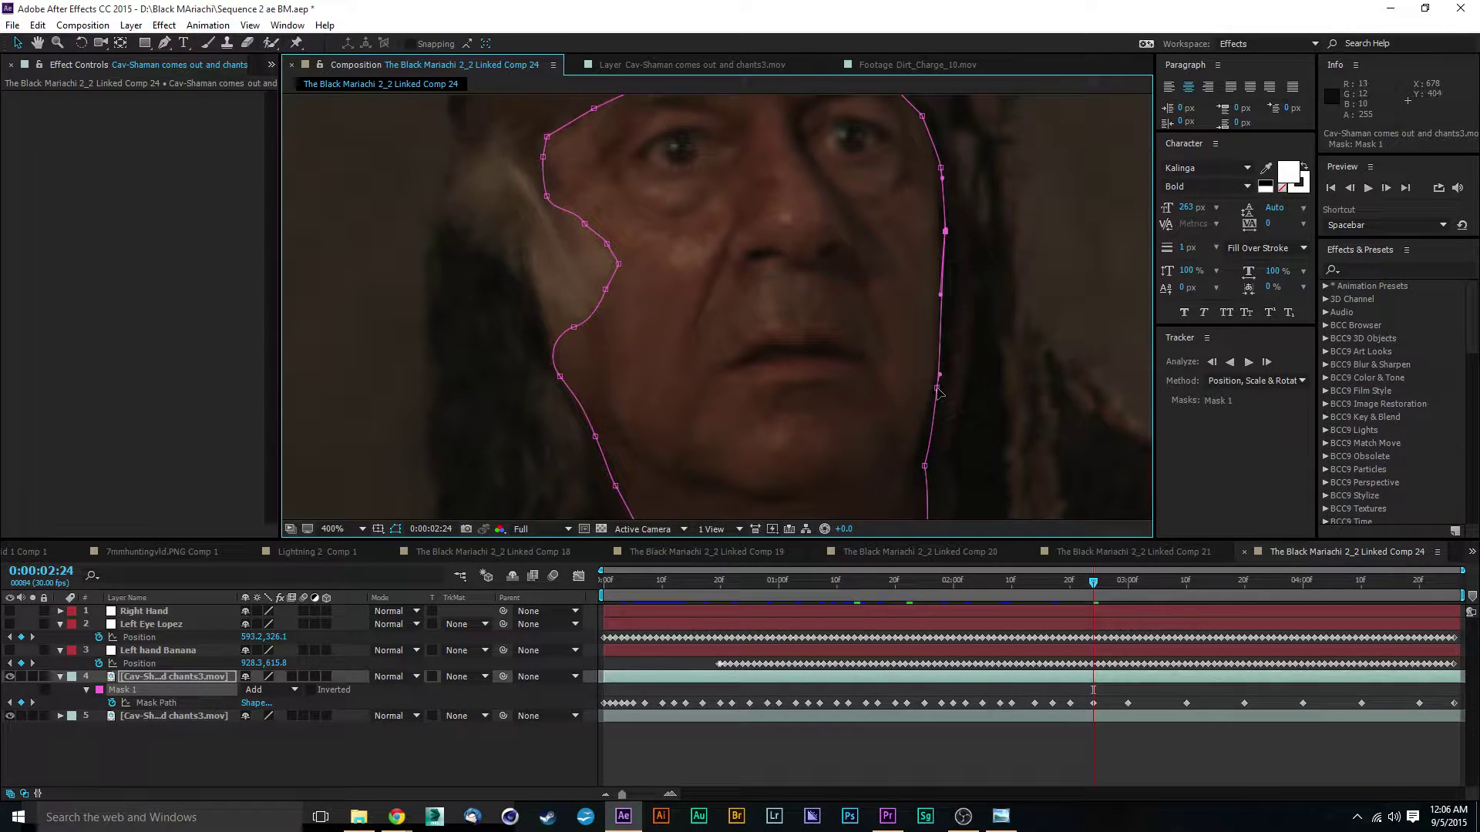
Step: Refine Mask 1 at 0:00:02:24 by nudging the points on the right side of the face from cheek to neck
click(937, 388)
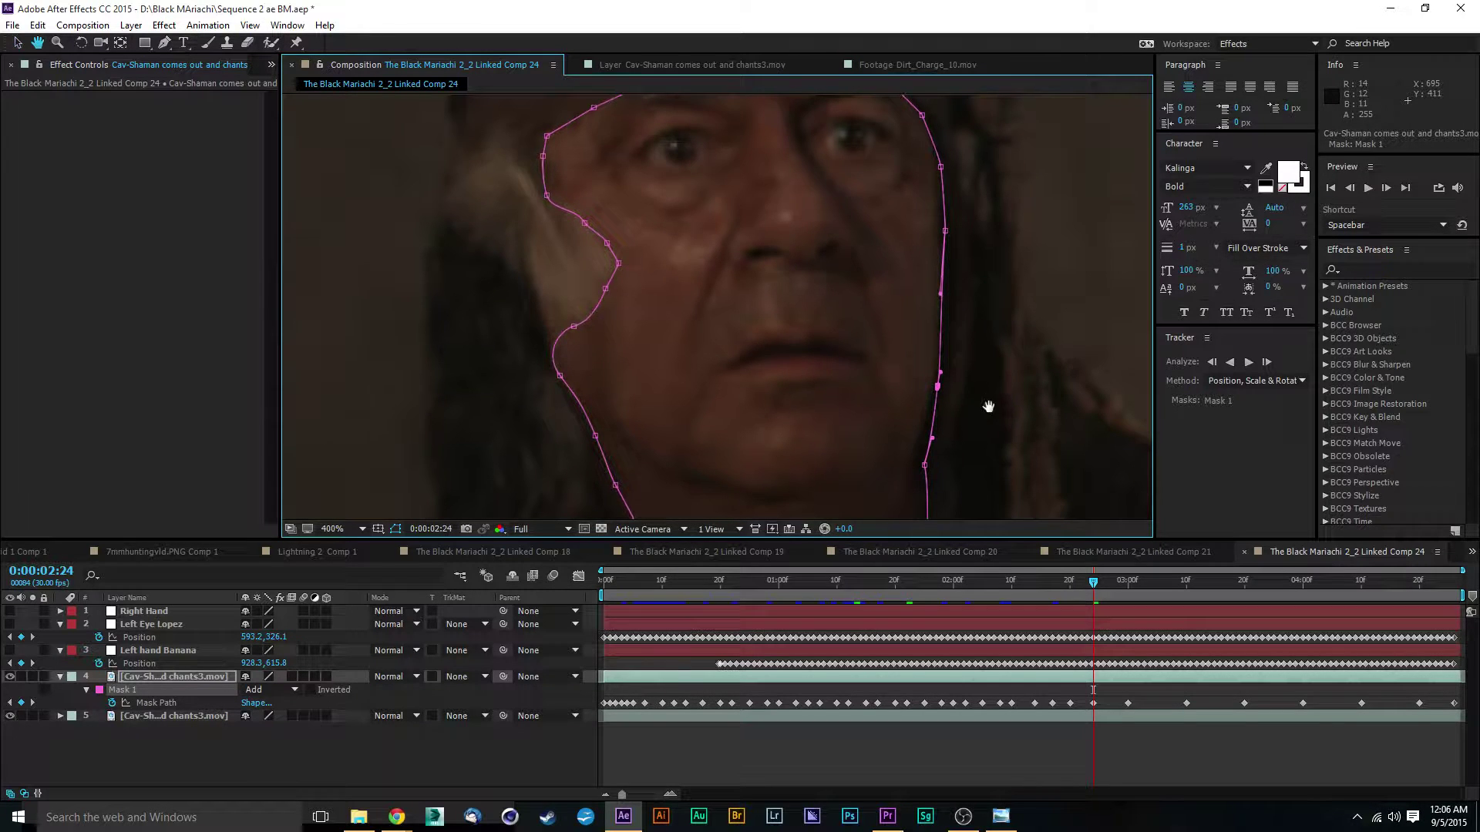
drag(984, 406, 978, 294)
drag(917, 353, 914, 349)
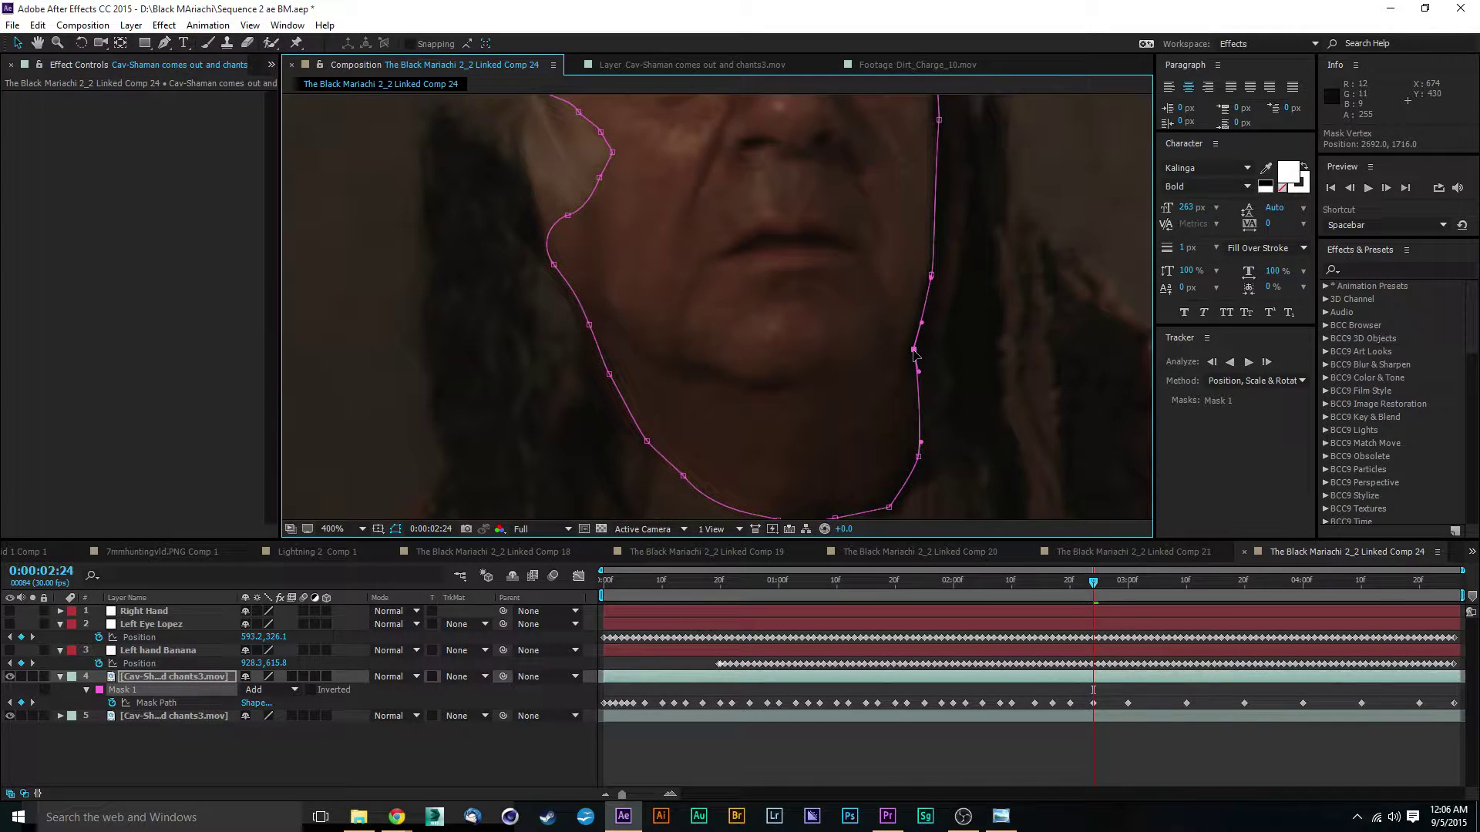
drag(918, 457, 915, 454)
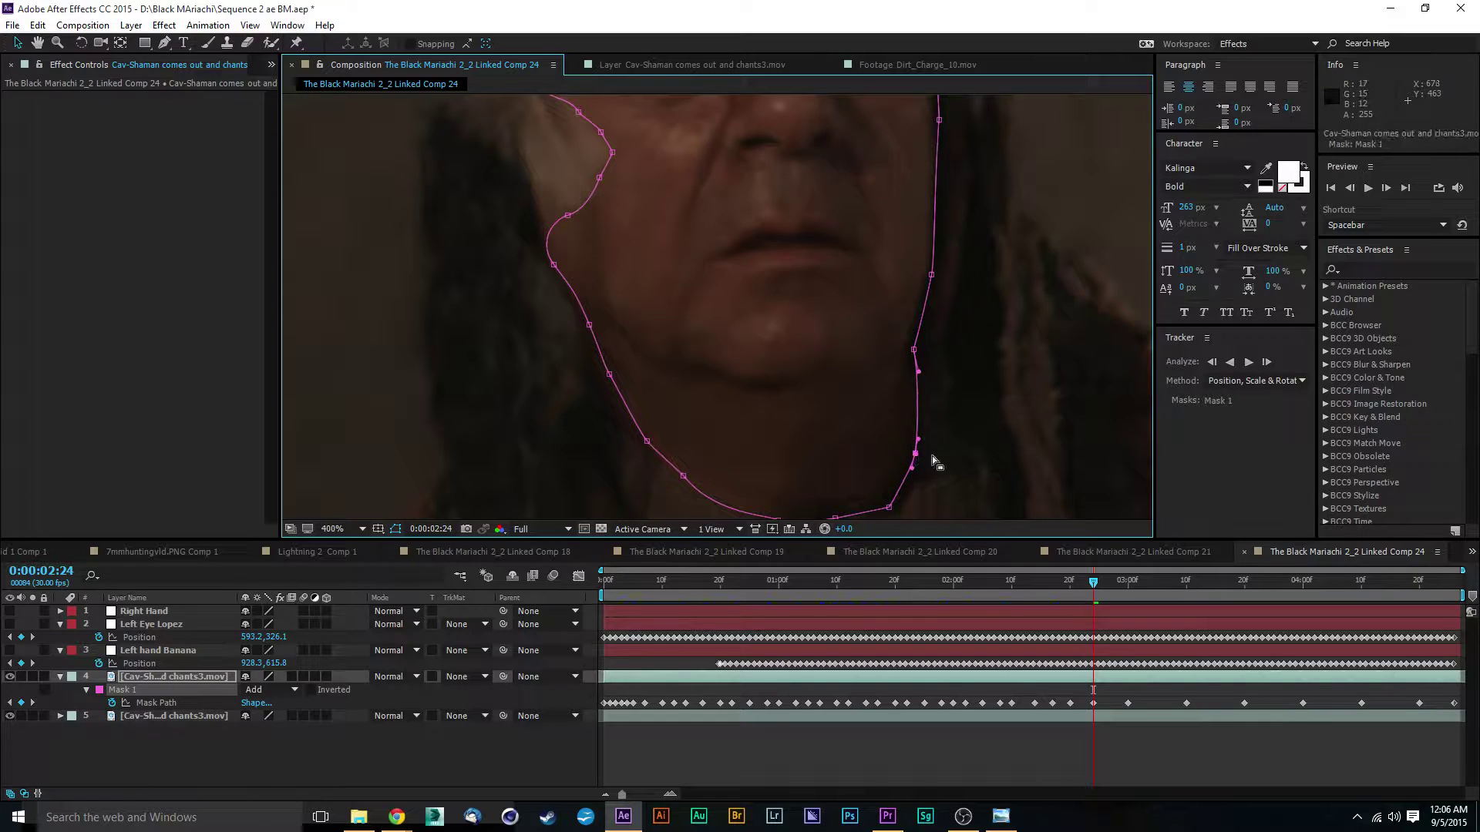
drag(973, 373, 873, 306)
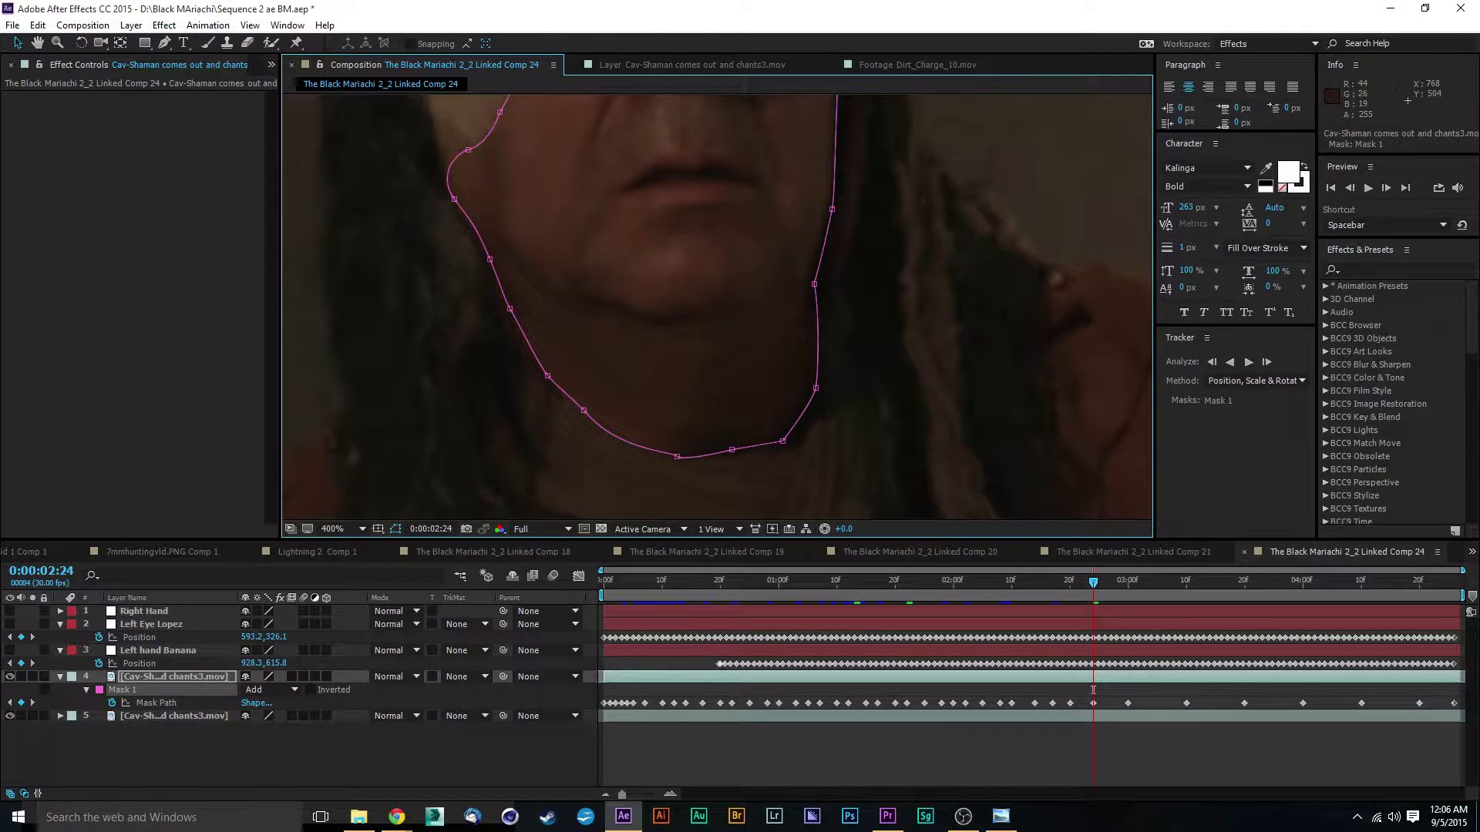
Step: At 0:00:02:22, tighten Mask 1 along the right side of the face, adjusting its neck, jaw and cheek points
click(1086, 589)
click(1077, 592)
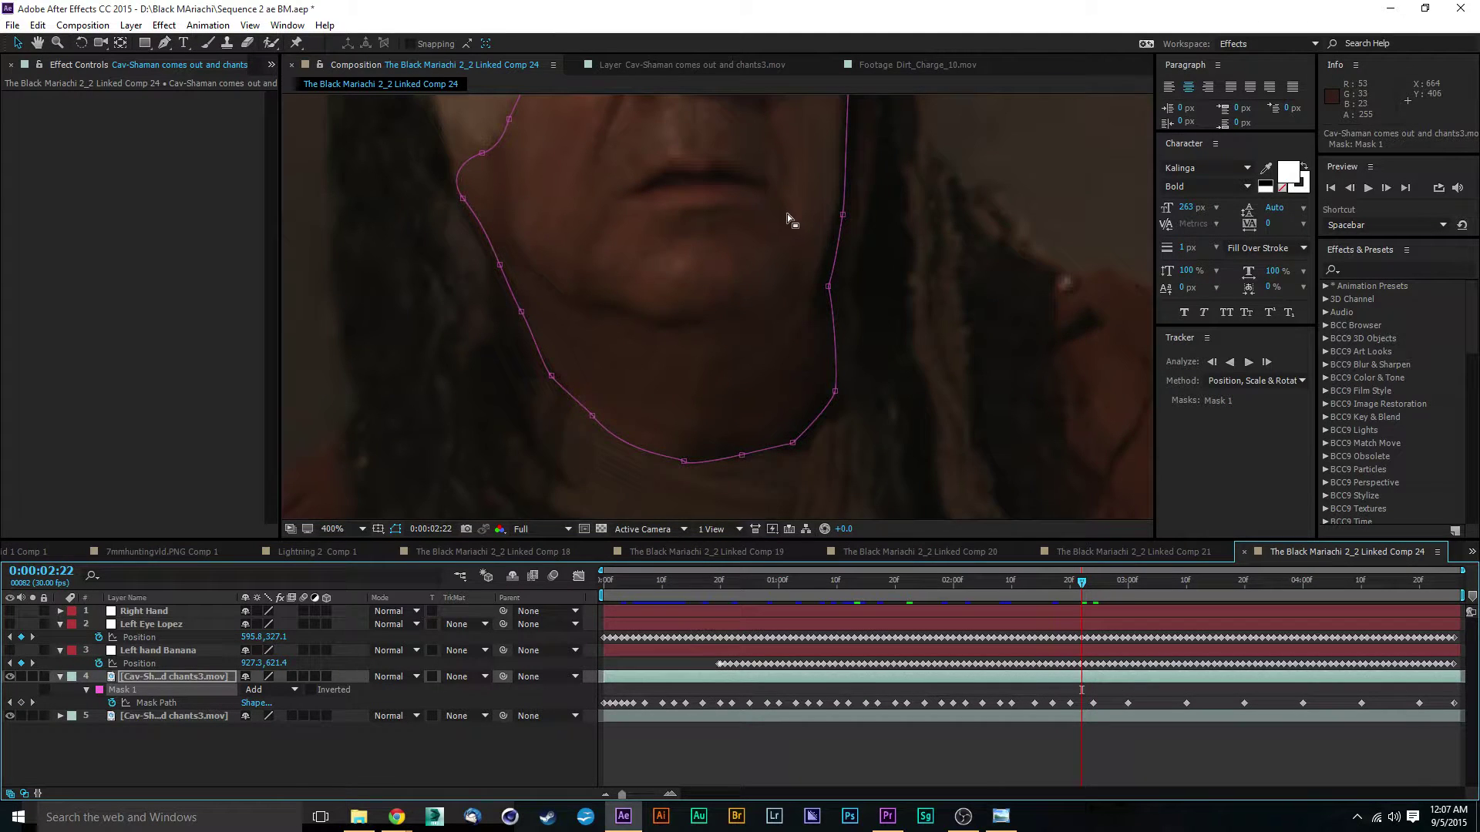
drag(787, 215, 729, 296)
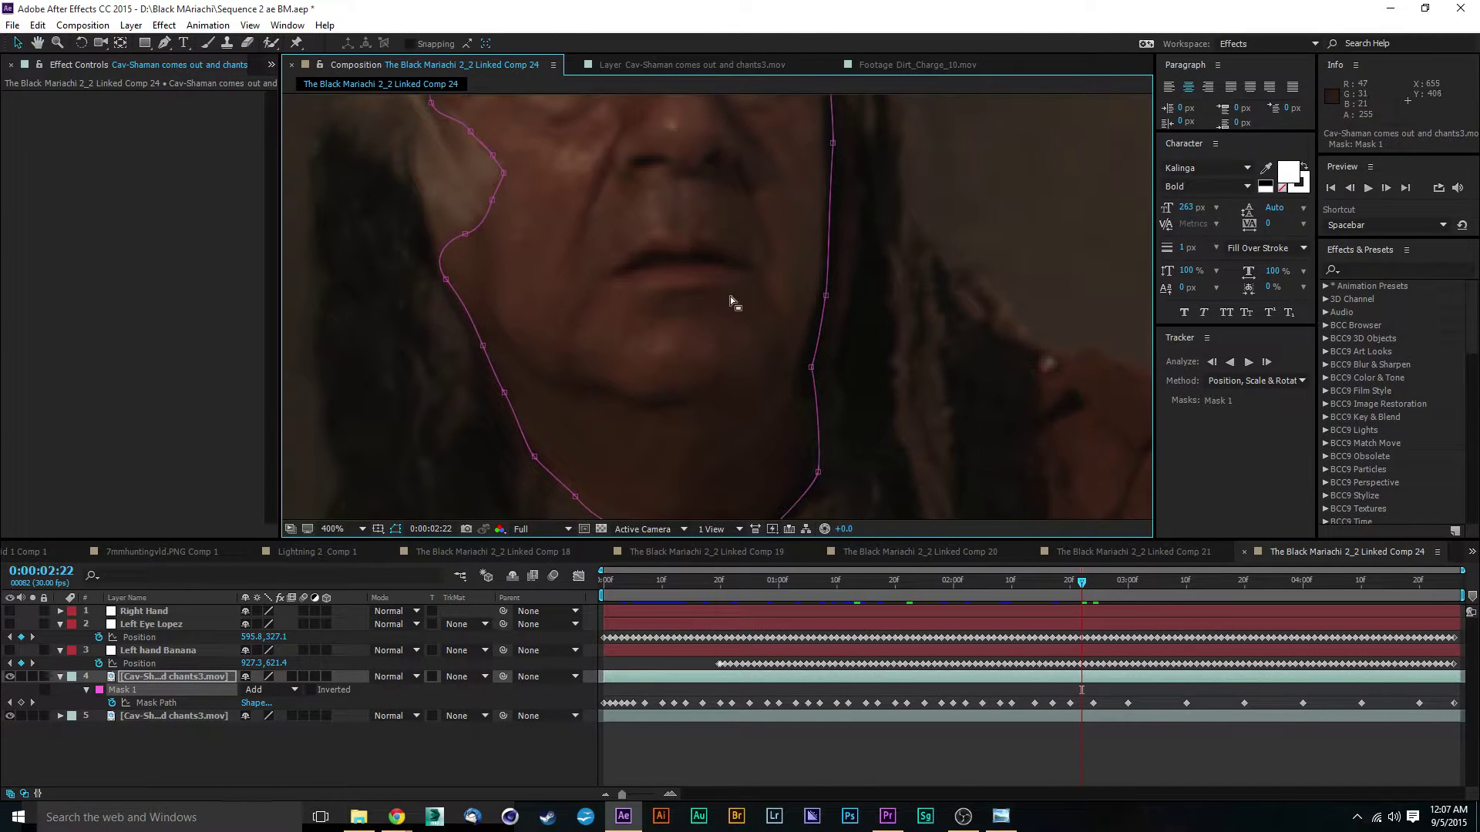
click(809, 362)
drag(819, 471, 812, 478)
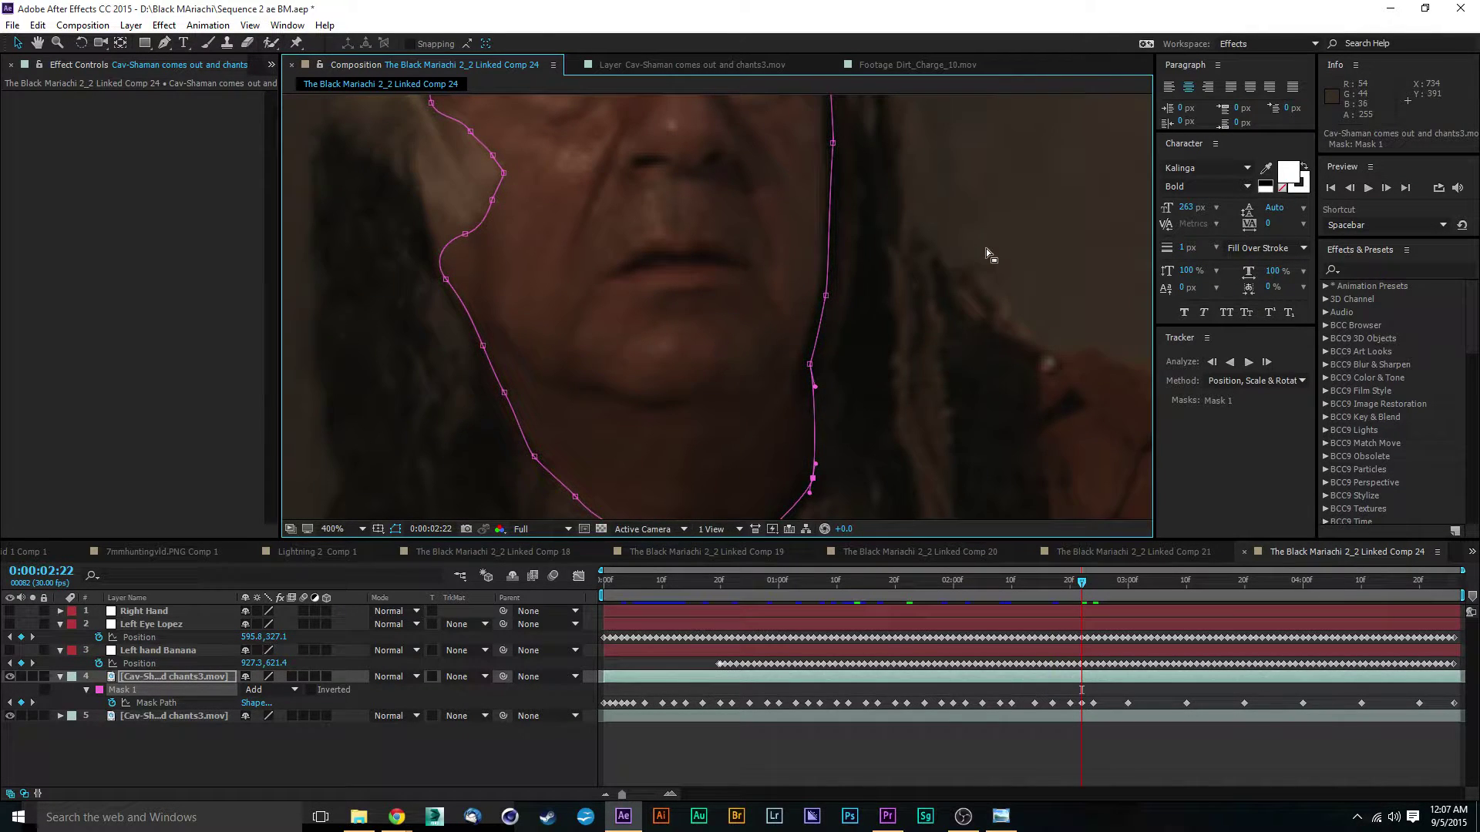
scroll(986, 248, up, 3)
drag(824, 418, 823, 405)
click(832, 262)
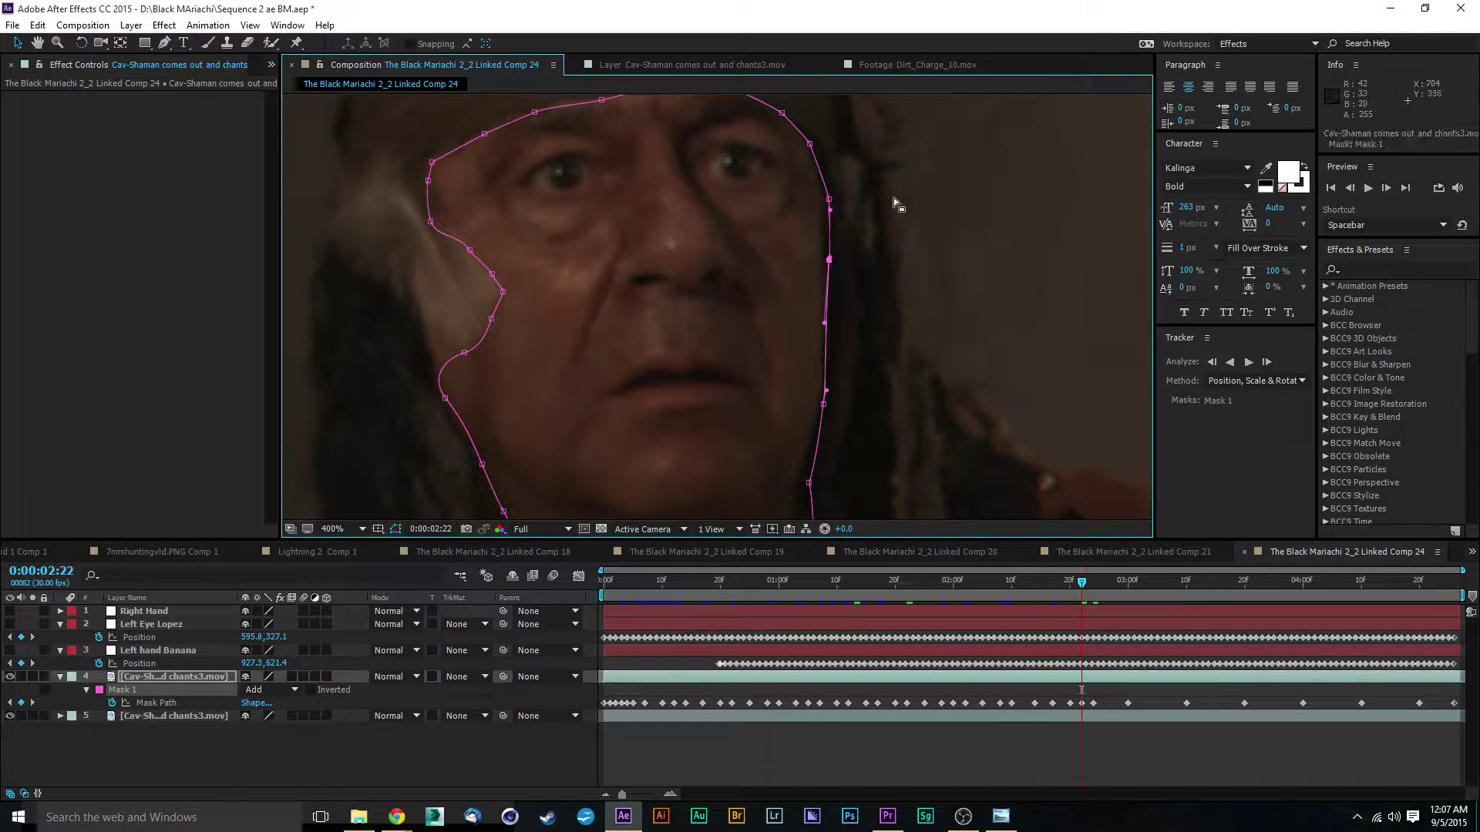
Step: Adjust the Mask 1 points along the forehead, the left temple and the edge of the feather at 0:00:02:22
drag(894, 197, 851, 295)
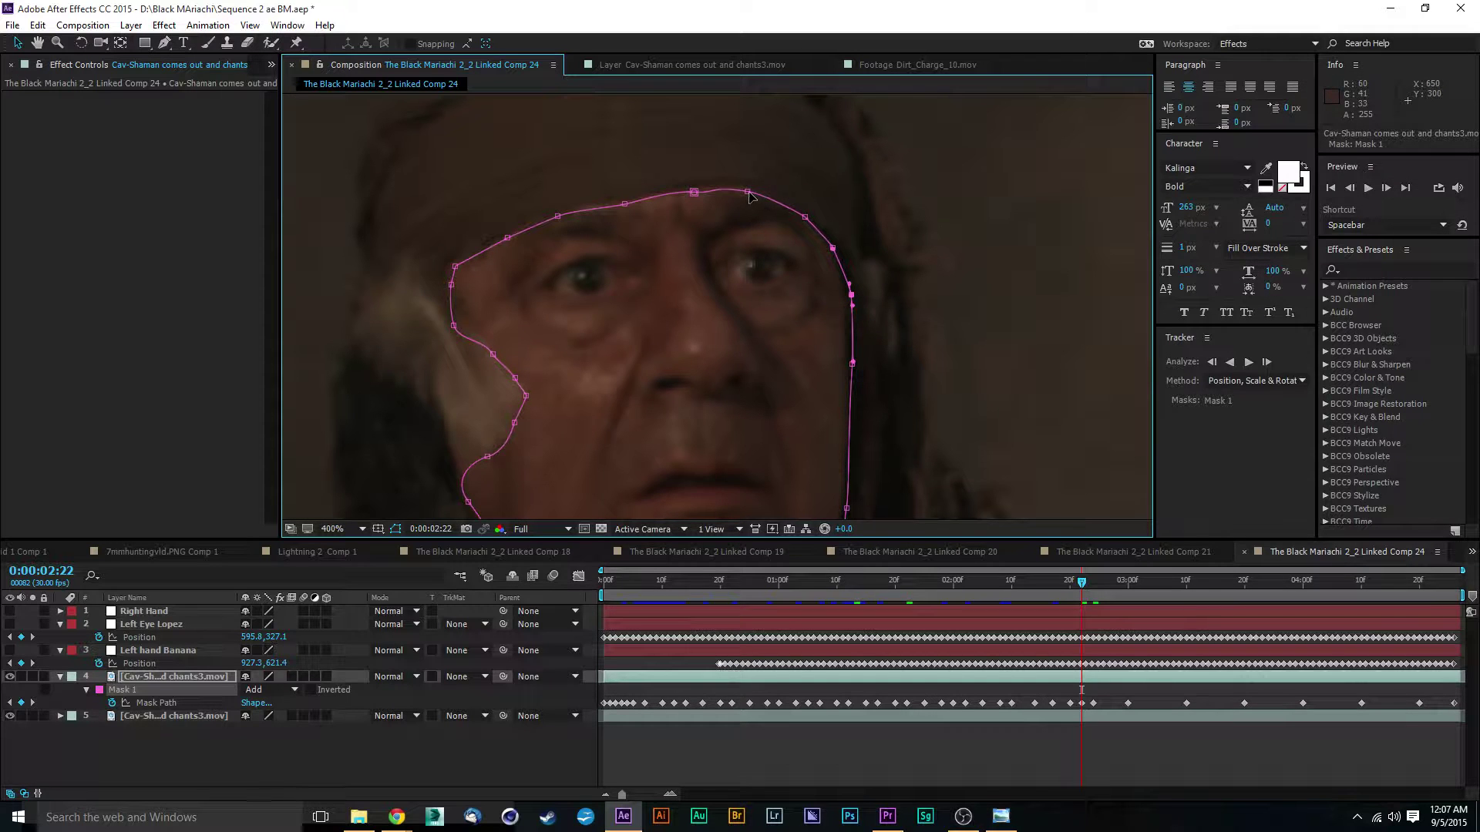
drag(748, 191, 457, 269)
drag(456, 329, 462, 322)
drag(605, 371, 581, 274)
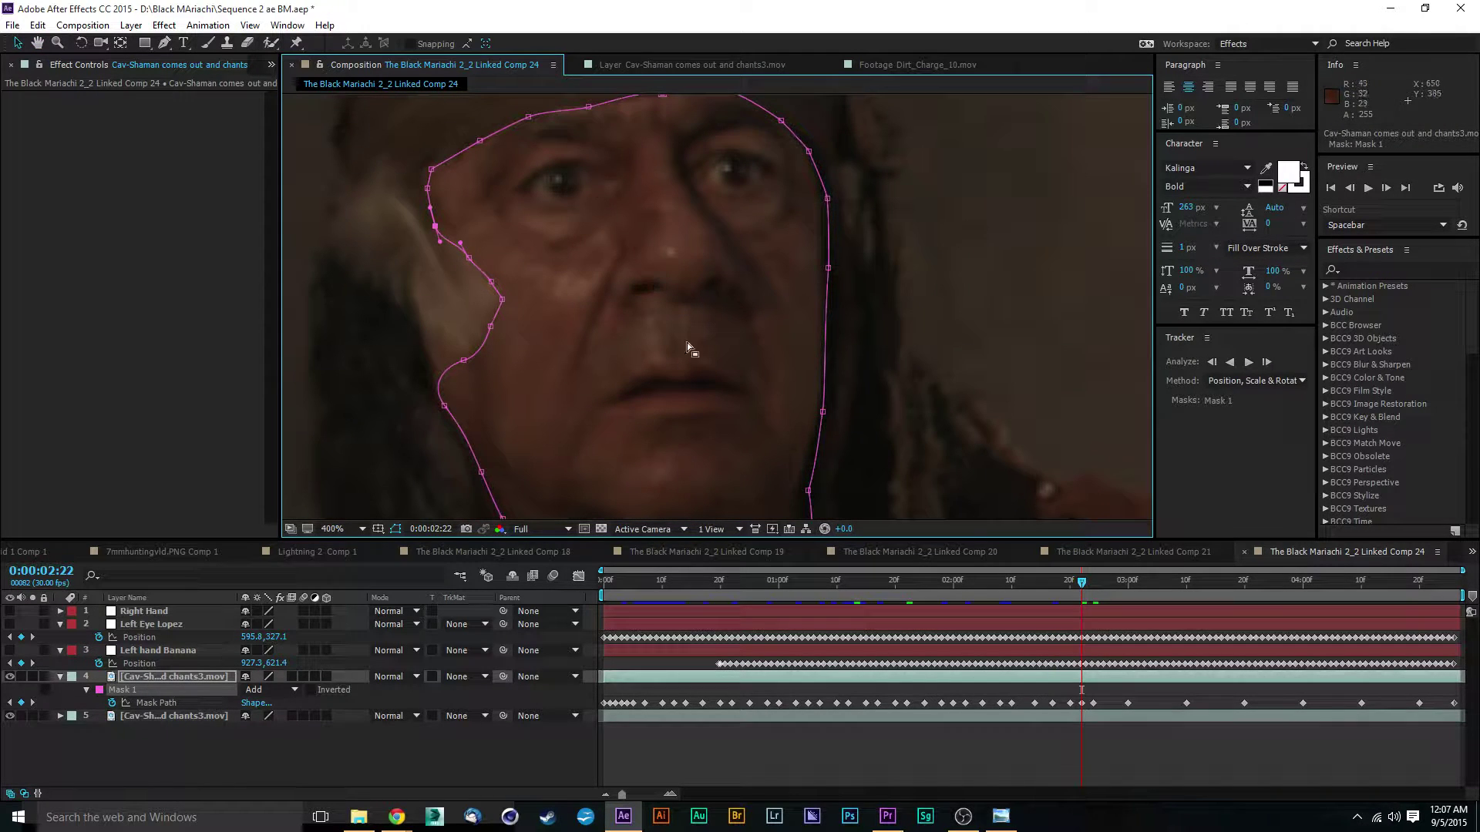
drag(490, 326, 457, 362)
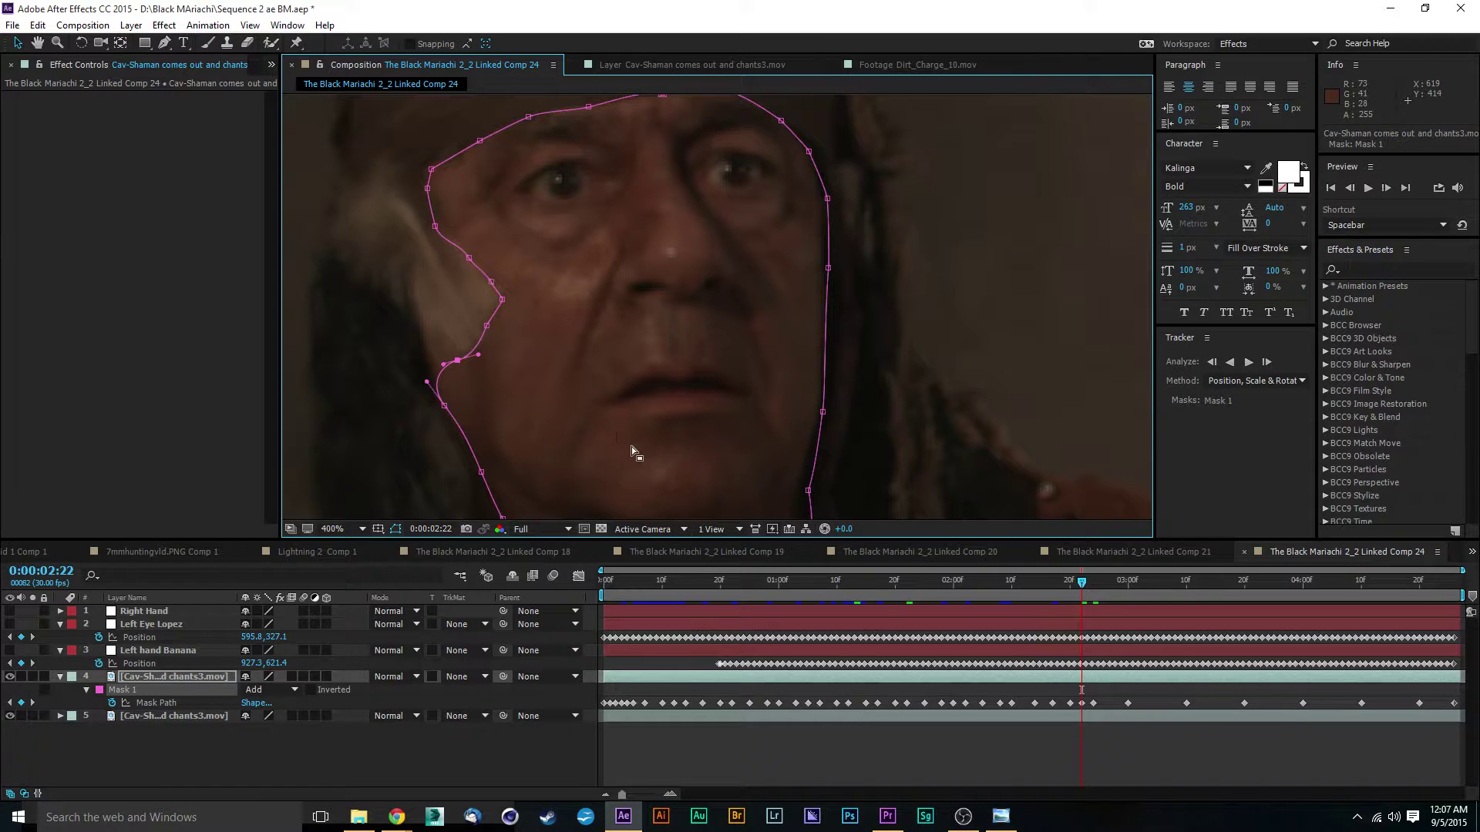
Step: Nudge the Mask 1 point on the left side of the neck inward at 0:00:02:22
drag(631, 446, 527, 267)
drag(443, 400, 450, 398)
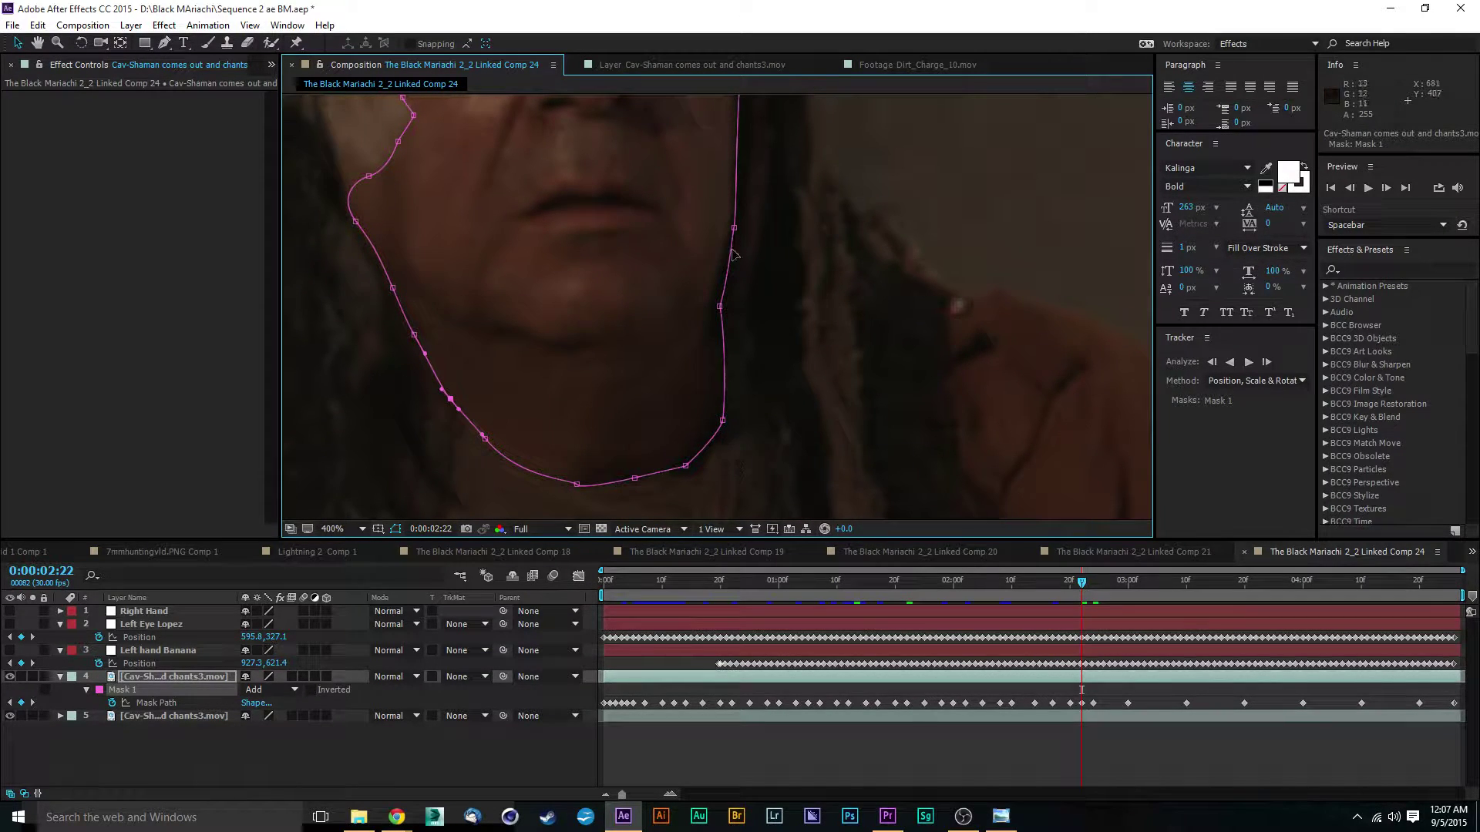
drag(485, 202, 450, 264)
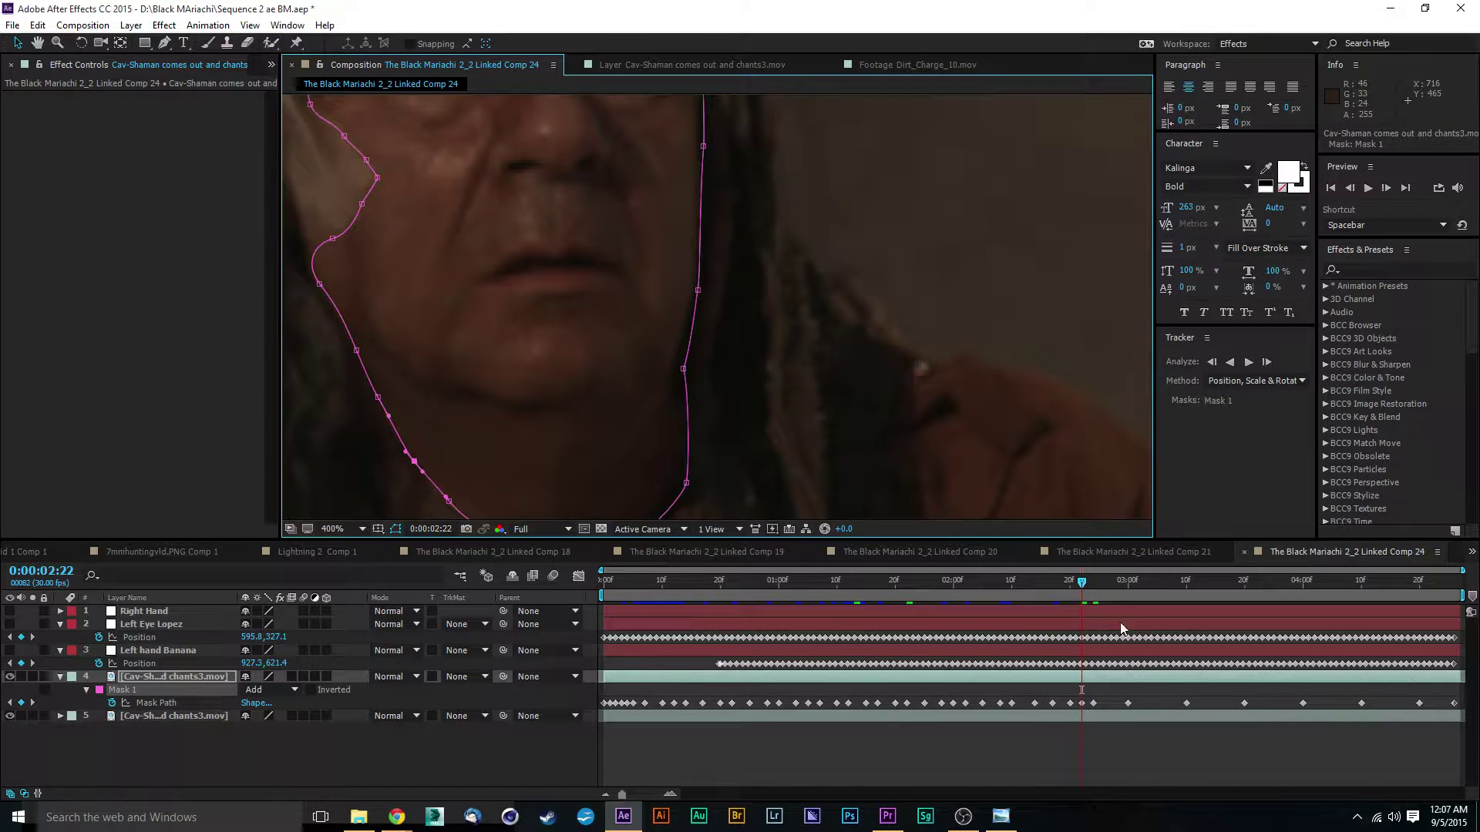
Step: At 0:00:02:27, adjust the Mask 1 points at the base and left side of the neck
click(1109, 586)
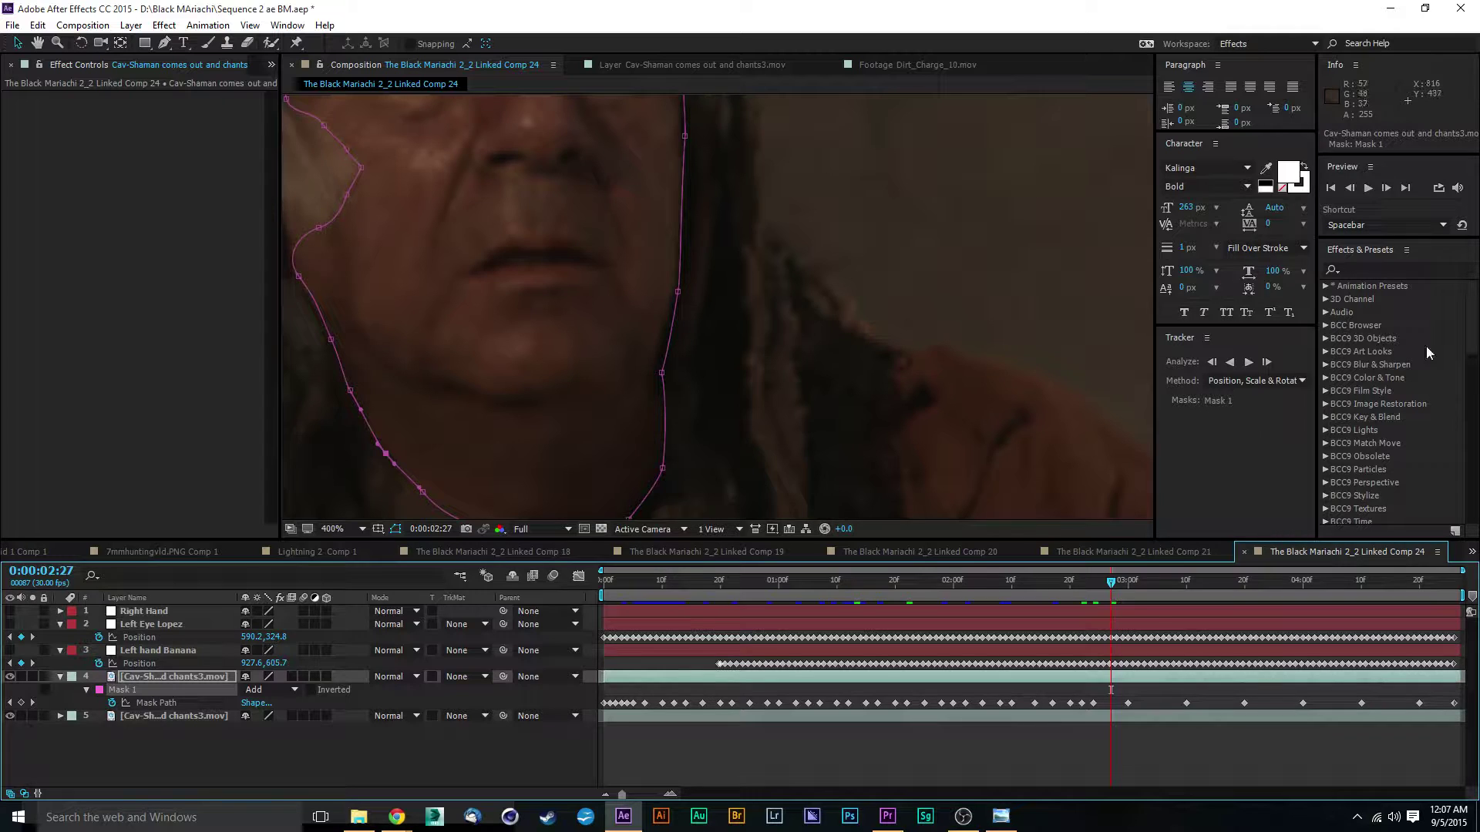
drag(415, 215, 674, 246)
key(v)
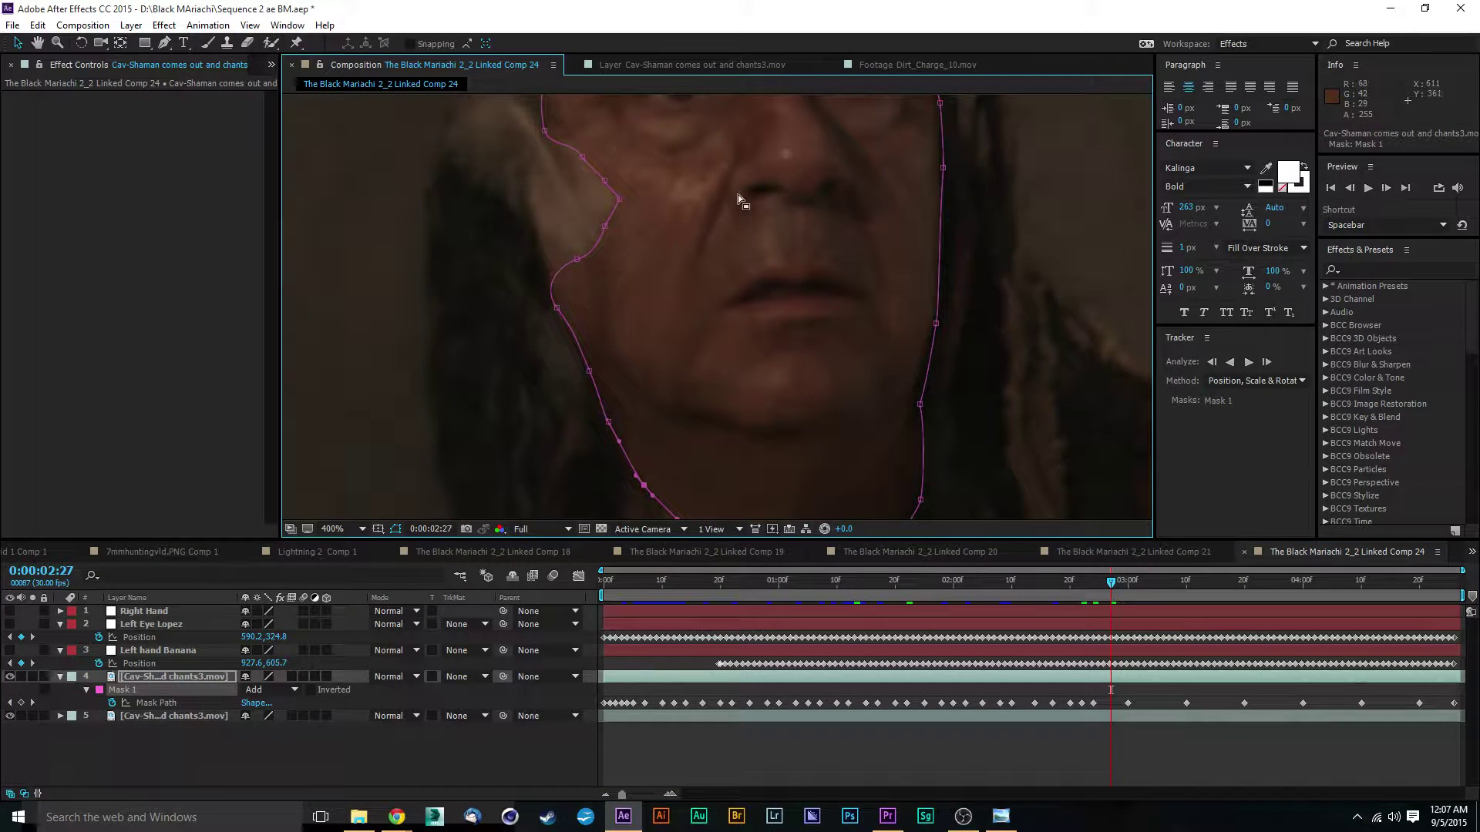
key(alt+Tab)
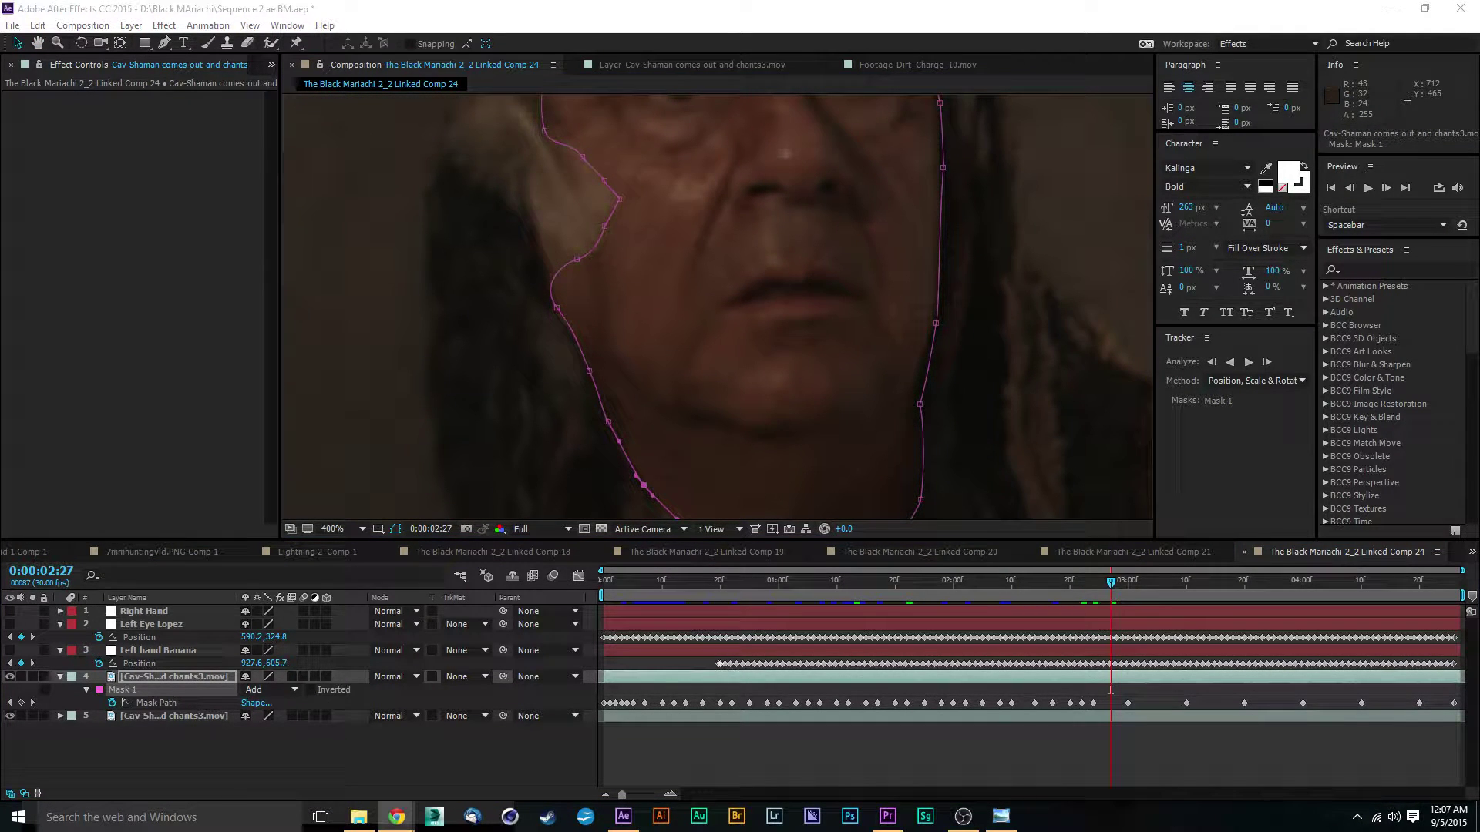
drag(789, 216, 768, 408)
drag(942, 336, 878, 166)
drag(958, 423, 883, 286)
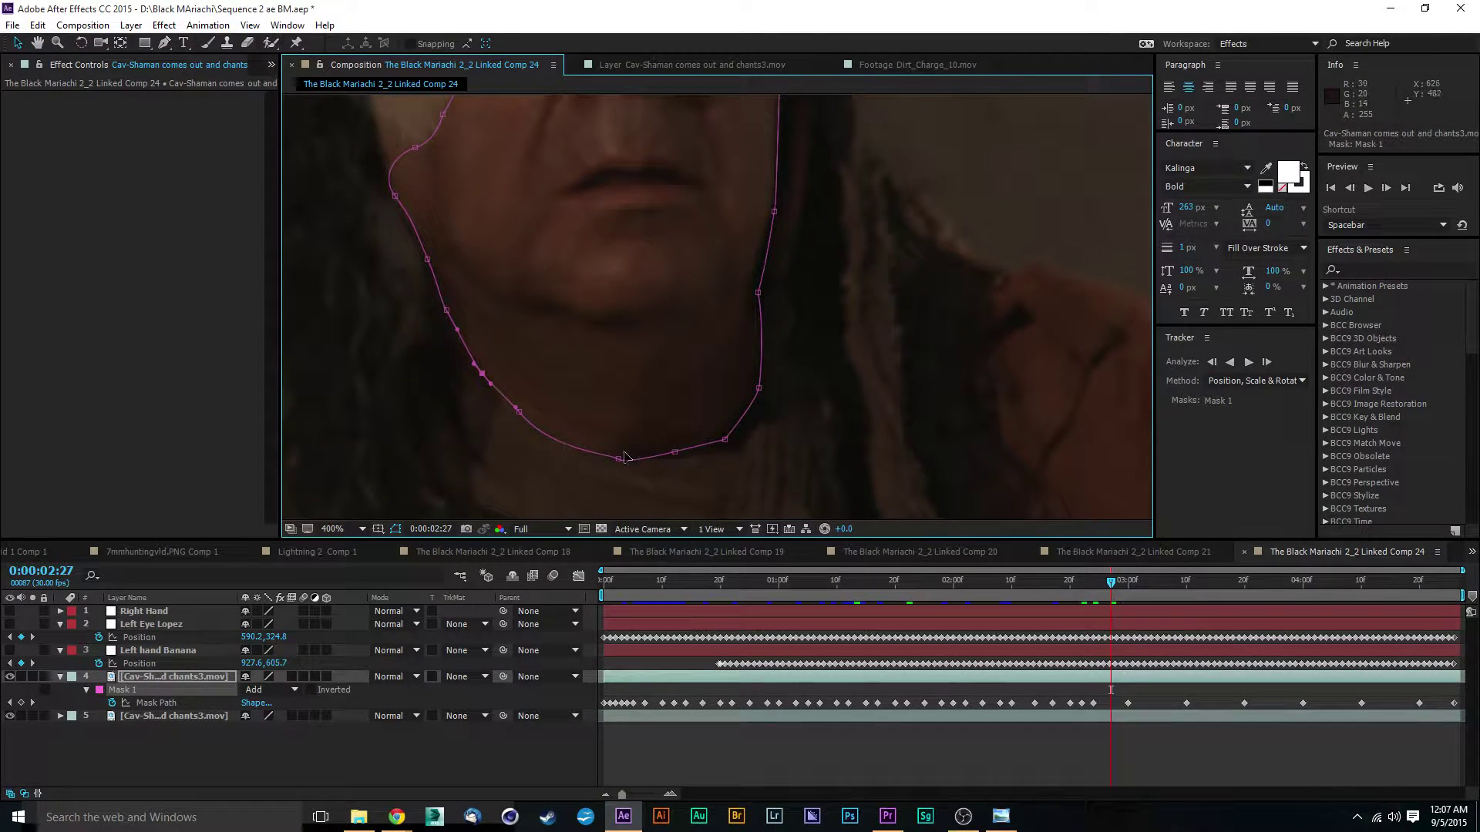
drag(618, 459, 620, 459)
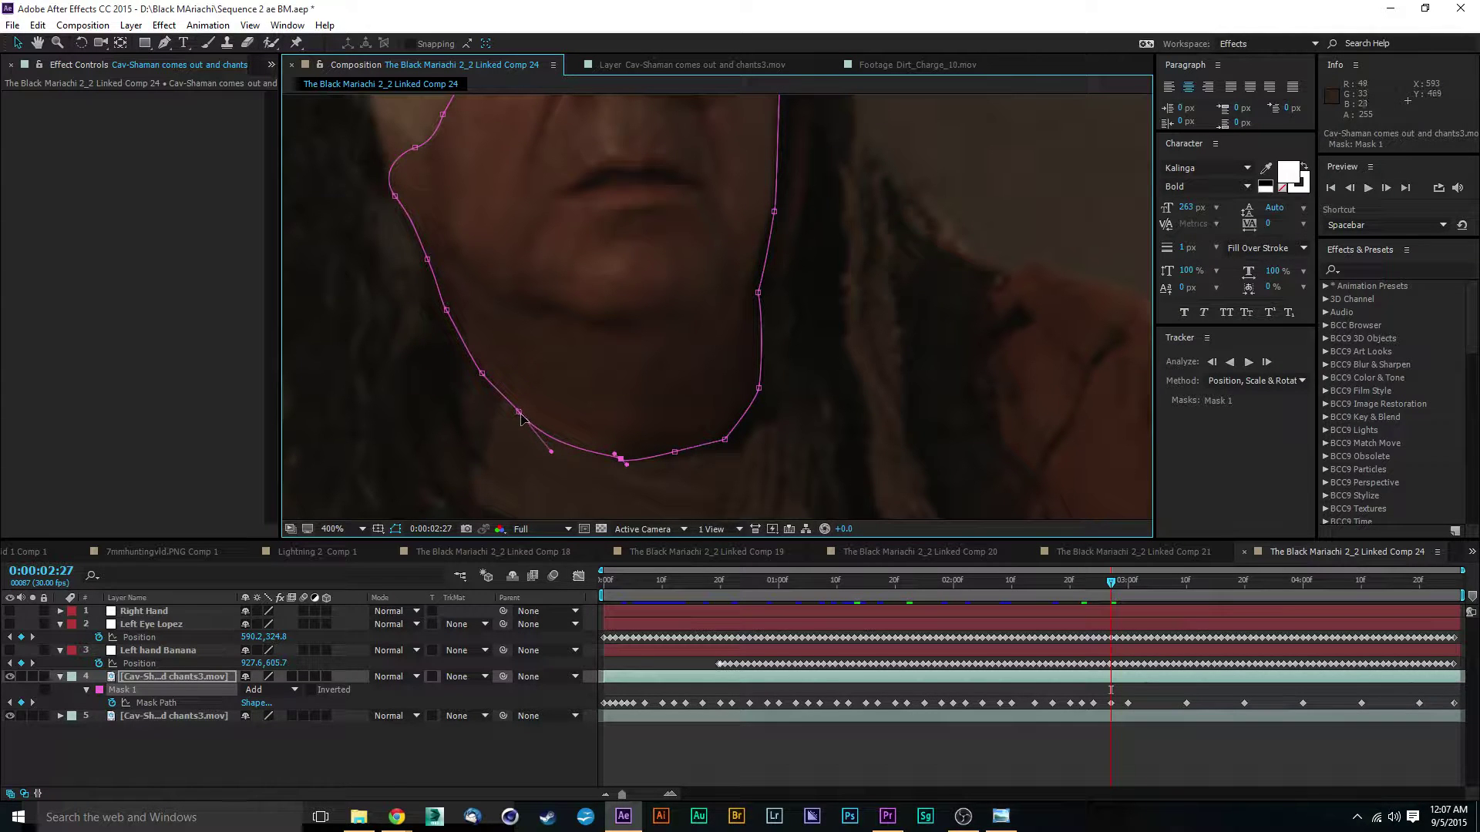
drag(520, 413, 486, 374)
Step: Fit the Mask 1 points to the left jaw, cheek and temple beside the feather at 0:00:02:27
drag(530, 238, 727, 361)
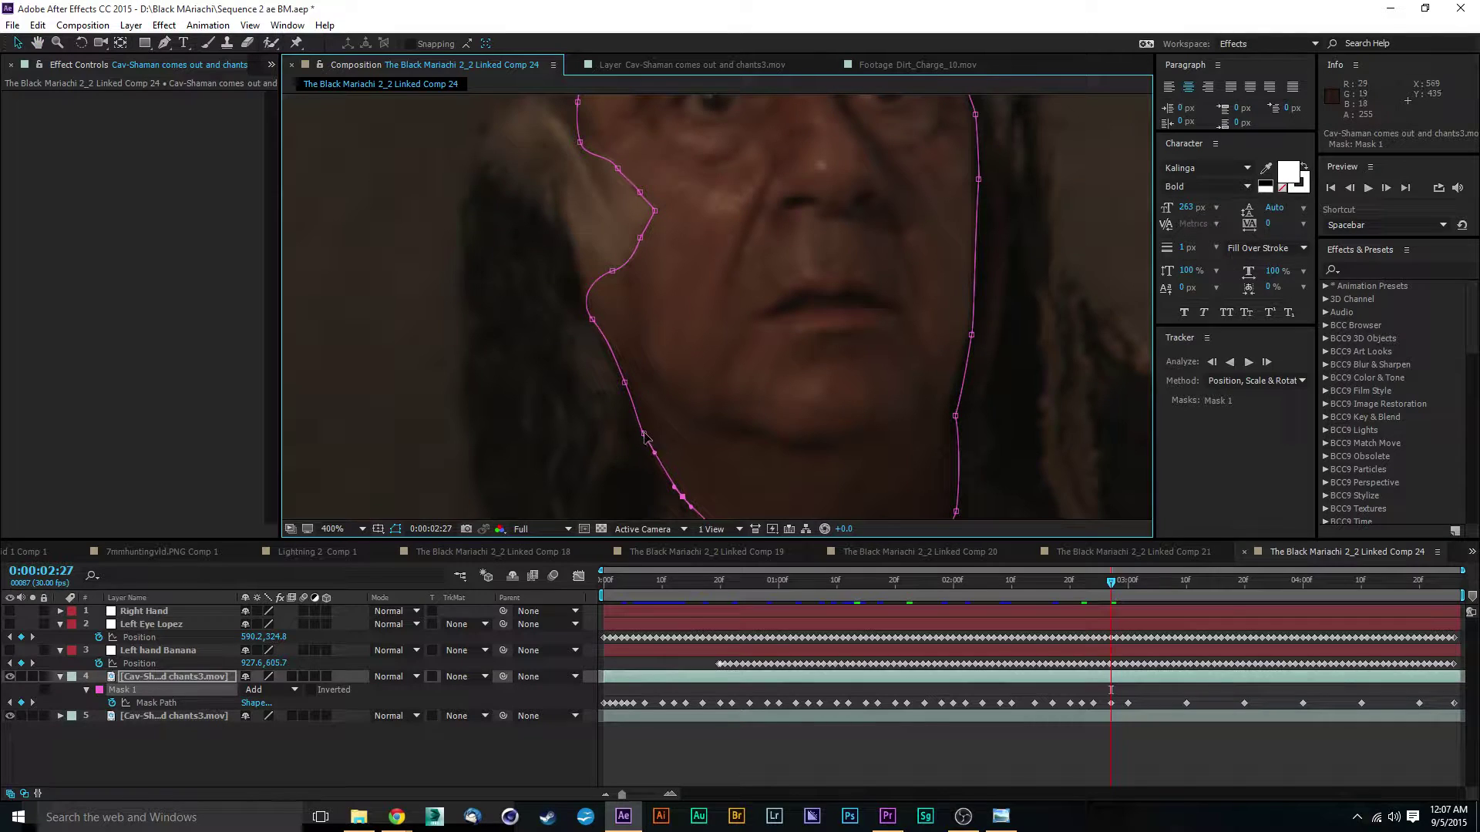
drag(644, 434, 628, 382)
drag(592, 320, 592, 316)
drag(739, 233, 738, 370)
click(585, 282)
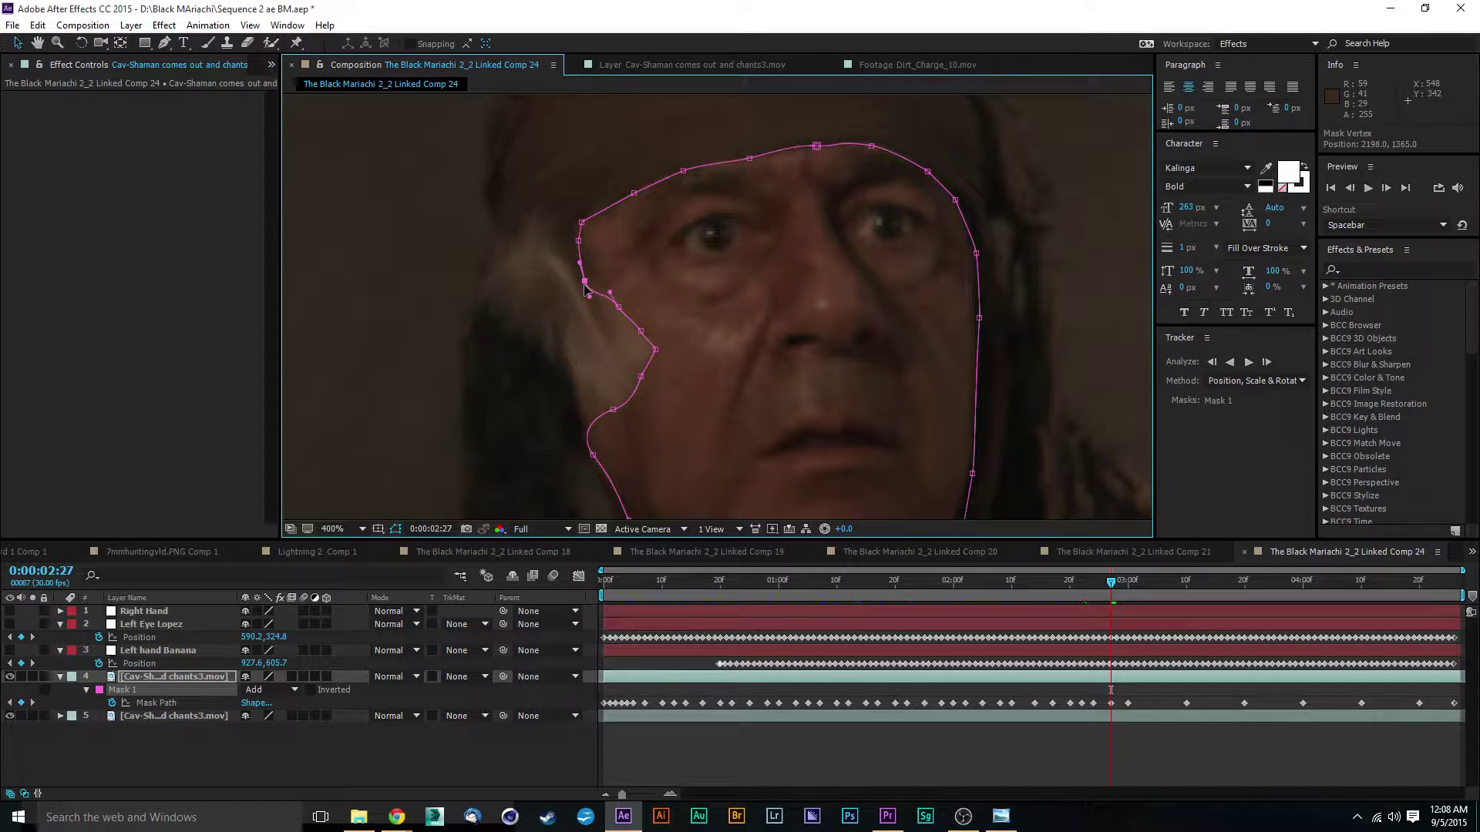
drag(585, 287, 581, 242)
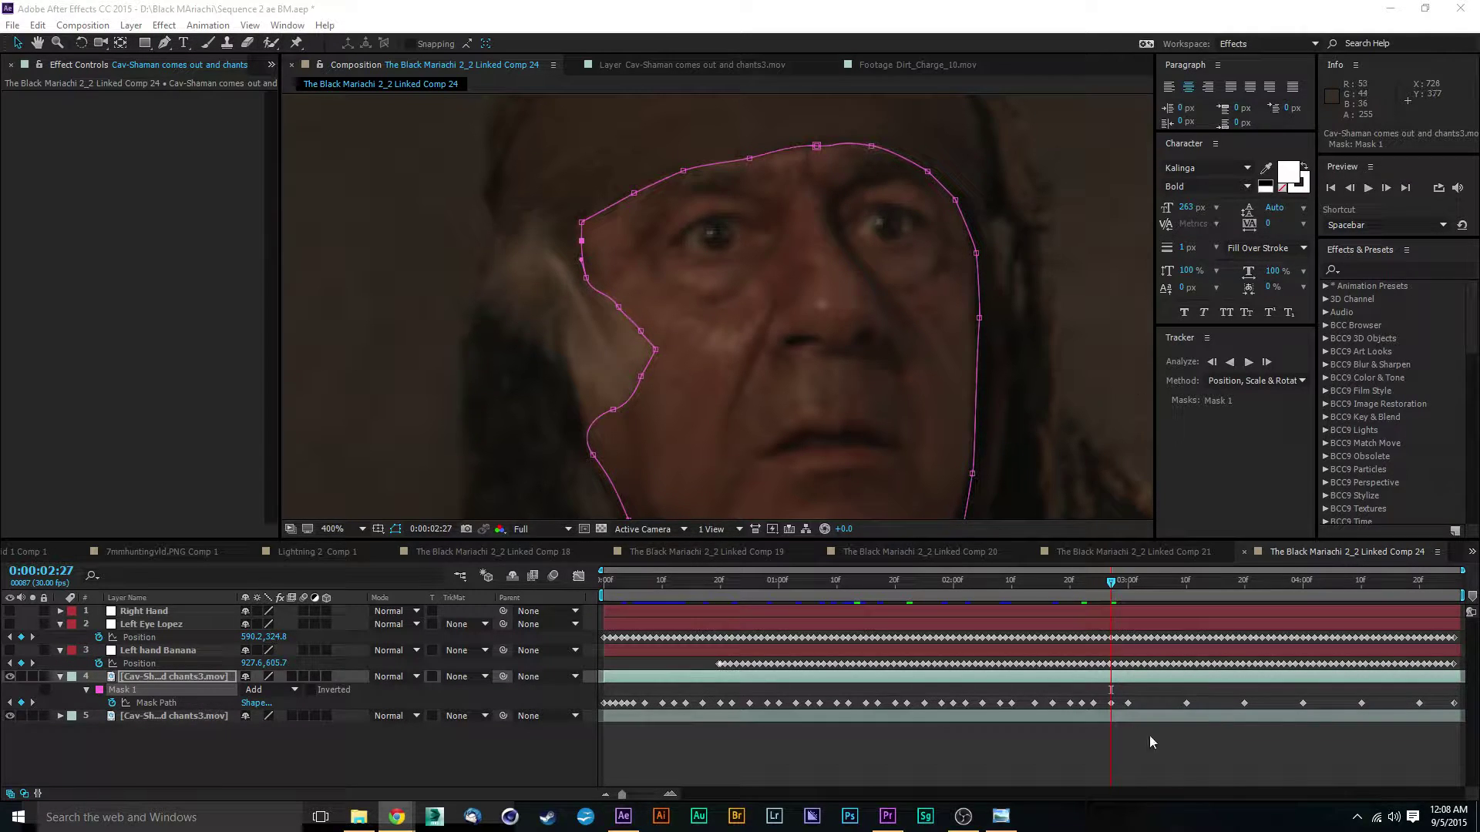
Step: At 0:00:03:05, shift the whole of Mask 1 slightly right and down to realign it with the face
click(1153, 589)
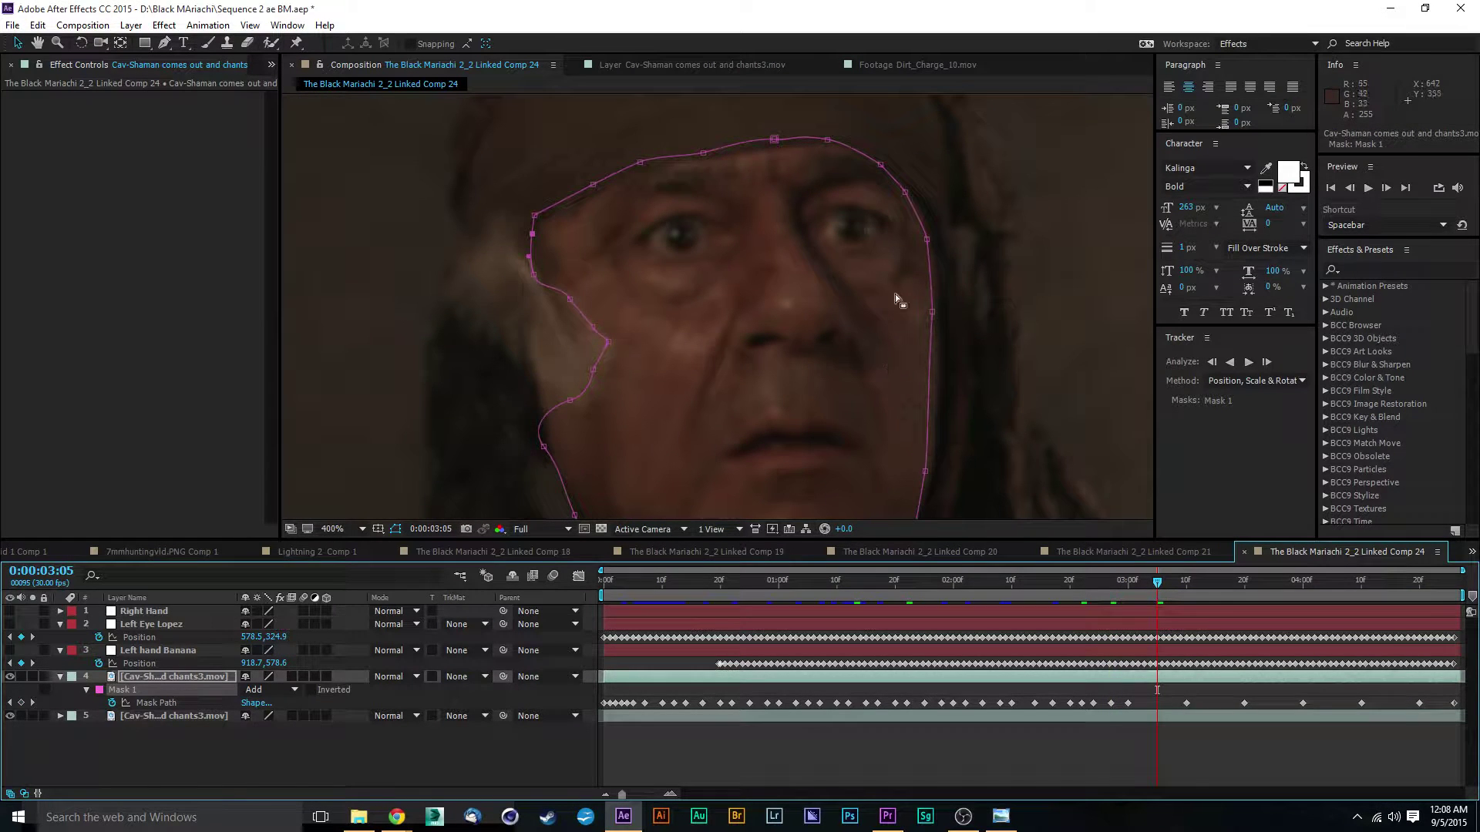
double_click(774, 141)
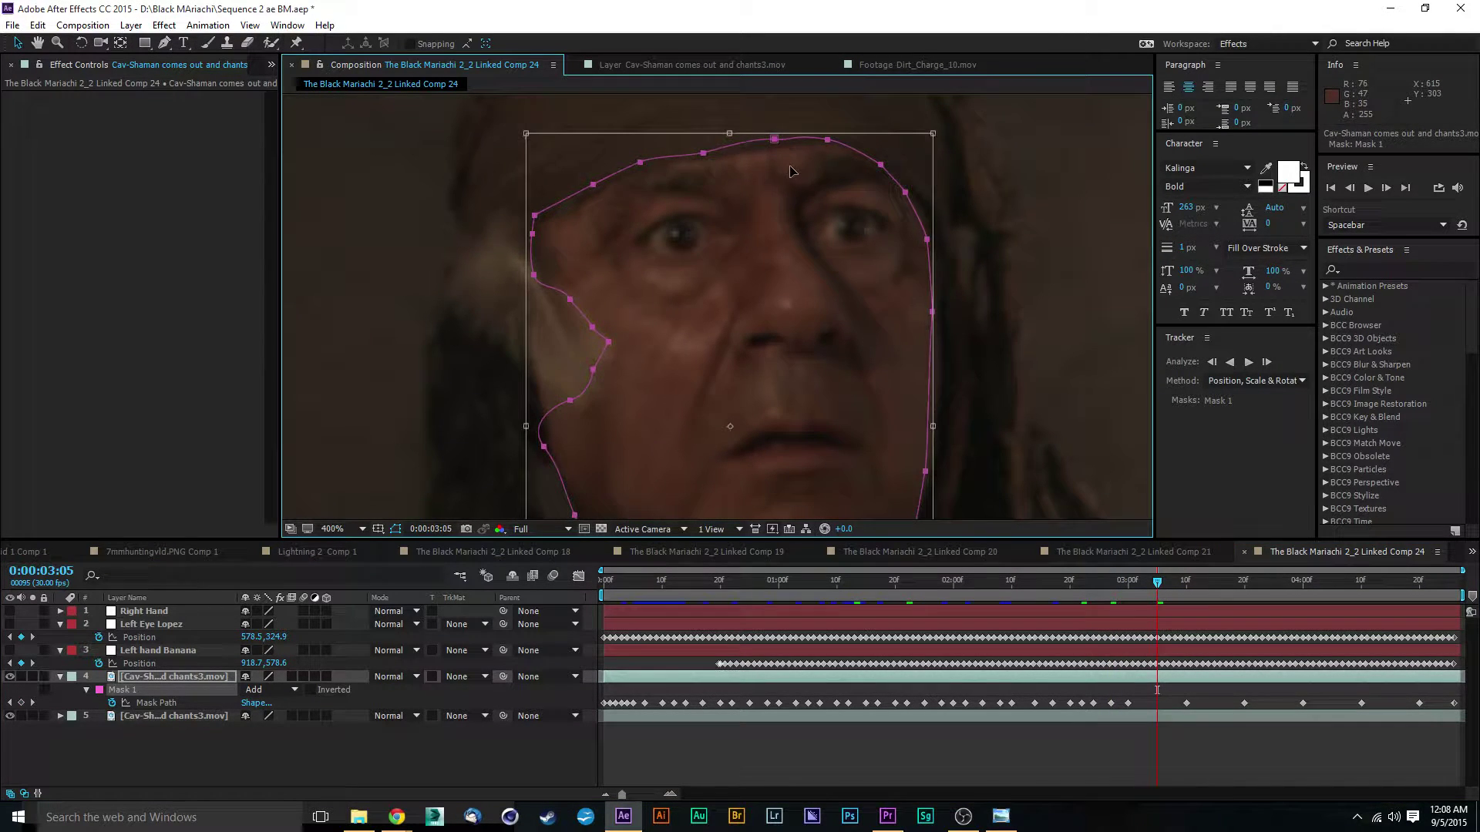
drag(792, 171, 846, 150)
click(1031, 183)
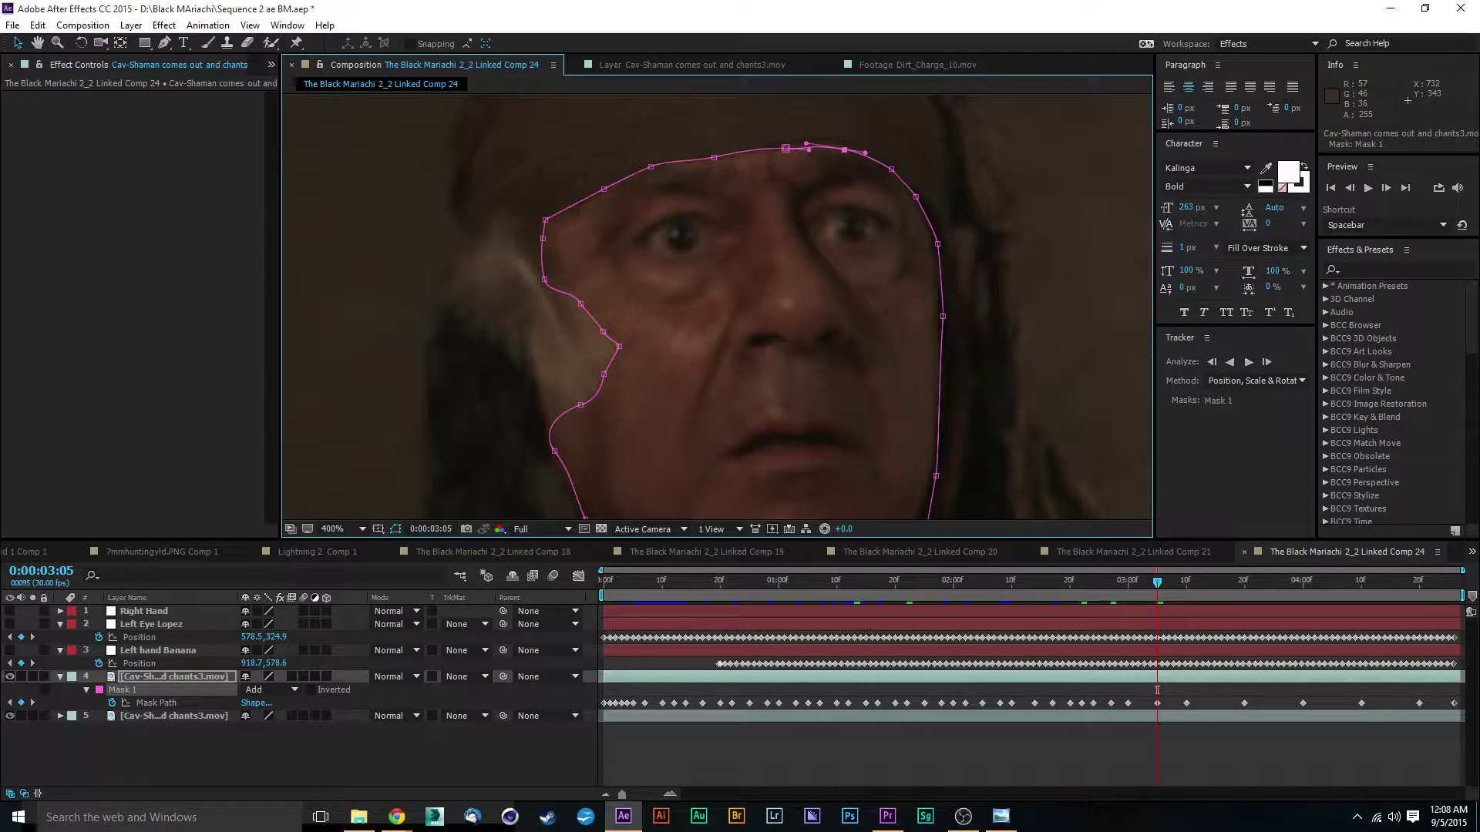
Step: Adjust the Mask 1 points on the left side of the forehead and temple at 0:00:03:05
click(604, 190)
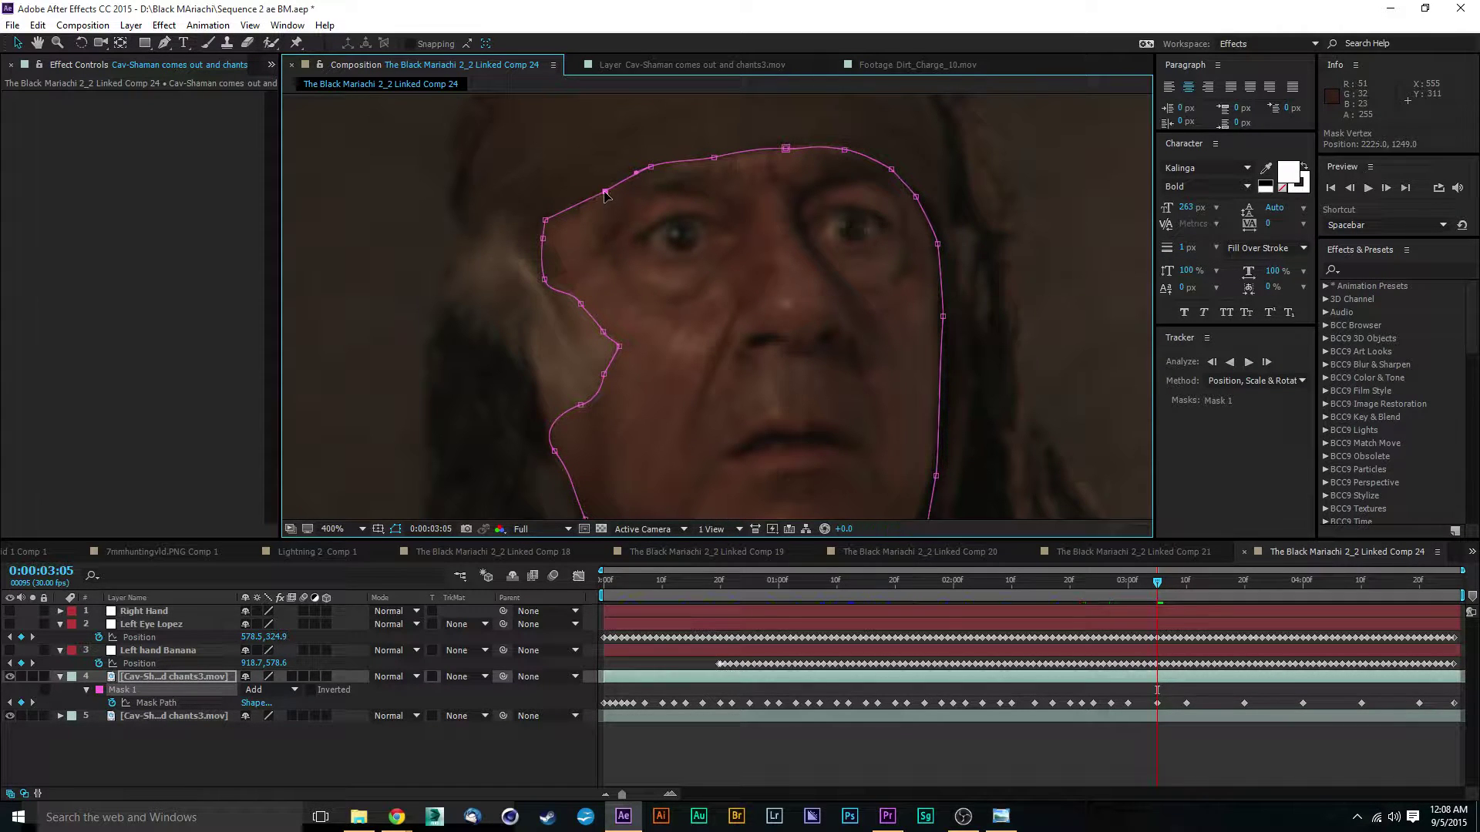
click(548, 220)
click(543, 237)
click(547, 280)
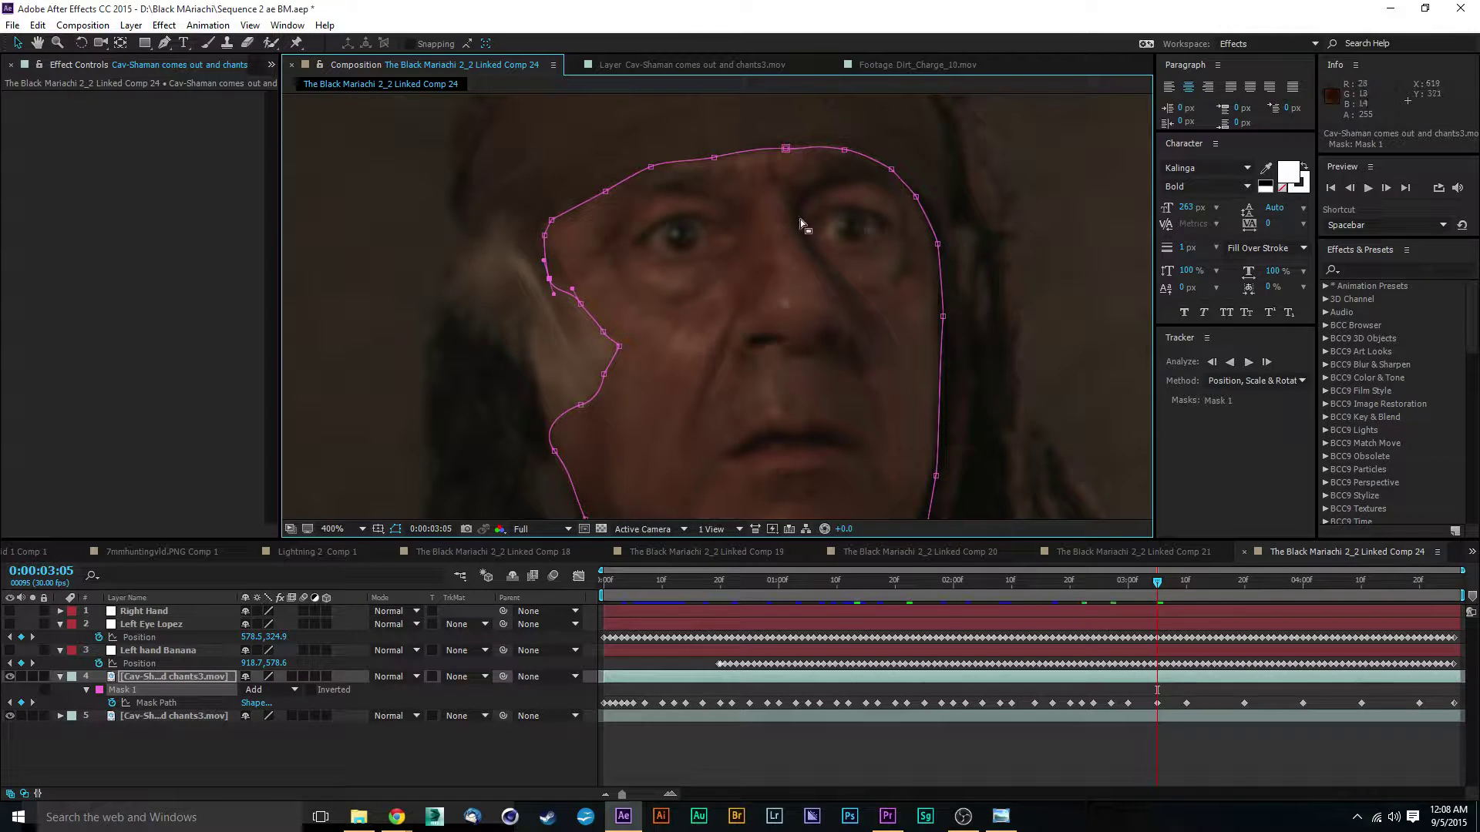
Step: Nudge the Mask 1 points at the right temple and above the right eyebrow to fit the face at 0:00:03:05
drag(937, 244, 934, 242)
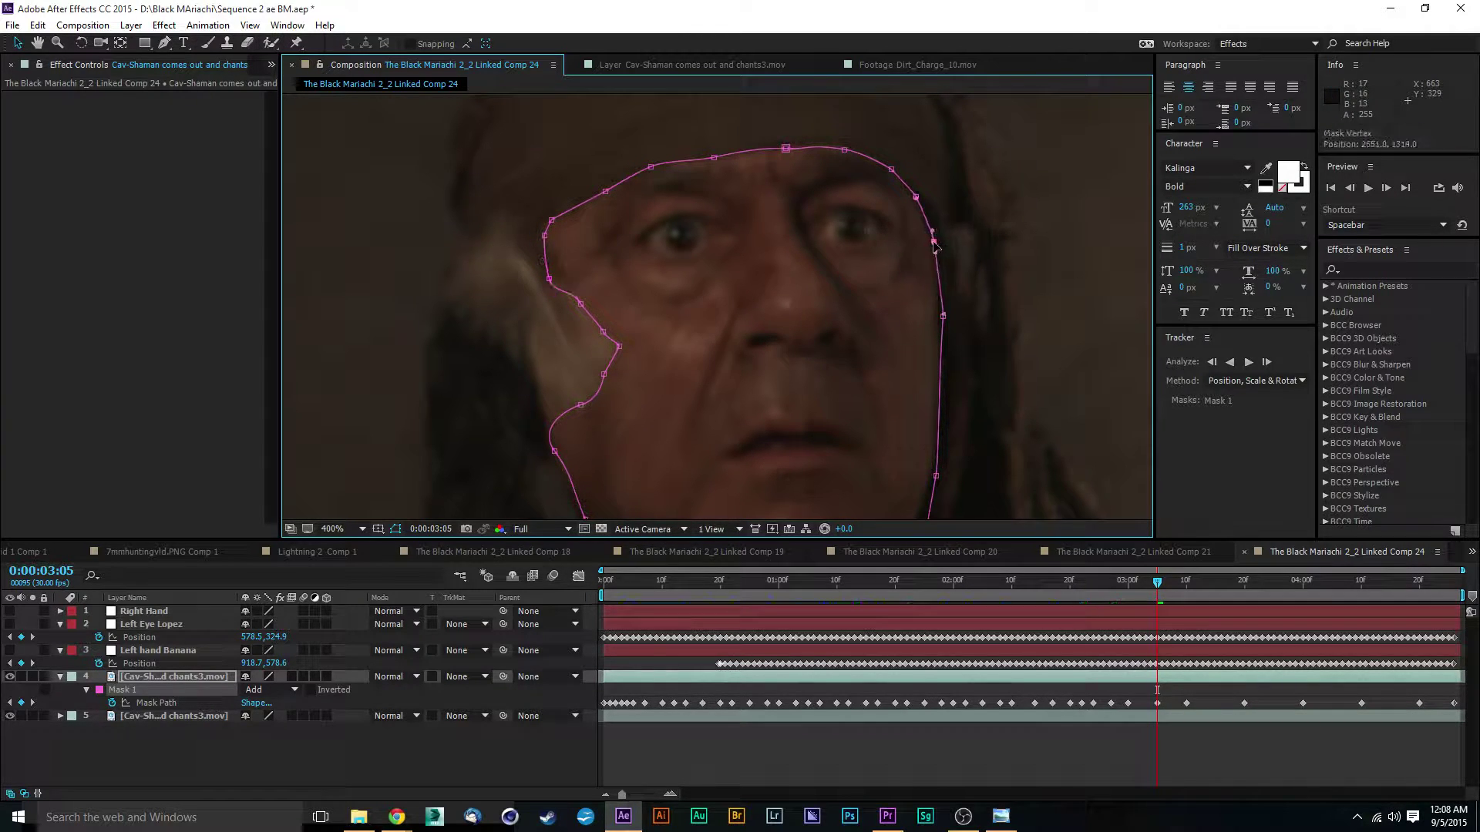
click(891, 169)
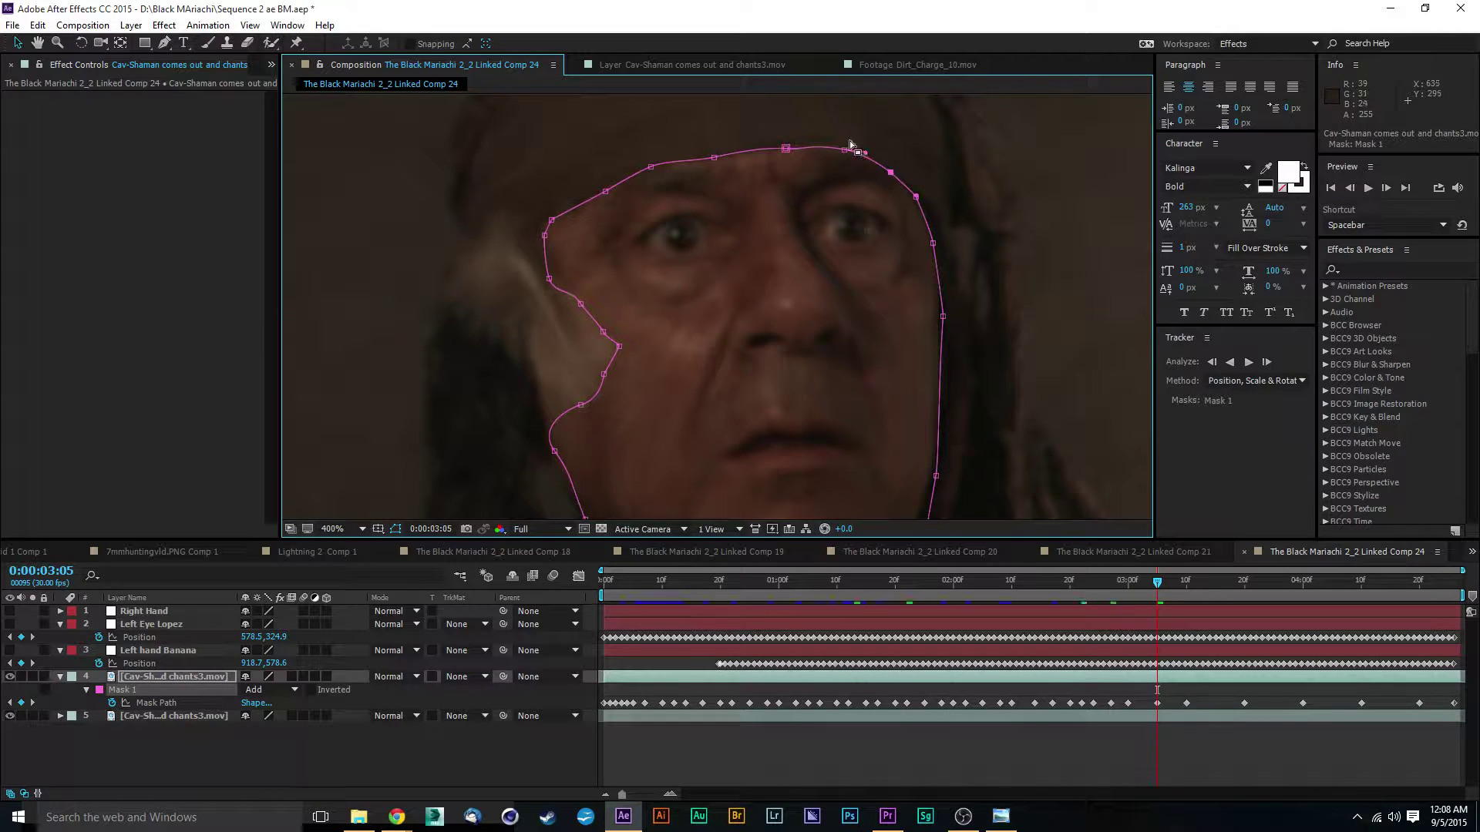
drag(845, 150, 840, 147)
Step: Tighten Mask 1 at 0:00:03:05 by pulling in the points along the right cheek, jaw and neck
drag(1061, 317, 971, 201)
drag(870, 206, 867, 207)
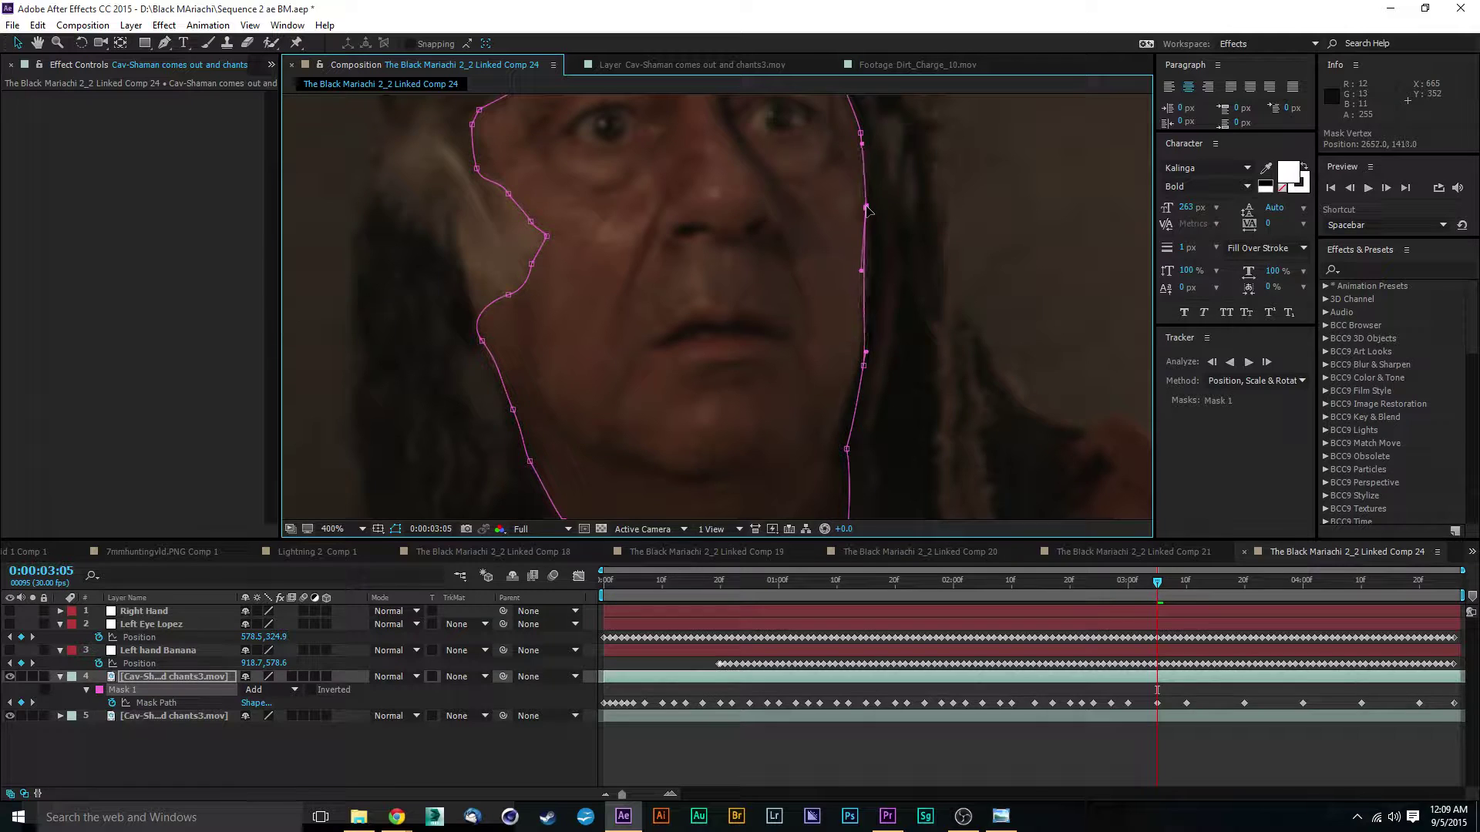
drag(863, 362, 861, 361)
drag(846, 449, 842, 446)
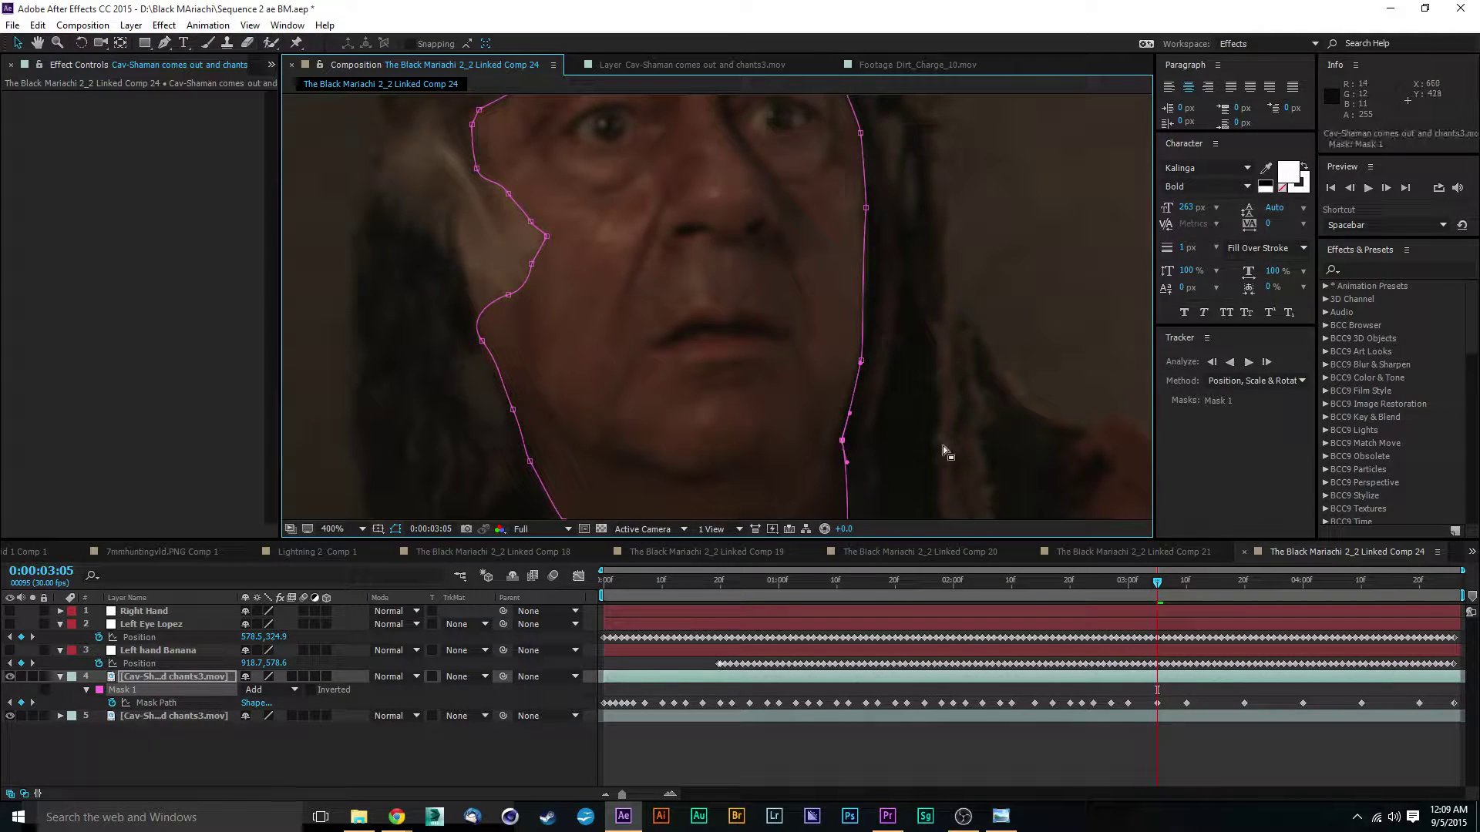
drag(942, 446, 900, 319)
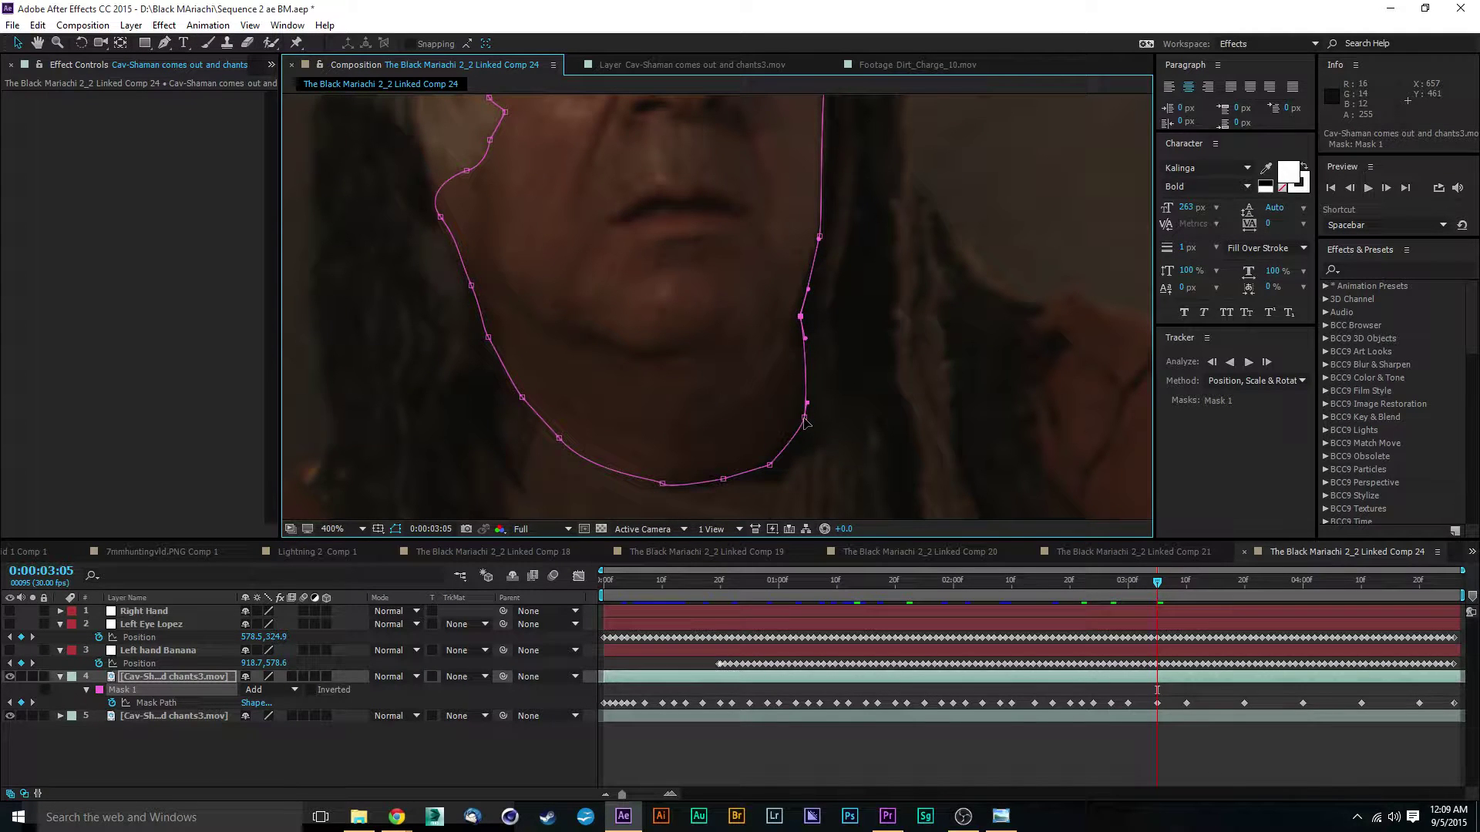
drag(804, 416, 801, 410)
Step: Refine the Mask 1 points up the left side of the face from the neck and jaw to the temple at 0:00:03:05
click(521, 397)
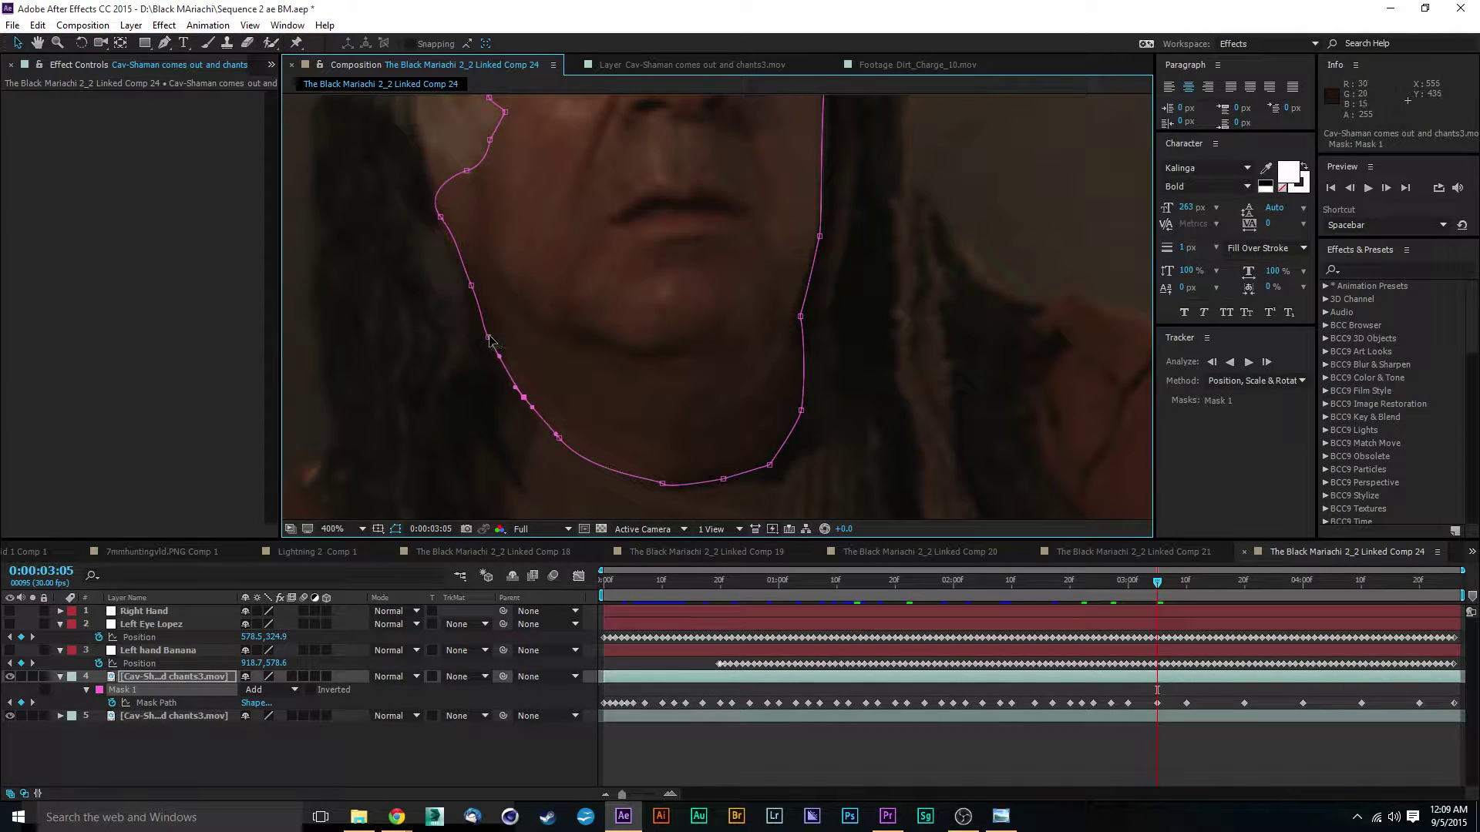
drag(489, 338, 494, 334)
drag(471, 285, 474, 282)
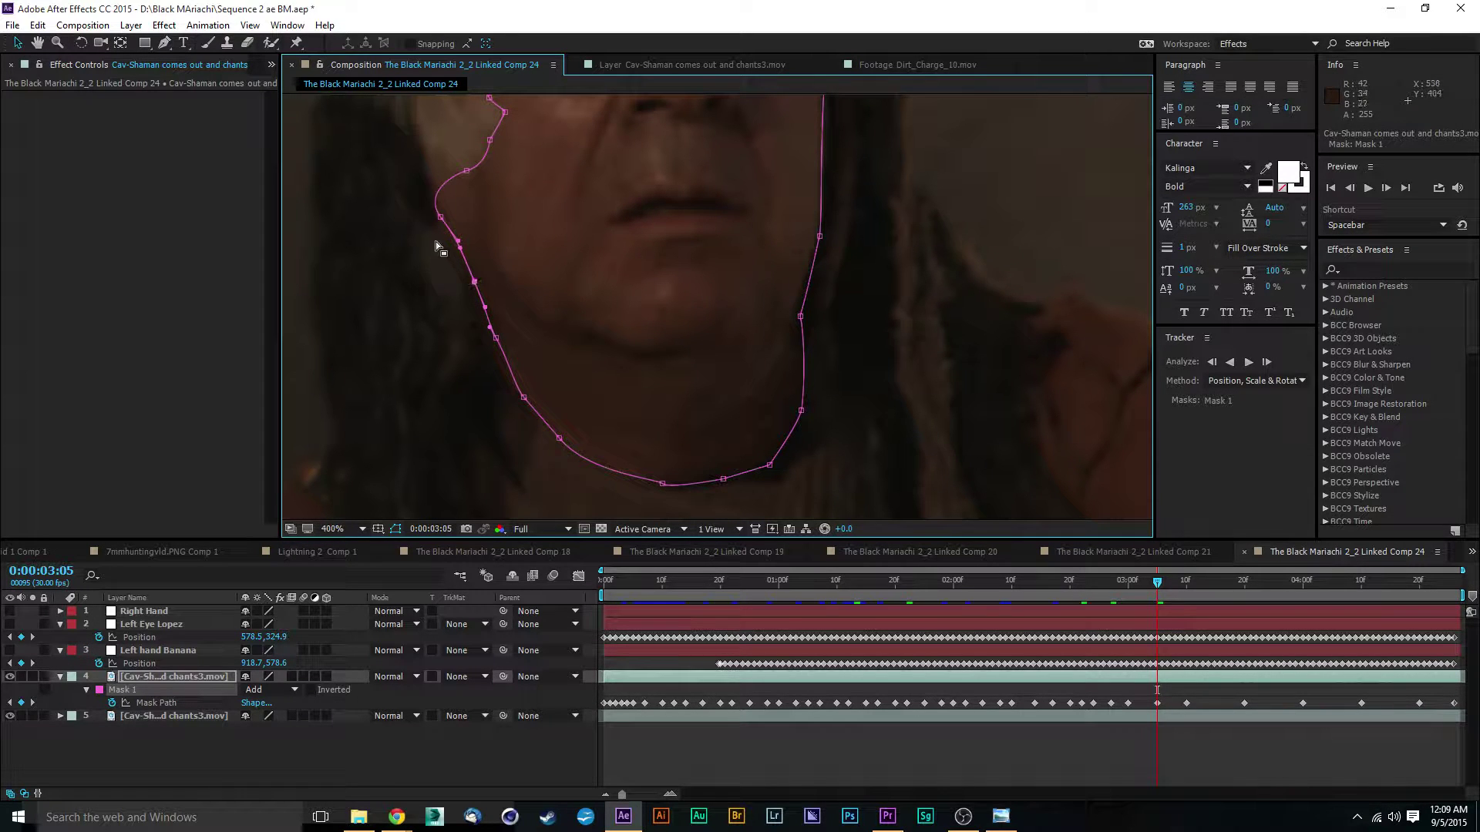
drag(440, 217, 443, 221)
drag(466, 171, 466, 177)
drag(565, 198, 621, 346)
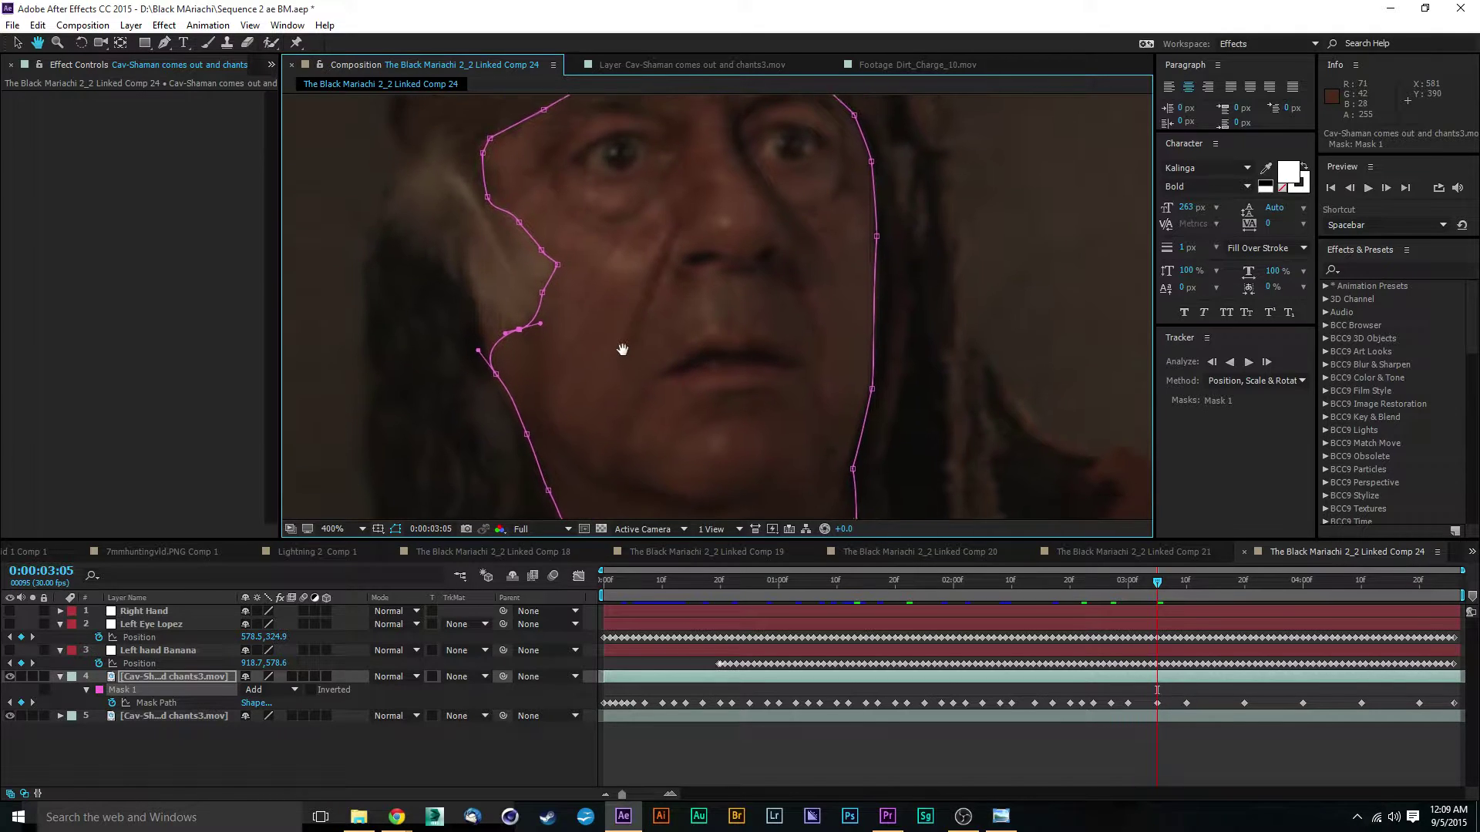
drag(487, 137, 486, 141)
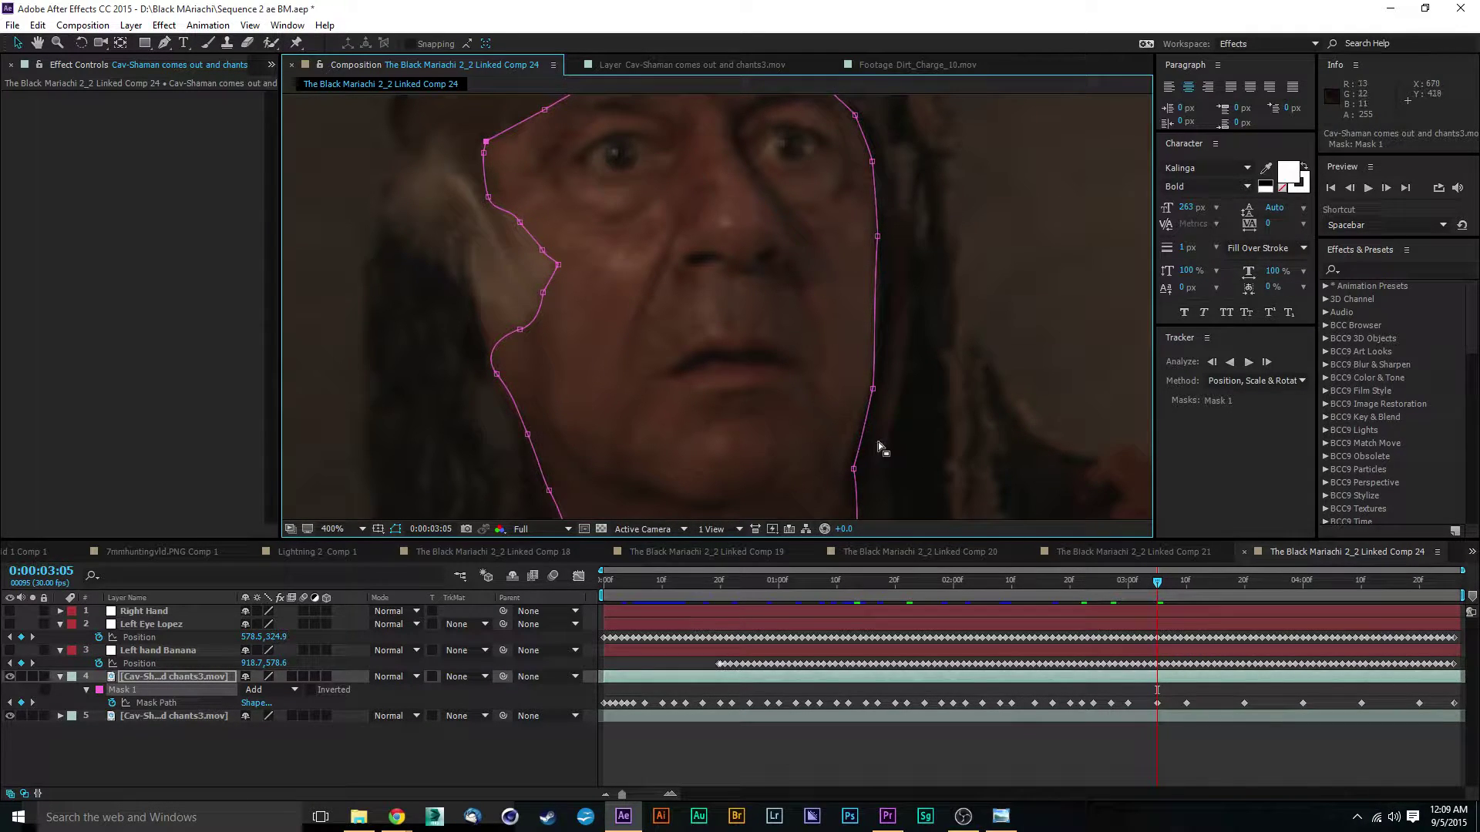
Step: Move to 0:00:03:02 and nudge the Mask 1 points along the forehead and at the left temple corner
drag(877, 376, 789, 85)
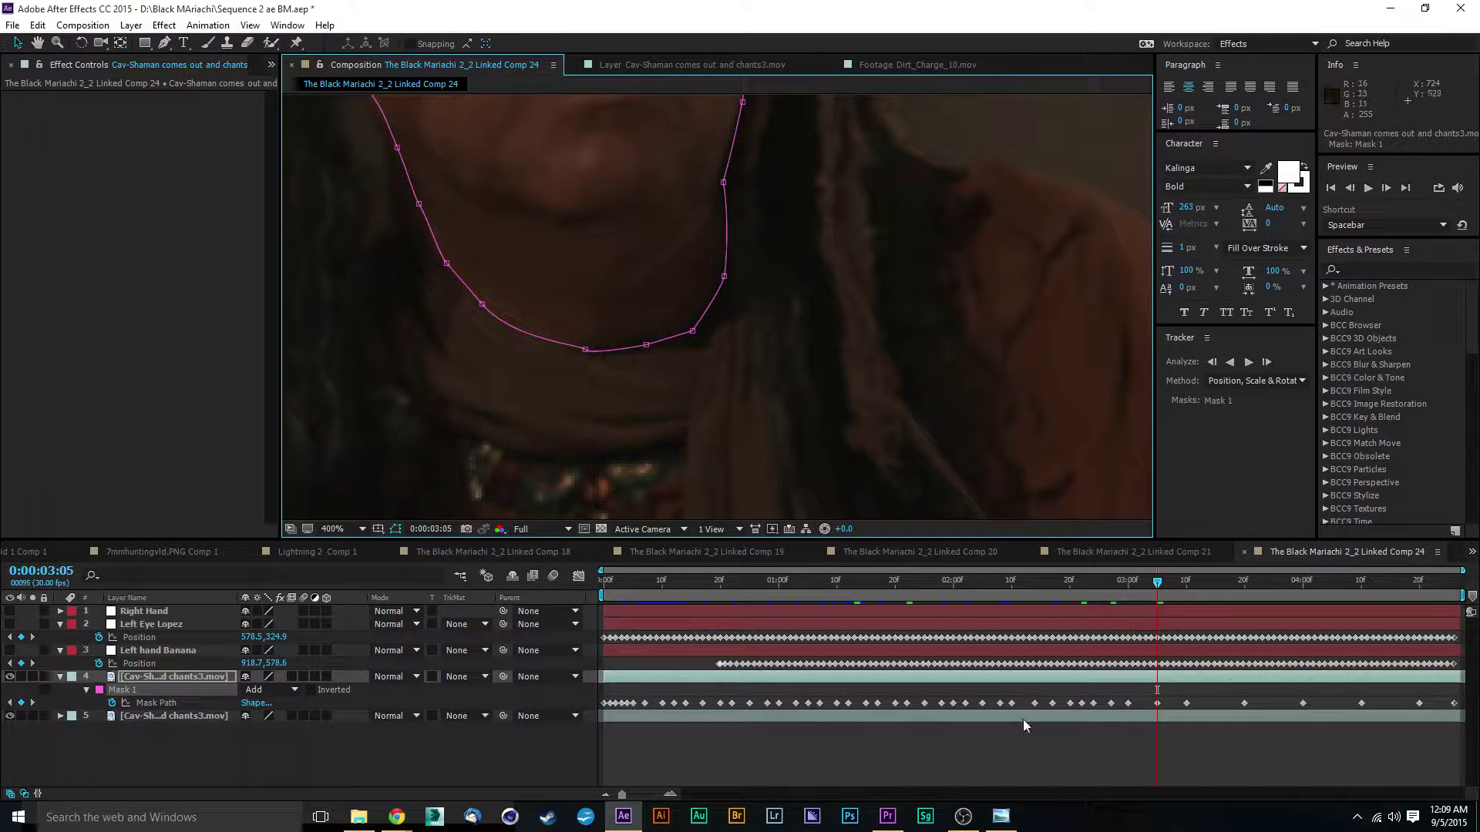
click(1140, 586)
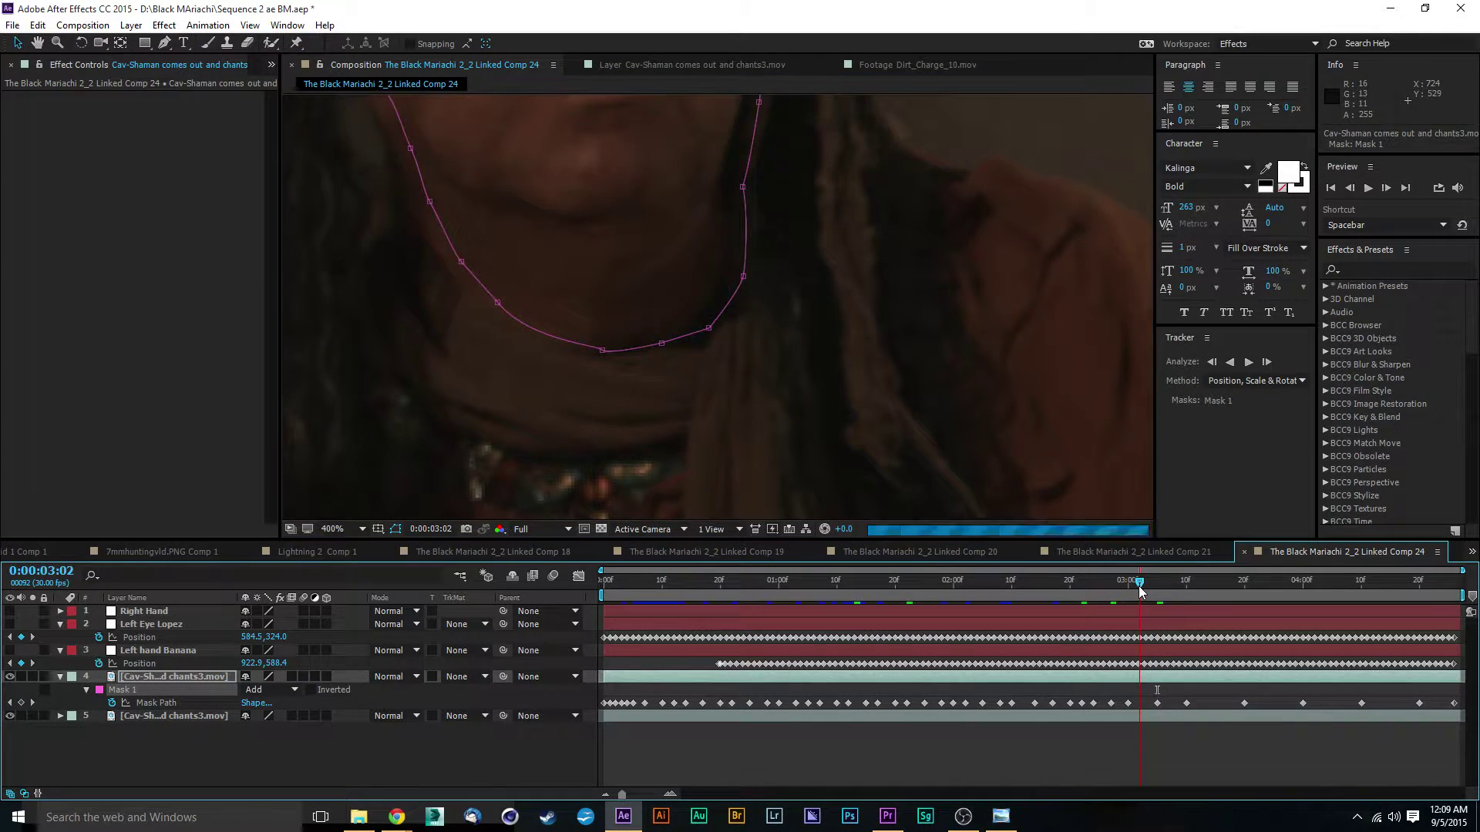
drag(659, 294, 790, 435)
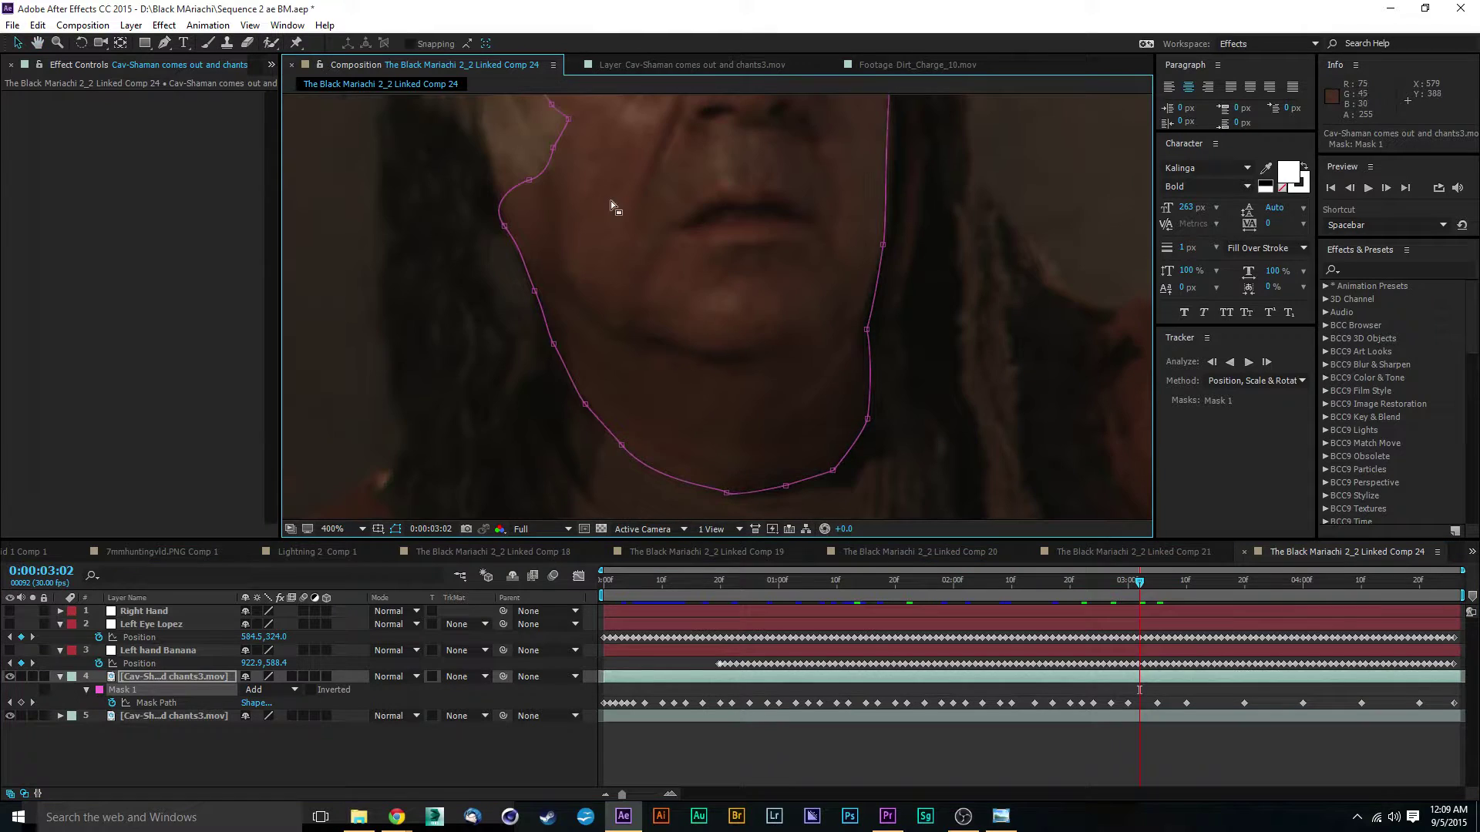
drag(611, 203, 642, 383)
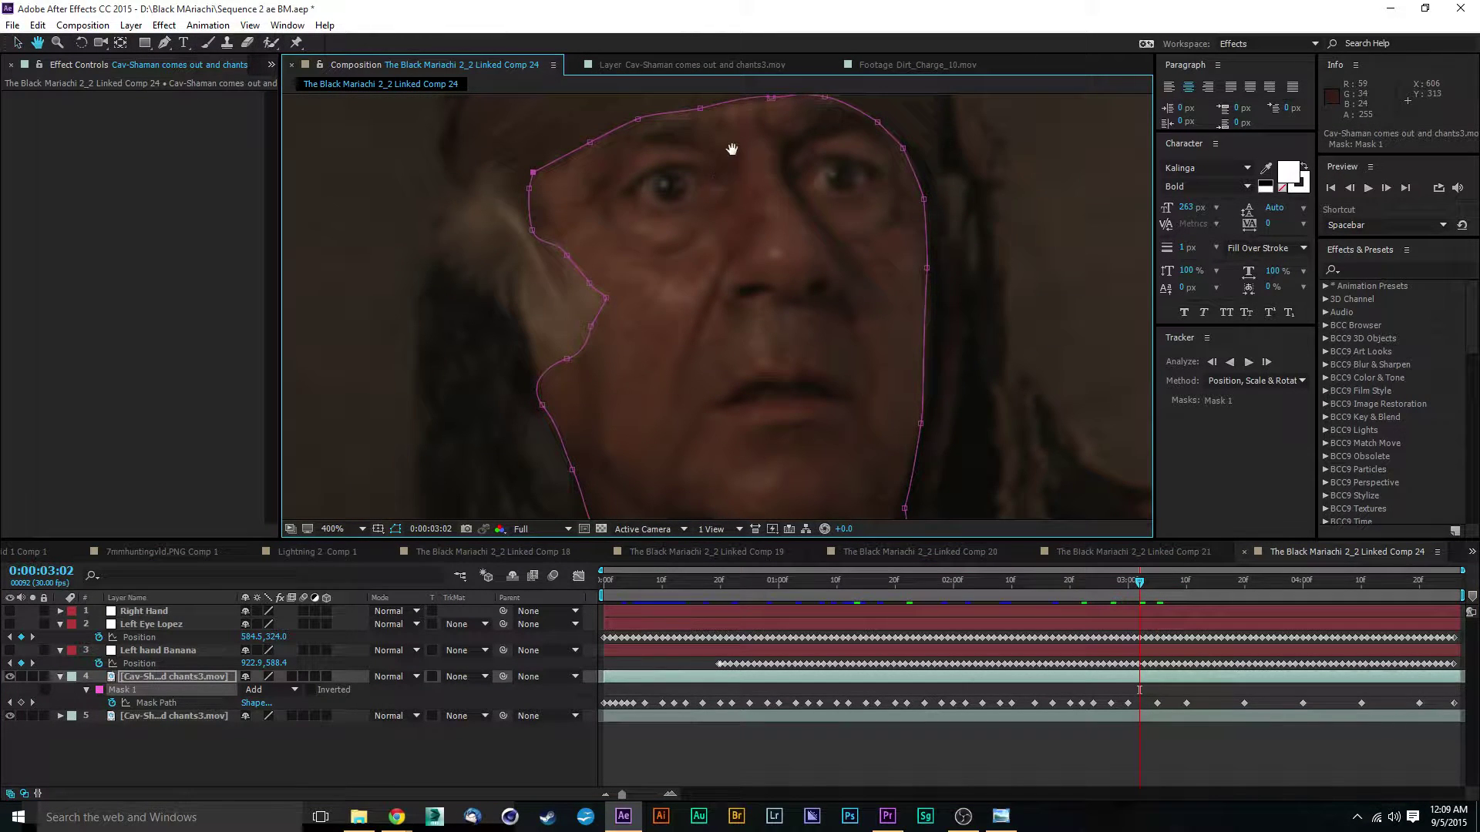
drag(731, 149, 718, 243)
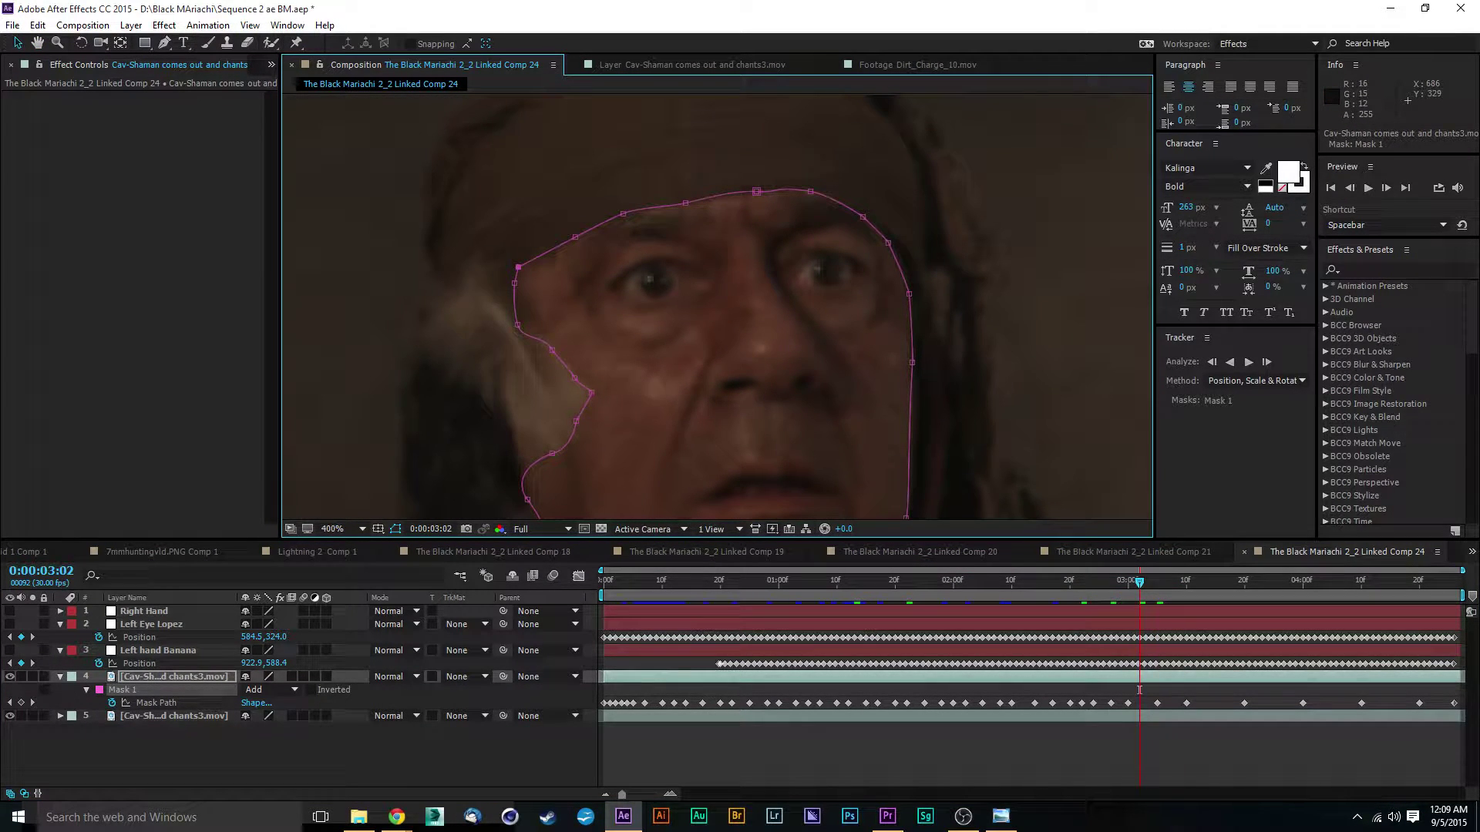
click(758, 193)
drag(810, 191, 809, 194)
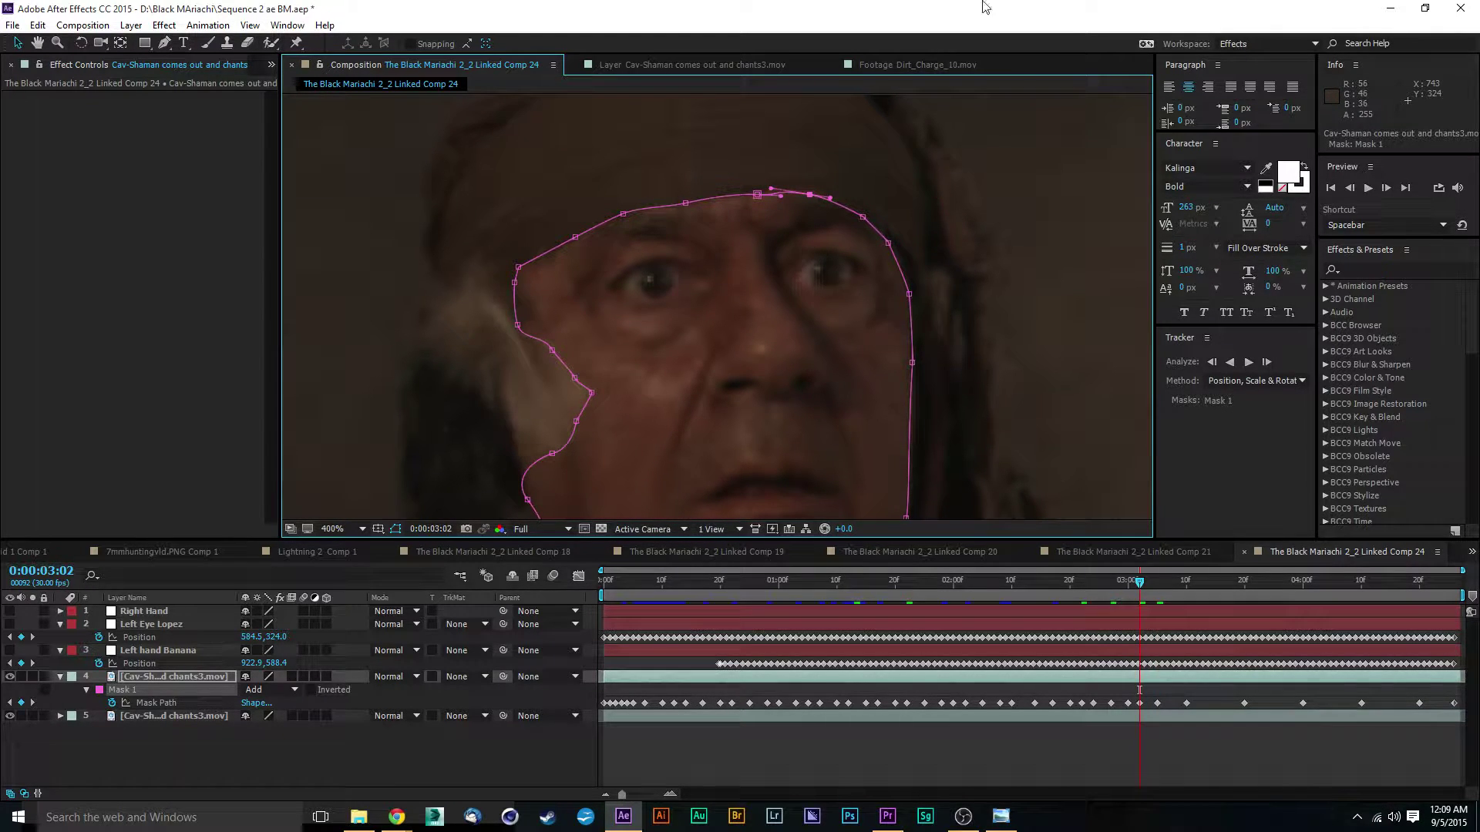
drag(518, 268, 522, 269)
Step: Refine the Mask 1 points around the bottom of the neck and up the left jaw at 0:00:03:02
drag(1000, 320, 954, 217)
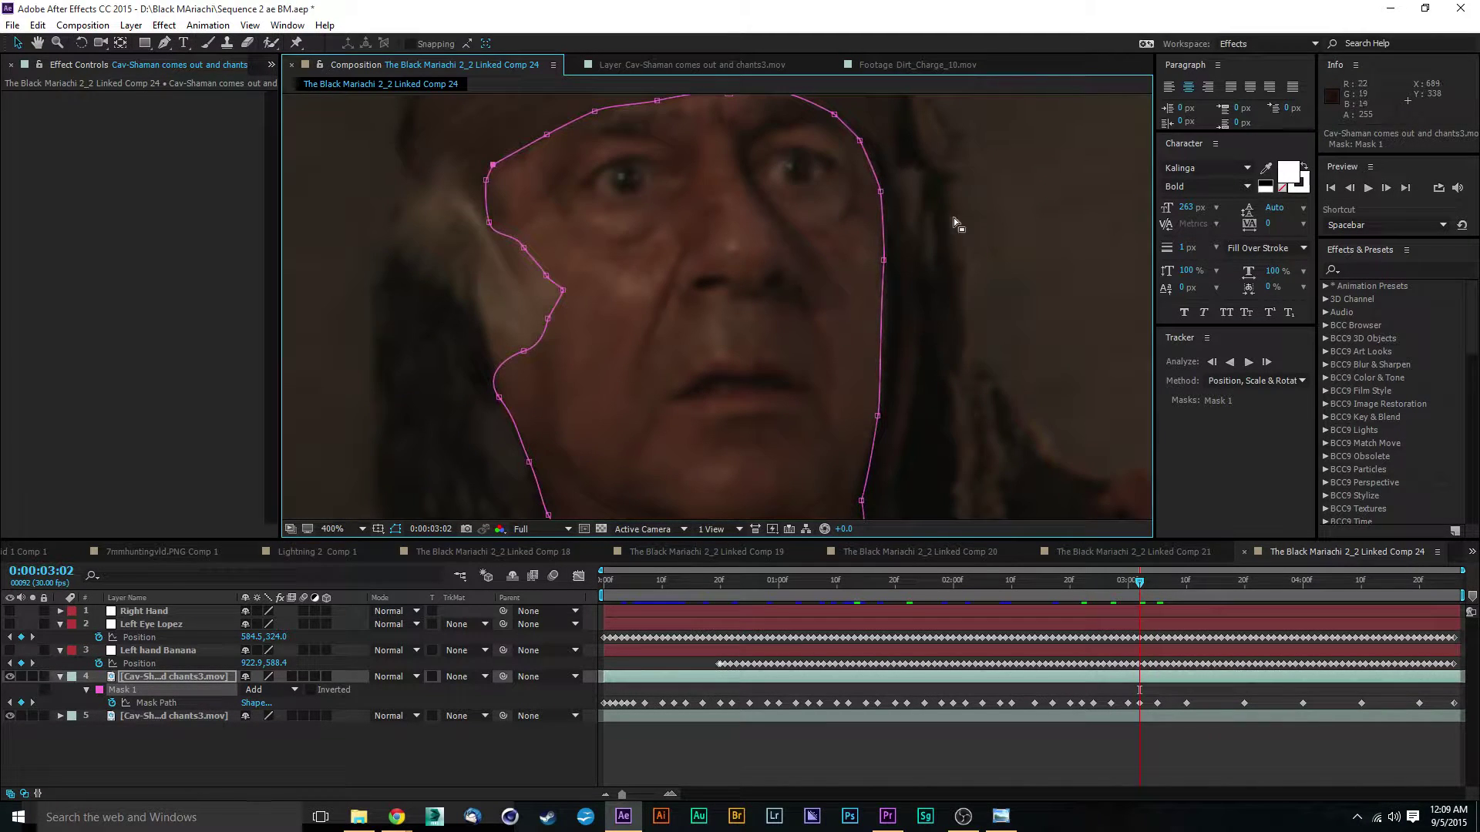
drag(644, 340, 630, 306)
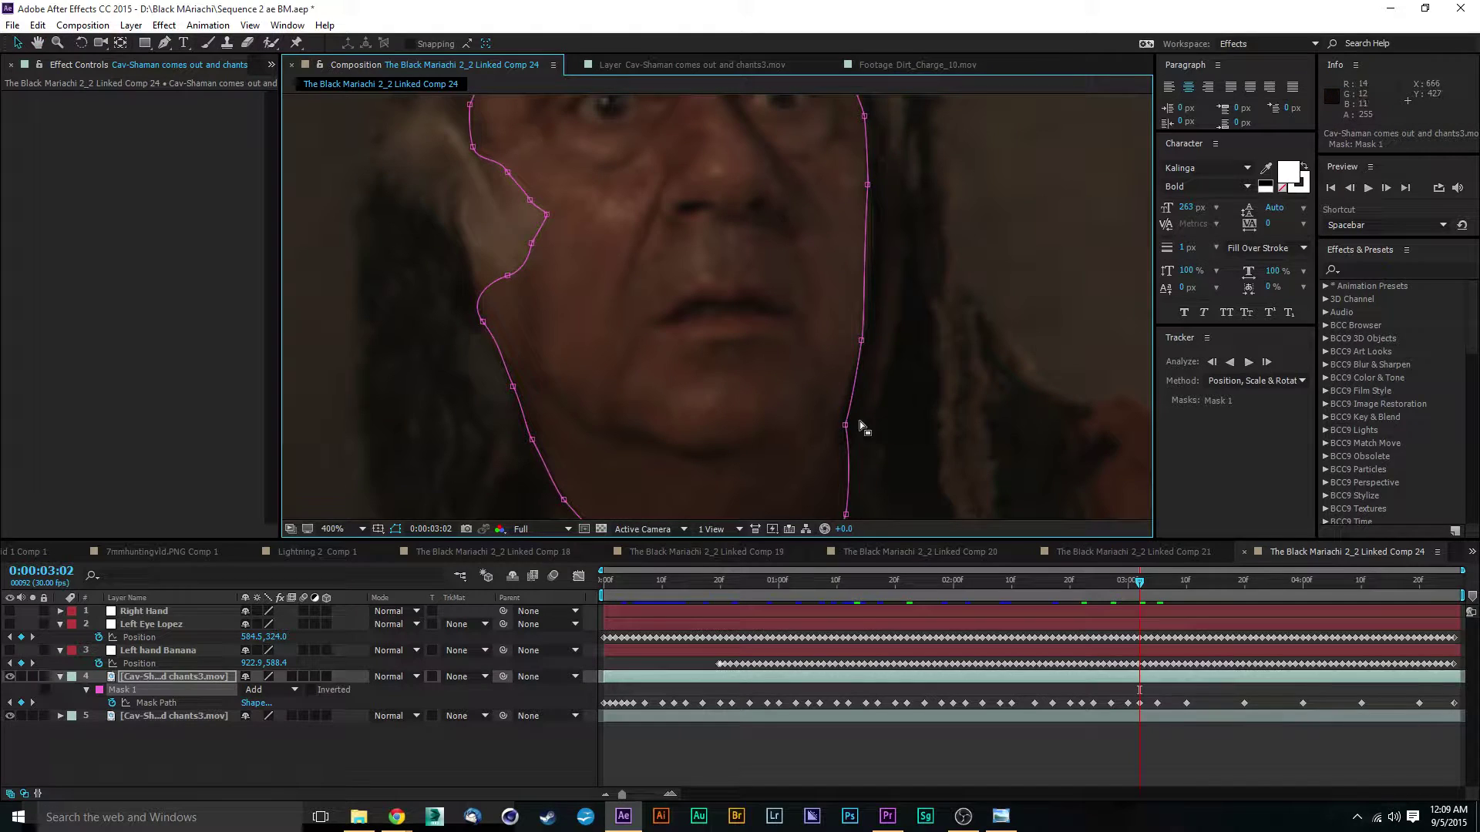
drag(845, 425, 883, 318)
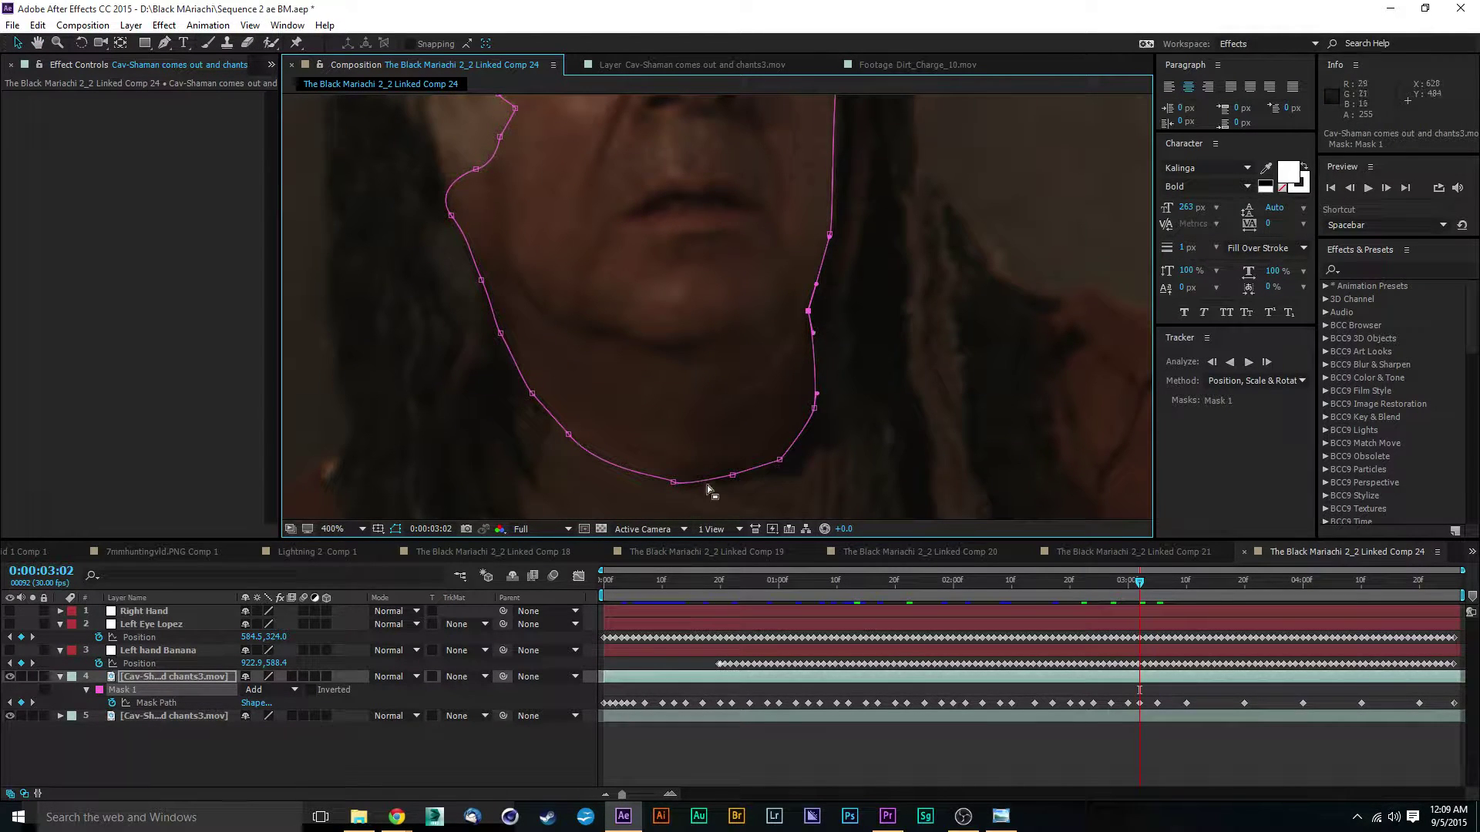
drag(673, 483, 677, 480)
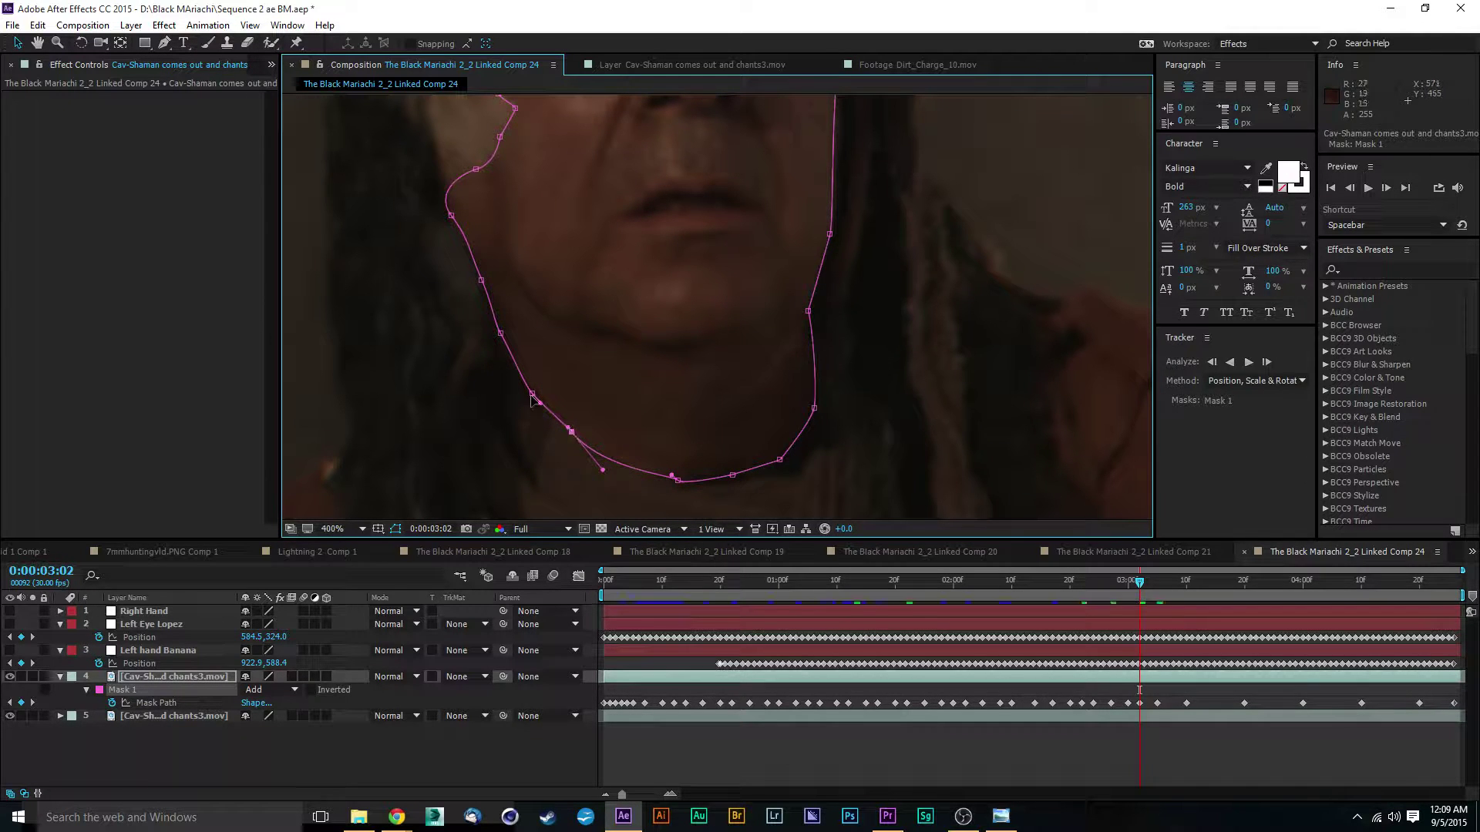
drag(532, 394, 540, 395)
drag(476, 170, 481, 169)
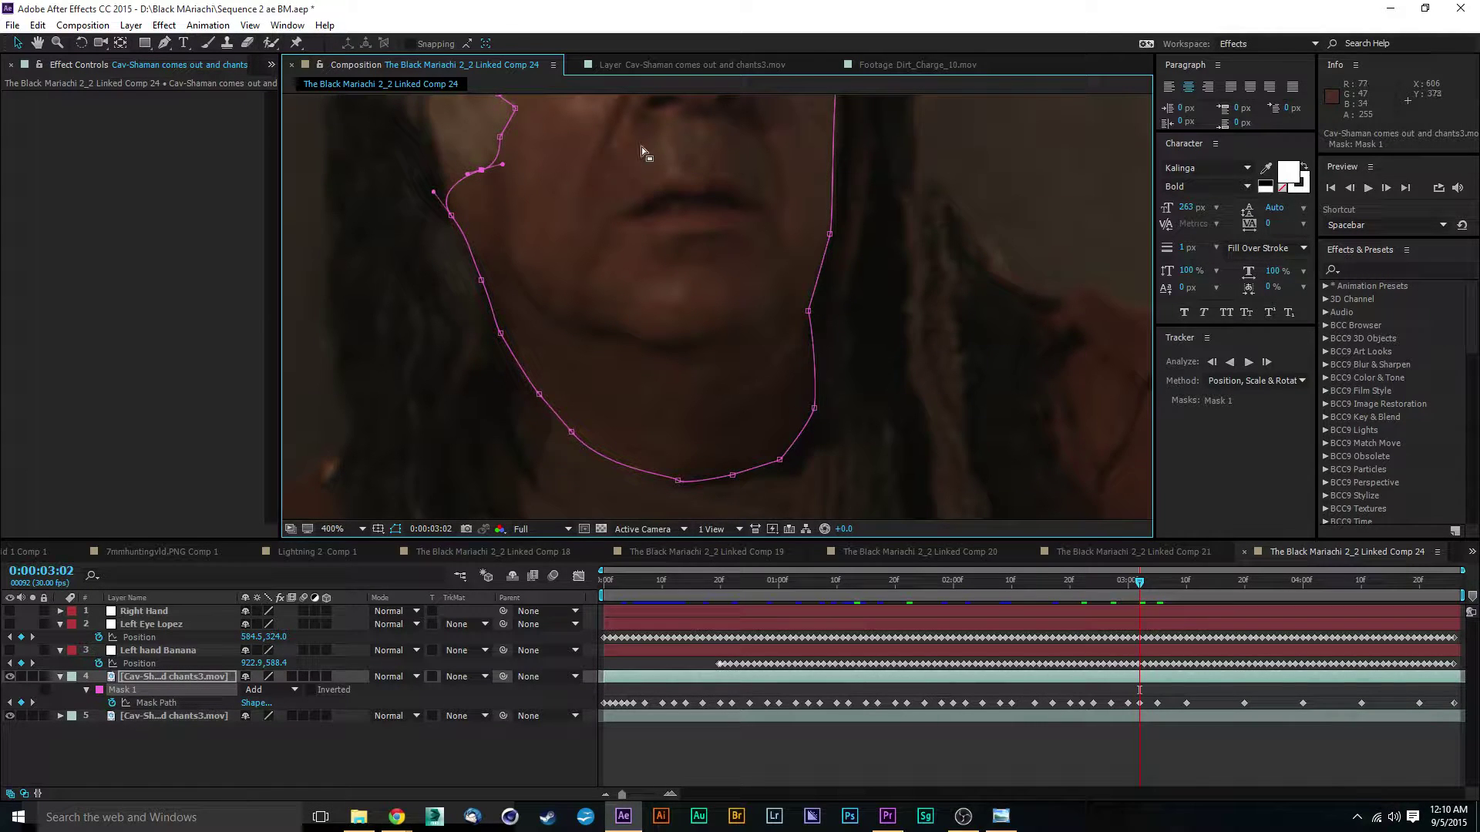
Step: Pull in the Mask 1 points at the left cheek, sideburn and temple at 0:00:03:02
drag(627, 147, 611, 233)
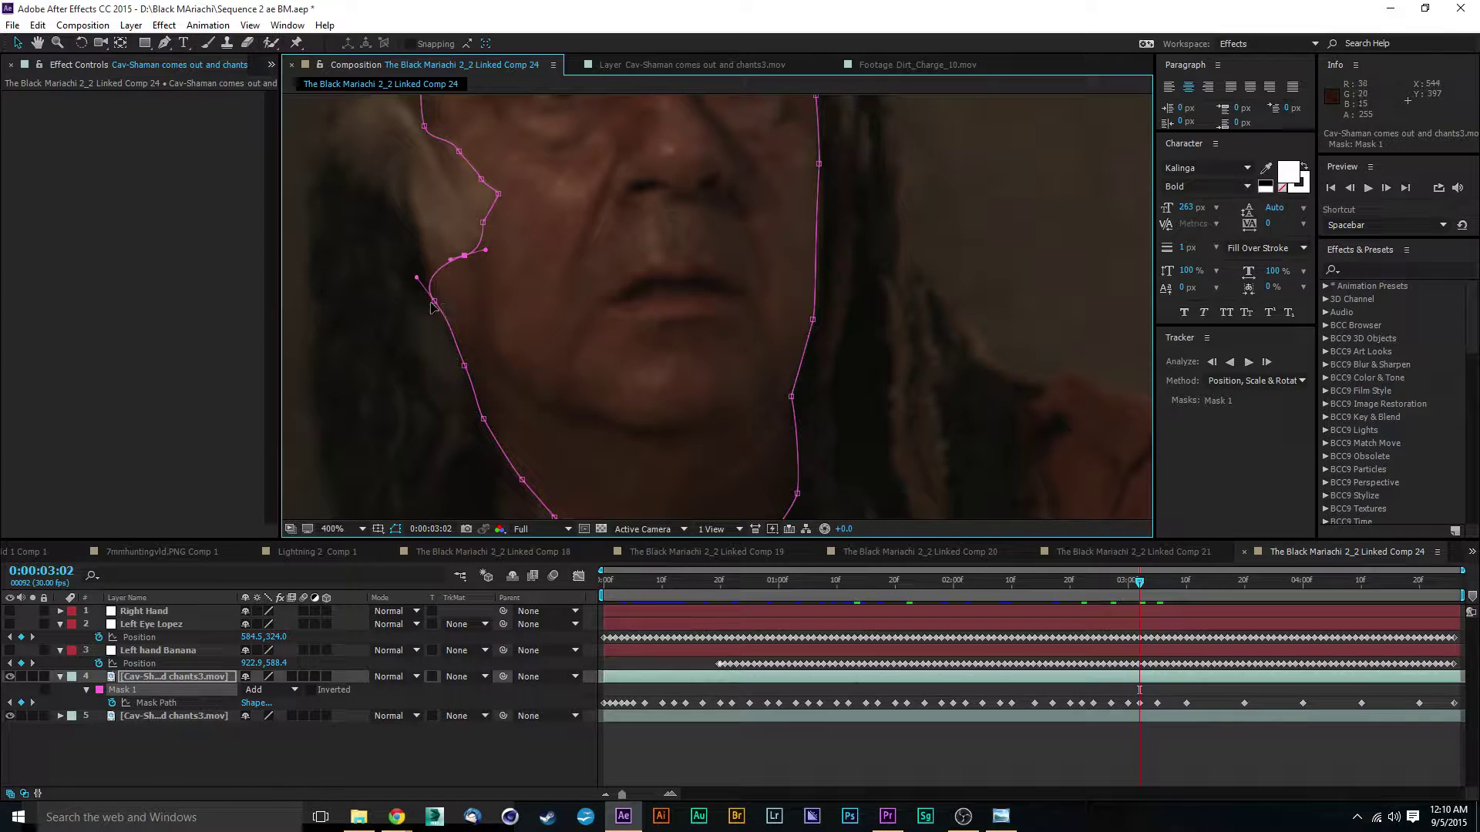
mouse_move(436, 302)
mouse_down()
mouse_move(446, 325)
mouse_move(438, 304)
mouse_up()
drag(604, 149, 583, 271)
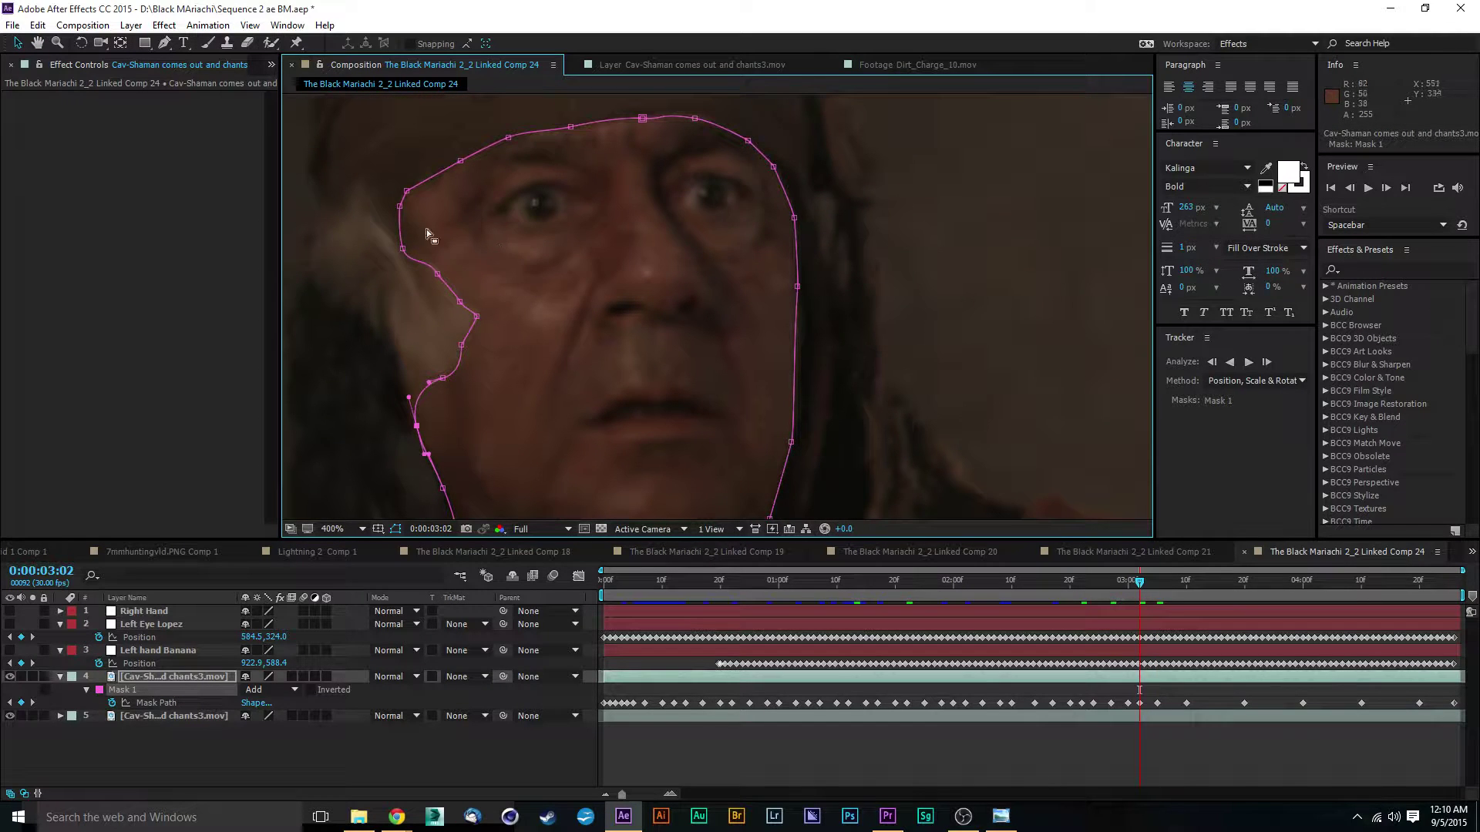
drag(402, 250, 411, 245)
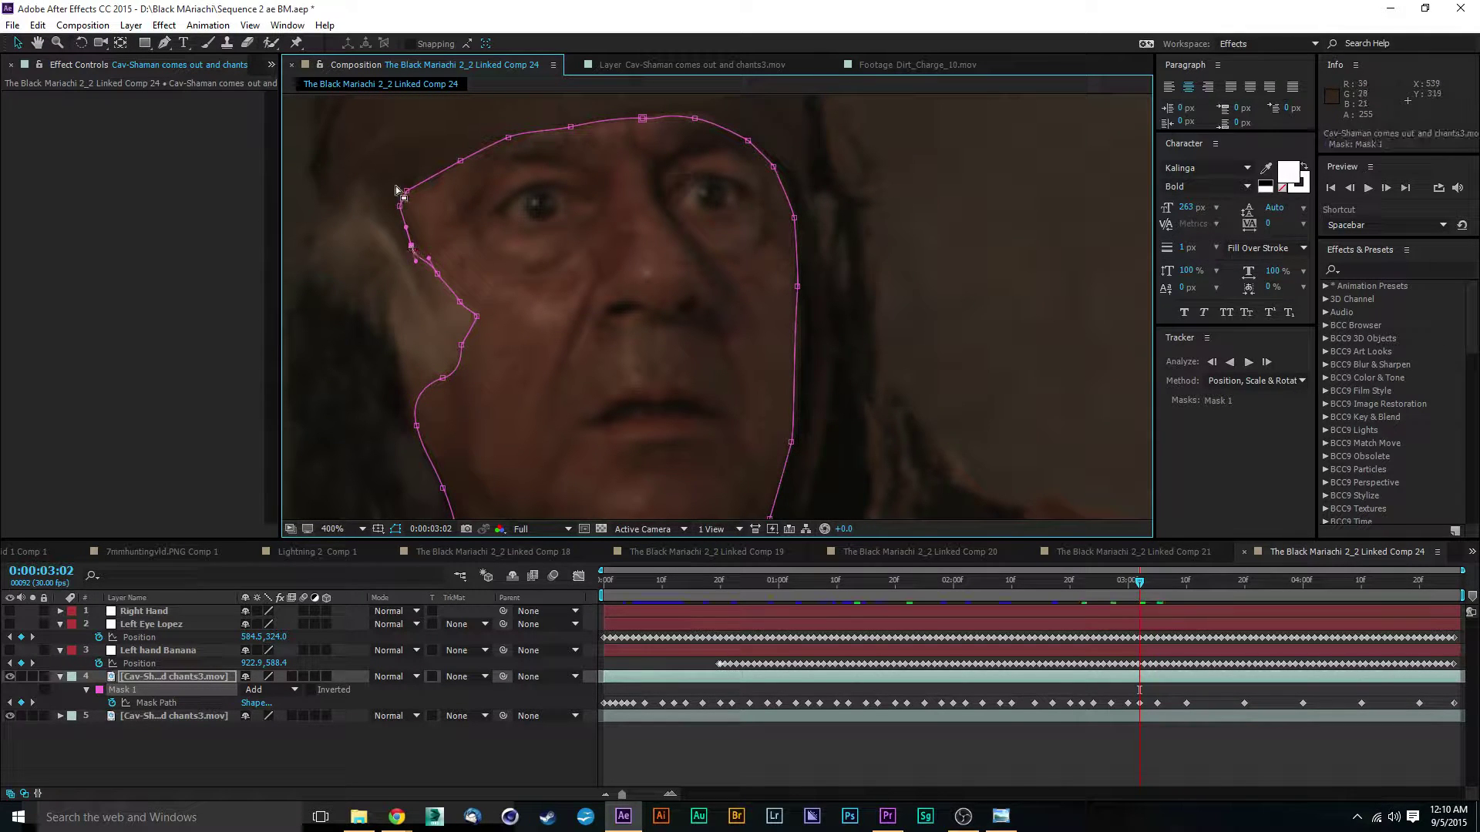
drag(407, 192, 444, 174)
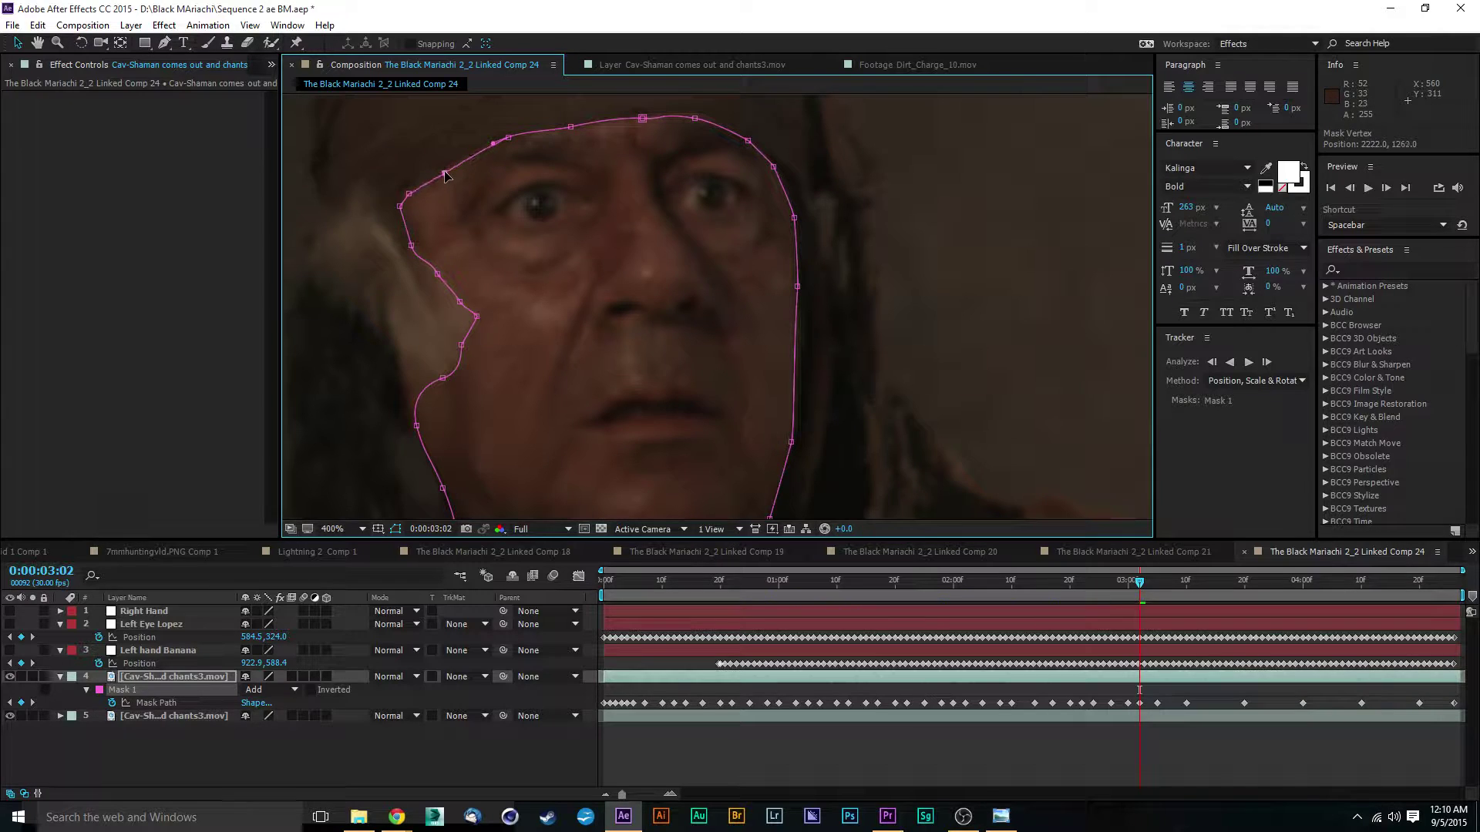
Step: Move to 0:00:03:08, reselect the masked layer, and fit the Mask 1 forehead and left temple points to the headband edge
click(635, 202)
key(ctrl+Down)
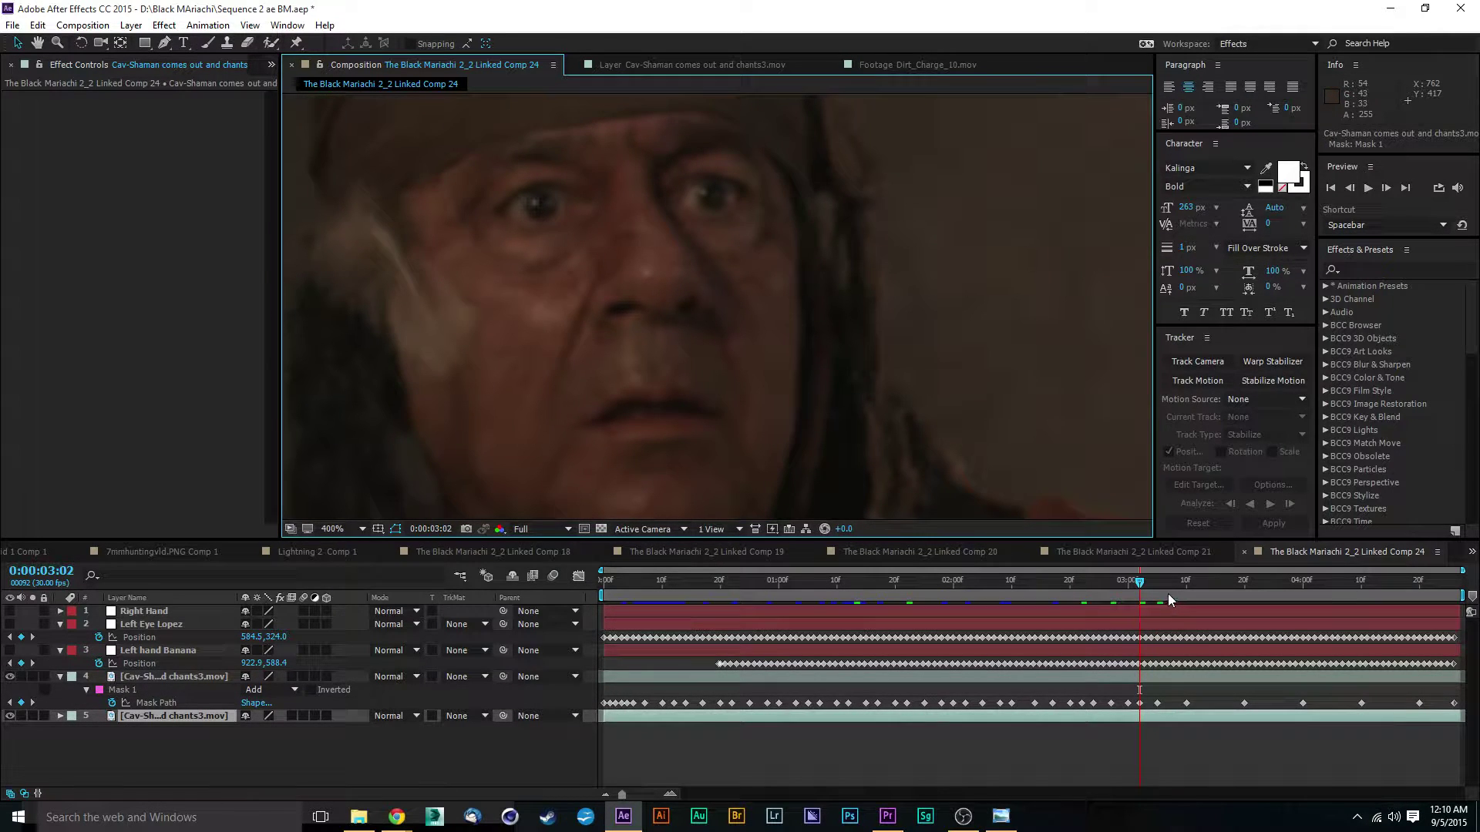
drag(1144, 590, 1174, 590)
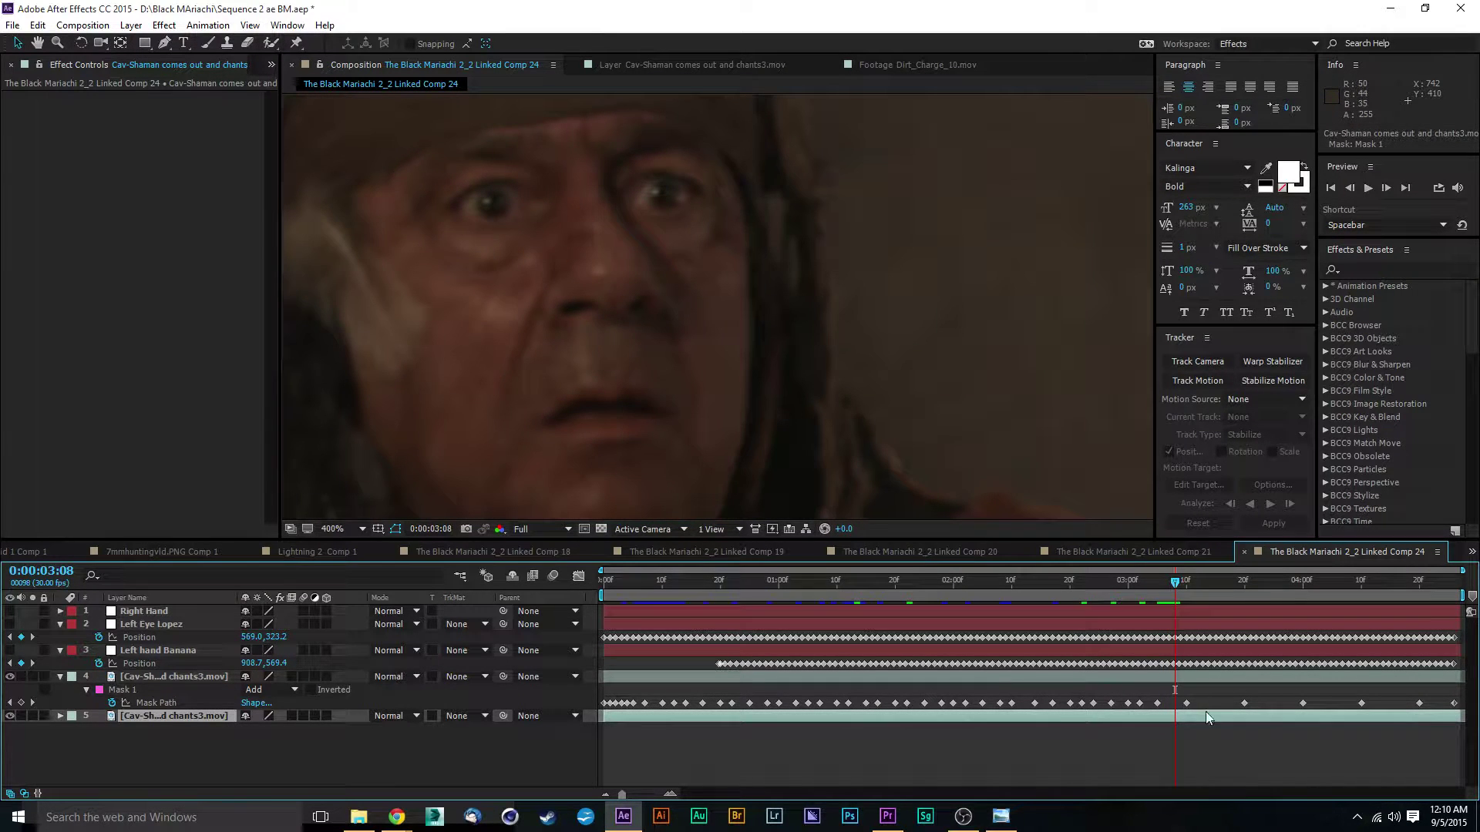
click(1195, 677)
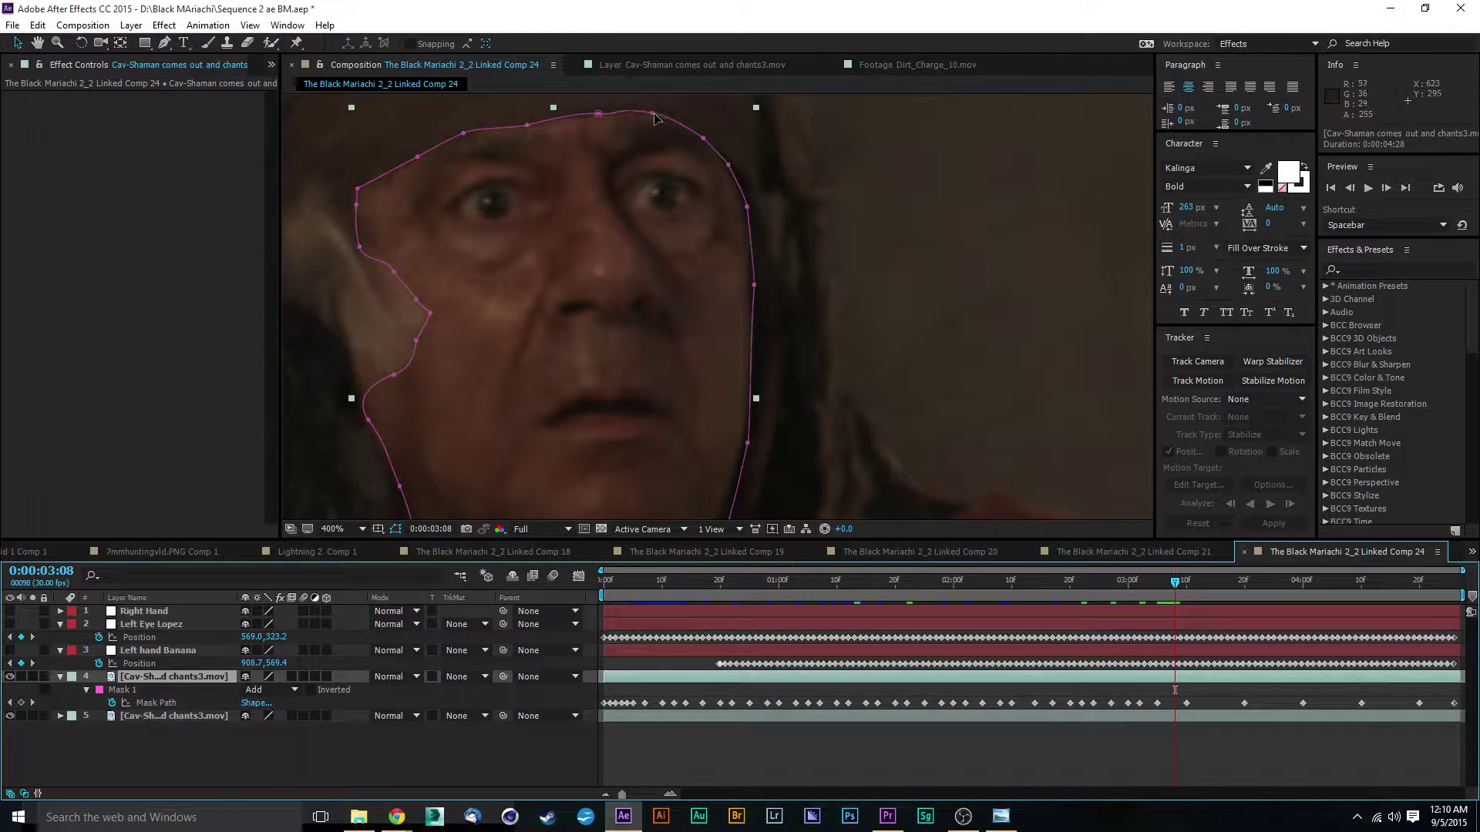
drag(652, 113, 652, 116)
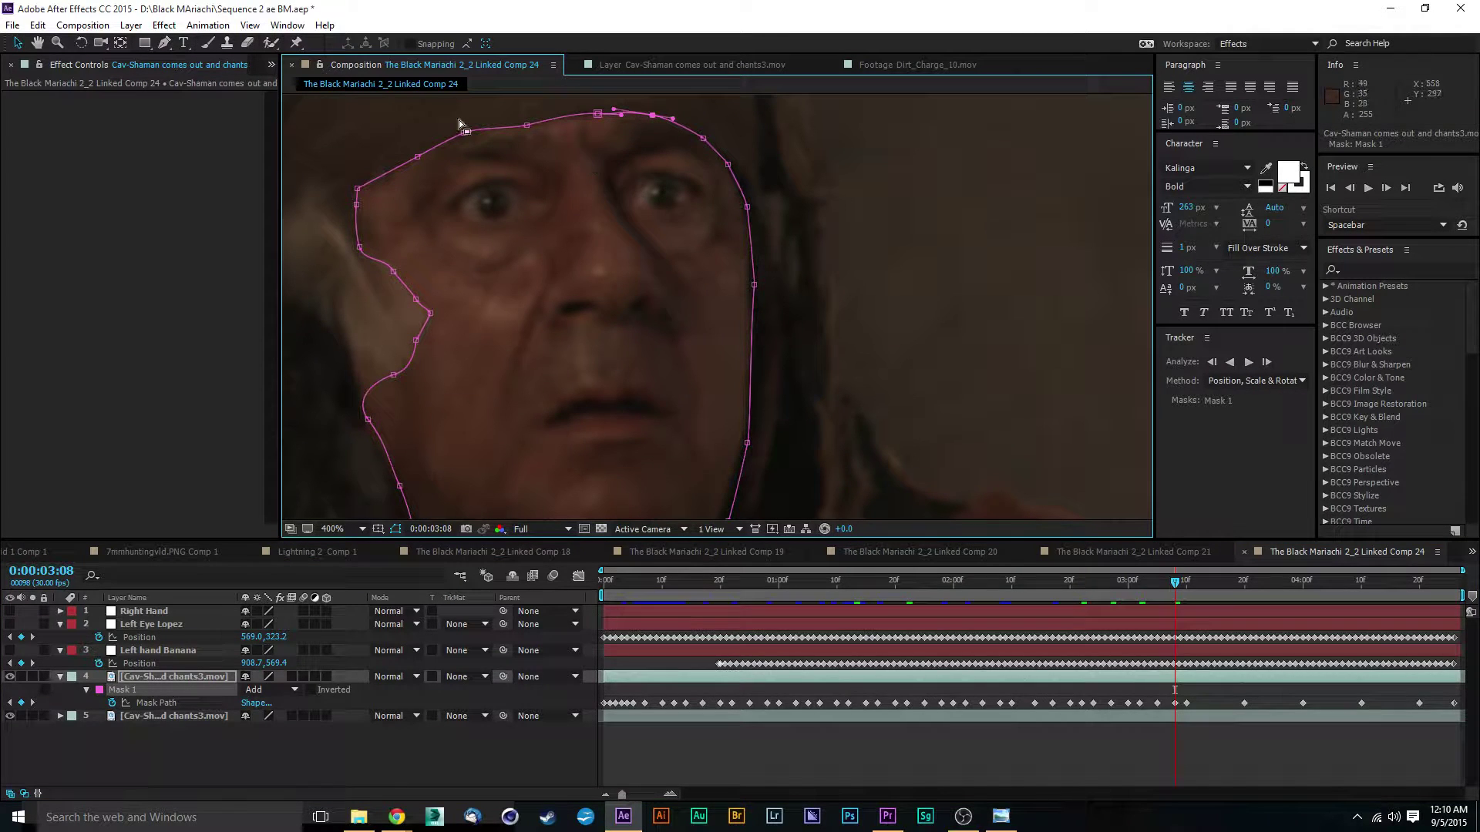
drag(464, 132, 467, 134)
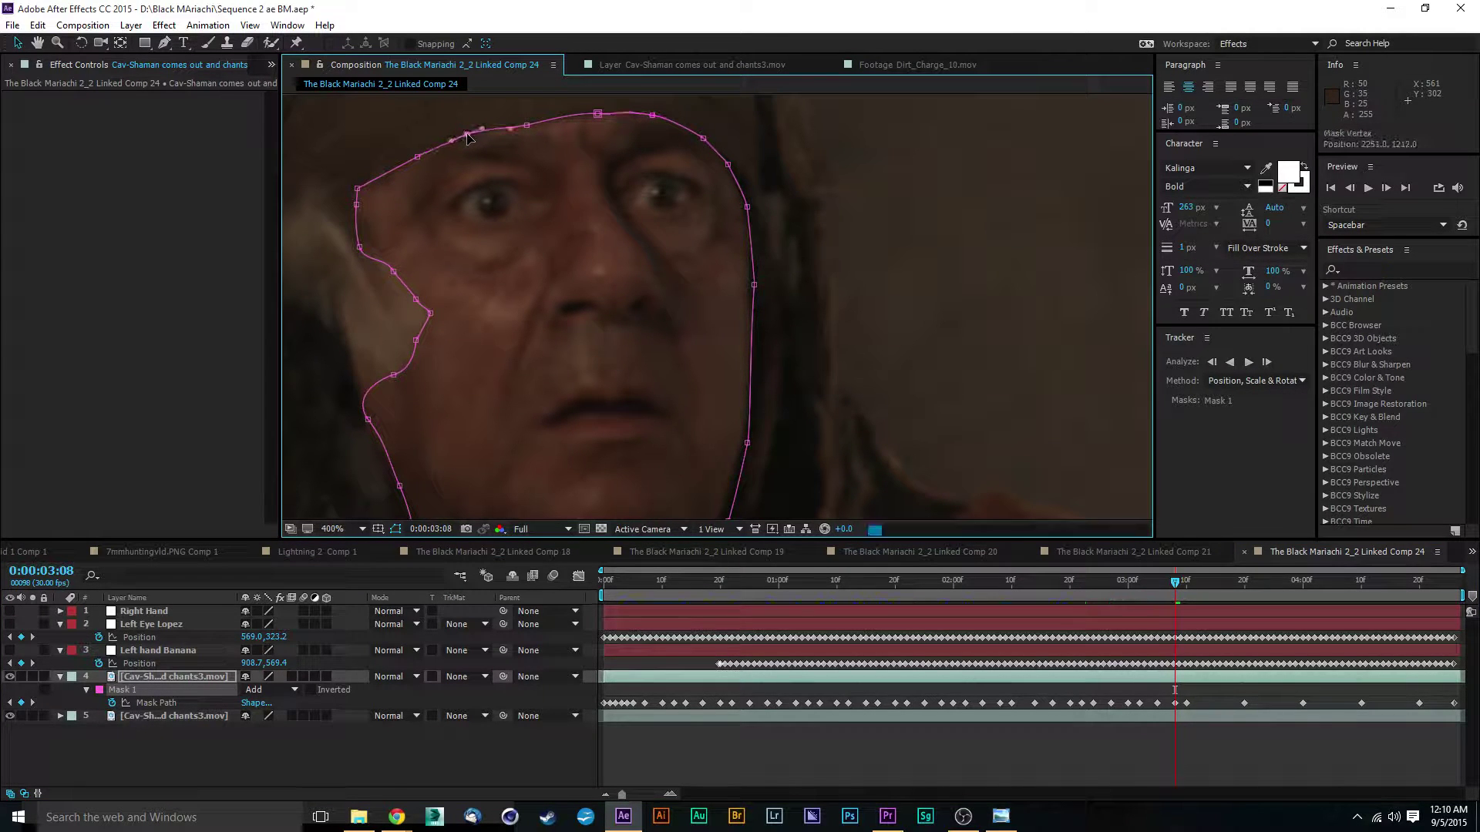
click(417, 157)
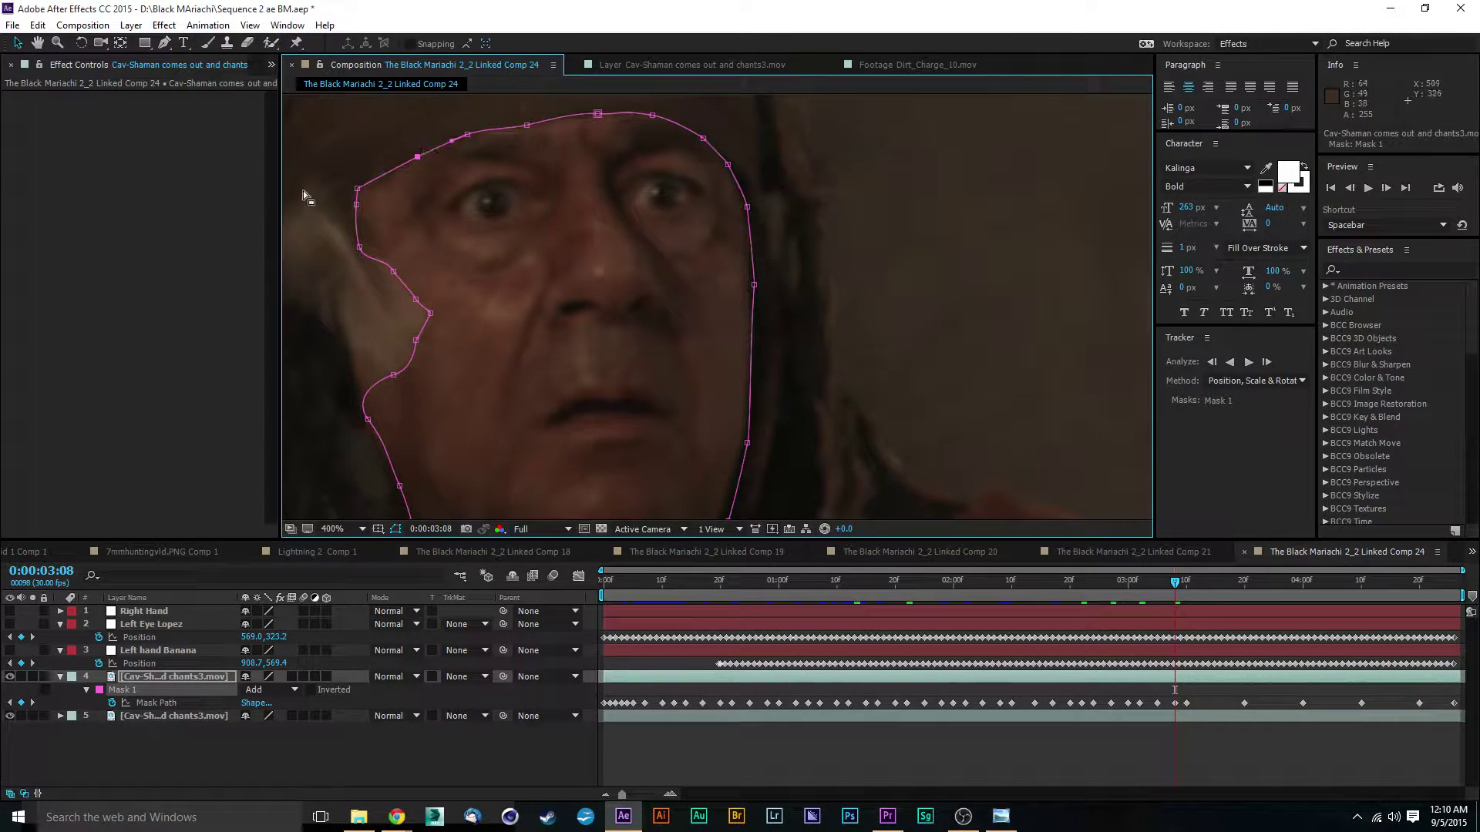
drag(360, 186, 354, 189)
Step: Nudge the Mask 1 points along the right cheek and right temple at 0:00:03:08
drag(595, 339, 604, 261)
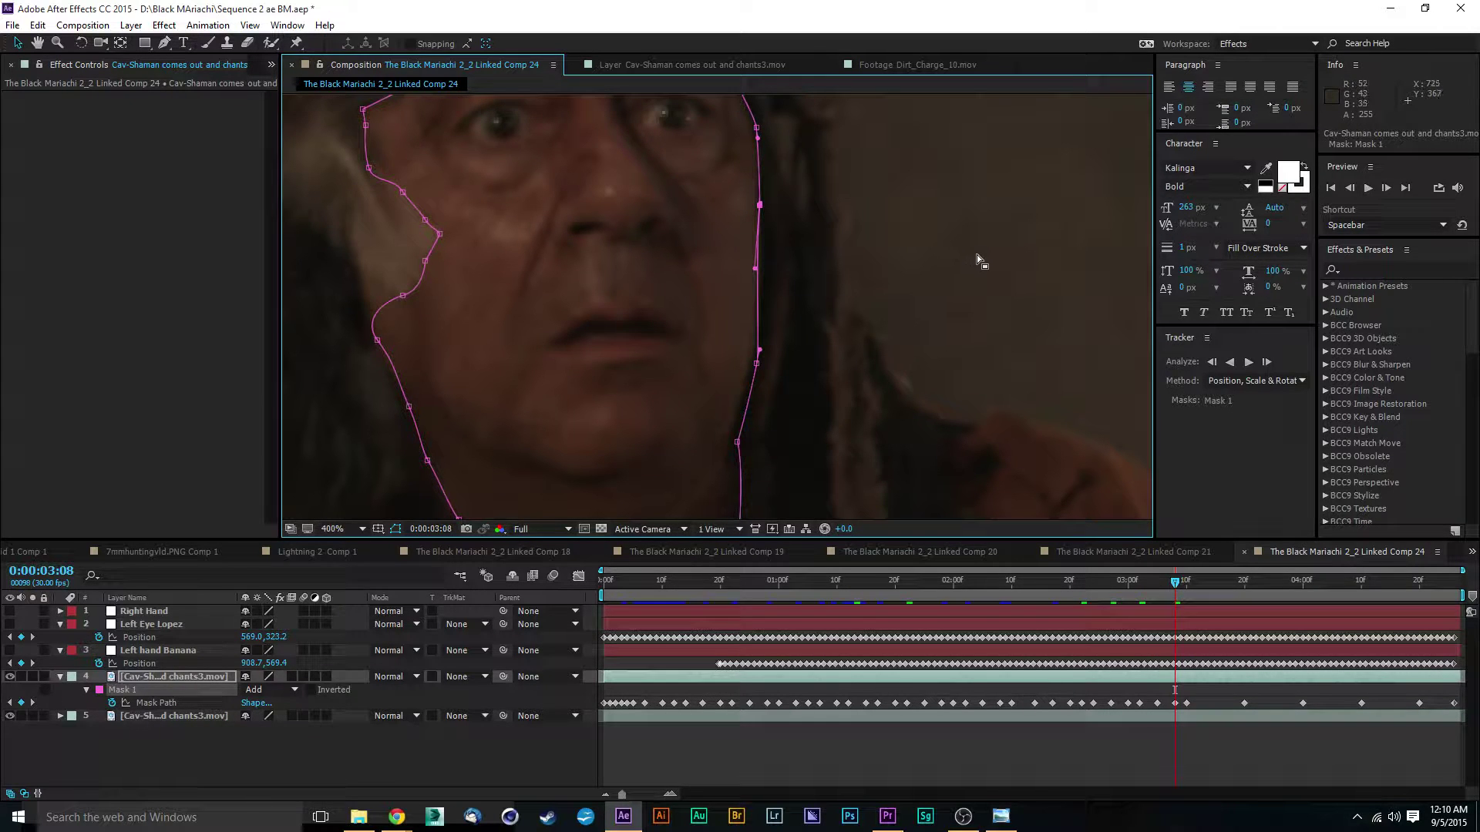
drag(977, 255, 919, 378)
drag(711, 245, 709, 250)
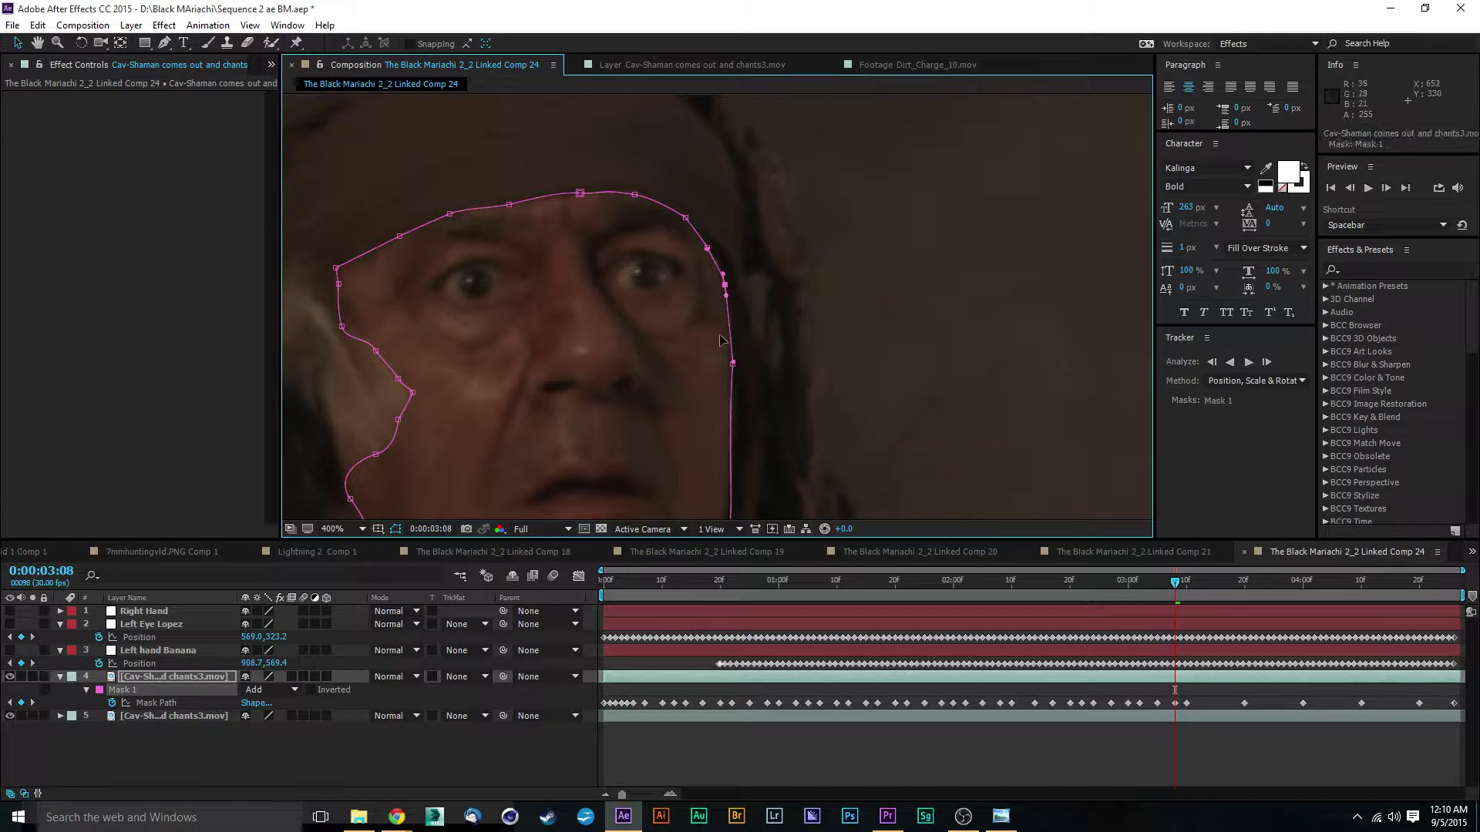
Step: Adjust the Mask 1 points along the bottom of the neck at 0:00:03:08
drag(824, 388, 802, 162)
drag(488, 352, 594, 239)
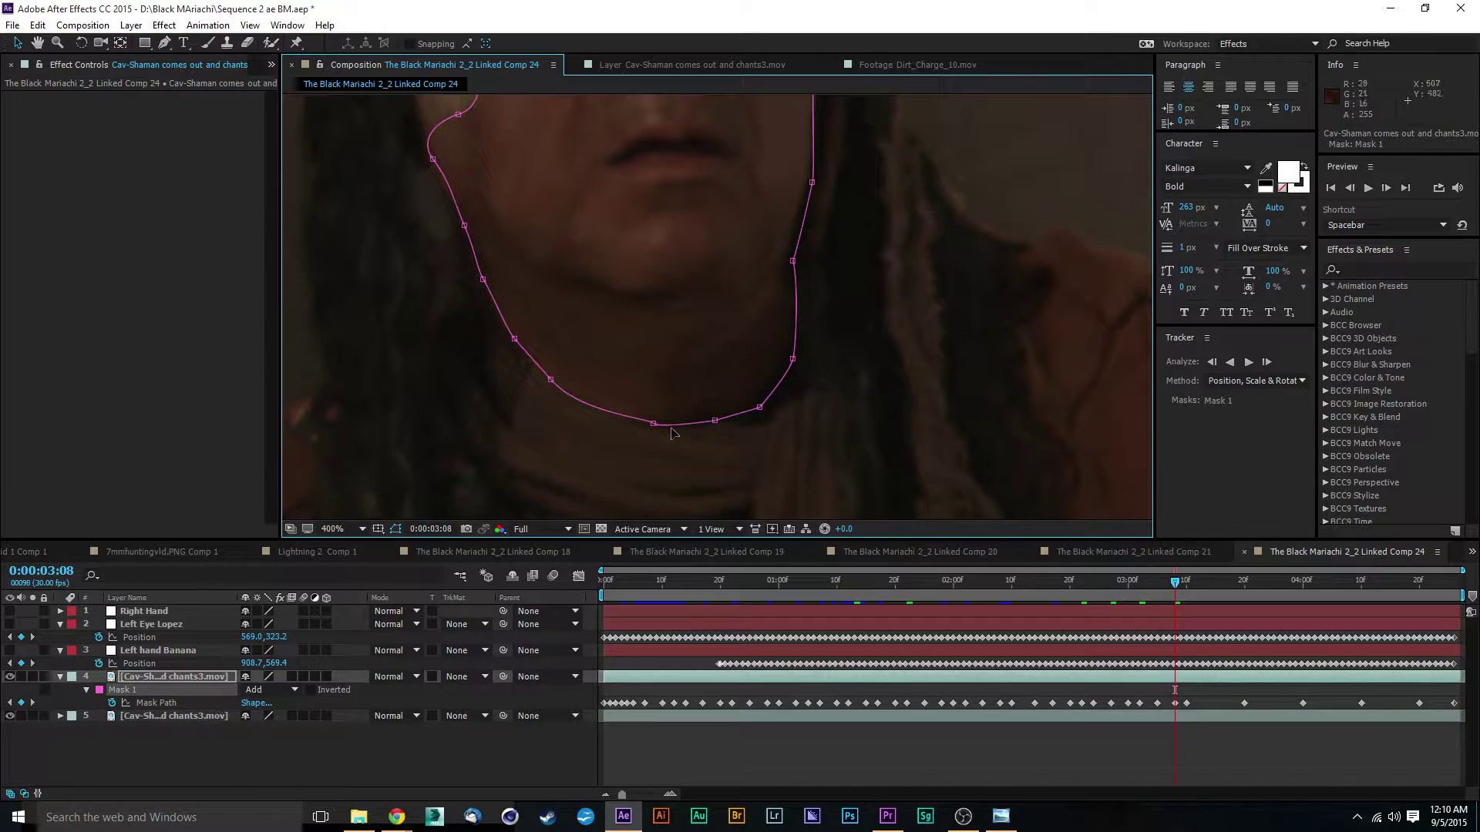
drag(653, 423, 644, 421)
drag(759, 407, 709, 417)
Step: Shift the two Mask 1 points on the right cheek and jaw upward to follow the face at 0:00:03:08
drag(838, 358, 823, 385)
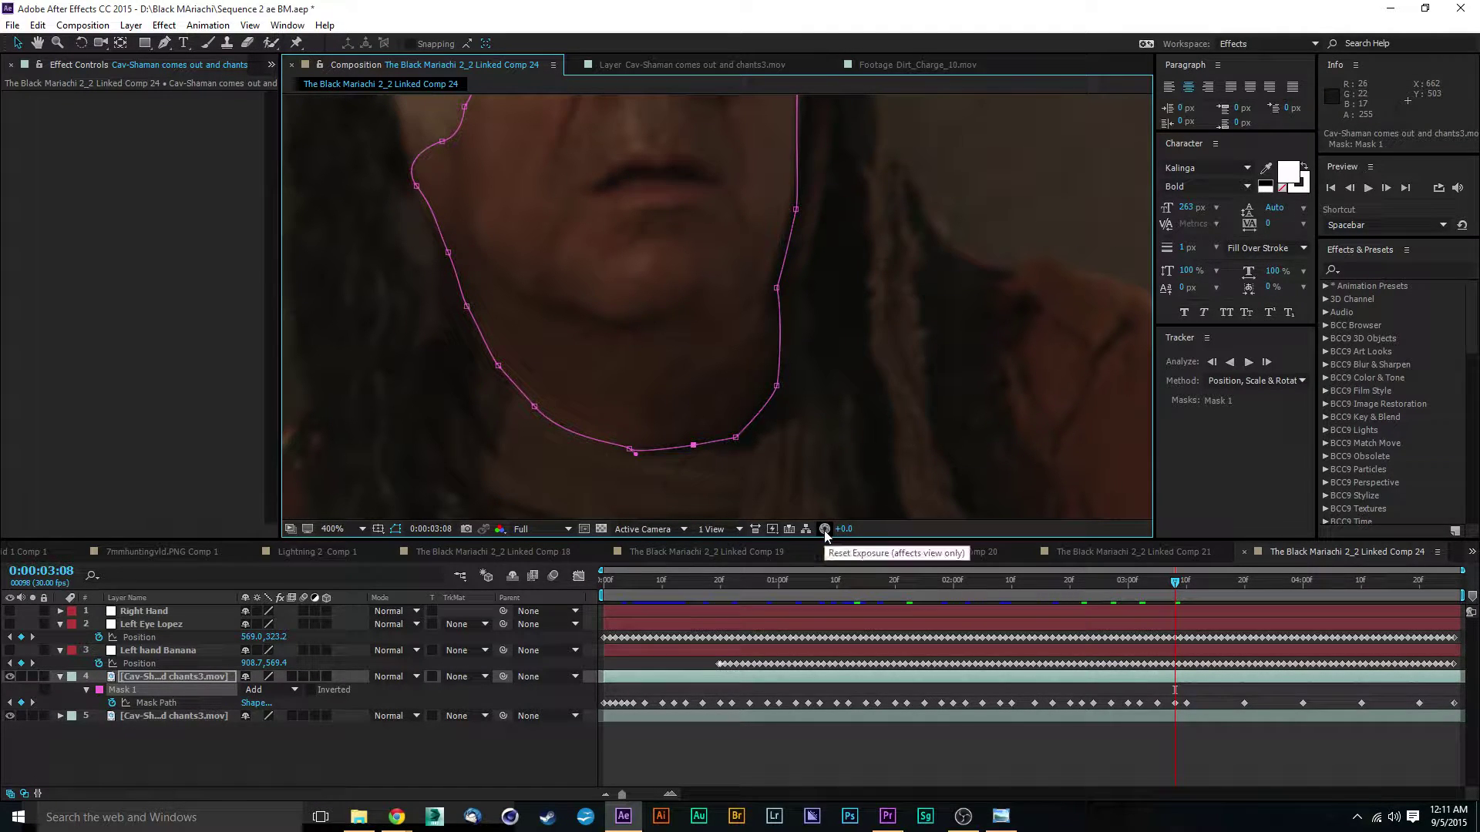
scroll(831, 234, up, 8)
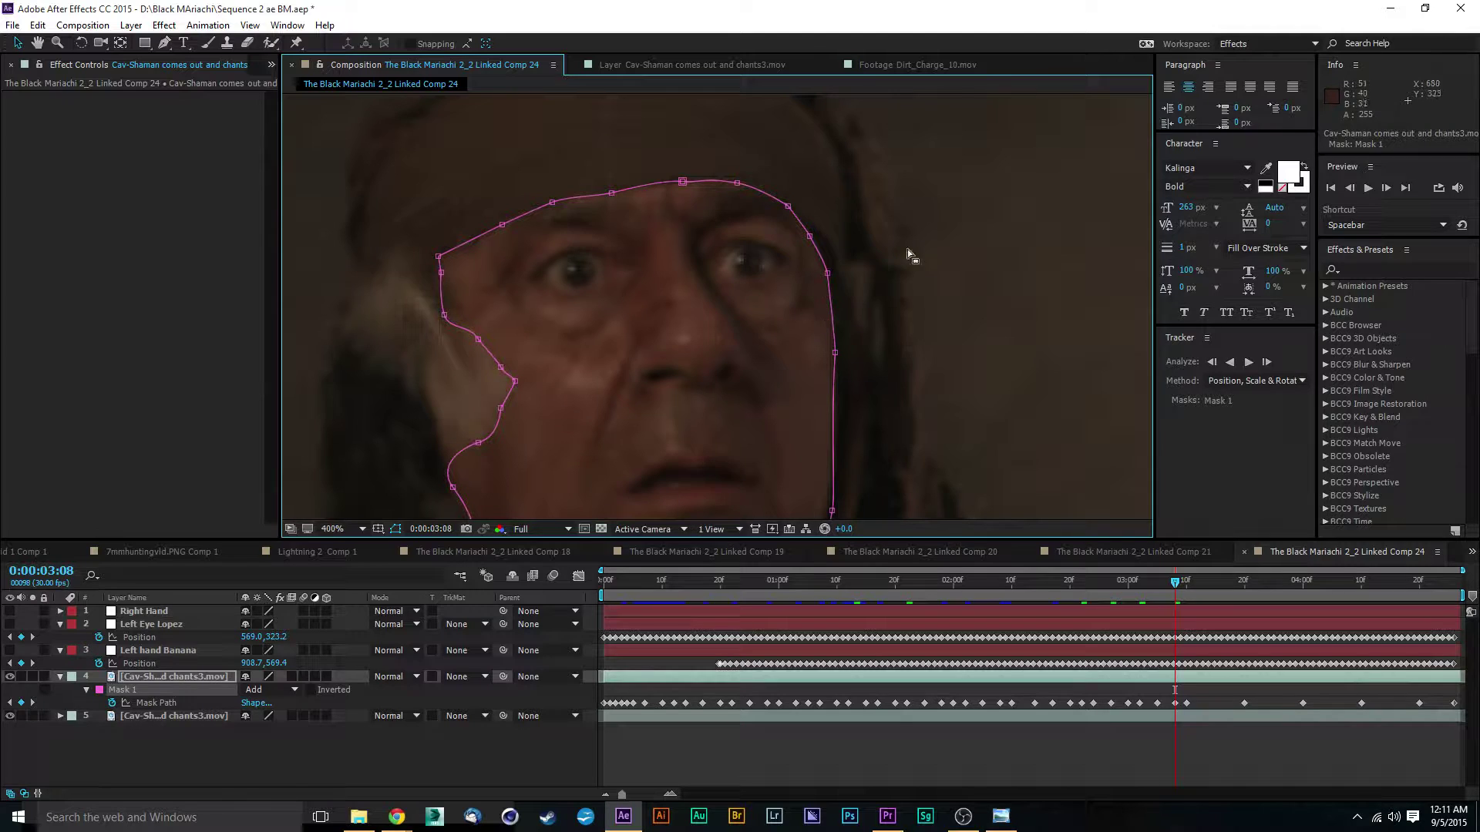
key(space)
drag(925, 393, 872, 220)
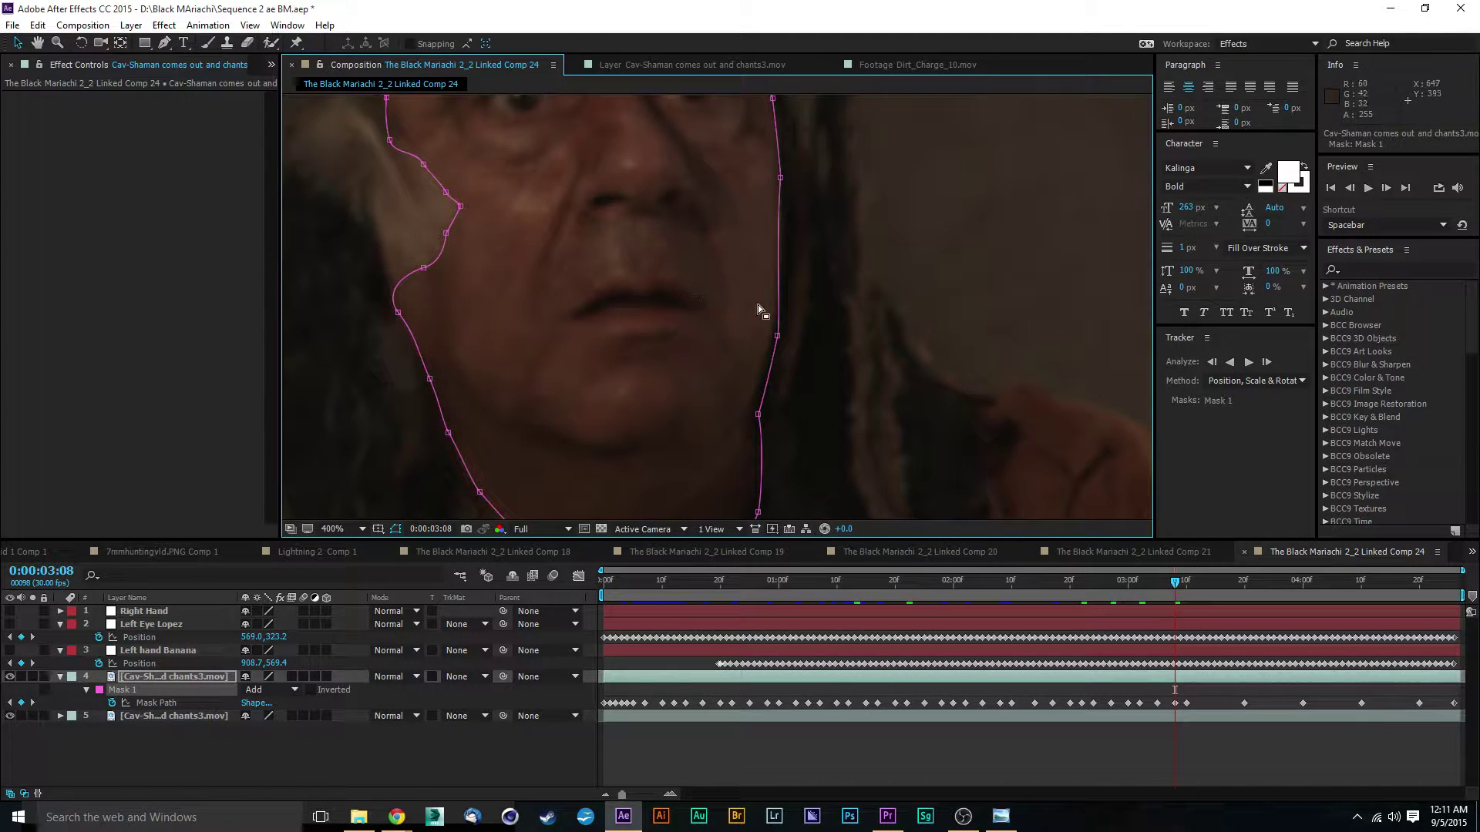
mouse_move(776, 339)
mouse_down()
mouse_move(743, 310)
mouse_move(773, 324)
mouse_up()
key(ctrl+z)
drag(758, 415, 761, 406)
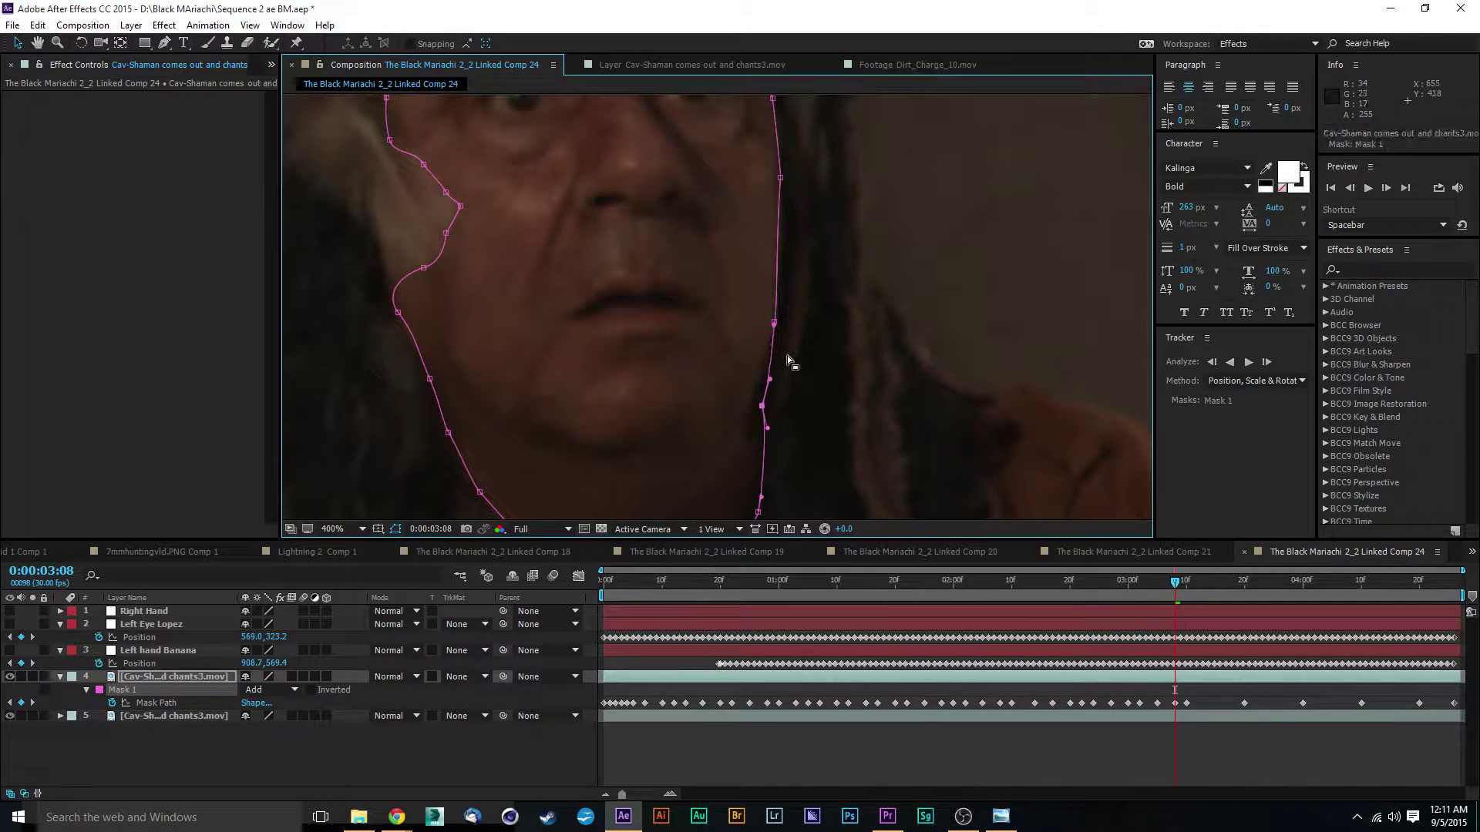
Step: Move to 0:00:03:13 and pull the Mask 1 points at the left temple and sideburn onto the face edge
drag(877, 349, 832, 245)
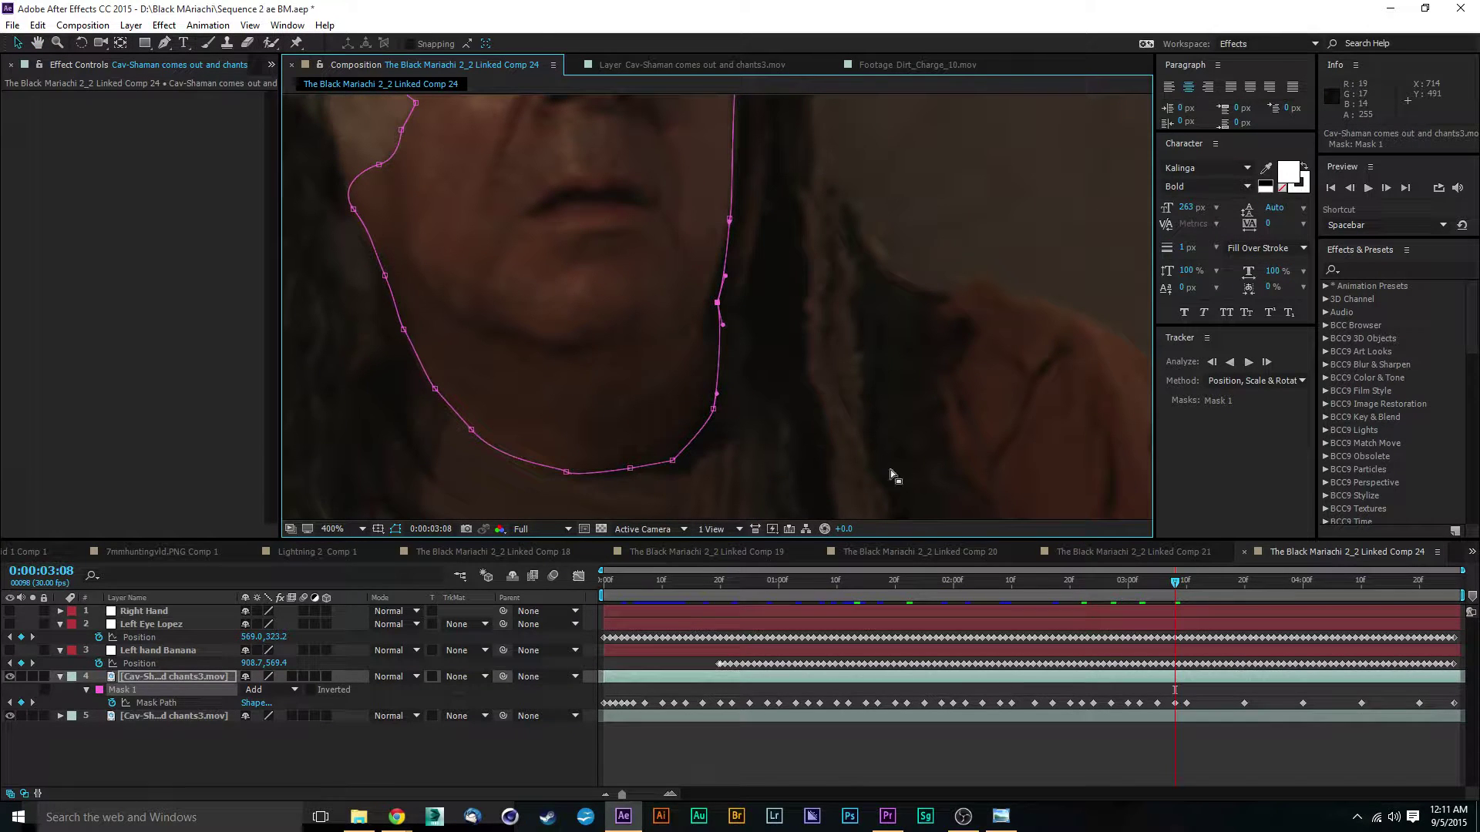
drag(1177, 587, 1205, 591)
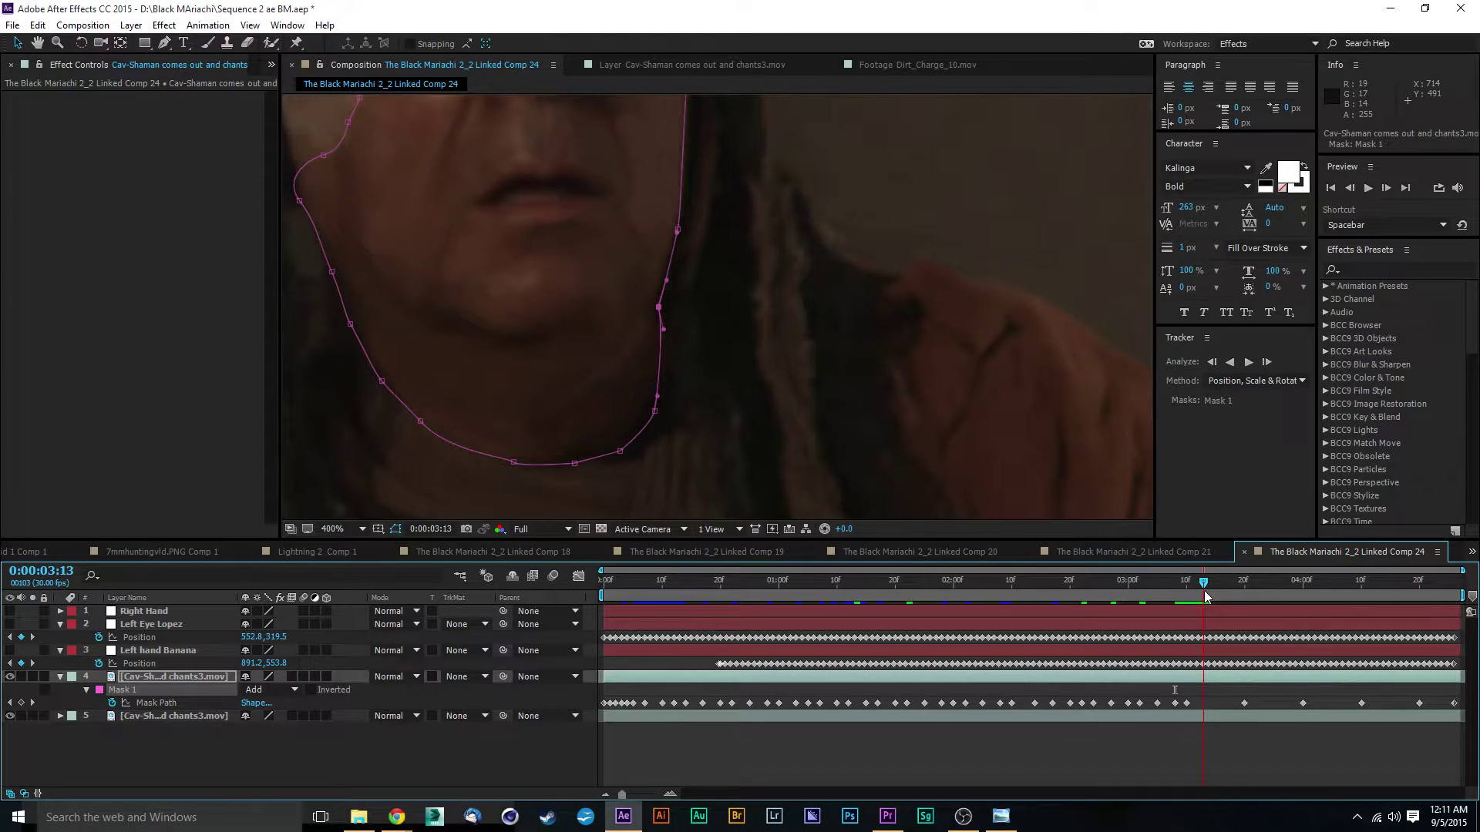
key(h)
drag(756, 261, 927, 454)
key(v)
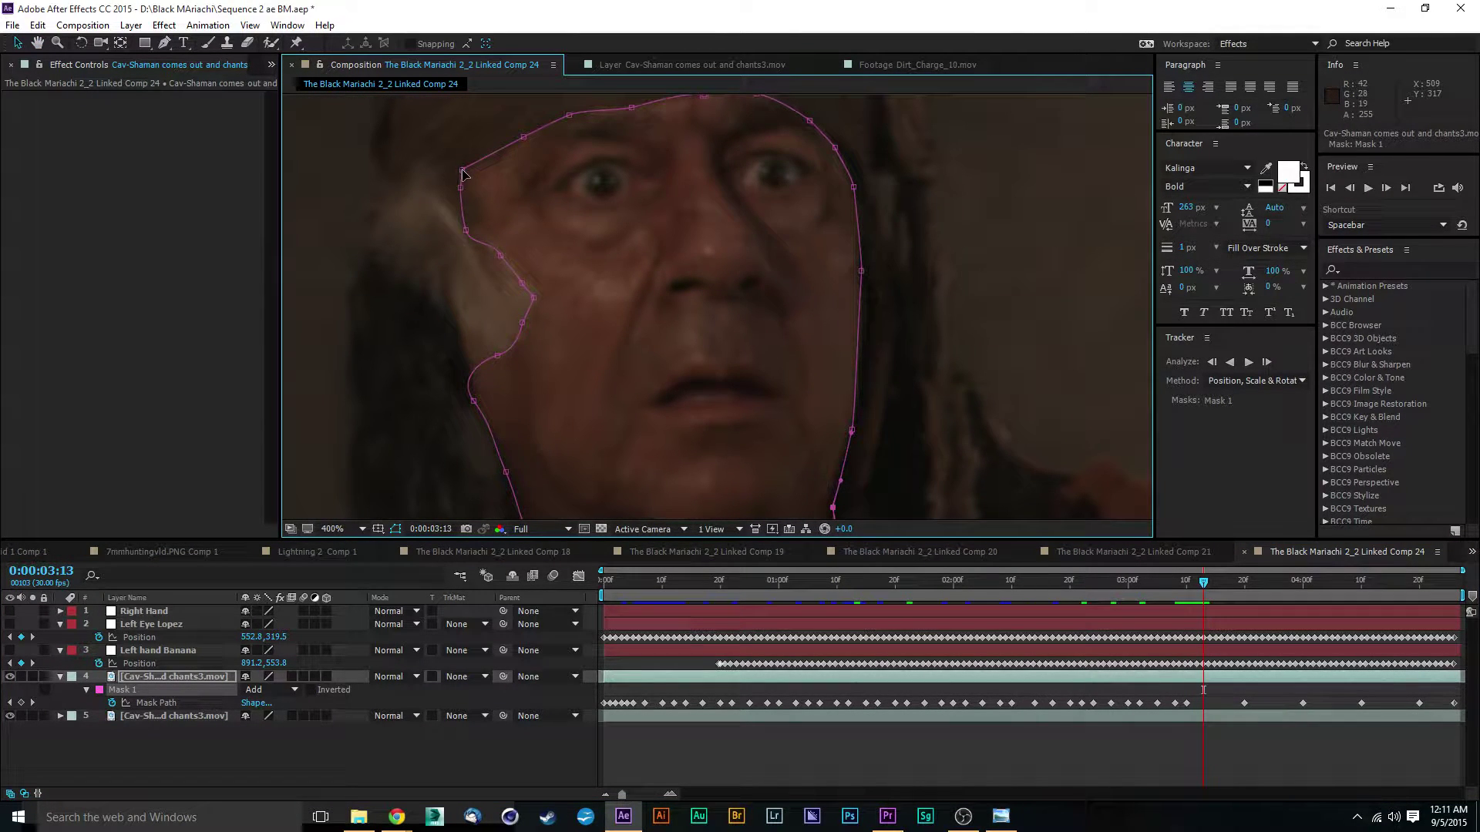
drag(462, 170, 465, 184)
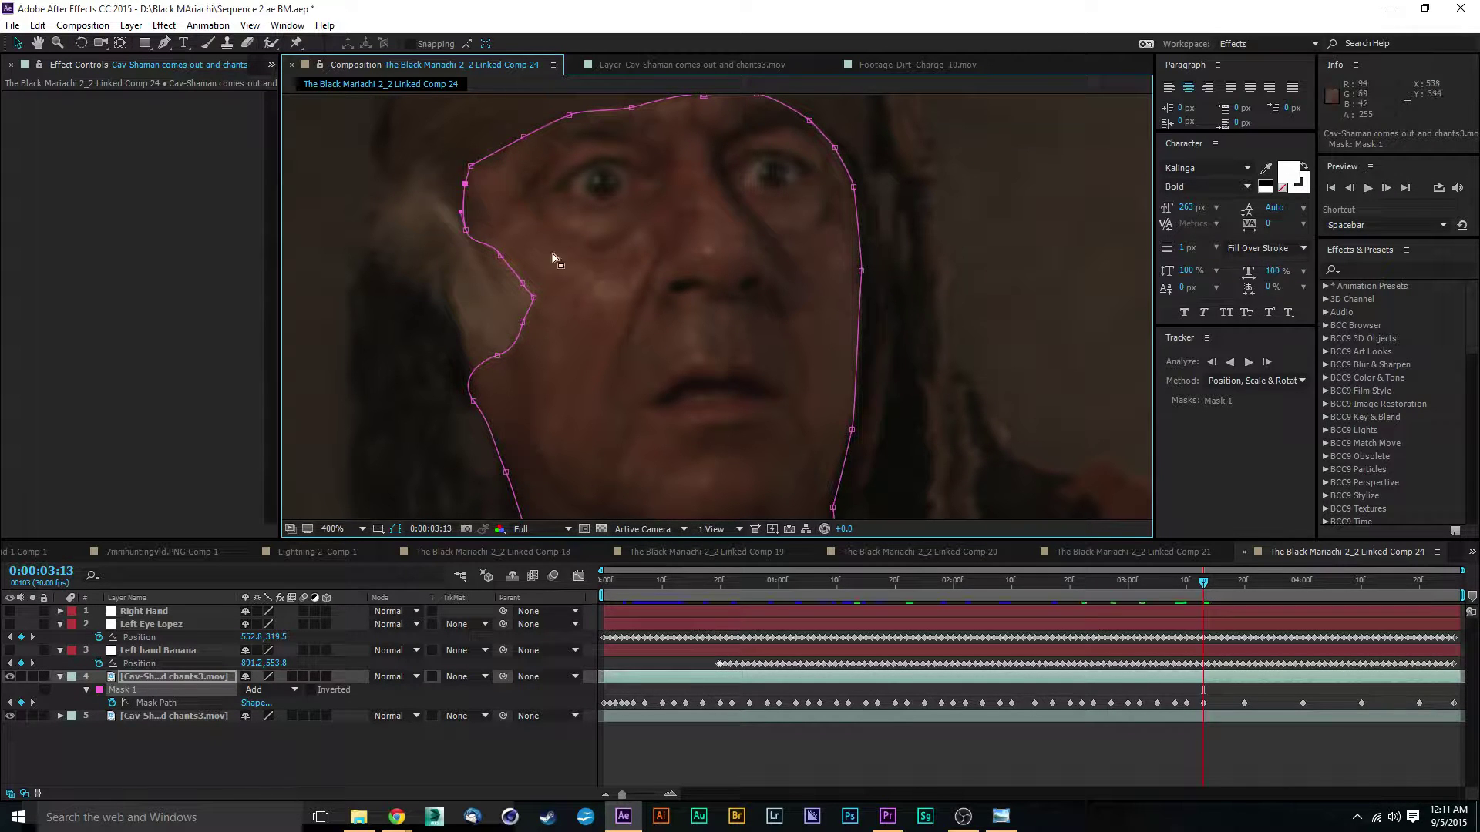
drag(500, 256, 467, 229)
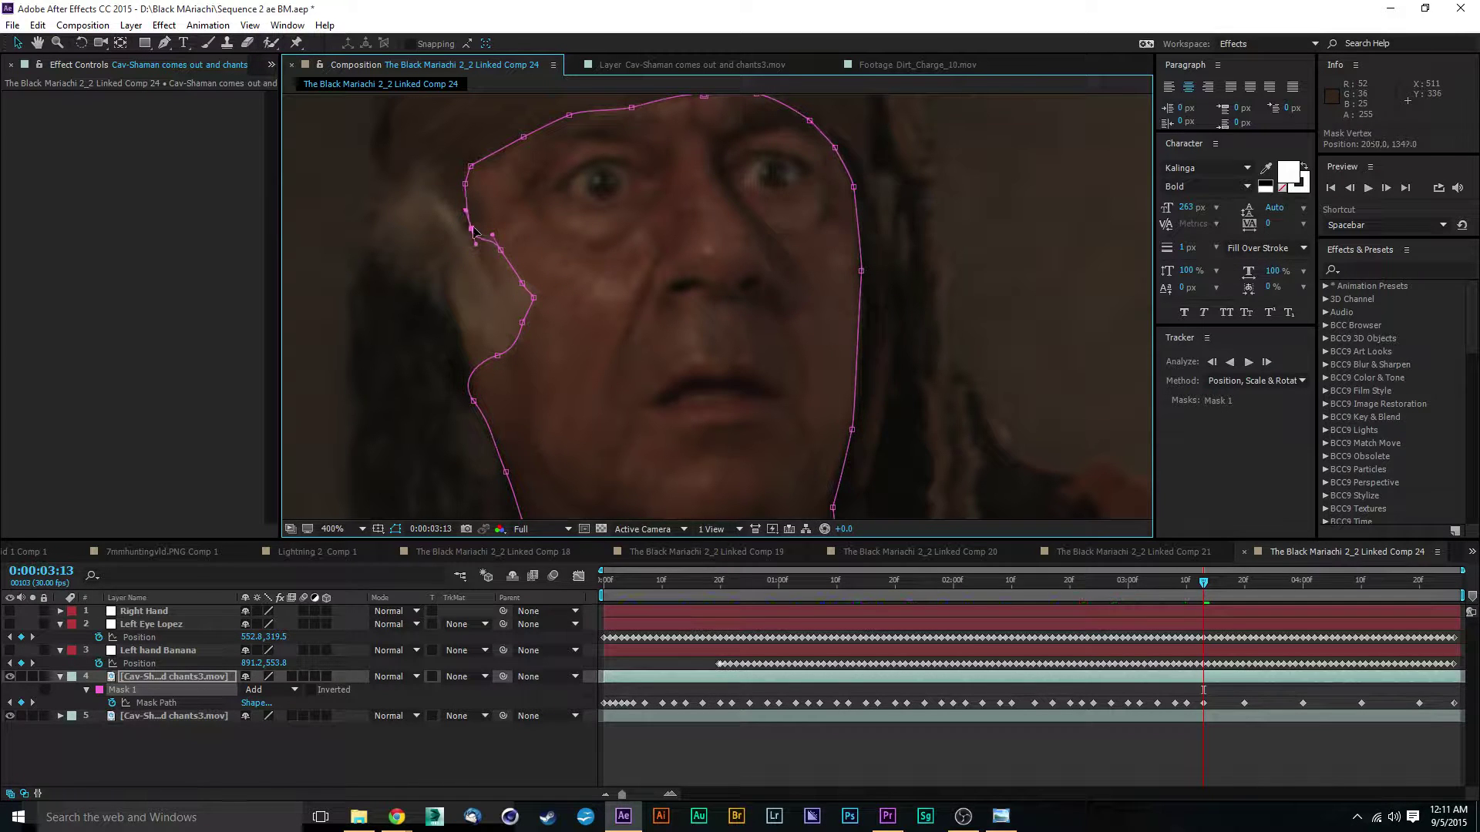
Step: Nudge the Mask 1 point on the upper left jaw, just below the sideburn, onto the face edge at 0:00:03:13
scroll(688, 168, up, 2)
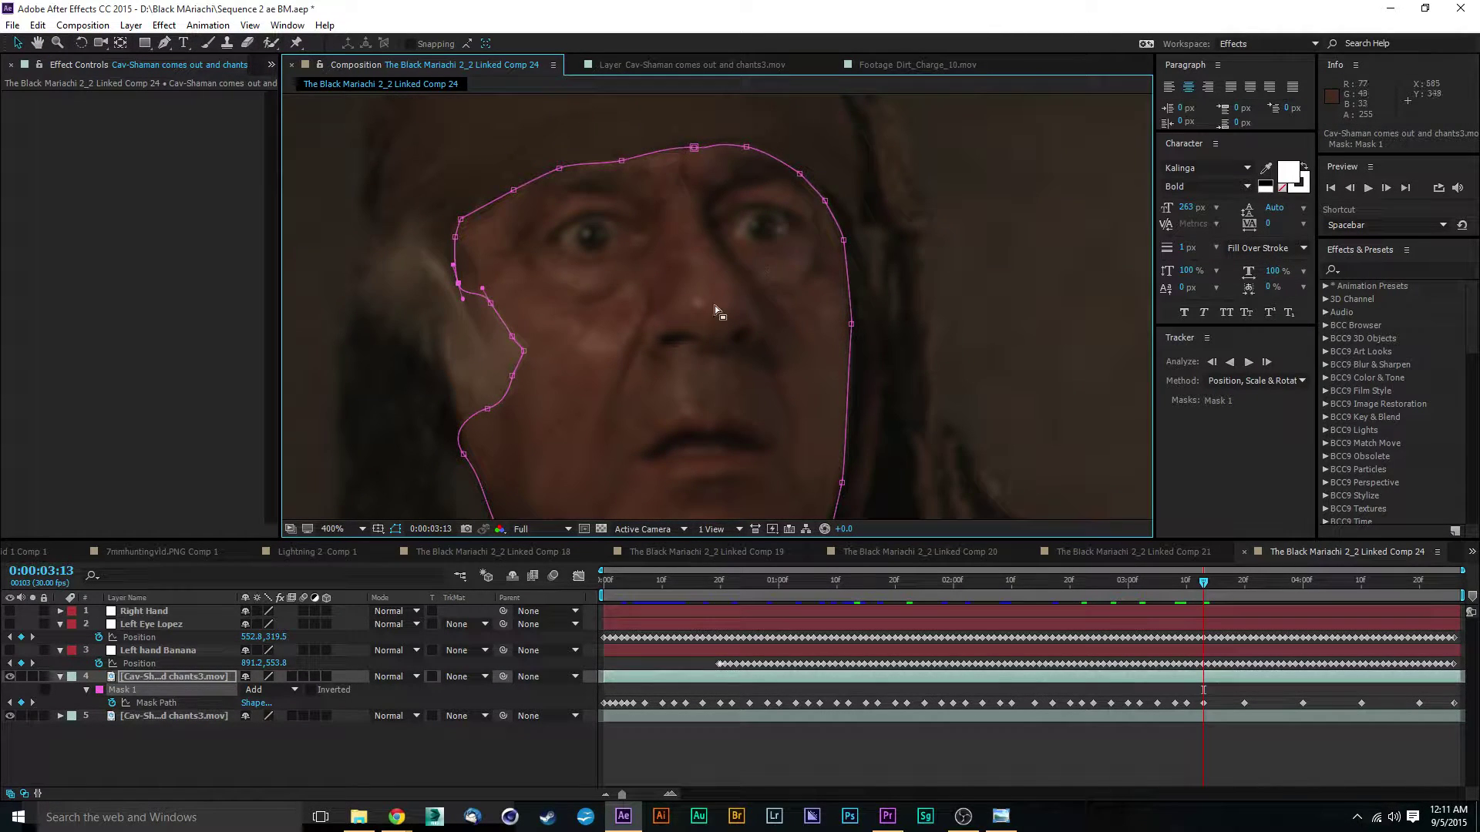
scroll(664, 314, down, 3)
click(476, 359)
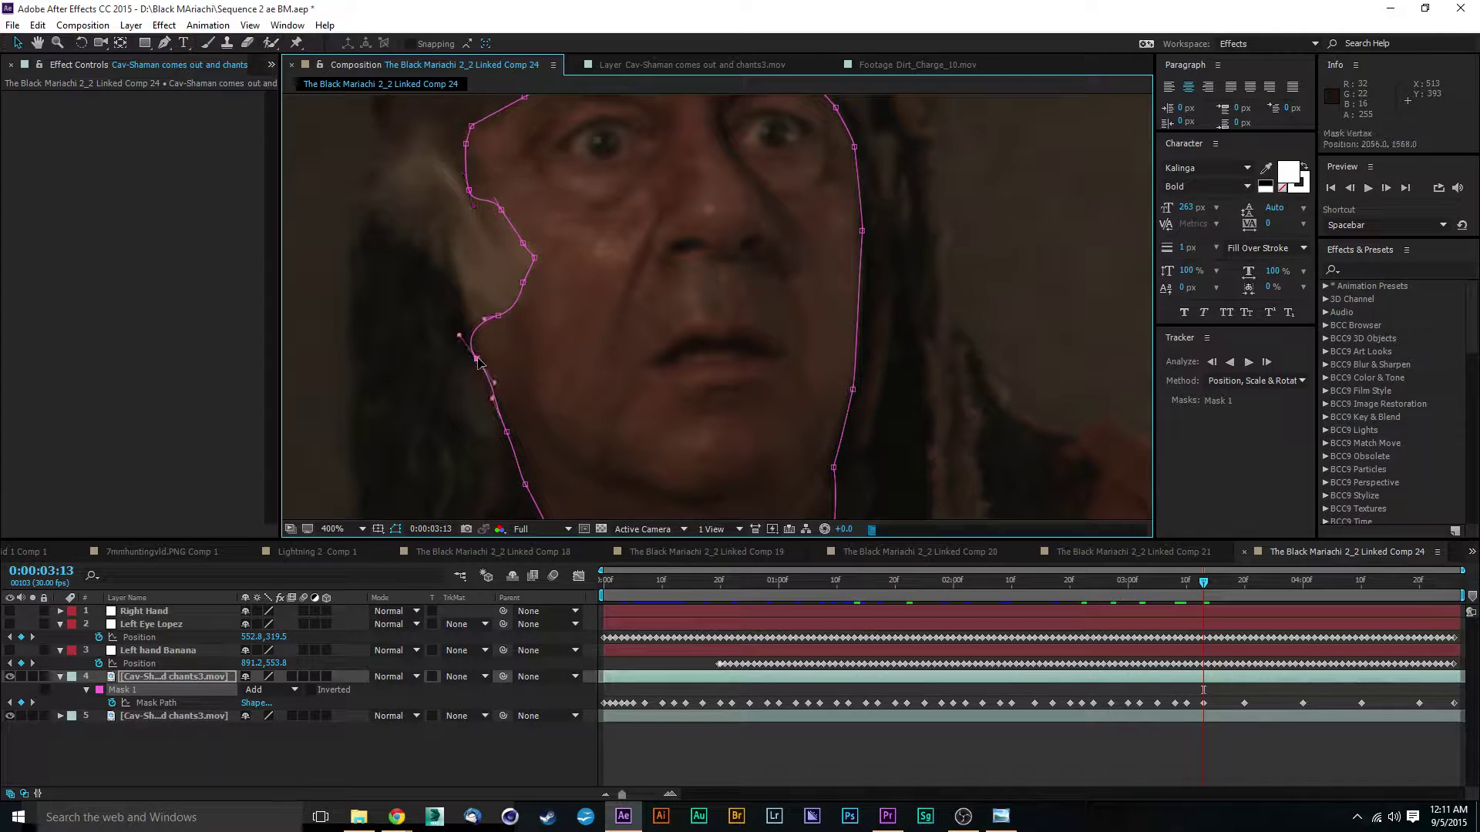
drag(477, 360, 477, 352)
Step: Tighten the Mask 1 points down the left jawline and left side of the neck at 0:00:03:13
drag(608, 370, 565, 316)
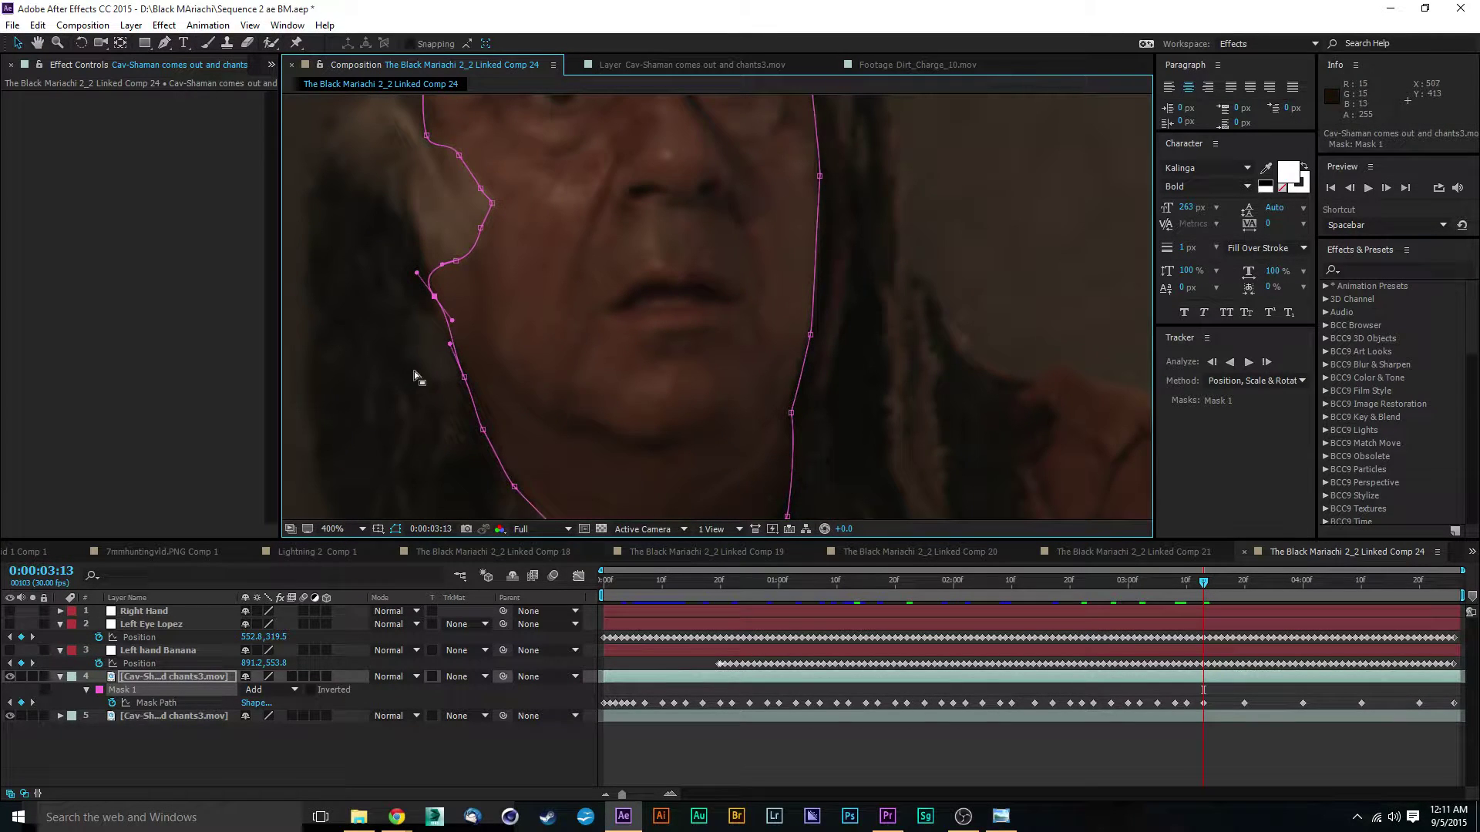
click(464, 379)
drag(580, 391, 553, 341)
drag(456, 380, 462, 385)
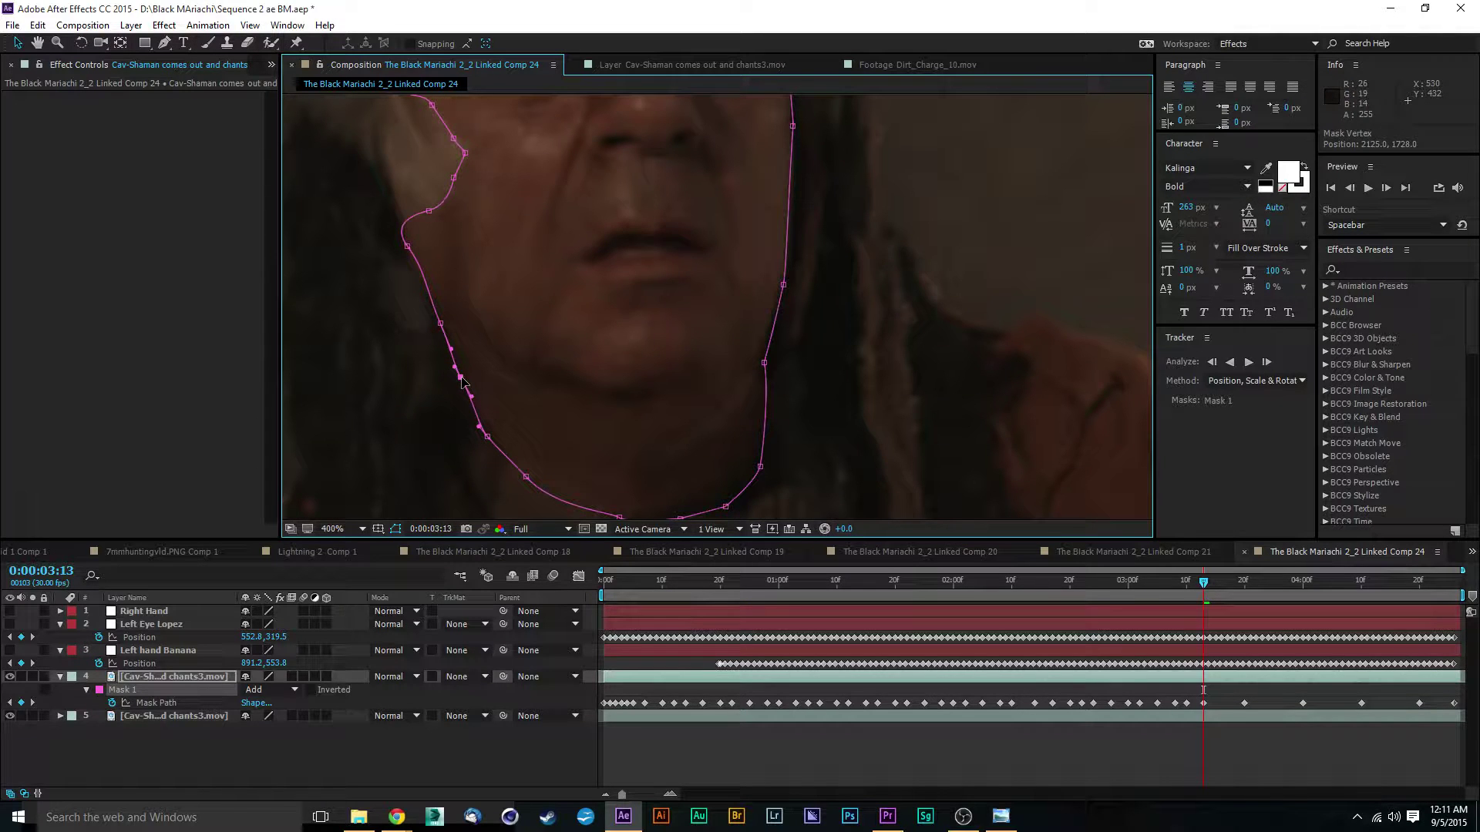
drag(581, 361, 568, 341)
drag(475, 417, 479, 411)
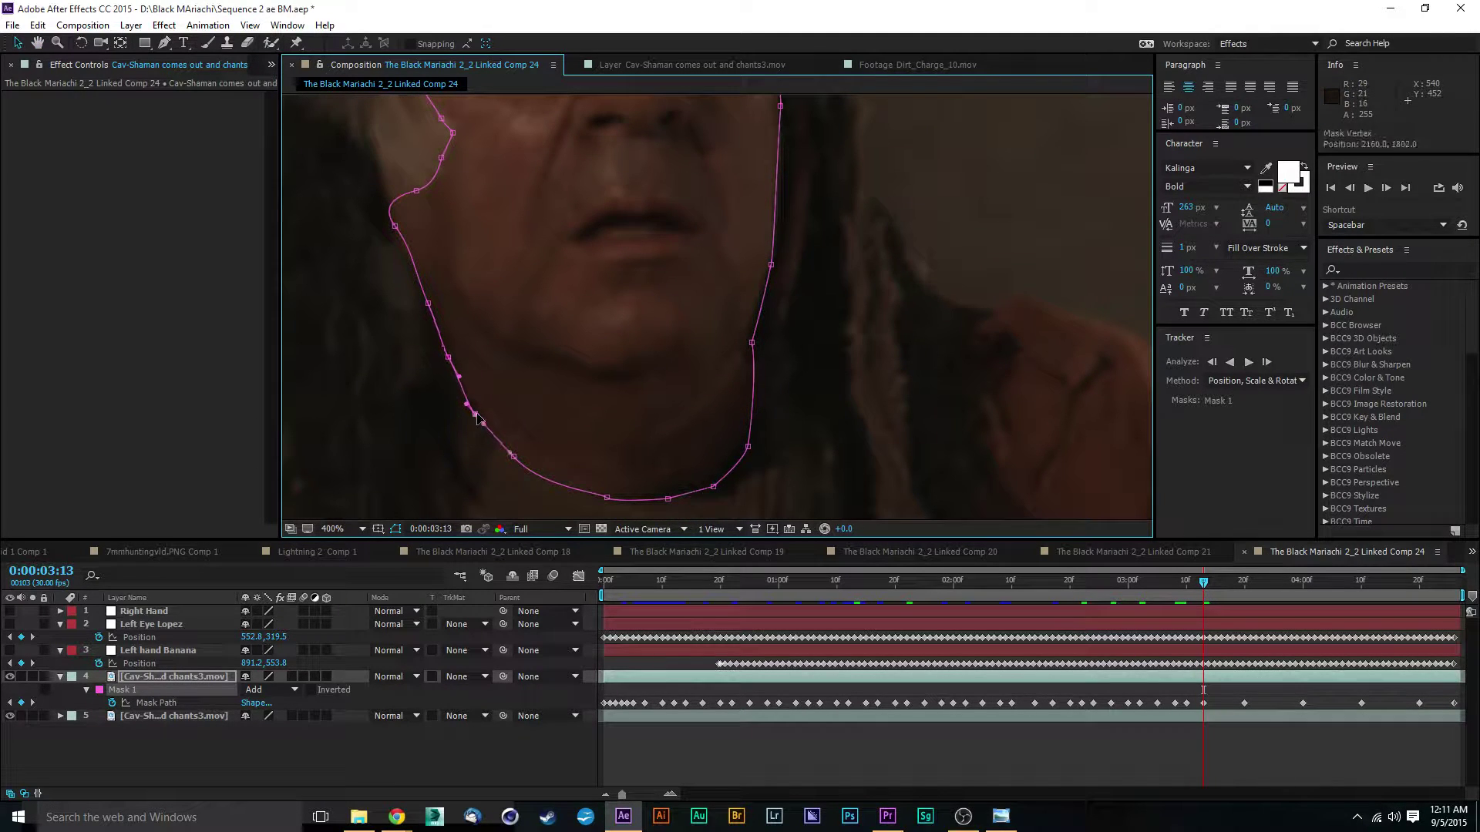
drag(604, 419, 594, 389)
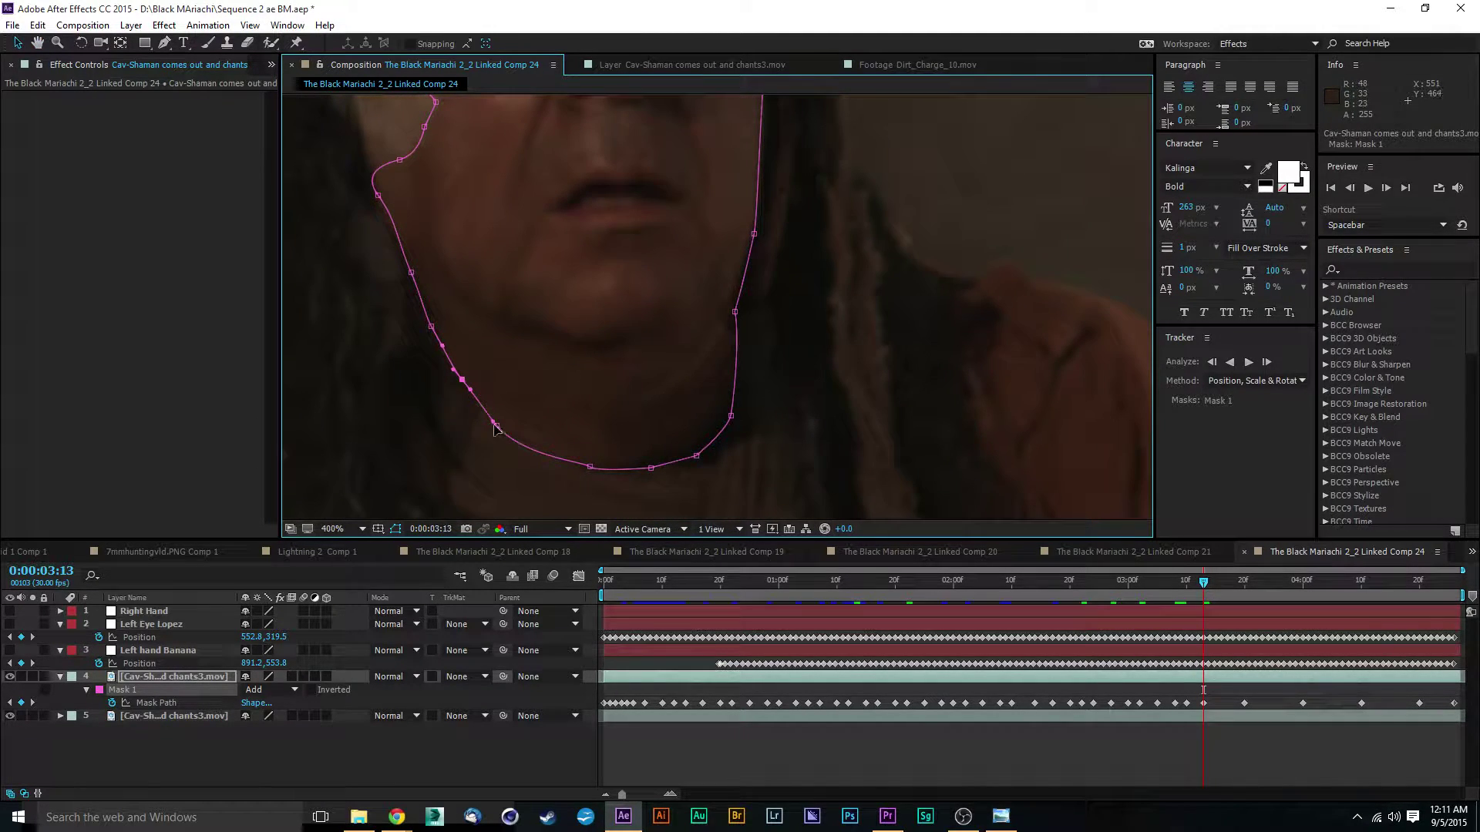
drag(496, 426, 499, 420)
Step: Adjust the Mask 1 points from the lower right of the neck up along the right cheek at 0:00:03:13
drag(697, 457, 690, 460)
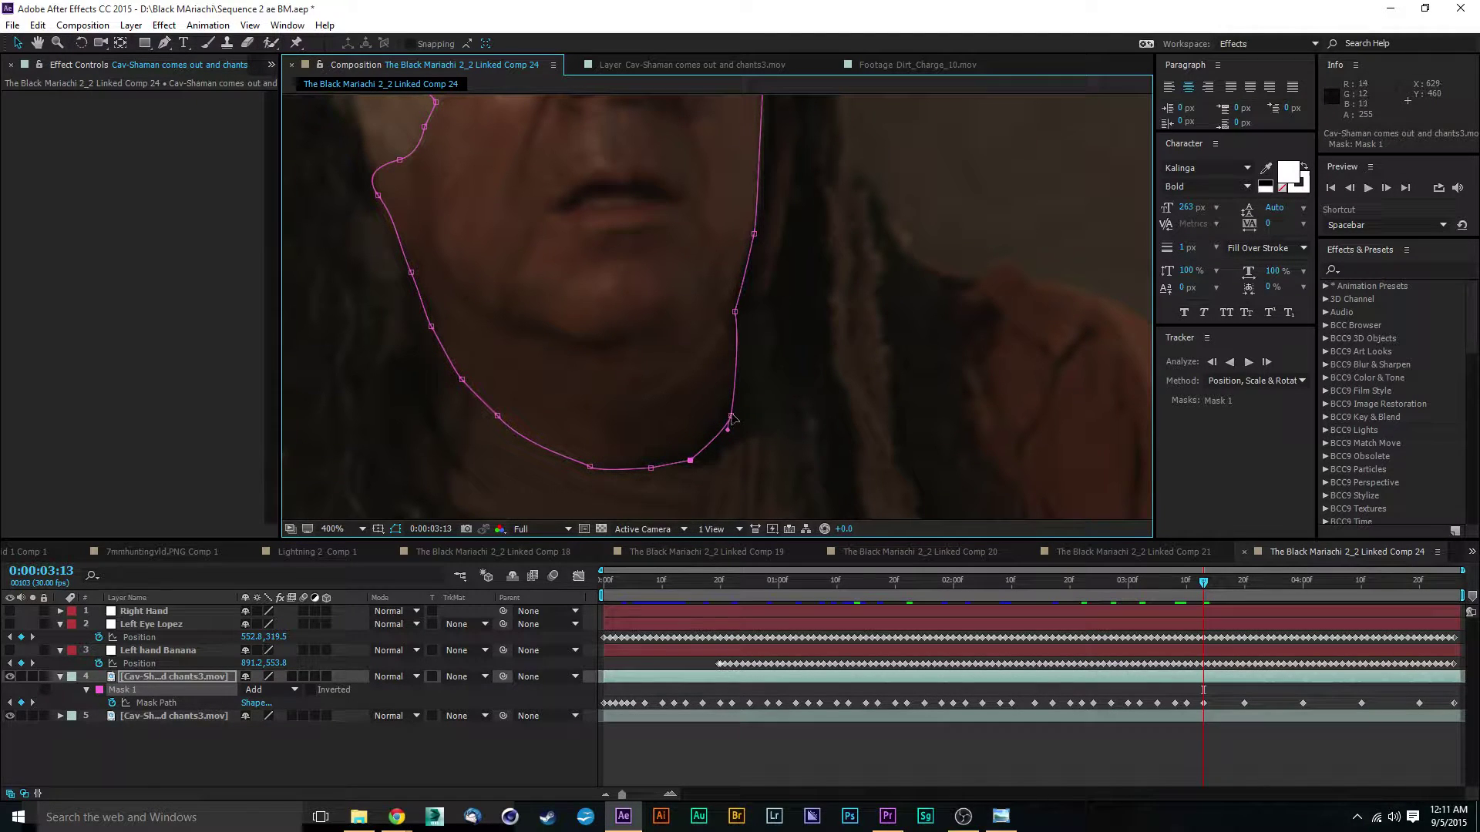
drag(731, 416, 727, 418)
drag(770, 353, 752, 443)
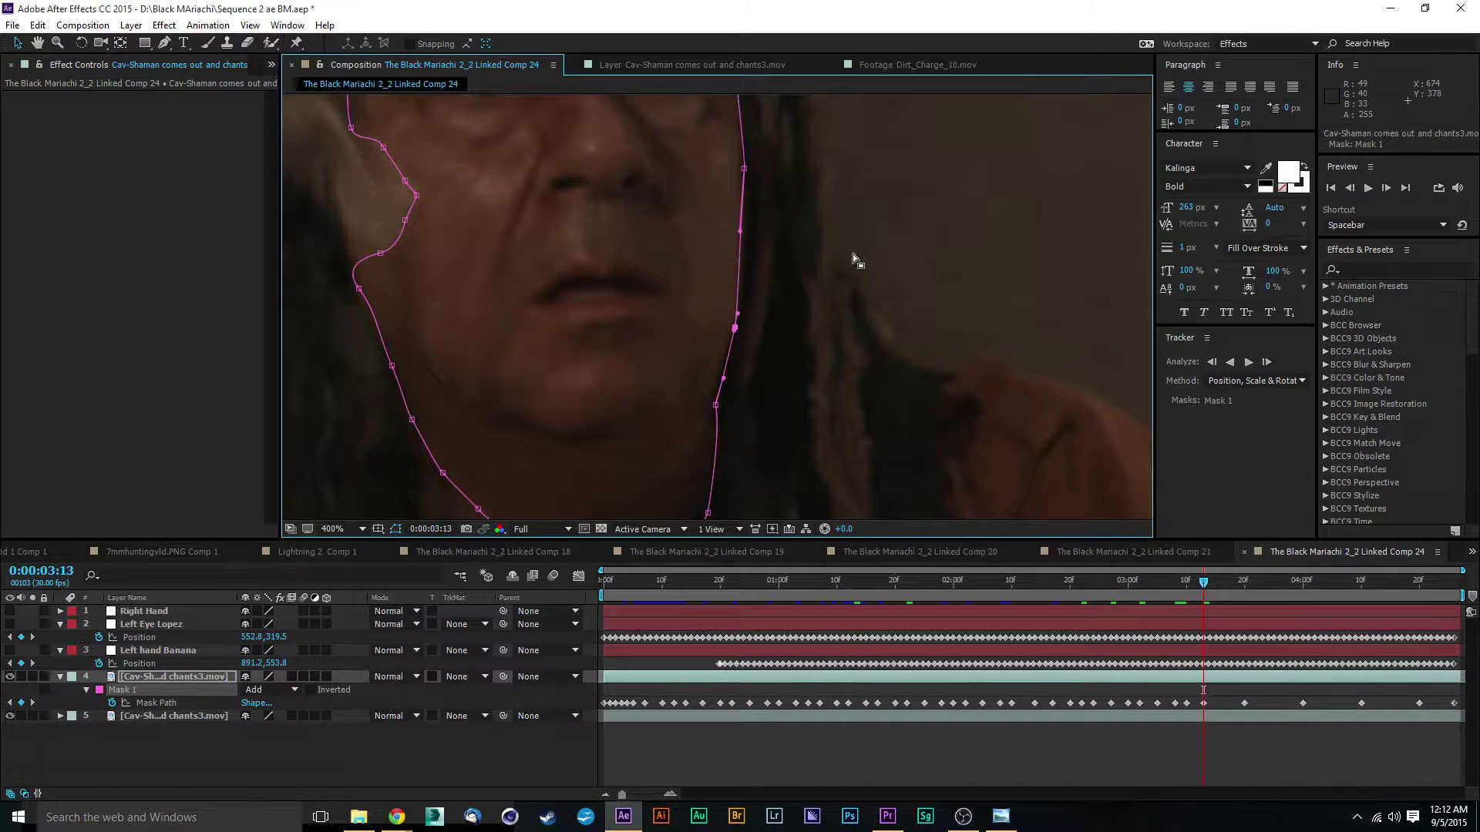
drag(852, 255, 855, 437)
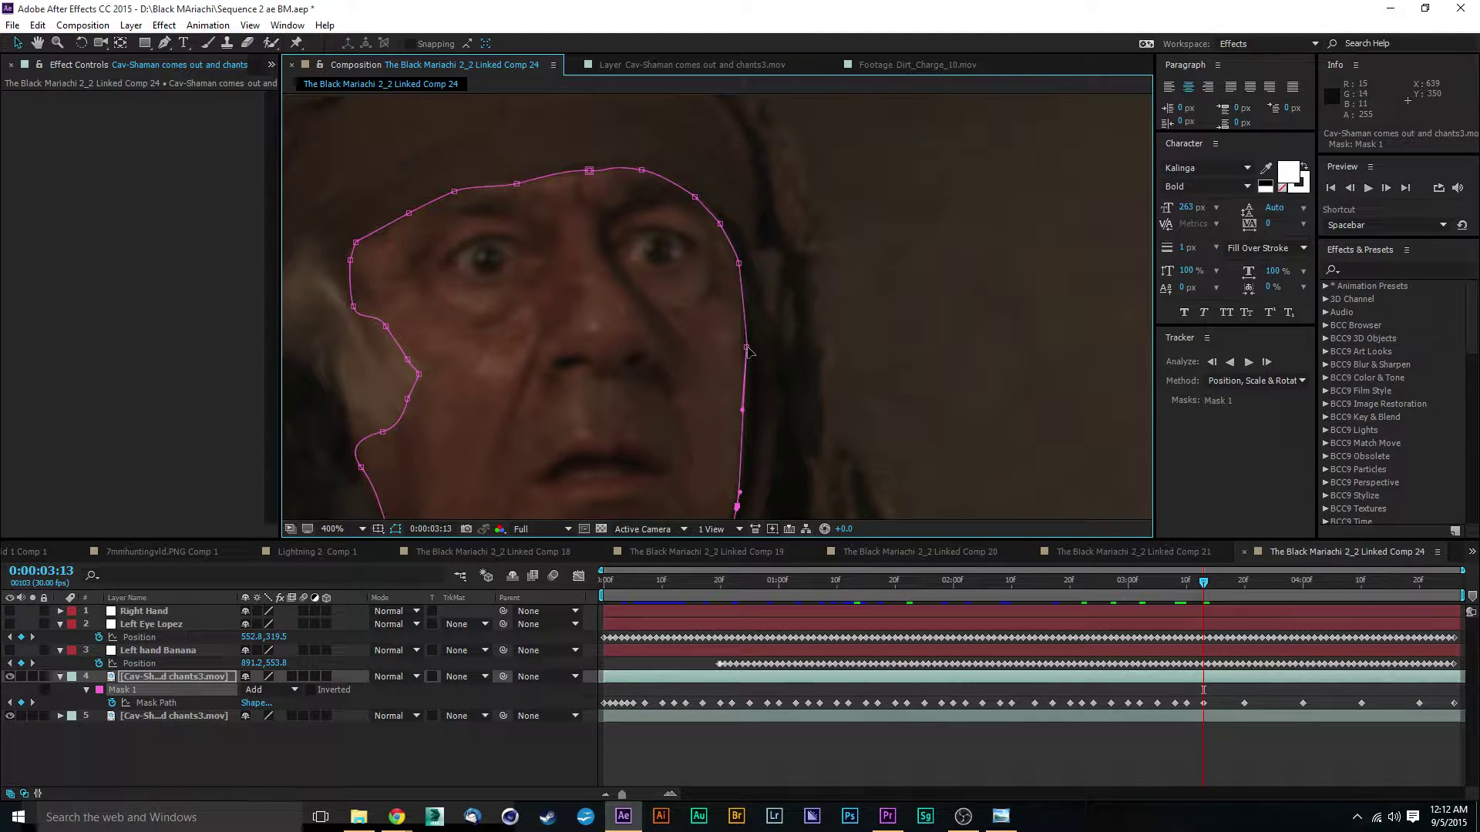
drag(799, 271, 798, 344)
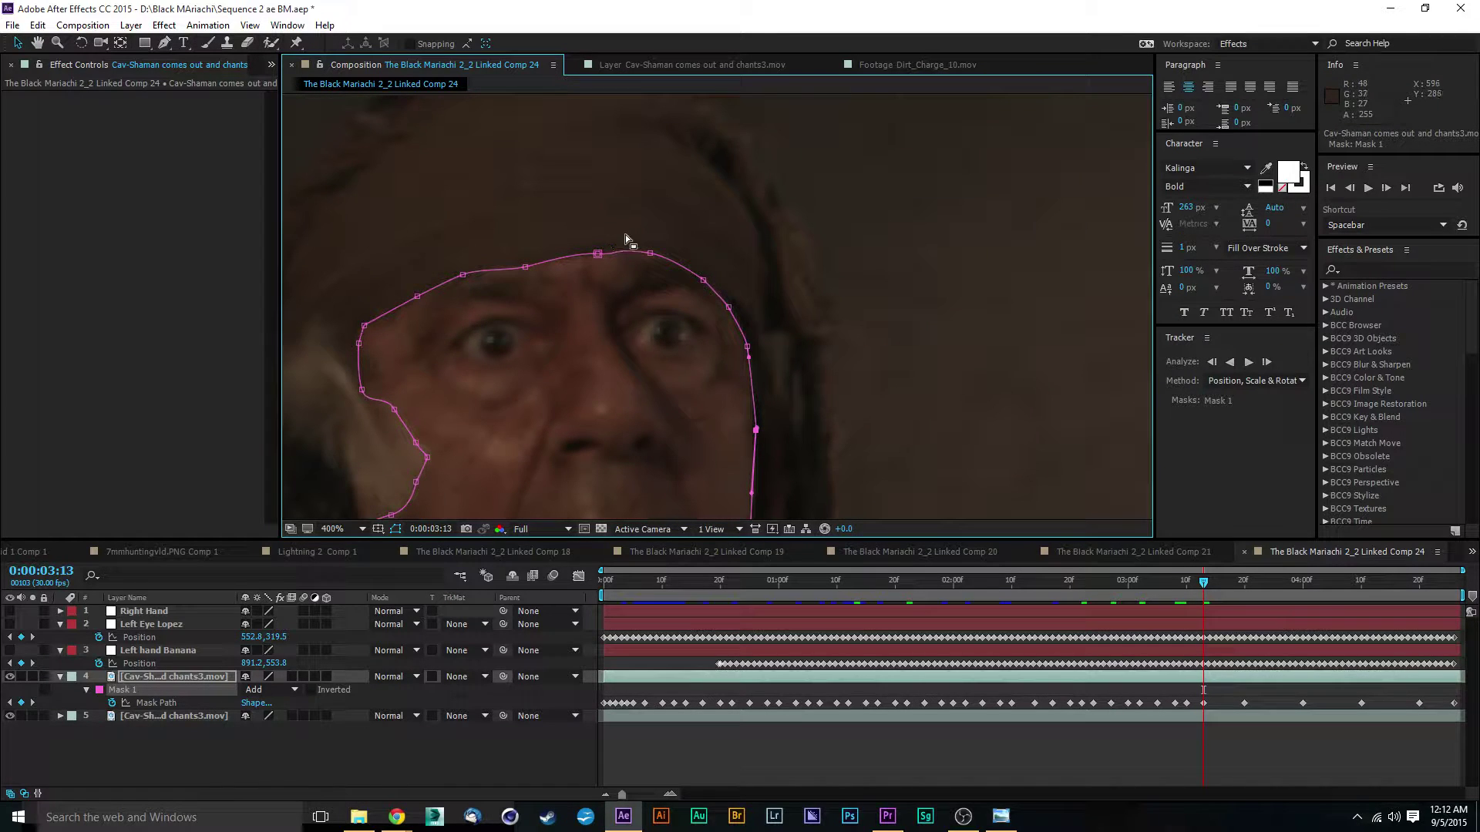
Step: Move to 0:00:03:16 and fit the Mask 1 points at the left temple and sideburn to the face edge
drag(589, 418, 585, 249)
scroll(772, 326, down, 1)
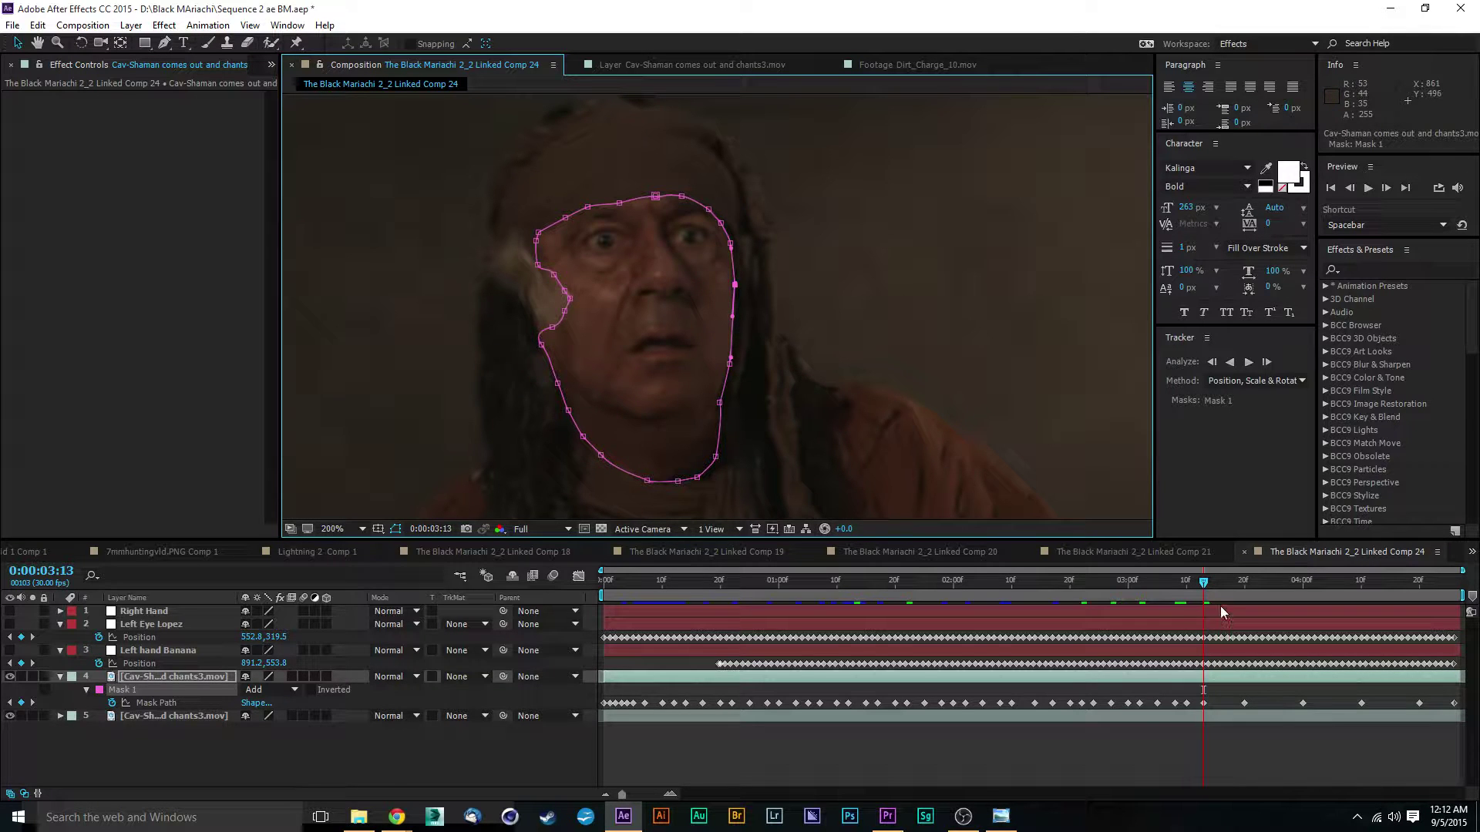
click(1219, 585)
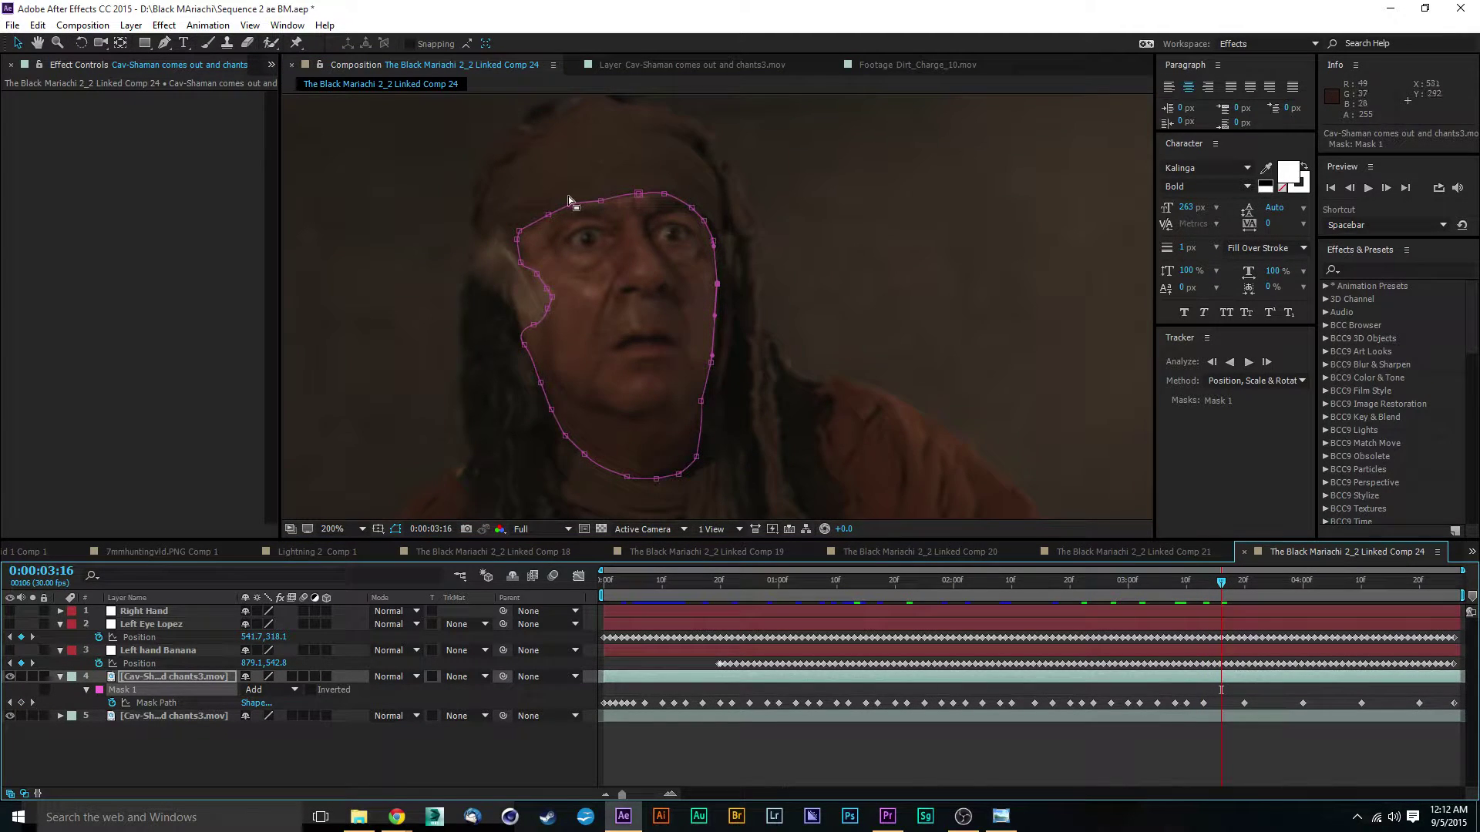
scroll(576, 204, up, 2)
scroll(572, 205, down, 1)
drag(545, 178, 637, 309)
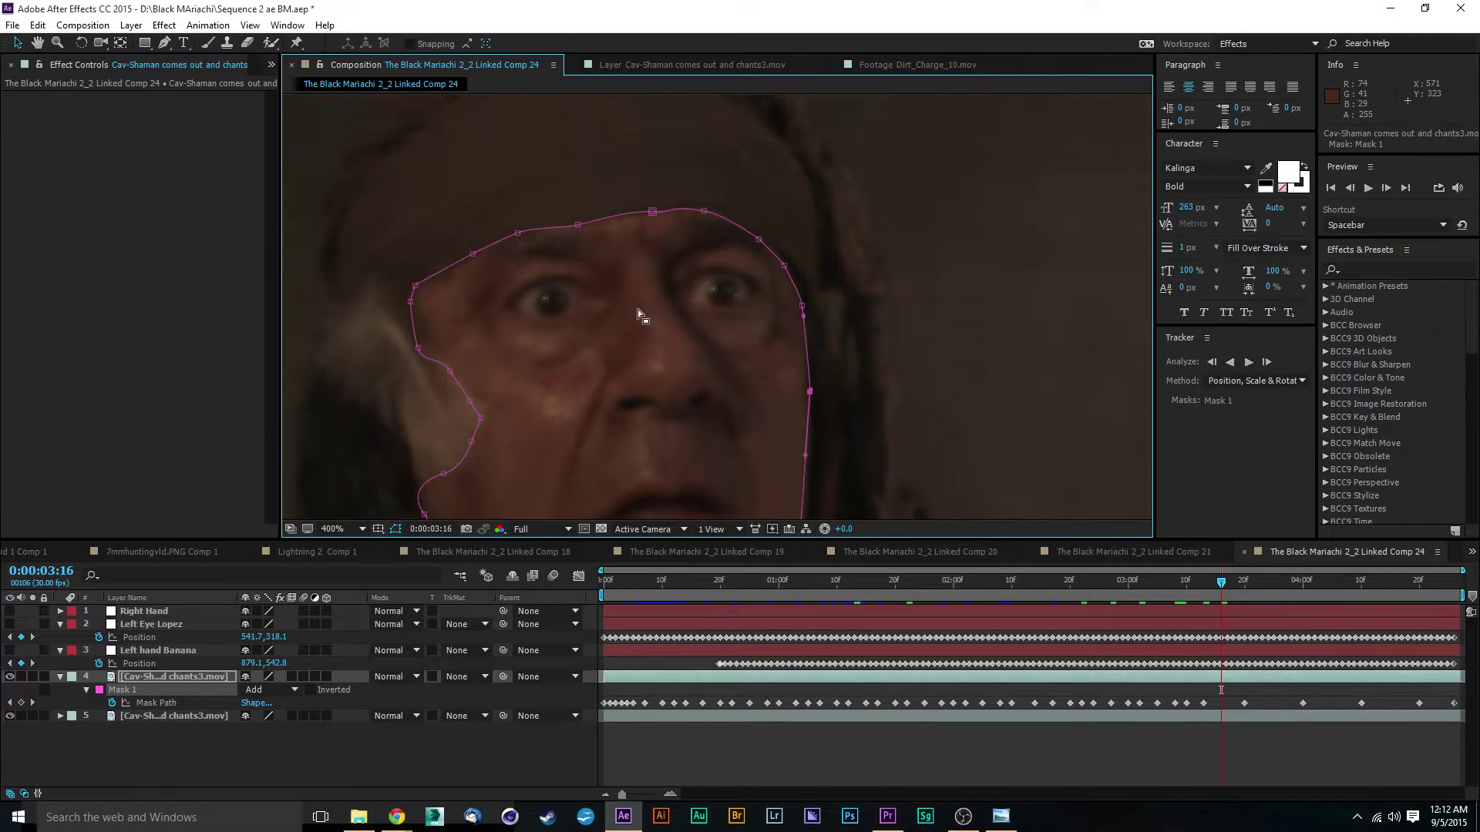
drag(498, 340, 538, 391)
click(504, 352)
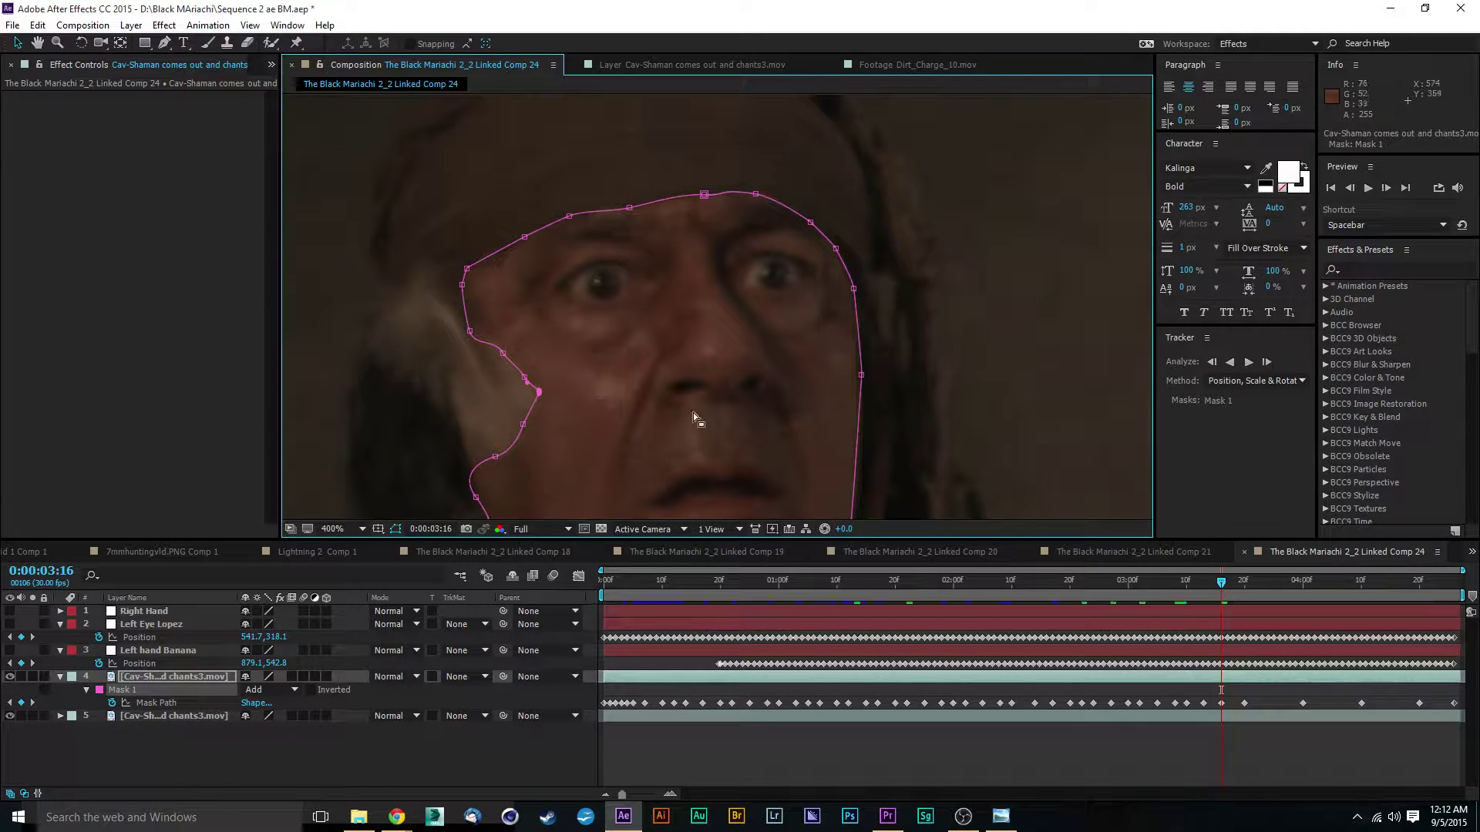
click(470, 331)
scroll(621, 270, down, 3)
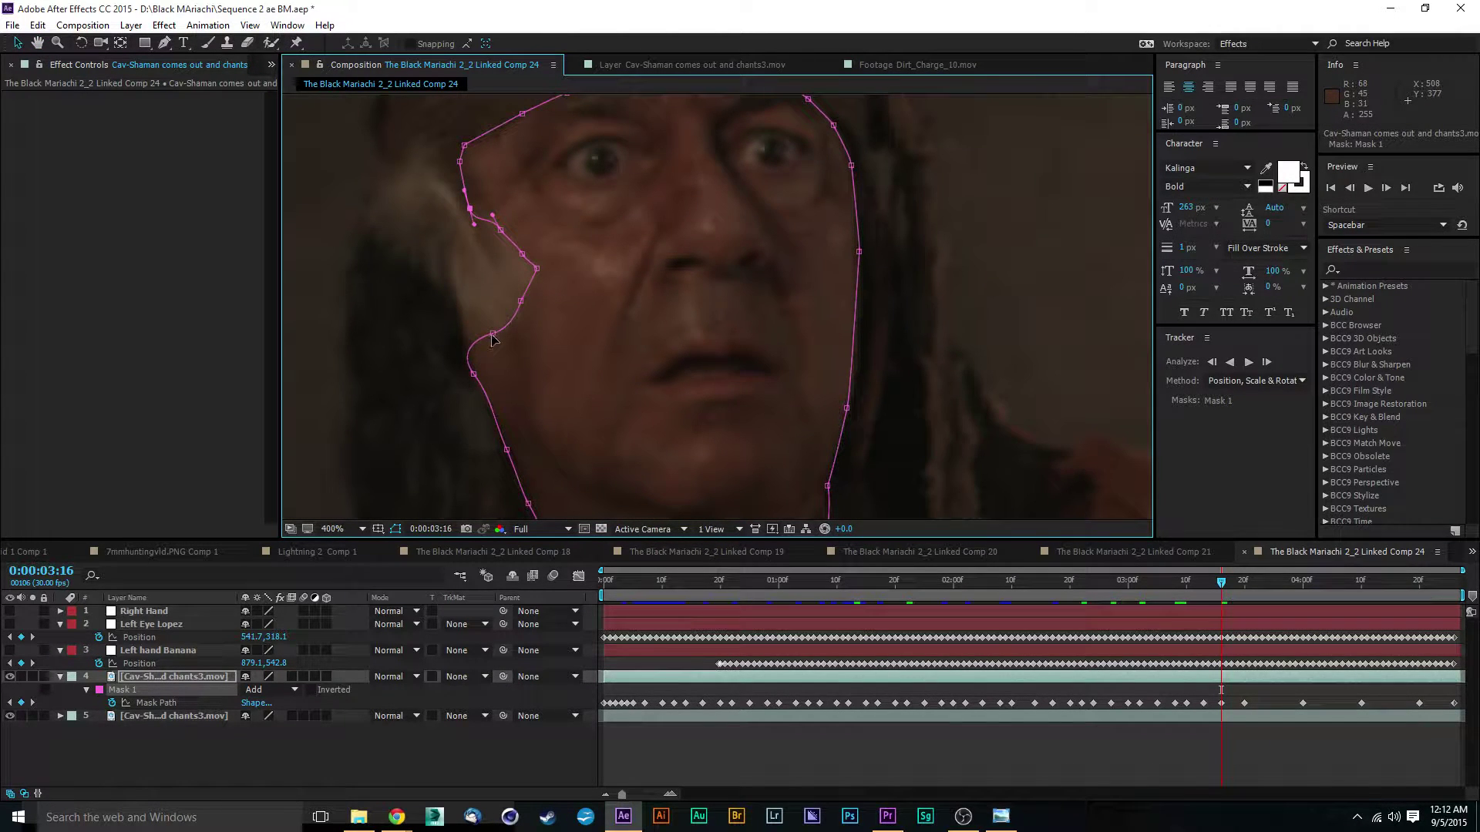
Step: Pull the Mask 1 points from the sideburn's lower edge down the left jaw and neck inward at 0:00:03:16
drag(494, 337, 502, 337)
scroll(704, 330, down, 3)
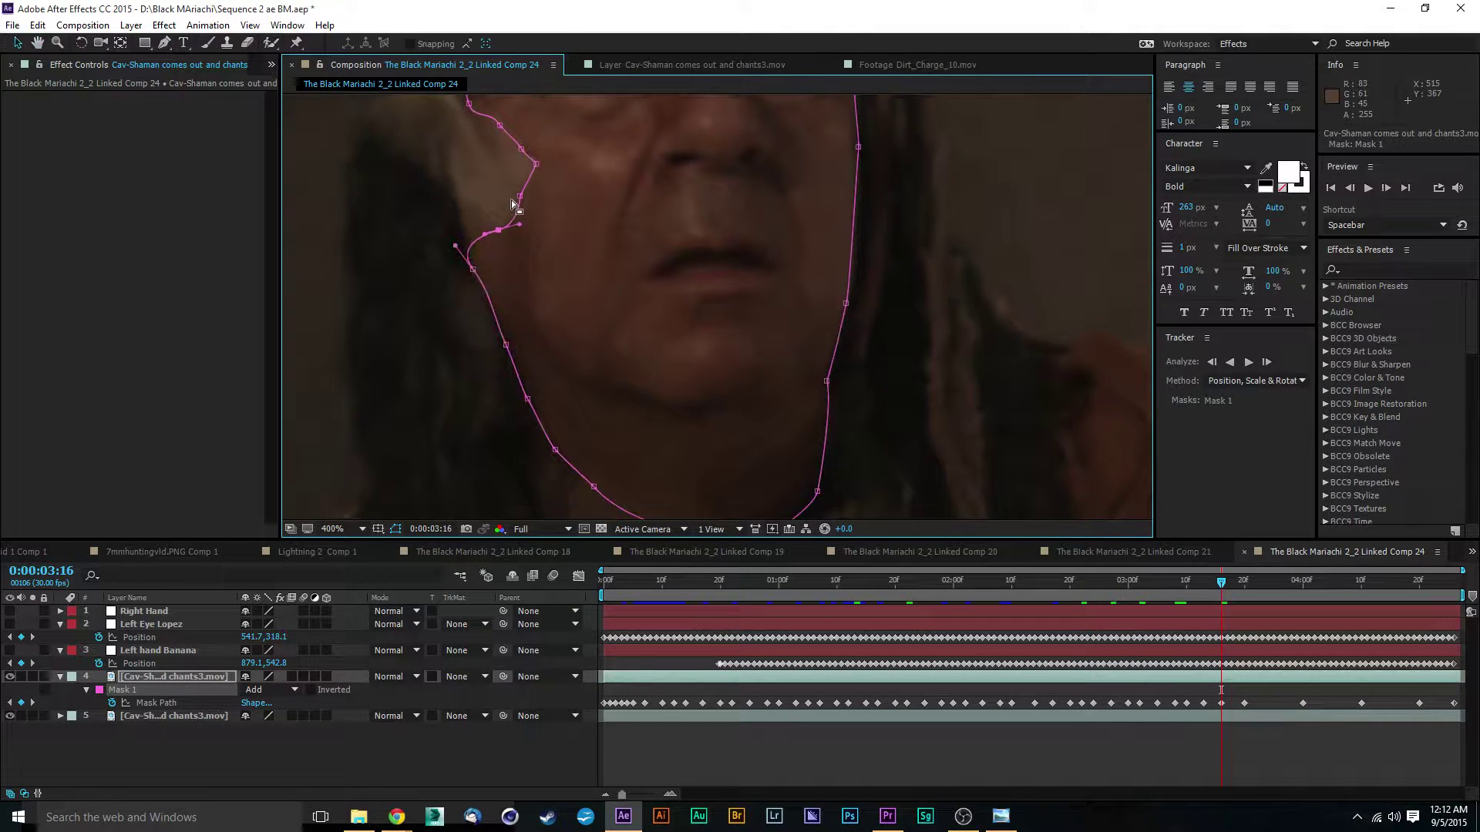
drag(473, 269, 477, 270)
drag(569, 348, 502, 329)
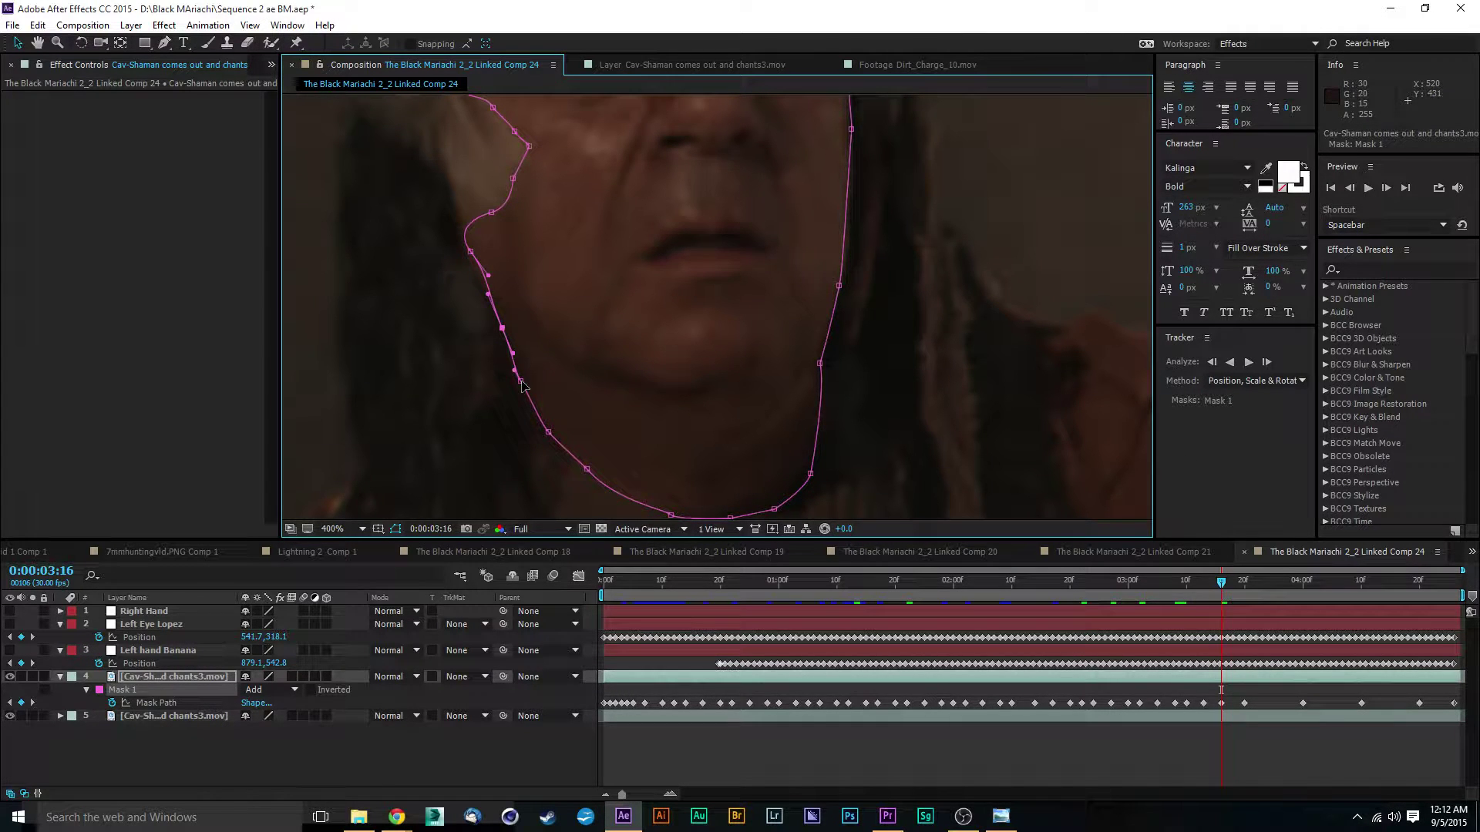
drag(521, 382, 526, 378)
click(549, 431)
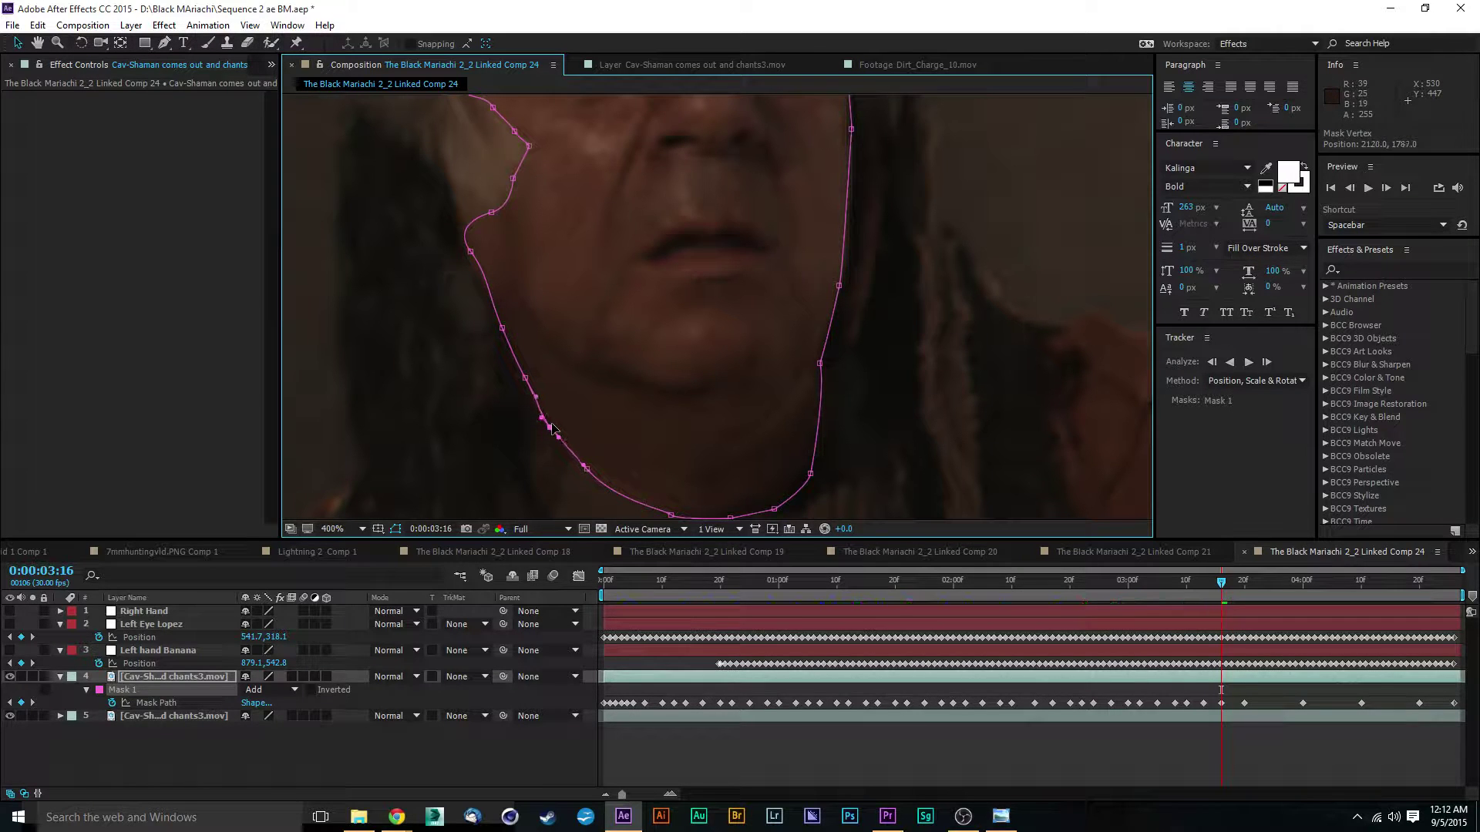
click(585, 466)
Step: Reposition the Mask 1 points along the bottom of the neck and its lower right corner at 0:00:03:16
drag(695, 369, 633, 243)
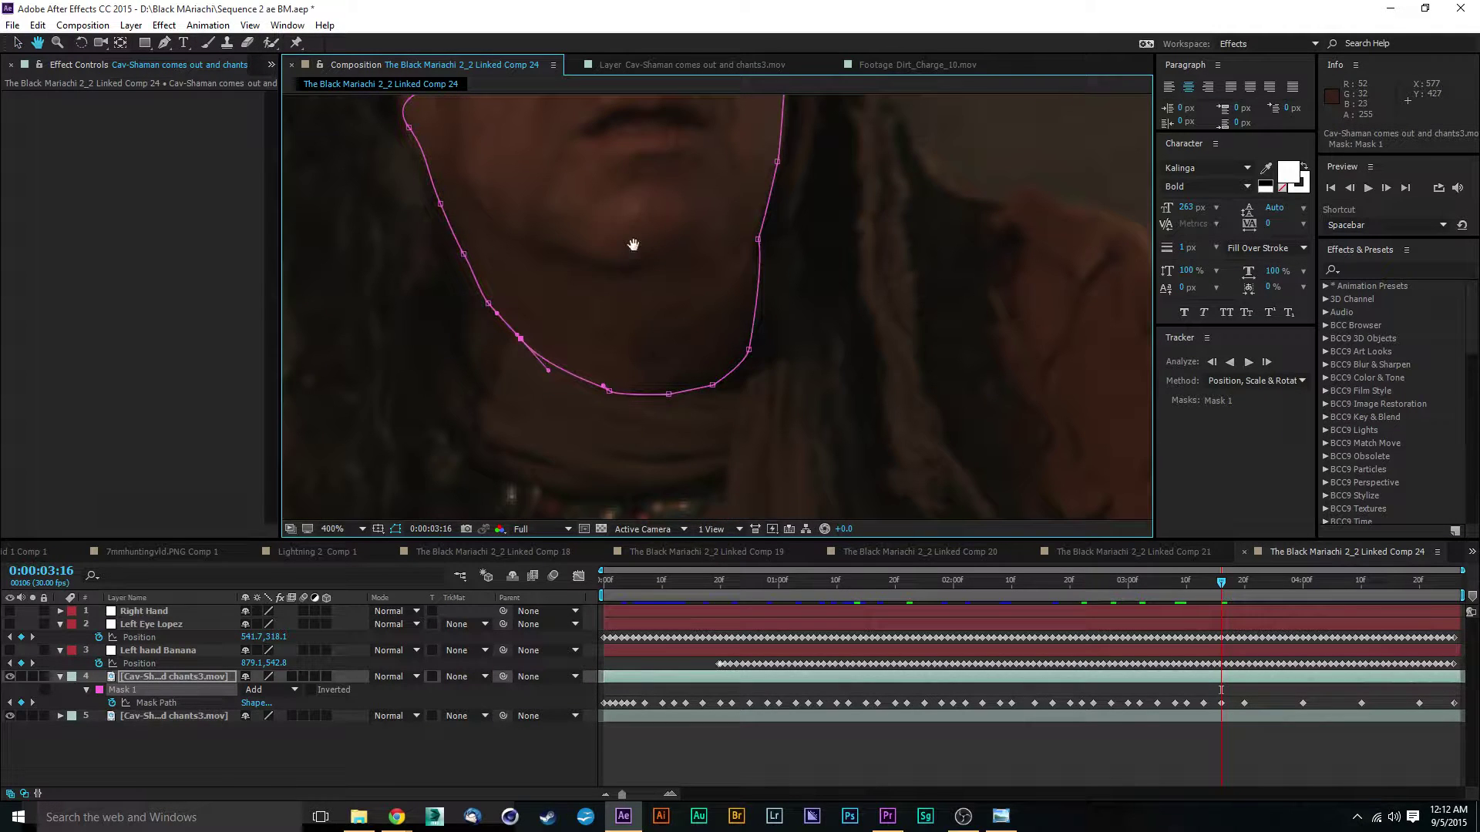
drag(608, 391, 652, 394)
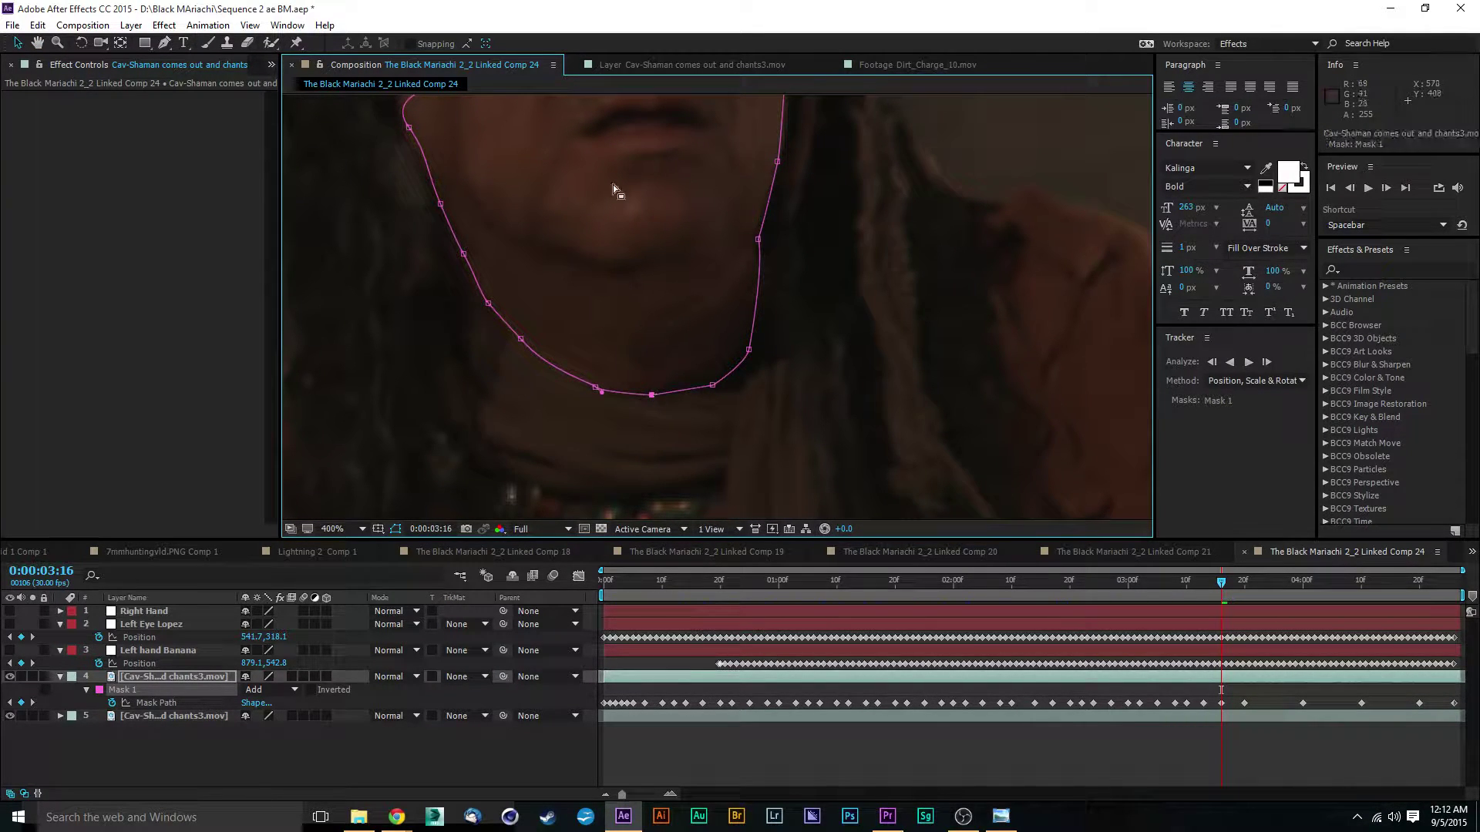
click(271, 43)
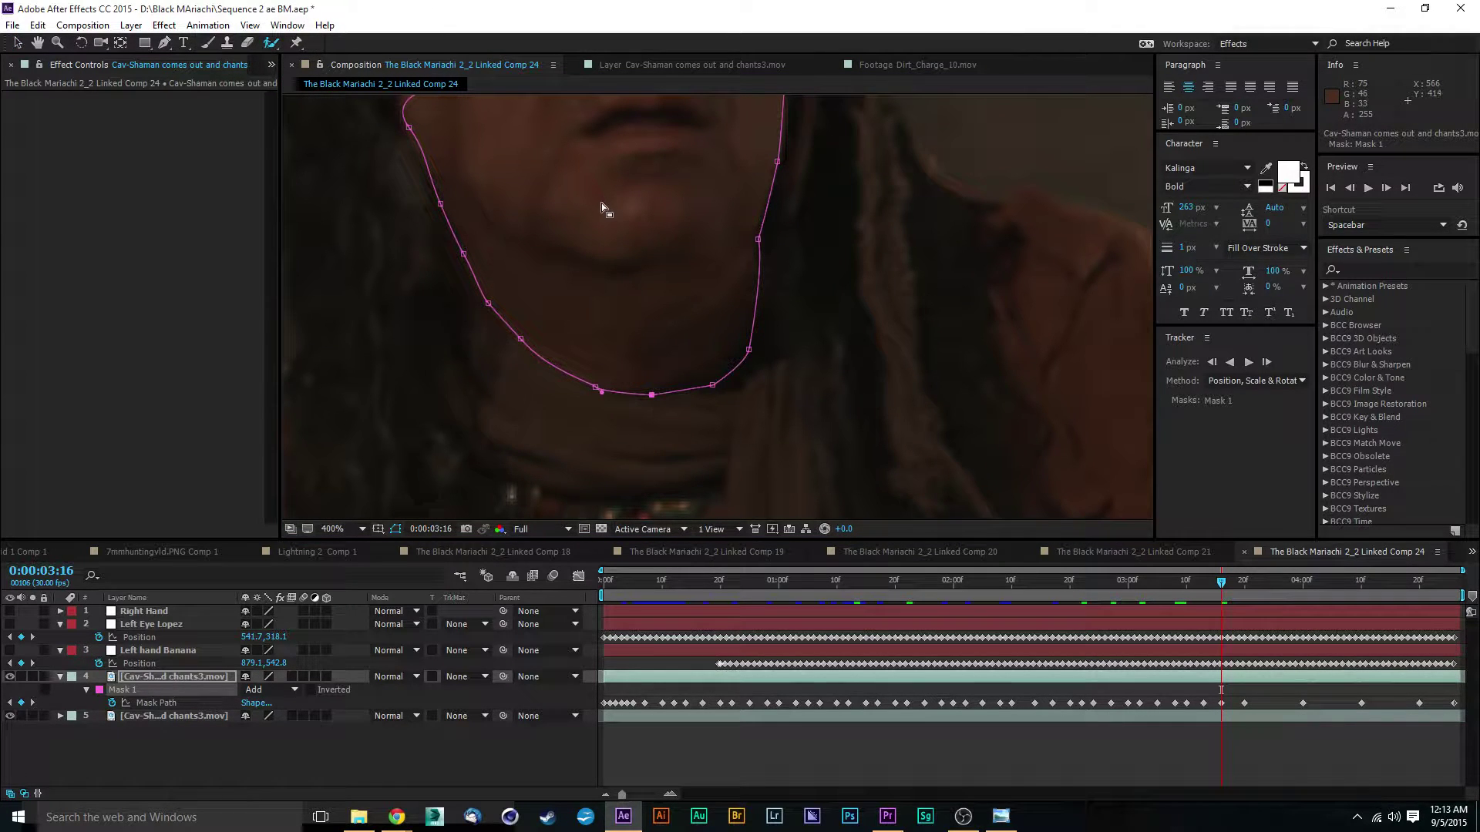
click(17, 43)
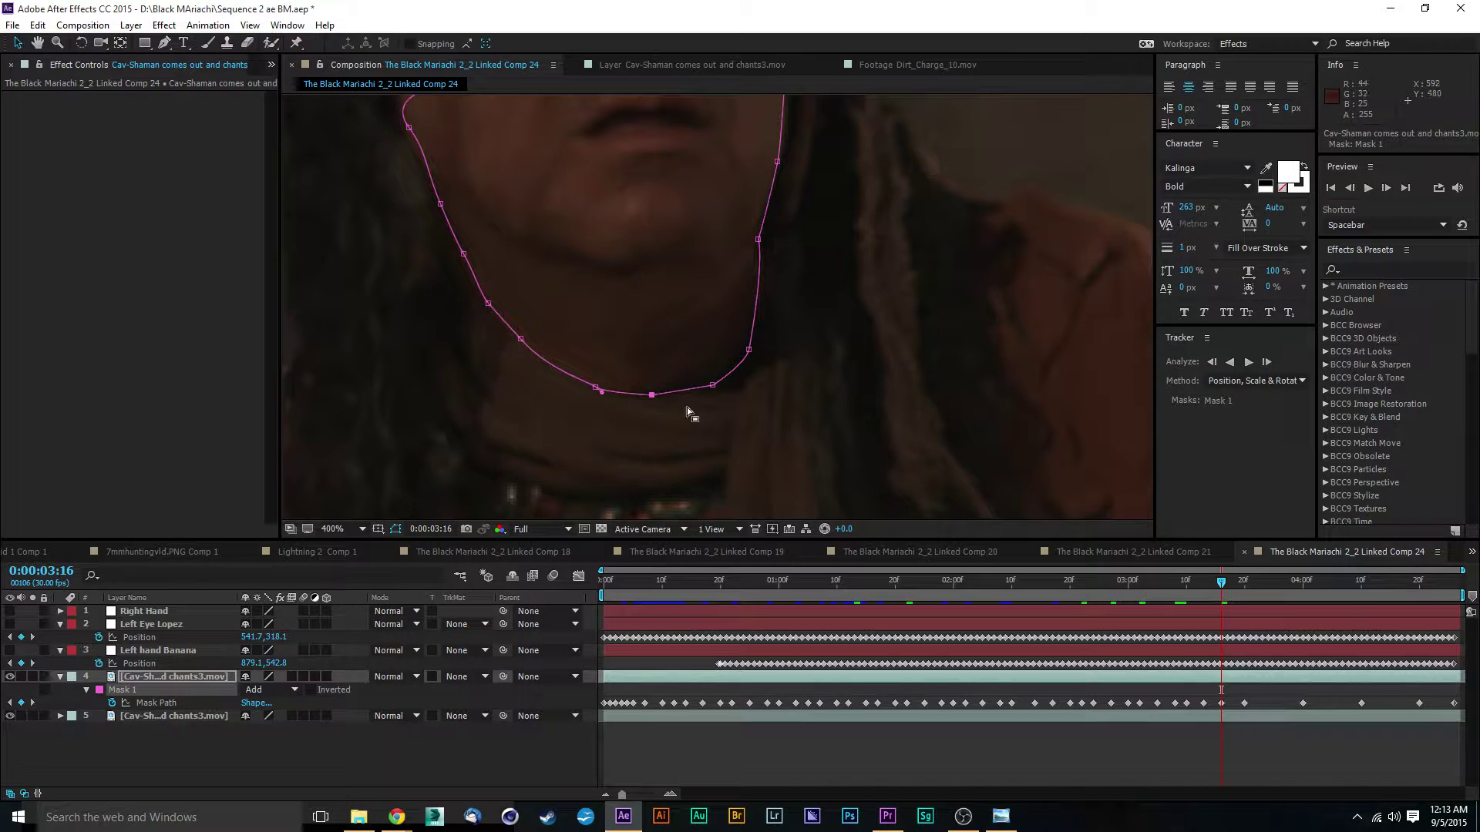
drag(713, 387, 702, 385)
drag(843, 316, 828, 360)
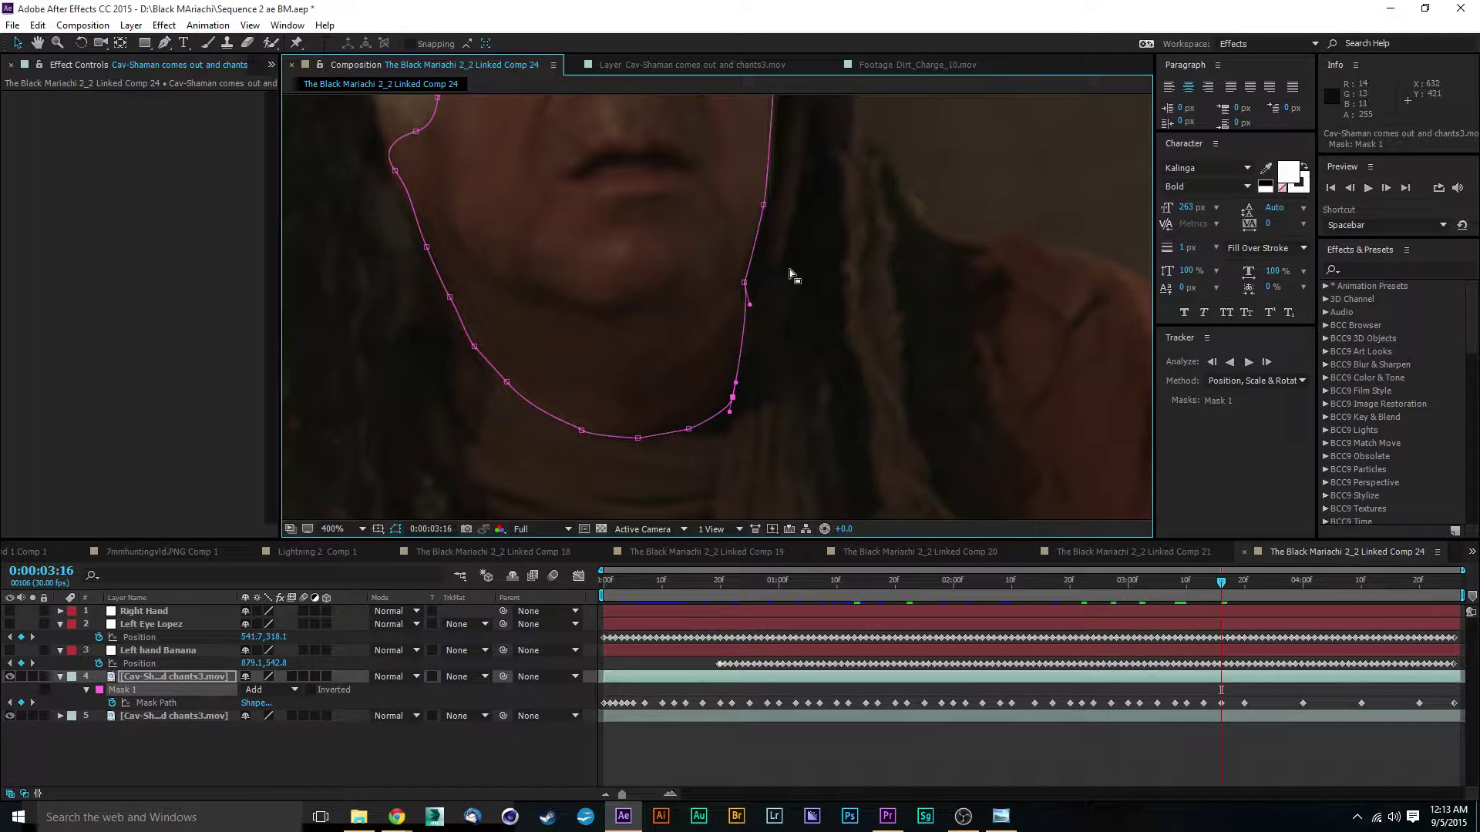
Step: Adjust the Mask 1 points along the right cheek, right temple and upper right forehead at 0:00:03:16
drag(806, 297, 803, 394)
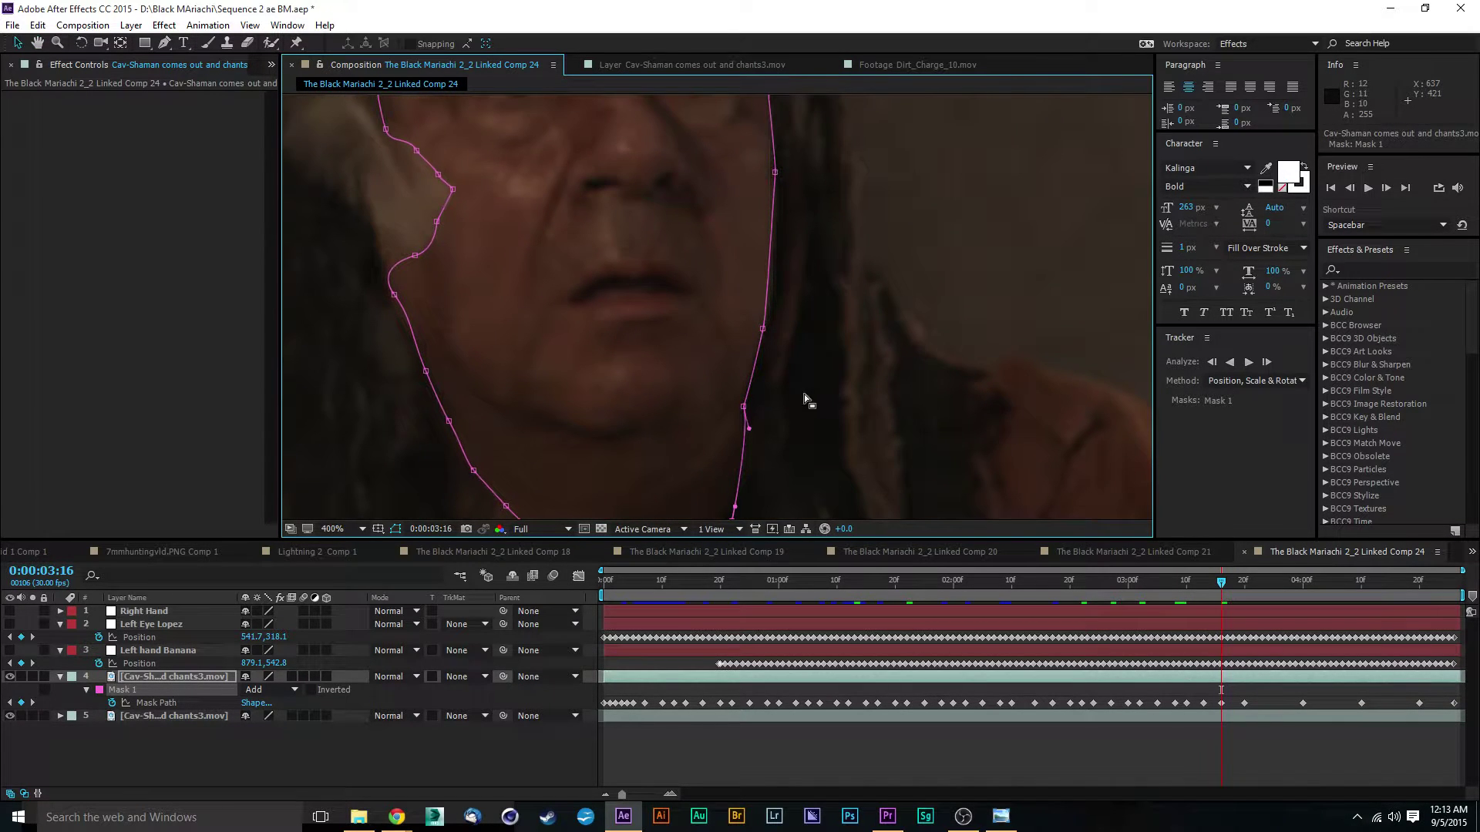
click(763, 330)
key(space)
drag(903, 246, 891, 316)
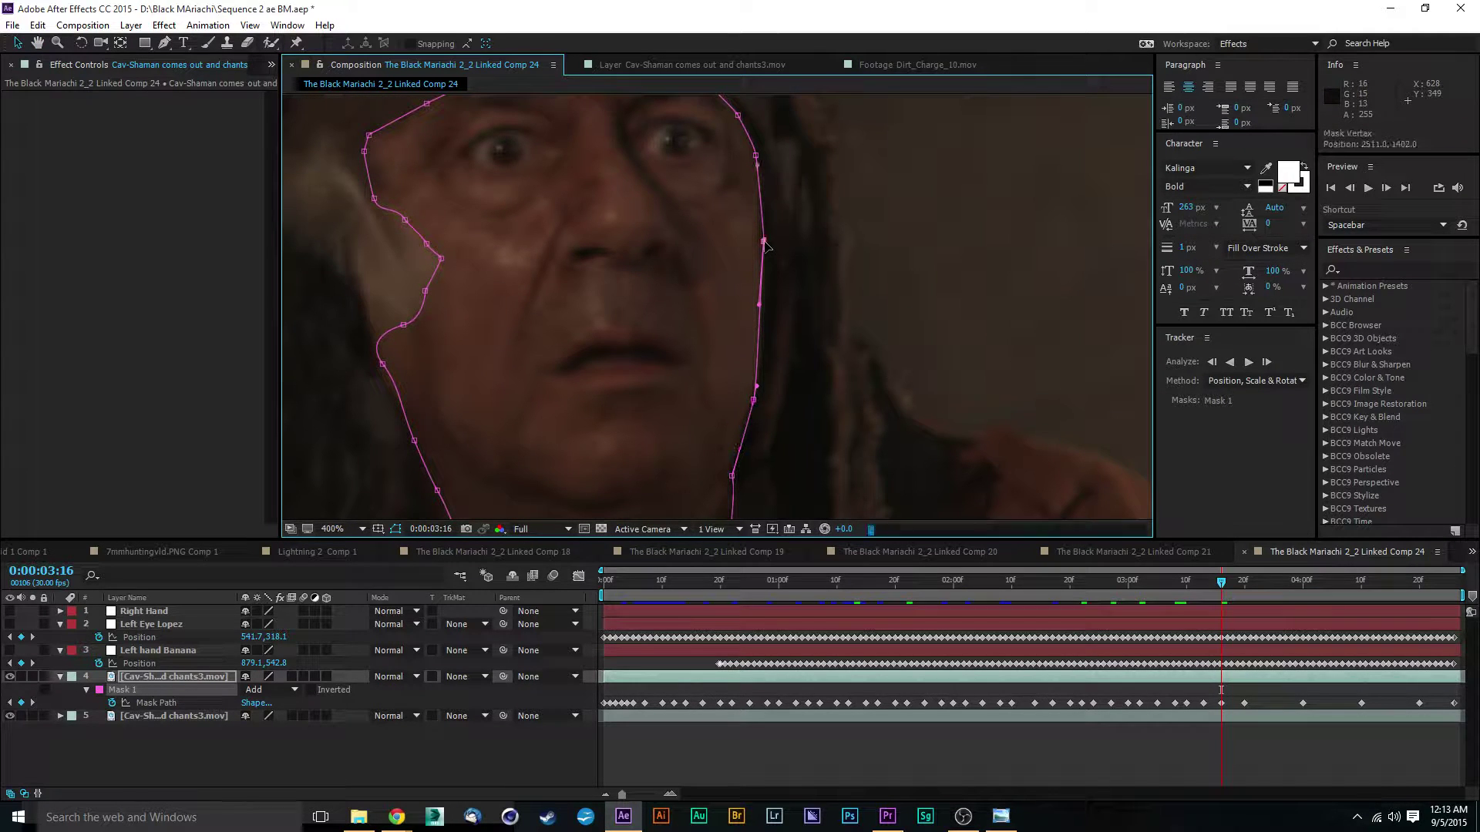
drag(847, 231, 836, 314)
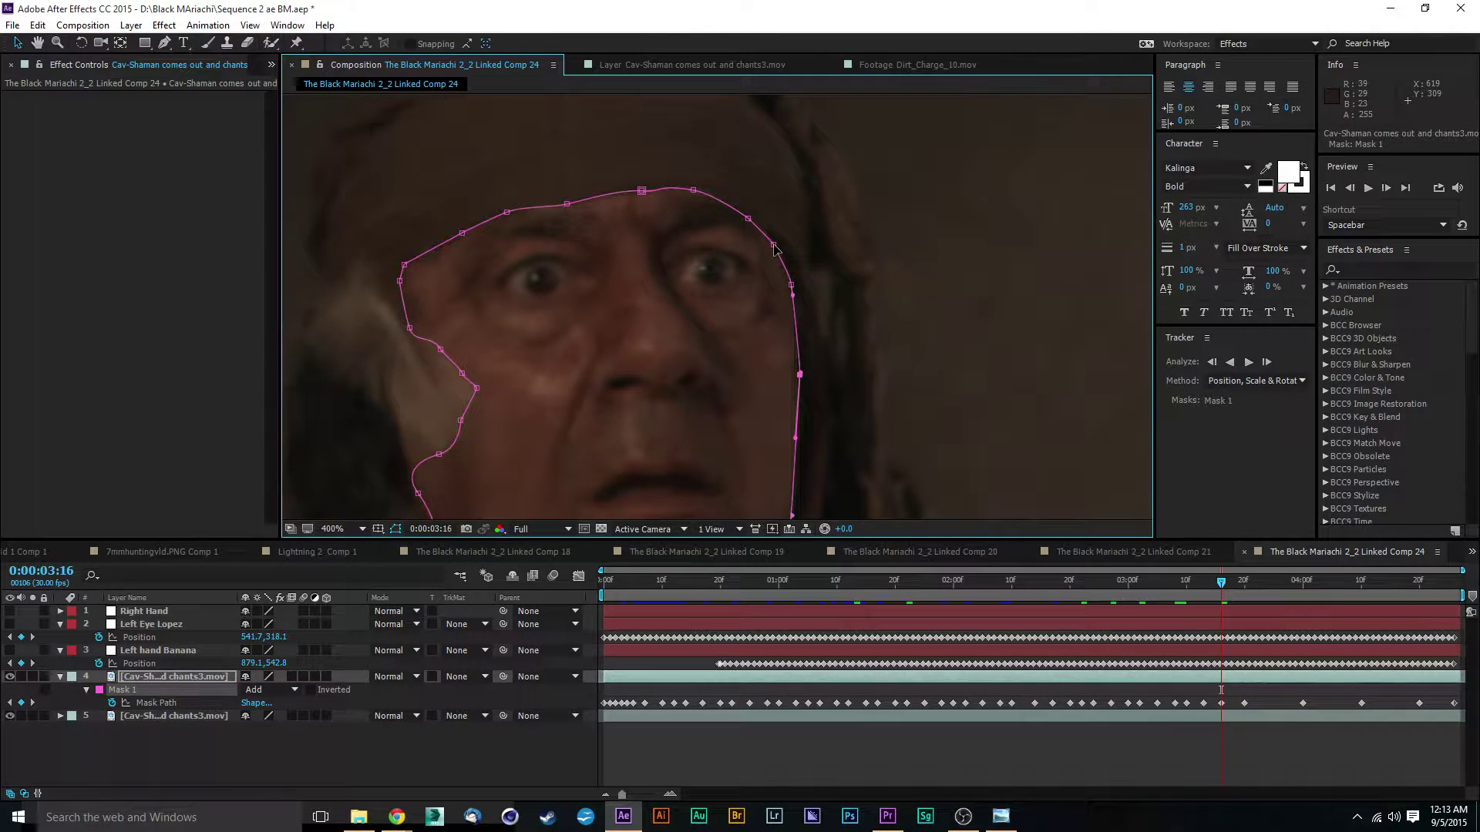
click(712, 193)
Step: Move to 0:00:03:25 and align the Mask 1 points along the forehead with the headband's lower edge
click(1233, 584)
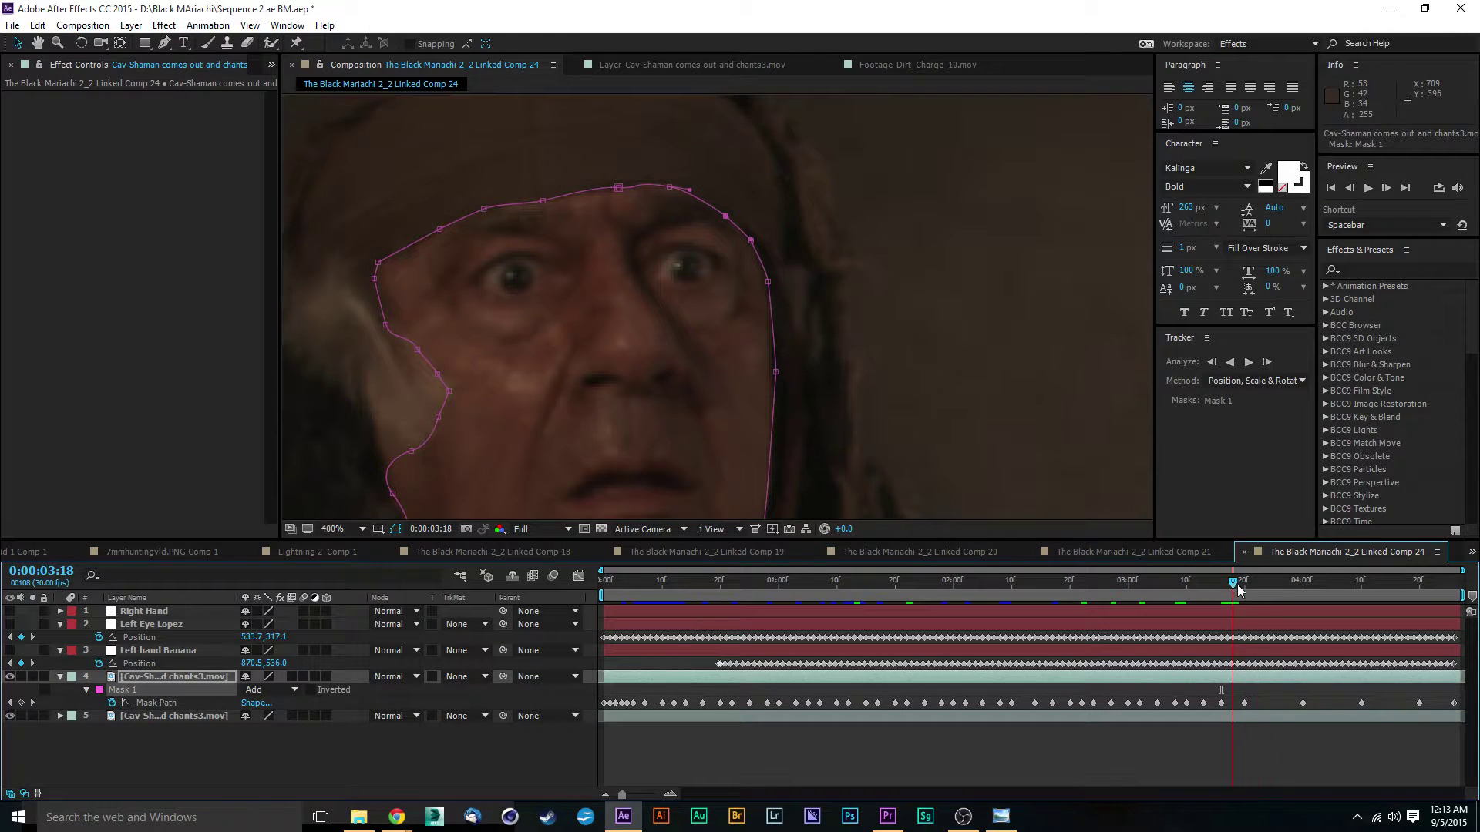
drag(1238, 587, 1274, 590)
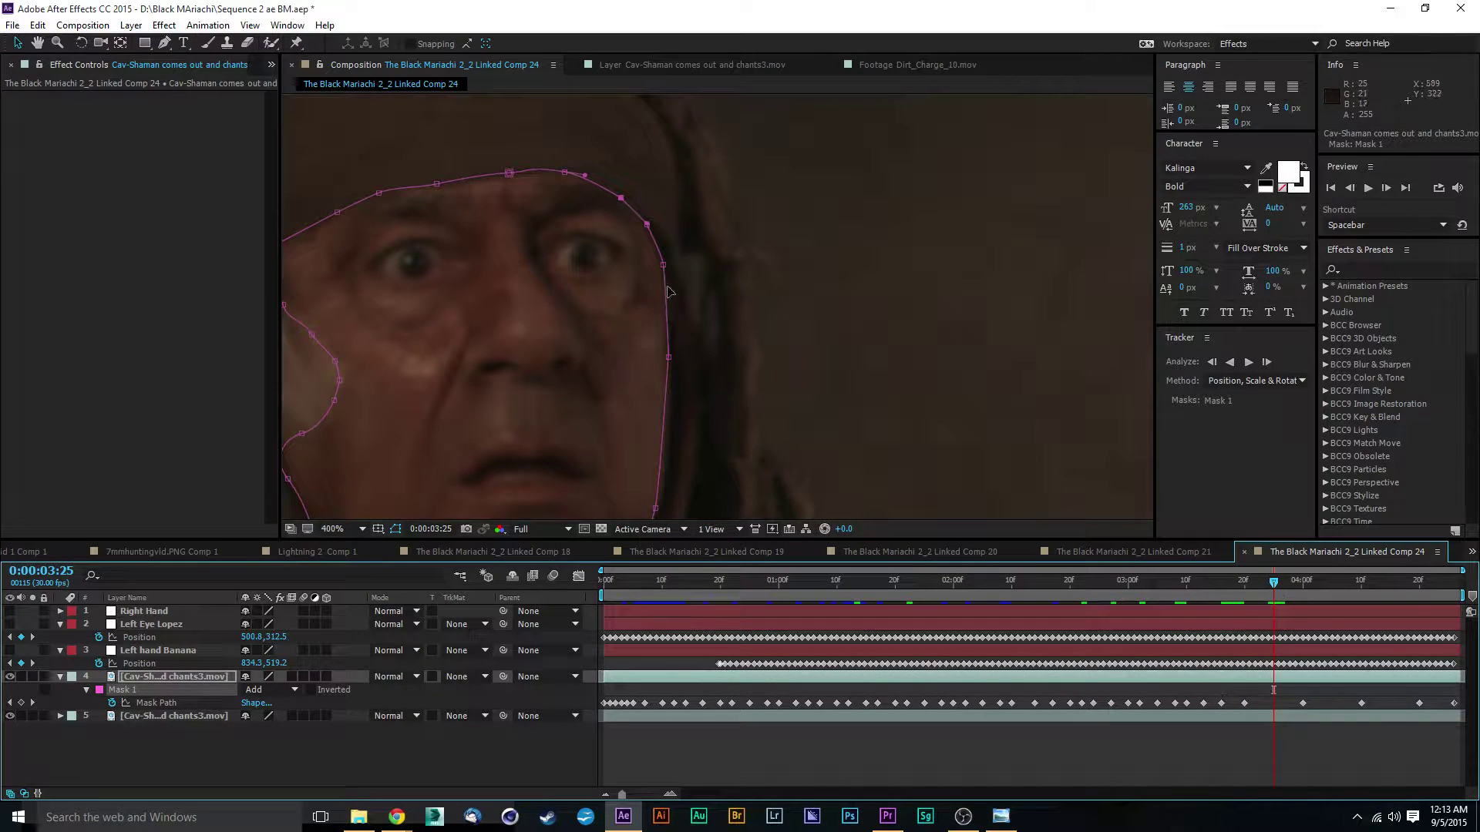
drag(709, 267, 943, 271)
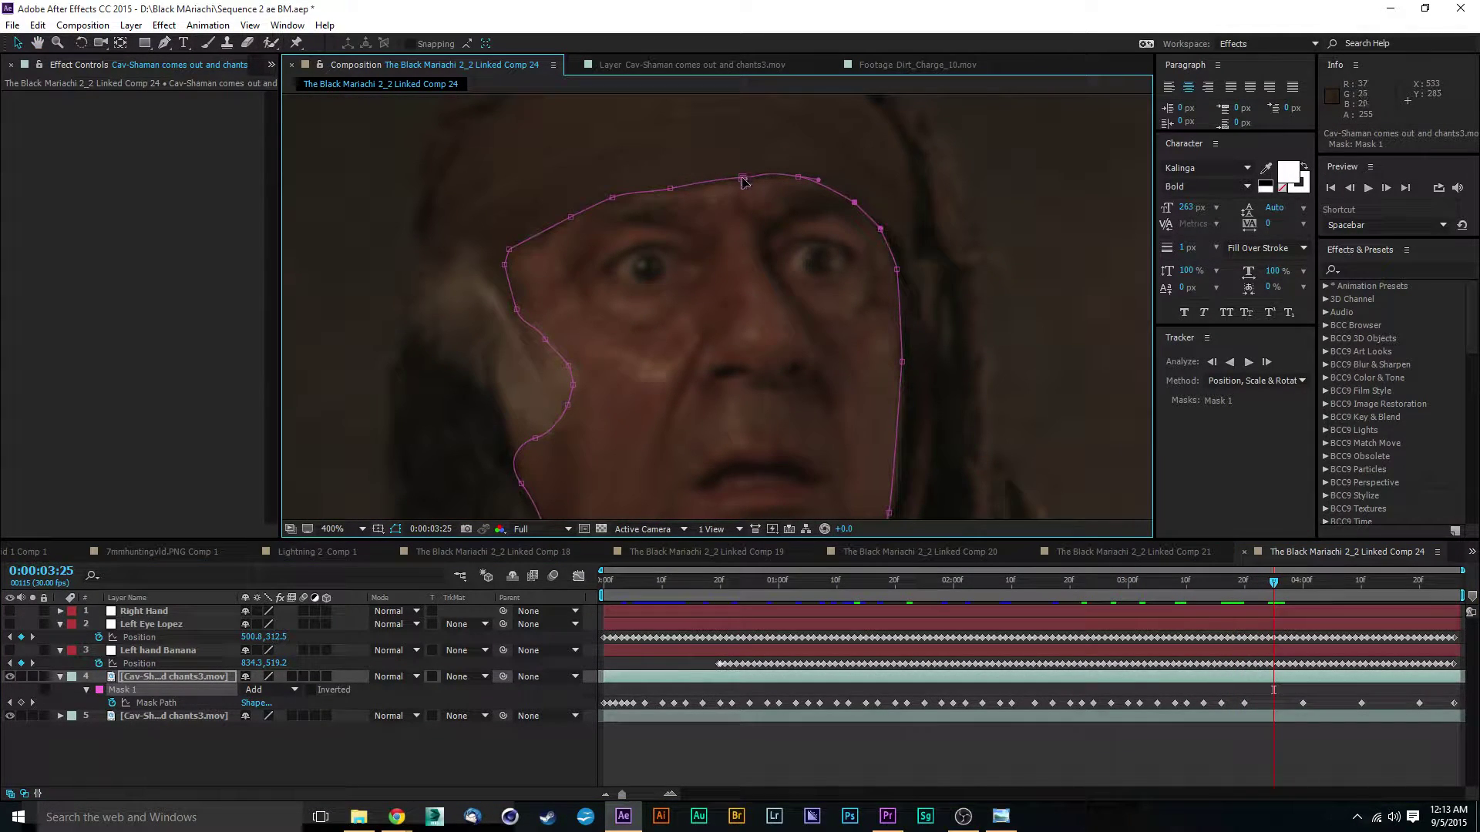
drag(744, 181, 740, 186)
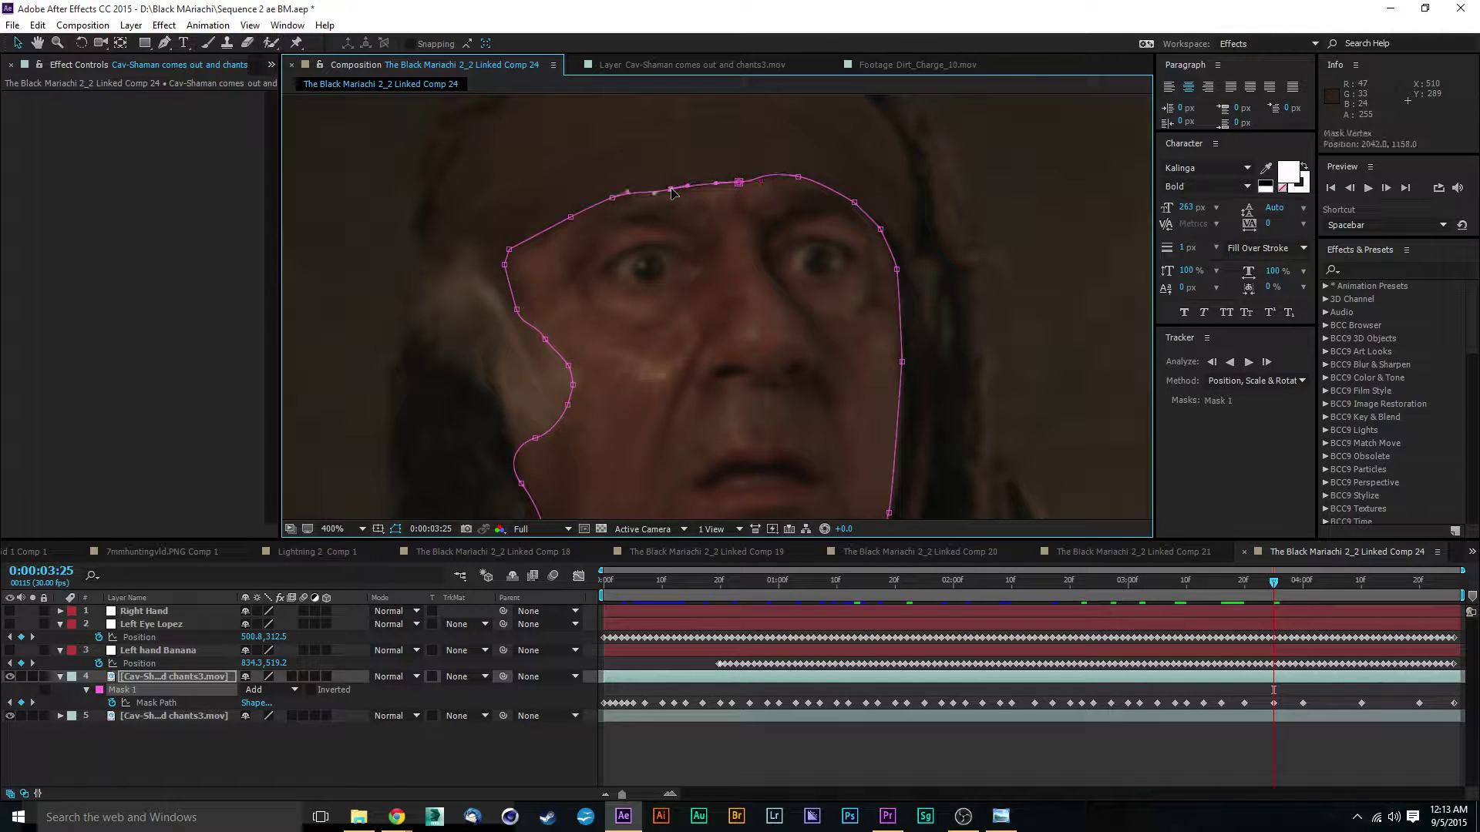
click(611, 199)
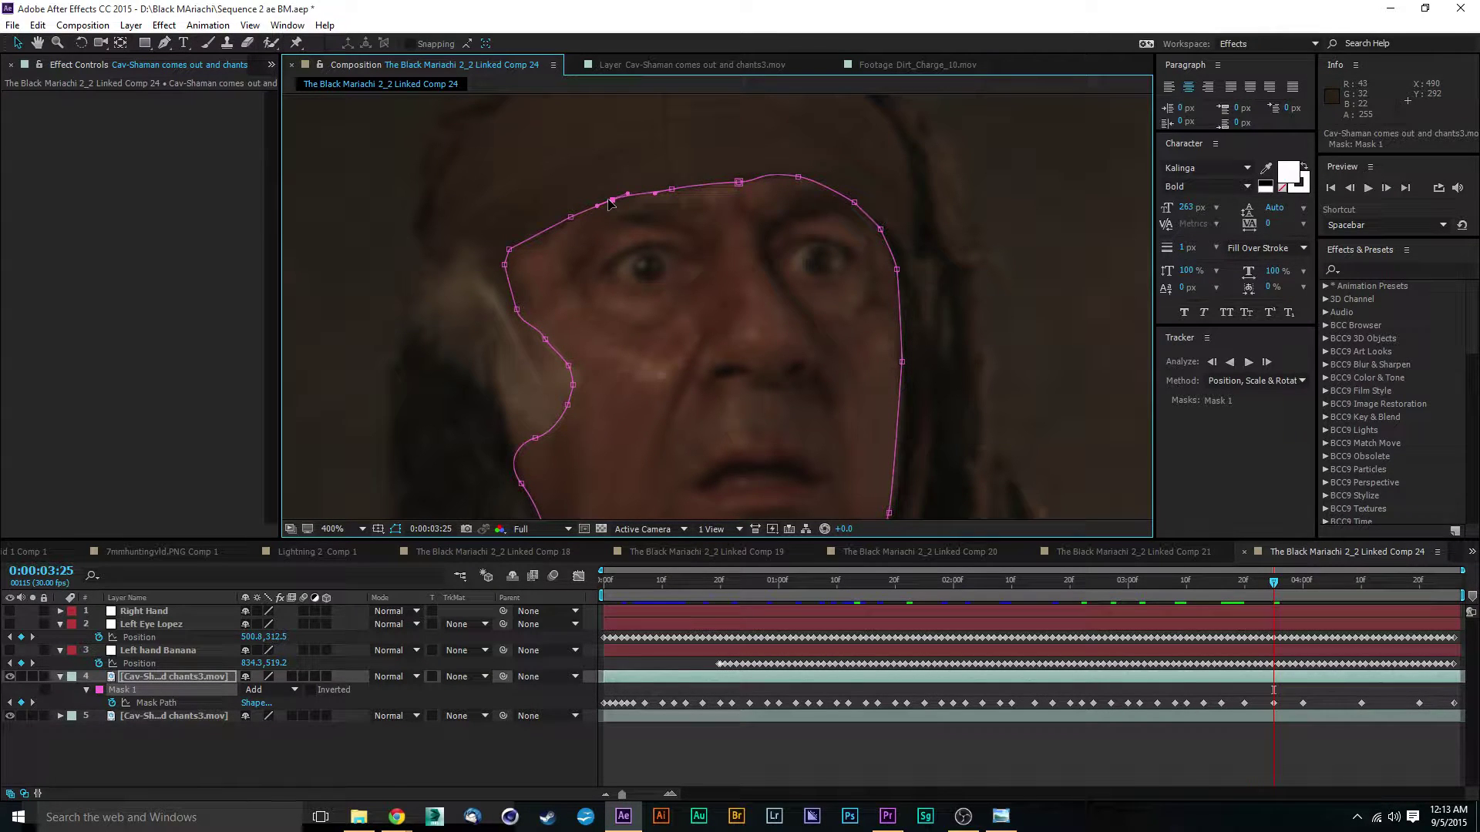
click(509, 251)
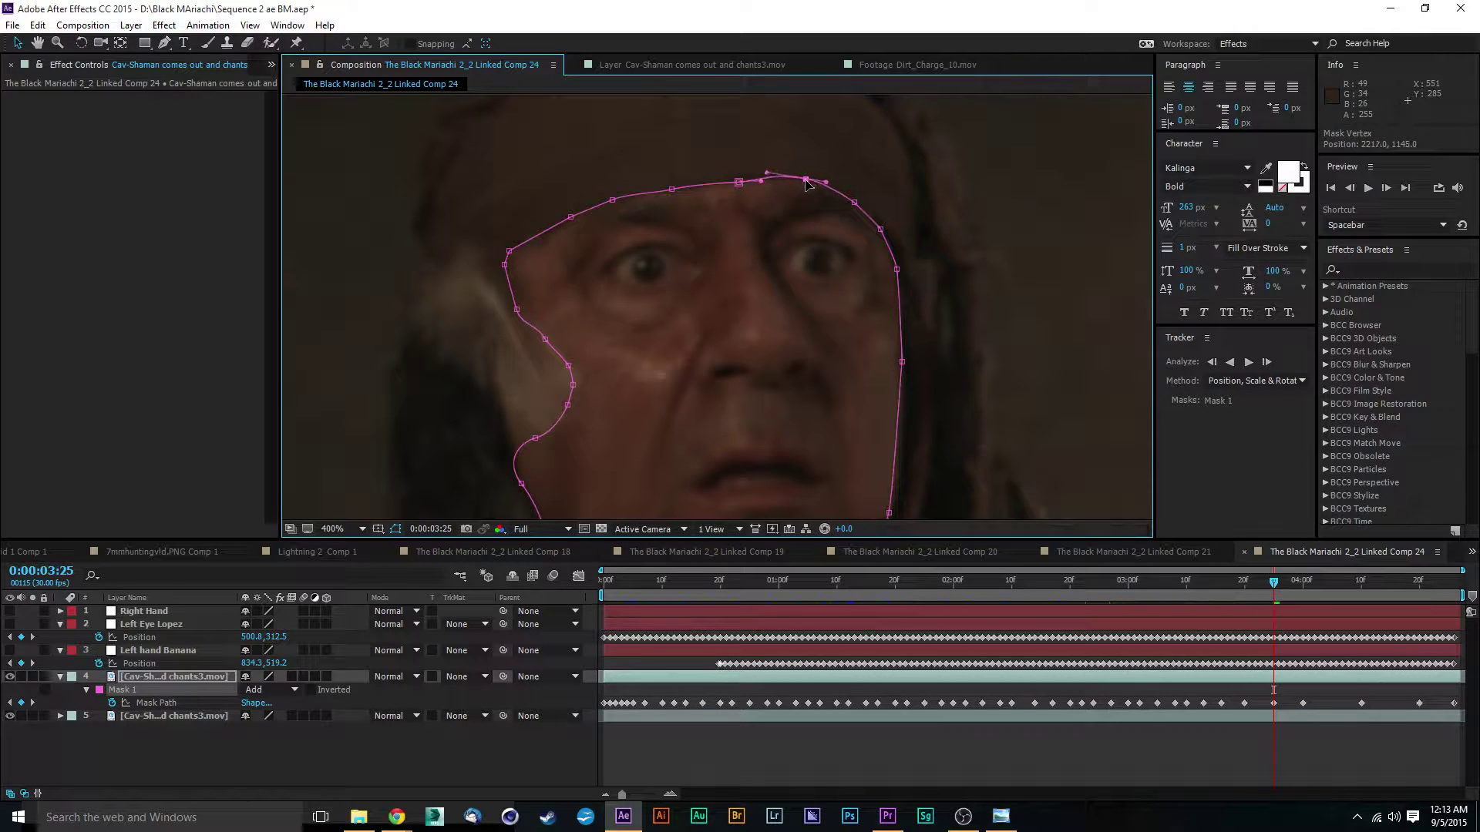
Step: Adjust the Mask 1 points at the right temple and along the upper sideburn edge at 0:00:03:25
scroll(755, 239, up, 1)
scroll(830, 153, down, 1)
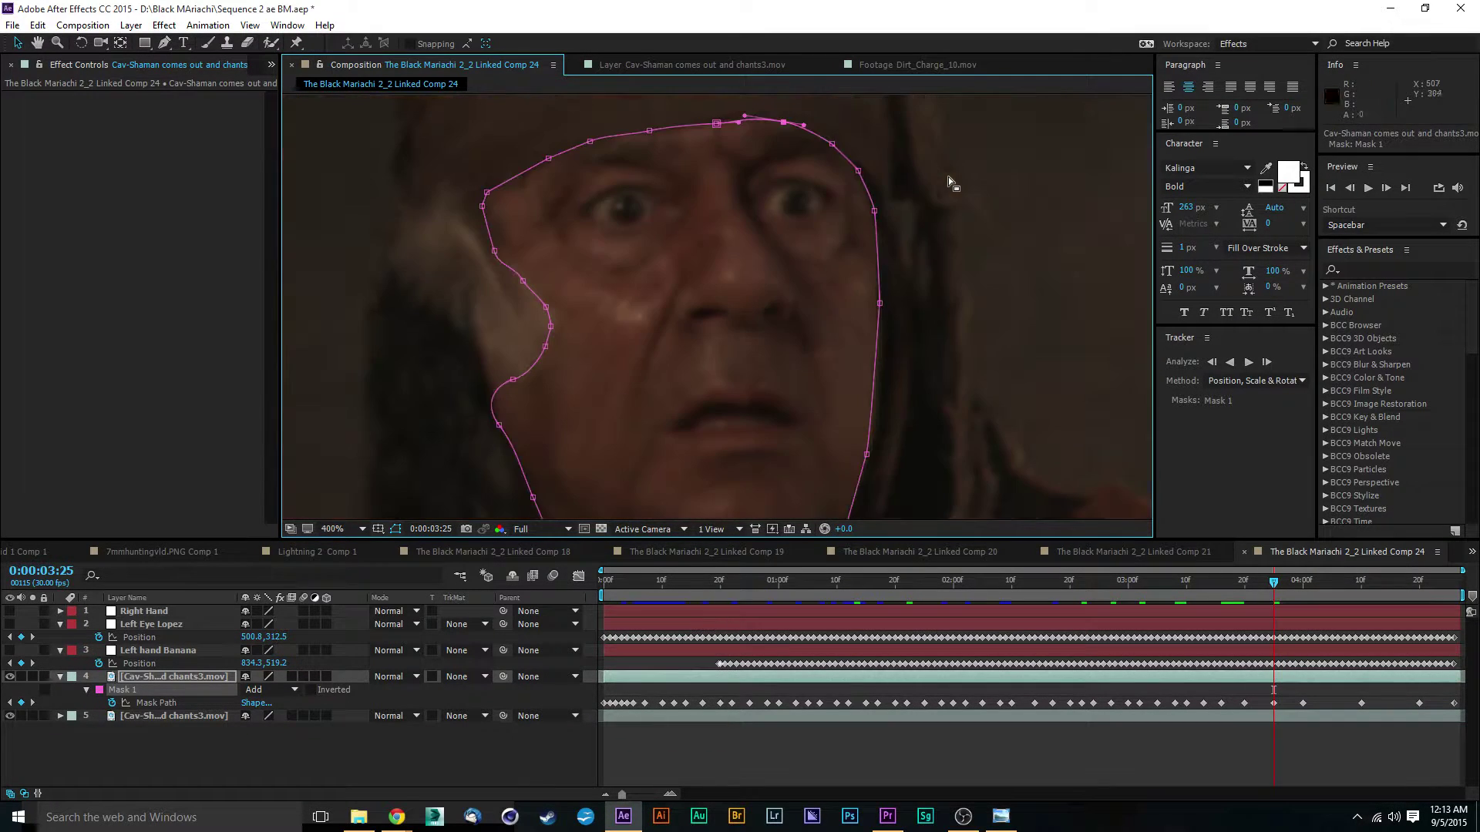
scroll(908, 155, up, 1)
click(878, 253)
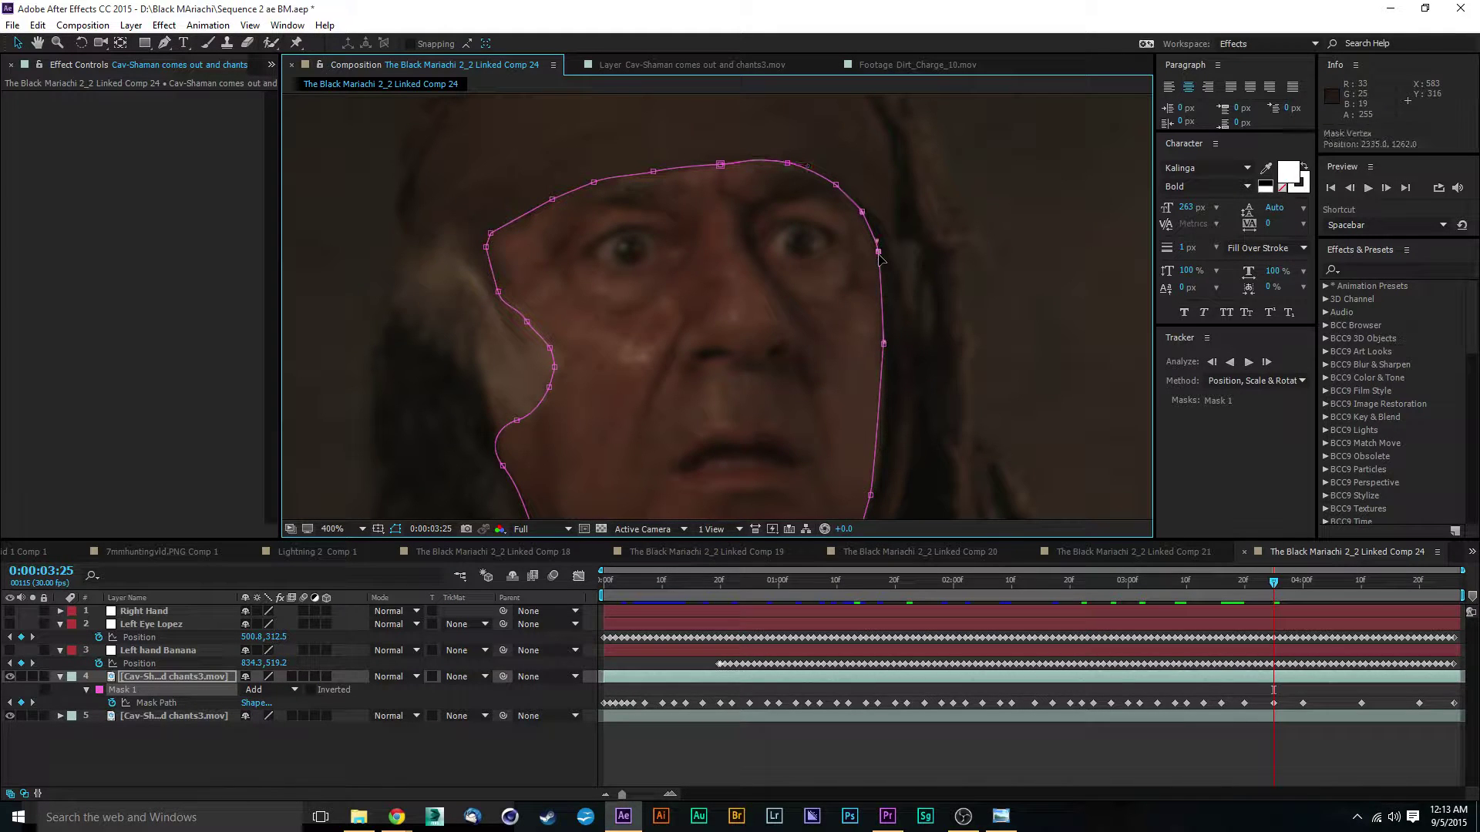
click(553, 344)
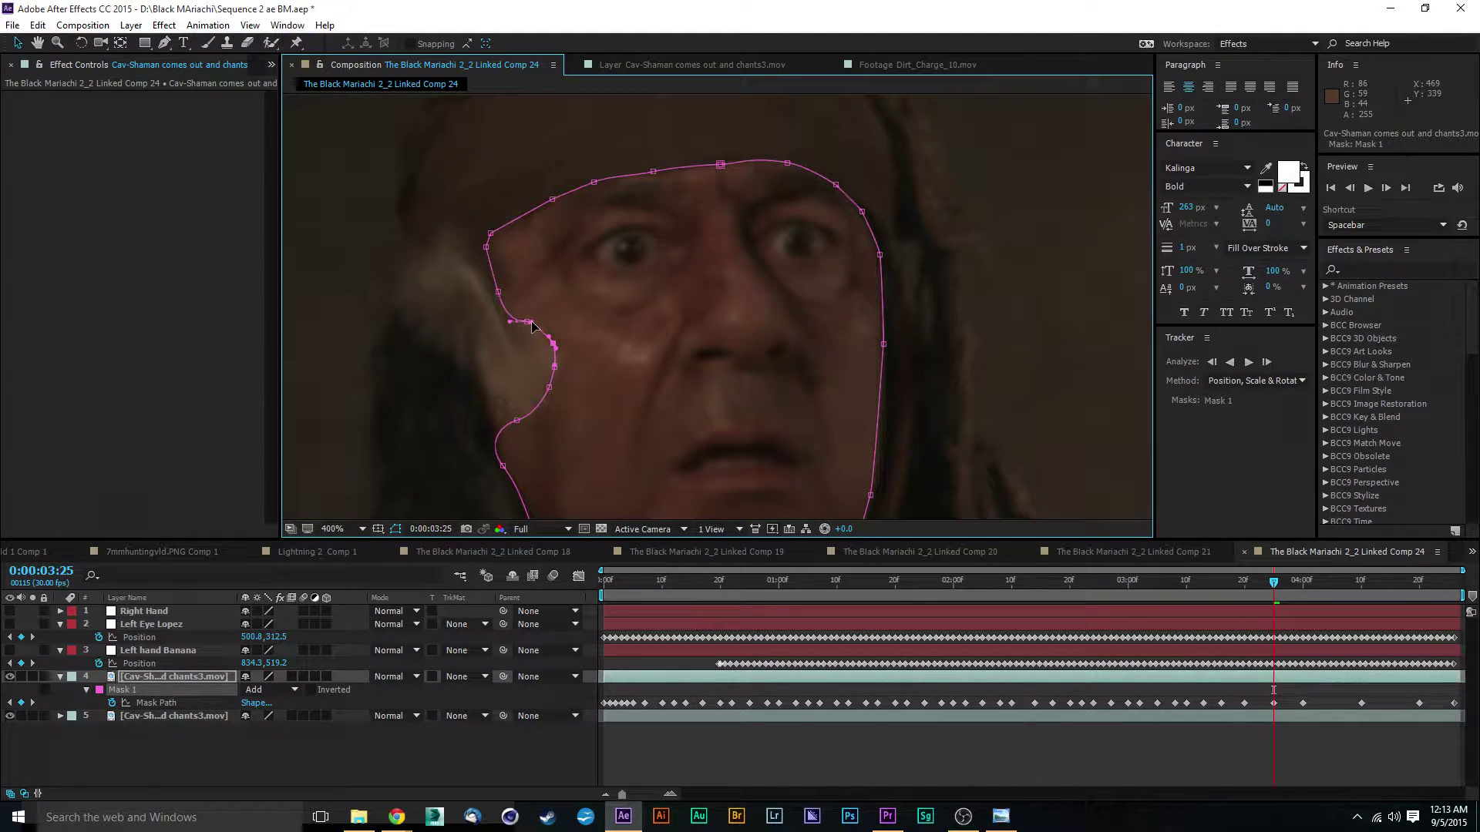
click(530, 323)
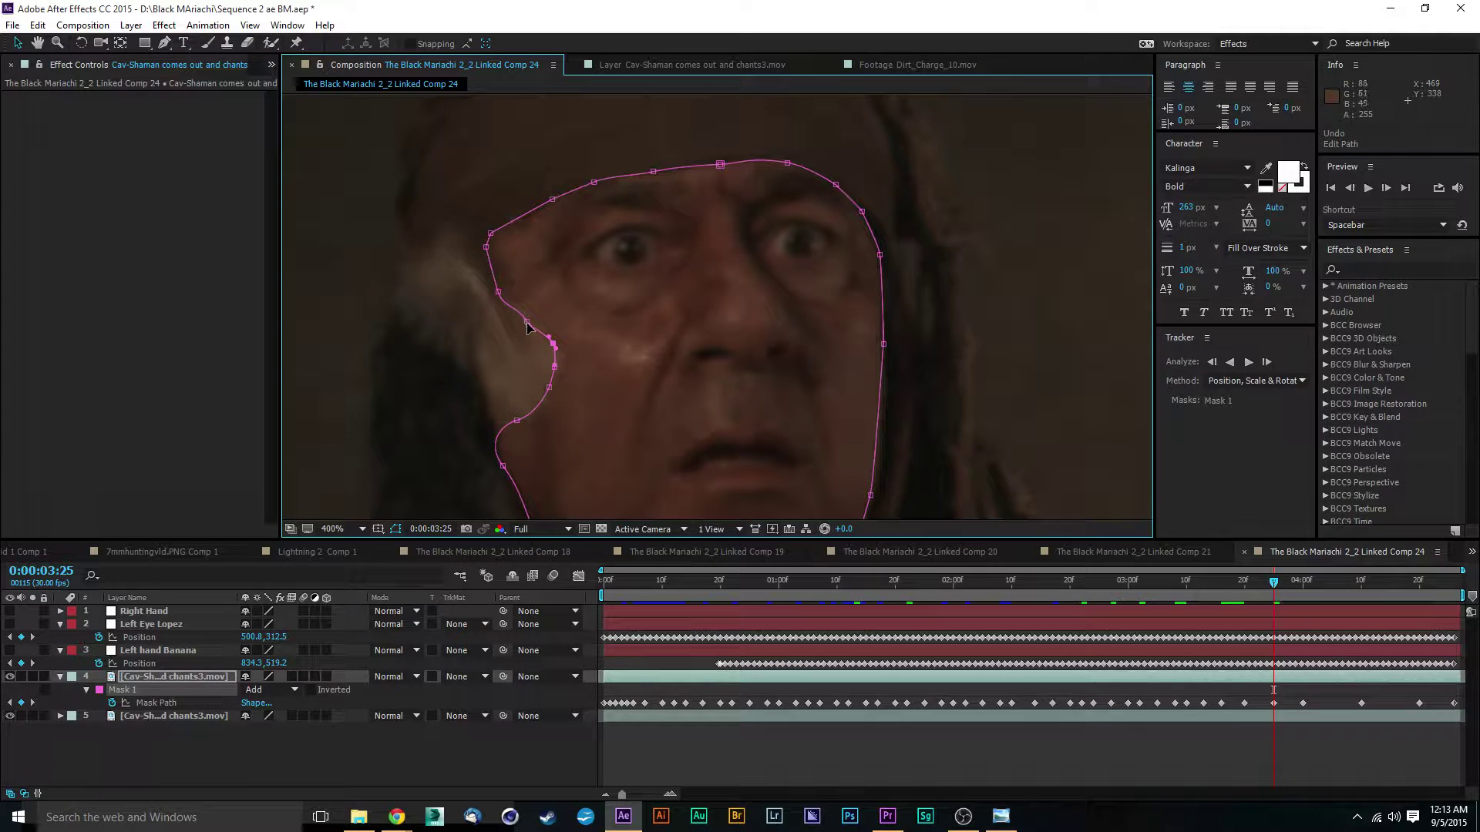
drag(531, 325, 500, 281)
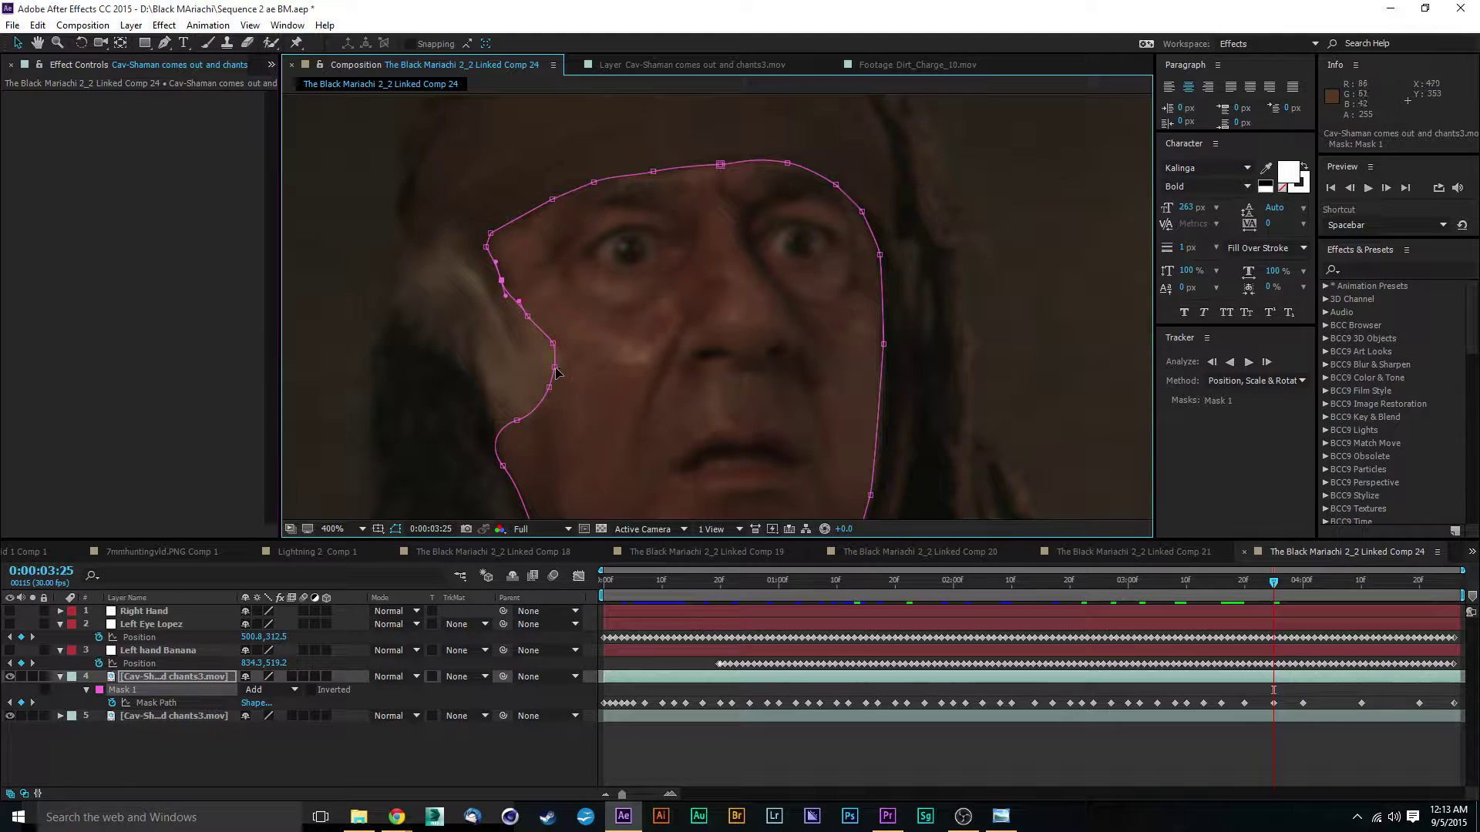
drag(556, 371, 562, 370)
click(550, 389)
Step: Reposition the Mask 1 points below the sideburn and along the upper left jaw at 0:00:03:25
drag(576, 402, 583, 353)
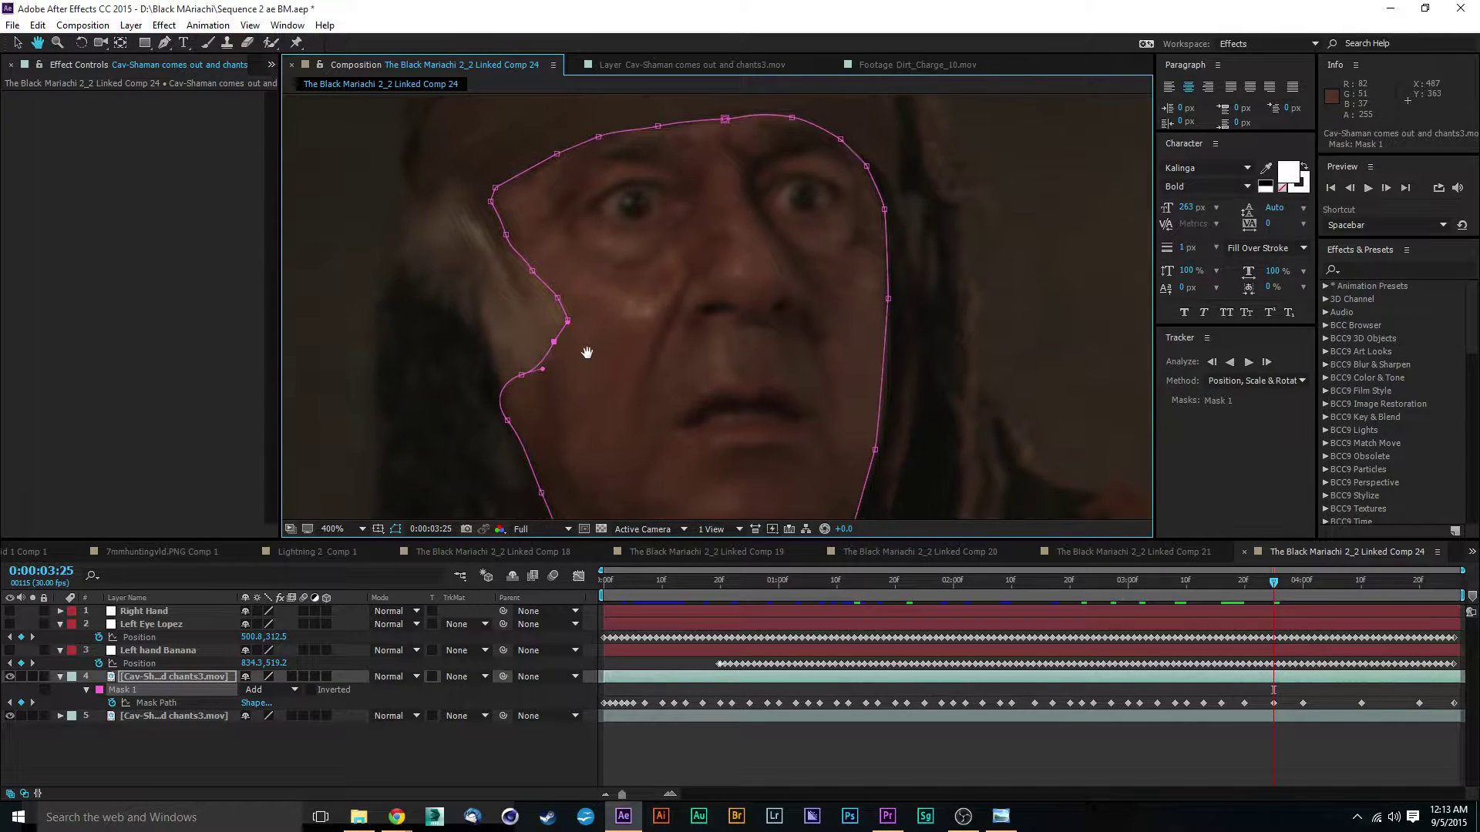
drag(625, 422, 615, 269)
click(496, 272)
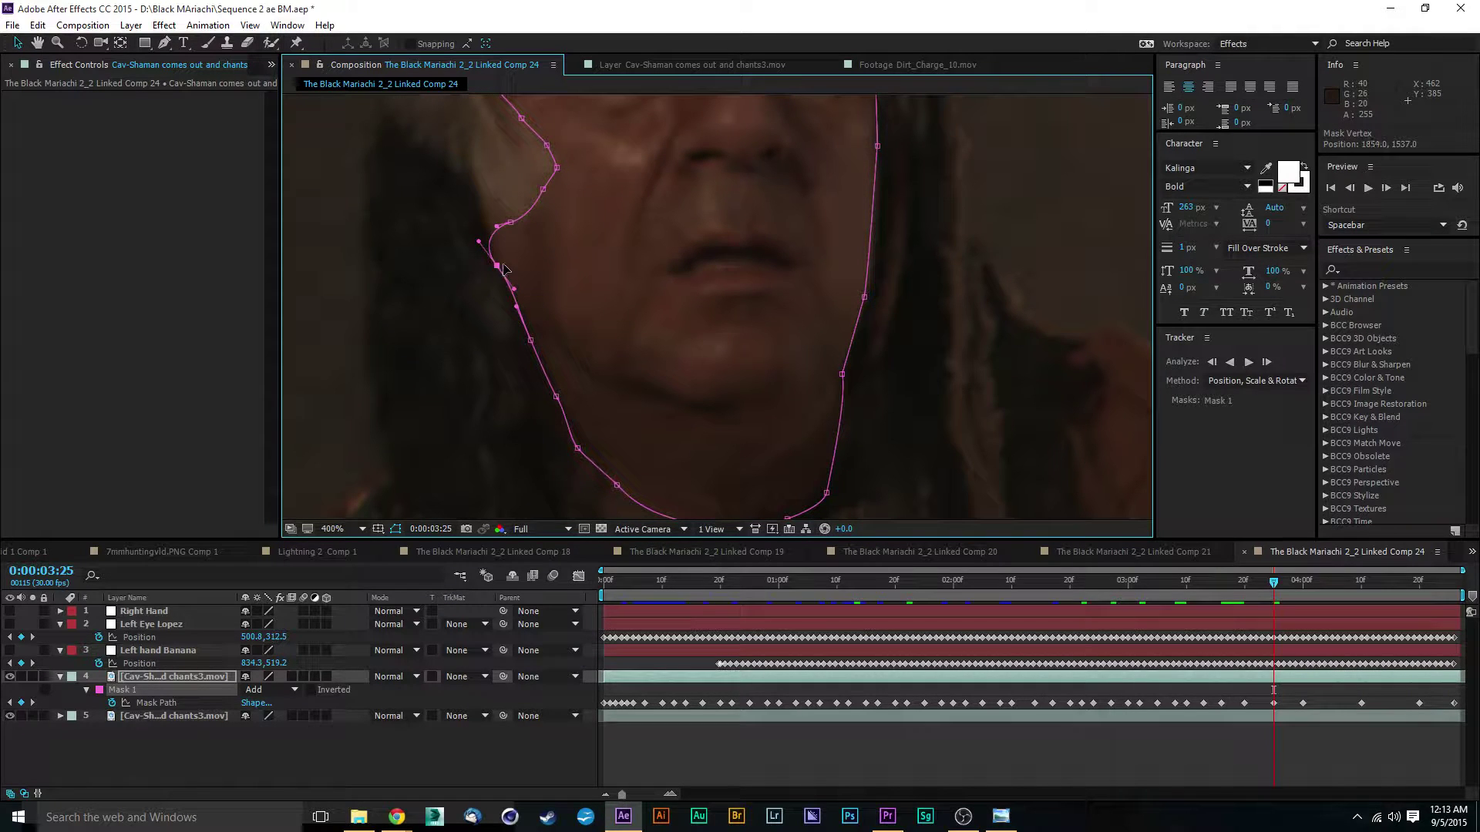
drag(495, 272, 503, 262)
right_click(504, 265)
mouse_move(616, 272)
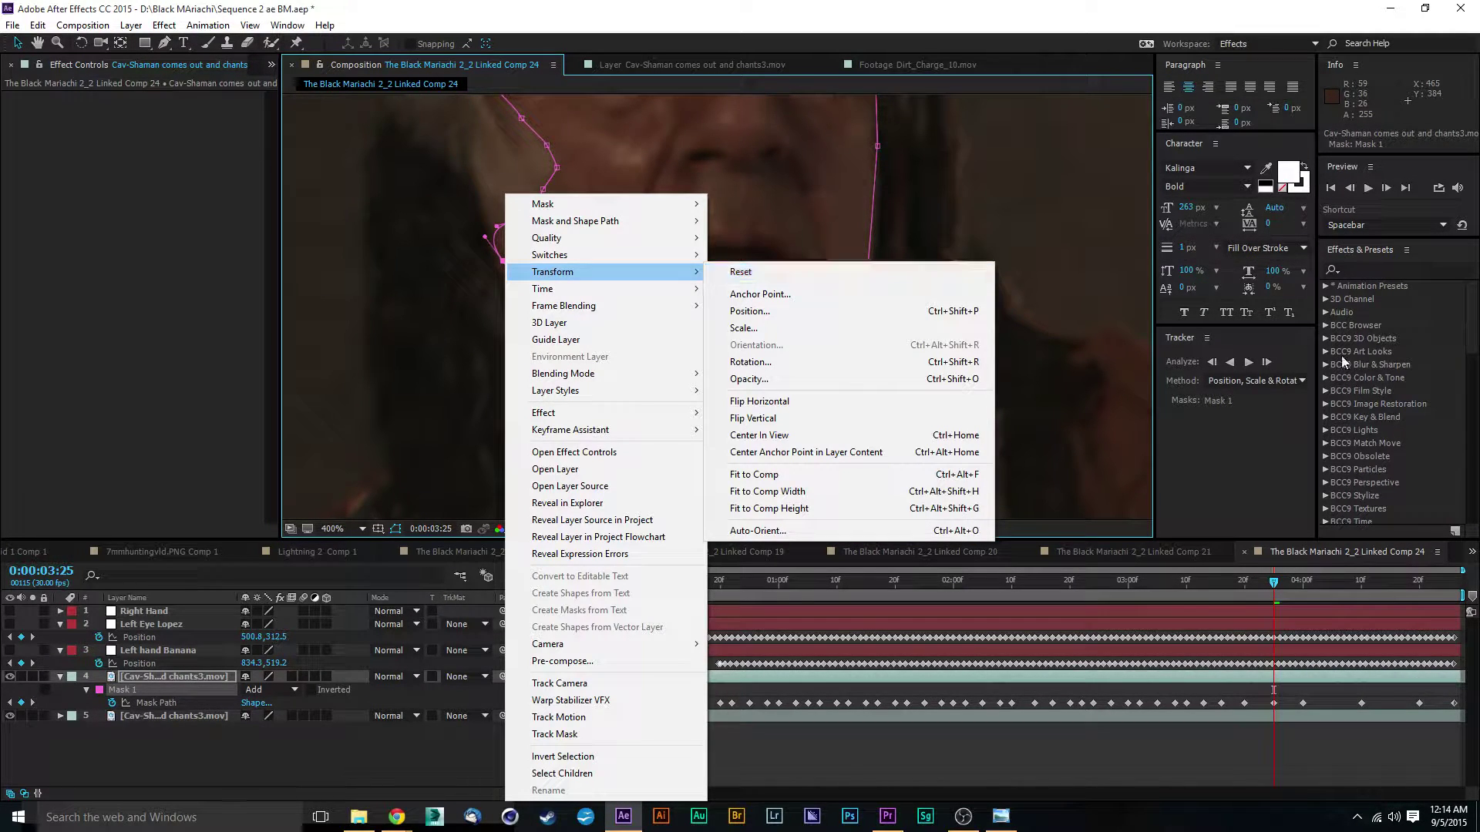
click(1071, 373)
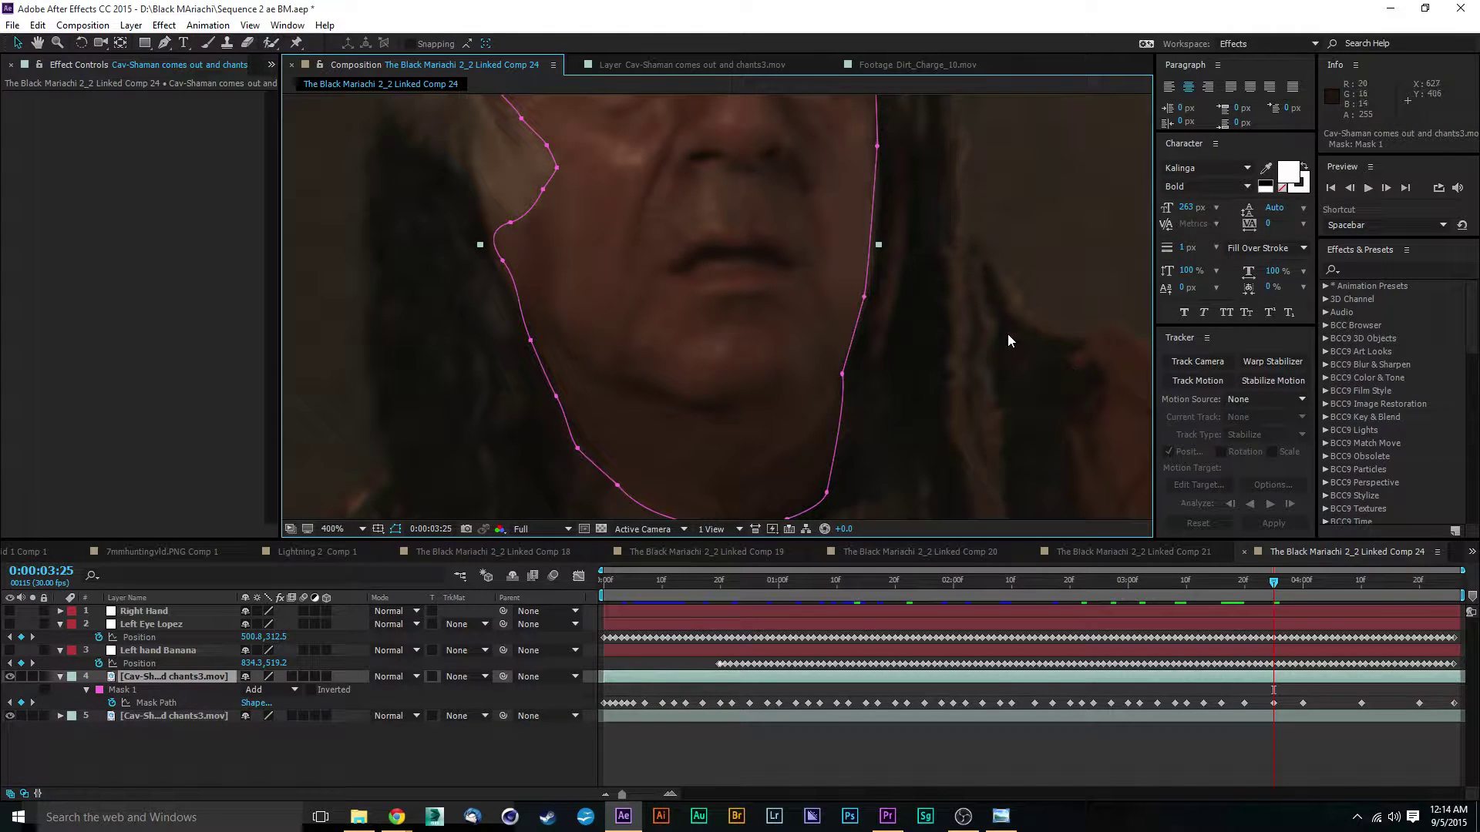
click(500, 264)
click(531, 339)
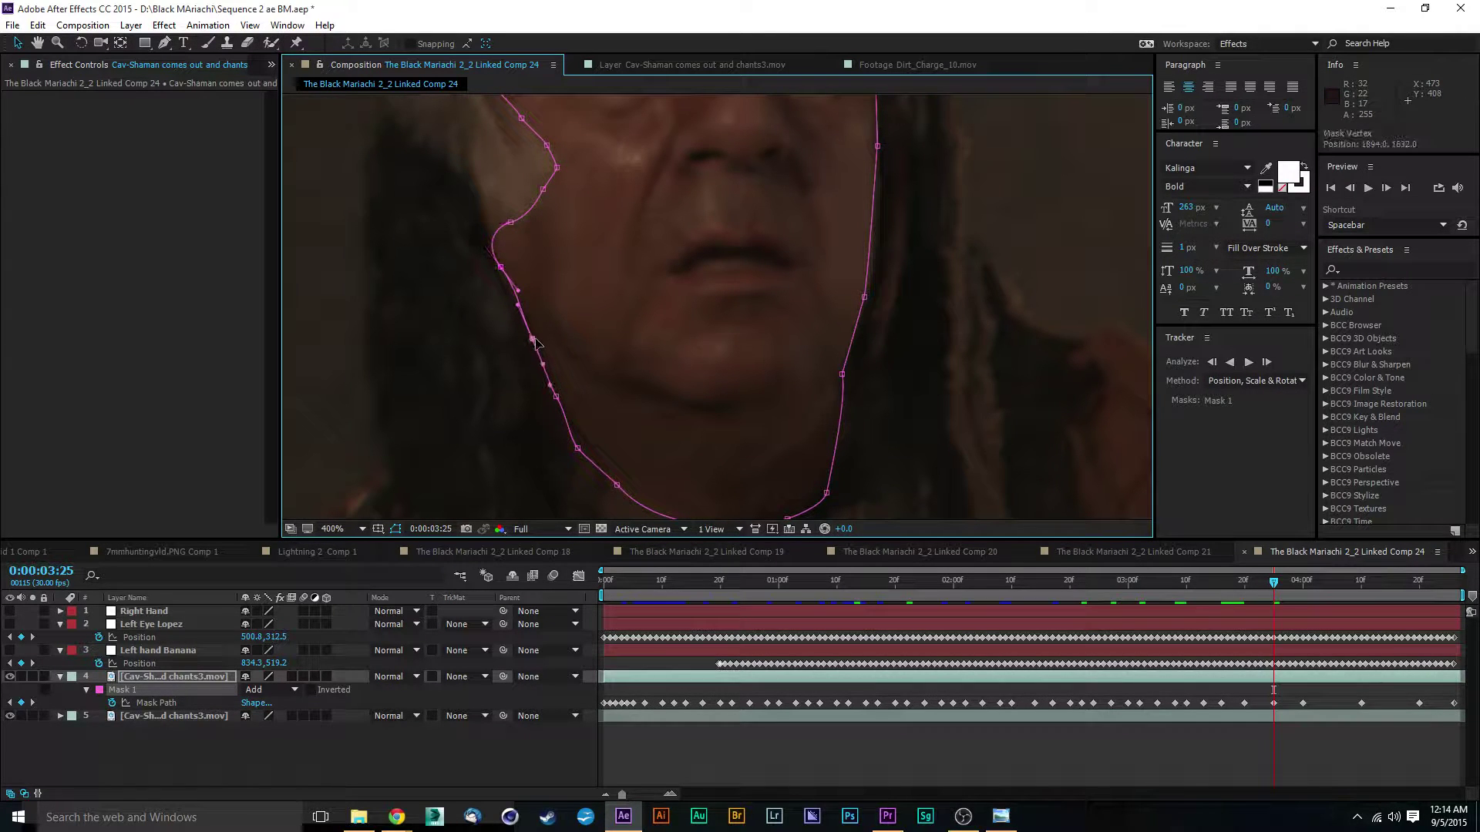
Step: Fit the Mask 1 points to the lower left jaw and the bottom of the neck at 0:00:03:25
drag(618, 388, 599, 349)
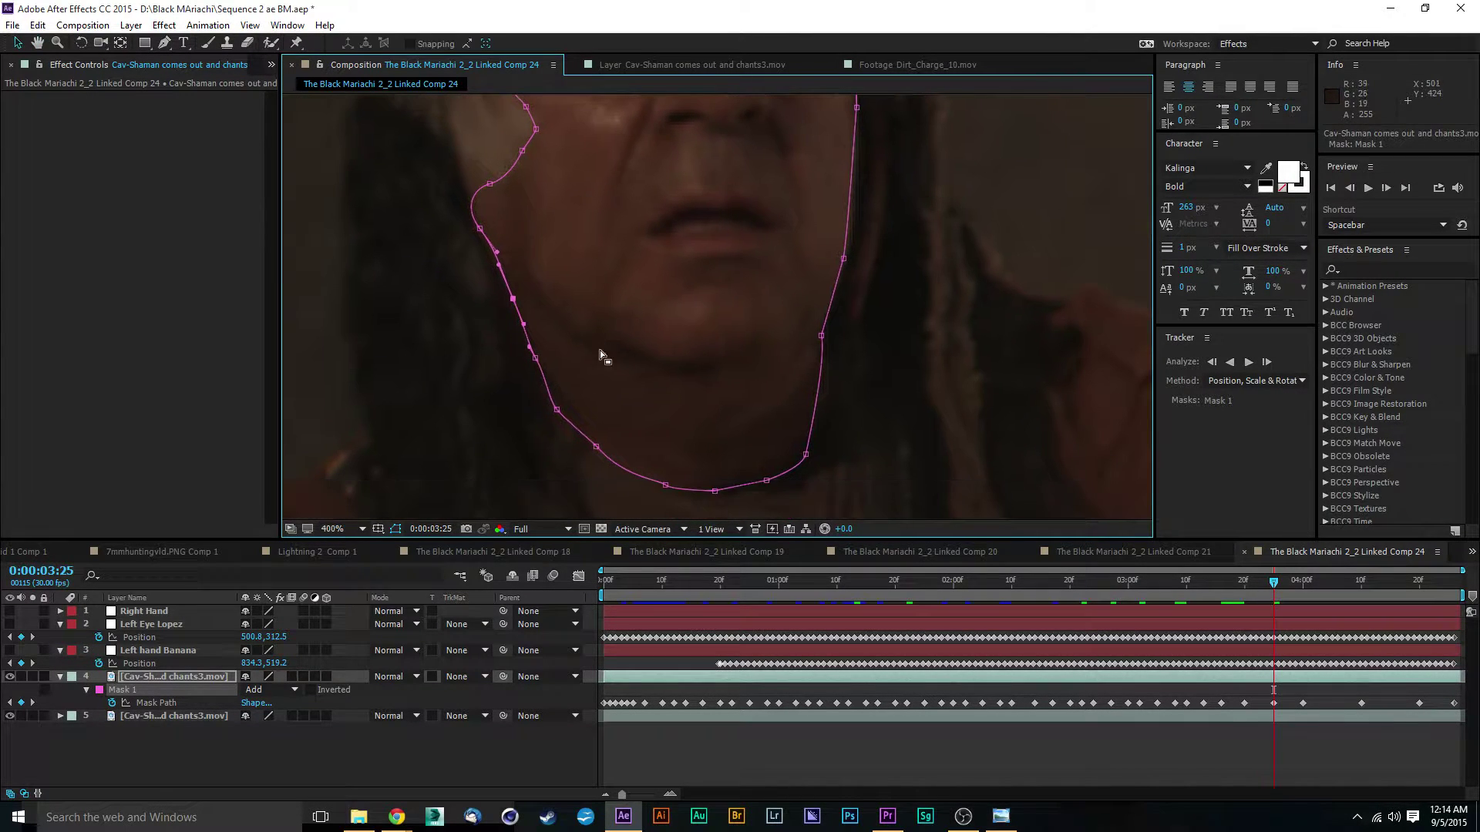
click(536, 358)
drag(556, 409, 589, 446)
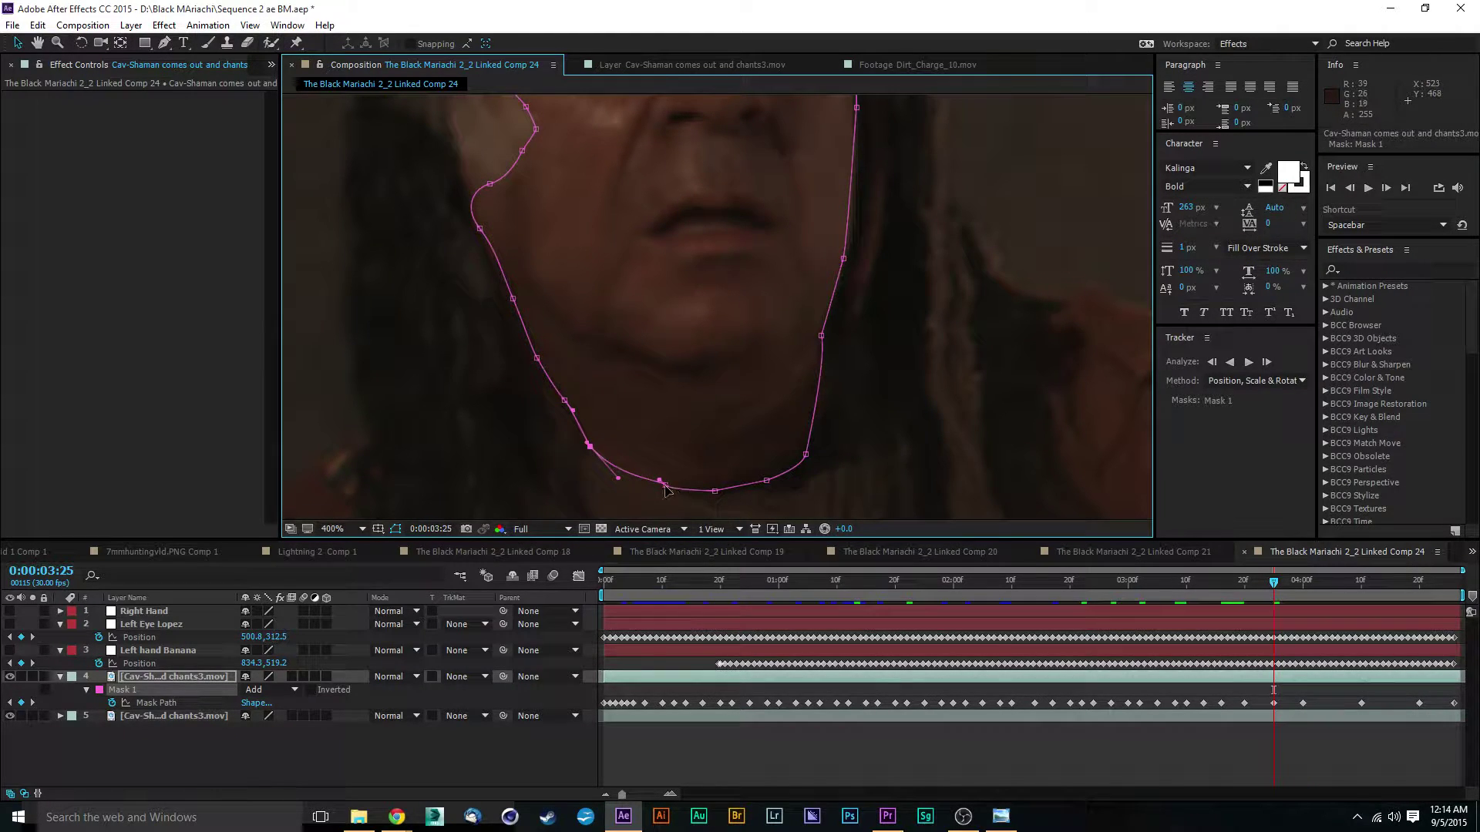
drag(665, 486, 756, 483)
double_click(756, 484)
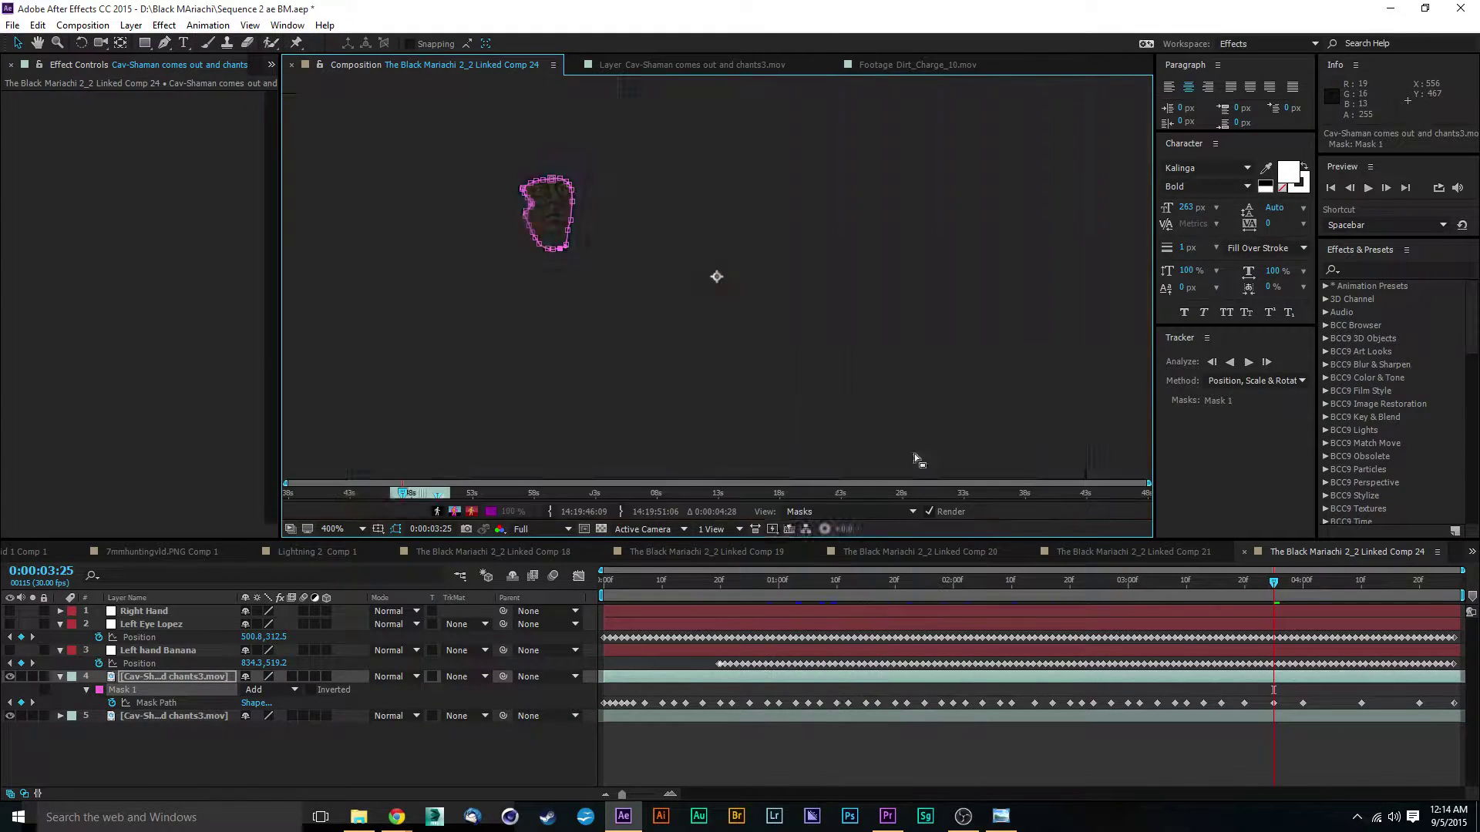
click(476, 68)
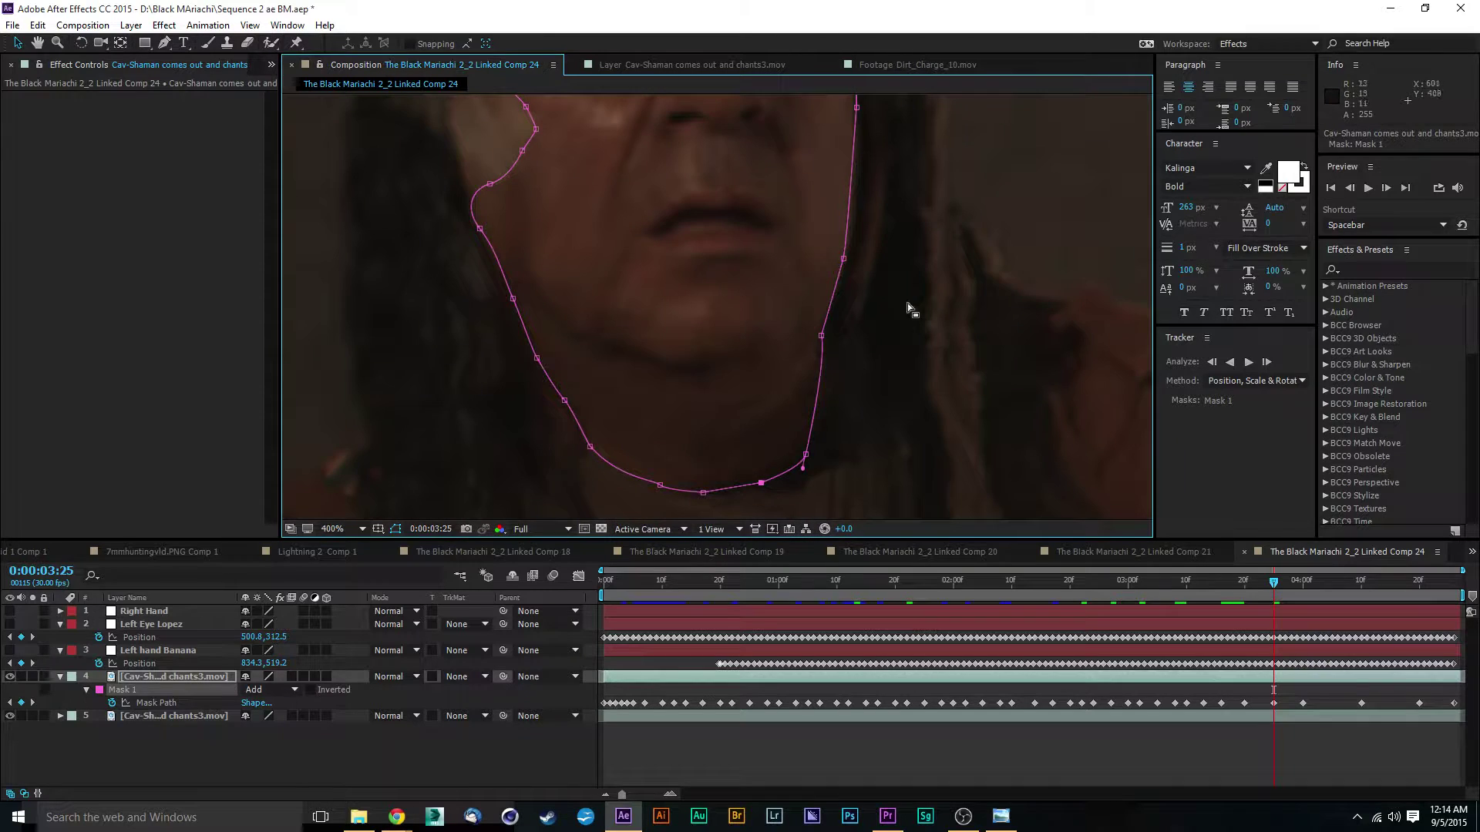
Step: Adjust the Mask 1 points down the right side of the face, from the temple to the jaw, at 0:00:03:25
scroll(907, 303, up, 6)
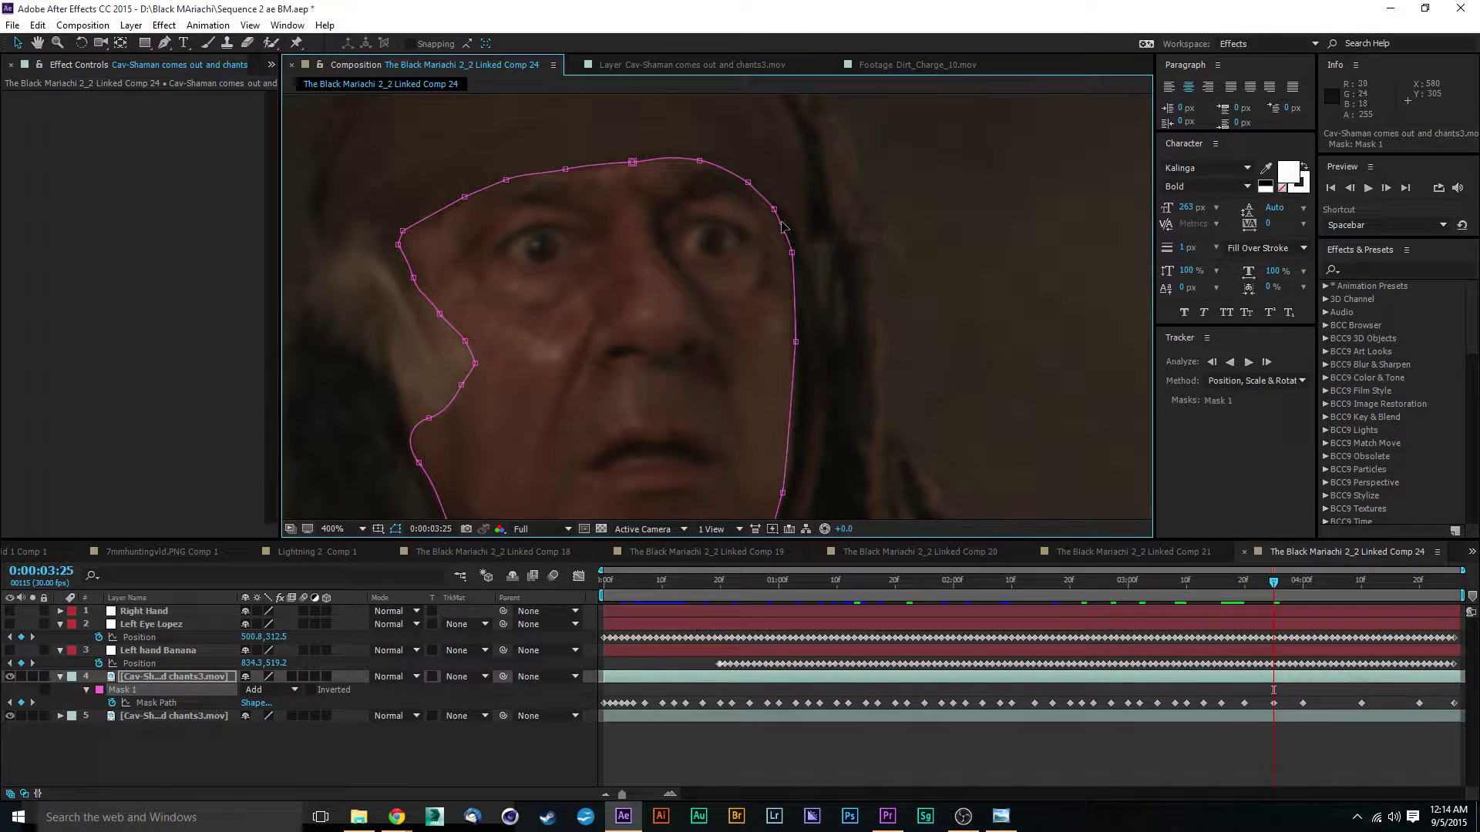
drag(773, 209, 794, 259)
drag(876, 363, 867, 297)
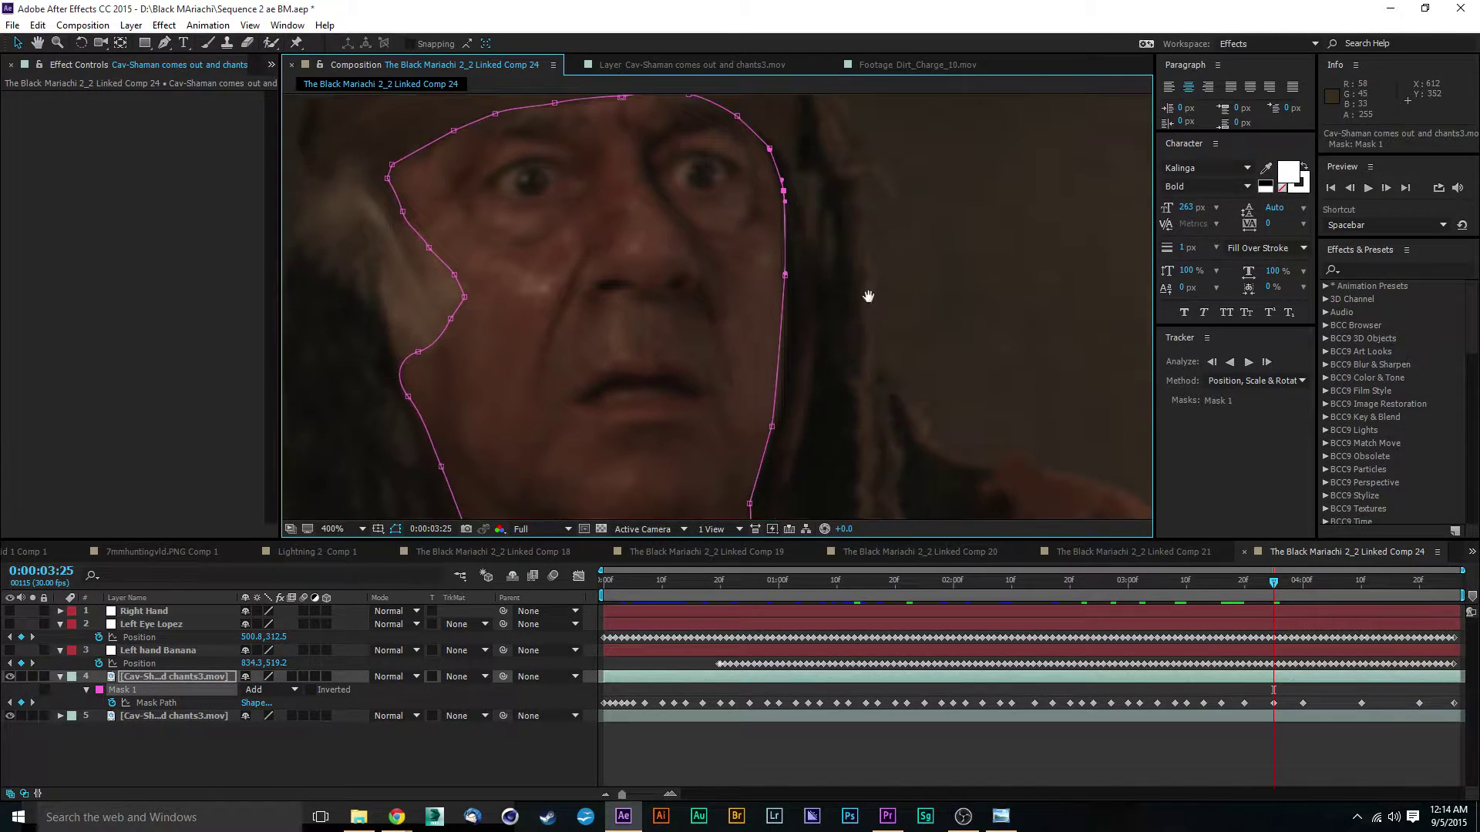
drag(773, 433, 826, 327)
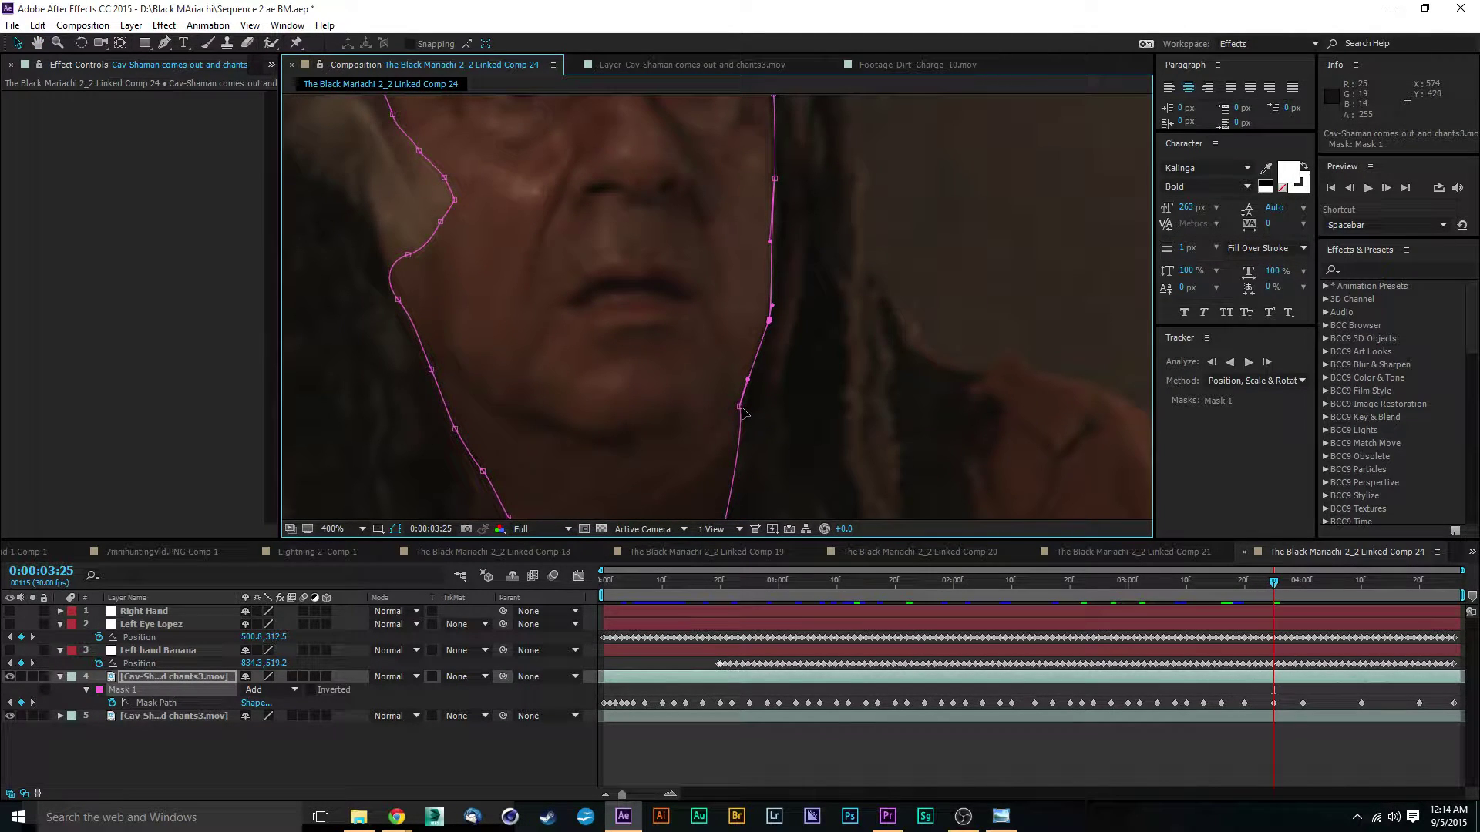
drag(741, 409, 746, 409)
drag(897, 397, 870, 292)
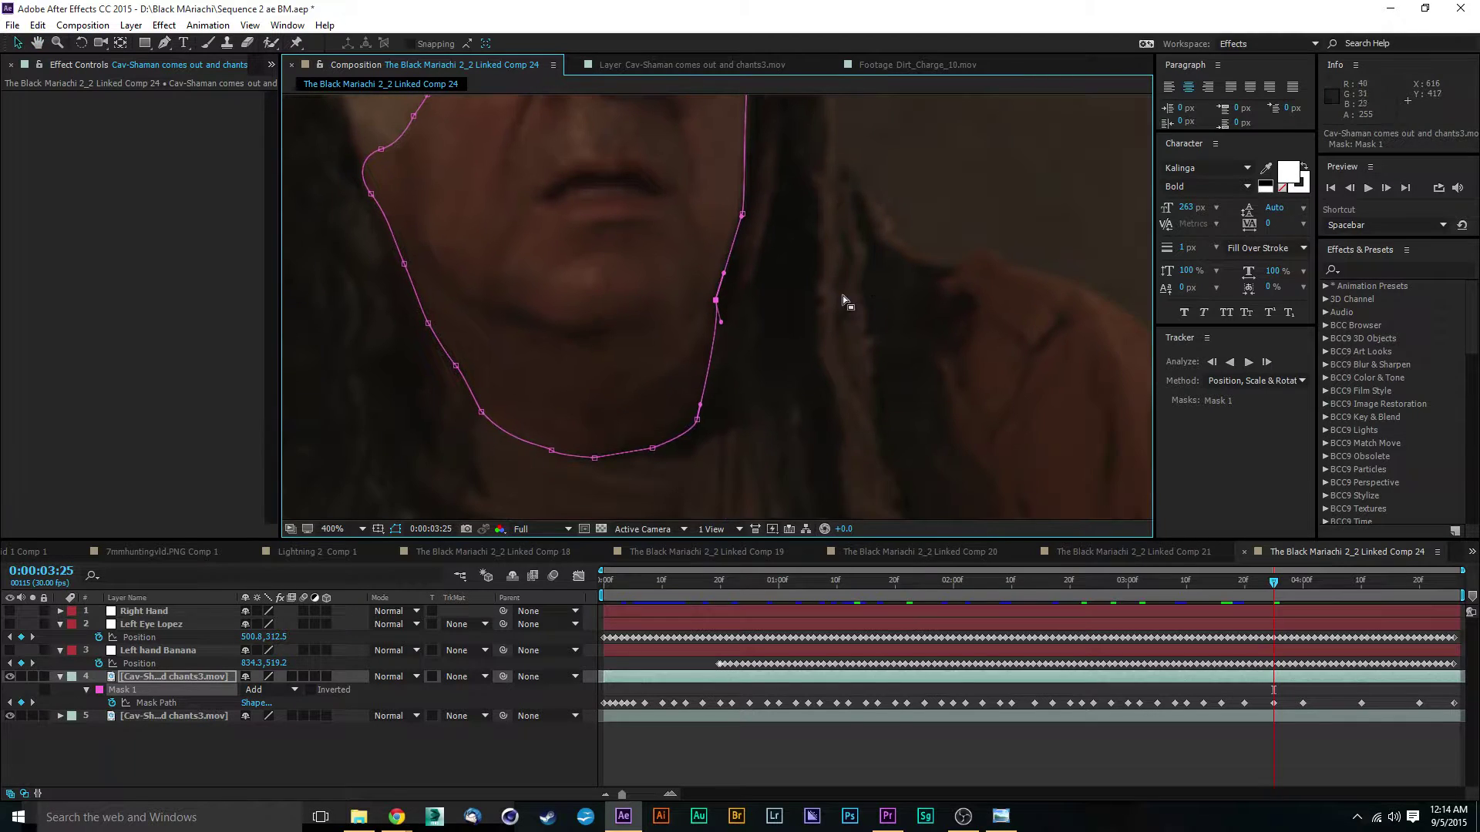
Step: Move to 0:00:03:28 and align the Mask 1 points along the forehead with the headband's lower edge
drag(494, 217, 744, 304)
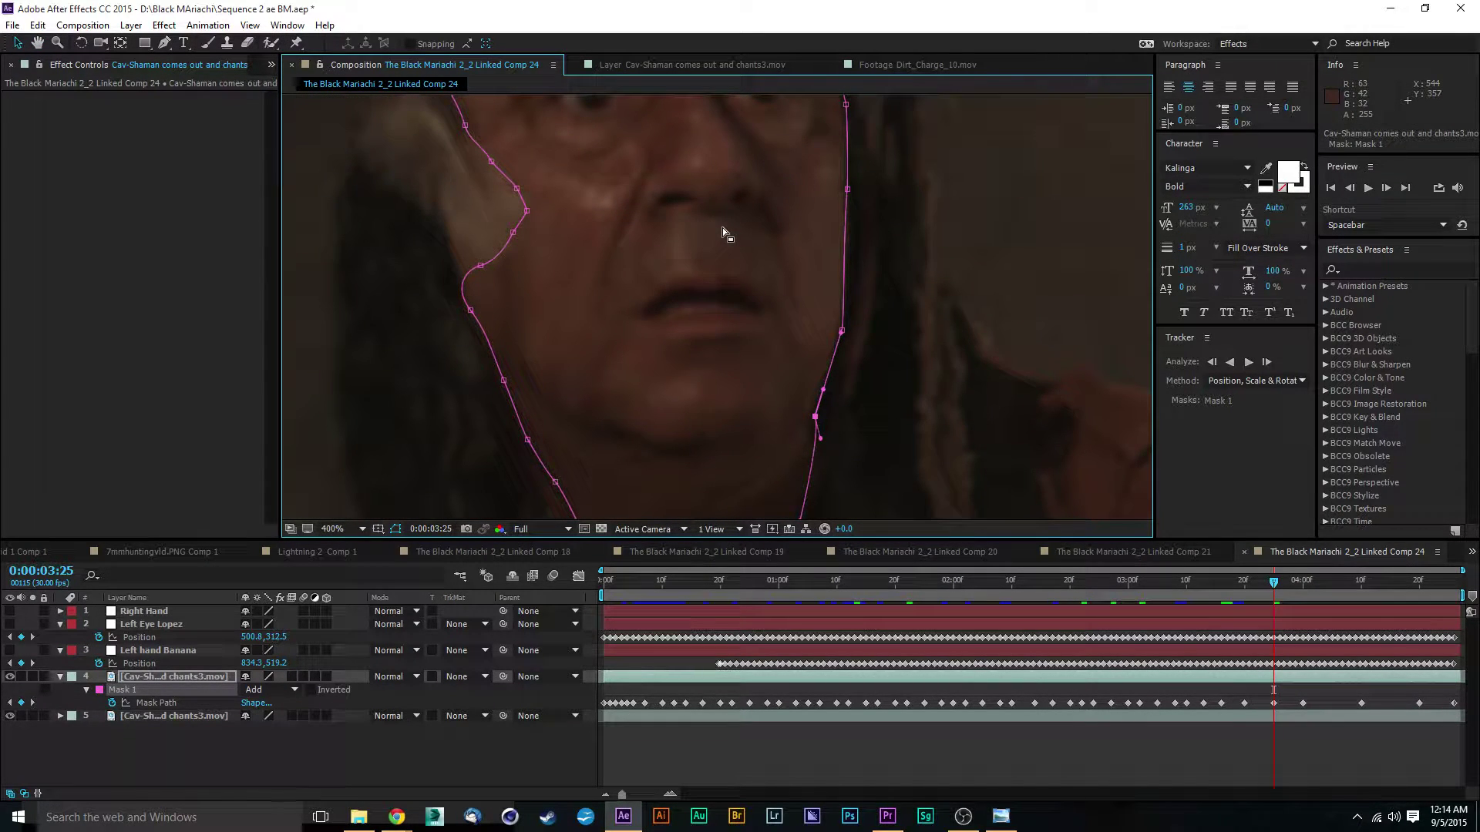
drag(723, 229, 713, 372)
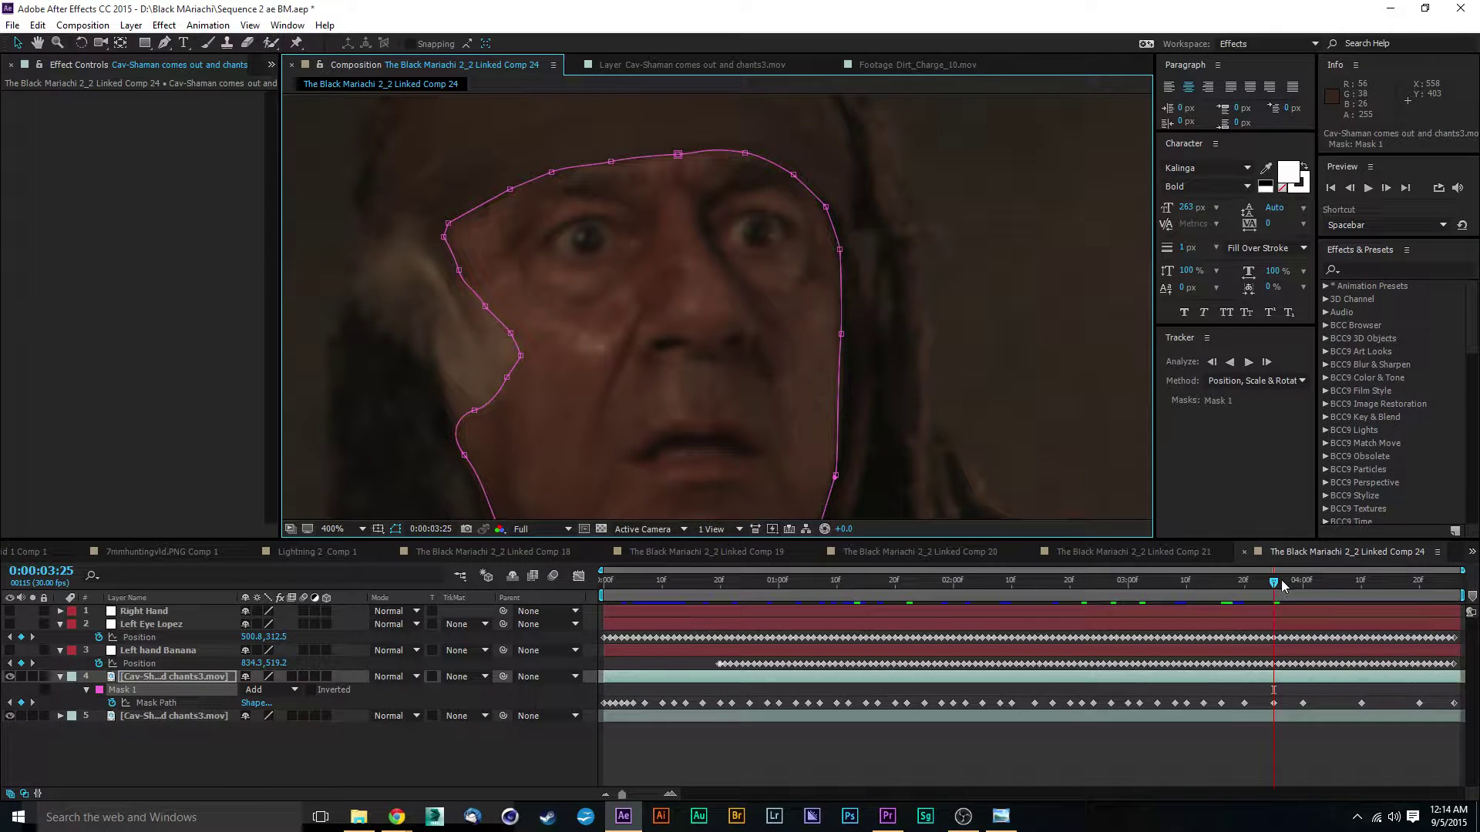
drag(1281, 586, 1290, 591)
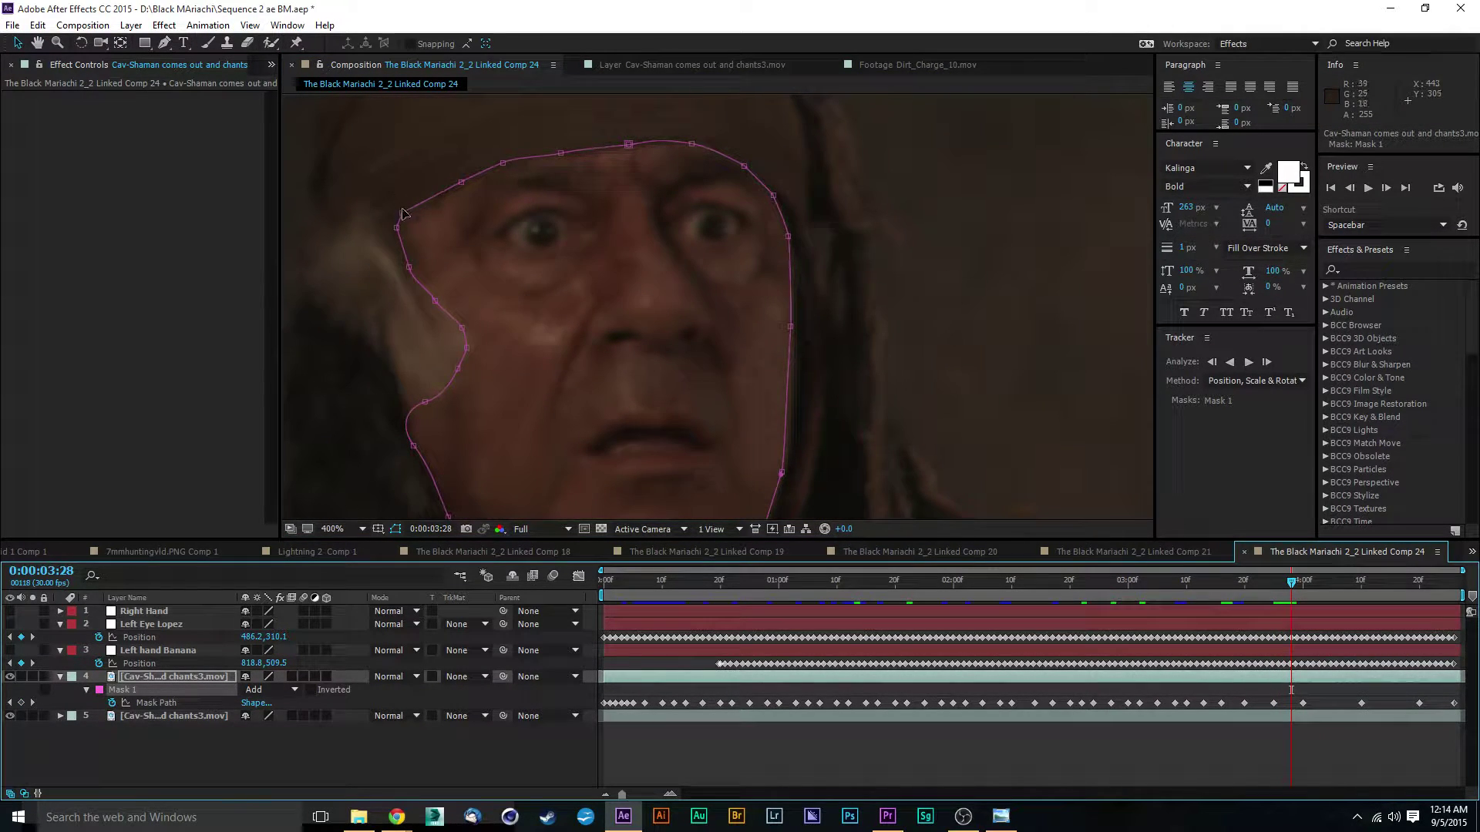
drag(403, 214, 687, 146)
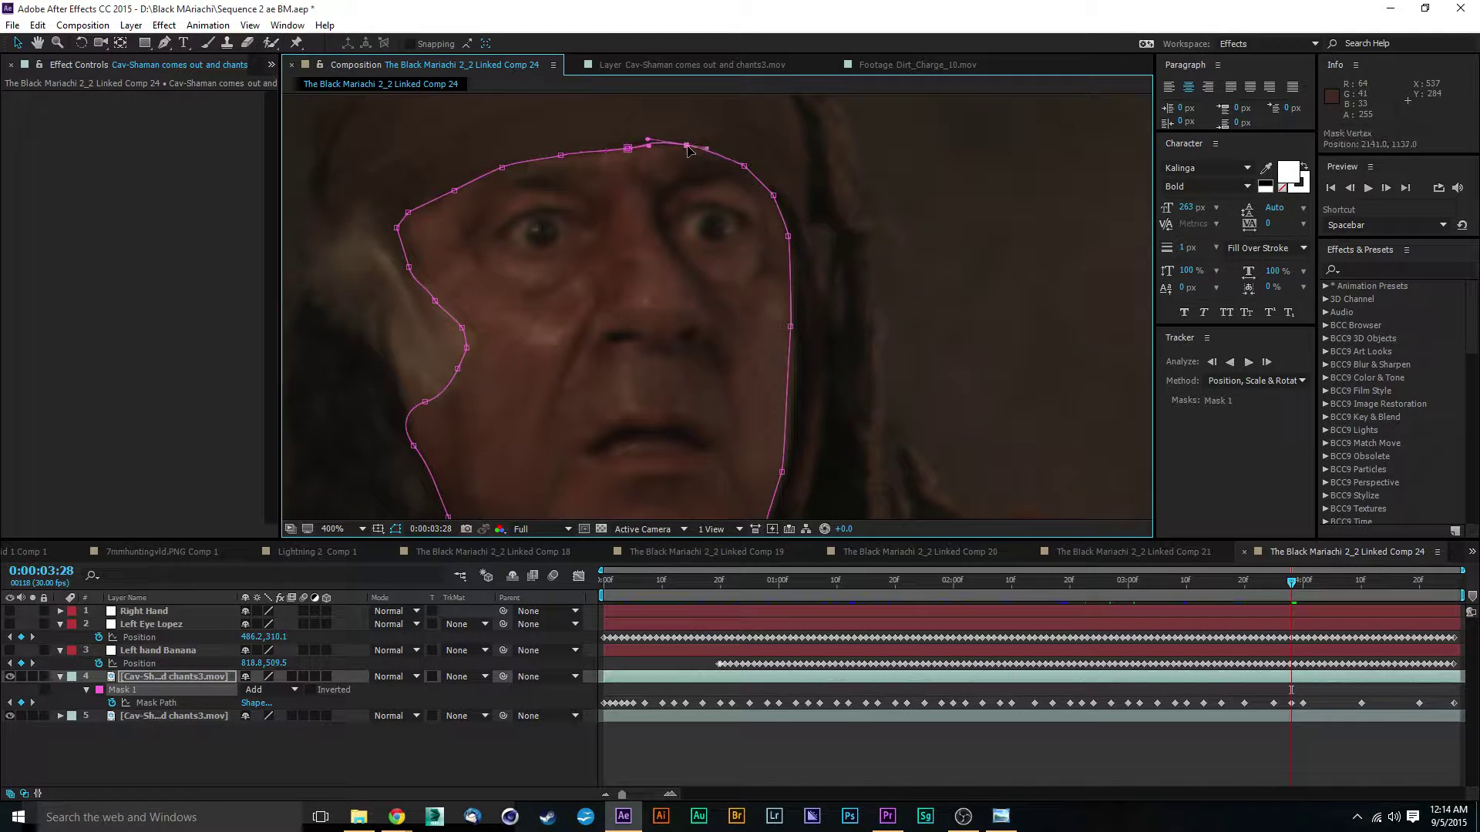
click(744, 166)
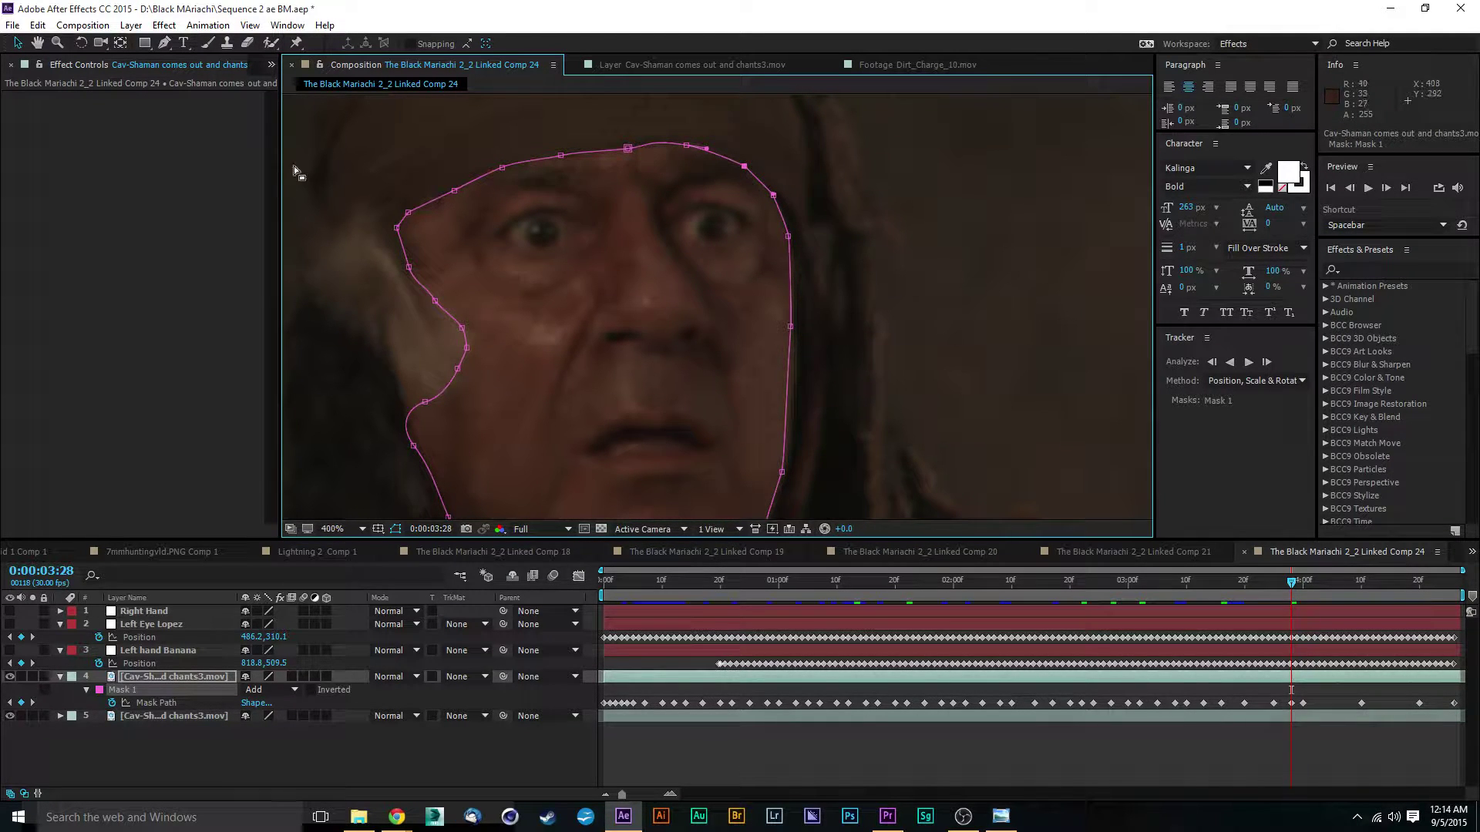
Step: Fit the Mask 1 points to the left temple, sideburn edge and left jaw at 0:00:03:28
drag(407, 214, 471, 350)
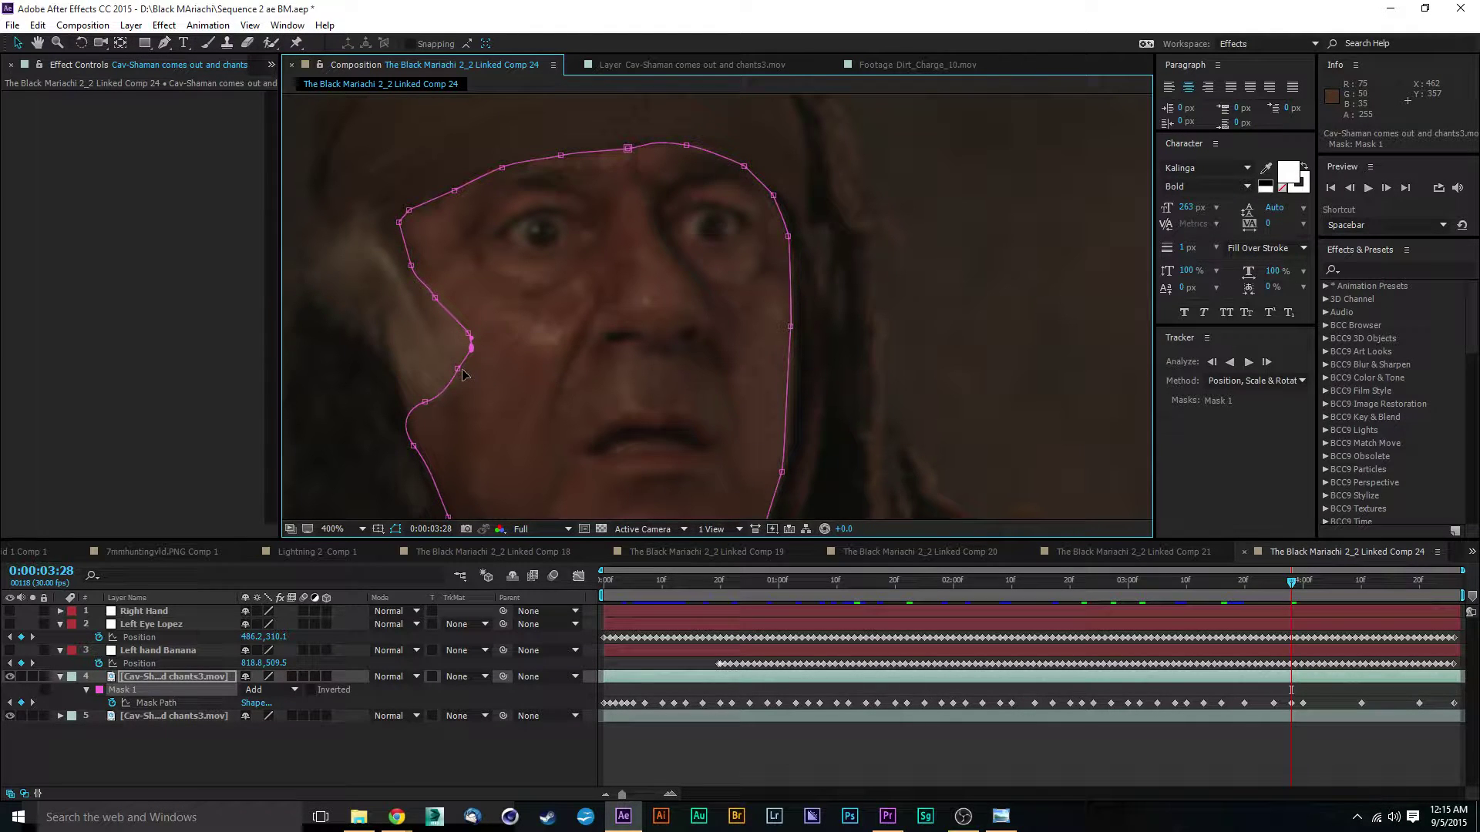
click(460, 370)
drag(583, 430, 560, 293)
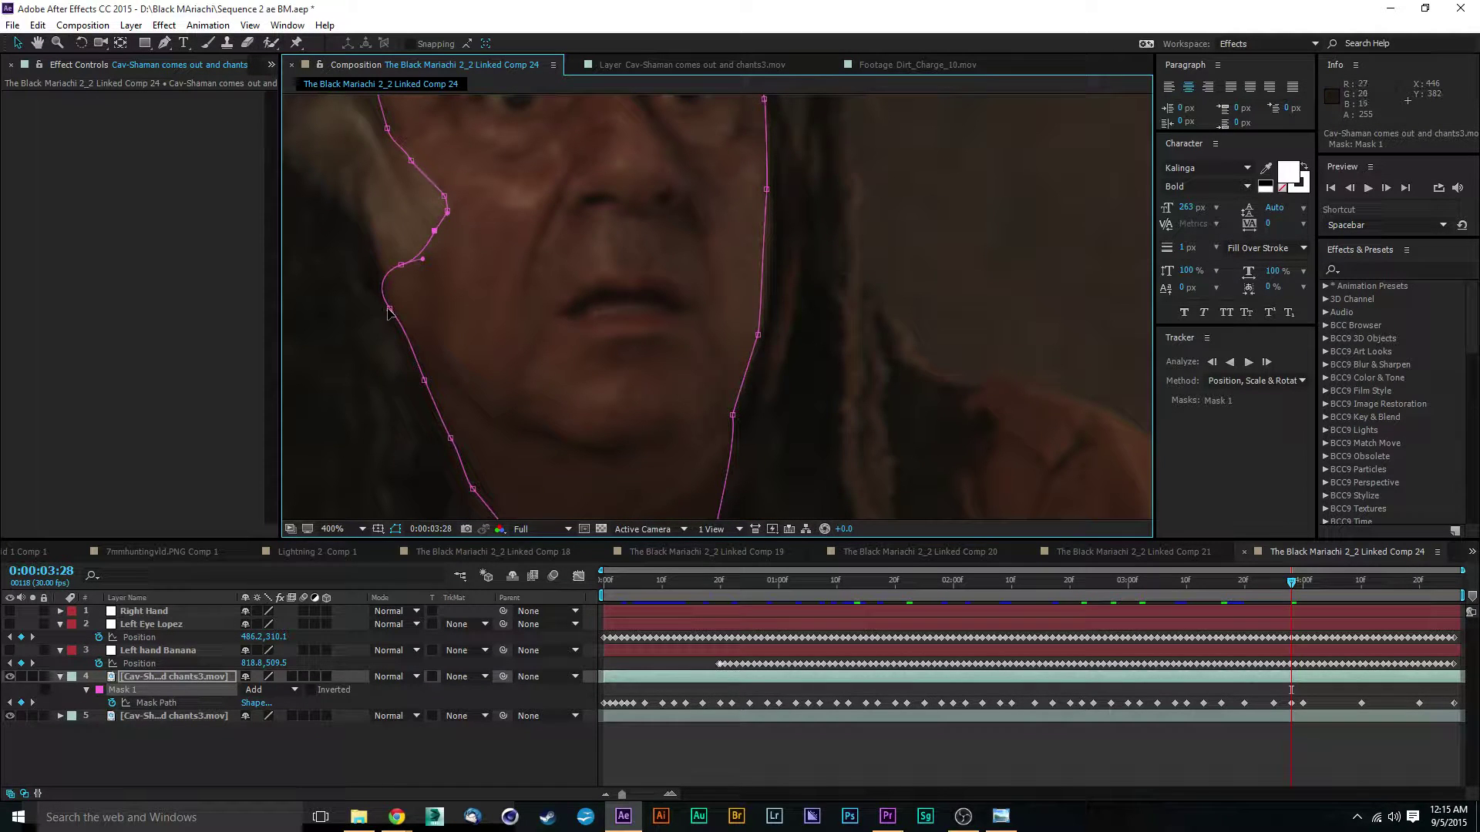
drag(389, 309, 395, 304)
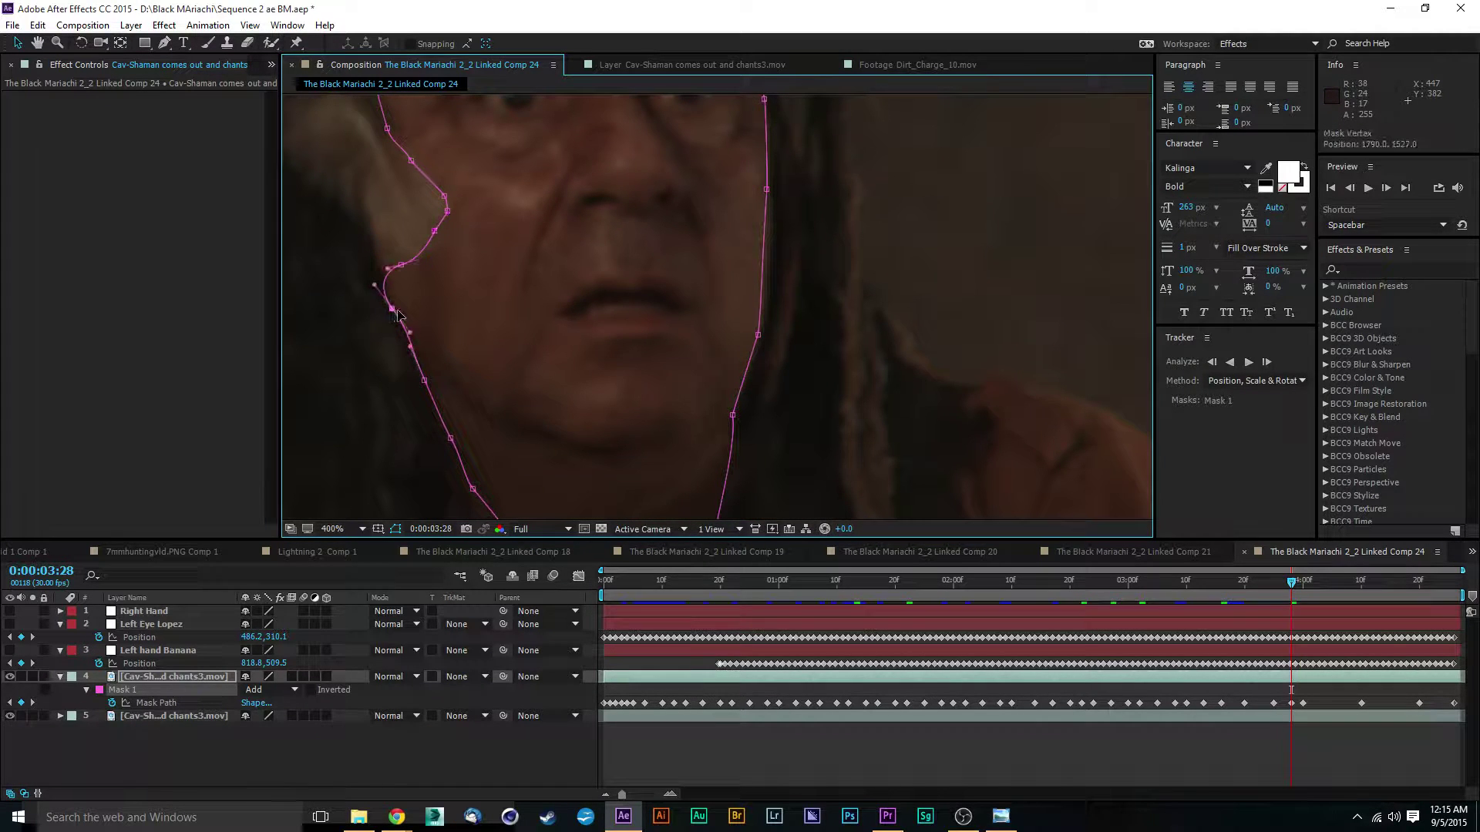
click(423, 380)
click(451, 438)
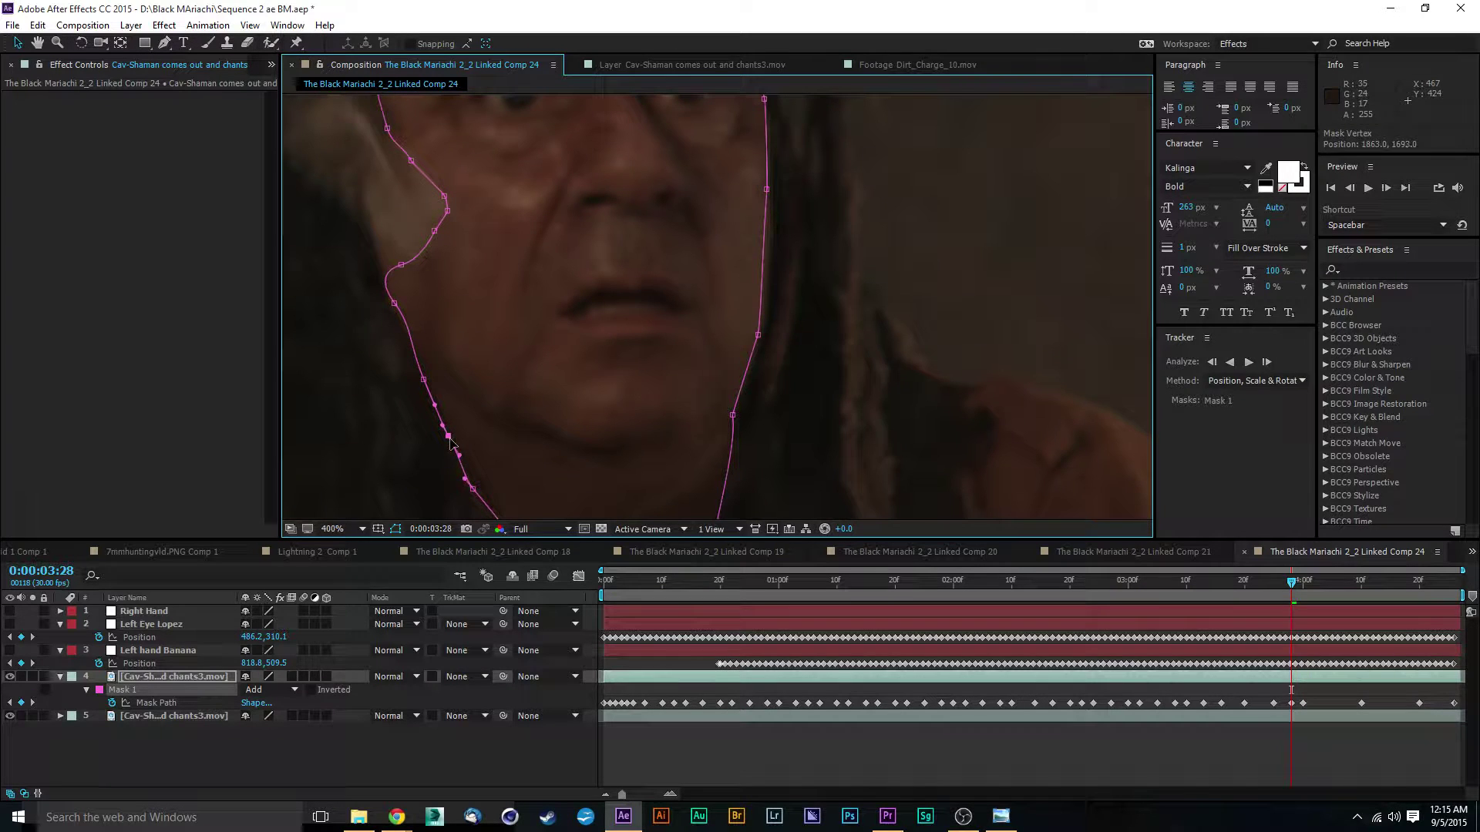
Step: Reposition the Mask 1 points around the bottom of the neck and up to the right cheek at 0:00:03:28
drag(506, 476, 479, 418)
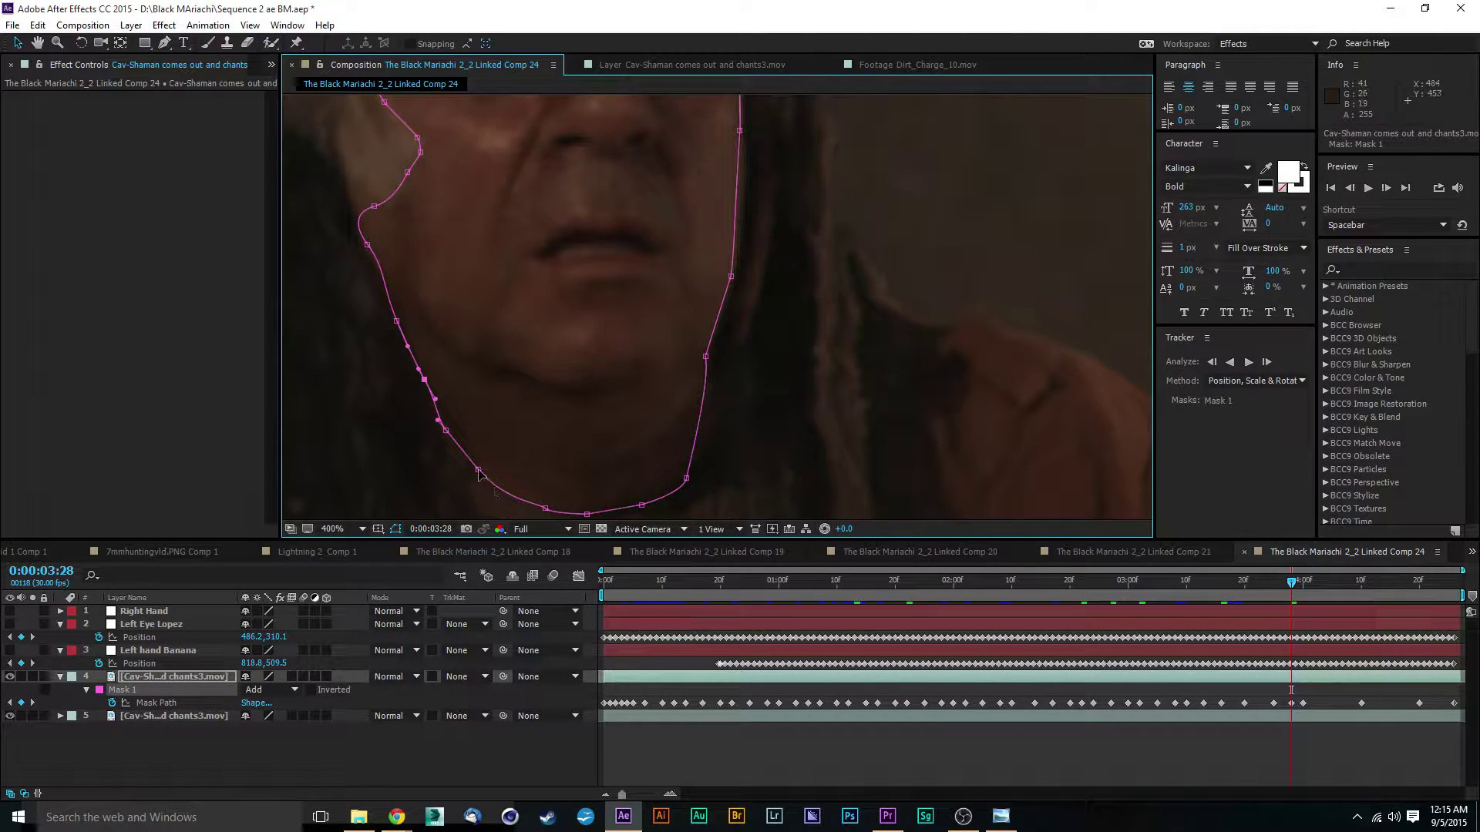
drag(479, 470, 479, 467)
drag(567, 405, 529, 360)
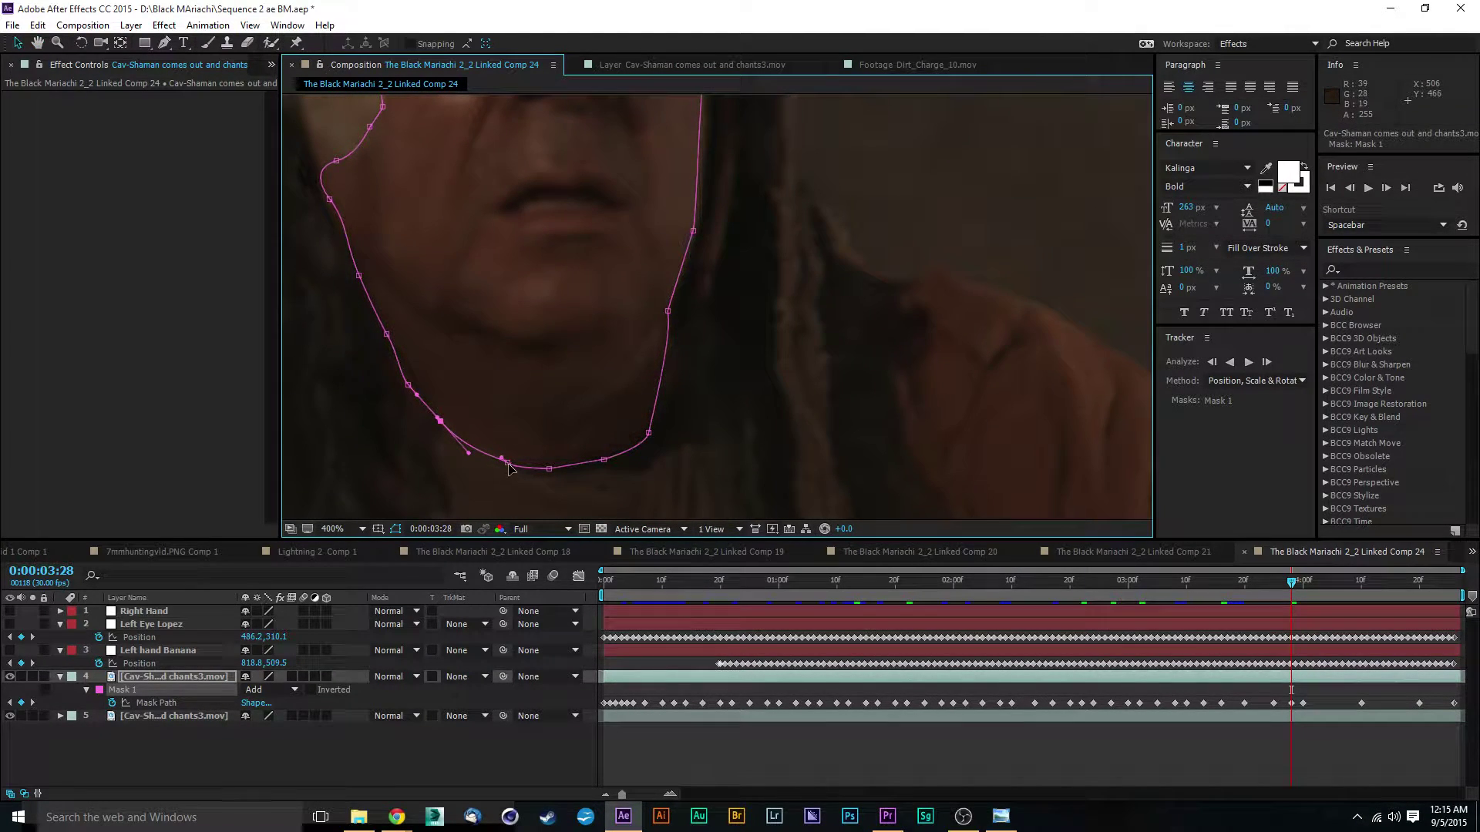
drag(549, 470, 547, 472)
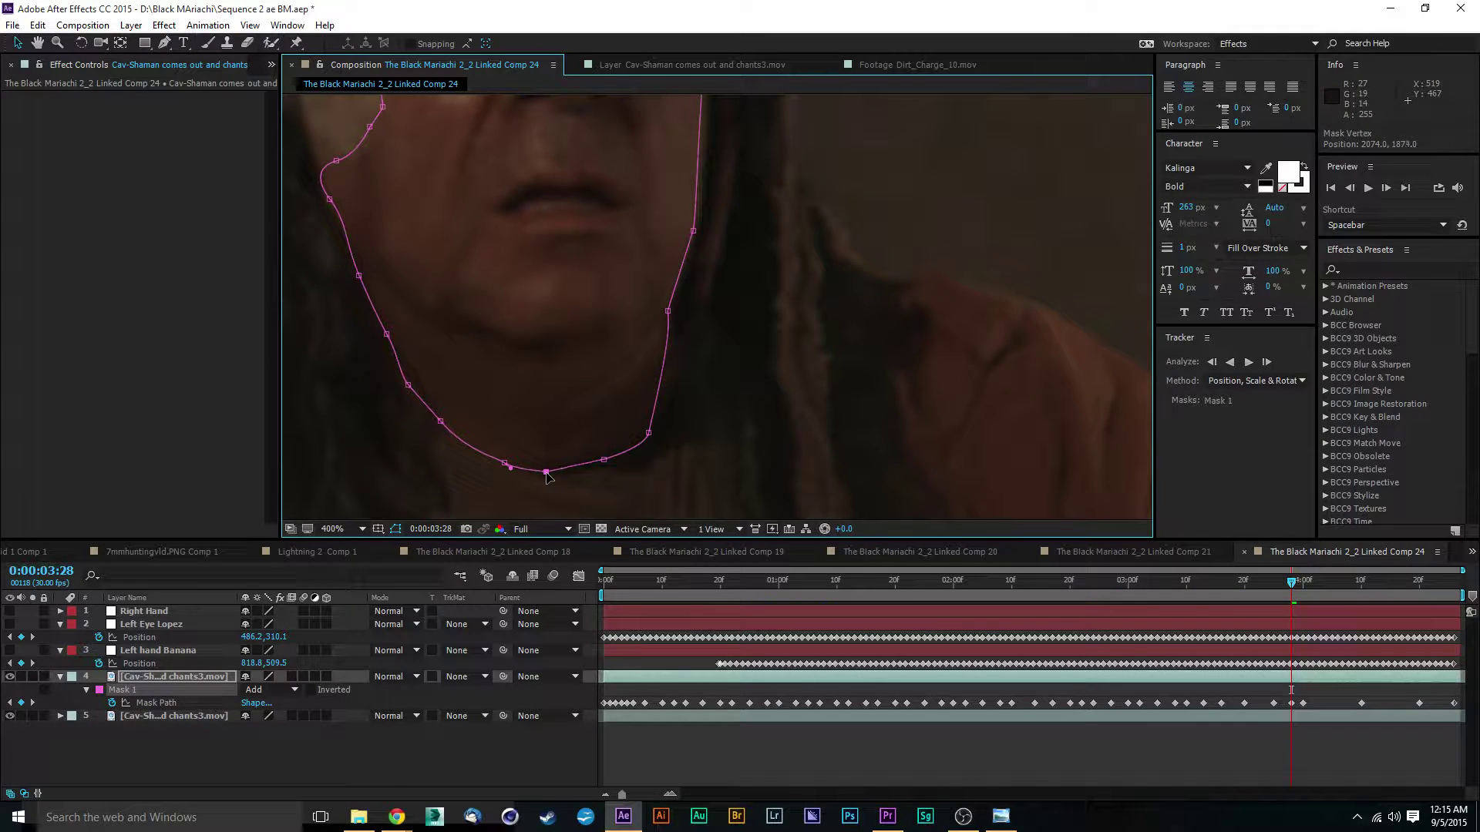
drag(649, 434, 643, 434)
drag(777, 326, 777, 357)
drag(668, 342, 695, 339)
Step: Move to 0:00:04:05 and shift the whole Mask 1 path about 21.5 px left and 1.5 px up onto the face
scroll(705, 236, up, 3)
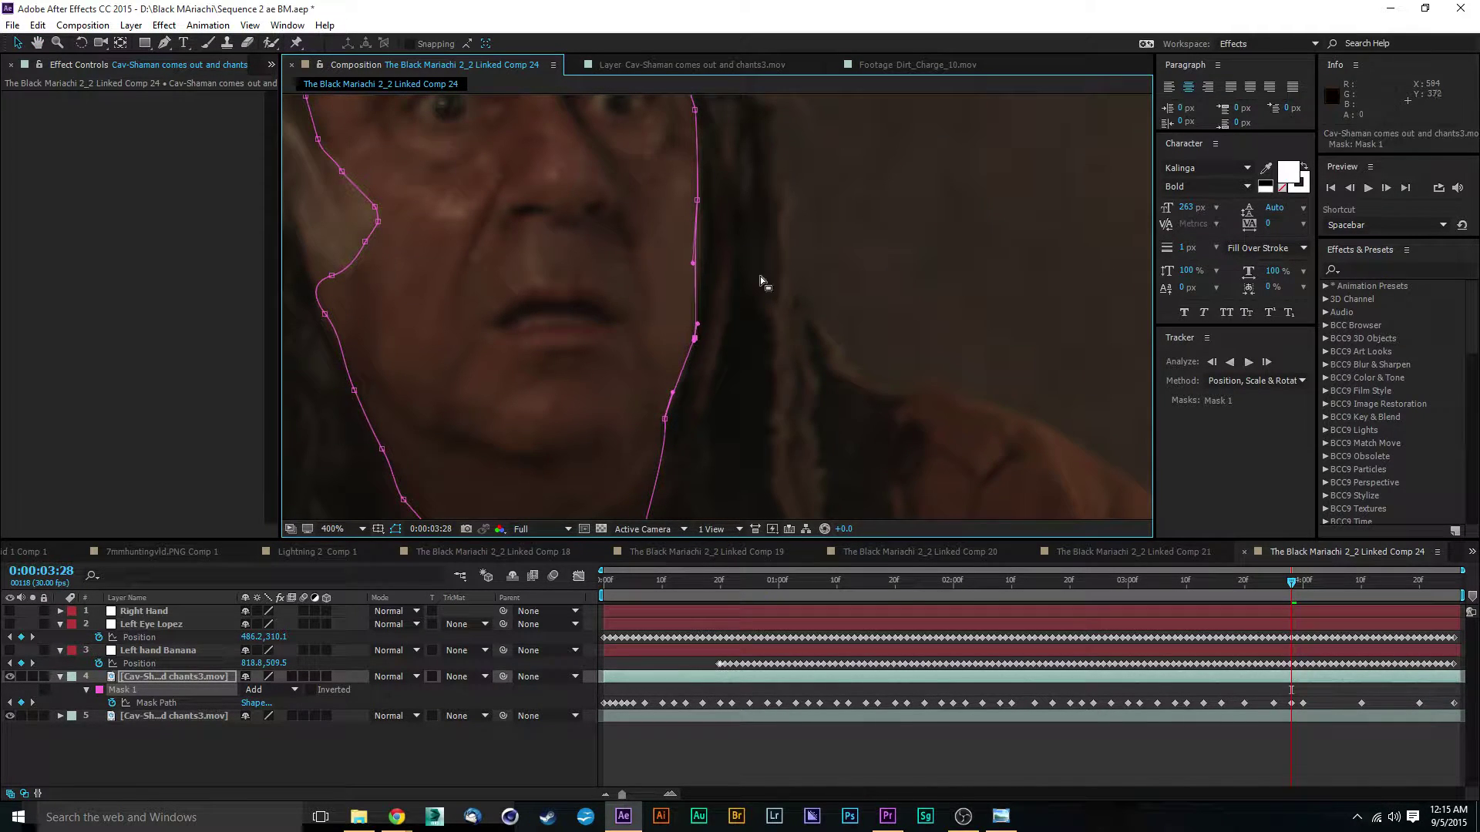
drag(780, 259, 784, 342)
drag(768, 204, 791, 290)
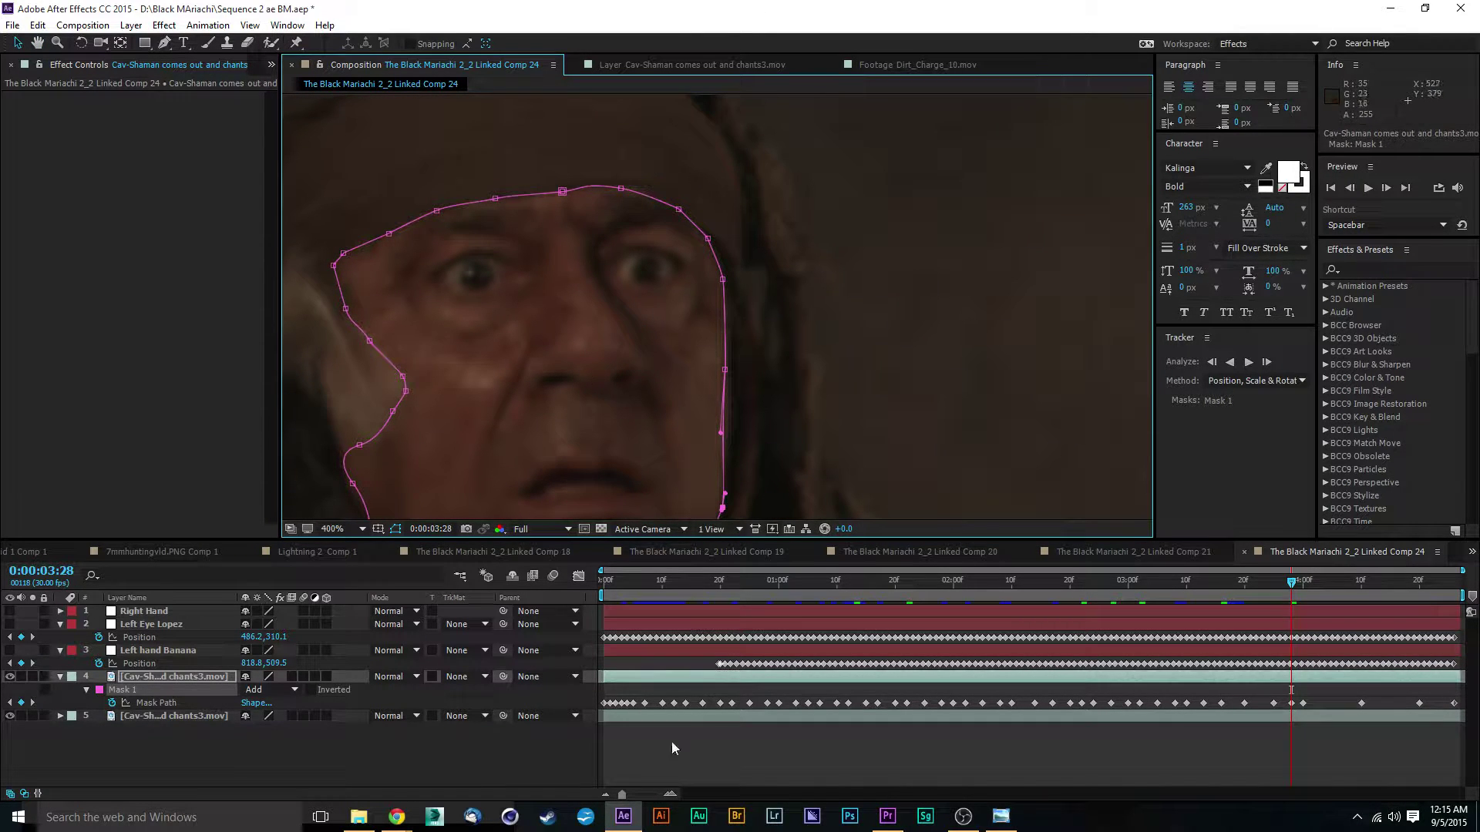
click(1331, 582)
drag(501, 372, 904, 336)
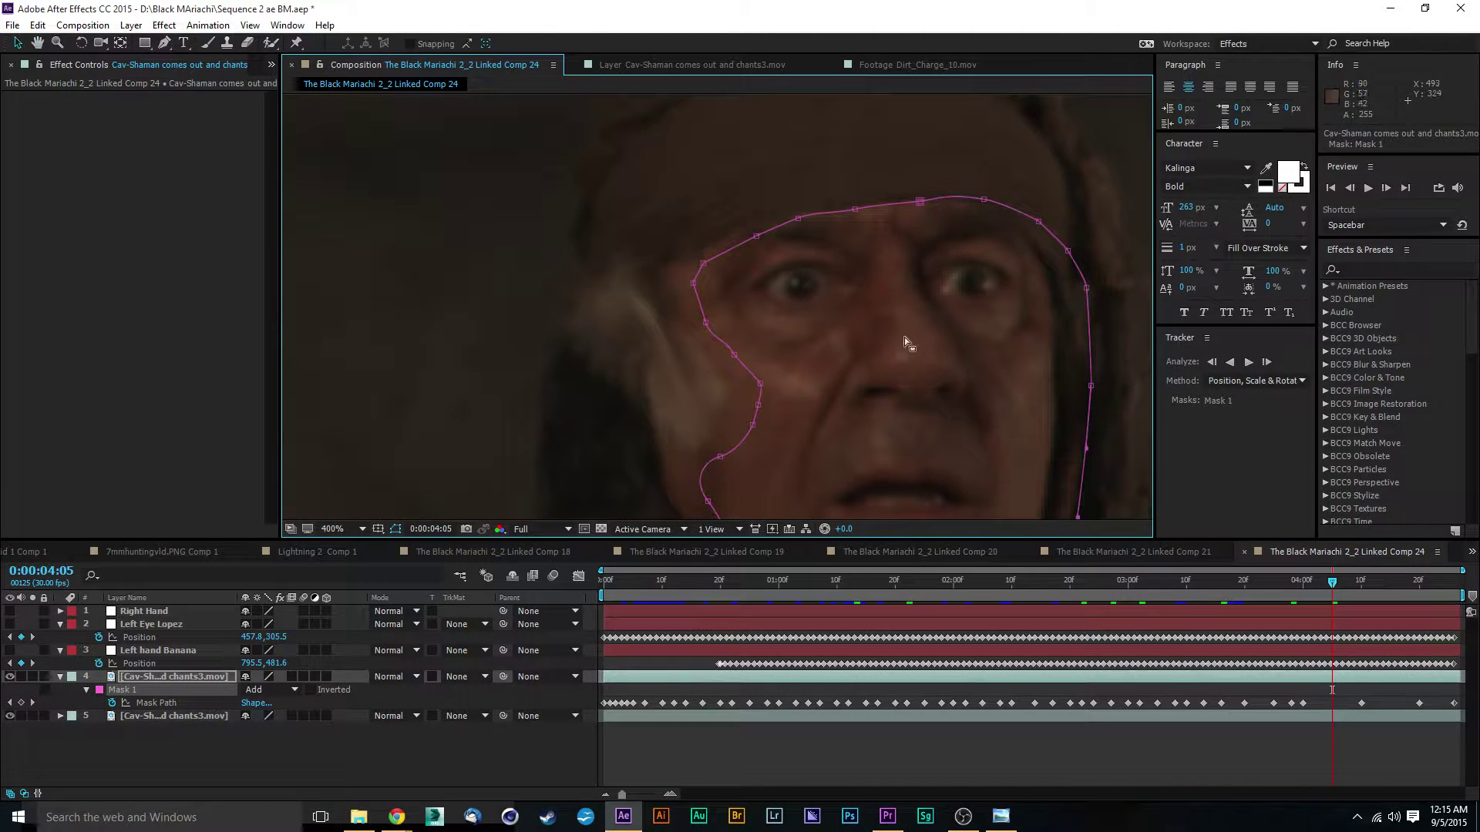
double_click(800, 224)
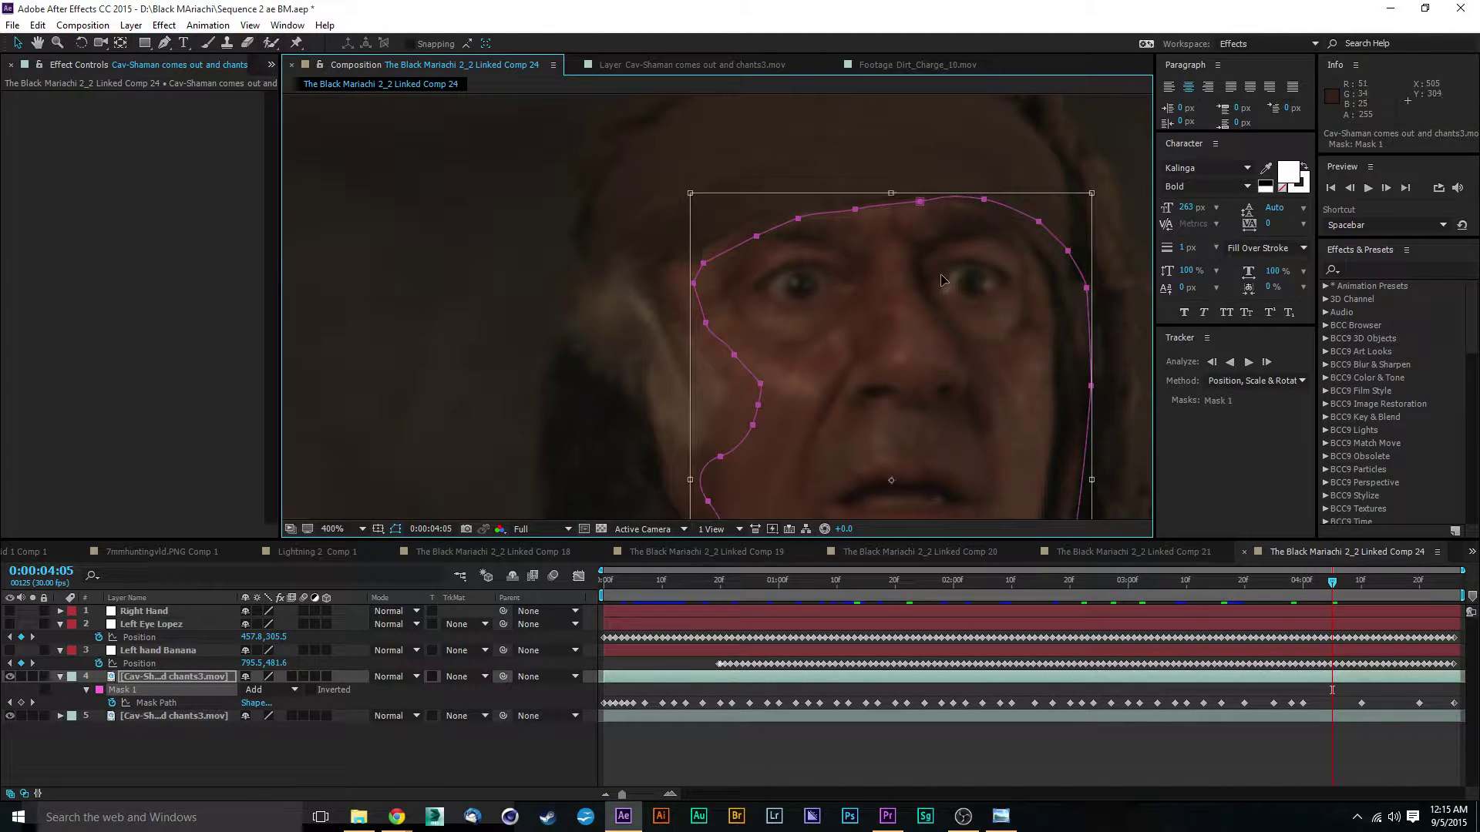
drag(942, 281, 909, 279)
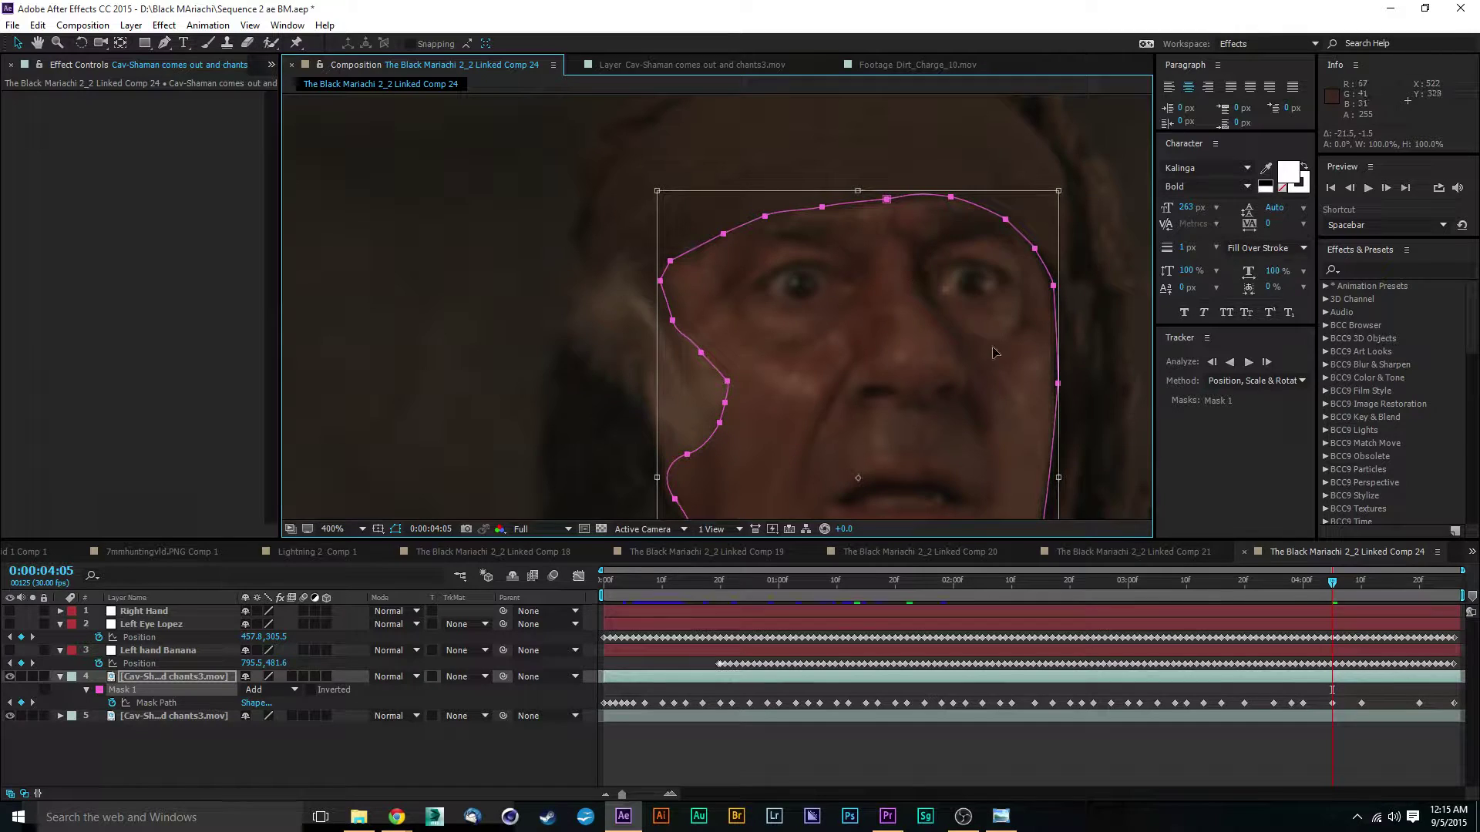
Step: Lower the Mask 1 forehead point to the headband's edge and fit the points at the right temple at 0:00:04:05
drag(991, 347, 925, 323)
double_click(847, 131)
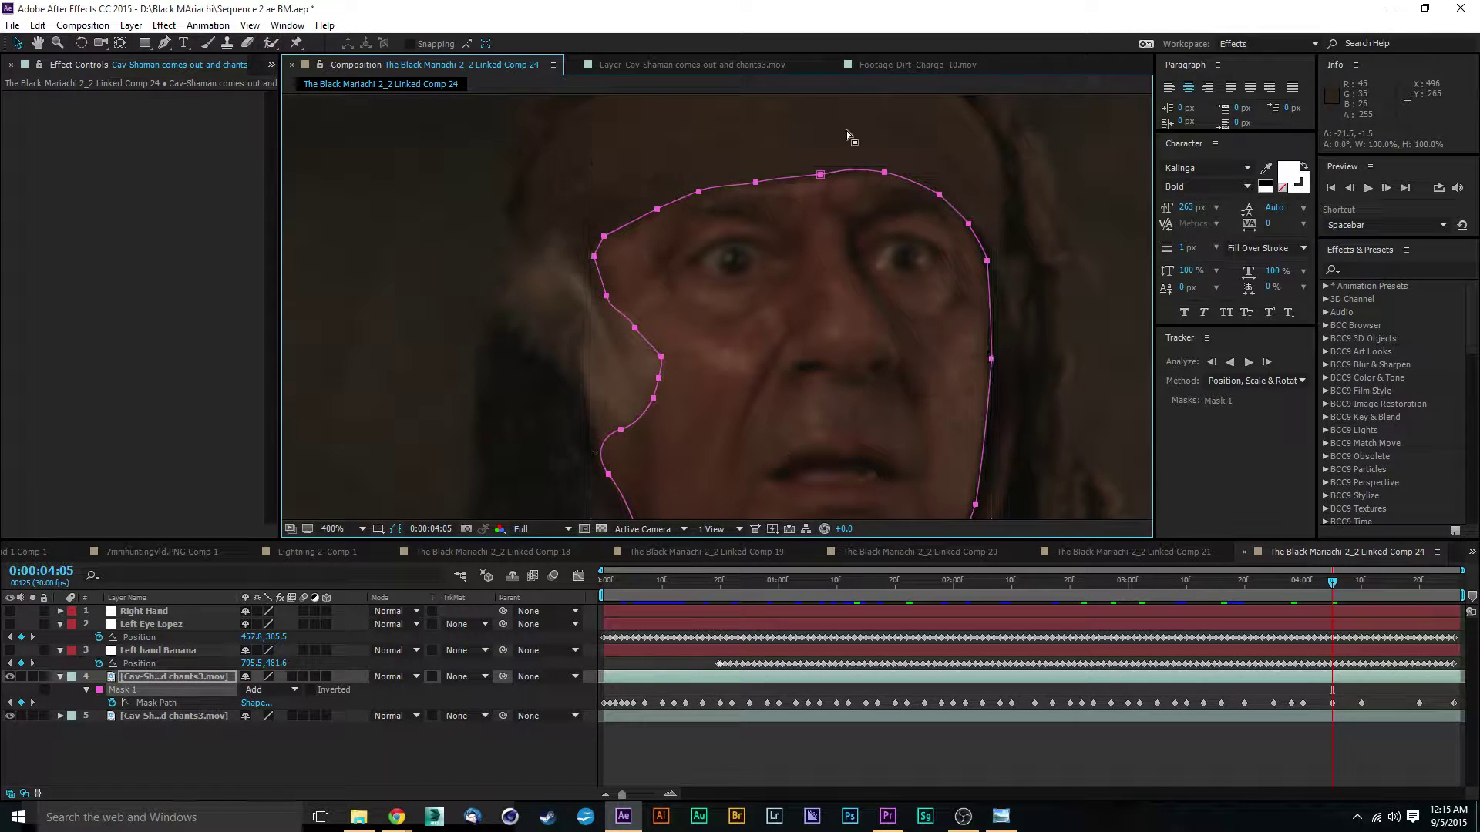
click(847, 136)
drag(820, 174, 820, 179)
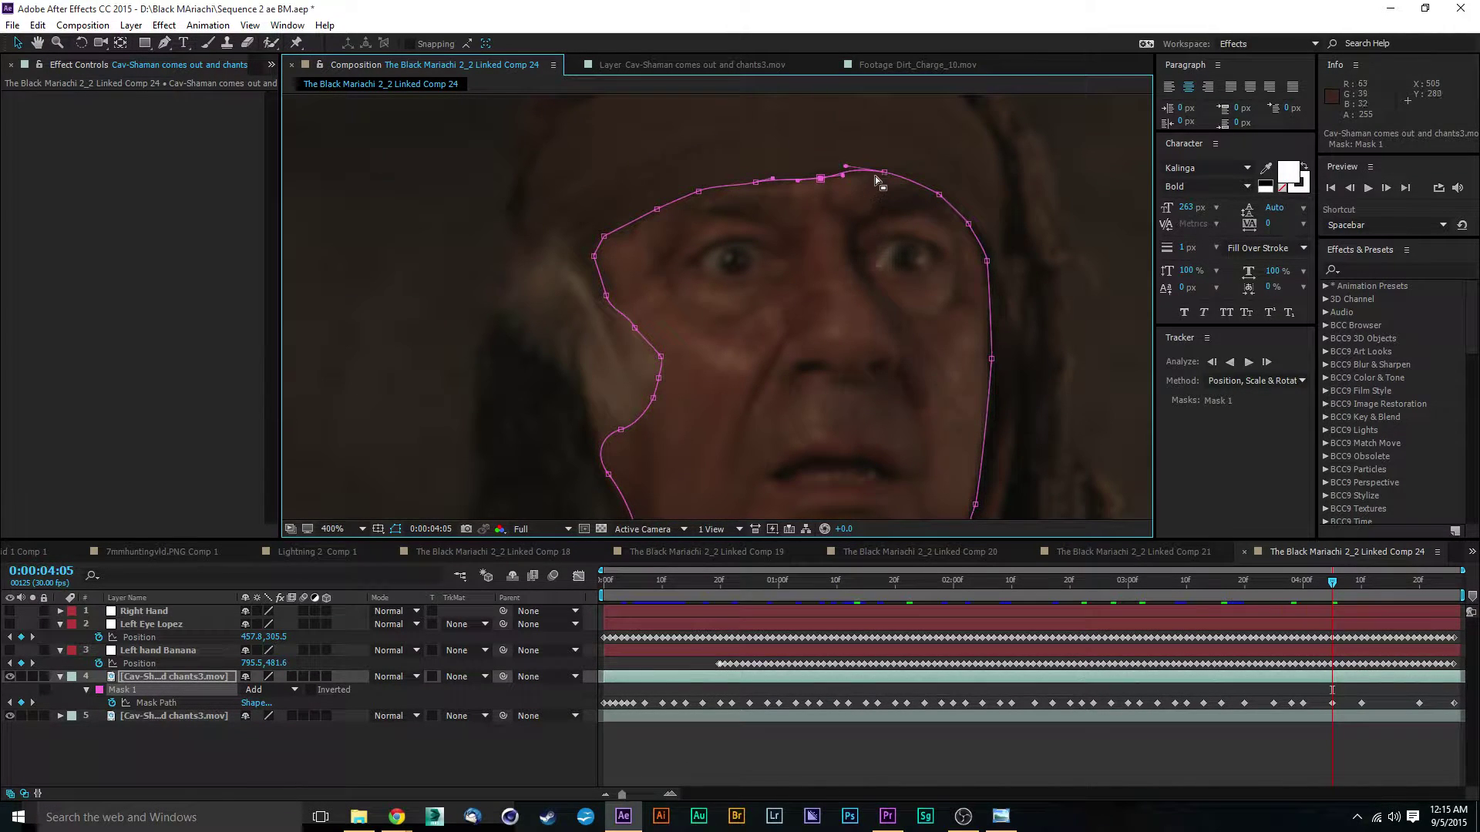
drag(1094, 282, 986, 192)
drag(1073, 240, 1025, 215)
click(1025, 217)
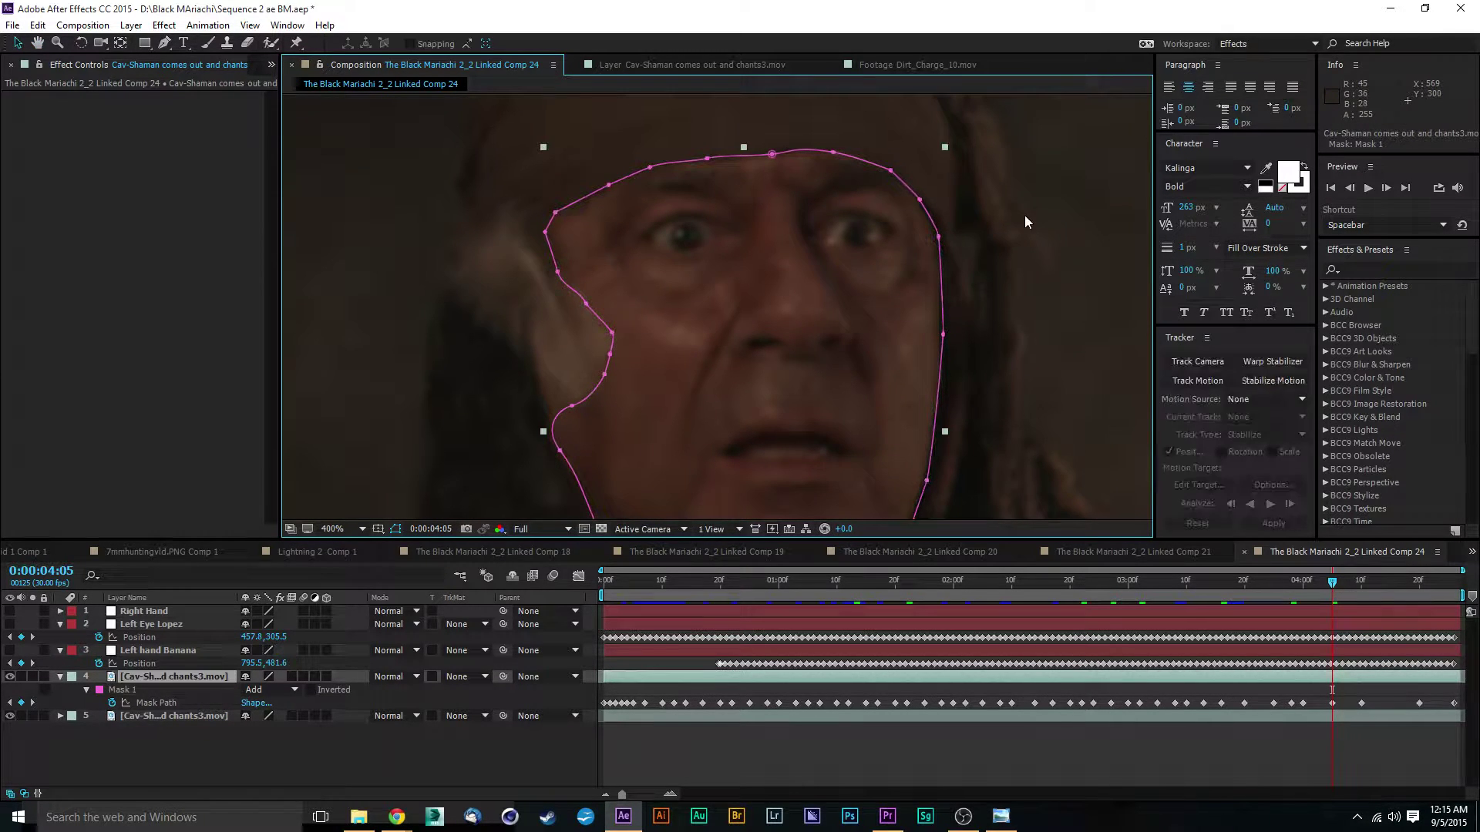
click(920, 201)
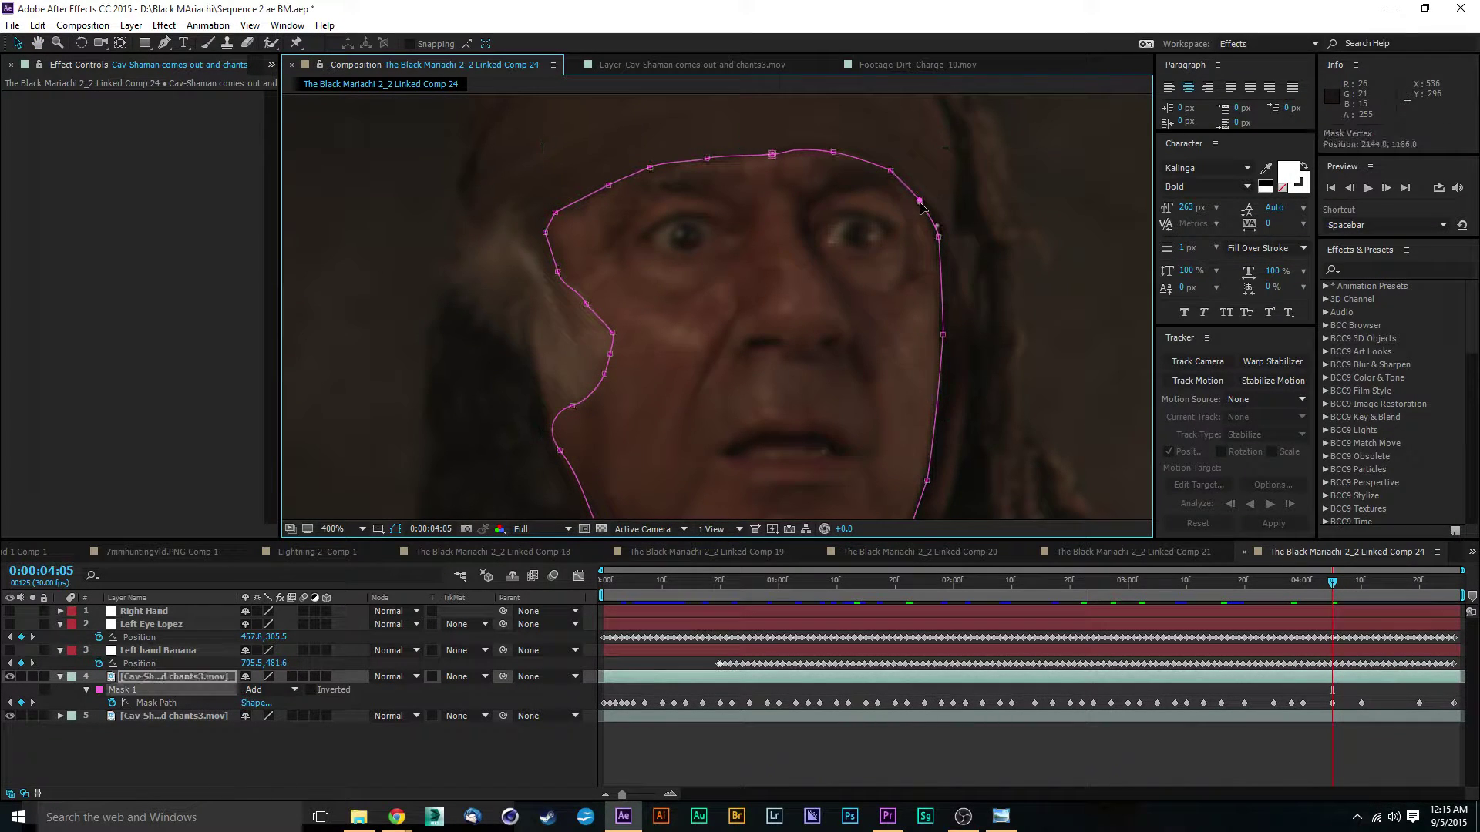
click(938, 238)
Step: Adjust the Mask 1 points on the left sideburn edge and along the left jaw at 0:00:04:05
drag(987, 347, 980, 296)
scroll(958, 286, up, 1)
scroll(958, 299, down, 1)
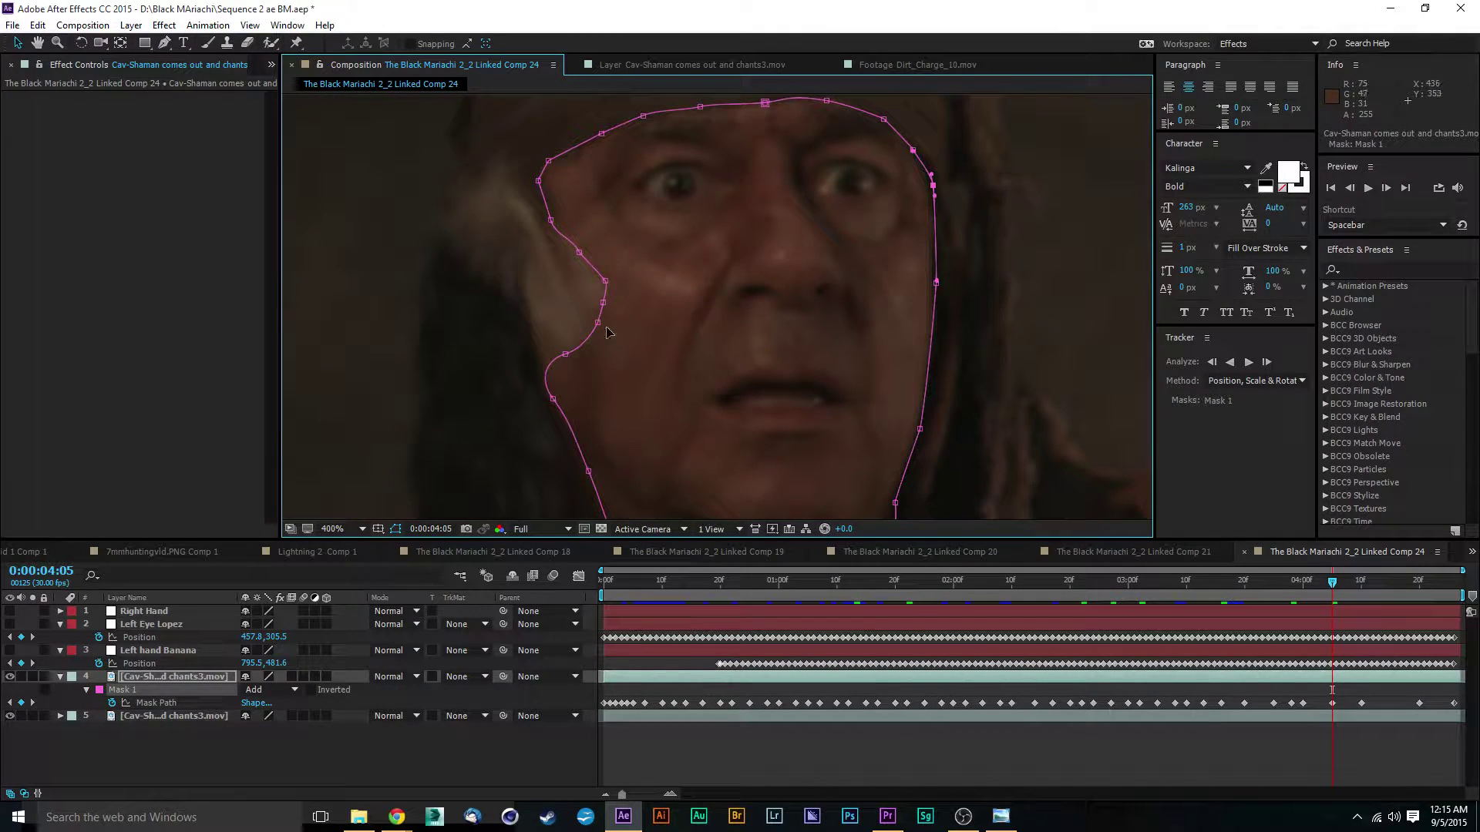
drag(597, 322, 593, 317)
drag(628, 409, 619, 349)
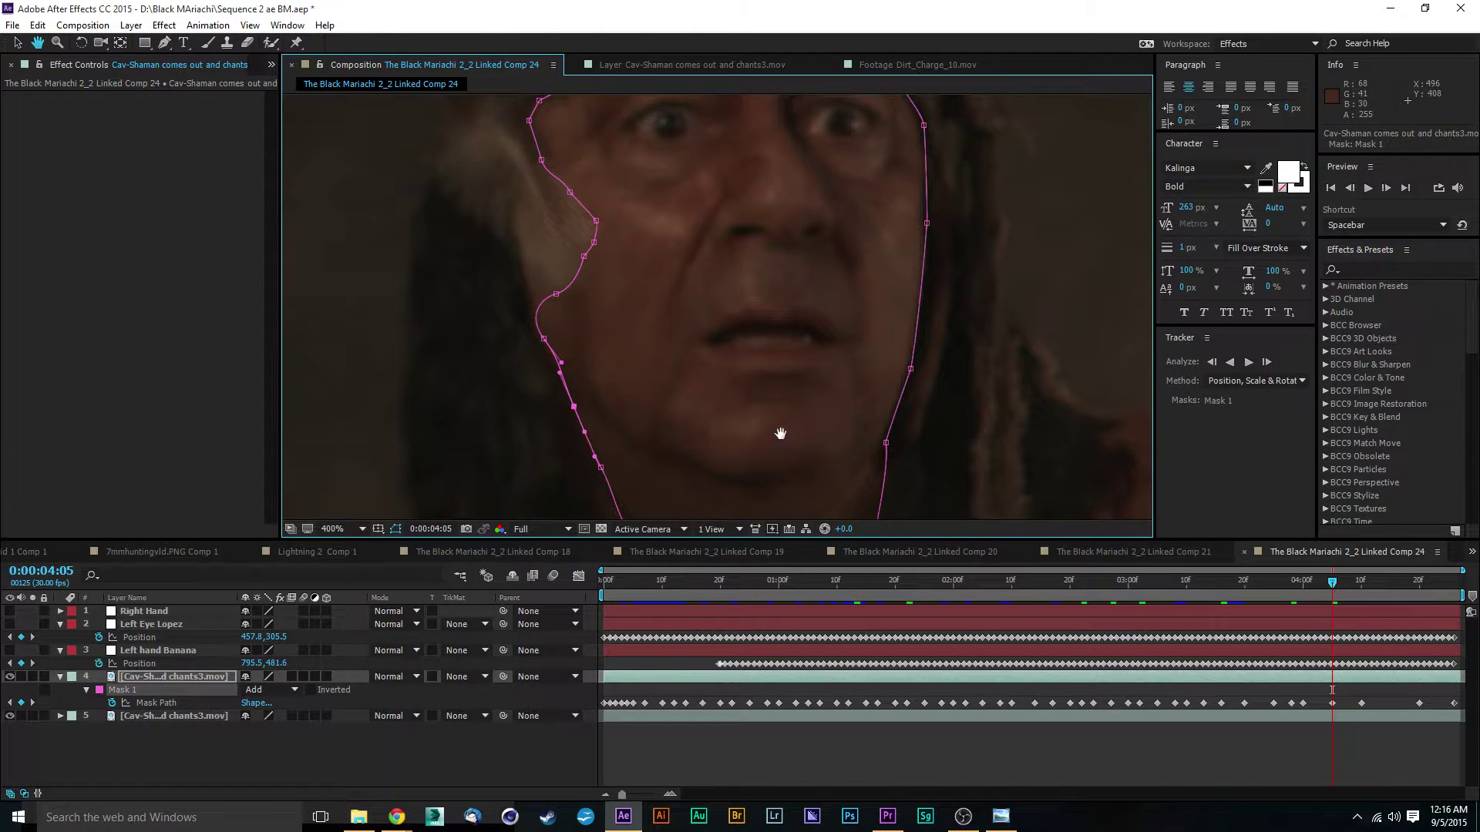
Step: Move the Mask 1 points on the left side of the neck outward and refit those along its bottom at 0:00:04:05
drag(779, 432, 713, 313)
drag(542, 352, 526, 350)
drag(566, 408, 551, 405)
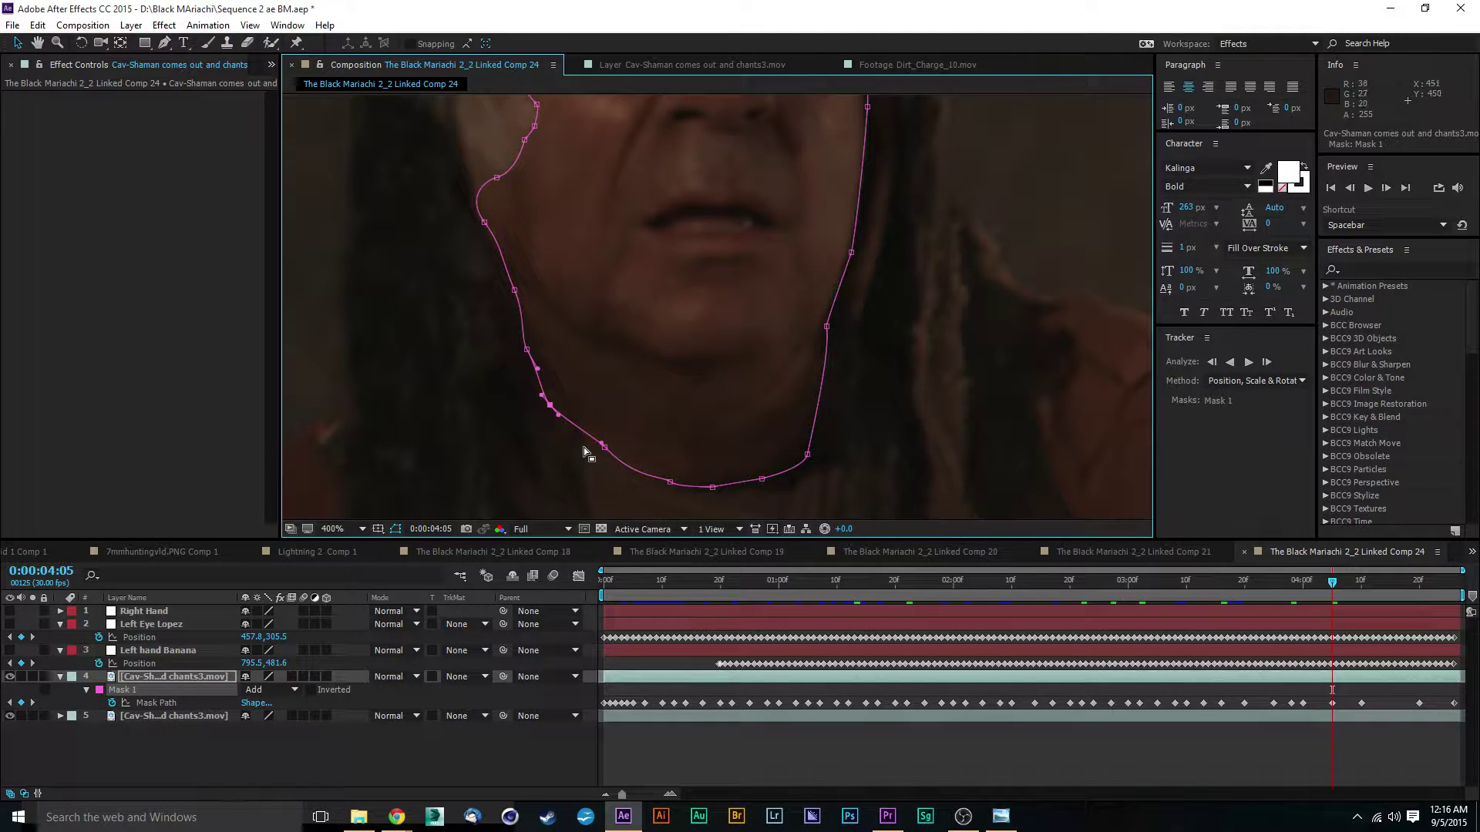
drag(602, 447, 589, 440)
drag(670, 483, 754, 481)
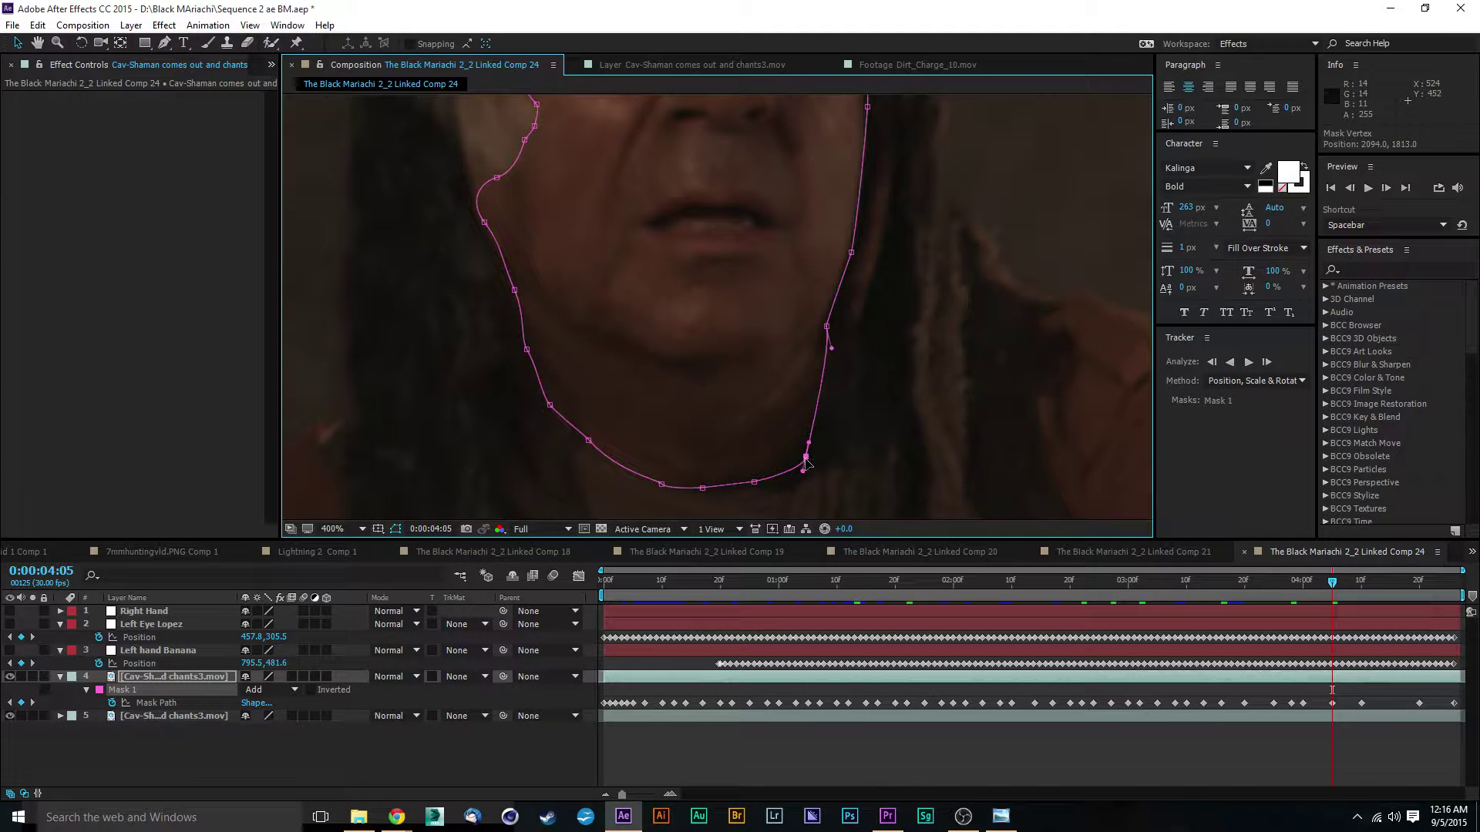
Step: Refine the Mask 1 points from the right jaw up the cheek to the right temple at 0:00:04:05
drag(919, 408, 898, 478)
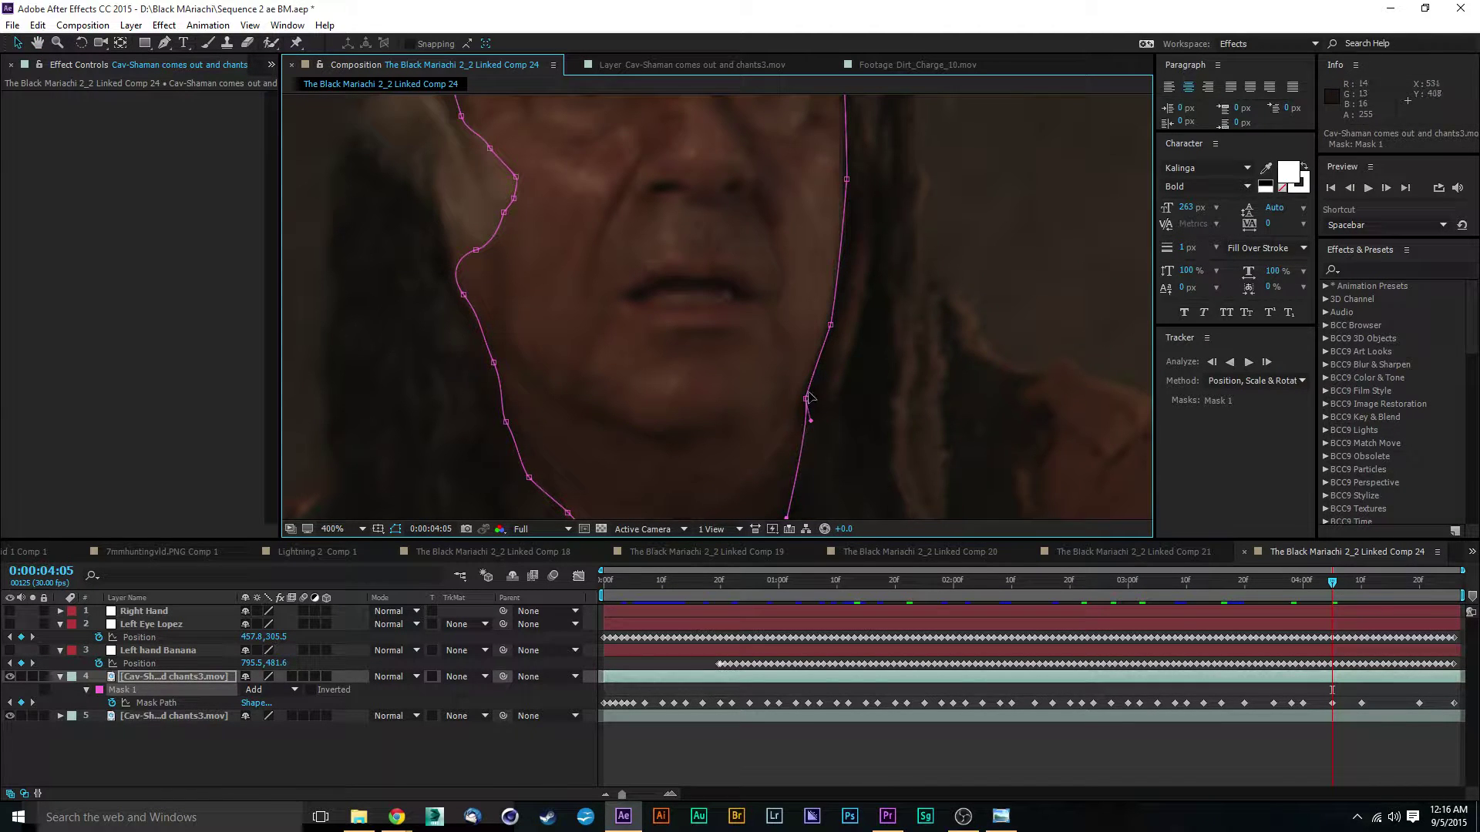
drag(806, 401, 806, 406)
drag(830, 330, 826, 336)
key(space)
drag(979, 237, 969, 336)
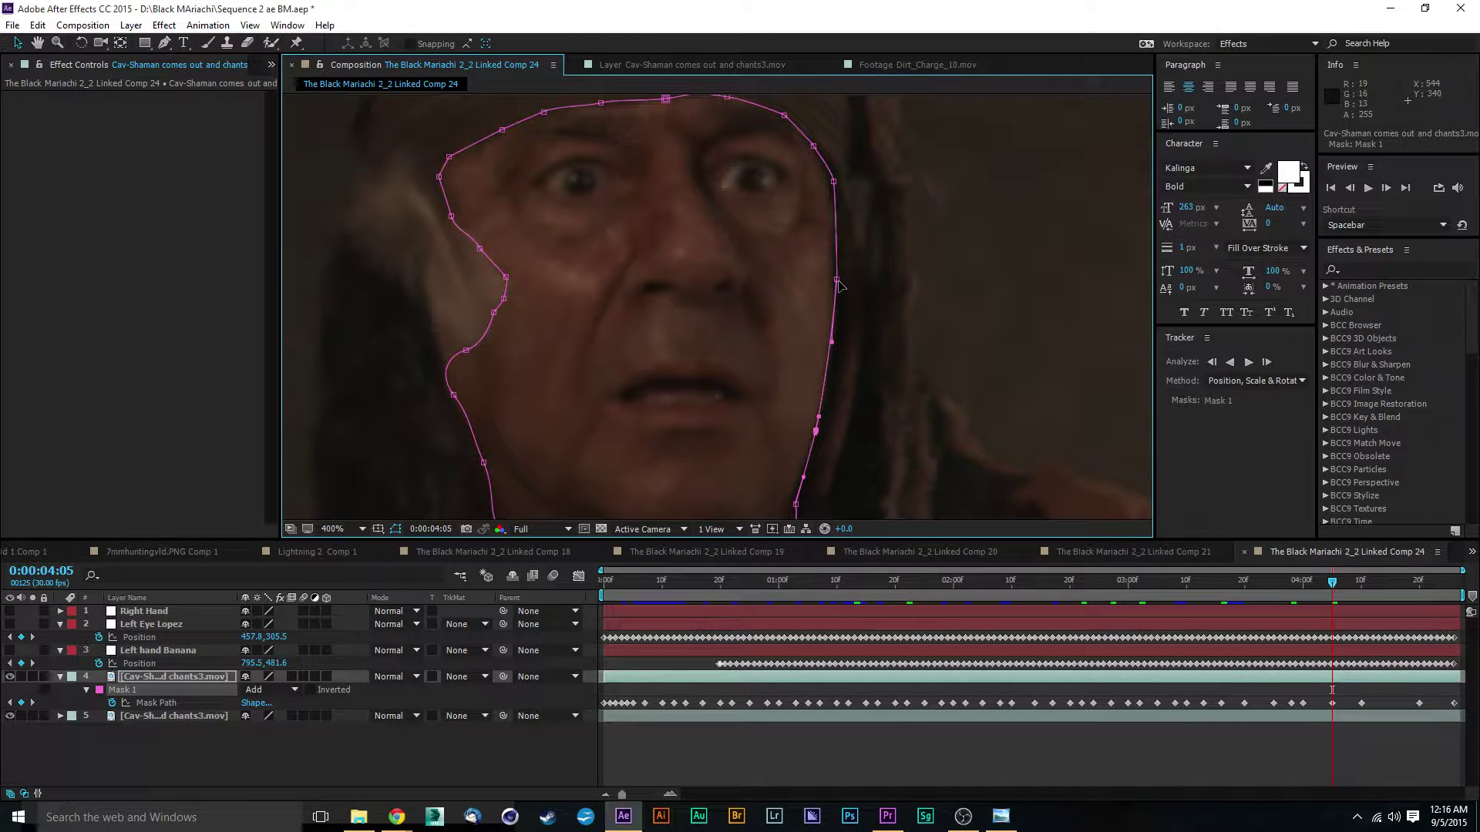
drag(838, 281, 836, 281)
key(space)
drag(844, 186, 834, 245)
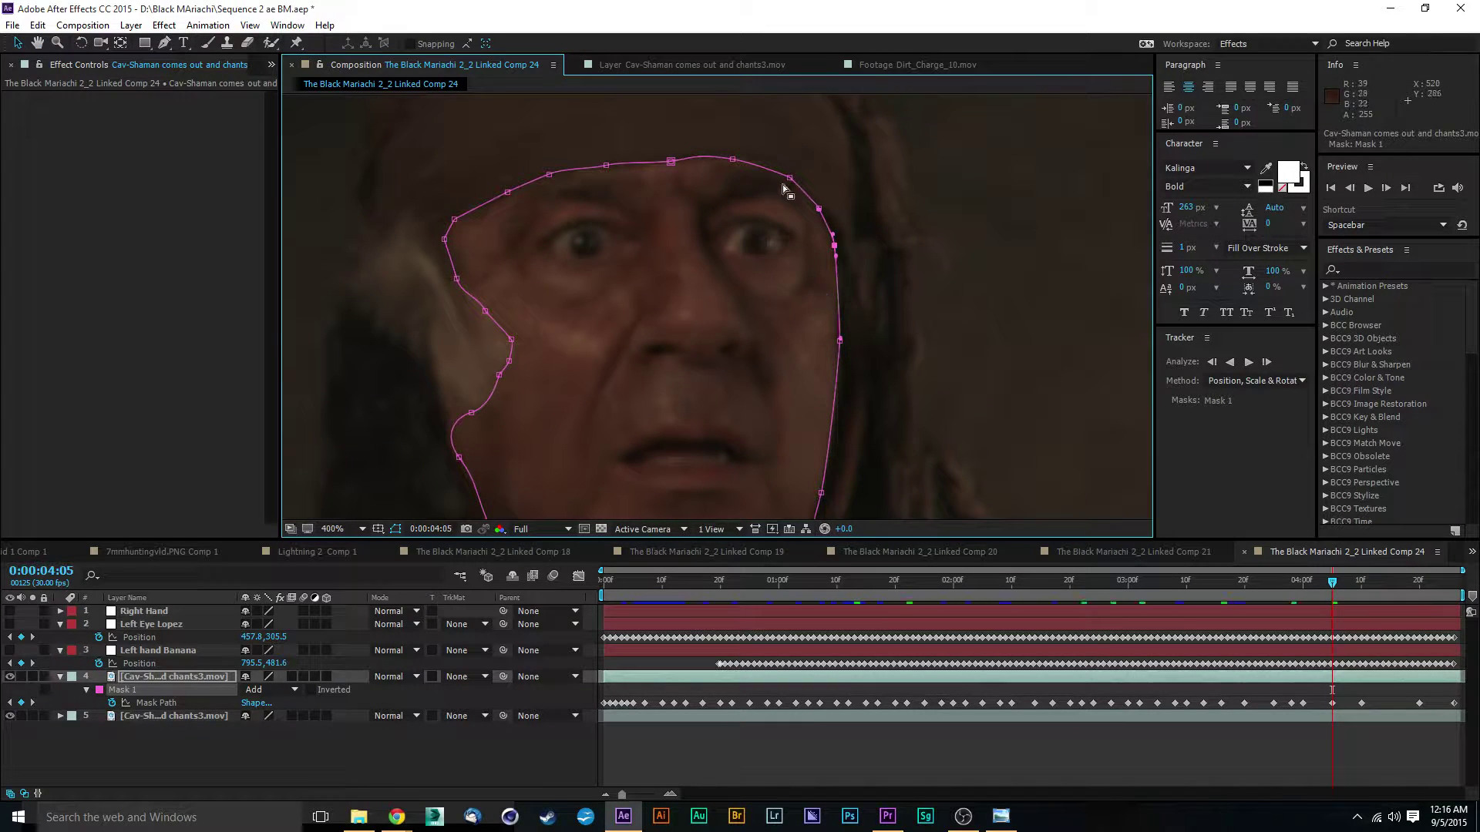
Step: Move to 0:00:04:15 and adjust the Mask 1 points above the right eyebrow and at the left temple
key(space)
drag(727, 387, 718, 283)
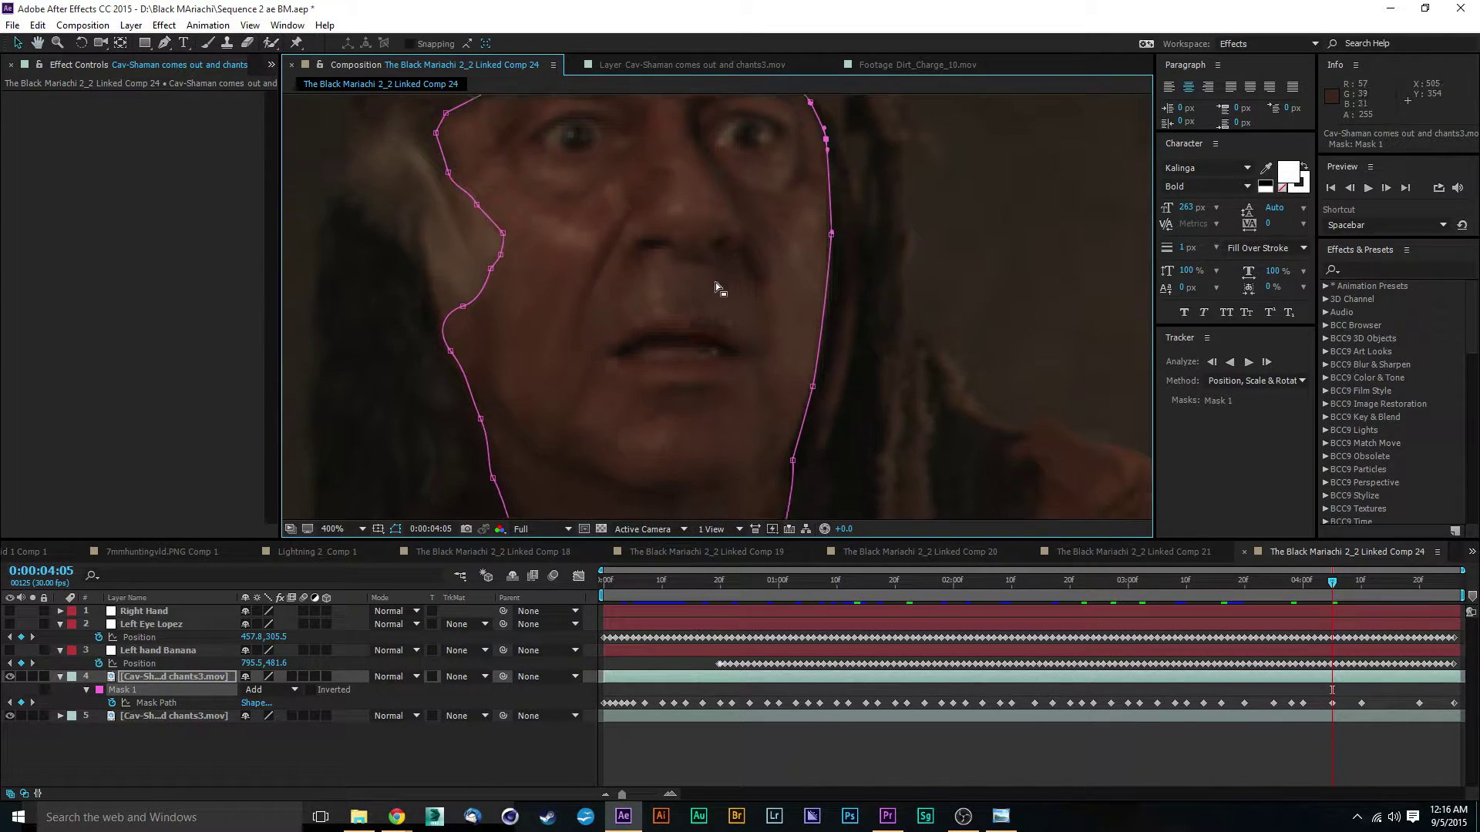
scroll(718, 282, down, 1)
scroll(718, 283, up, 1)
key(space)
drag(666, 391, 671, 276)
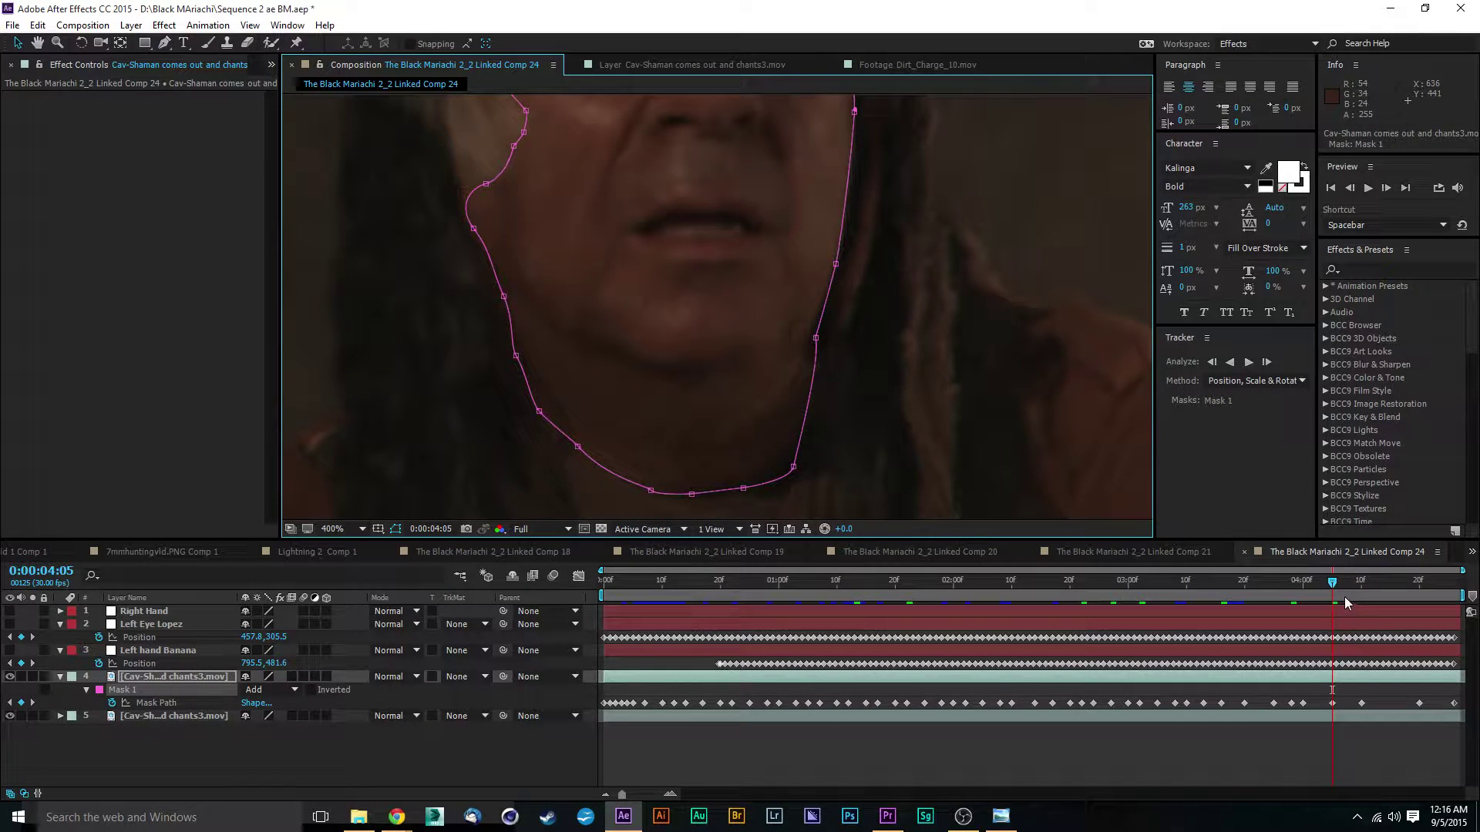
drag(1344, 596, 1390, 597)
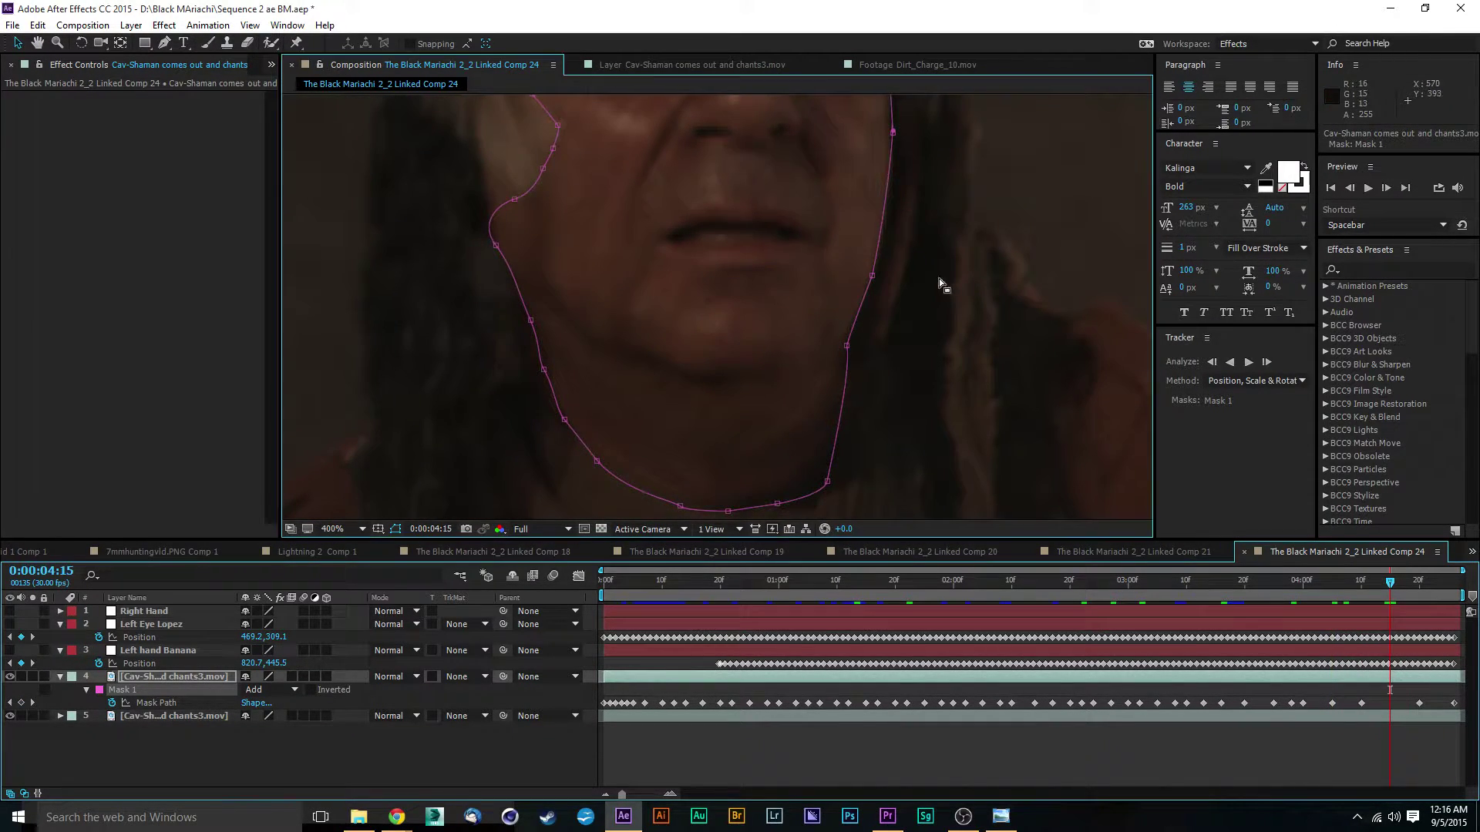
drag(831, 245, 905, 461)
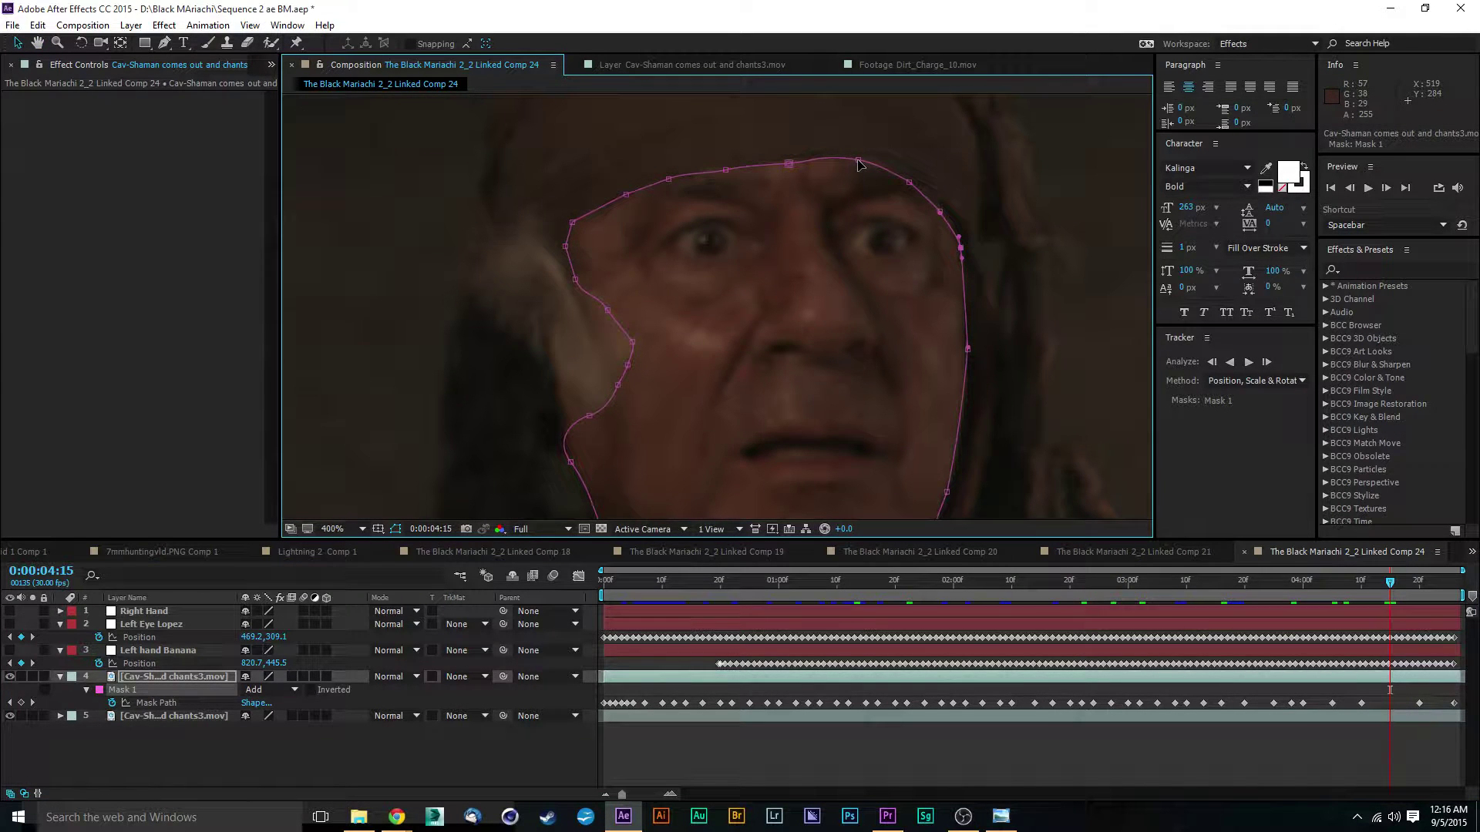
drag(858, 161, 860, 162)
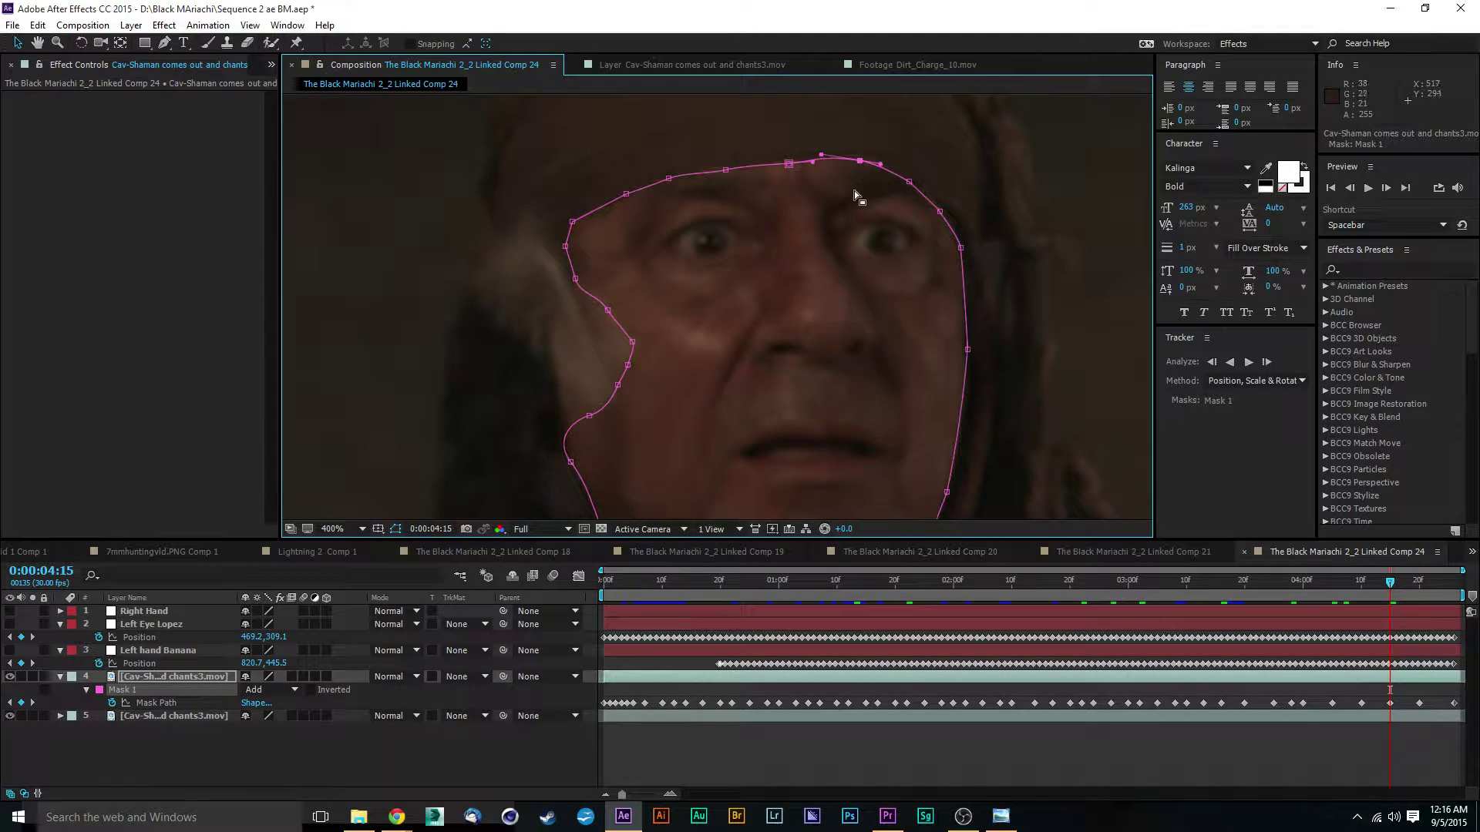
click(576, 279)
Step: Shift the Mask 1 point on the right jaw slightly outward to the face's edge at 0:00:04:15
scroll(1048, 382, down, 3)
scroll(1048, 382, right, 2)
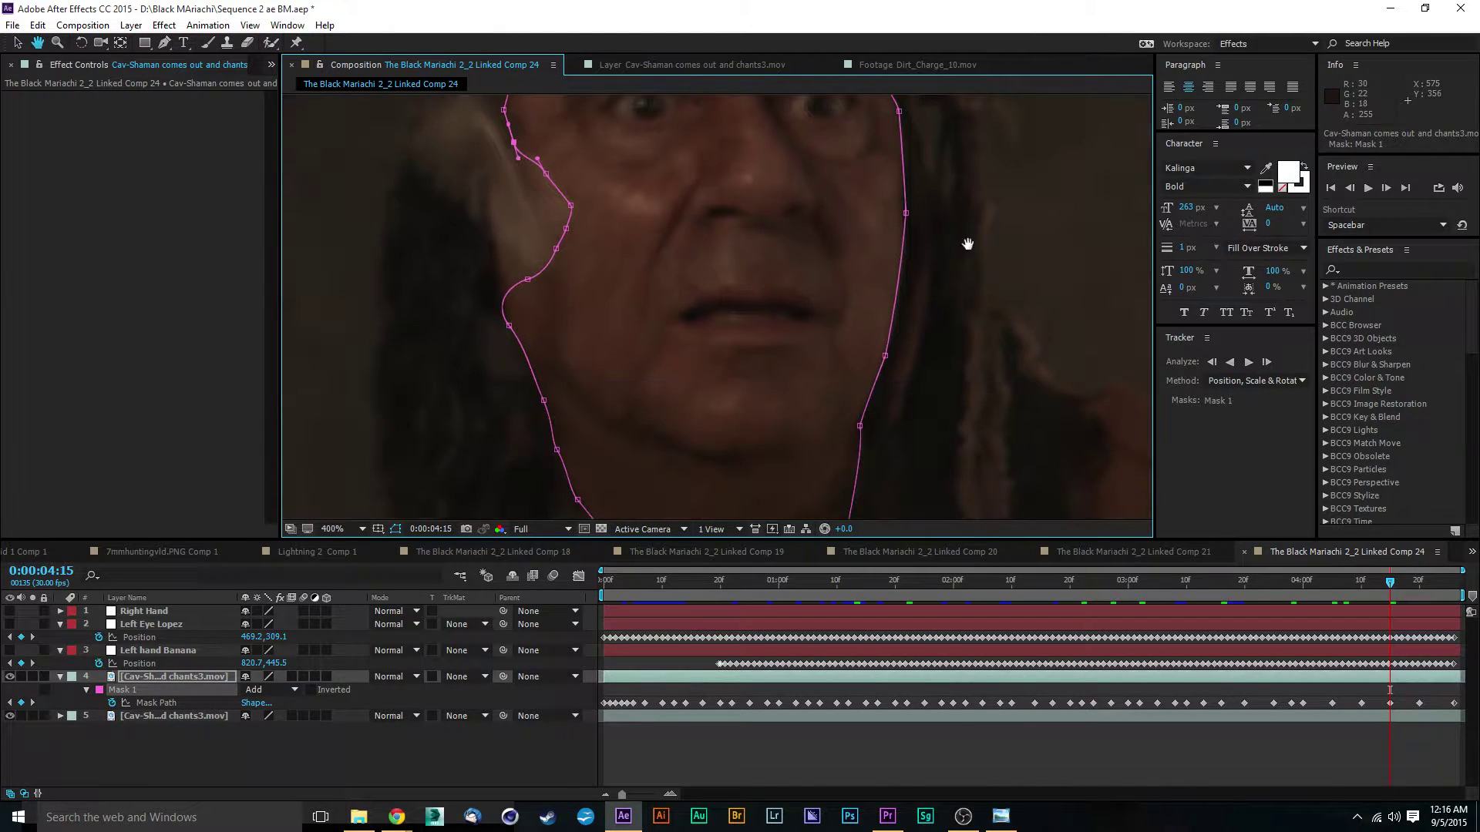
click(885, 357)
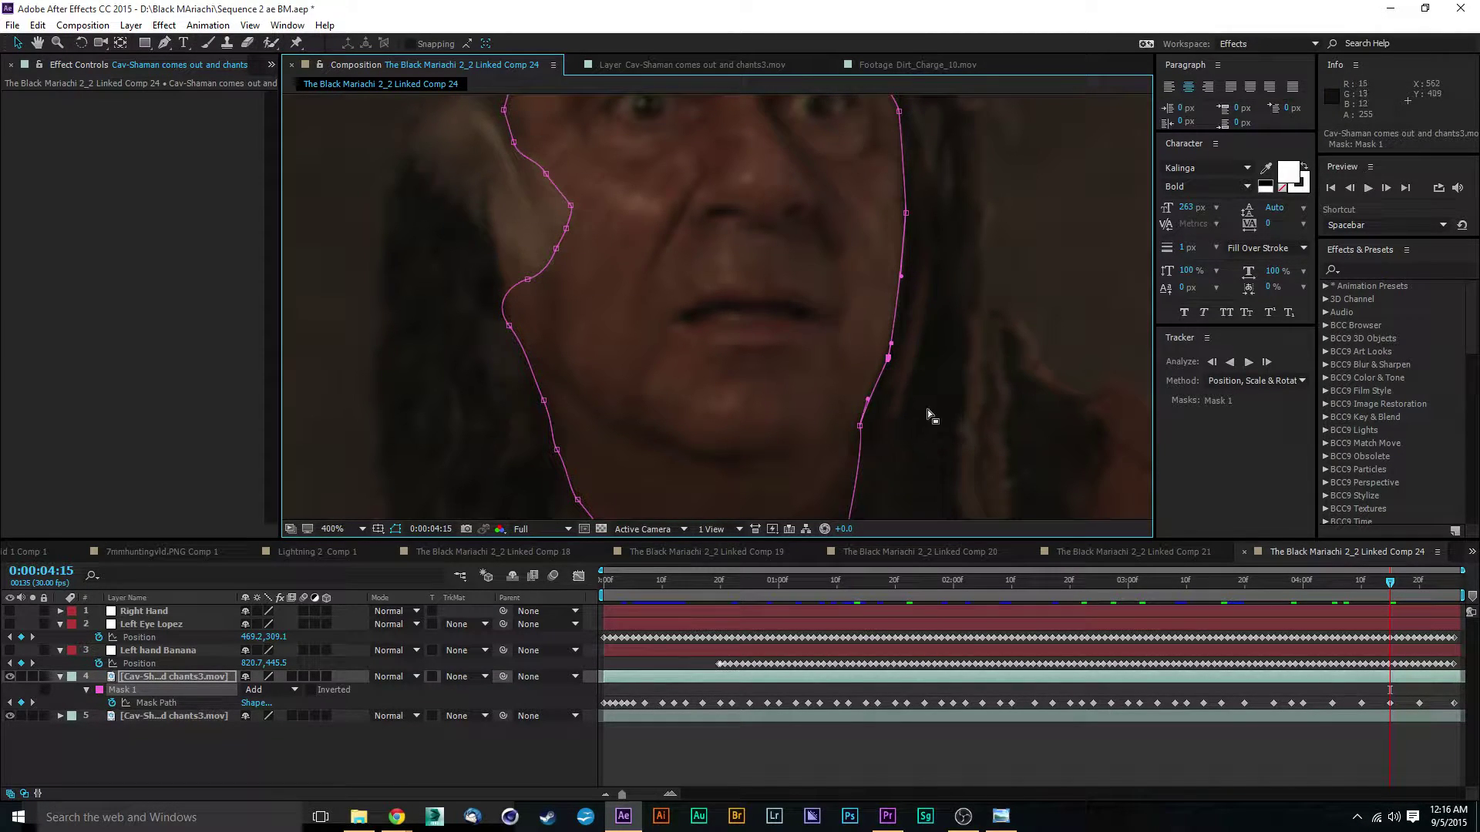
drag(921, 423, 904, 350)
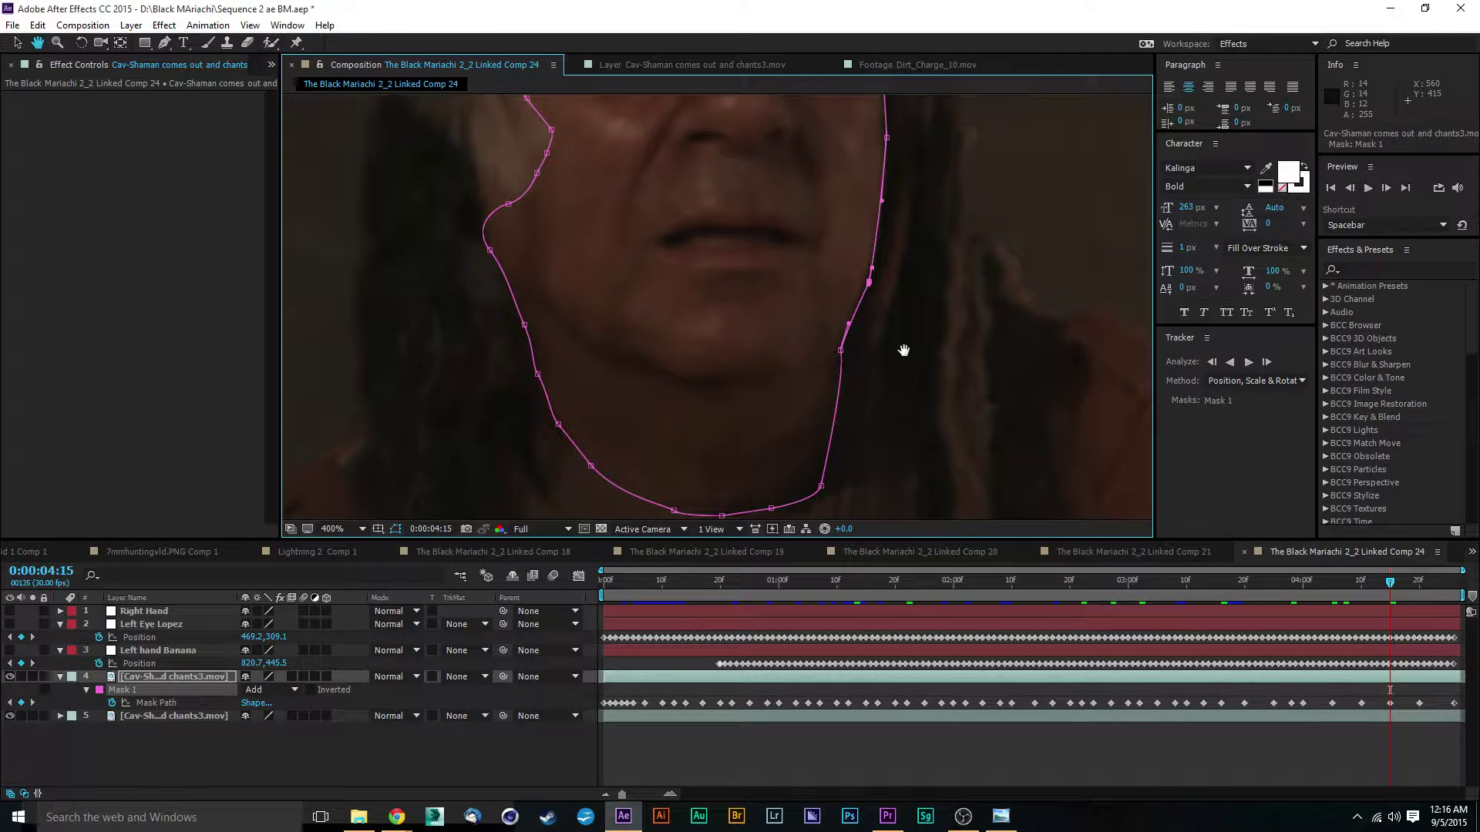
Step: Nudge the Mask 1 points around the left earlobe and down the left jaw onto the face's edge at 0:00:04:15
key(v)
drag(508, 203, 512, 198)
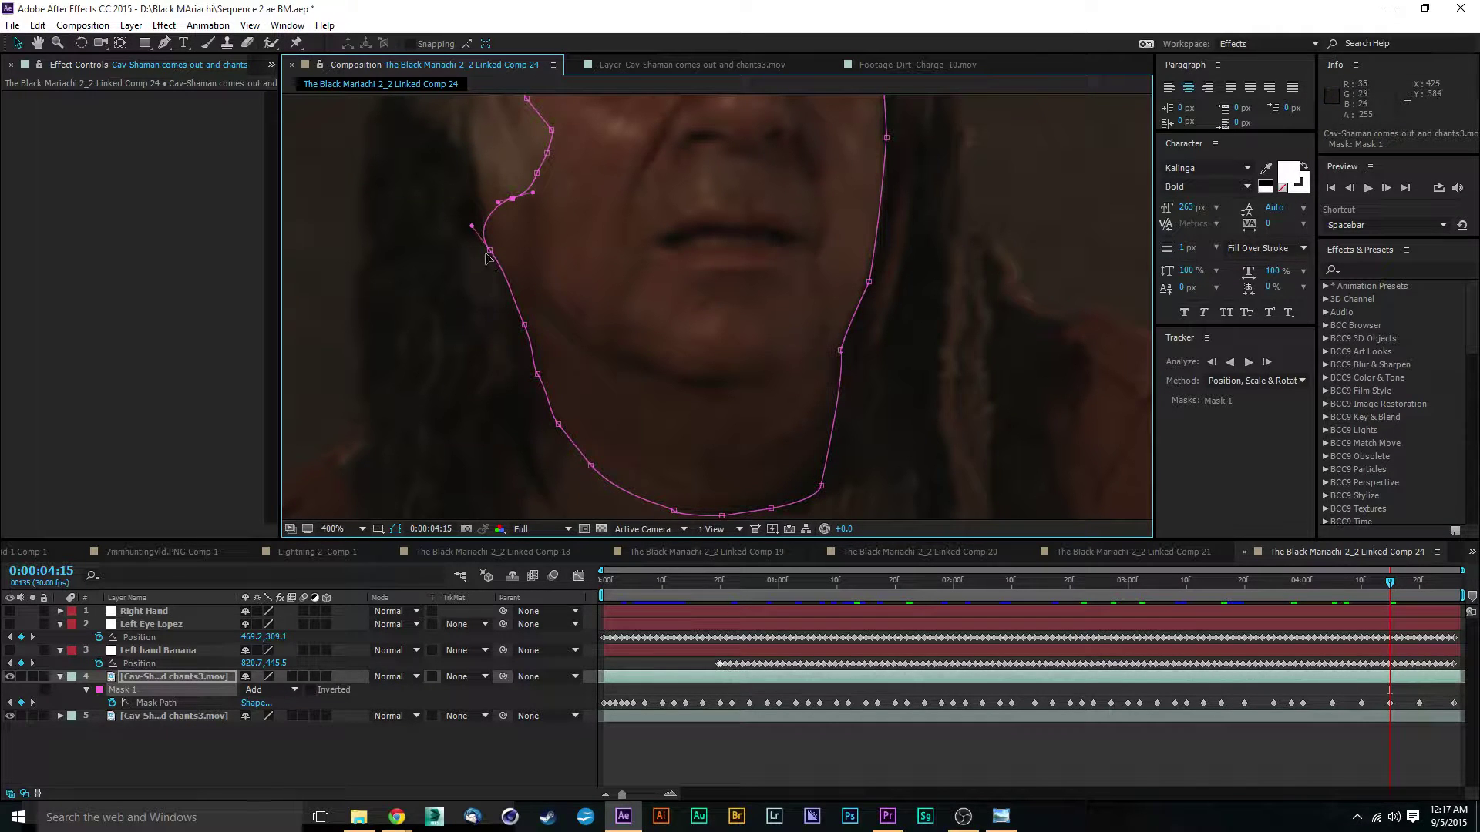
drag(490, 250, 492, 248)
right_click(522, 326)
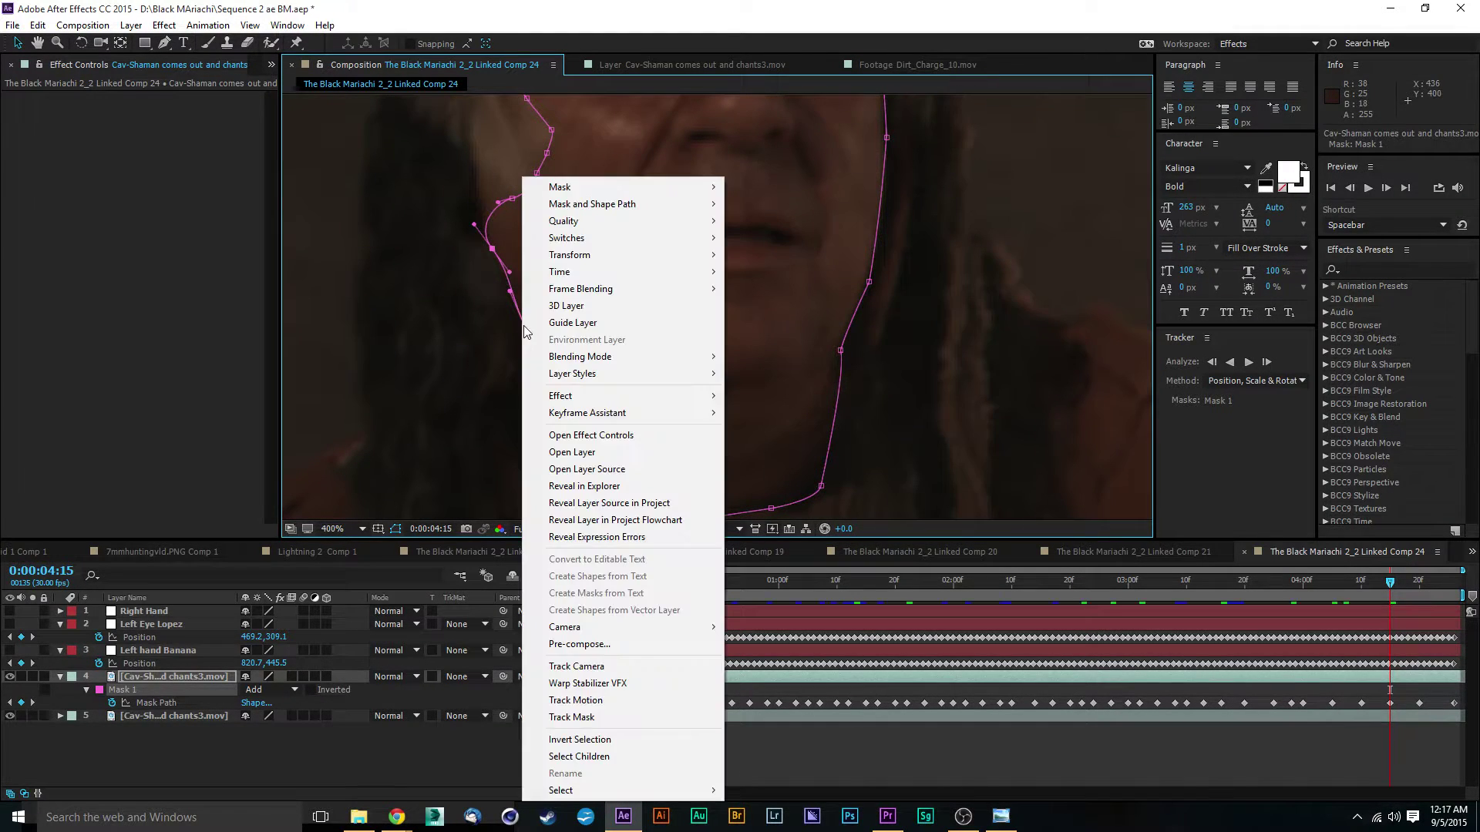
click(497, 336)
click(523, 325)
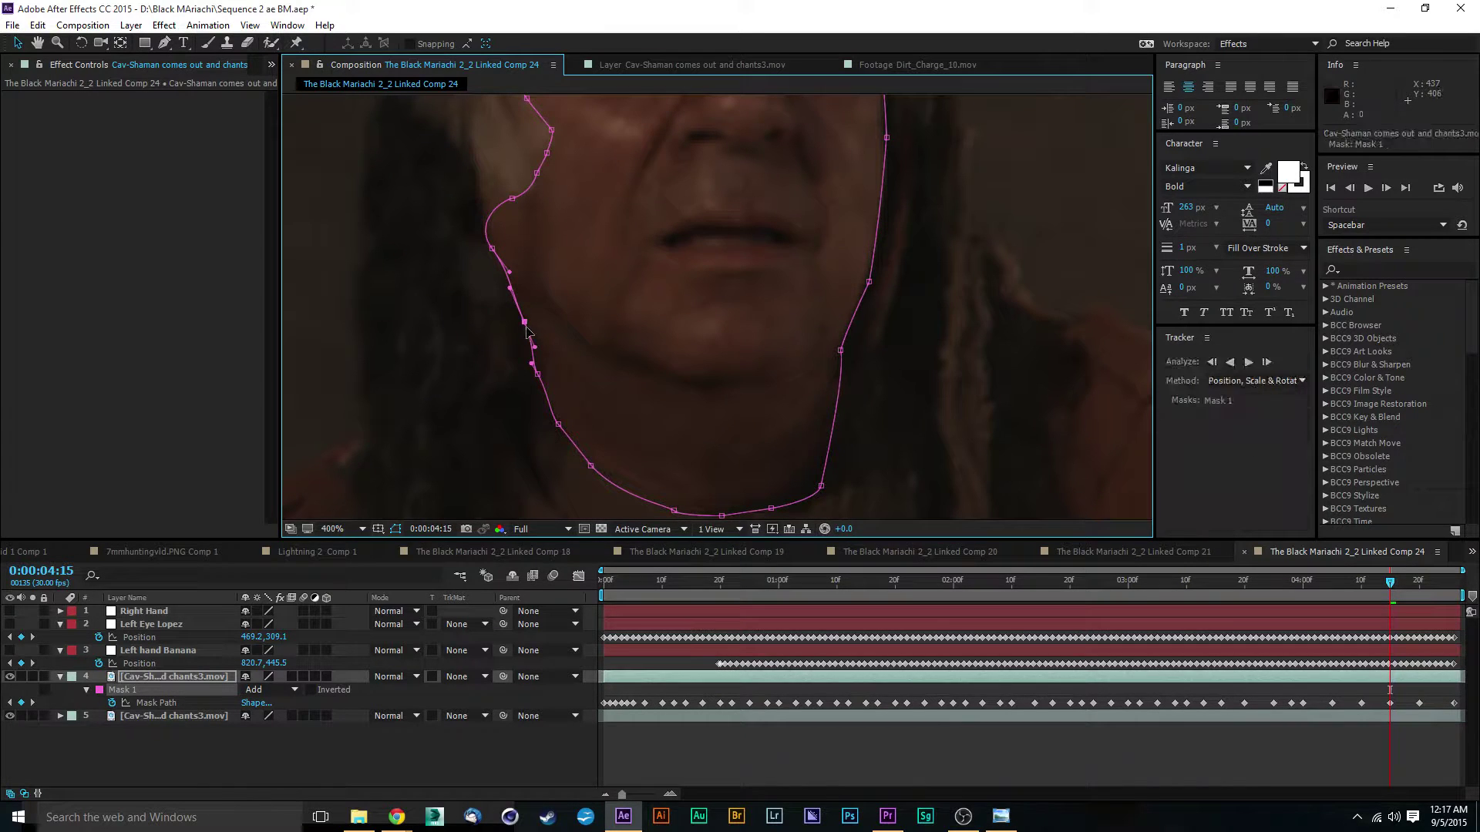
Step: Fine-tune the Mask 1 points on the right jaw and raise those along the bottom of the neck at 0:00:04:15
click(840, 351)
click(868, 283)
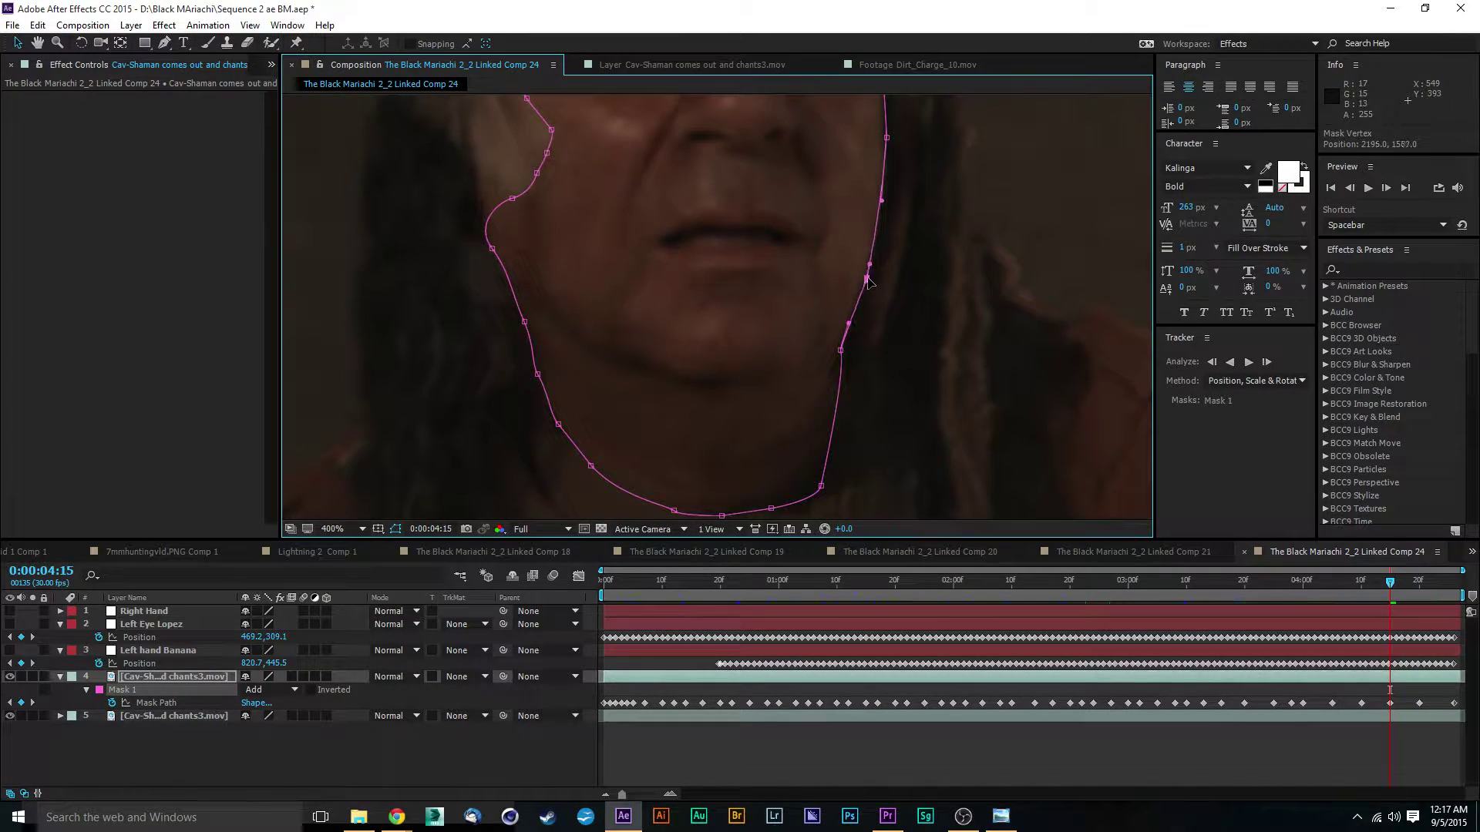
drag(872, 345, 843, 243)
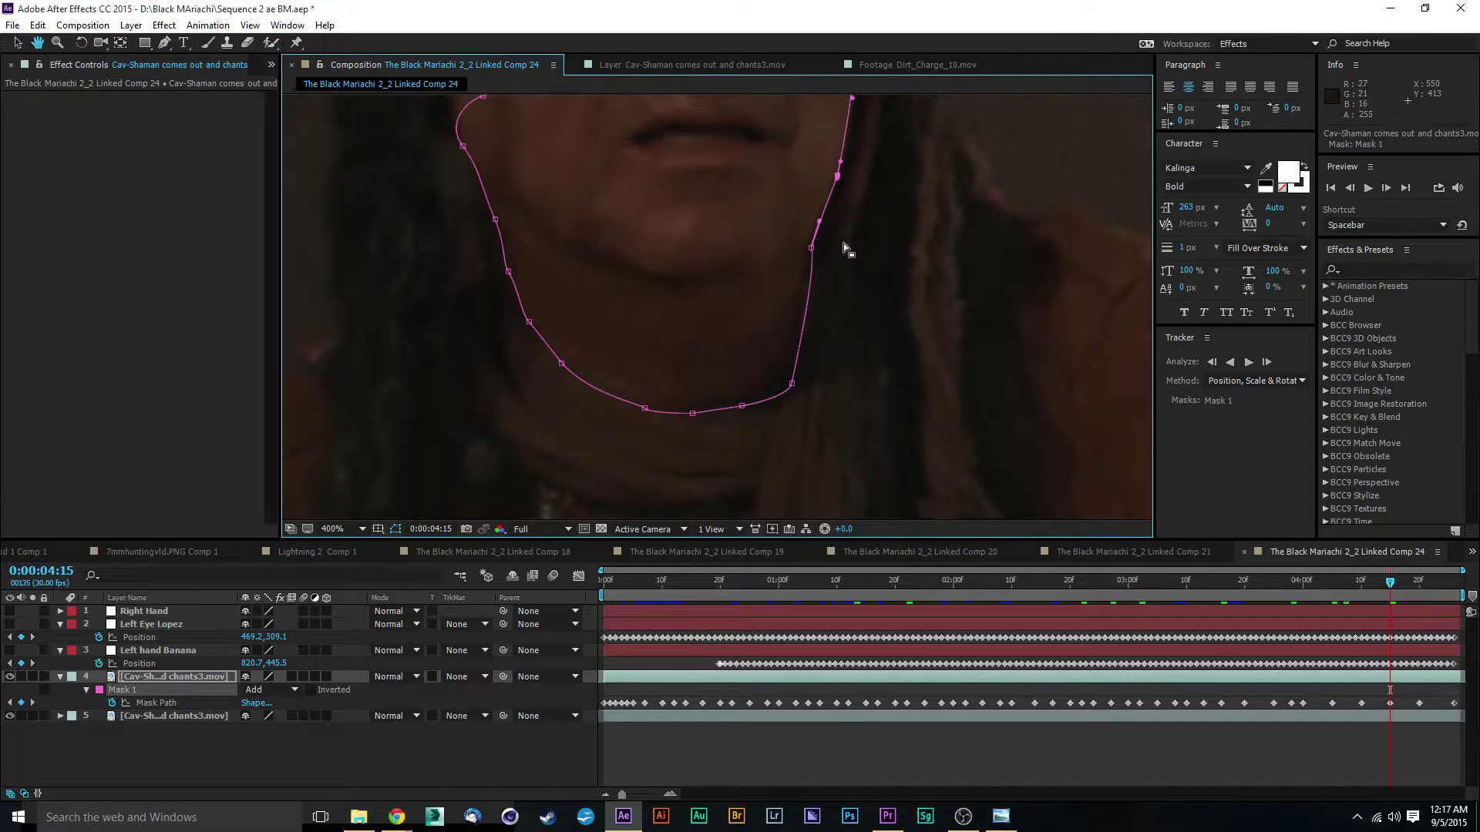
click(645, 410)
drag(563, 368, 568, 367)
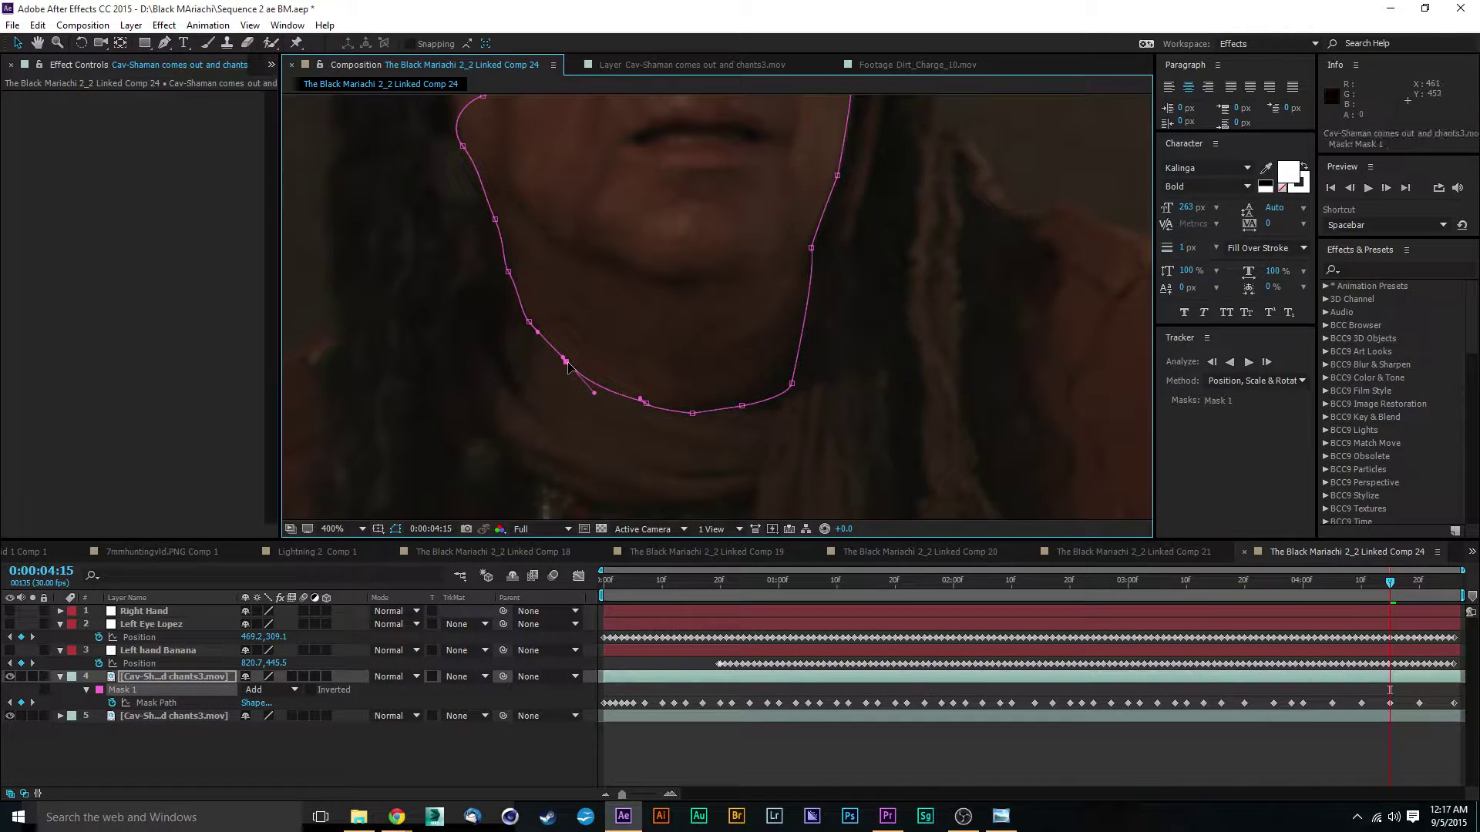
drag(694, 415, 693, 408)
Step: Move to 0:00:04:23 and fit the Mask 1 points to the left temple, sideburn edge and headband's lower edge
drag(859, 251, 887, 511)
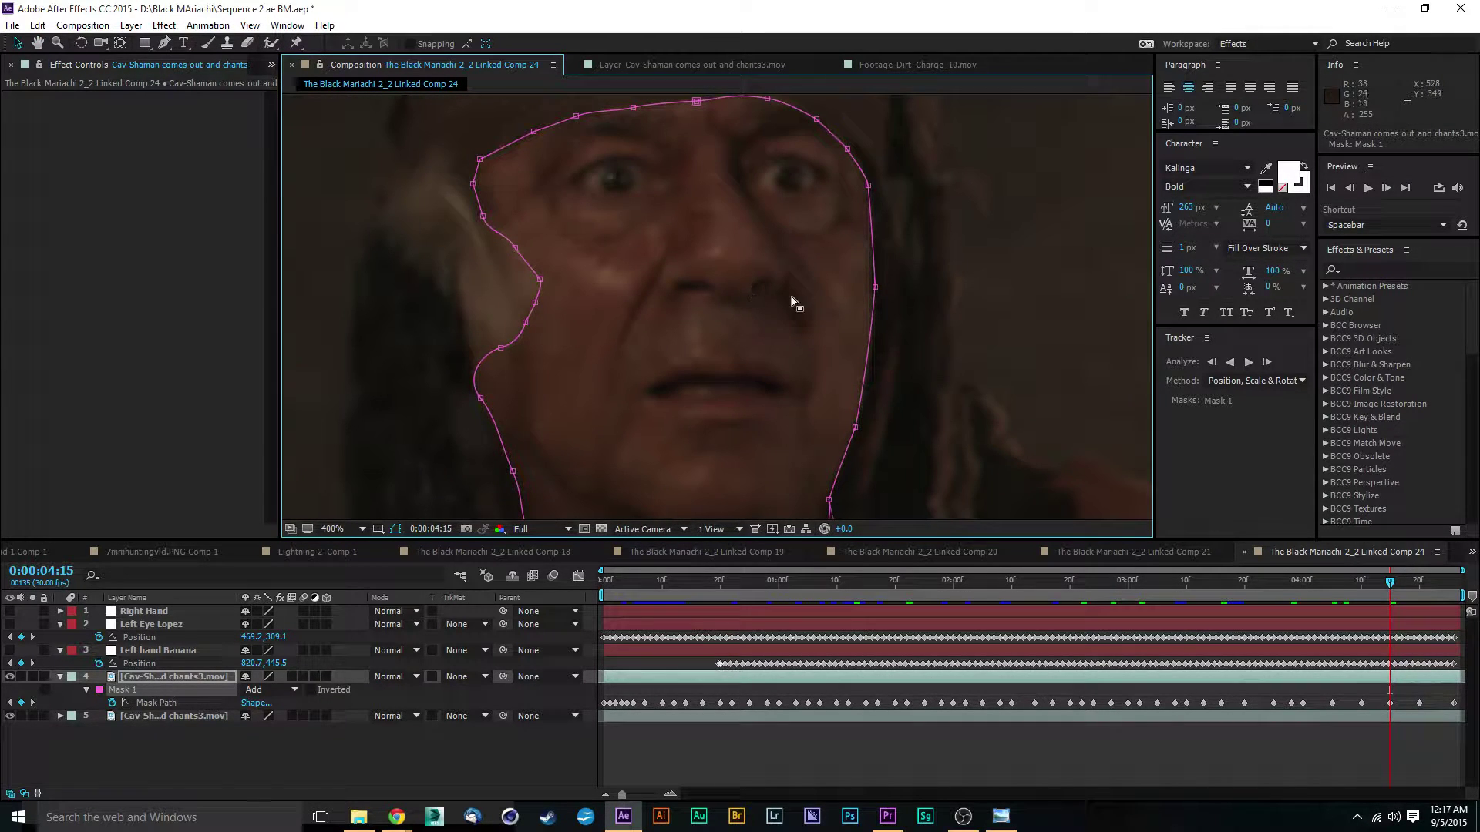
click(1435, 586)
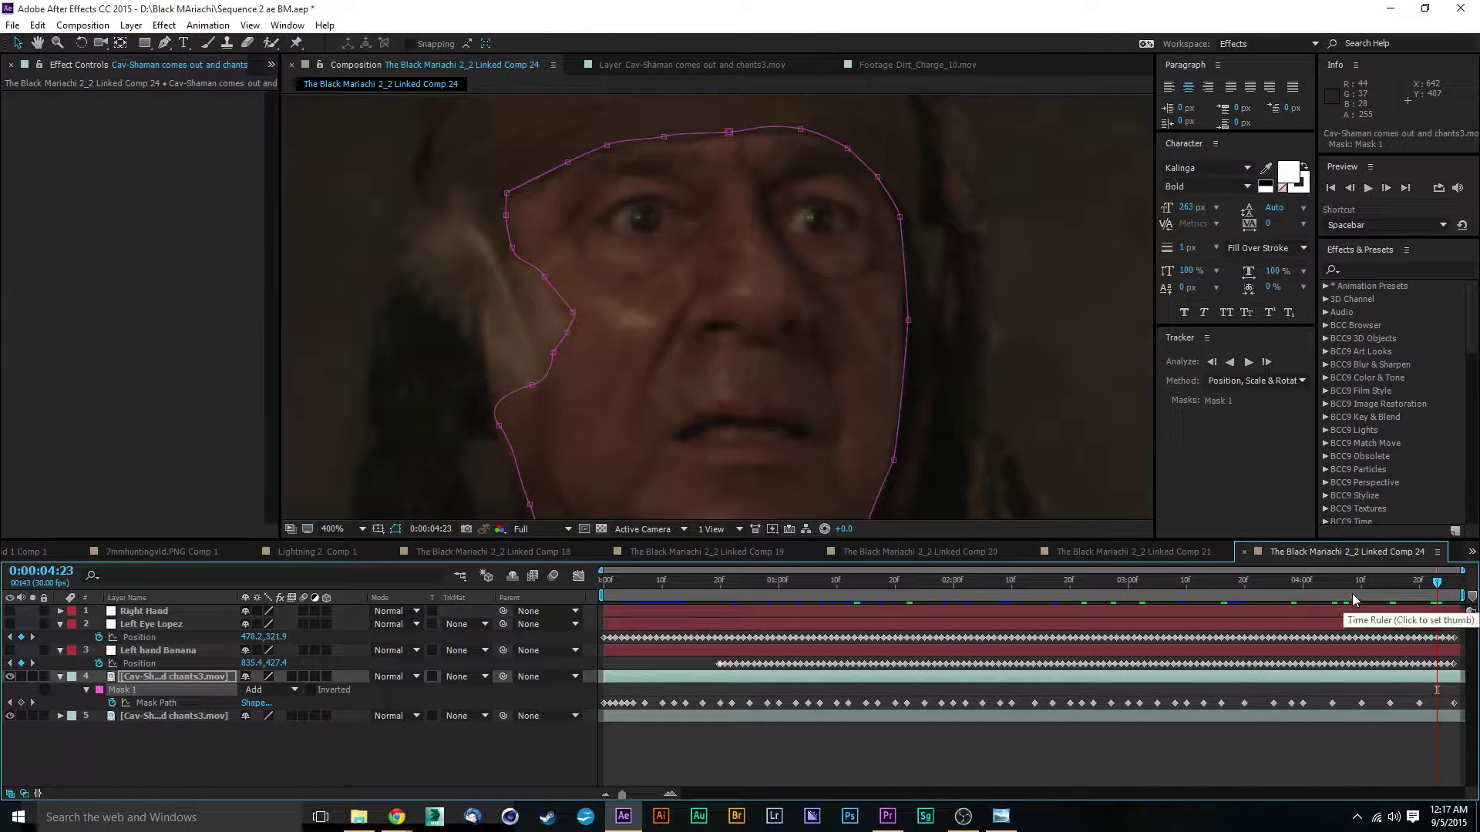
drag(568, 163, 511, 255)
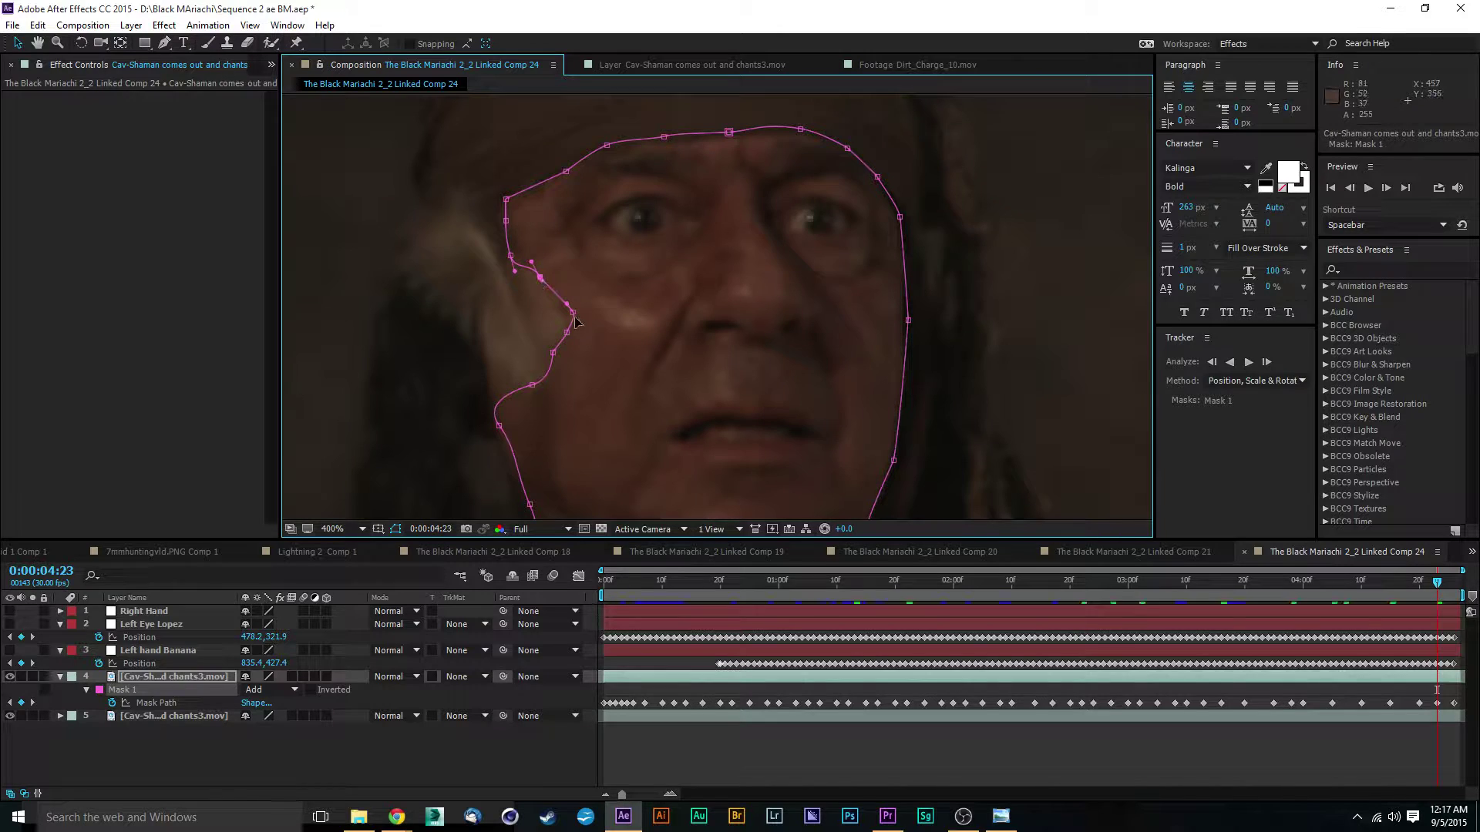
drag(572, 313, 550, 351)
drag(607, 146, 800, 136)
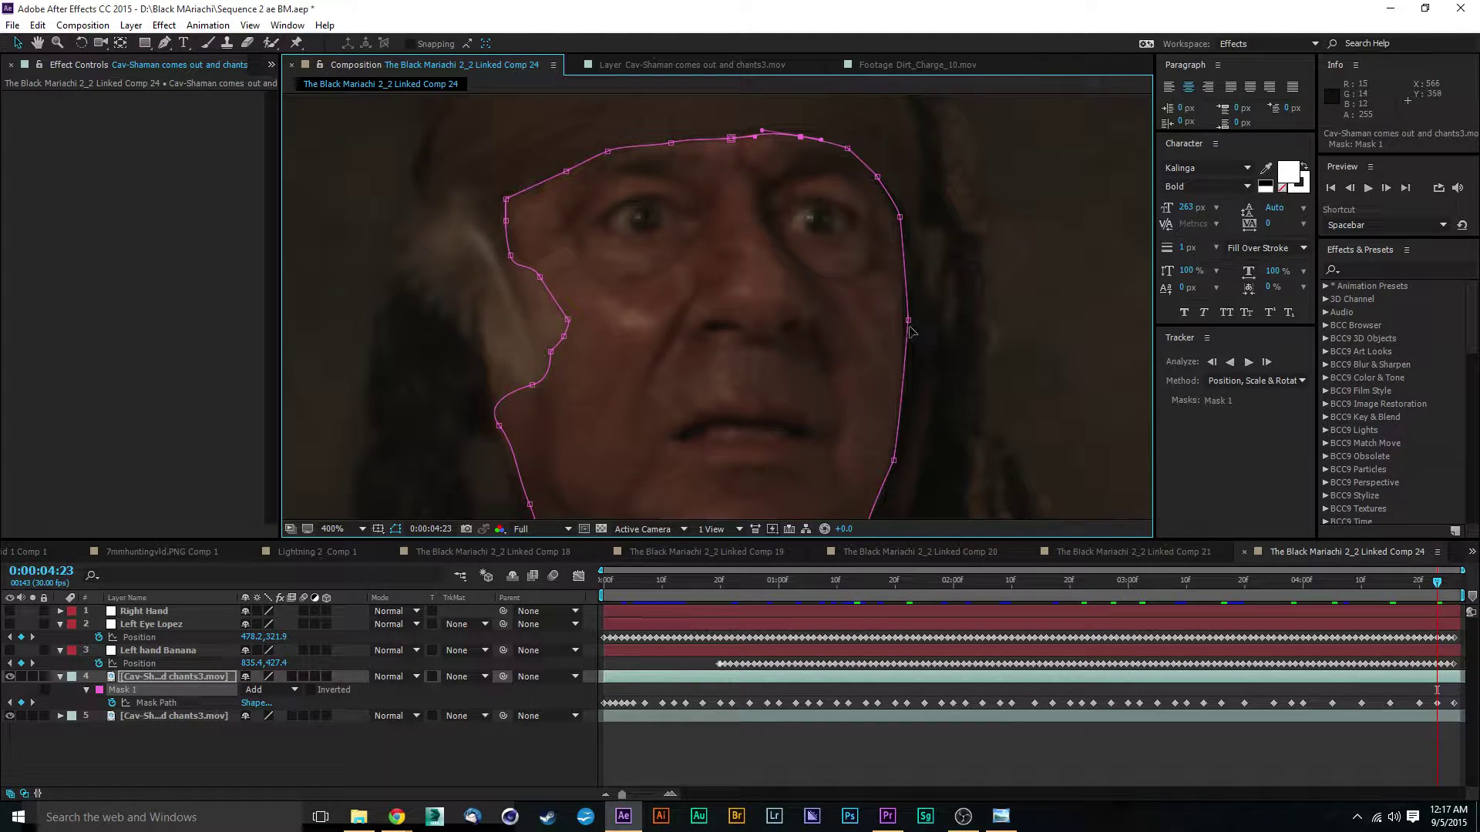
Step: Reposition the Mask 1 points on the right cheek, right jaw and bottom of the neck at 0:00:04:23
drag(909, 327, 905, 322)
key(ctrl+t)
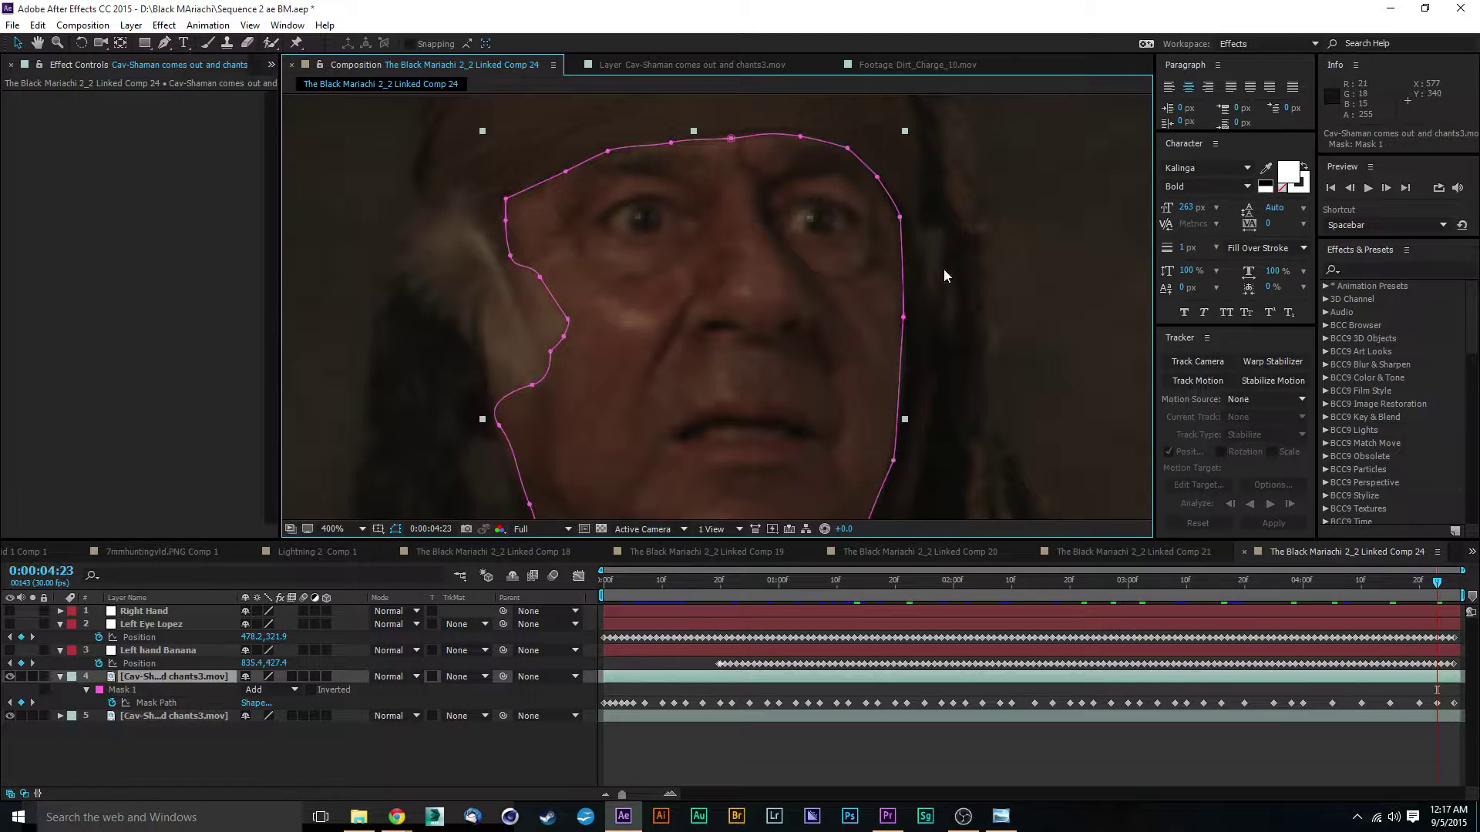
scroll(1015, 386, down, 5)
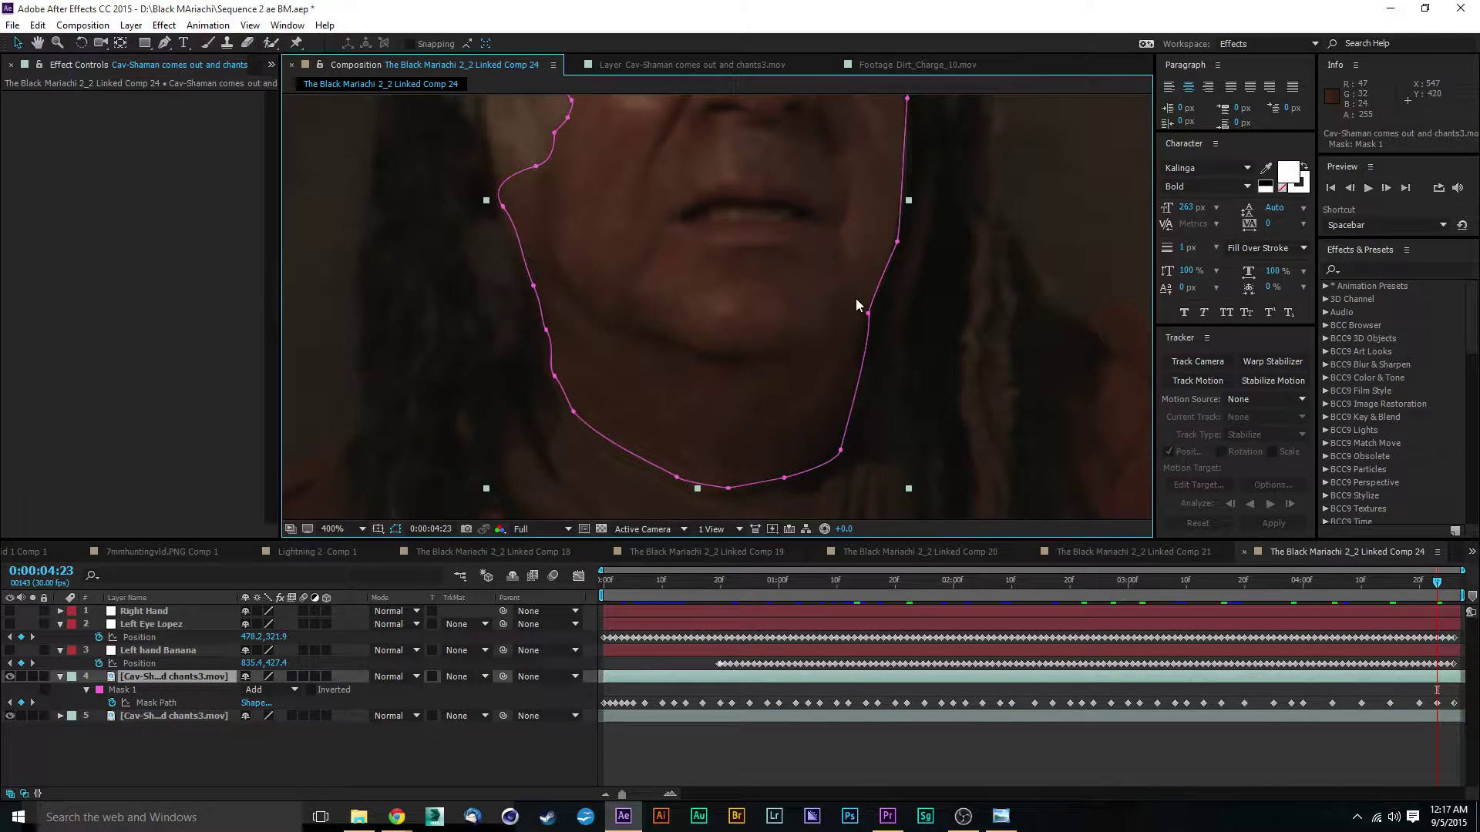
drag(870, 314, 894, 270)
key(space)
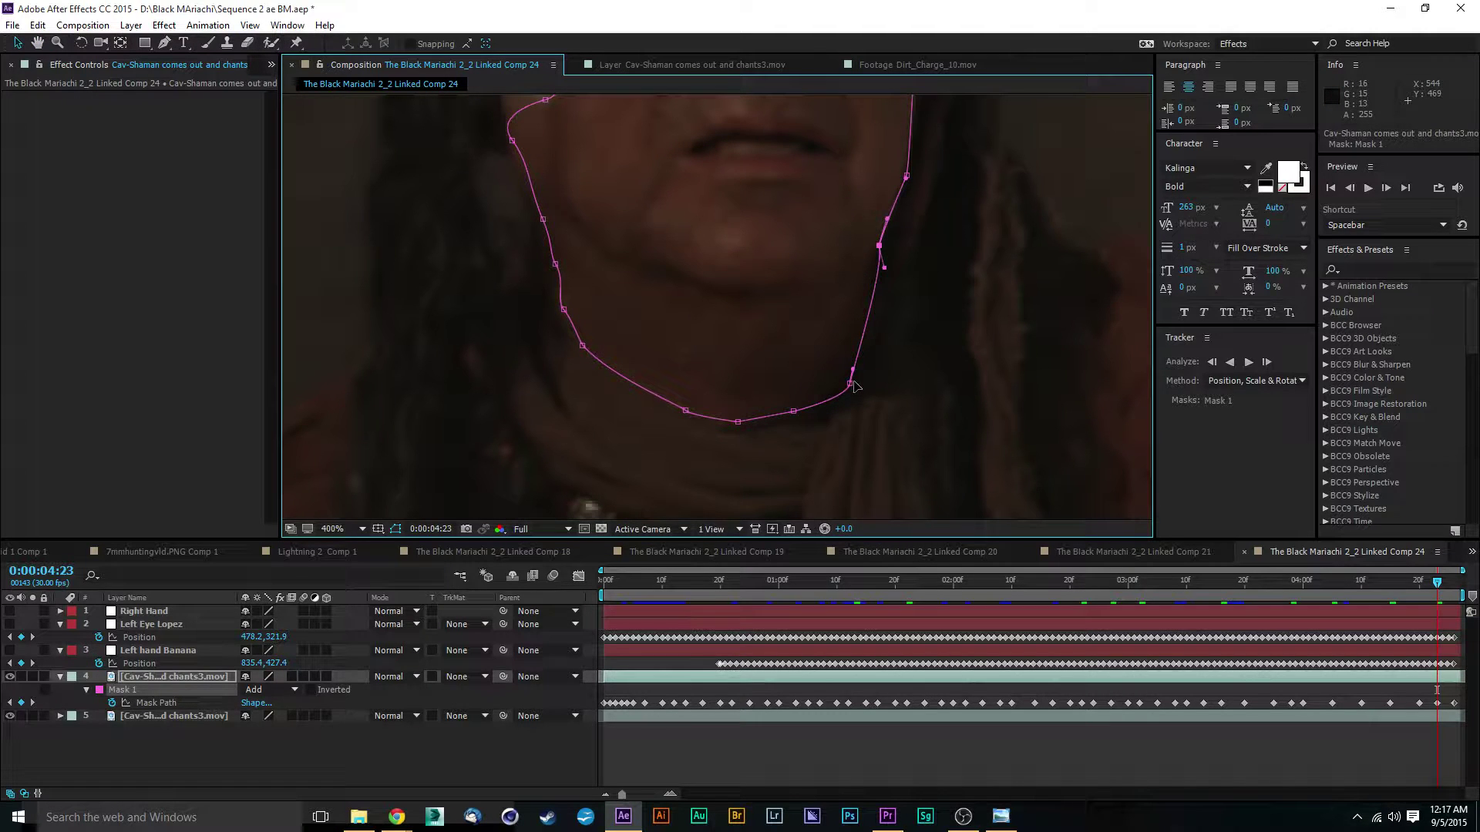
drag(793, 411, 685, 414)
Step: Nudge the Mask 1 point below the left earlobe slightly outward at 0:00:04:23 and deselect the mask
key(space)
drag(718, 317, 891, 487)
drag(804, 230, 734, 434)
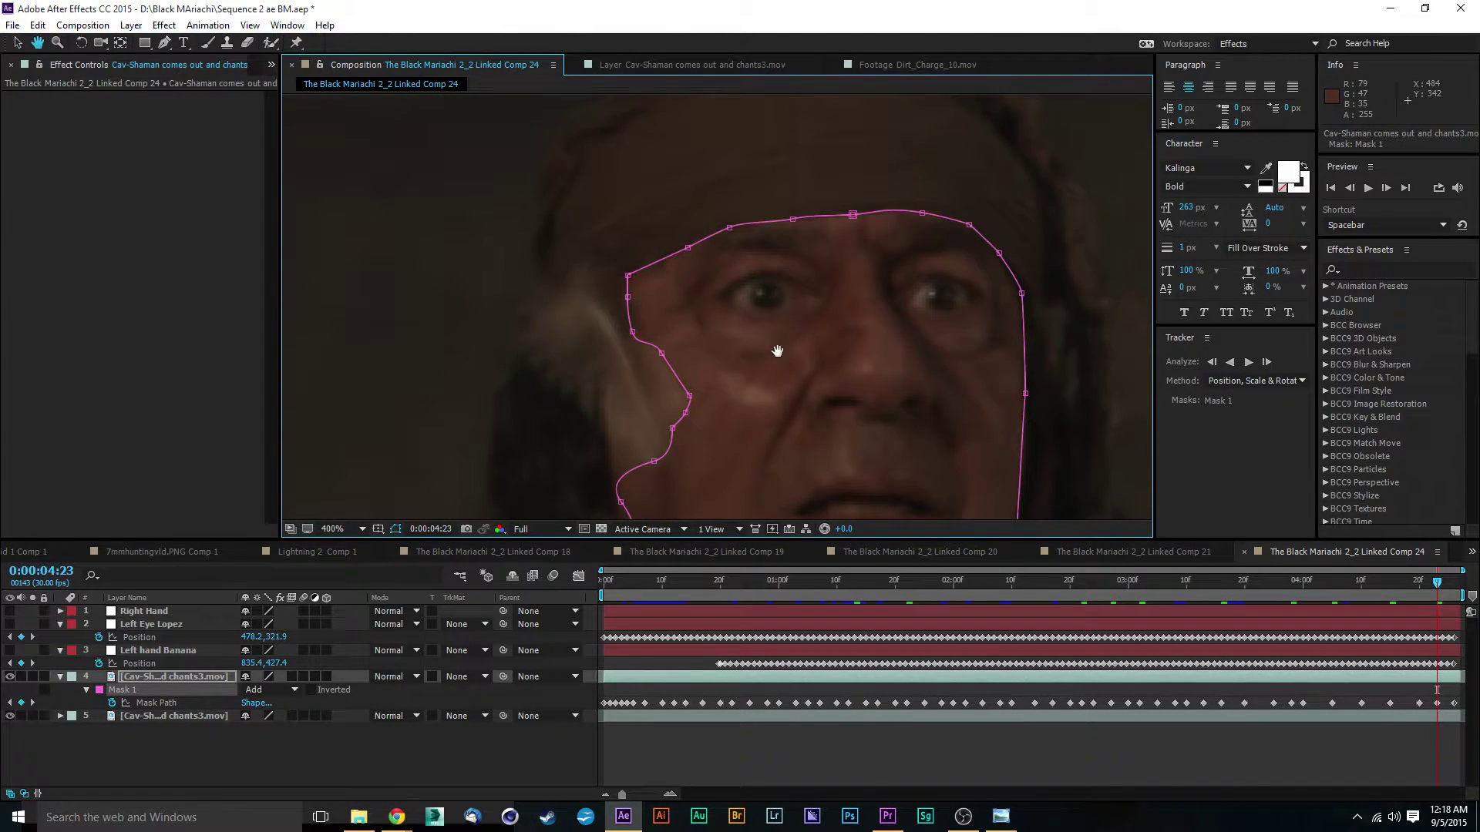
drag(776, 350, 655, 52)
drag(699, 242, 865, 347)
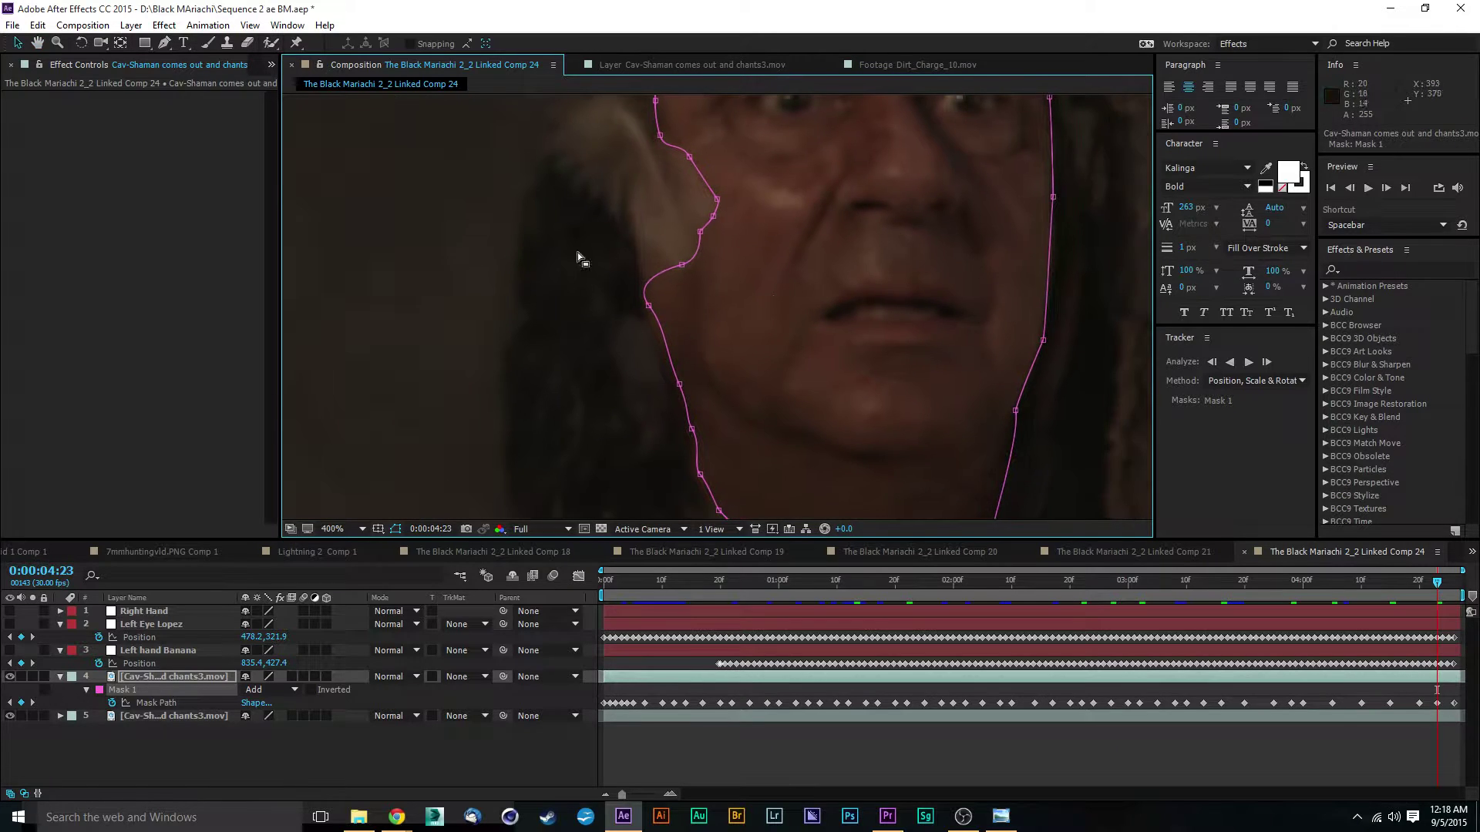
right_click(650, 310)
click(613, 303)
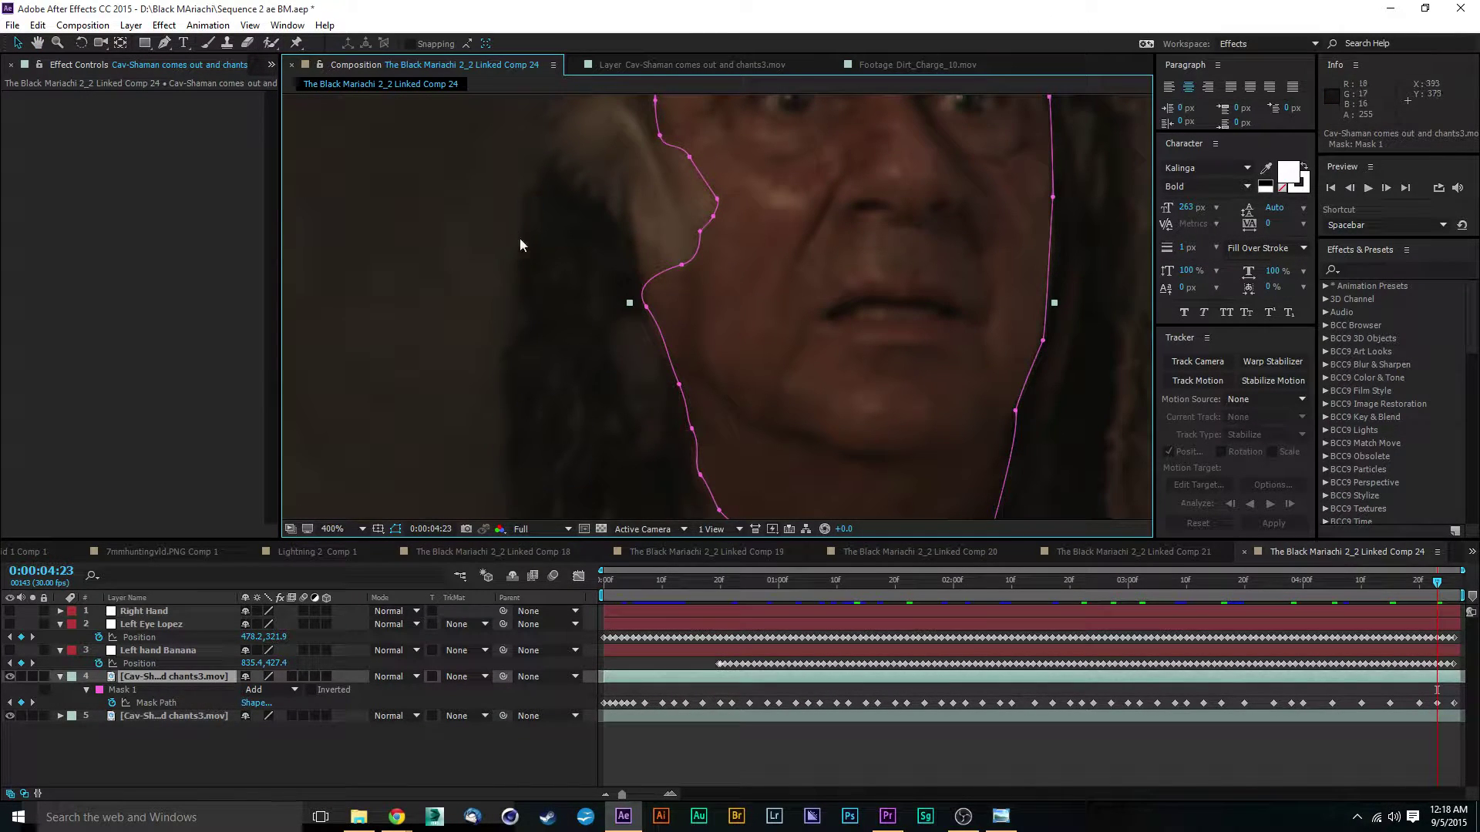
Step: Undo the last Mask 1 path edit and check the mask around the whole face at 0:00:01:18
click(539, 269)
key(ctrl+z)
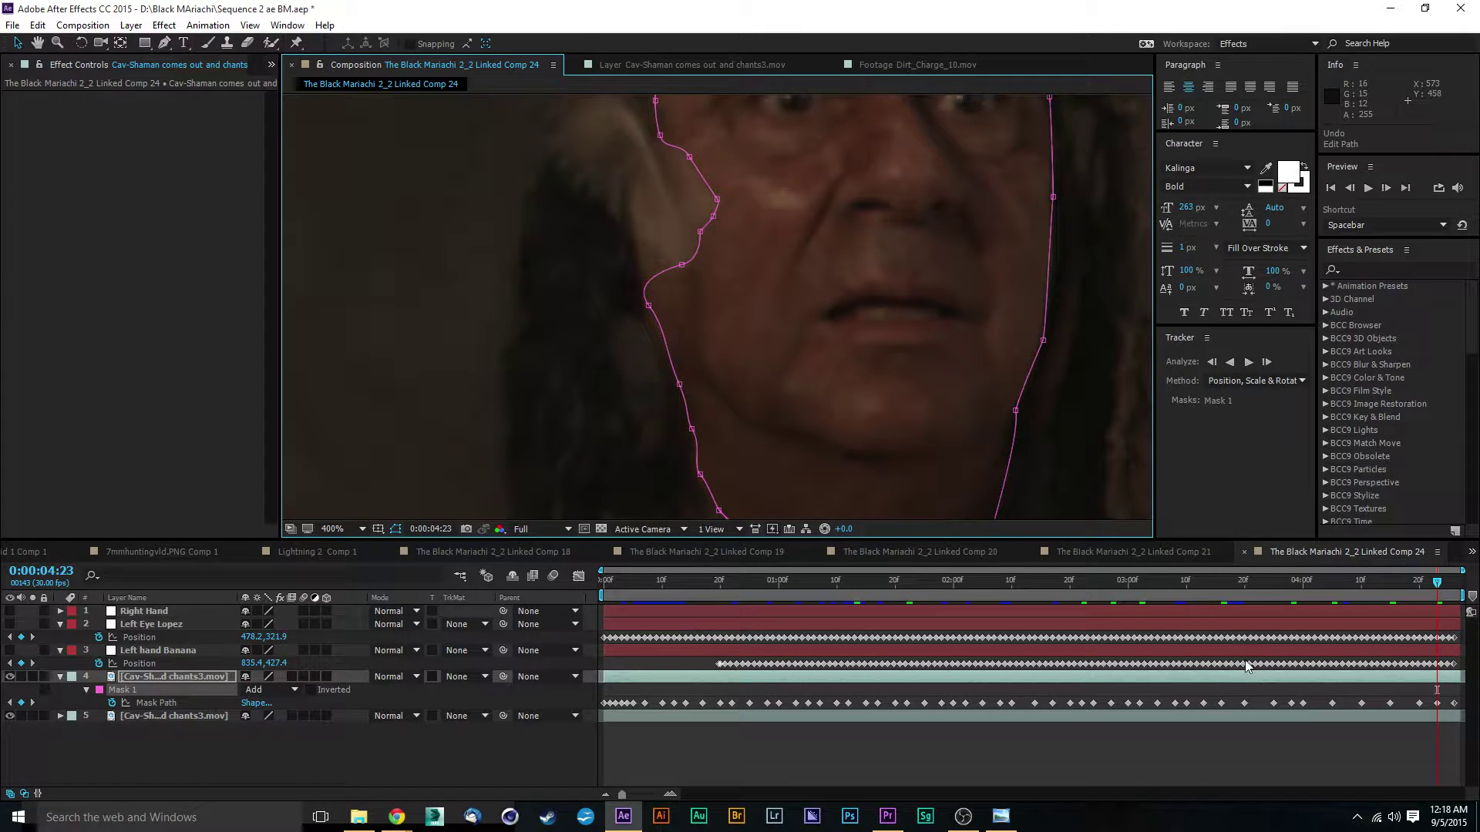
click(883, 583)
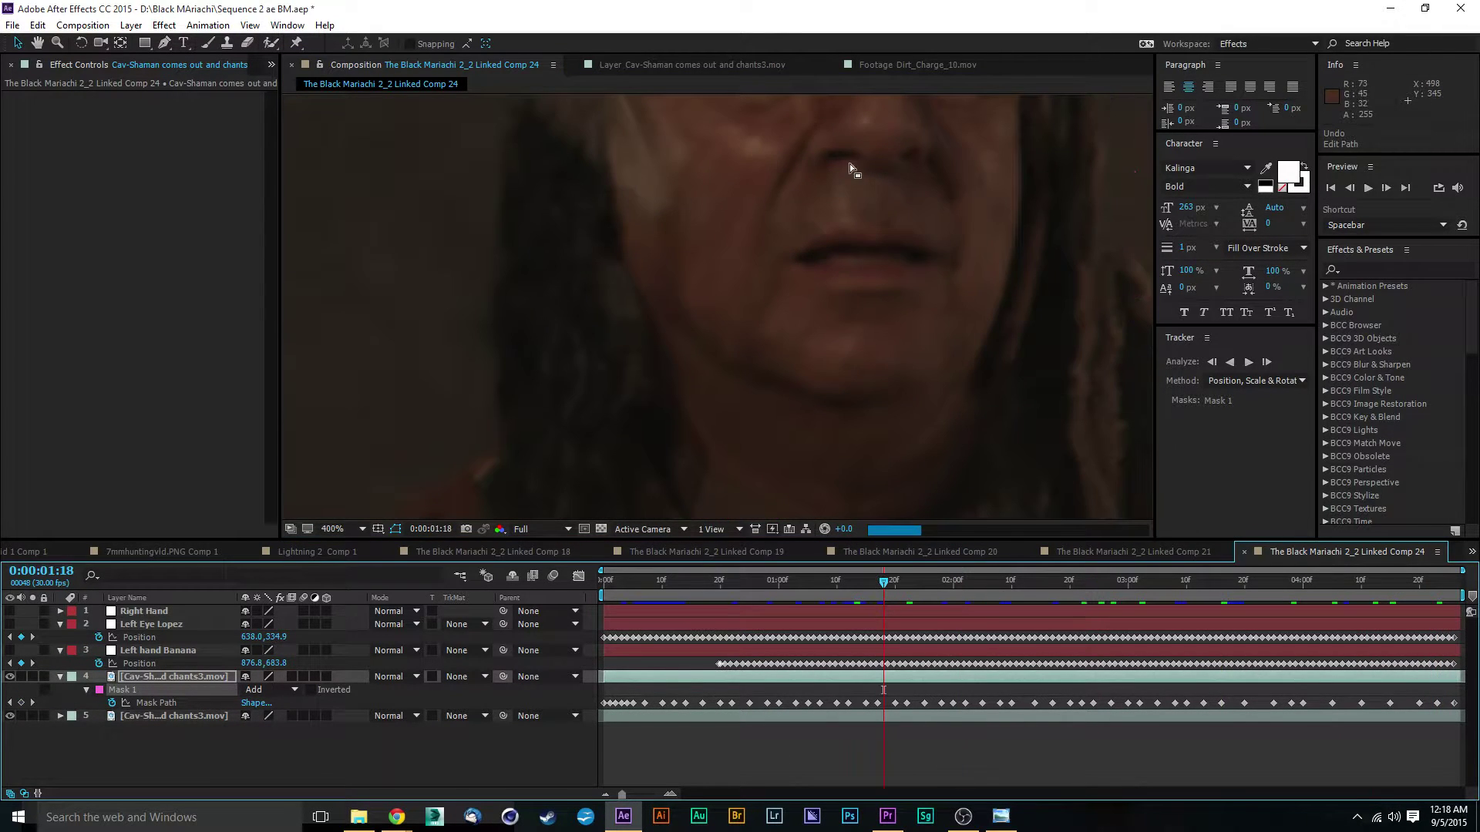
scroll(901, 239, down, 4)
scroll(957, 282, up, 1)
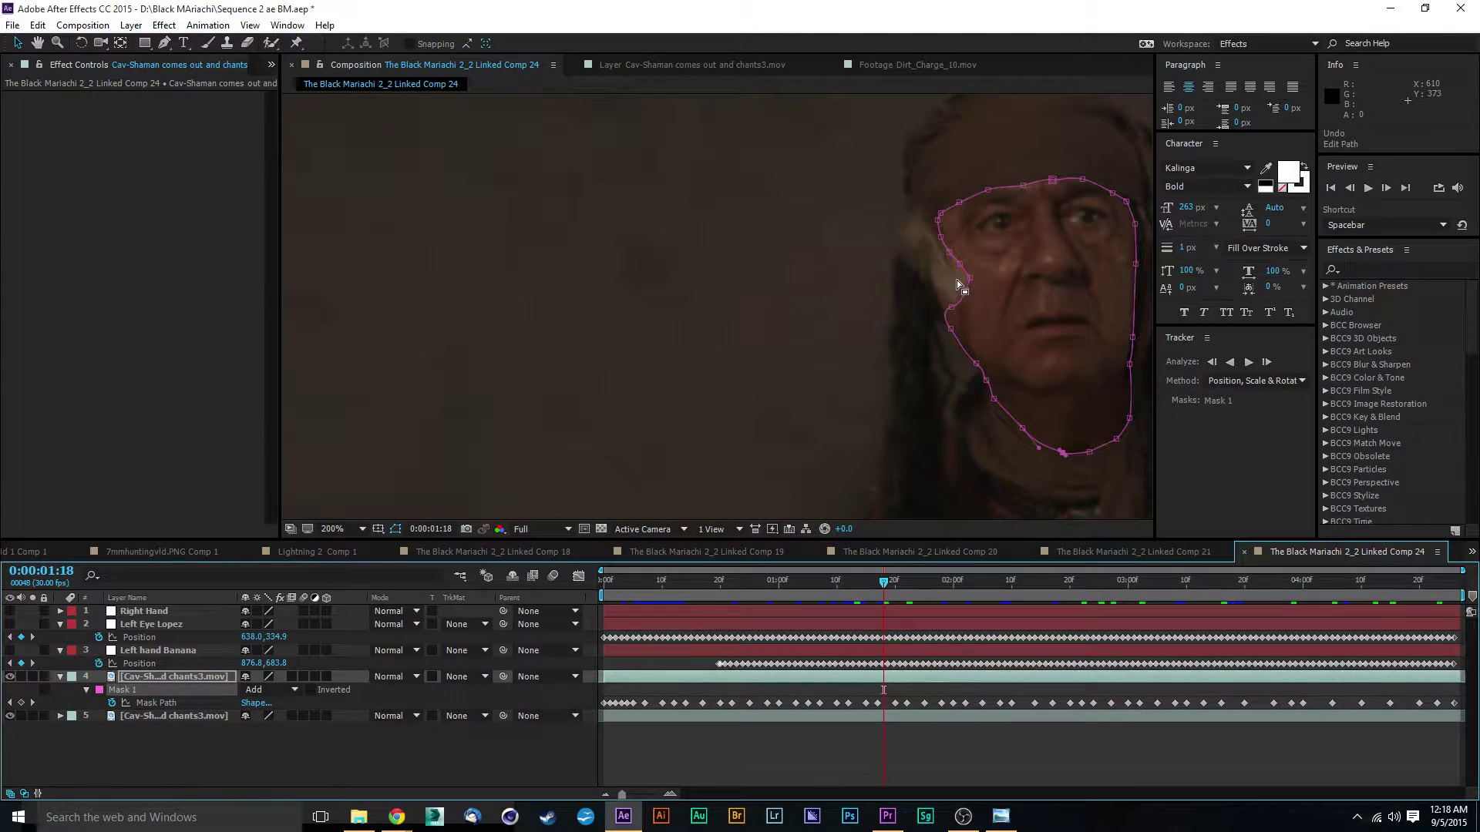
key(space)
drag(935, 289, 563, 273)
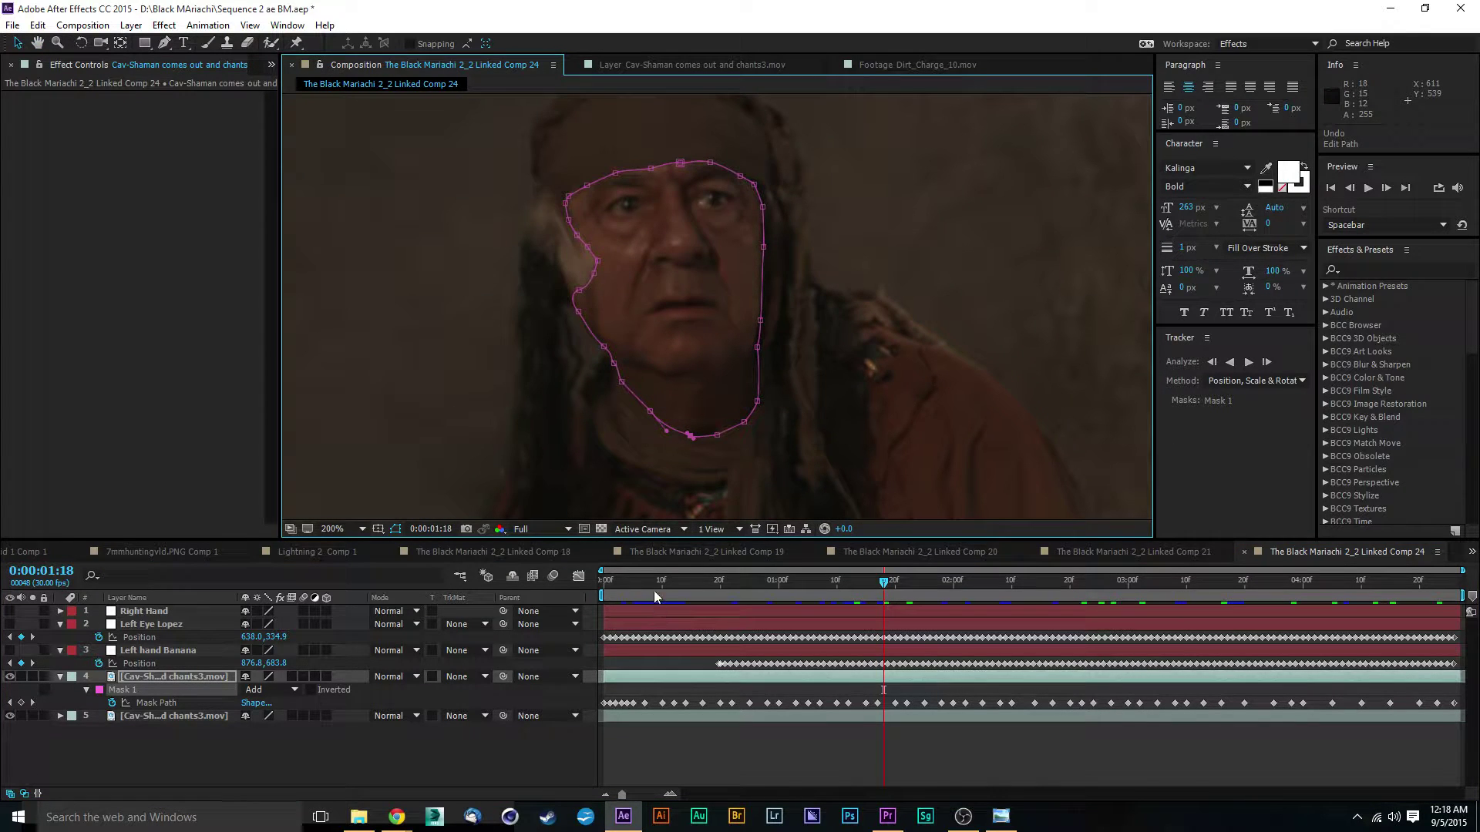
Step: Go to the first frame and reselect the masked Cav-Shaman layer to examine the Mask 1 outline on the face
drag(653, 590, 603, 585)
drag(844, 361, 728, 380)
scroll(727, 381, down, 1)
drag(839, 404, 766, 406)
scroll(766, 405, down, 2)
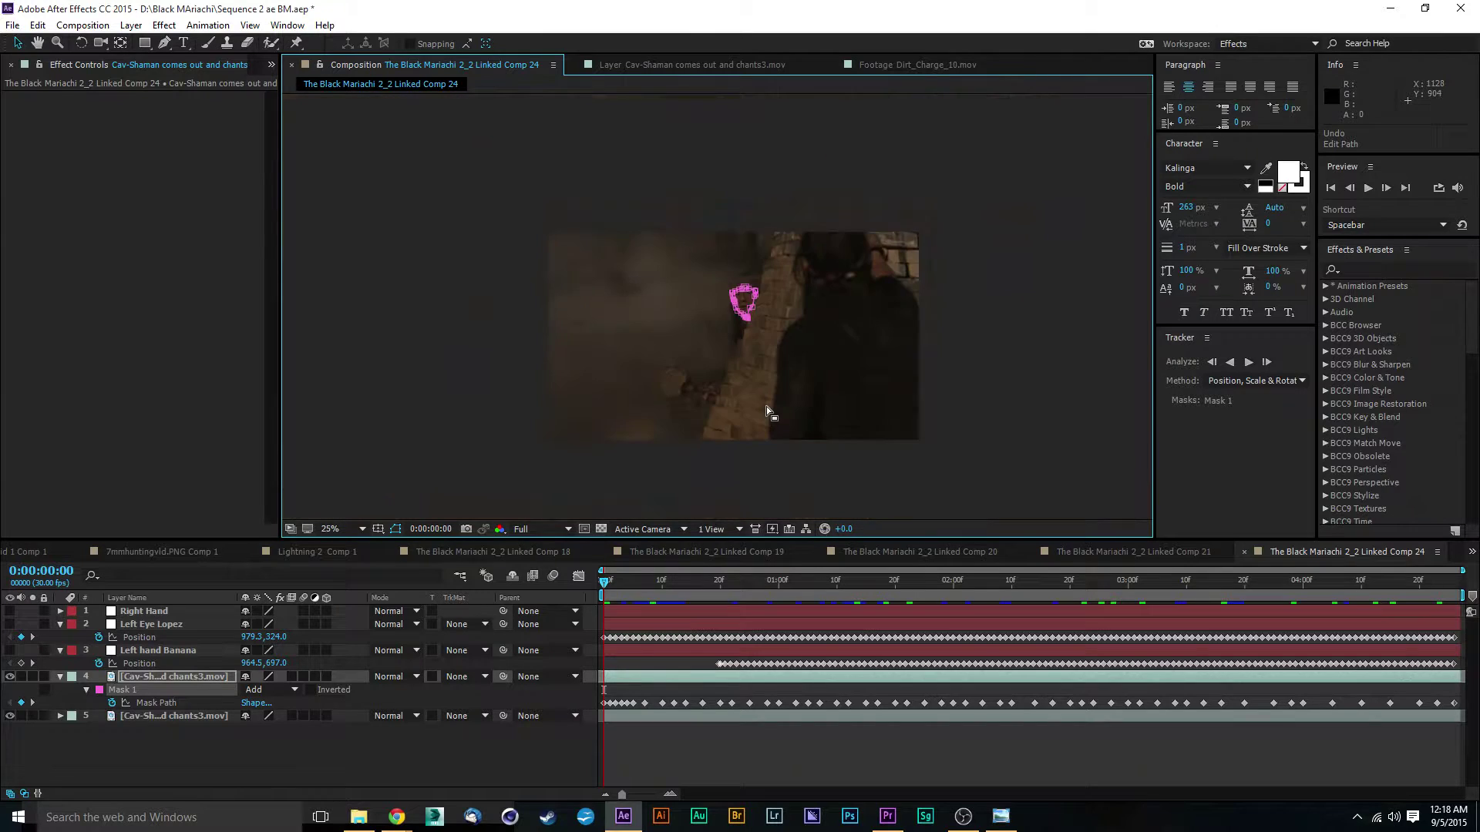
click(803, 179)
scroll(853, 381, up, 1)
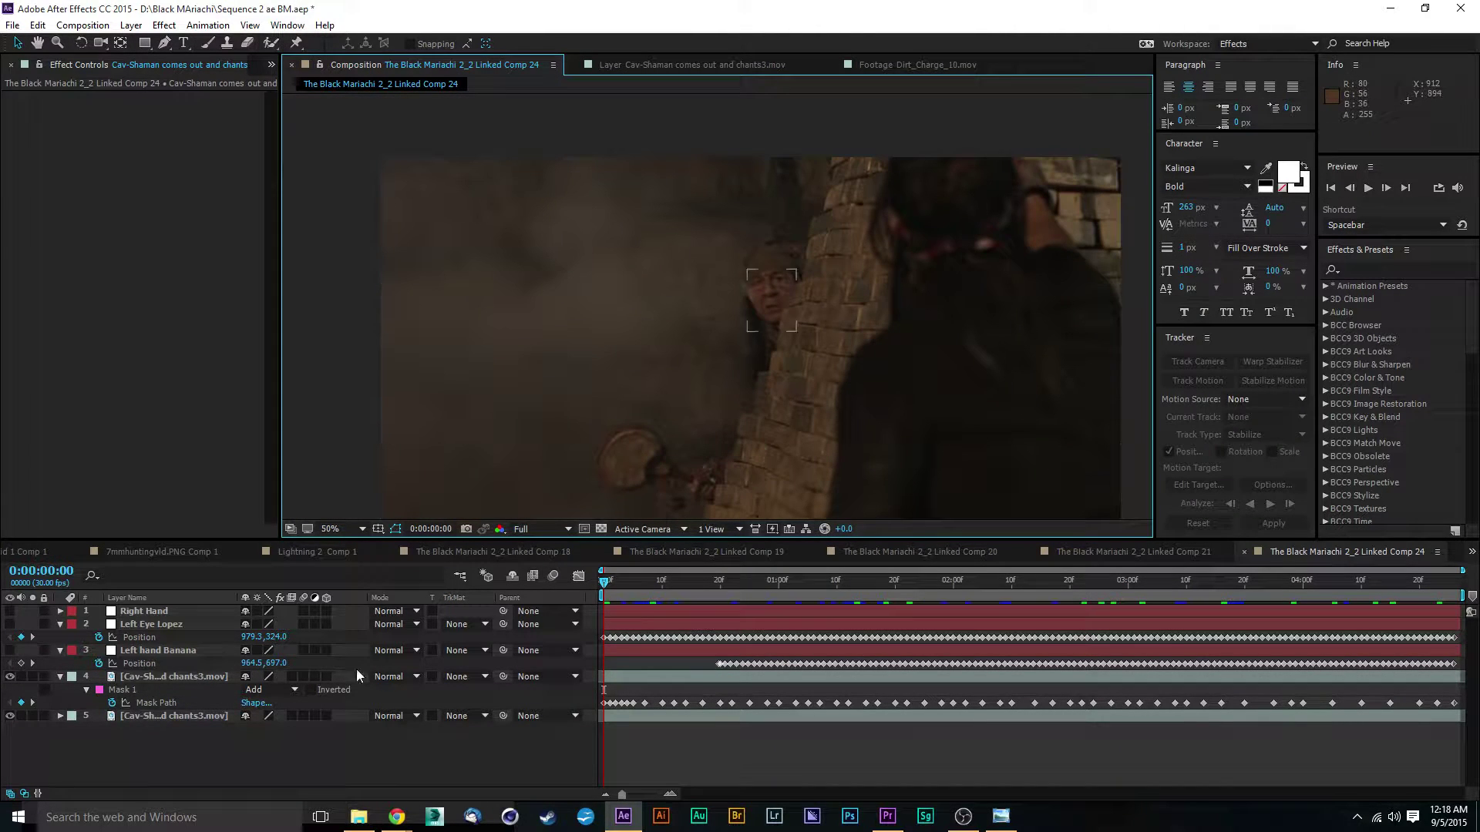
click(222, 676)
scroll(686, 347, up, 1)
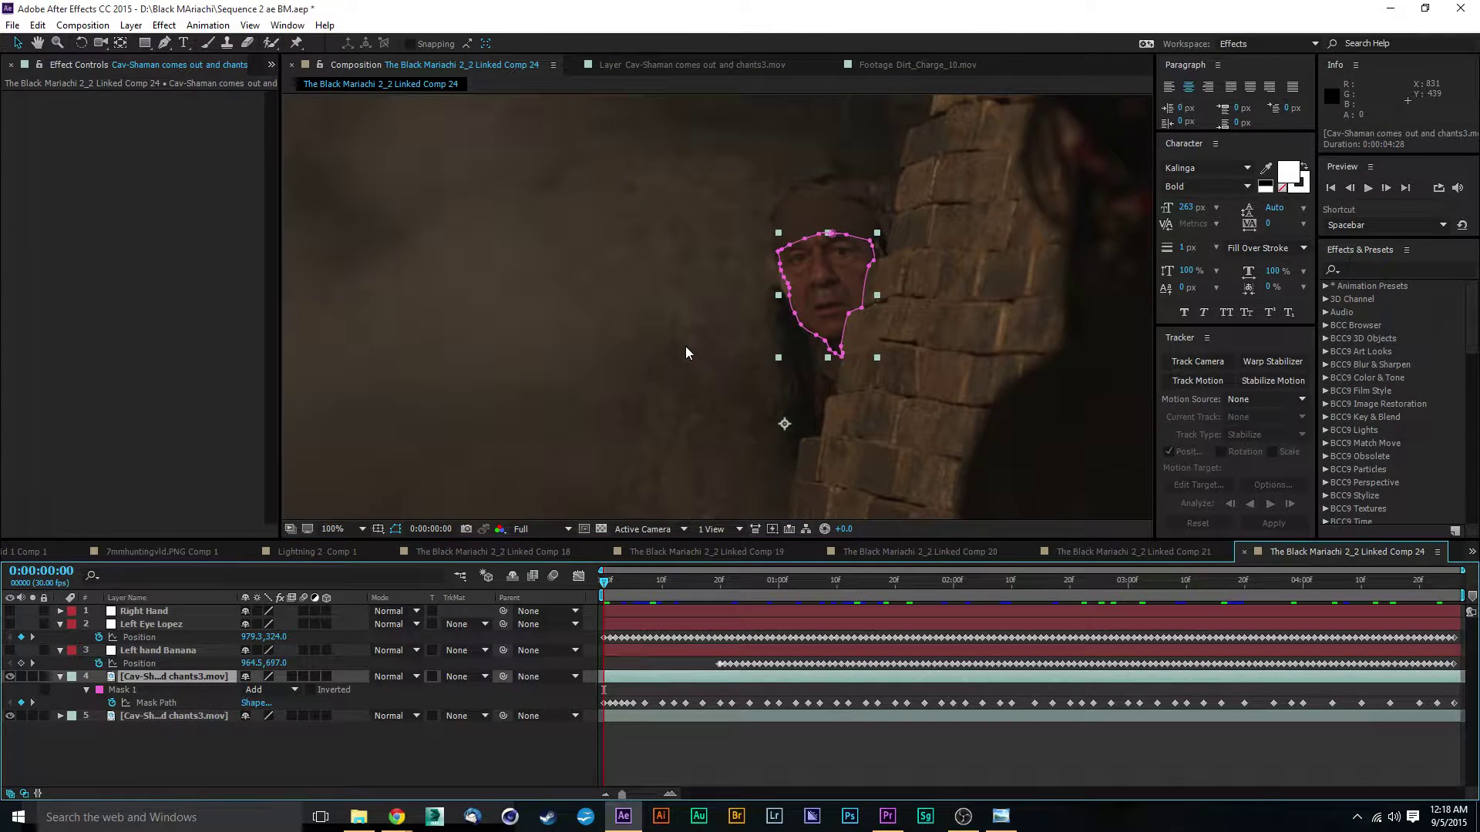
Step: Preview the composition from the first frame and scrub through the mask animation to 0:00:04:19
key(space)
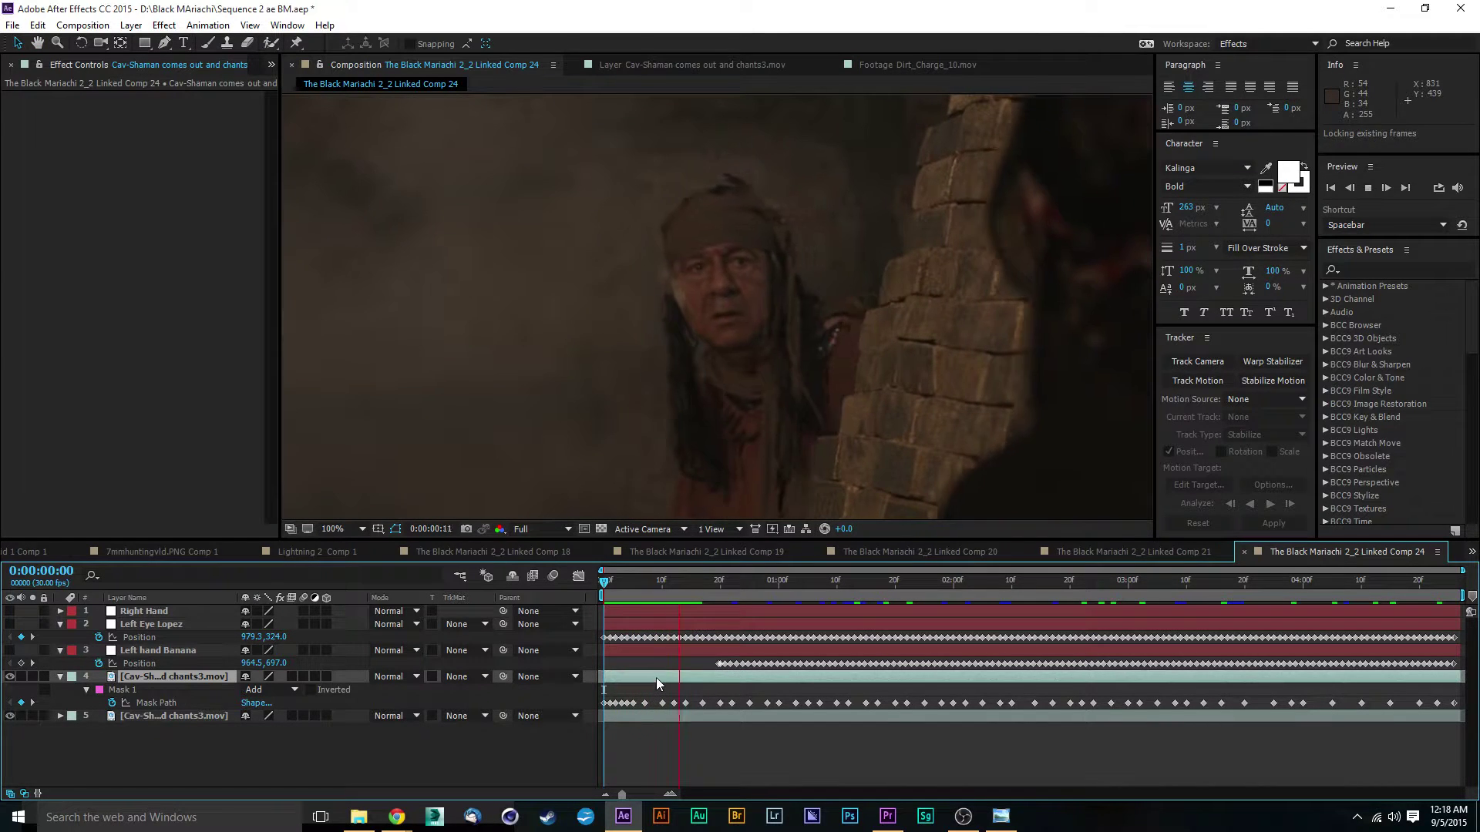
key(space)
key(space)
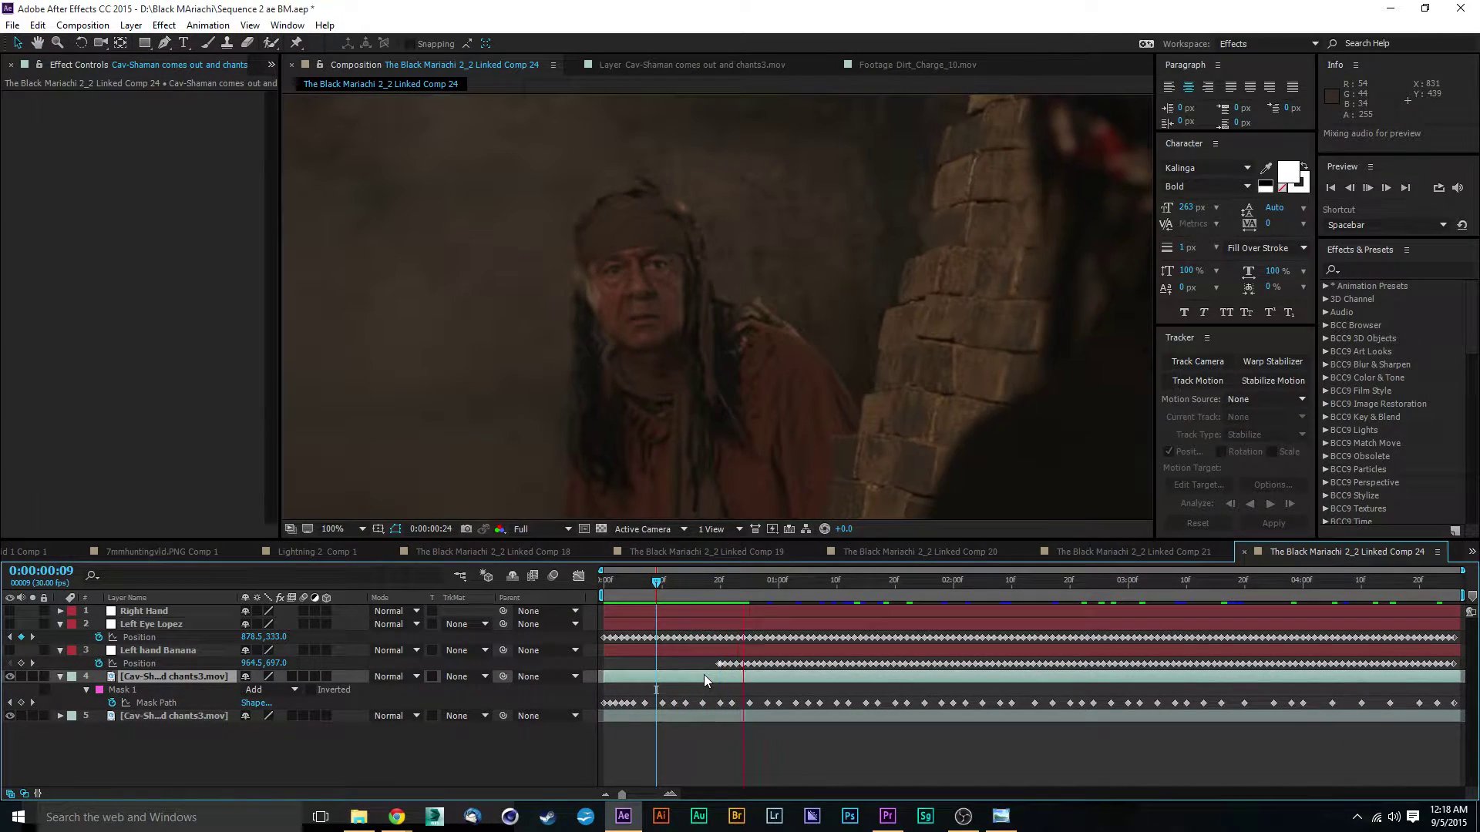
click(815, 581)
drag(815, 581, 1414, 581)
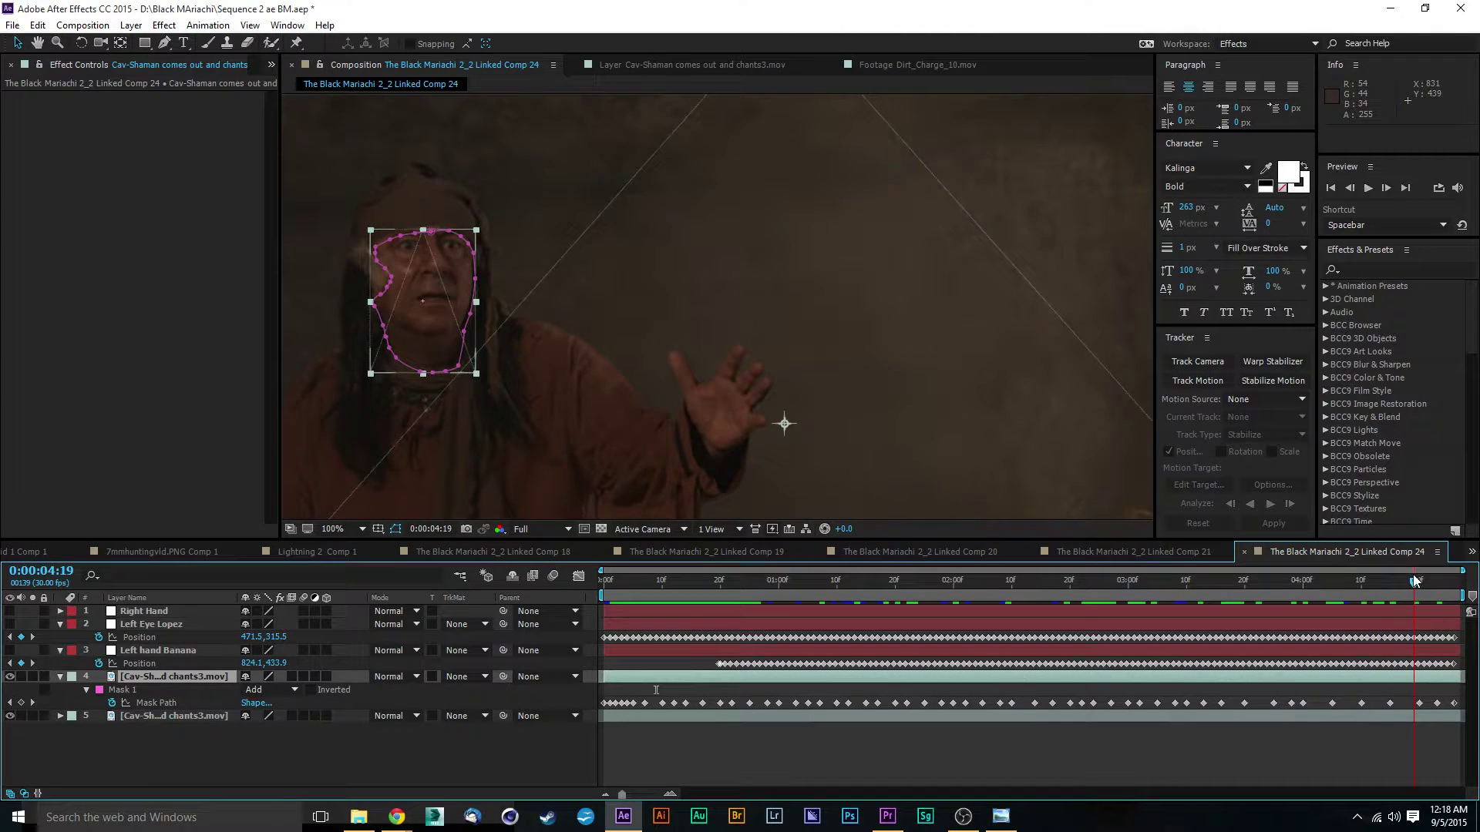
Step: Deselect the layer and save the project
click(293, 761)
key(ctrl+s)
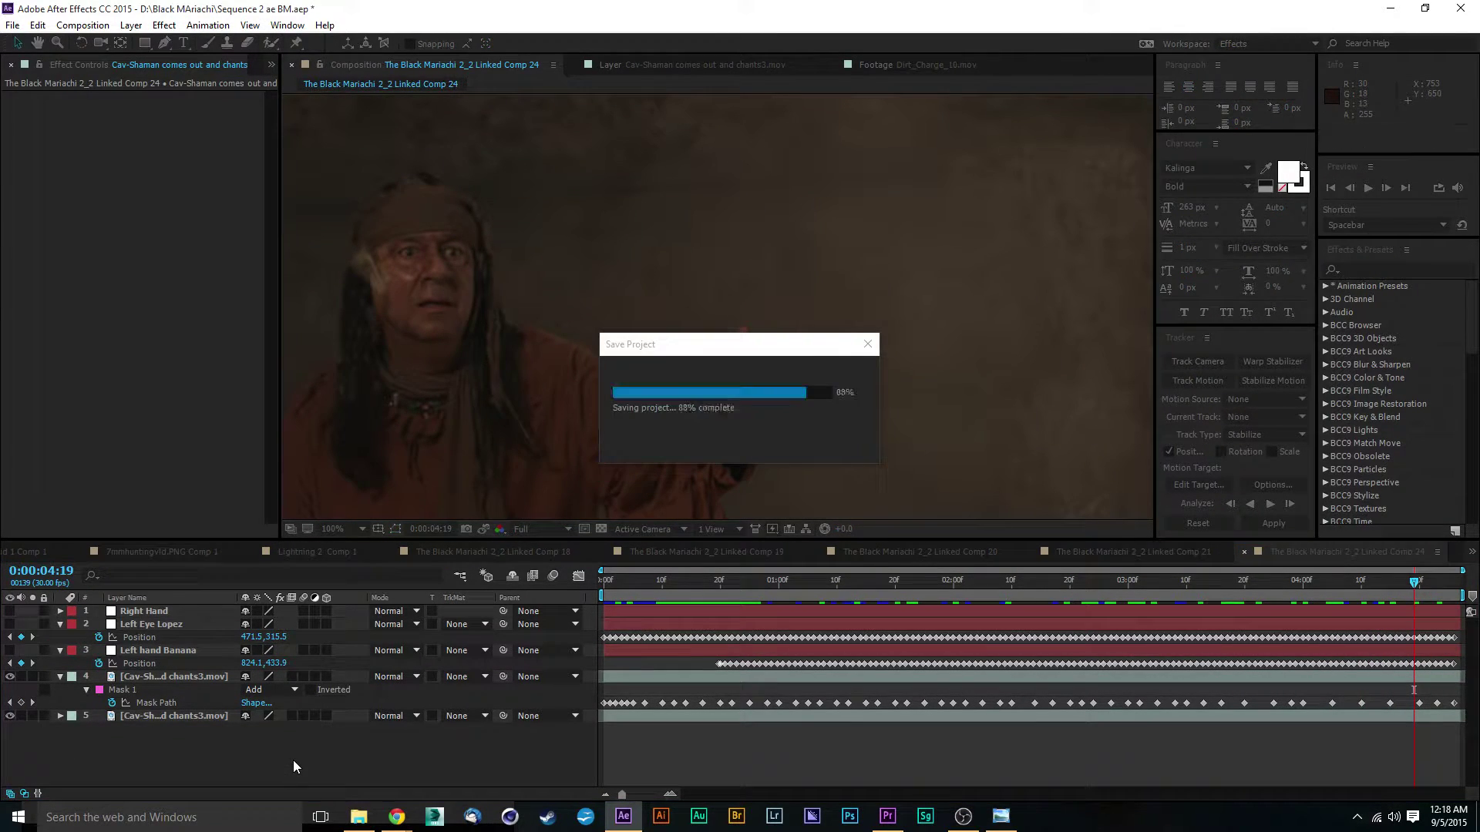
Step: Duplicate the masked Cav-Shaman footage layer and hide the lower copy
click(155, 676)
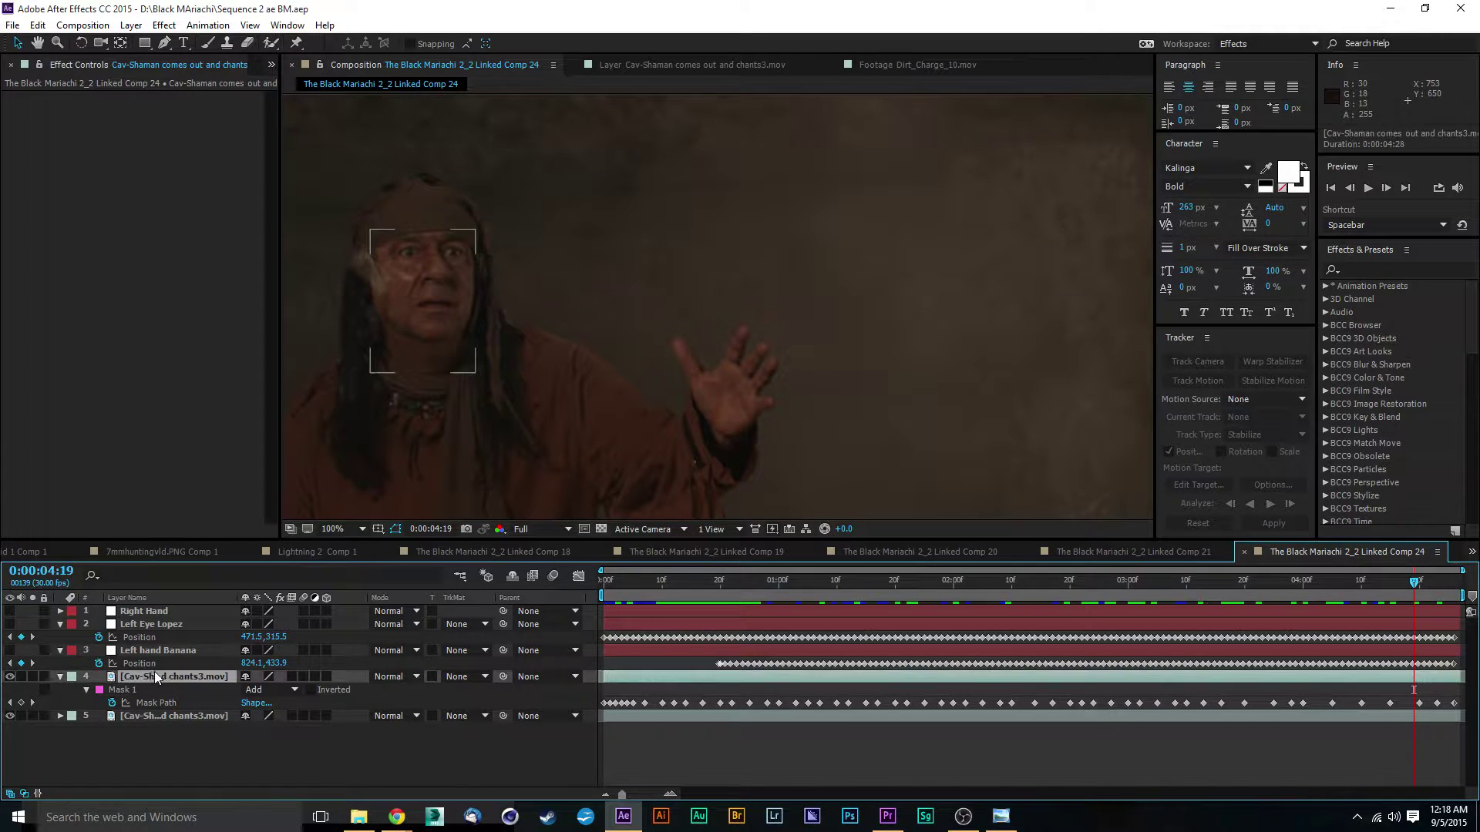
key(ctrl+d)
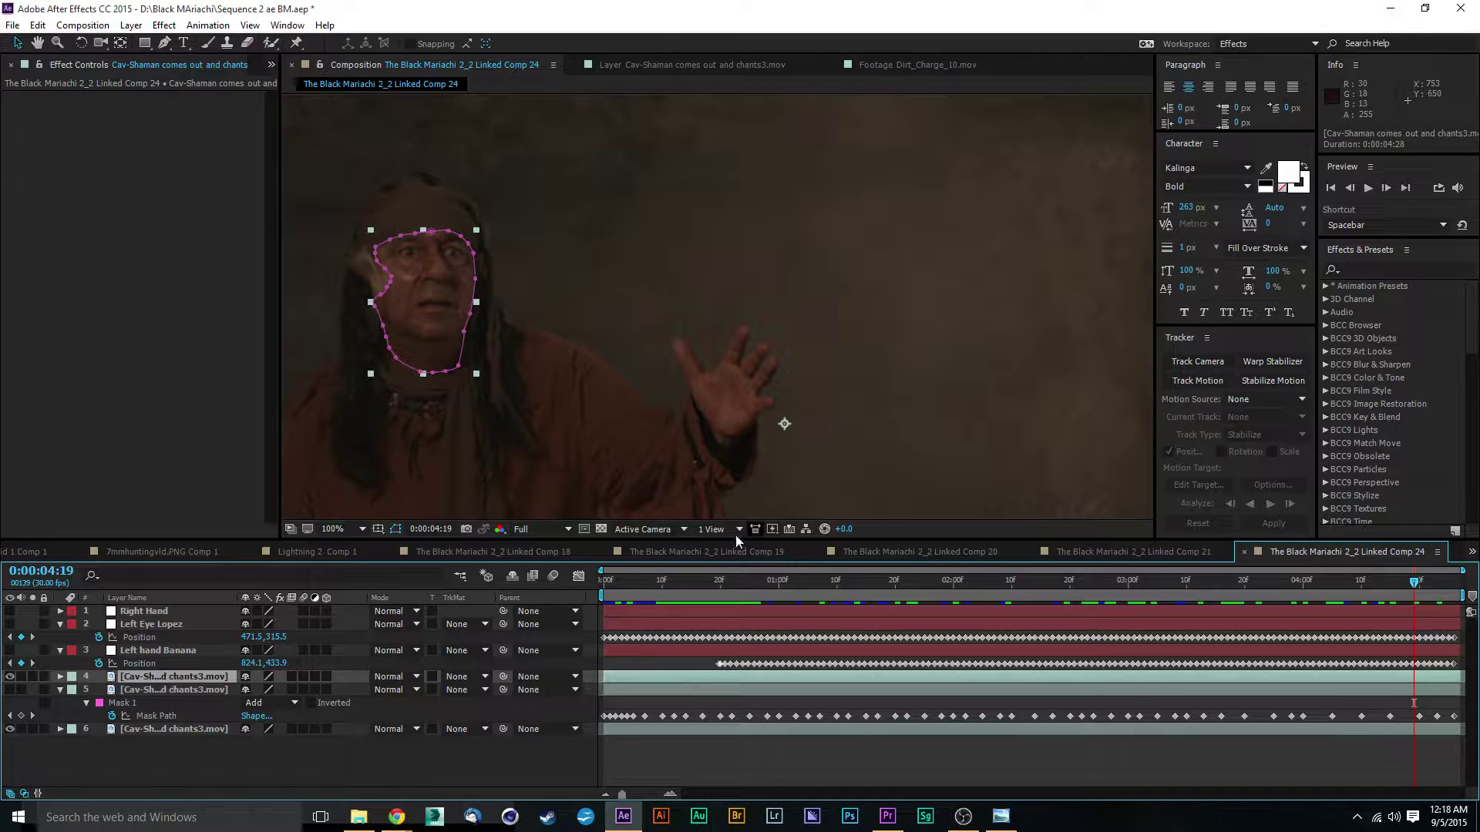
Step: Pre-compose the upper masked Cav-Shaman layer, moving all attributes into the new composition, and view the whole frame
click(131, 24)
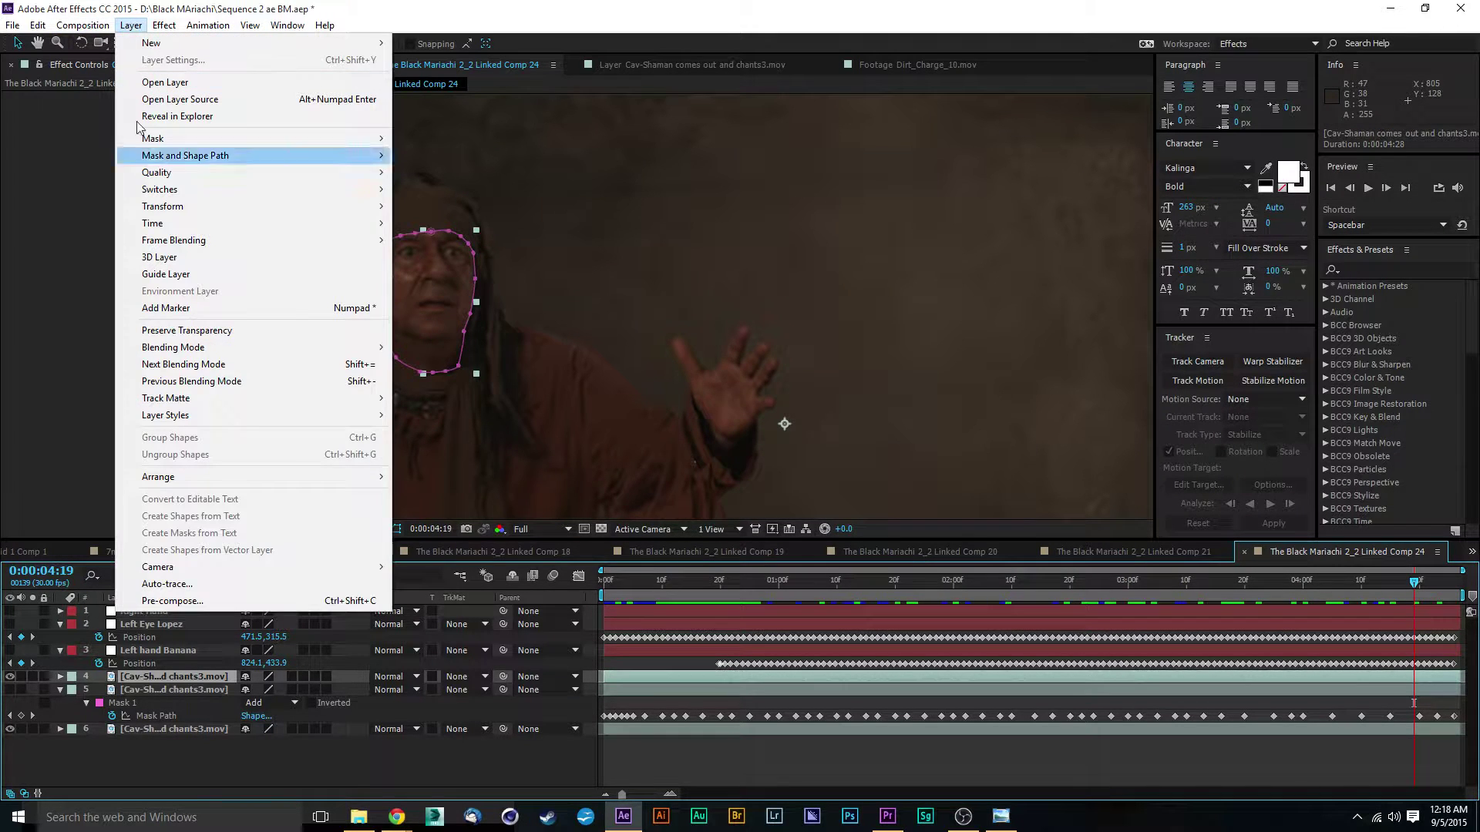
click(184, 602)
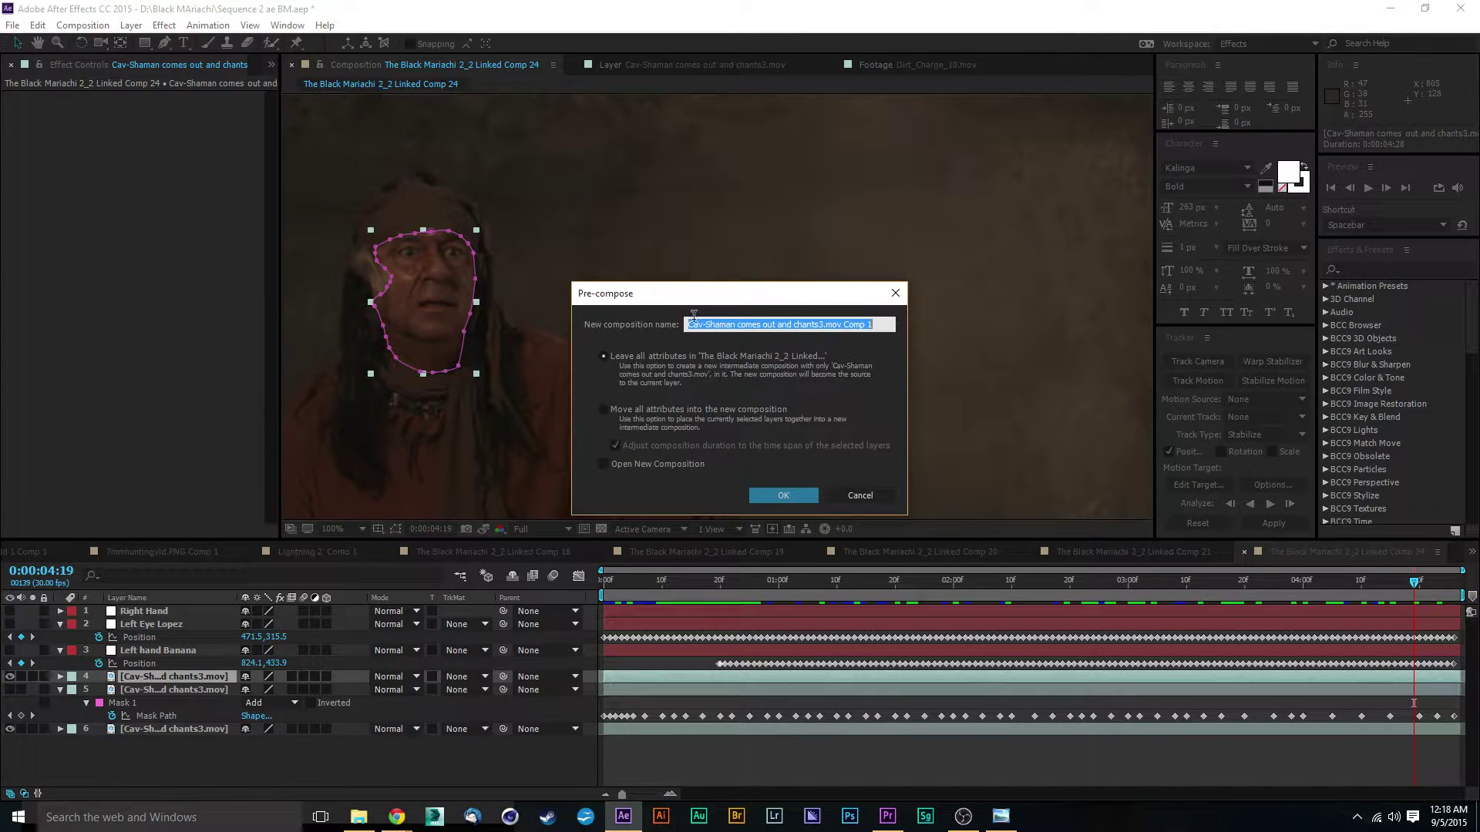
click(613, 410)
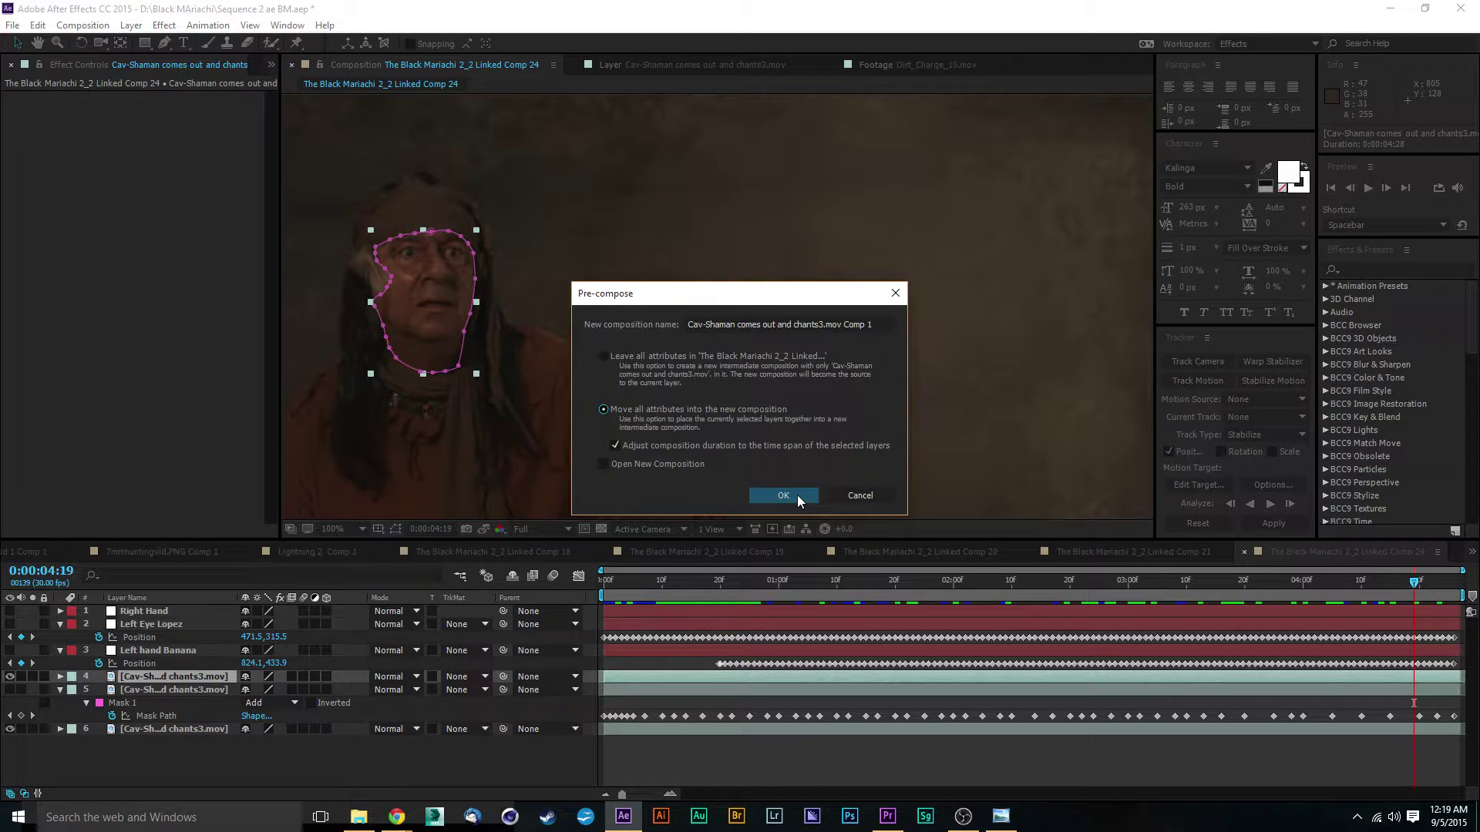
click(797, 495)
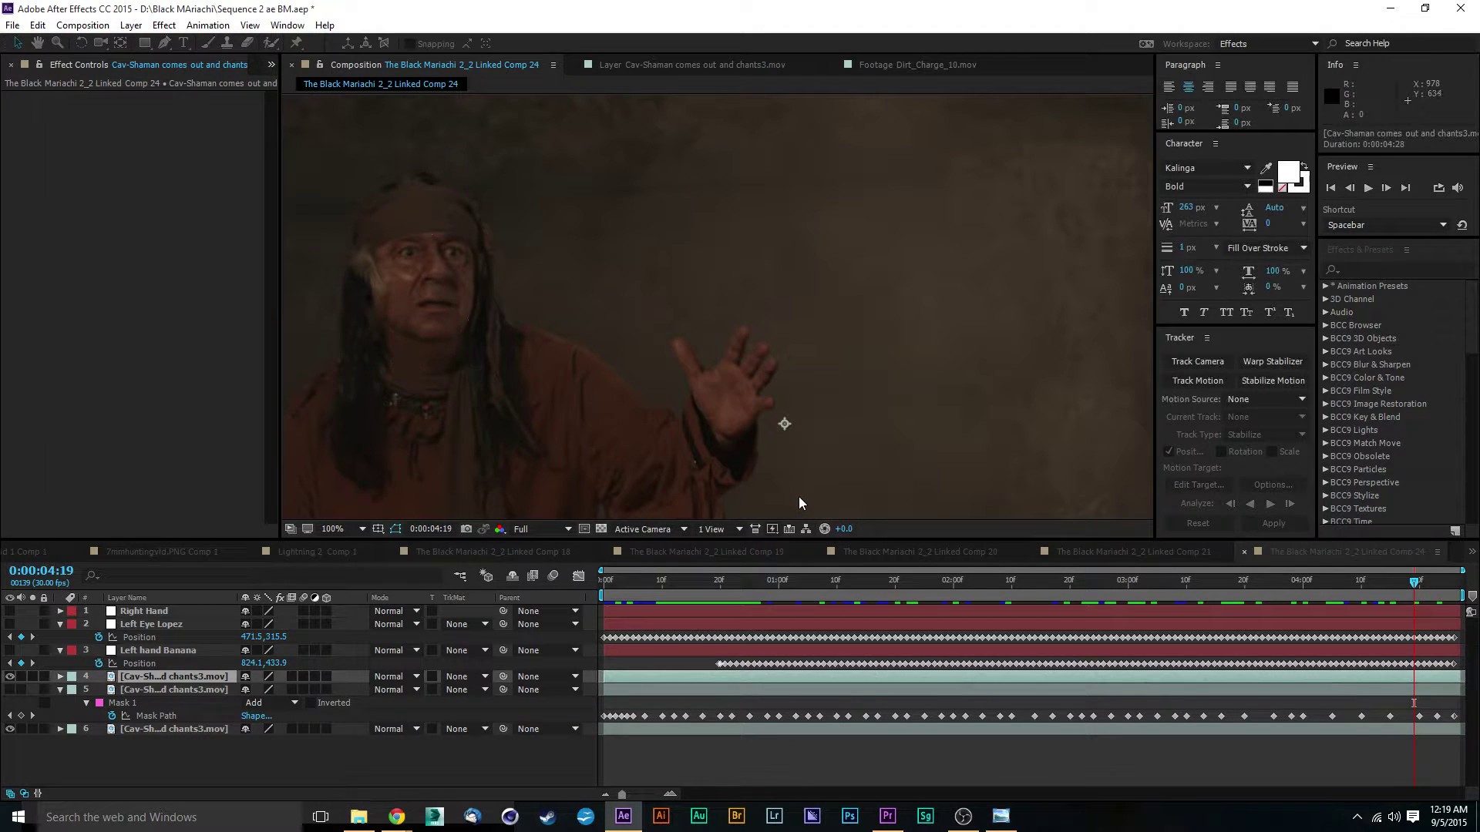
click(170, 687)
click(173, 675)
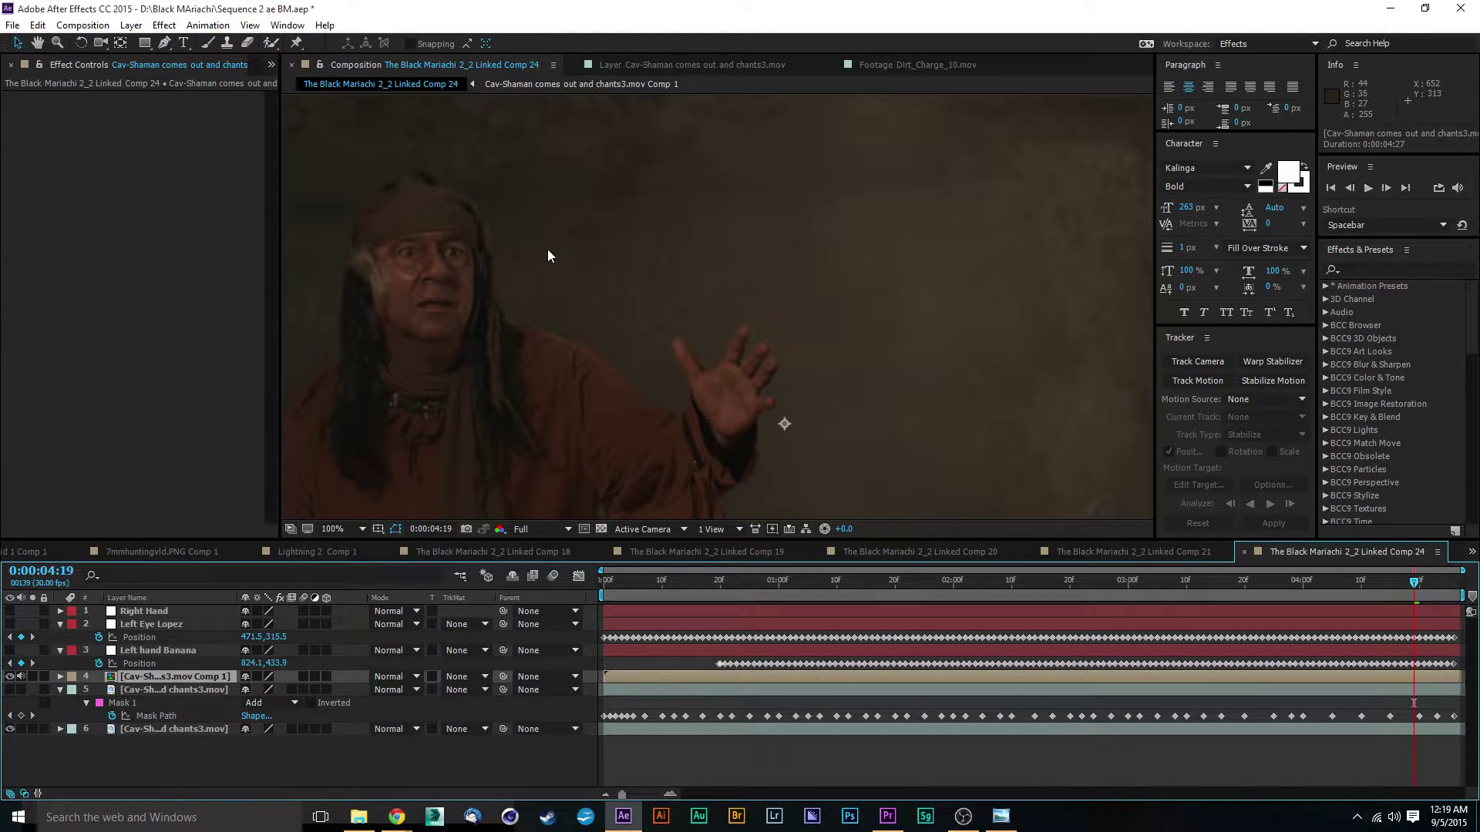
key(comma)
key(comma)
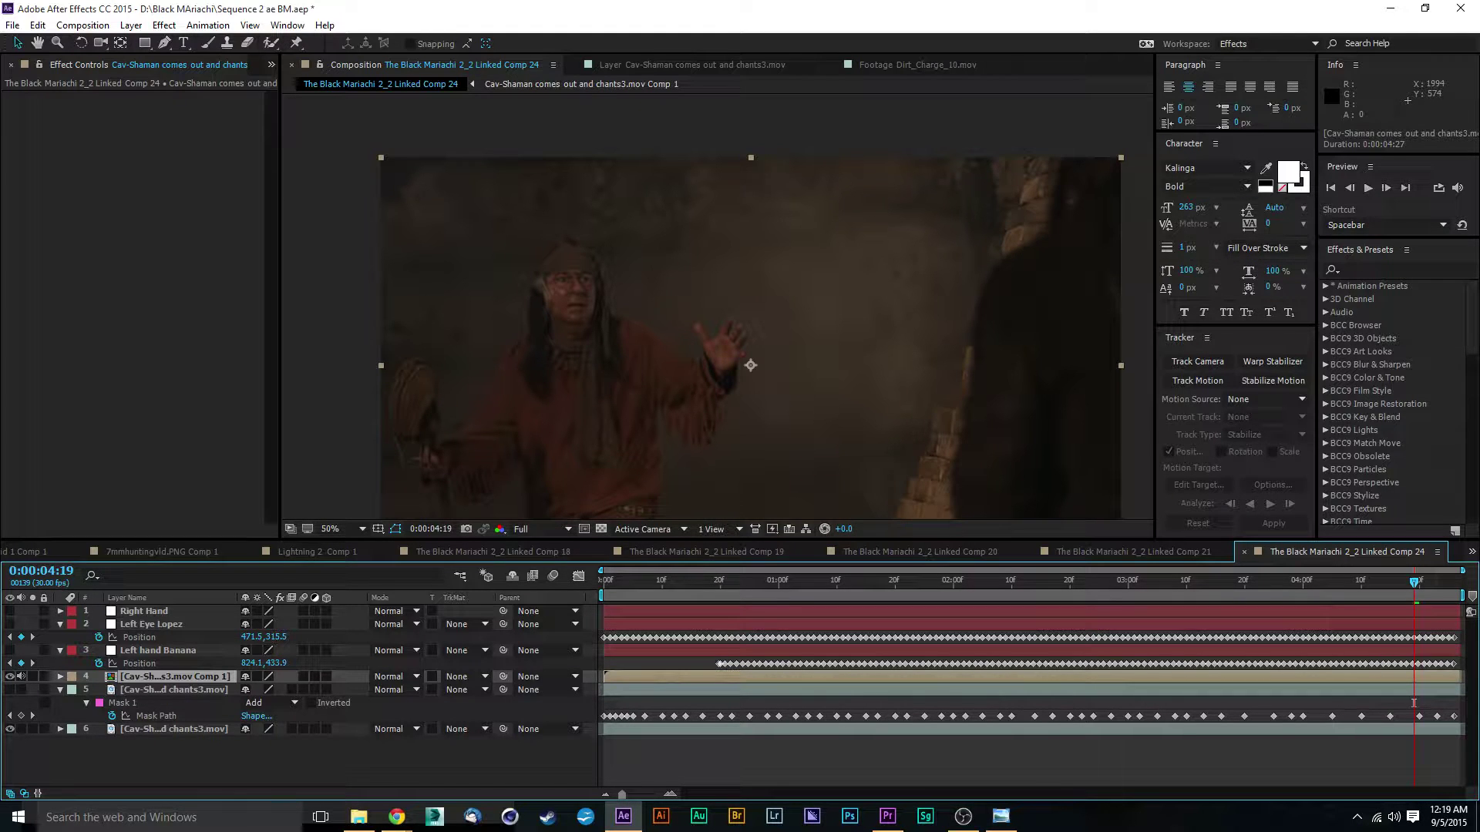
Step: Switch to Chrome and open youtube.com/mikengary in a new tab
key(alt+Tab)
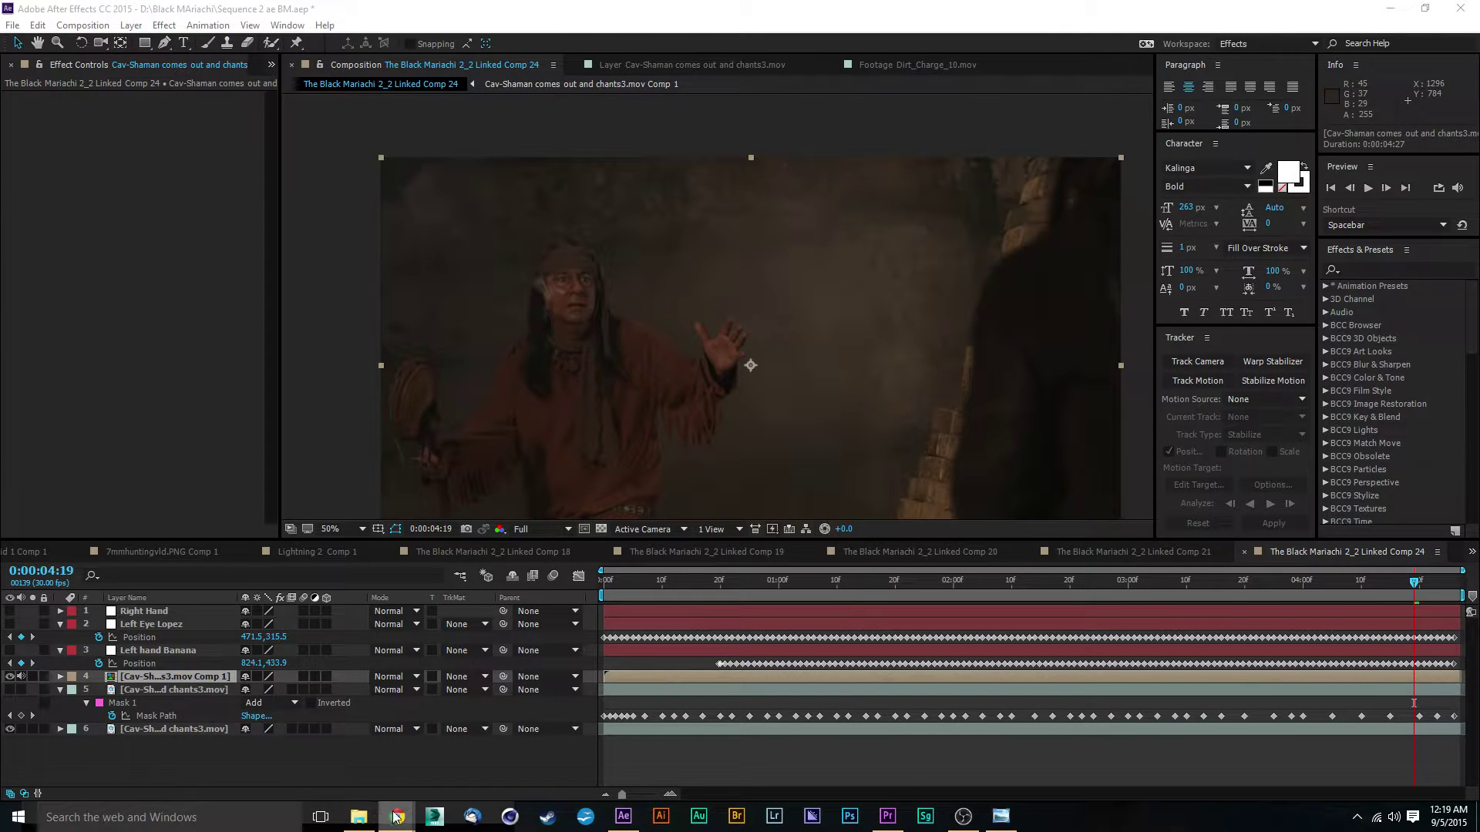
mouse_move(396, 818)
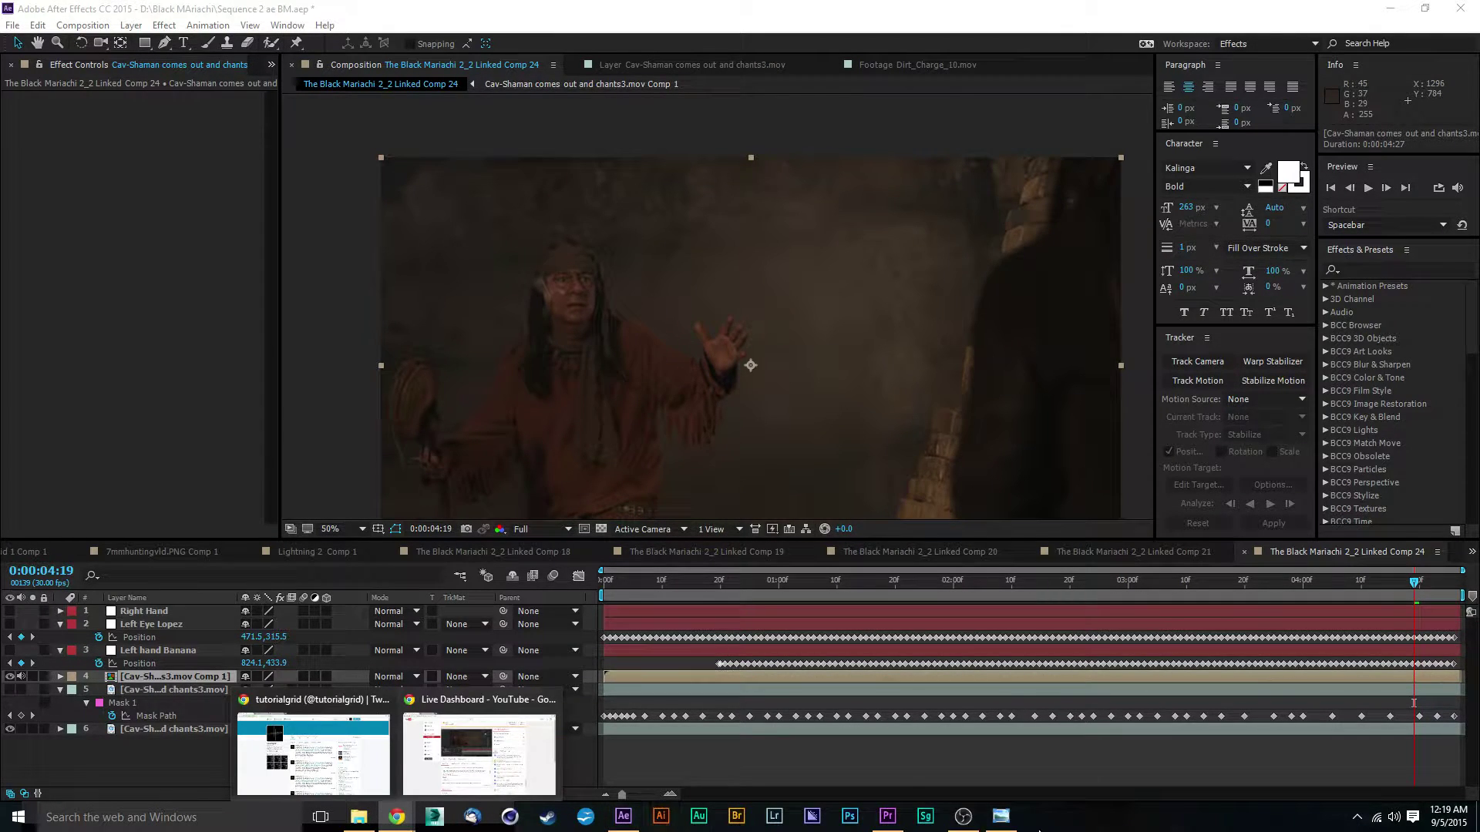
mouse_move(287, 783)
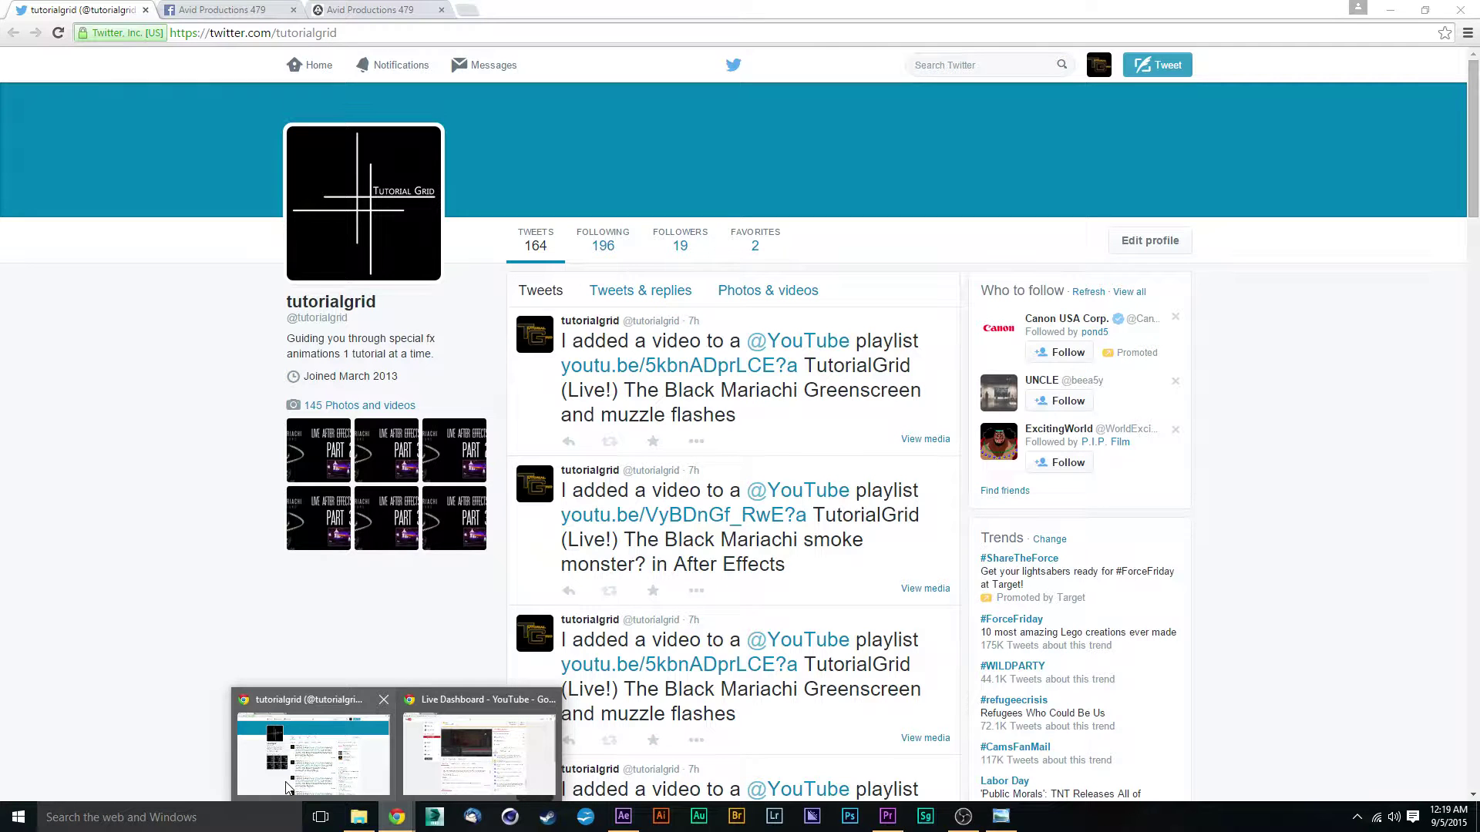
click(296, 768)
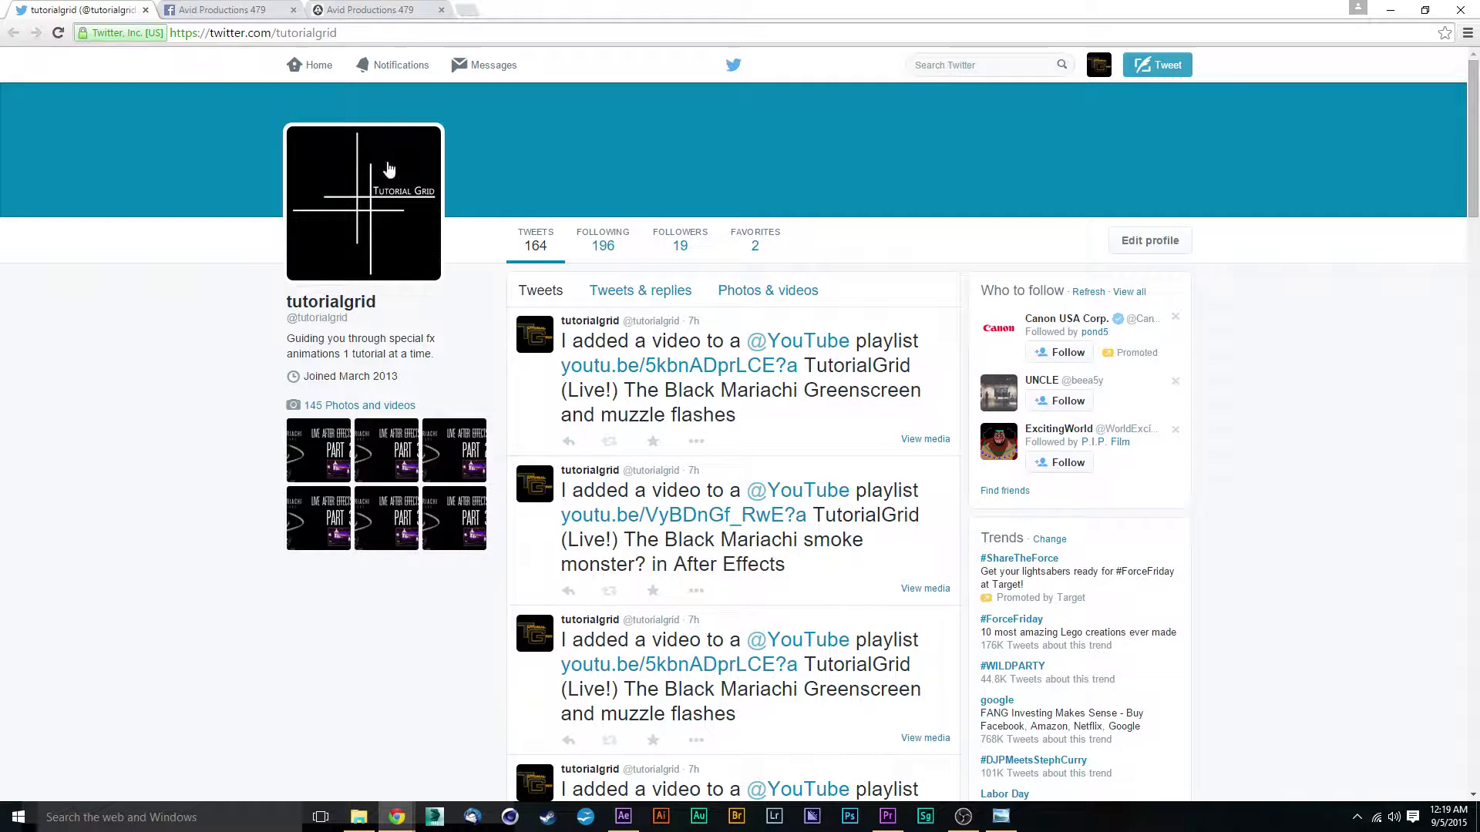
click(468, 10)
text(yout)
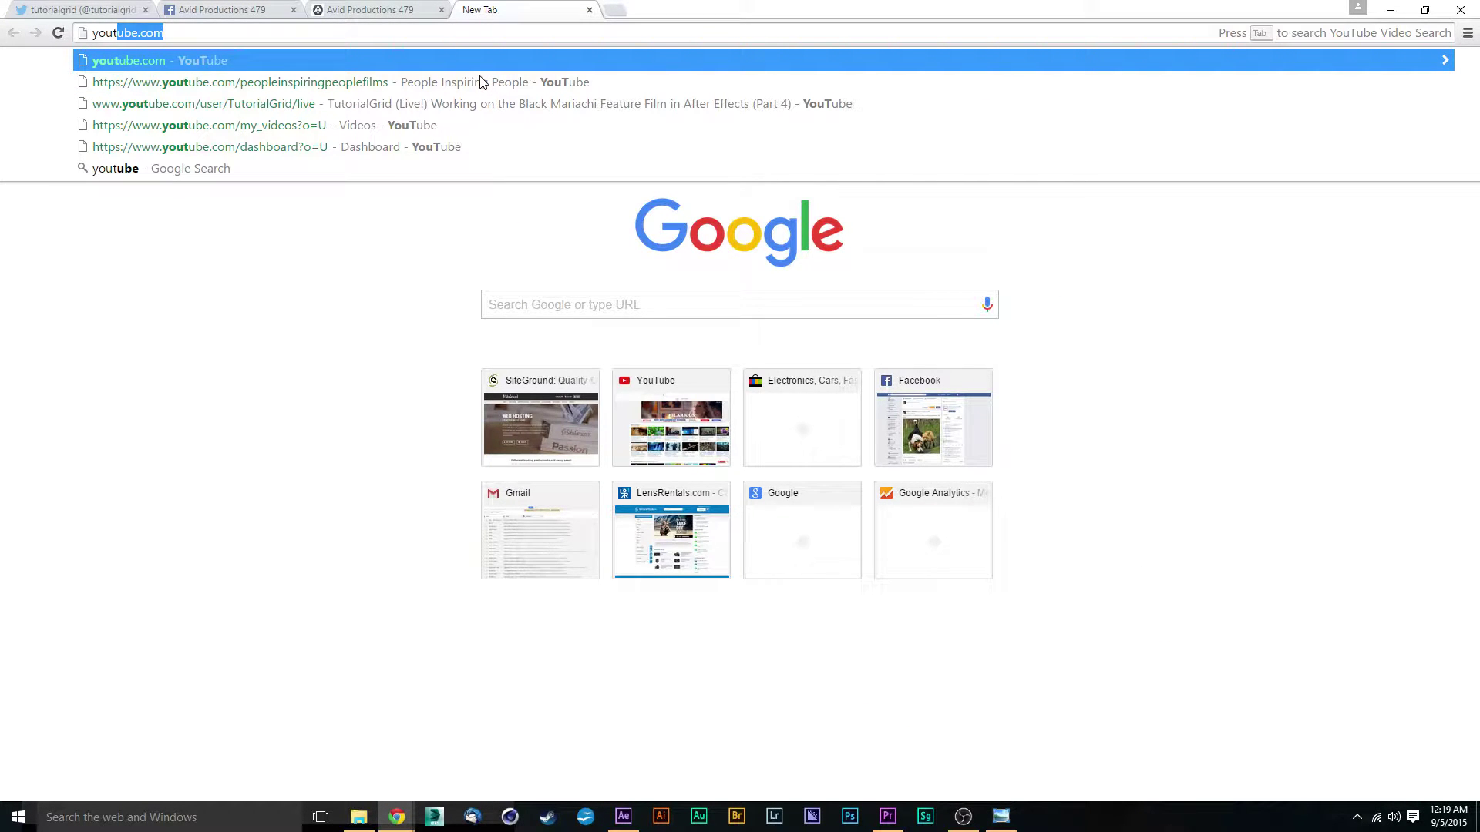
text(ube.com/)
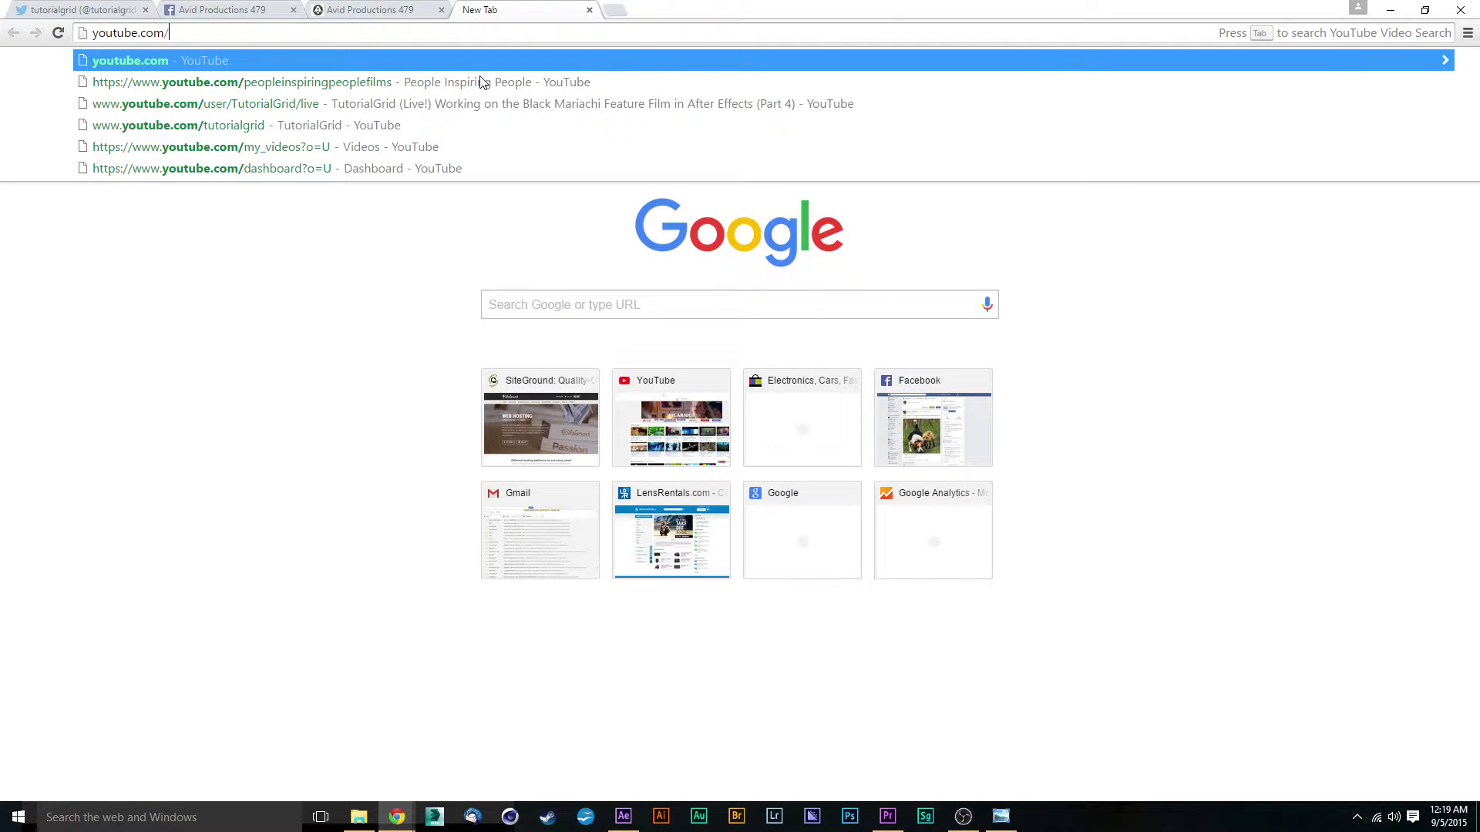
text(mikengary)
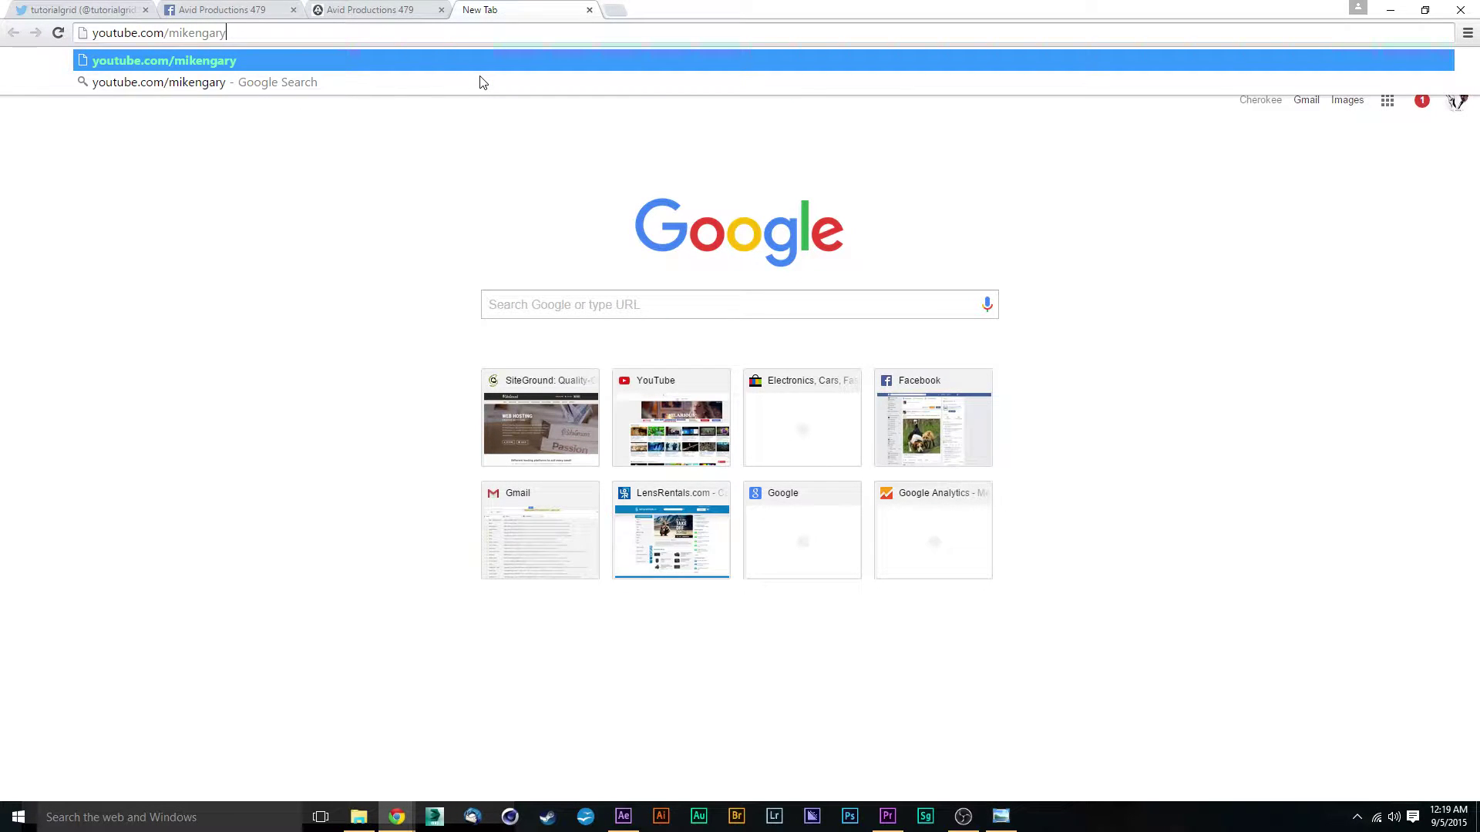
key(Return)
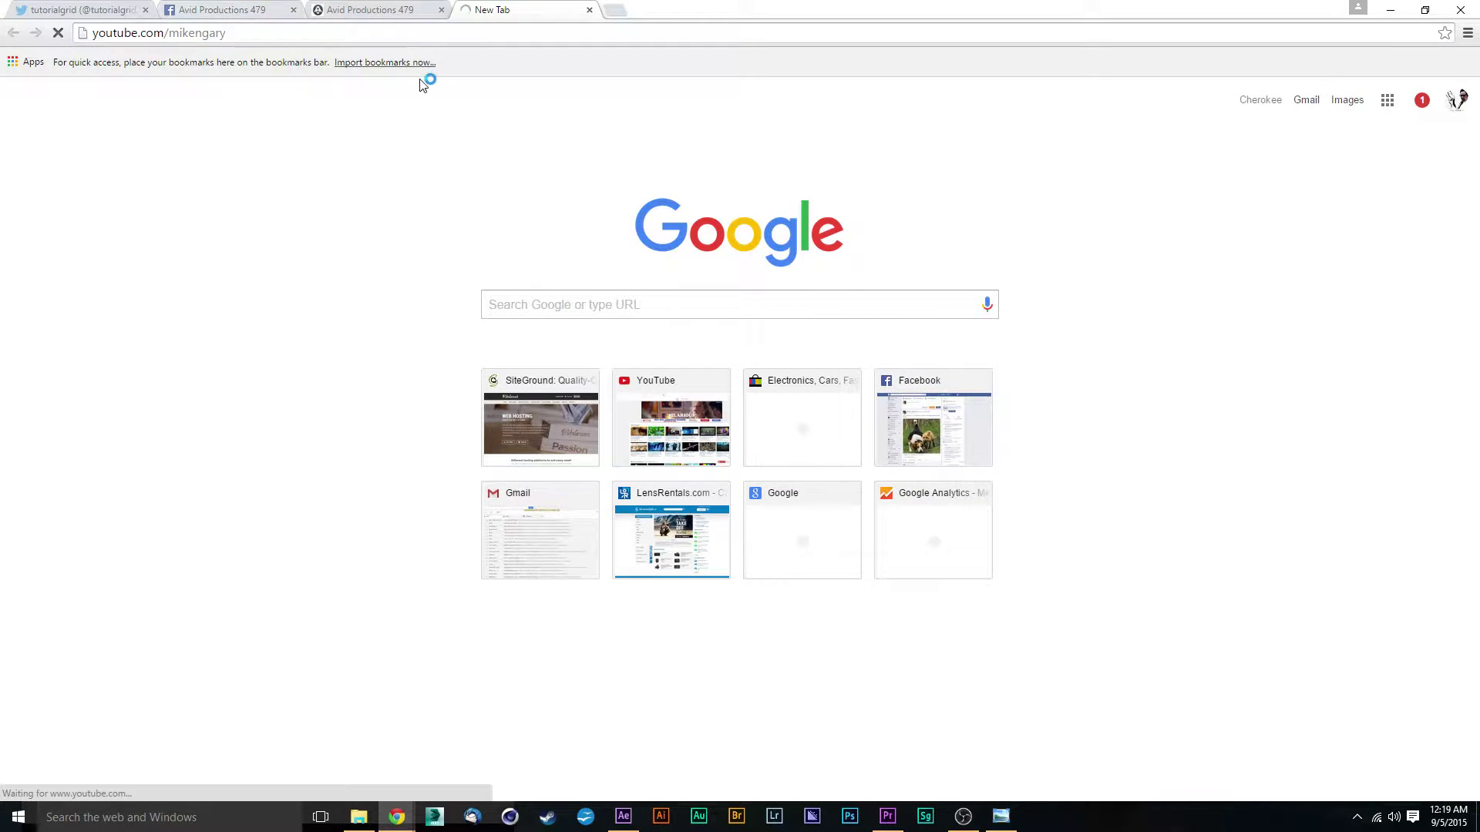
Step: Look through the mikeNgary channel's videos, glance at the Avid Productions 479 site and return to After Effects
scroll(769, 239, down, 1)
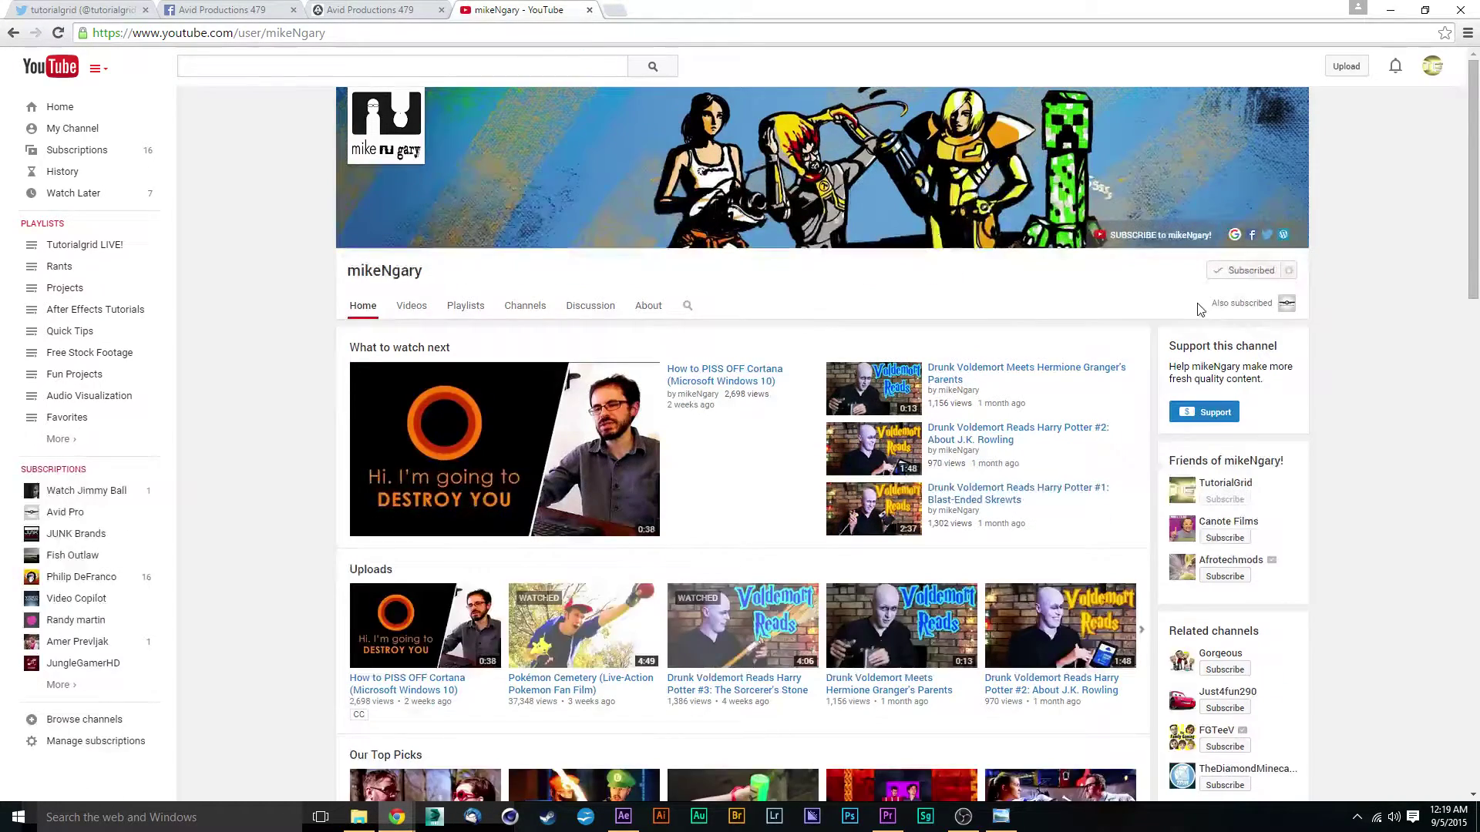
scroll(1236, 332, down, 2)
scroll(1240, 333, down, 1)
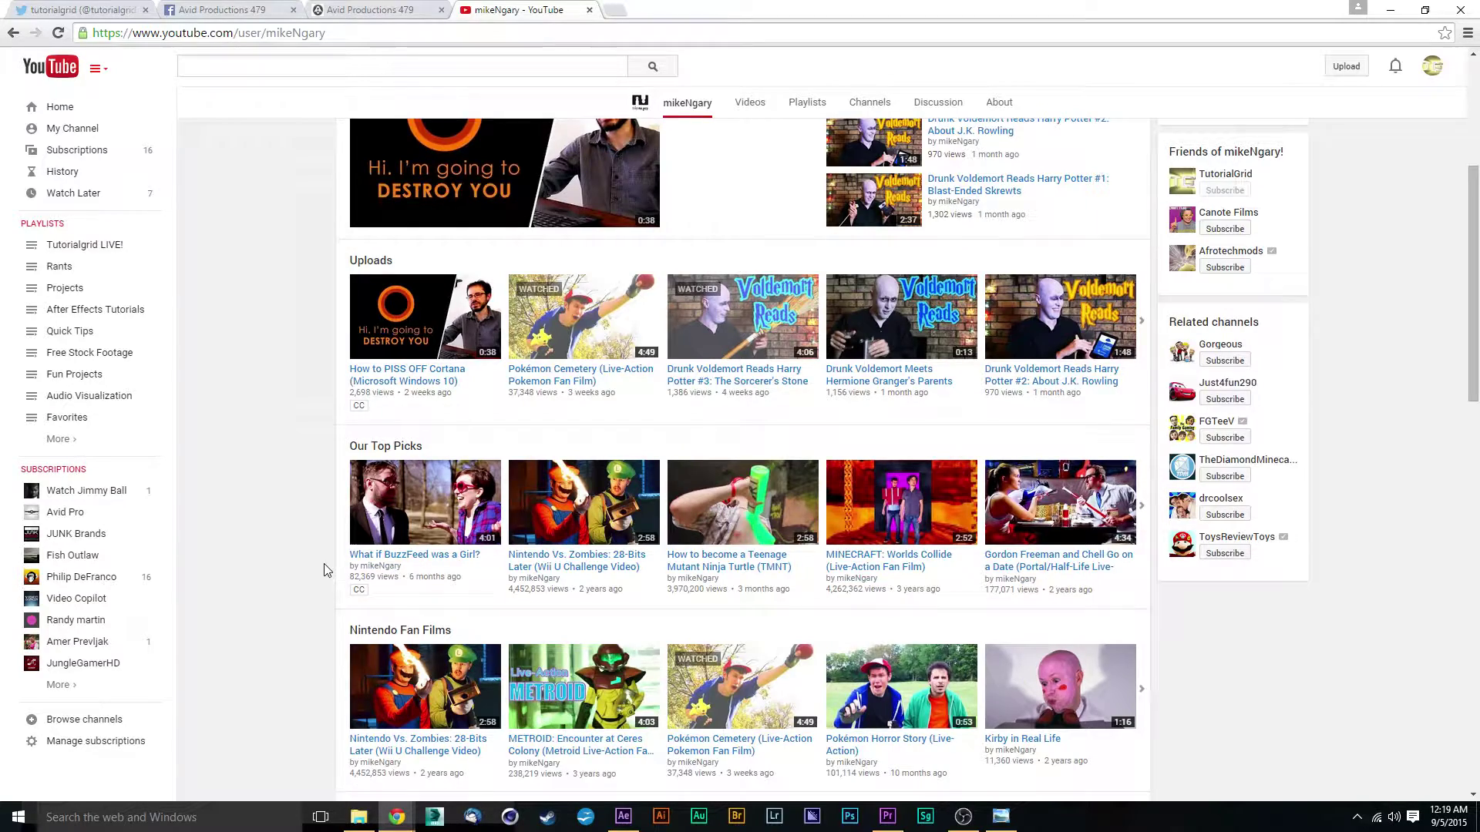
scroll(1259, 698, down, 2)
scroll(1260, 698, up, 6)
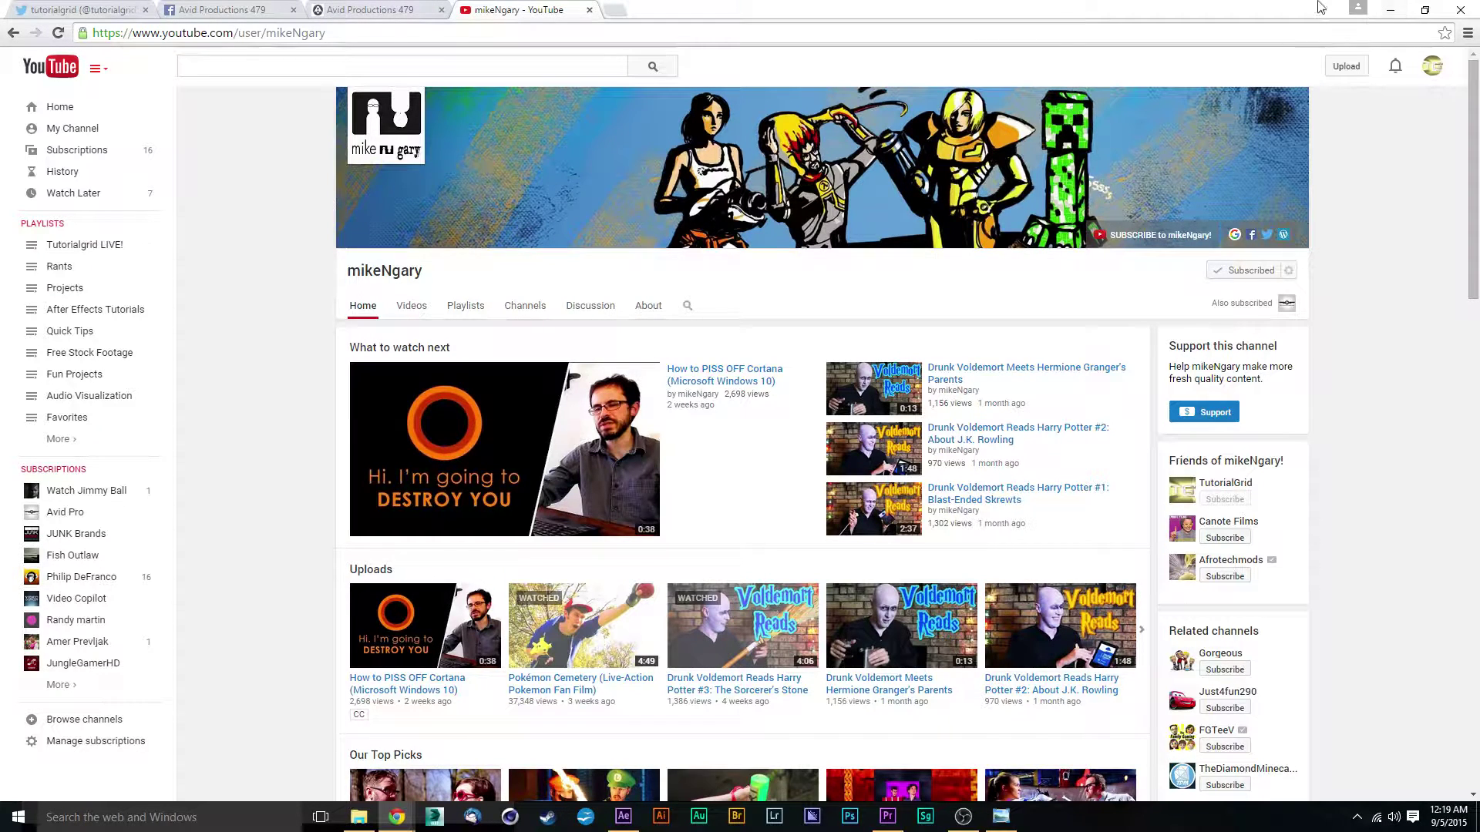
click(357, 9)
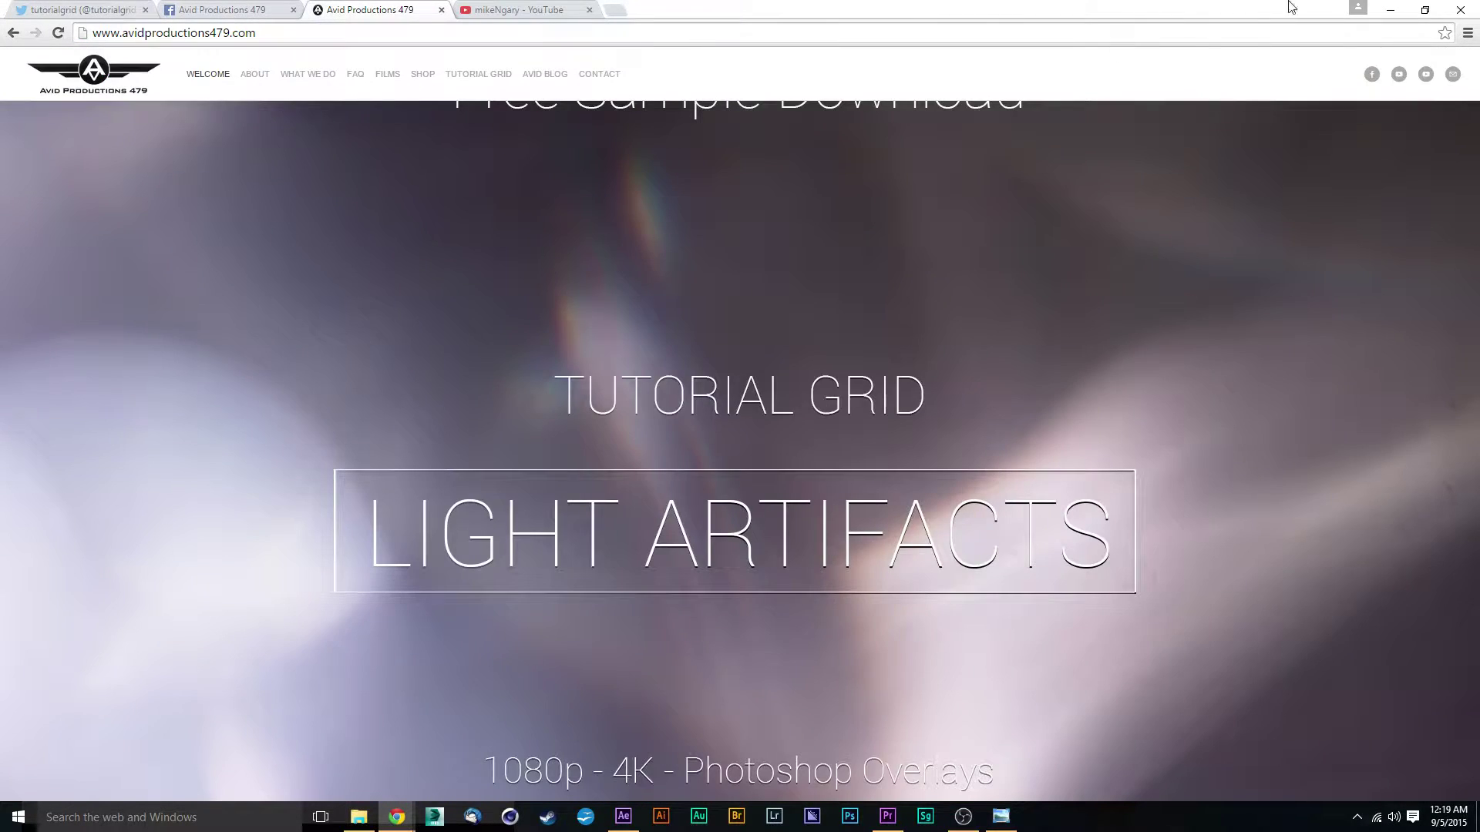
click(1390, 9)
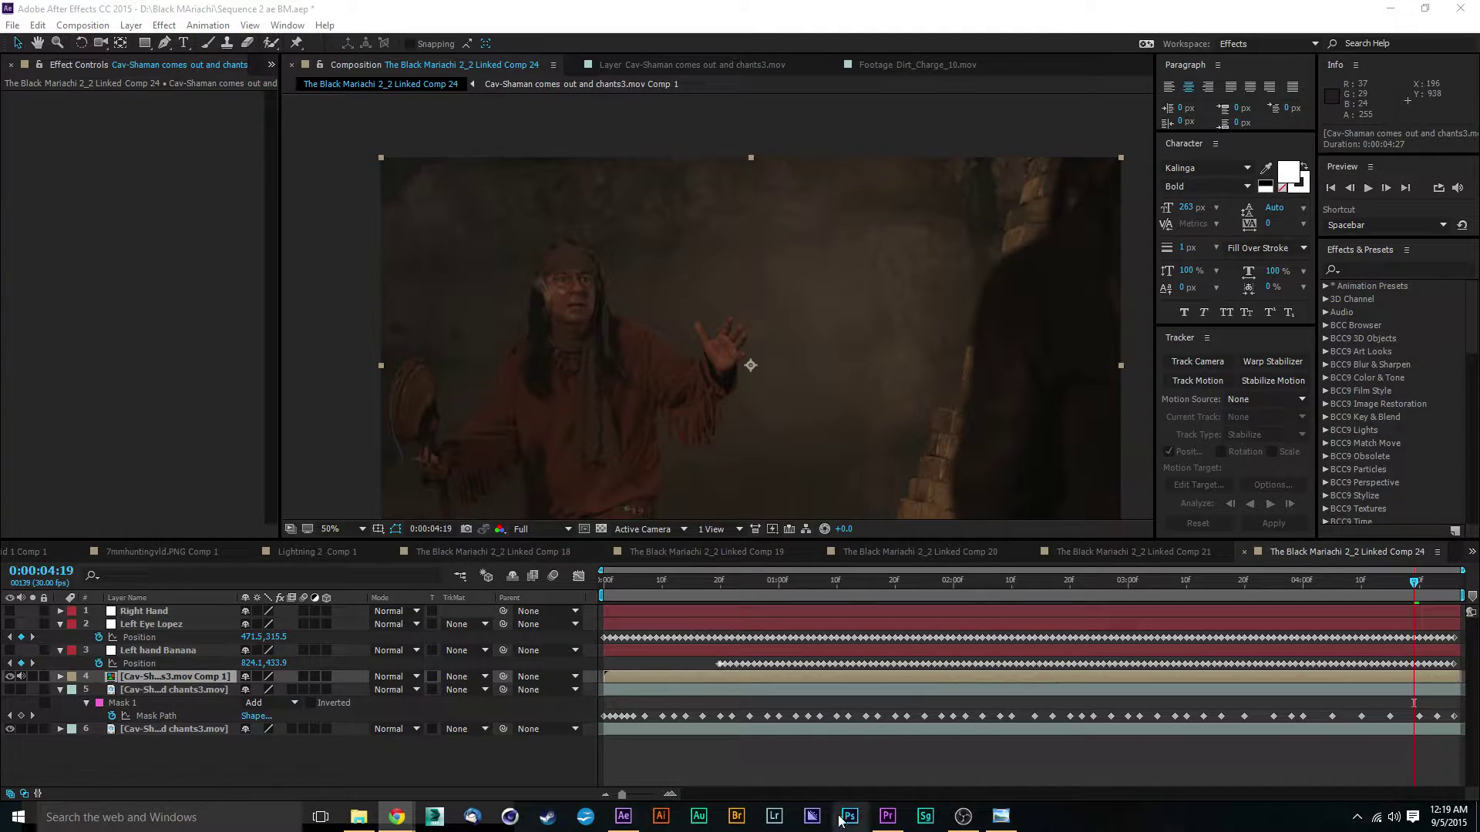
click(692, 678)
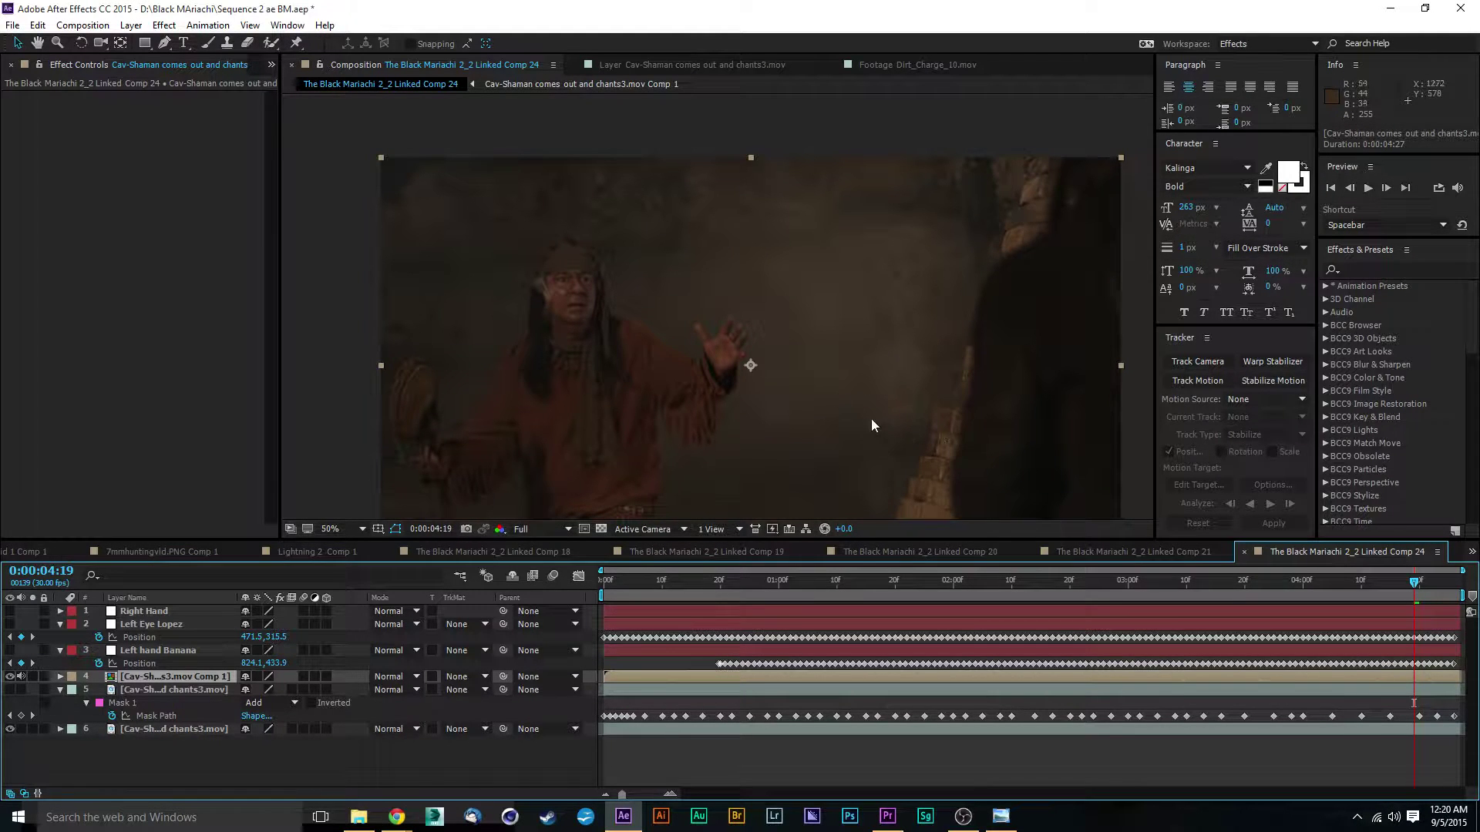
key(space)
drag(802, 343, 750, 231)
drag(628, 218, 904, 293)
scroll(585, 255, up, 1)
key(space)
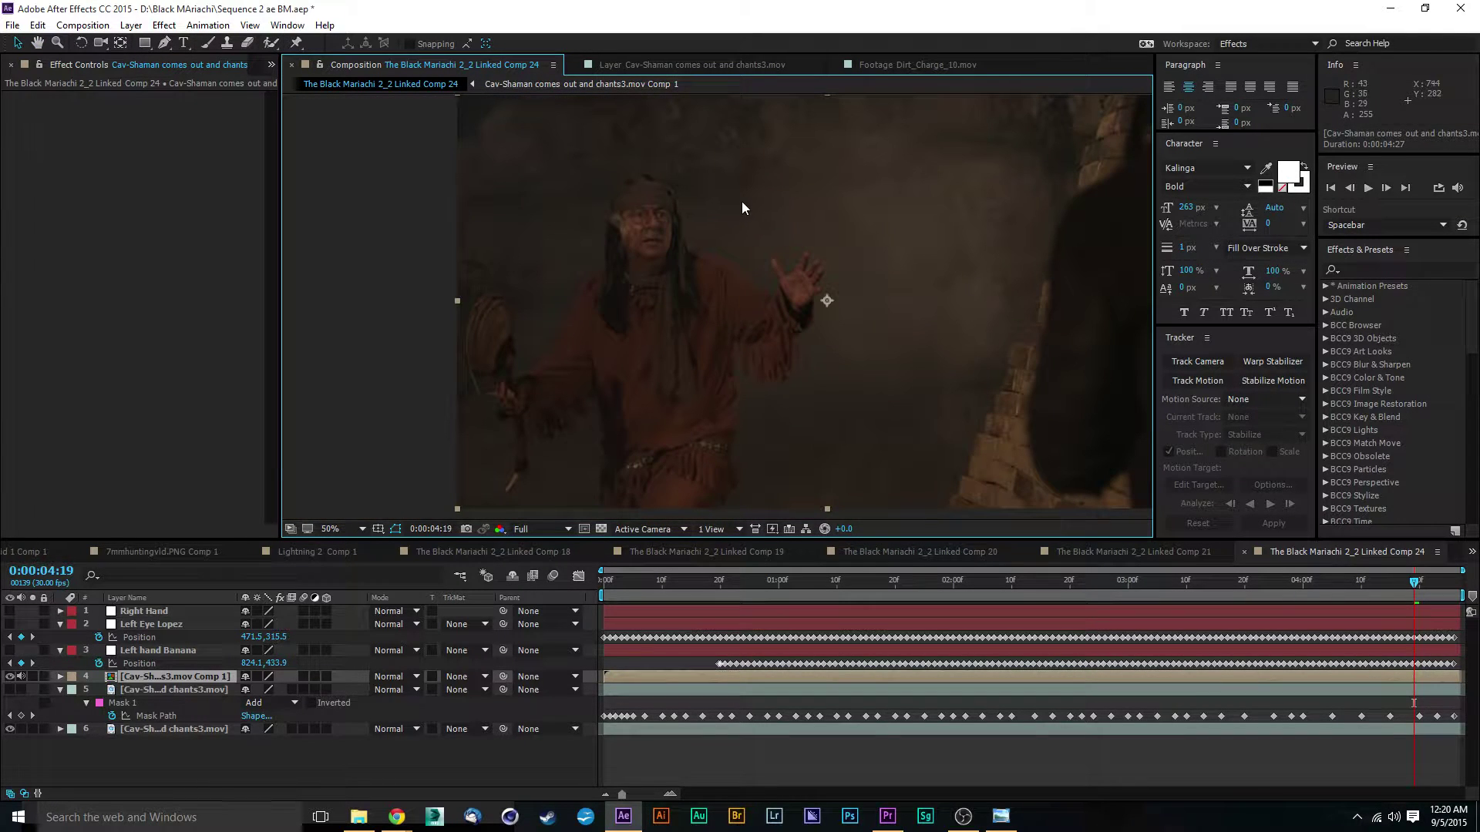
drag(916, 275, 788, 325)
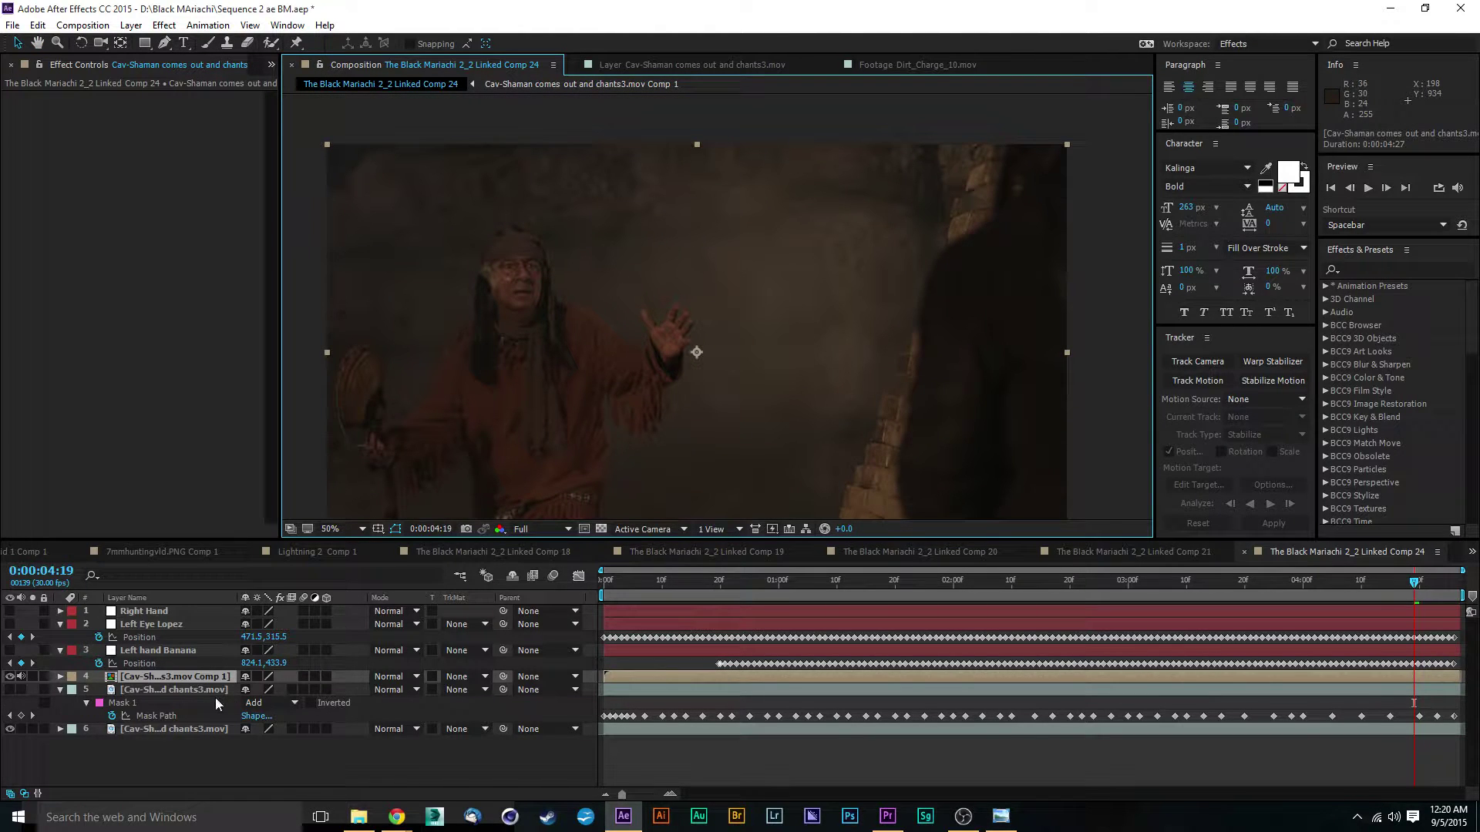
Step: Apply the Hue/Saturation effect to the pre-composed face layer and set its Master Saturation to -100
click(1391, 270)
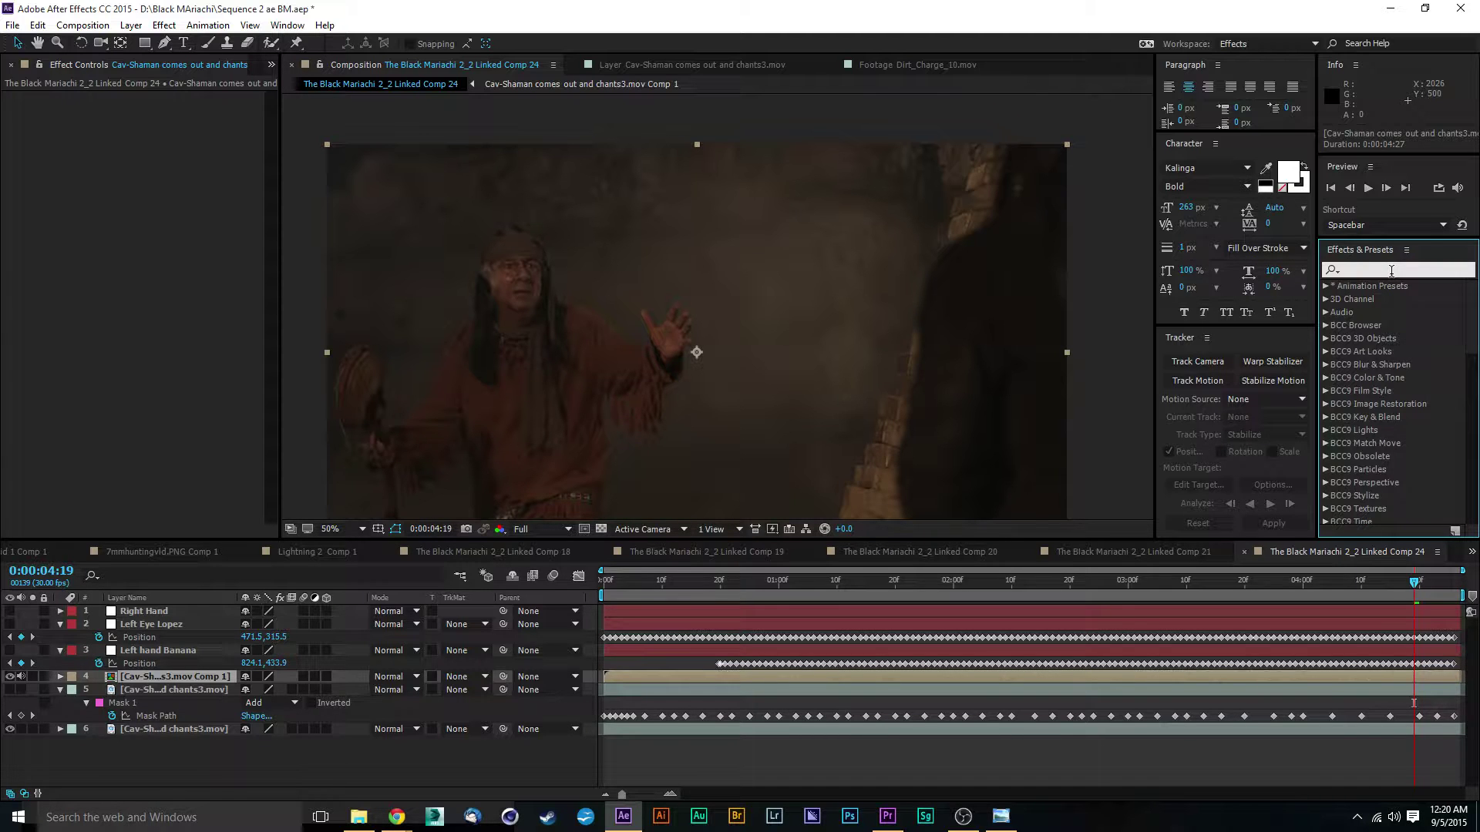
text(sat)
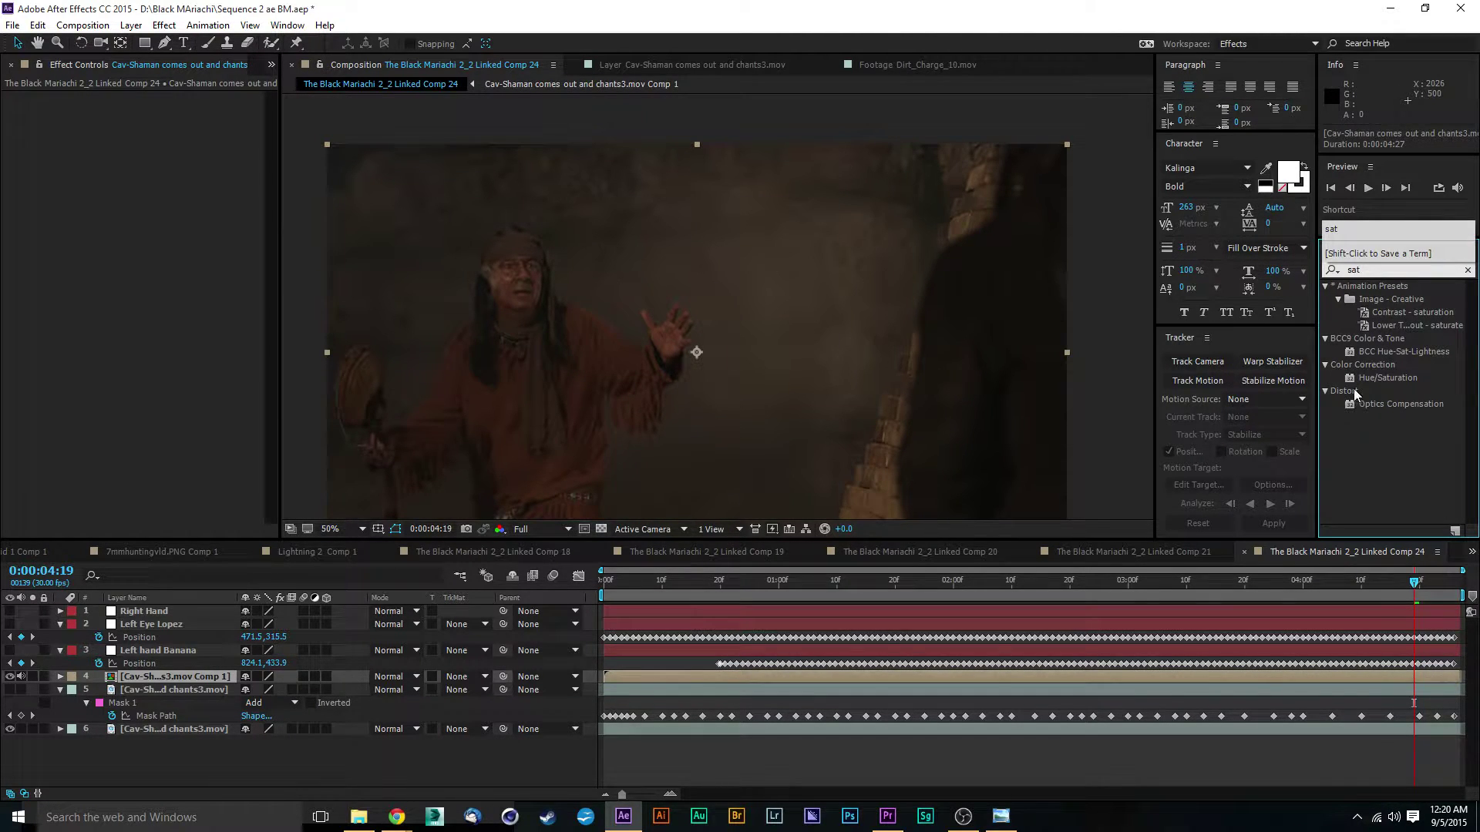
drag(1361, 377, 145, 678)
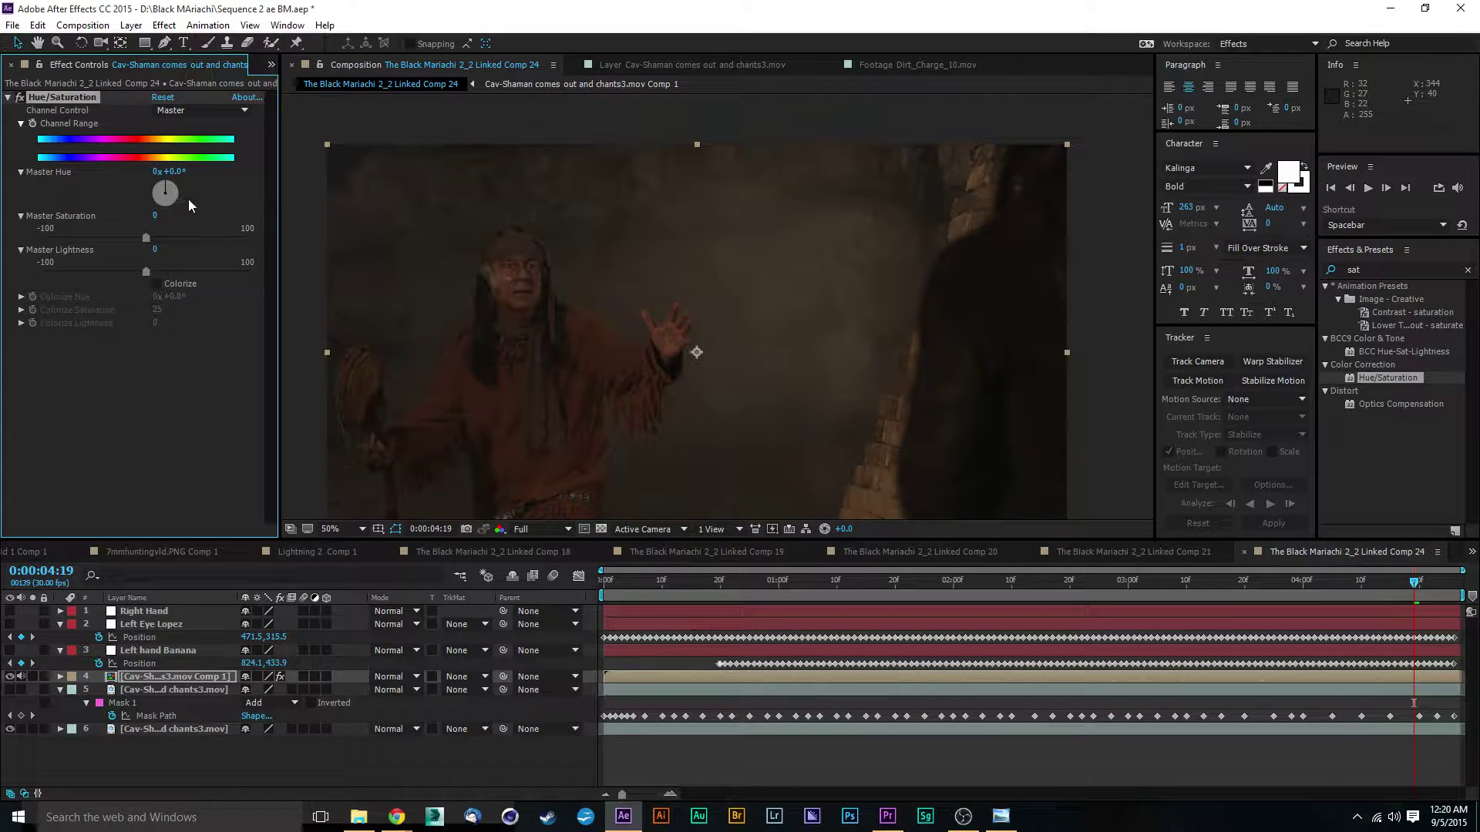
drag(147, 238, 4, 245)
scroll(514, 264, up, 4)
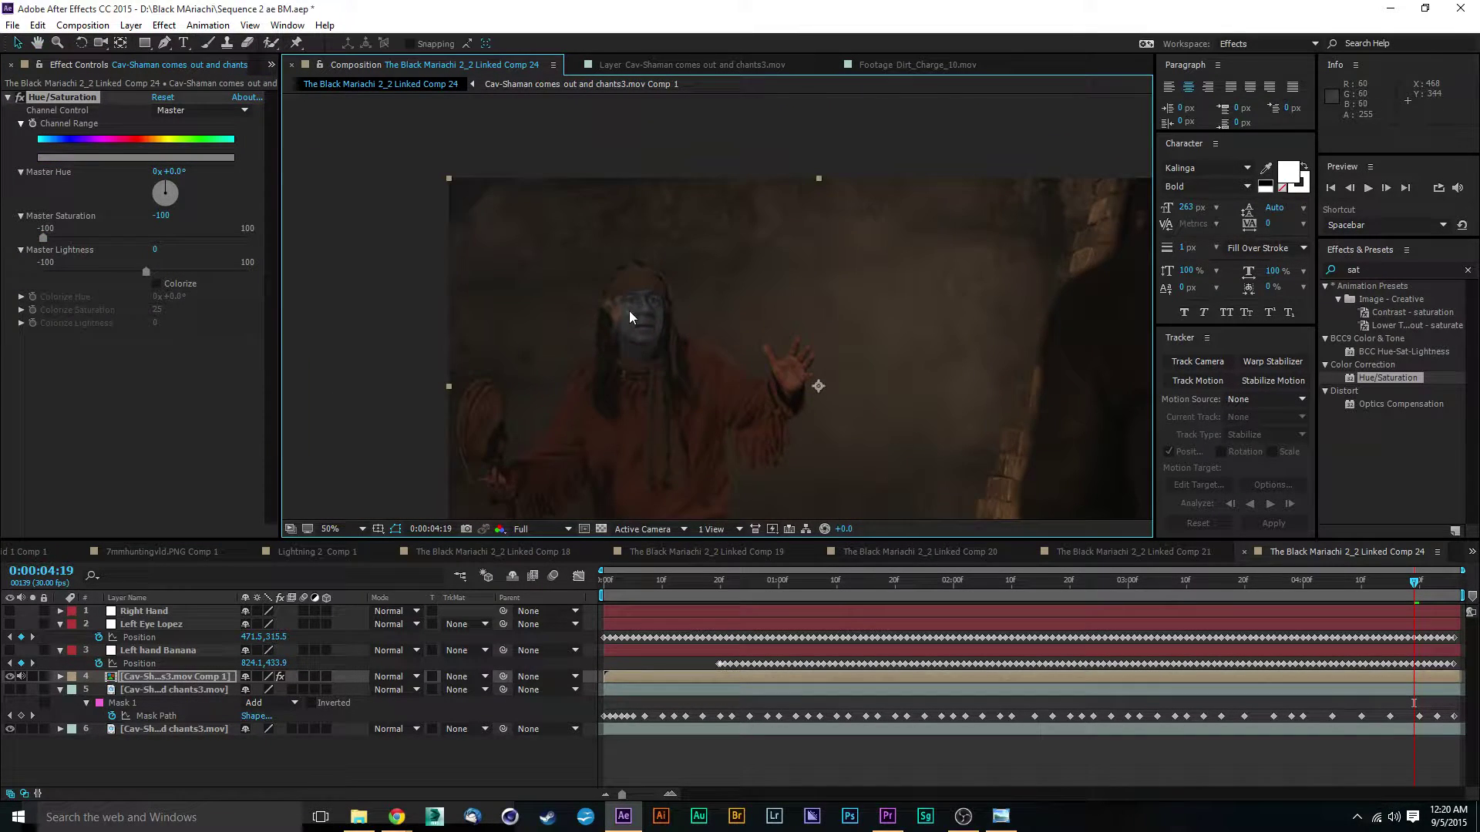
scroll(655, 335, up, 2)
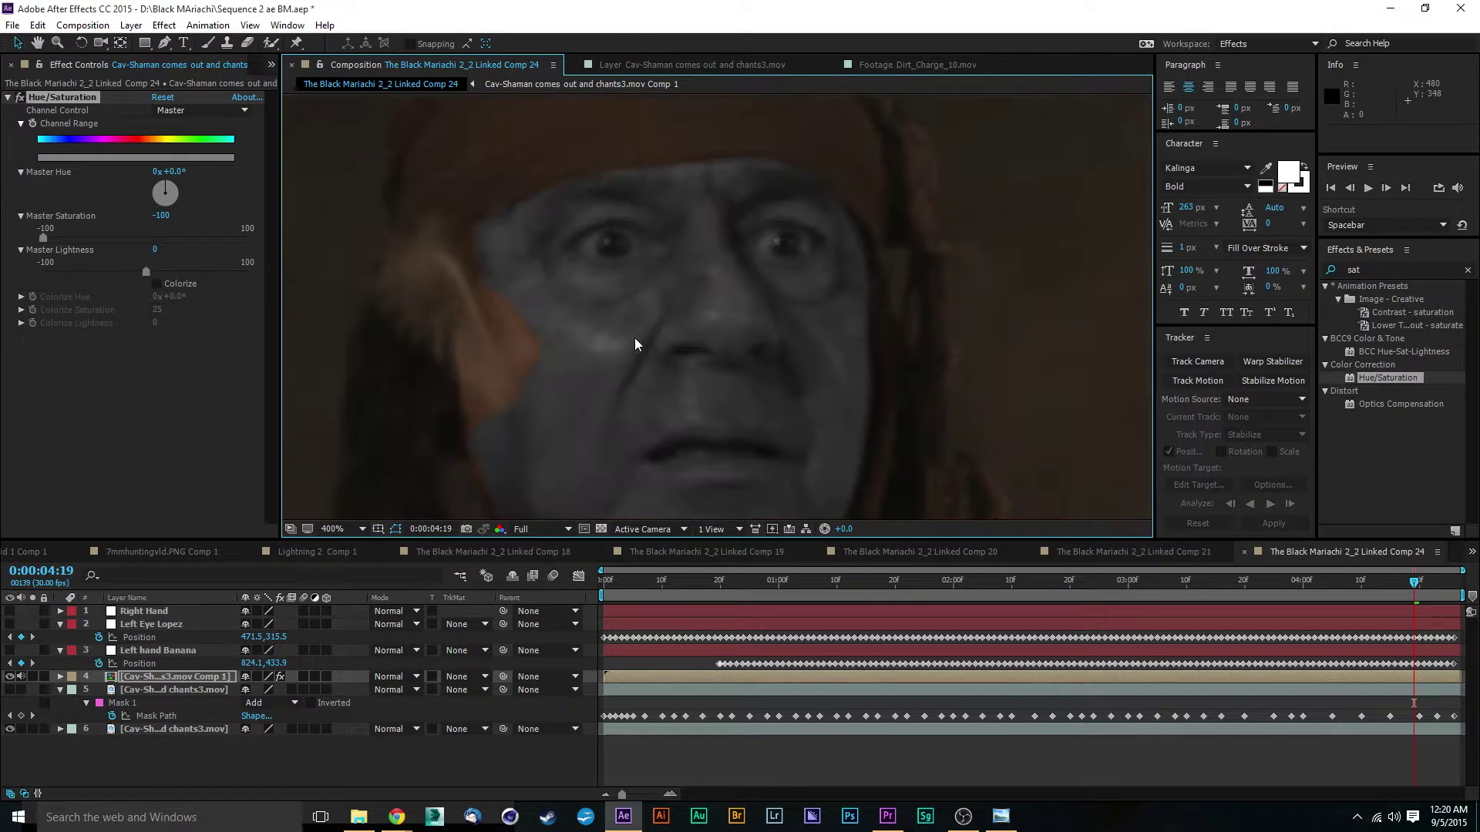
scroll(635, 339, down, 2)
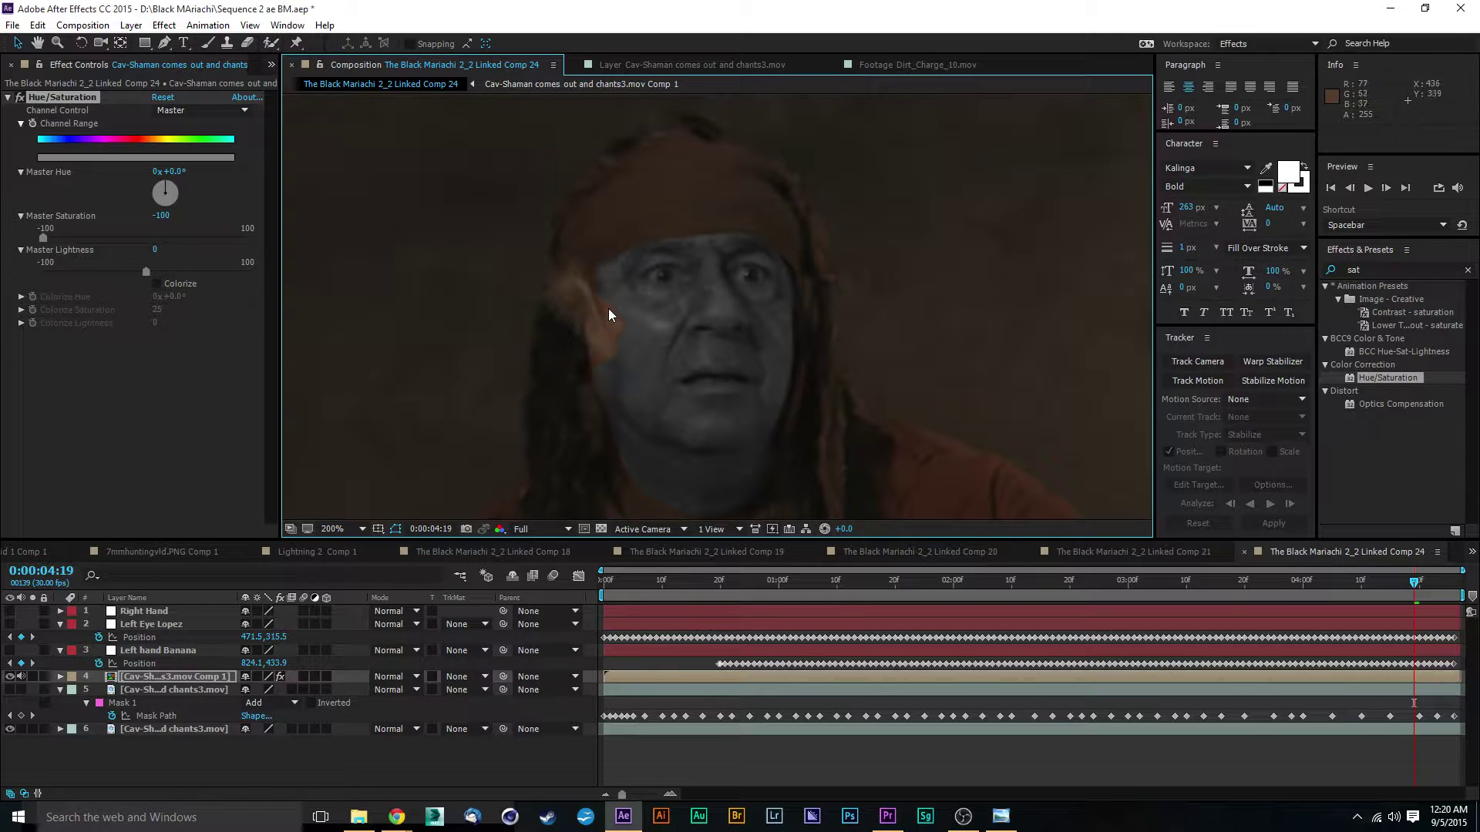
Step: Open the face pre-comp and feather Mask 1 on its footage layer by 10 pixels
double_click(139, 675)
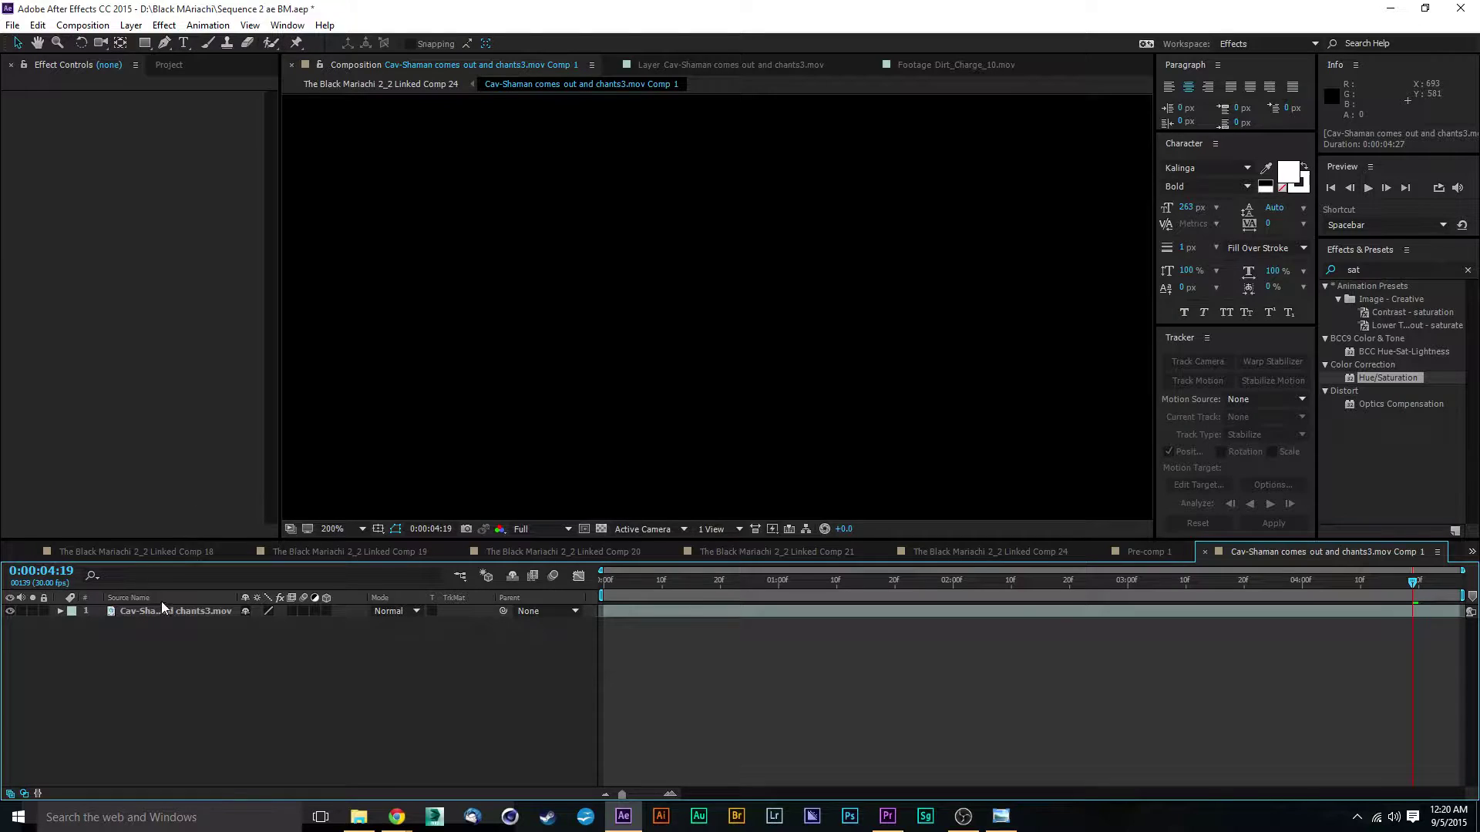
click(161, 611)
key(f)
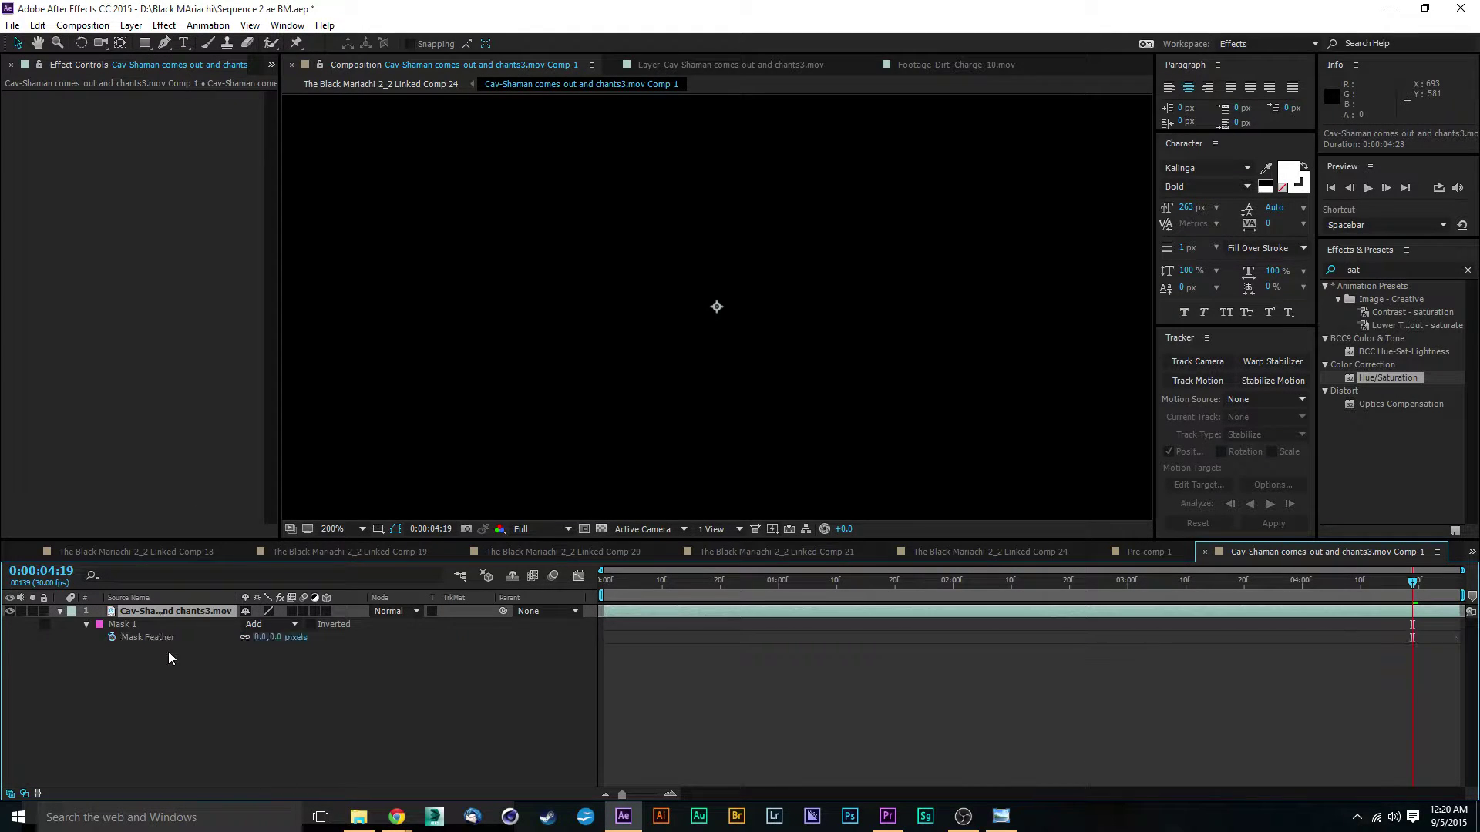
click(969, 587)
scroll(423, 218, up, 2)
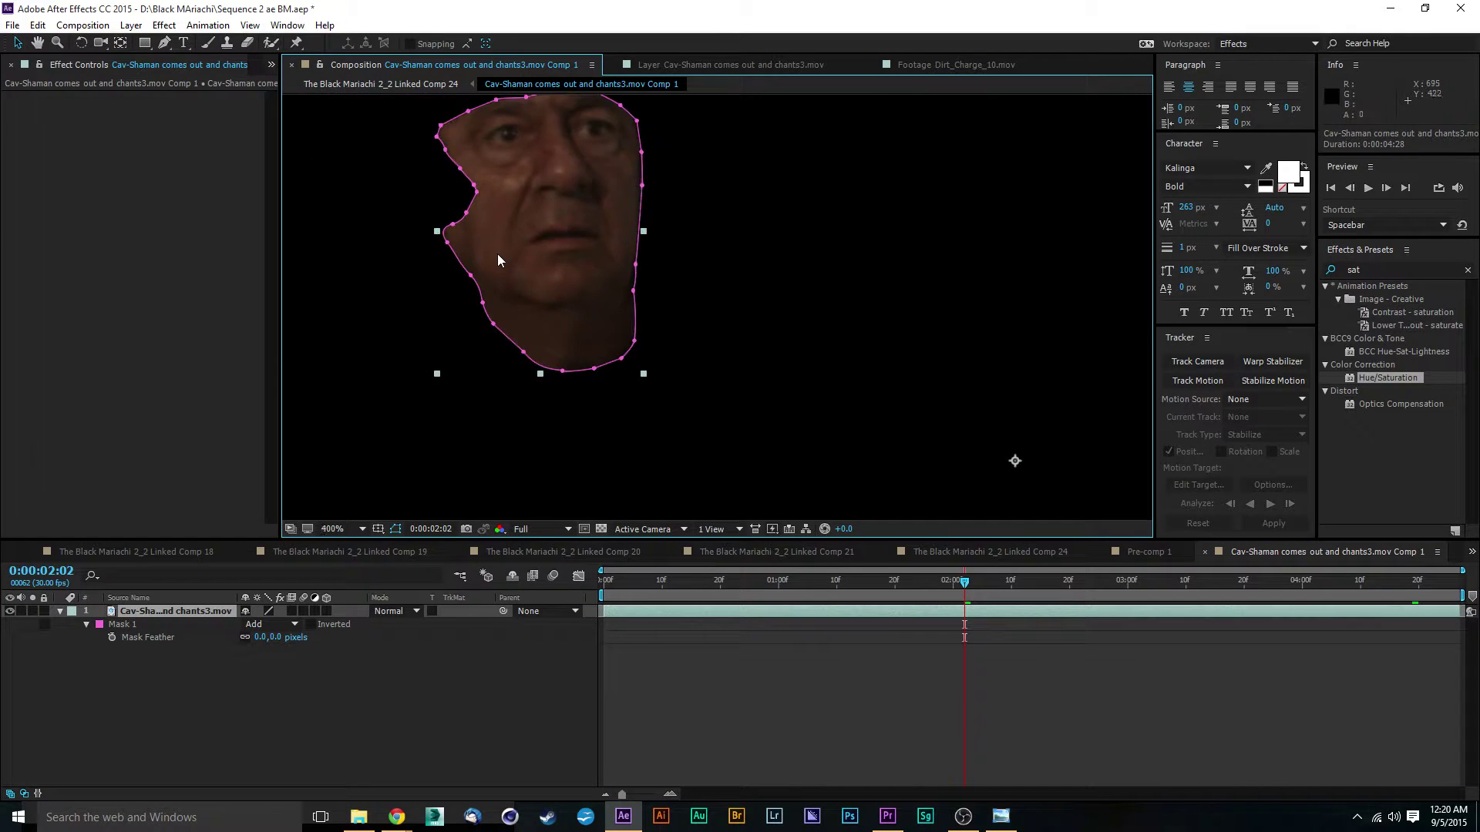
scroll(494, 259, down, 2)
drag(282, 636, 292, 639)
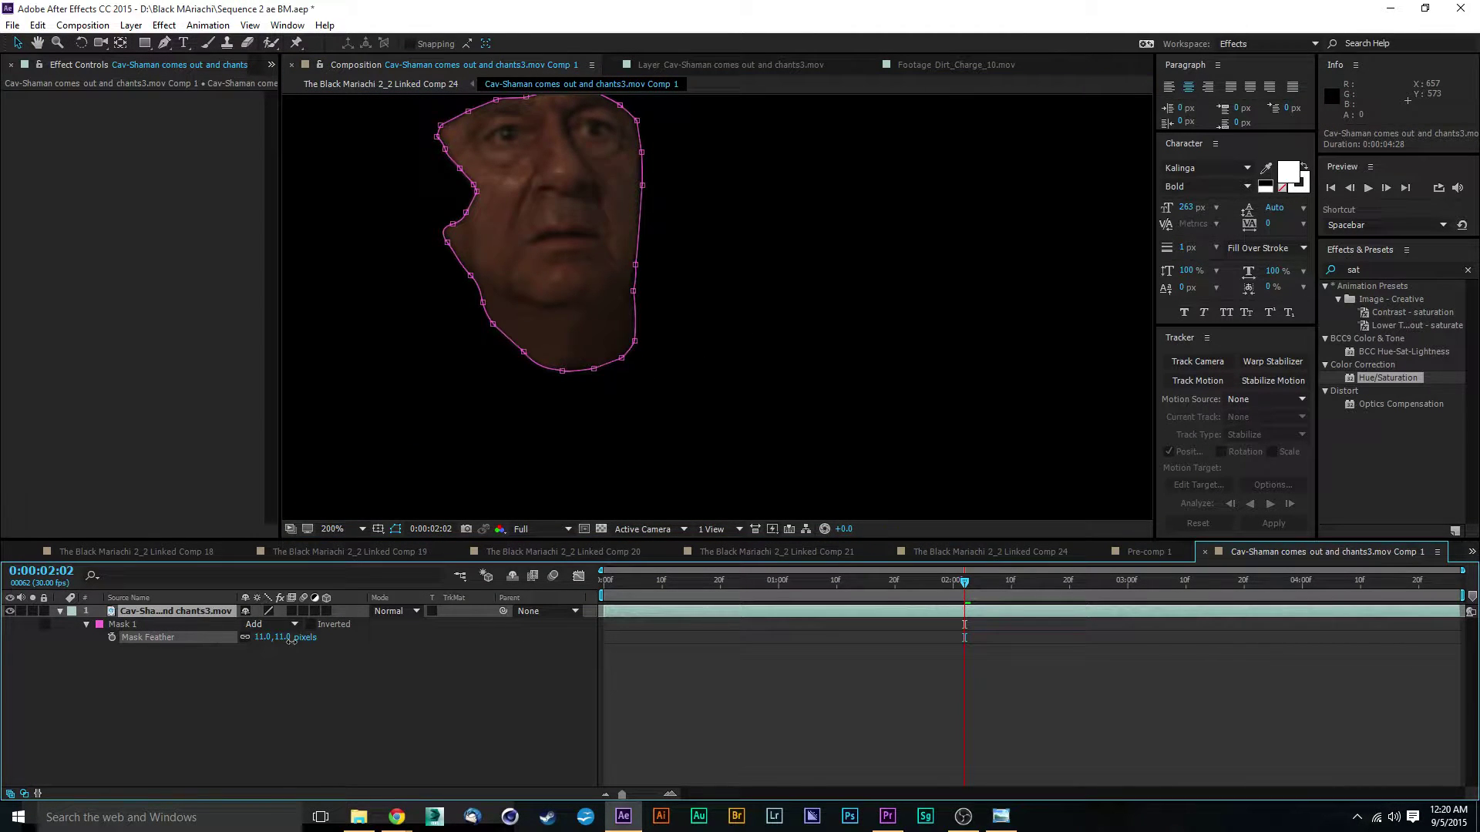
click(871, 342)
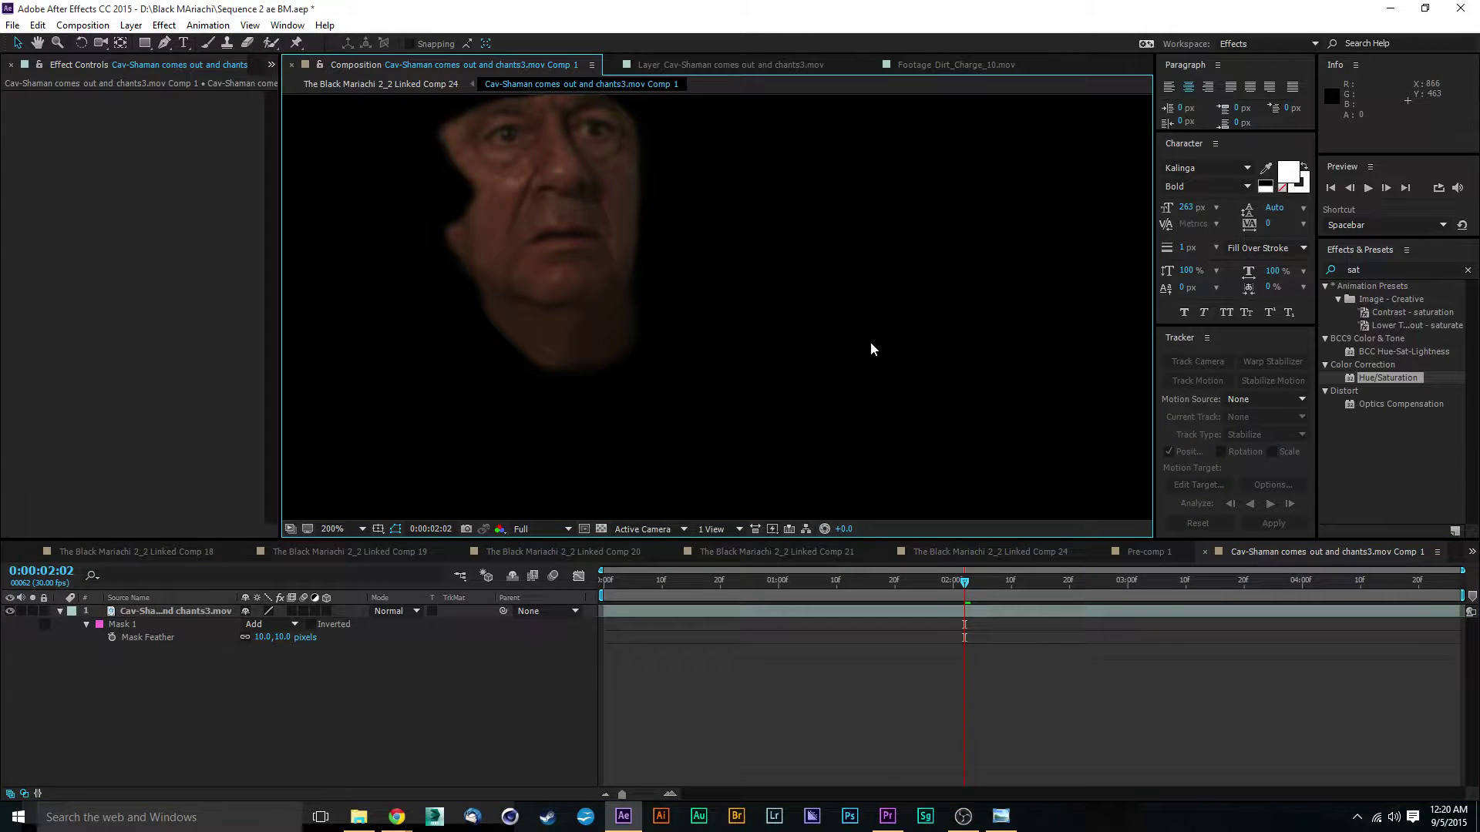
Step: Return to The Black Mariachi 2_2 Linked Comp 24 and examine the desaturated face's mask edges up close and at 0:00:01:13
click(1015, 554)
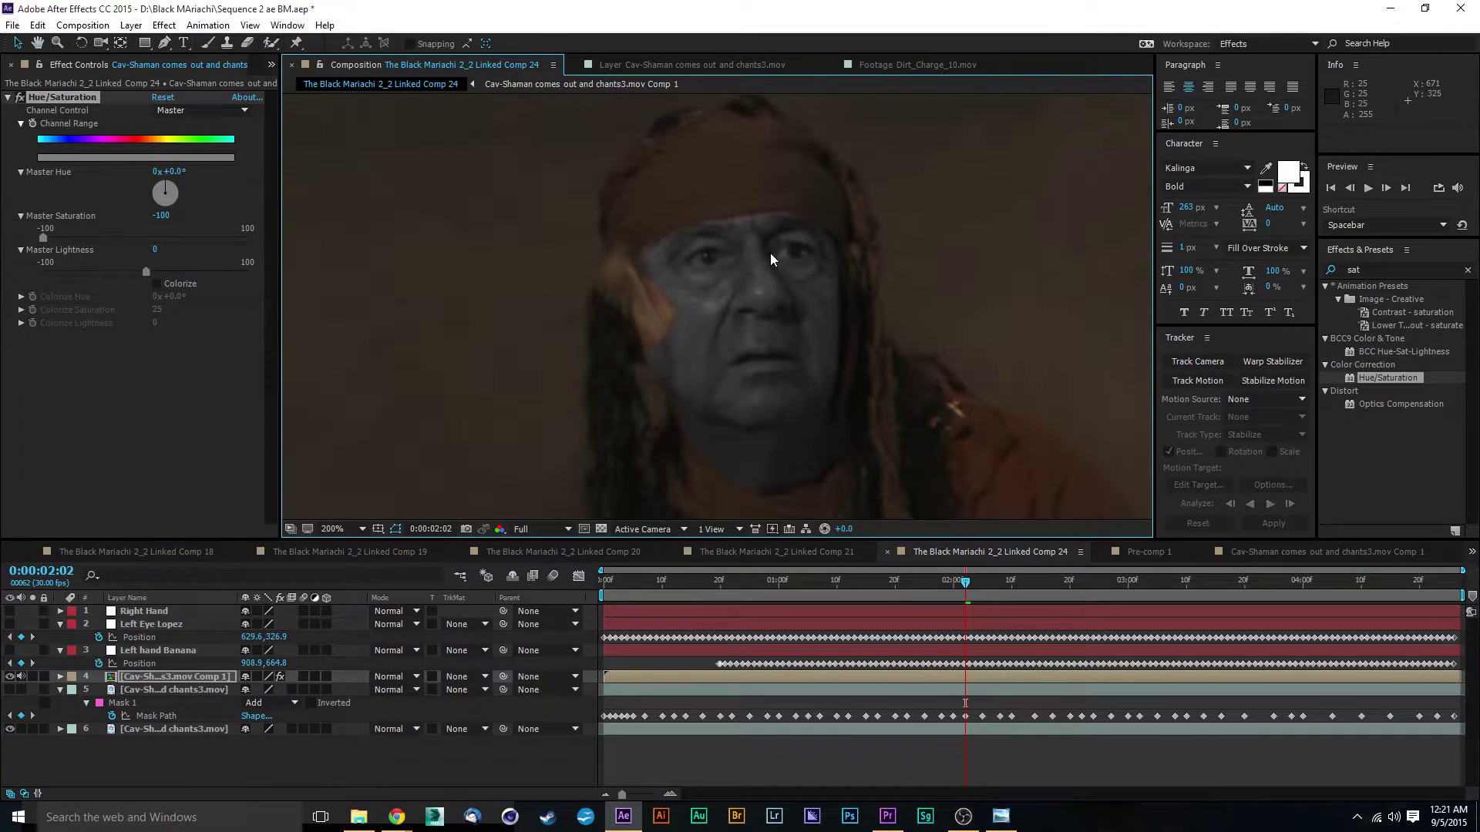
scroll(789, 251, down, 4)
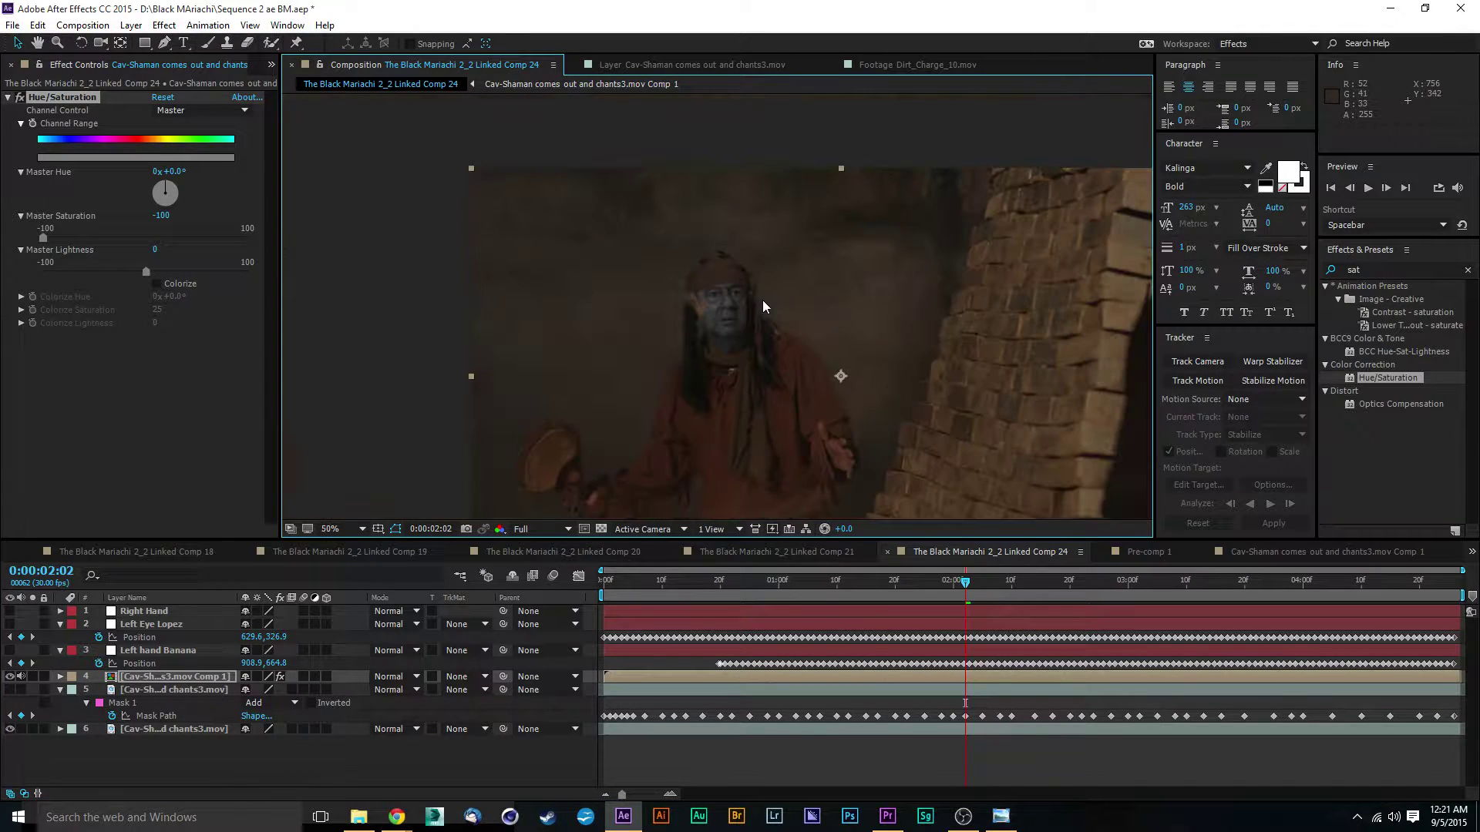
click(376, 327)
scroll(883, 303, up, 2)
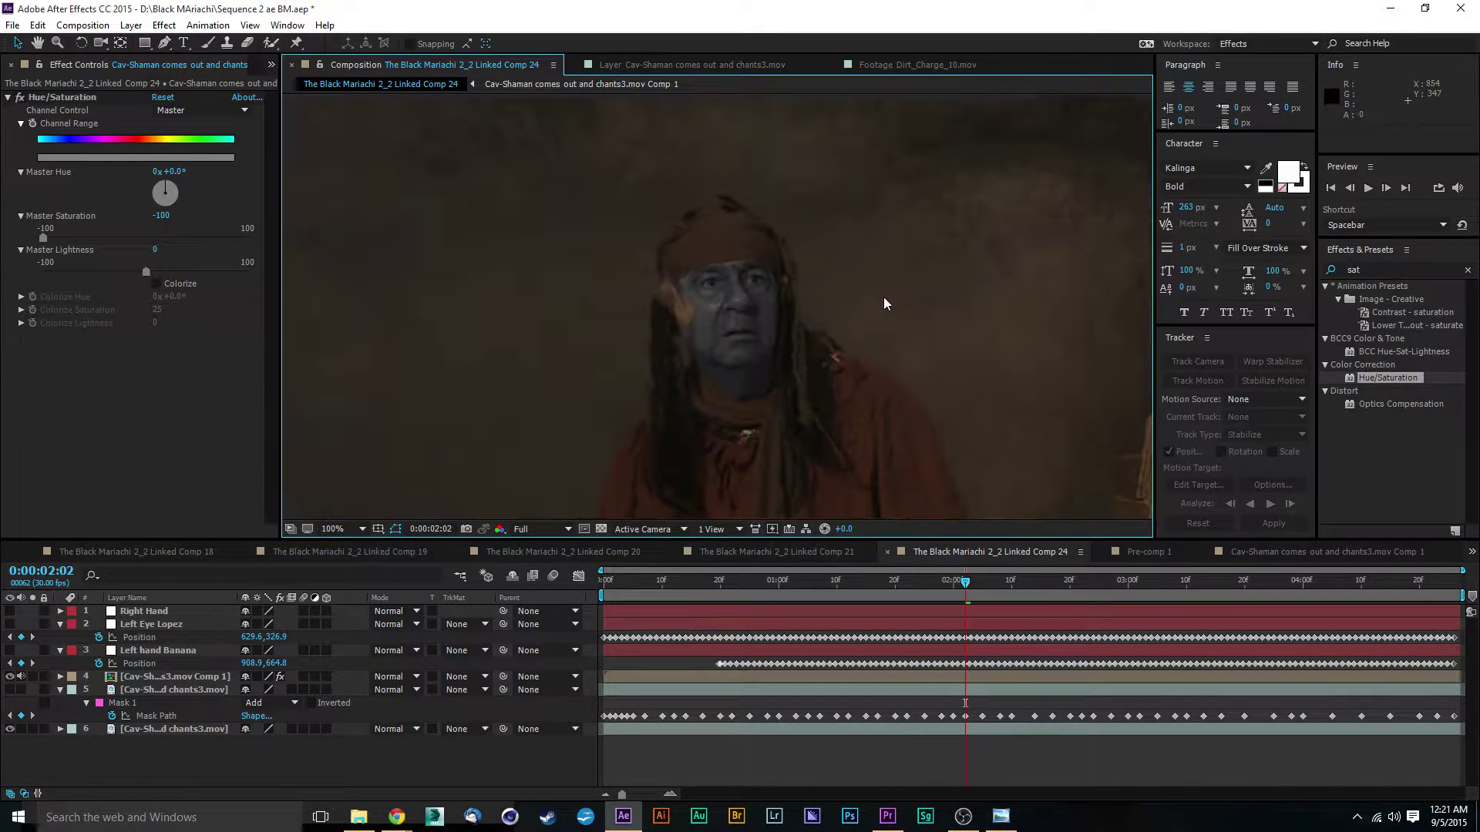
scroll(808, 306, up, 1)
scroll(808, 306, down, 1)
scroll(806, 339, up, 4)
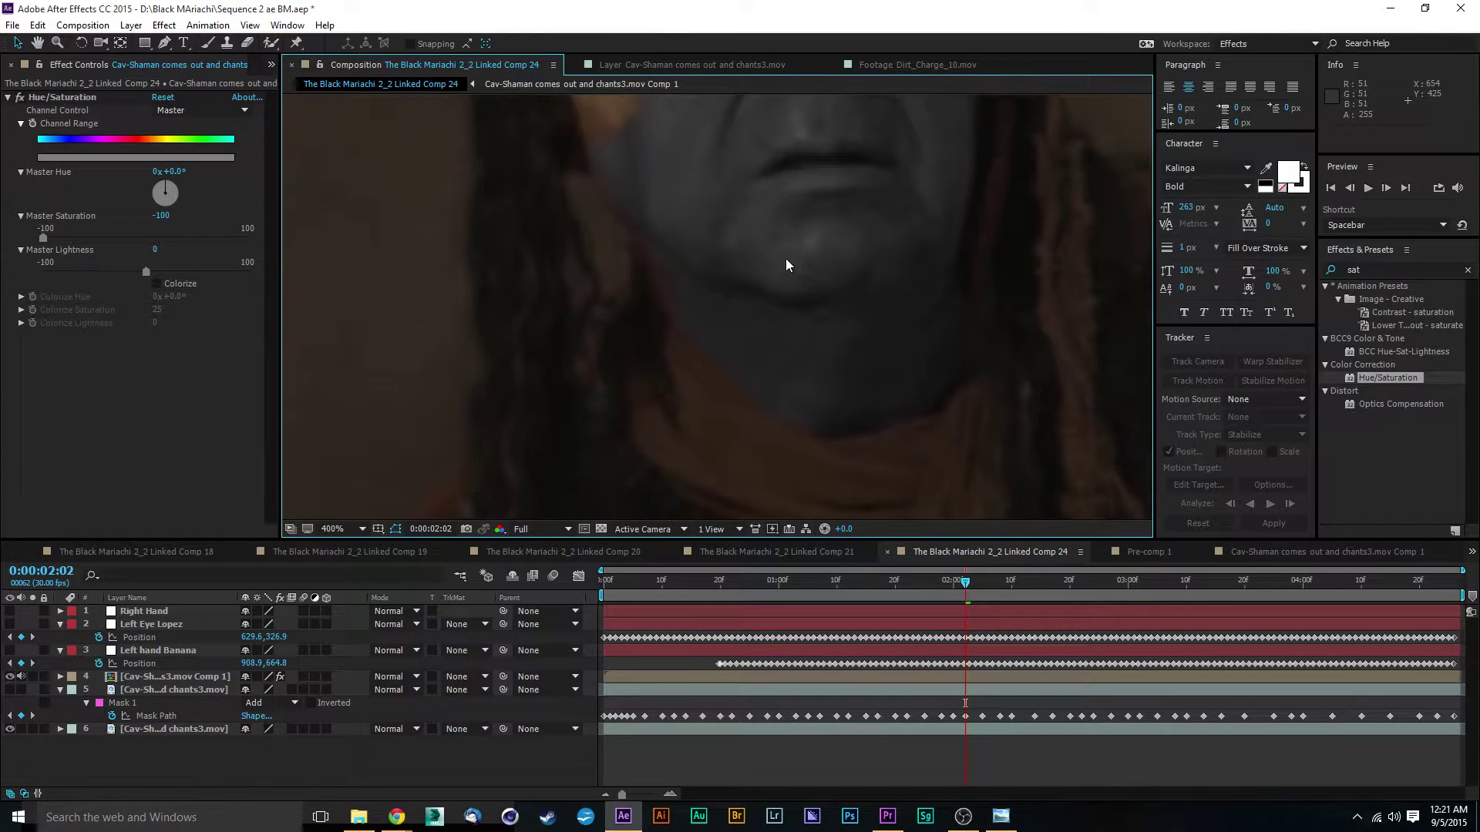
scroll(786, 264, down, 3)
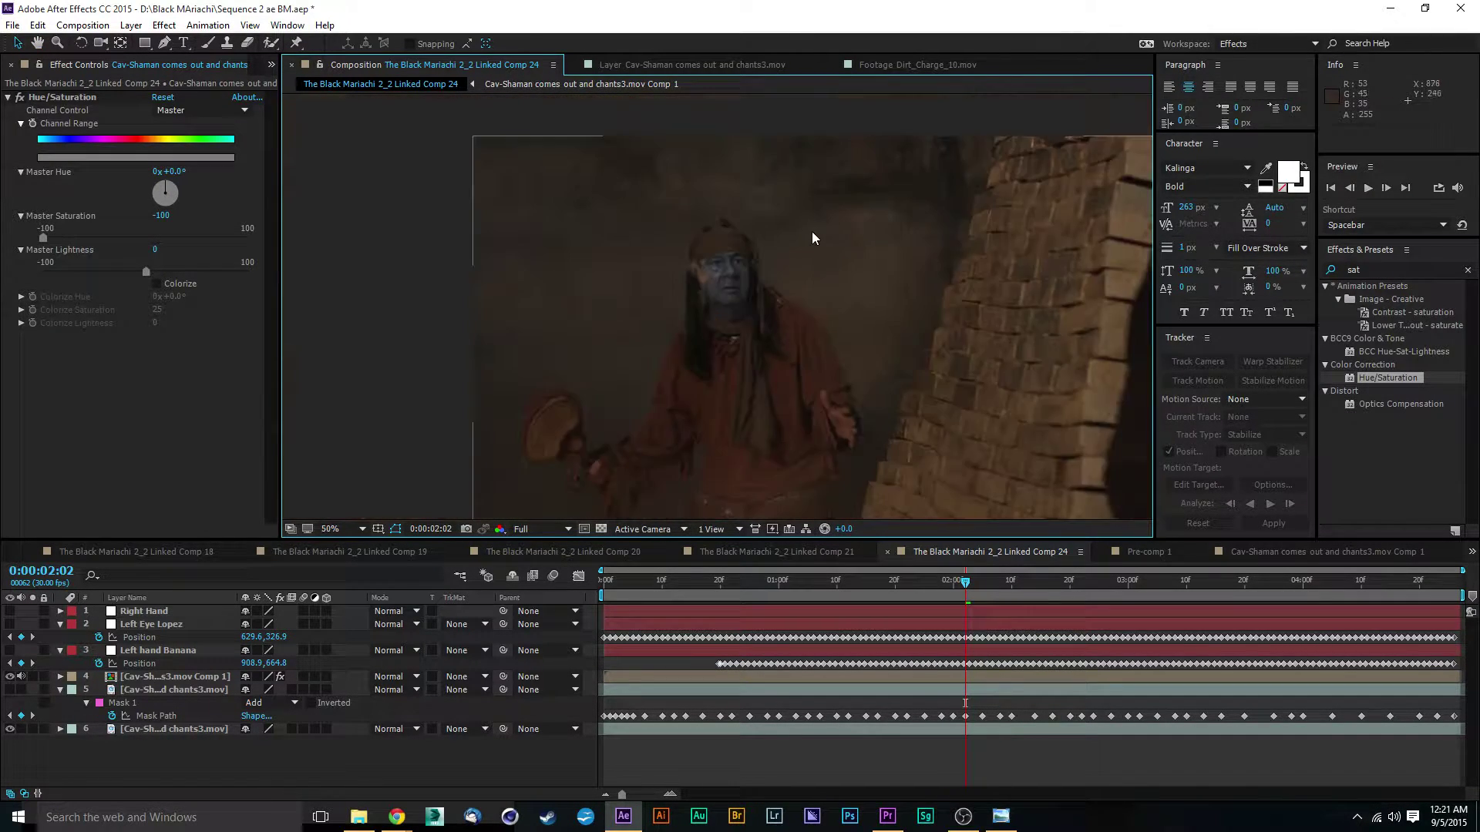
click(853, 583)
click(160, 678)
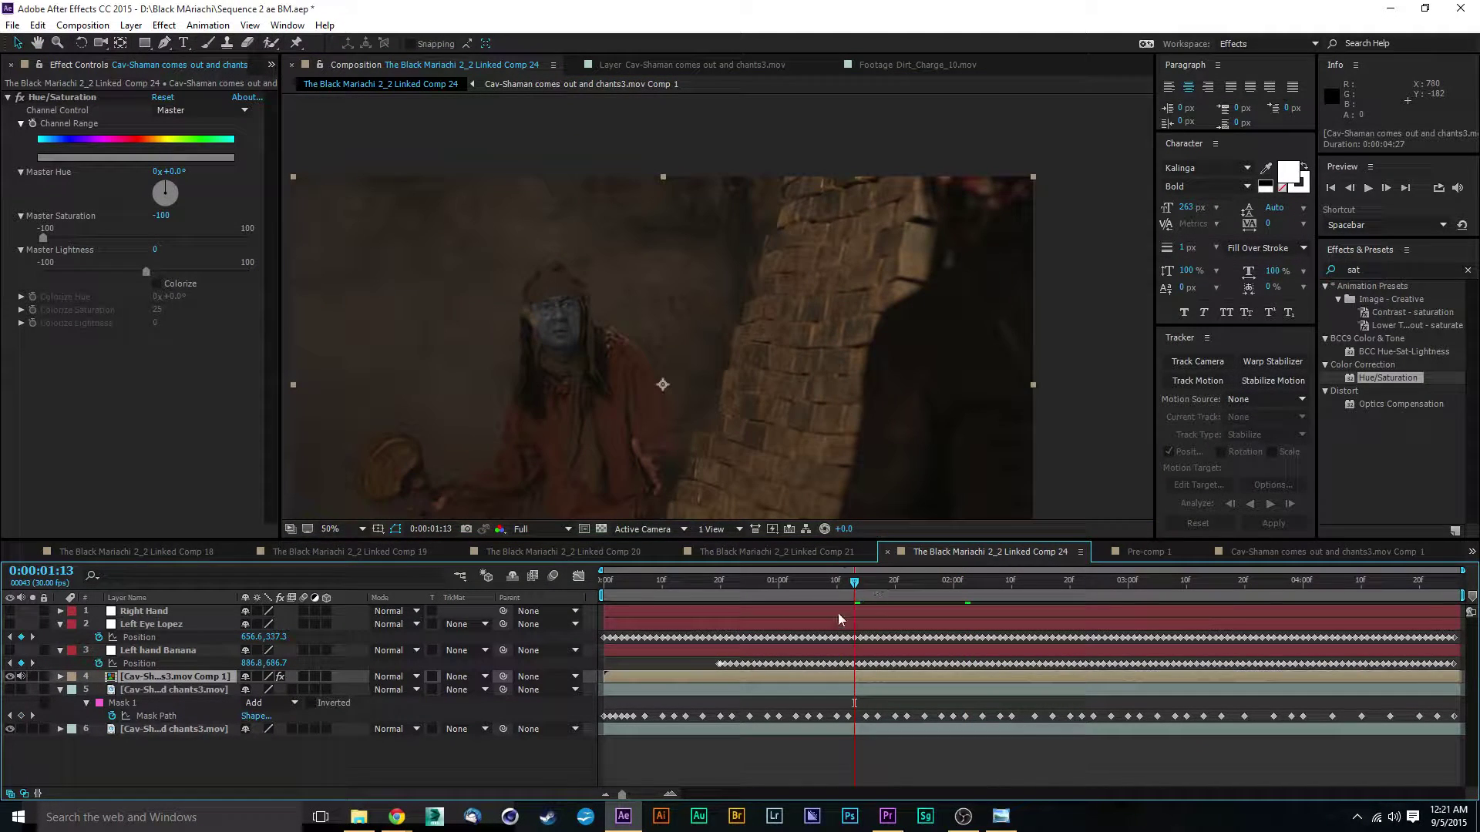
drag(567, 298, 772, 298)
key(slash)
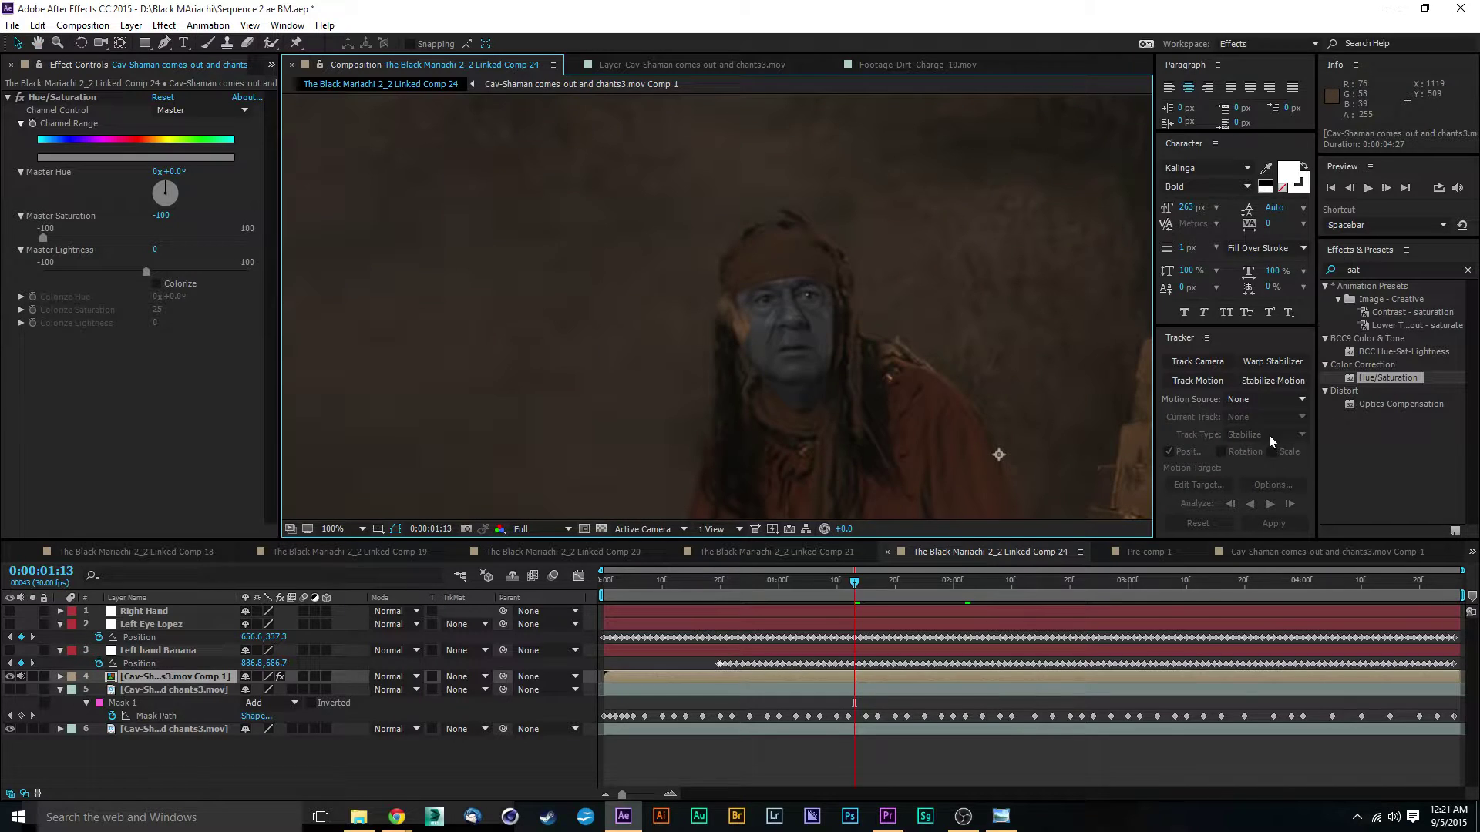
Step: Clear the effects search, and disable and collapse Hue/Saturation on the pre-composed face layer
drag(1373, 273, 1238, 248)
key(BackSpace)
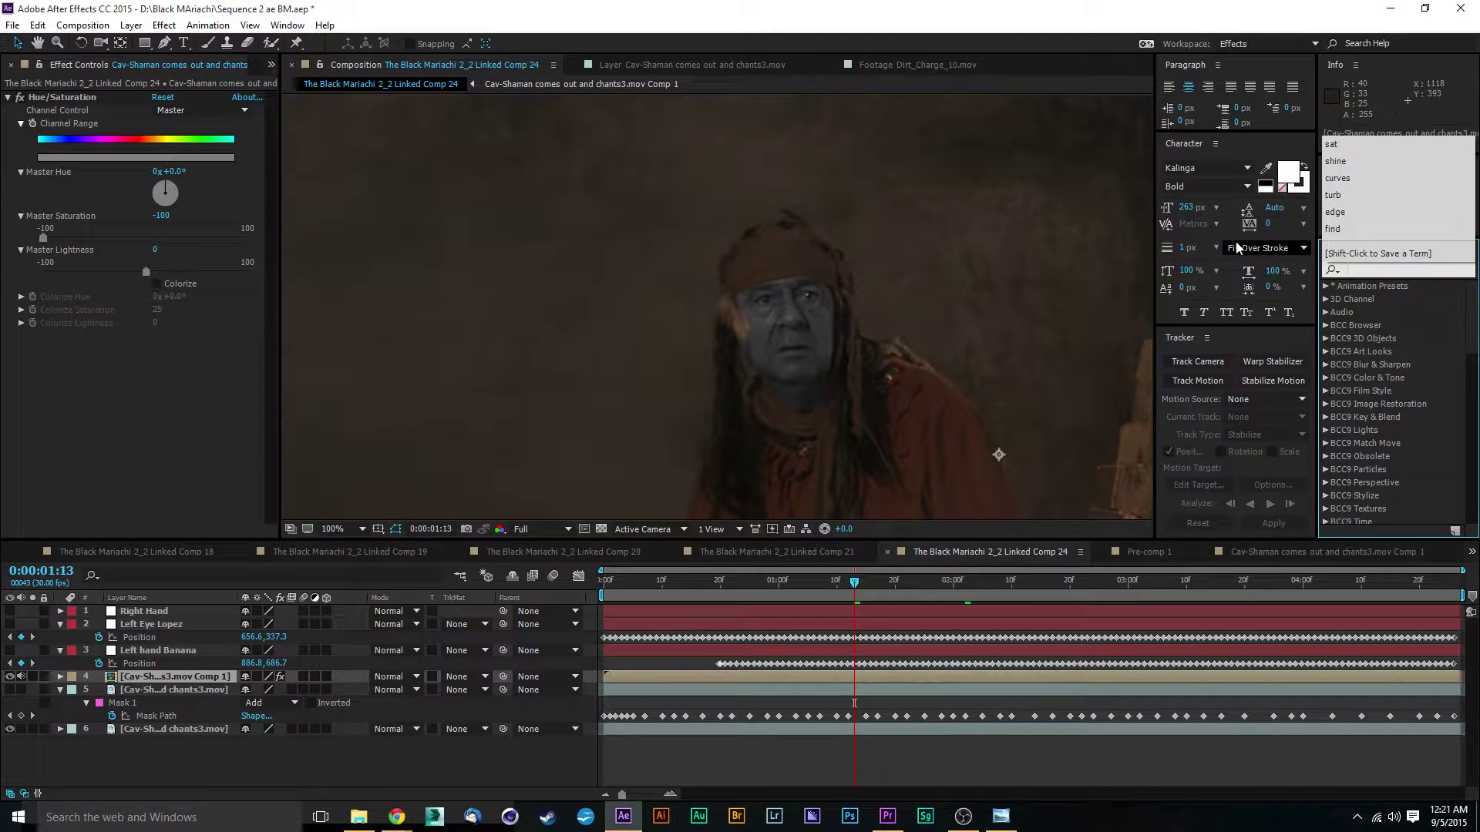
key(Escape)
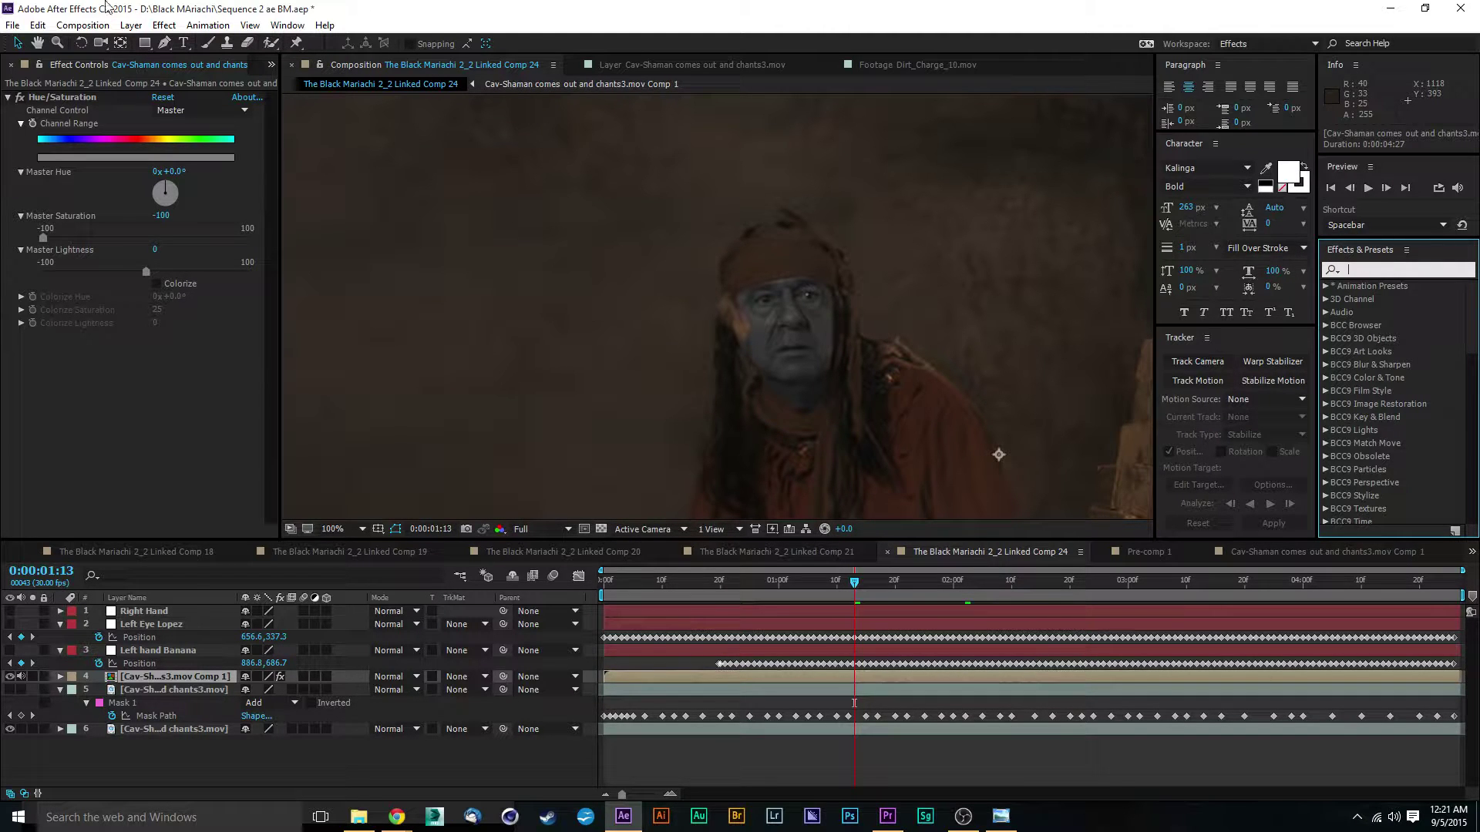
click(19, 97)
click(8, 97)
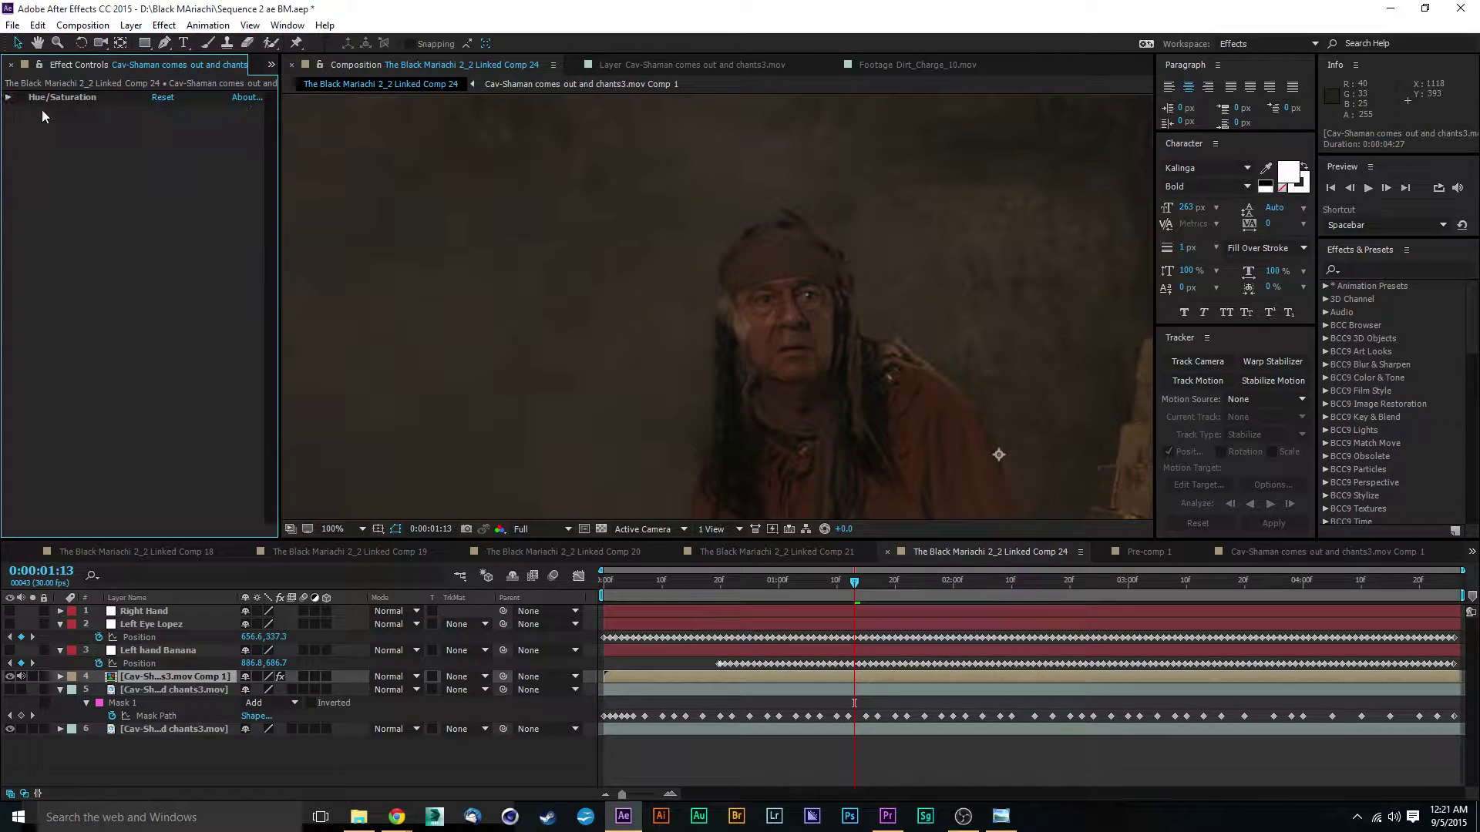
Step: Find the Displacement Map effect and apply it to the pre-composed face layer
click(1354, 275)
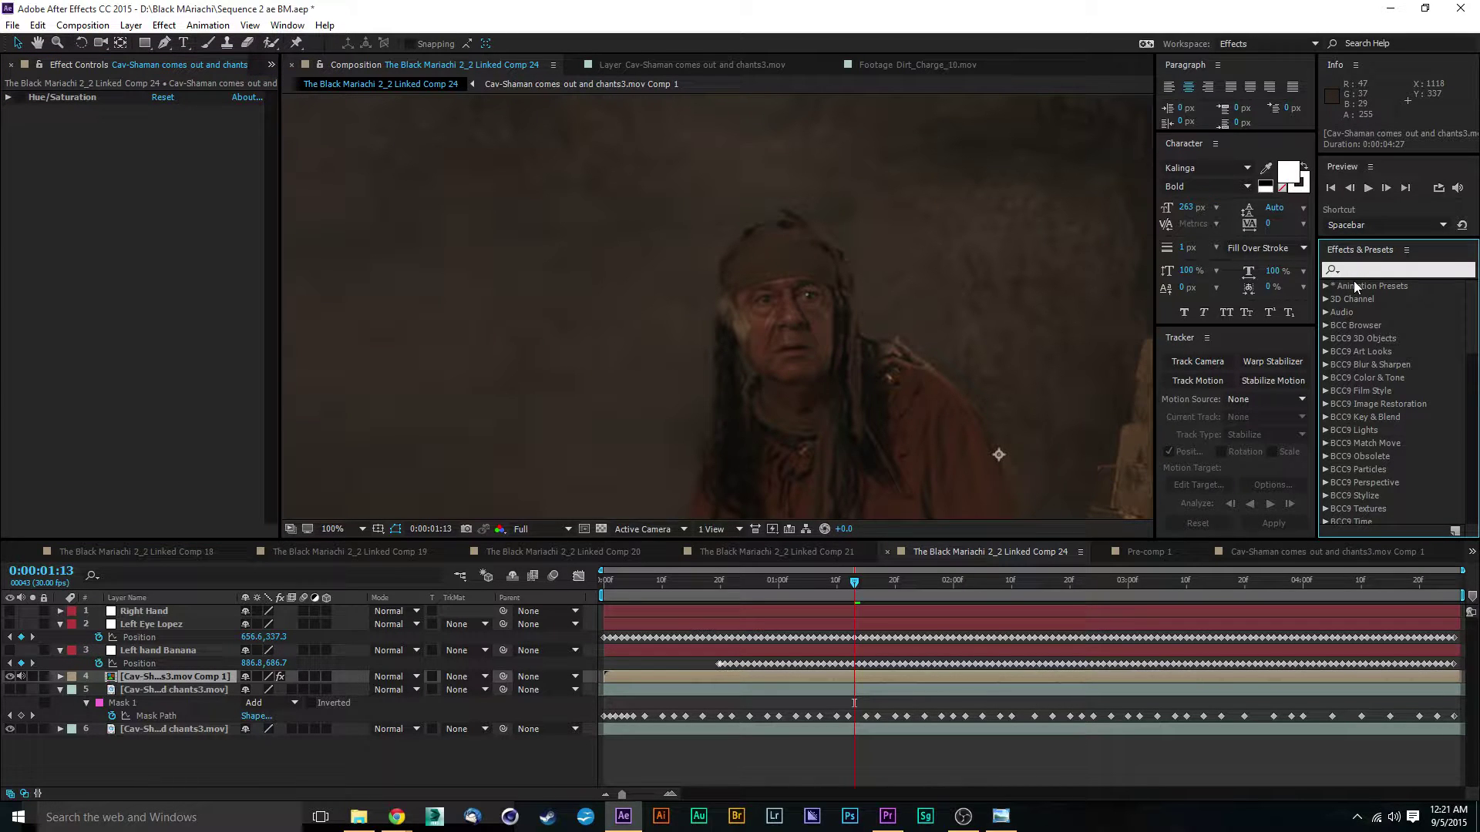
text(dis)
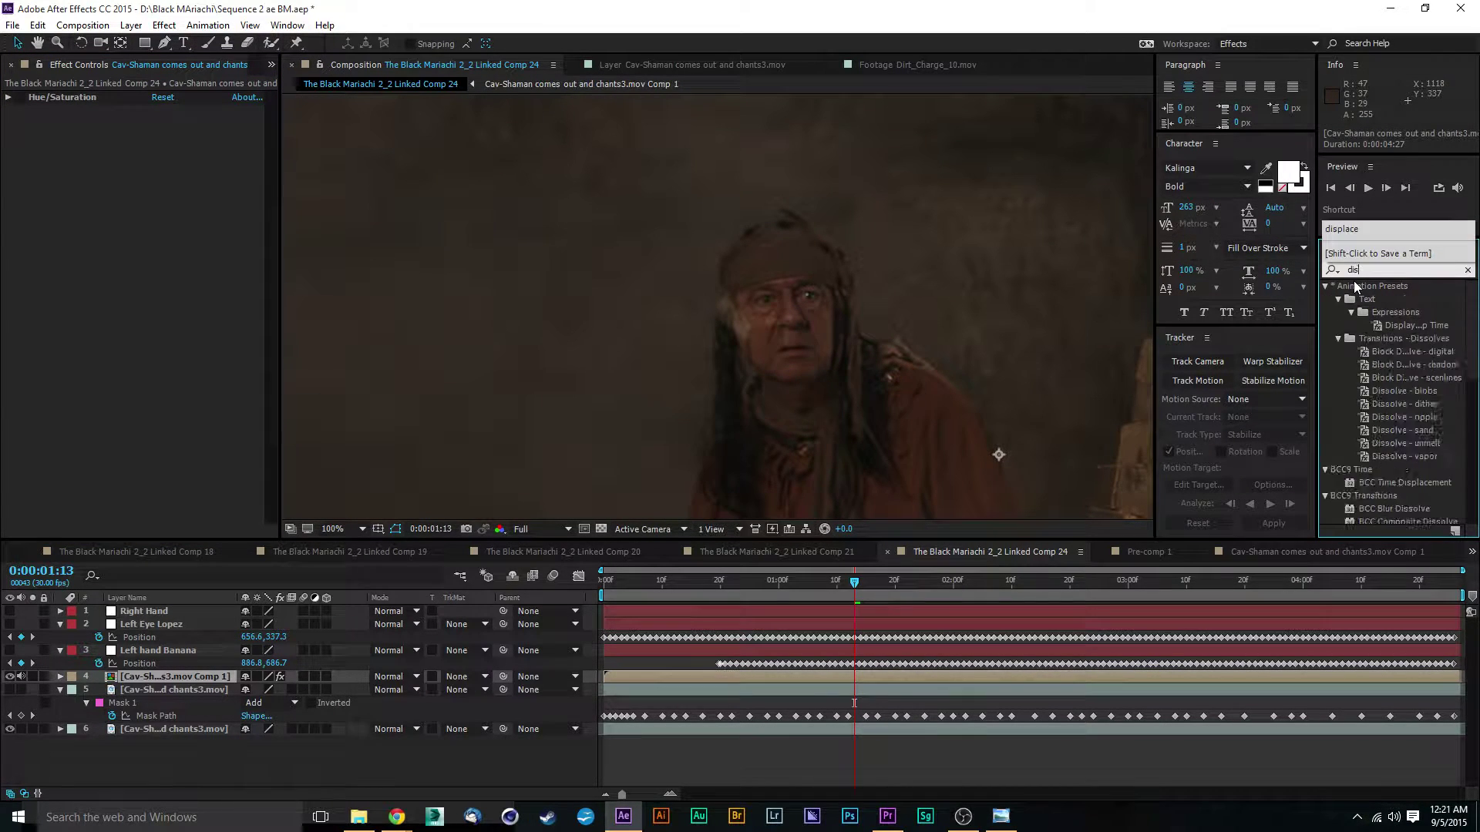
text(pla)
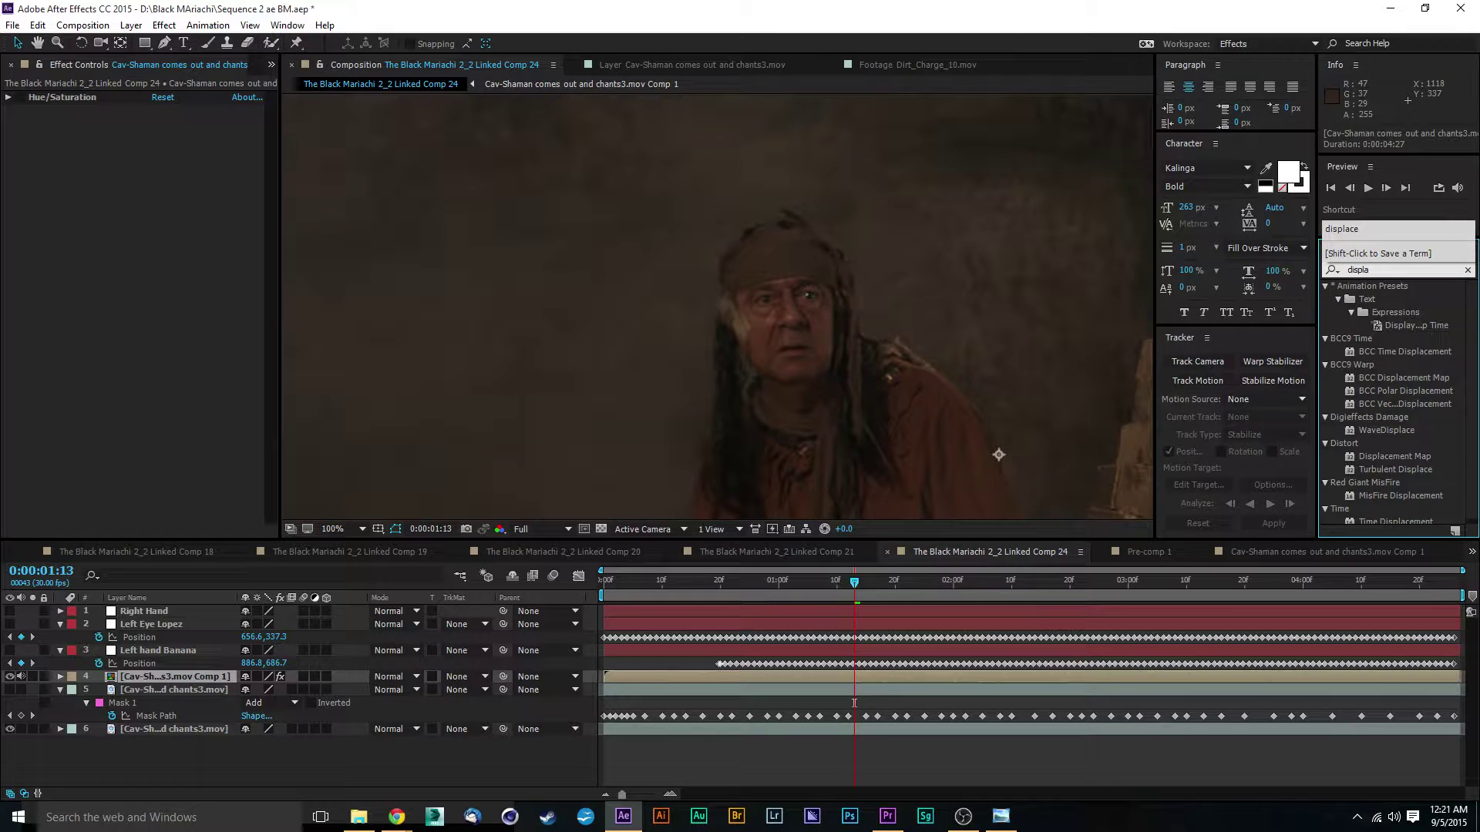
text(ceme)
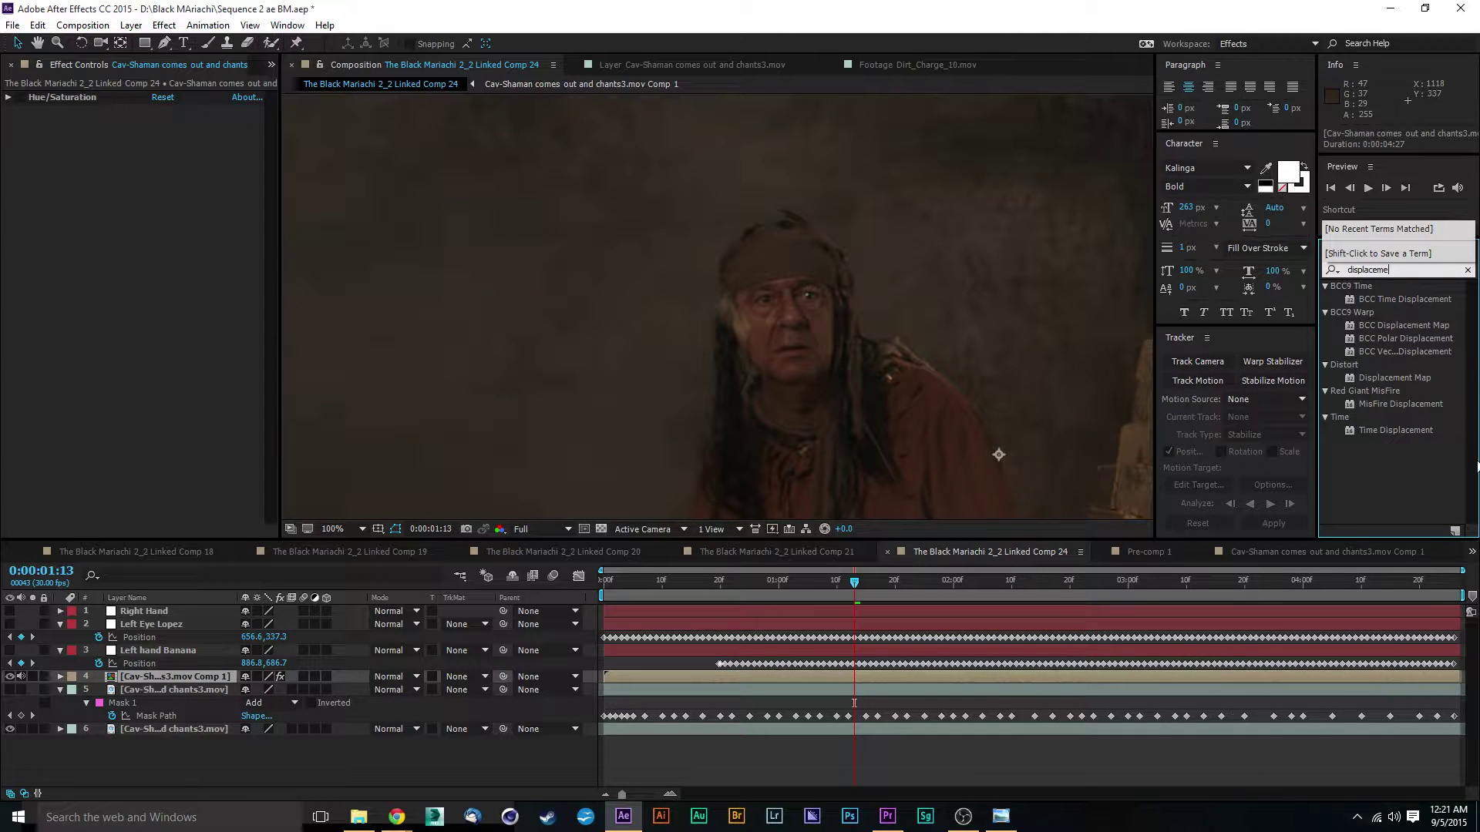
drag(1362, 381, 206, 682)
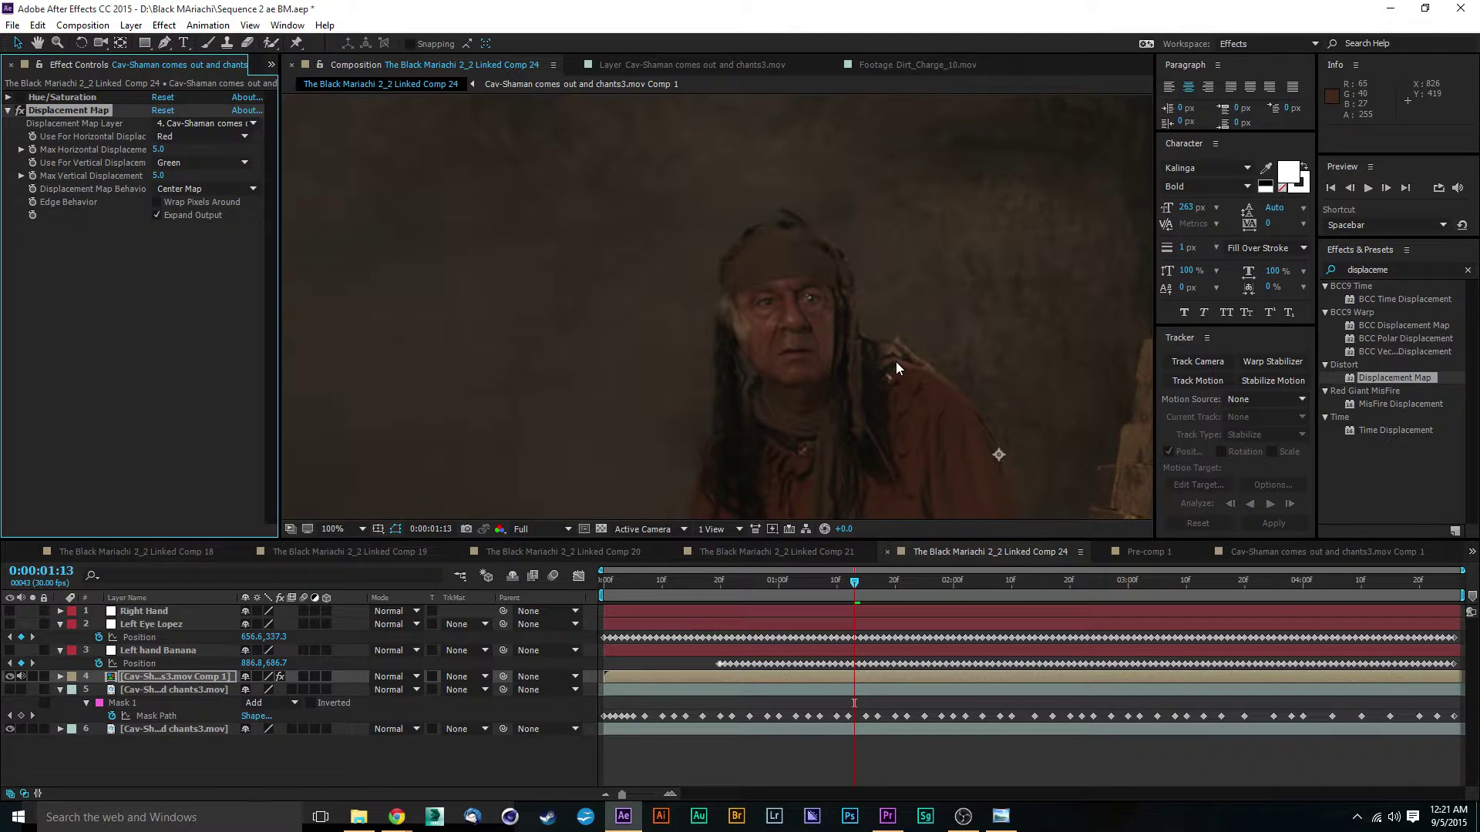
Step: Try a Max Horizontal Displacement of 9 on the face, and delete the Displacement Map effect
scroll(871, 369, up, 1)
drag(848, 379, 613, 339)
scroll(616, 331, down, 1)
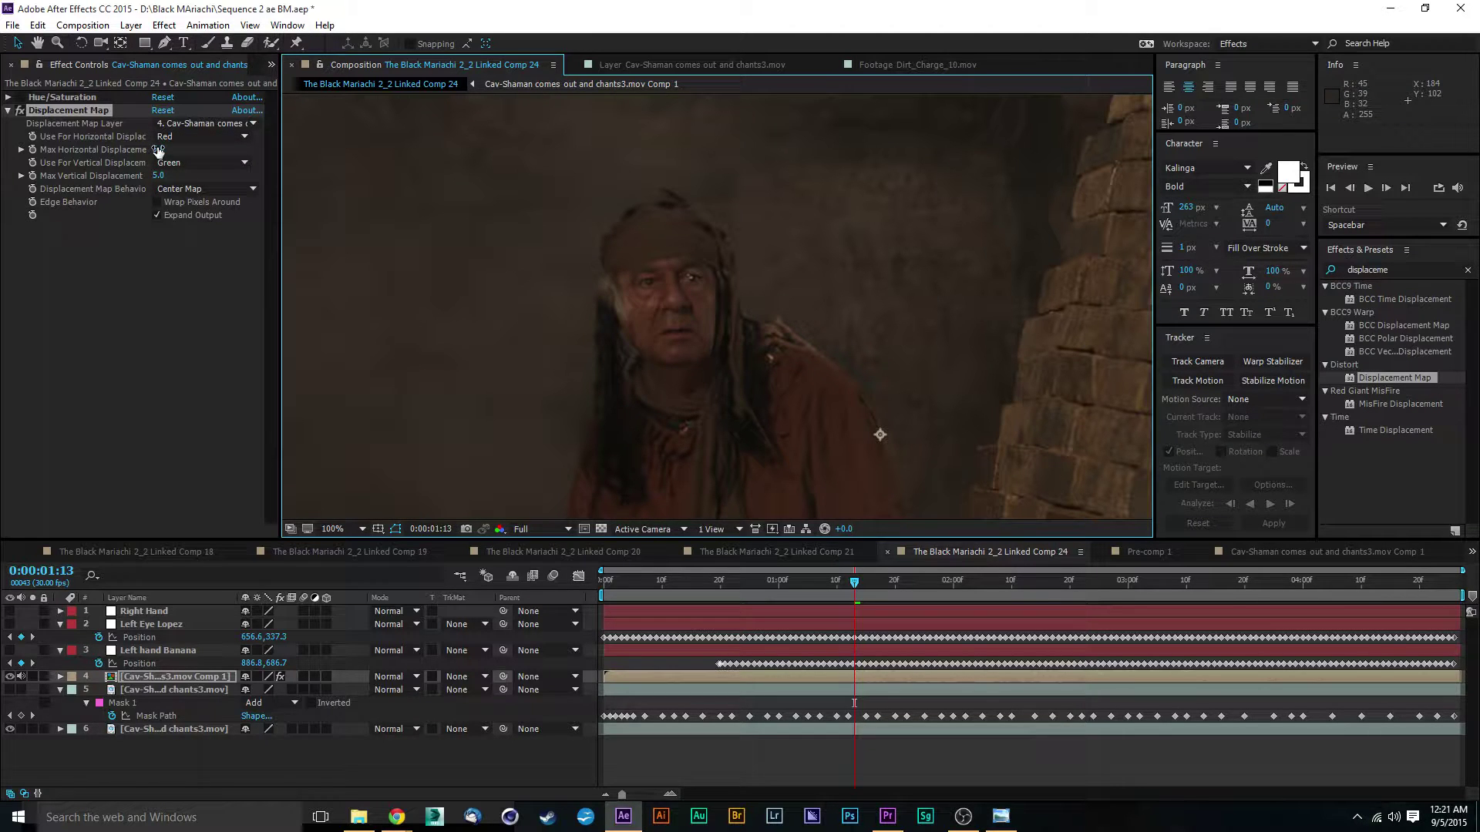
drag(158, 150, 204, 190)
click(128, 285)
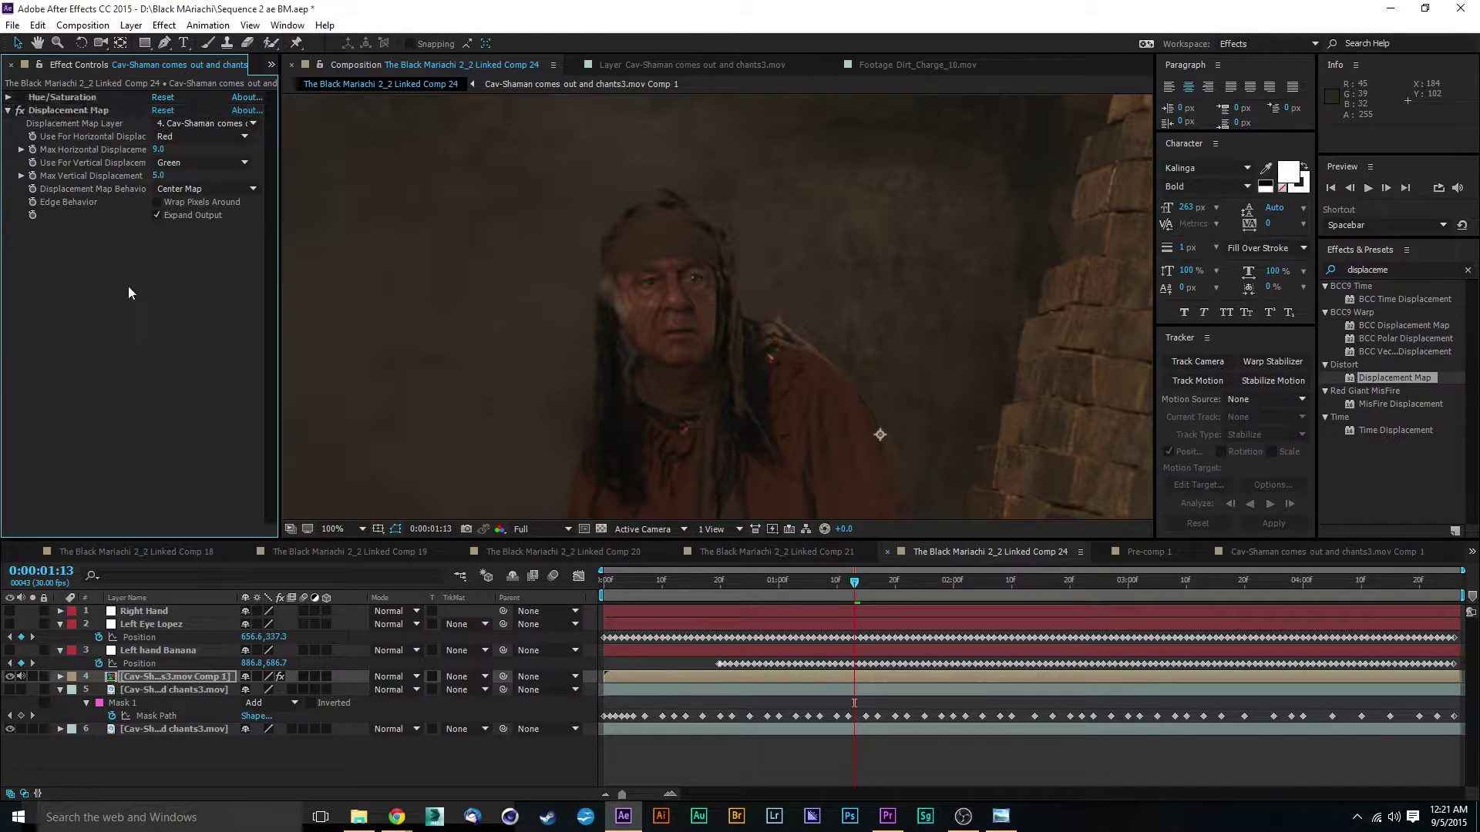
click(70, 113)
key(Delete)
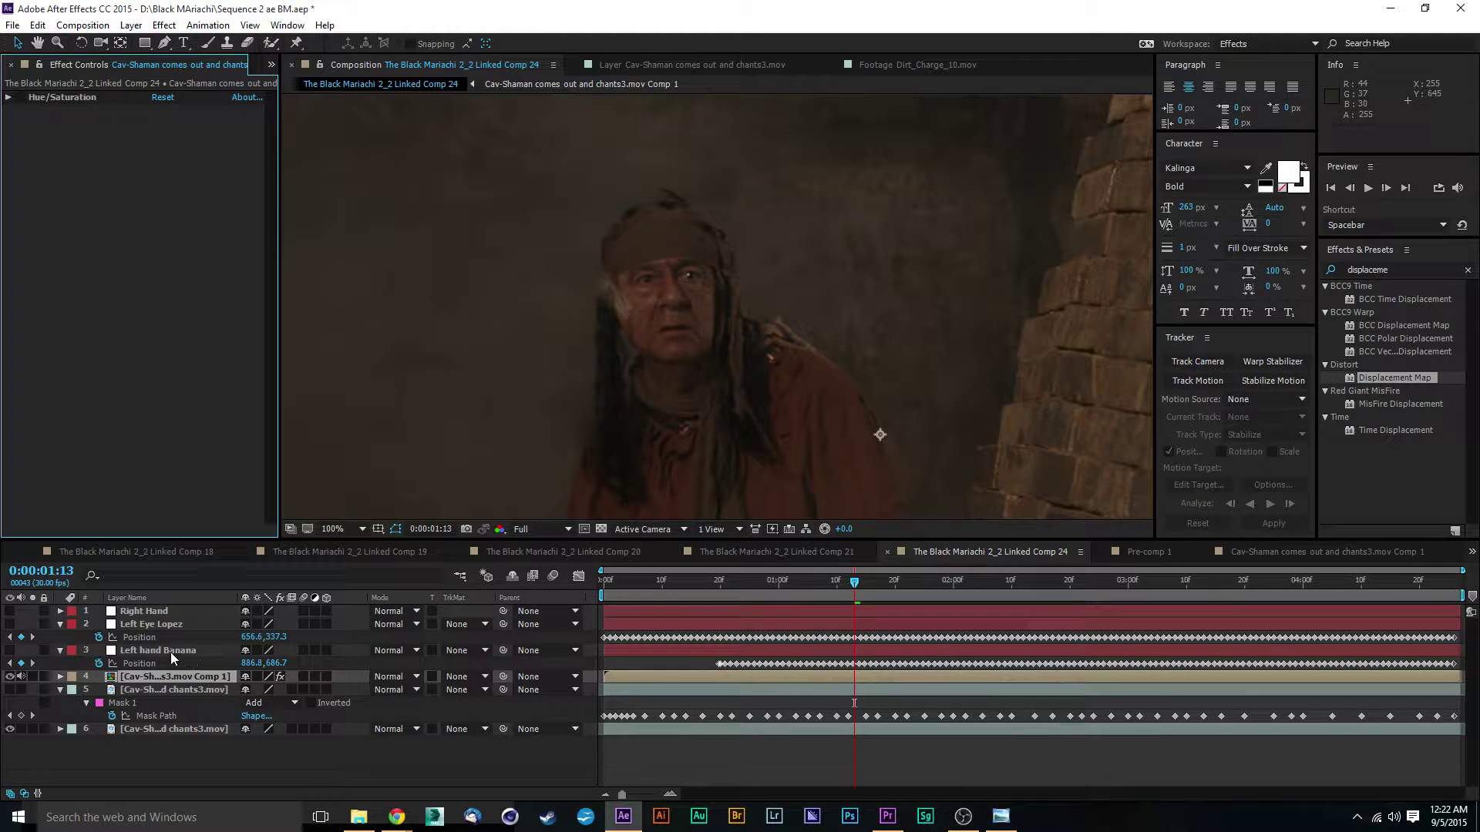
Step: Show the eye and hand tracking nulls temporarily to examine their placement over the footage, and hide all three again
click(160, 622)
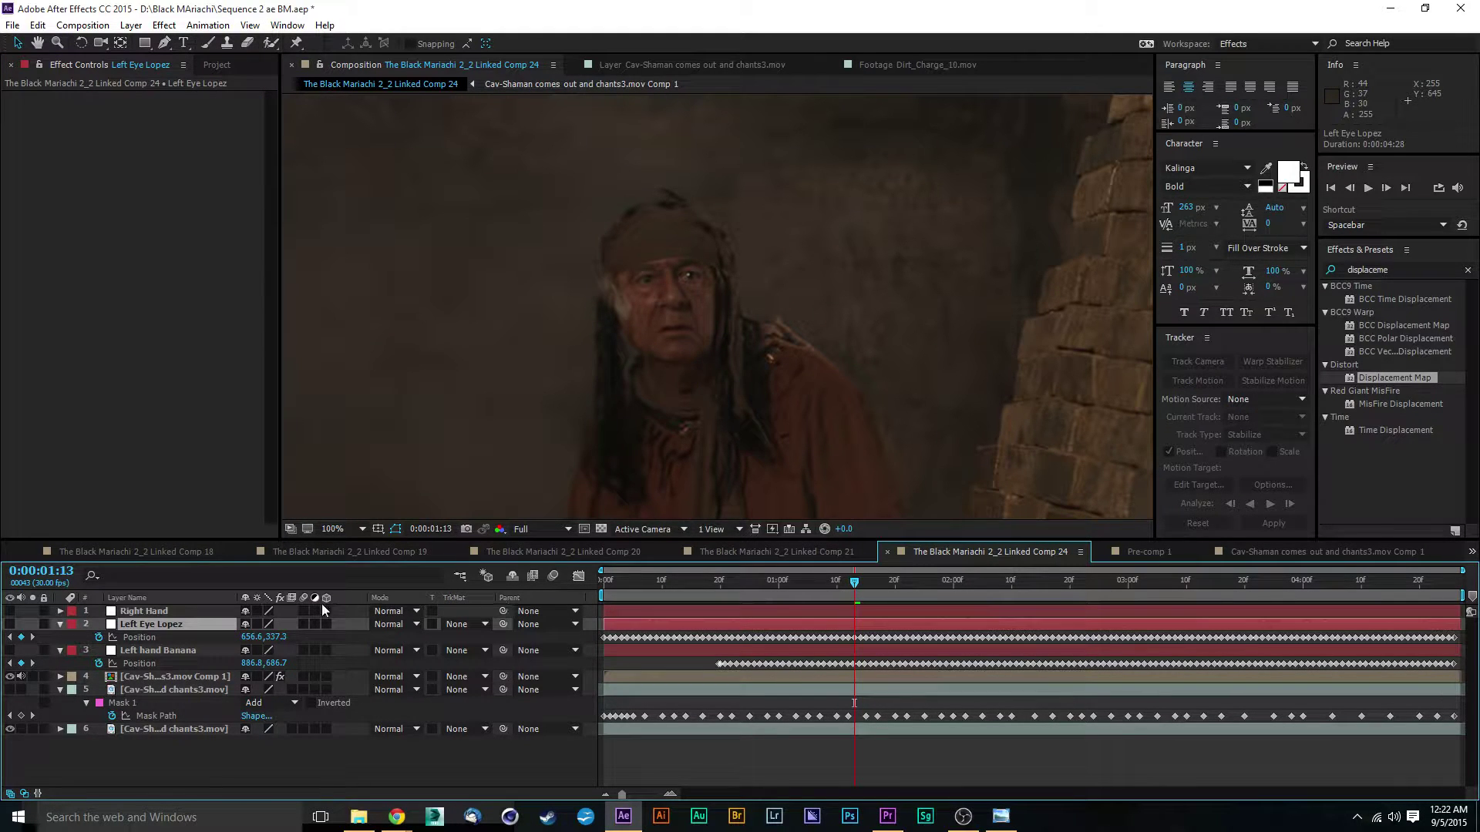
click(8, 624)
click(9, 650)
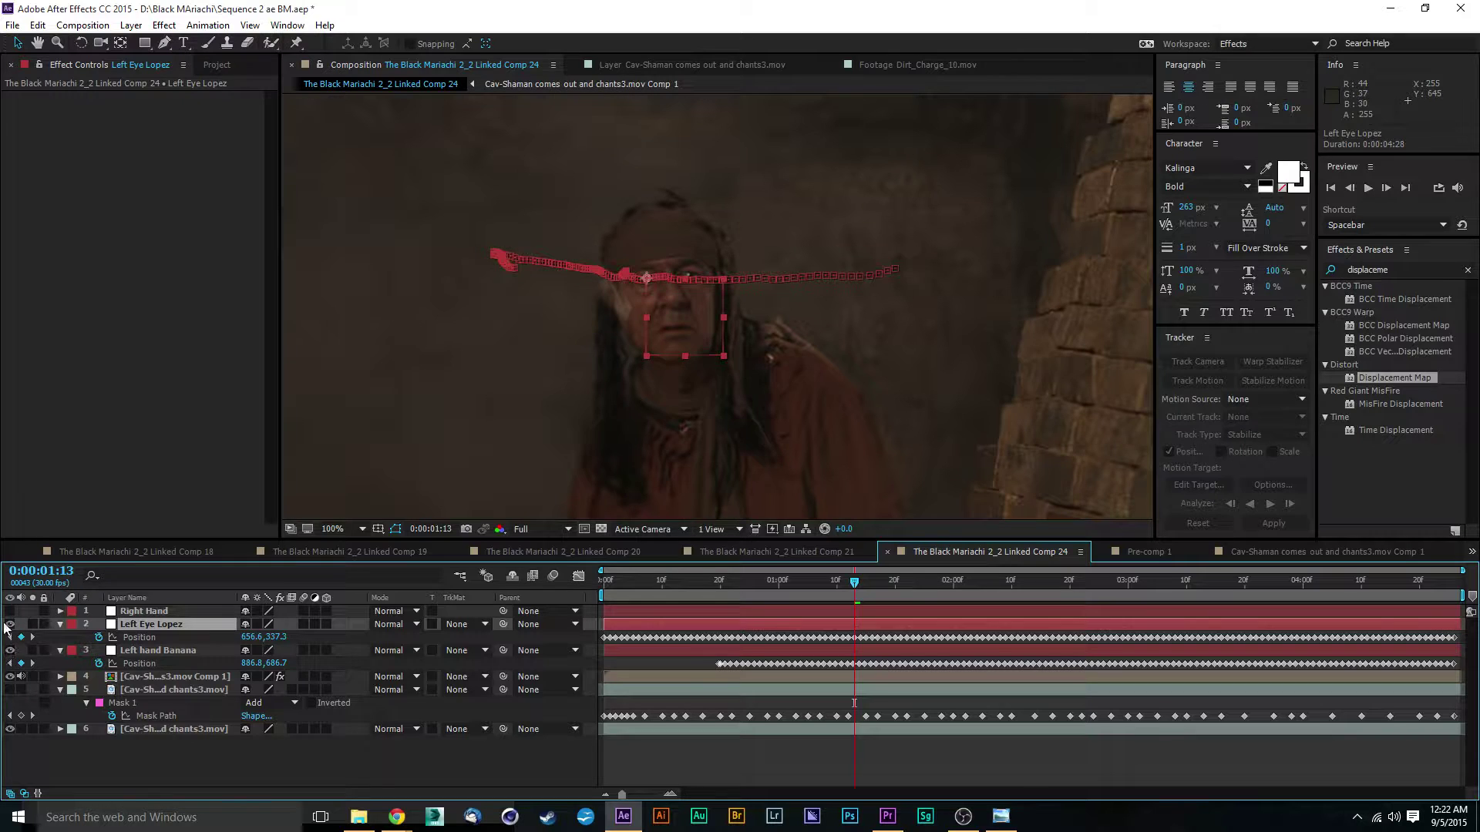
click(9, 610)
scroll(844, 280, down, 6)
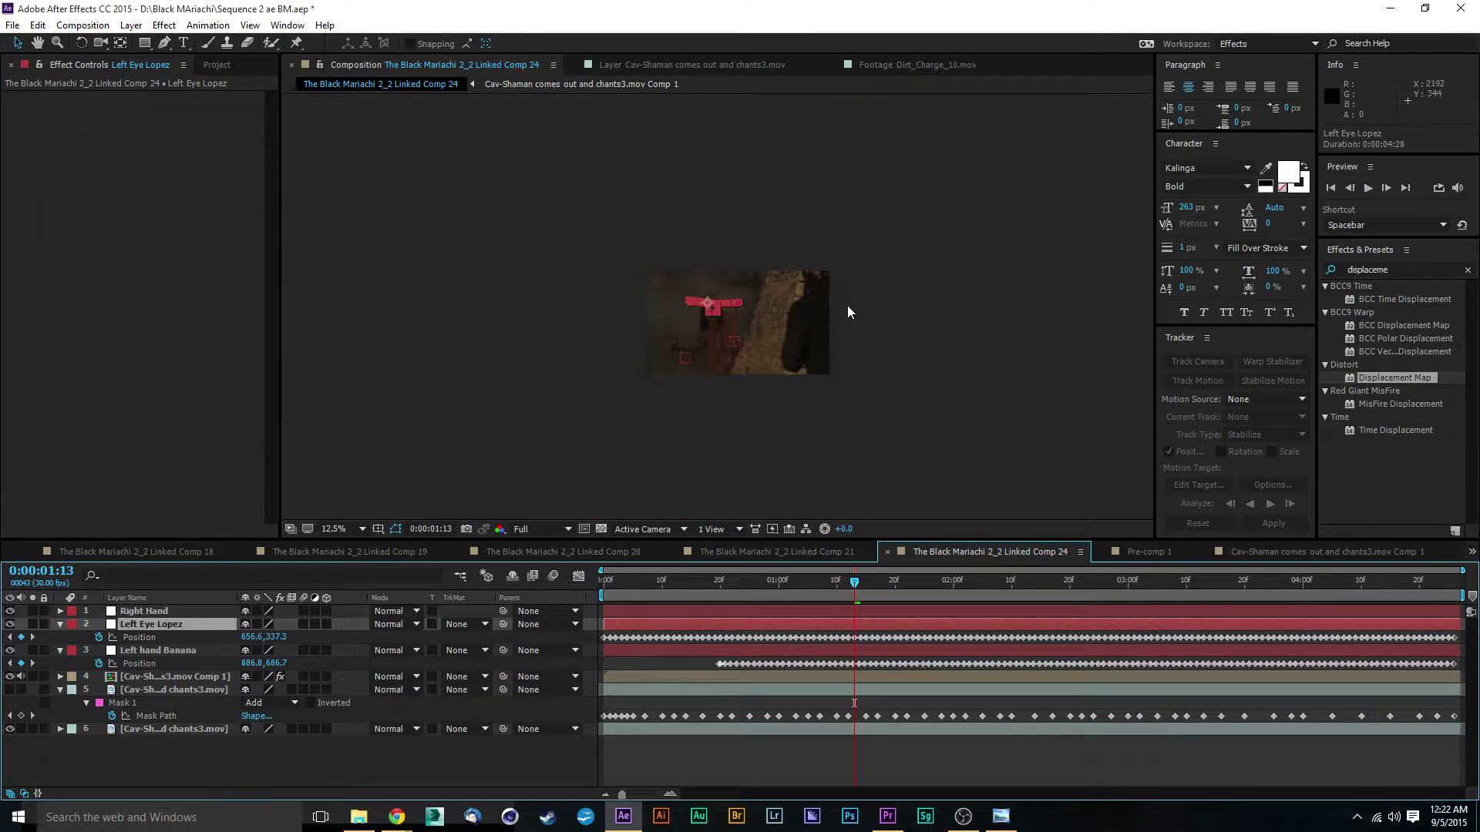
scroll(723, 316, up, 8)
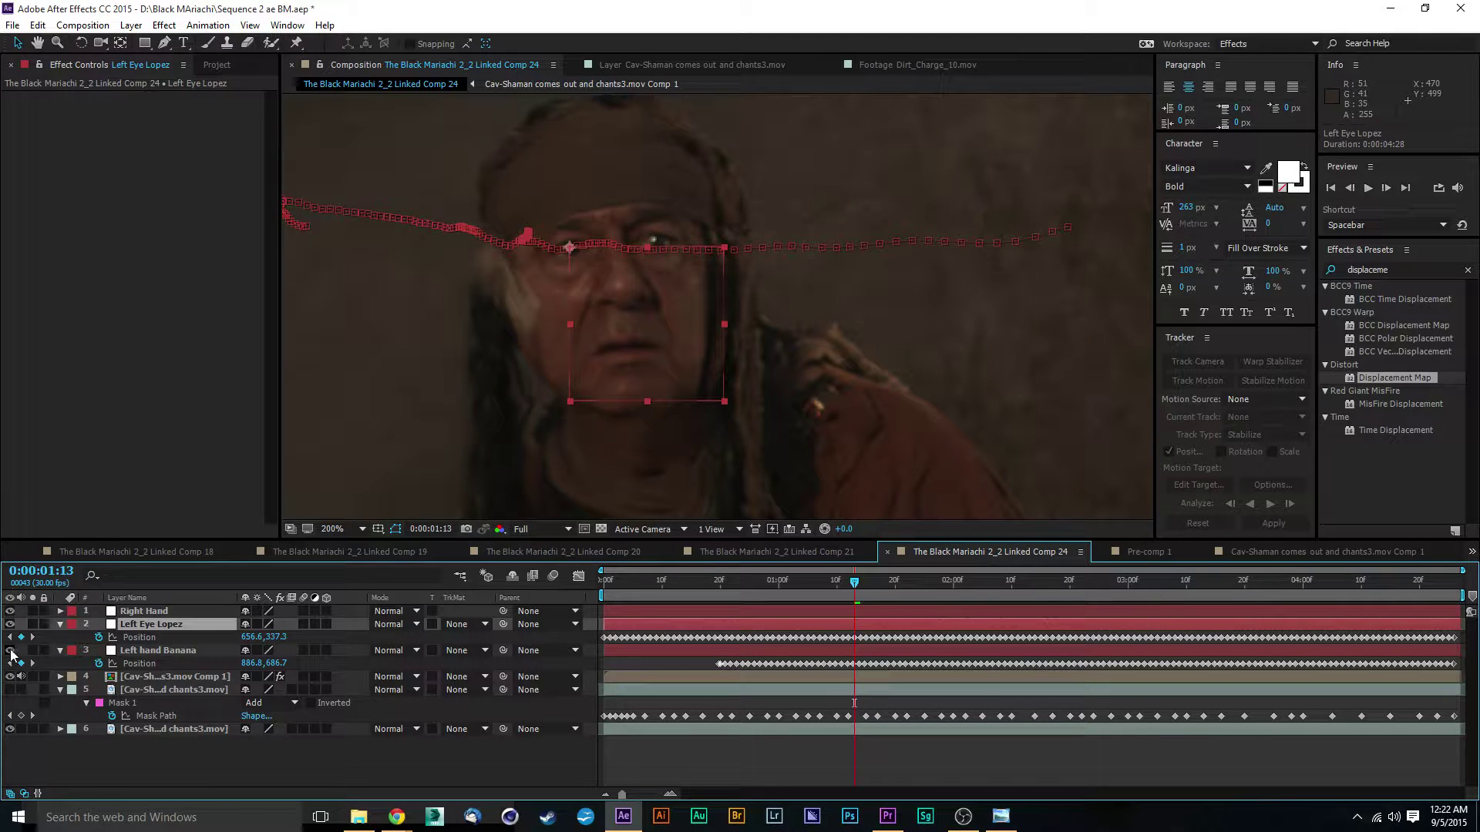
drag(10, 651, 10, 607)
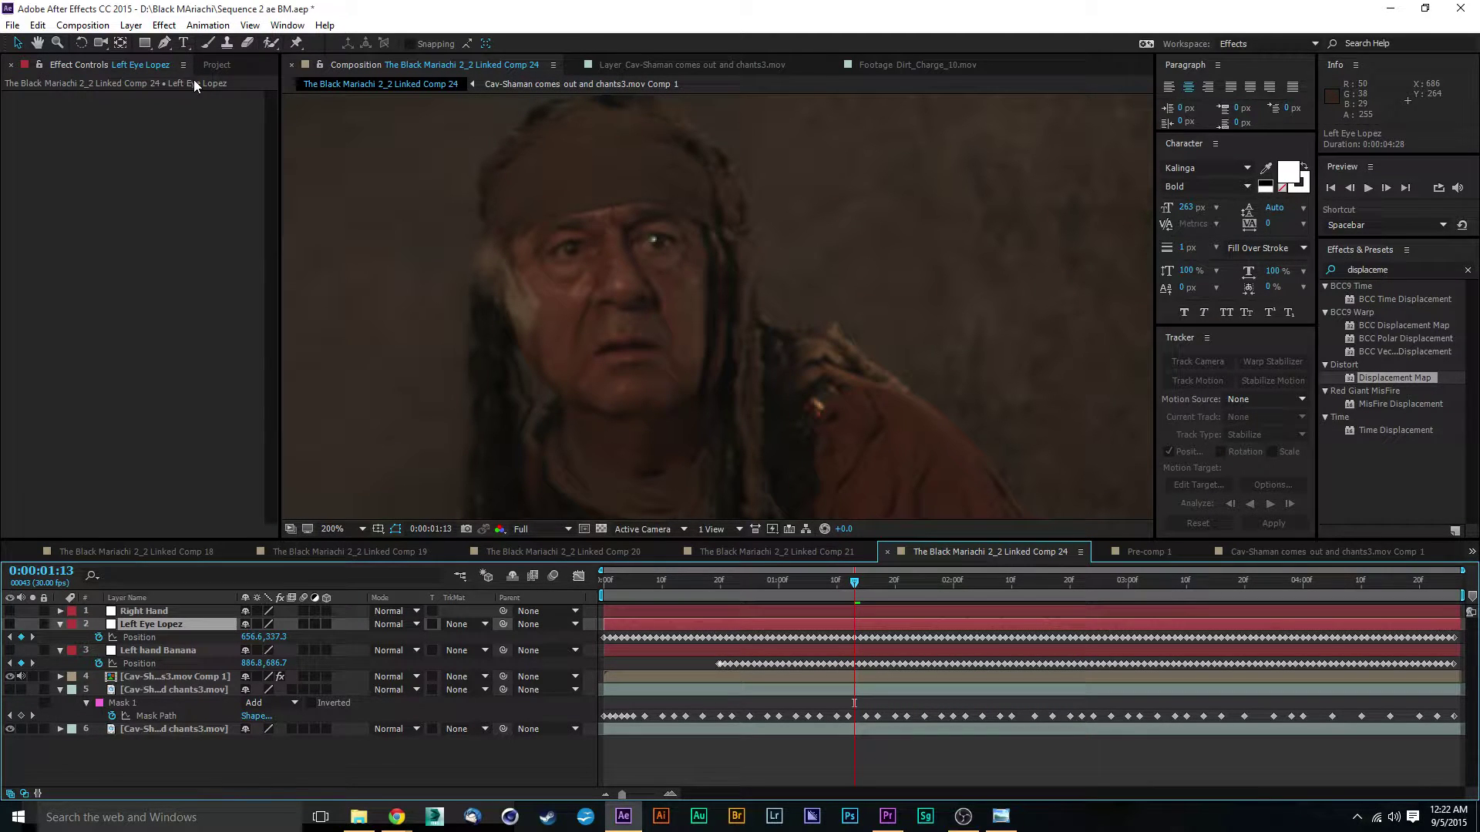
Step: Create a black 1920 x 1080 solid named SMOKE MASK
click(131, 25)
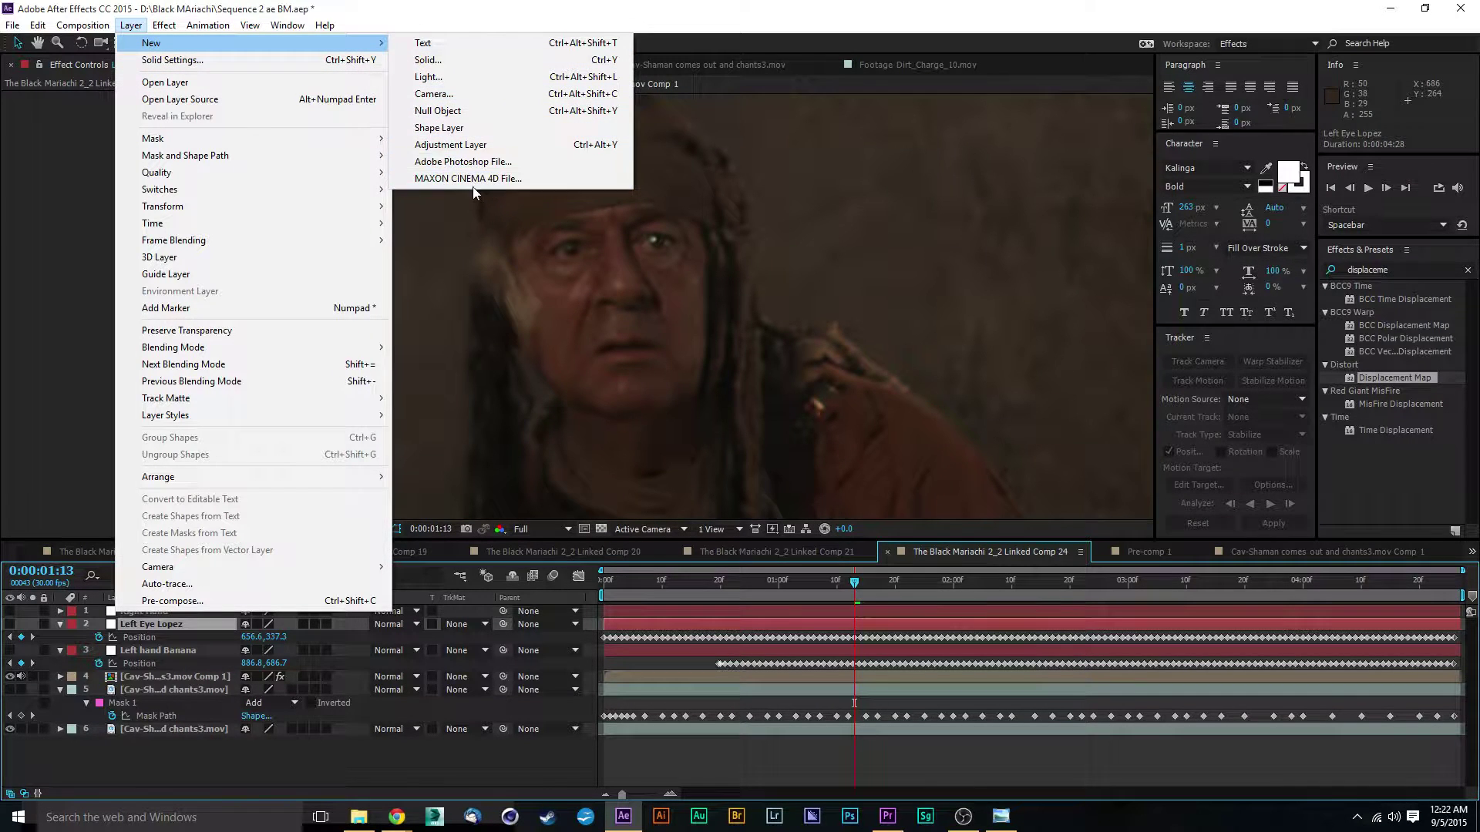
click(447, 59)
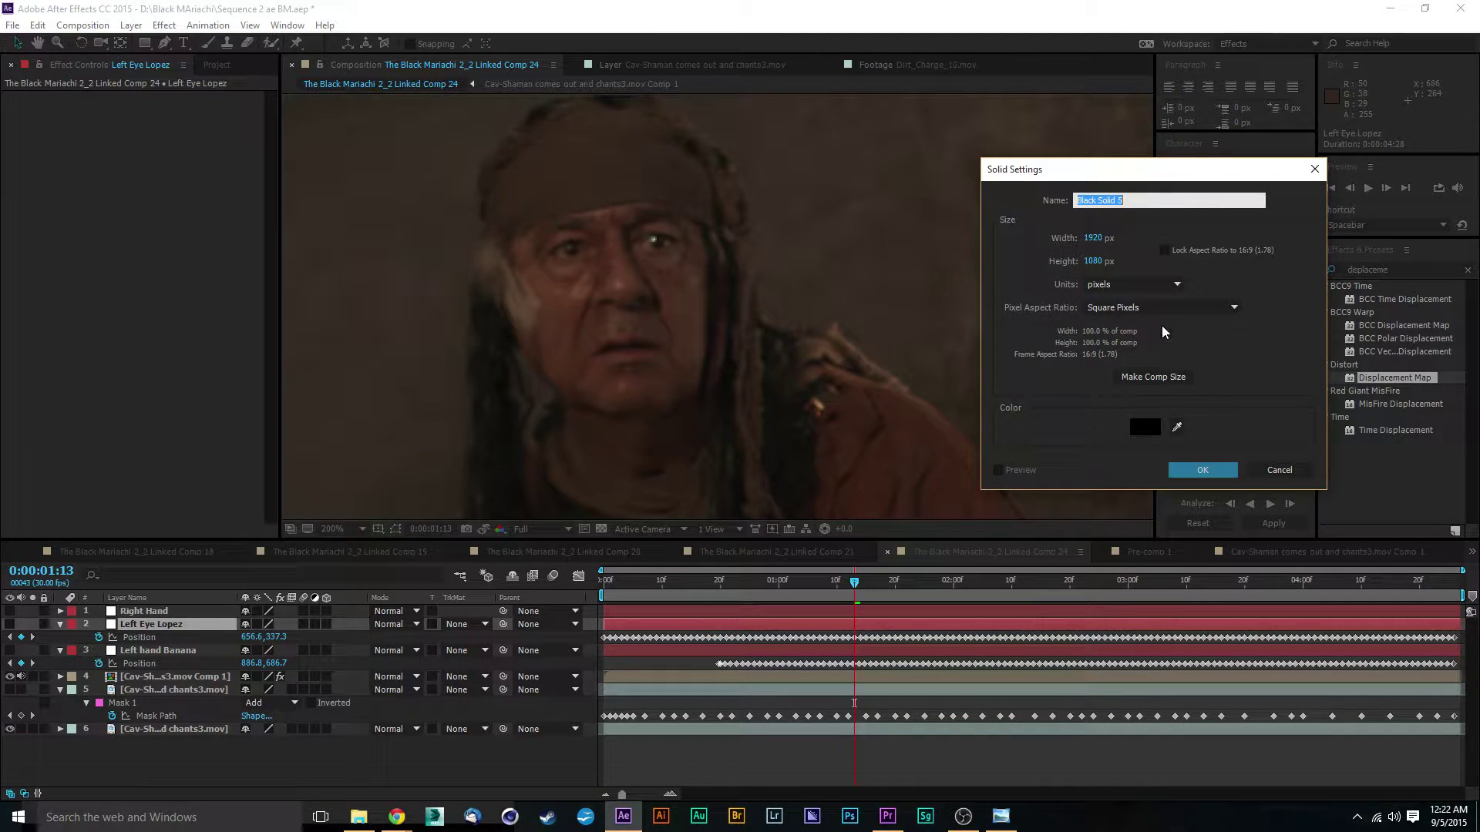
key(BackSpace)
text(SMOKE MASK)
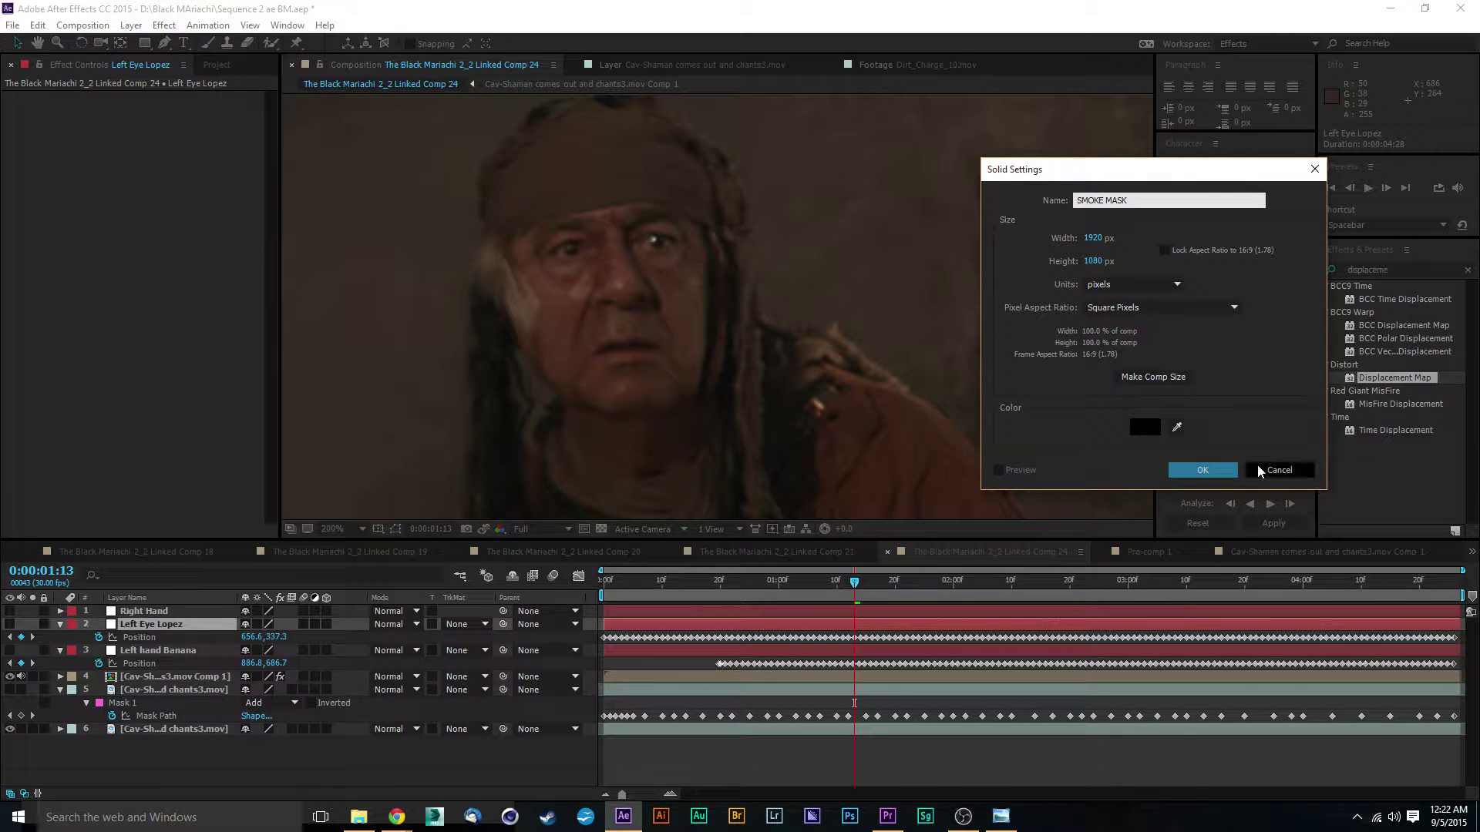
click(1204, 472)
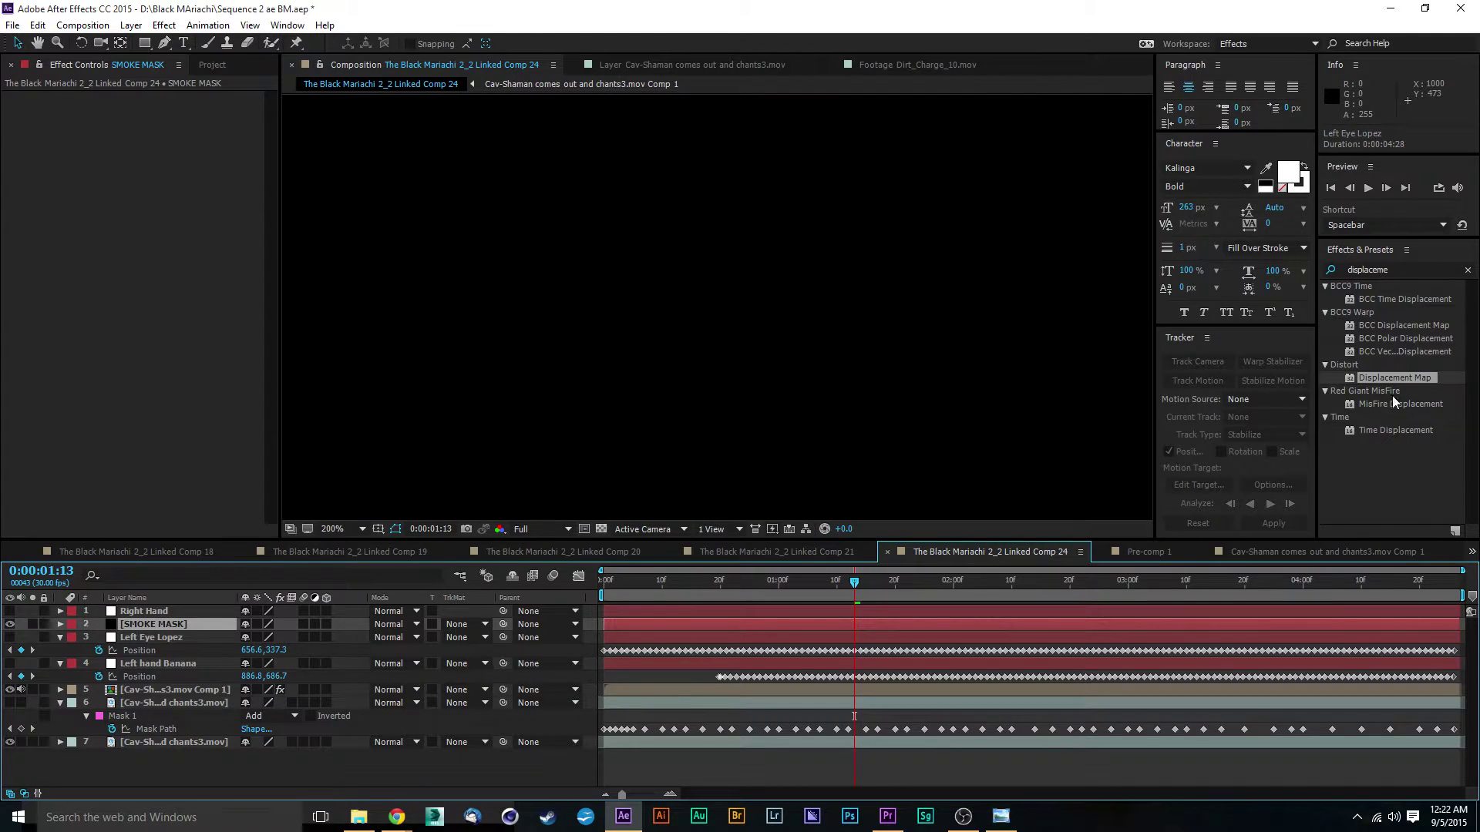
Step: Search the effects for "fractal"
click(1419, 270)
text(f)
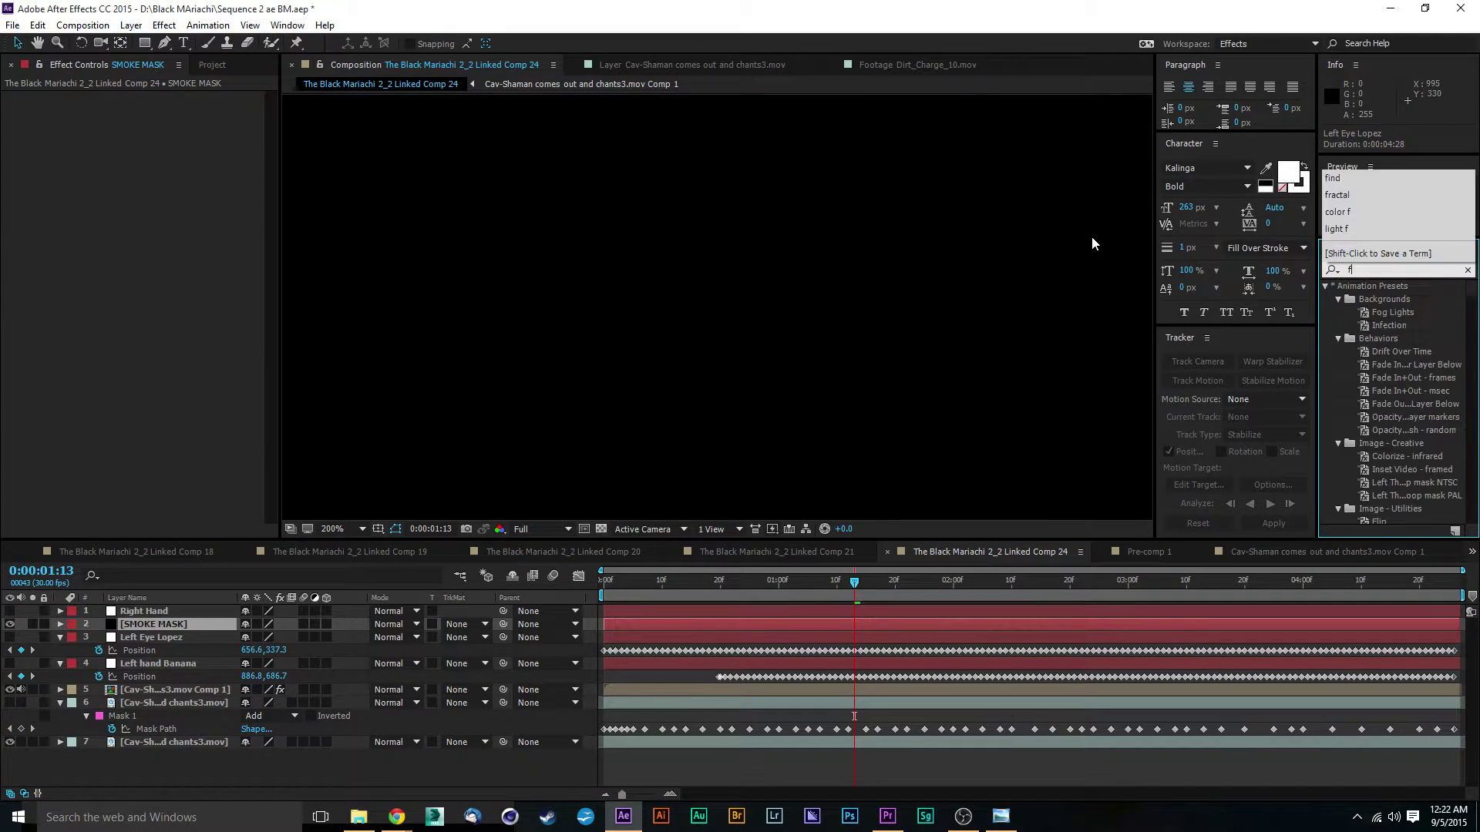
text(ractal)
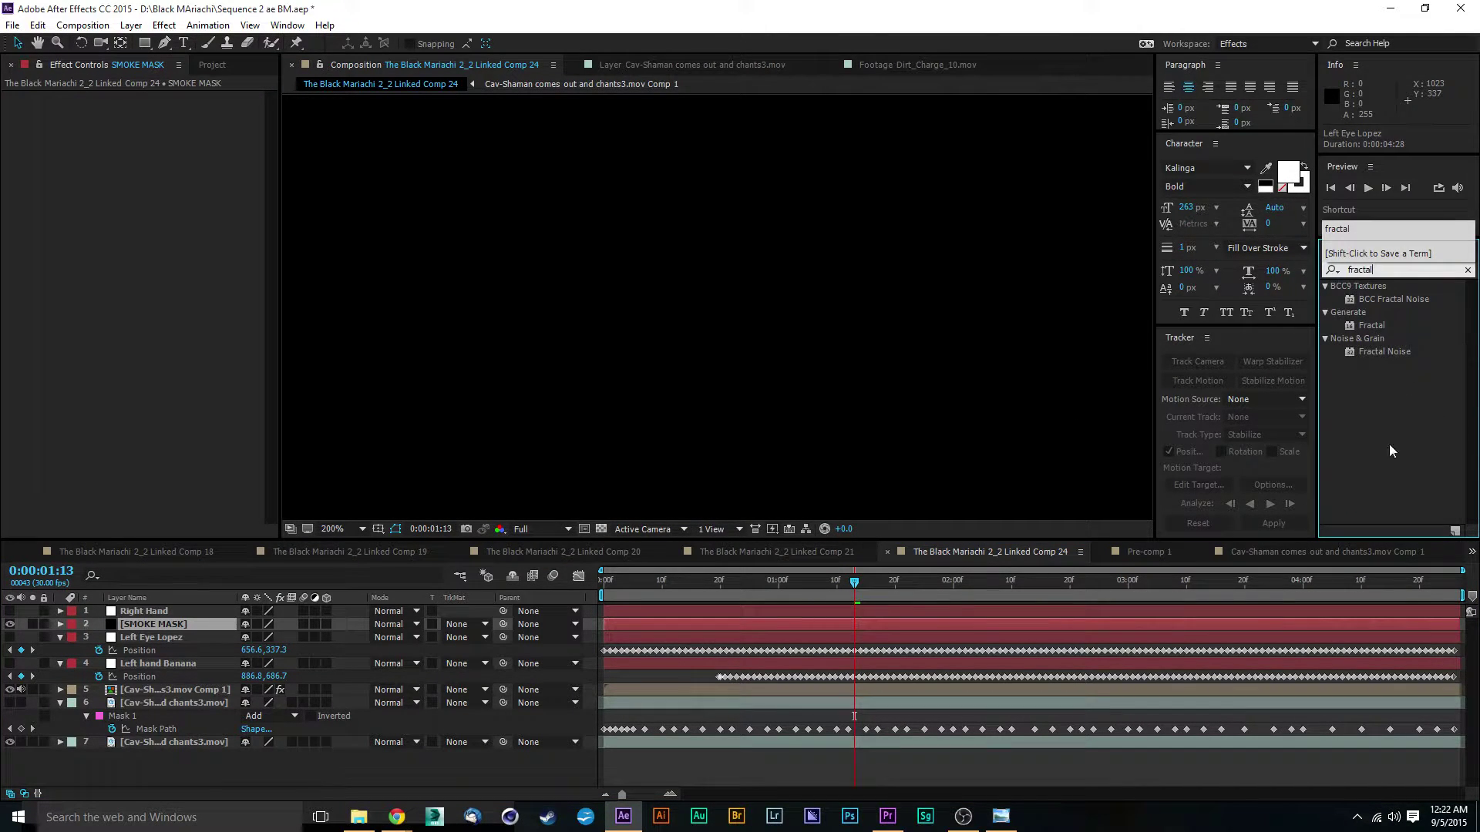
click(1374, 354)
drag(1349, 352, 176, 637)
key(comma)
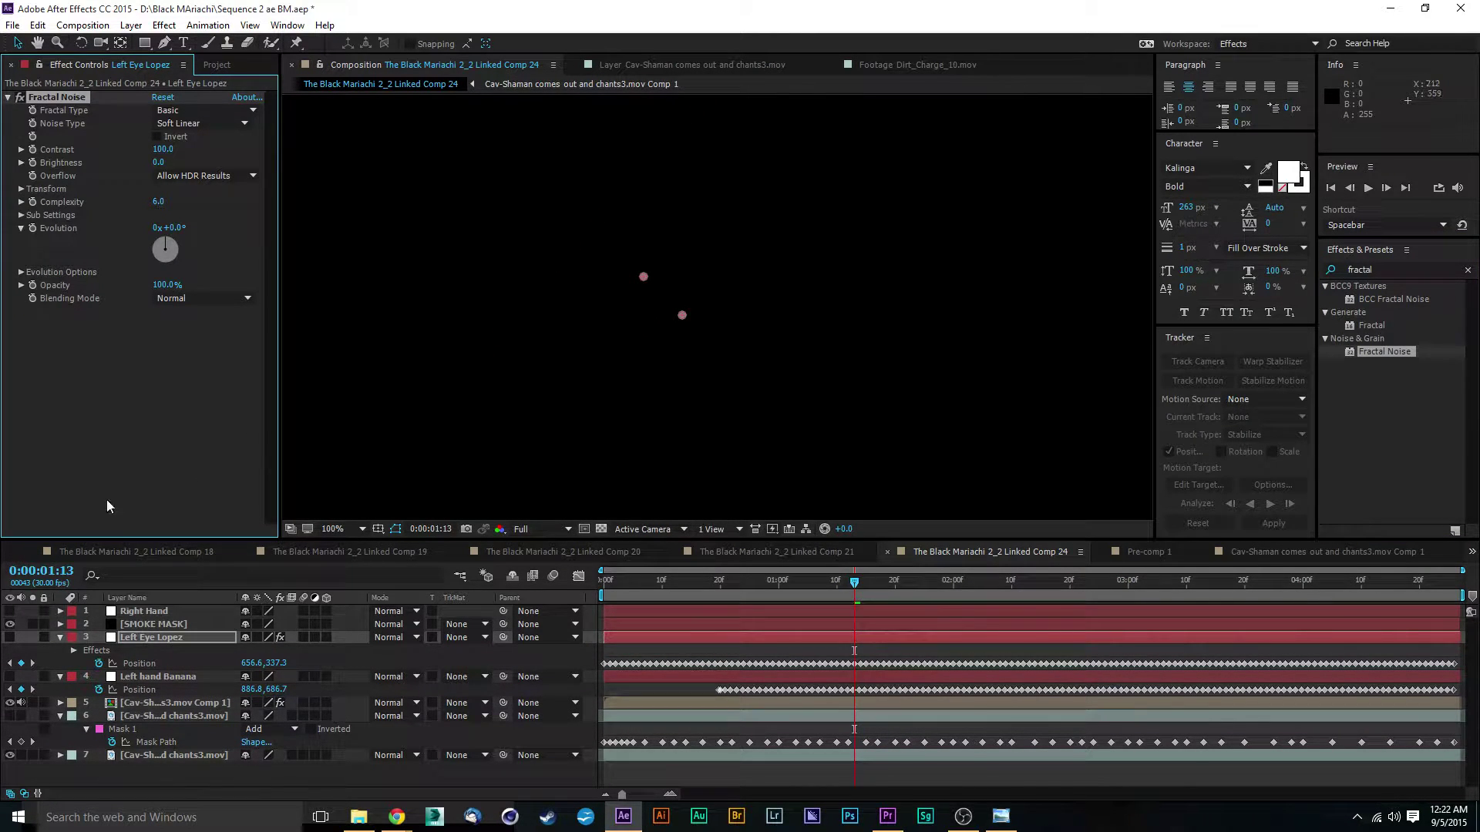
key(comma)
key(ctrl+Up)
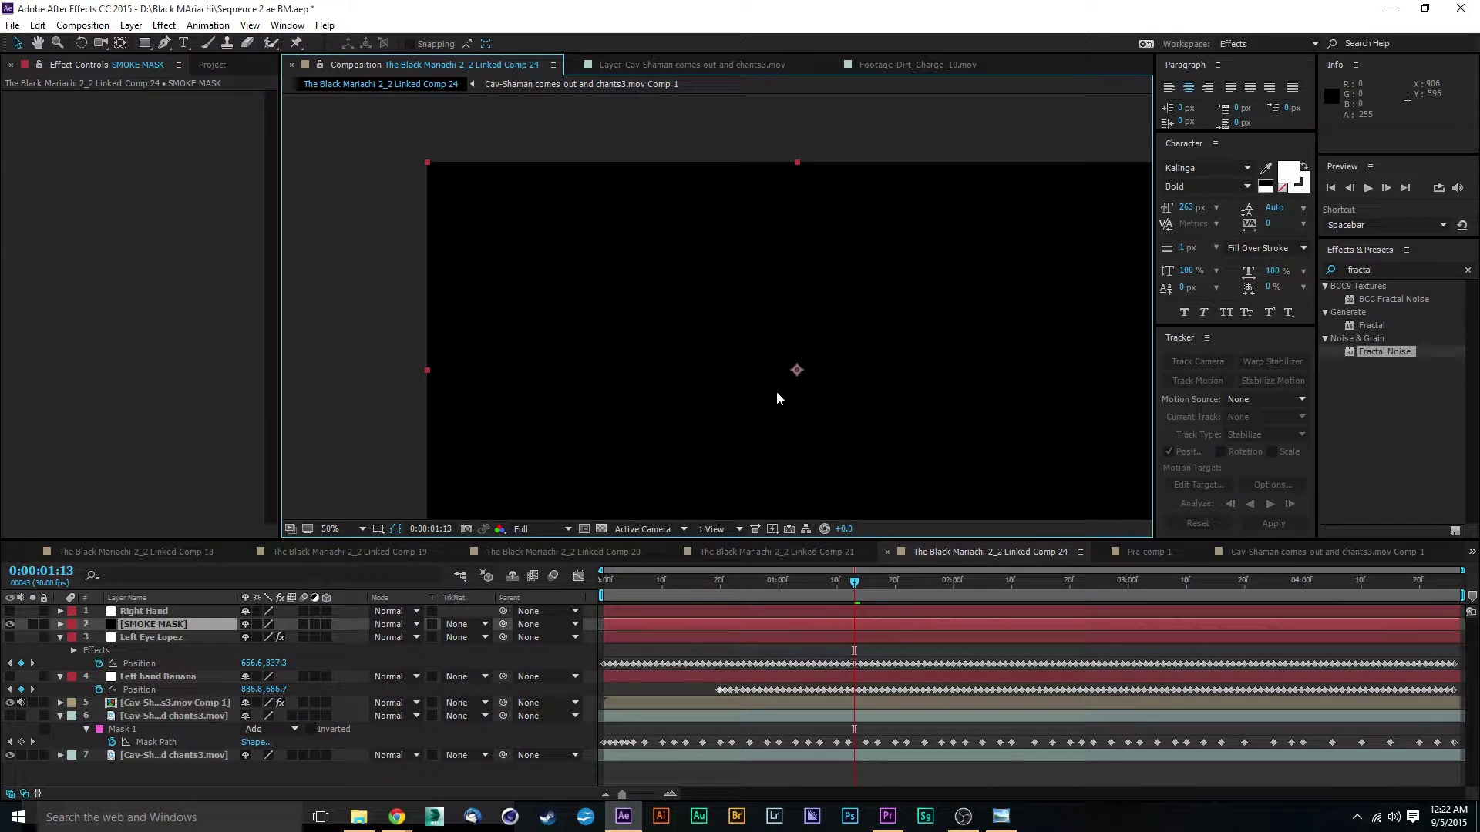
key(ctrl+s)
key(ctrl+shift+a)
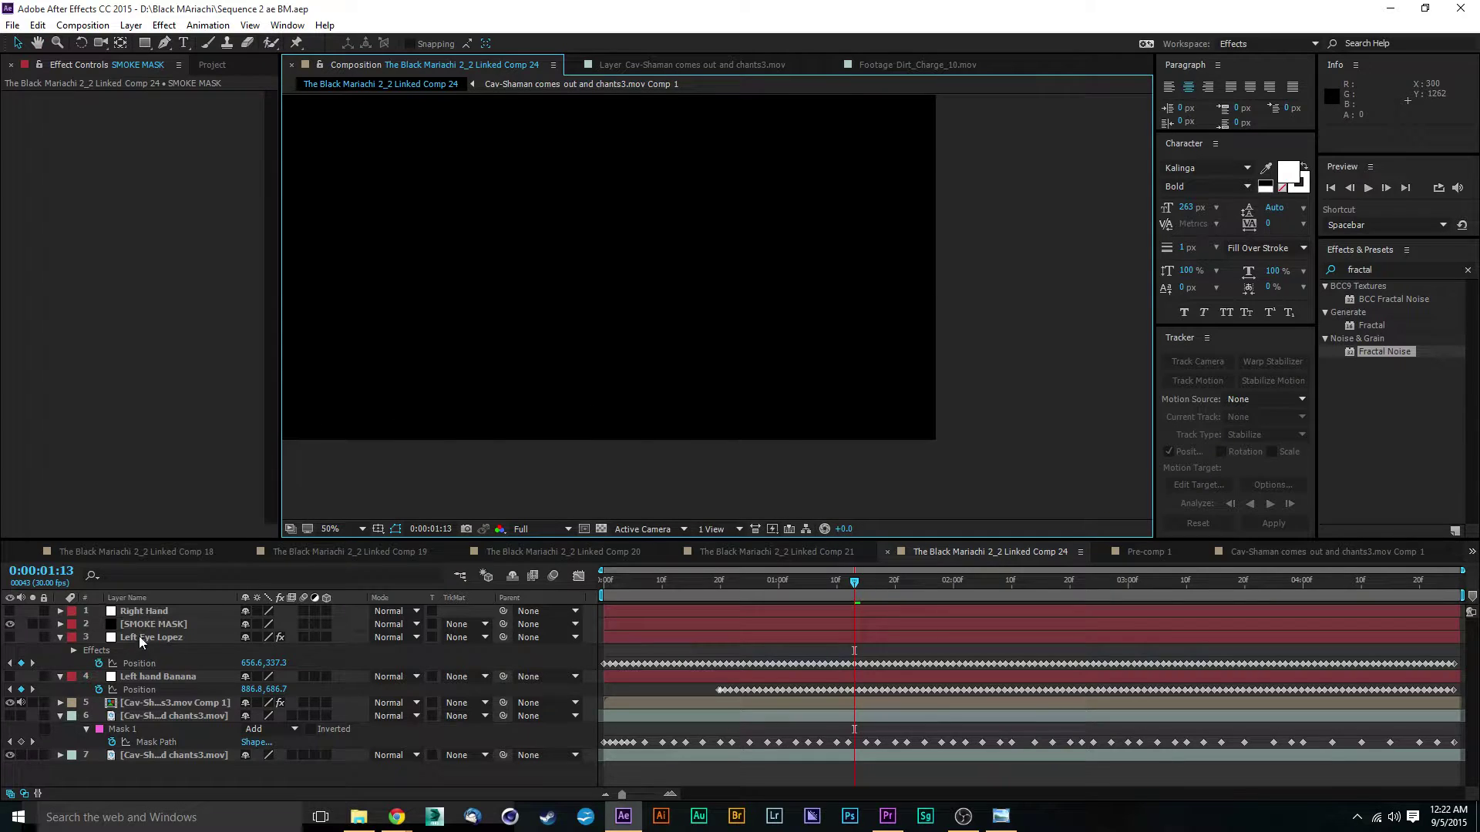
click(143, 636)
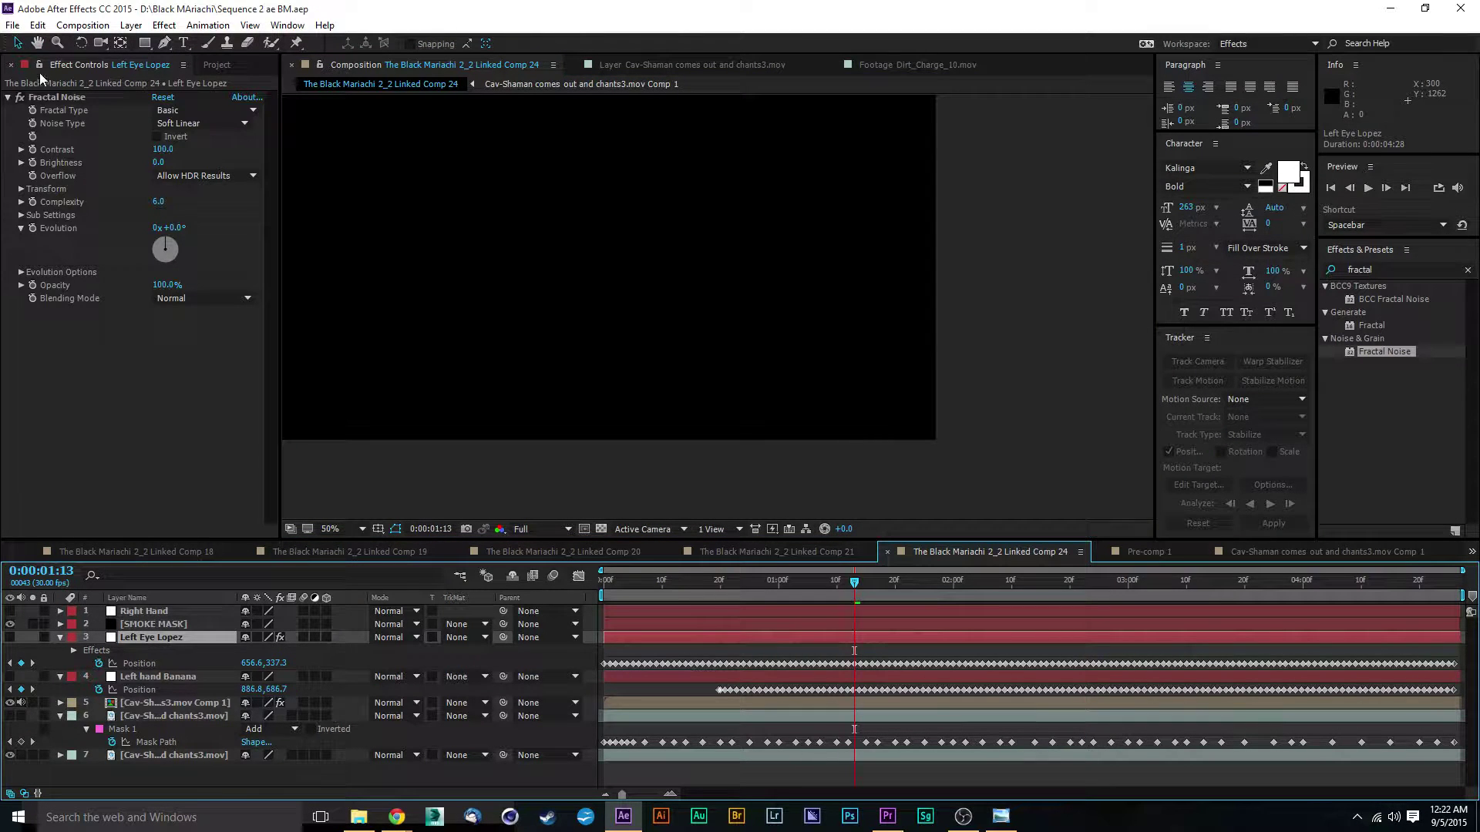
click(49, 94)
key(Delete)
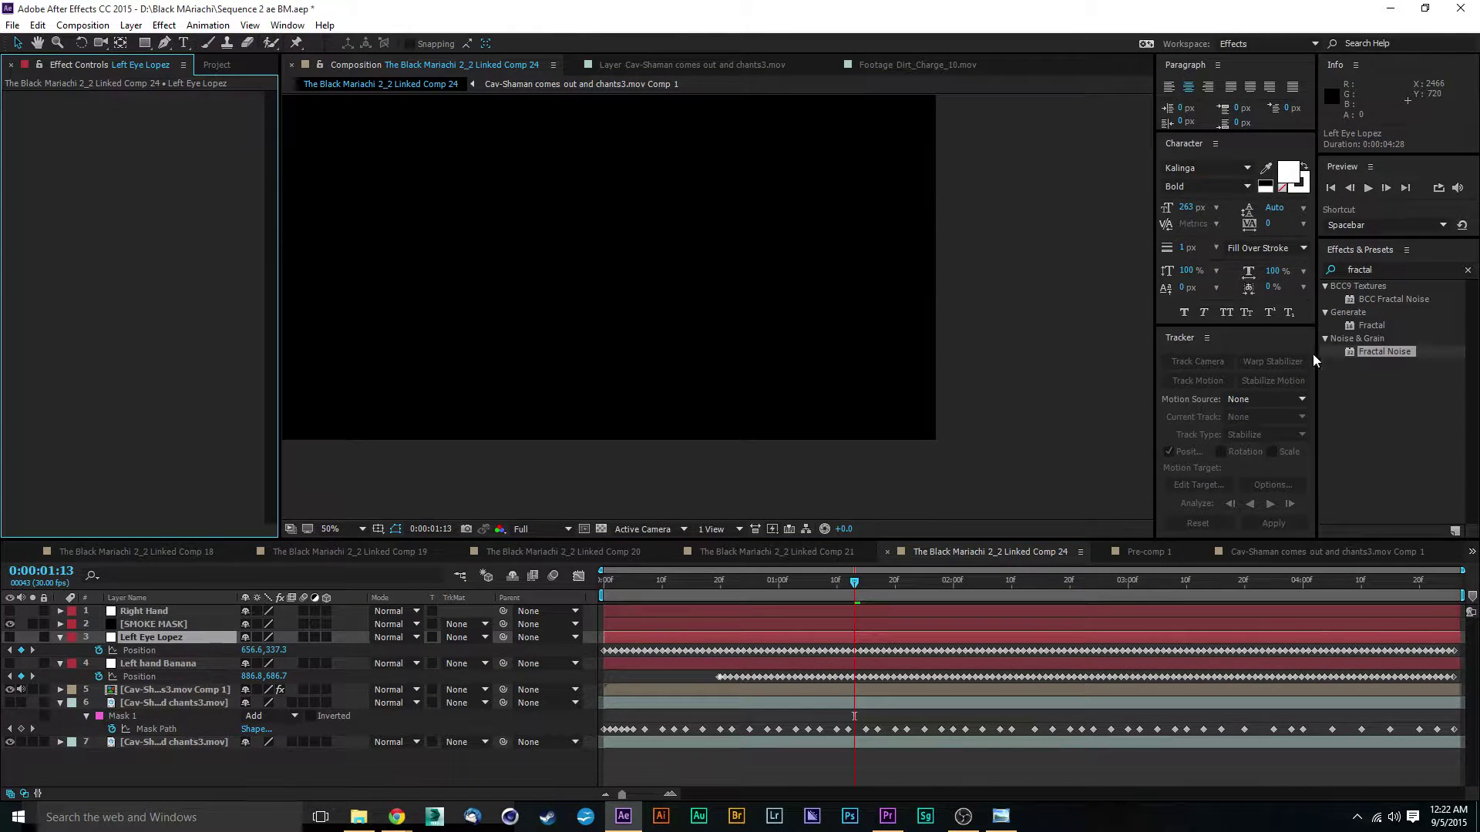
Step: Apply the Fractal Noise effect to the SMOKE MASK solid
drag(1350, 353, 154, 626)
drag(610, 227, 785, 298)
key(v)
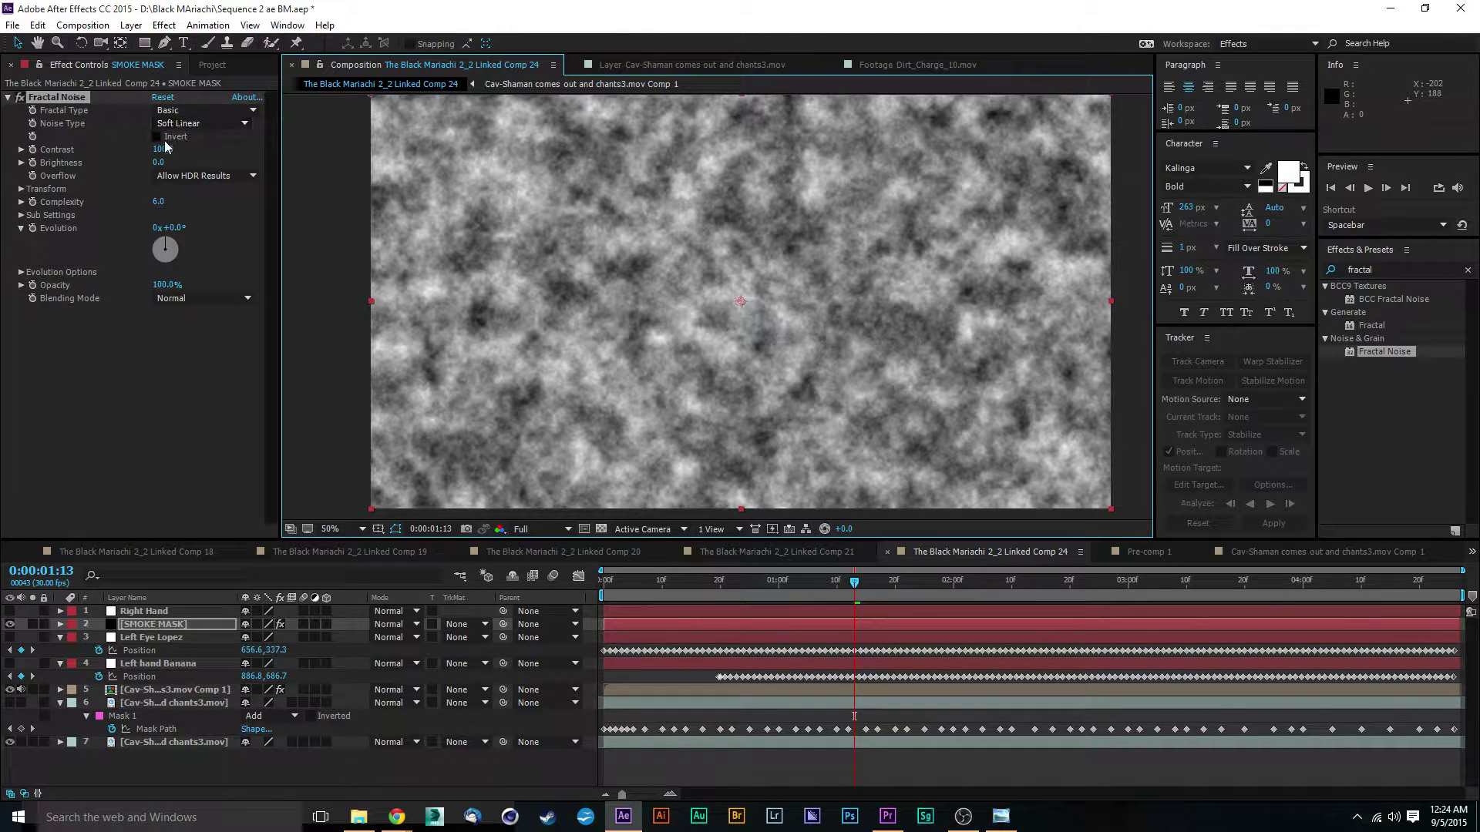
Step: Set the Fractal Noise contrast to 199 and its brightness to -12 on the SMOKE MASK solid
drag(162, 151, 238, 145)
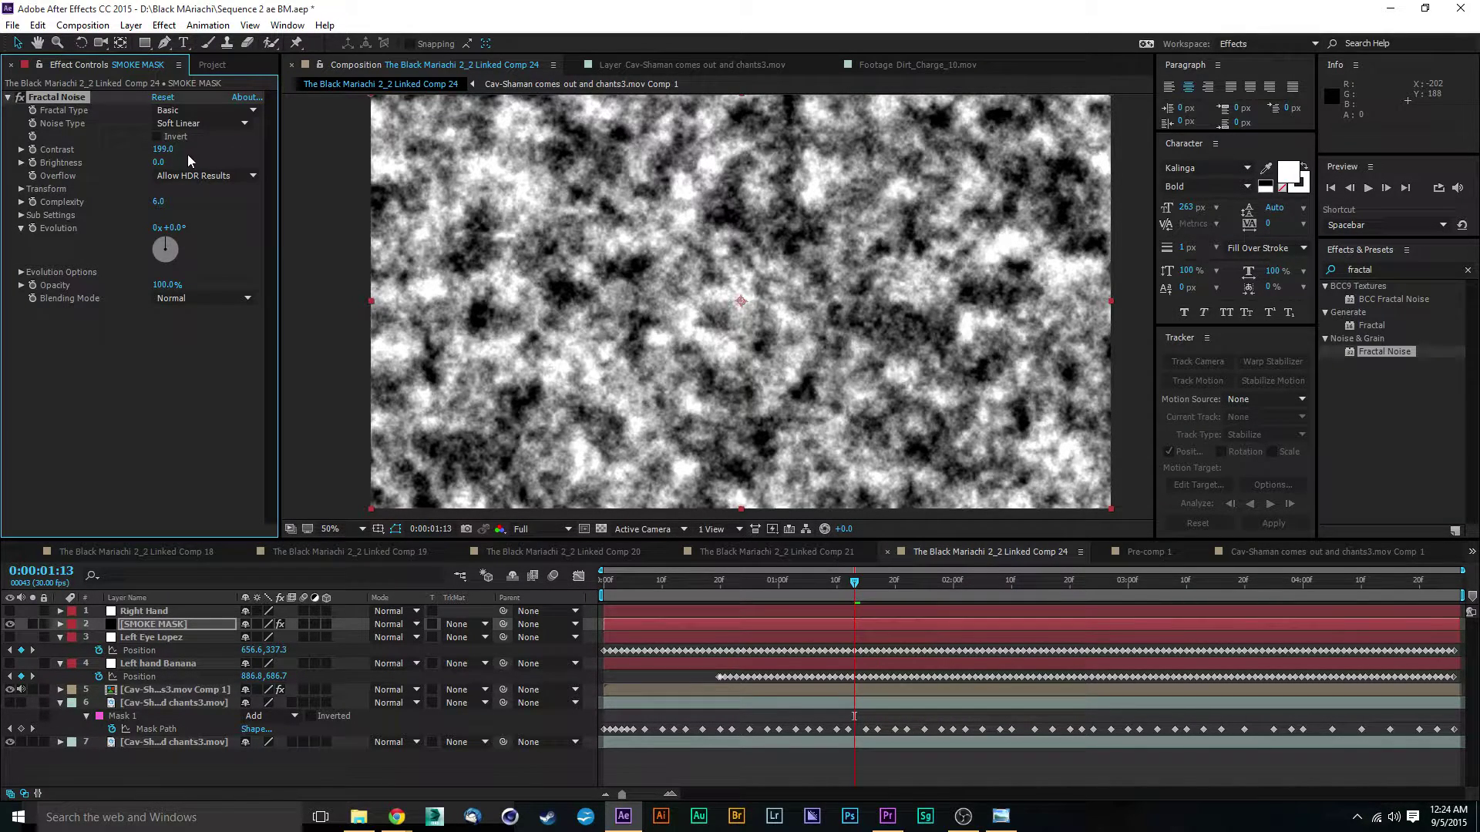
drag(163, 164, 154, 162)
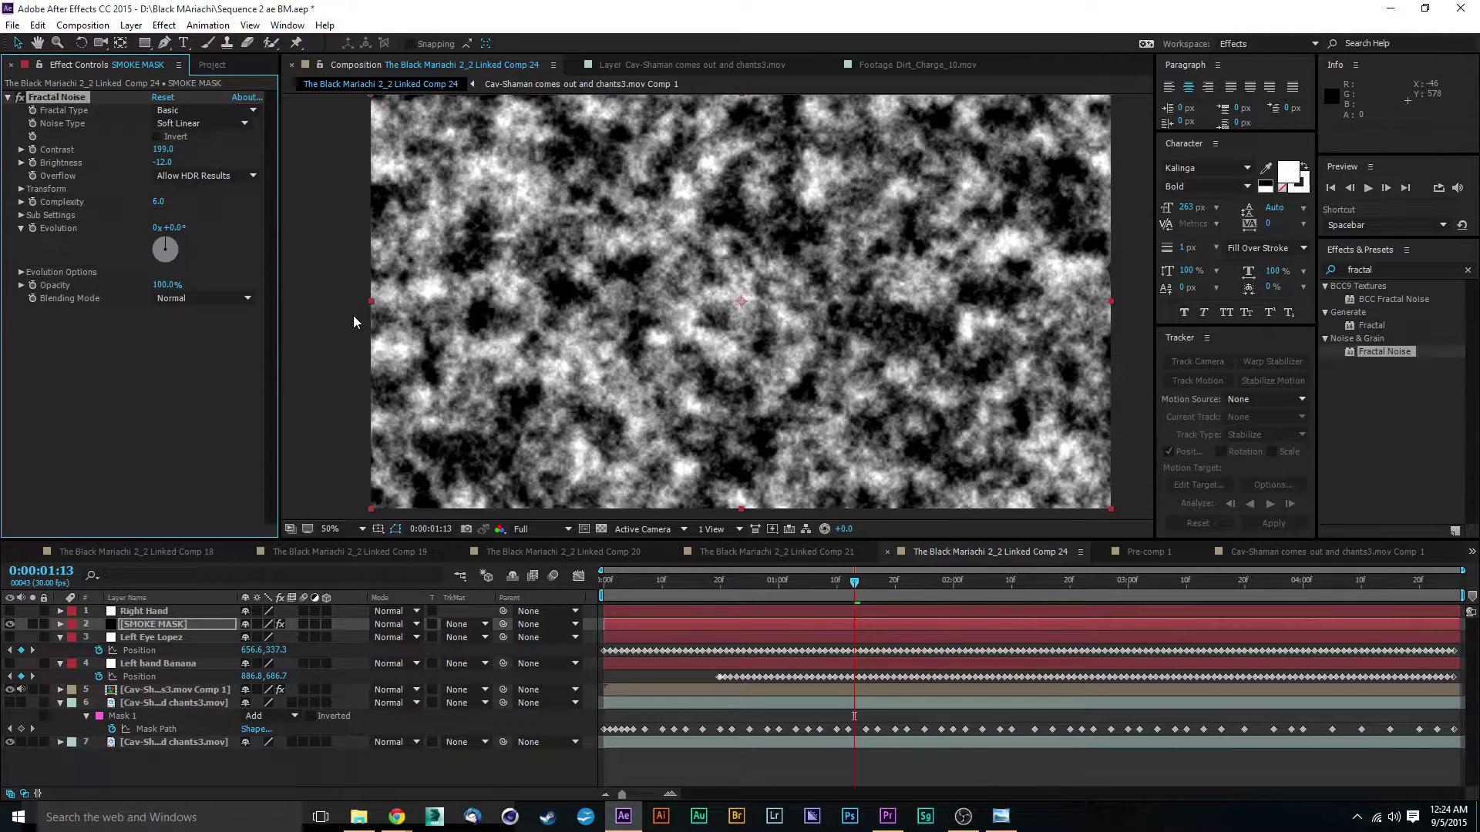
scroll(553, 358, down, 1)
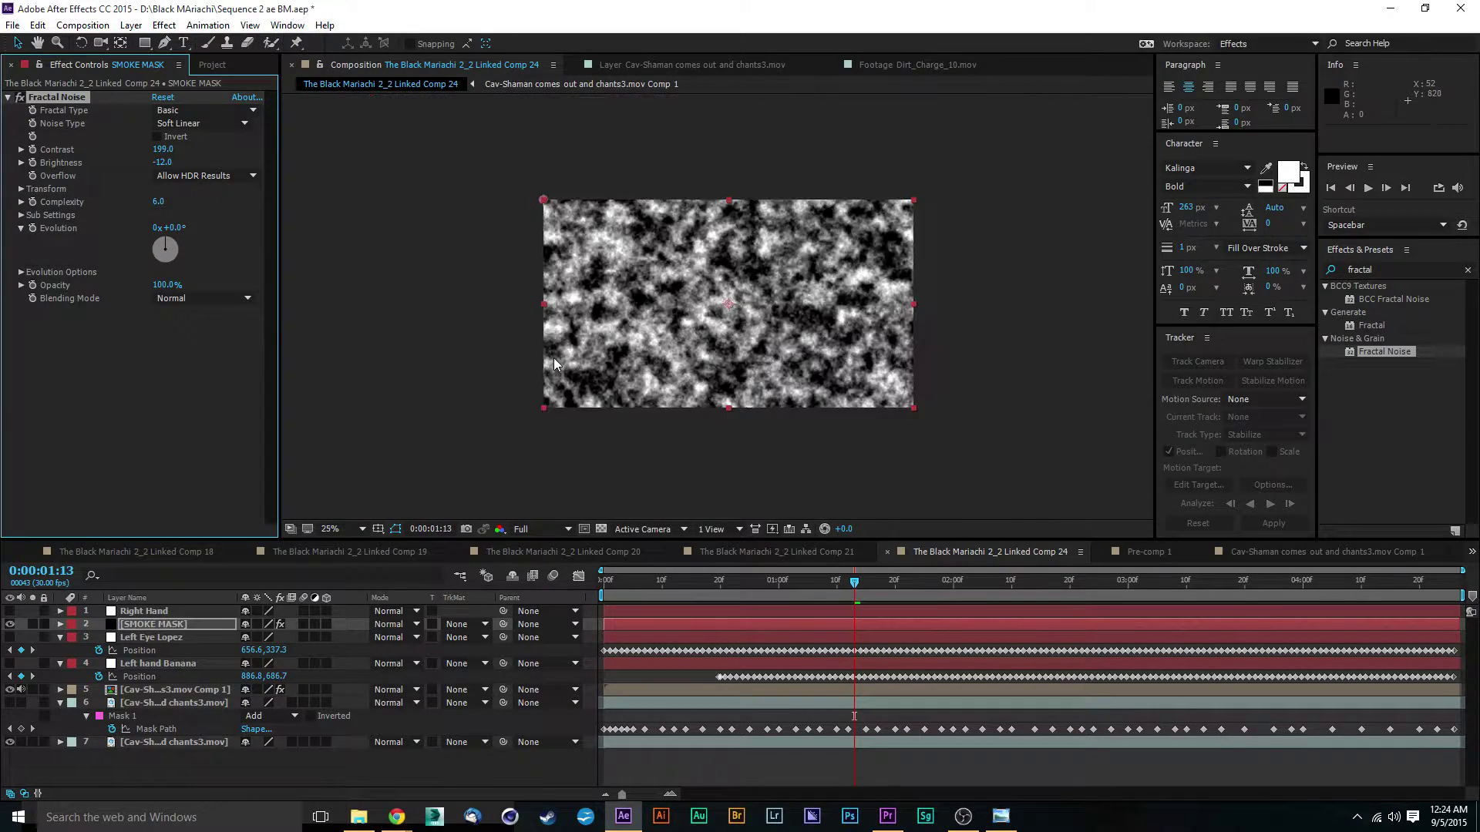
scroll(576, 348, up, 1)
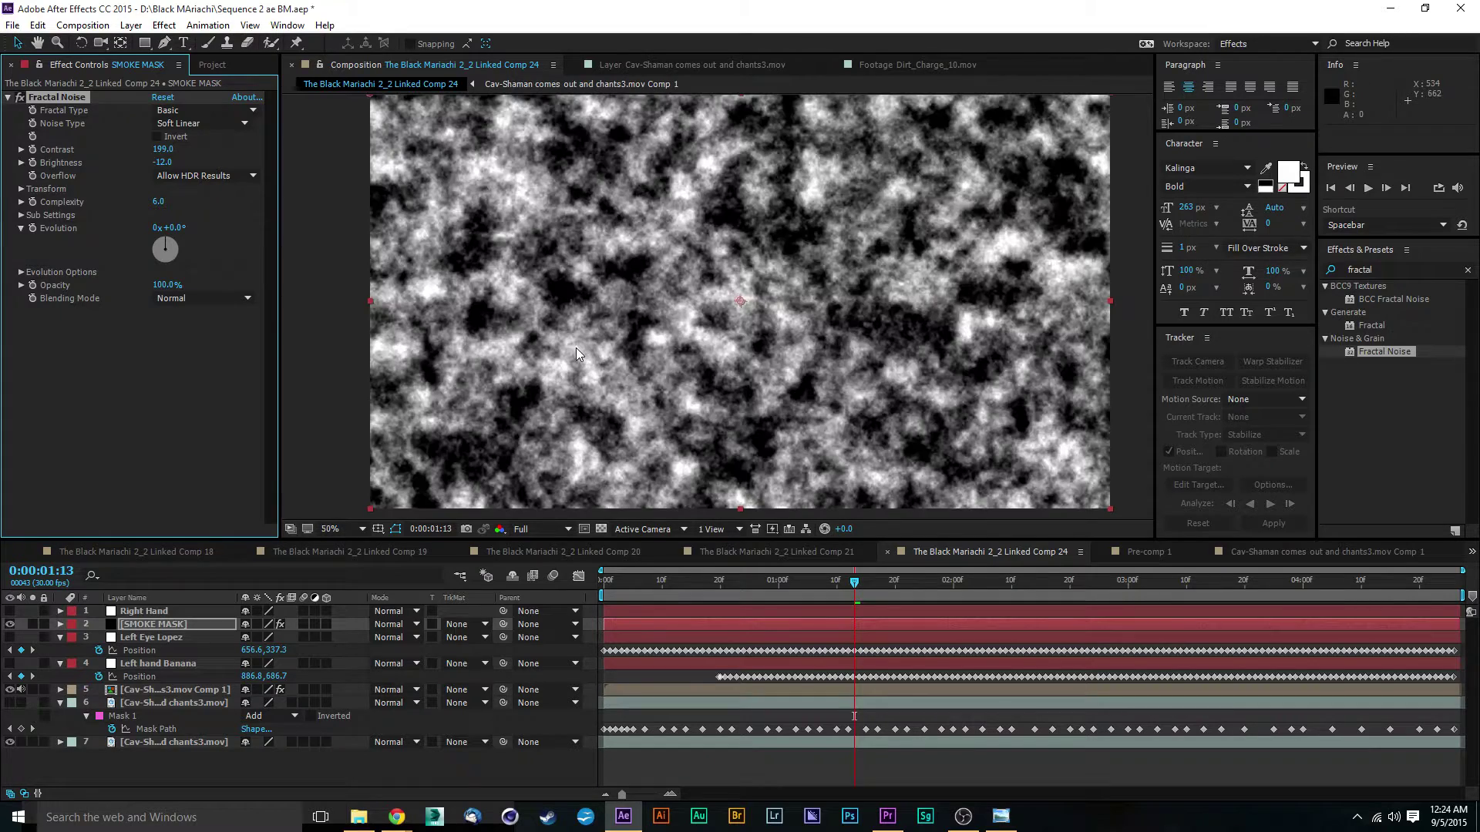
Step: Keyframe the noise Evolution at 0x+0.0° on the first frame and 1x+278.0° at 0:00:04:26
click(604, 578)
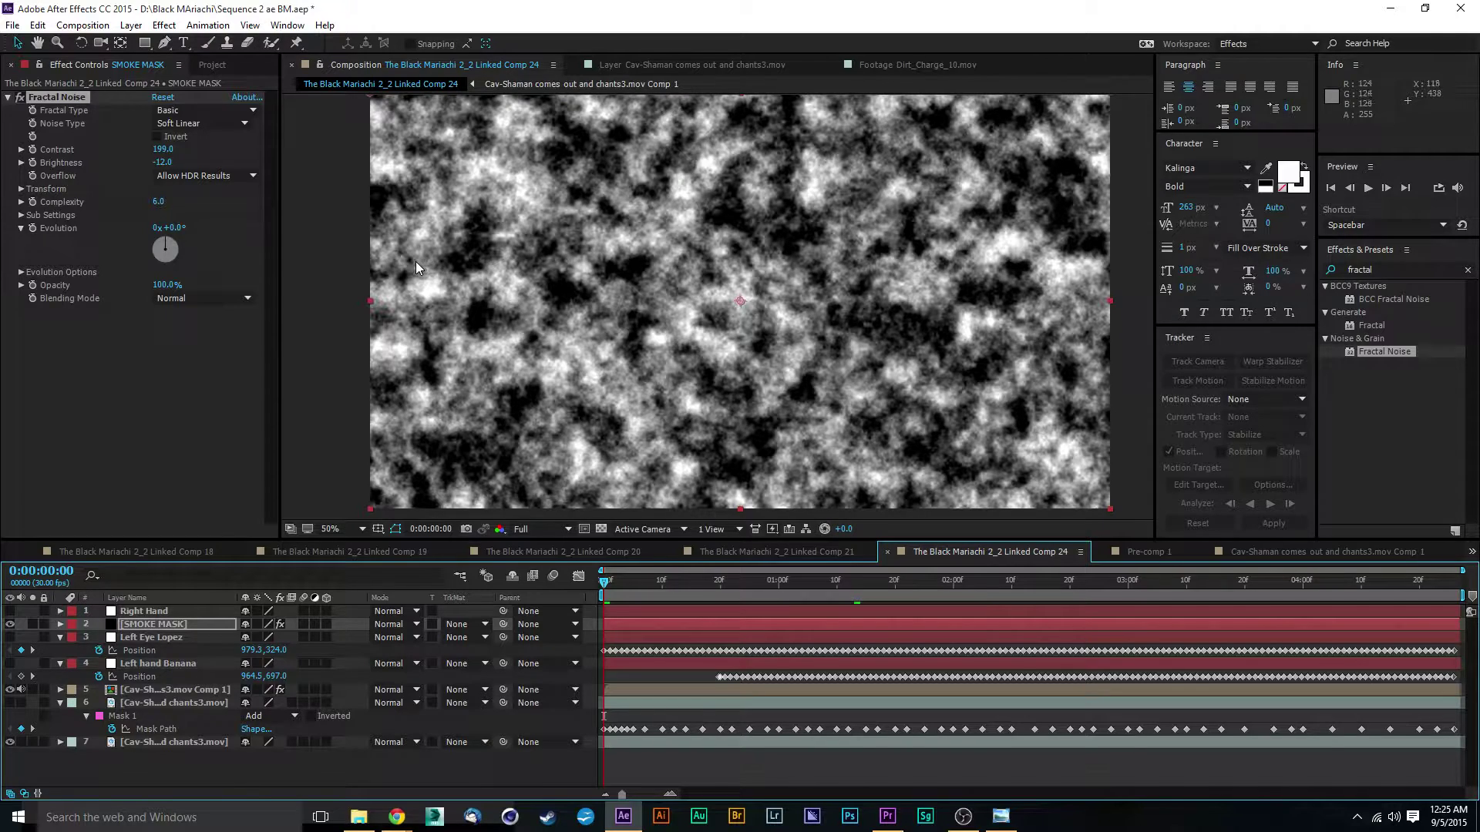
click(33, 229)
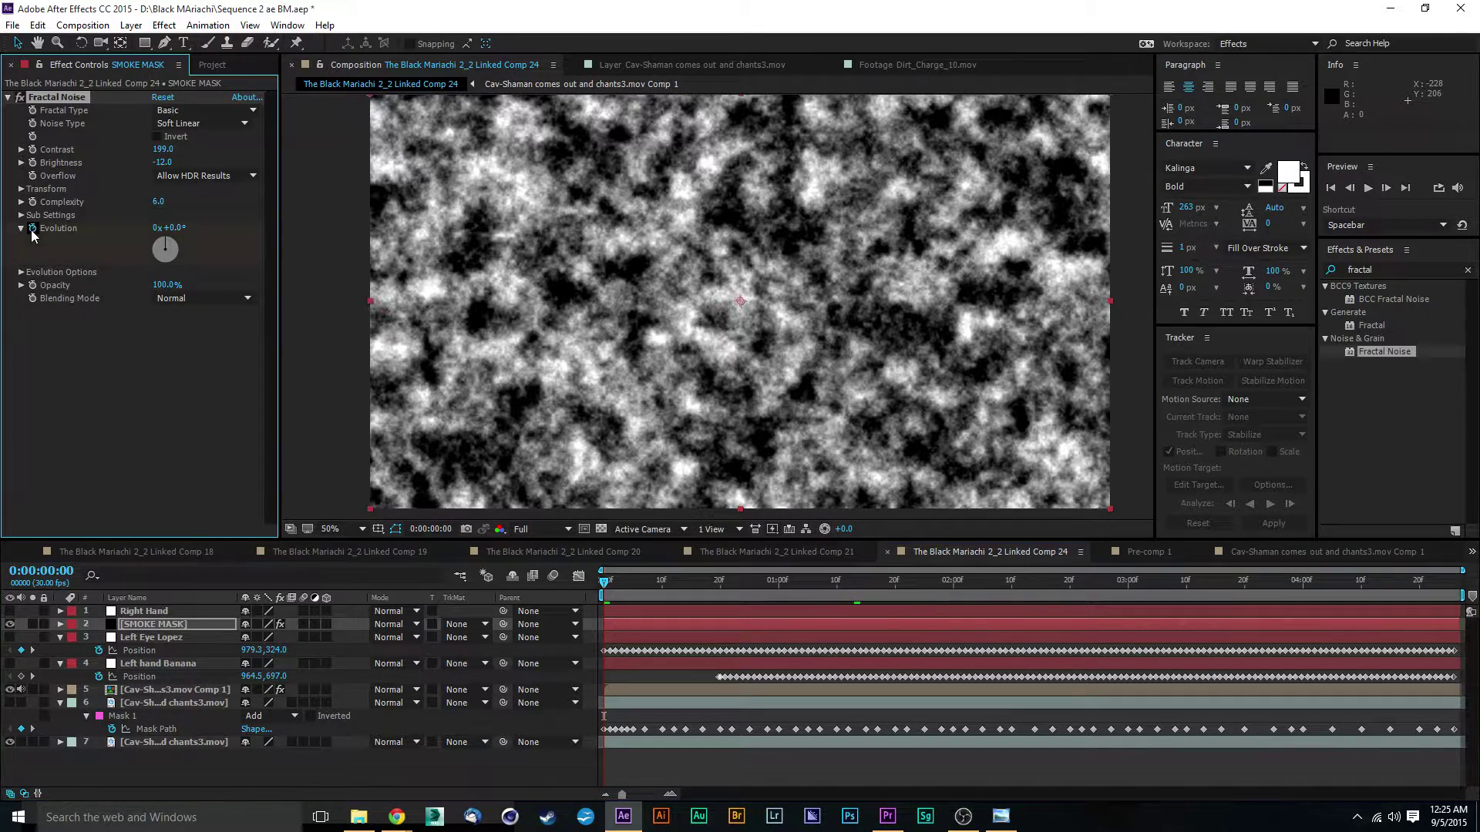
click(1121, 572)
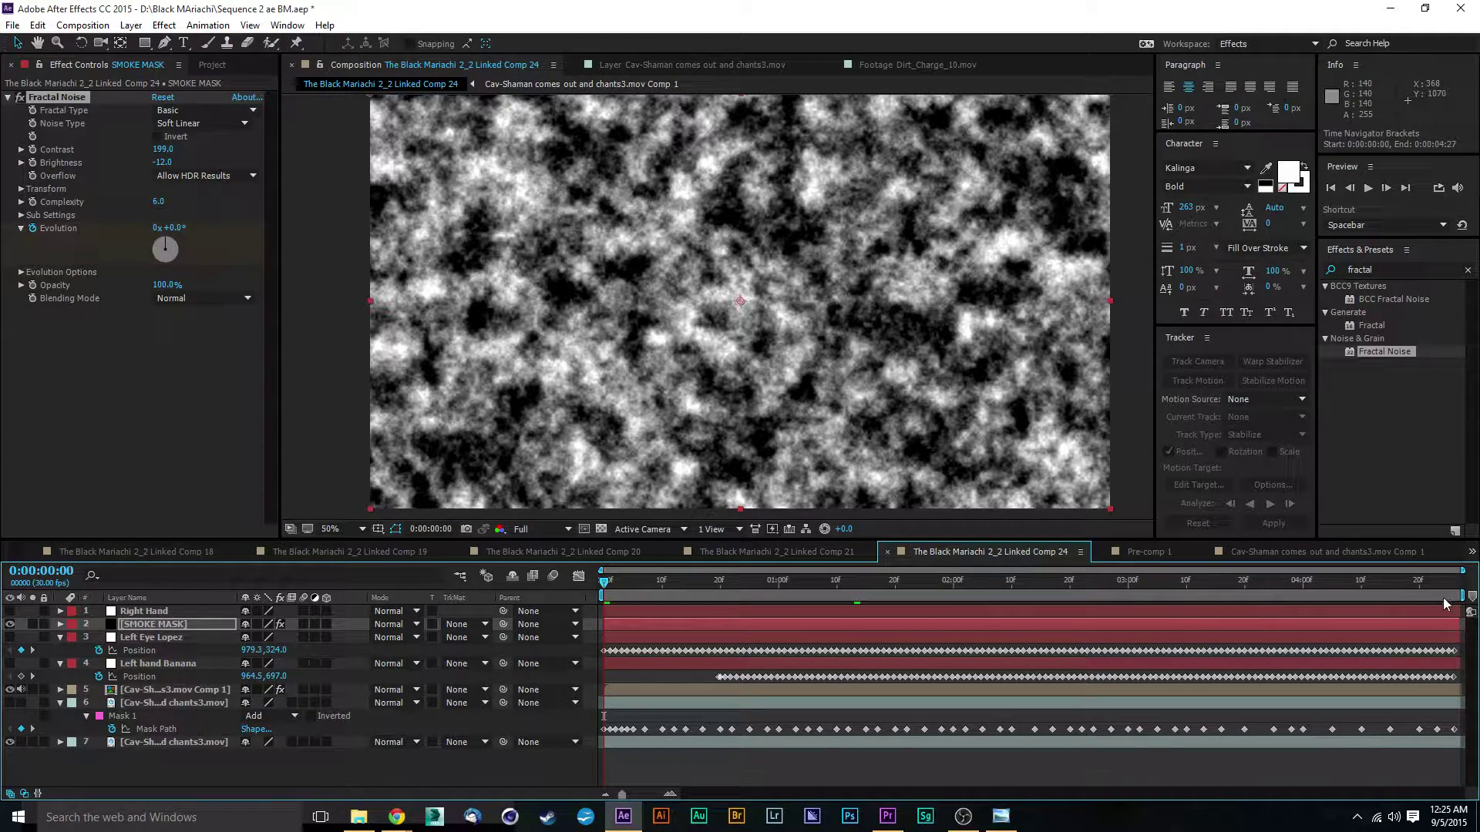
click(1458, 585)
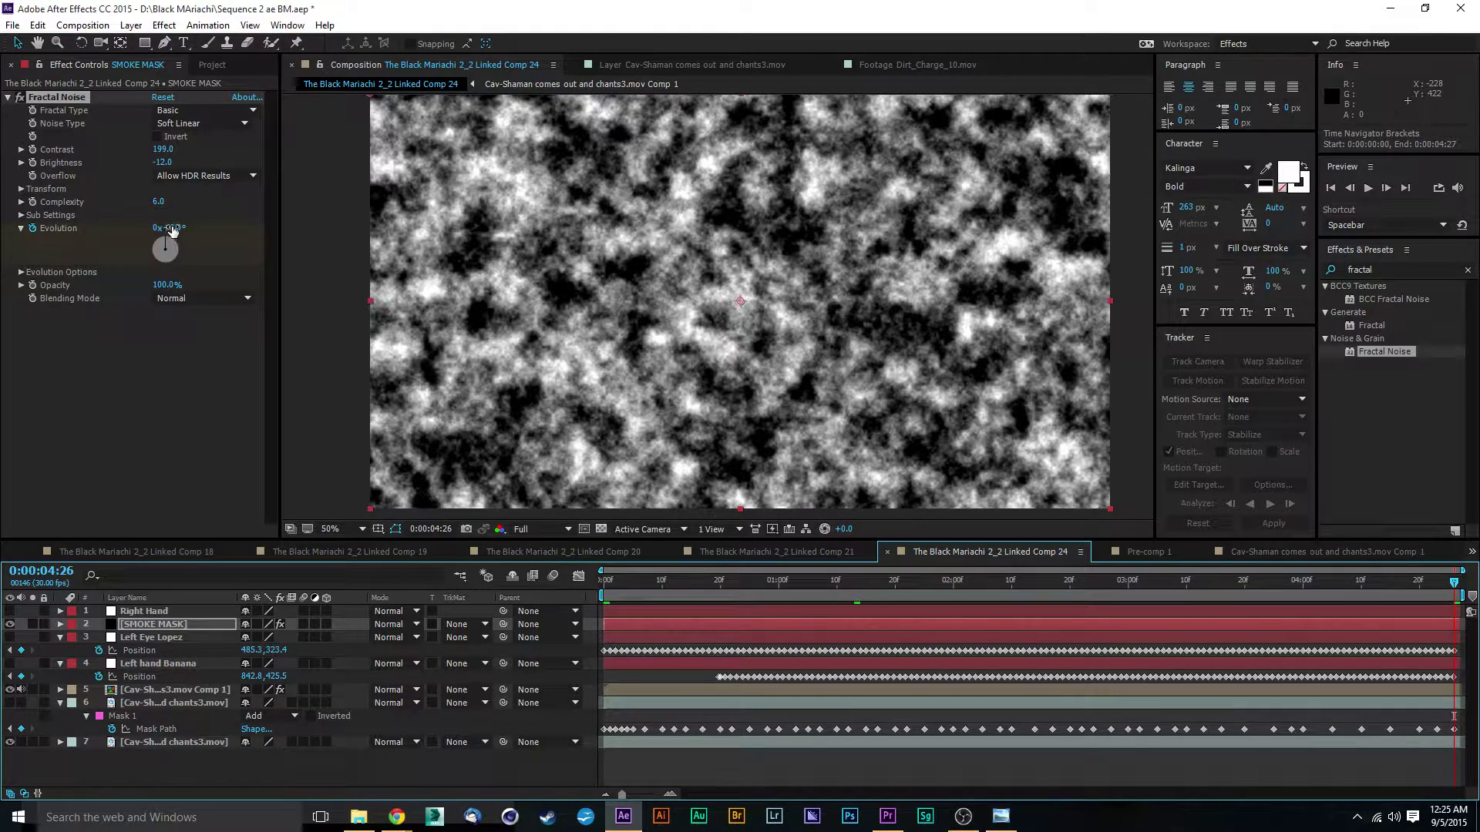
drag(169, 229, 705, 269)
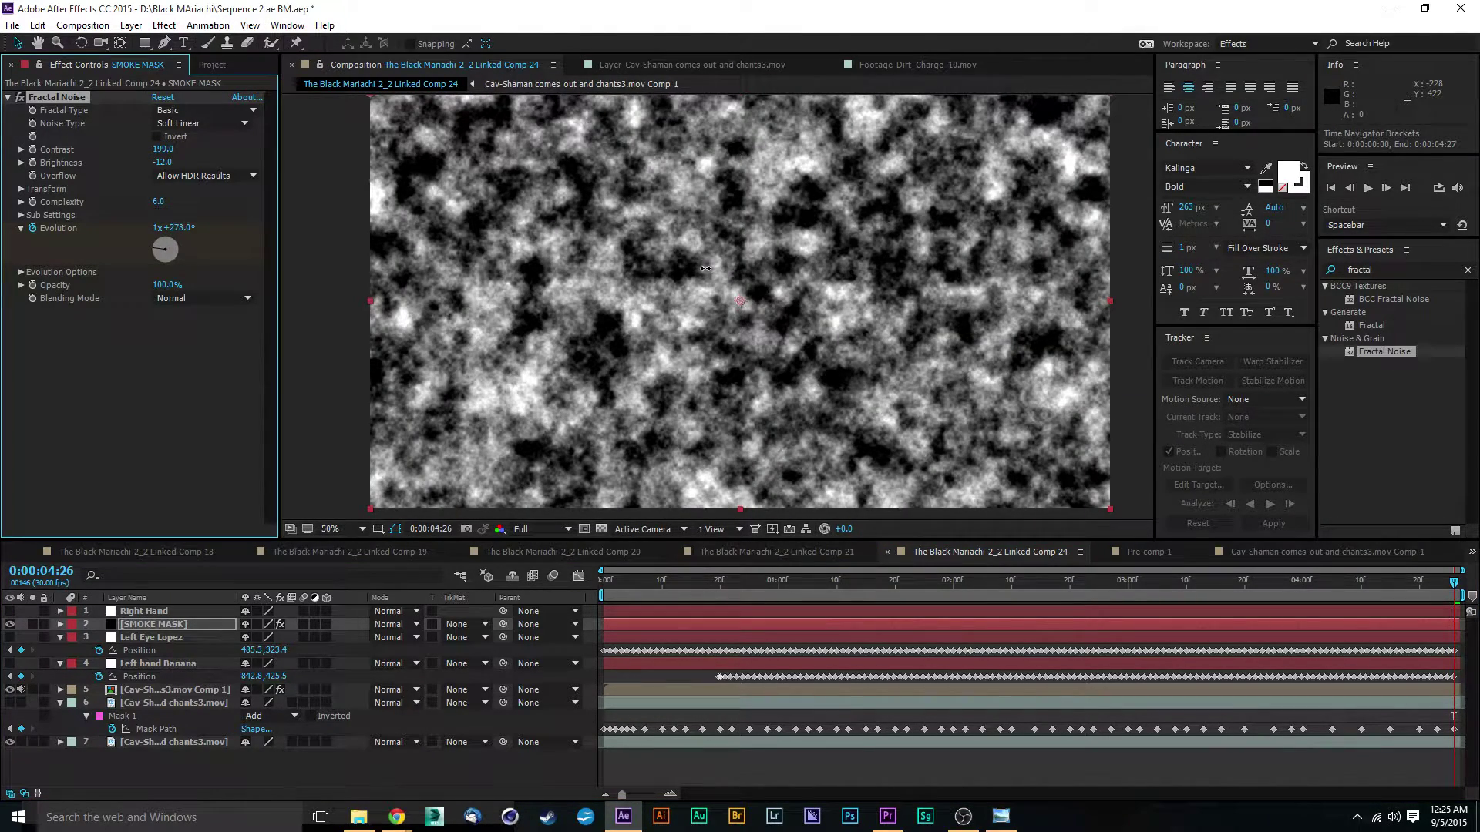
Step: Play back and scrub through the fractal noise animation to examine how its pattern evolves across the frame
click(606, 589)
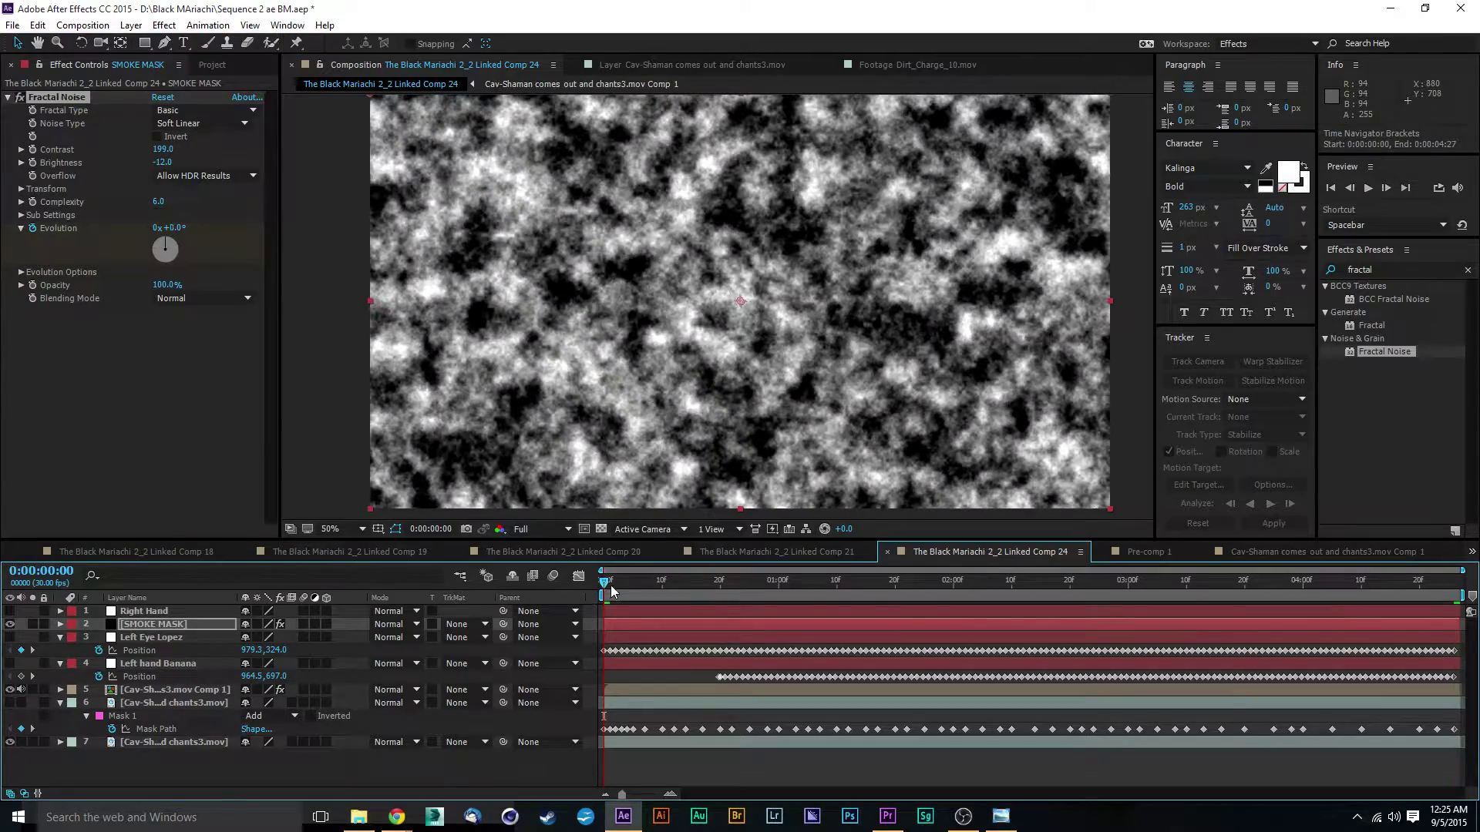
key(space)
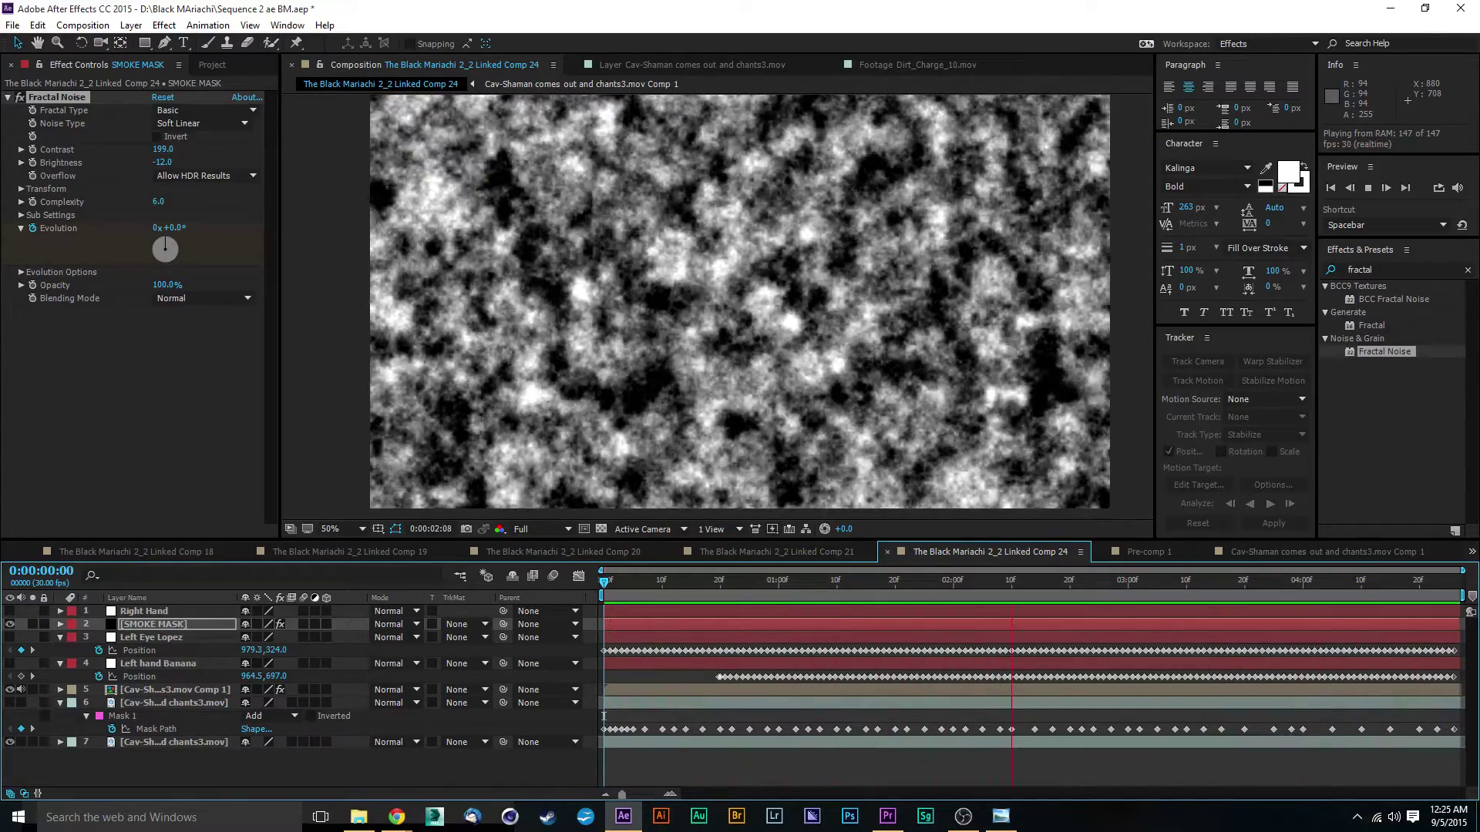
key(space)
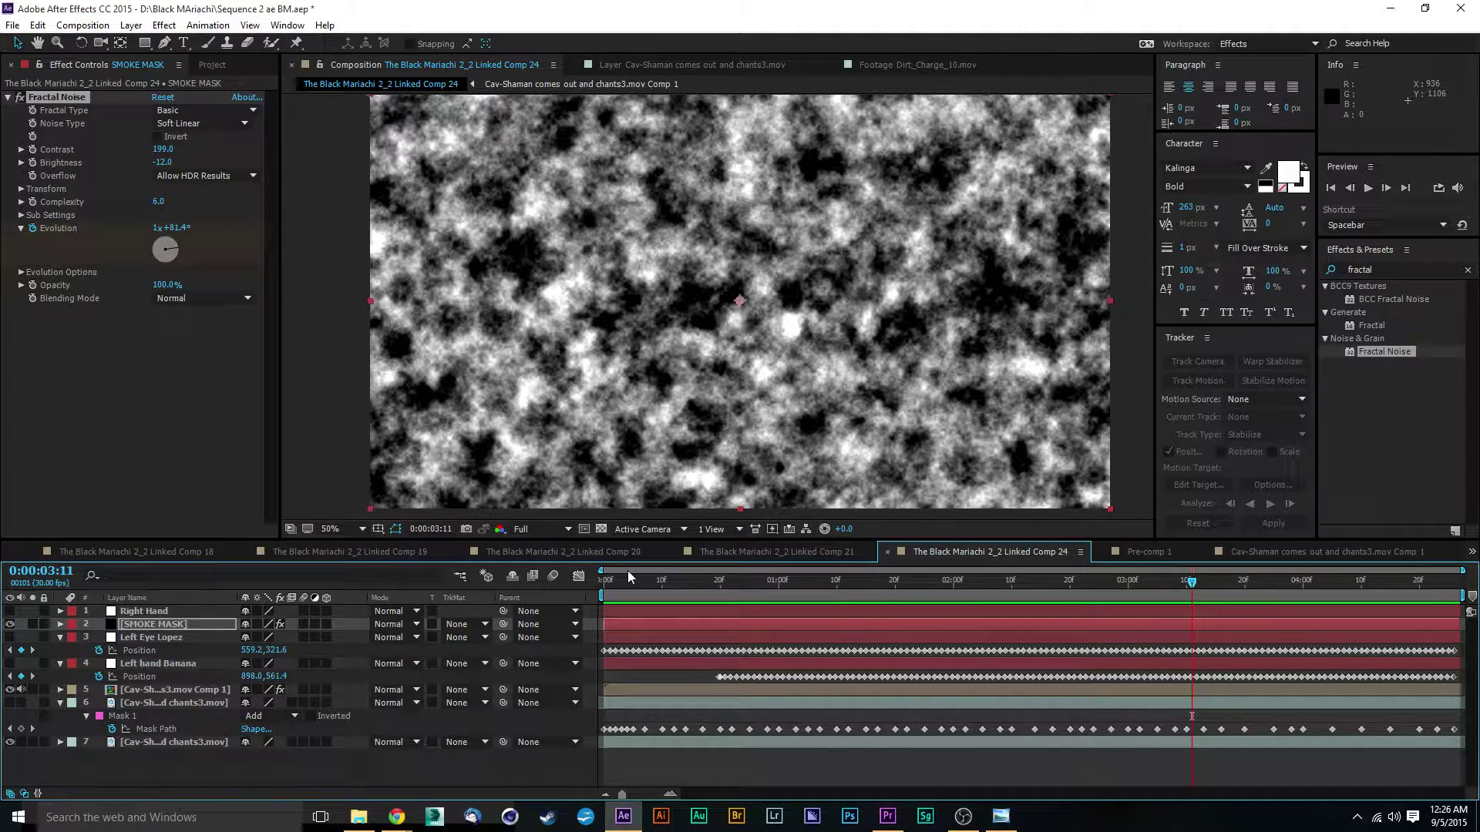
drag(617, 581, 683, 620)
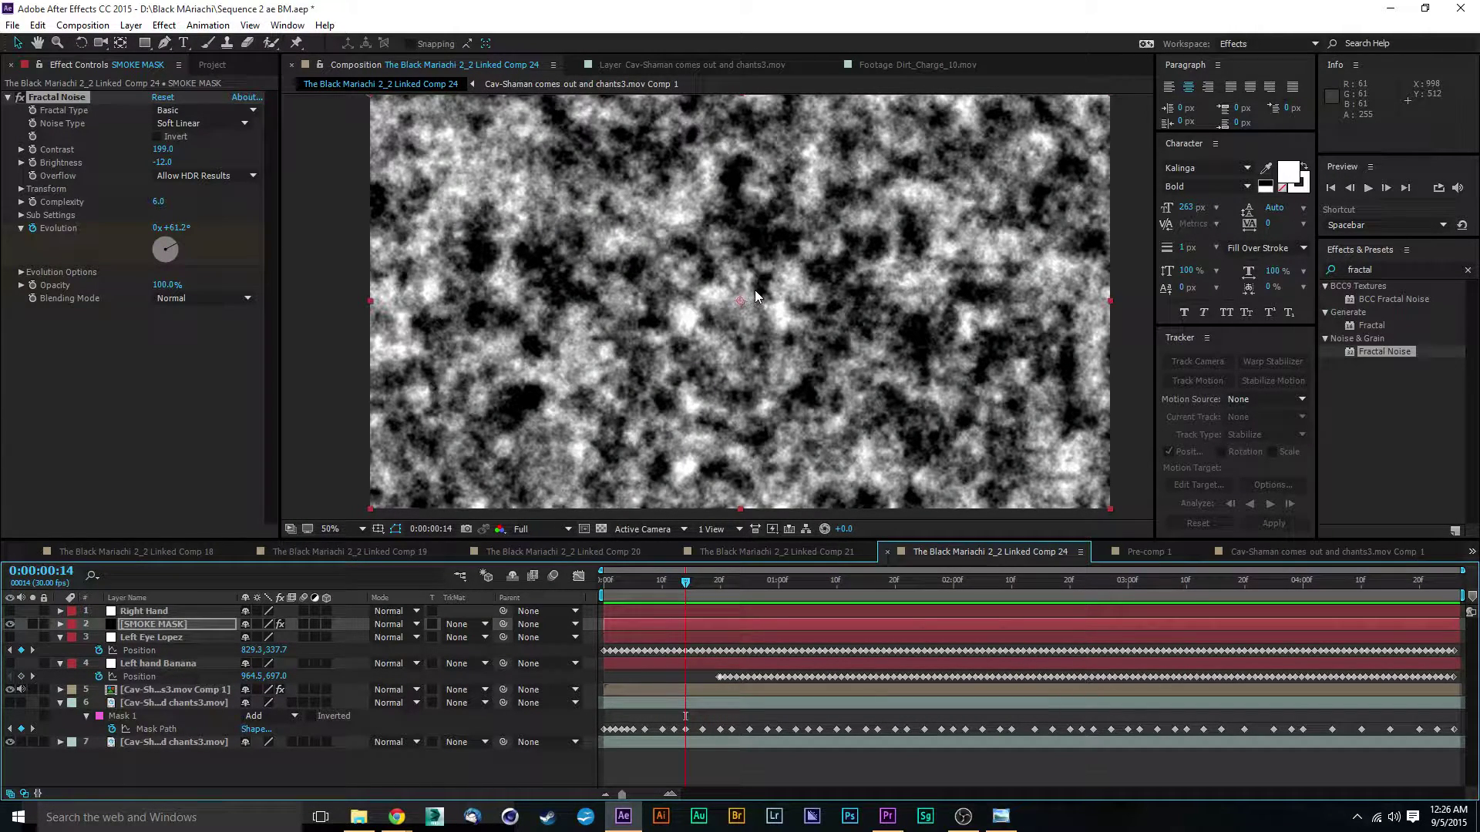
scroll(752, 289, down, 2)
scroll(724, 265, up, 2)
scroll(733, 276, down, 2)
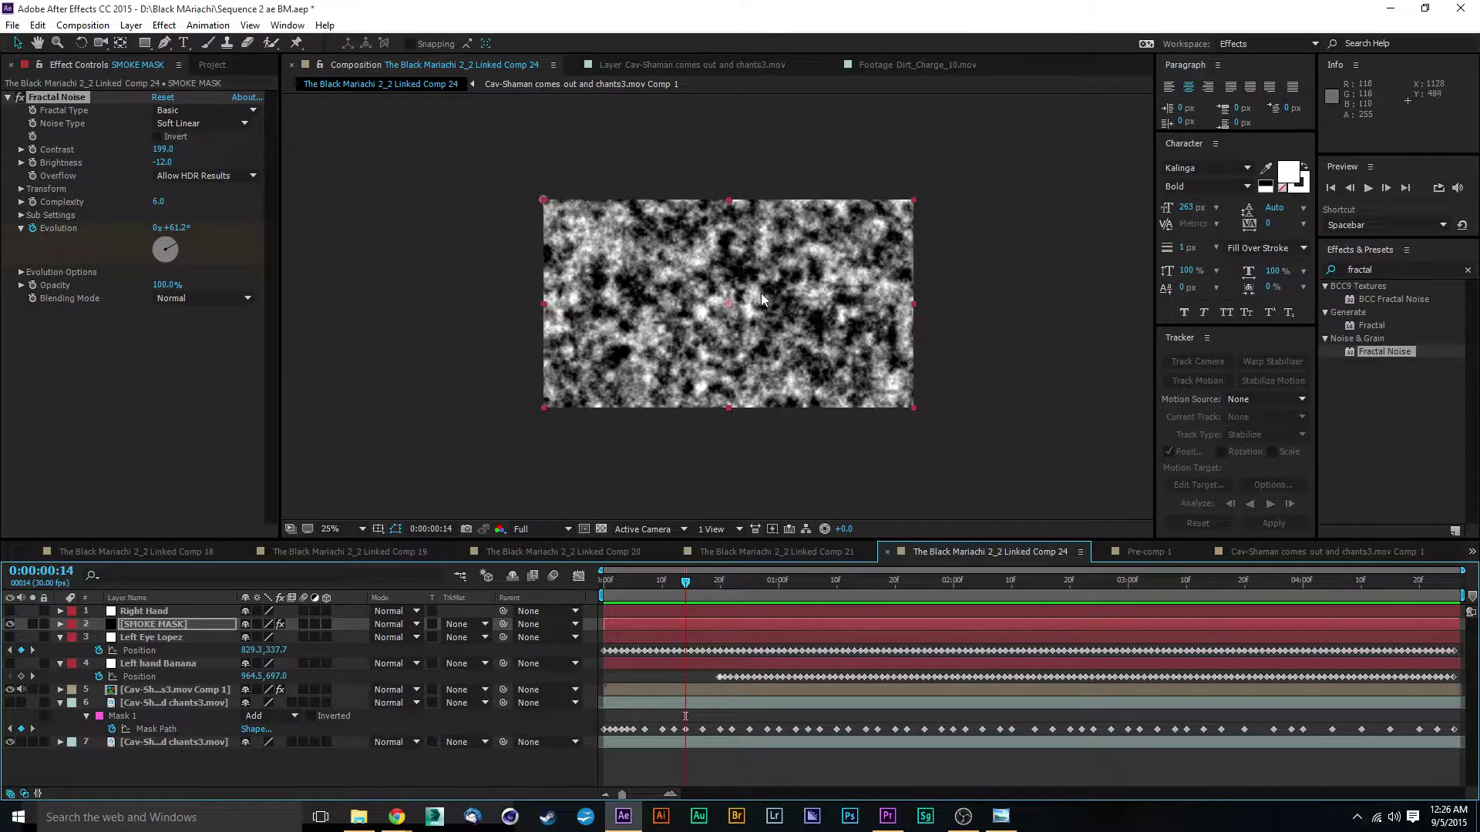
drag(756, 163, 699, 167)
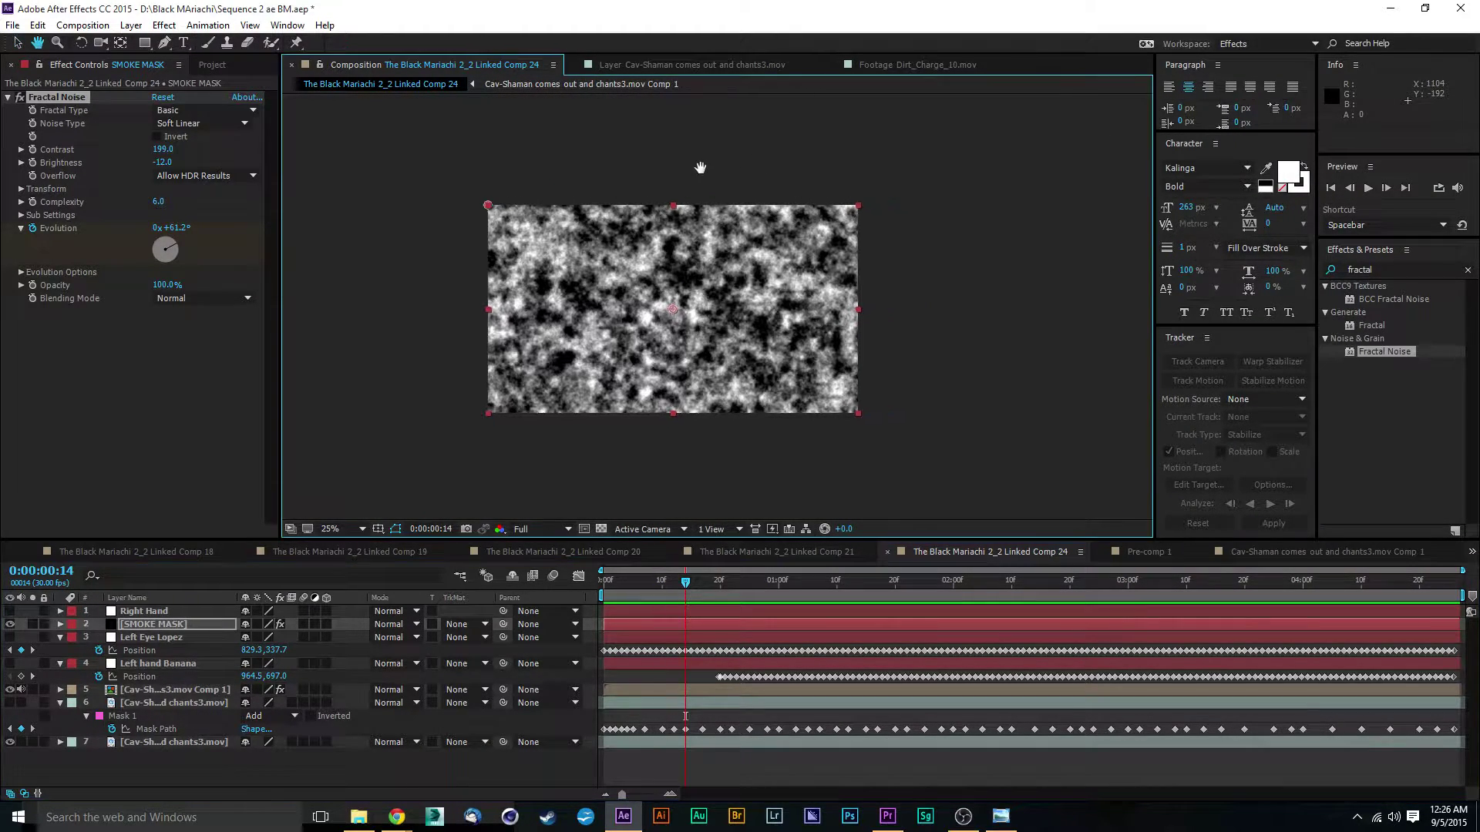
scroll(662, 287, up, 2)
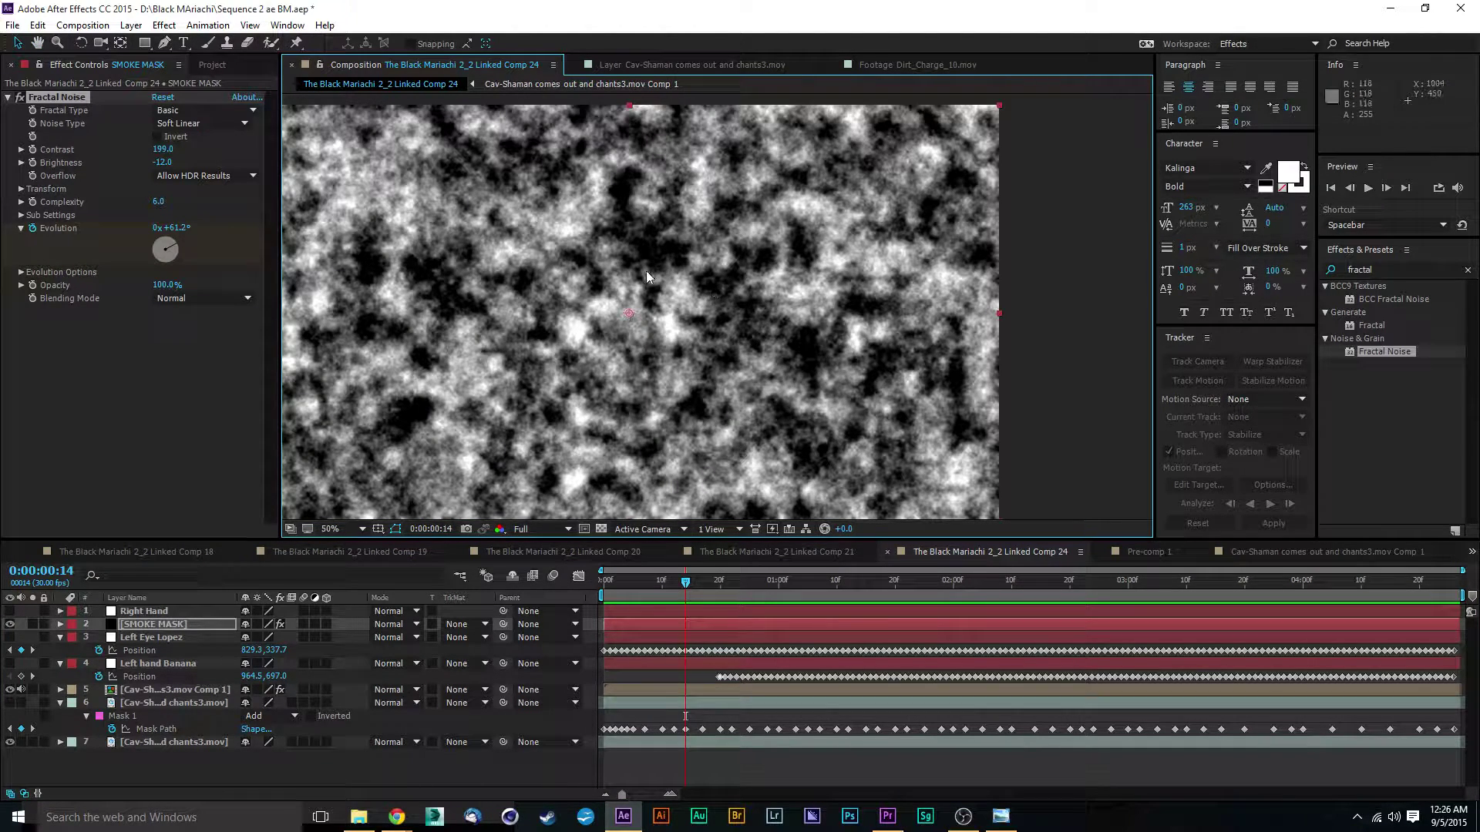
drag(641, 276, 716, 270)
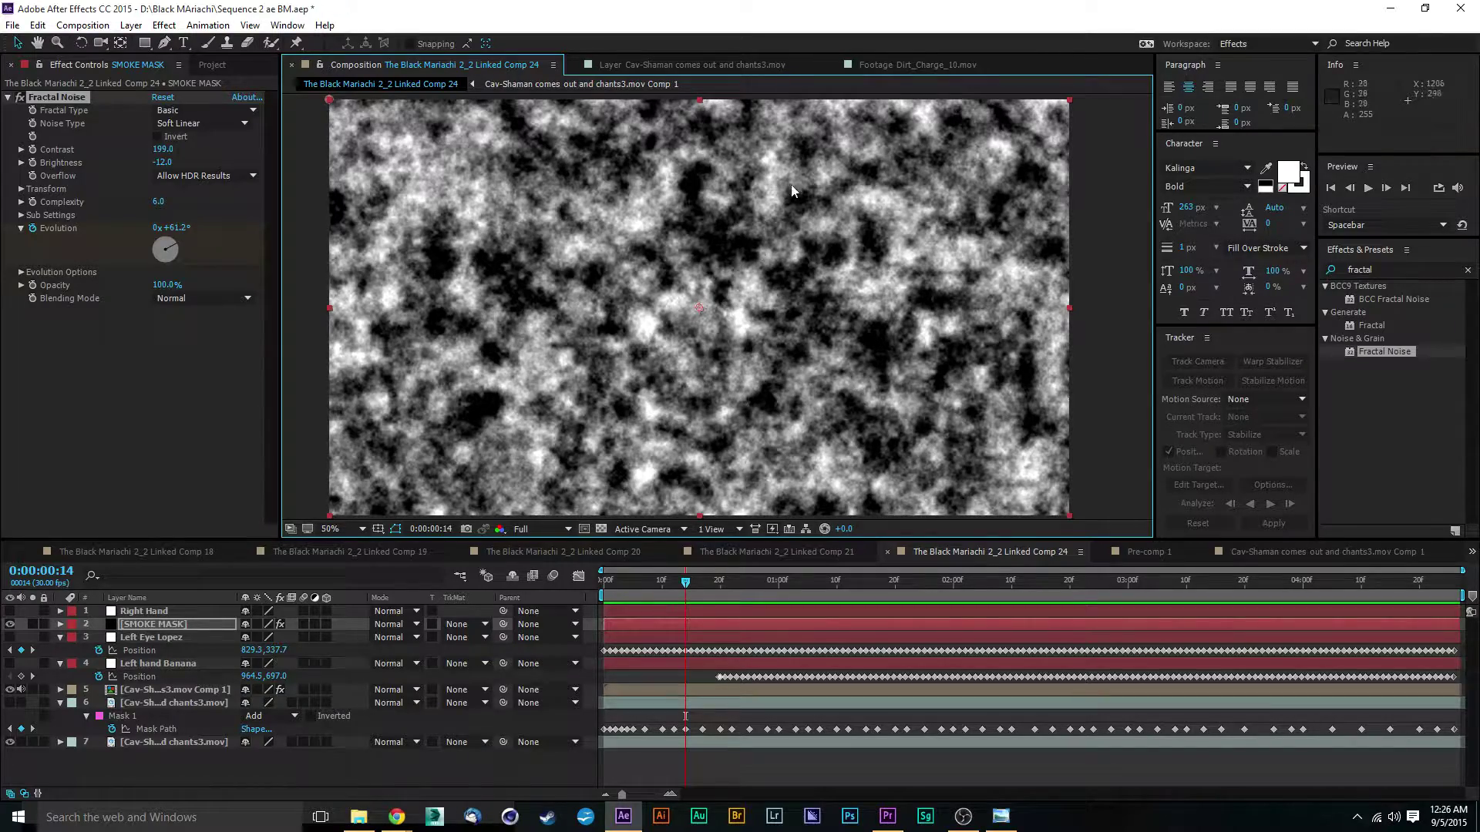
drag(635, 584, 1045, 605)
drag(749, 665, 637, 663)
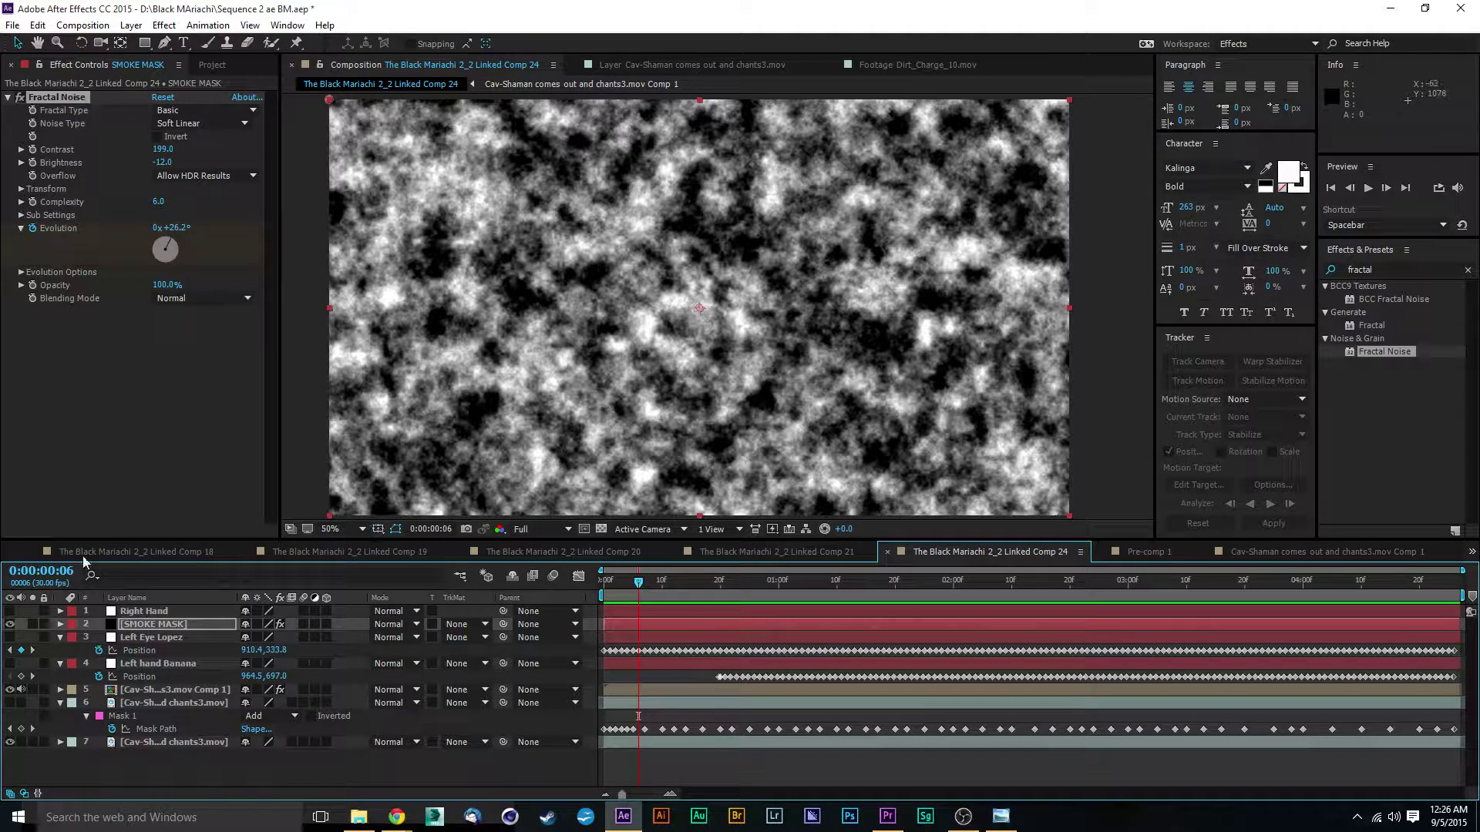
Step: Move the SMOKE MASK layer below the Left hand Banana null and link its Position by expression to the Left Eye Lopez null's Position
drag(145, 629, 150, 693)
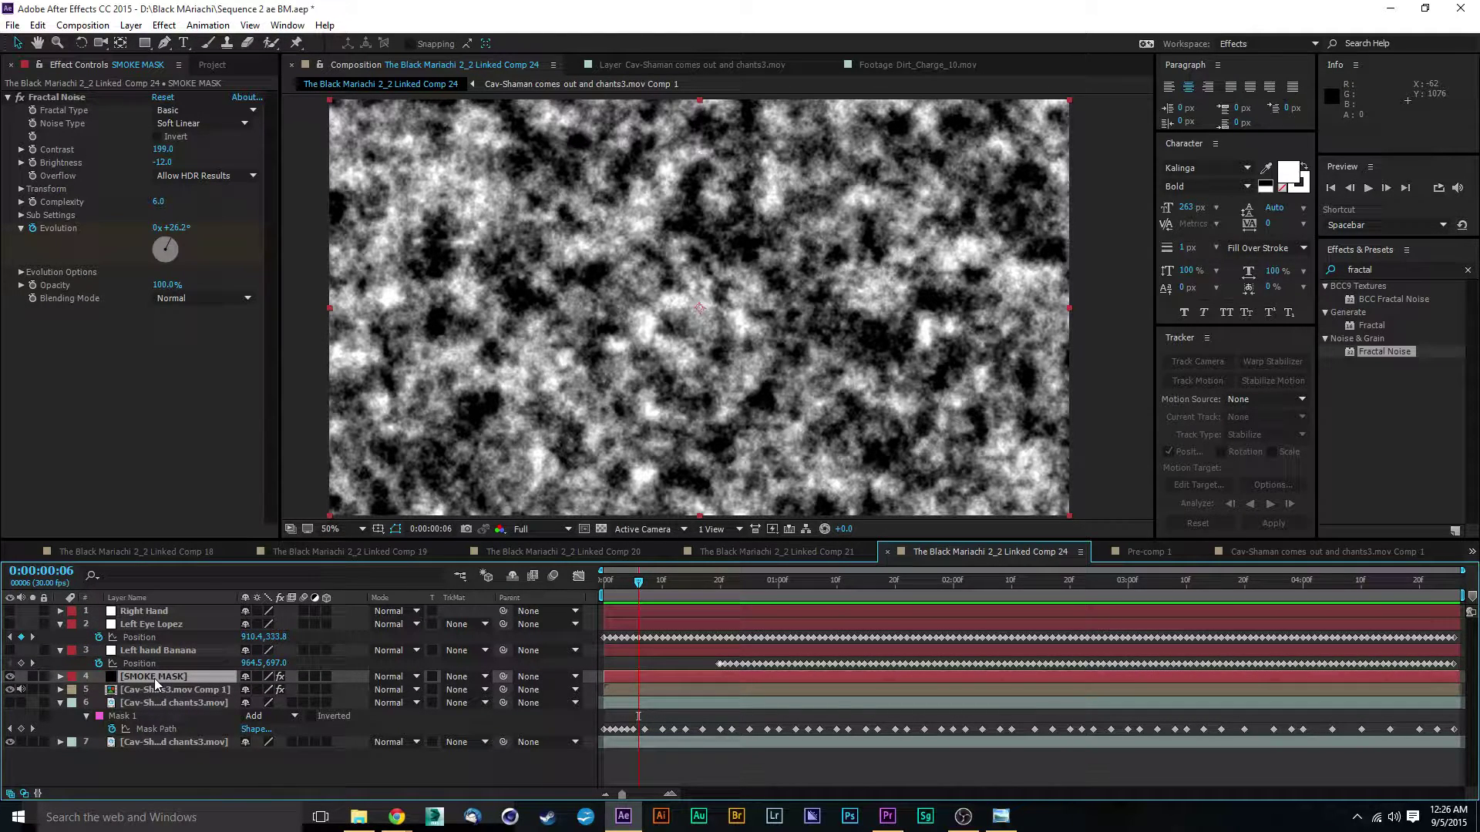
key(p)
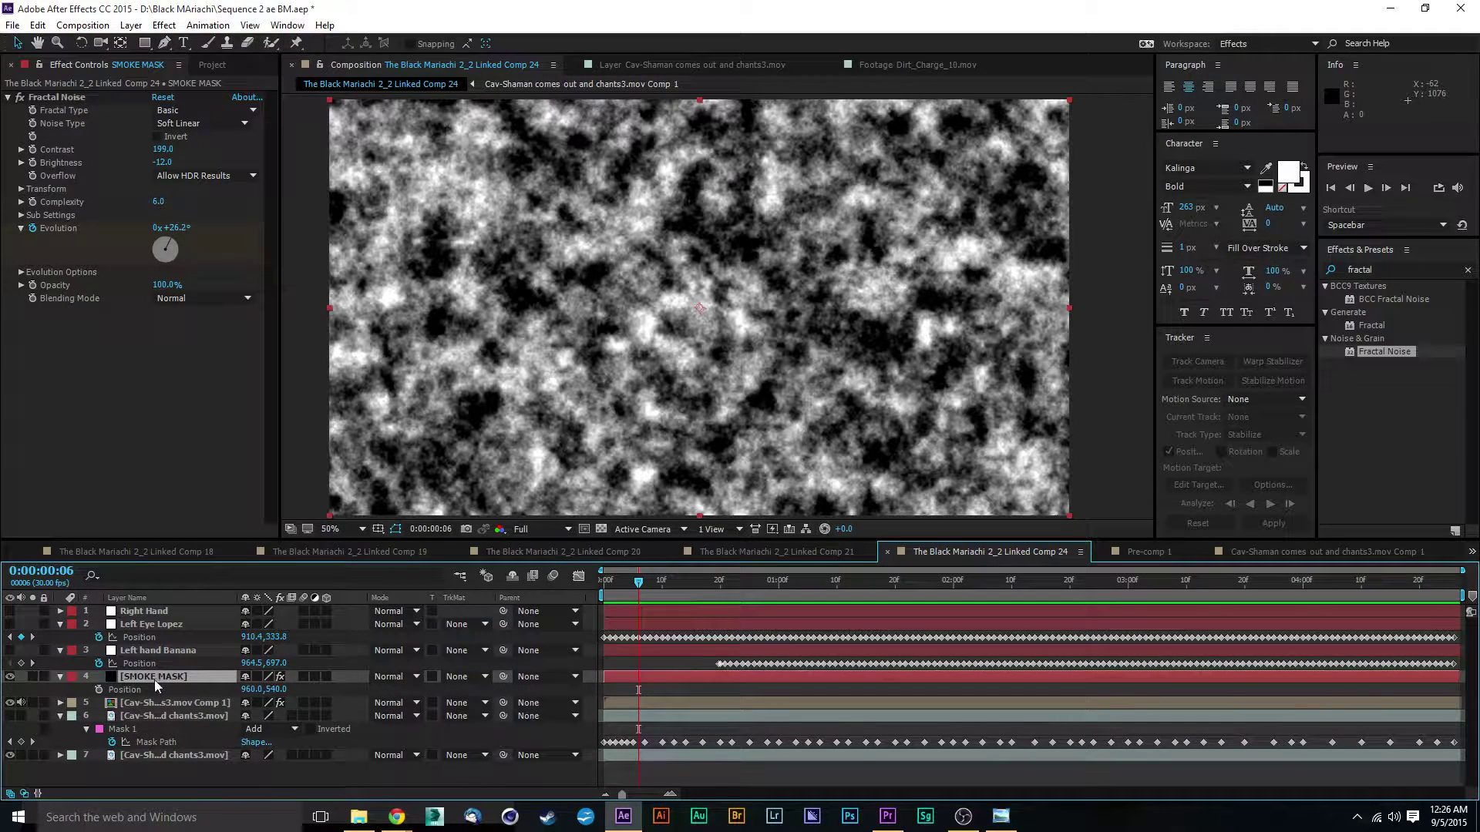
click(146, 624)
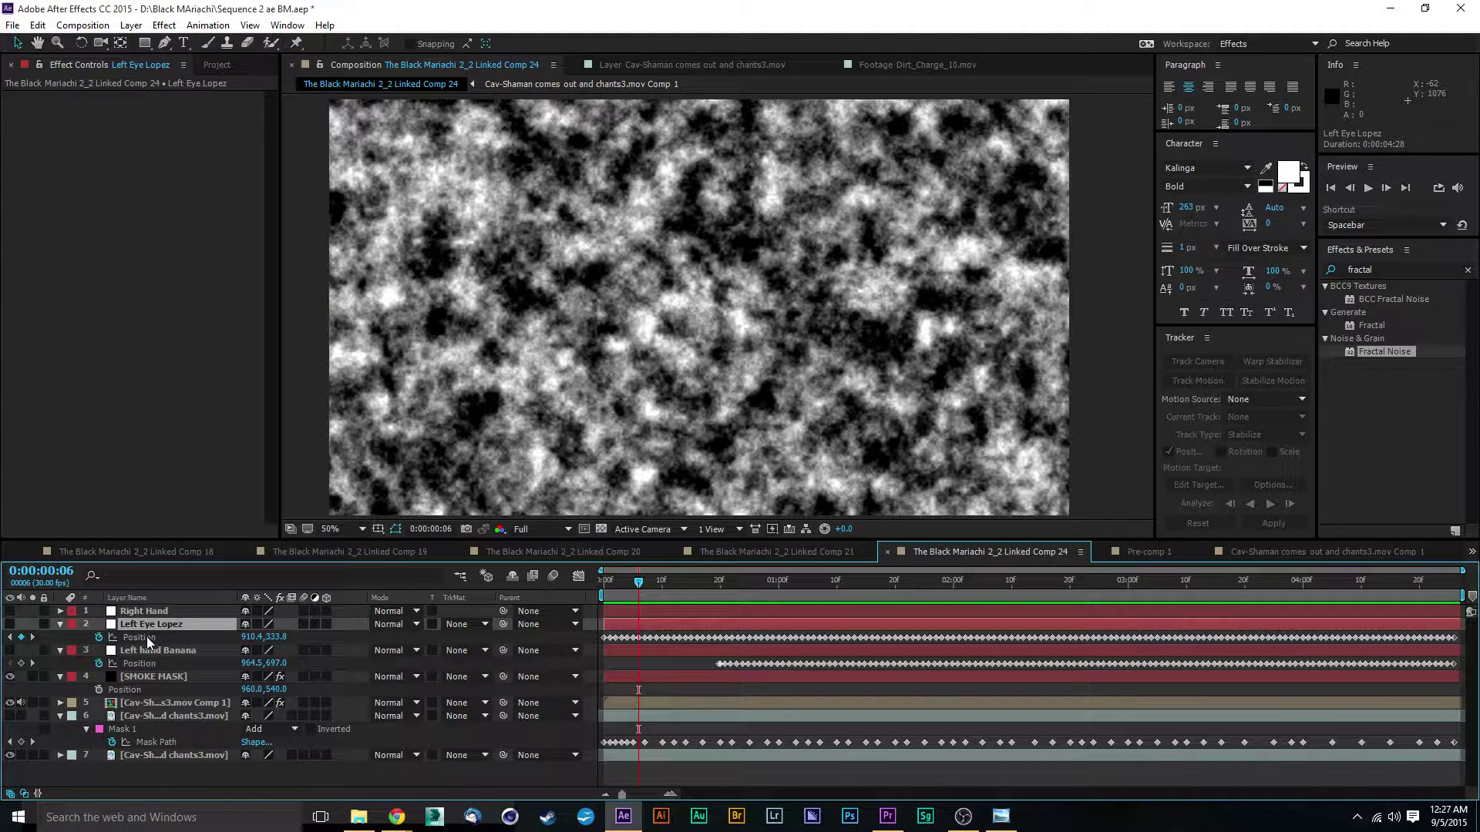
alt+click(99, 690)
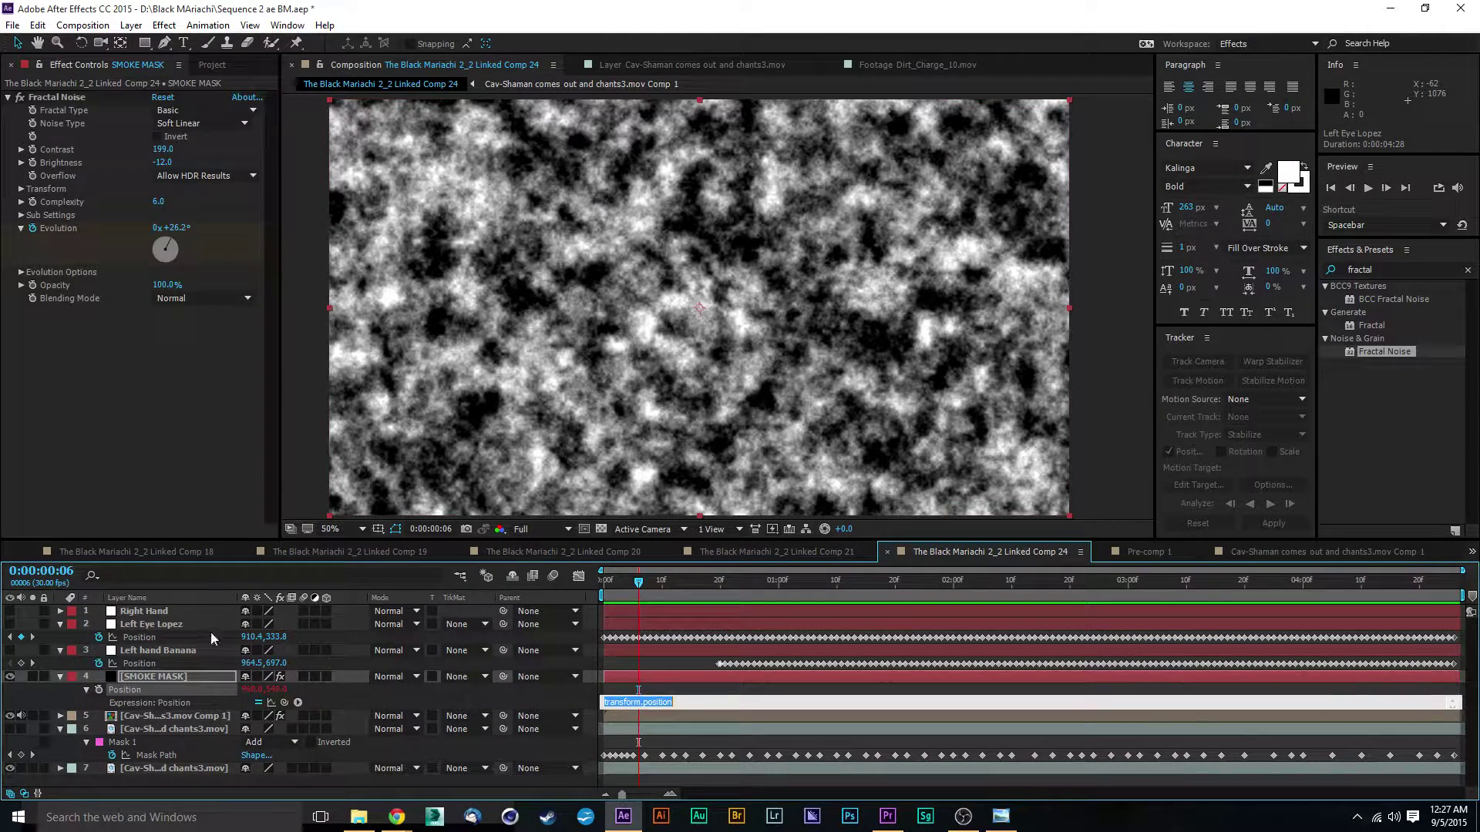
drag(283, 704, 142, 637)
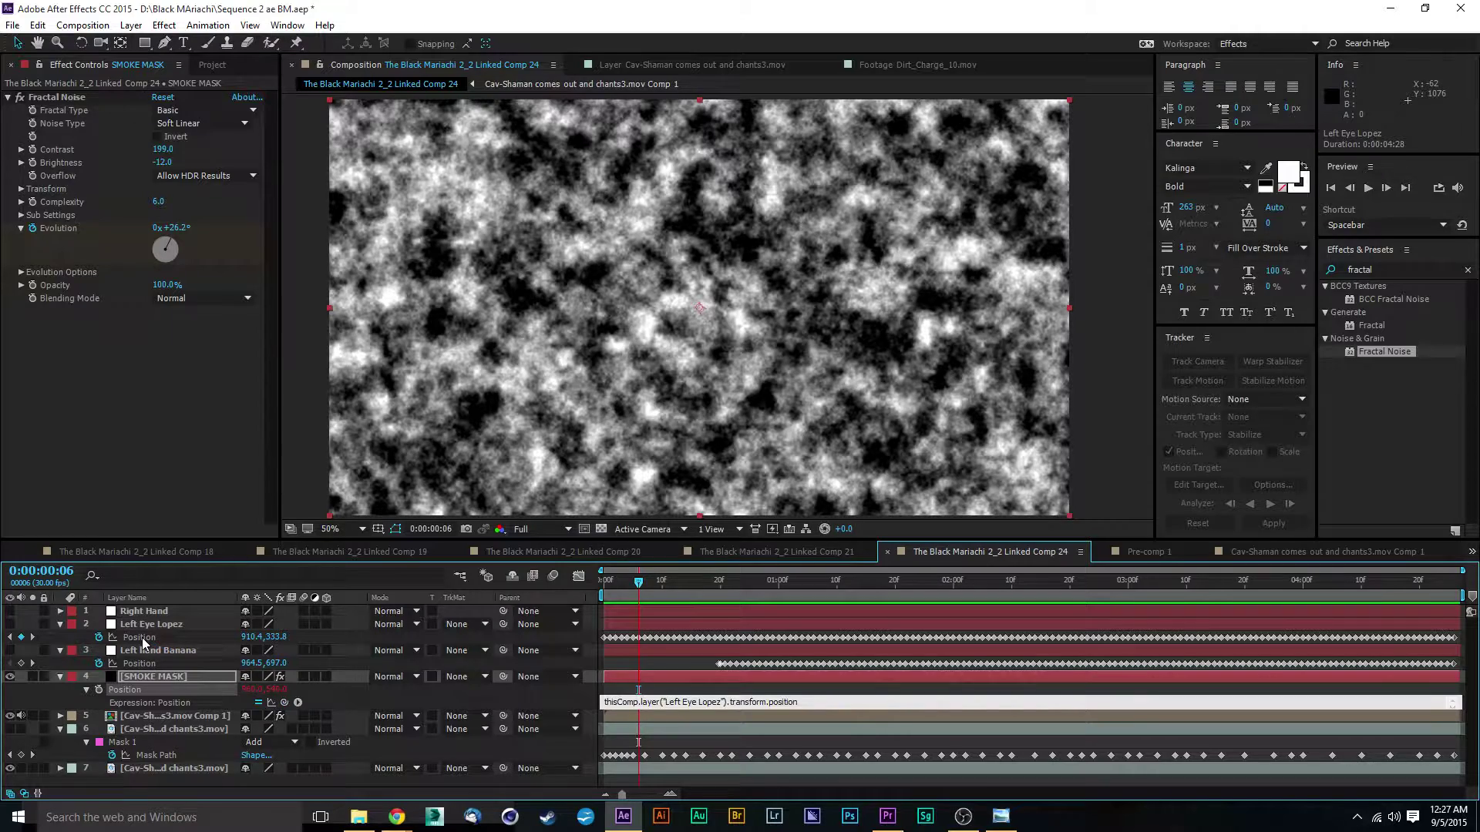
click(558, 700)
Step: Play back and scrub the composition to examine how the noise solid follows the left eye track
click(606, 582)
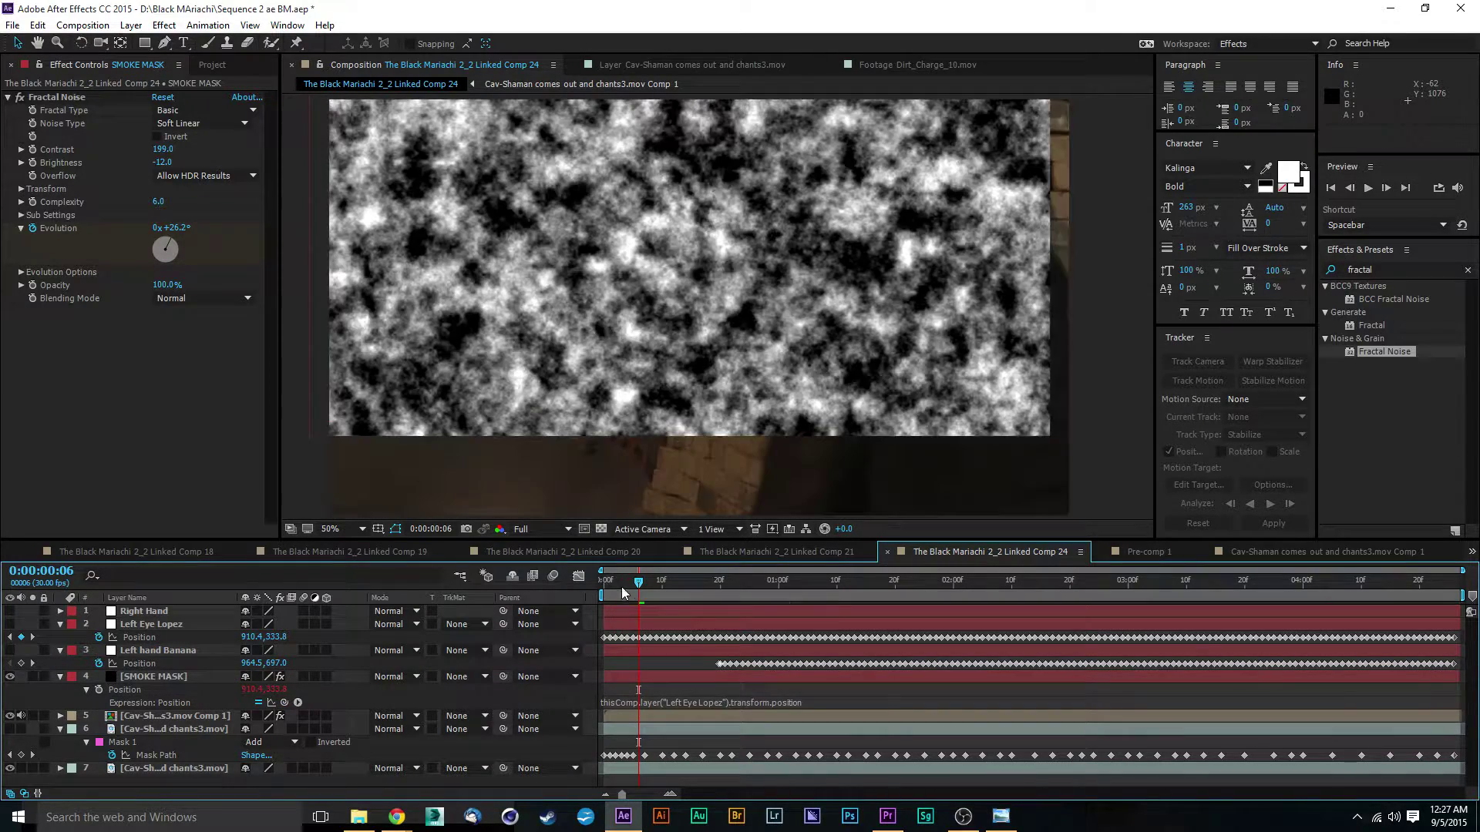
key(space)
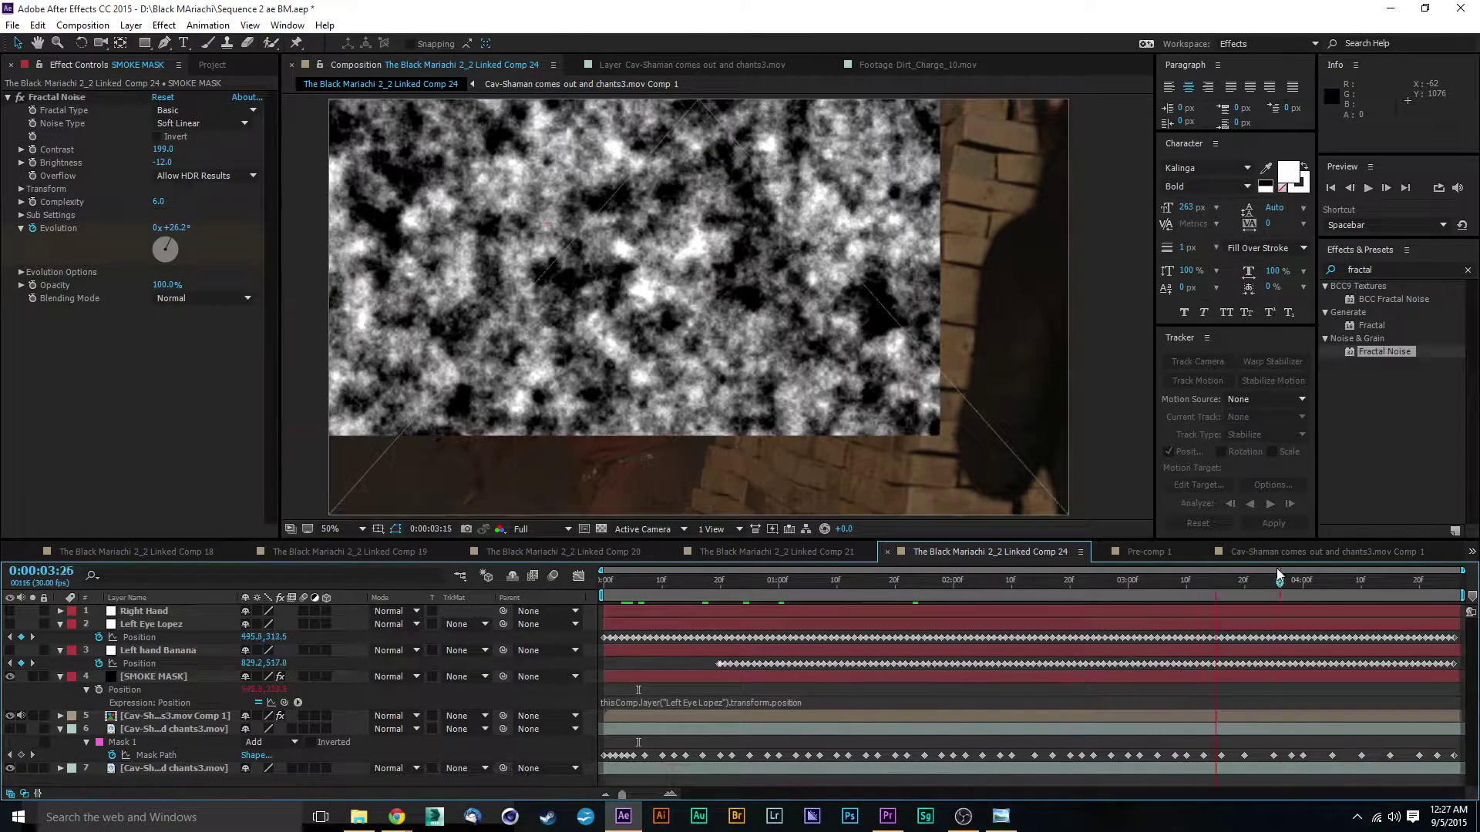
drag(968, 584, 924, 603)
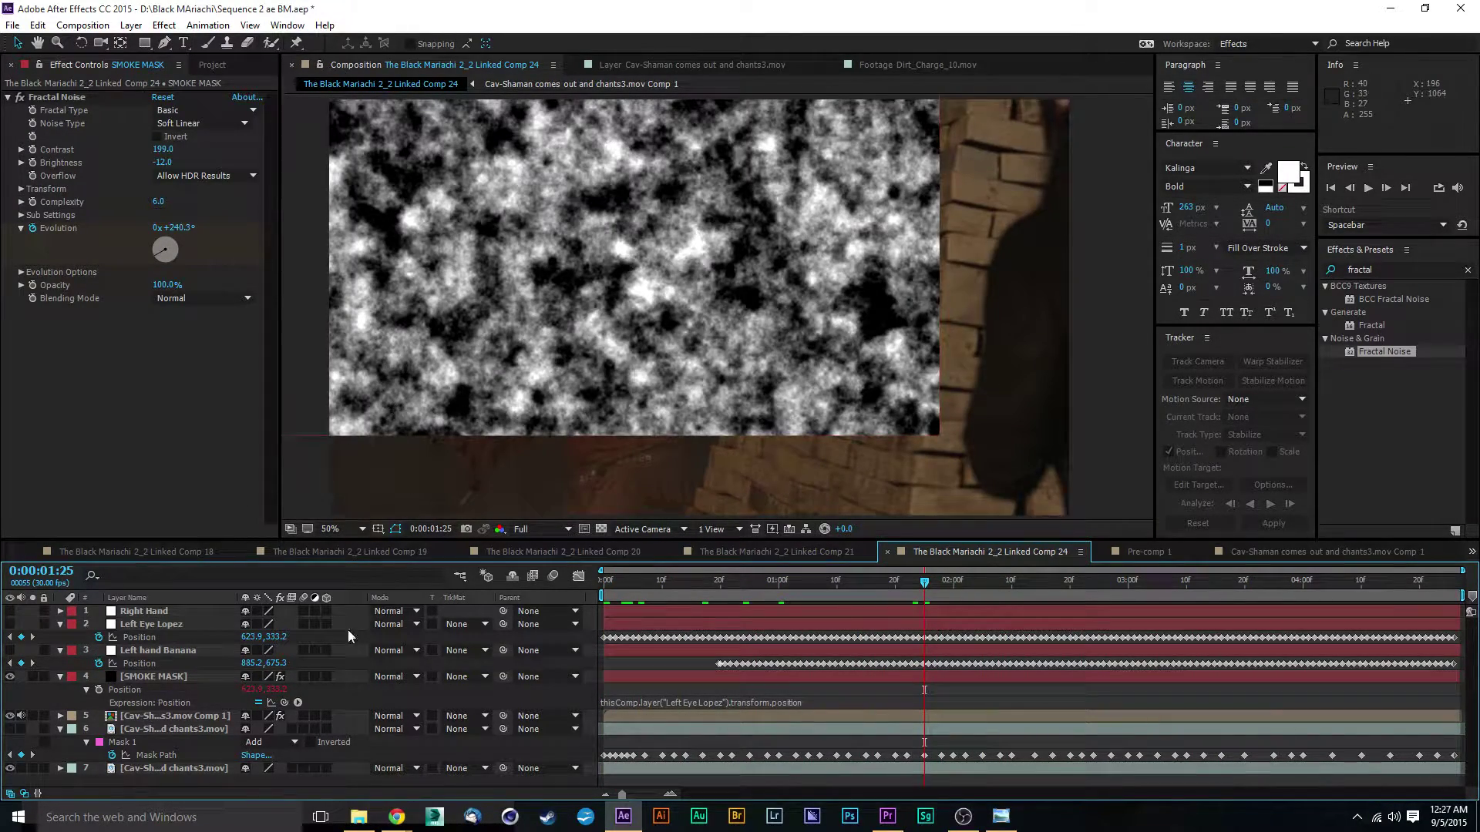
Step: Move SMOKE MASK beneath the pre-composed face layer and set its track matte to that comp's Luma Matte
click(196, 672)
click(458, 676)
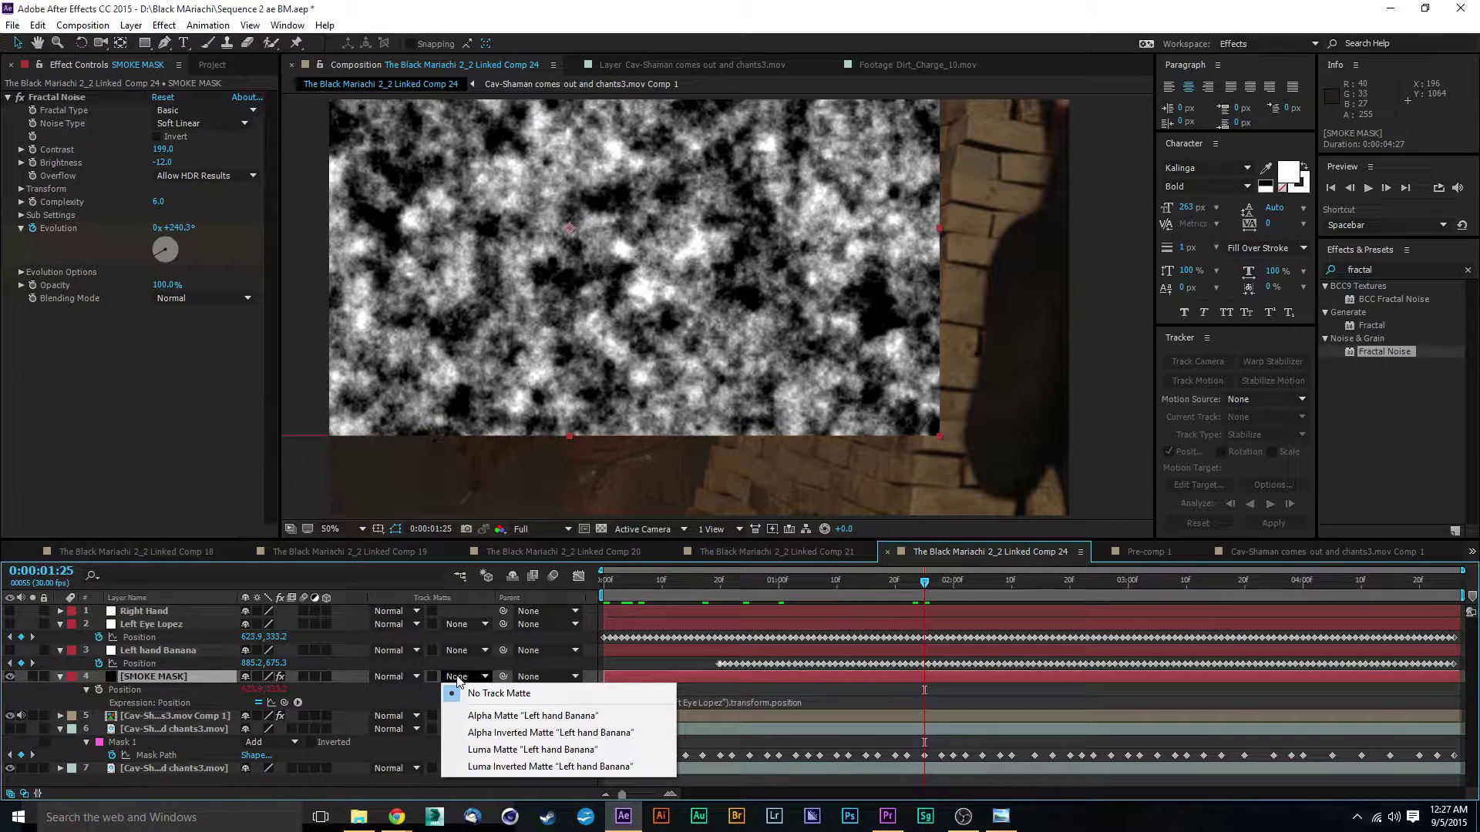
click(317, 701)
drag(163, 678, 178, 728)
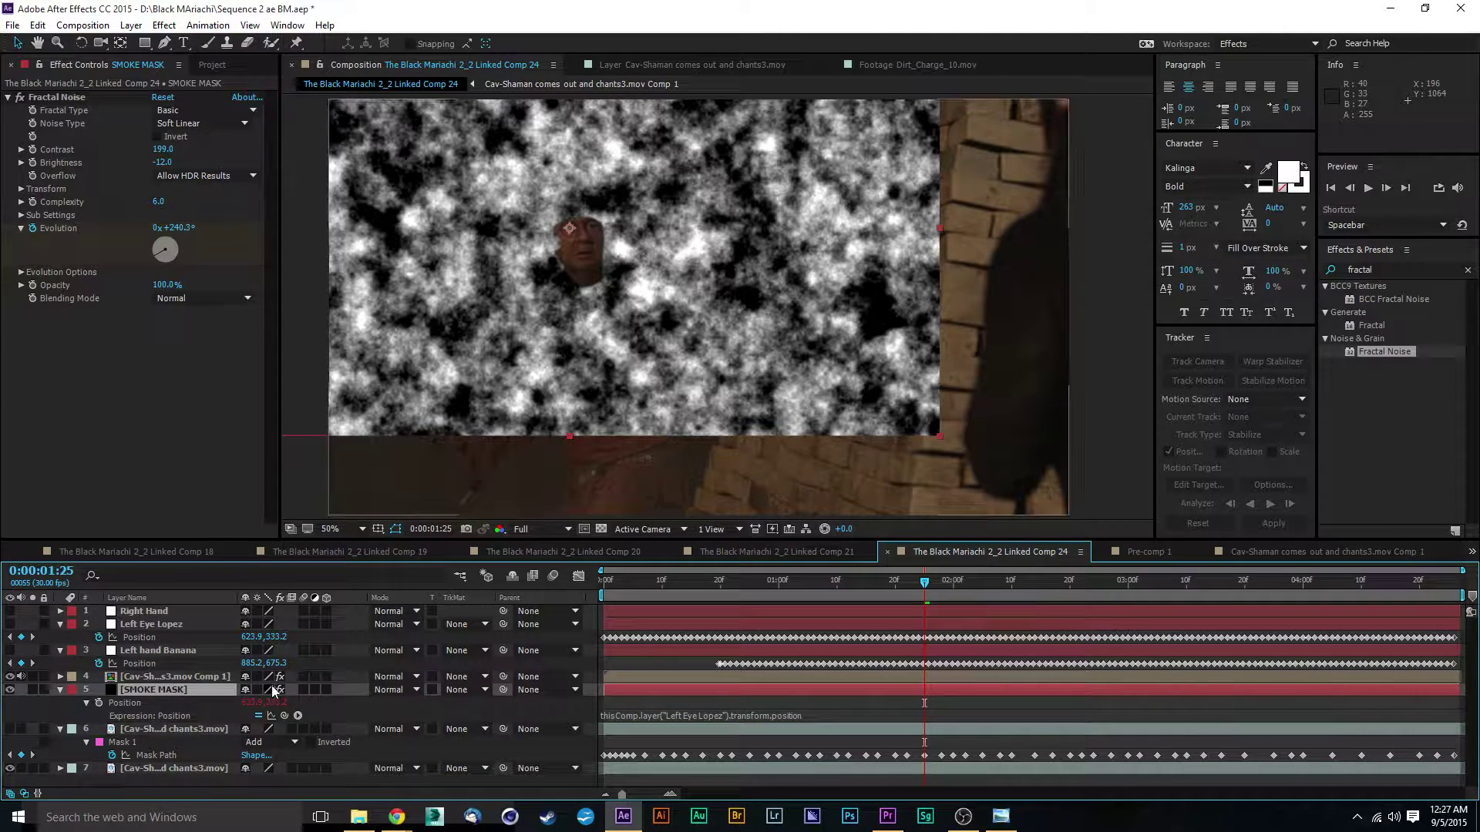
click(469, 691)
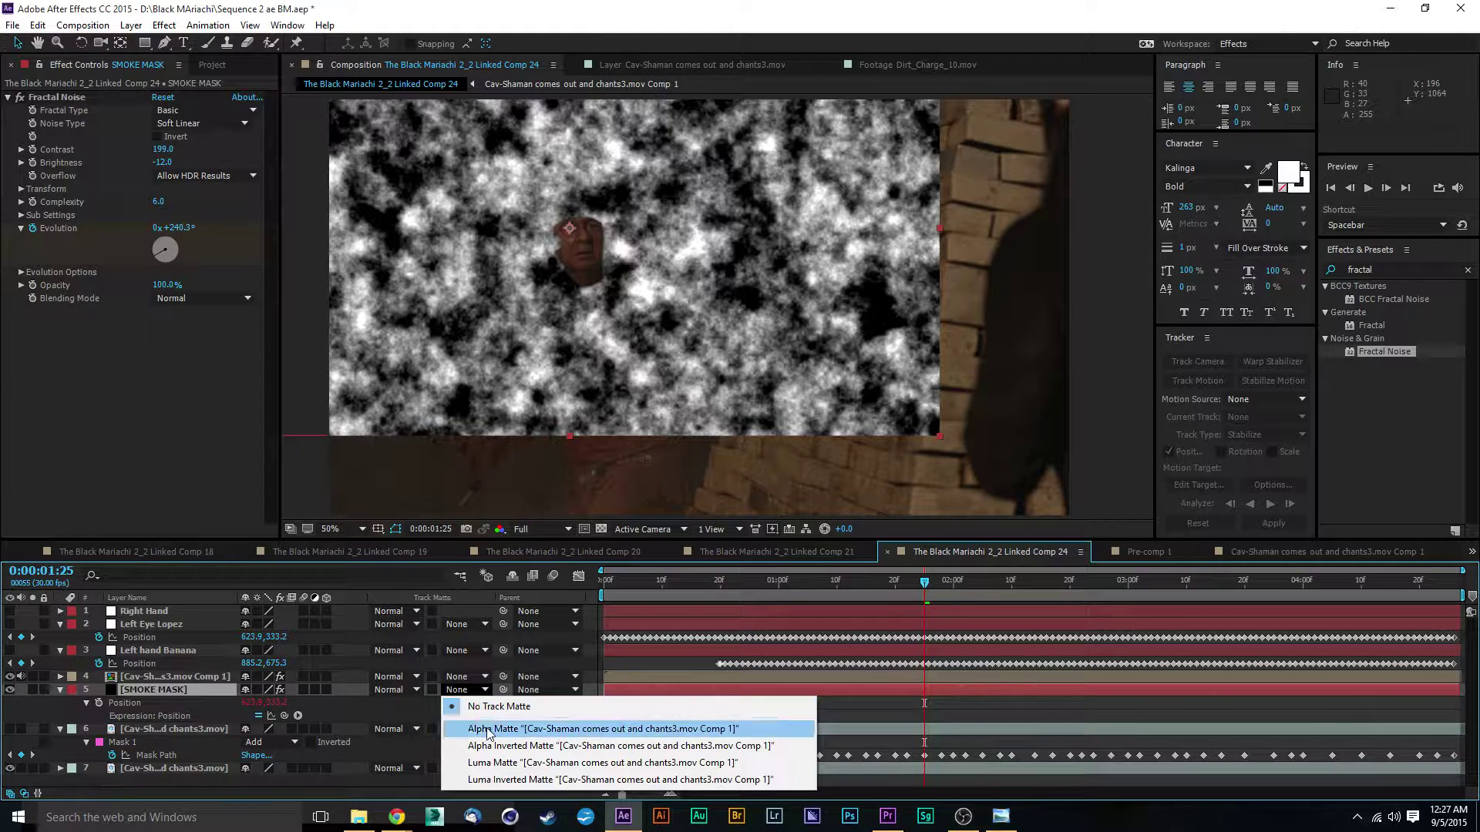
click(487, 763)
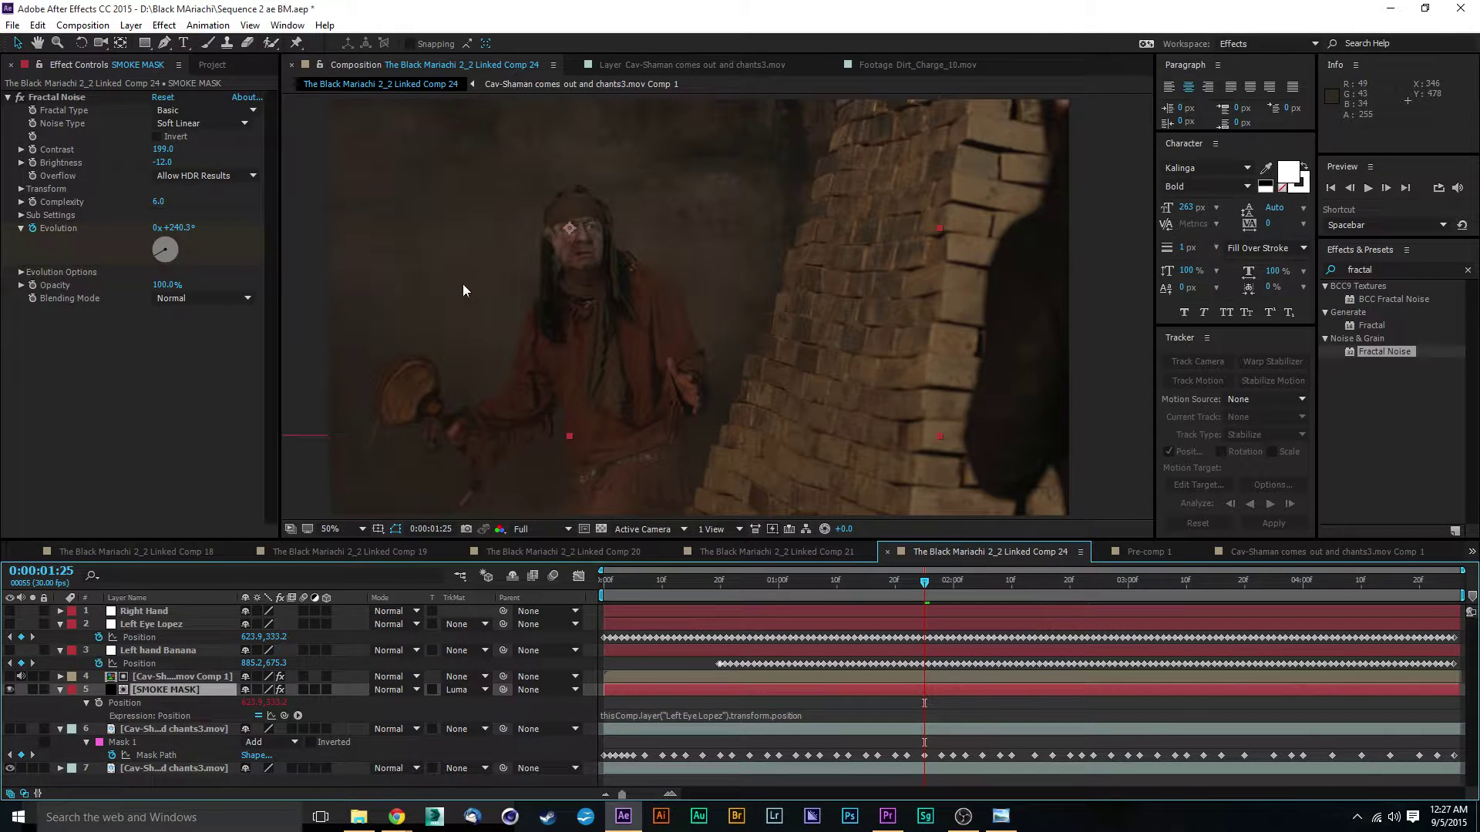
Step: Examine the matted noise on the man's face up close, toggling the base footage layer's visibility for comparison
scroll(680, 310, up, 4)
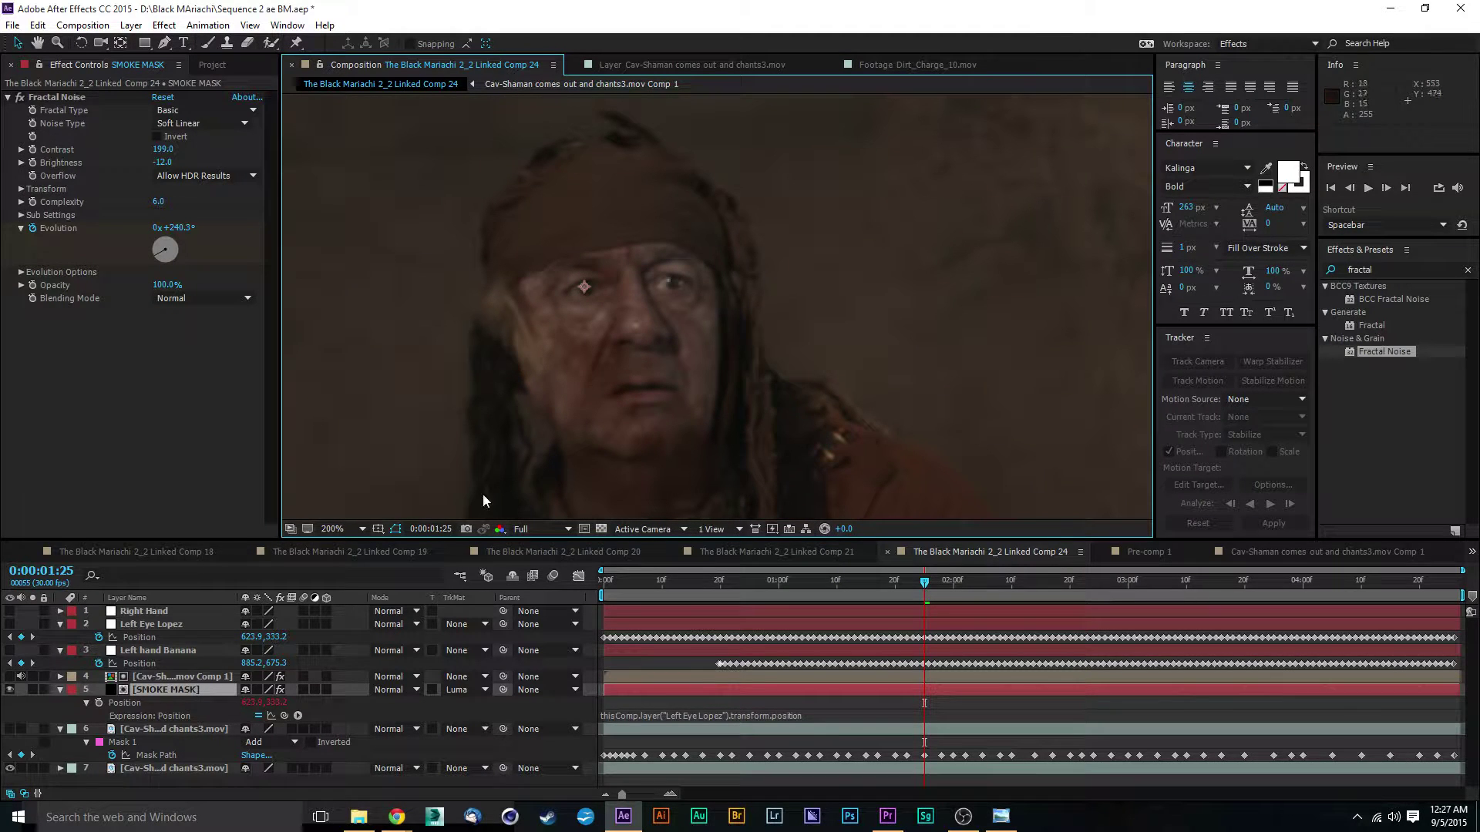
scroll(631, 415, down, 2)
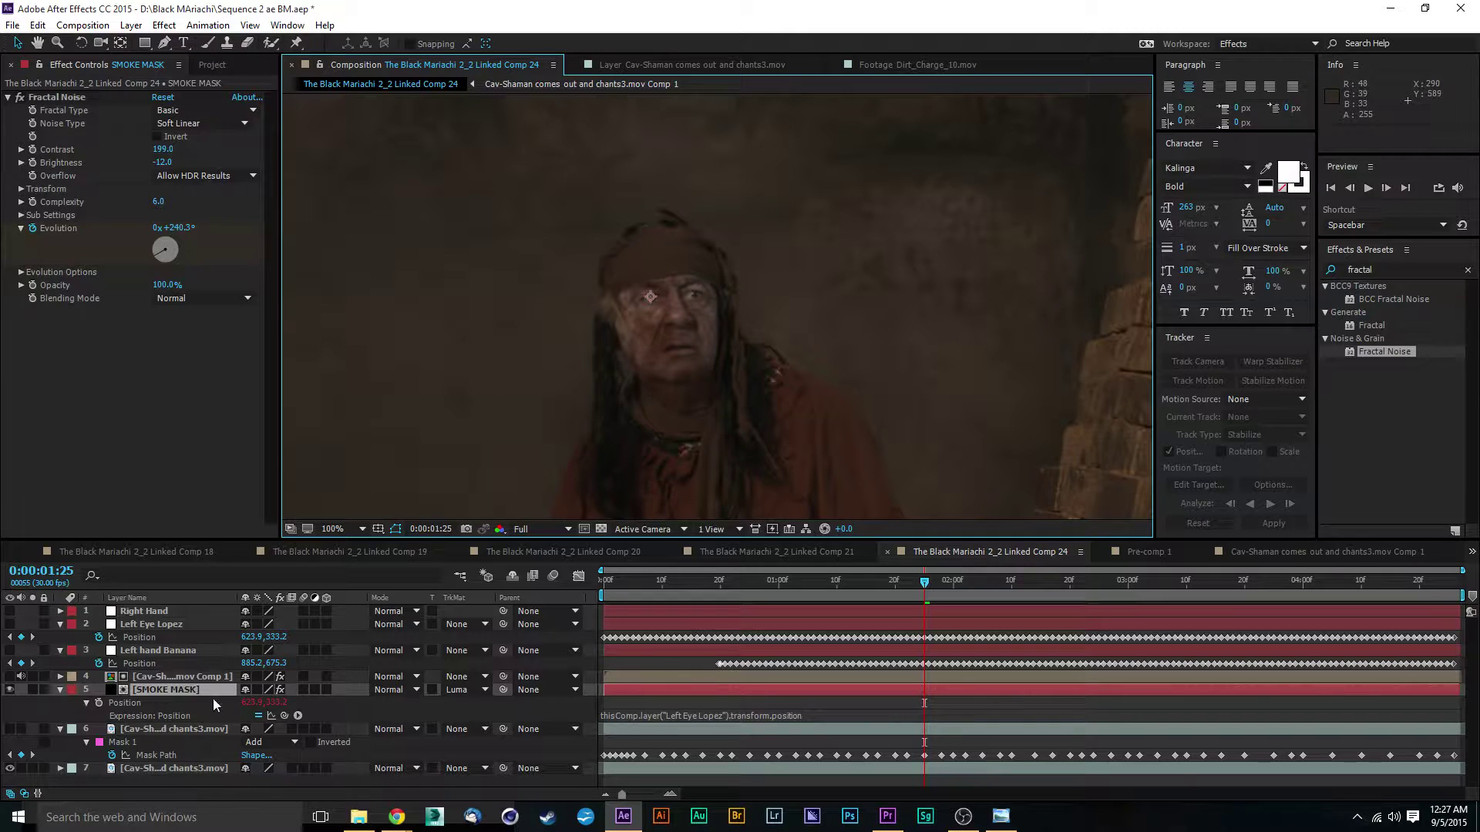
click(9, 768)
click(10, 768)
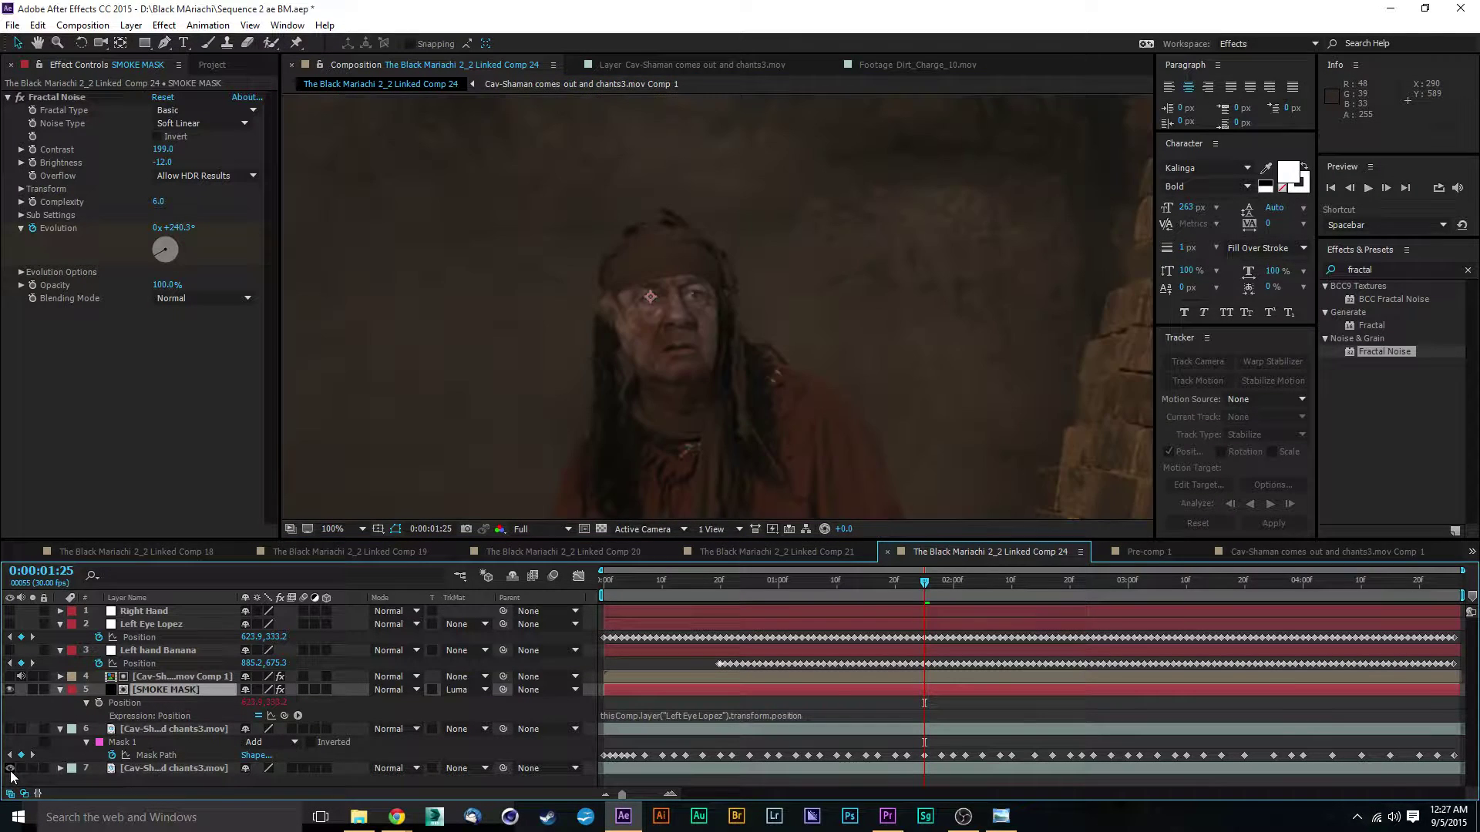
click(10, 769)
click(9, 769)
key(period)
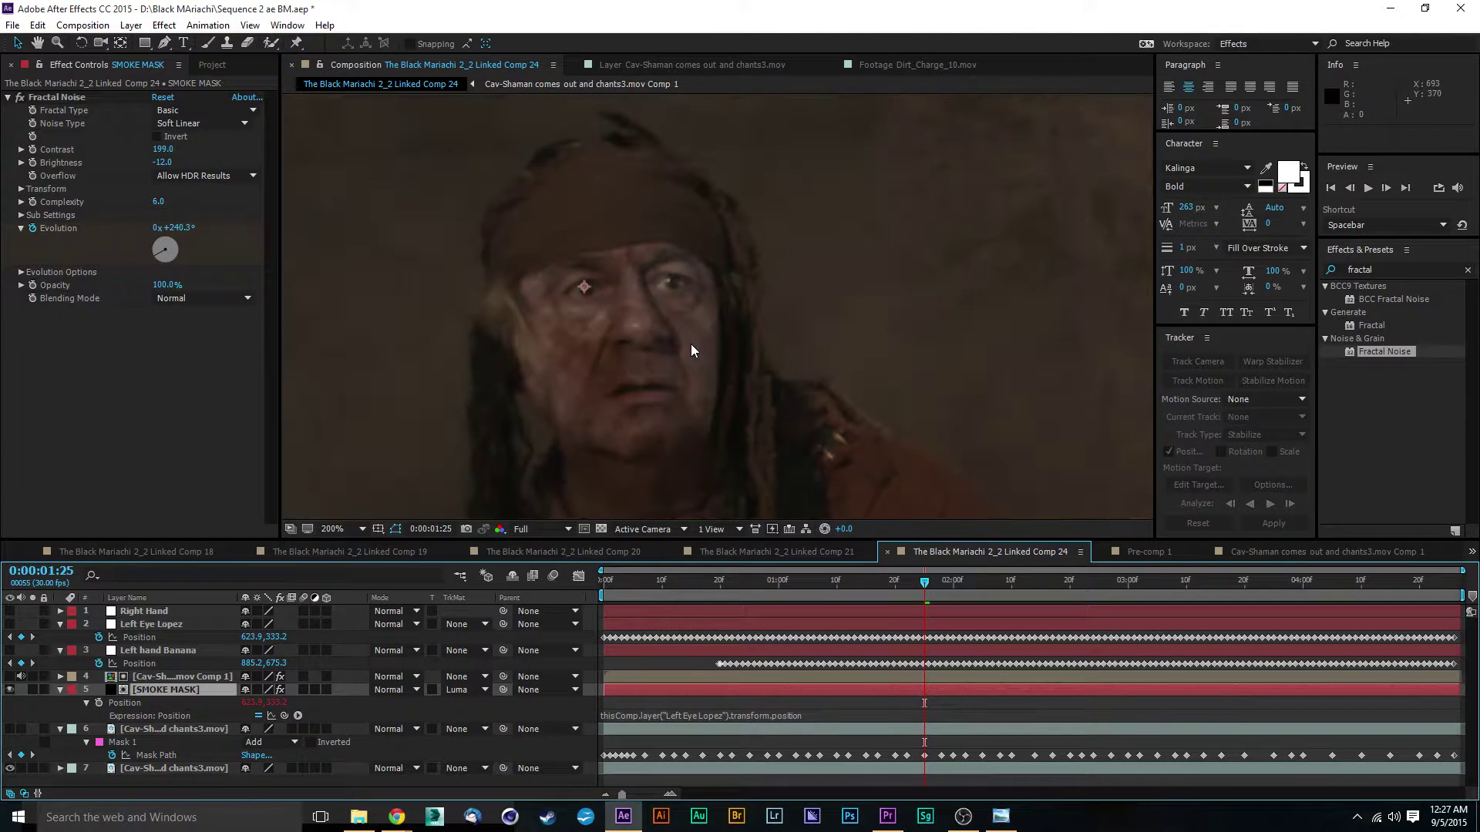
Step: Play back and step through the frames around 0:00:01:28 to examine the smoke pattern moving over the face
key(space)
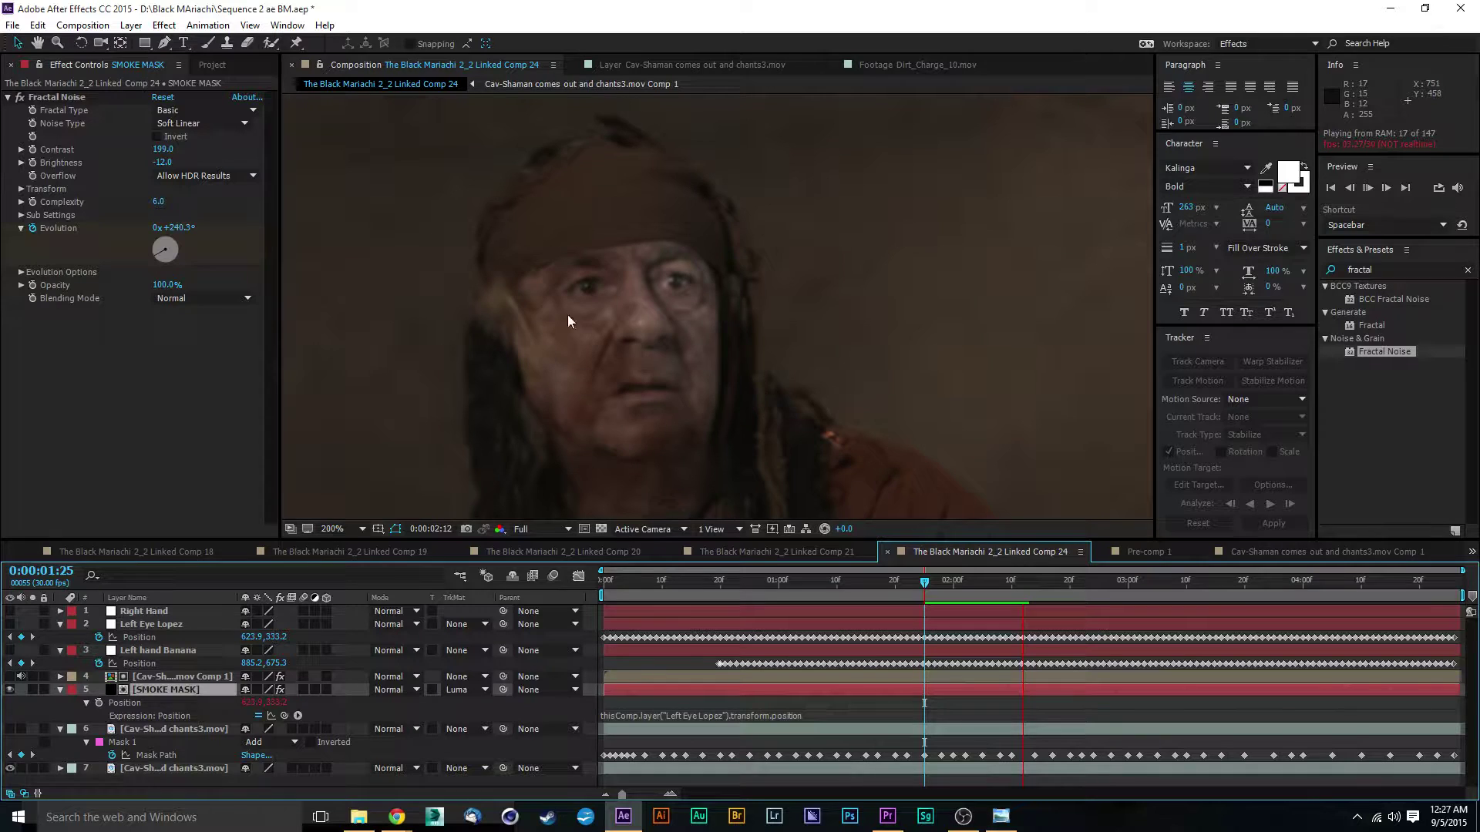
click(989, 586)
key(Page_Down)
key(Page_Down)
key(Page_Down)
key(Page_Down)
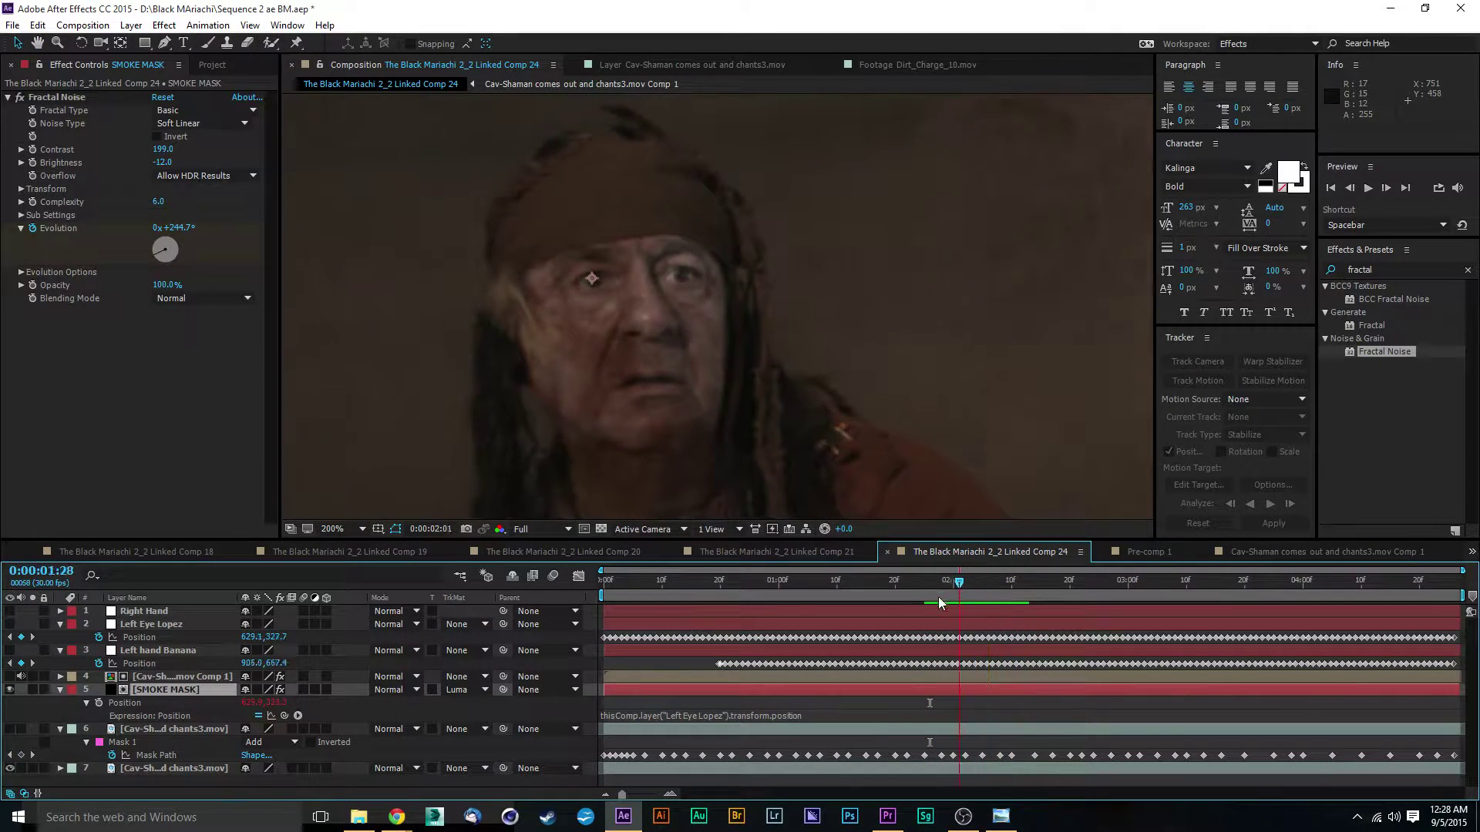
drag(1002, 608, 941, 612)
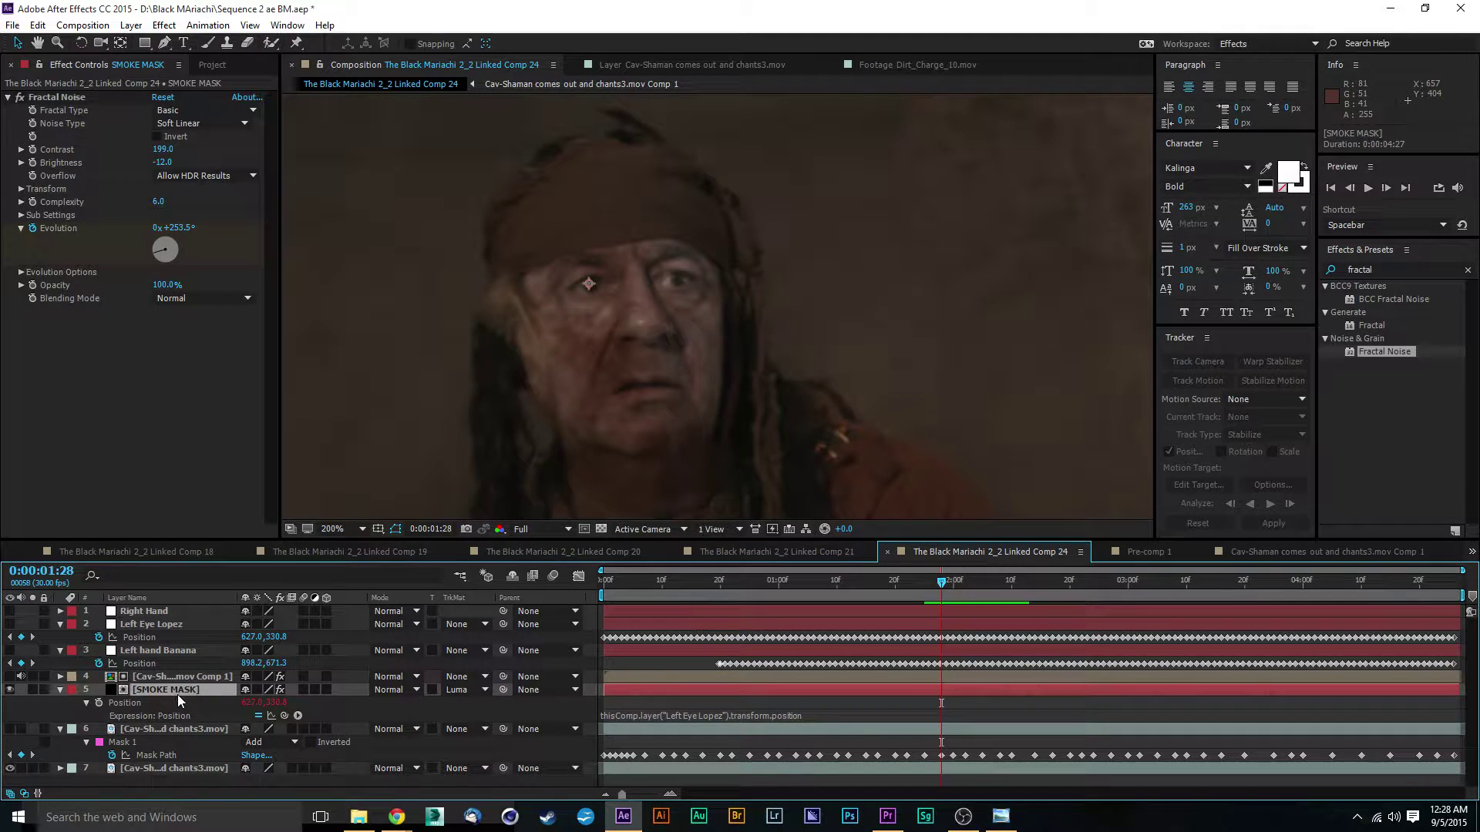
Step: Set the SMOKE MASK Fractal Noise contrast to 290 and its brightness to 58
click(186, 163)
drag(187, 163, 246, 175)
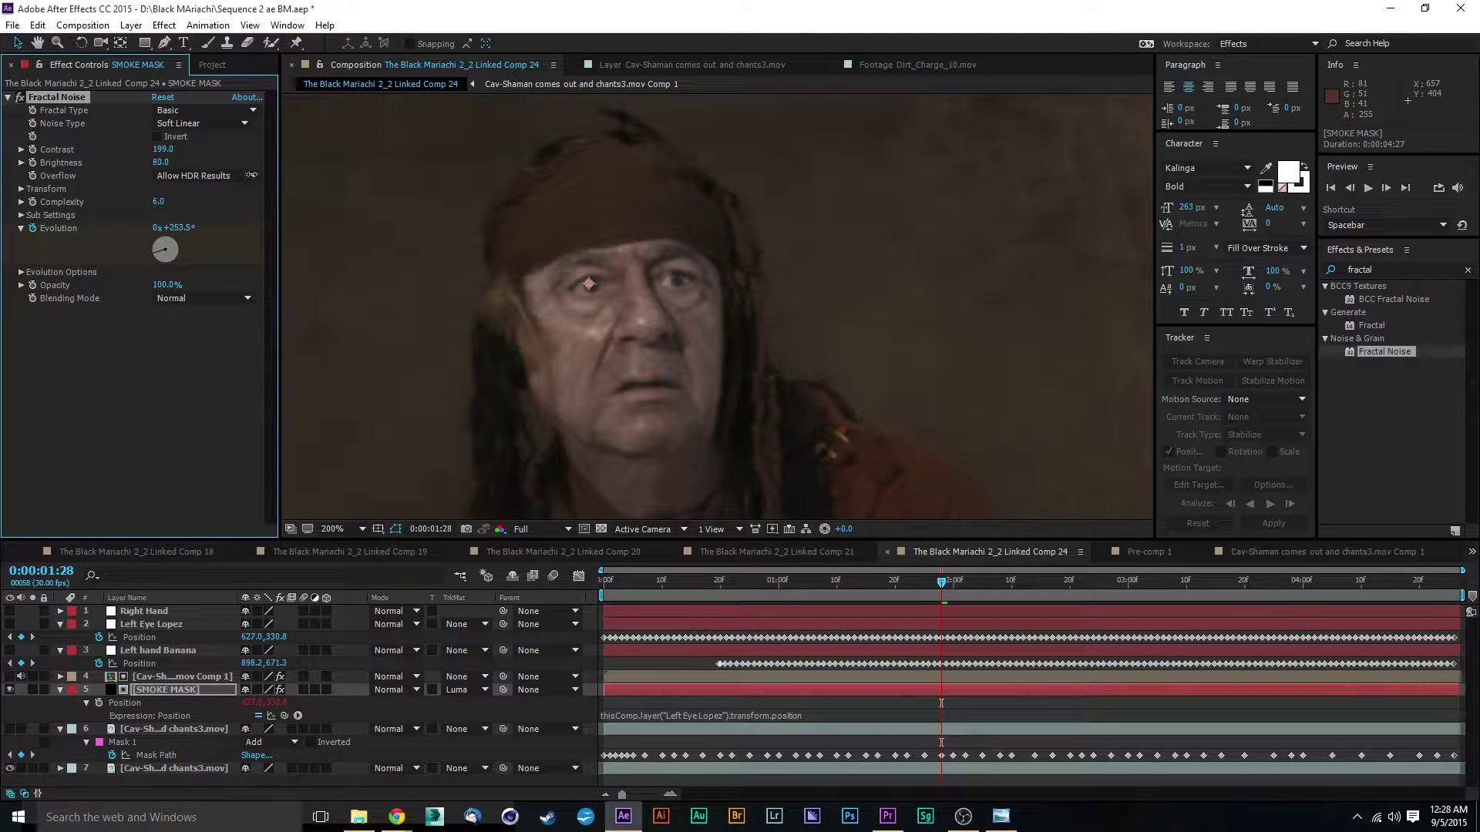
drag(163, 148, 258, 166)
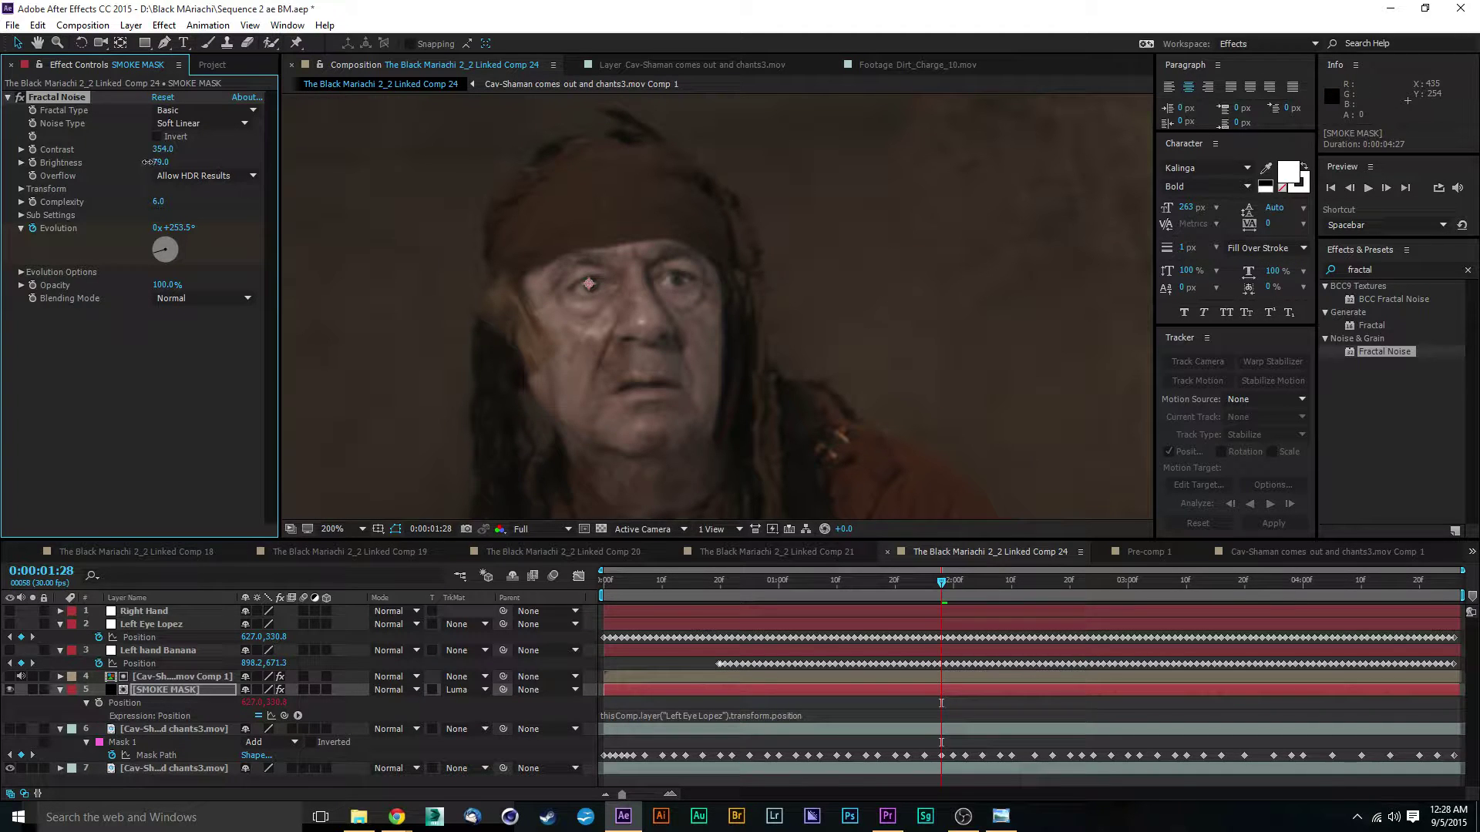
drag(160, 162, 114, 156)
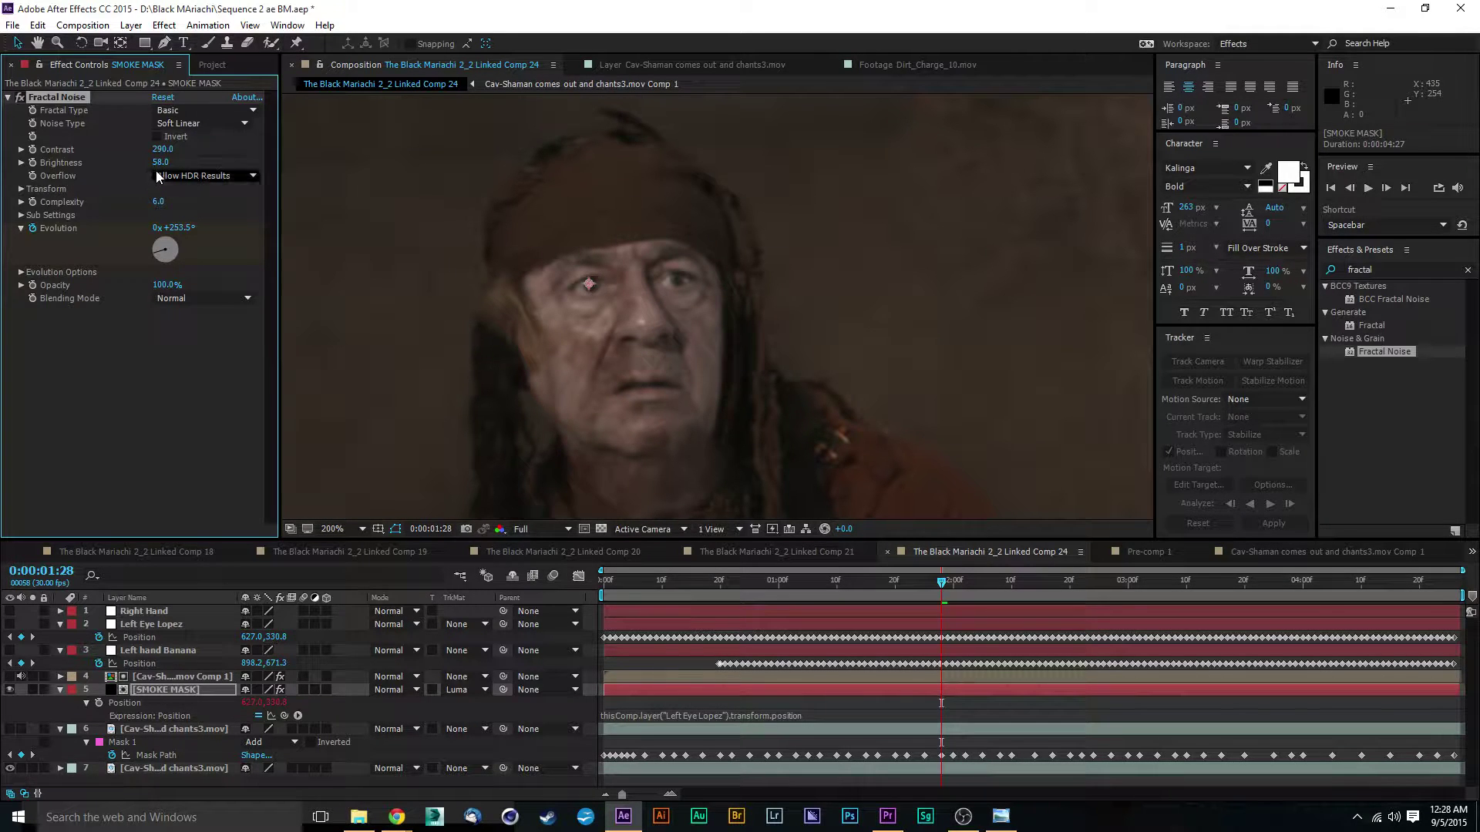
Step: Duplicate the masked face footage layer and set the duplicate's Mask 1 mode to Subtract
click(177, 729)
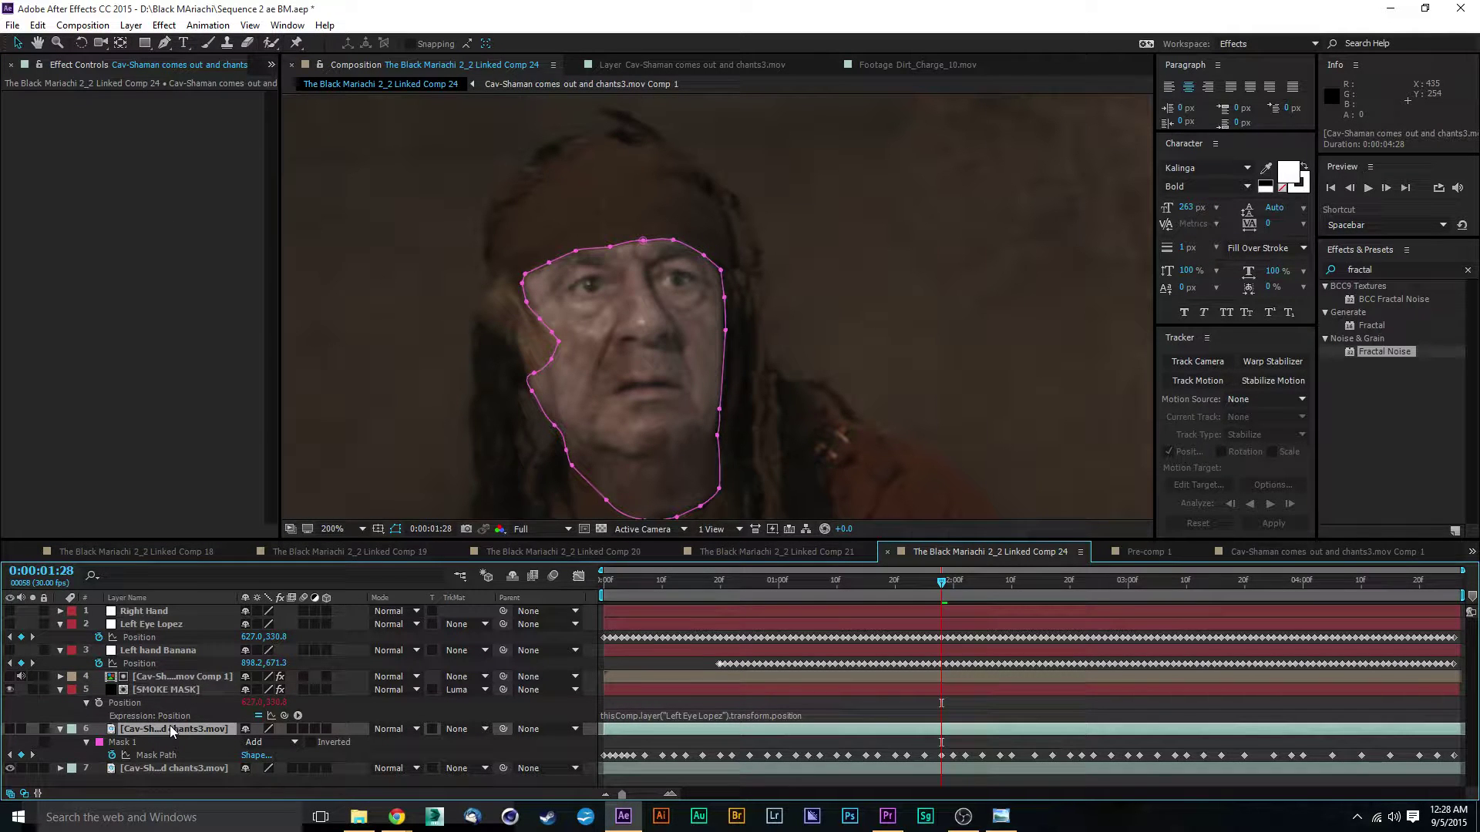
key(ctrl+d)
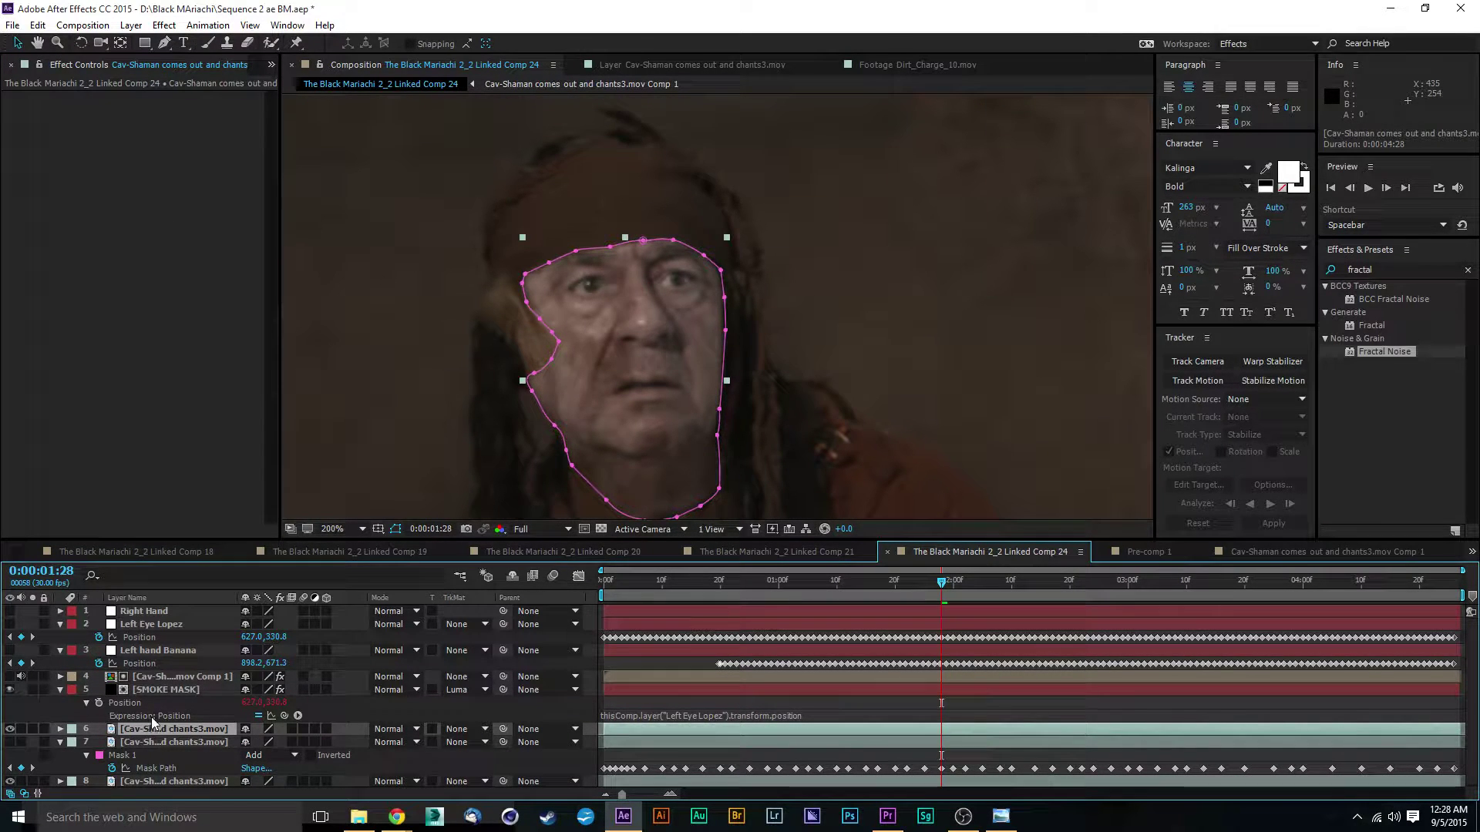
key(m)
click(270, 742)
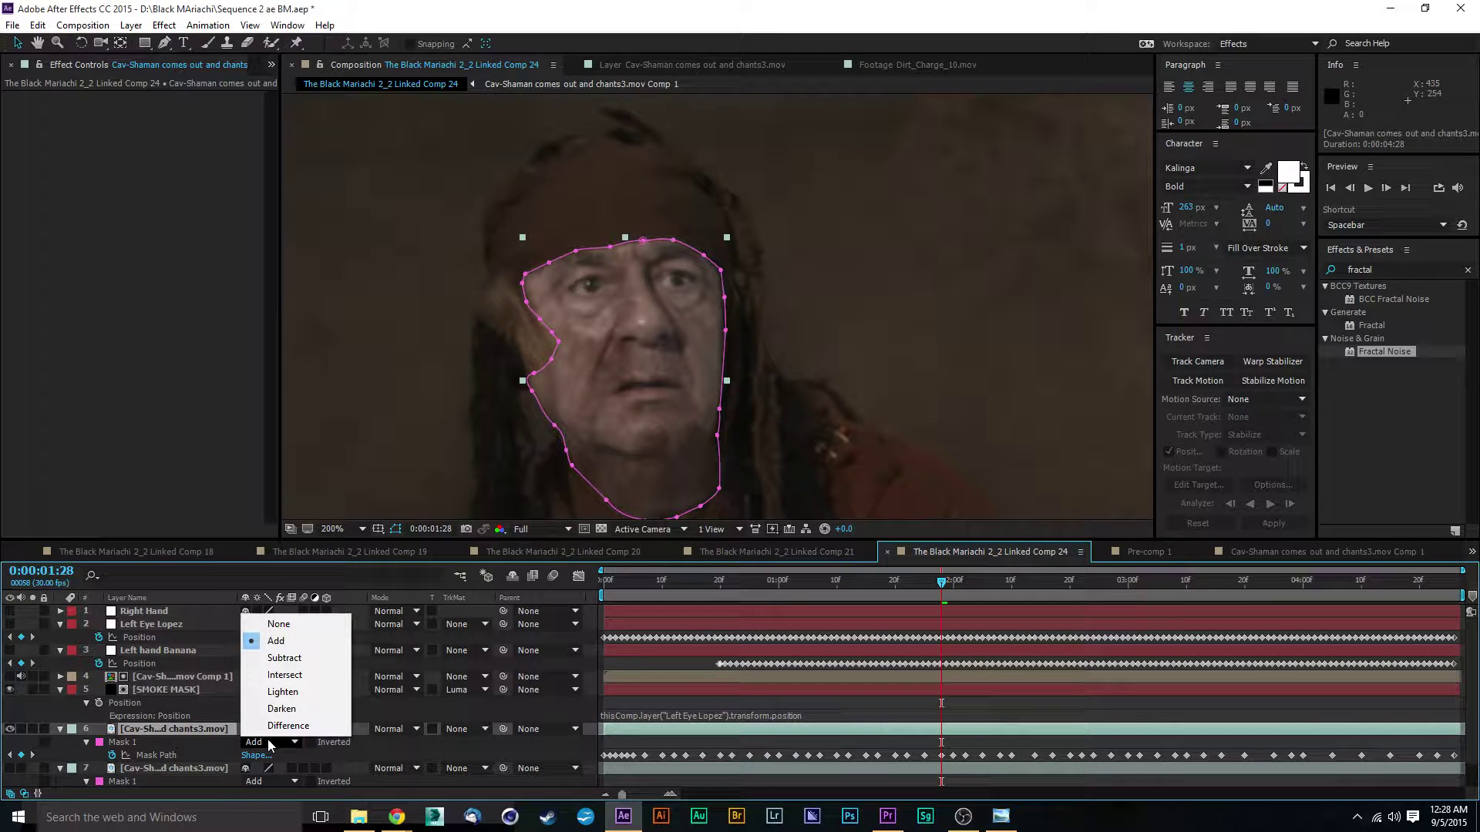
click(298, 660)
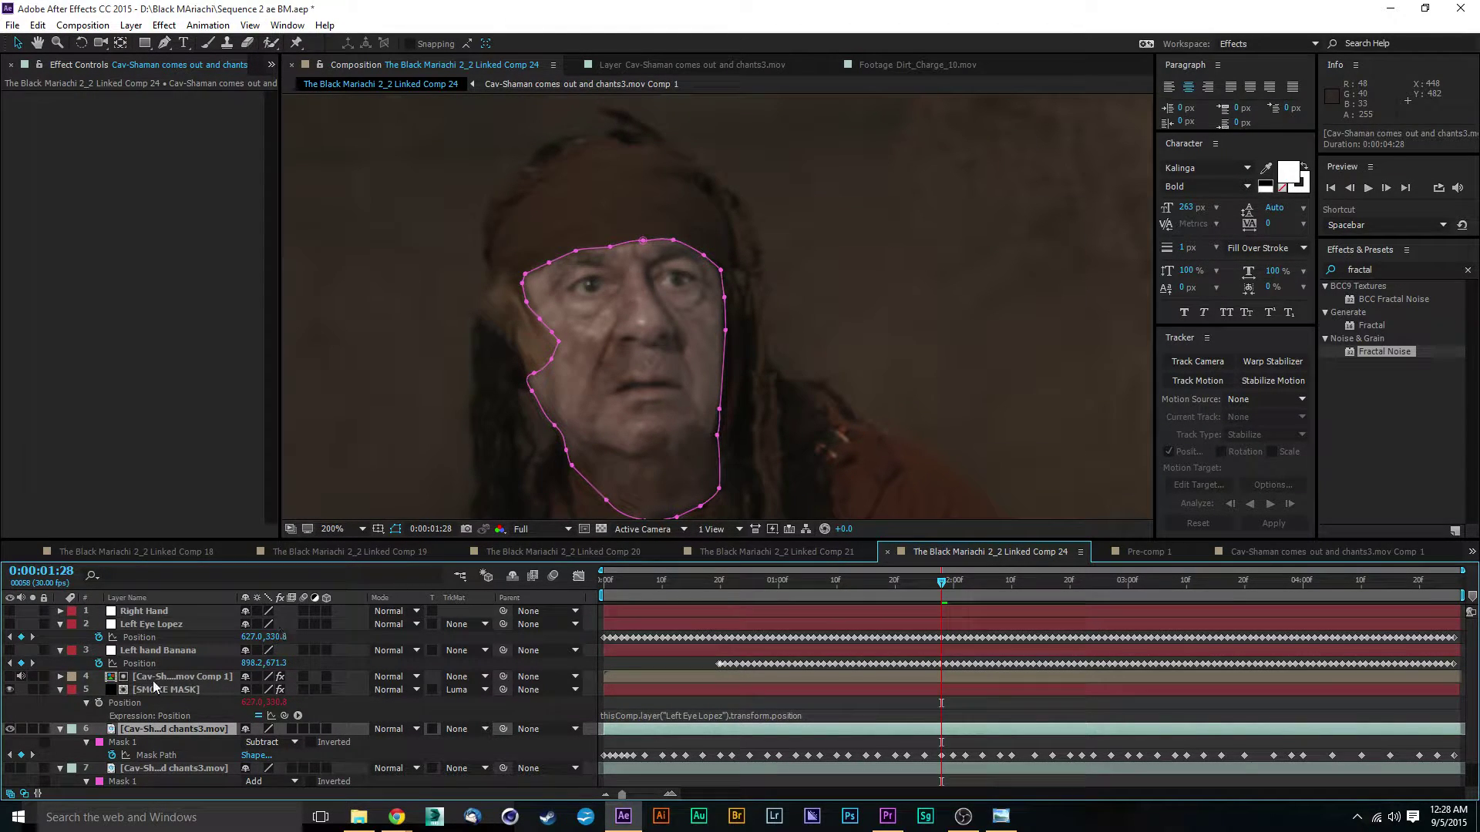
Step: Hide the unmasked base footage layer and inspect the matted face within the subtracted cutout
scroll(155, 686, down, 2)
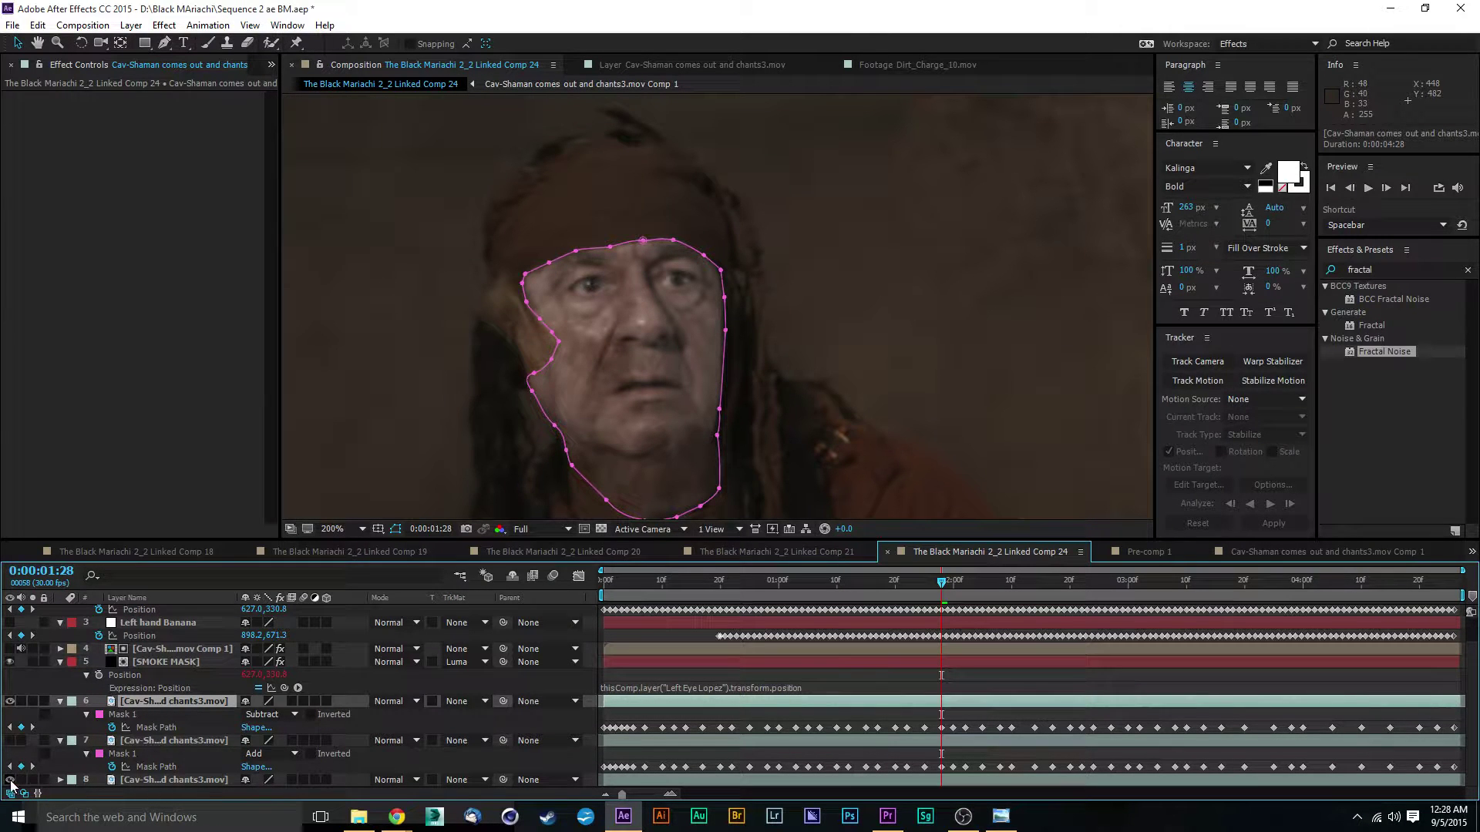
click(9, 780)
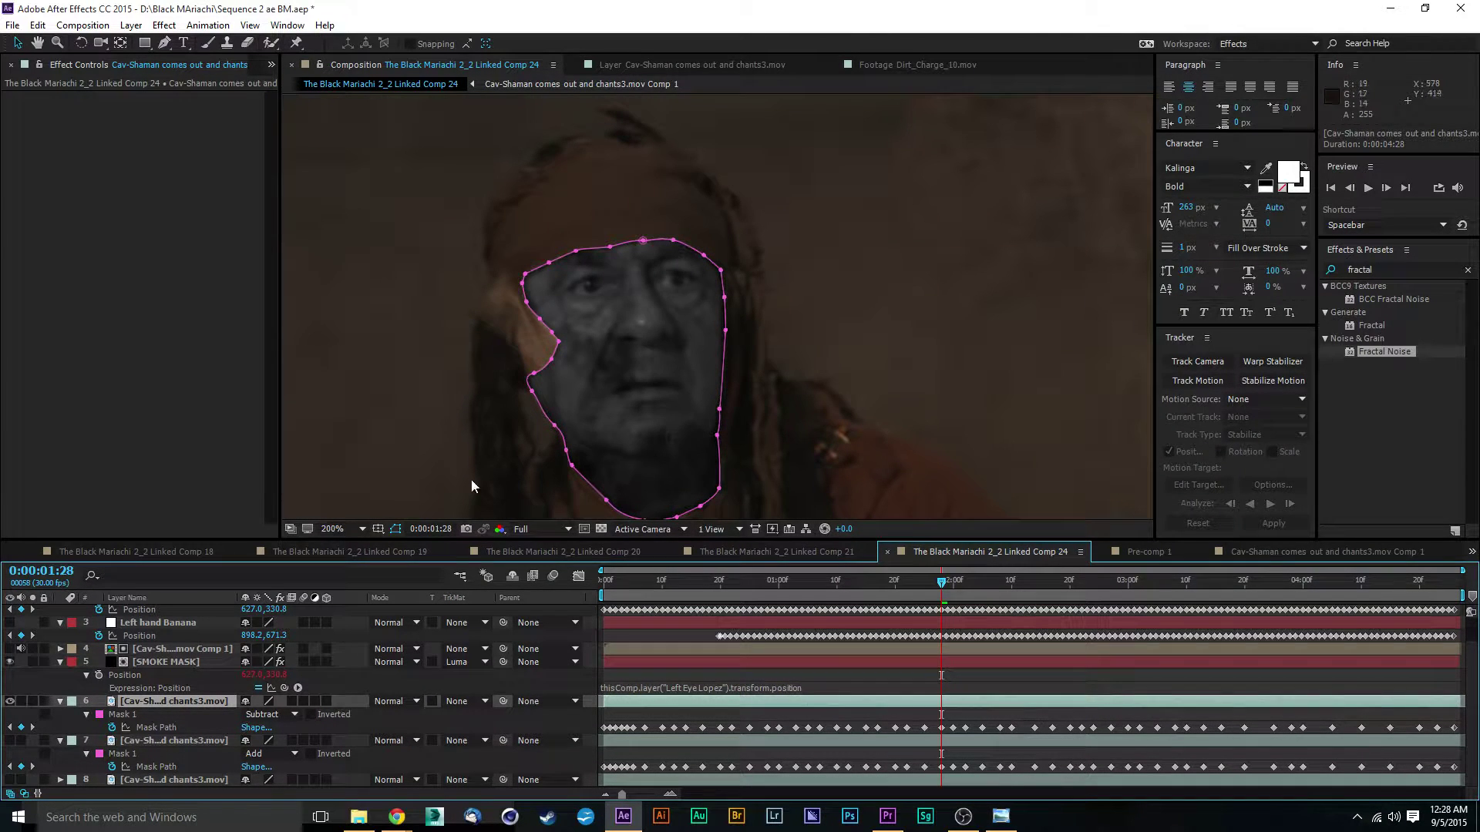
click(341, 333)
scroll(355, 304, down, 2)
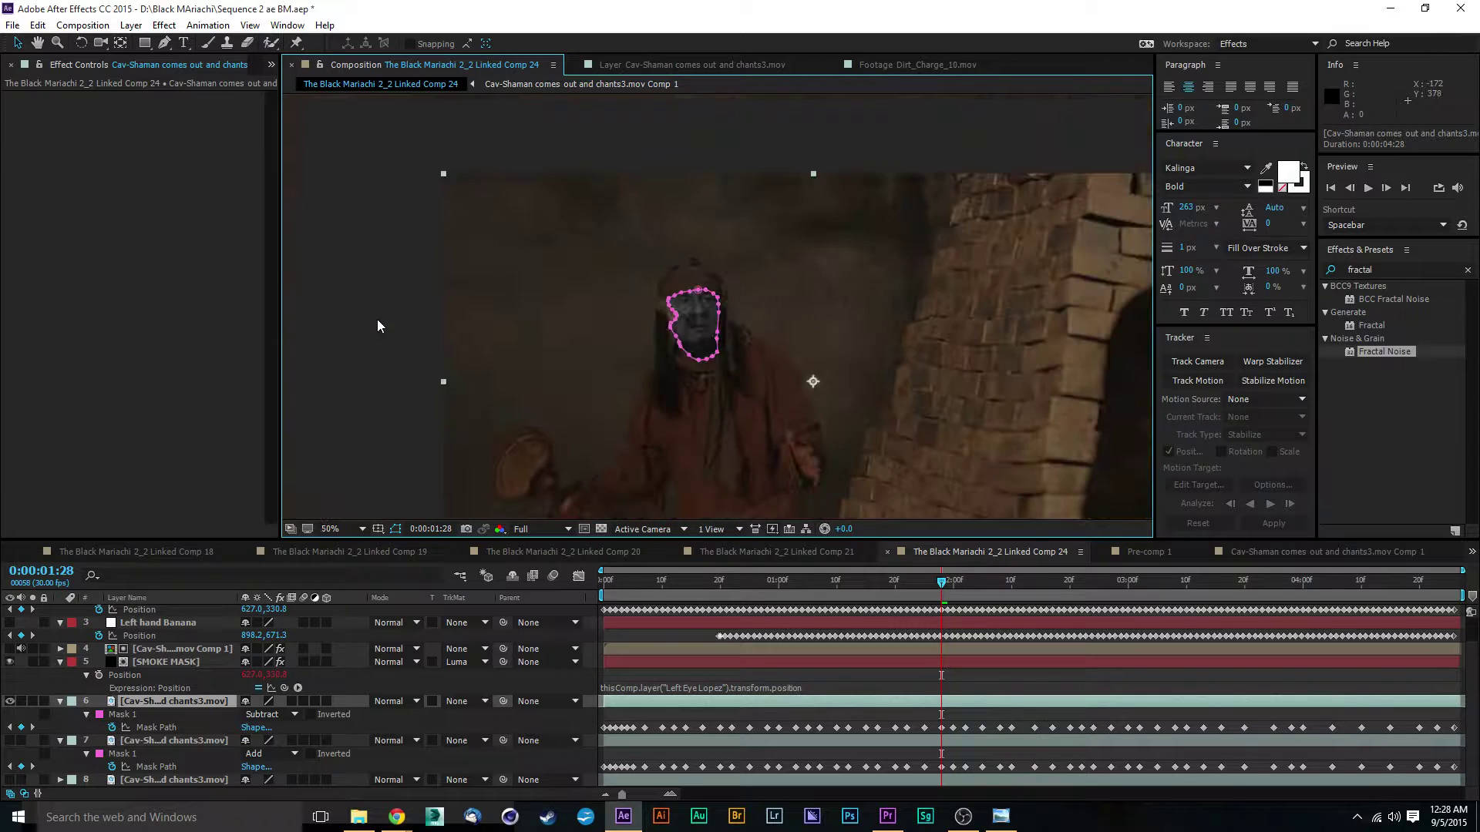
click(372, 313)
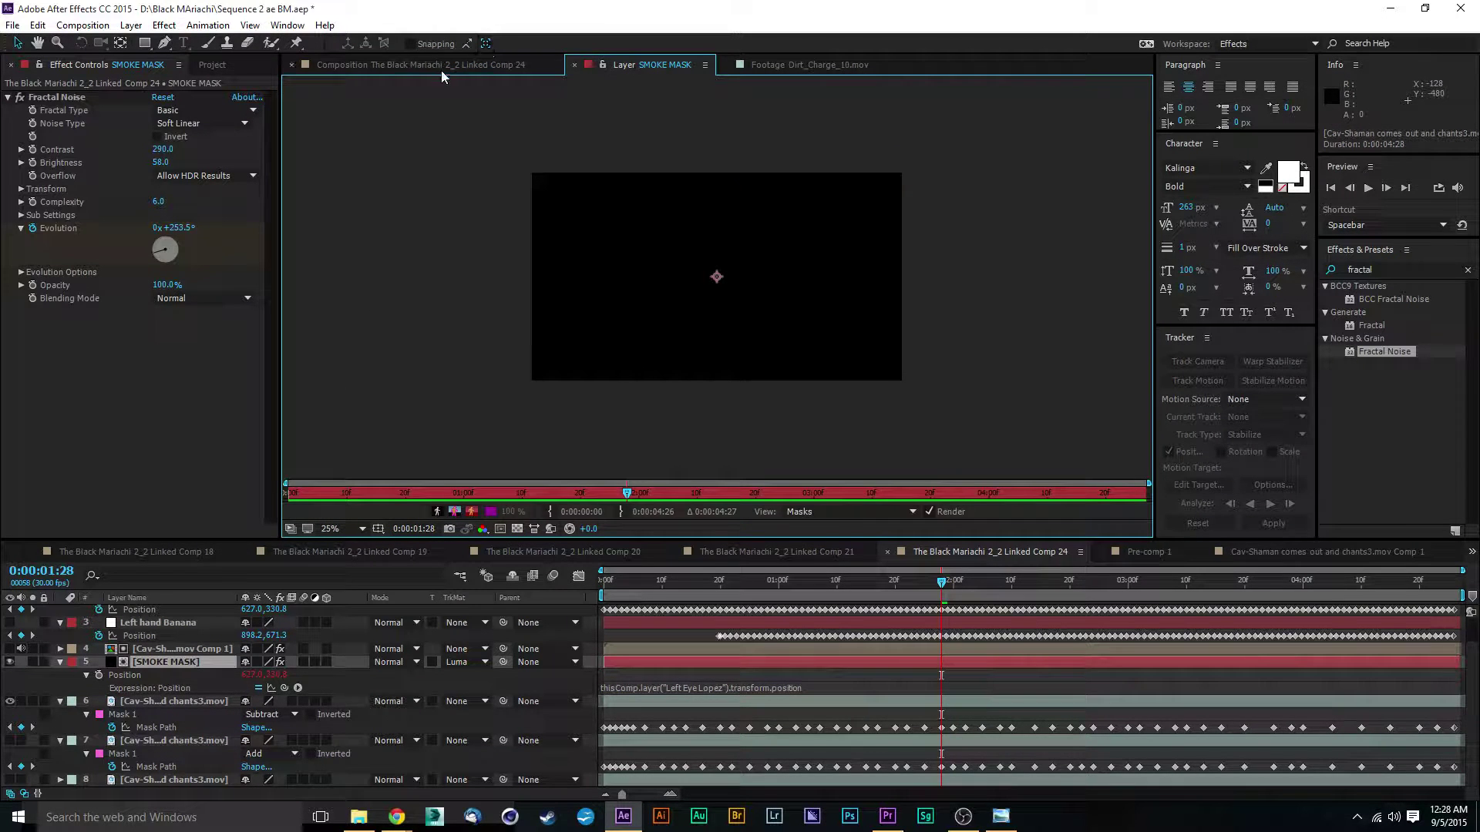
scroll(606, 315, up, 3)
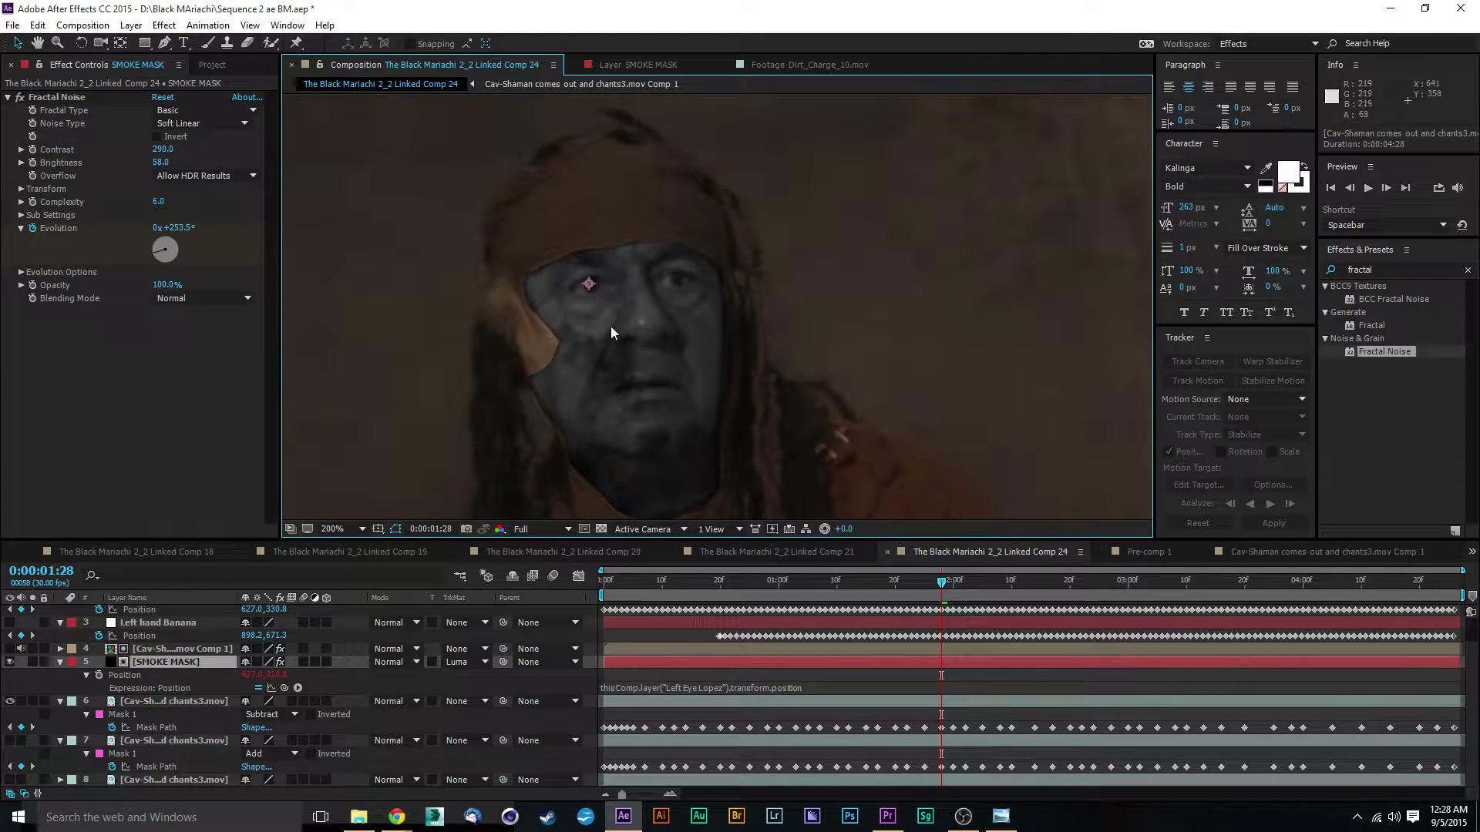
Step: Set the Mask Feather of the subtracted footage layer's Mask 1 to 4 pixels and check the face edge in the composition
click(154, 736)
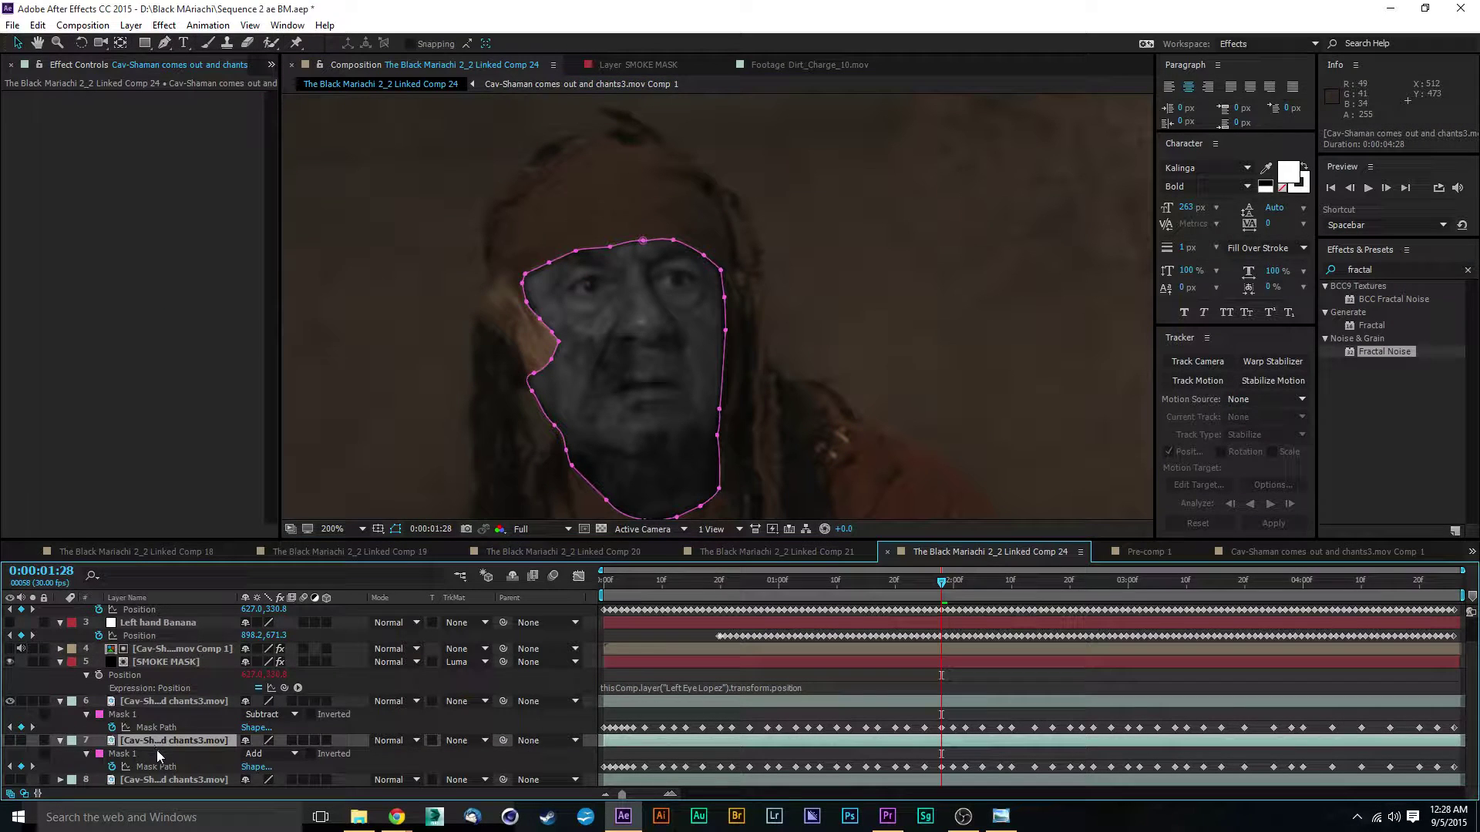
click(148, 701)
key(f)
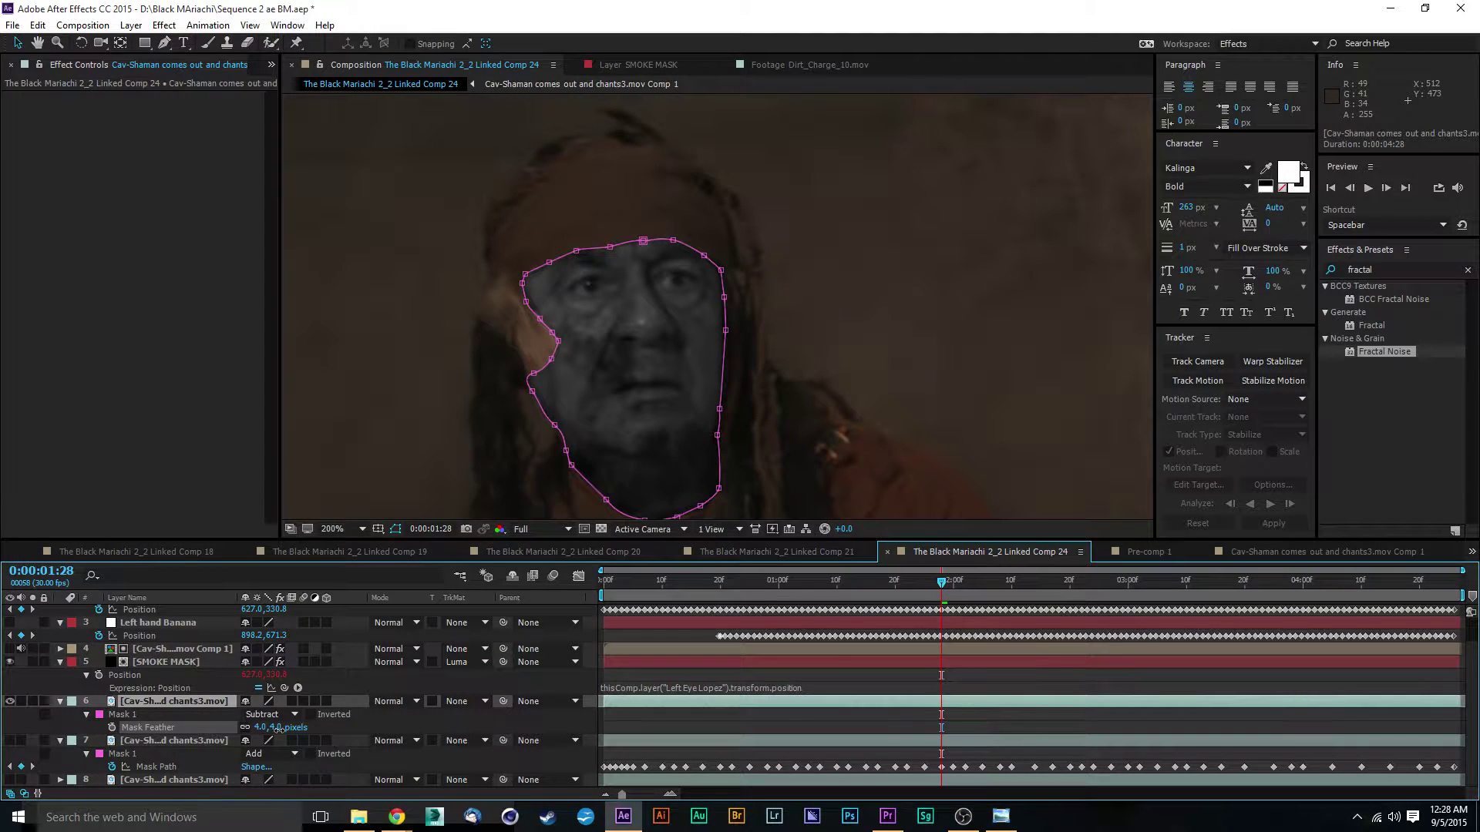
scroll(613, 442, down, 3)
double_click(376, 350)
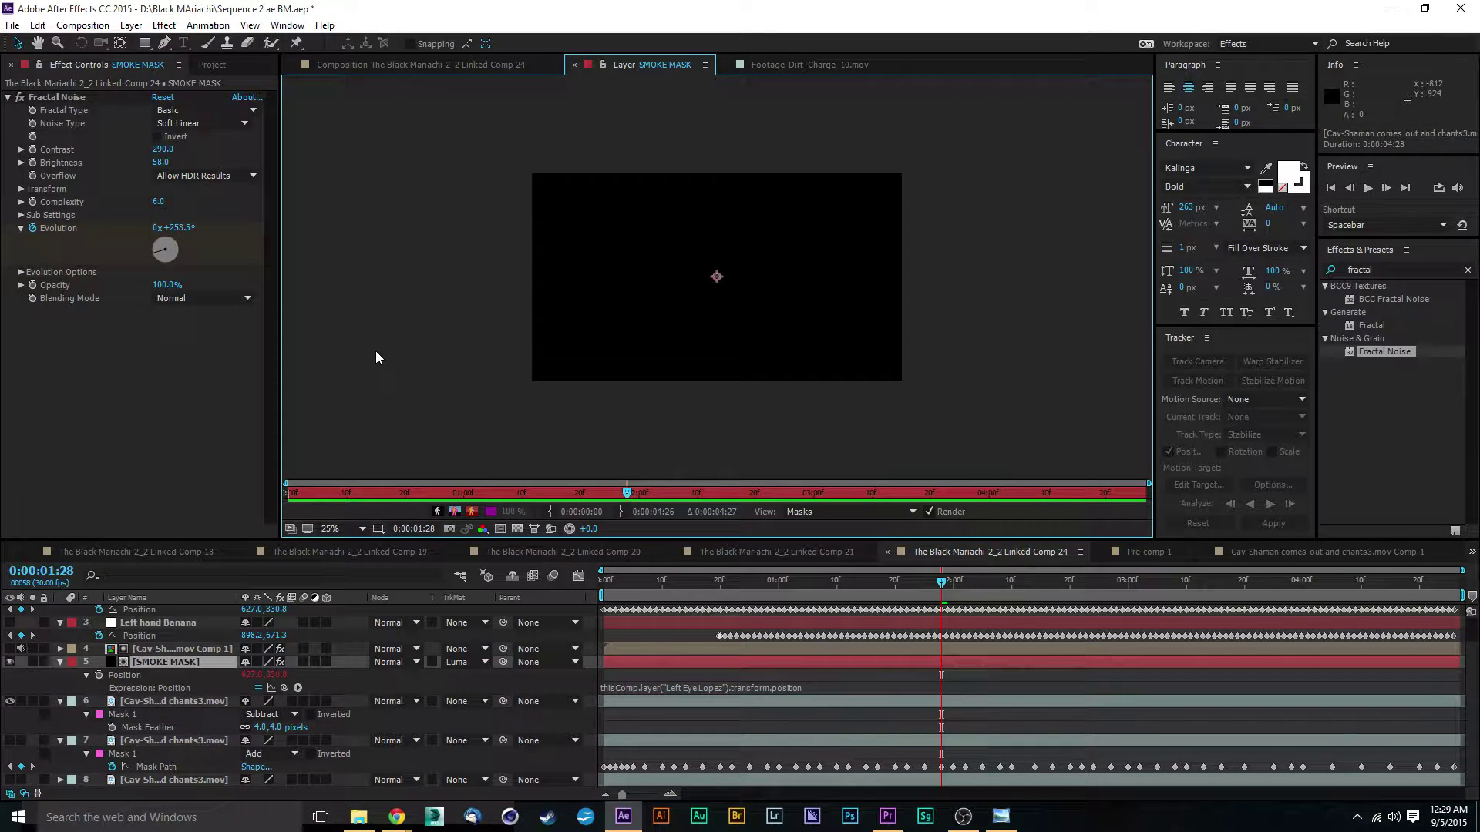
click(370, 64)
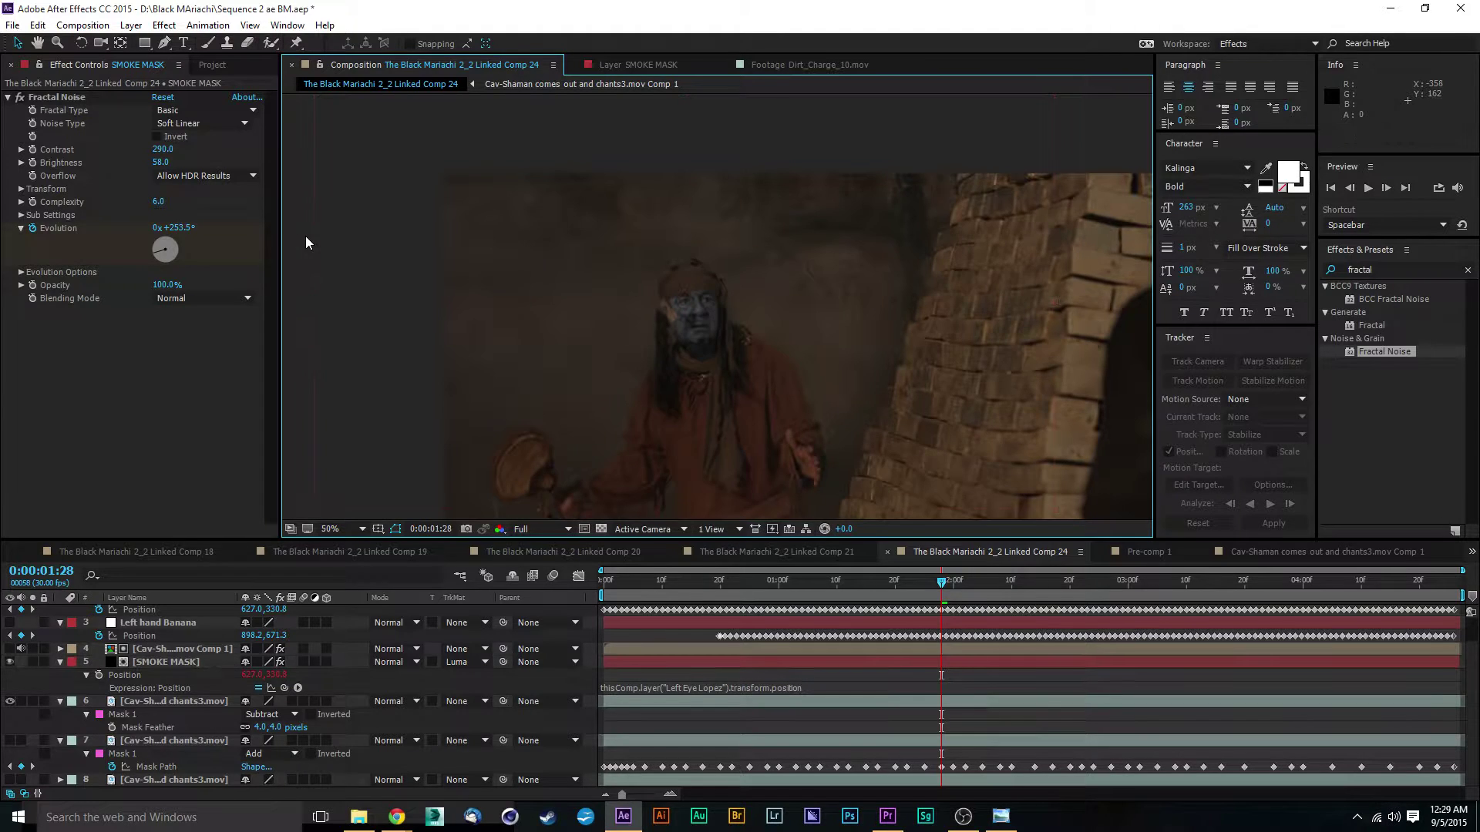
Step: Inspect the composited face at several magnifications and check the outline of the additive face mask on the hidden footage layer
scroll(571, 321, up, 4)
scroll(570, 316, down, 4)
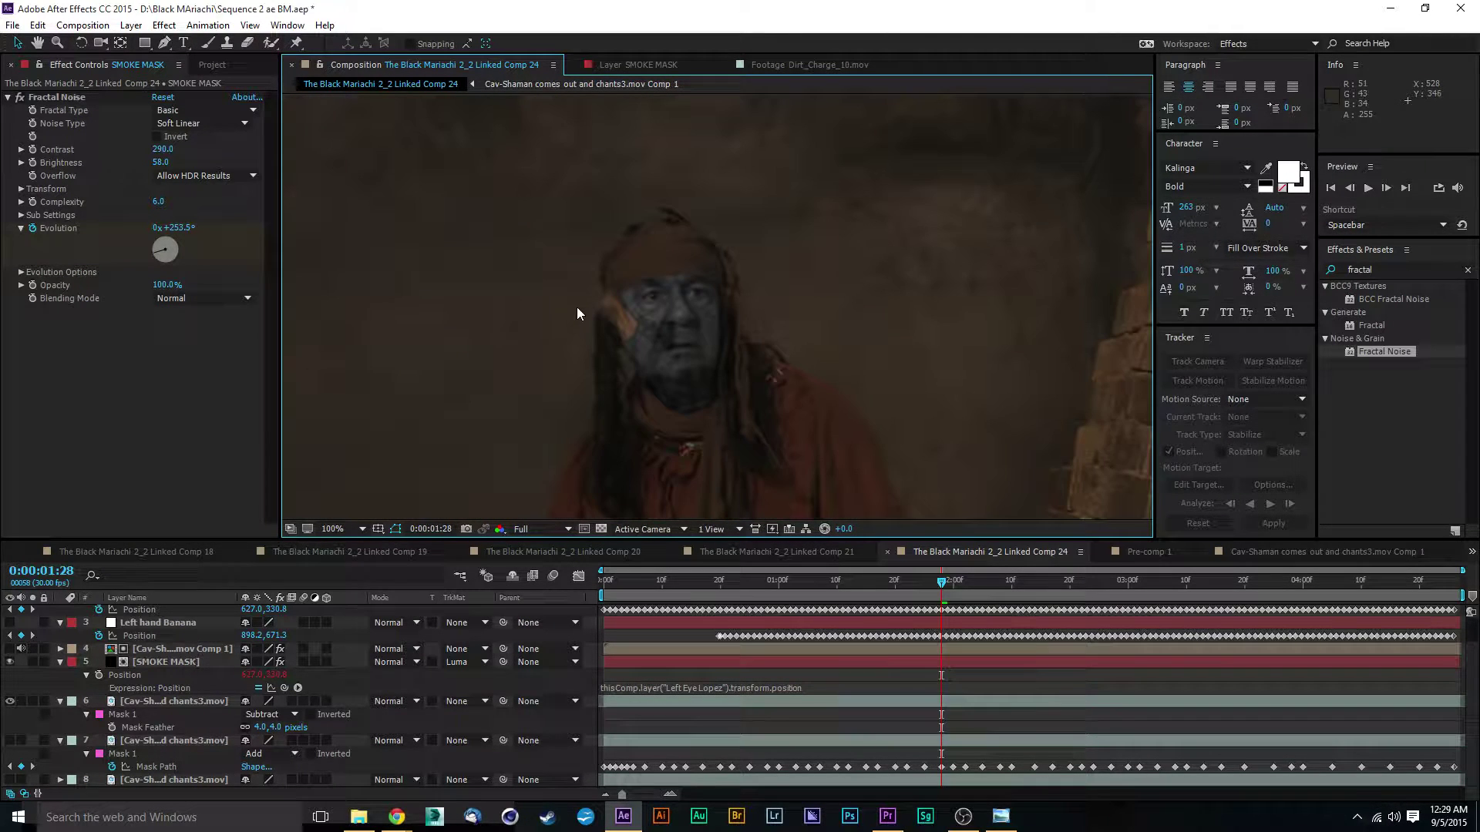
scroll(670, 336, down, 1)
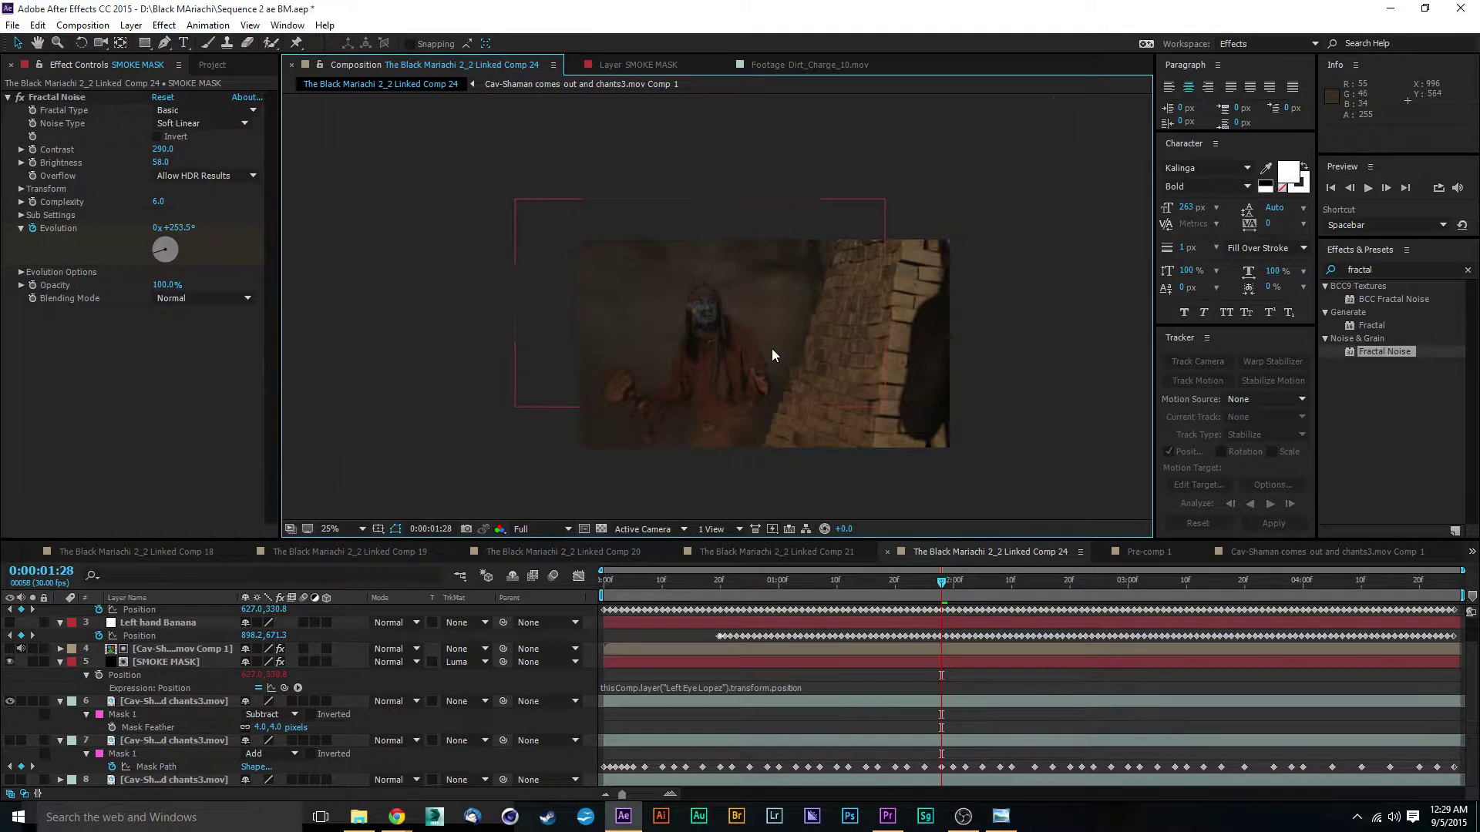
scroll(770, 351, up, 1)
scroll(692, 312, up, 2)
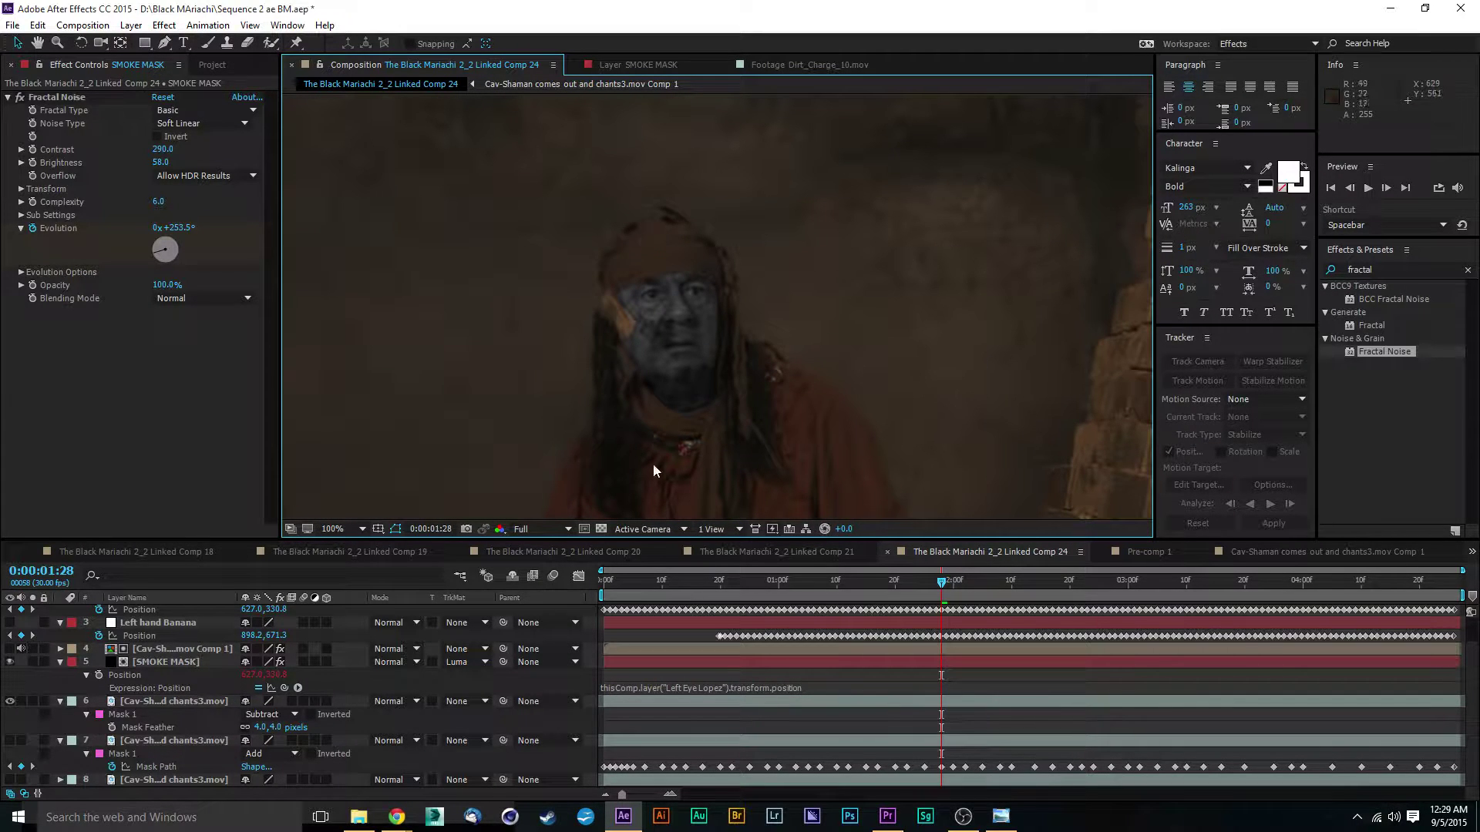
click(140, 742)
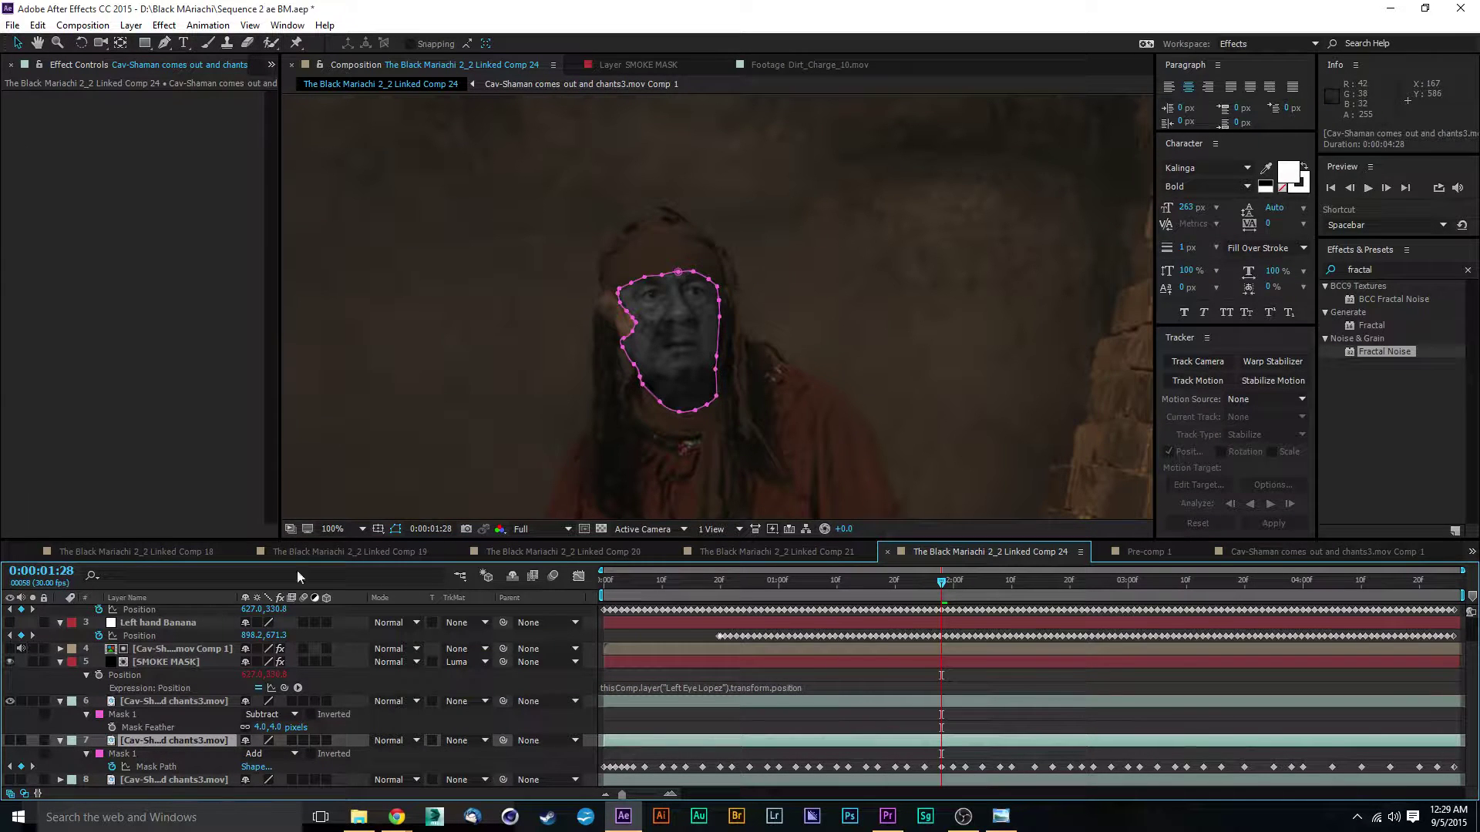
click(198, 753)
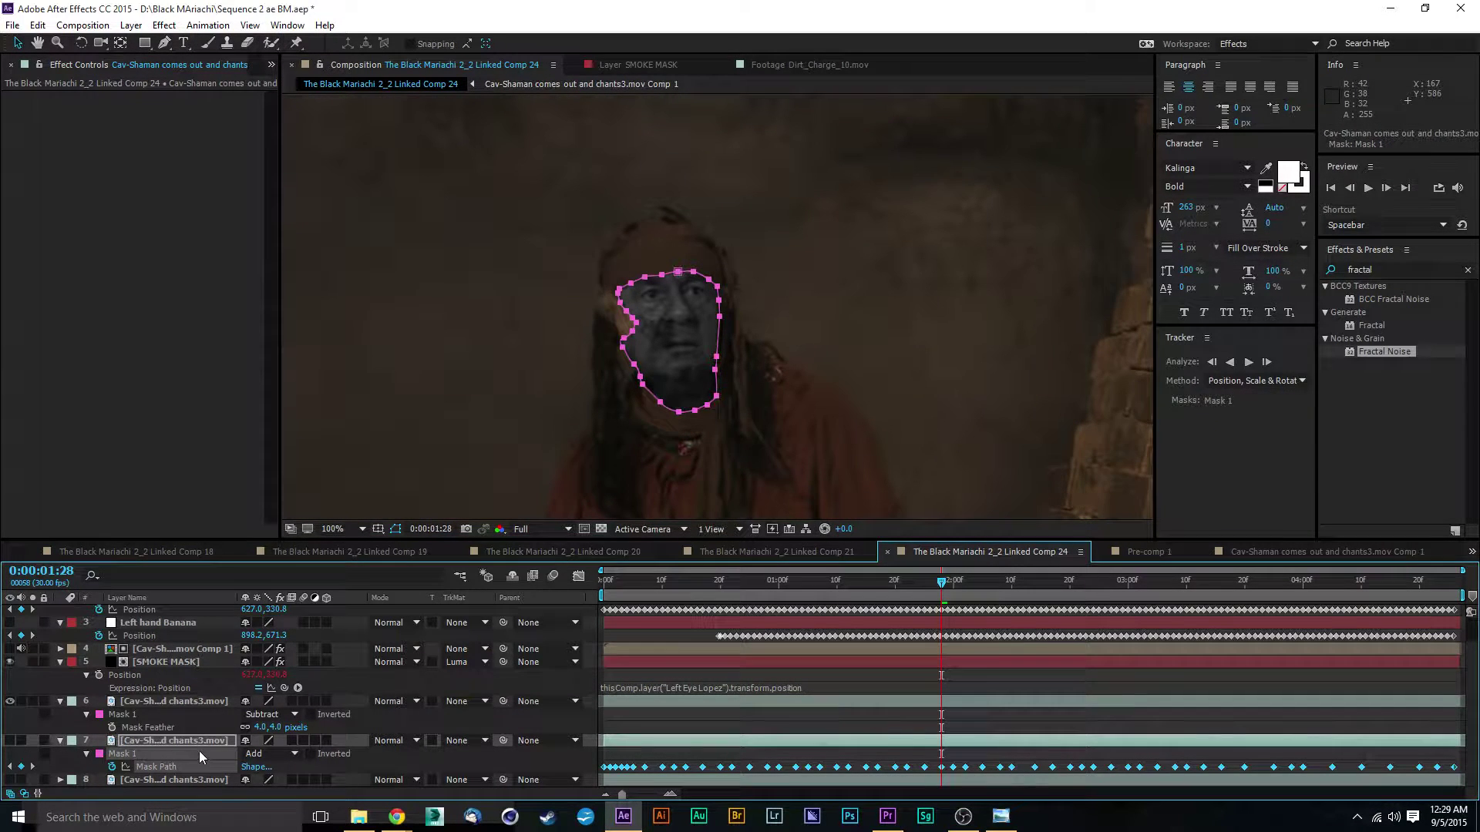
Step: Show the footage layer below the hidden masked layer, set its opacity to 14%, and check the blended face in the composition
click(183, 782)
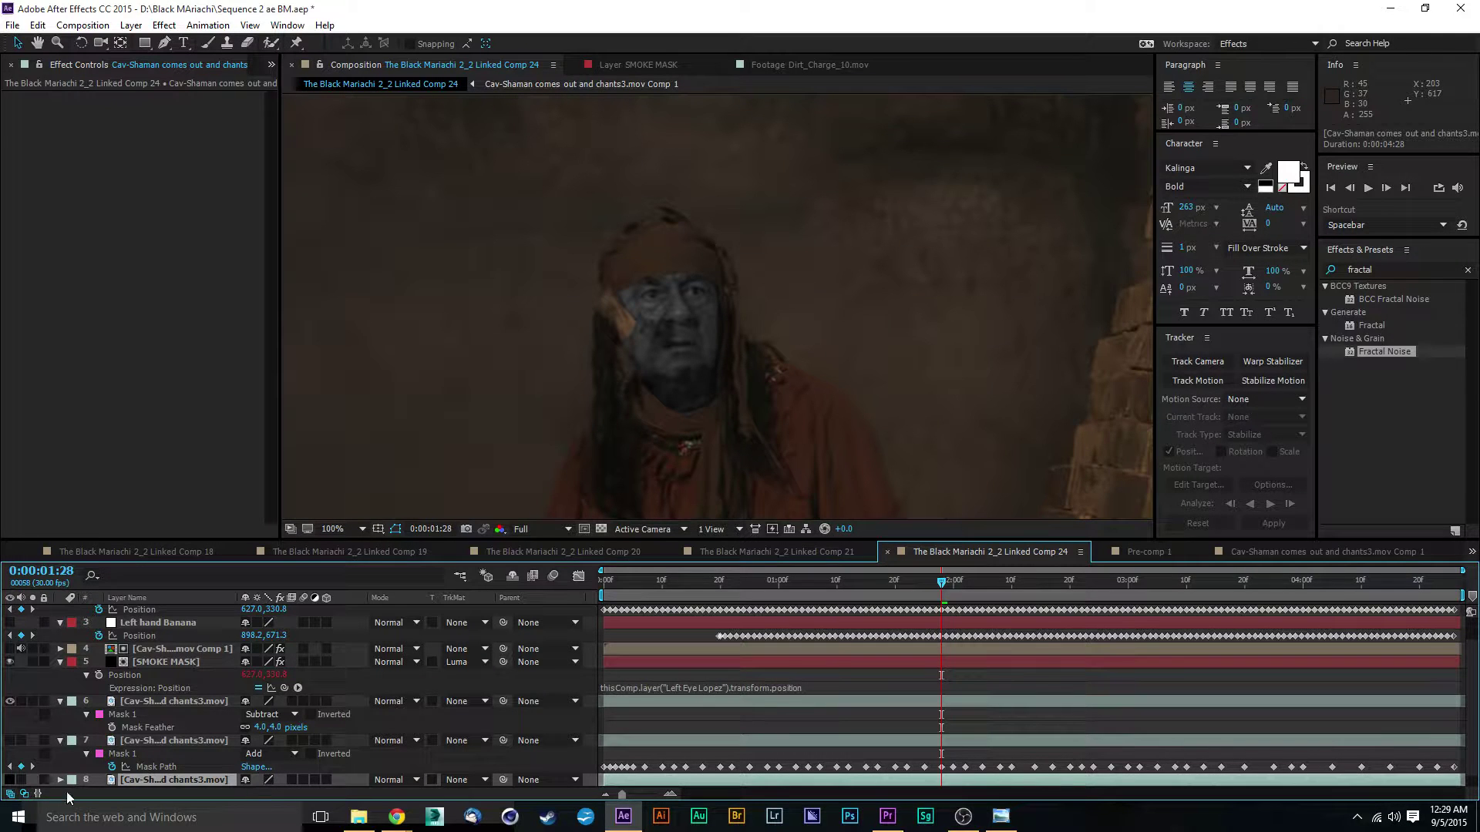
scroll(77, 771, down, 1)
click(11, 767)
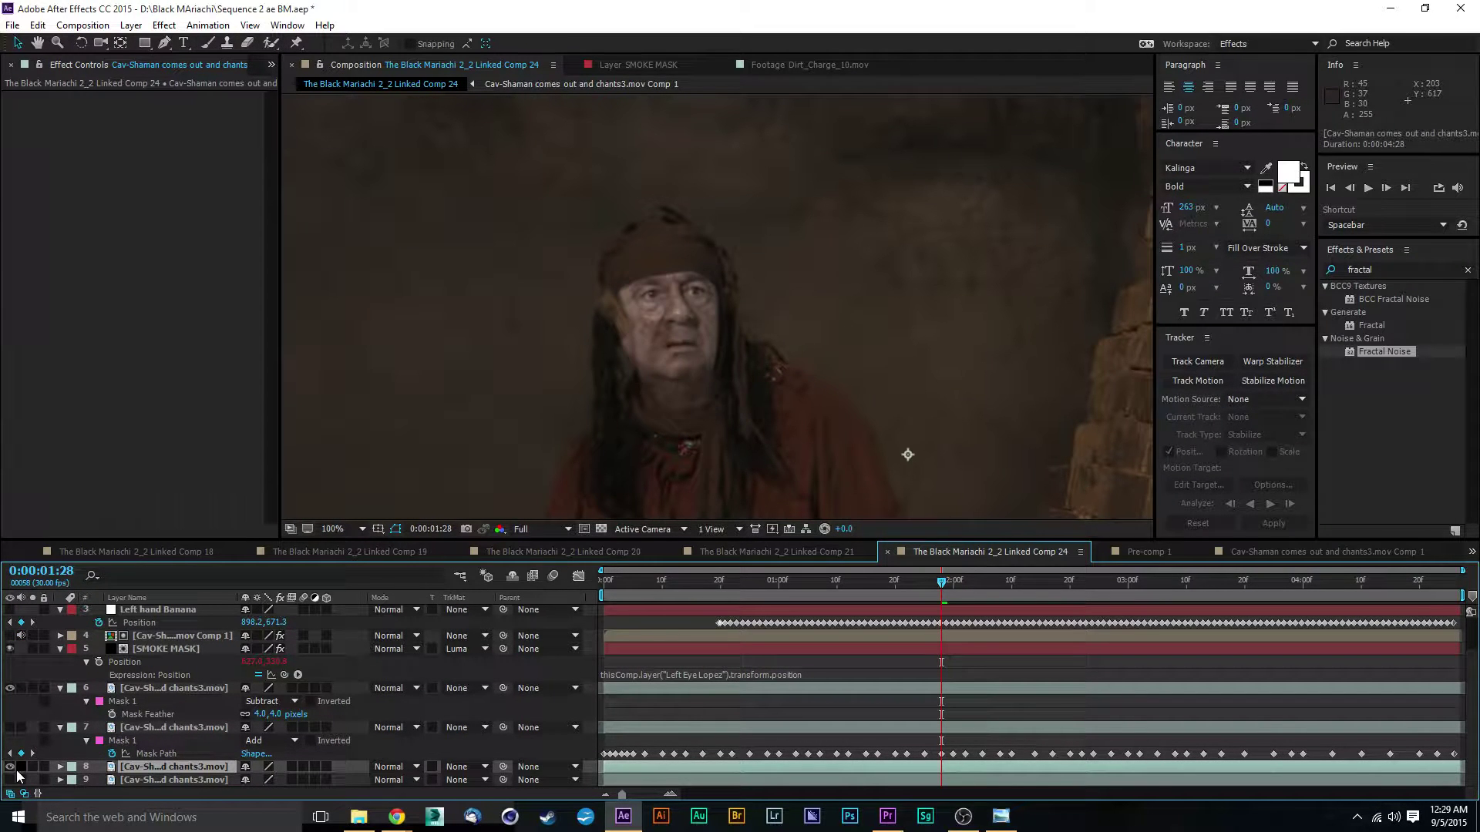
key(t)
drag(245, 780, 114, 793)
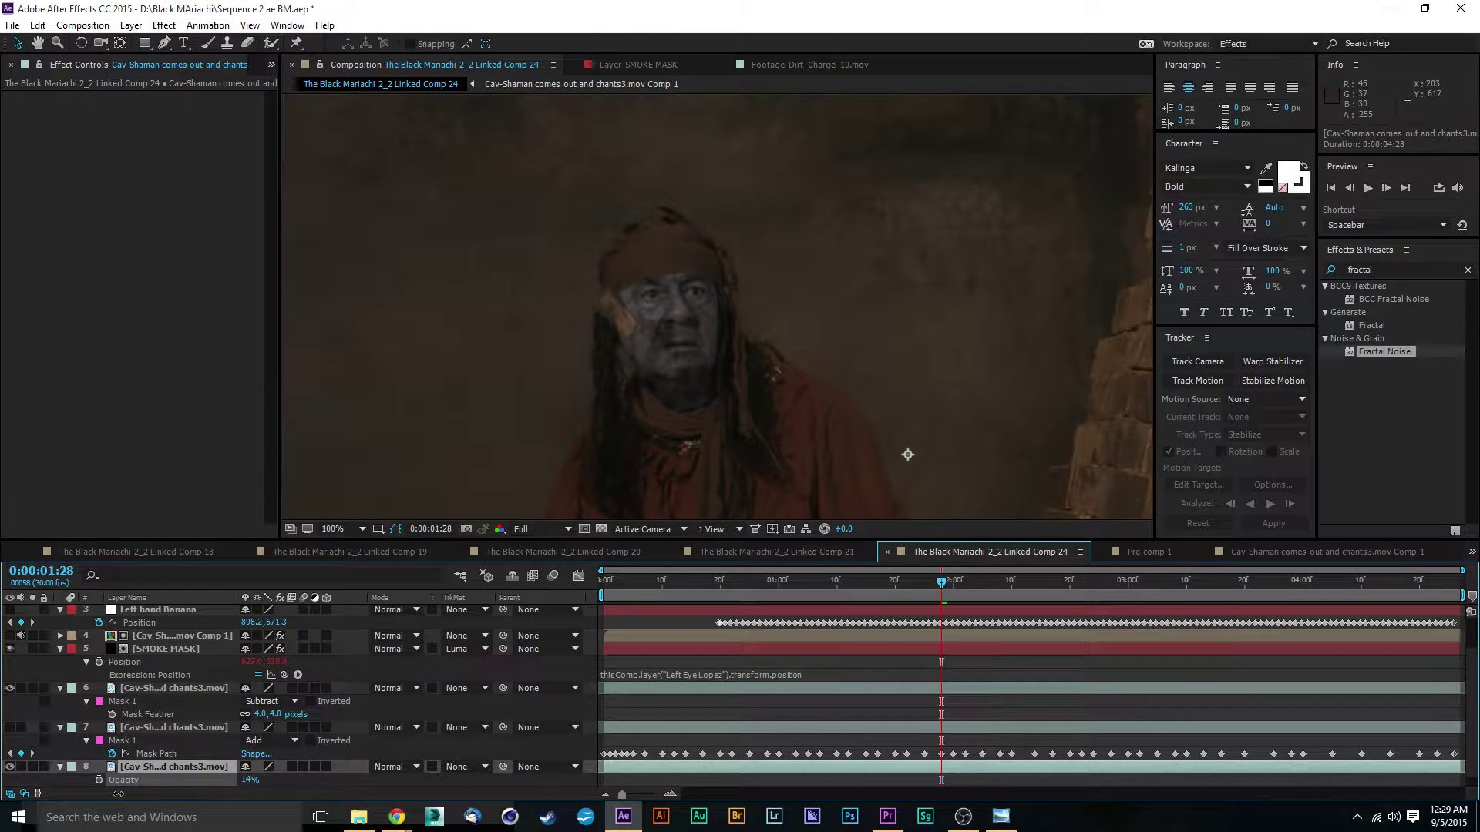
click(489, 420)
key(comma)
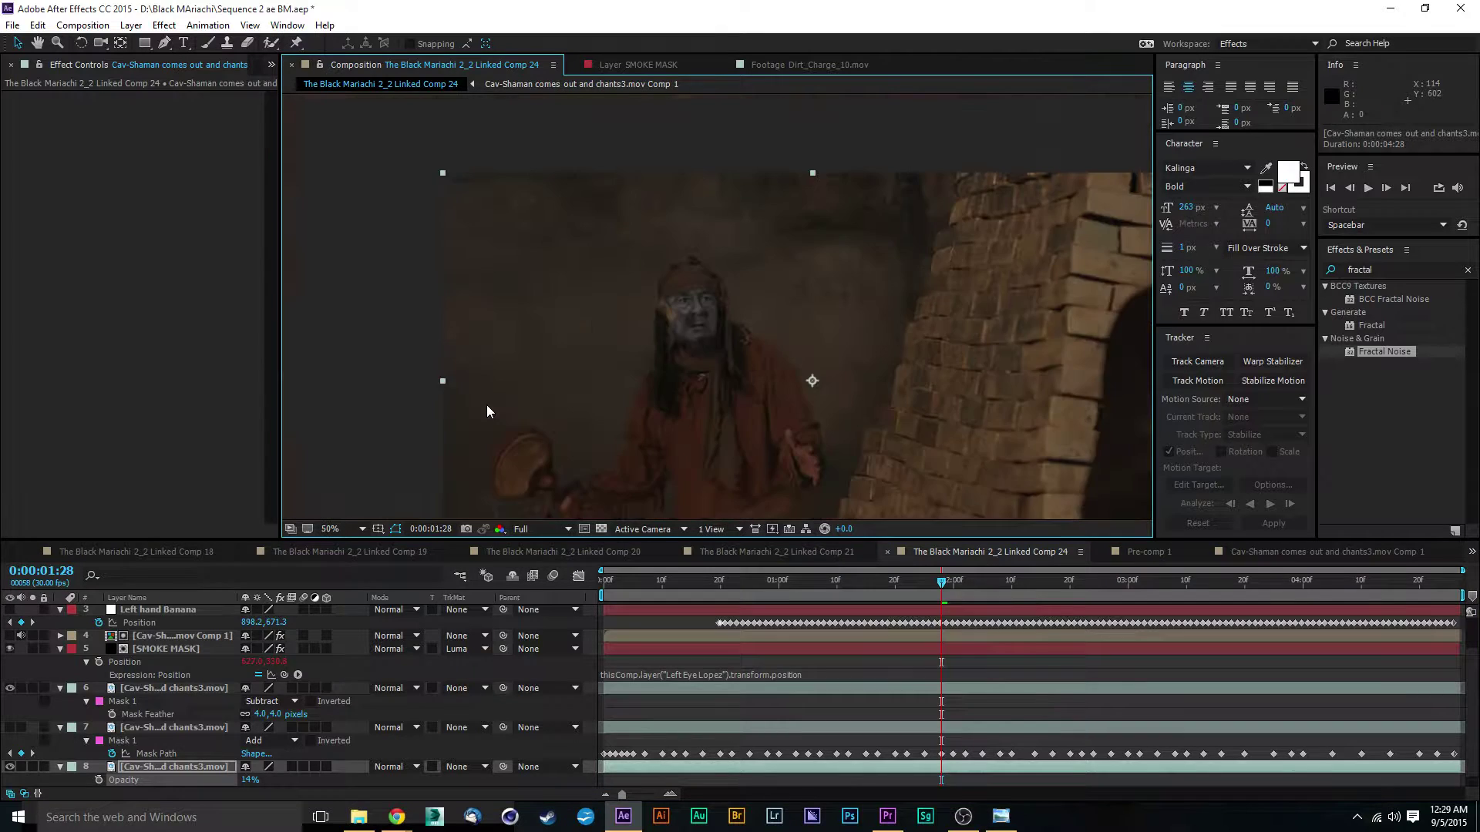
click(347, 404)
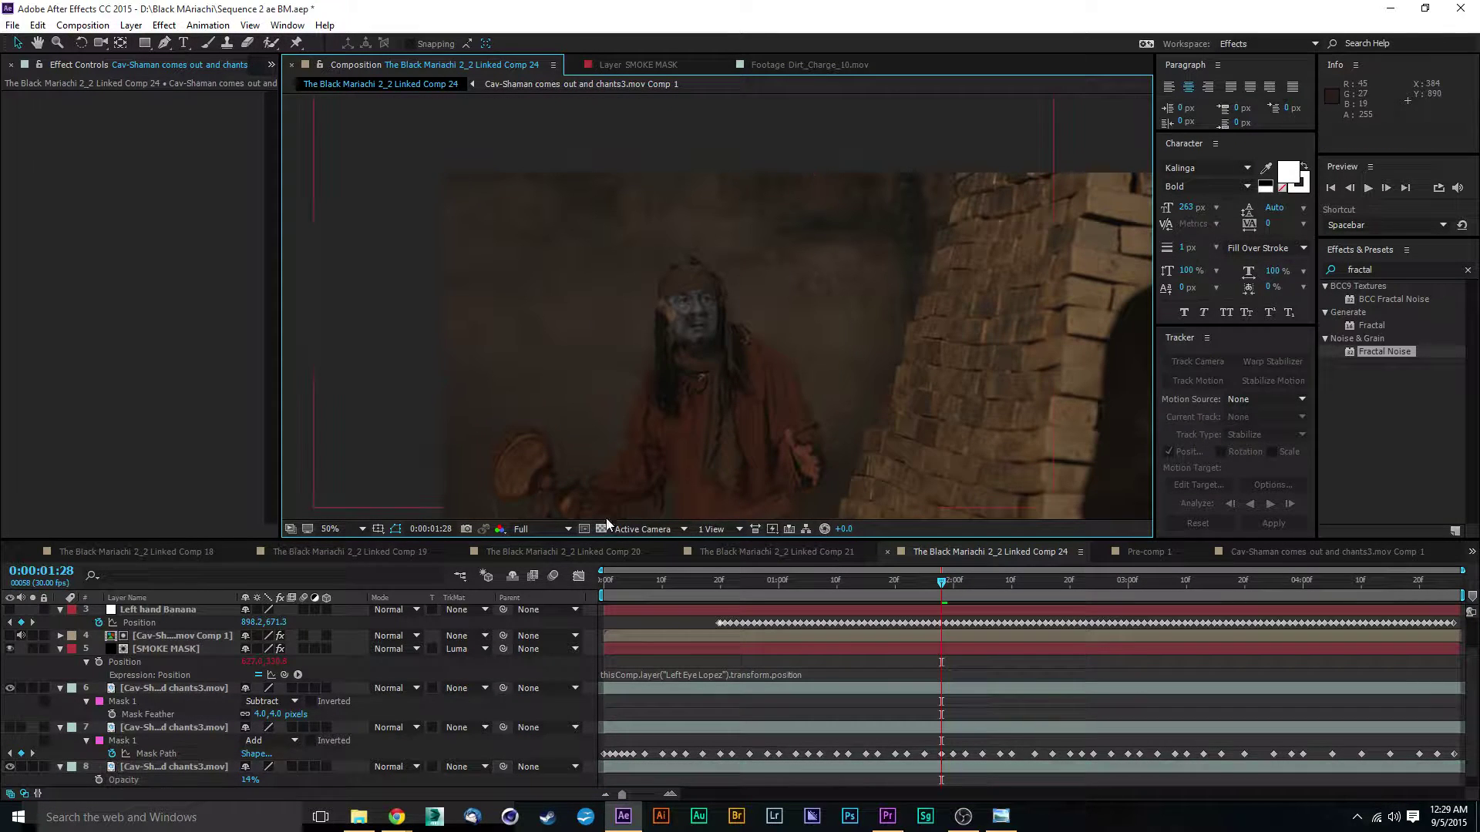
key(period)
Step: Select the SMOKE MASK layer and preview the smoke effect on the face from 0:00:00:29
click(165, 649)
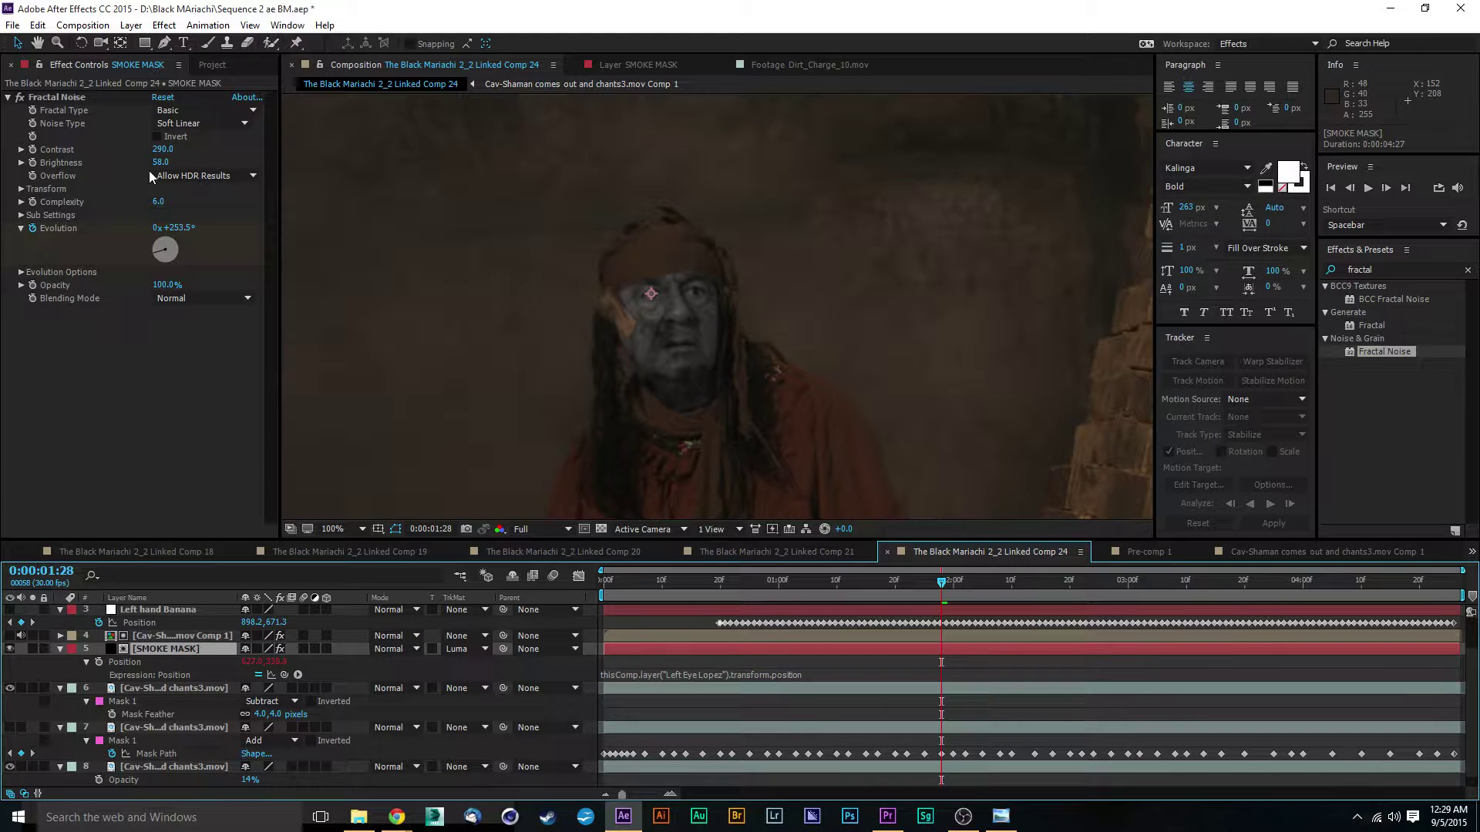
drag(914, 591, 774, 593)
key(space)
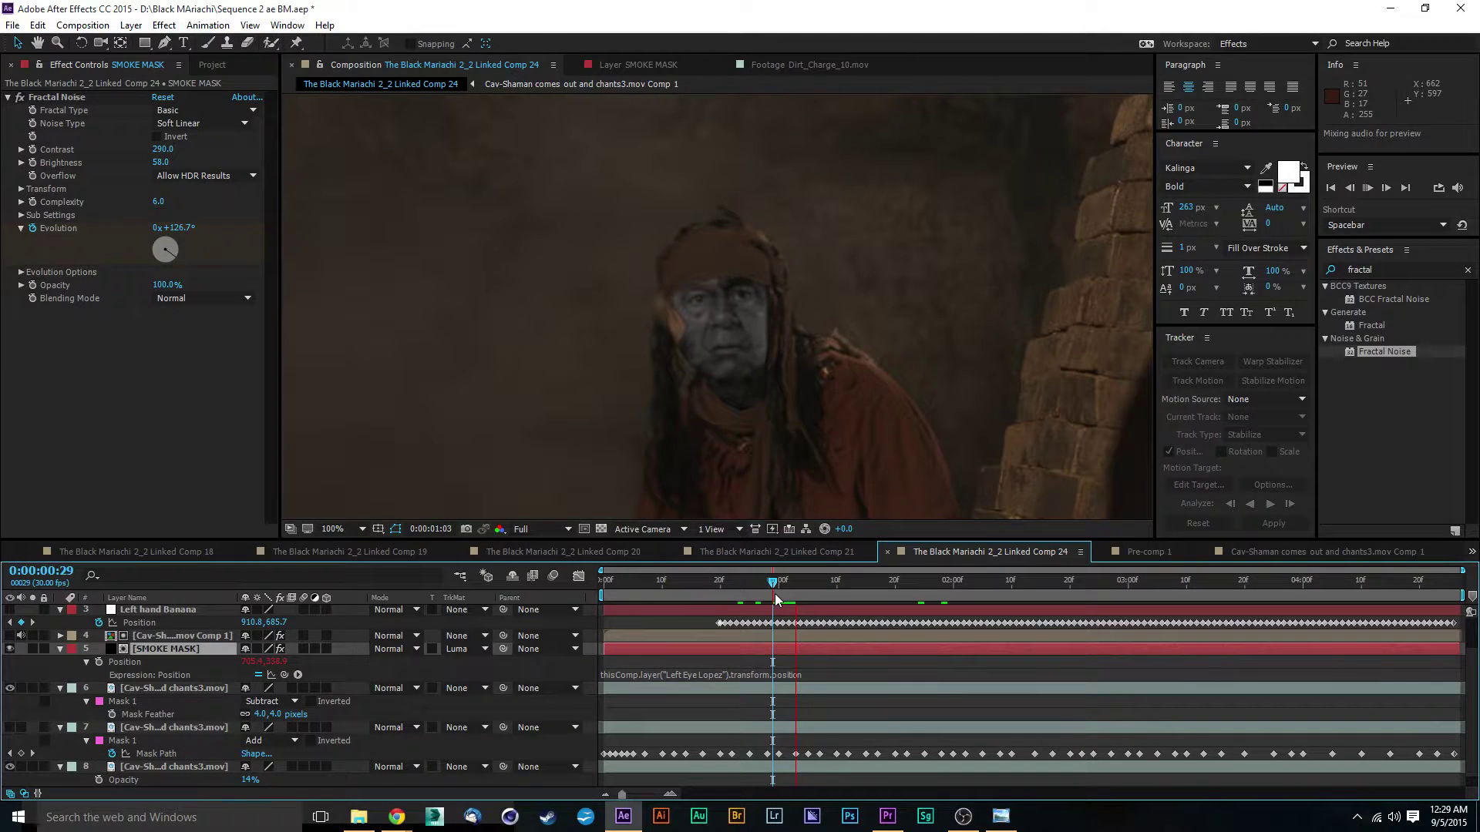
Step: Set the SMOKE MASK Fractal Noise evolution to about two revolutions at 0:00:04:26 and preview the animation from the start
drag(671, 594, 573, 595)
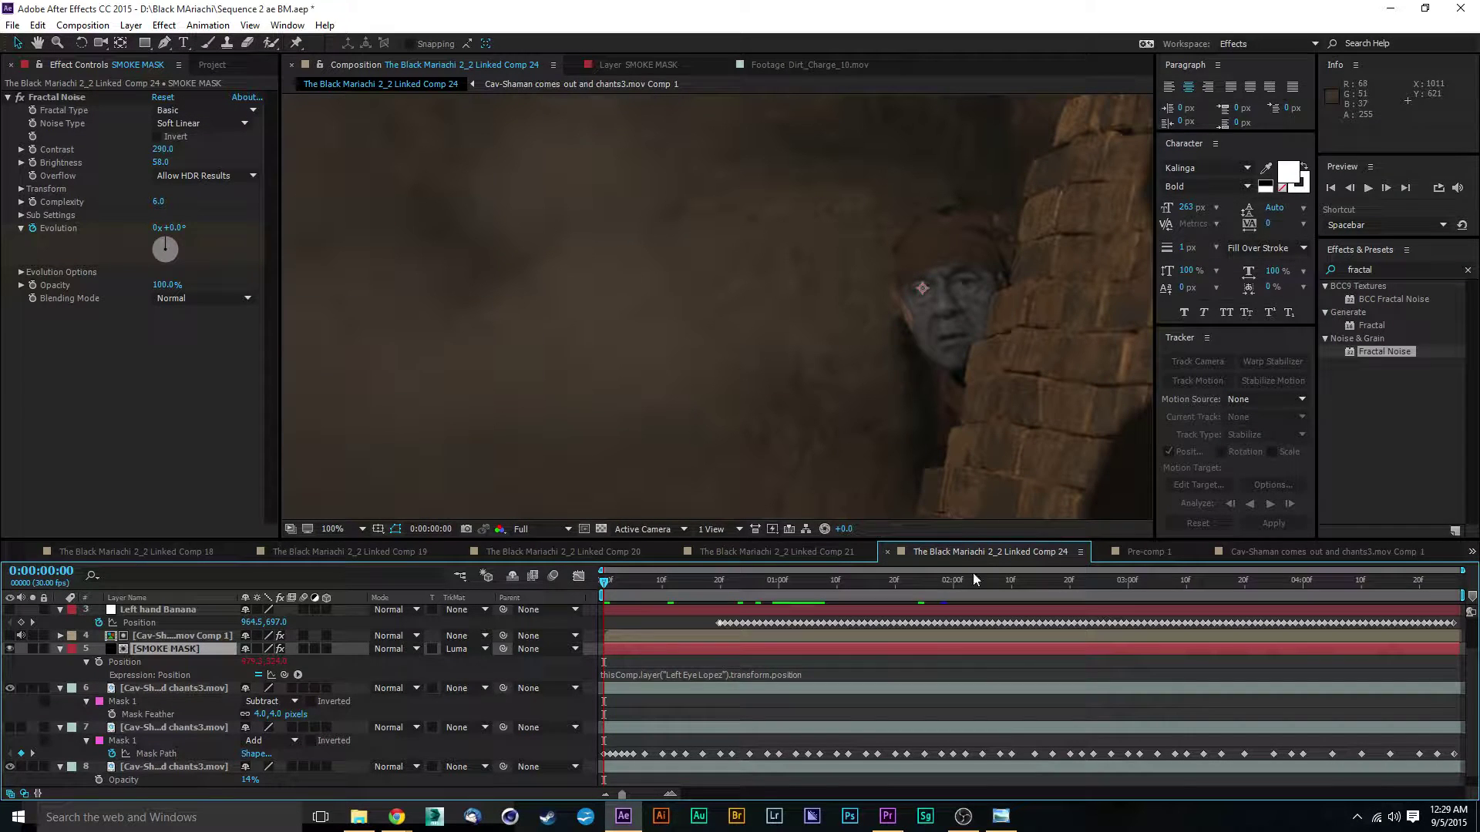
key(End)
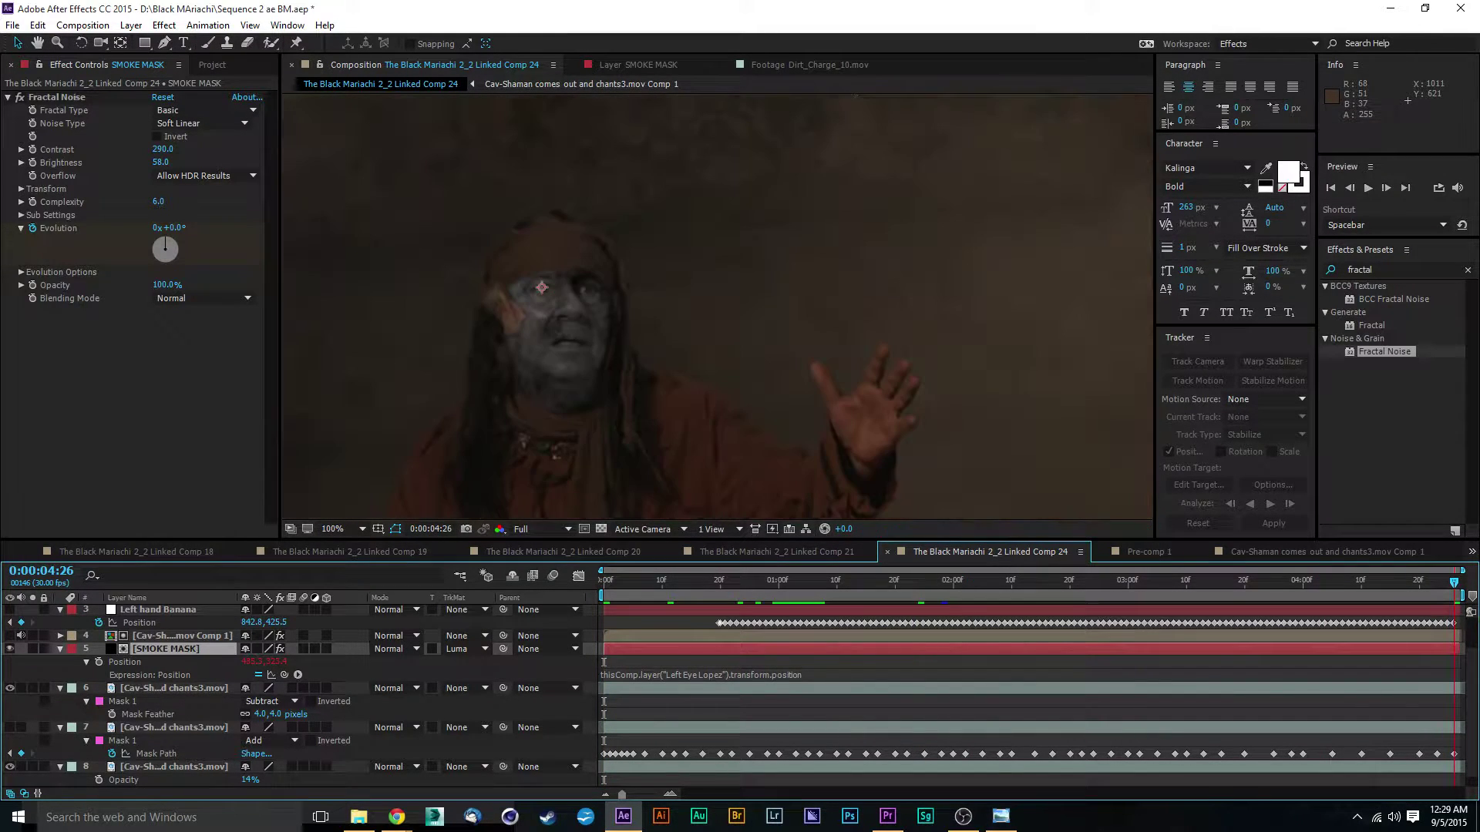
drag(168, 228, 451, 231)
drag(526, 233, 521, 231)
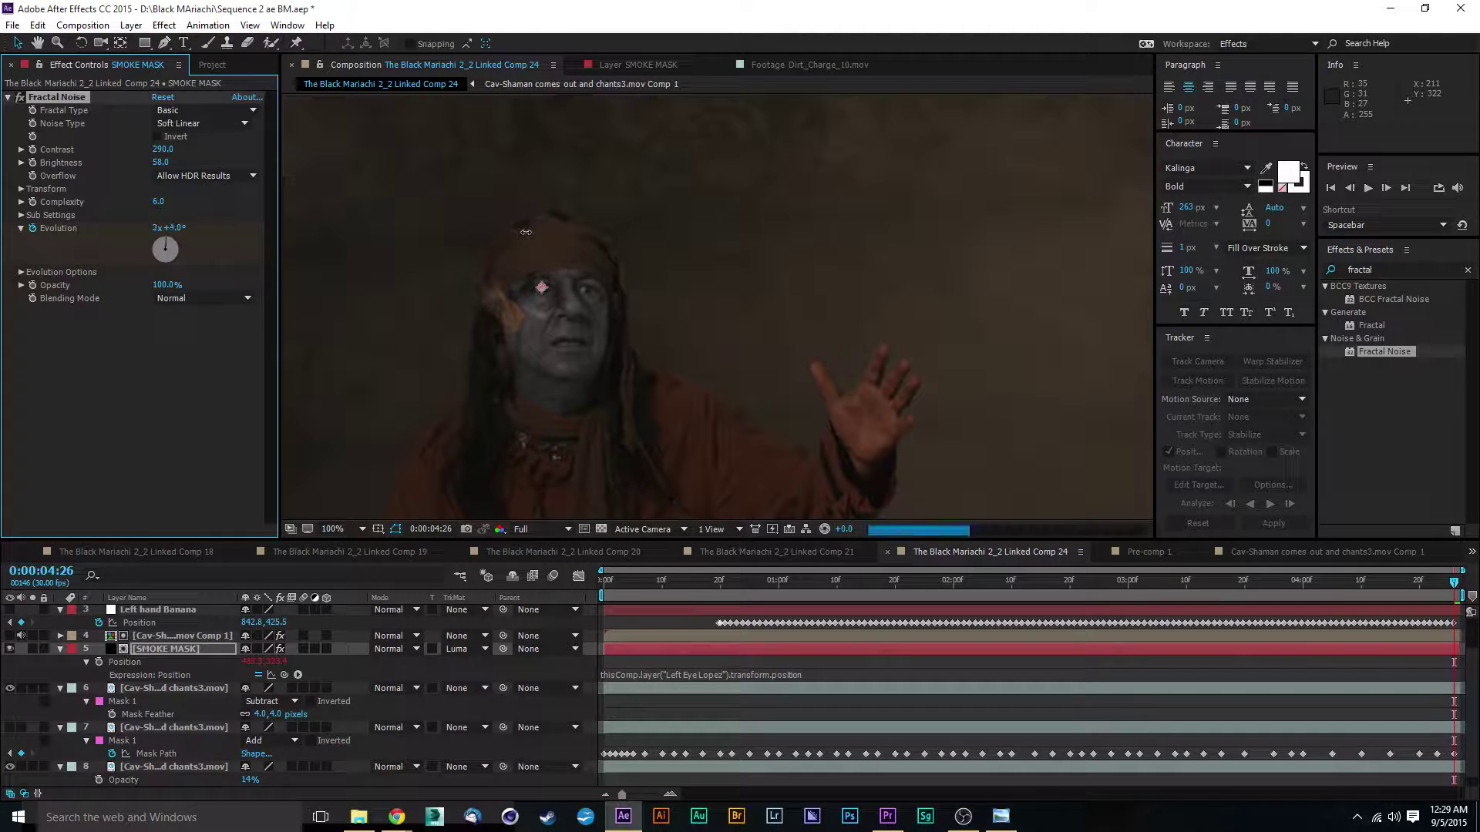
key(space)
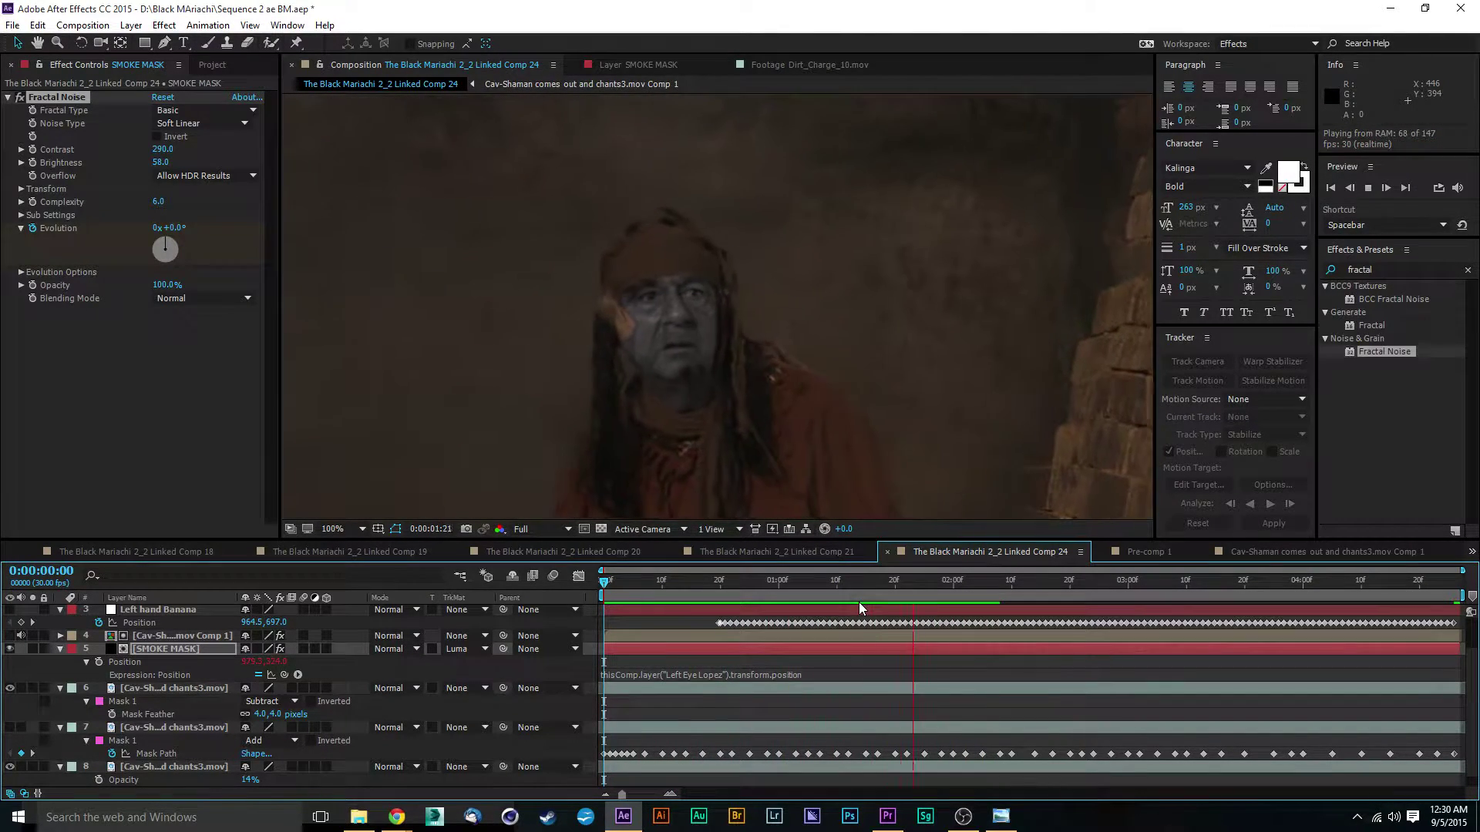
Step: Stop the preview, move the current time to 0:00:01:06 and select the Fractal Noise effect on the SMOKE MASK layer
key(space)
mouse_move(806, 585)
mouse_down()
mouse_move(724, 592)
mouse_move(891, 603)
mouse_move(808, 572)
mouse_up()
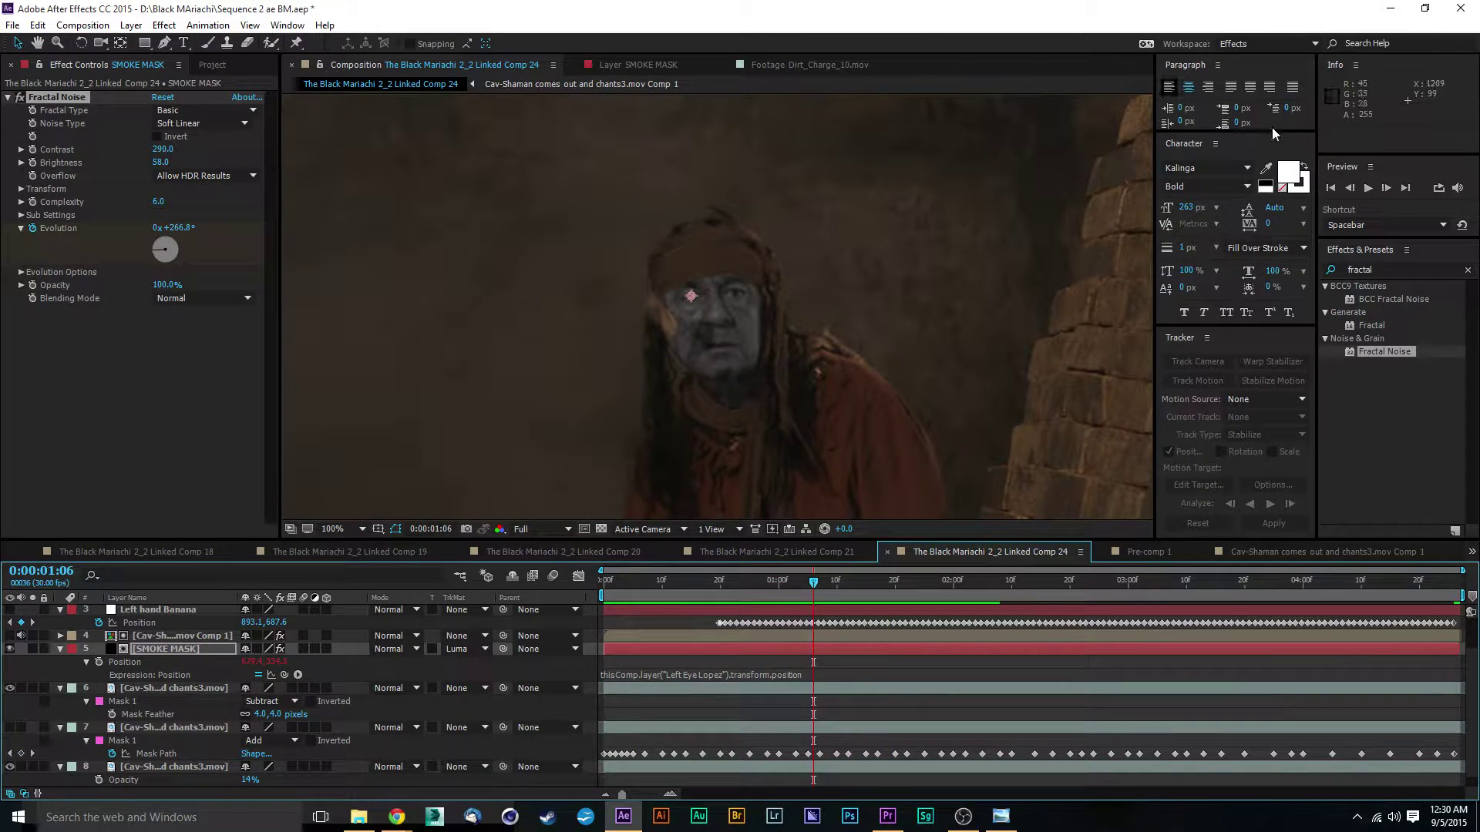
click(169, 649)
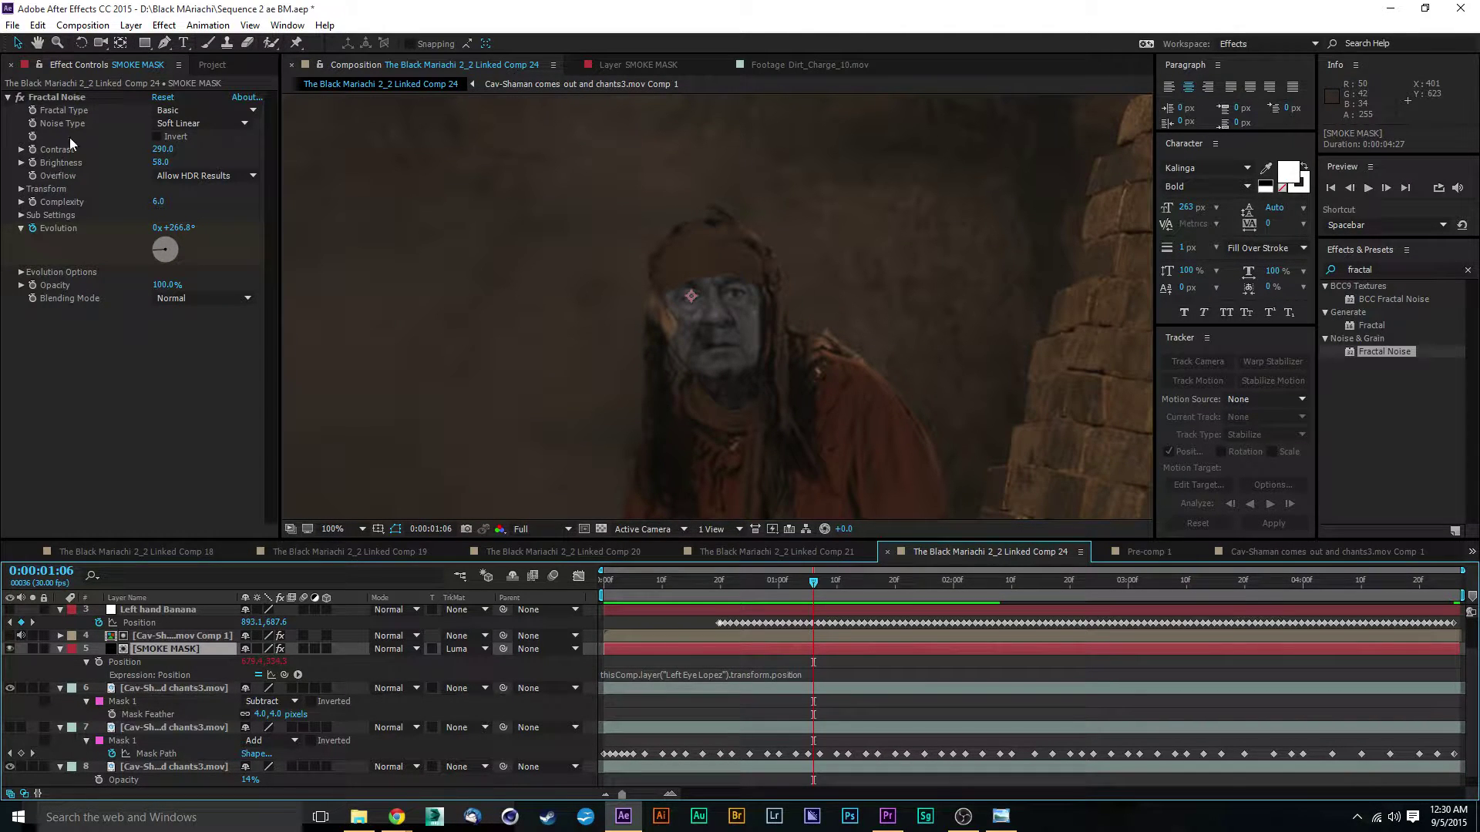
click(52, 99)
Step: Find the Turbulent Displace effect and apply it to the SMOKE MASK layer after Fractal Noise
click(1365, 267)
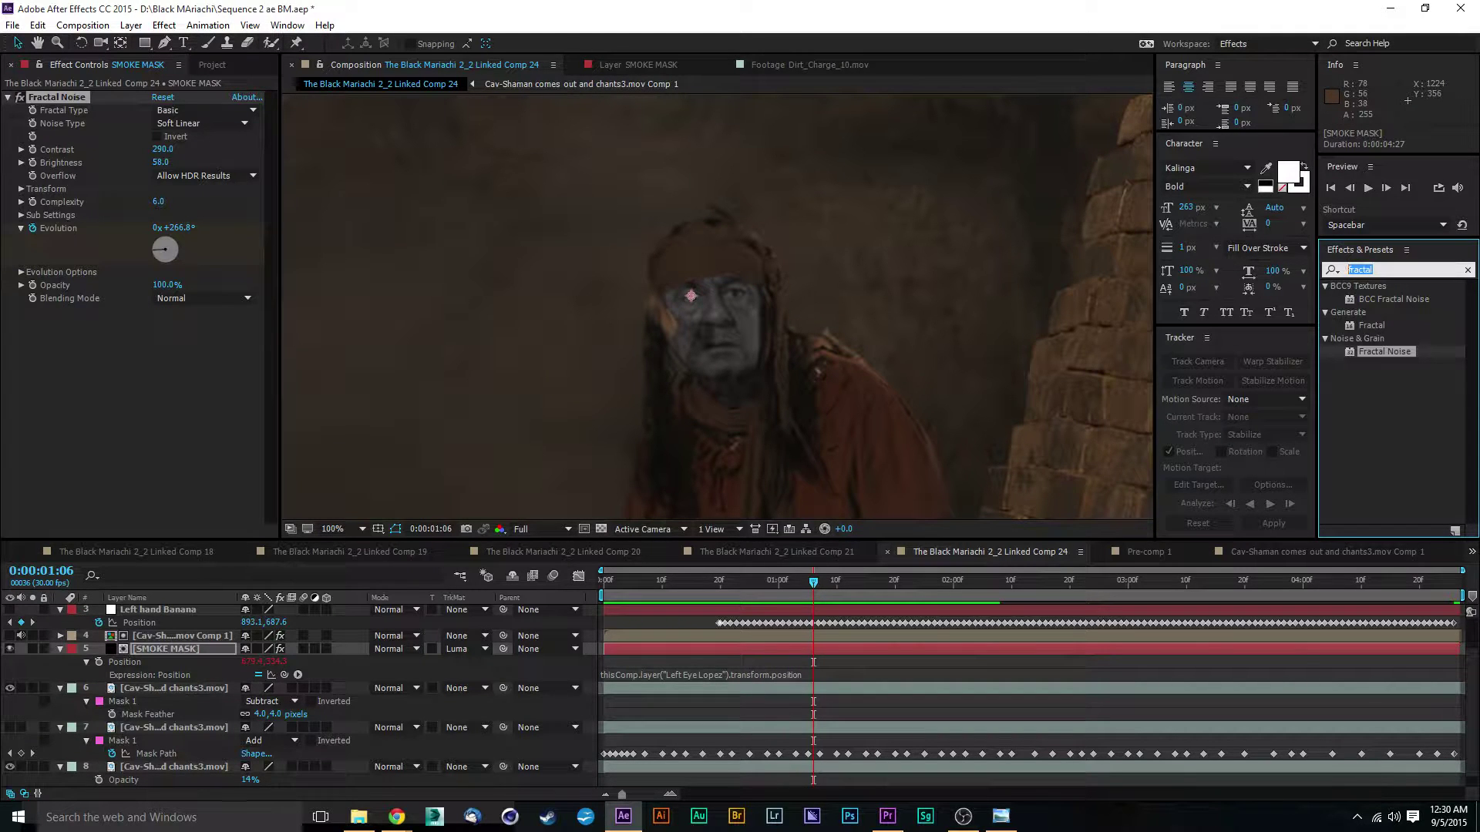
text(turb)
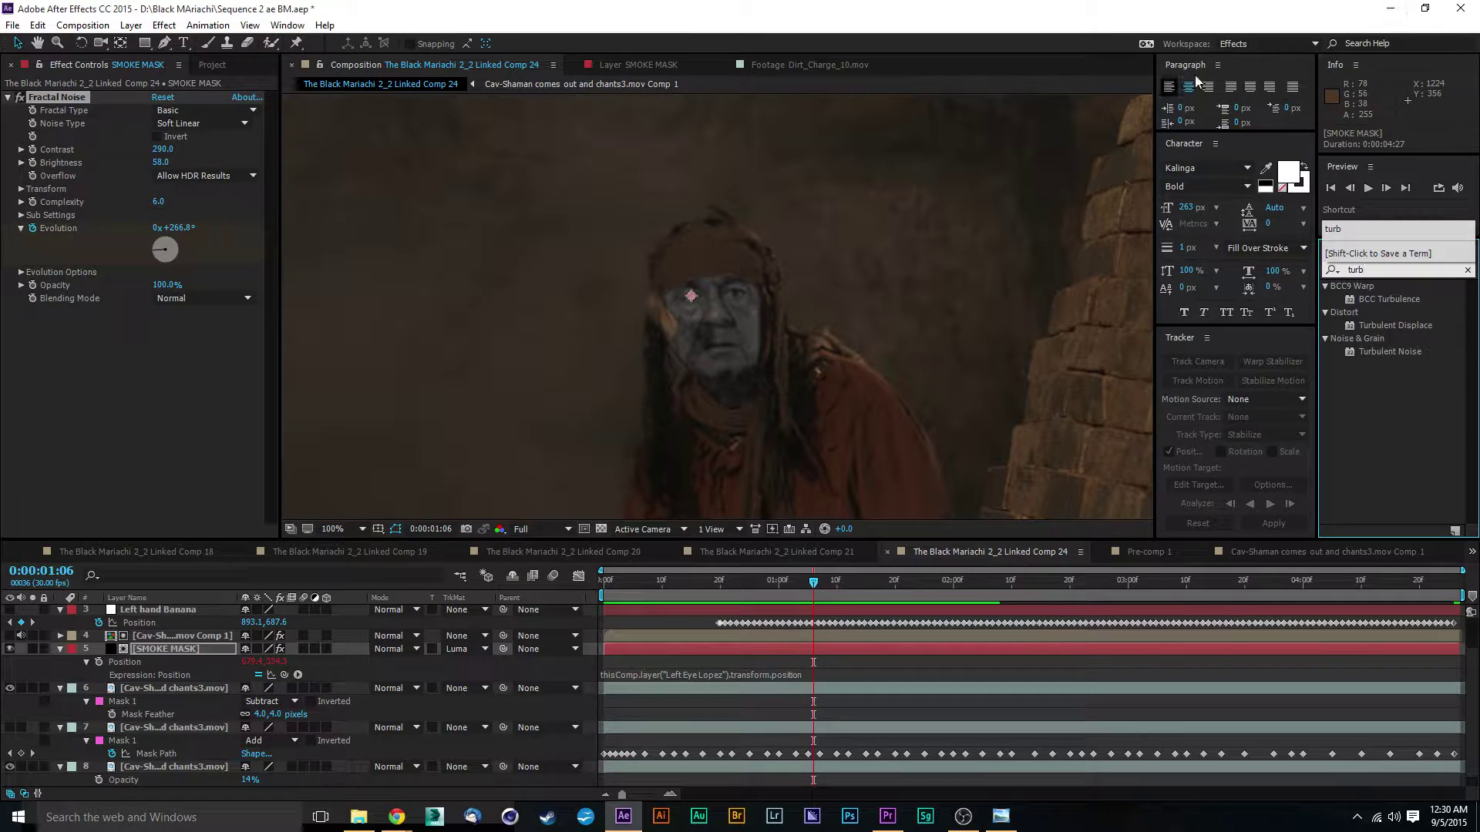
click(1350, 327)
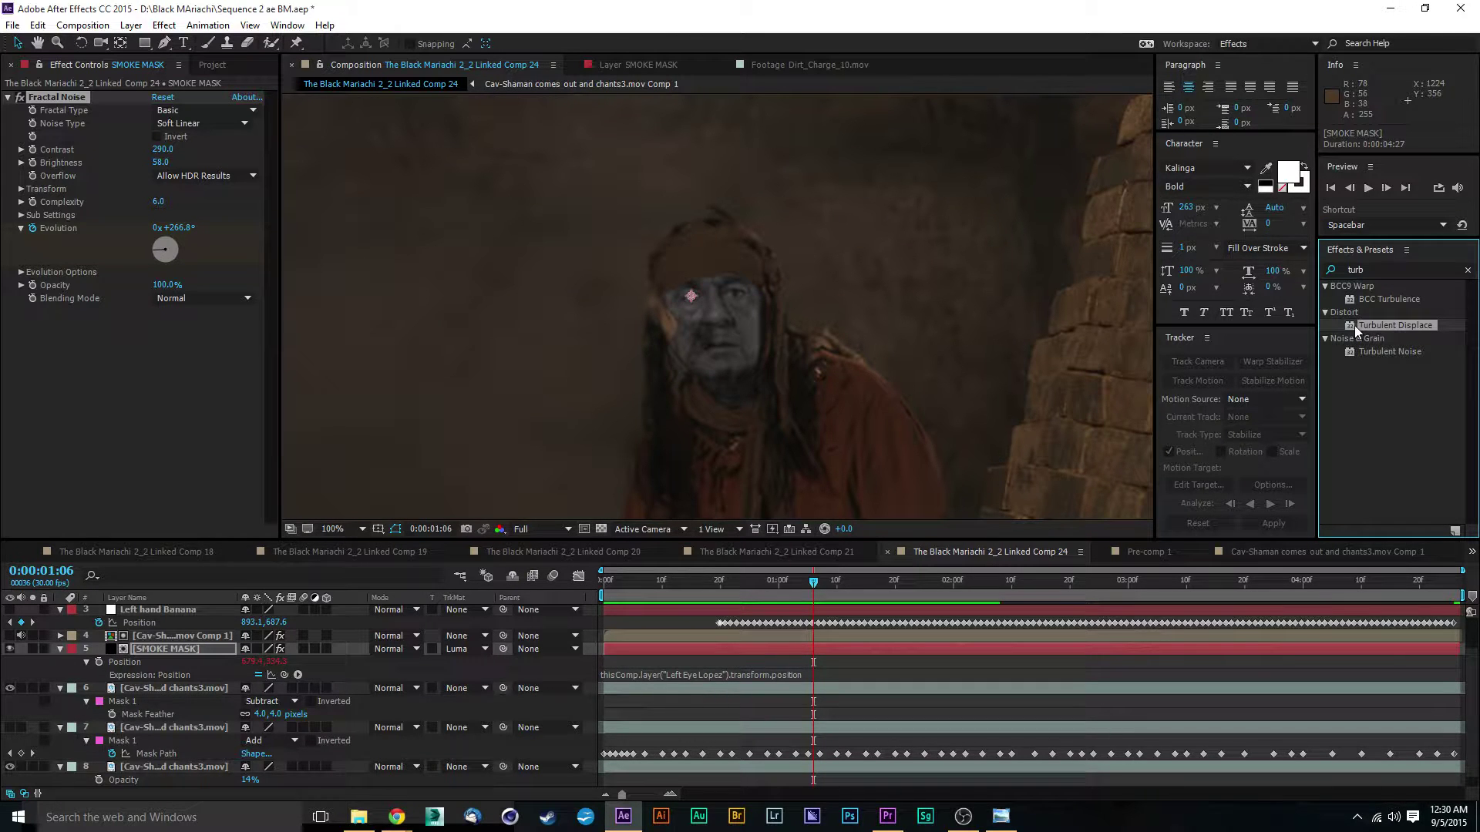
drag(1353, 326, 94, 406)
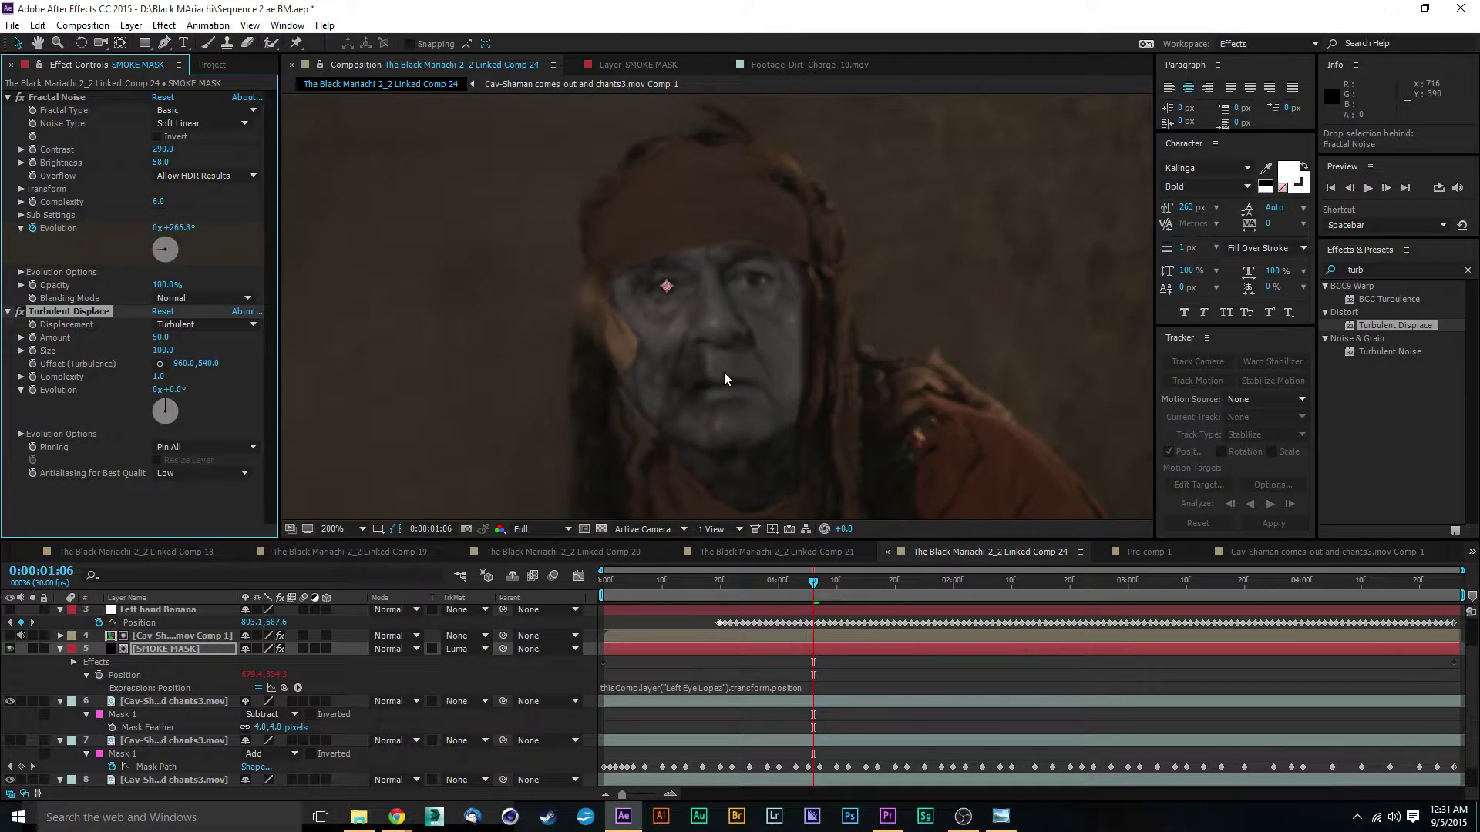
scroll(116, 683, down, 1)
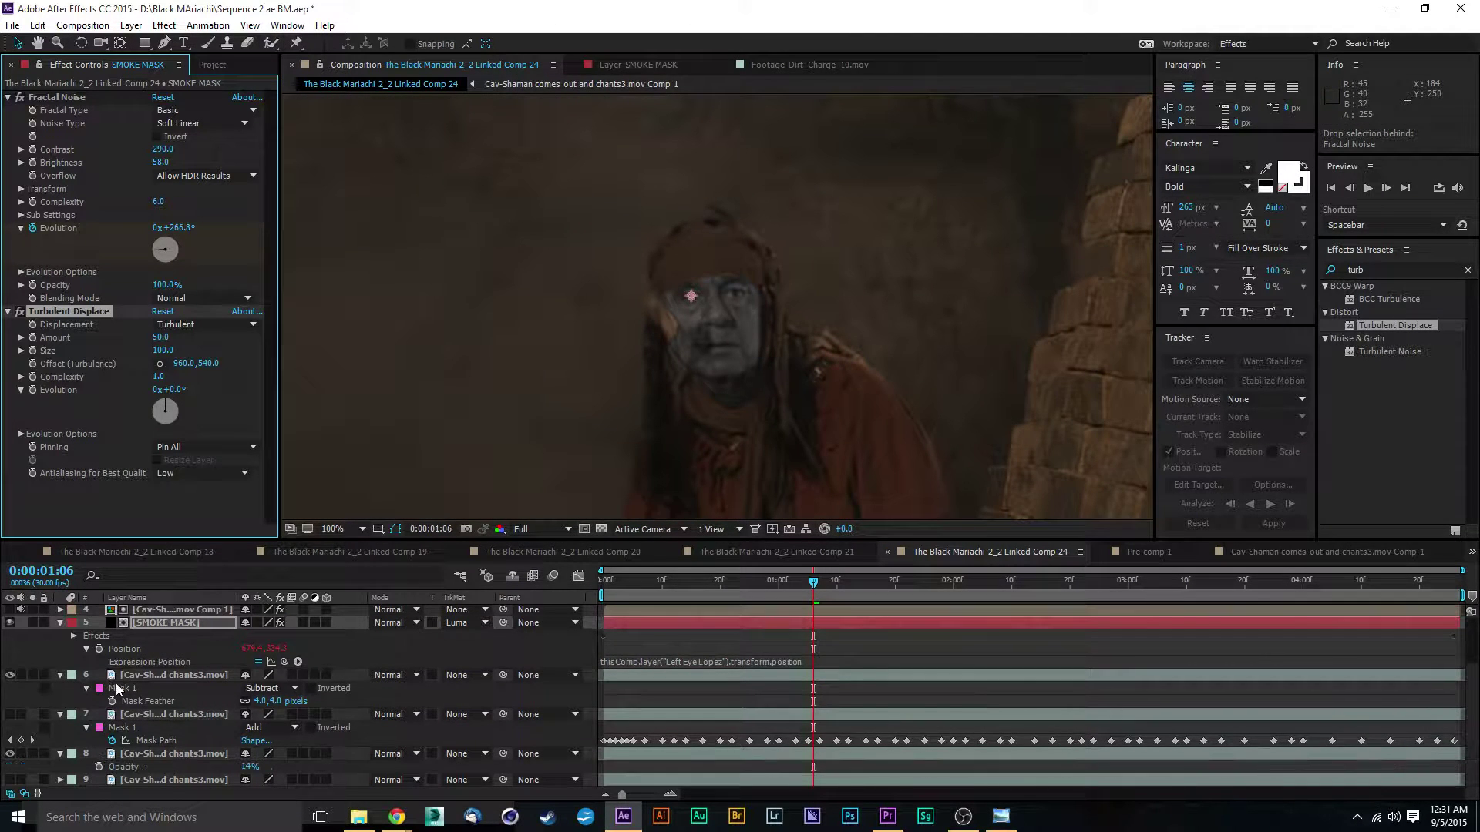
Step: Move the 14% opacity footage layer above the Add-masked one, and hide it and the Subtract-masked footage layer
drag(148, 752, 146, 699)
click(10, 716)
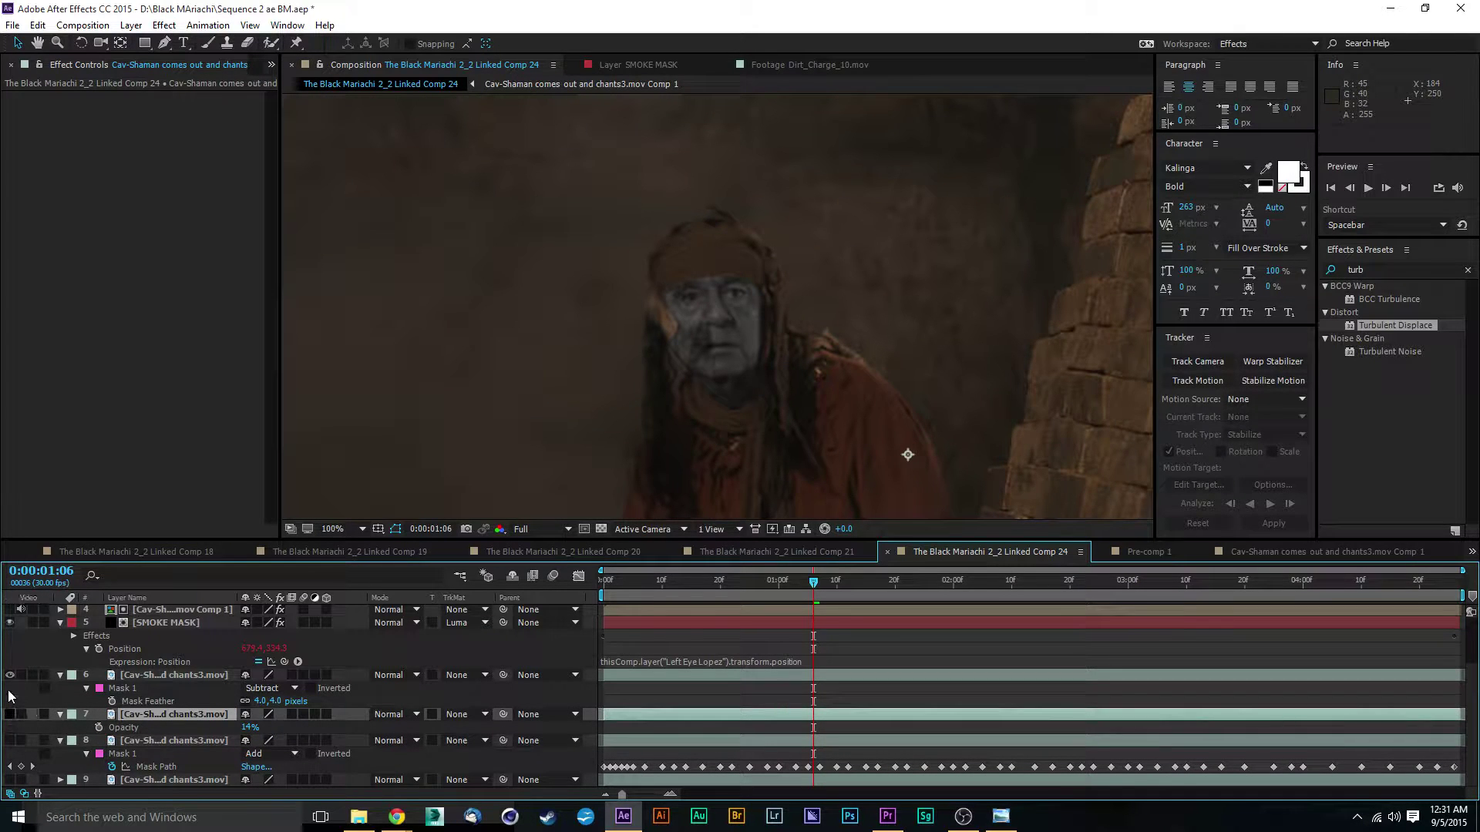
click(9, 675)
scroll(554, 442, up, 1)
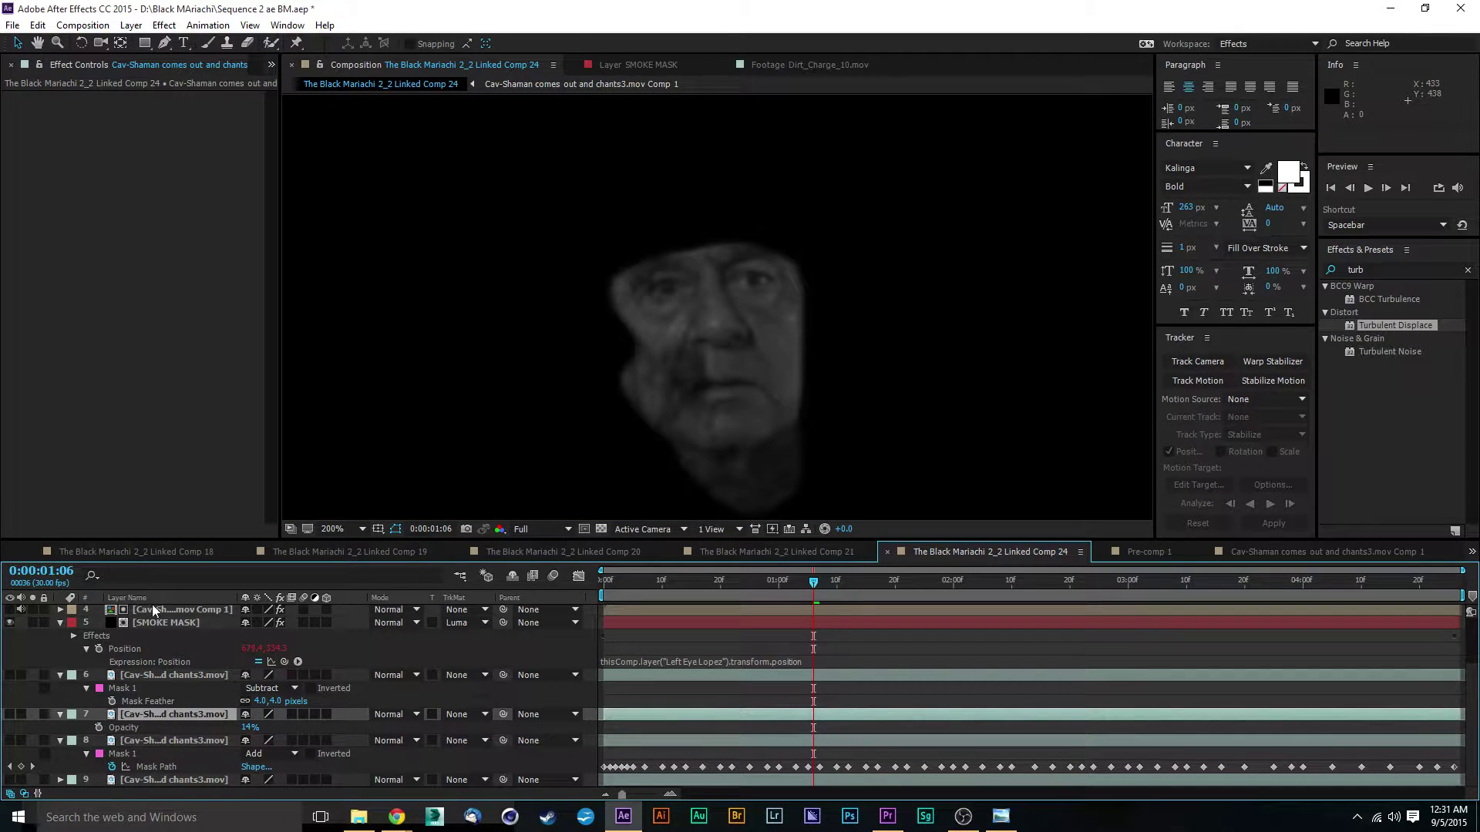
Step: Delete the Turbulent Displace effect from the SMOKE MASK layer
click(162, 621)
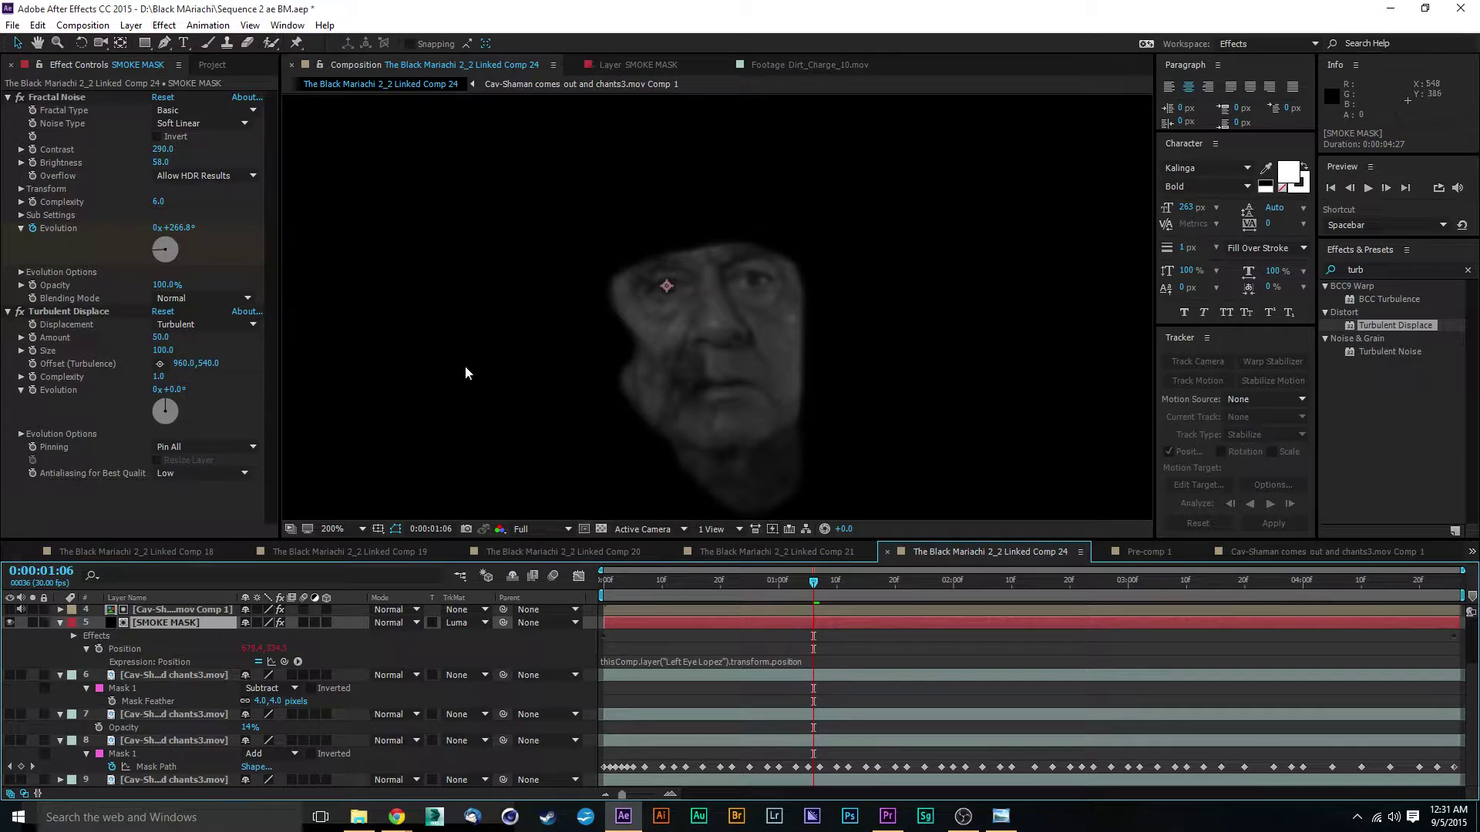
scroll(465, 367, down, 1)
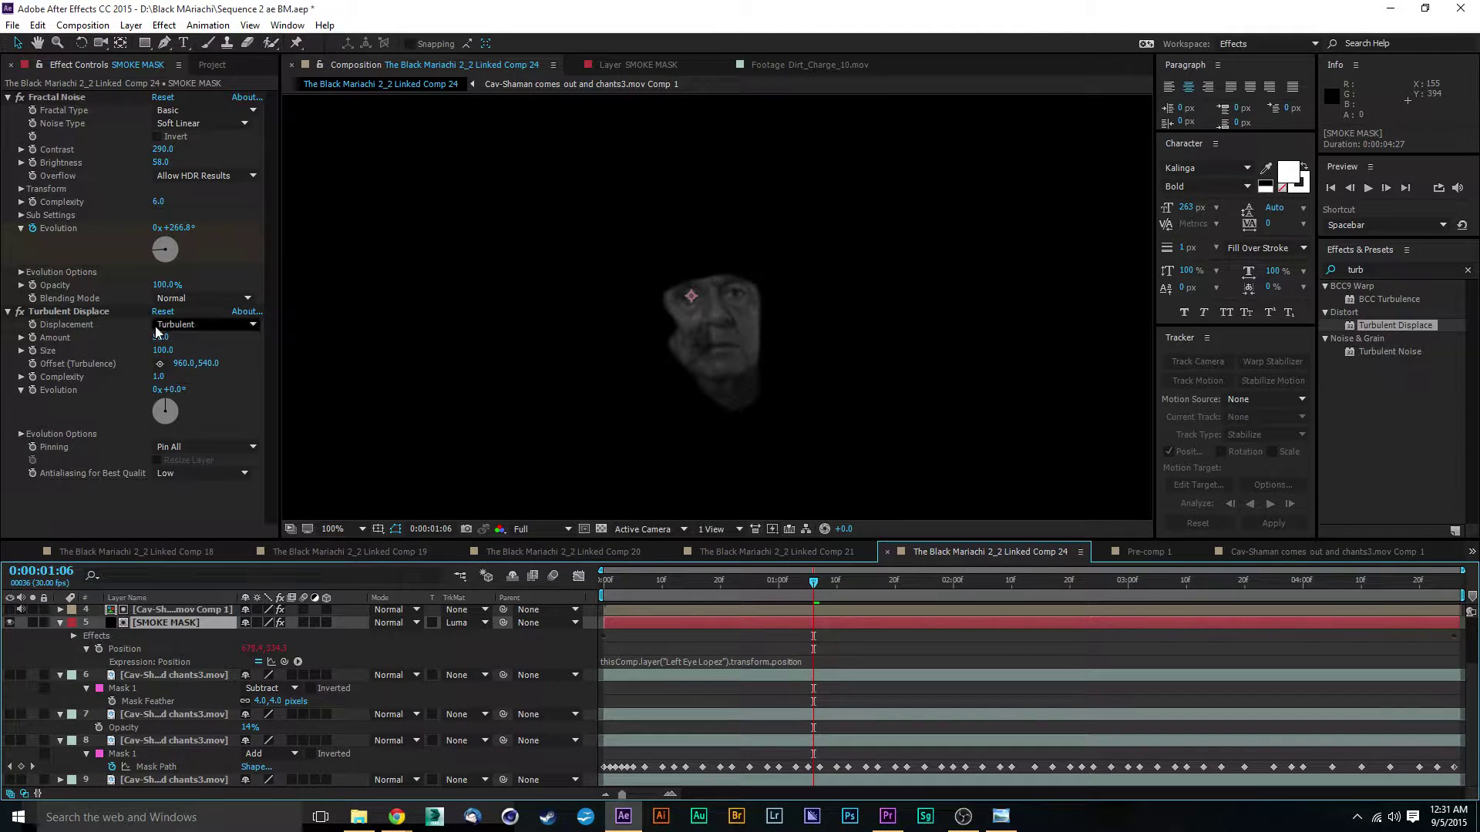
click(59, 310)
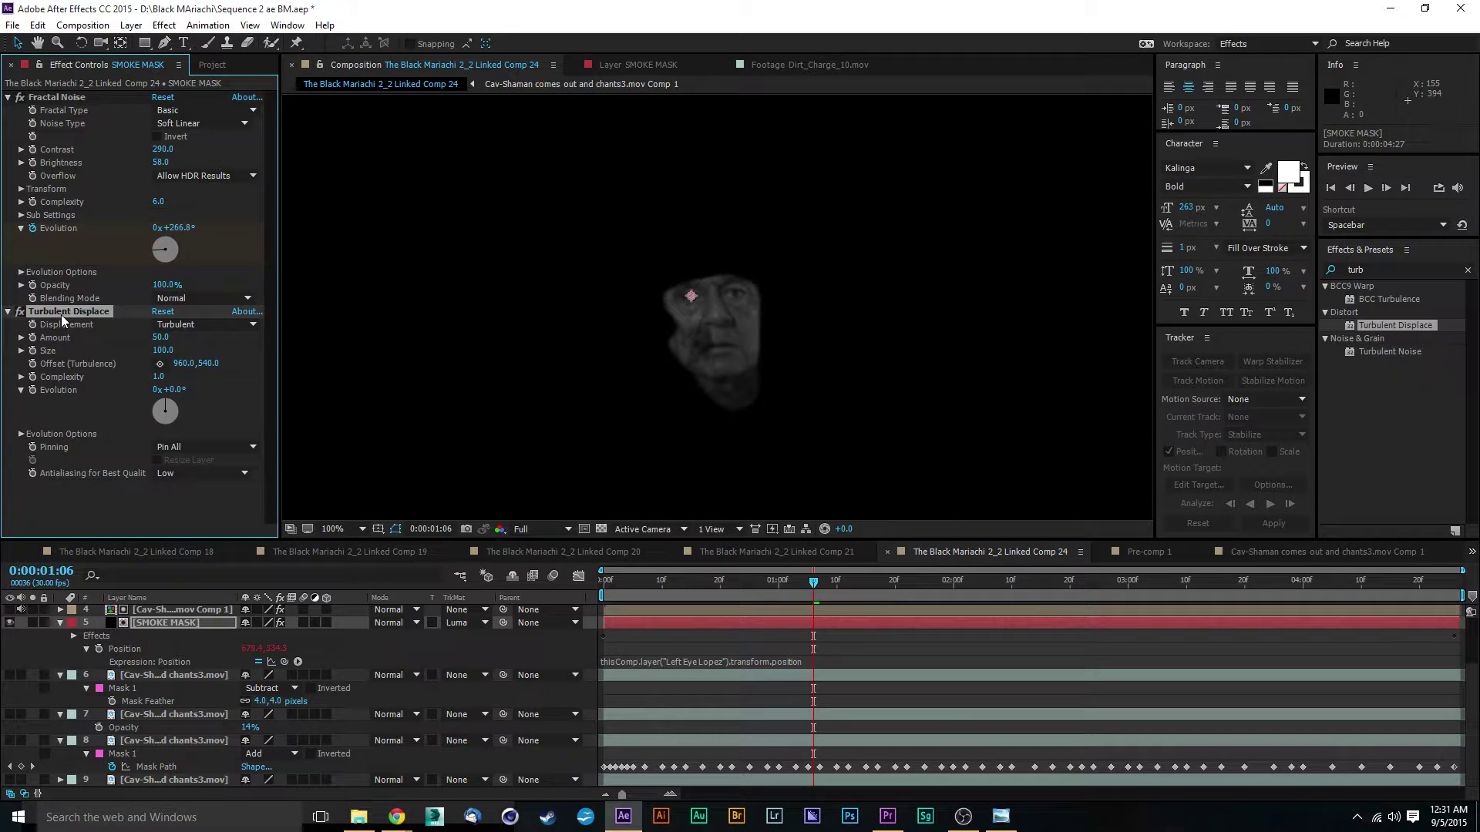
key(Delete)
Step: Search the effects for "displacement" and apply Displacement Map to the SMOKE MASK layer
click(1364, 352)
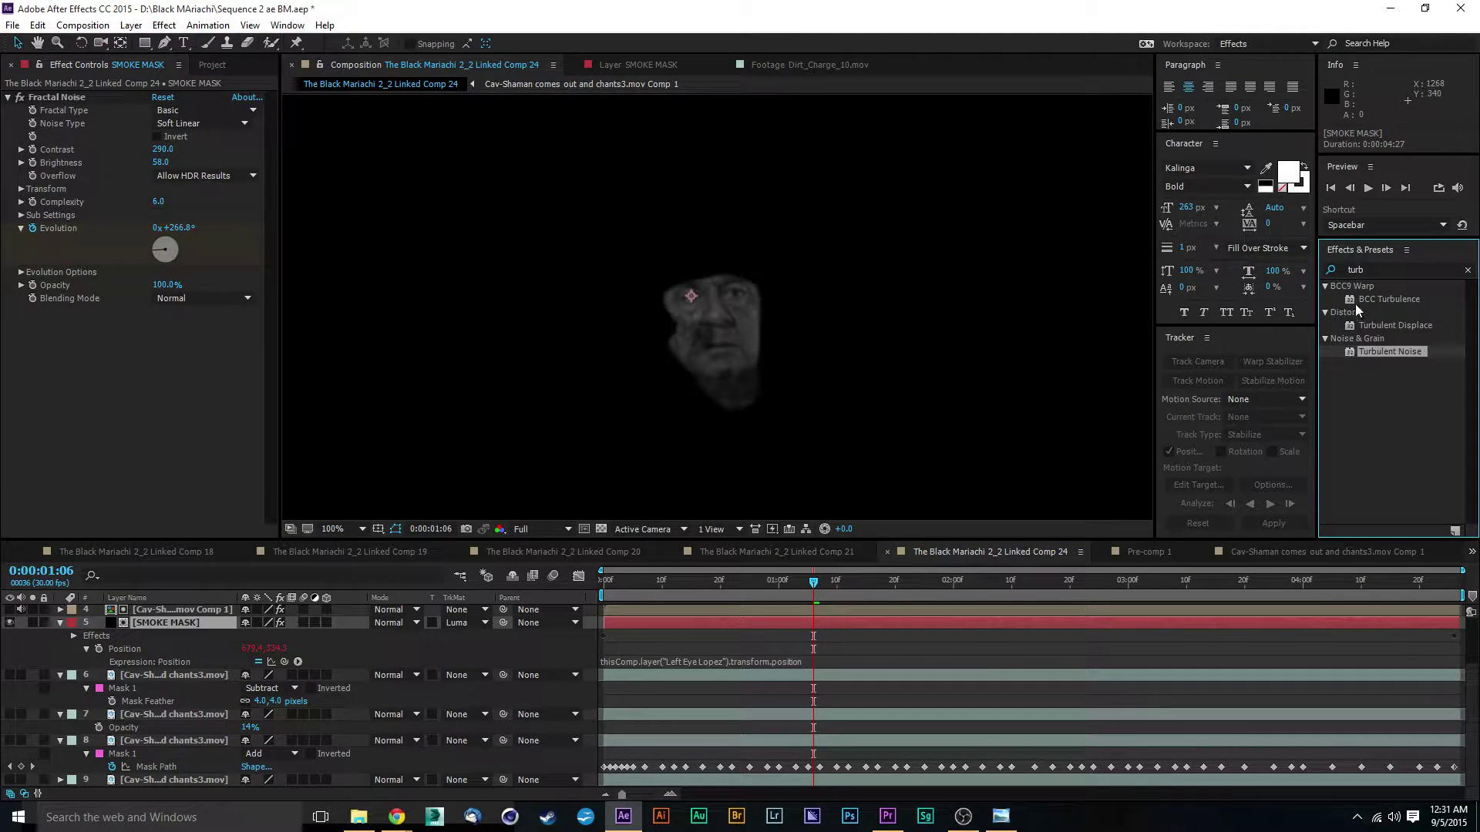
double_click(1394, 266)
text(di)
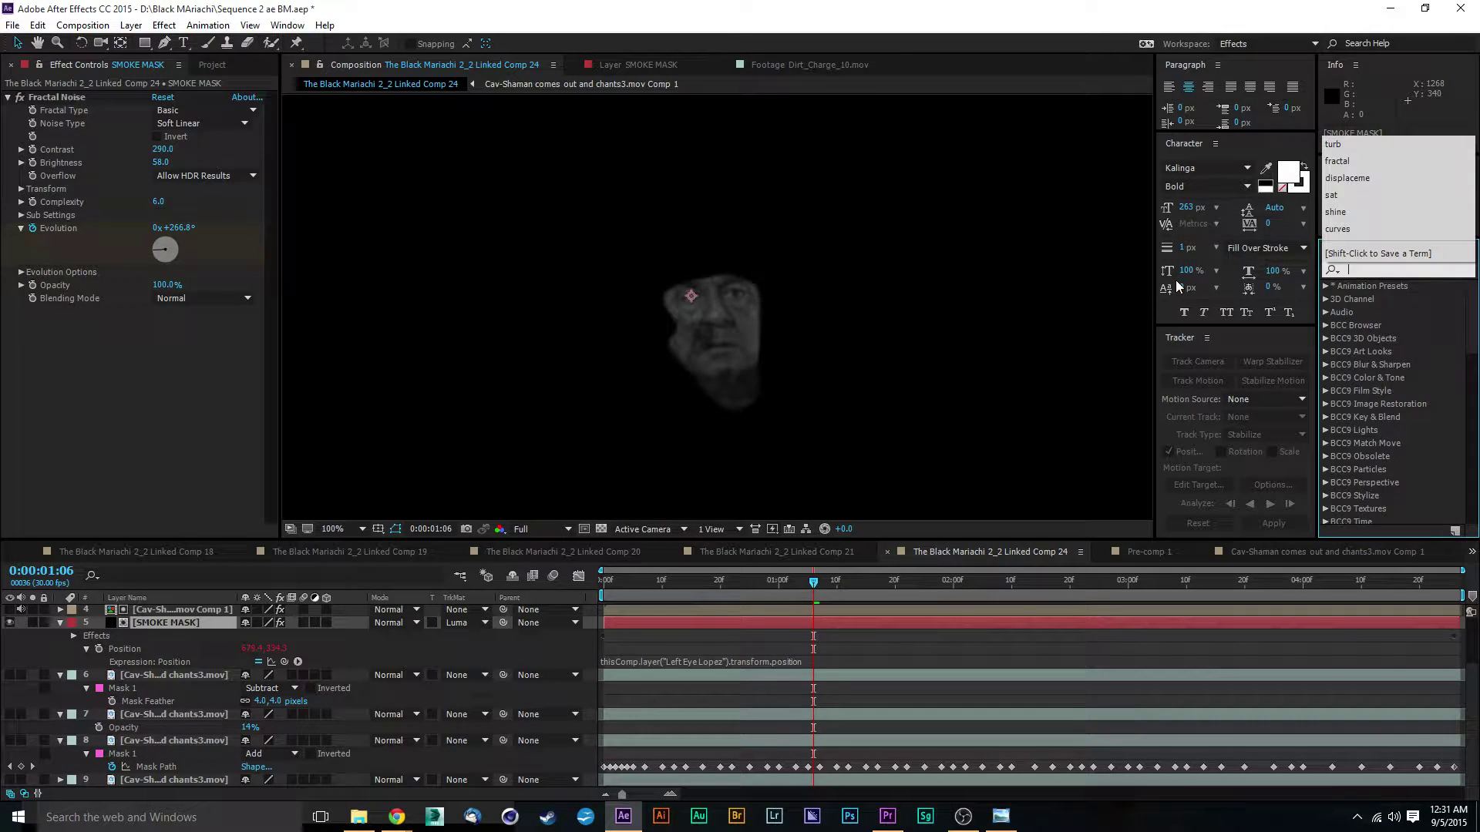
text(splacement)
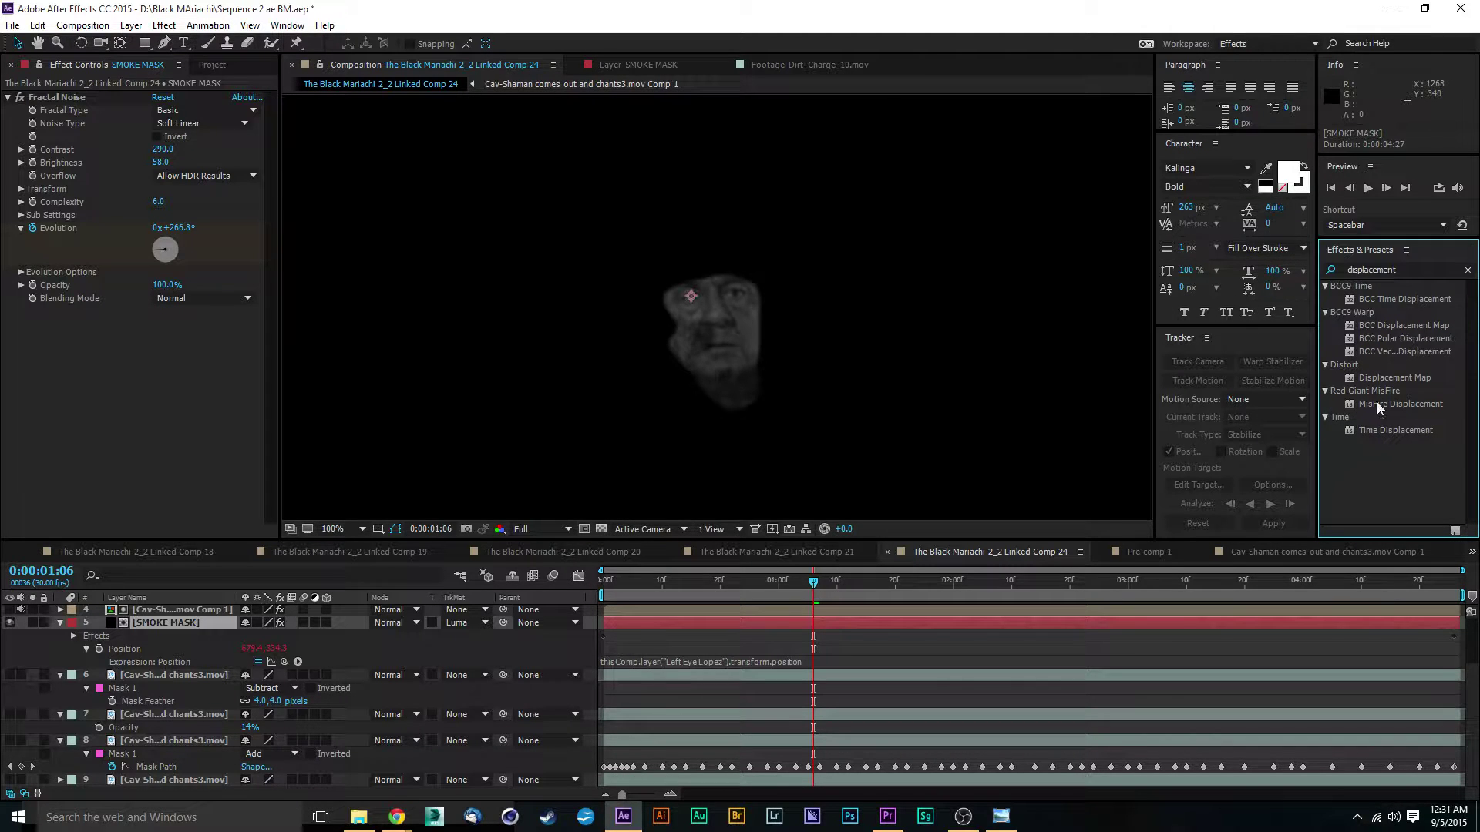
drag(1371, 376, 140, 624)
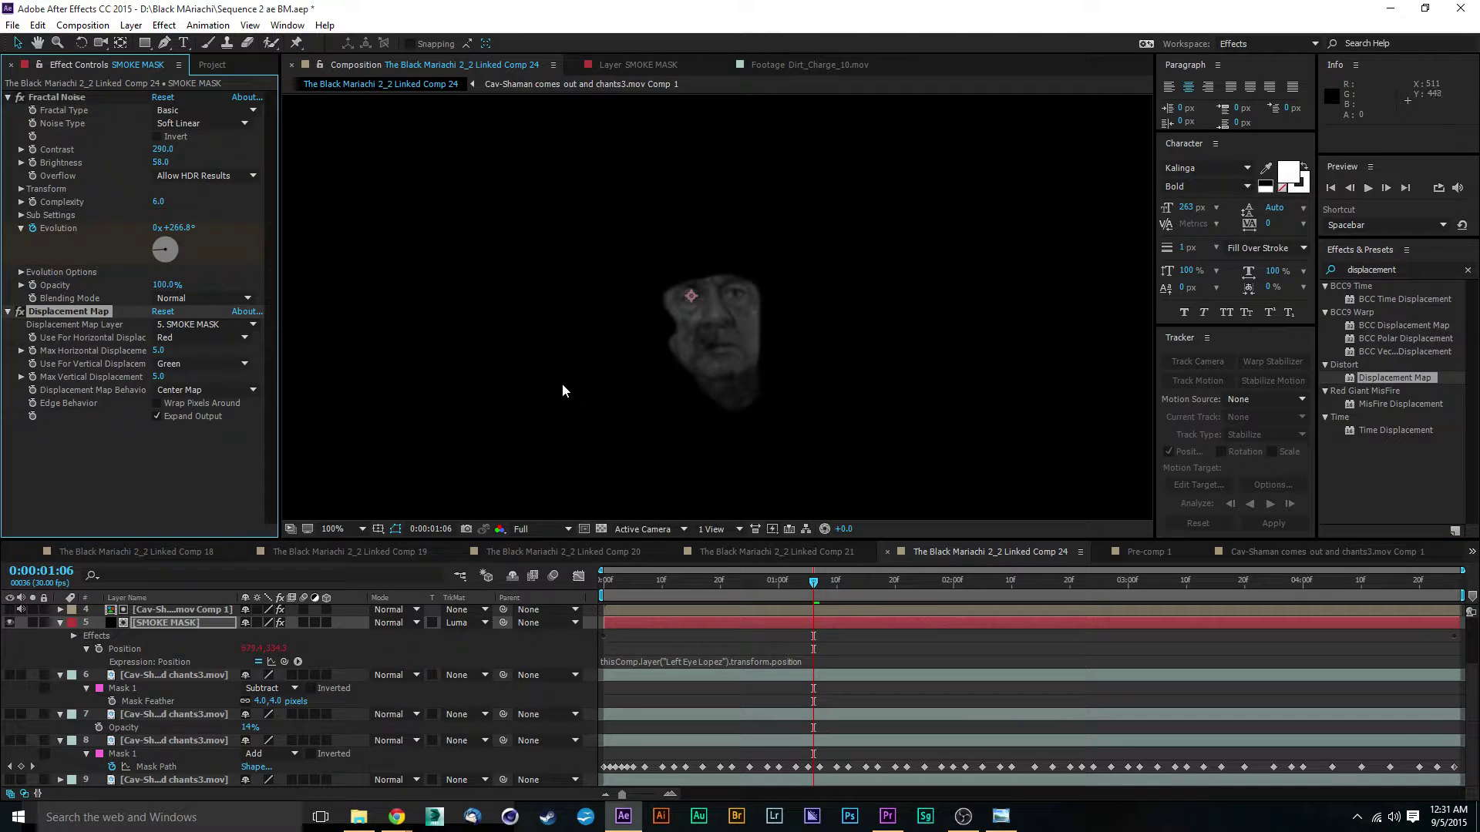
key(period)
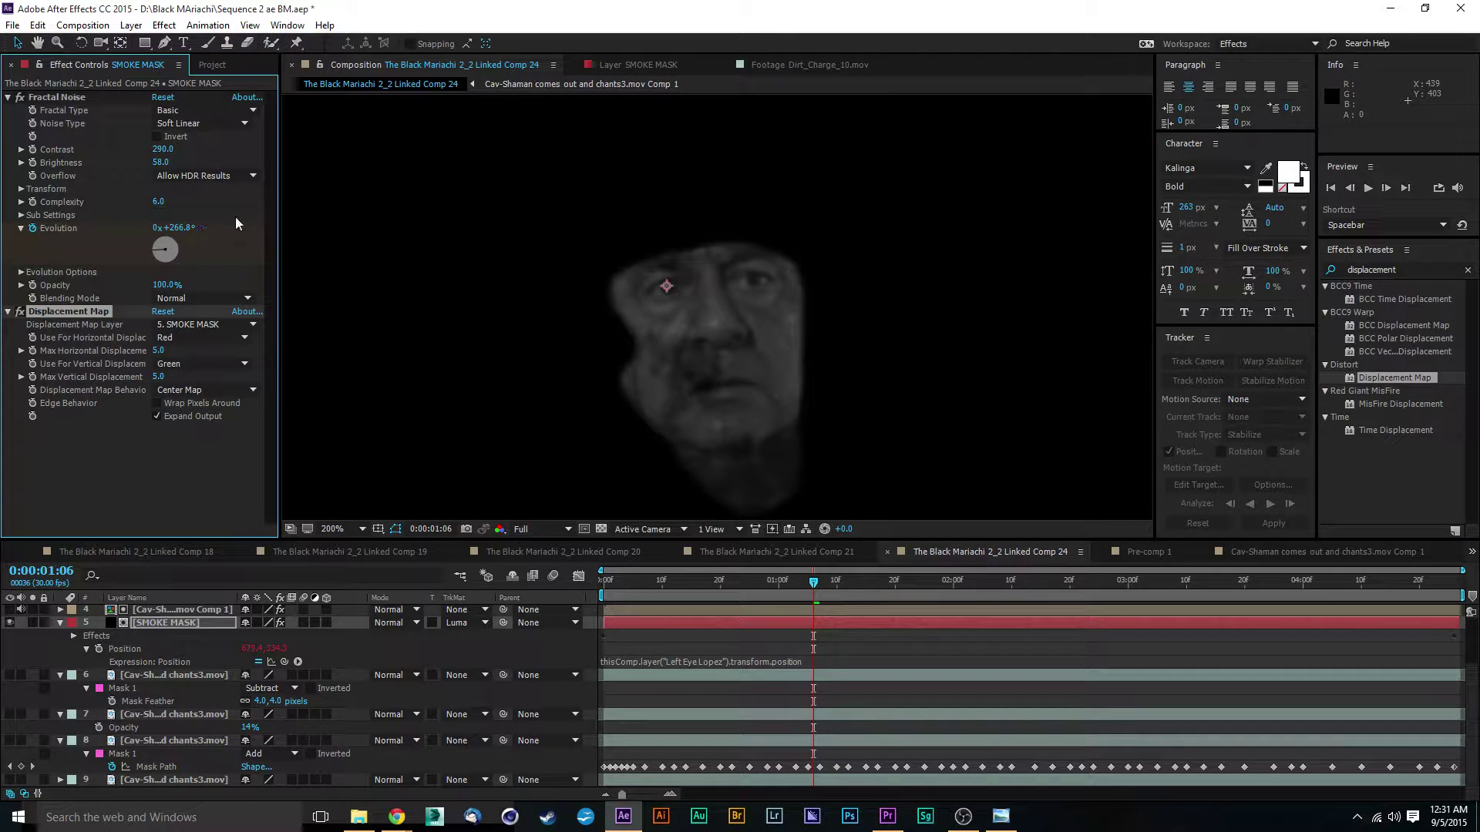
Step: Place Displacement Map before Fractal Noise in the effect order, and toggle Fractal Noise off and back on to compare
drag(98, 311, 86, 91)
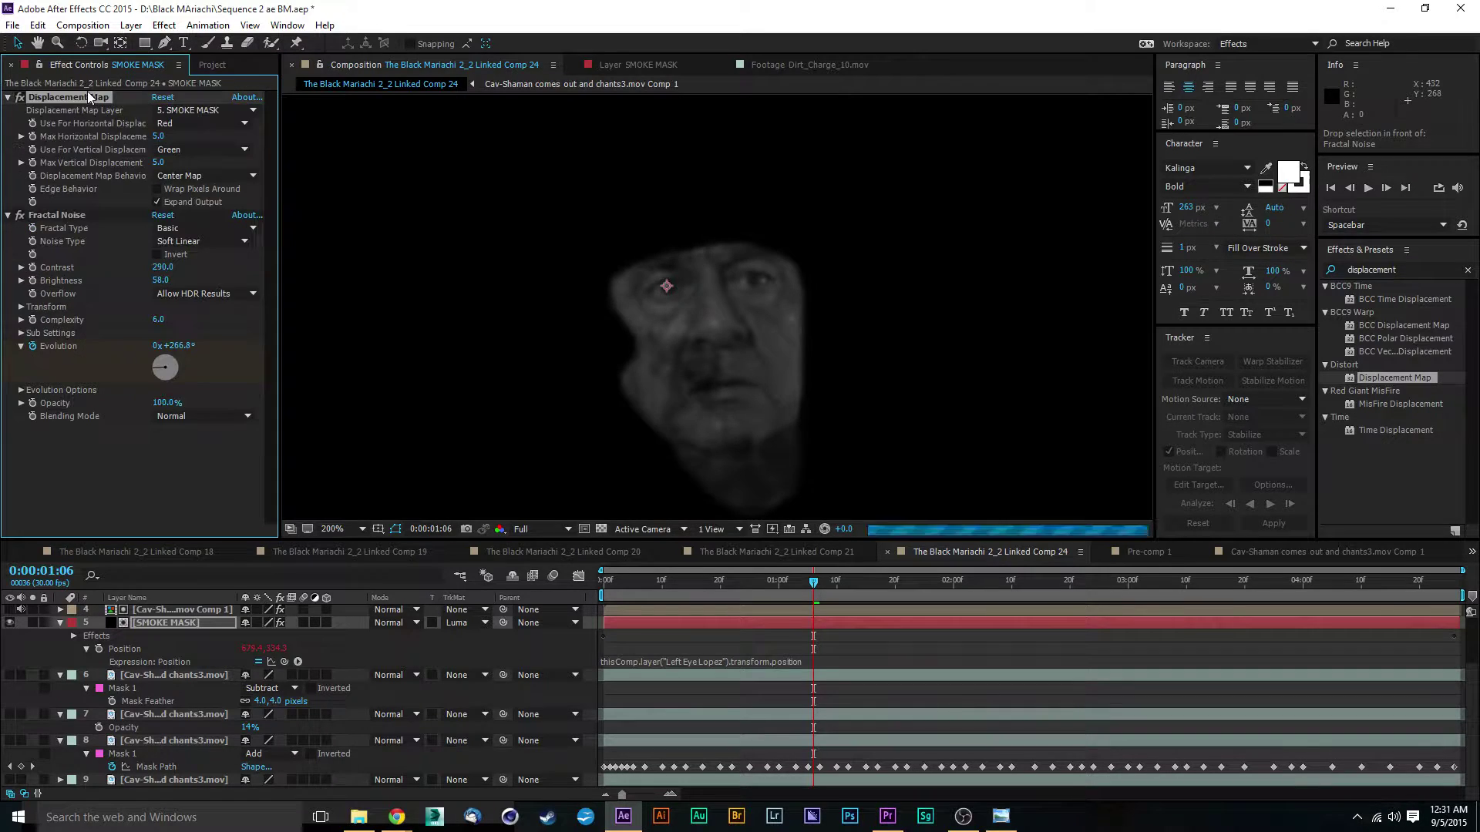
click(8, 215)
click(20, 215)
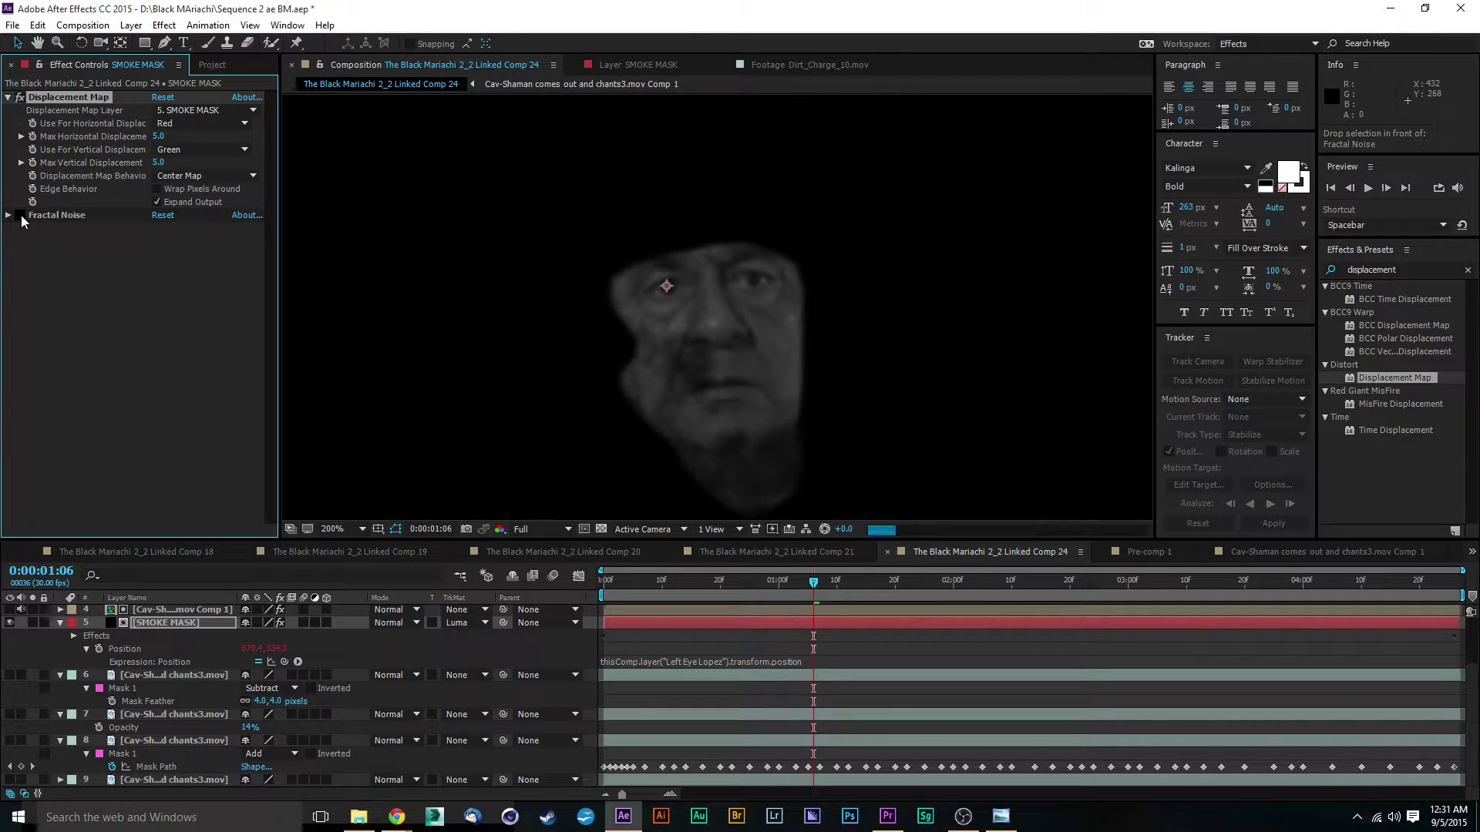
click(20, 215)
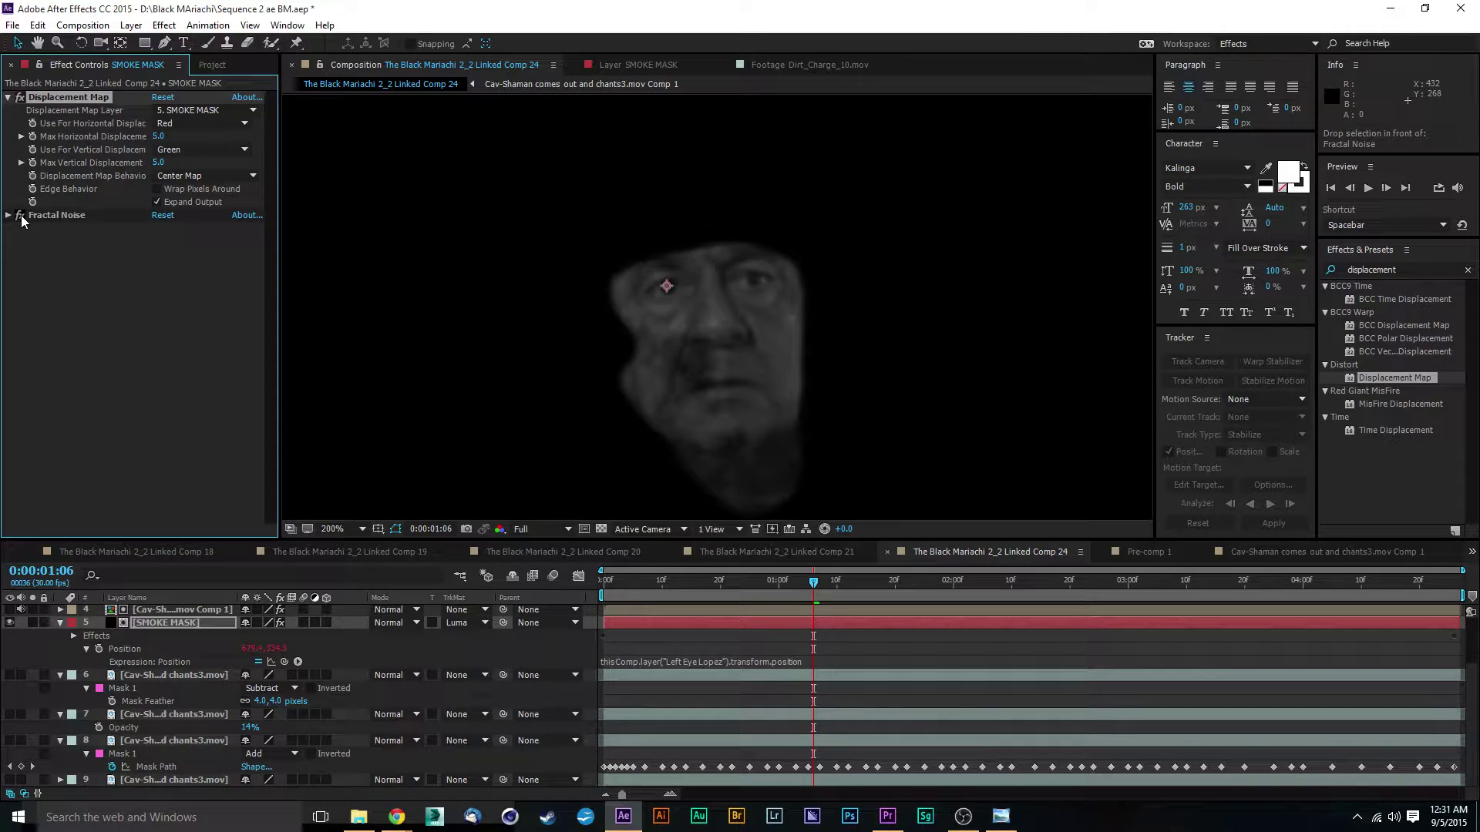
click(21, 215)
click(21, 215)
Step: Rename layer 4, the precomposed shaman footage, as "Cave man Mask"
click(212, 111)
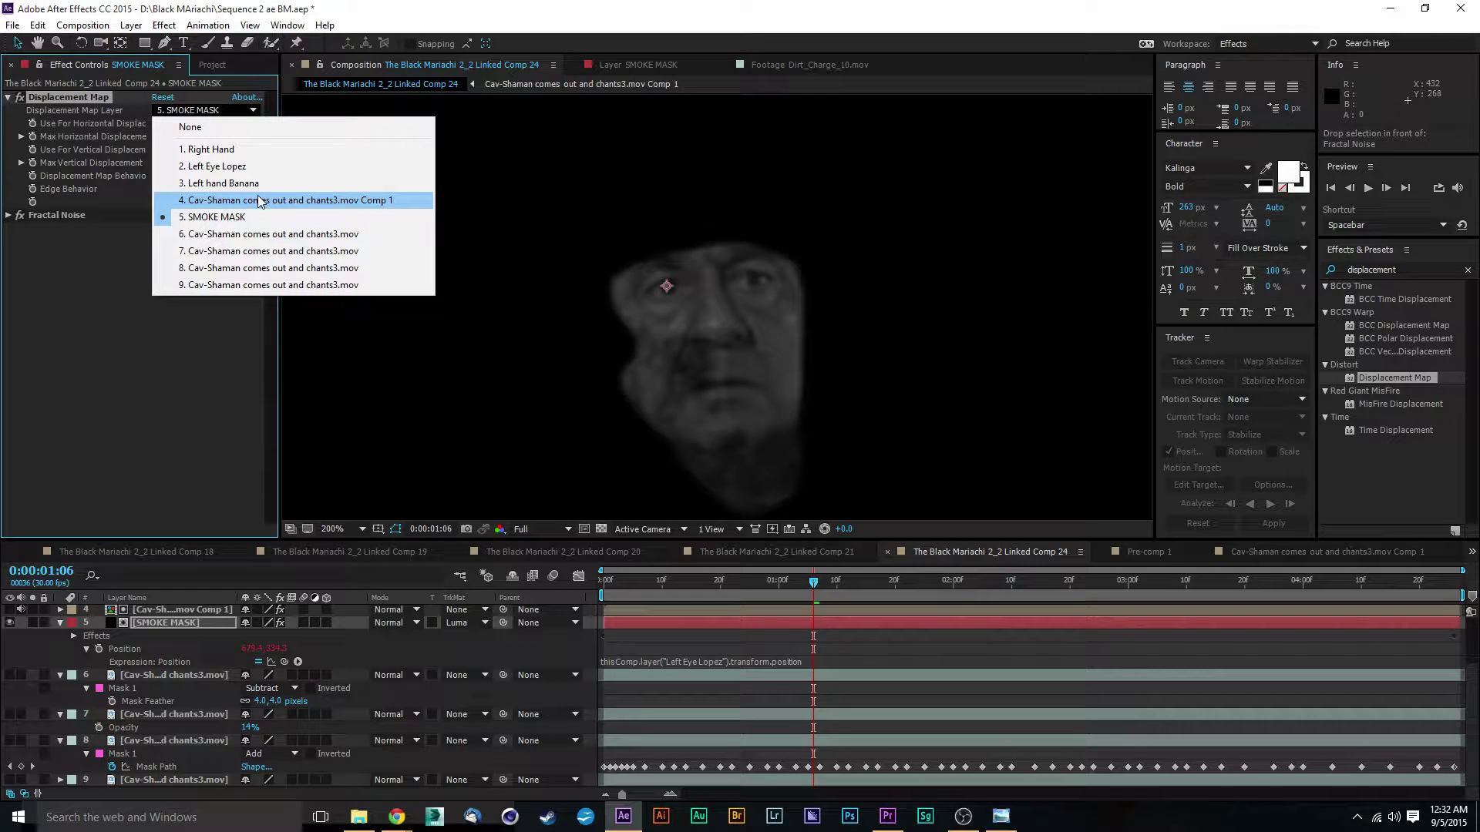
click(120, 366)
click(156, 609)
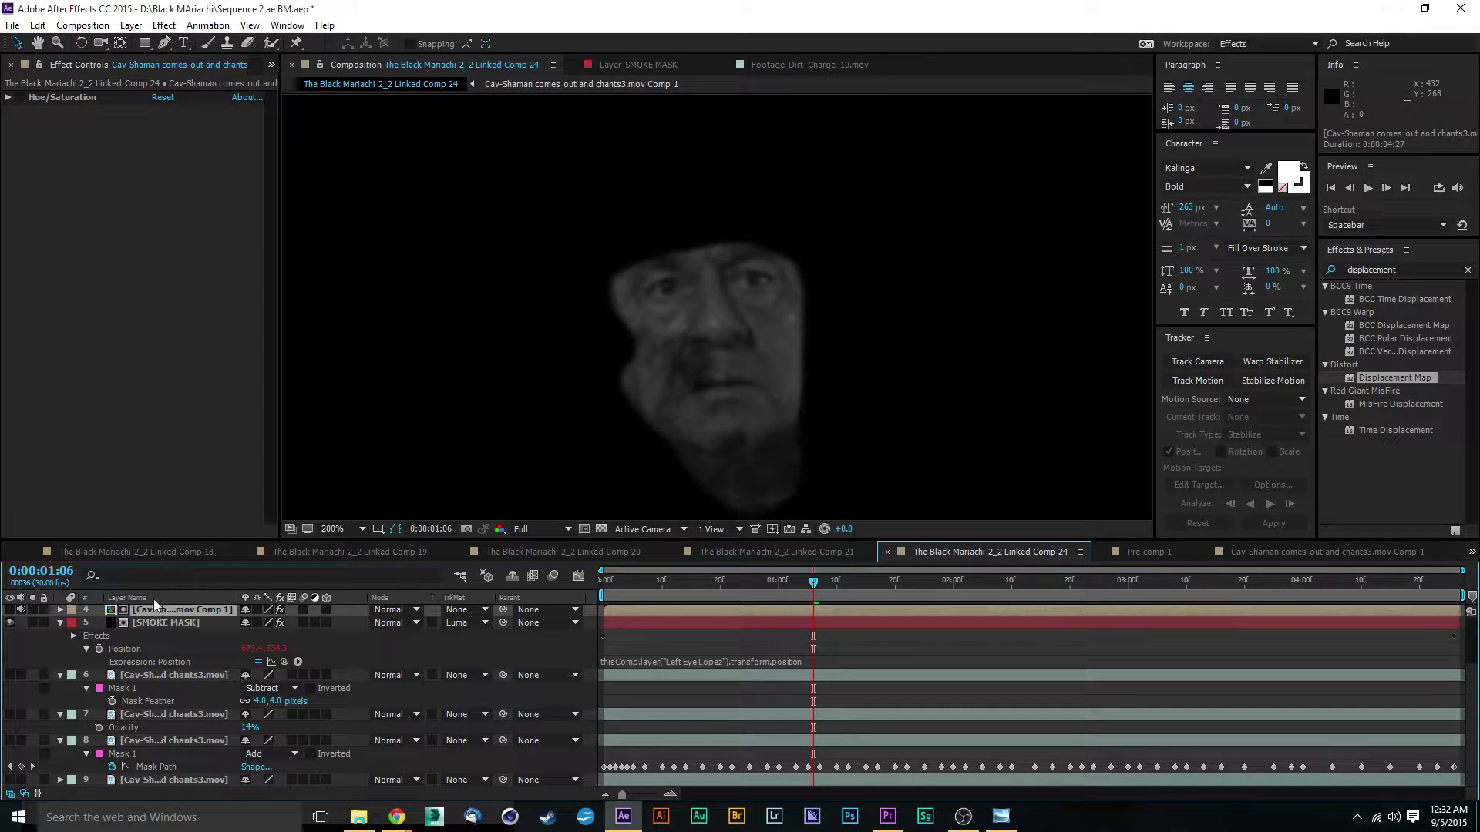
scroll(163, 673, up, 2)
right_click(164, 676)
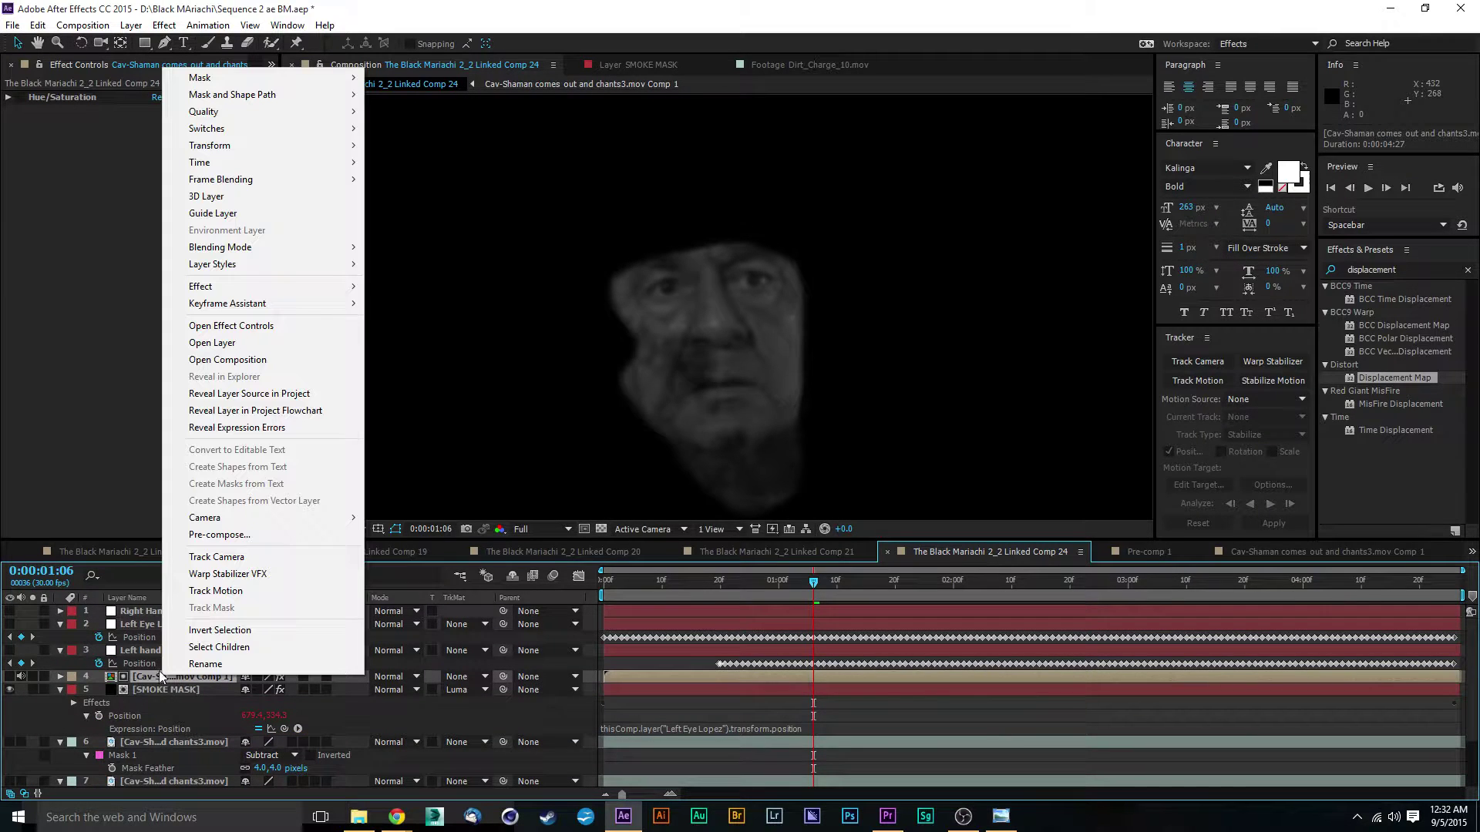
click(277, 664)
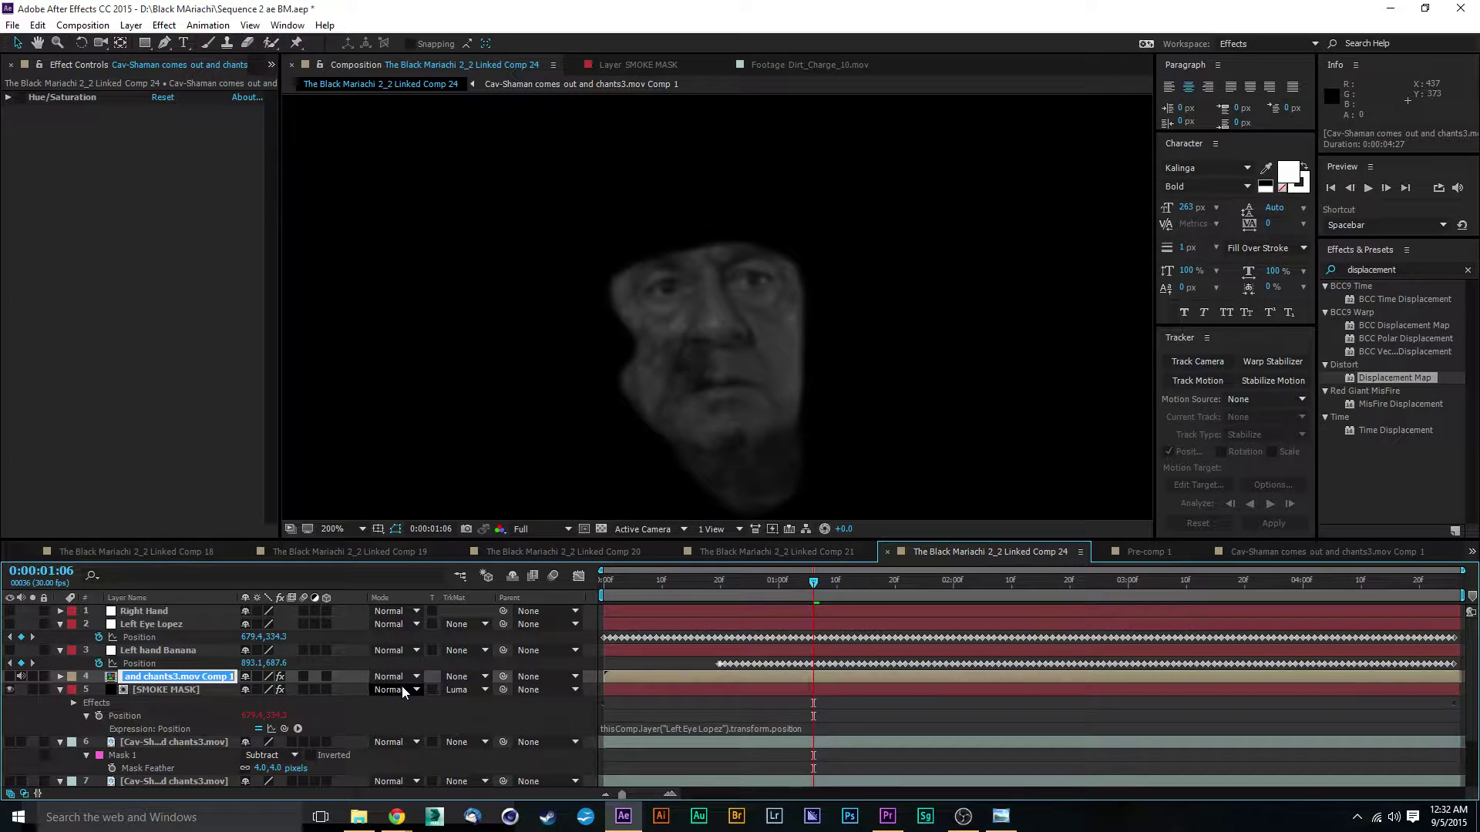
text(Cave man )
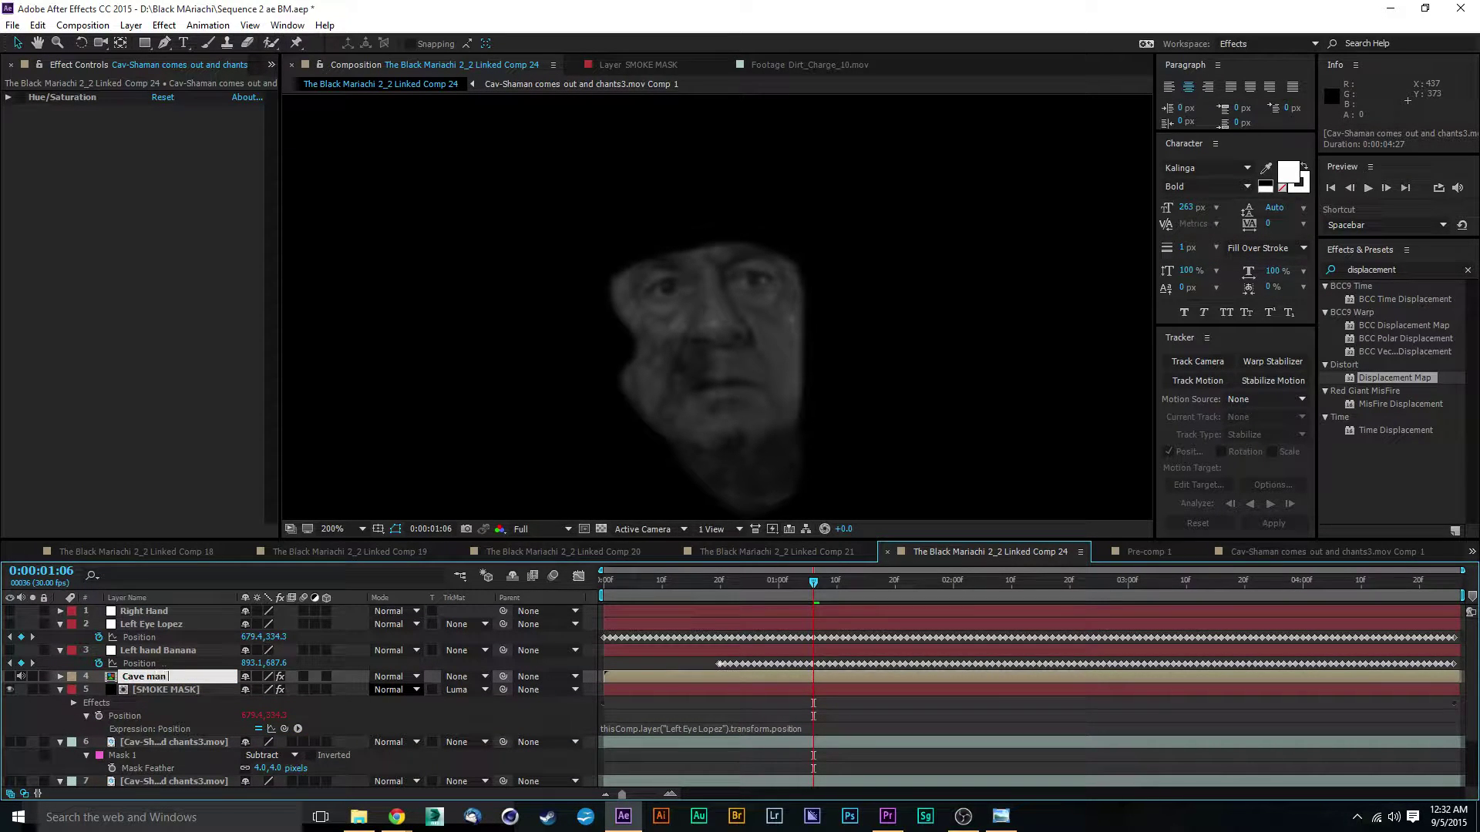
text(Mask)
key(Return)
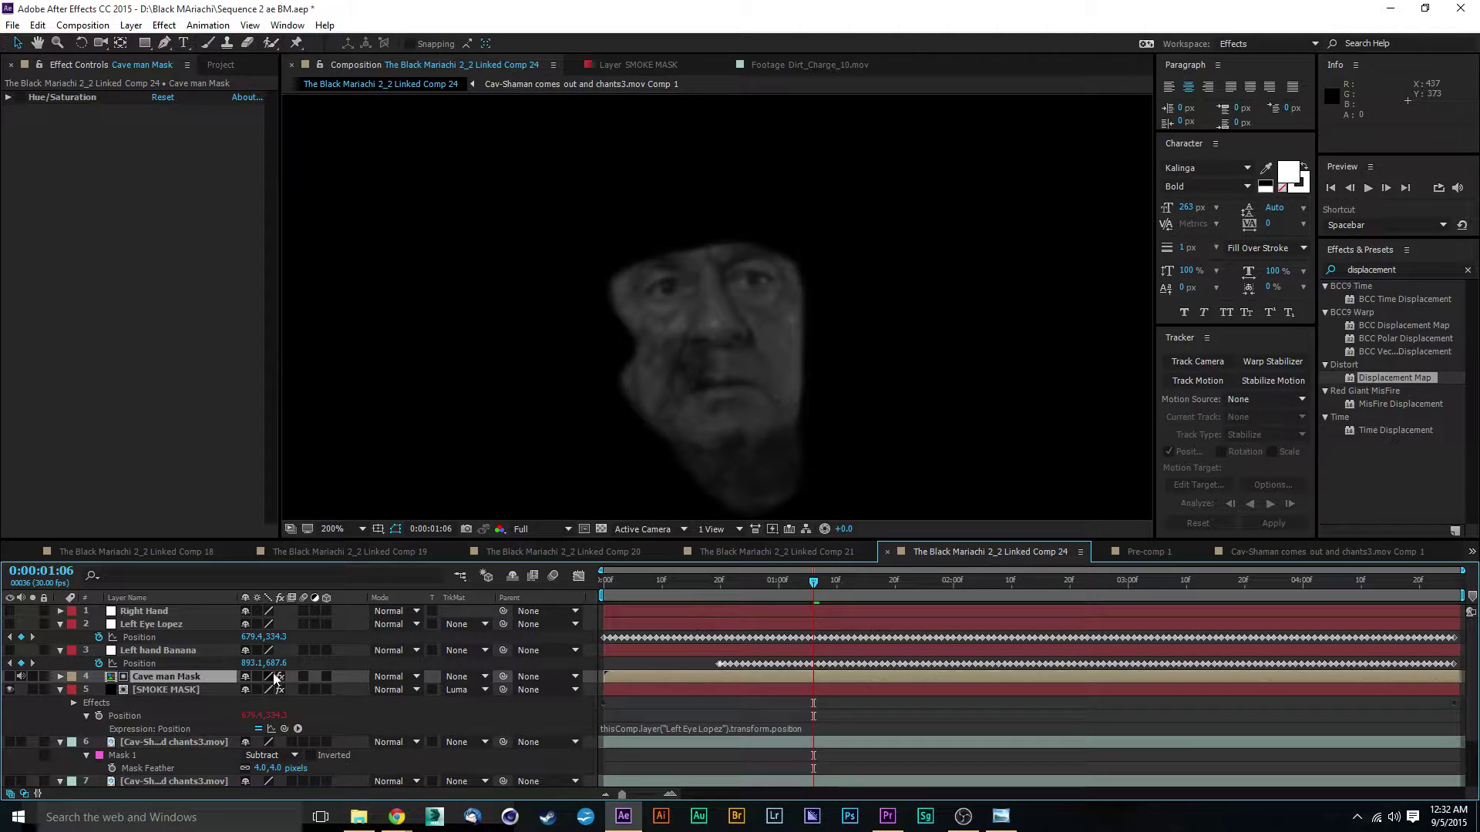
Step: Set the SMOKE MASK layer's Displacement Map to use the Cave man Mask layer as its map
click(173, 689)
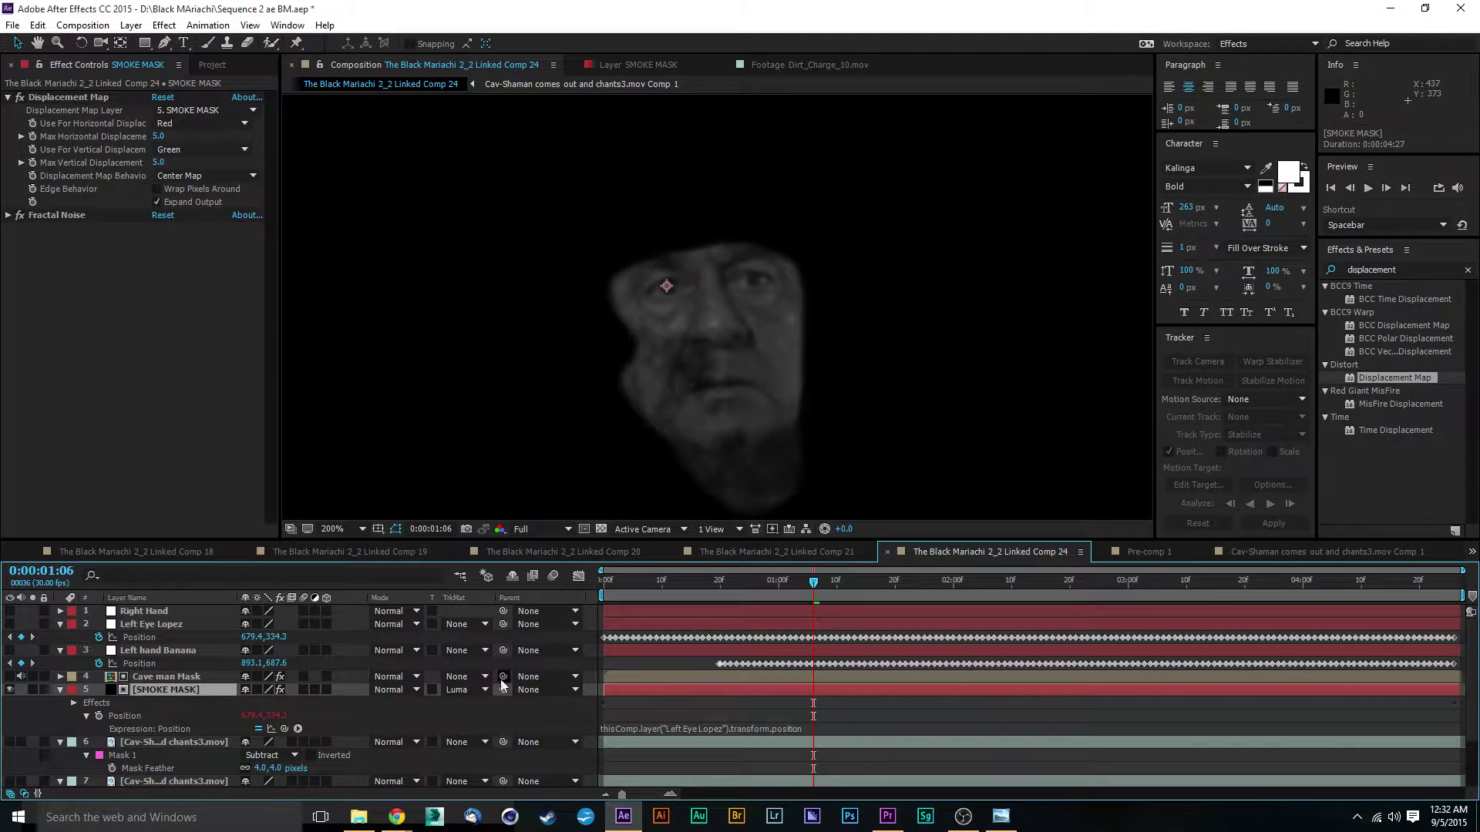
click(191, 111)
click(228, 199)
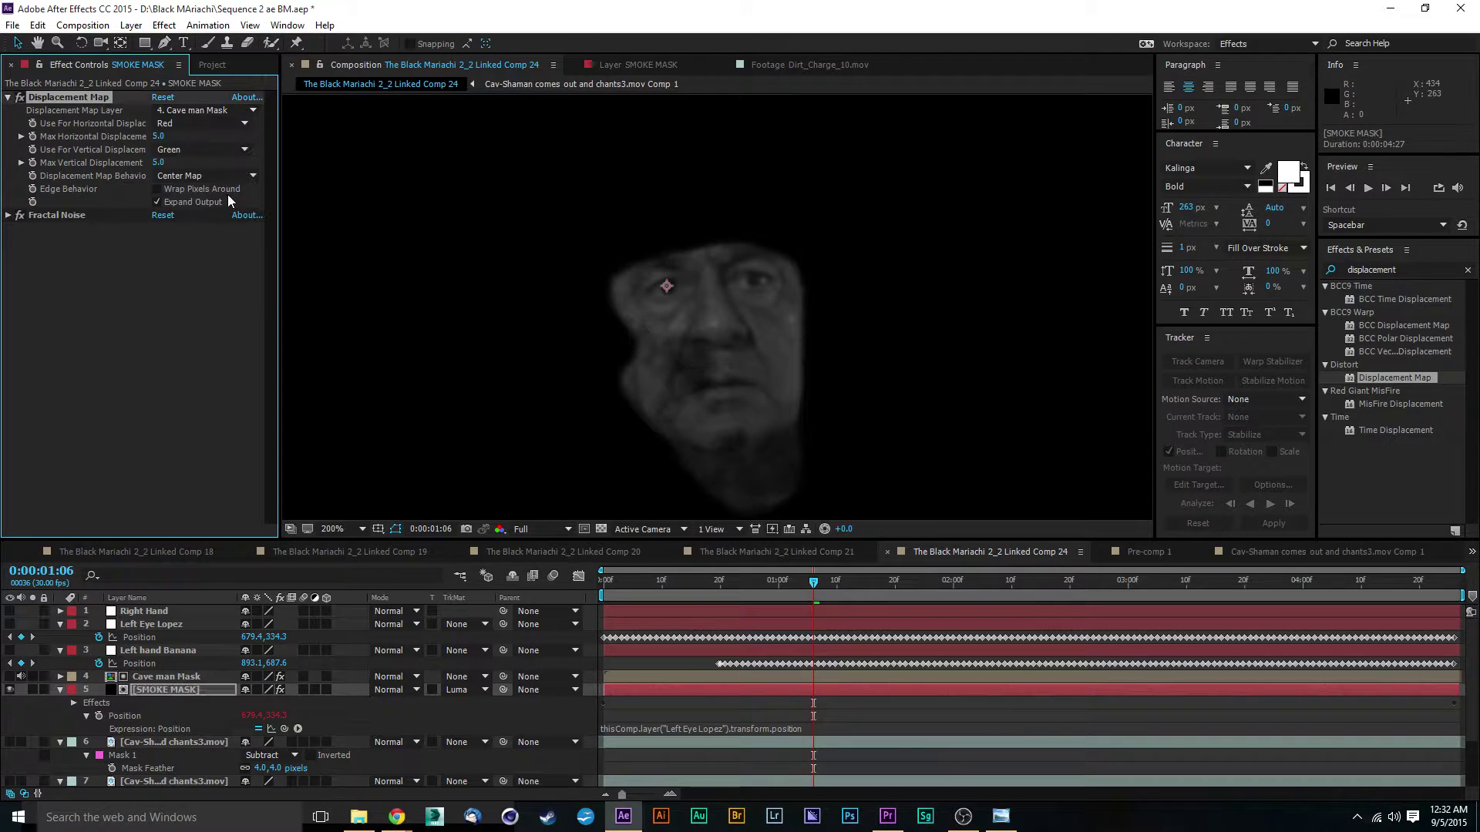
Step: Set the Displacement Map's horizontal displacement source to Luminance and its vertical source to Lightness
click(209, 124)
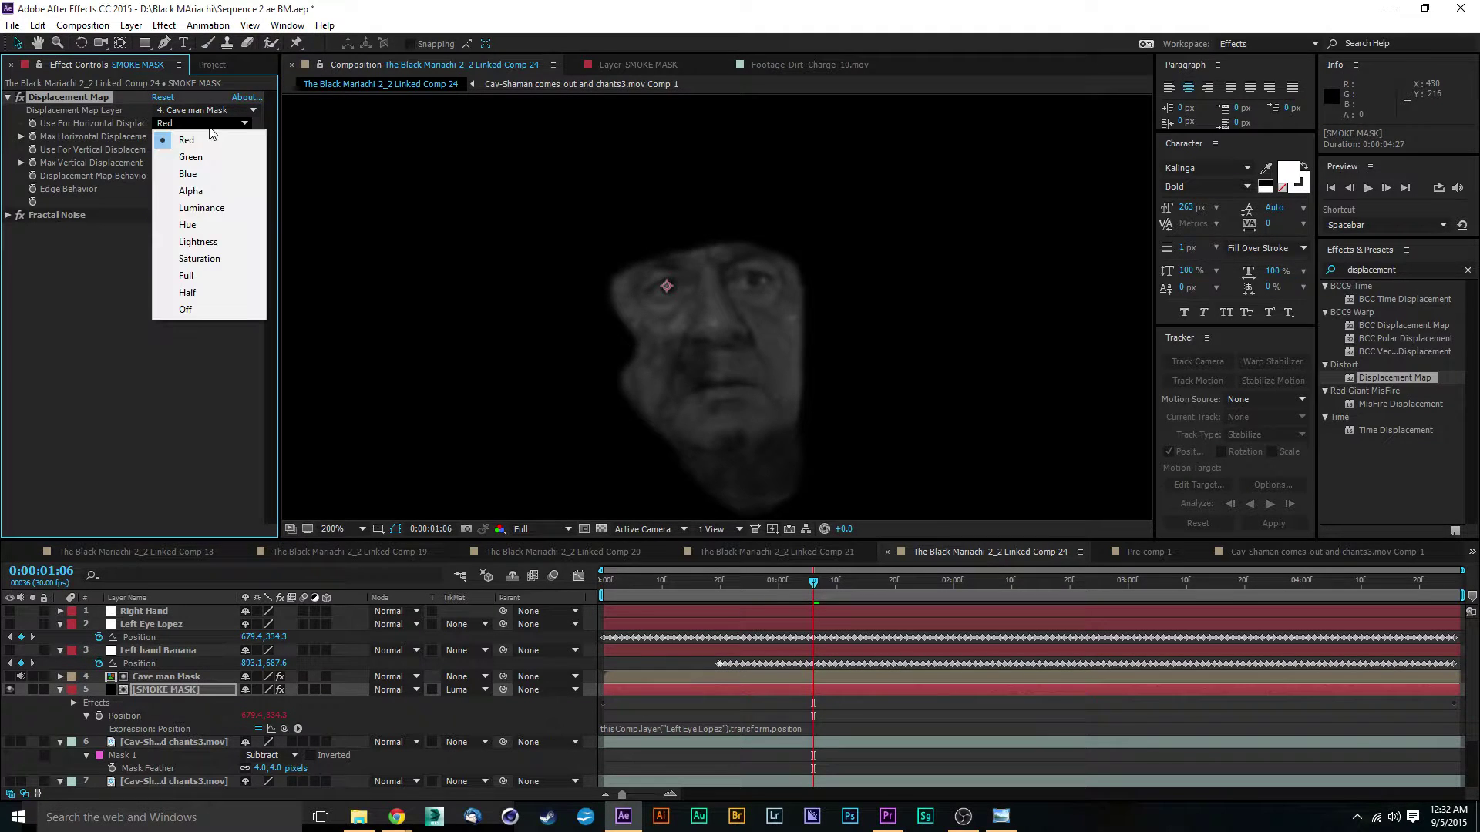
click(77, 304)
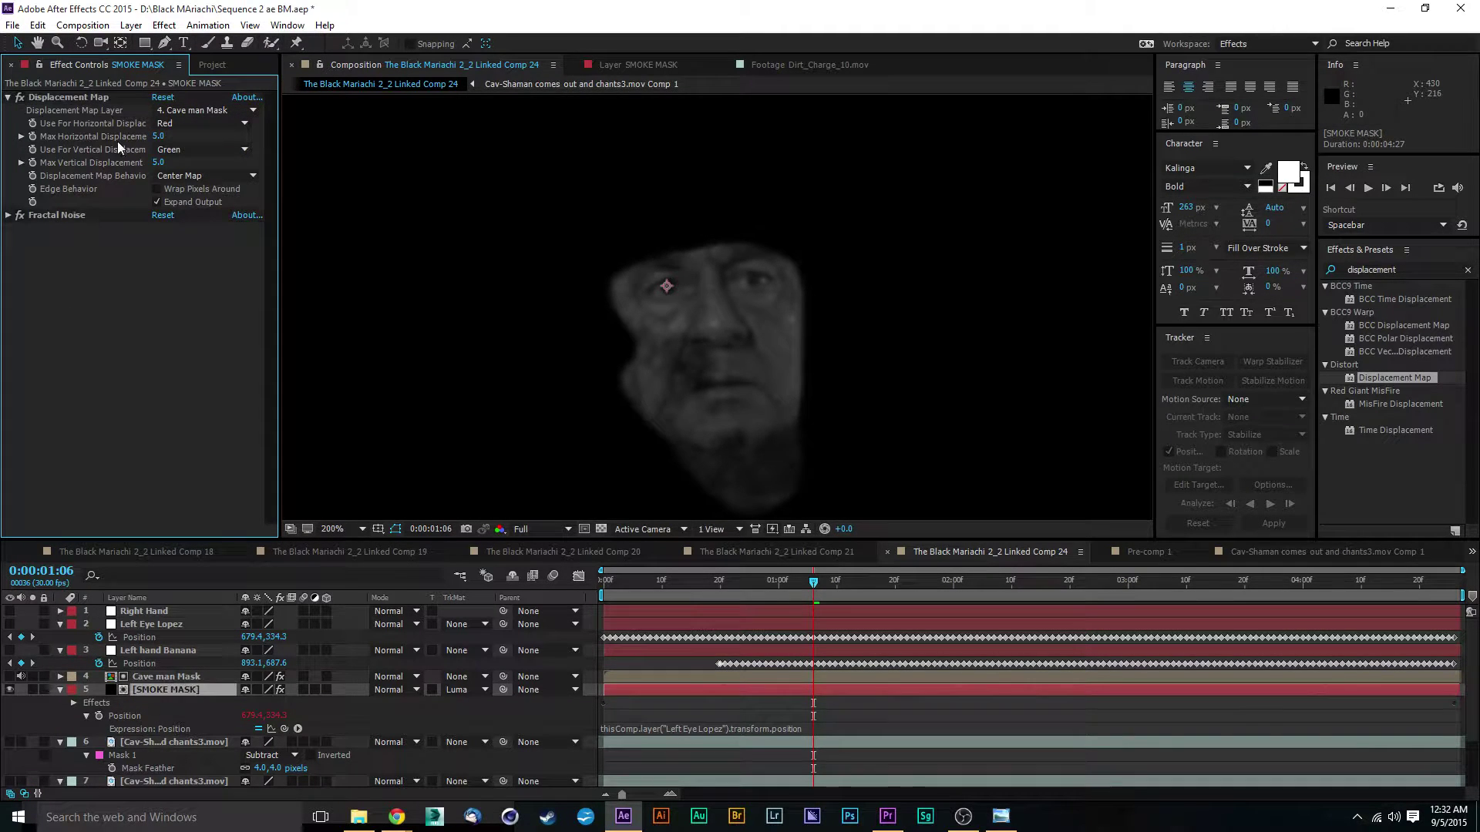
click(186, 126)
click(215, 209)
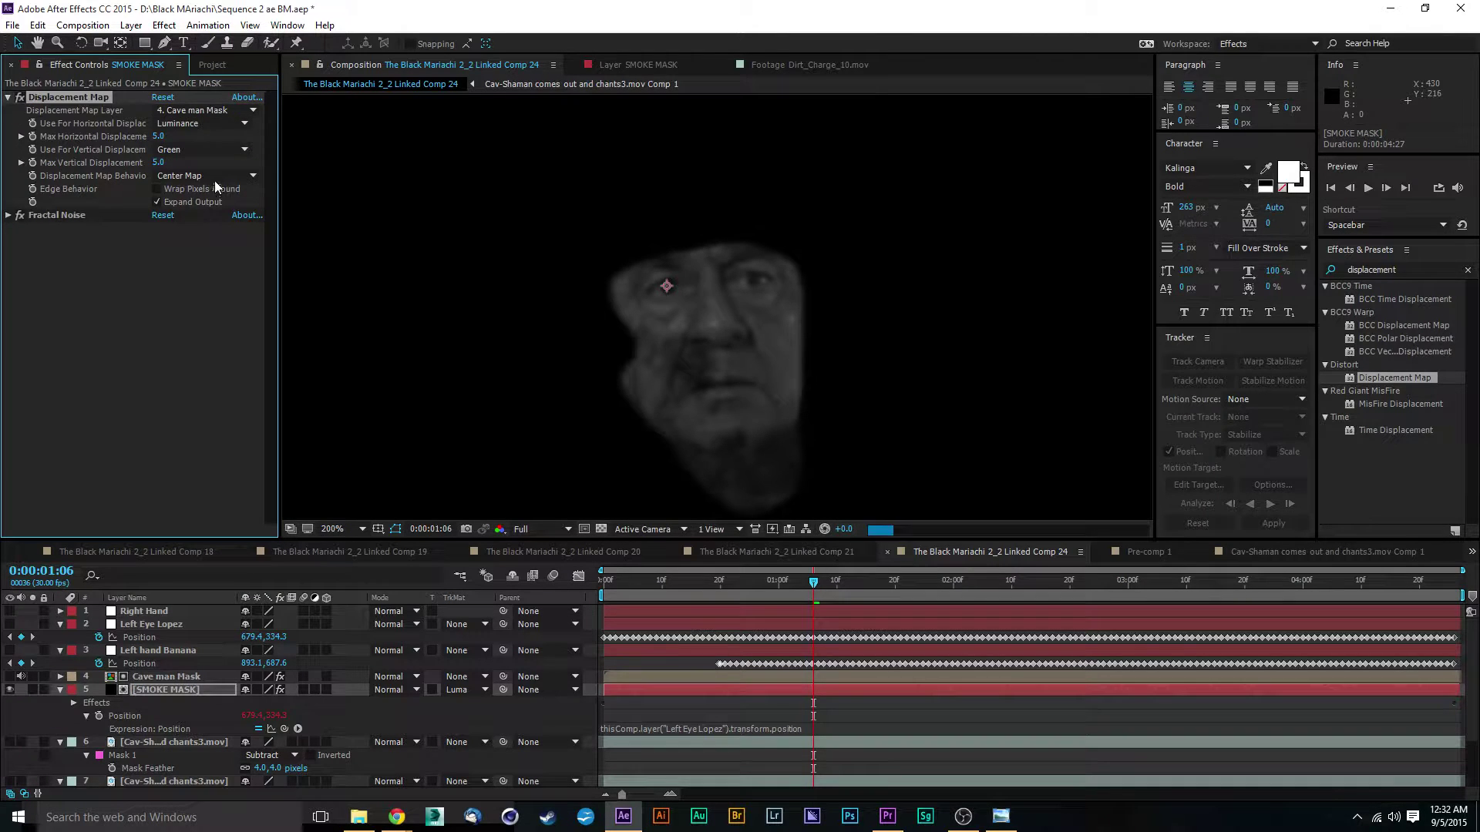
click(205, 150)
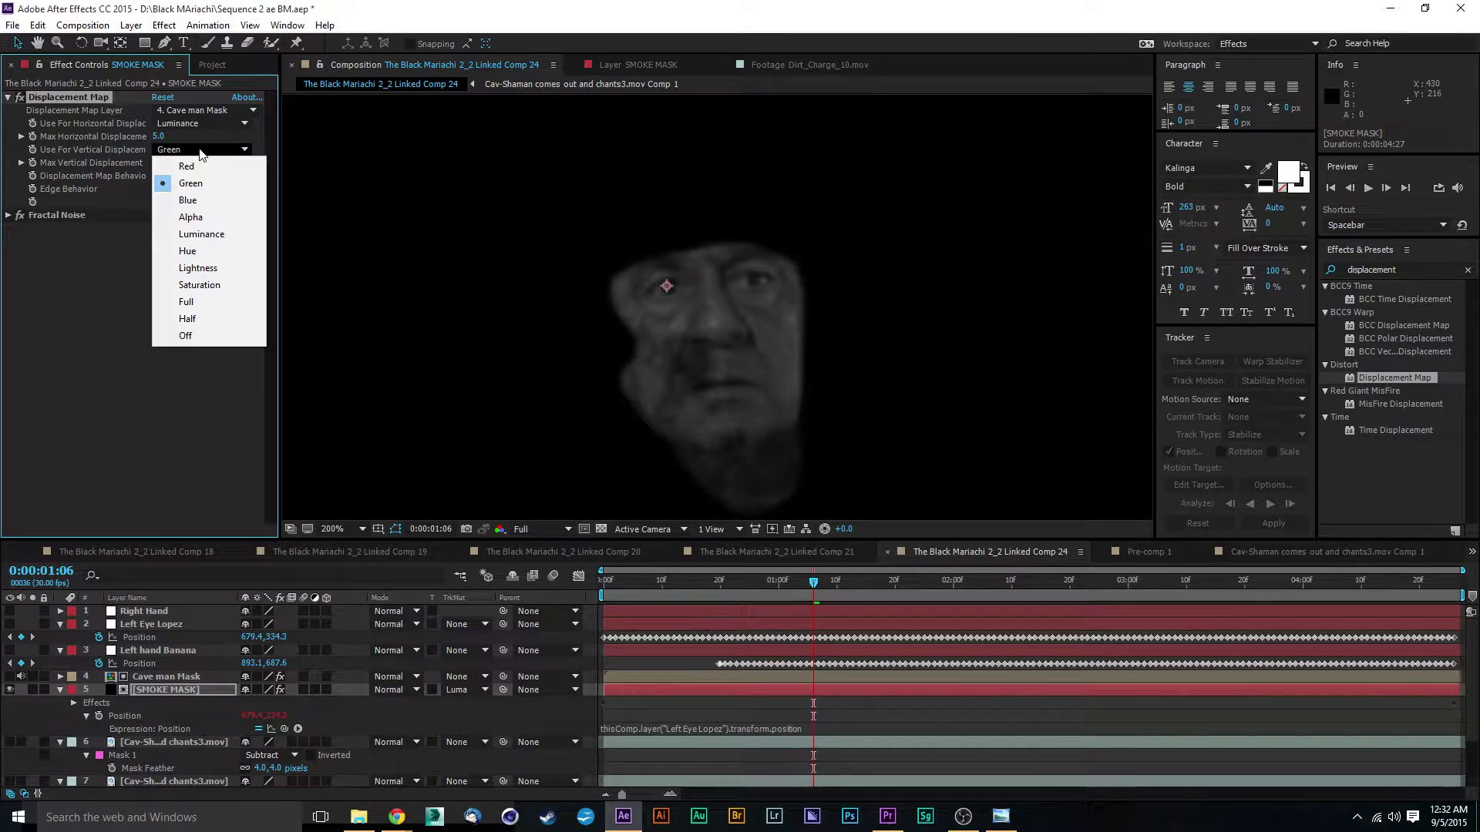
click(229, 267)
Step: Raise the Displacement Map's maximum horizontal displacement to 198 and maximum vertical displacement to 83
drag(166, 138, 312, 144)
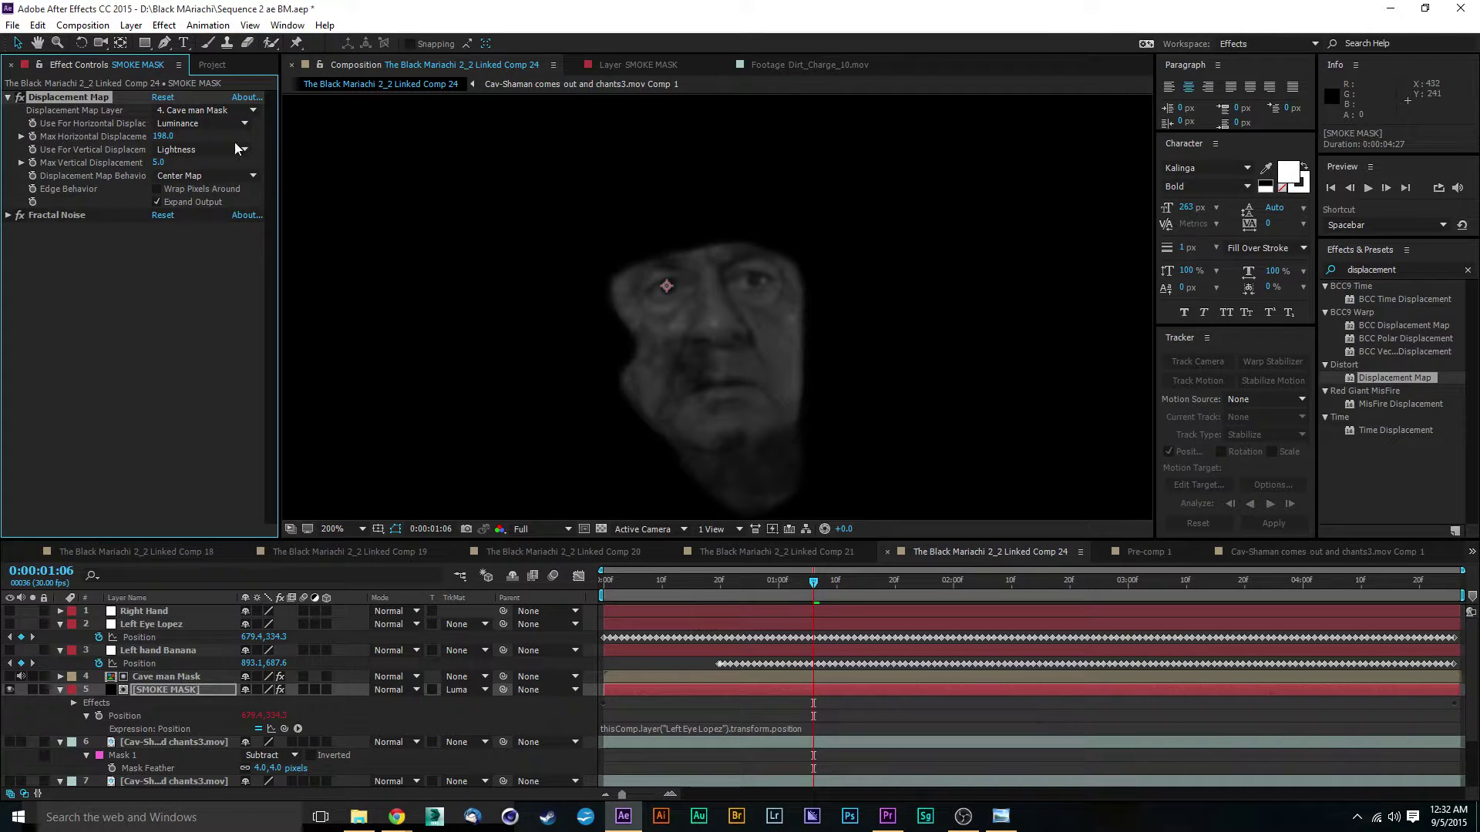
drag(160, 163, 241, 174)
click(211, 123)
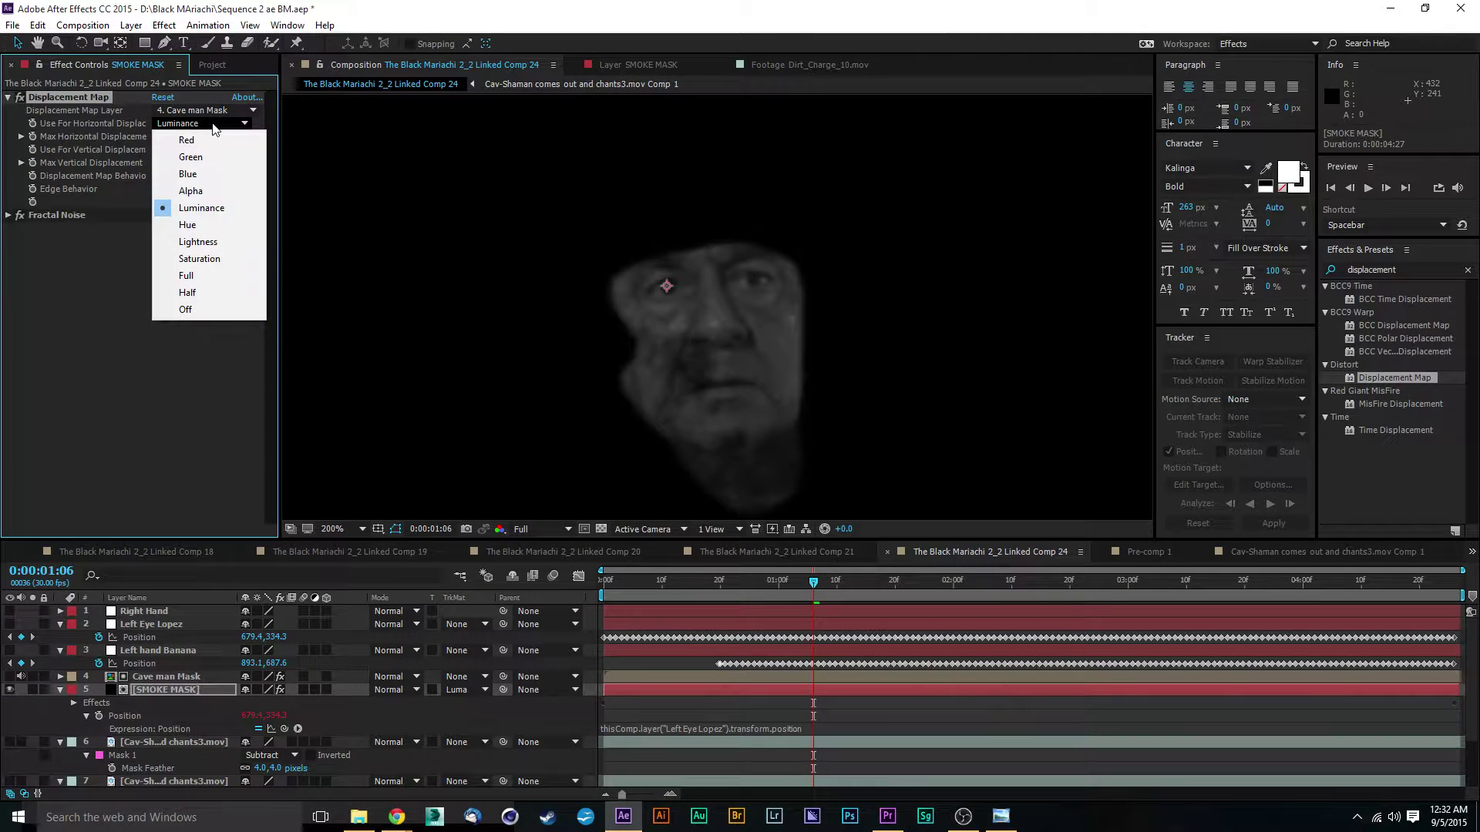
click(114, 388)
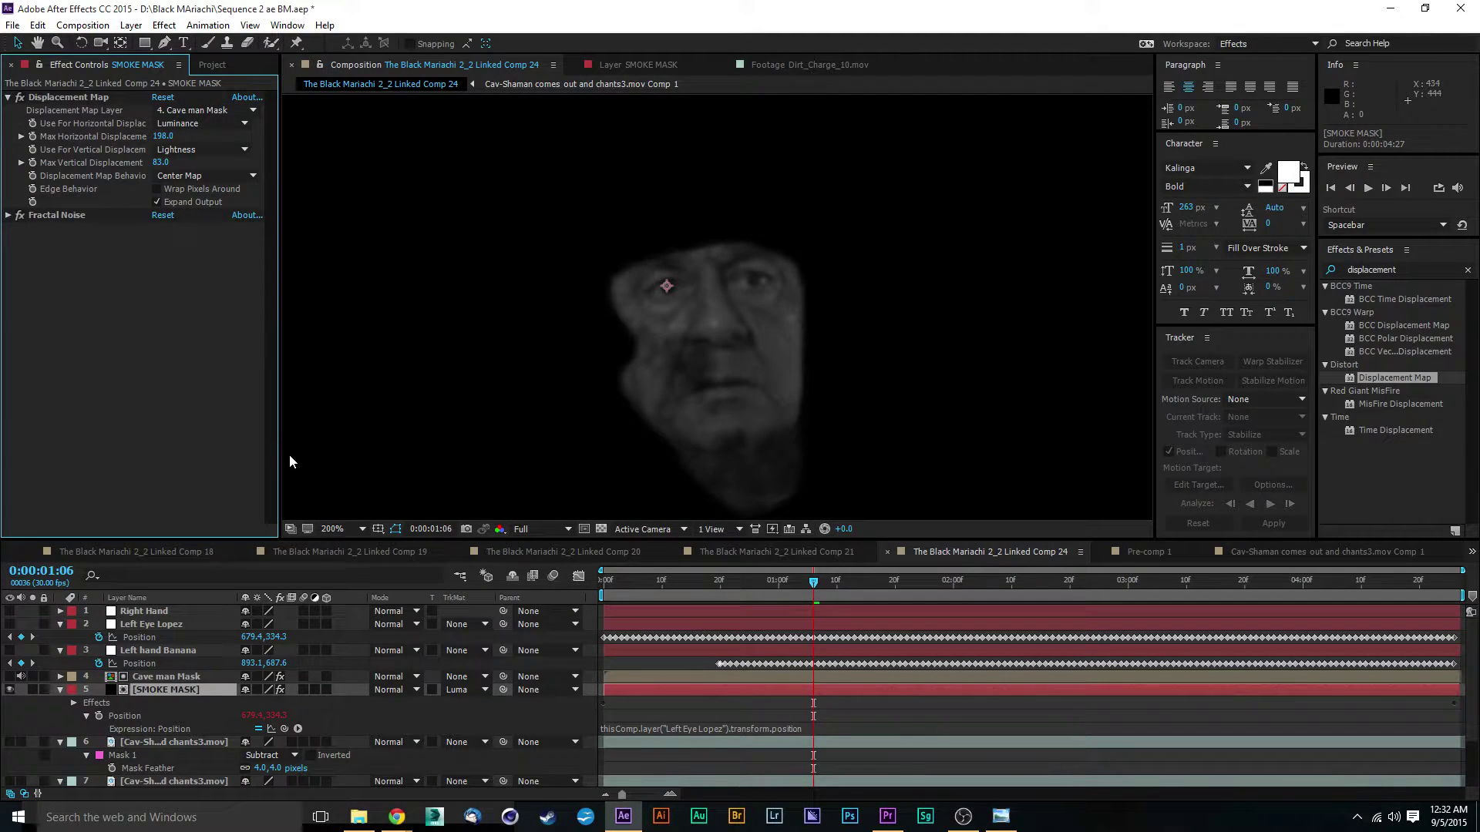
Step: Apply the Curves effect to the Cave man Mask layer
click(172, 678)
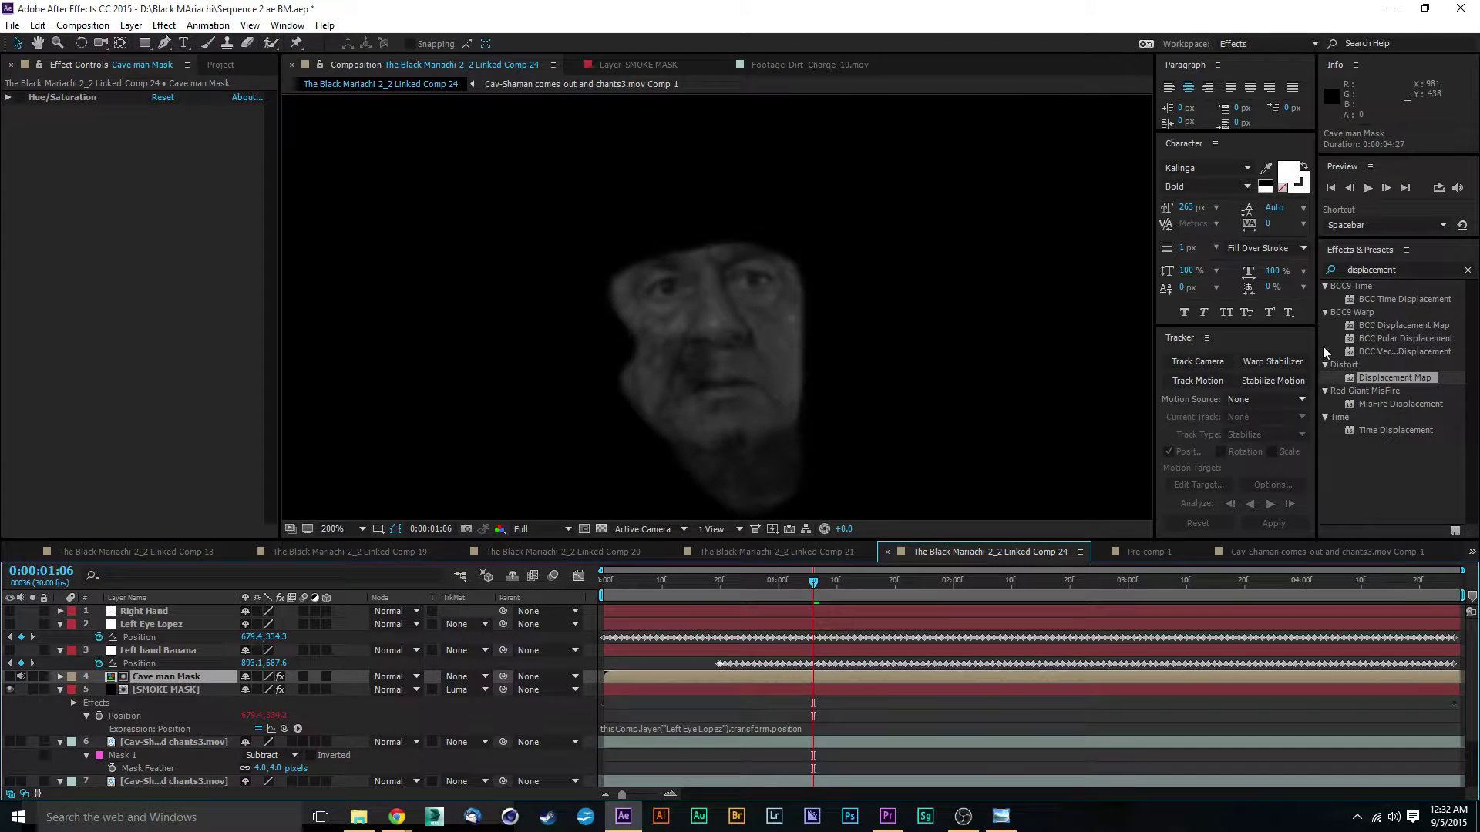
click(1424, 274)
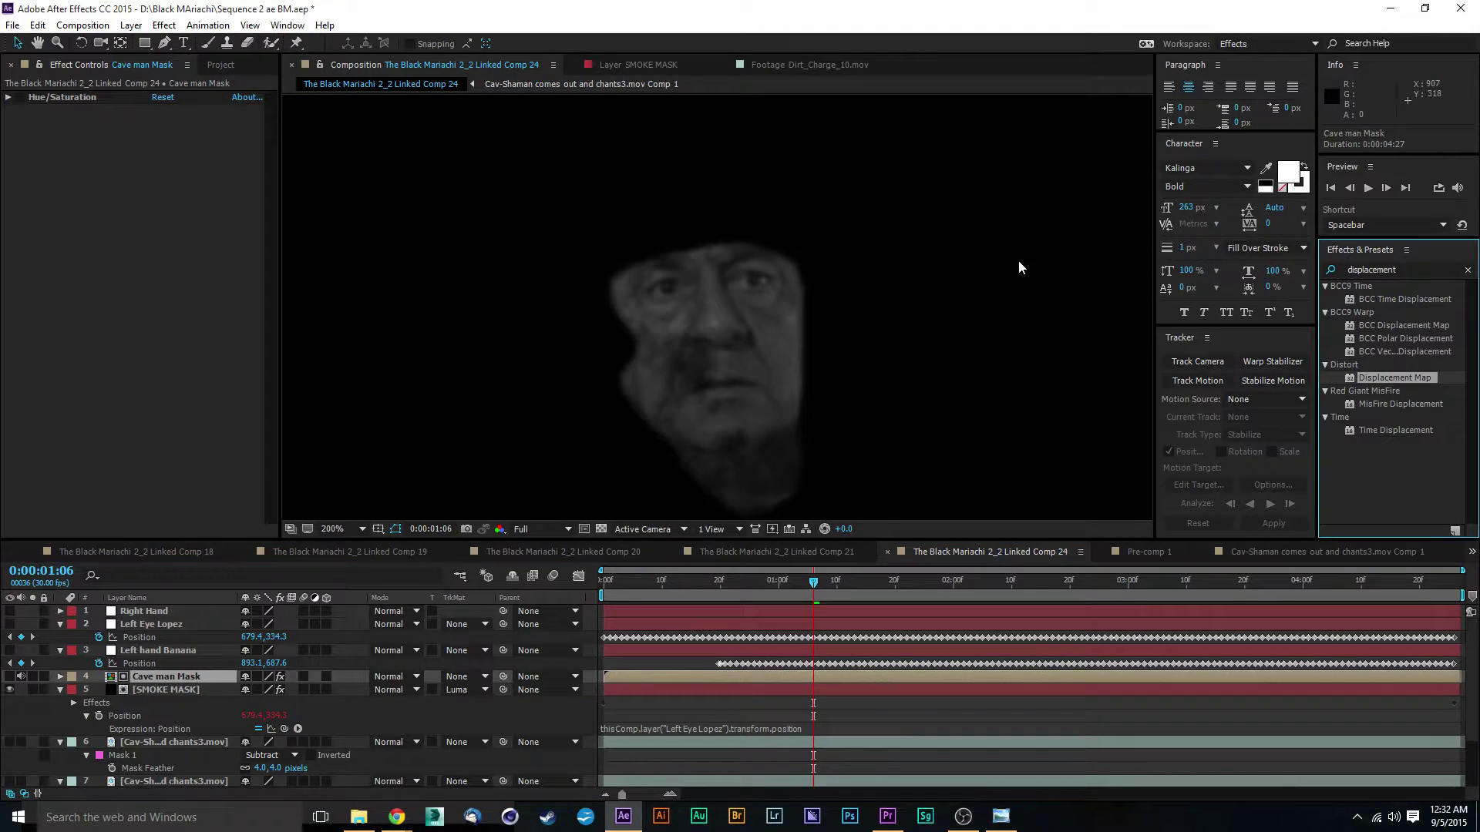
double_click(1399, 269)
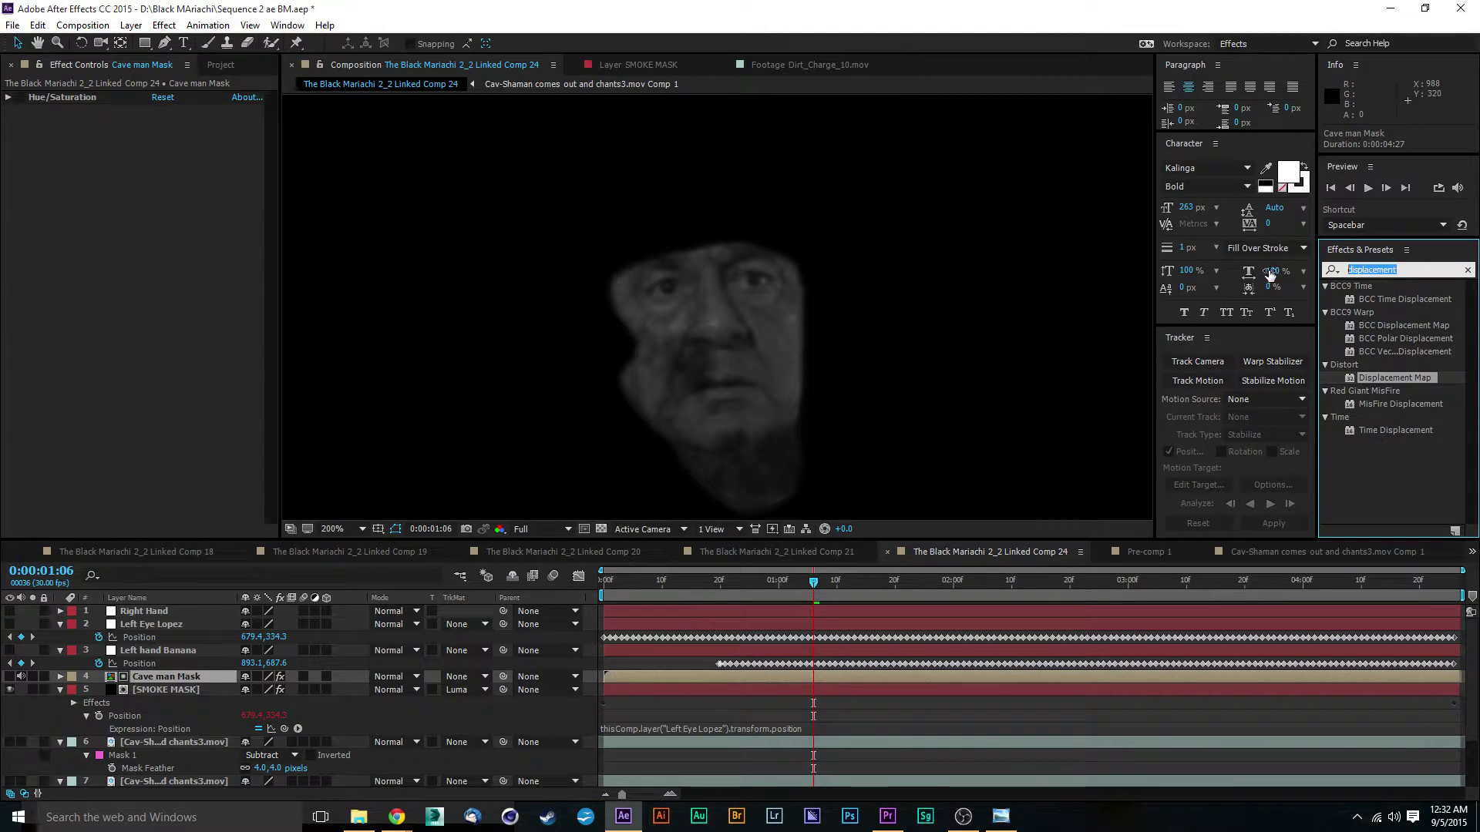
text(curves)
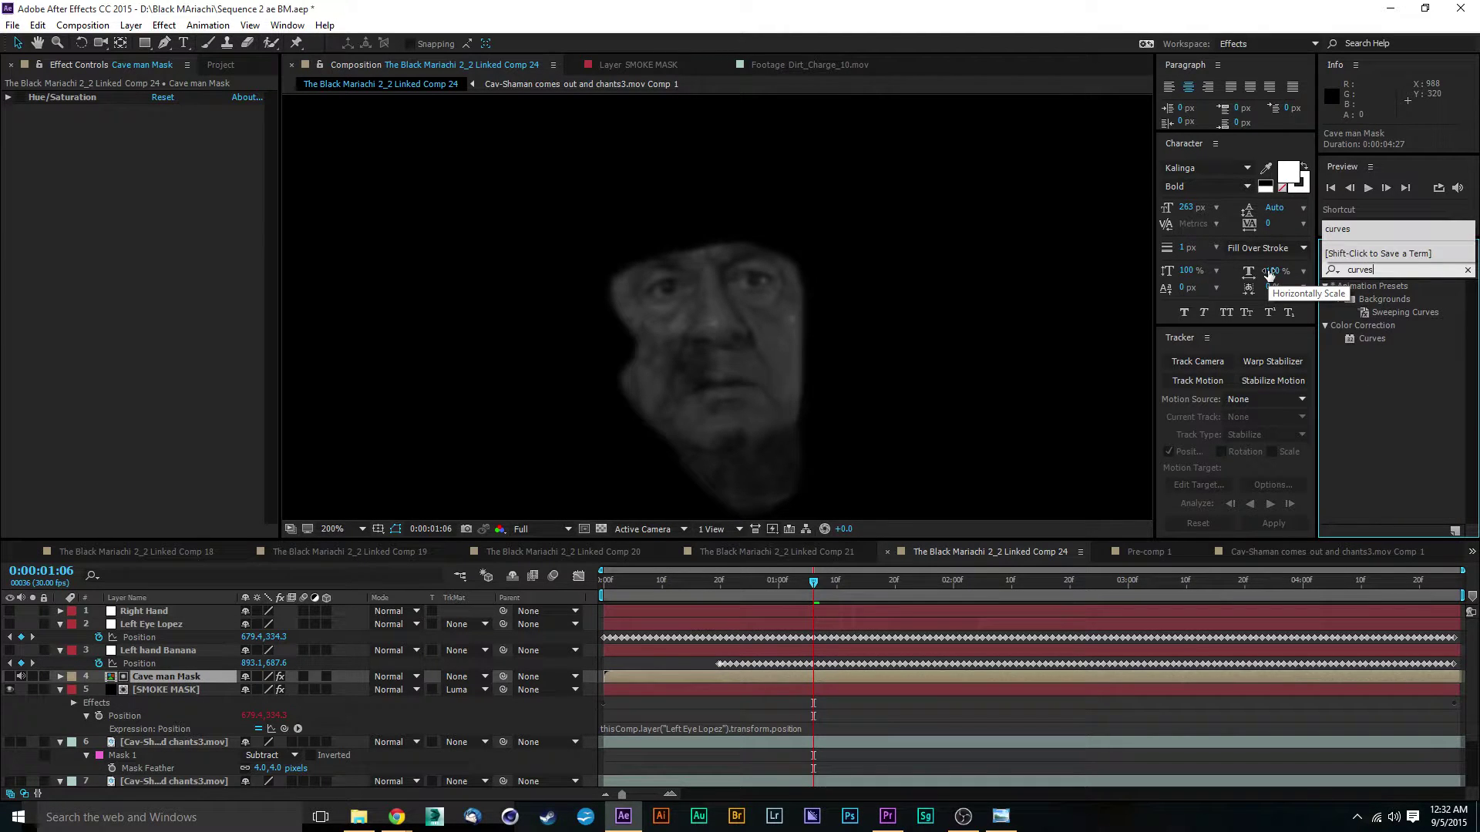
drag(1372, 338, 198, 678)
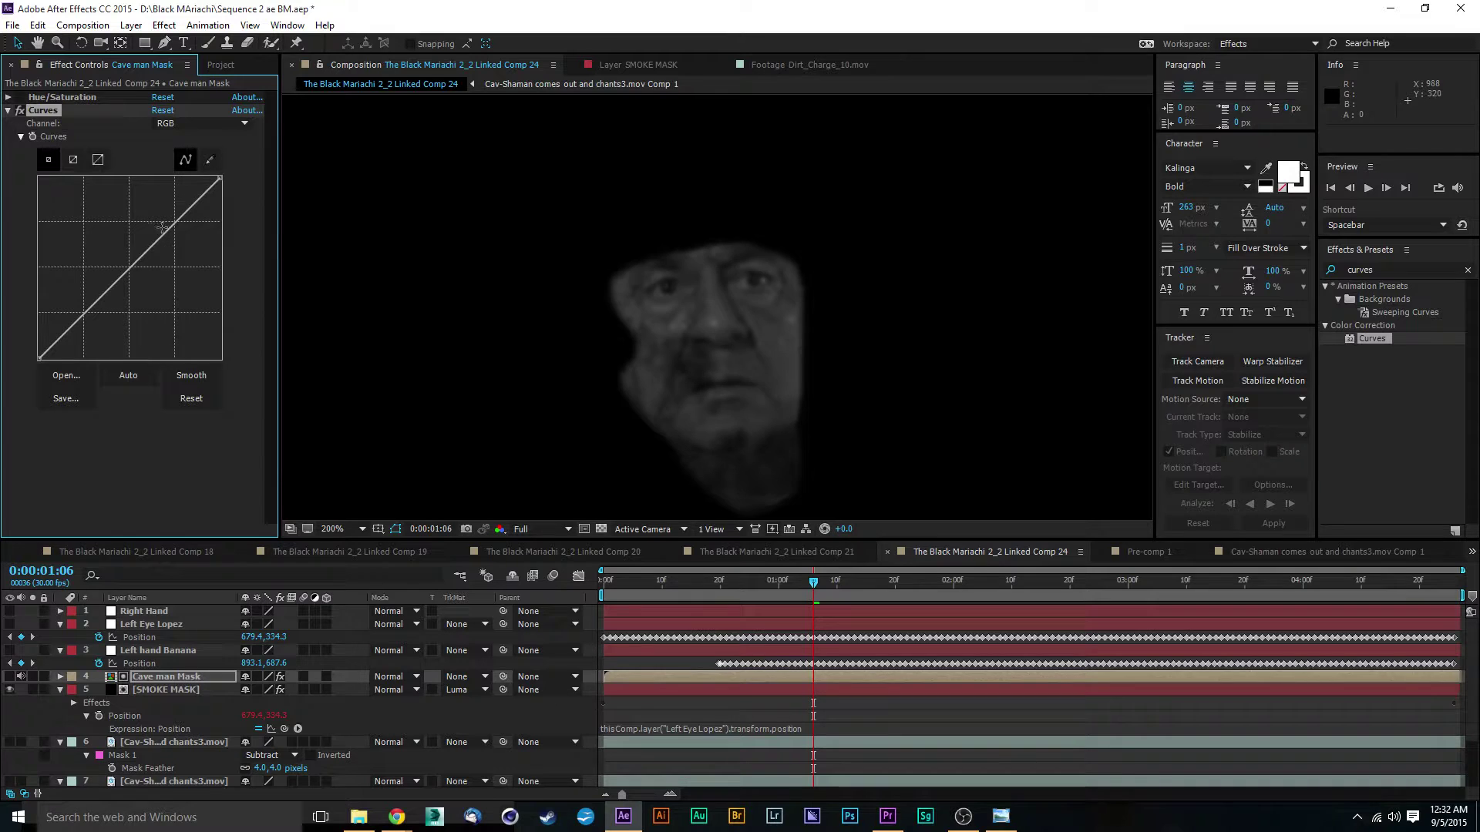
Step: Shape the RGB curve on Cave man Mask for strong contrast, crushing the shadows and pushing the face's midtones to white
drag(165, 225, 147, 195)
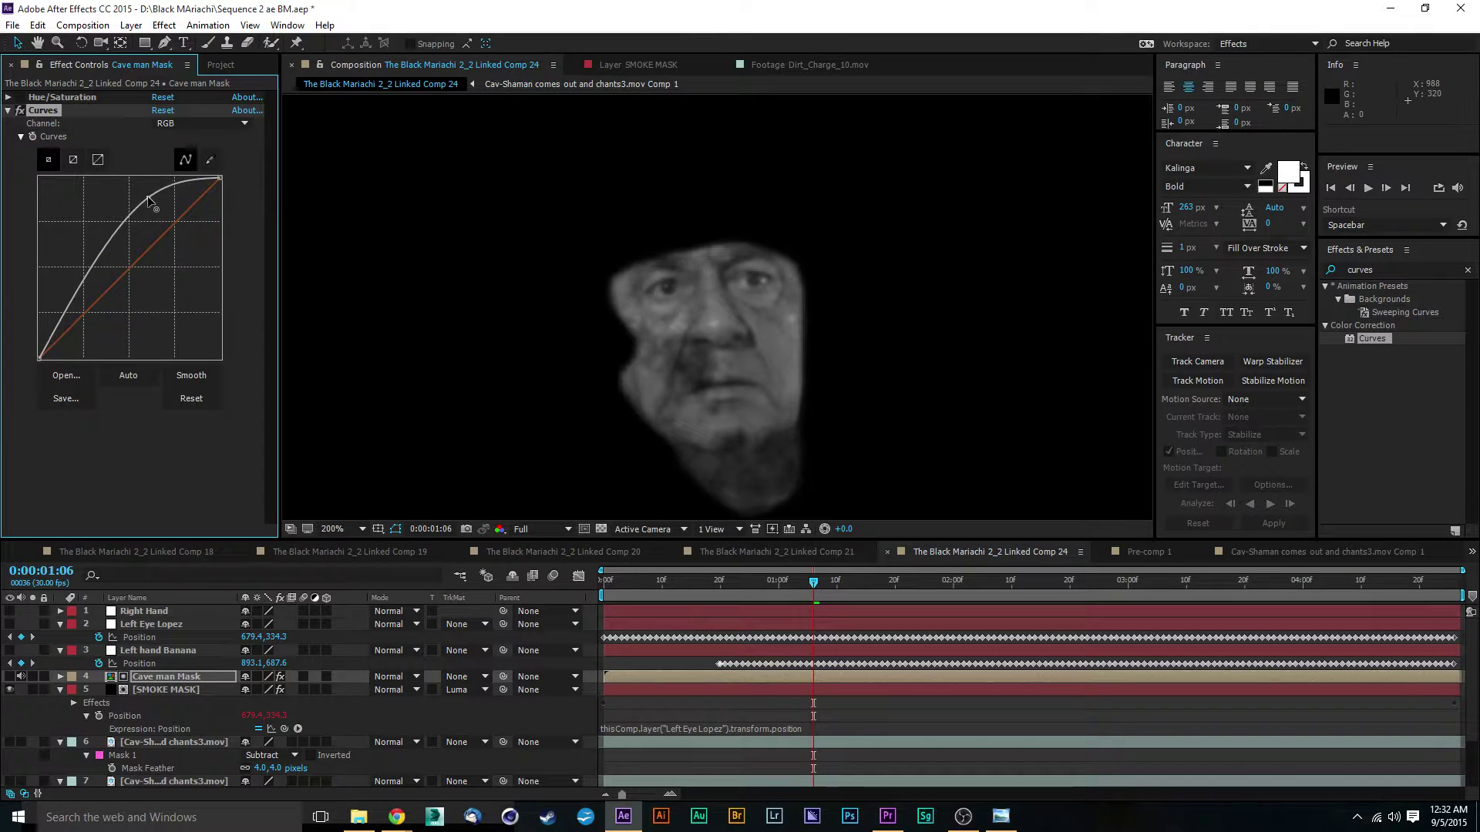
drag(87, 276, 100, 291)
mouse_move(150, 201)
mouse_down()
mouse_move(122, 187)
mouse_move(137, 192)
mouse_up()
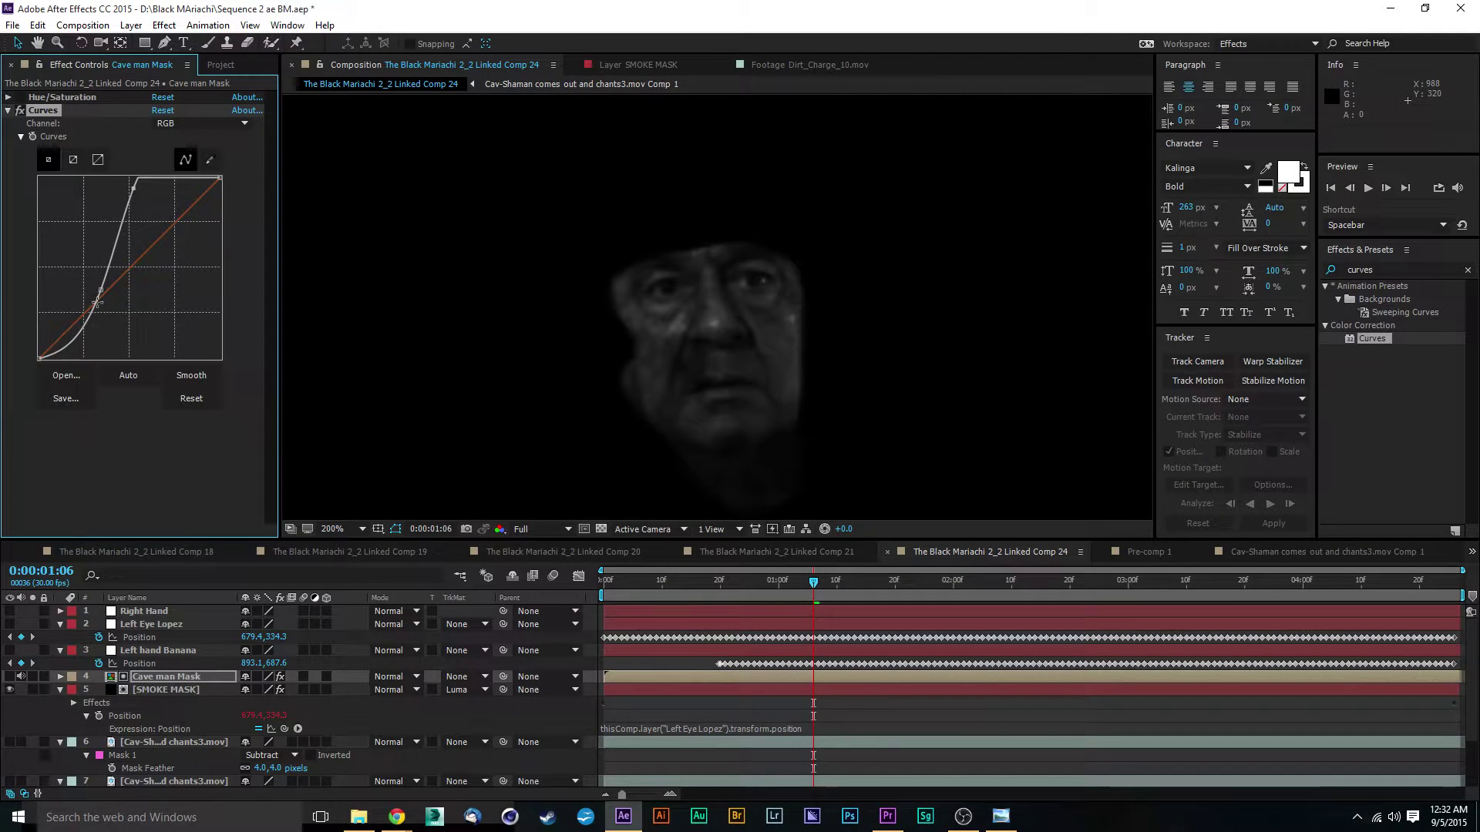
drag(99, 290, 74, 264)
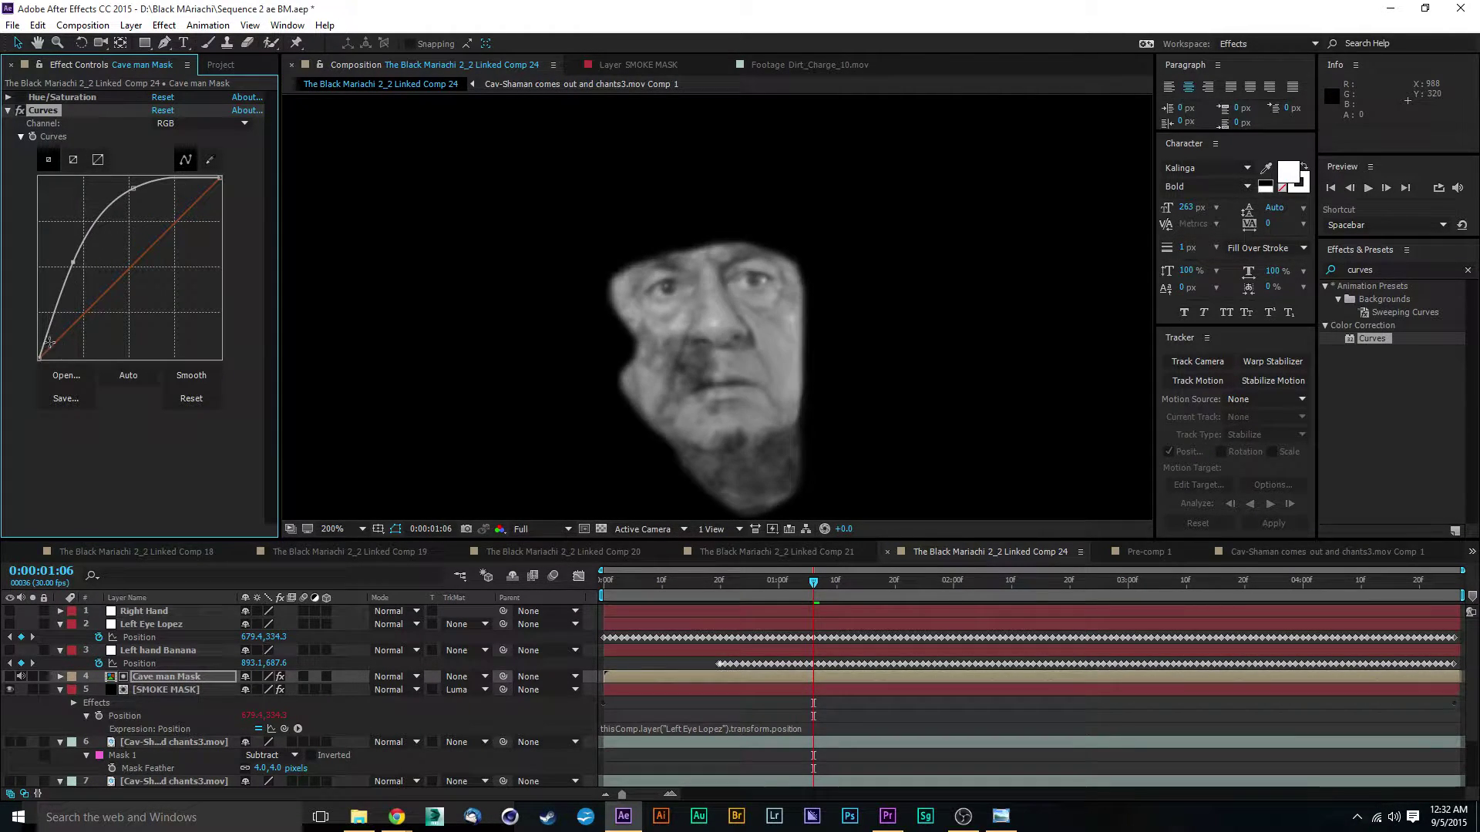
drag(46, 336, 69, 342)
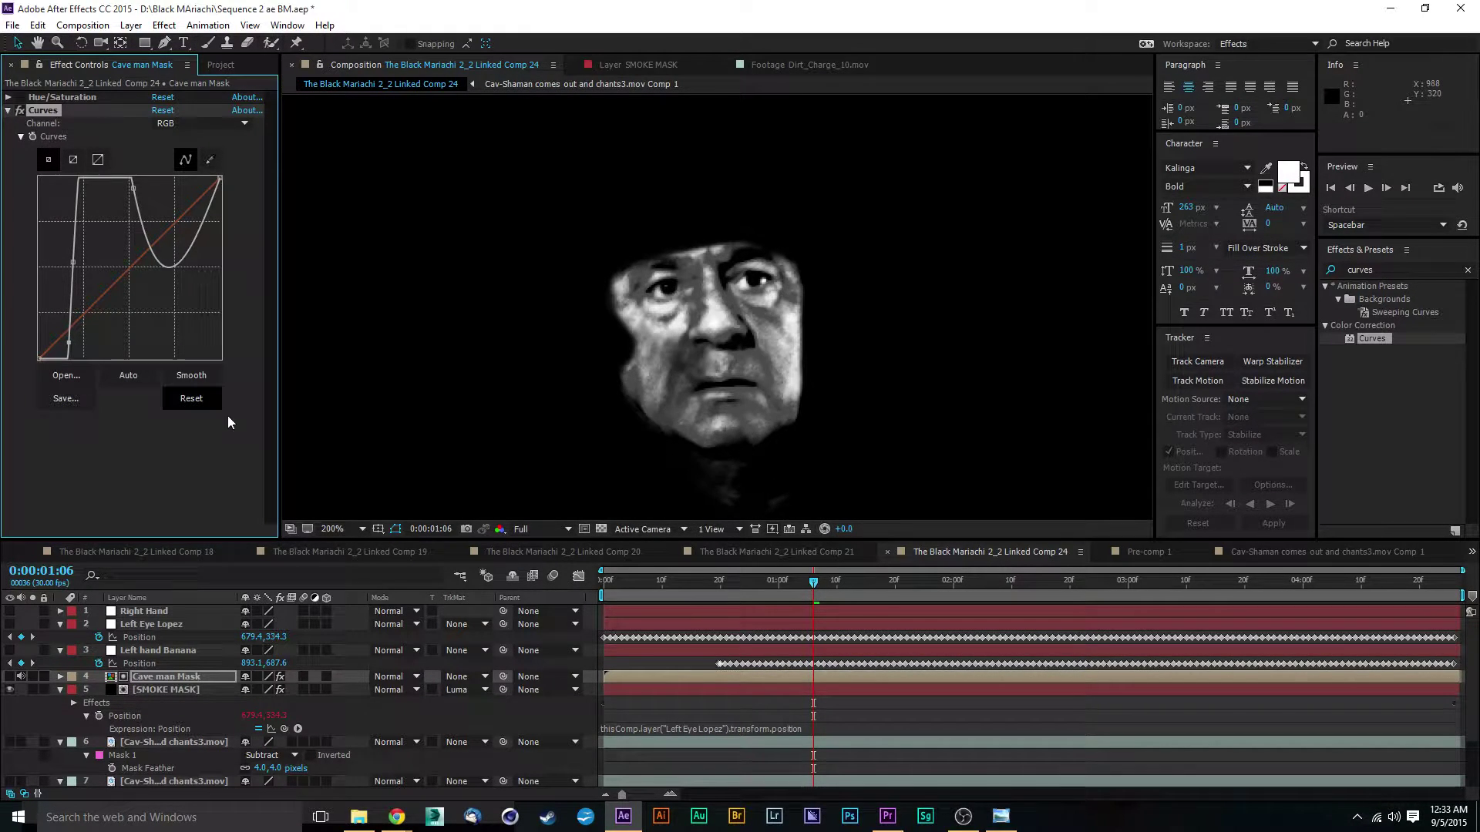
Step: Lower the SMOKE MASK Displacement Map's maximum horizontal displacement to 14
click(163, 689)
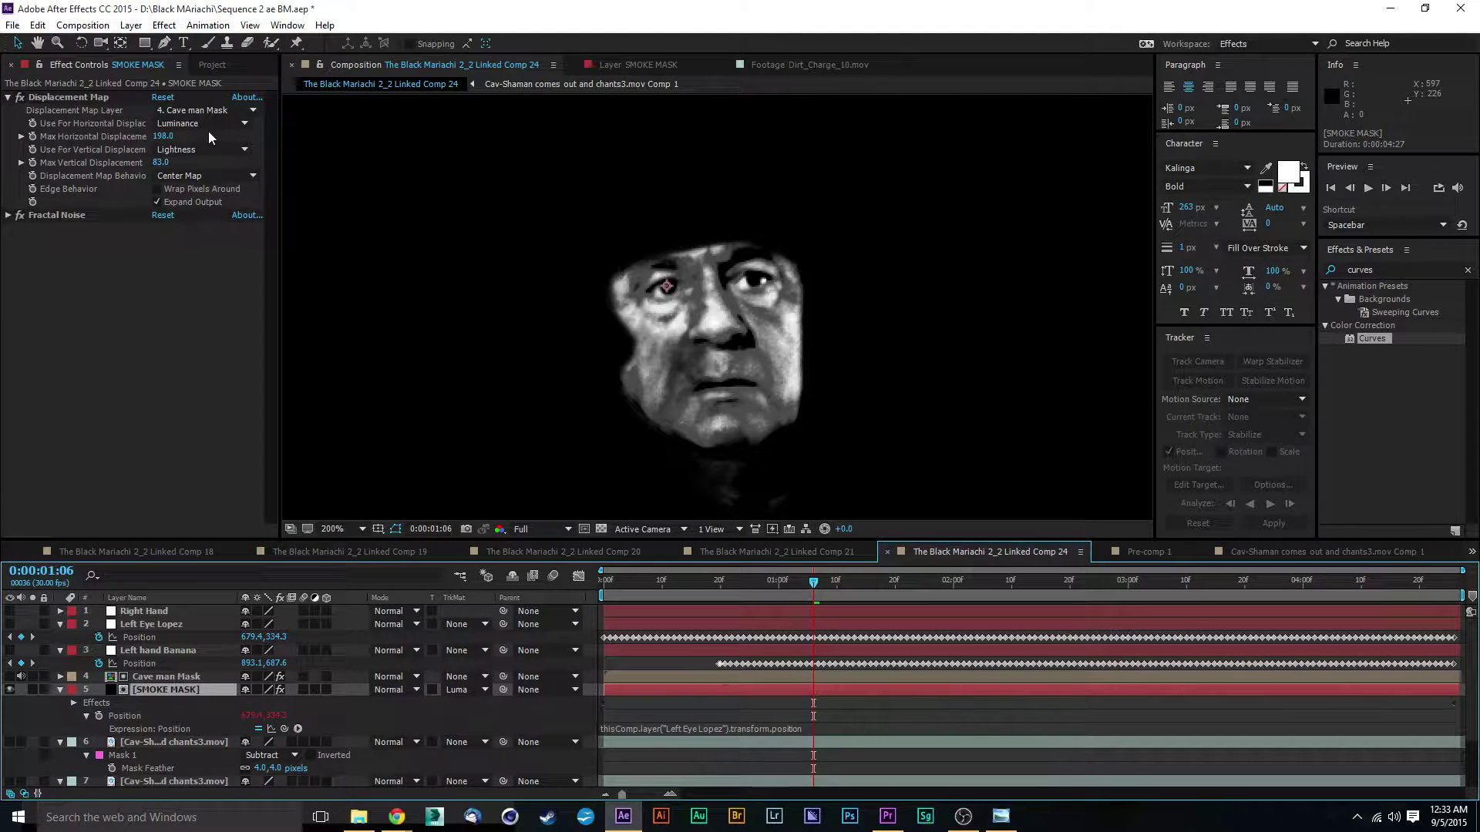
drag(166, 135, 275, 160)
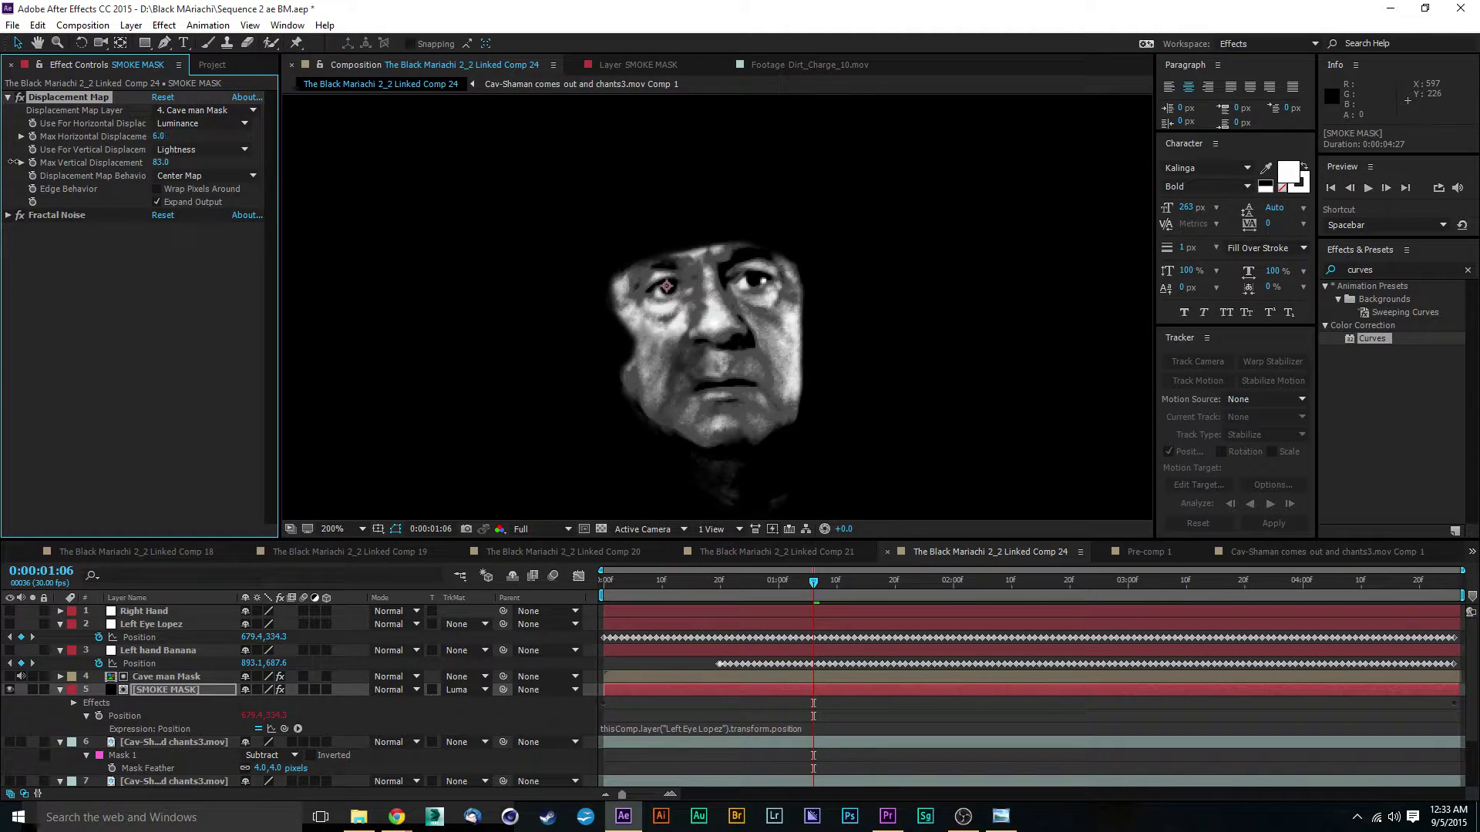
drag(11, 162, 85, 201)
click(109, 253)
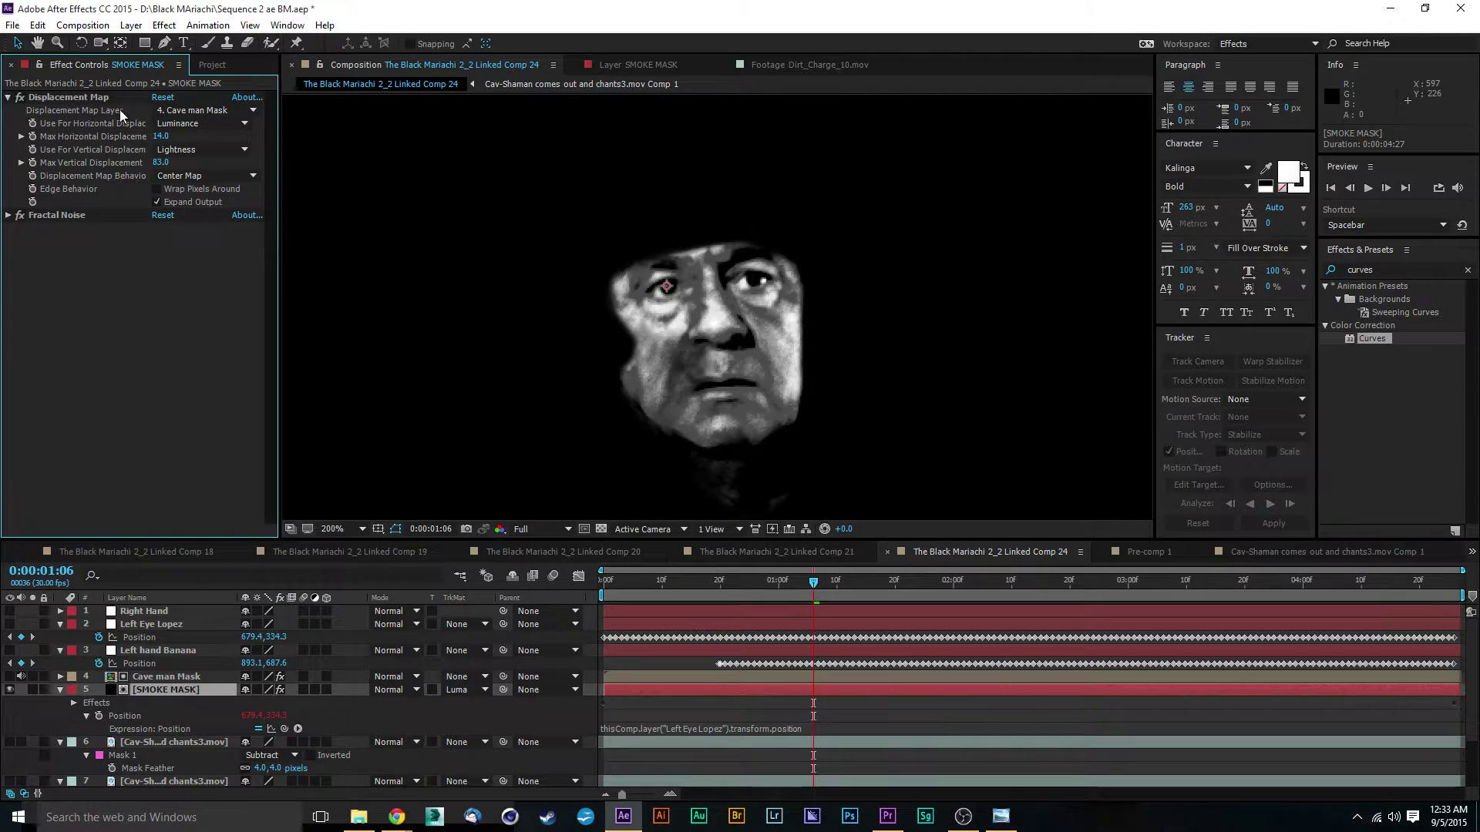
Step: Move the Curves effect from Cave man Mask onto the masked shaman footage layer inside its precomposition
click(168, 679)
click(75, 110)
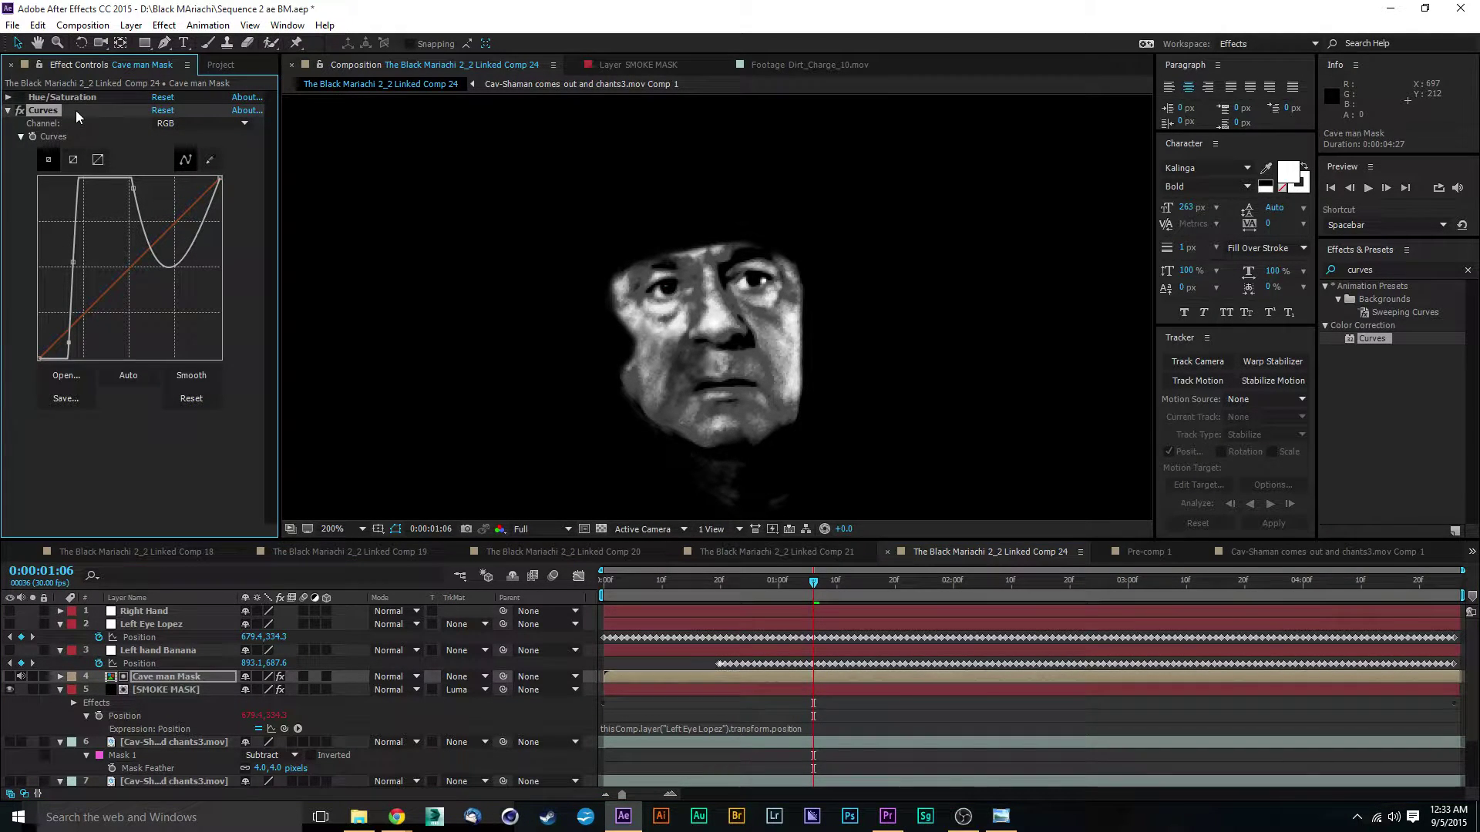
key(Delete)
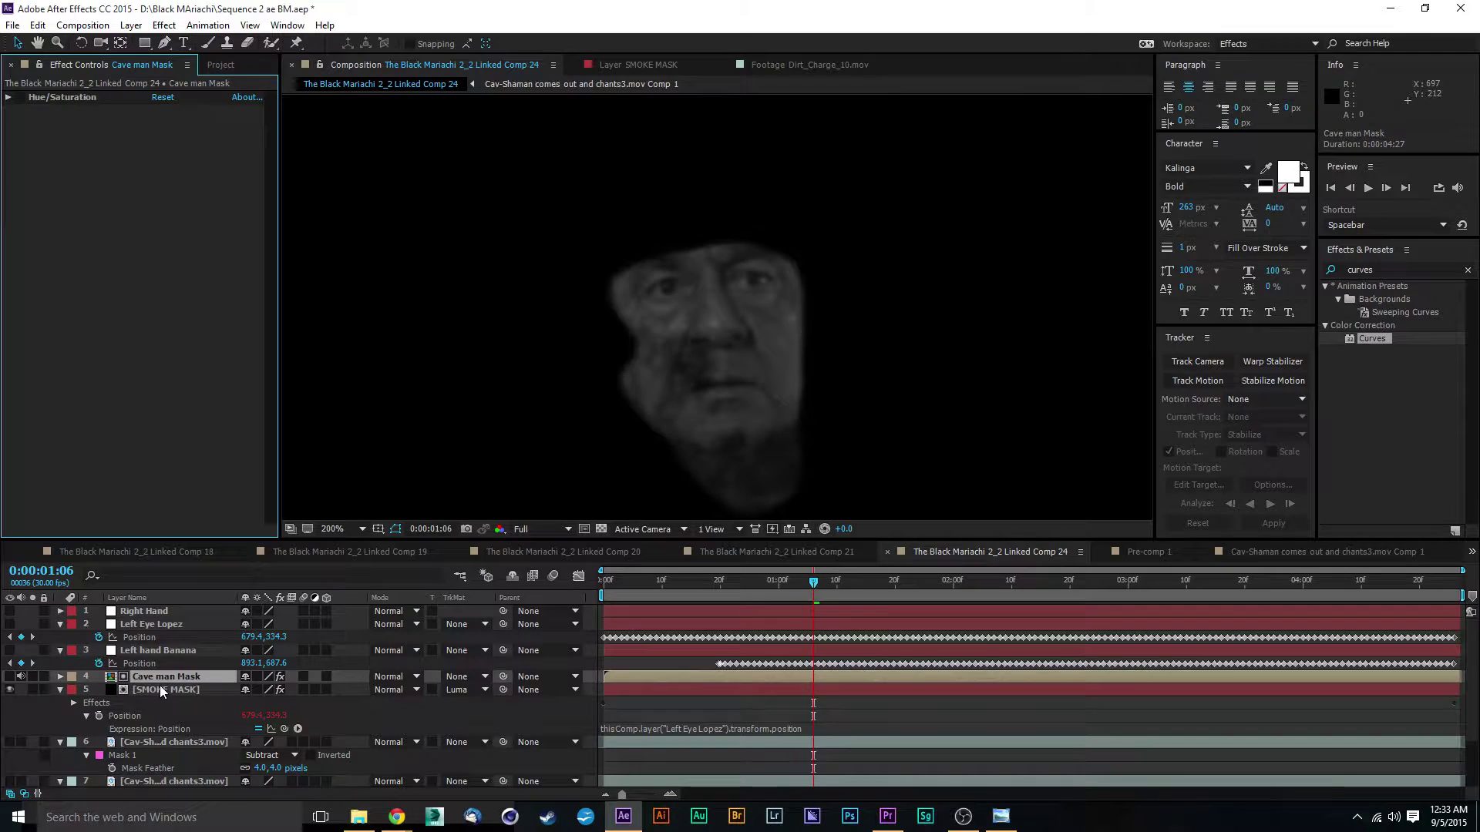
double_click(159, 677)
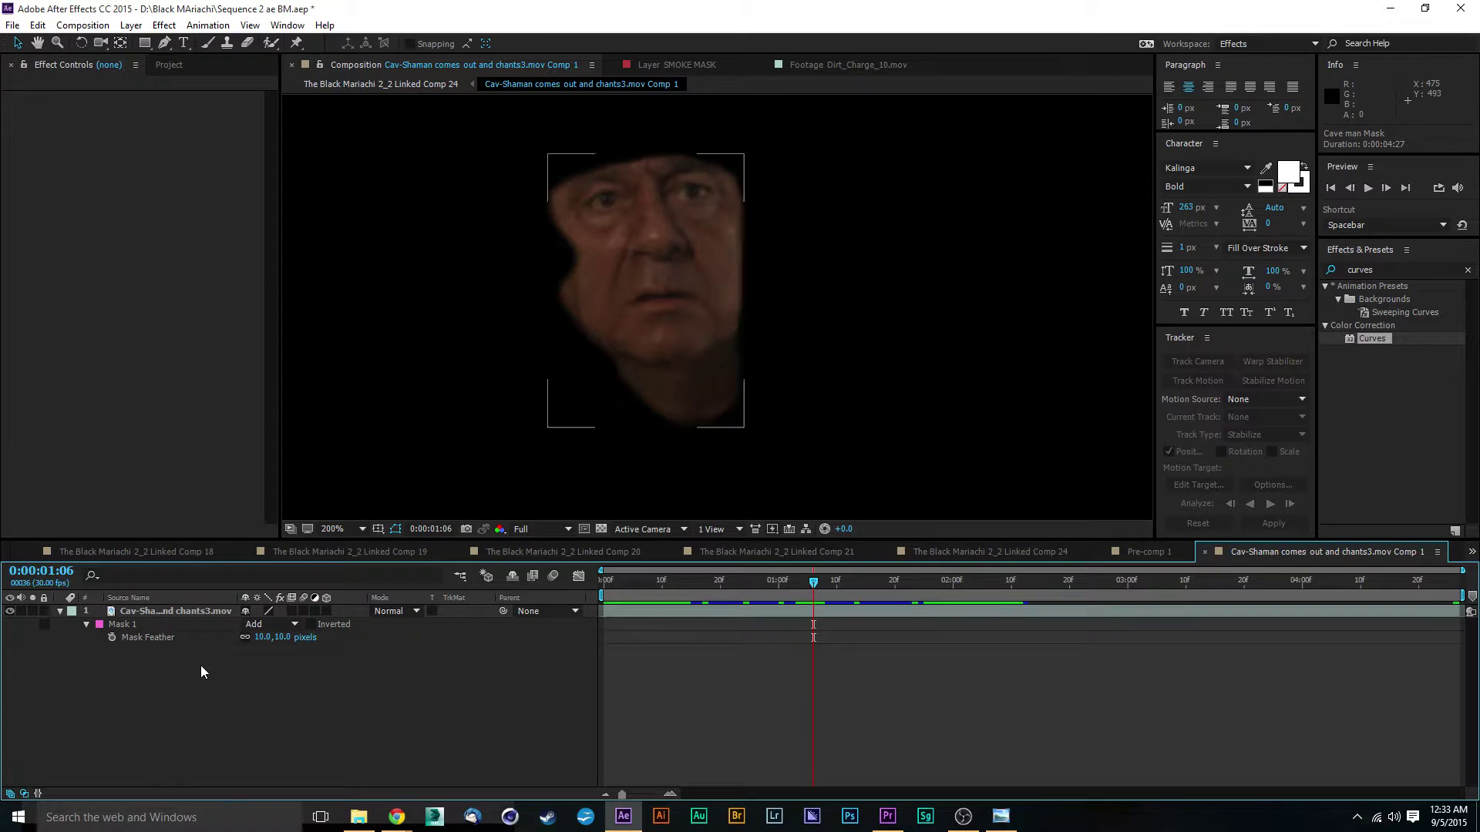
click(157, 611)
key(ctrl+v)
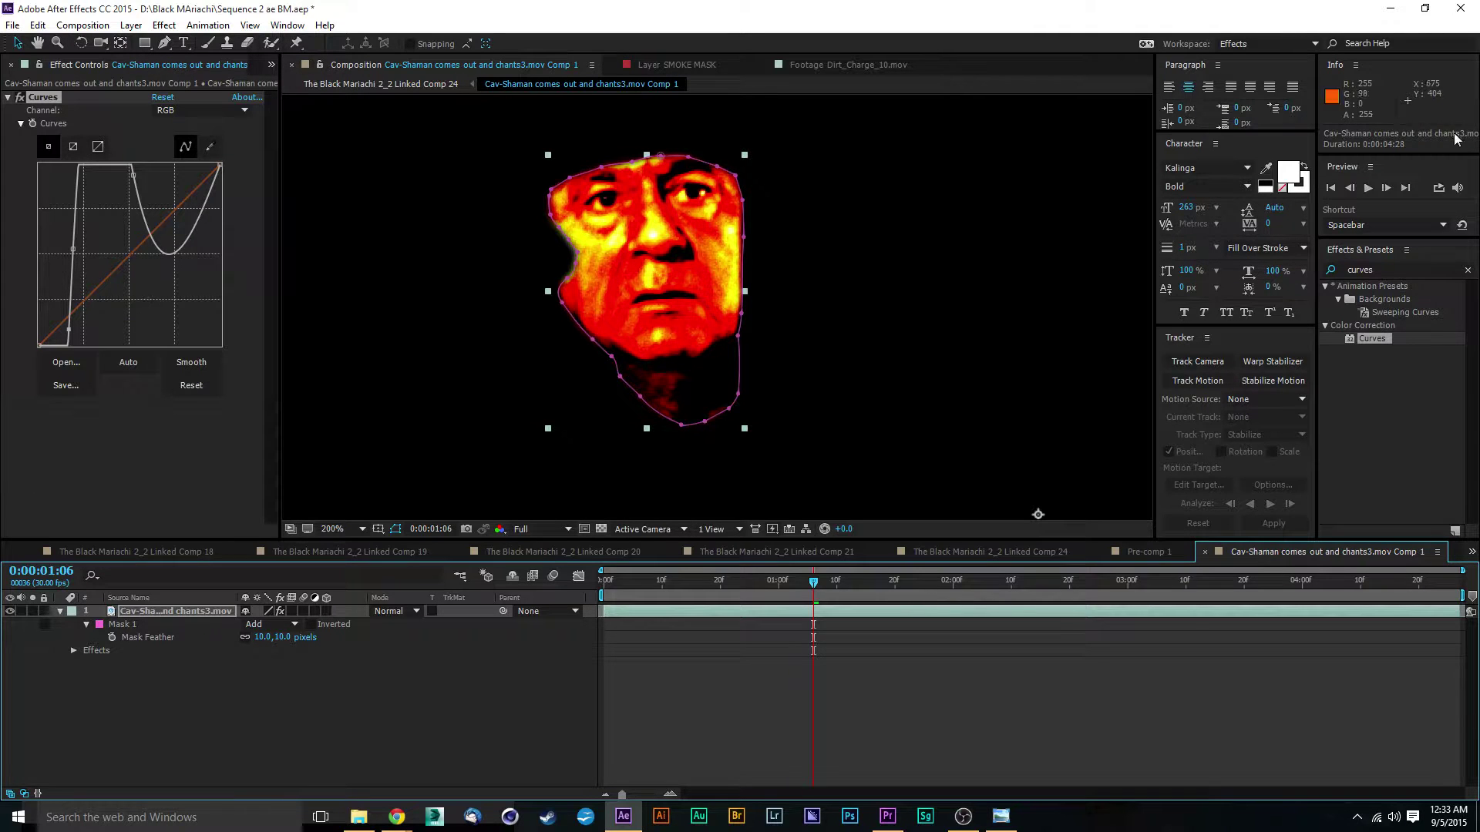
Step: Add Hue/Saturation above Curves on the precomposed shaman footage and set its Master Saturation to -100
click(1394, 269)
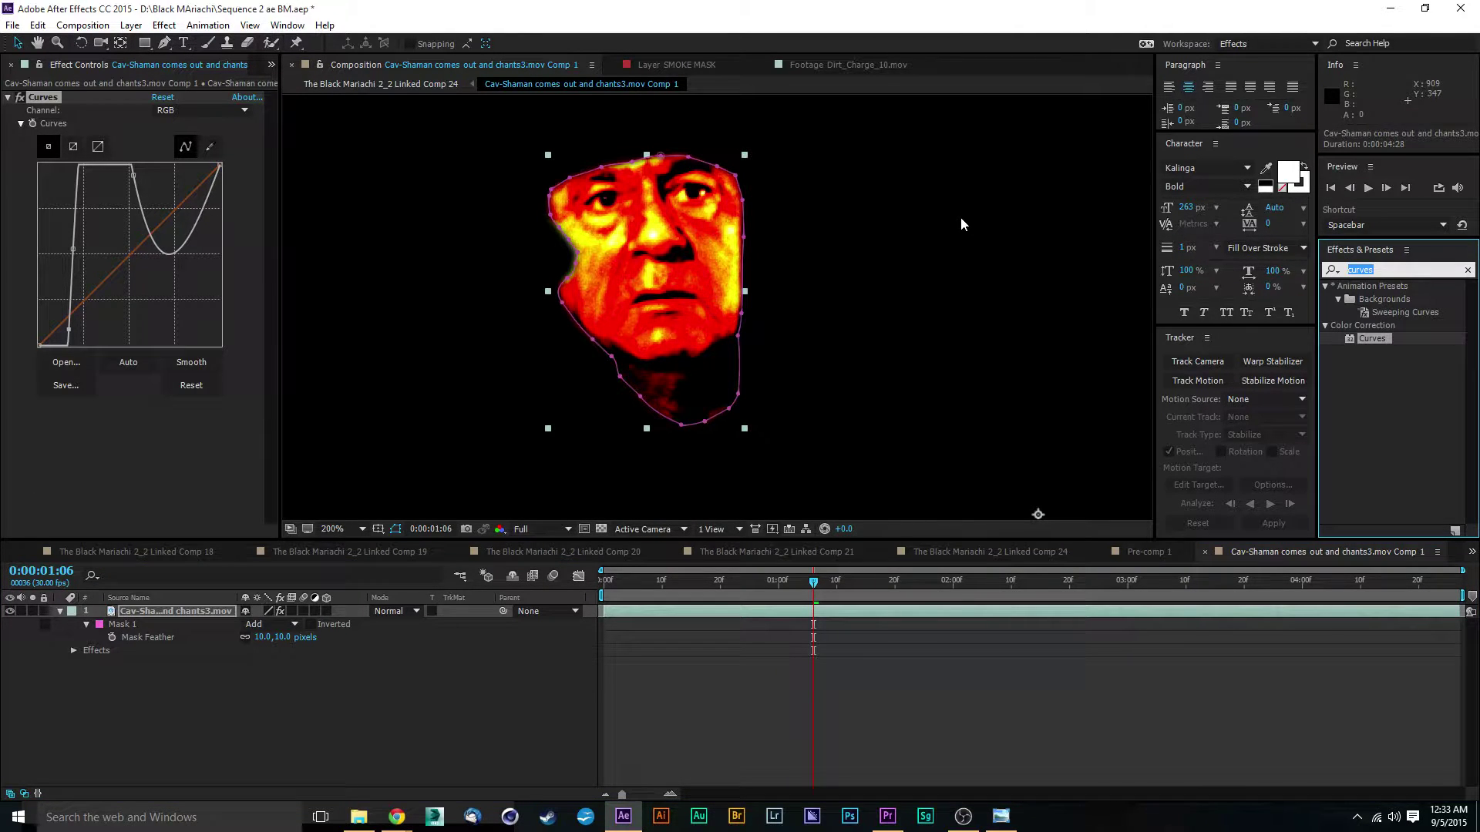
text(satu)
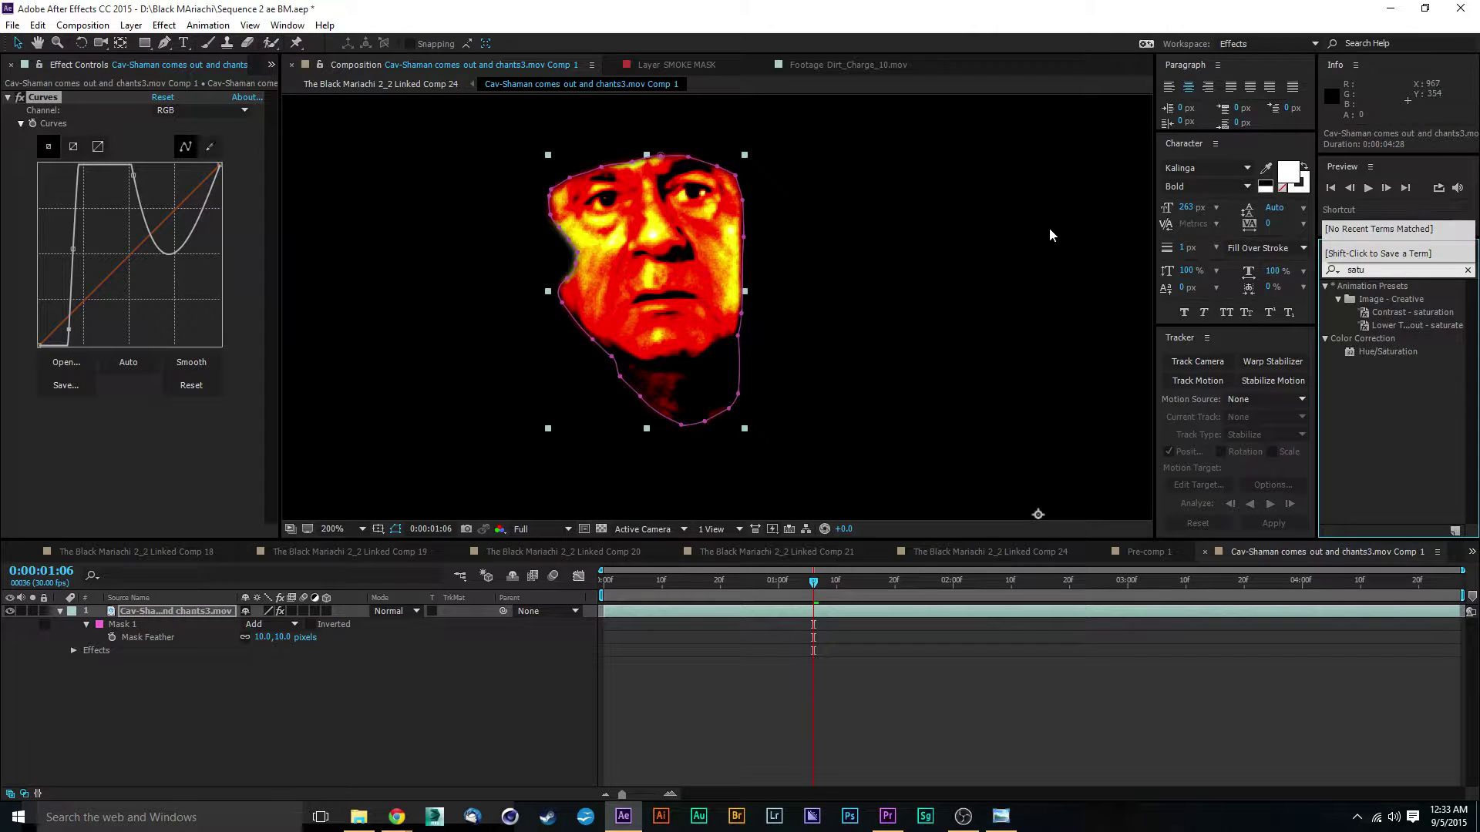
drag(1347, 352, 79, 101)
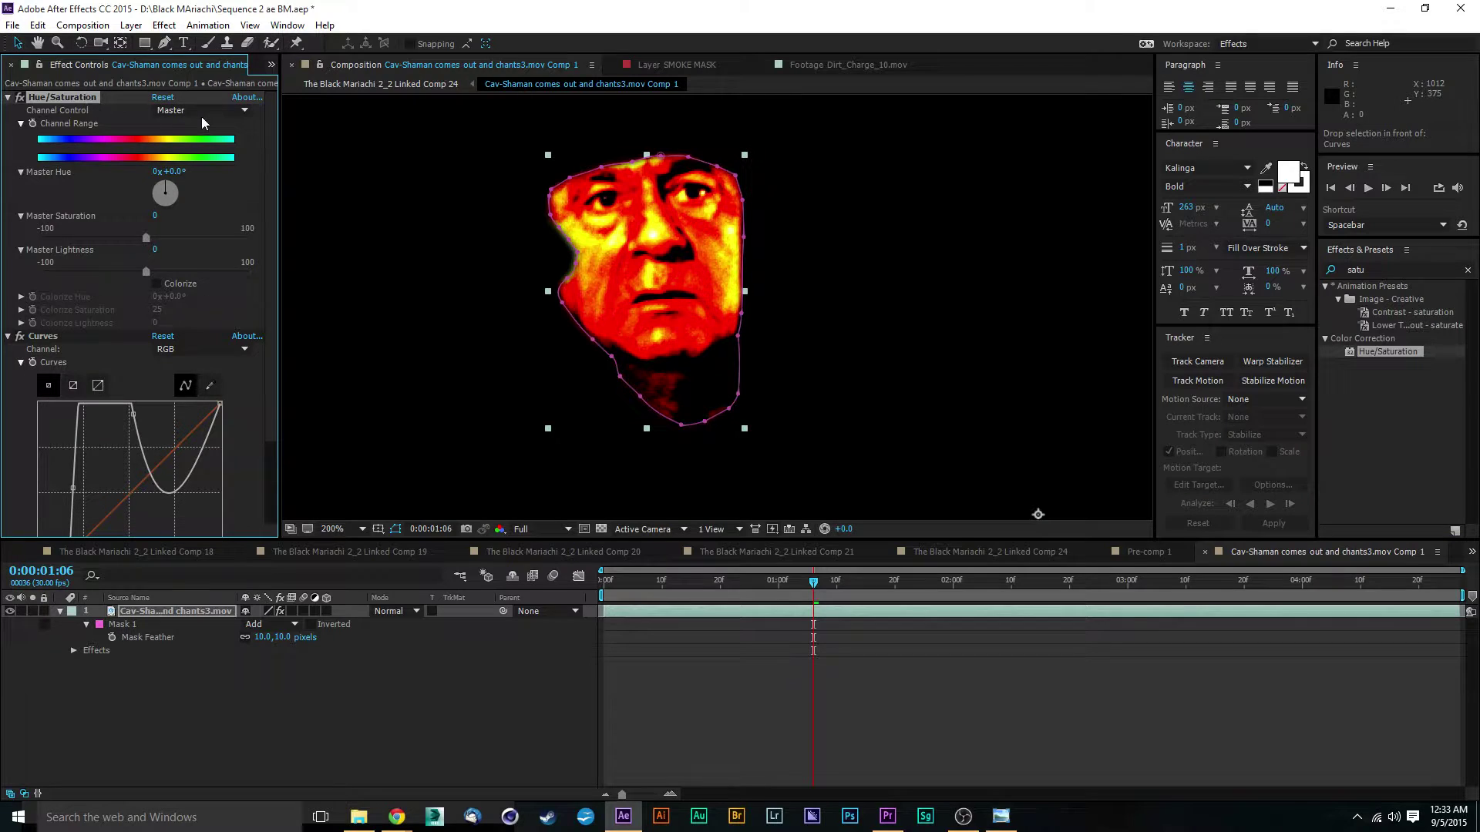
drag(147, 238, 3, 248)
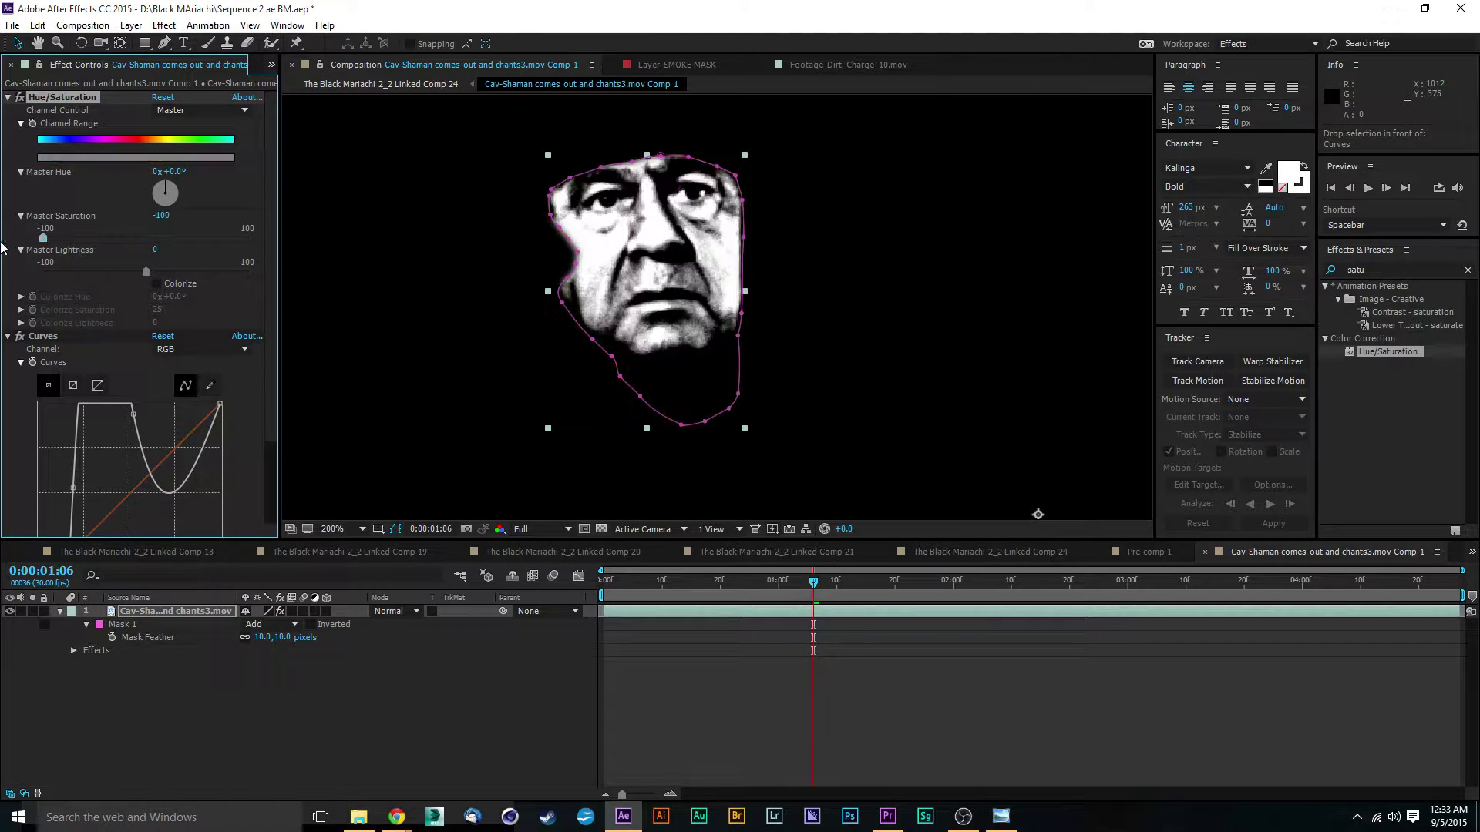
click(432, 763)
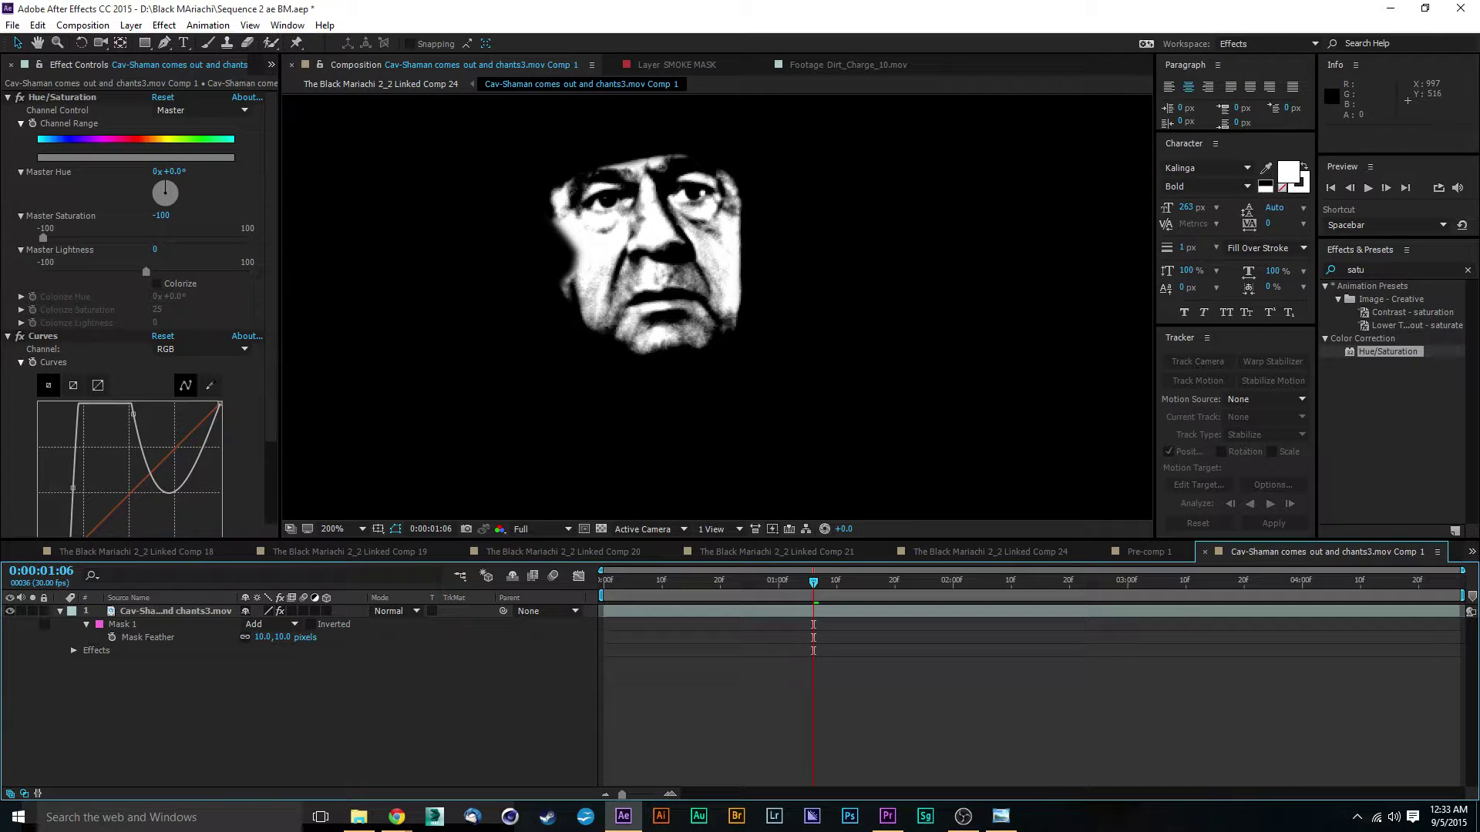
key(alt+Tab)
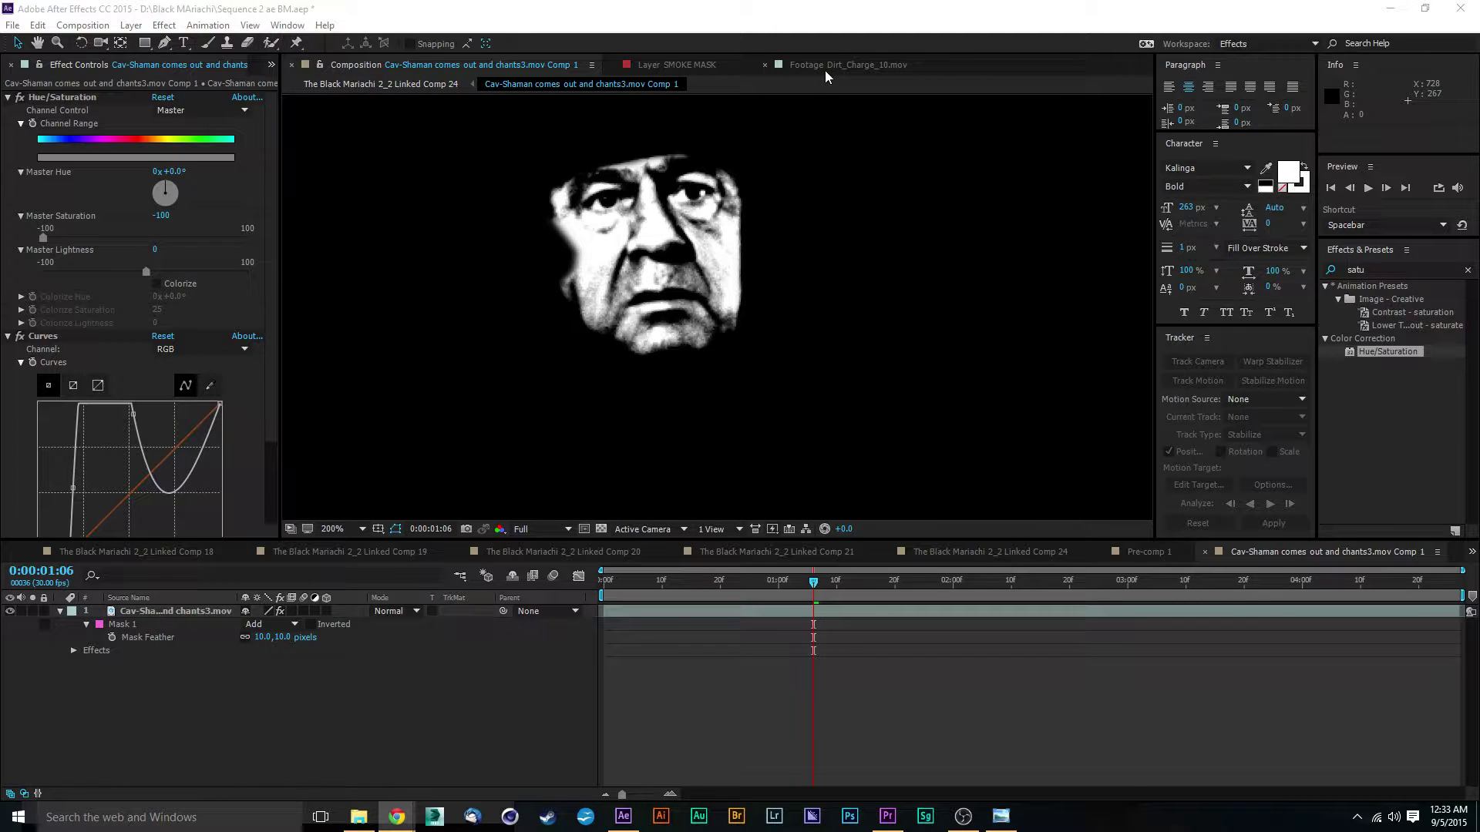
Step: In The Black Mariachi 2_2 Linked Comp 24, set SMOKE MASK's maximum horizontal displacement to 126 and maximum vertical displacement to 87
click(997, 552)
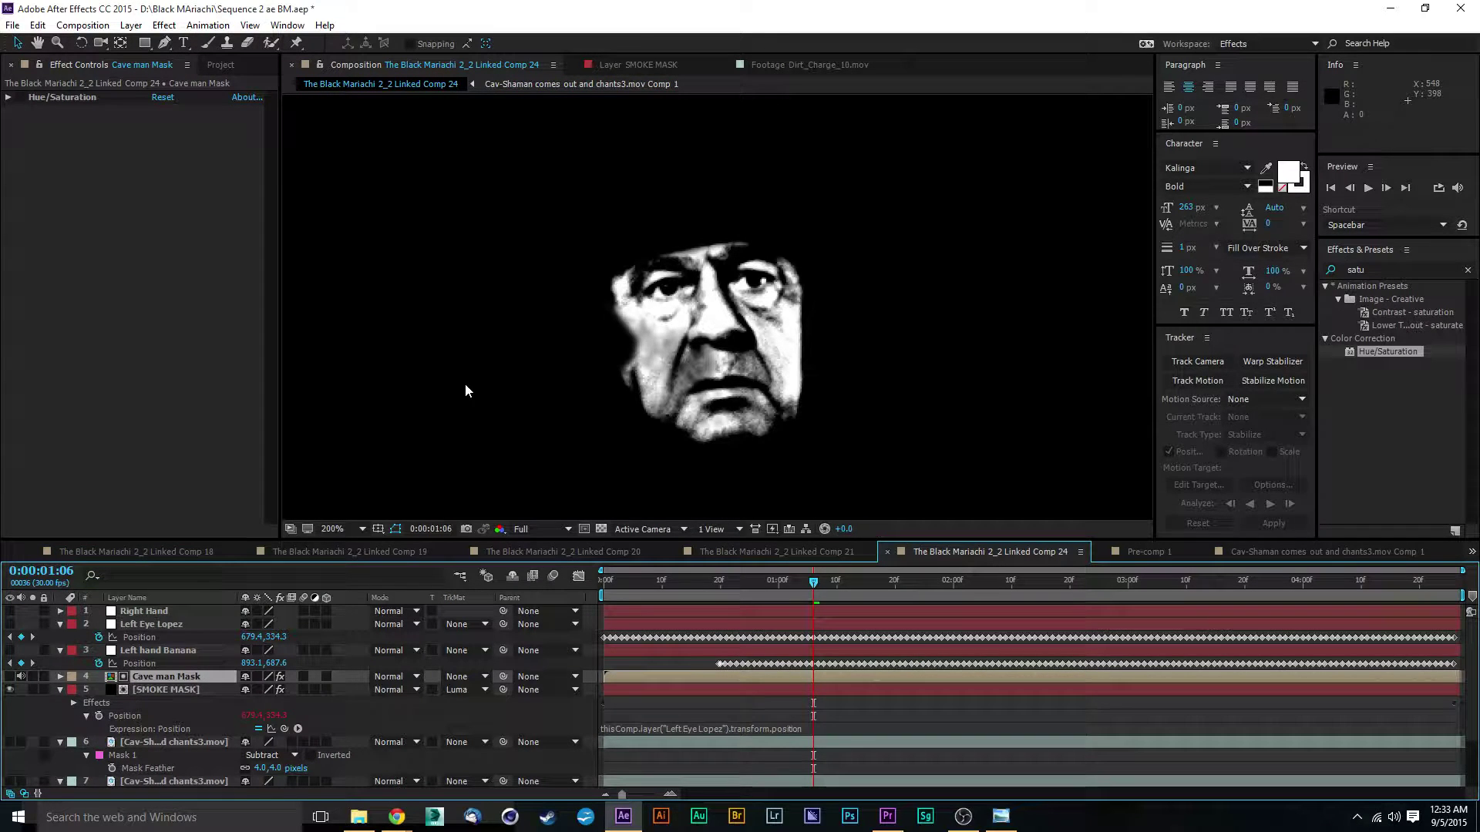
click(156, 689)
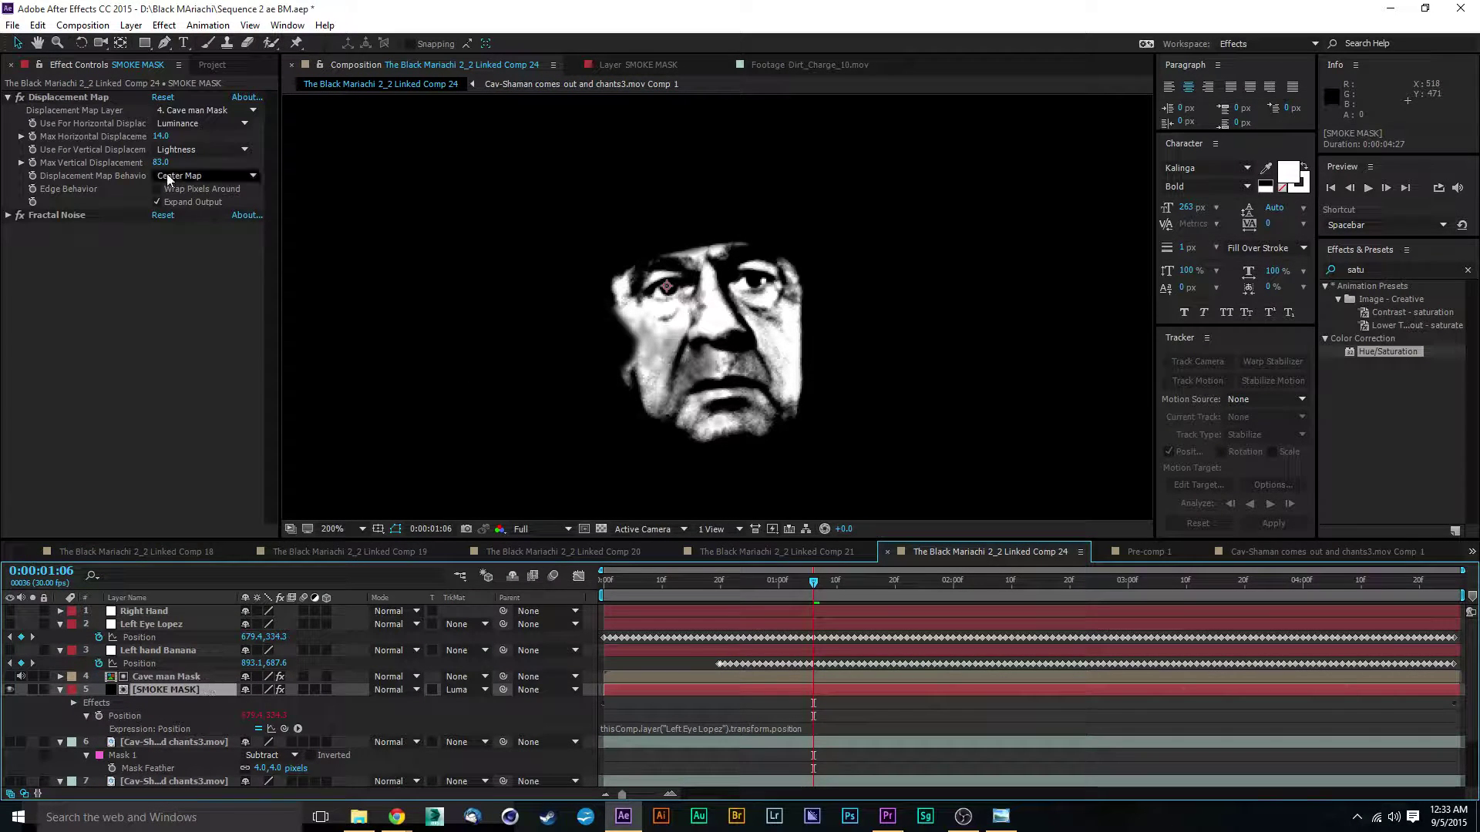
drag(160, 136, 242, 131)
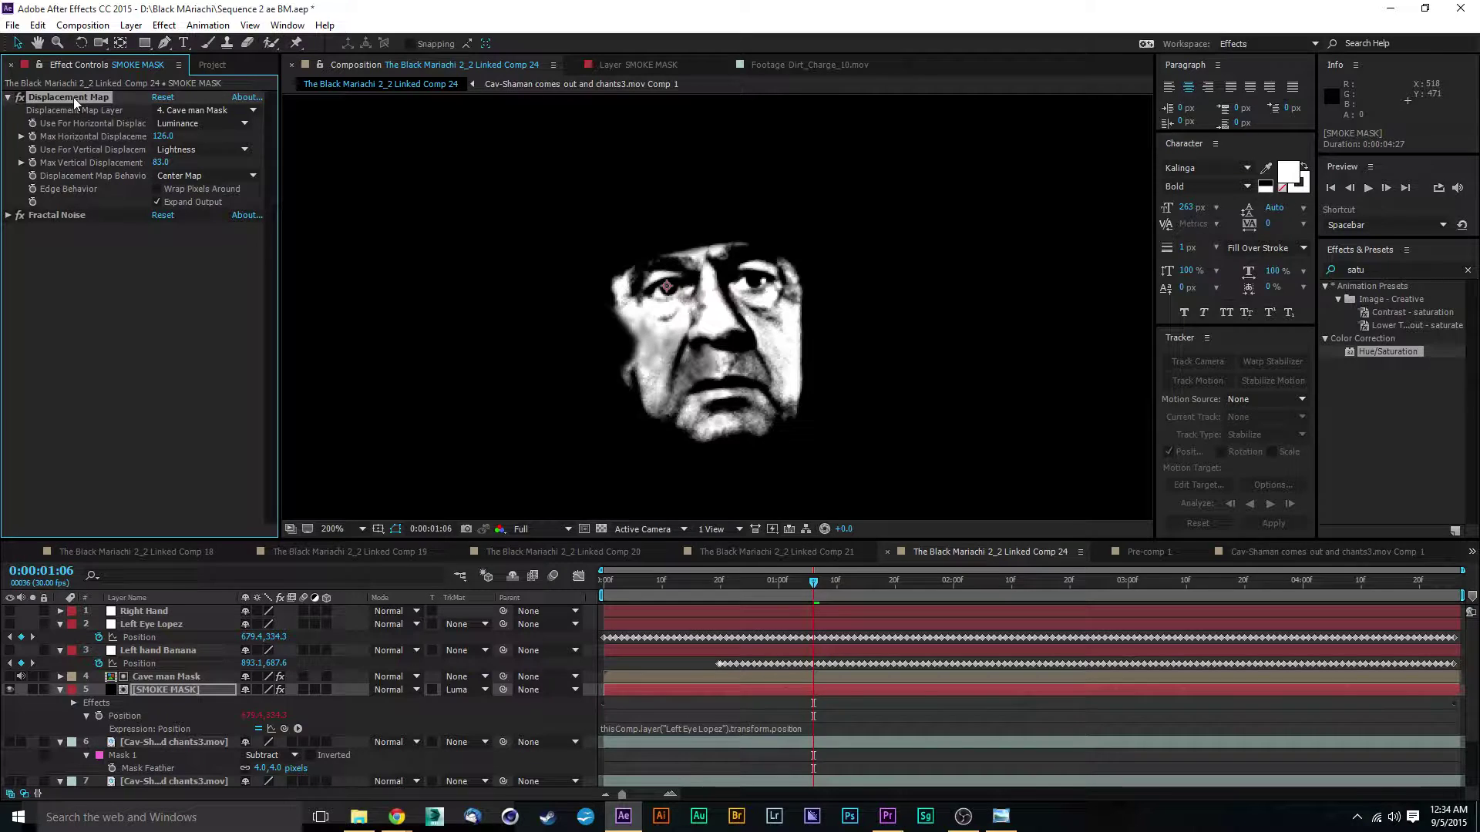
mouse_move(157, 164)
mouse_down()
mouse_move(215, 165)
mouse_move(165, 164)
mouse_up()
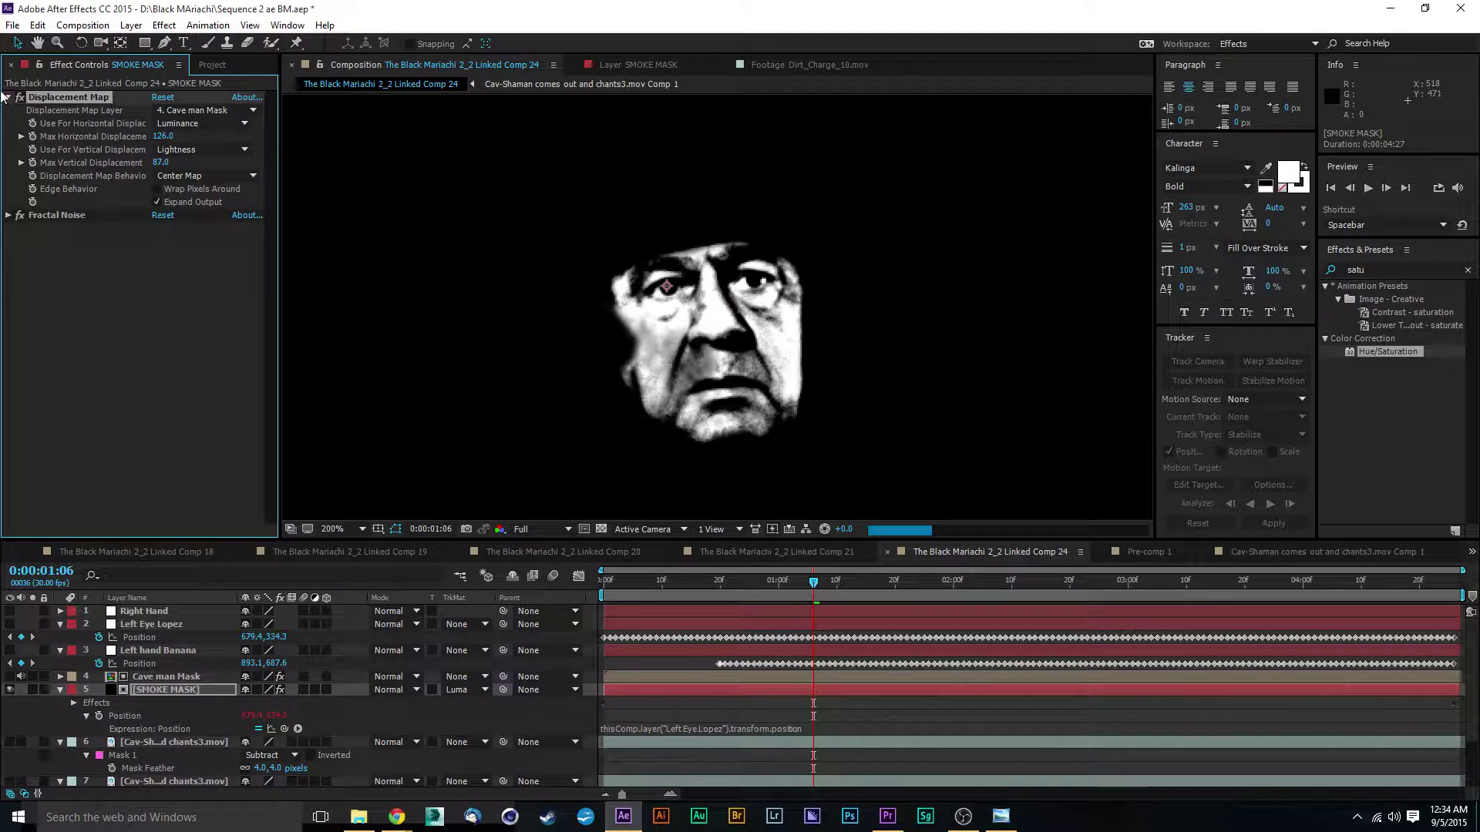
Step: Delete the Displacement Map from SMOKE MASK and apply a new Displacement Map to the Cave man Mask layer
click(43, 99)
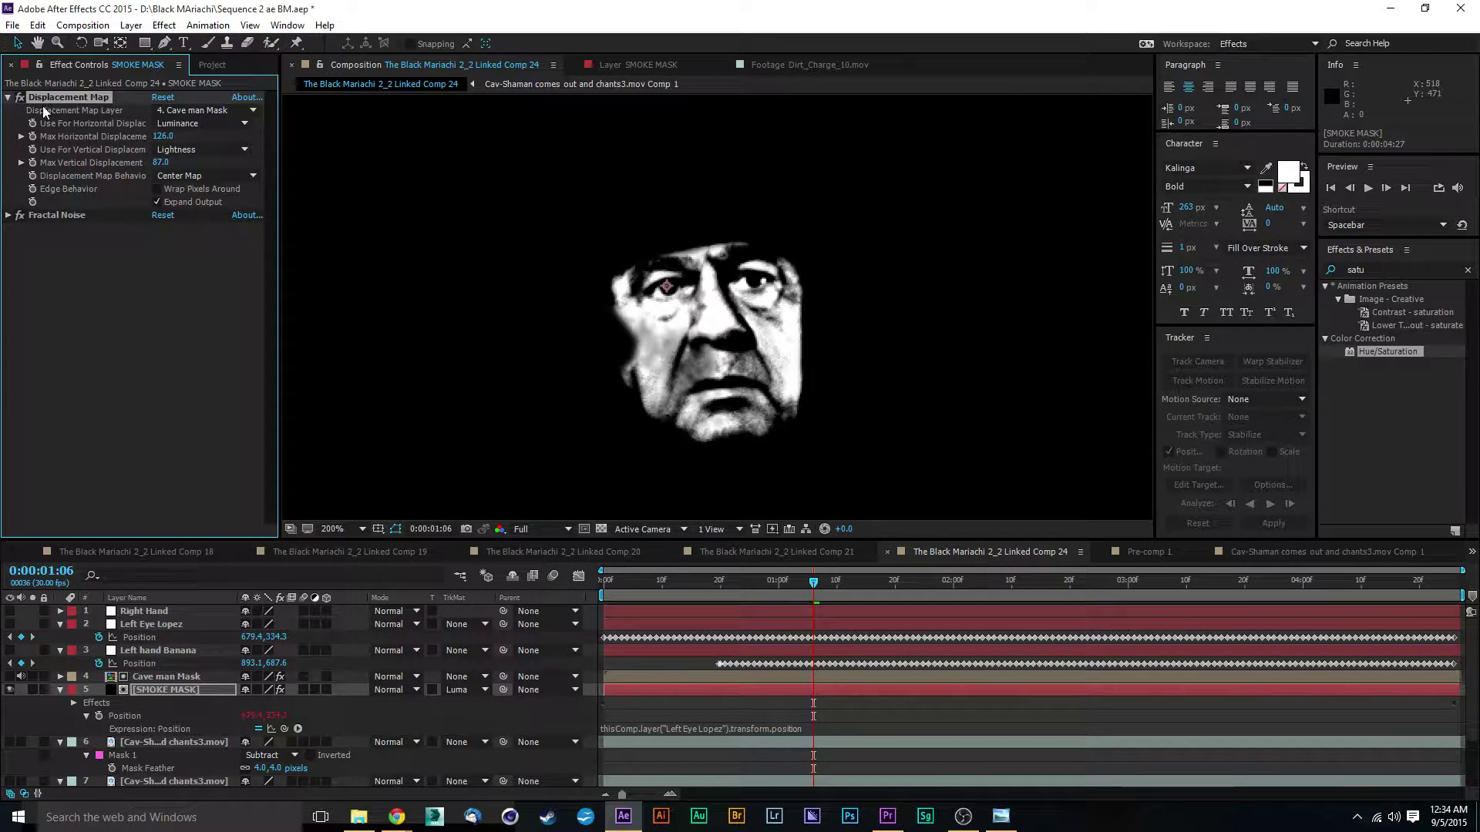
key(Delete)
click(179, 676)
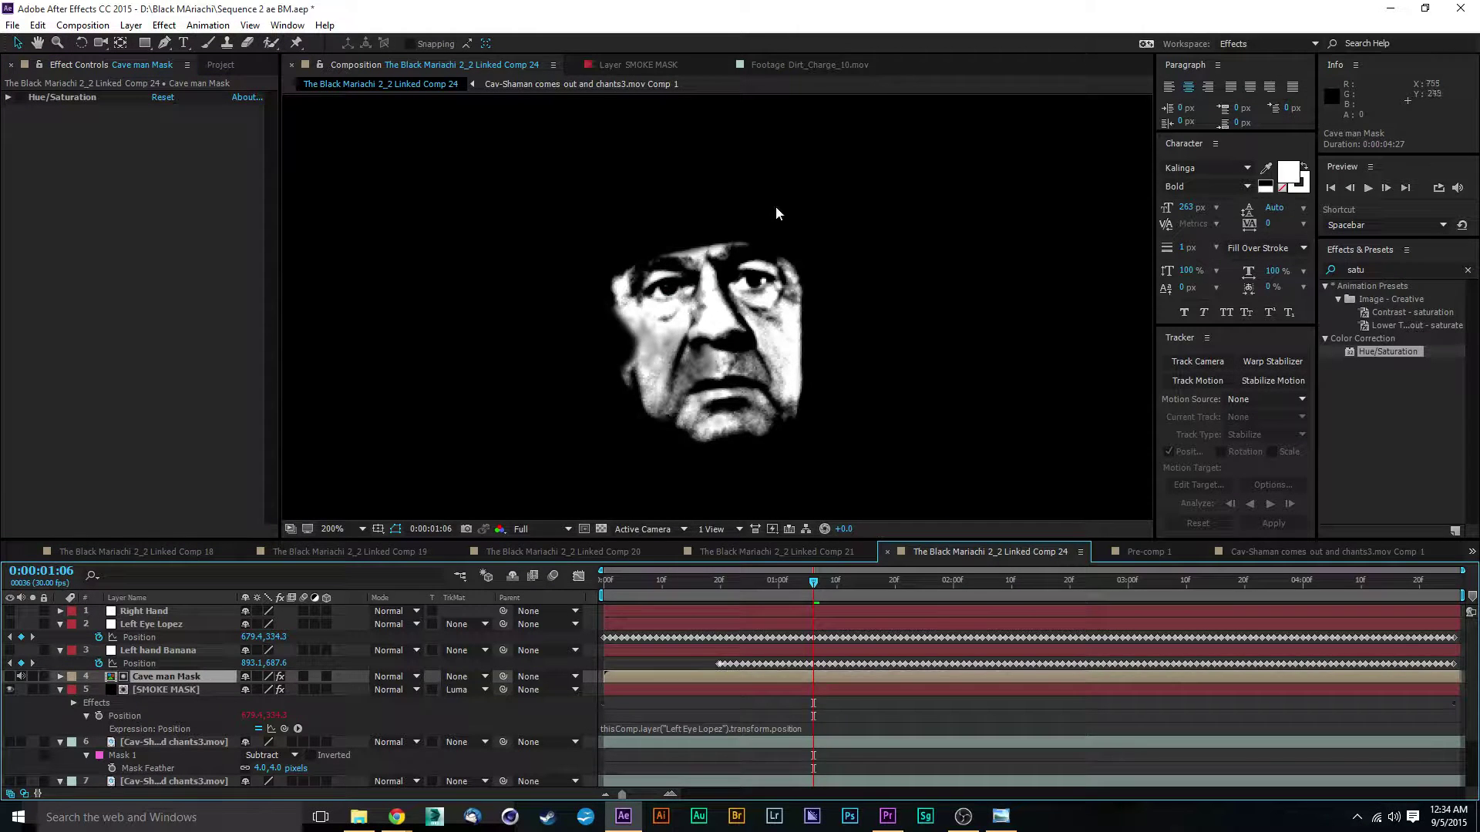
drag(1376, 270, 1308, 257)
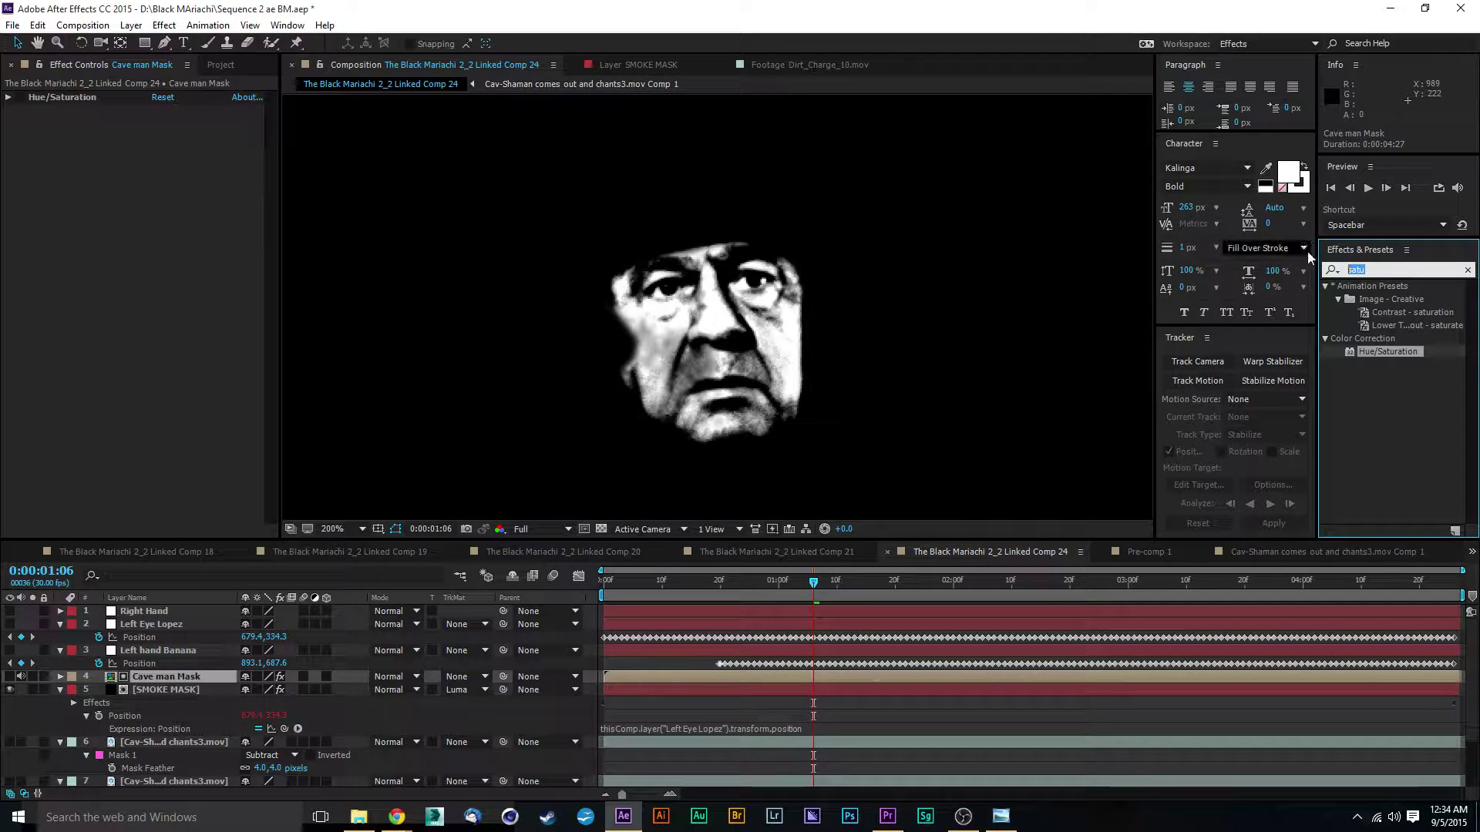
text(displac)
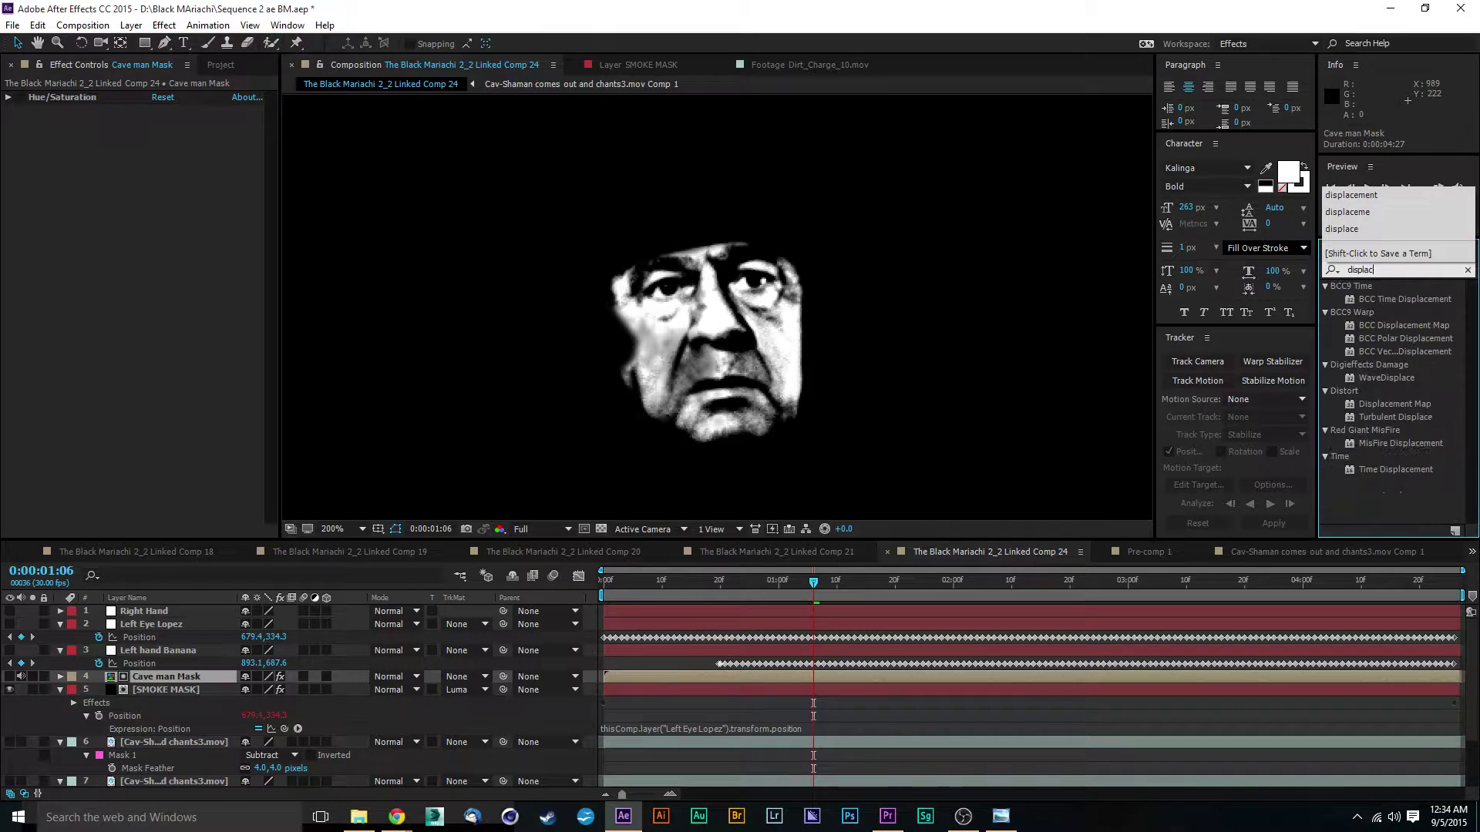
text(ement)
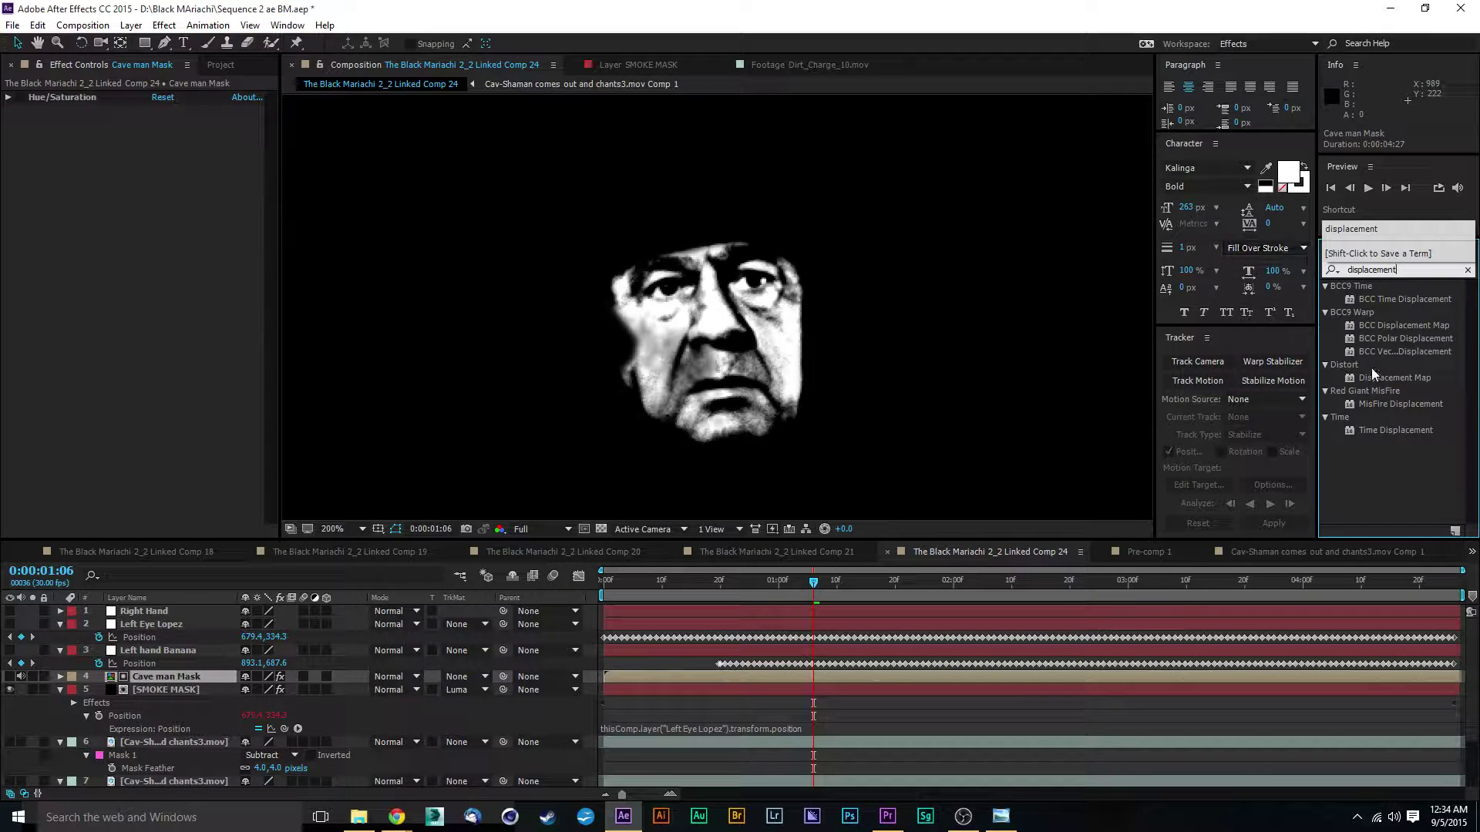
drag(1362, 376, 168, 675)
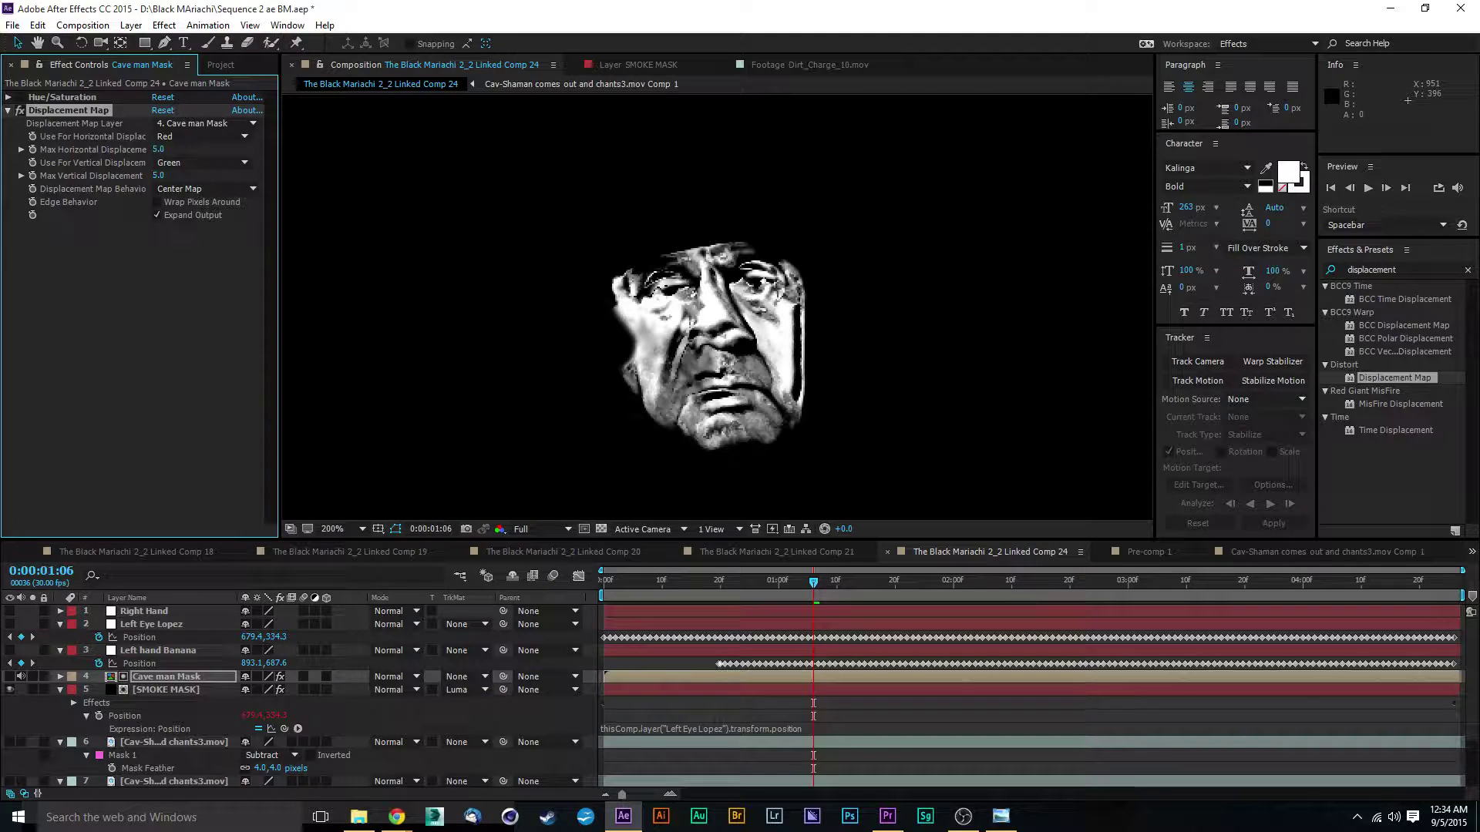
Step: Set the Cave man Mask Displacement Map's maximum horizontal displacement to 2 and maximum vertical displacement to 8
key(alt+Tab)
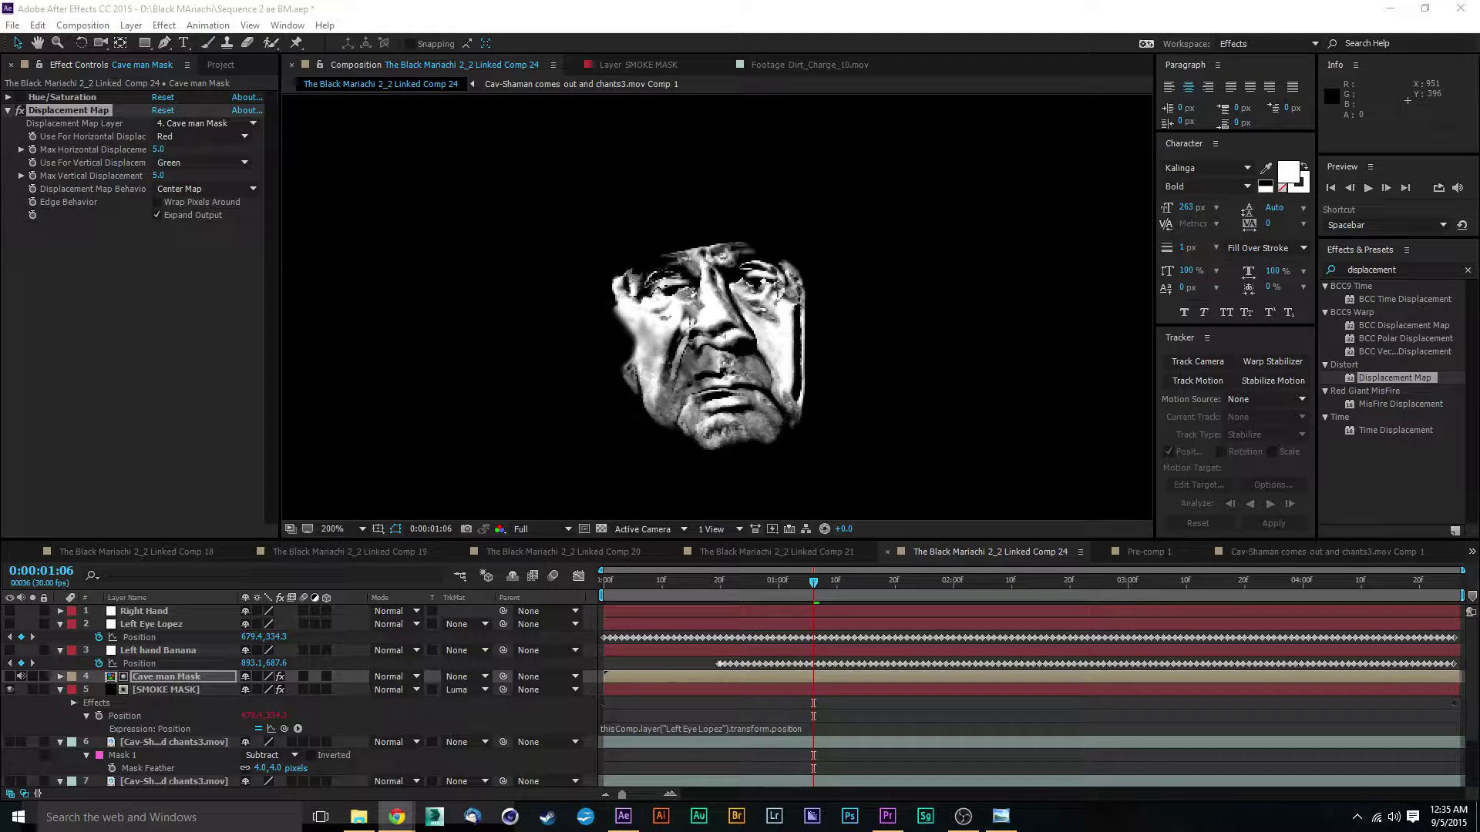
drag(158, 148, 164, 178)
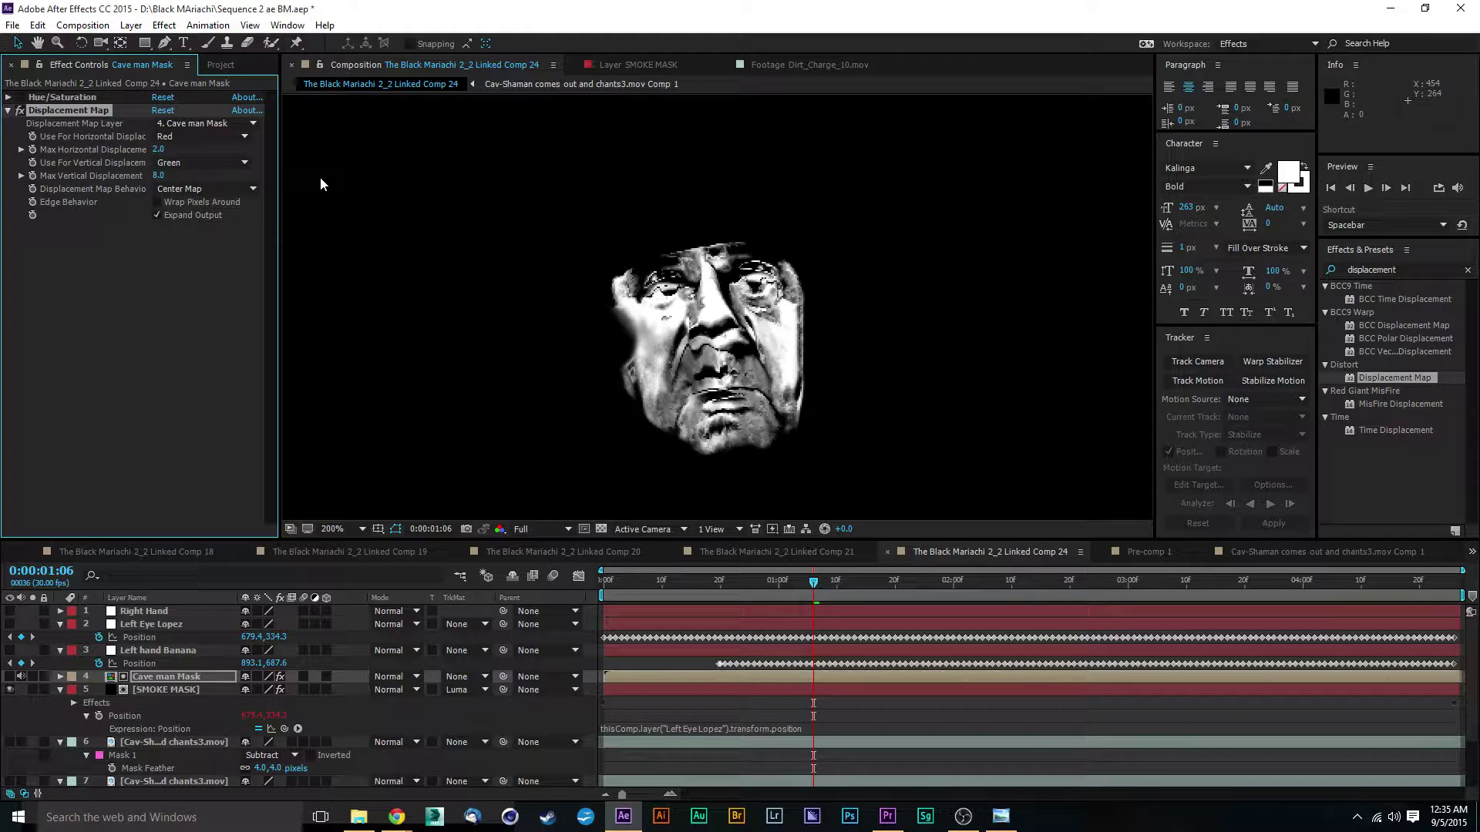
scroll(704, 324, down, 1)
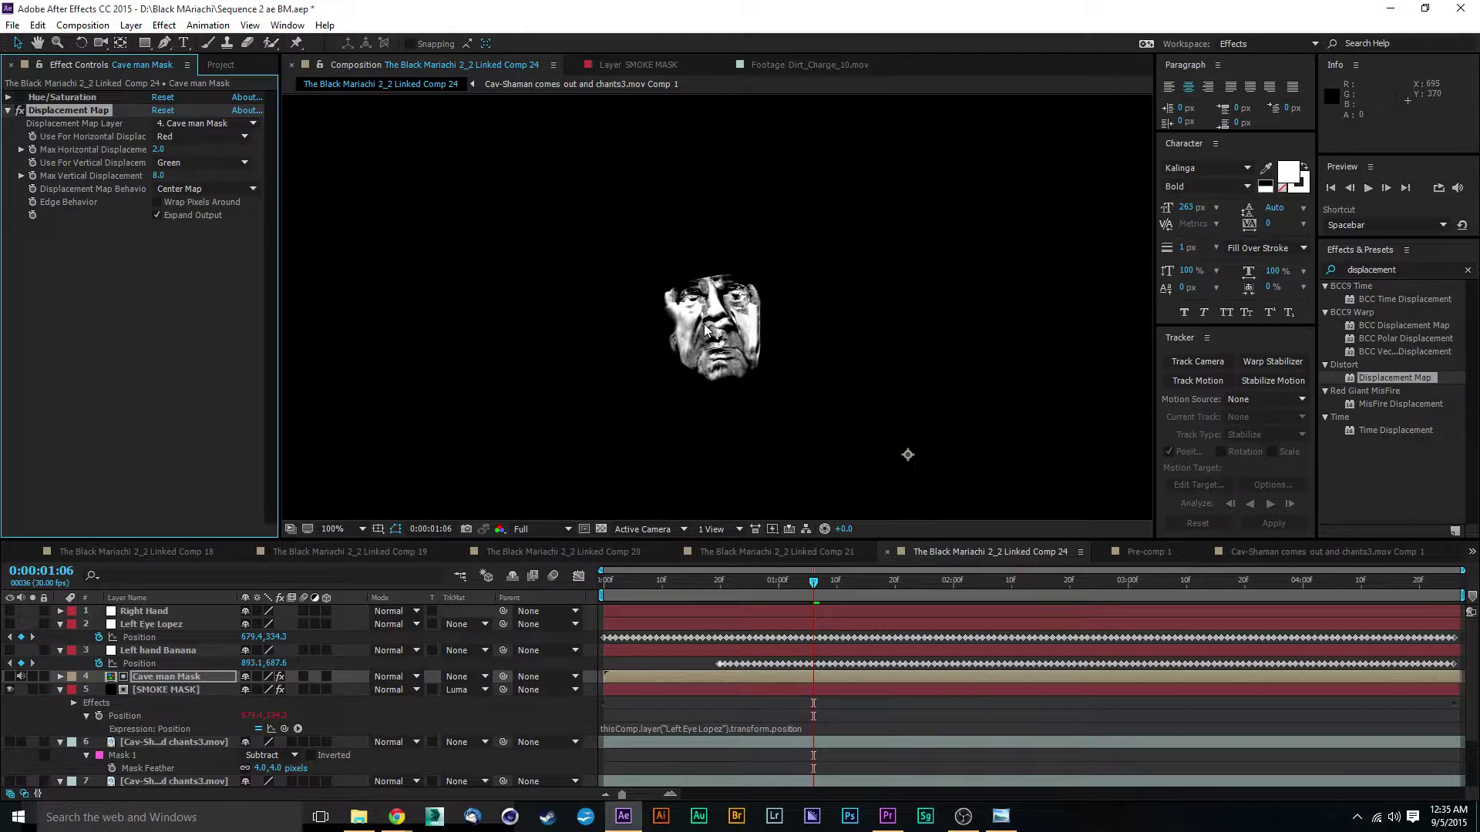
Step: Set the Cave man Mask Displacement Map to use Luminance for both horizontal and vertical displacement
scroll(705, 324, up, 1)
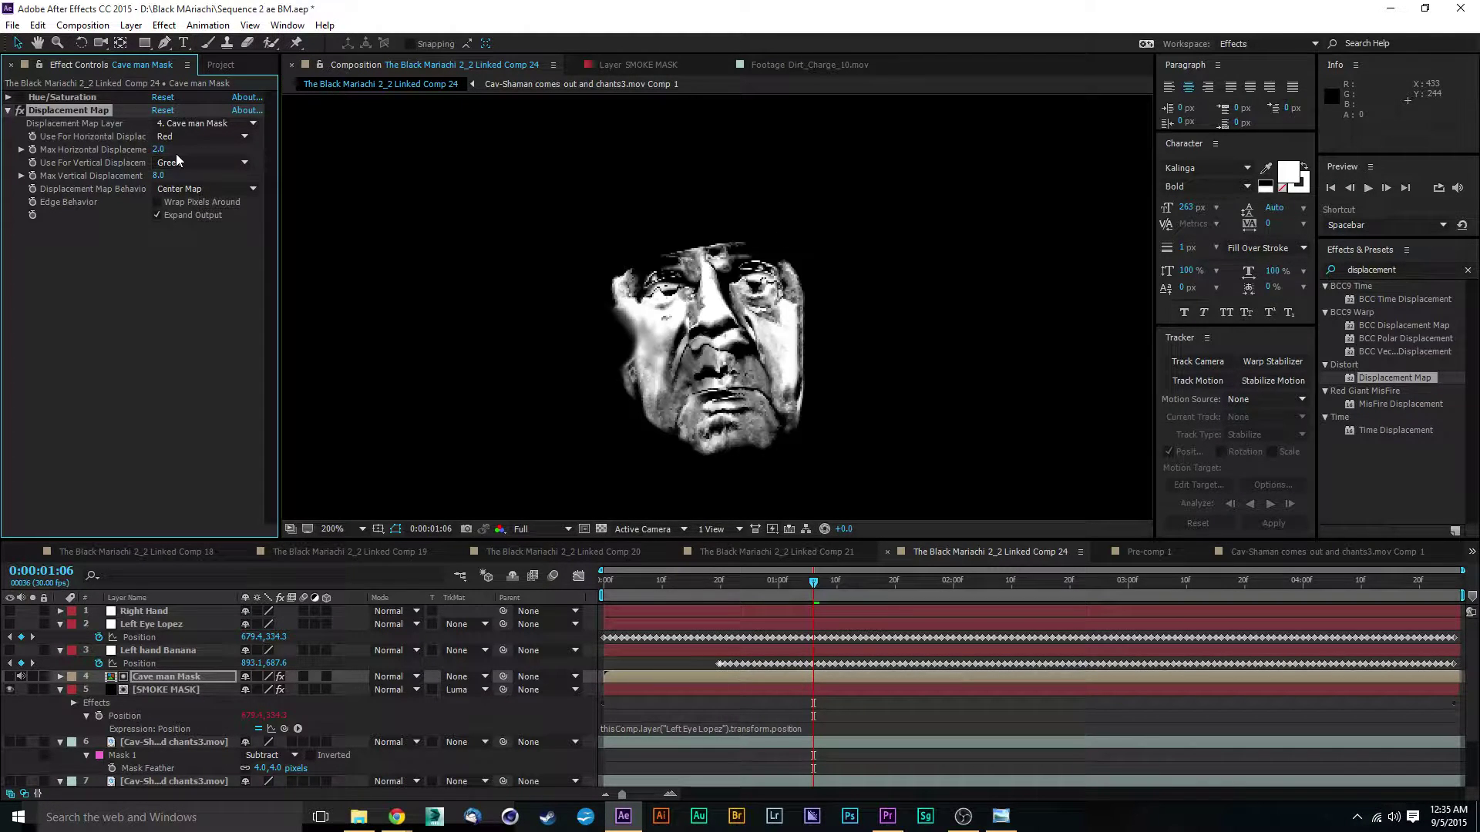
click(191, 137)
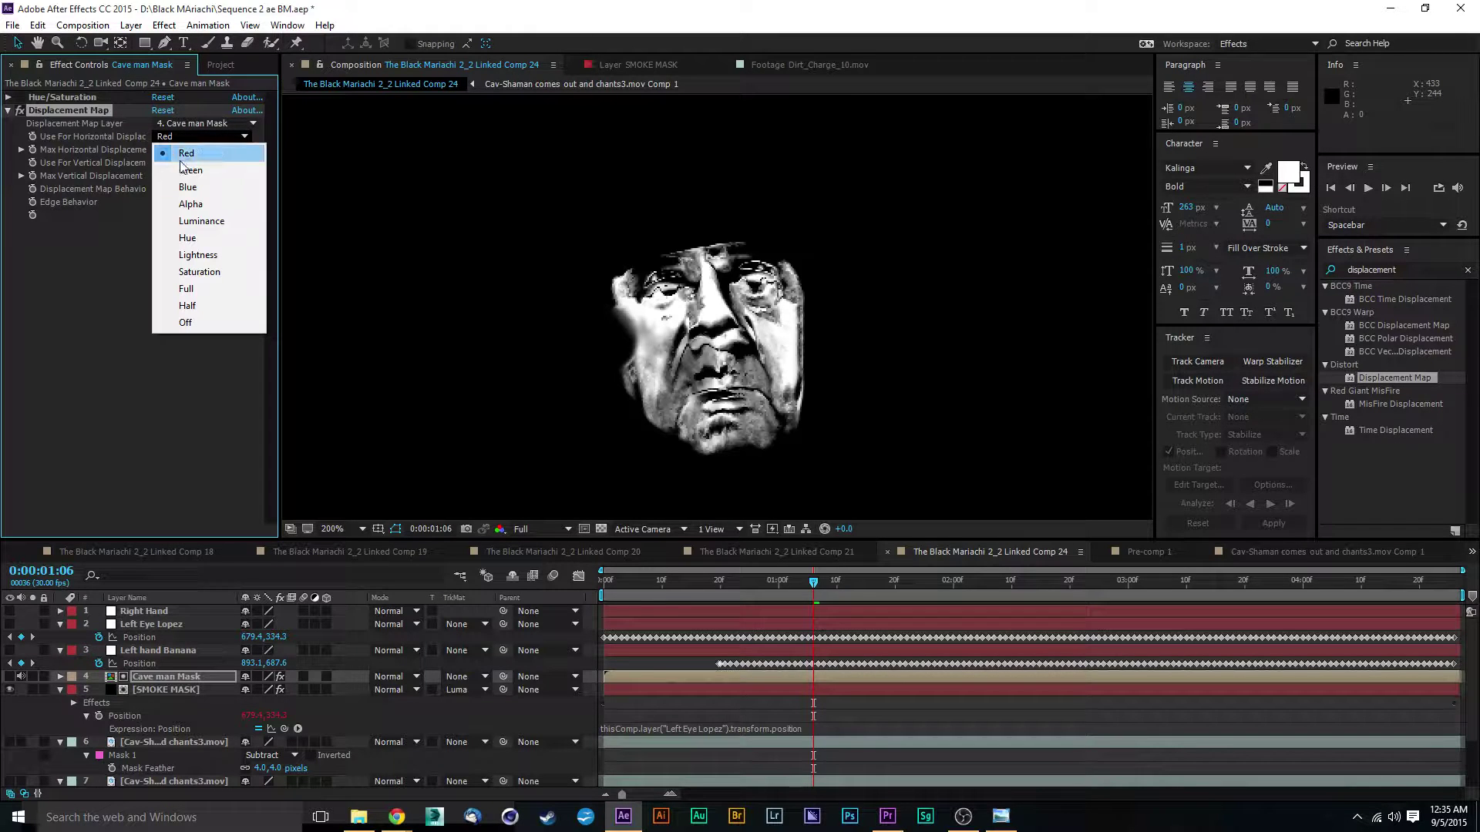
click(209, 219)
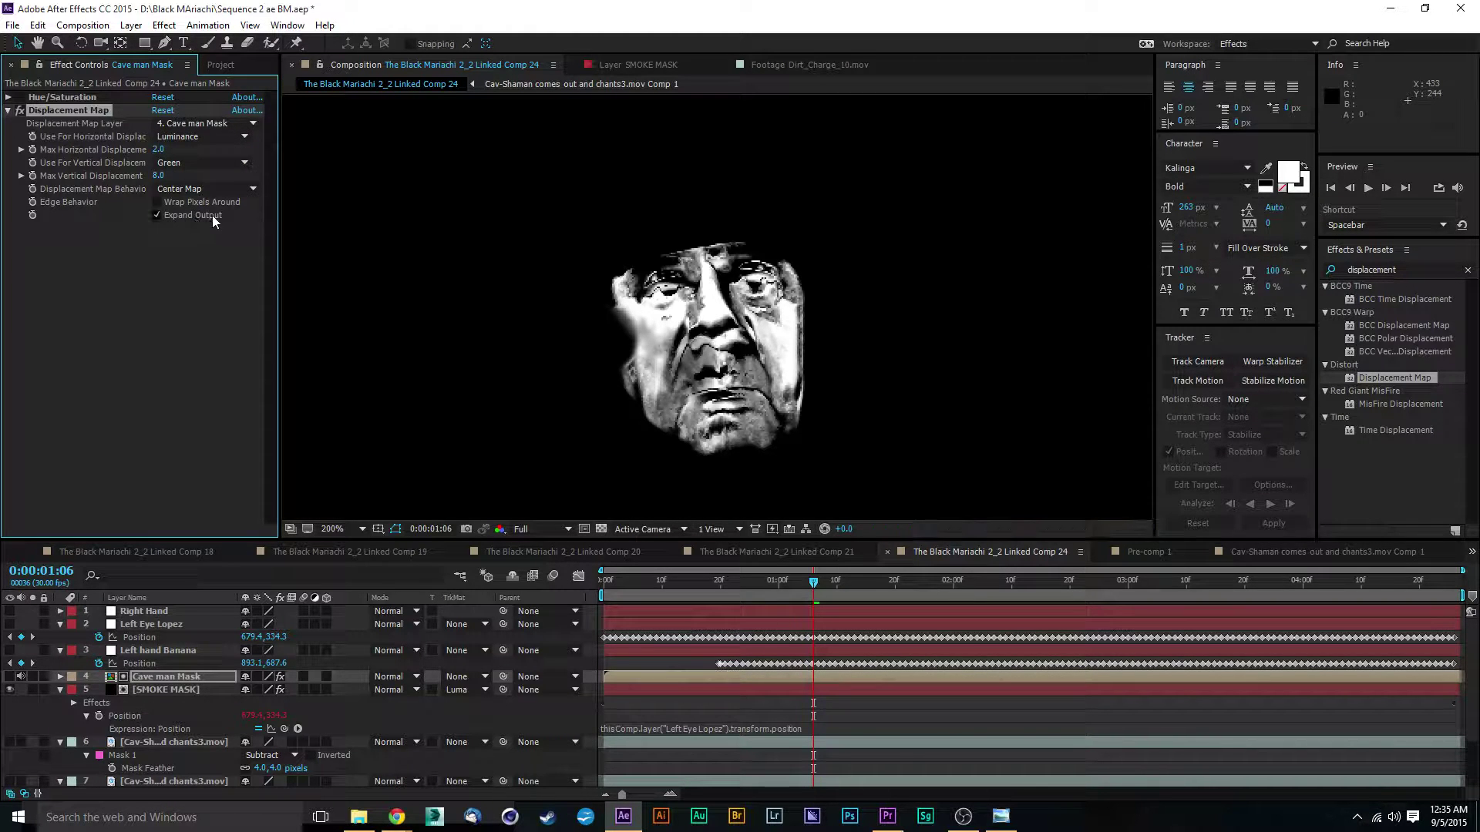
click(179, 164)
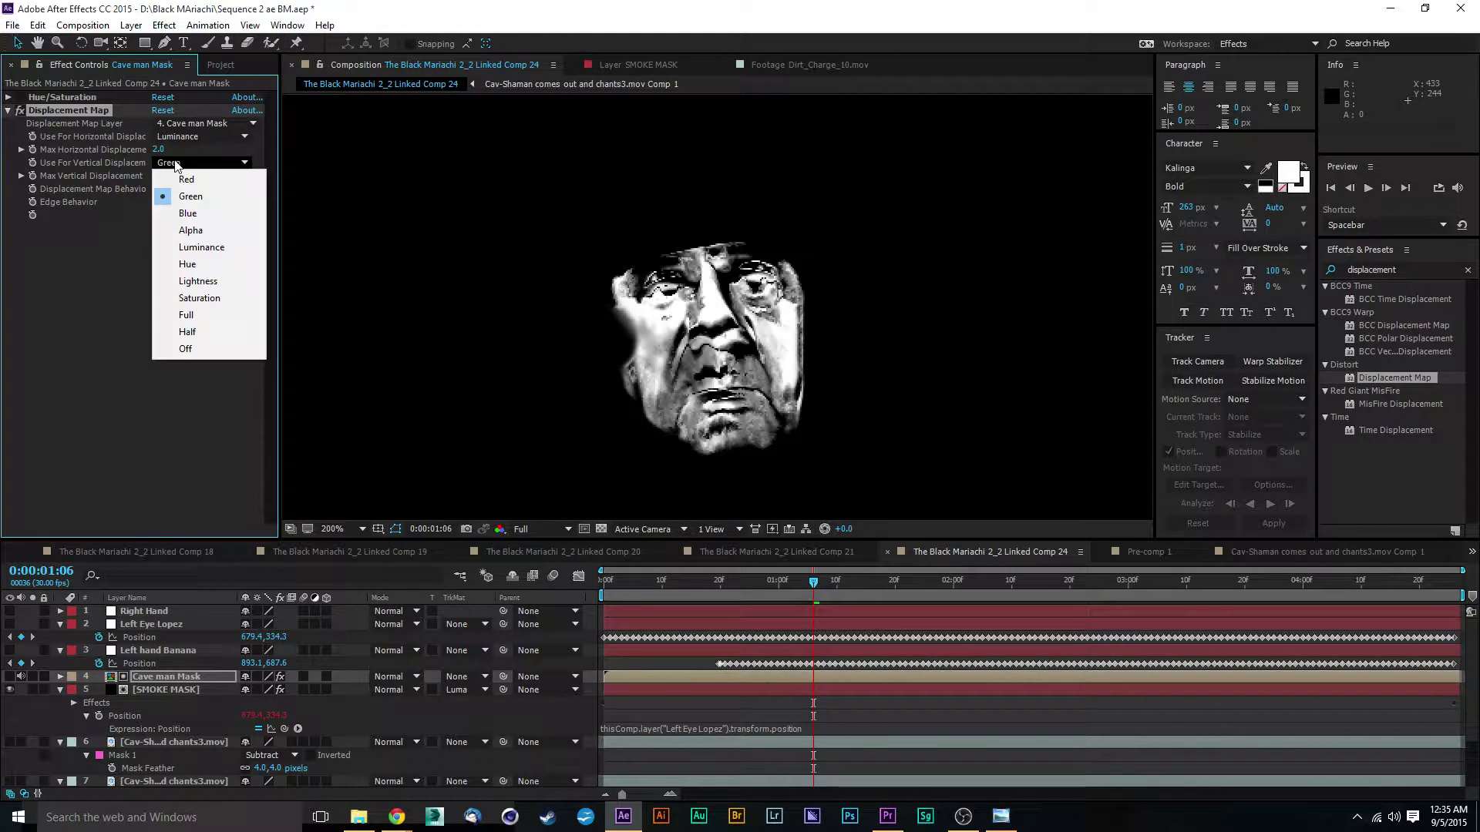
click(199, 247)
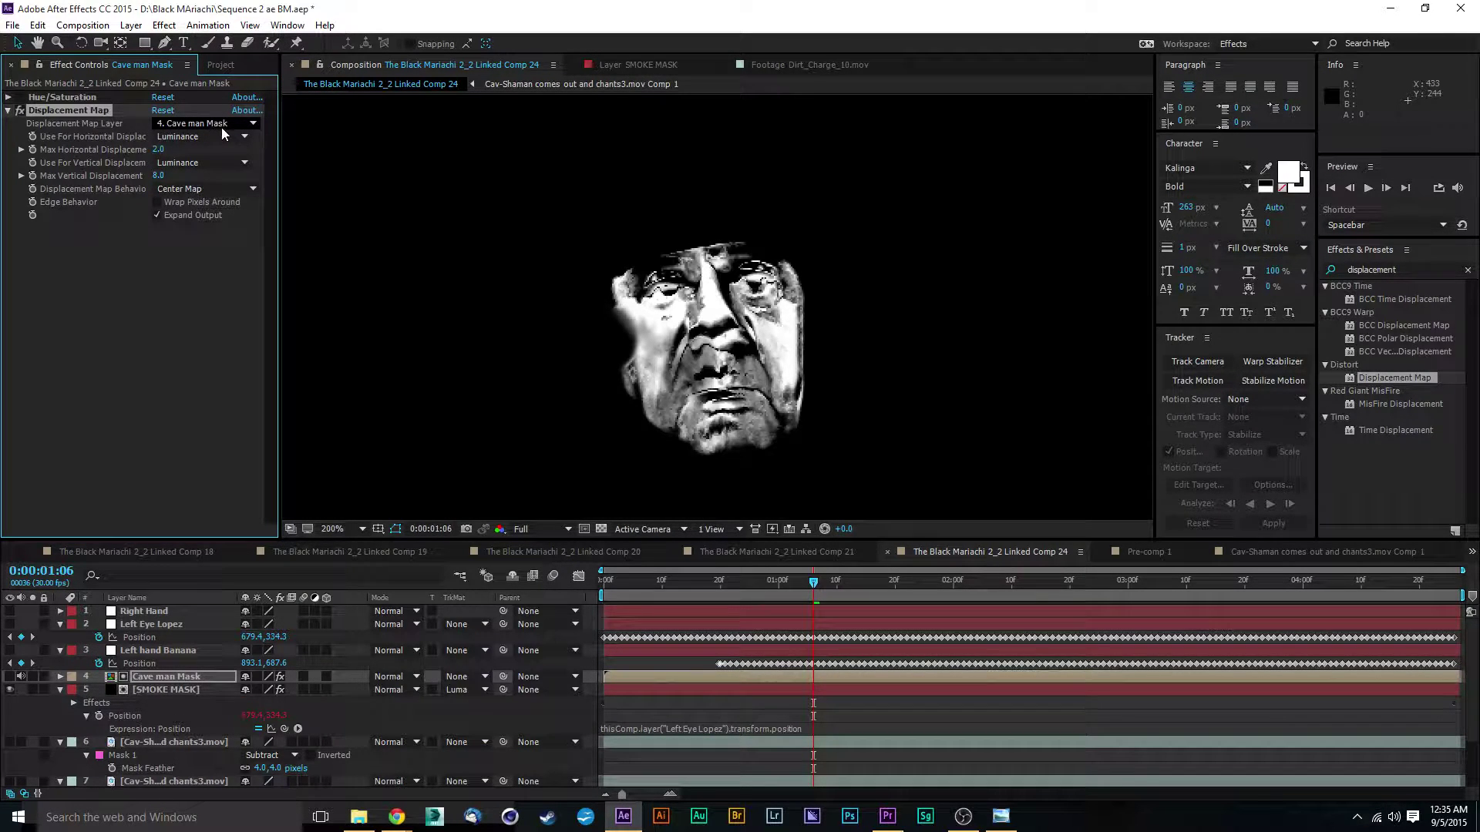
Step: Set the Cave man Mask's maximum horizontal displacement to -20 and use Hue for its horizontal displacement
mouse_move(158, 150)
mouse_down()
mouse_move(178, 152)
mouse_move(146, 151)
mouse_up()
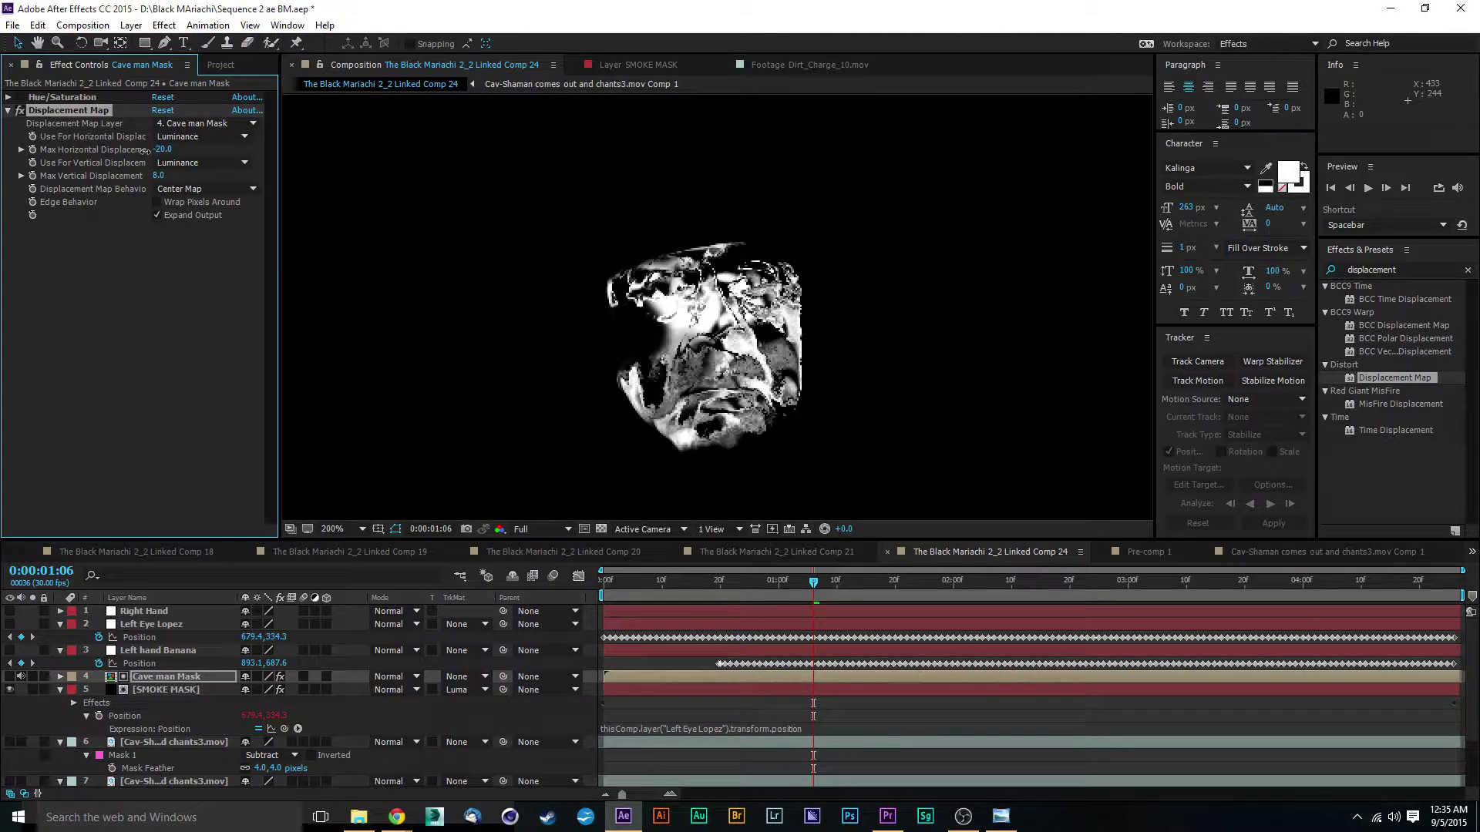
right_click(145, 150)
click(124, 371)
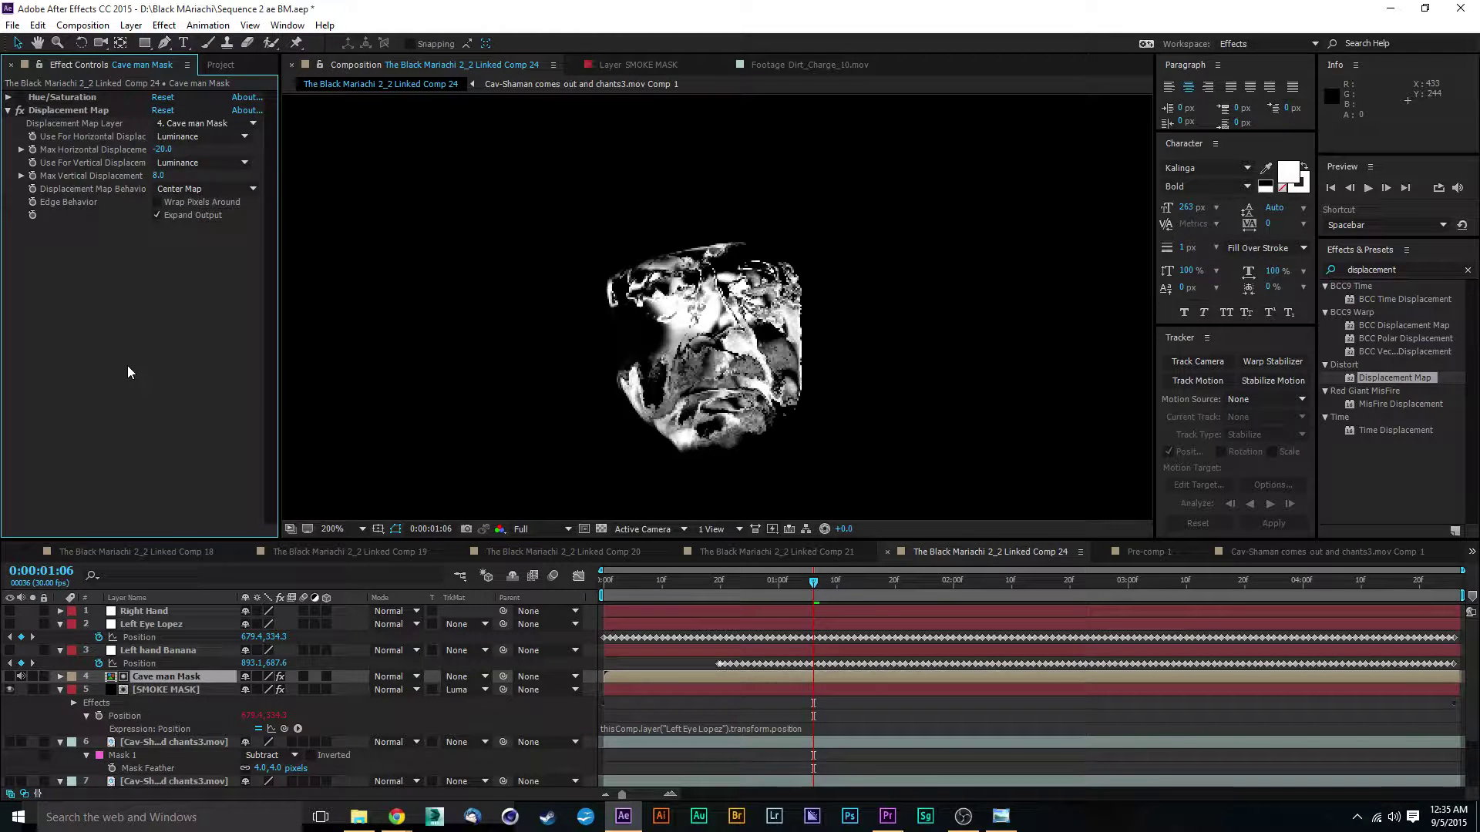
click(208, 135)
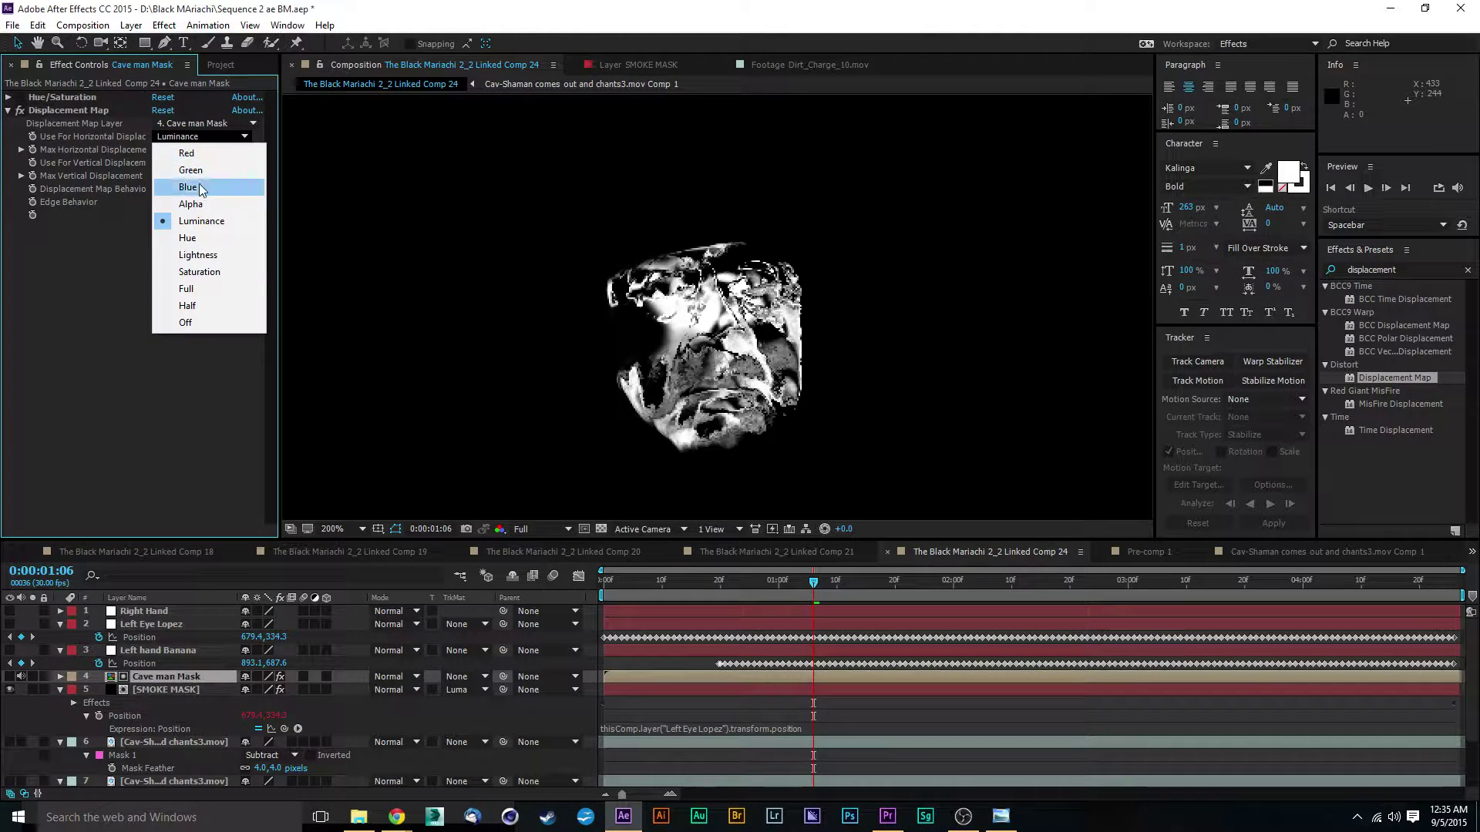
click(216, 254)
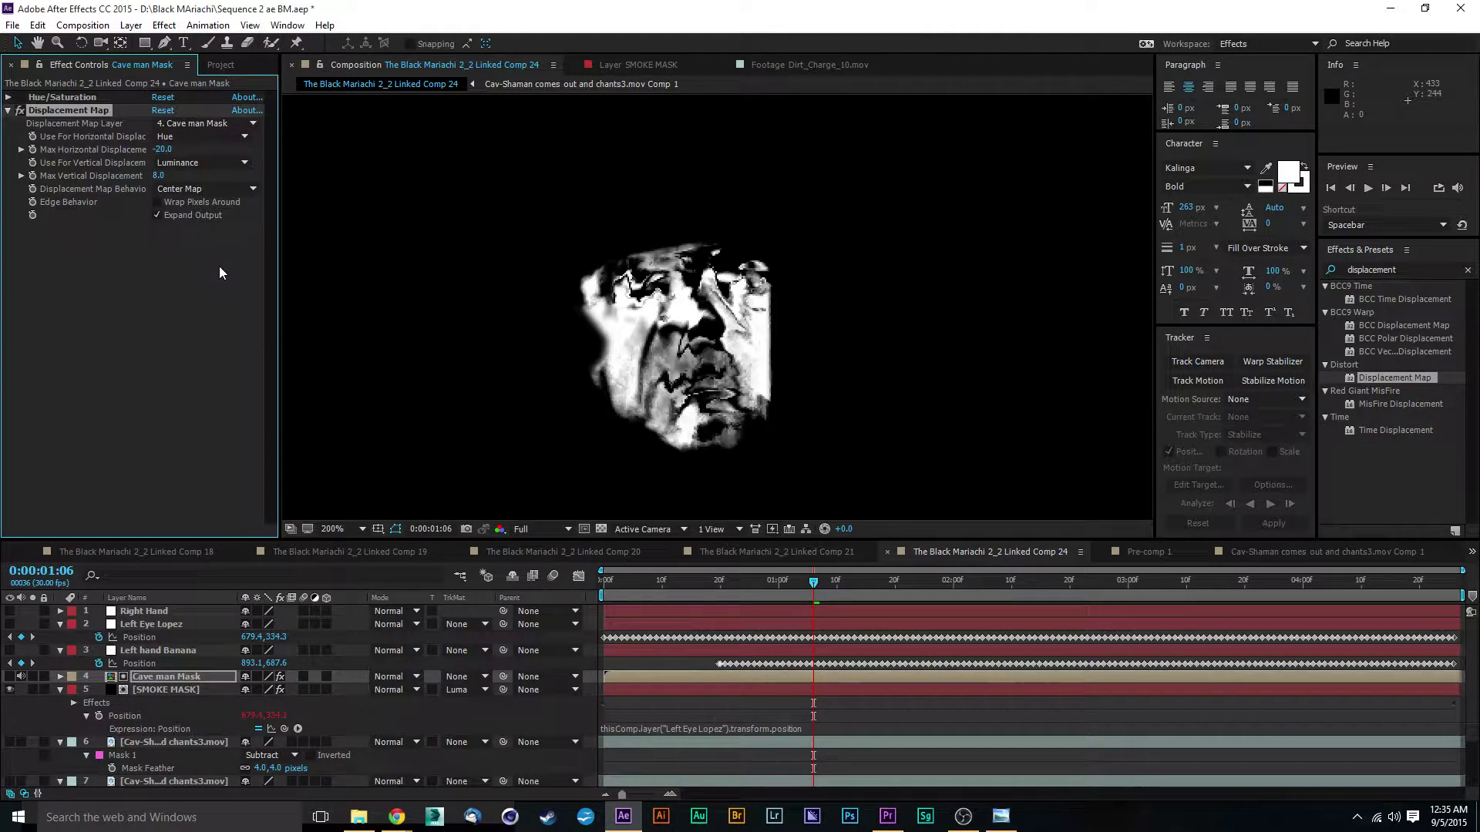
Step: Use Red for horizontal and Green for vertical displacement, with maximum horizontal displacement 4 and maximum vertical displacement -5
click(178, 138)
click(186, 153)
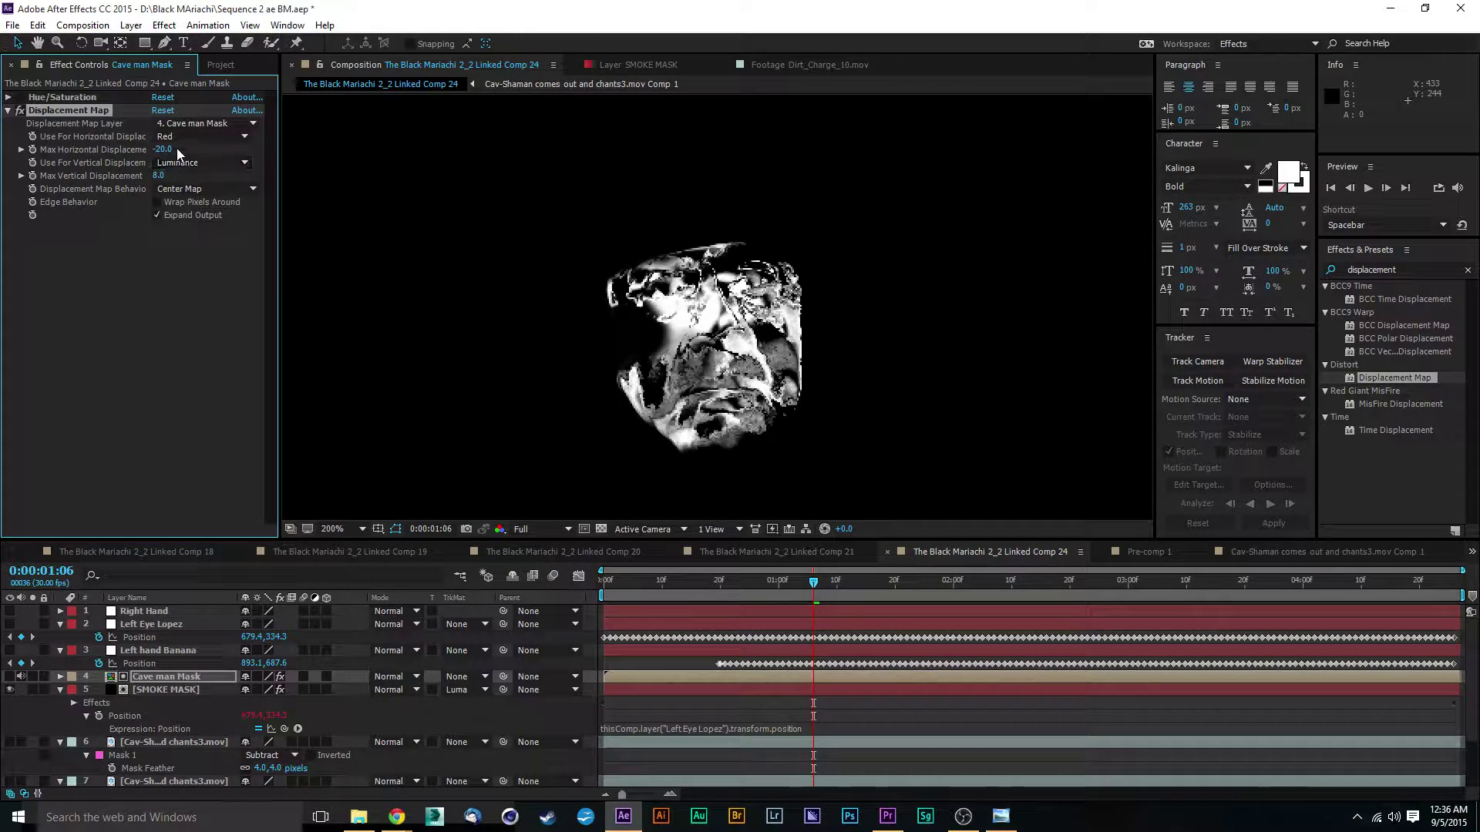
click(201, 185)
click(191, 163)
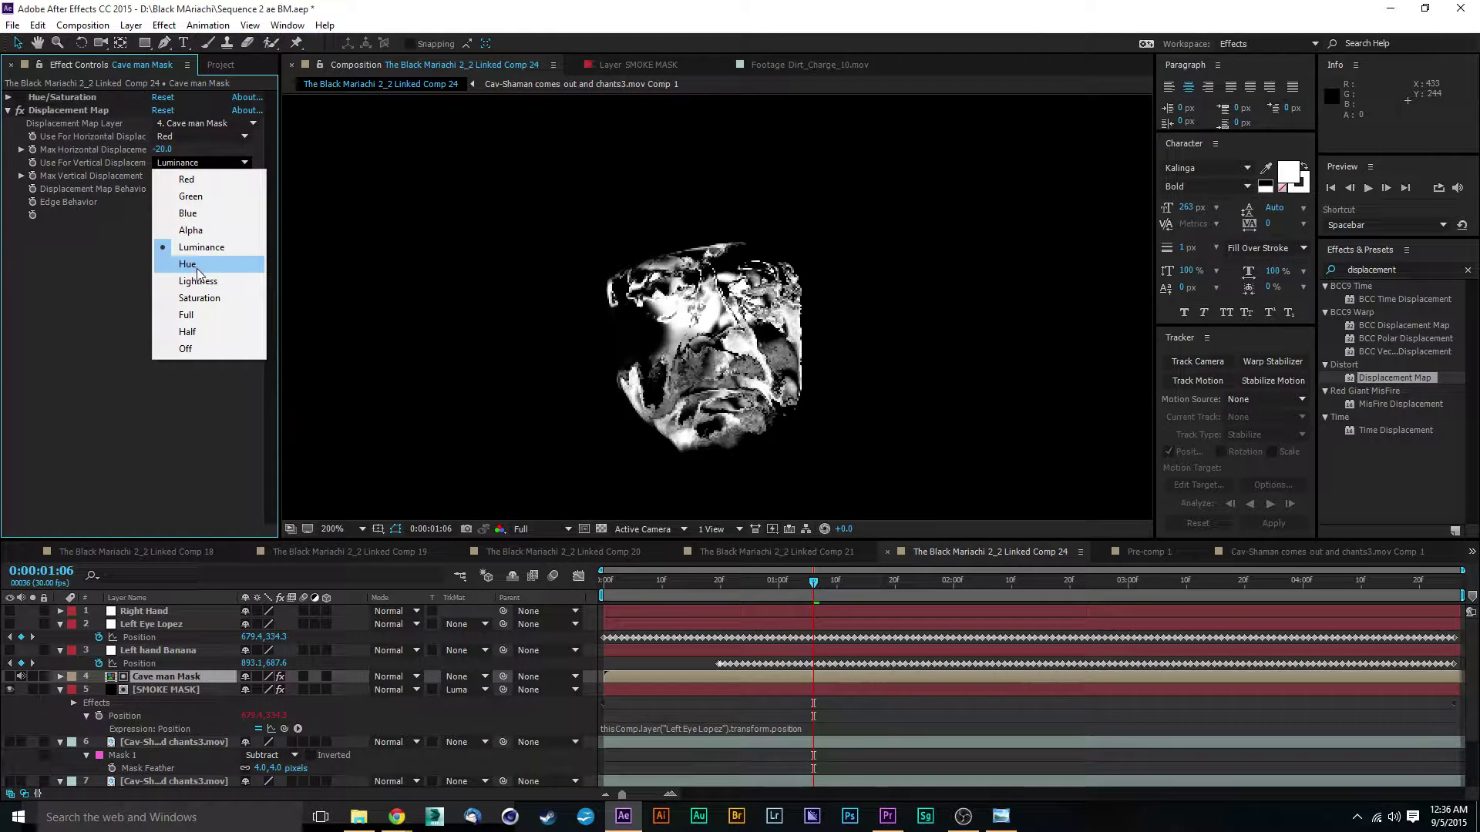
click(192, 204)
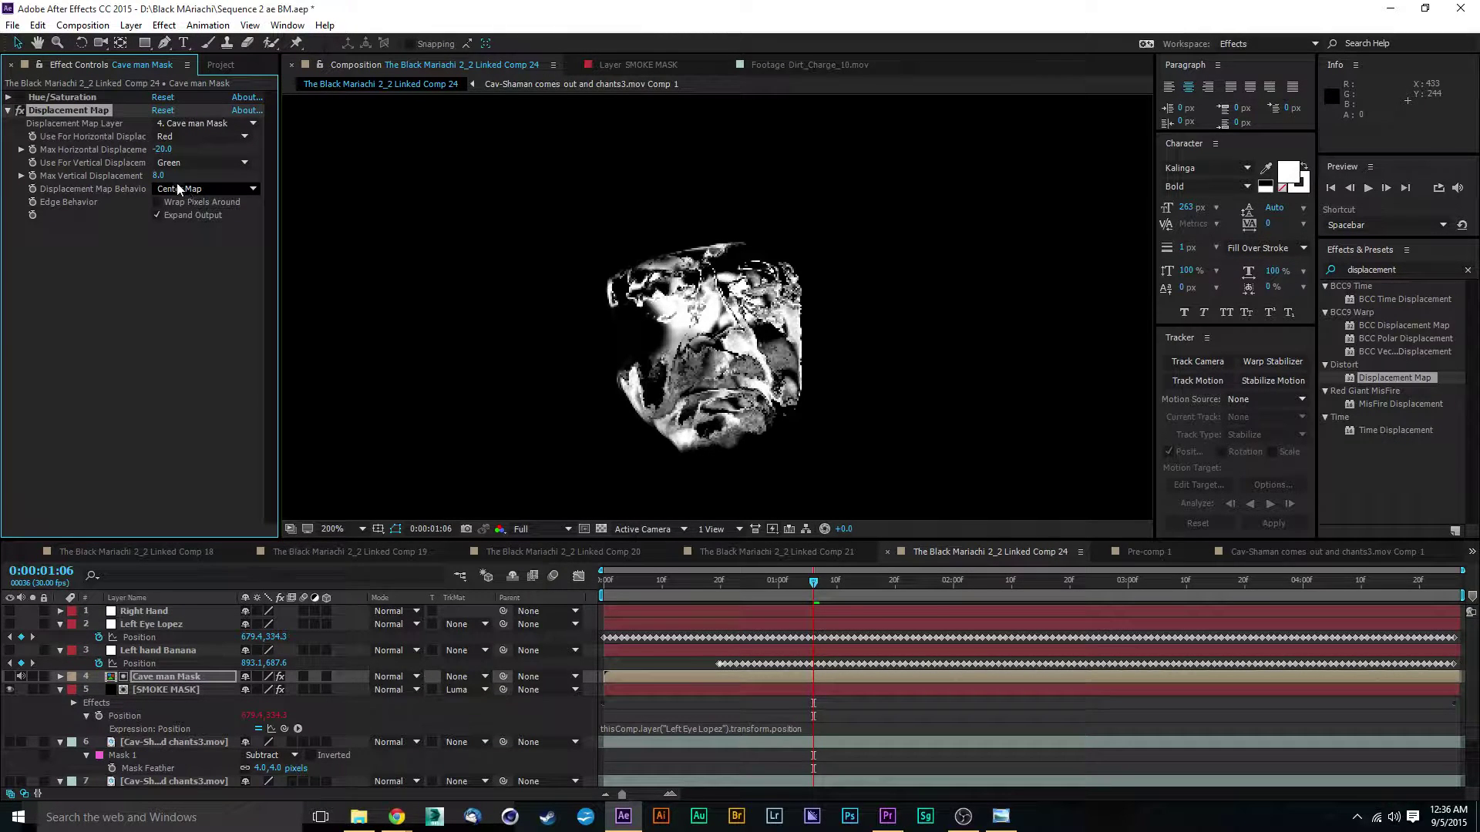
mouse_move(155, 150)
mouse_down()
mouse_move(176, 147)
mouse_move(177, 177)
mouse_move(148, 175)
mouse_up()
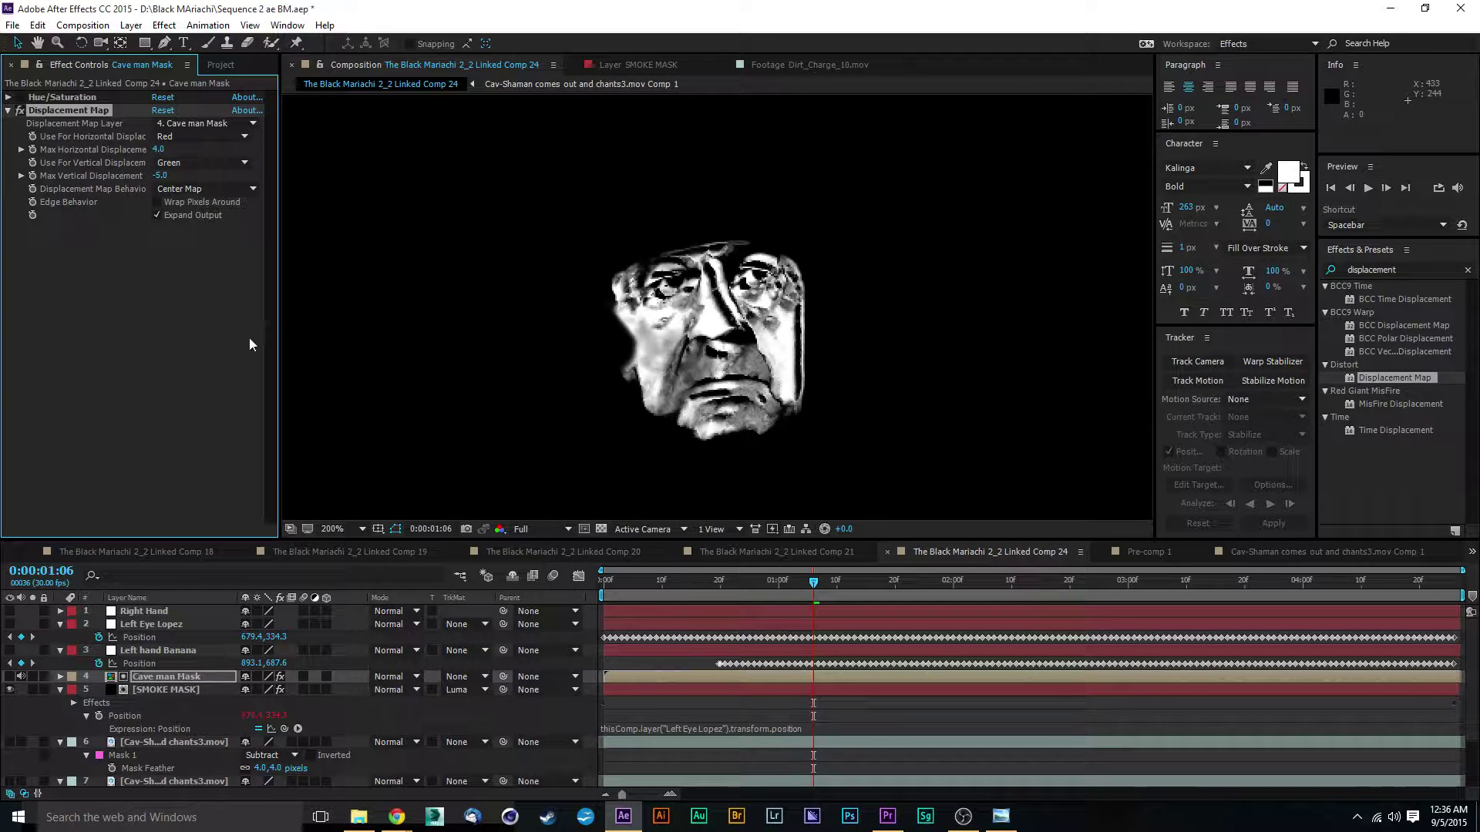
Step: Inspect SMOKE MASK's Fractal Noise settings and preview the displaced face matte in motion, ending at 0:00:01:13
click(182, 690)
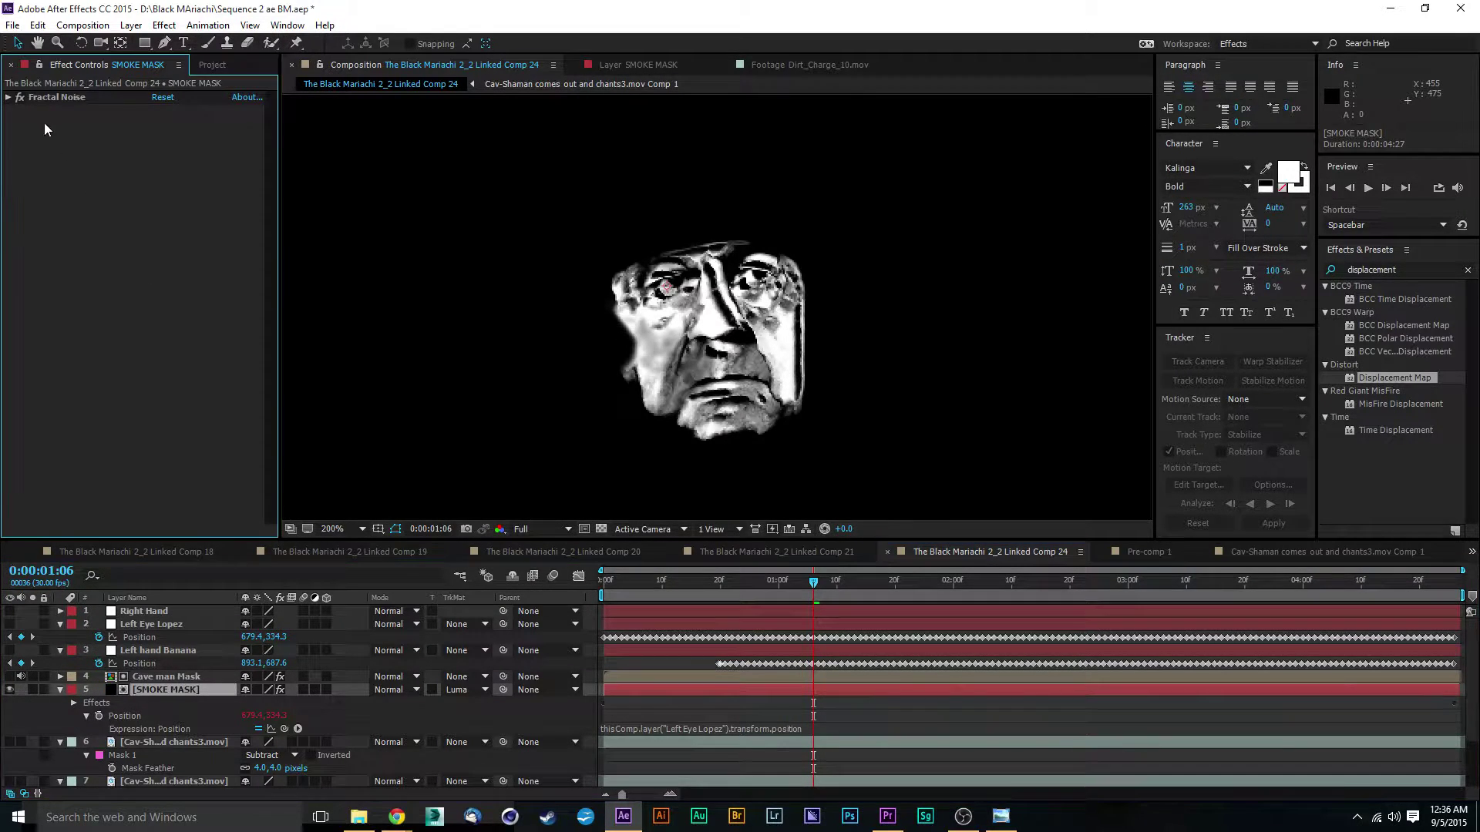
click(42, 98)
click(9, 98)
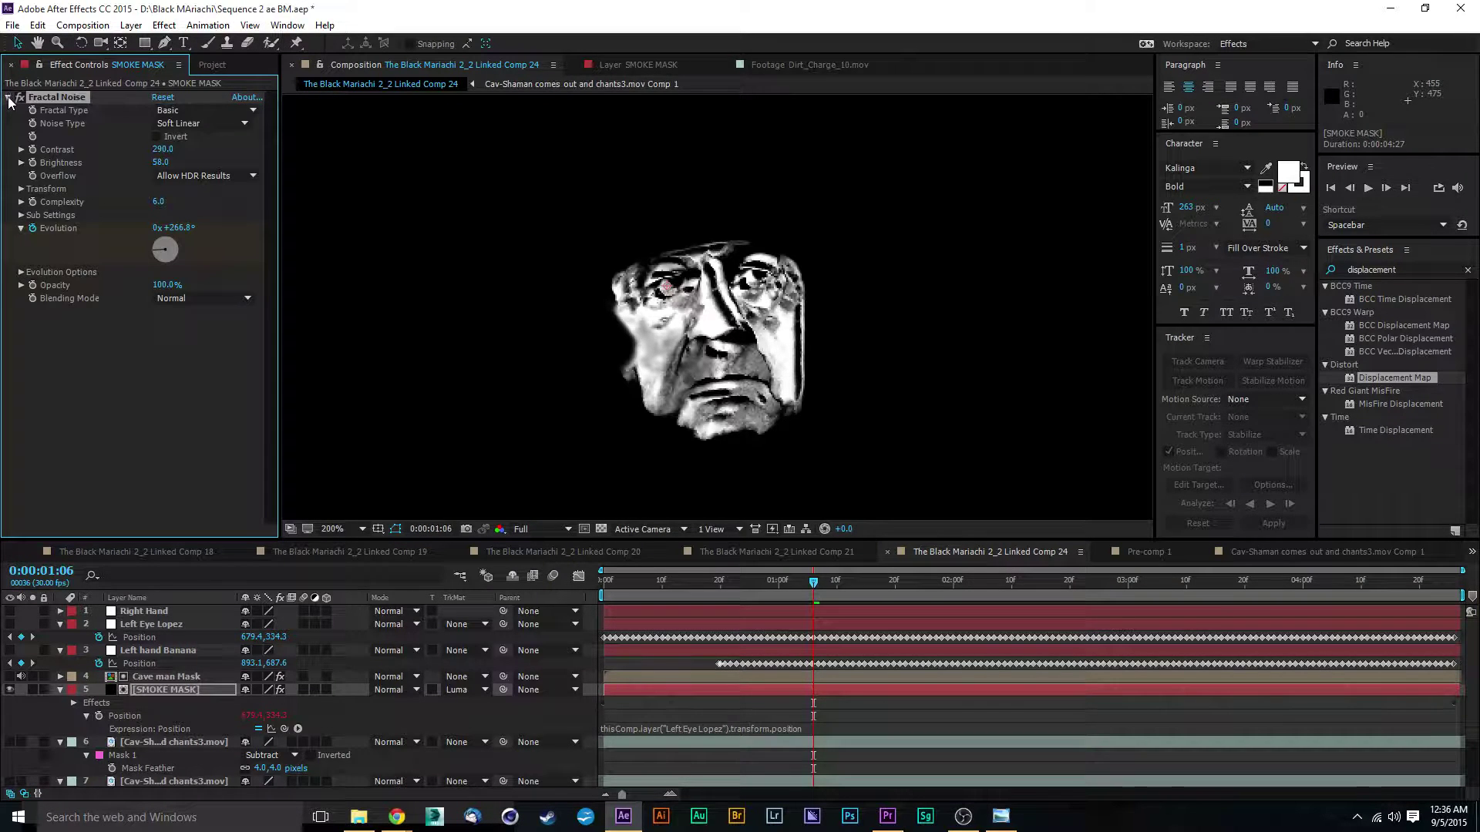
click(9, 98)
key(space)
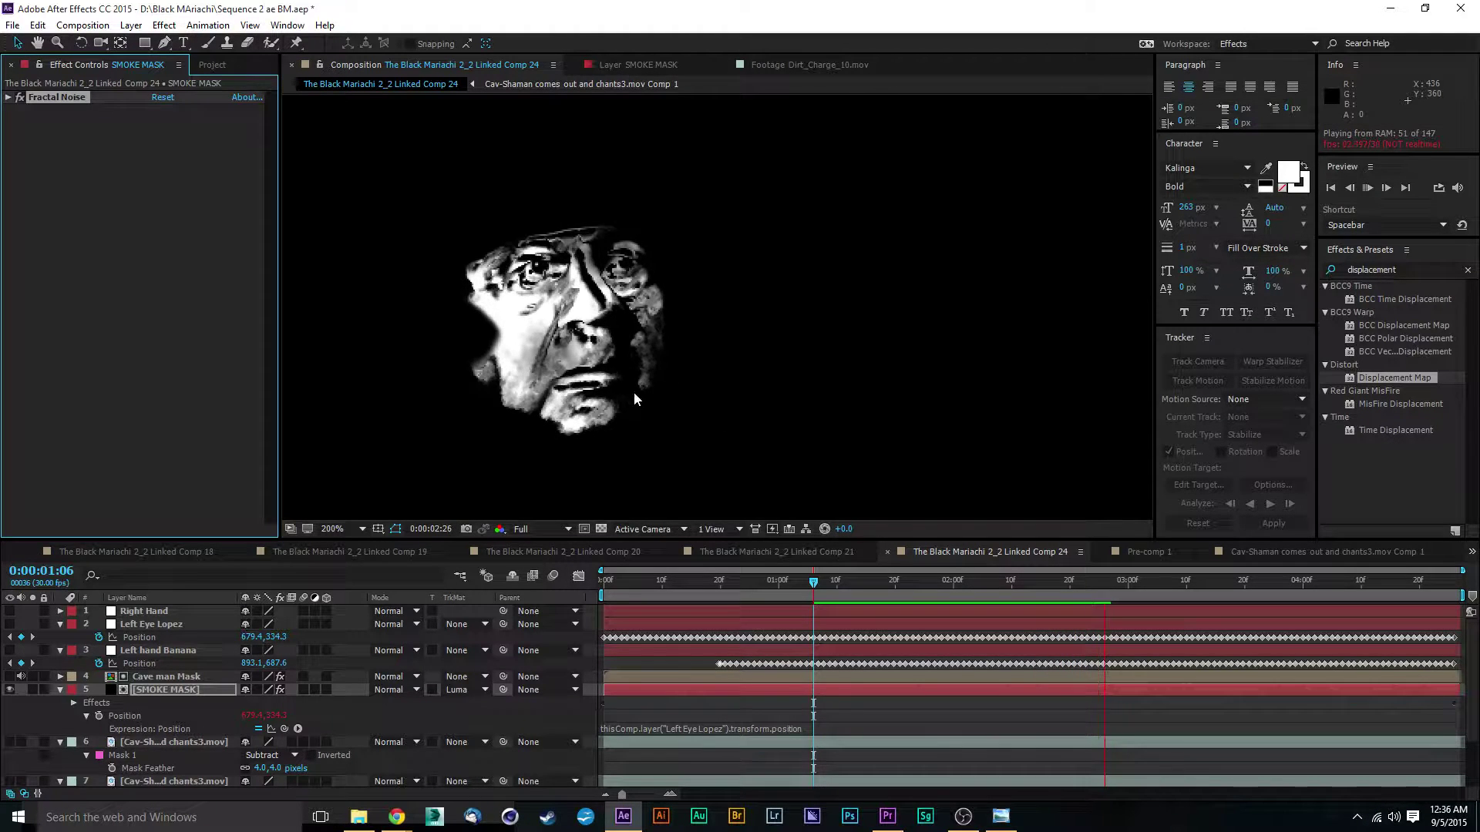
key(space)
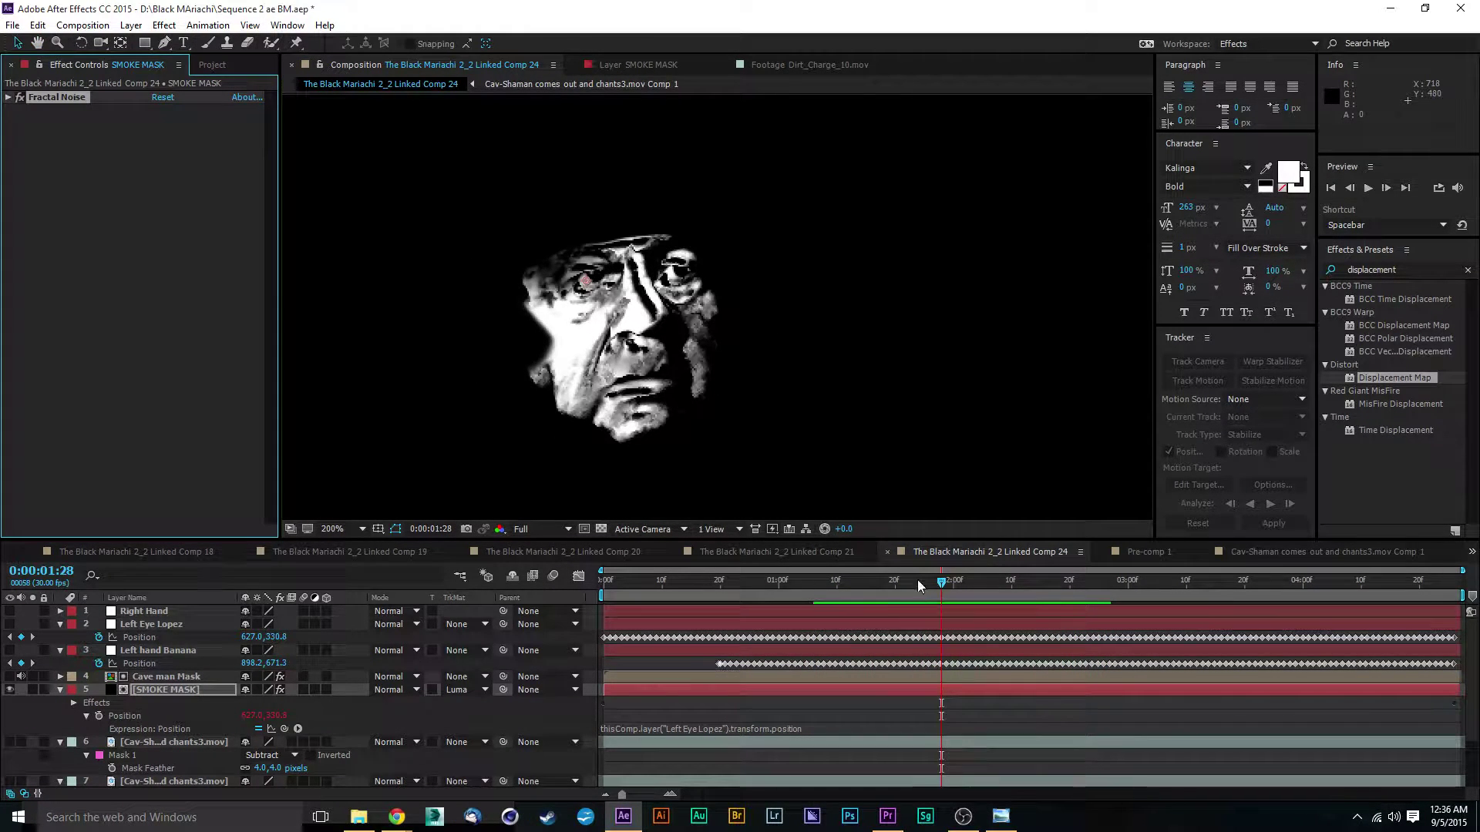
drag(917, 580, 843, 579)
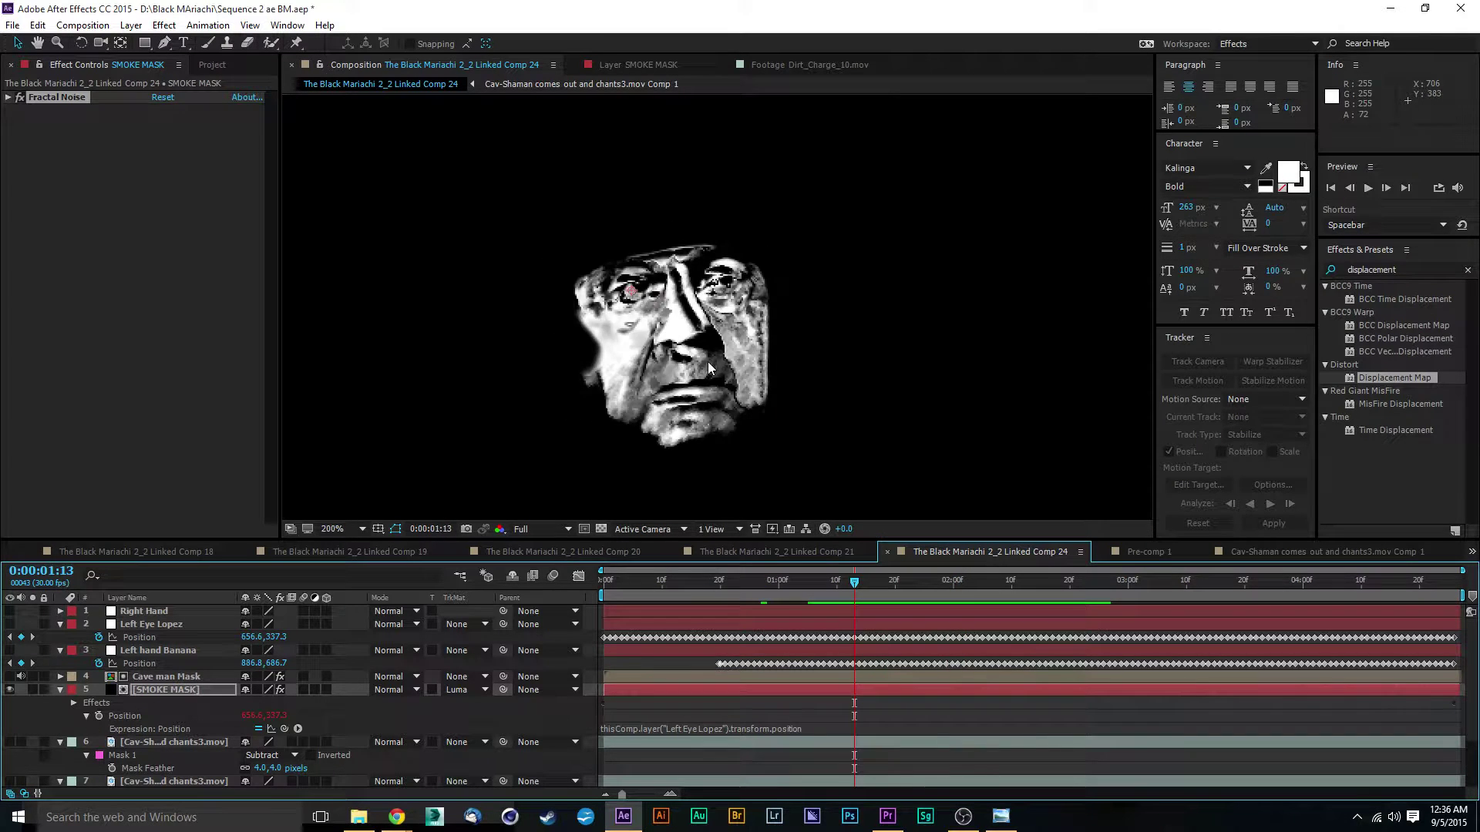
scroll(708, 362, down, 3)
scroll(706, 361, up, 2)
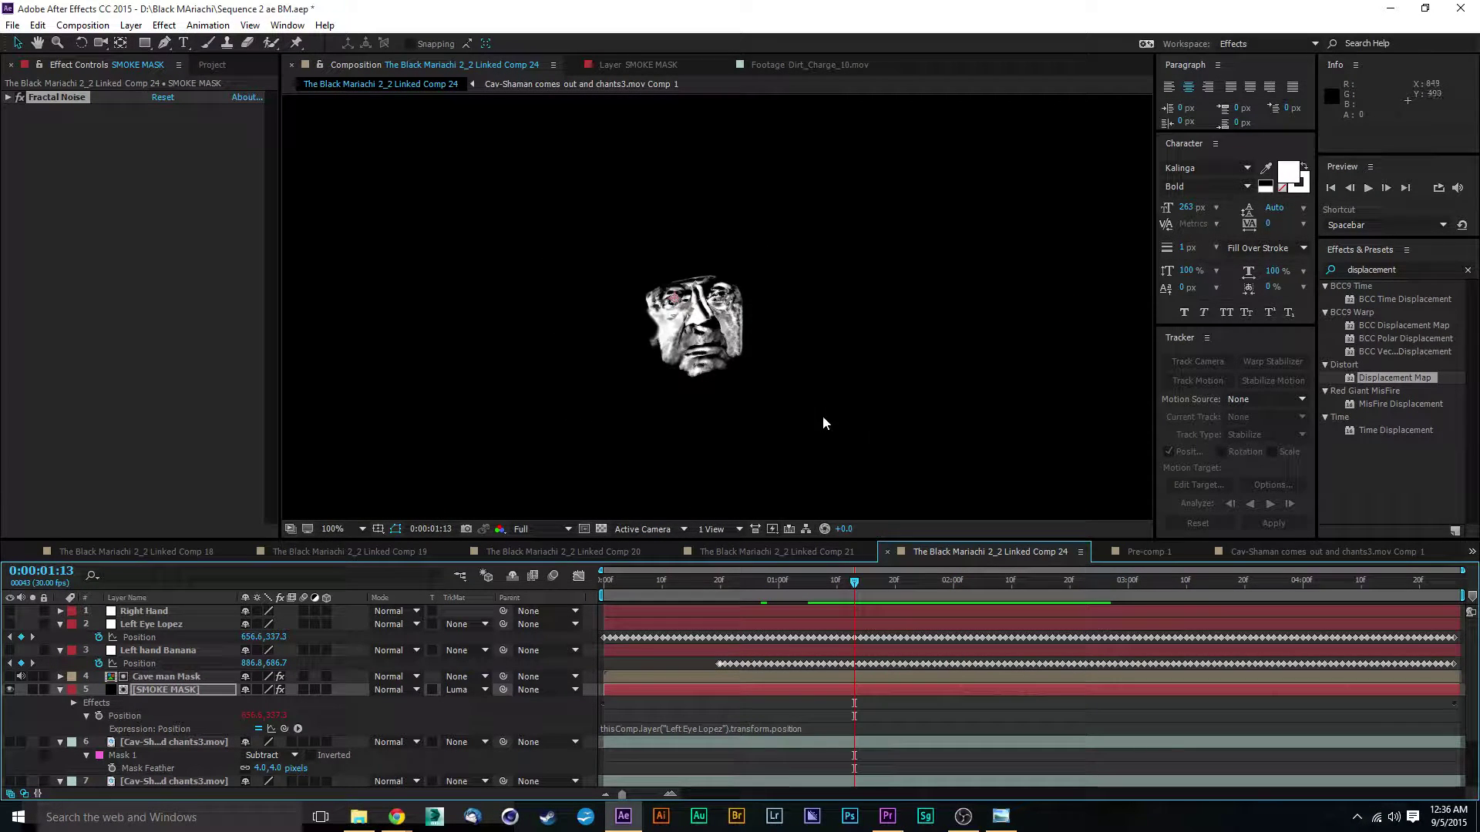
Step: Toggle the Displacement Map on Cave man Mask off and on to compare its effect on the face matte
click(155, 676)
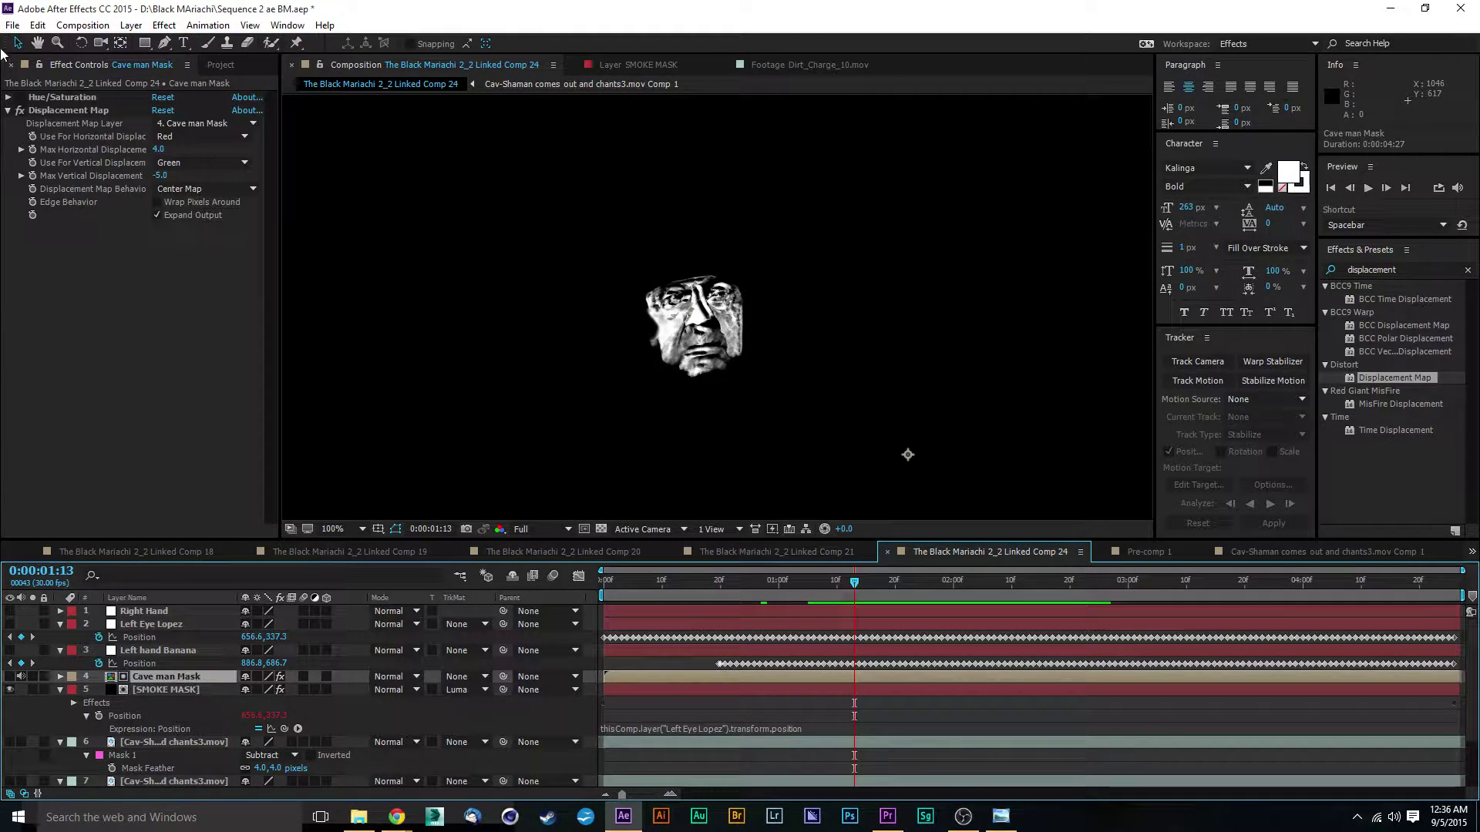
click(17, 113)
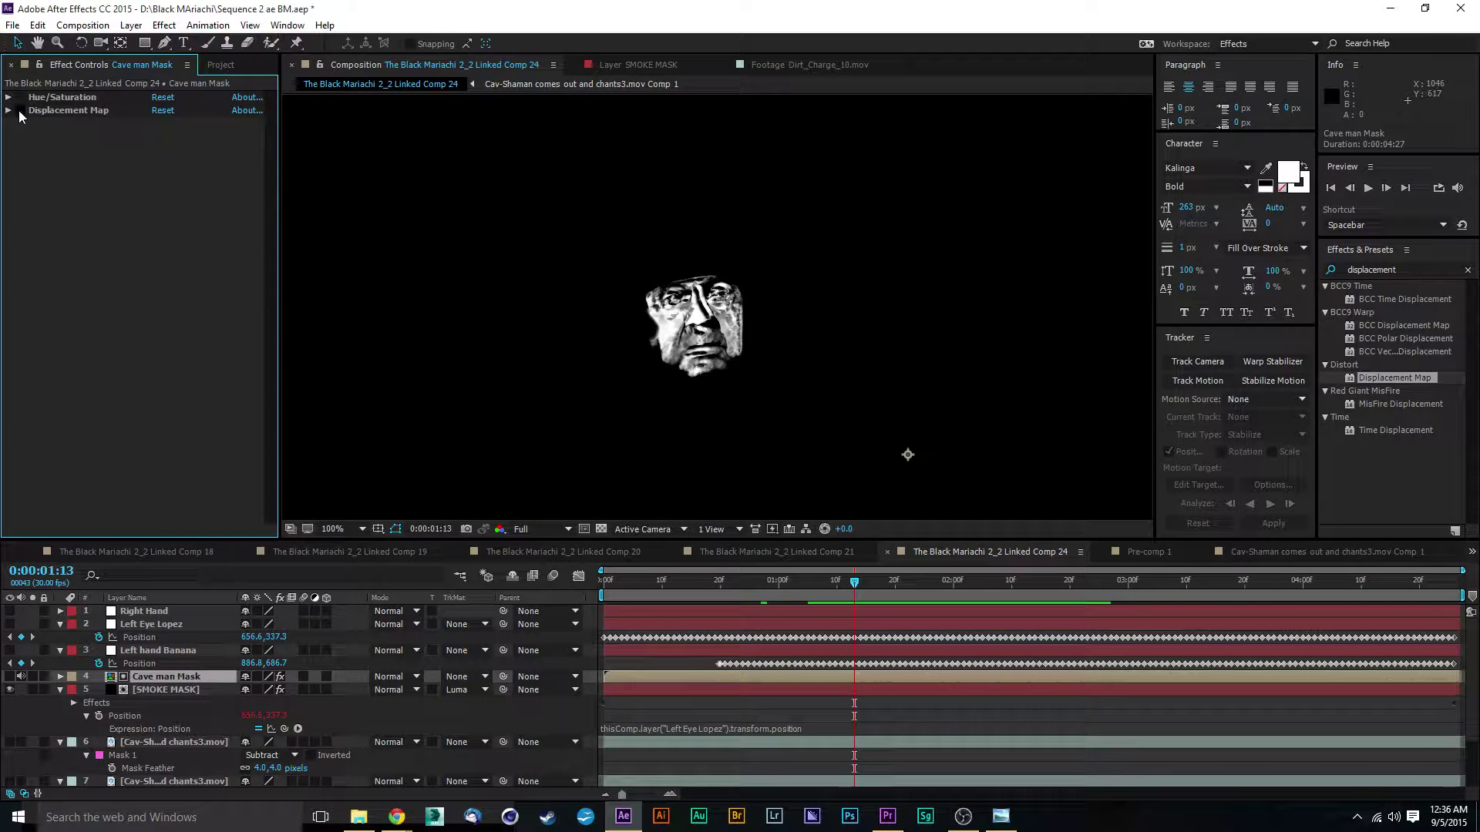
click(20, 110)
click(20, 111)
click(20, 111)
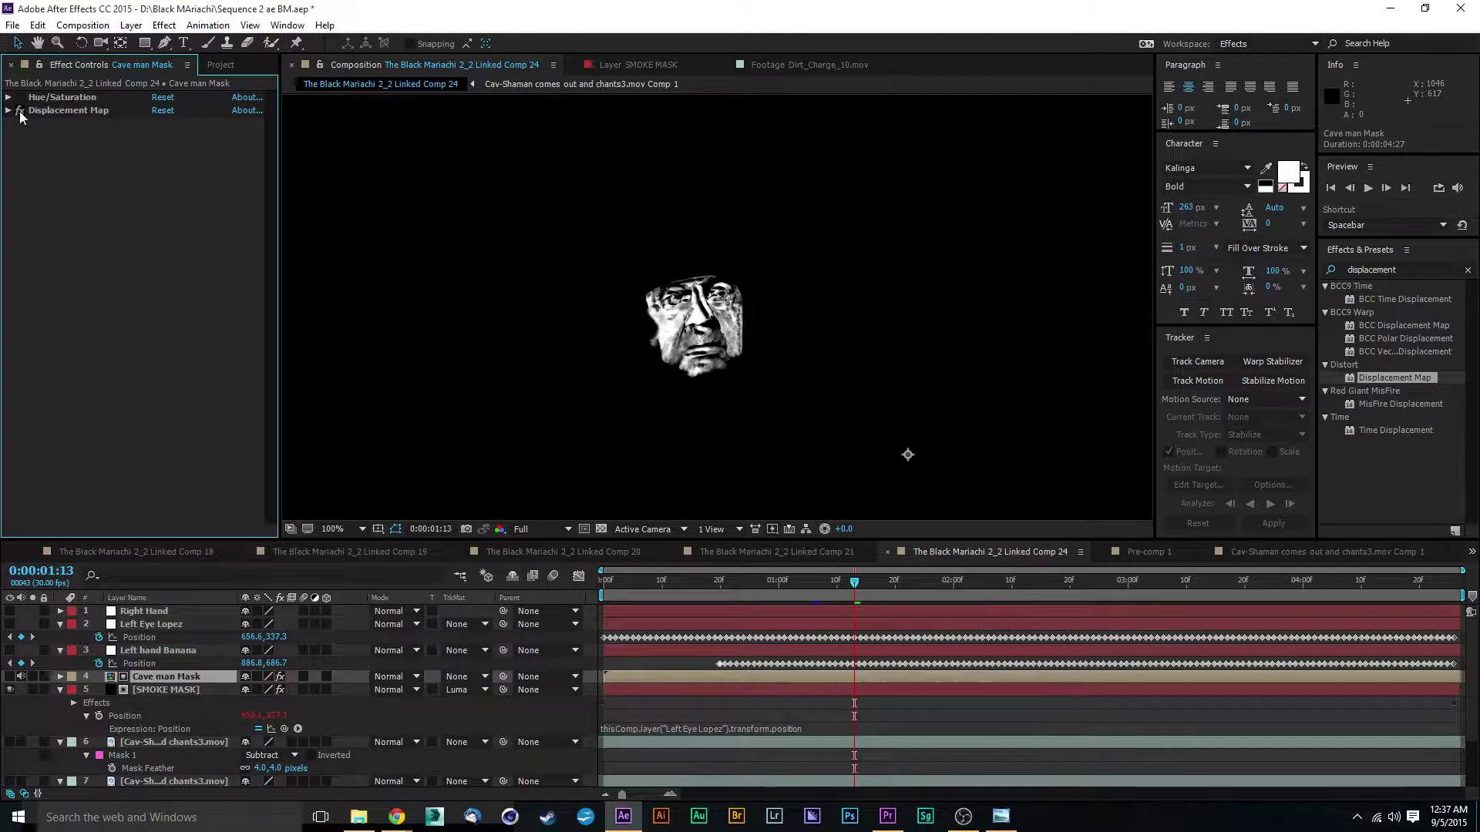
click(159, 689)
click(147, 676)
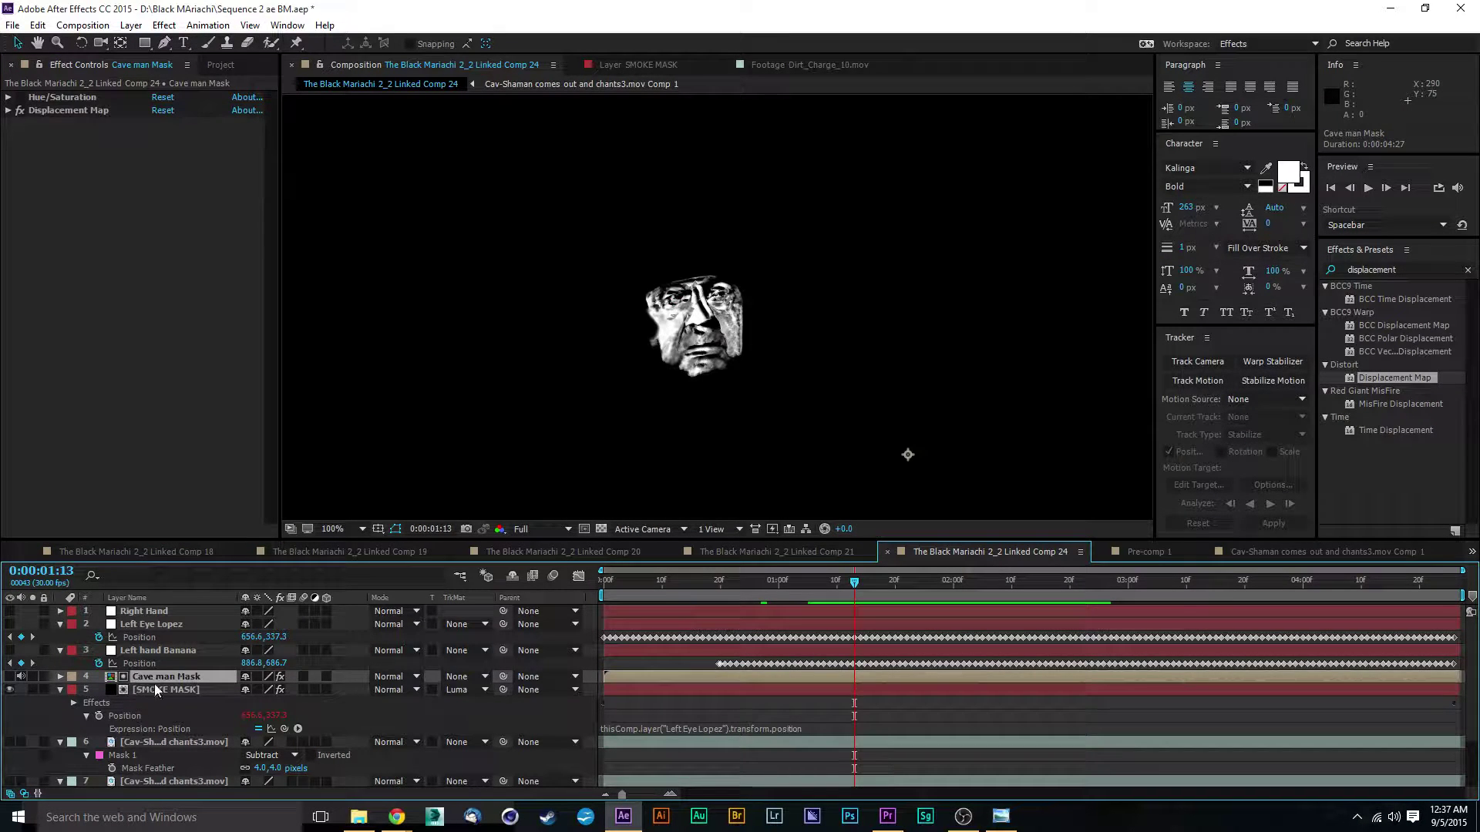
click(159, 690)
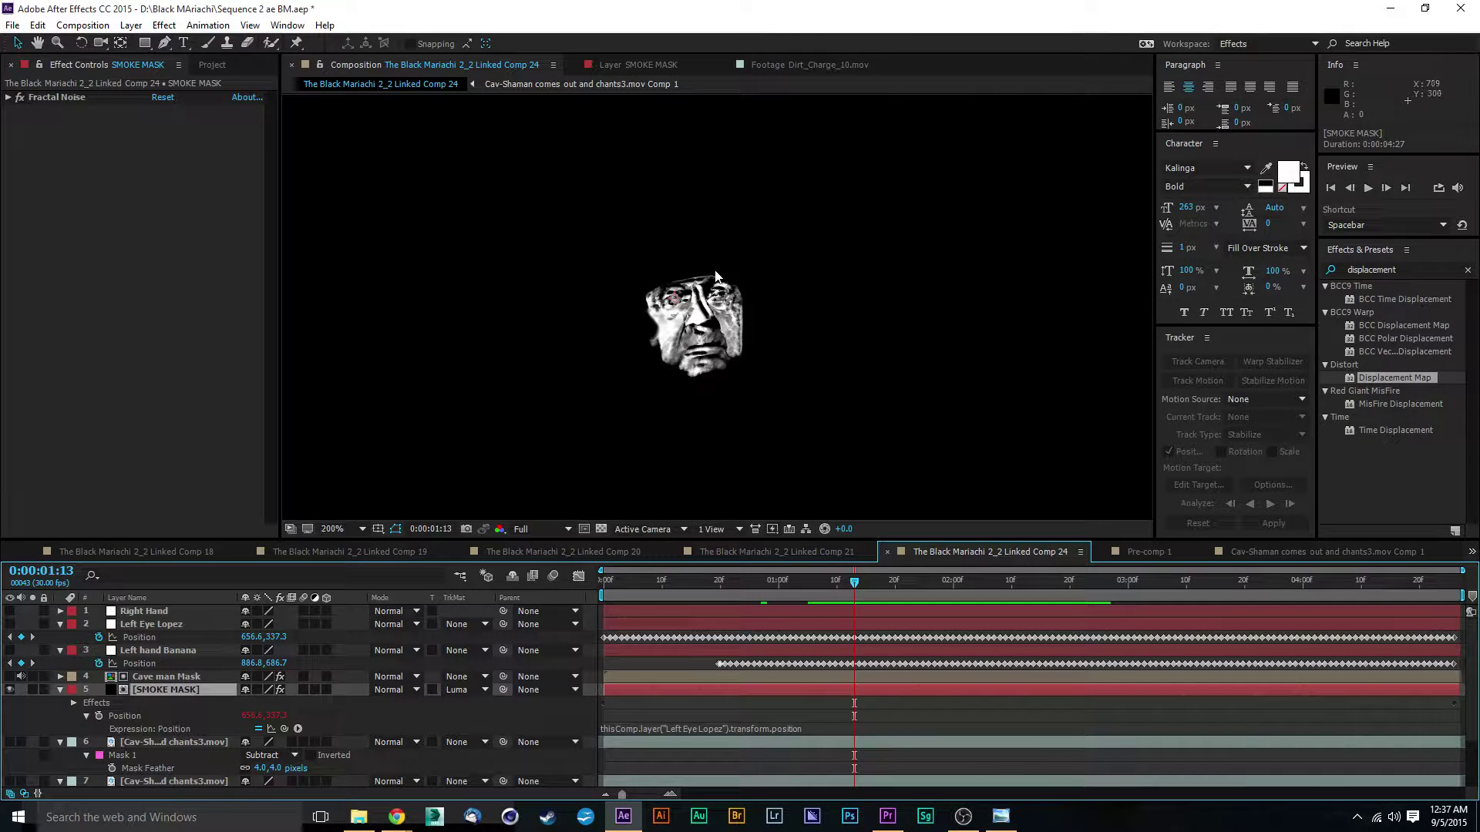
key(period)
key(period)
key(period)
key(period)
scroll(718, 362, down, 2)
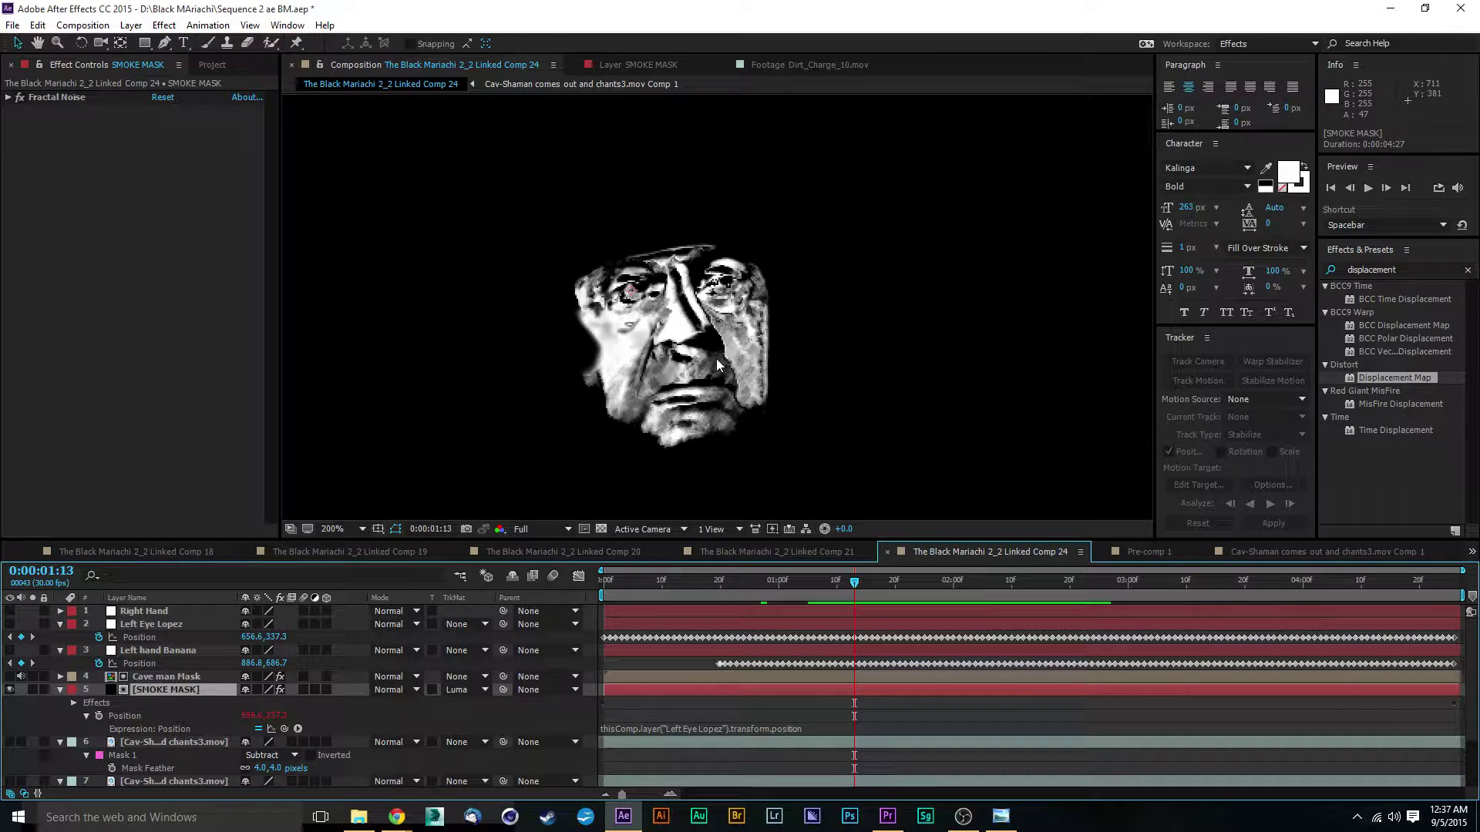
Step: Make the two shaman footage layers, 6 and 7, visible beneath SMOKE MASK
click(10, 742)
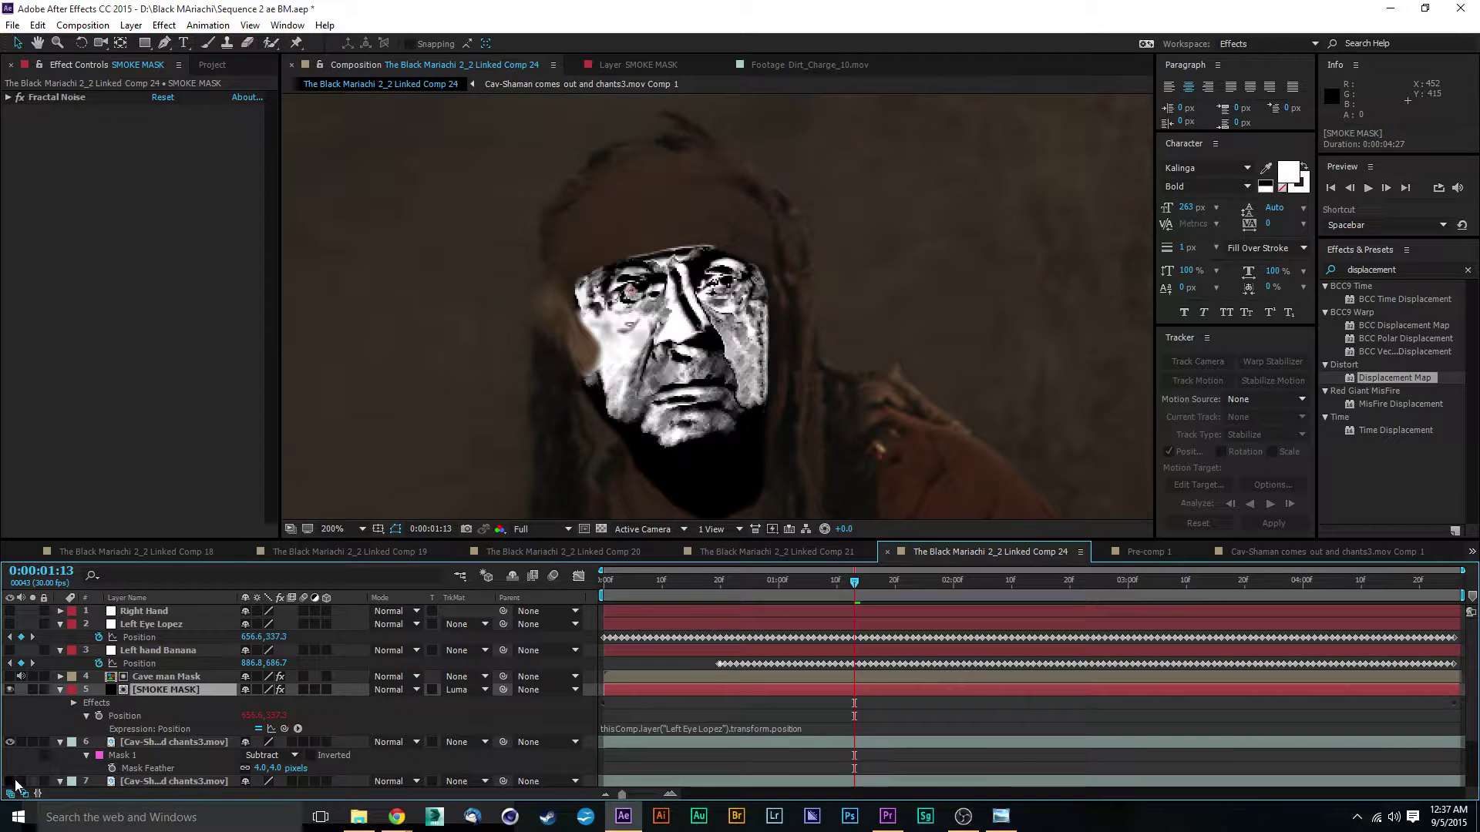
click(9, 782)
scroll(650, 294, down, 1)
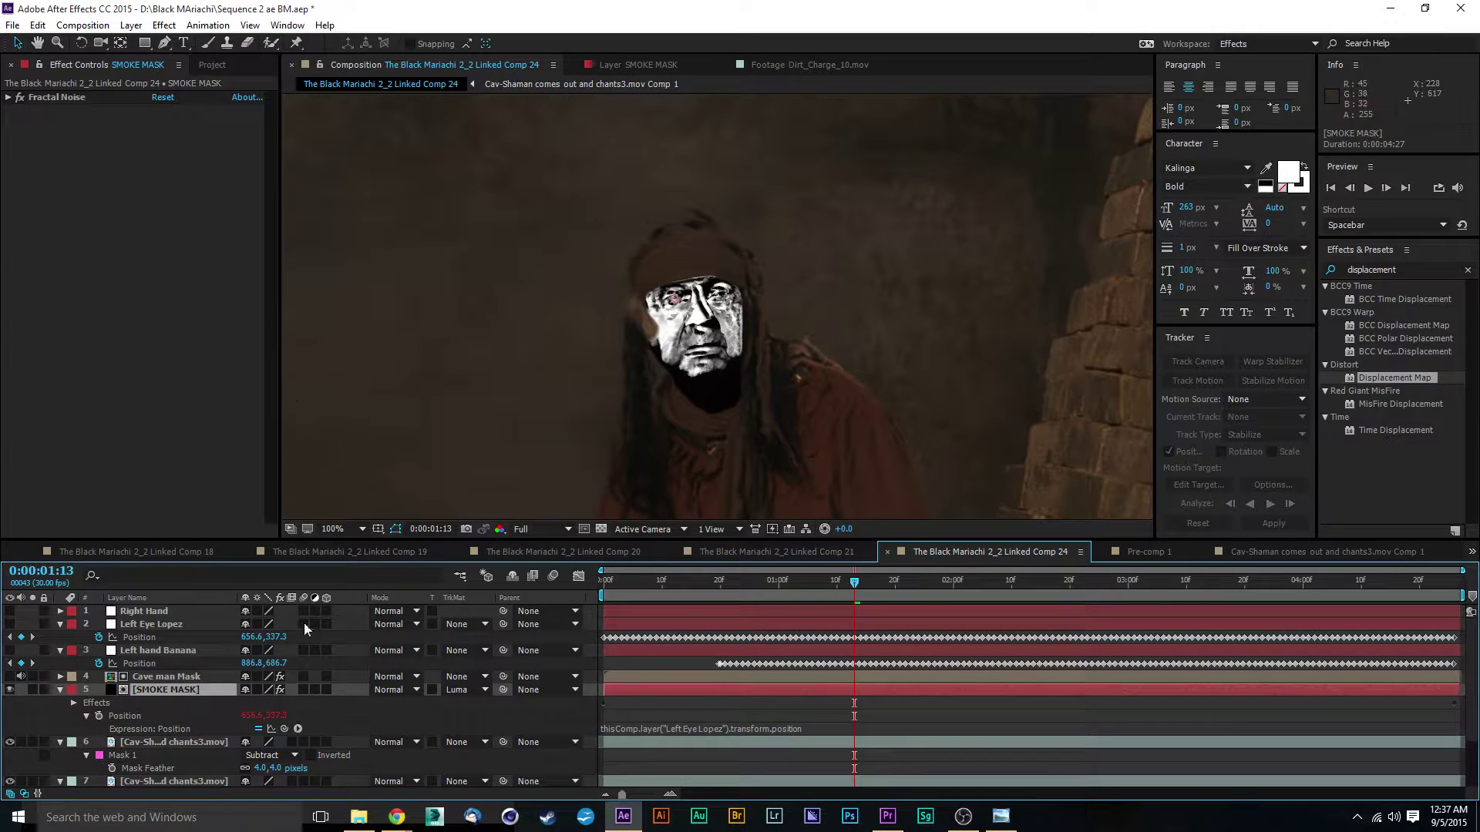
click(201, 718)
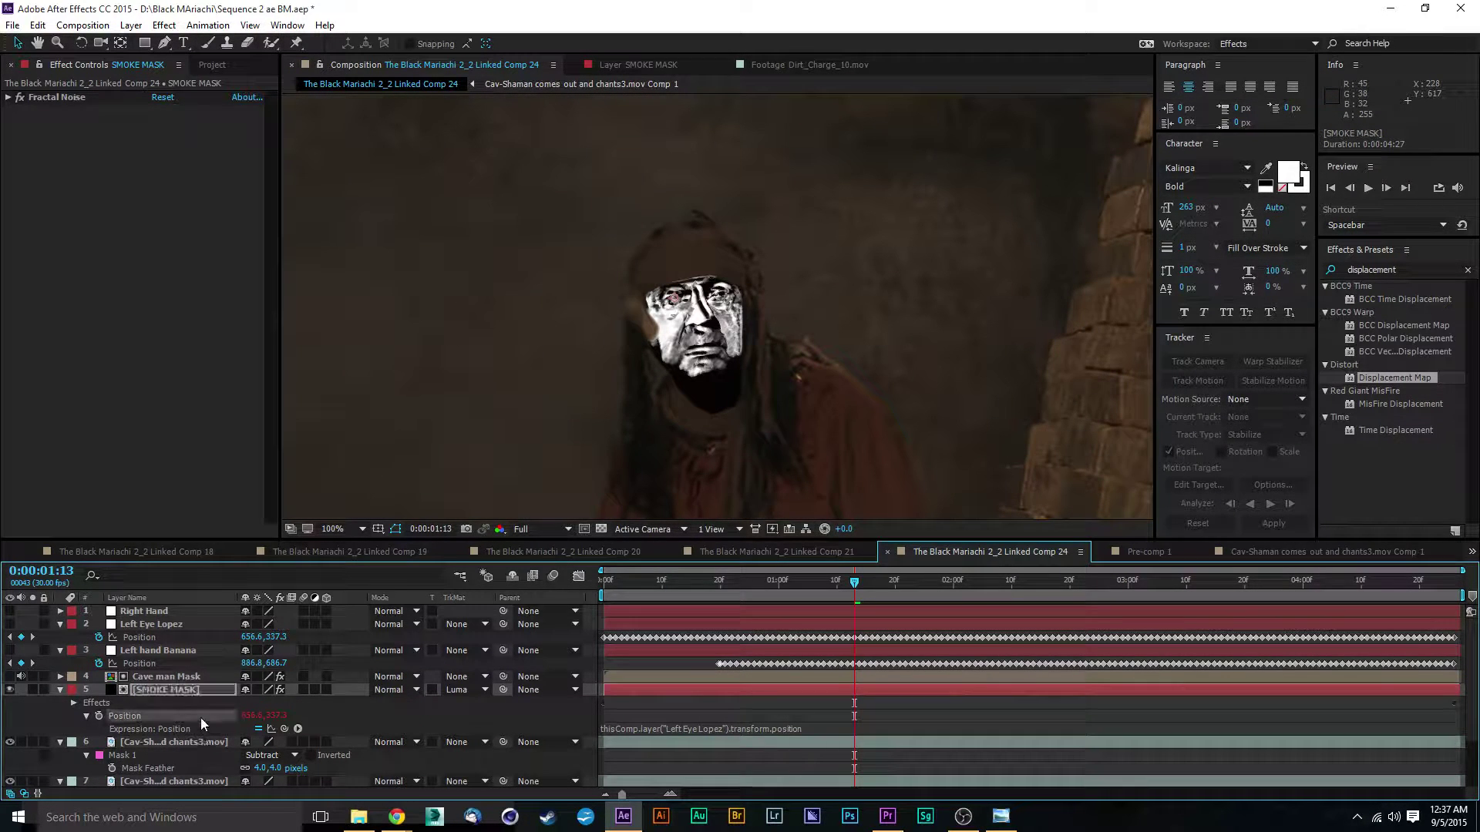
click(168, 690)
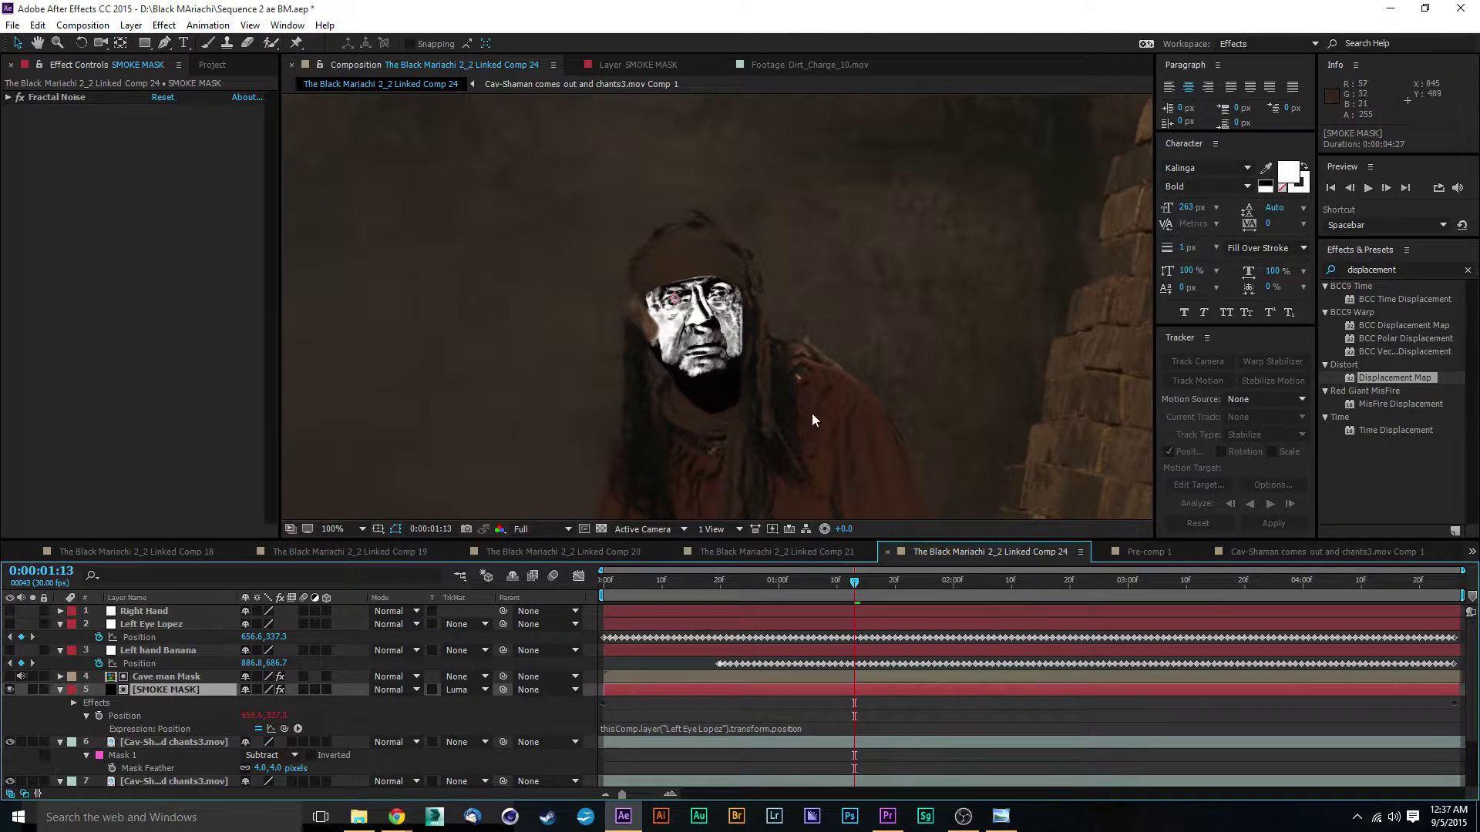
click(167, 678)
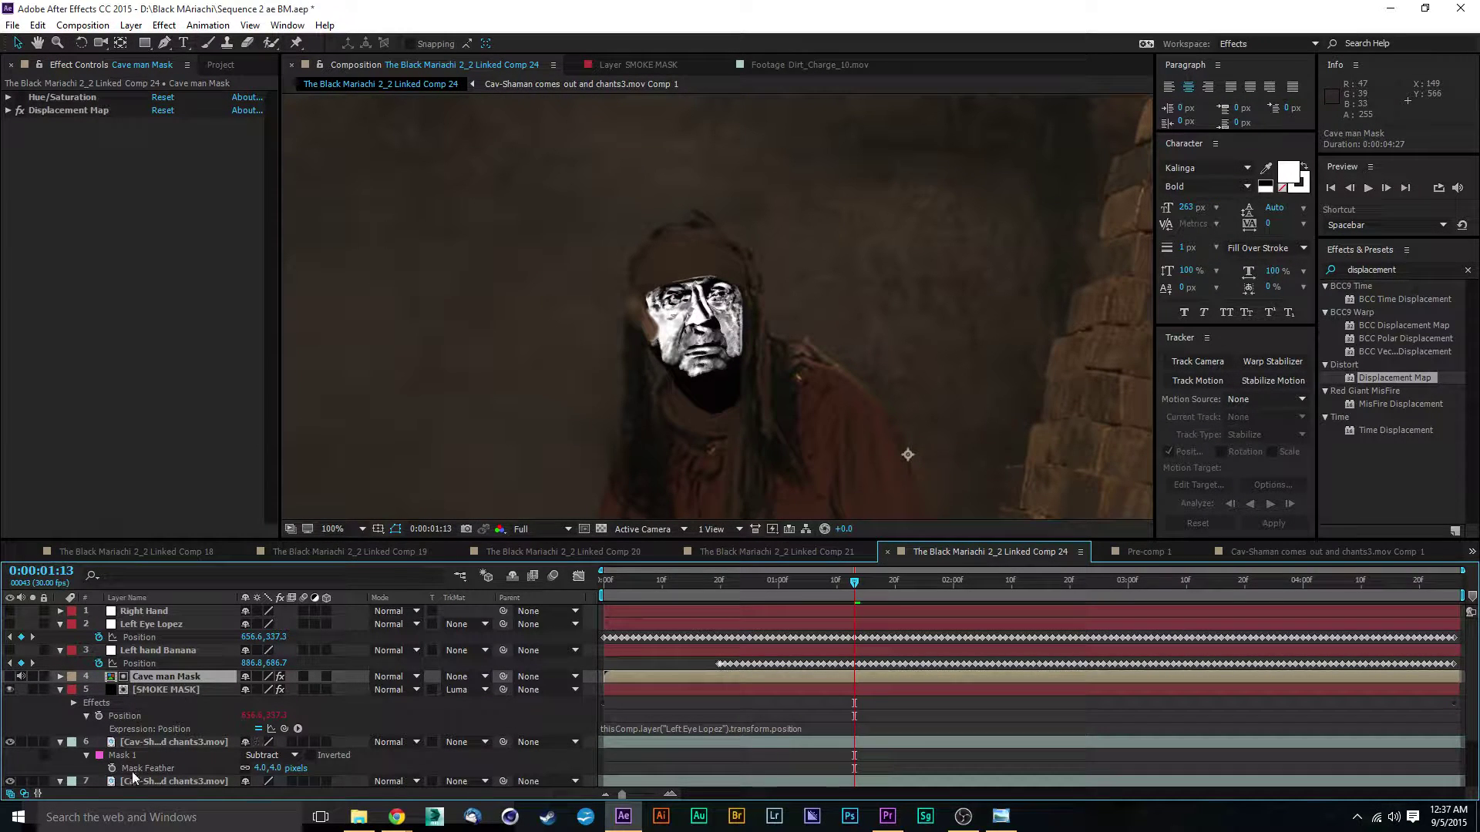
click(182, 689)
click(174, 675)
double_click(161, 692)
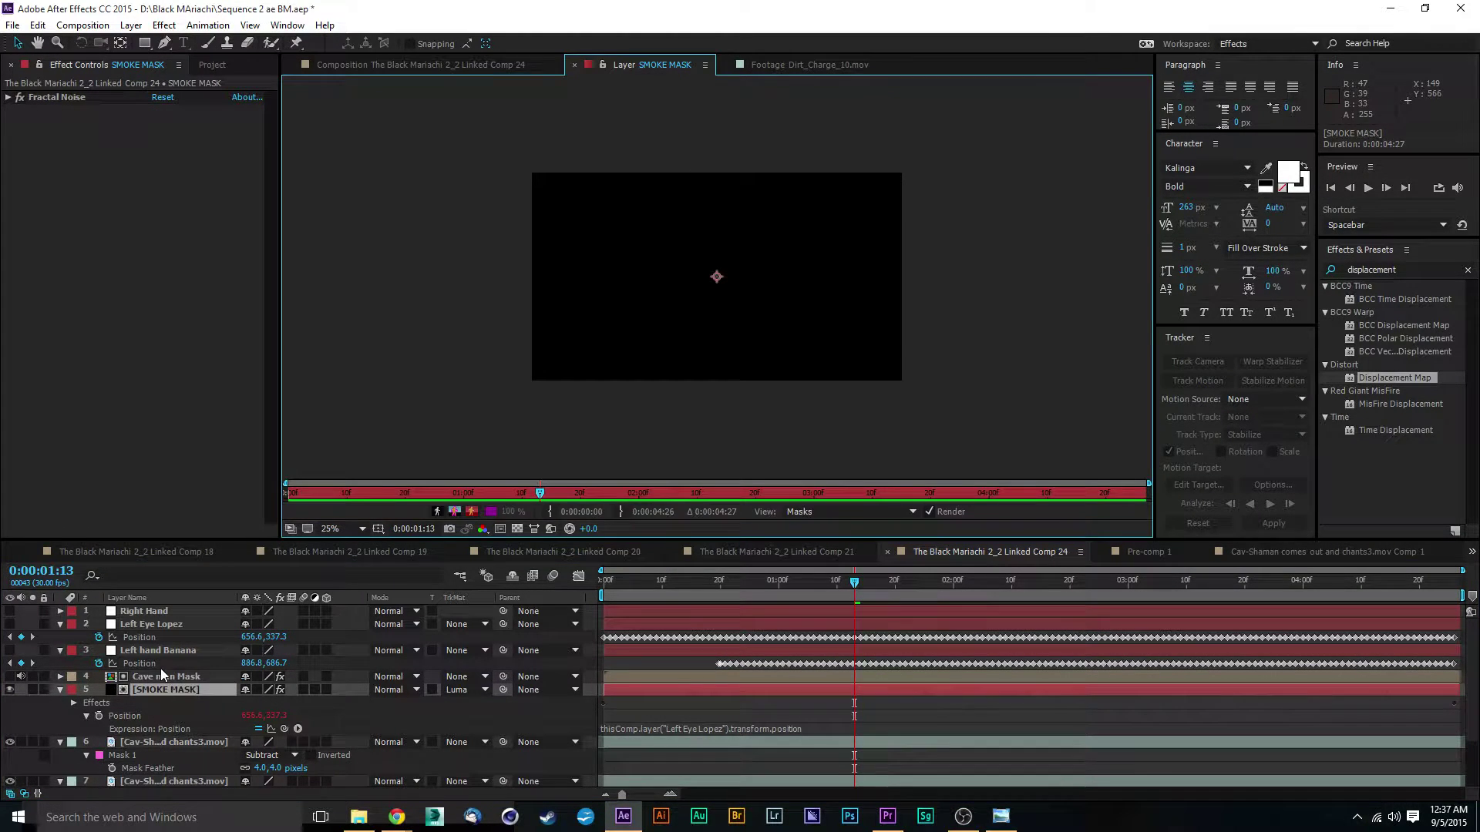
click(494, 66)
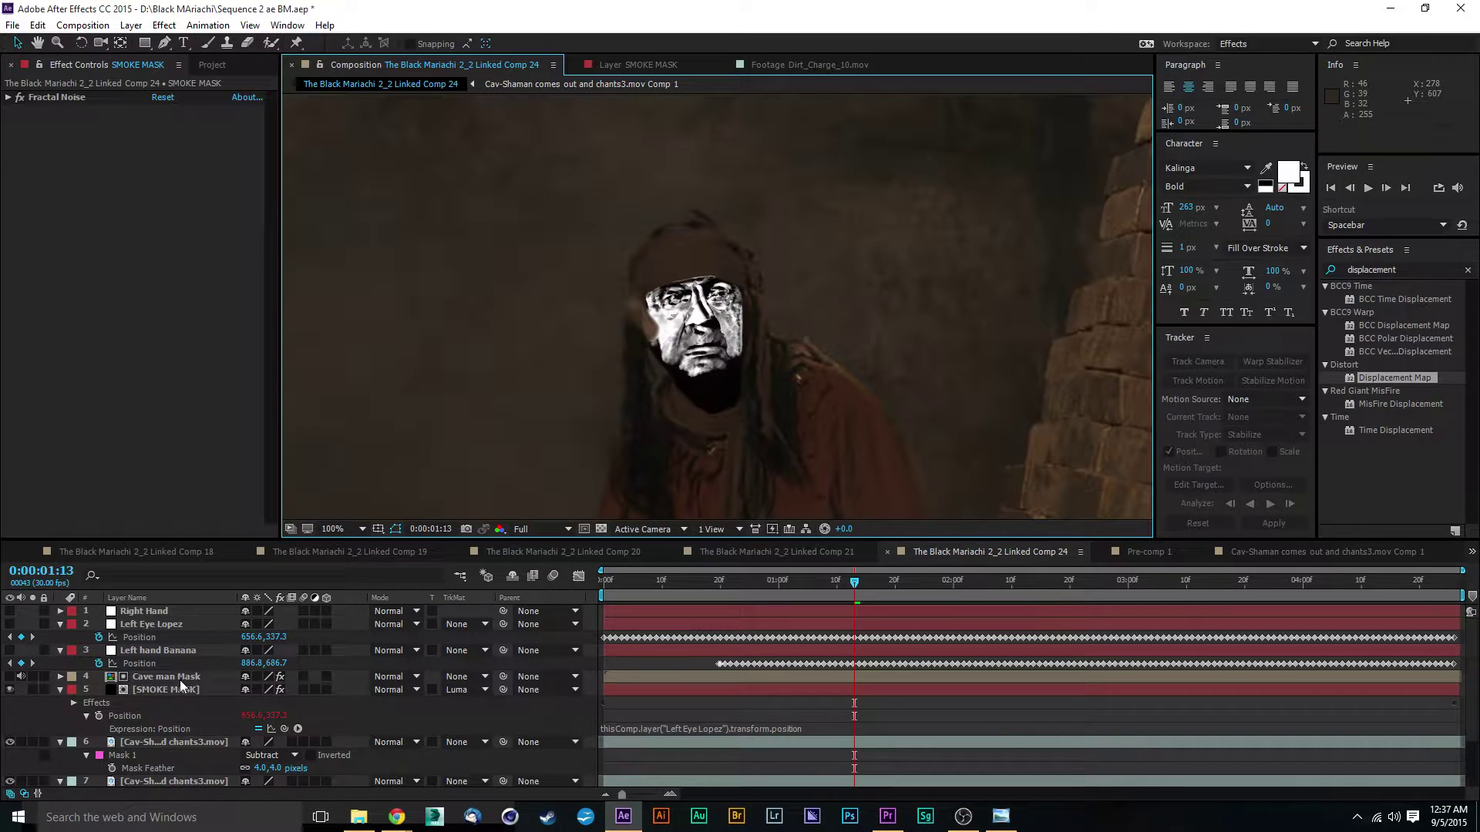
Step: Move SMOKE MASK directly above Cave man Mask in the layer stack and set its track matte to No Track Matte
drag(182, 688, 208, 665)
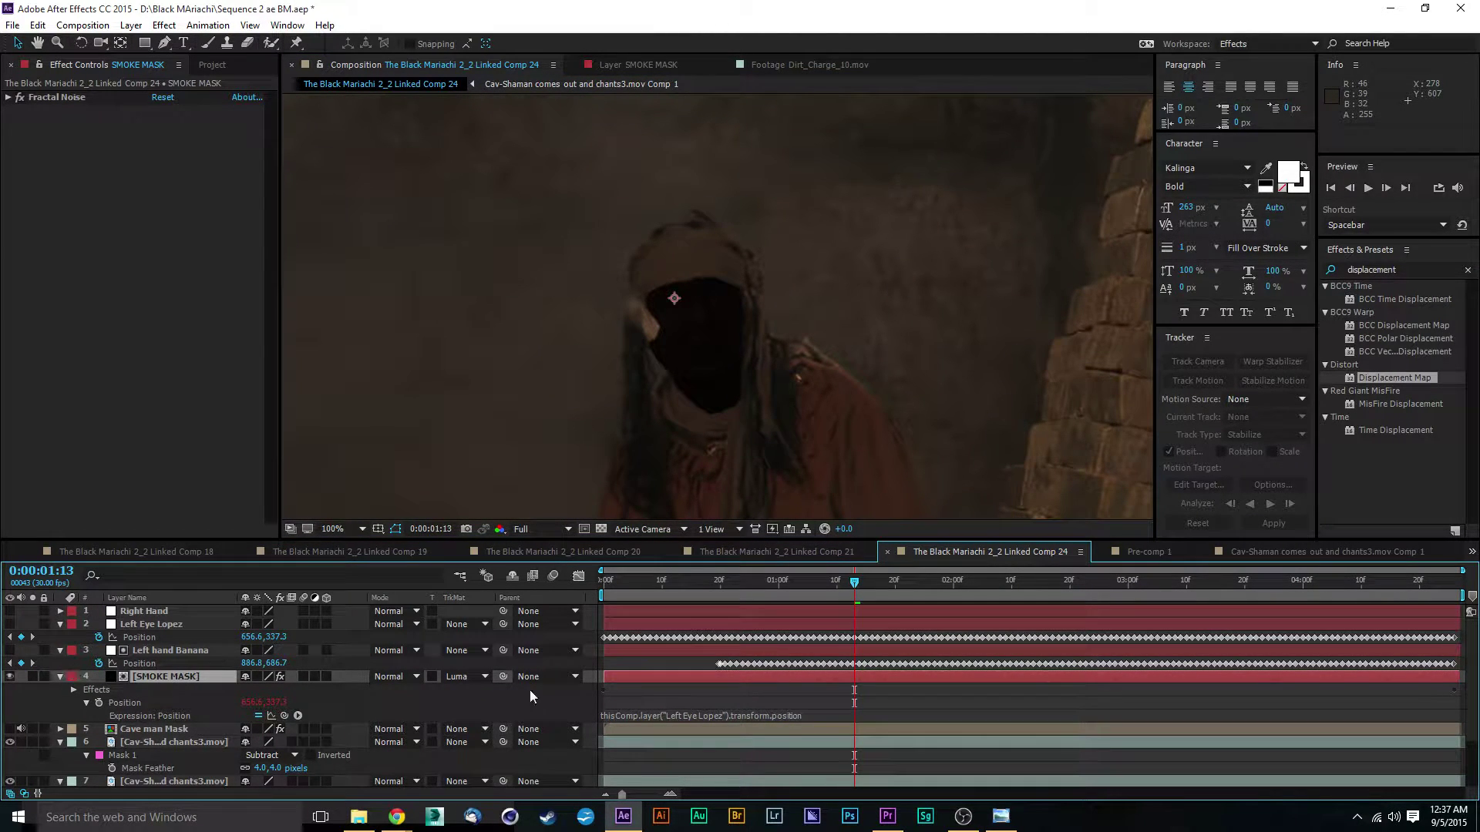
click(462, 676)
click(467, 694)
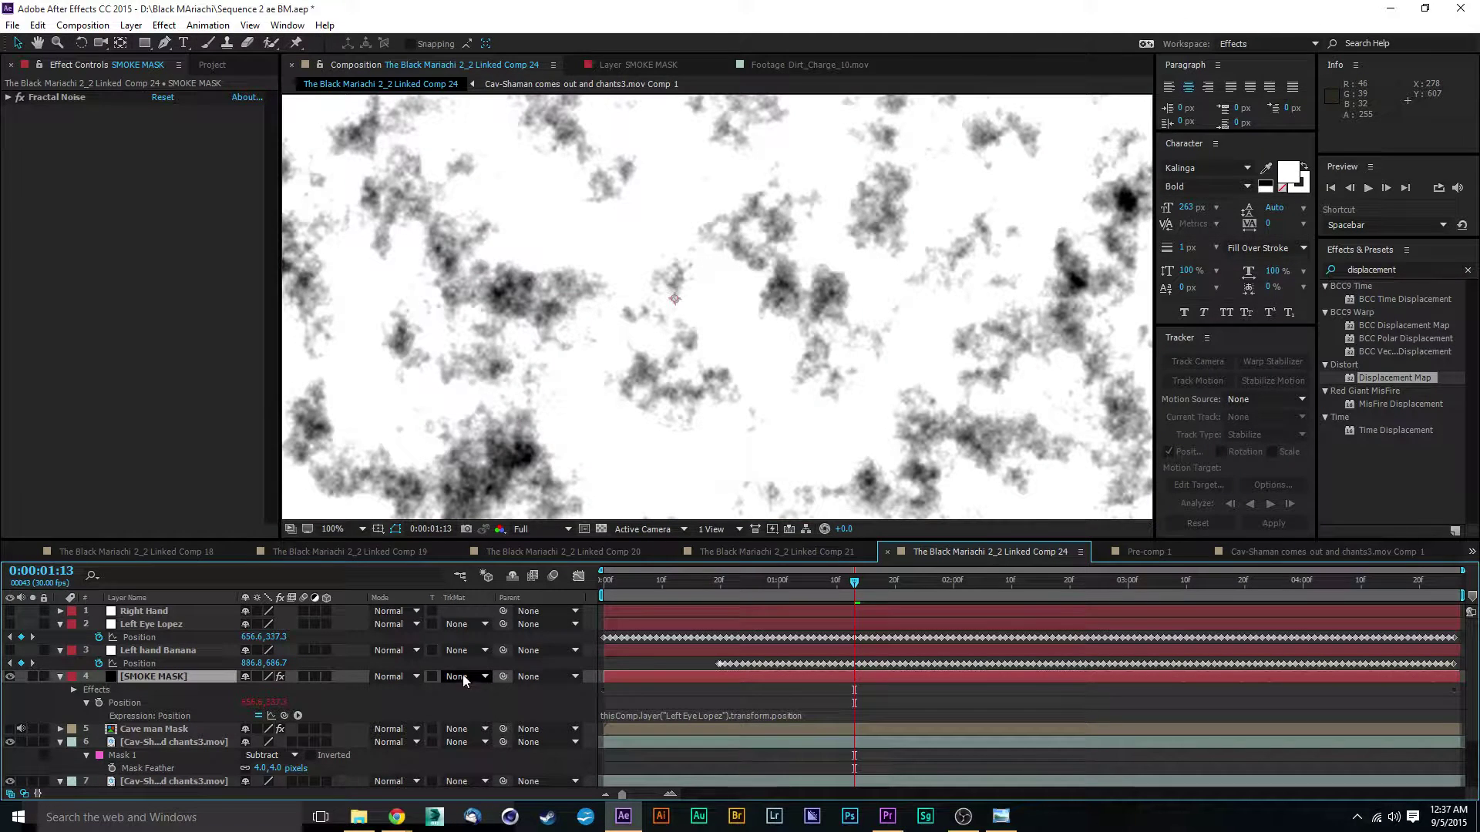
Step: Try setting Cave man Mask's track matte to Luma Matte "[SMOKE MASK]"
click(470, 731)
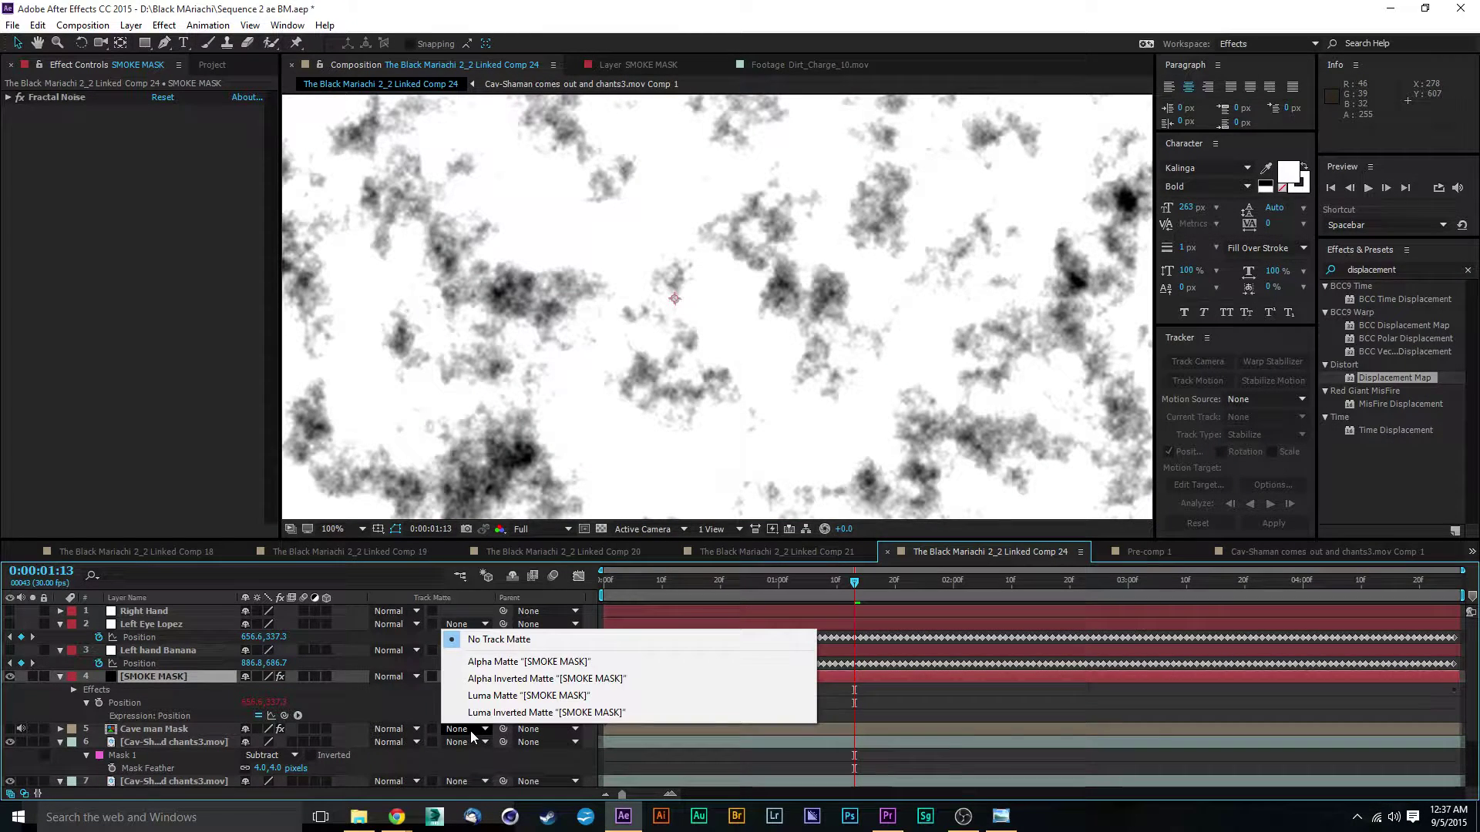
click(524, 695)
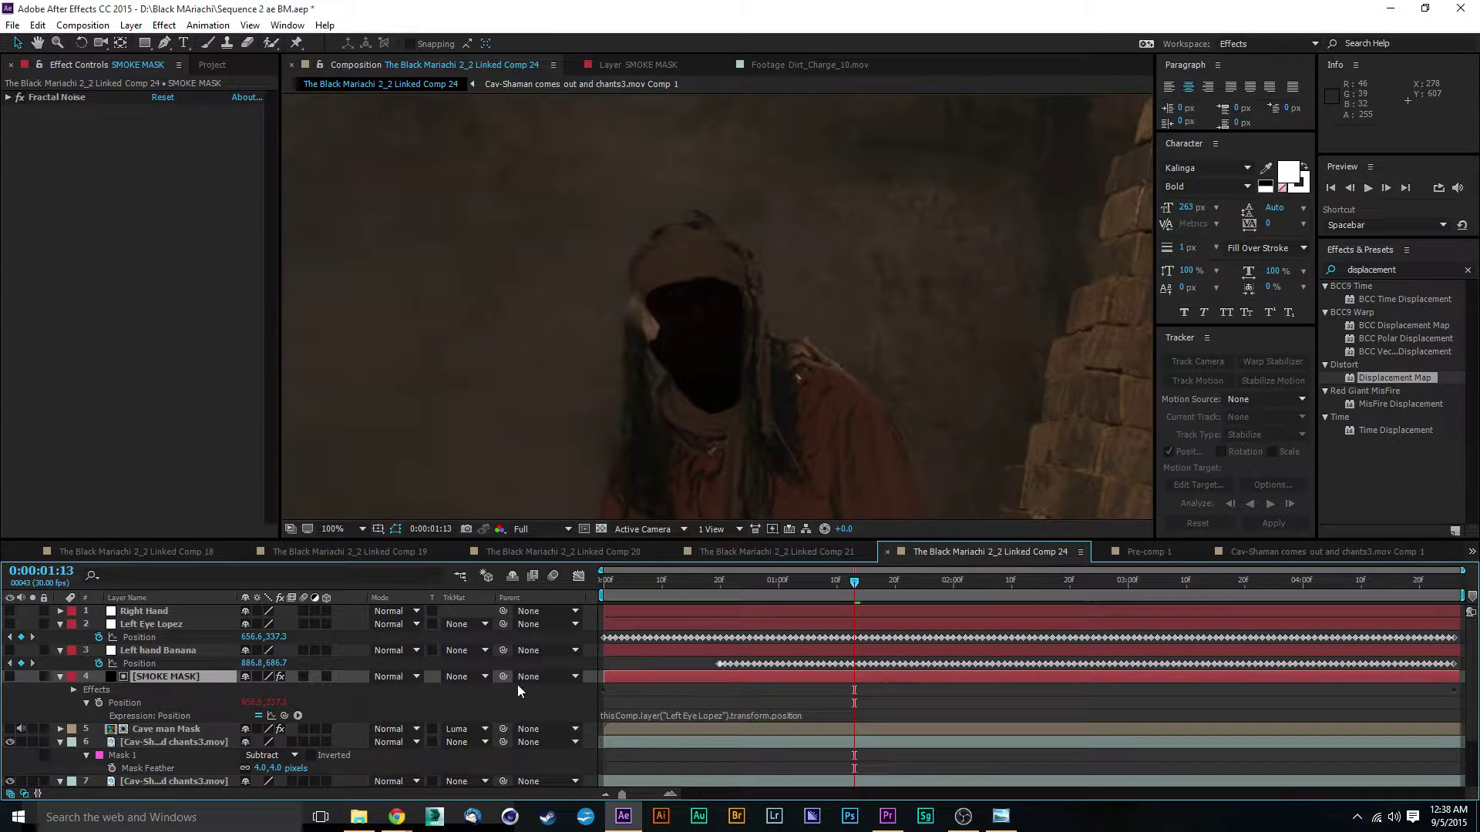
Step: Undo the recent track matte and layer-order changes to restore Cave man Mask above SMOKE MASK as its luma matte
key(ctrl+z)
key(ctrl+z)
key(ctrl+z)
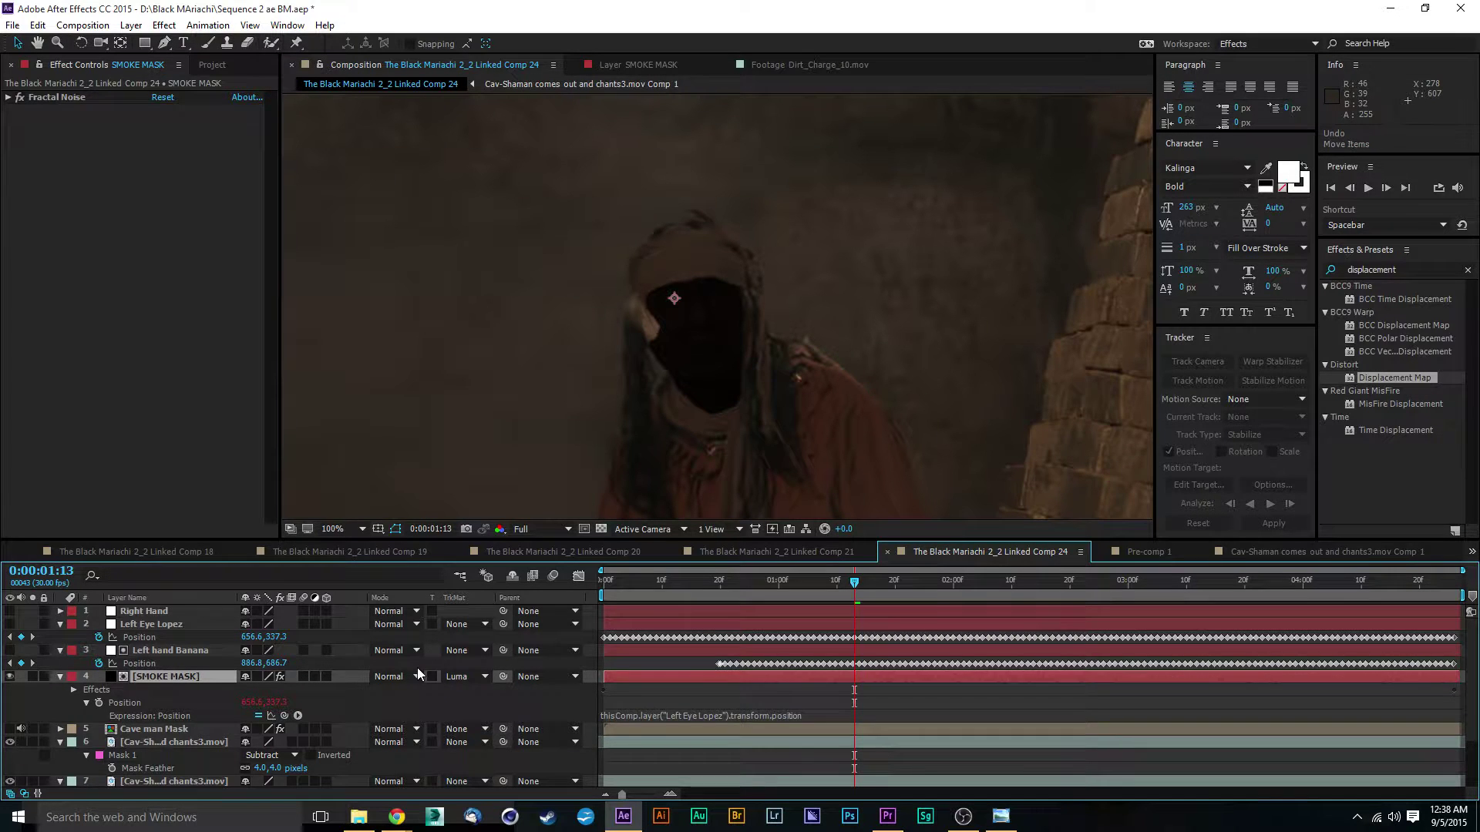
click(189, 716)
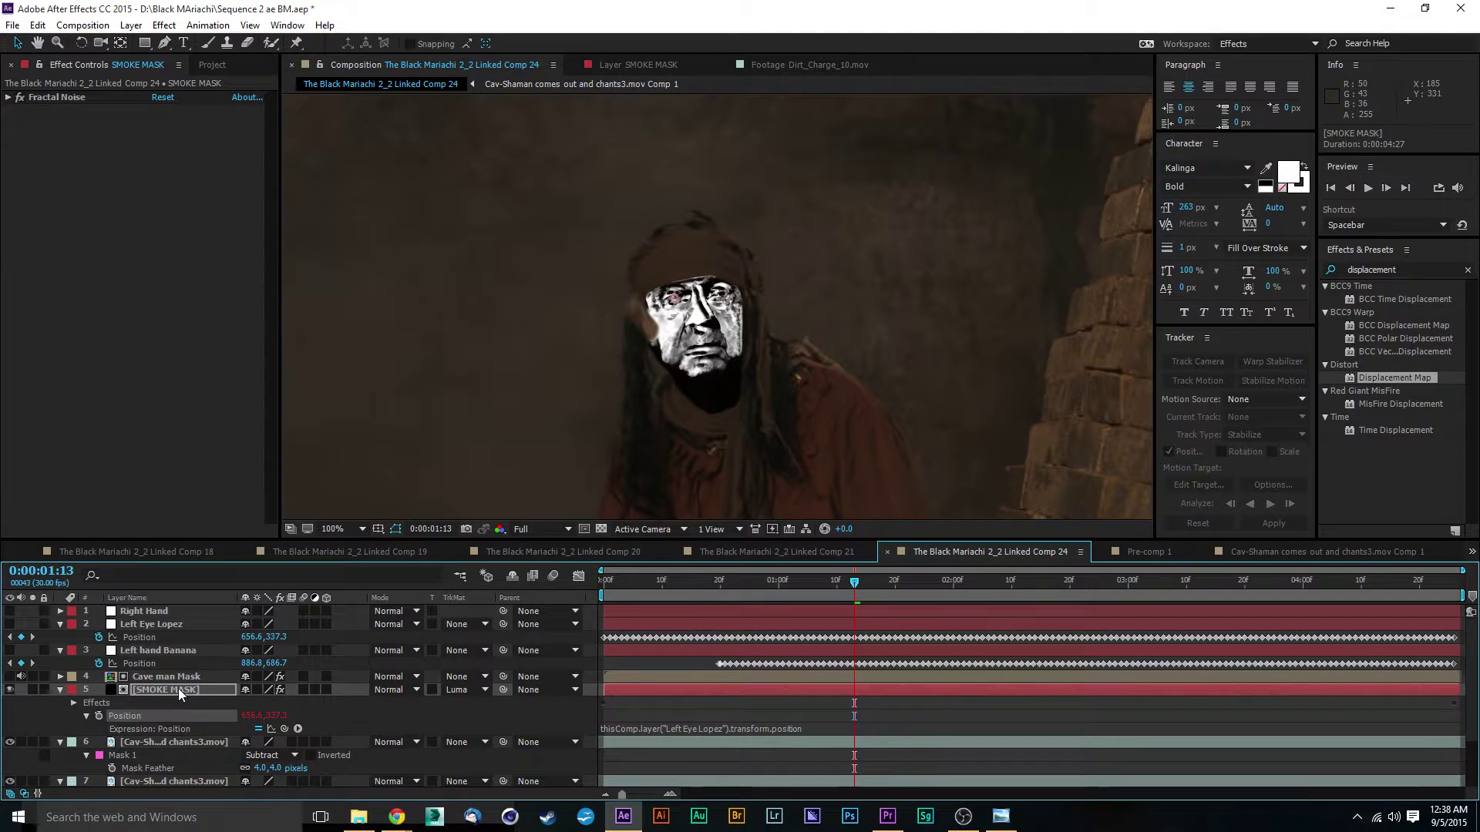
Step: Try pre-composing Cave man Mask and SMOKE MASK together into Pre-comp 2
click(176, 690)
shift+click(178, 676)
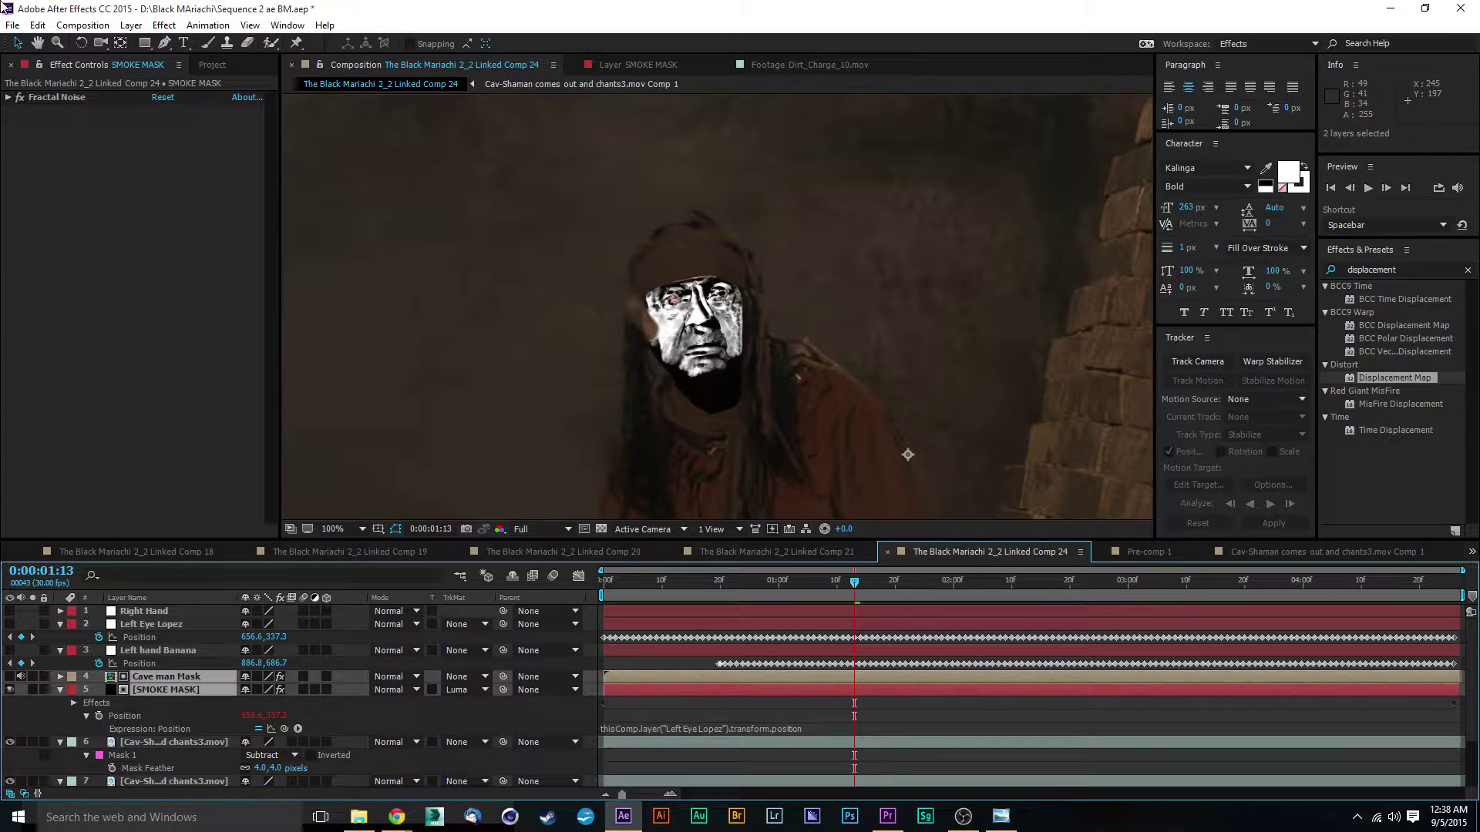
click(131, 25)
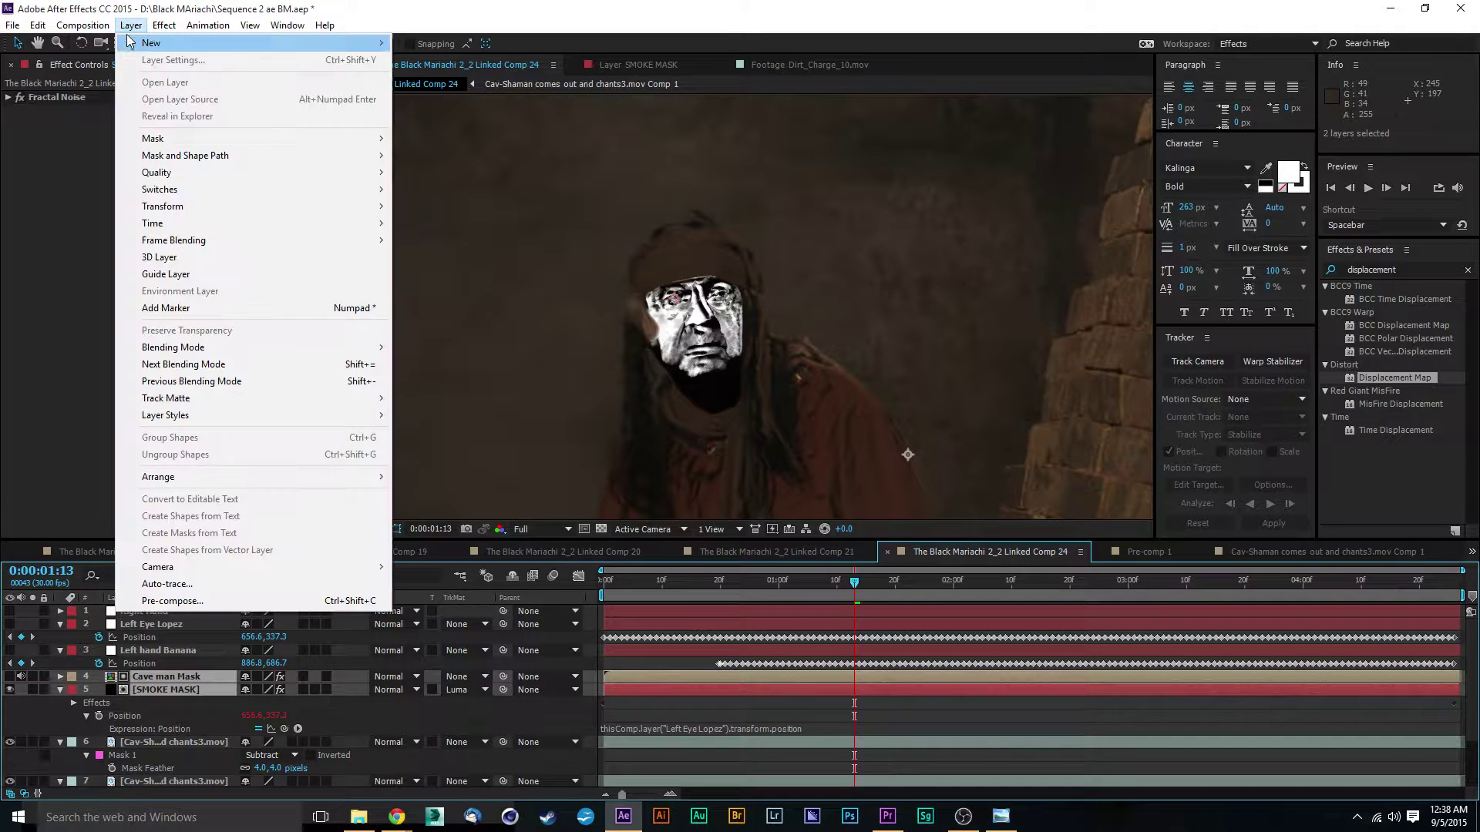
click(194, 601)
click(789, 500)
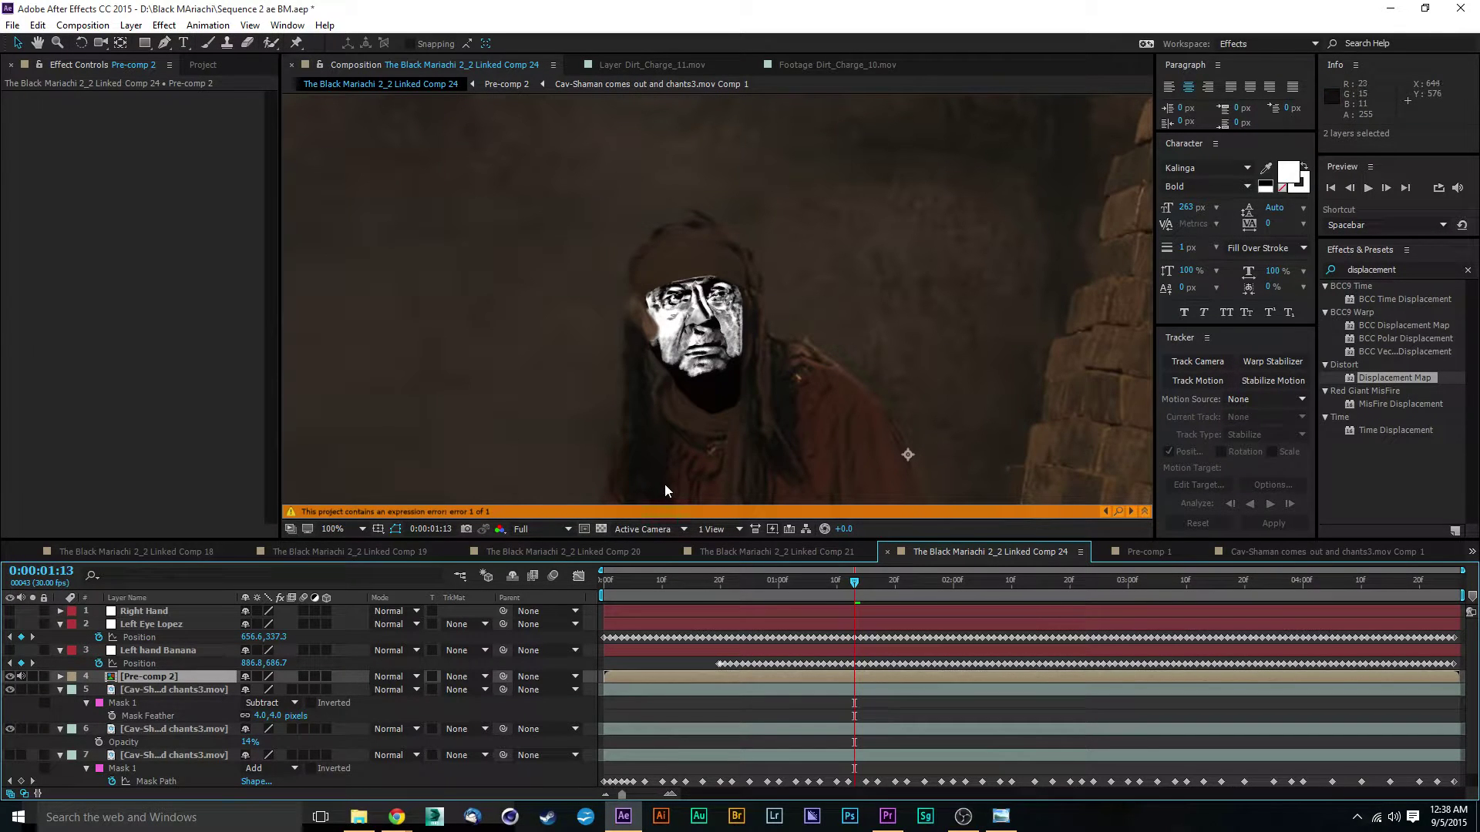
key(ctrl+z)
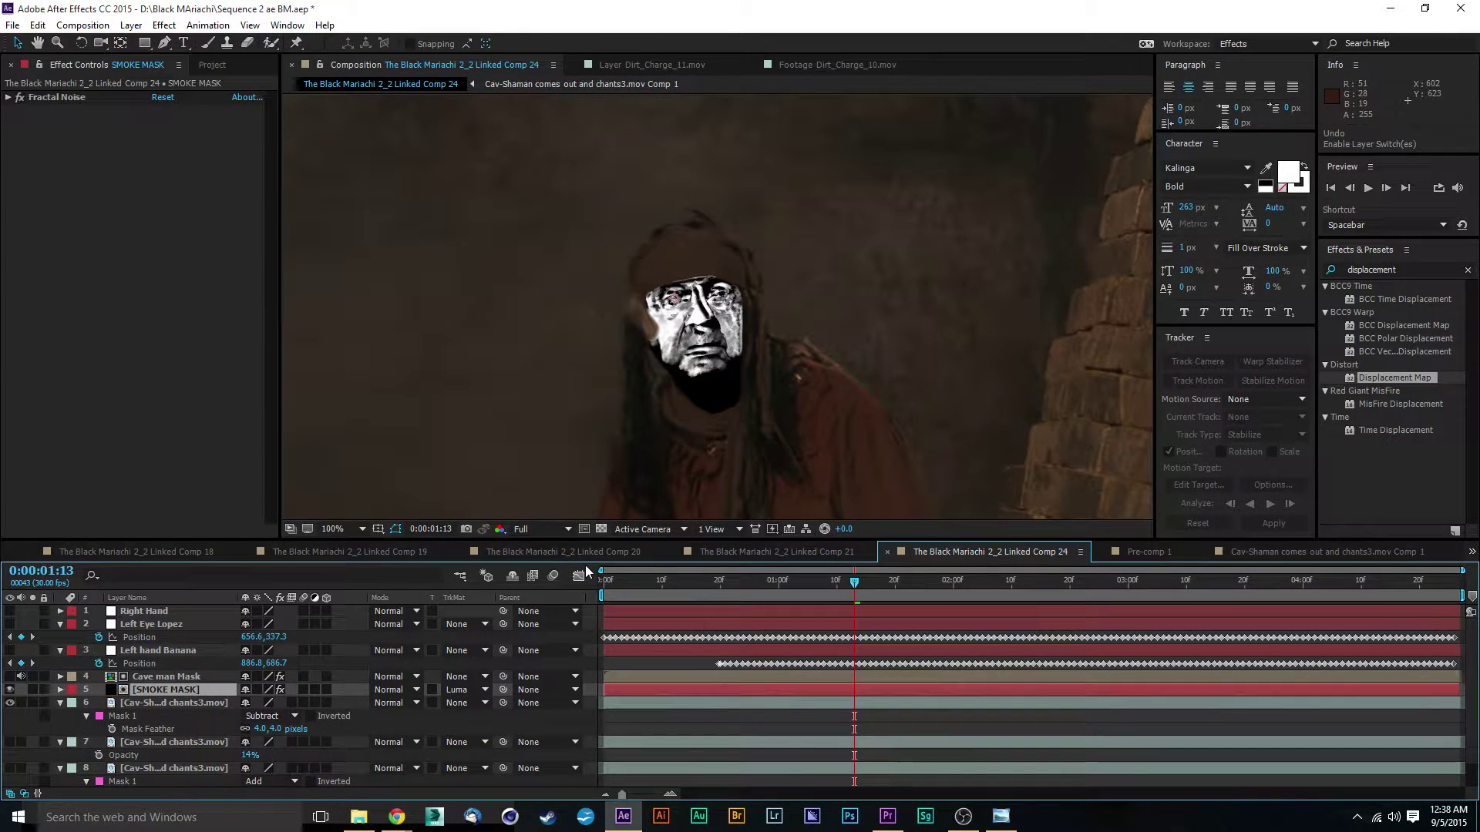
Step: Select SMOKE MASK and search the available effects for "shine"
click(197, 662)
click(169, 678)
click(165, 690)
drag(1416, 269, 1230, 265)
key(BackSpace)
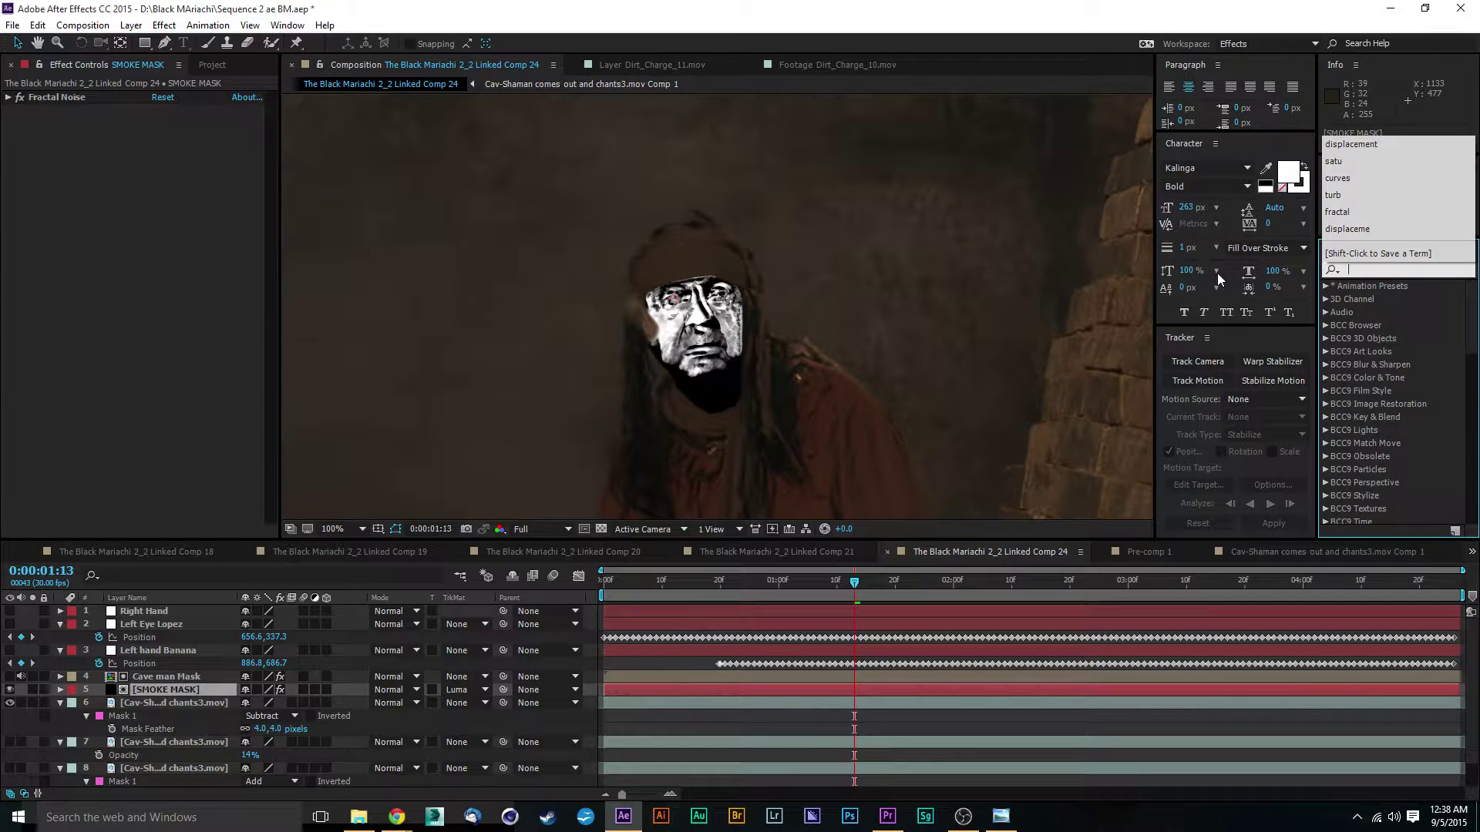
text(shine)
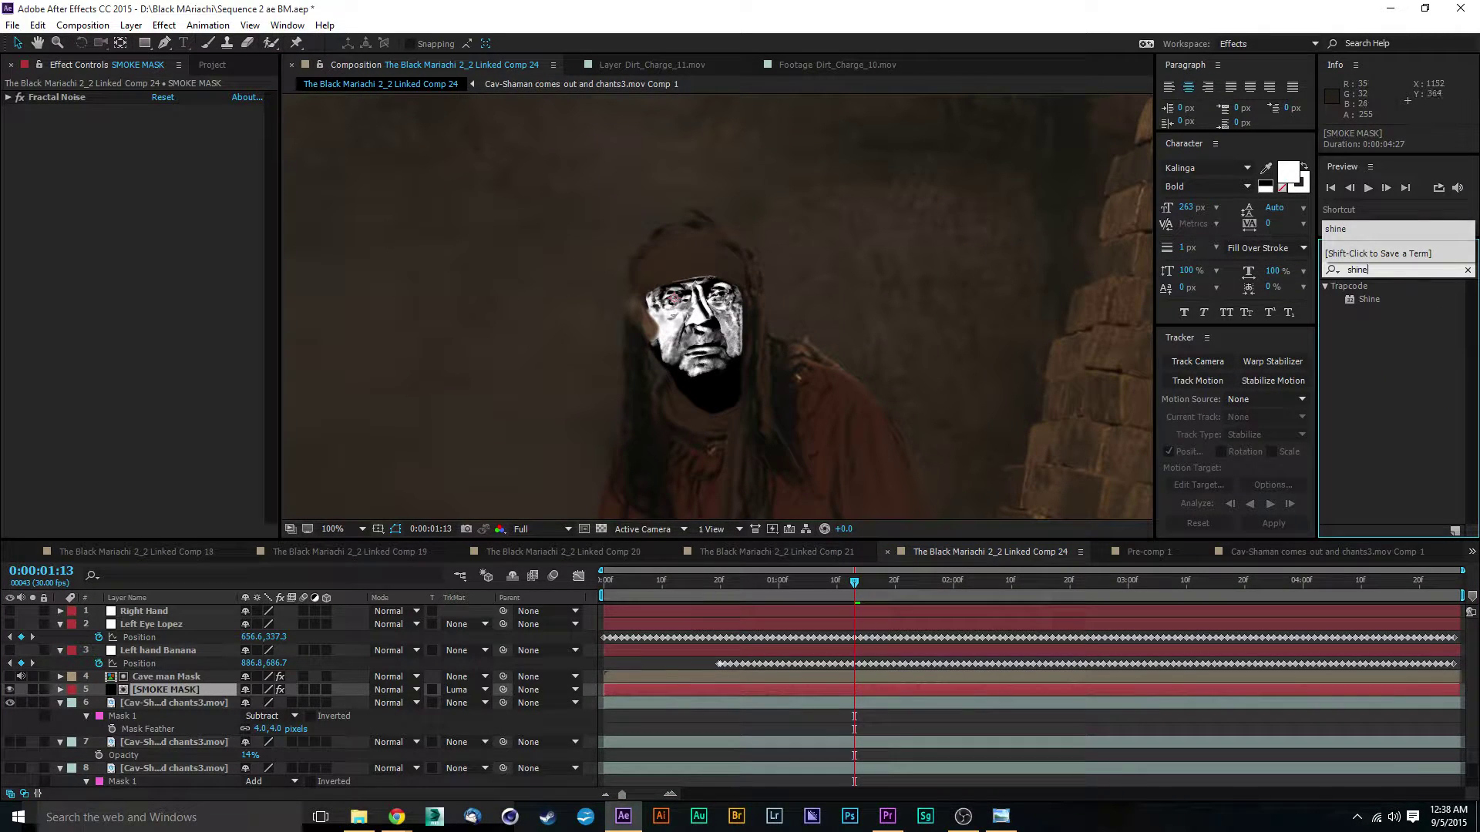
Step: Apply Trapcode Shine to SMOKE MASK and move its Source Point to 947.0, 603.5 near the shaman's mouth
click(1360, 304)
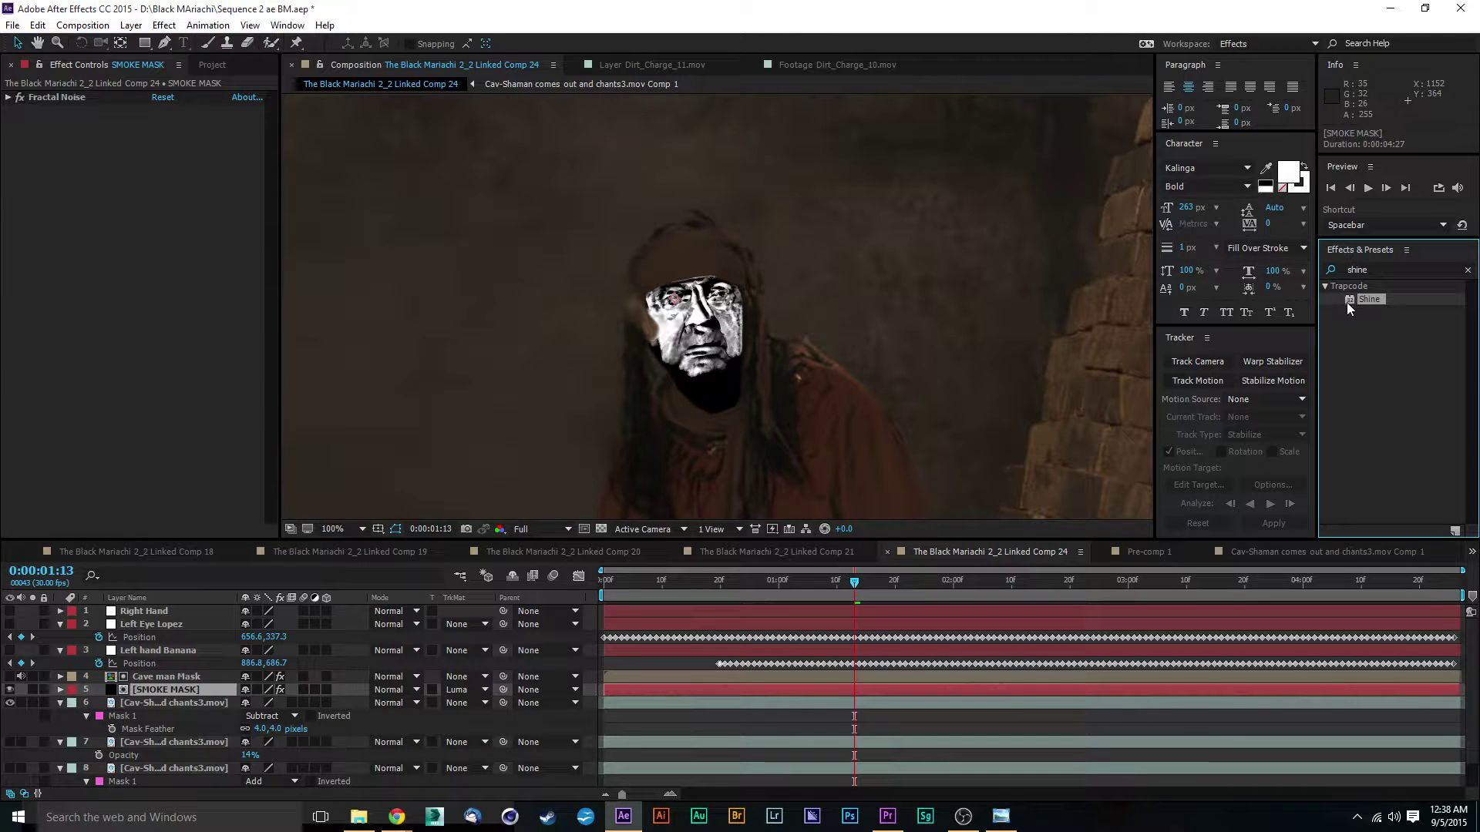
drag(1347, 302, 165, 690)
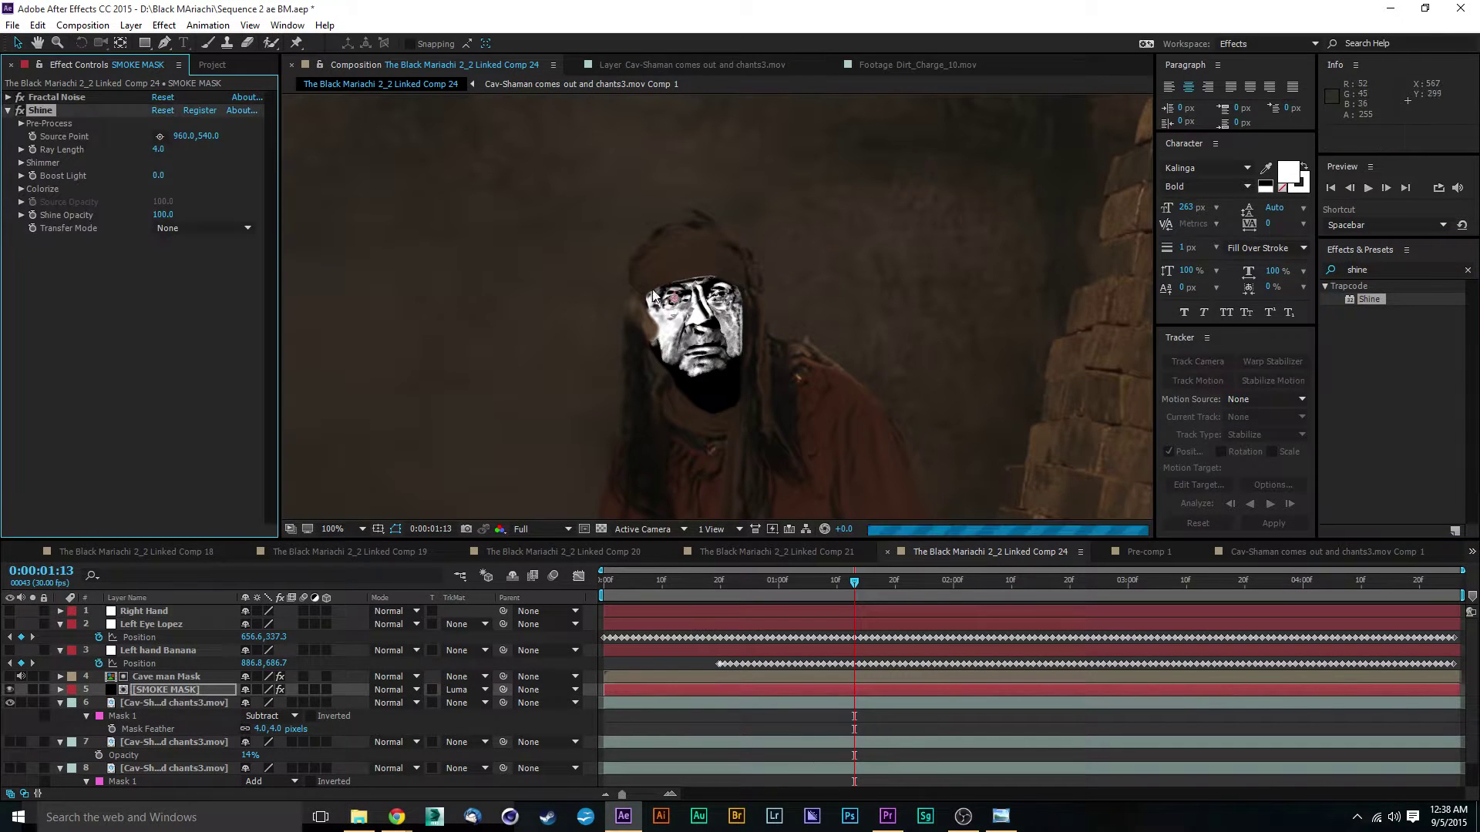
scroll(654, 296, up, 1)
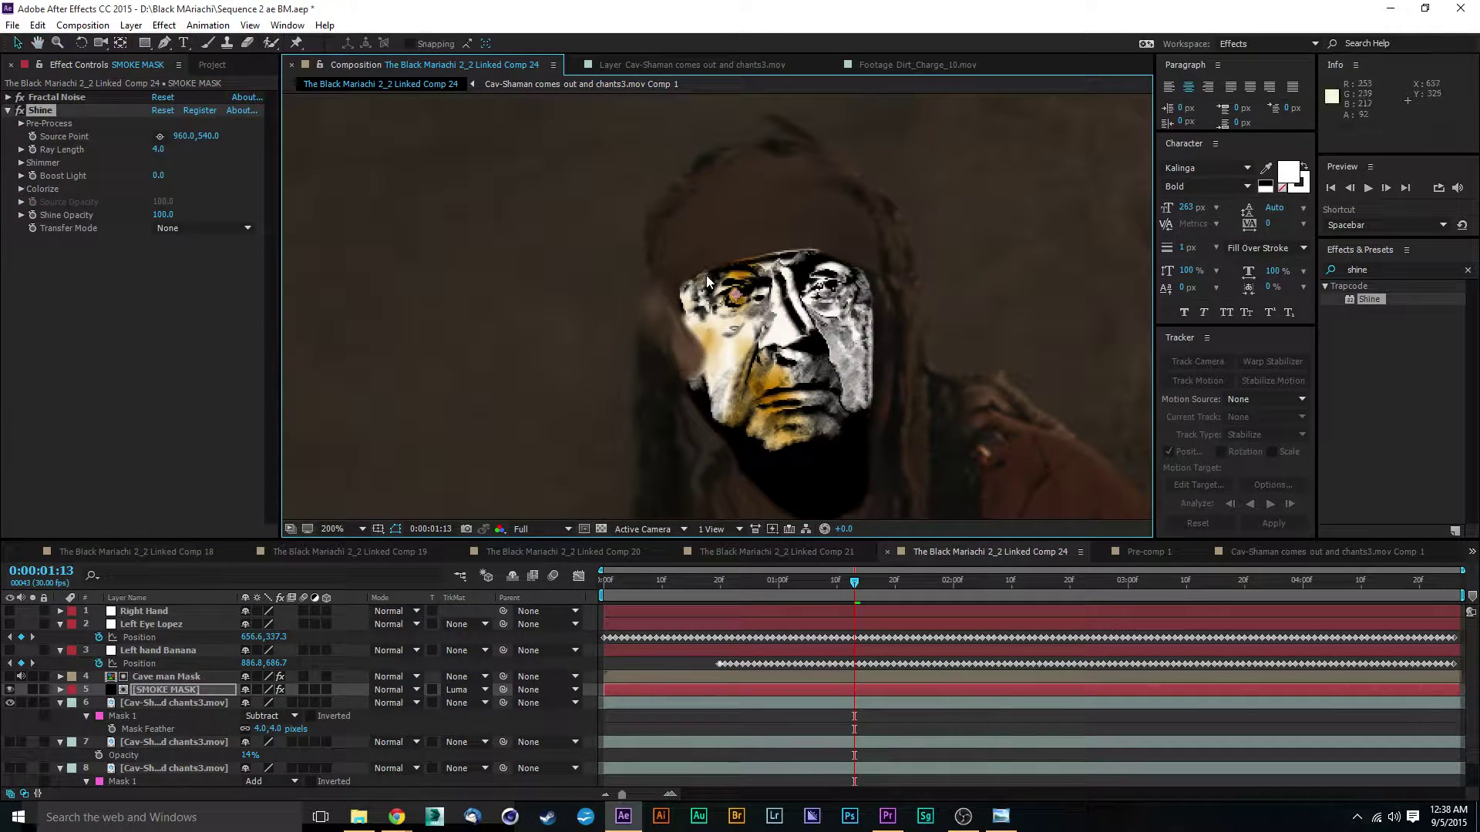
drag(735, 296, 717, 393)
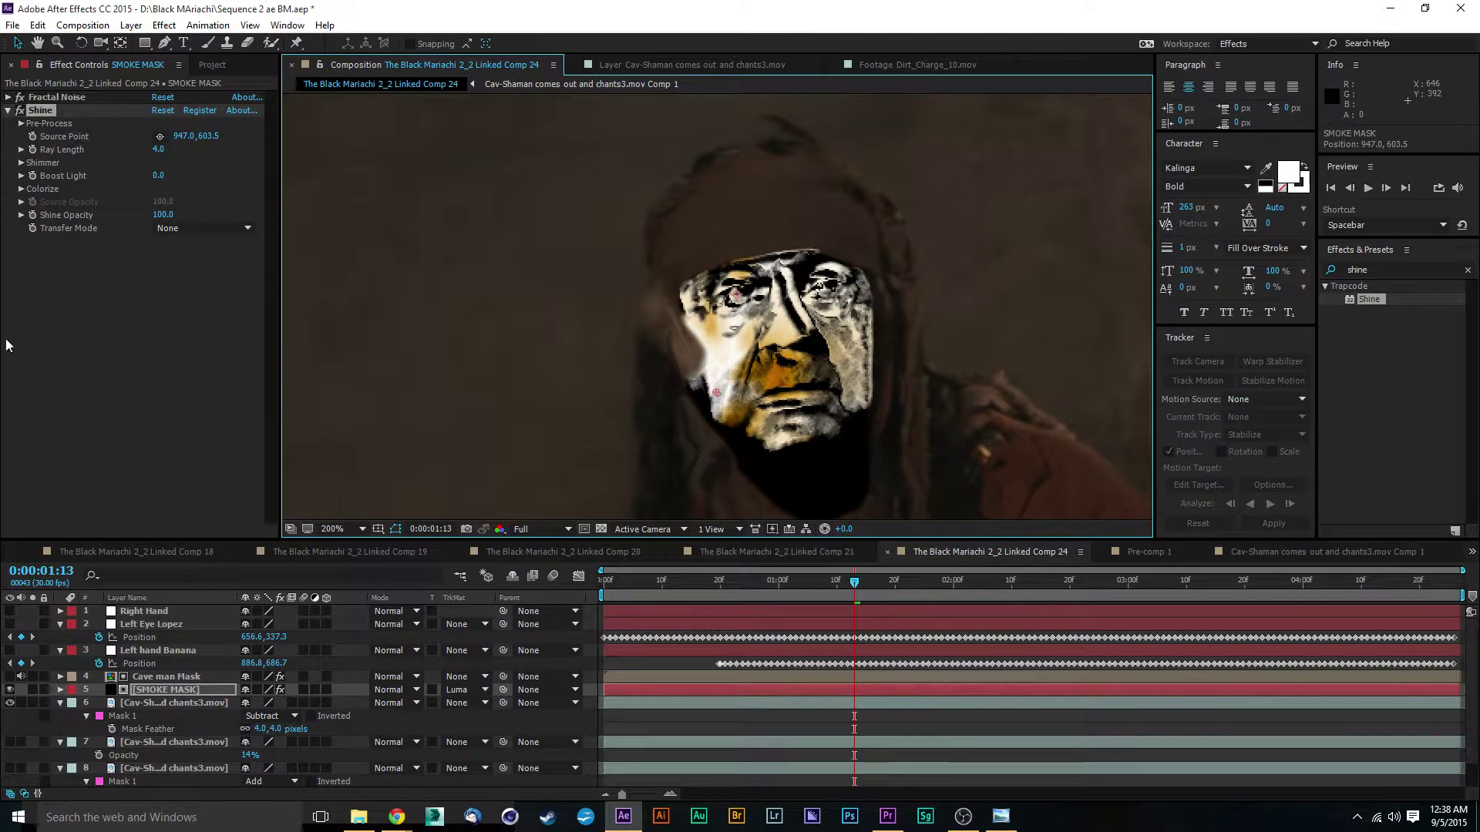
click(43, 115)
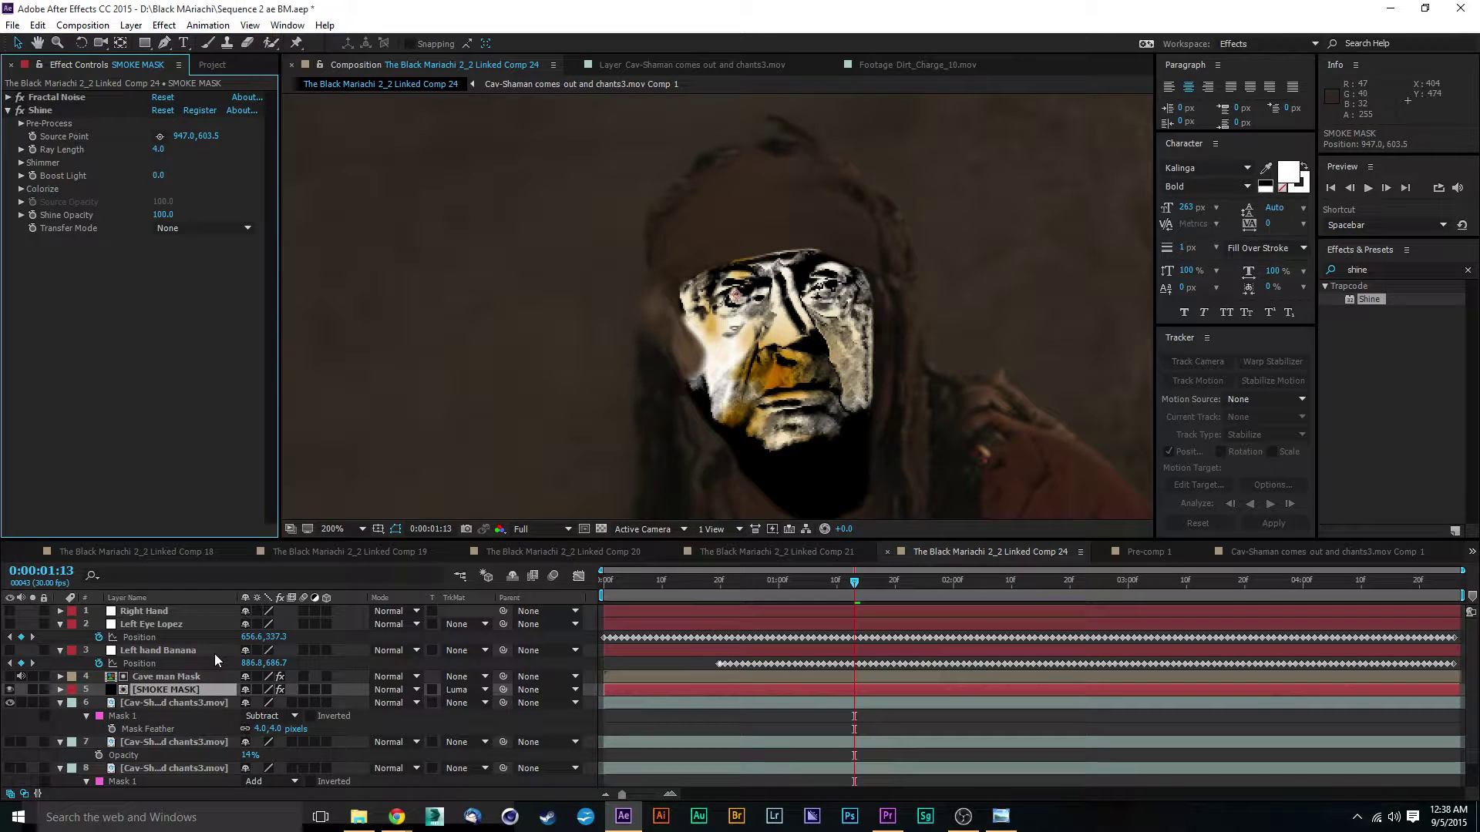
Step: Copy all of Left Eye Lopez's Position keyframes and try pasting them onto SMOKE MASK at 0:00:01:13
click(157, 624)
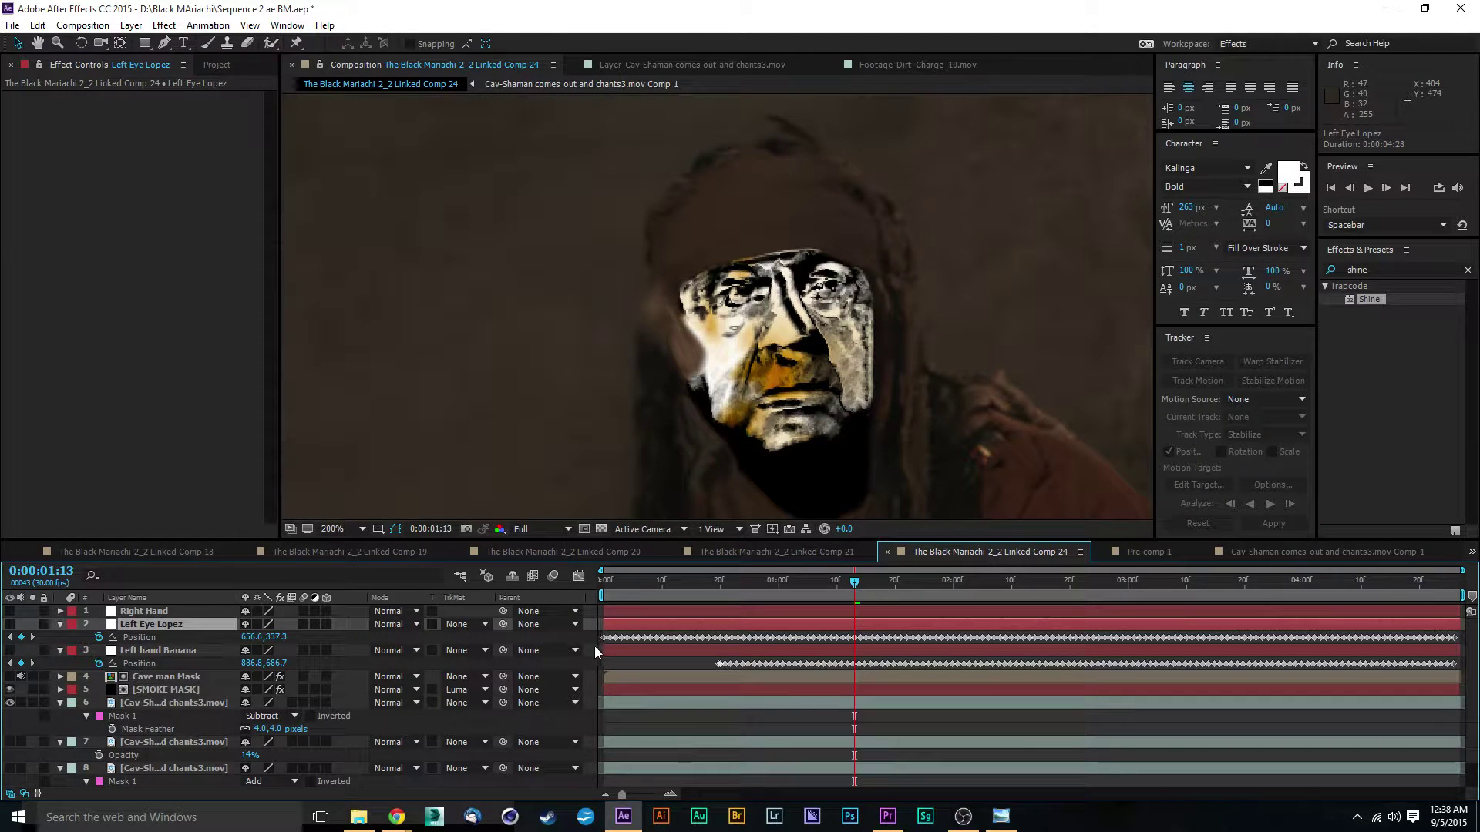
drag(587, 632, 1455, 639)
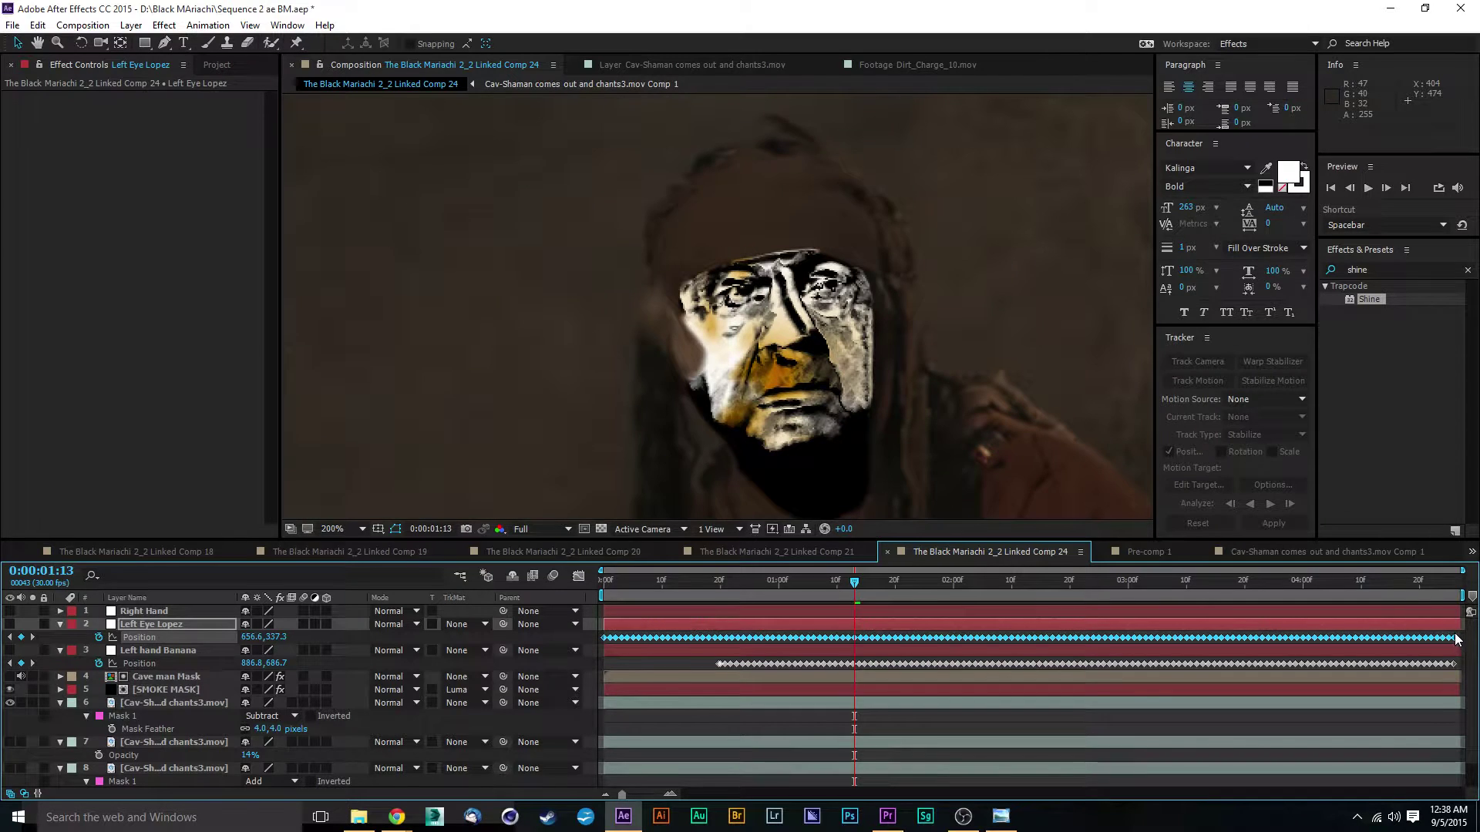
key(ctrl+c)
click(156, 691)
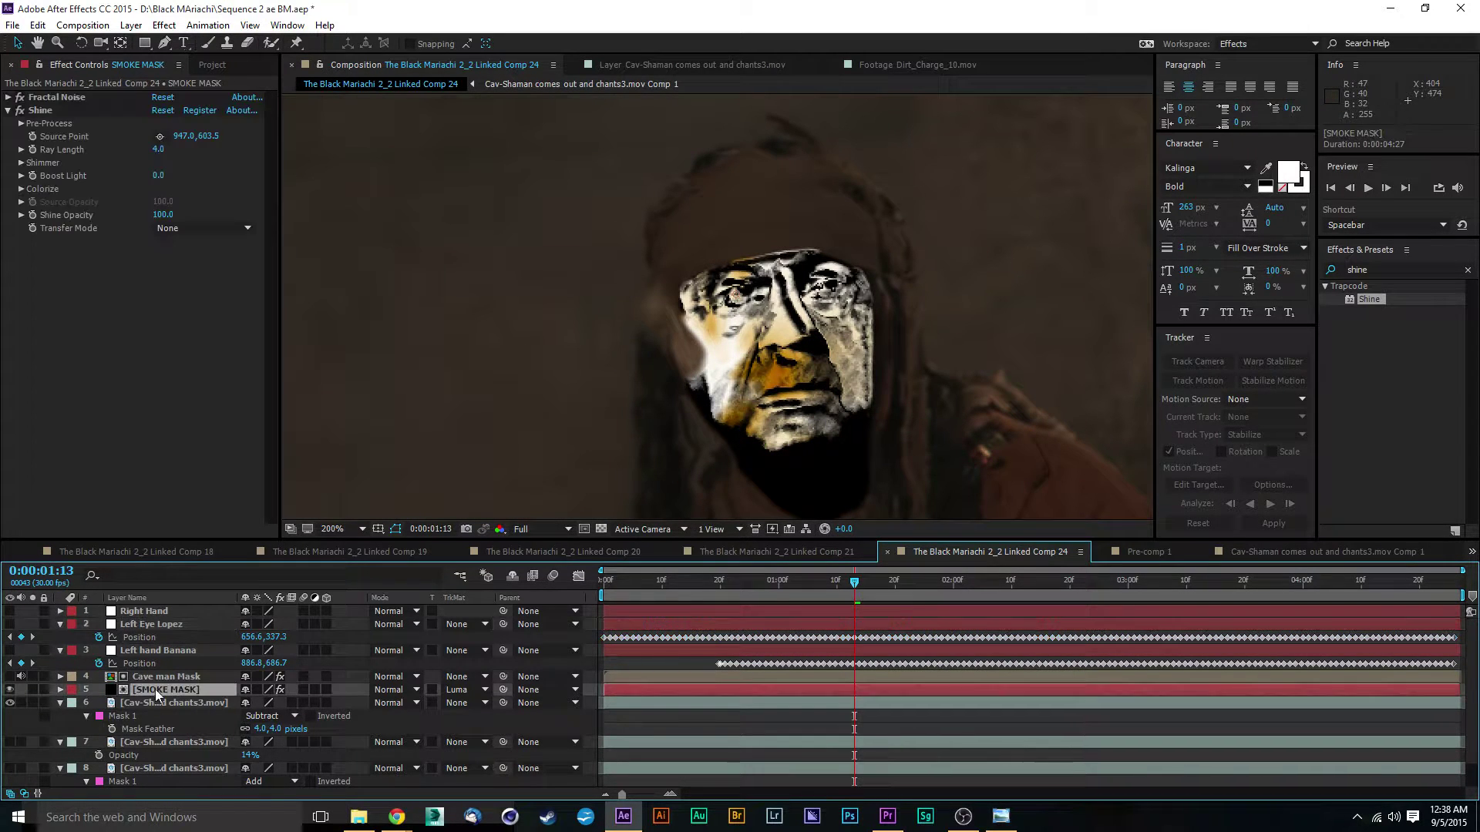
key(ctrl+v)
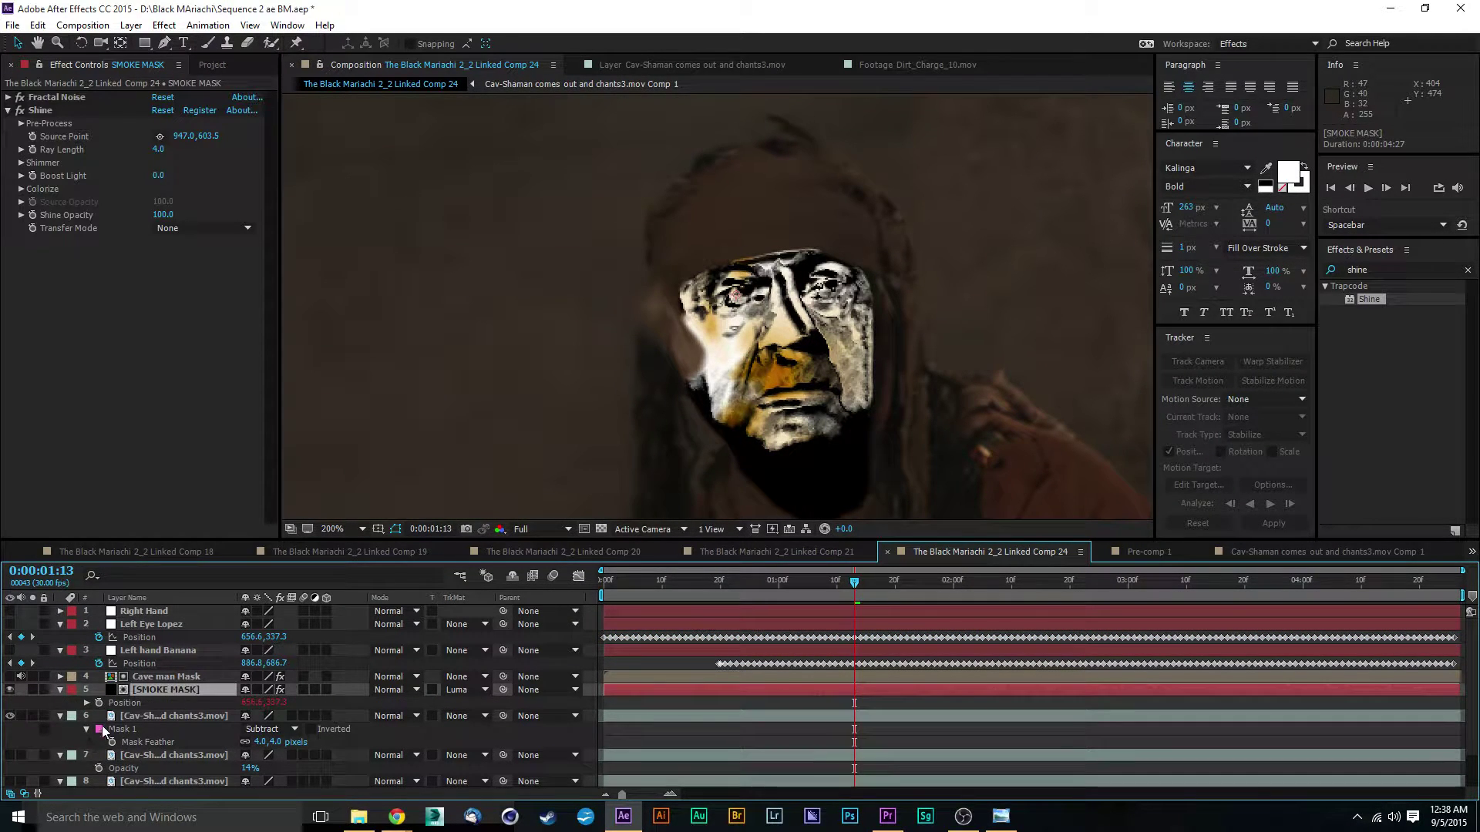
Step: Paste the copied keyframes into SMOKE MASK's Position starting at 0:00:00:00, after removing its lone keyframe
click(98, 702)
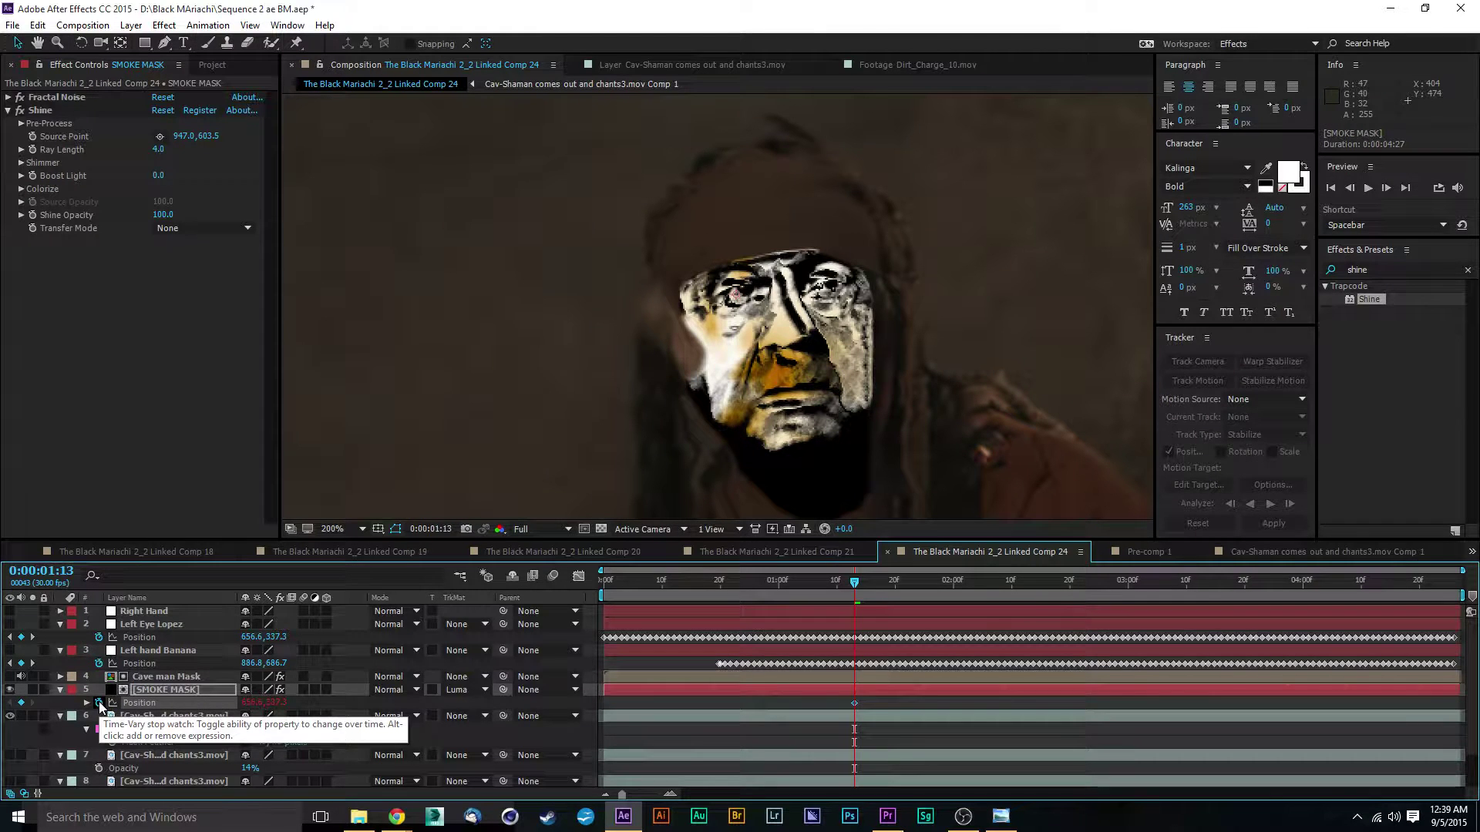
drag(721, 582, 596, 609)
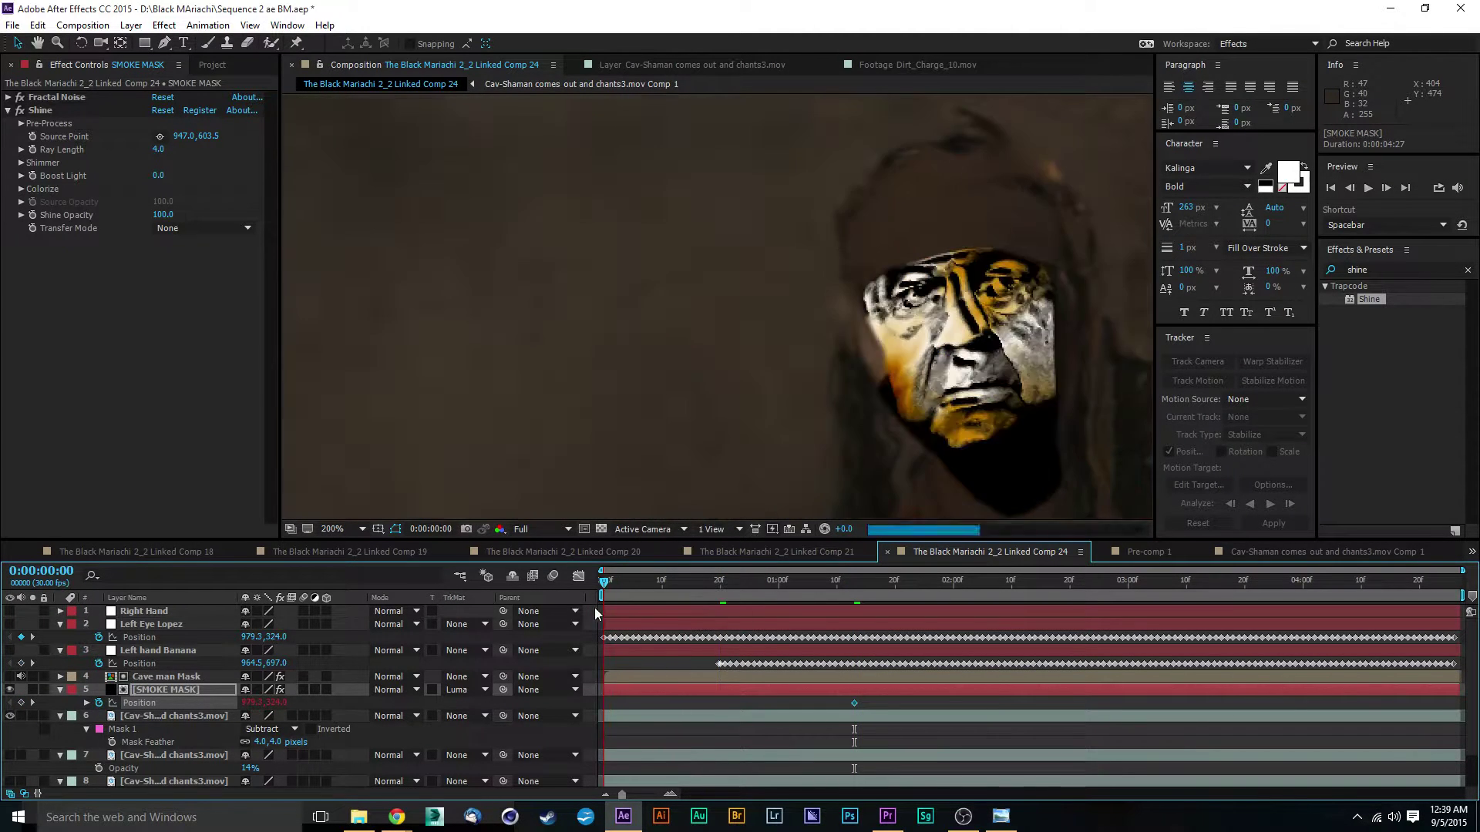
key(Delete)
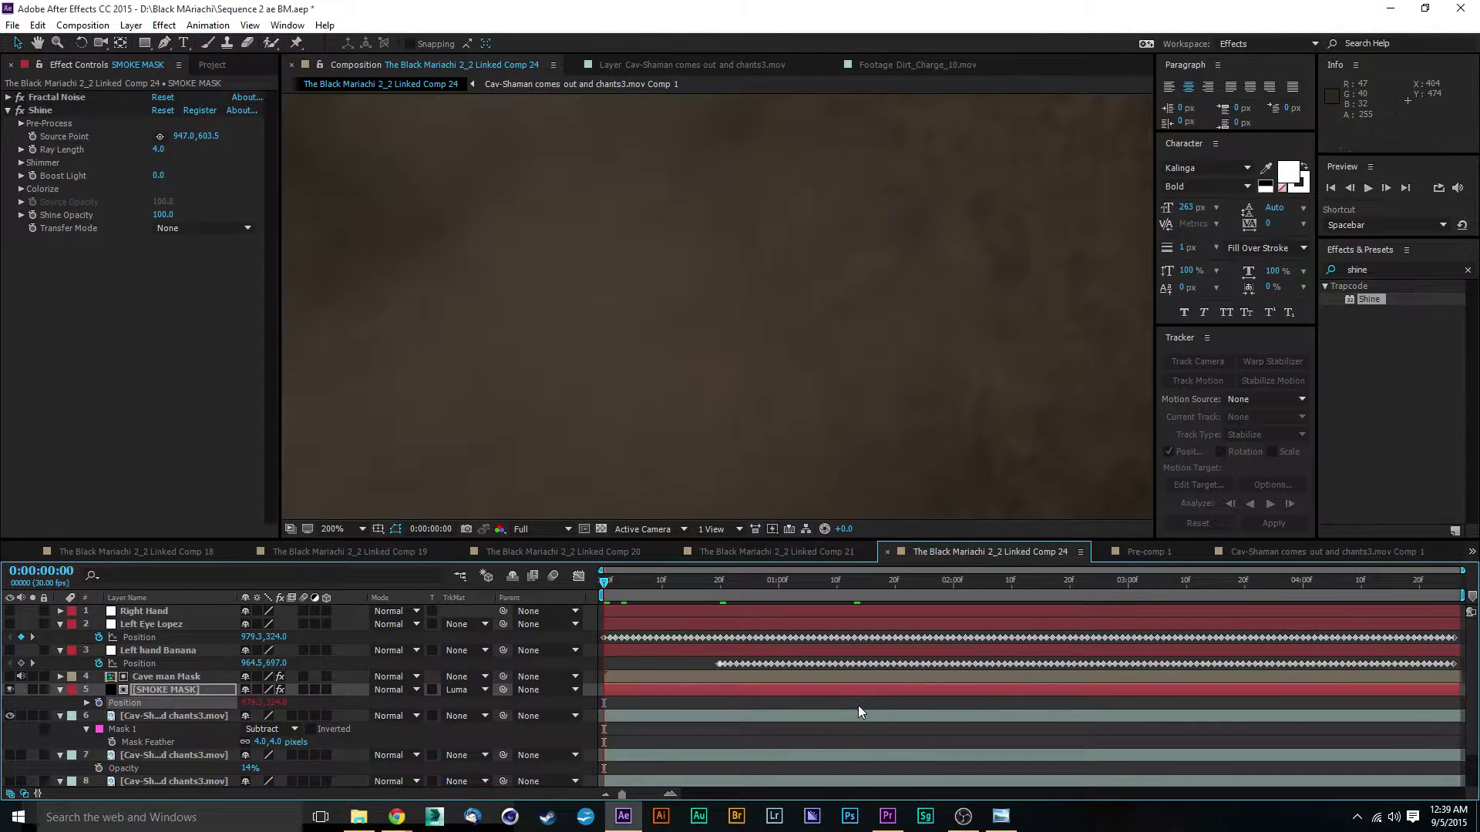
key(ctrl+v)
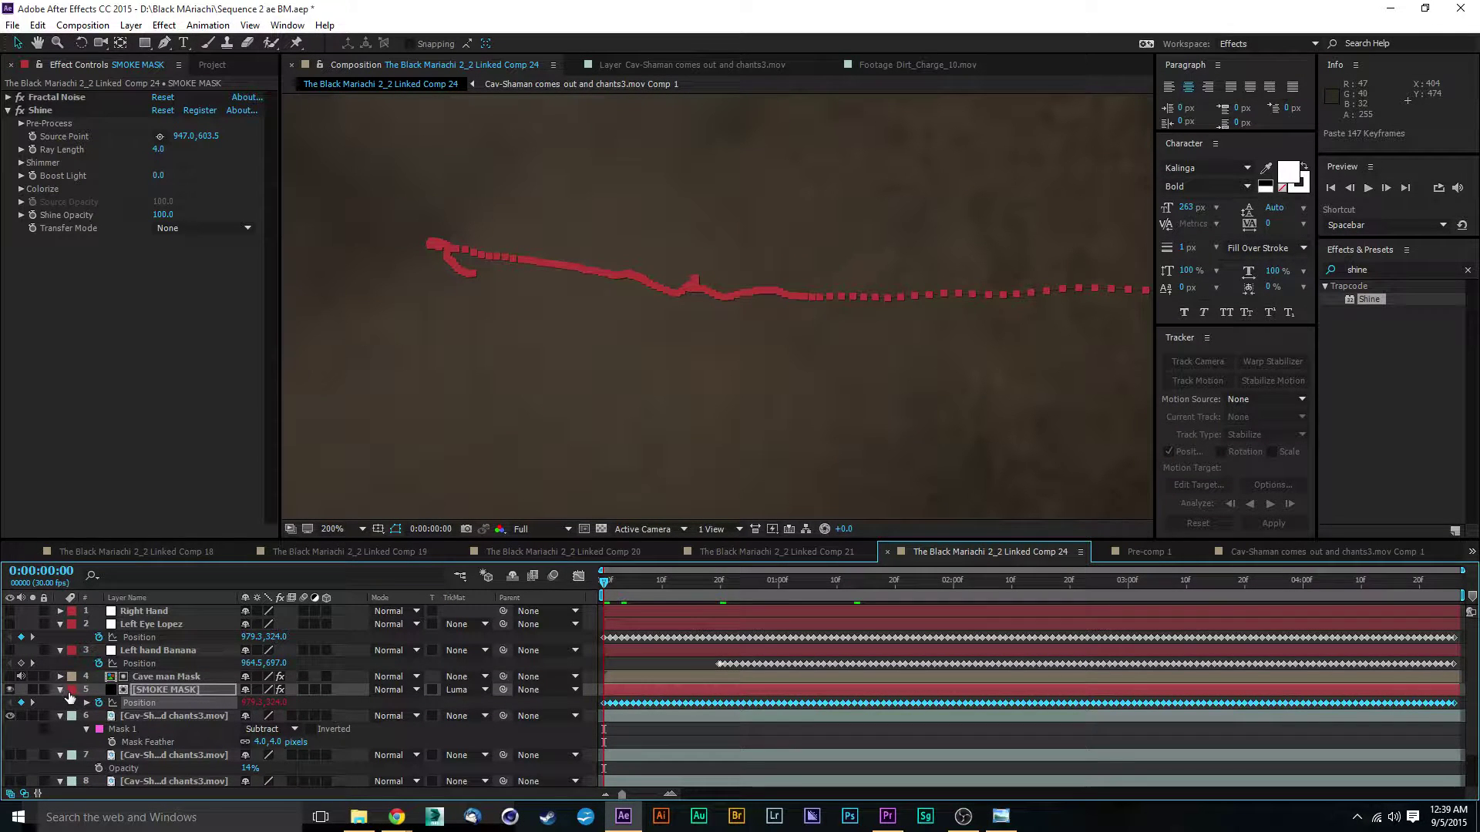
Step: Go to 0:00:00:04 and delete the Shine effect from SMOKE MASK
key(comma)
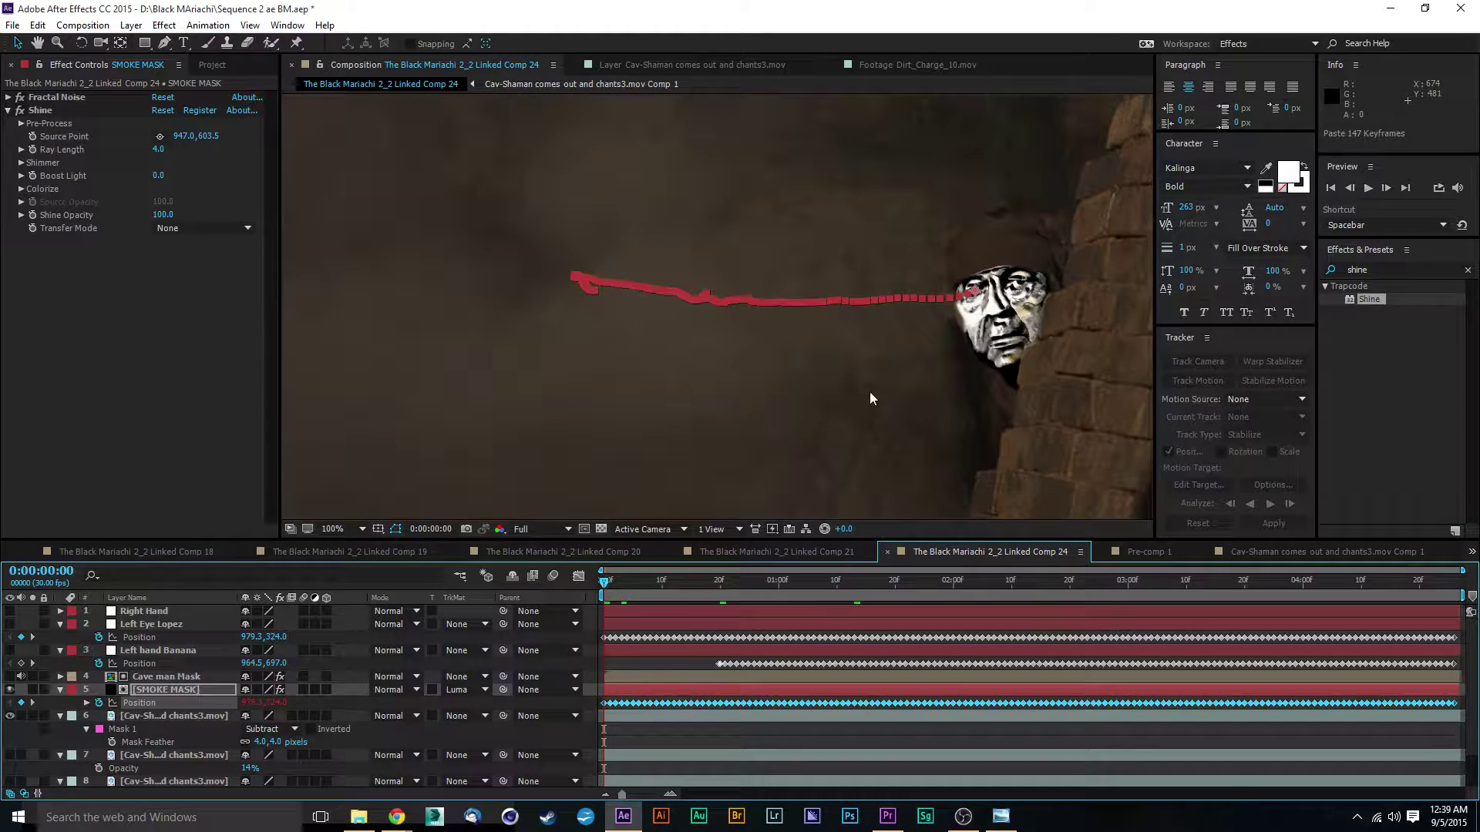
drag(859, 390, 772, 399)
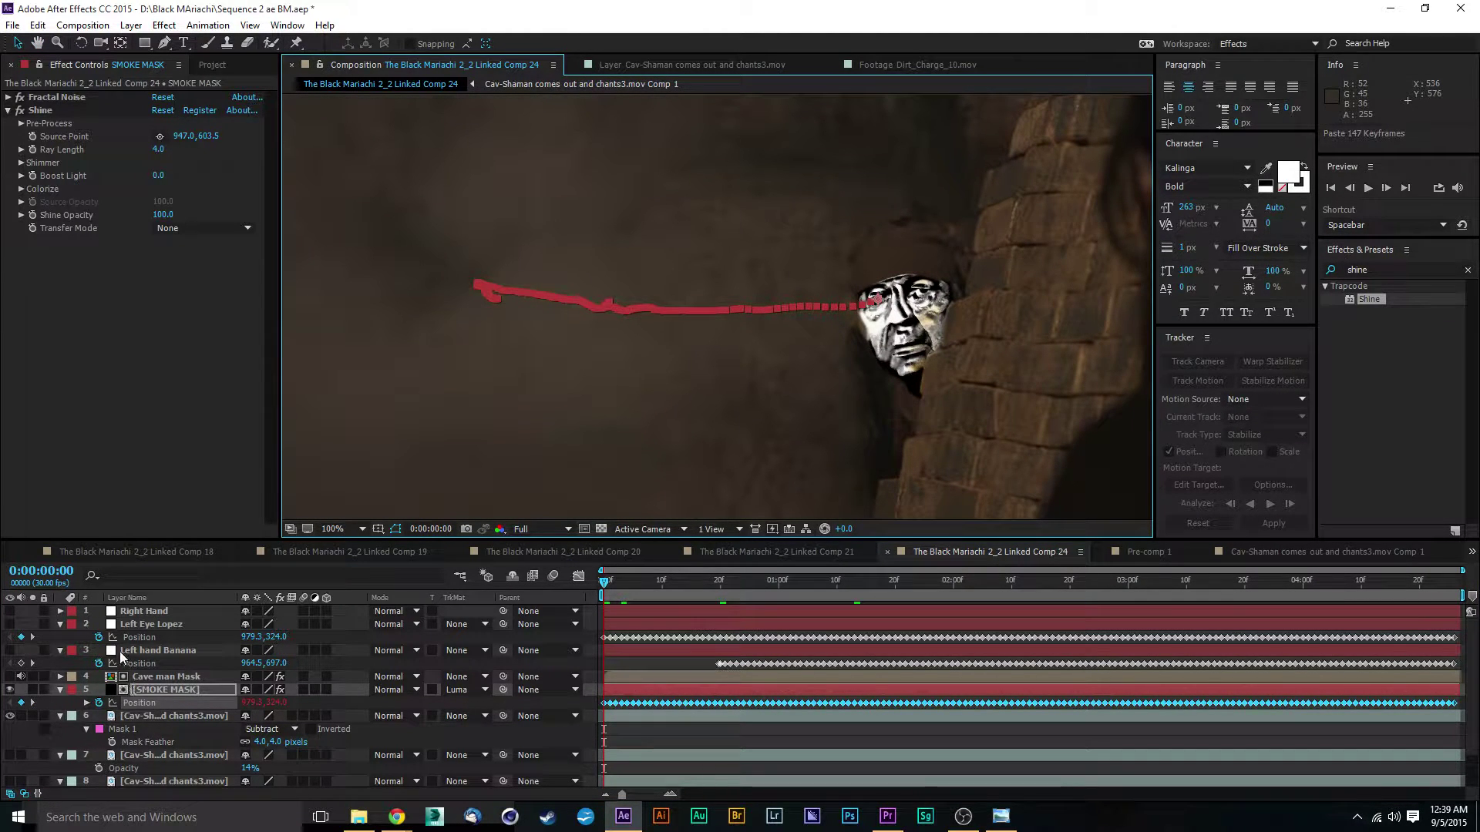
click(626, 581)
scroll(599, 387, down, 4)
click(431, 291)
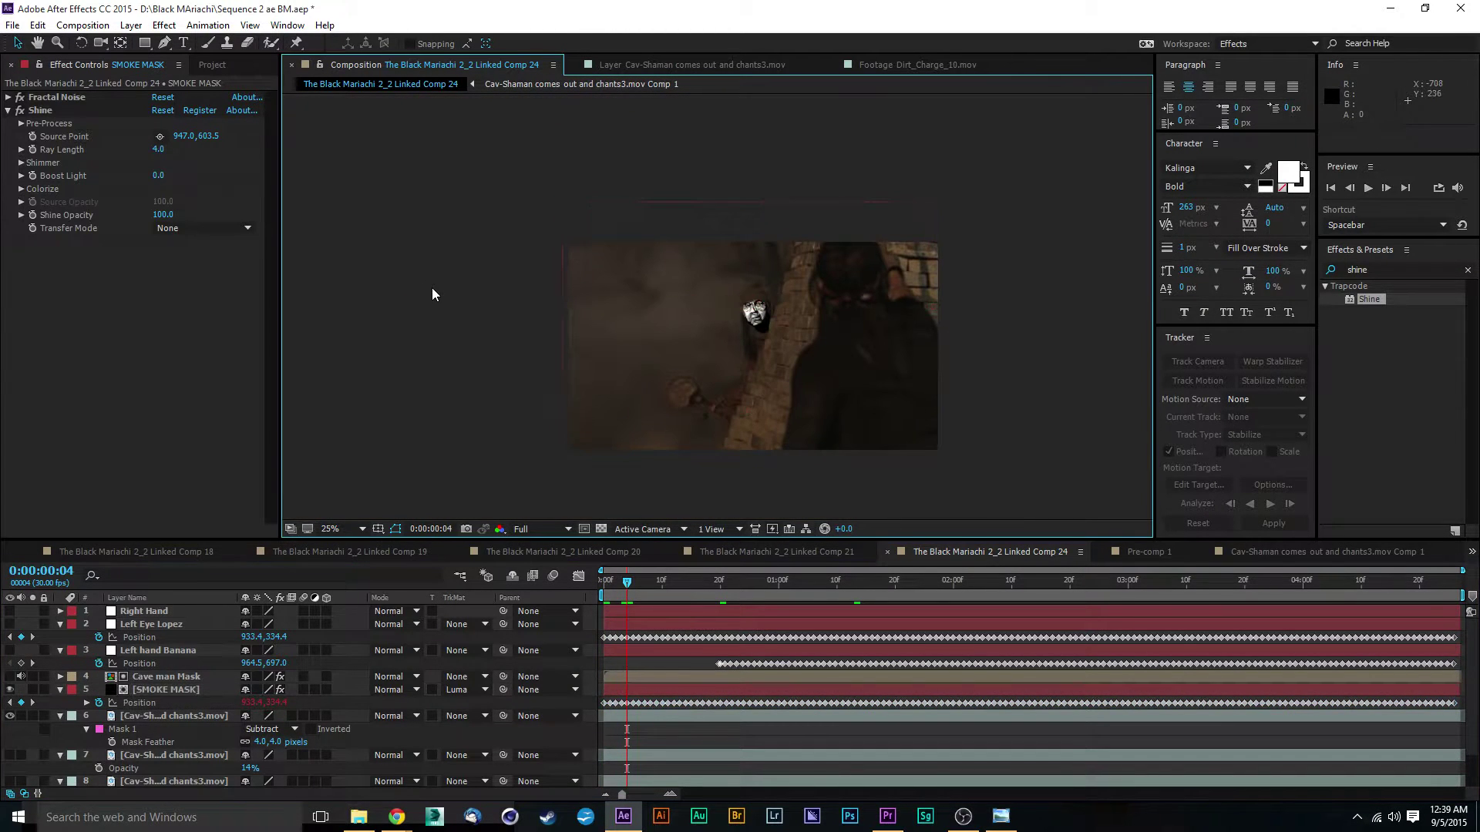
scroll(598, 243, up, 2)
scroll(891, 371, up, 2)
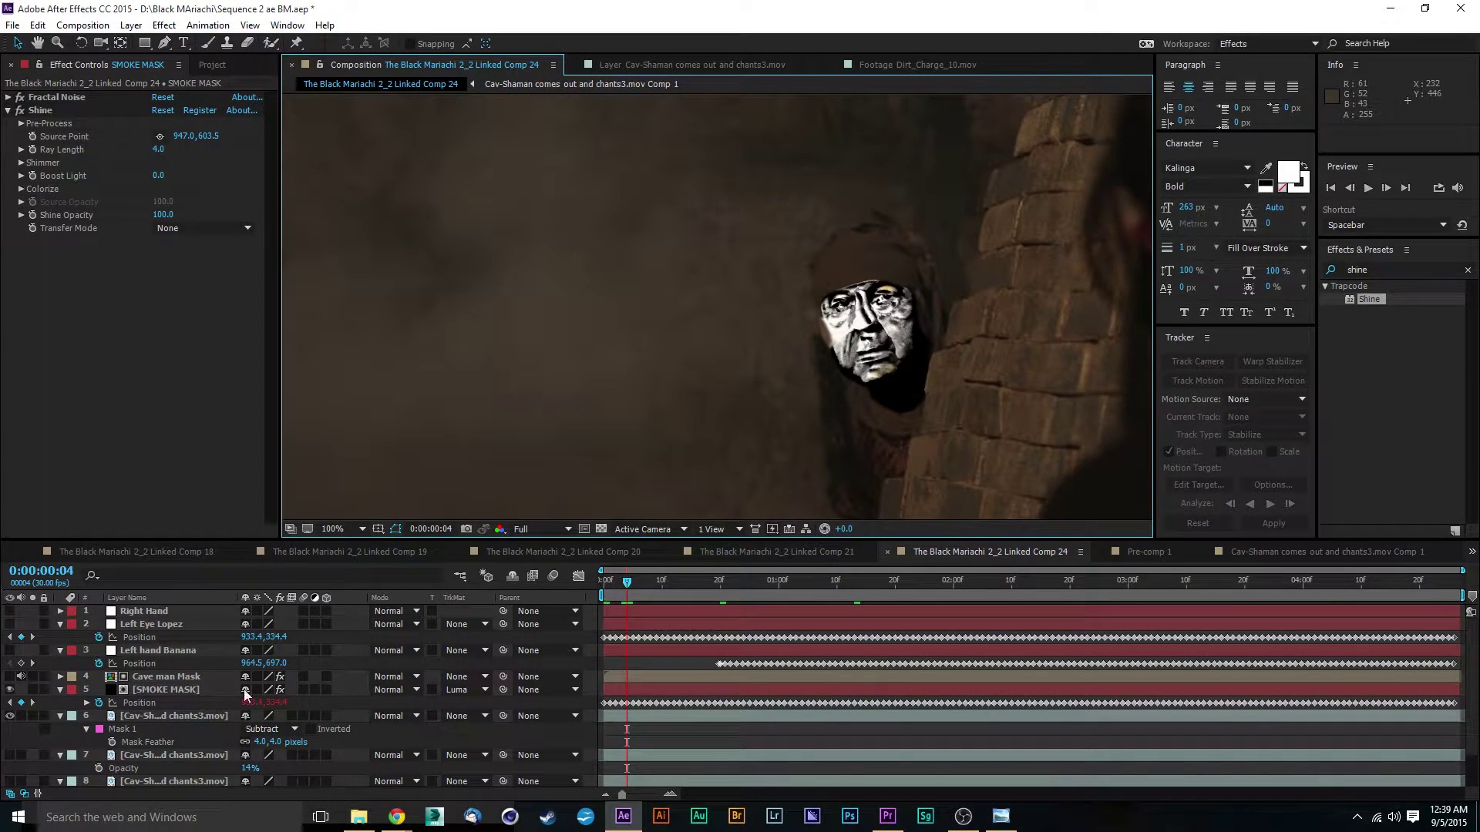
click(177, 689)
click(51, 110)
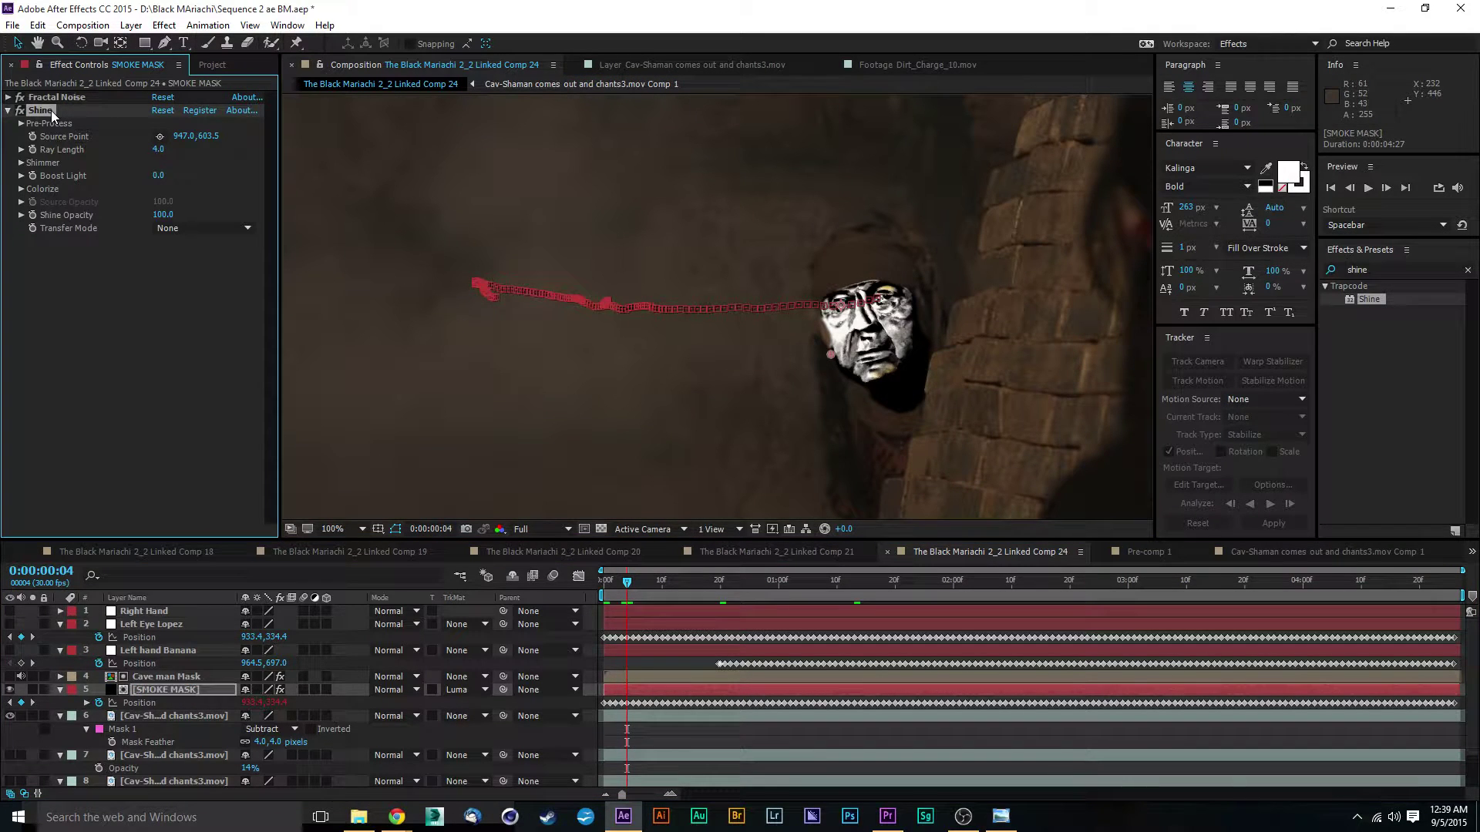
key(Delete)
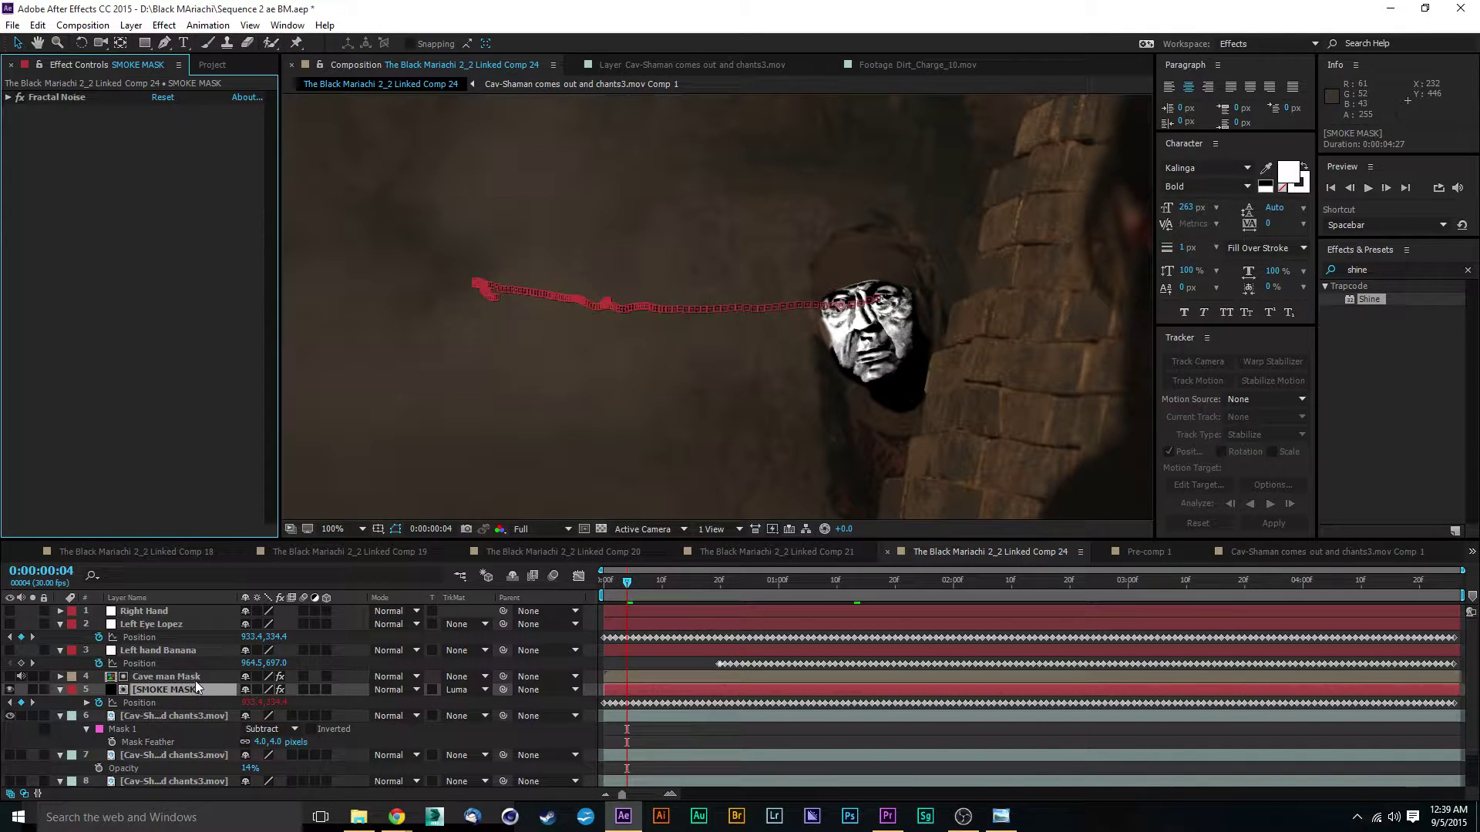
Step: Pre-compose Cave man Mask and SMOKE MASK as Pre-comp 2, moving all attributes into the new composition
shift+click(225, 674)
click(131, 24)
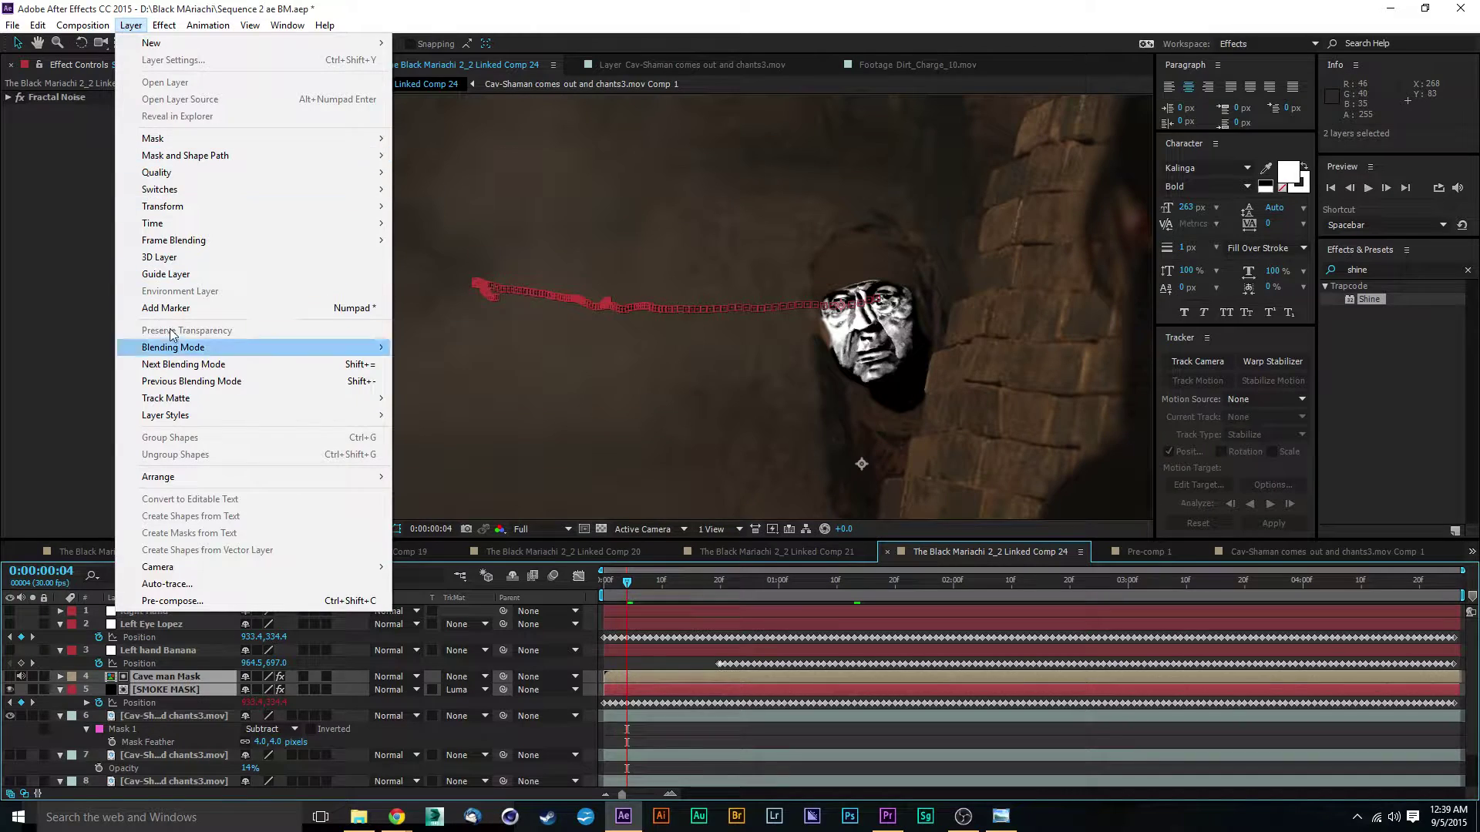
click(173, 601)
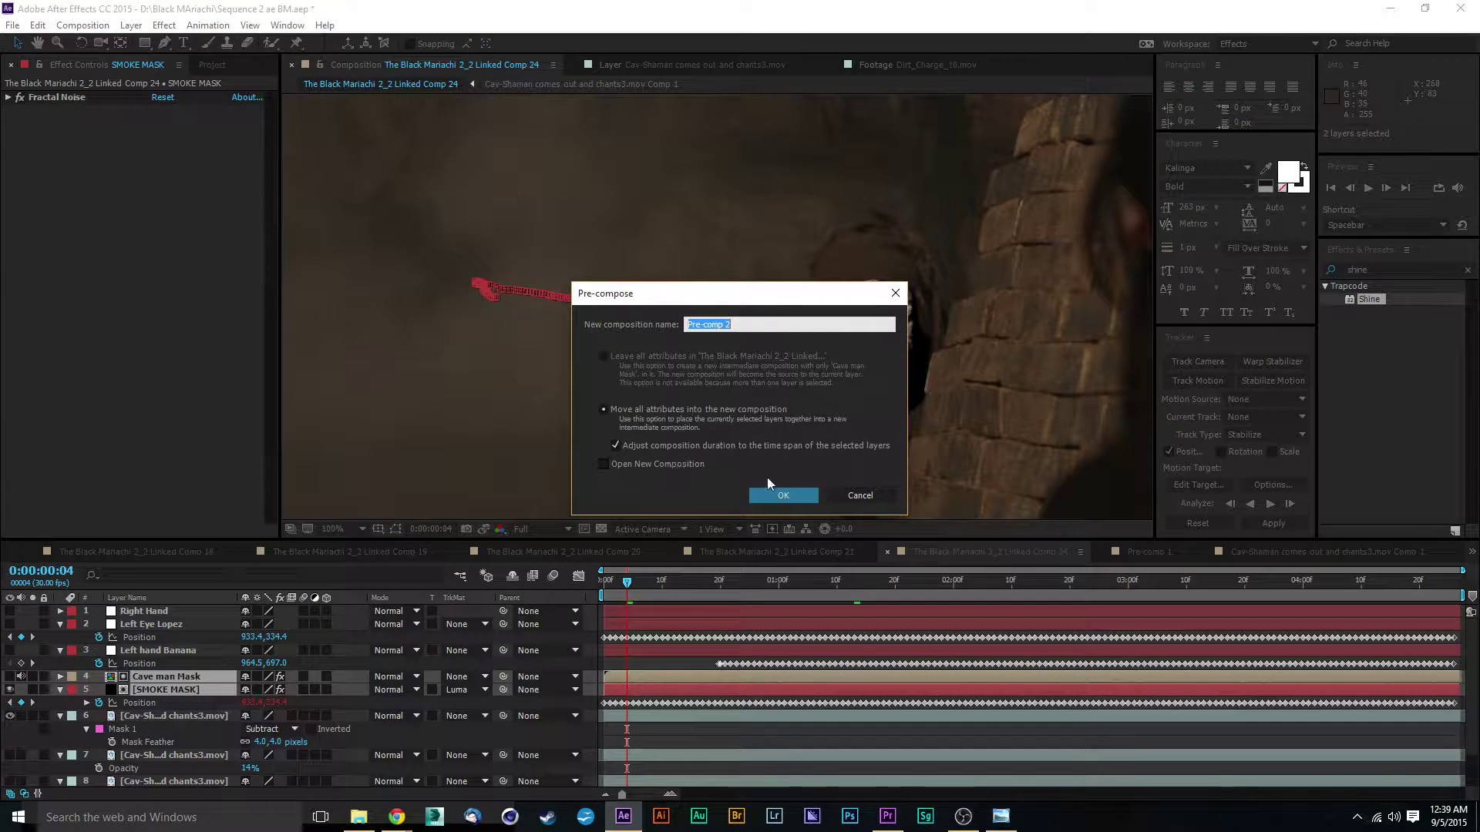
click(784, 497)
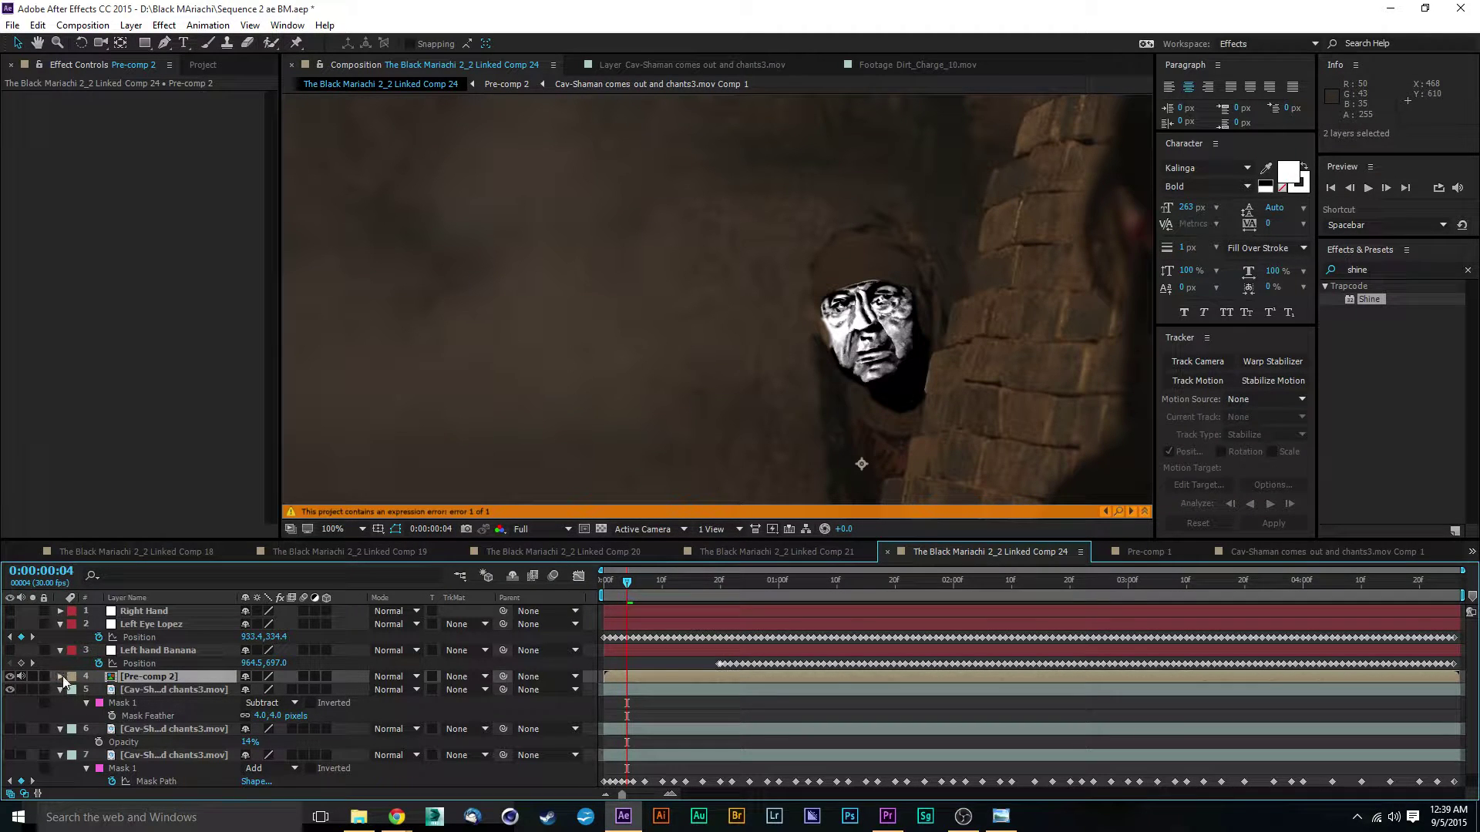
Step: Go to 0:00:00:08 and try Shine on Pre-comp 2 with its Source Point at 863.0, 392.0, removing the effect again
drag(672, 589, 653, 641)
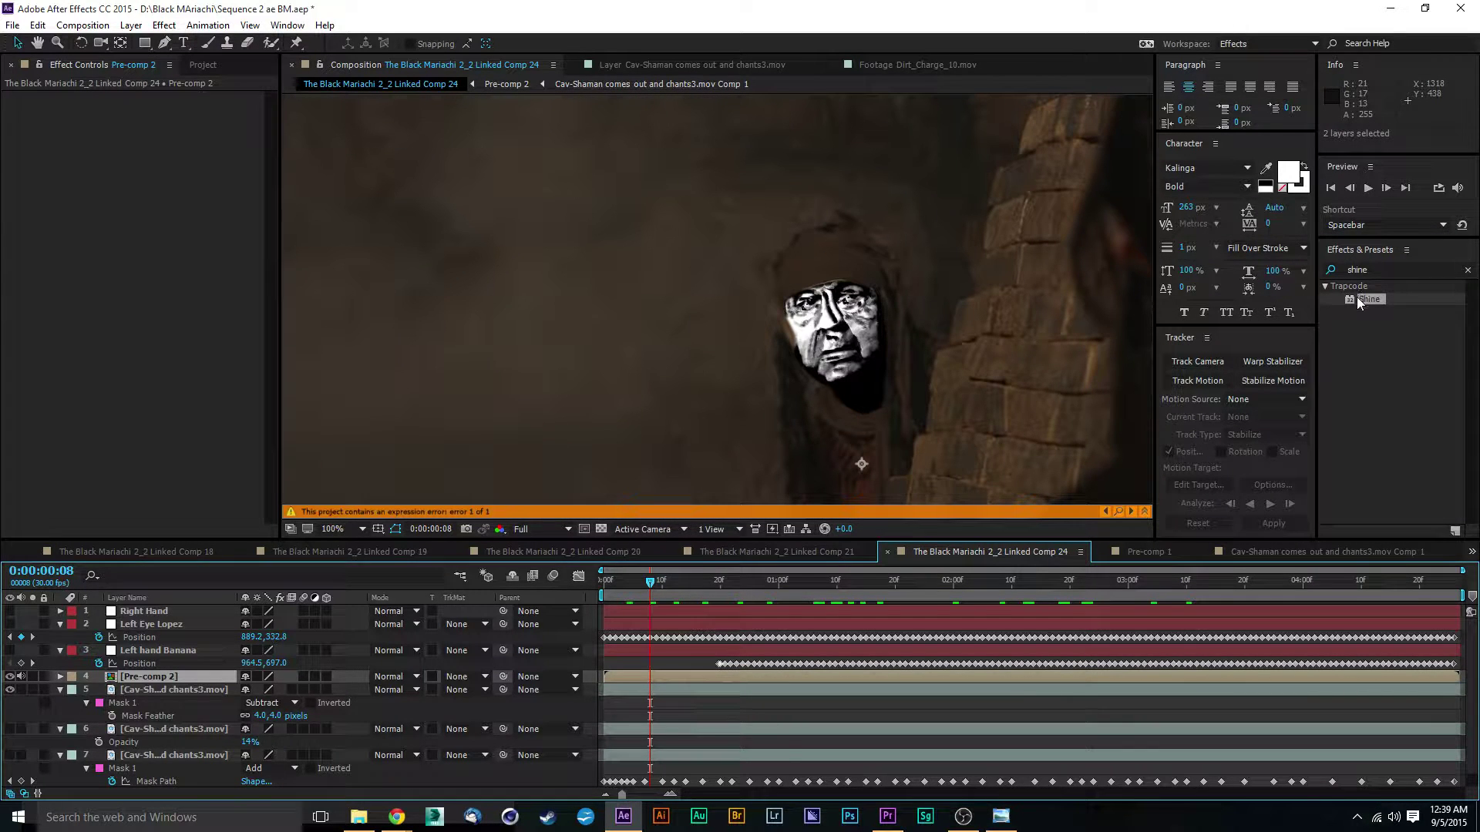
drag(1359, 303, 154, 676)
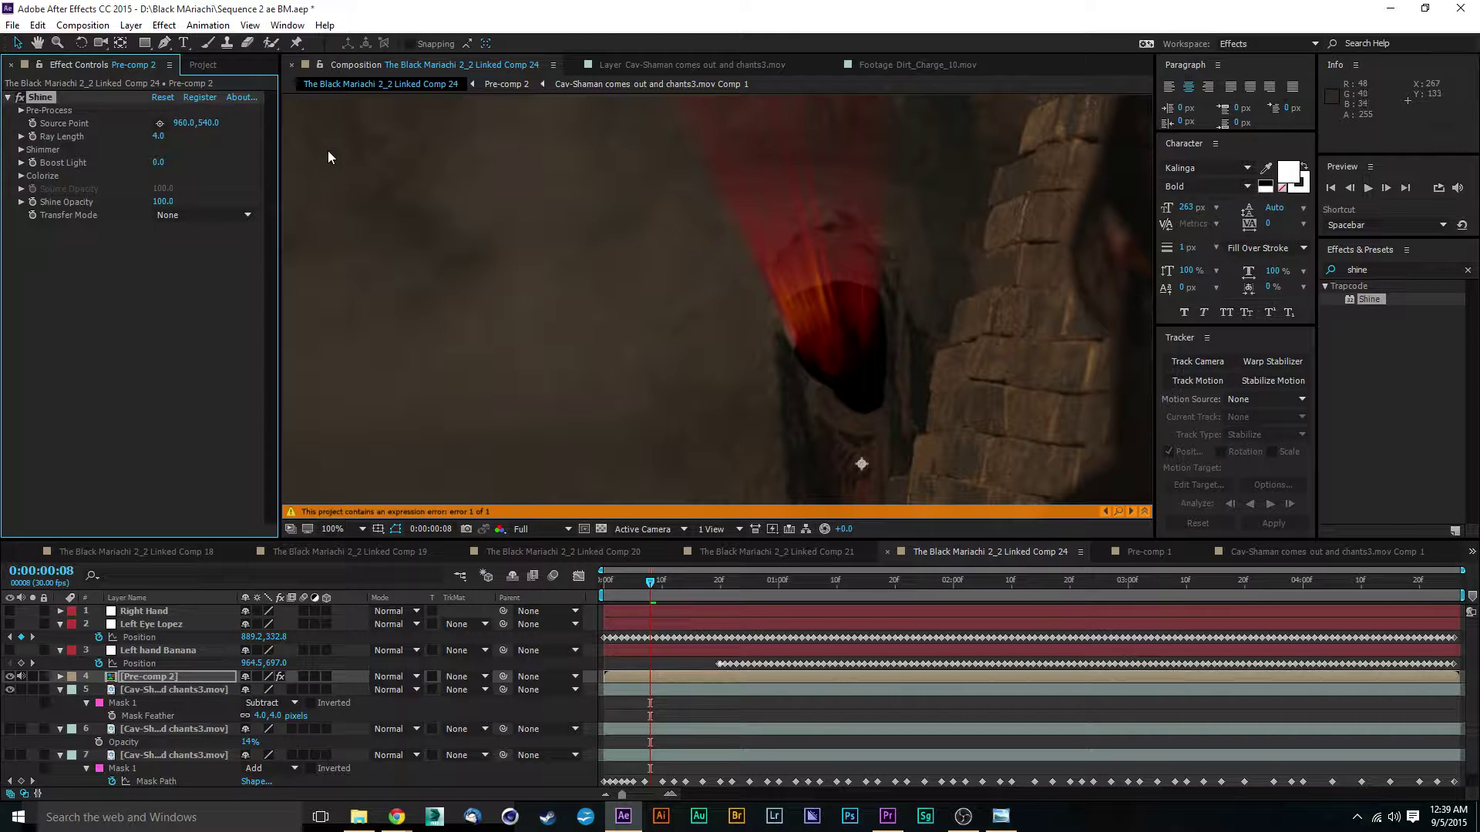
click(159, 124)
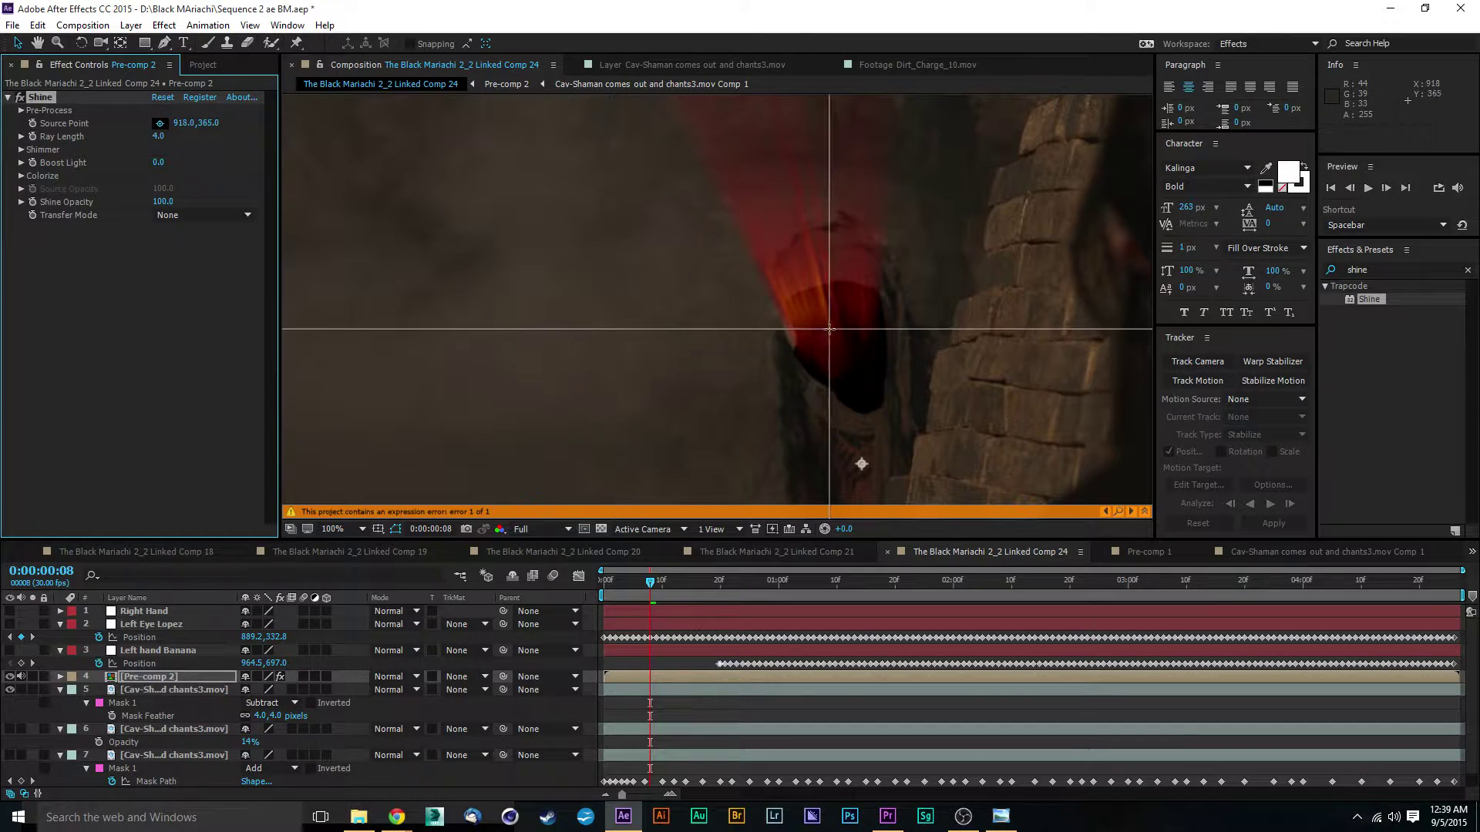
click(830, 360)
drag(827, 359, 786, 348)
drag(784, 348, 785, 350)
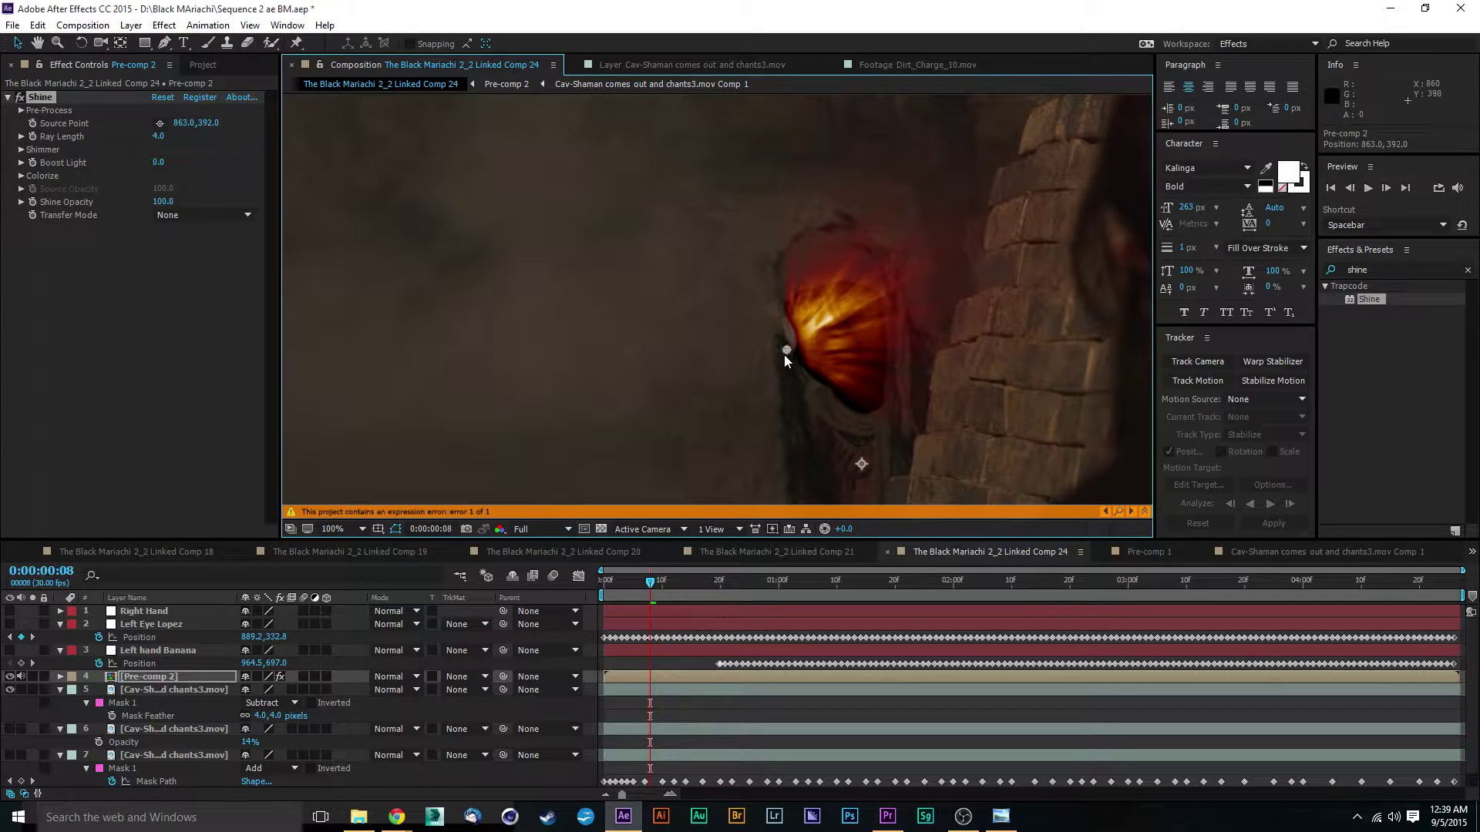
click(44, 99)
key(Delete)
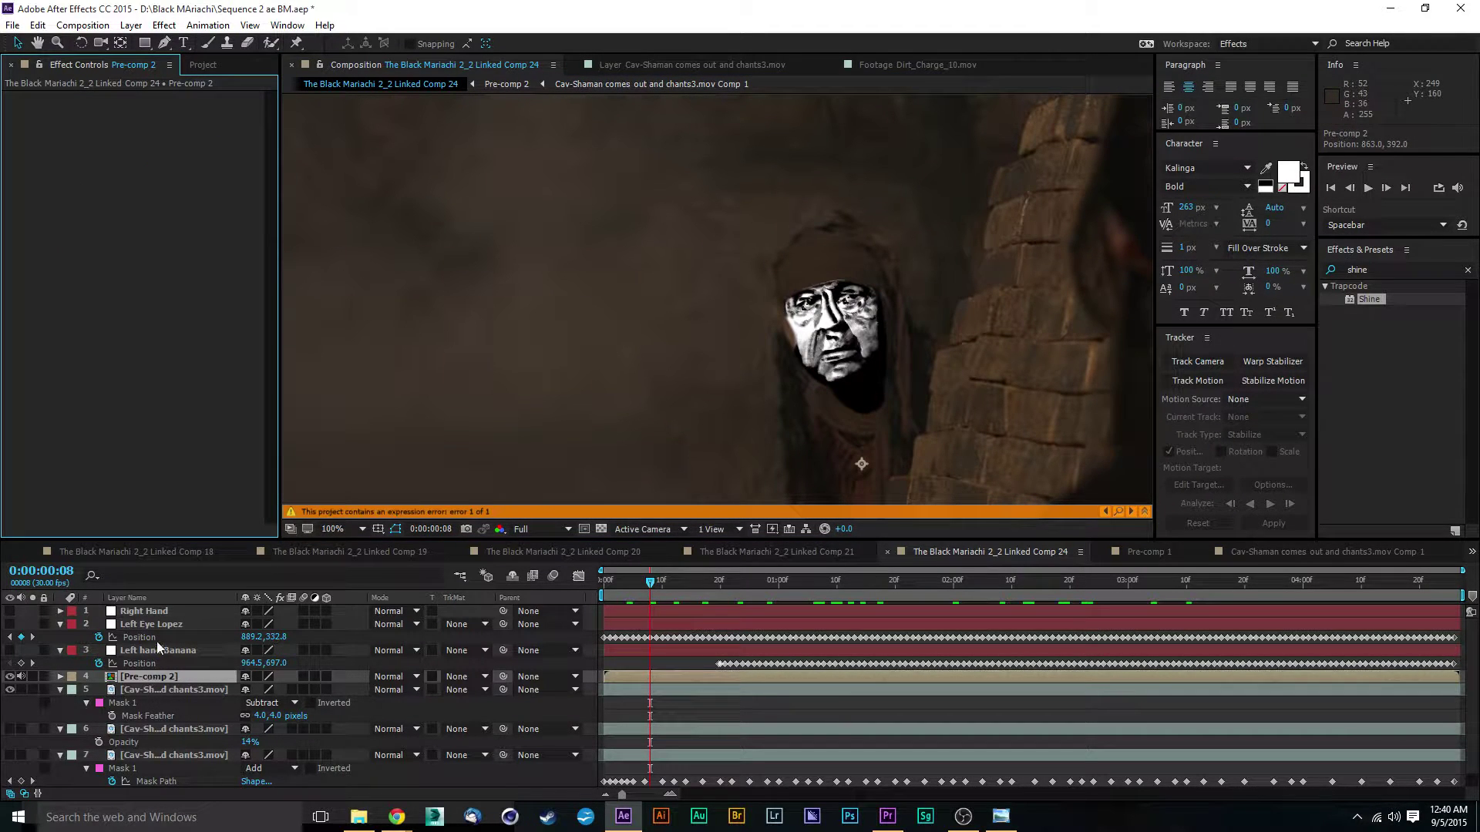
Step: Duplicate Pre-comp 2 and apply Trapcode Shine to the upper copy
click(149, 691)
click(146, 673)
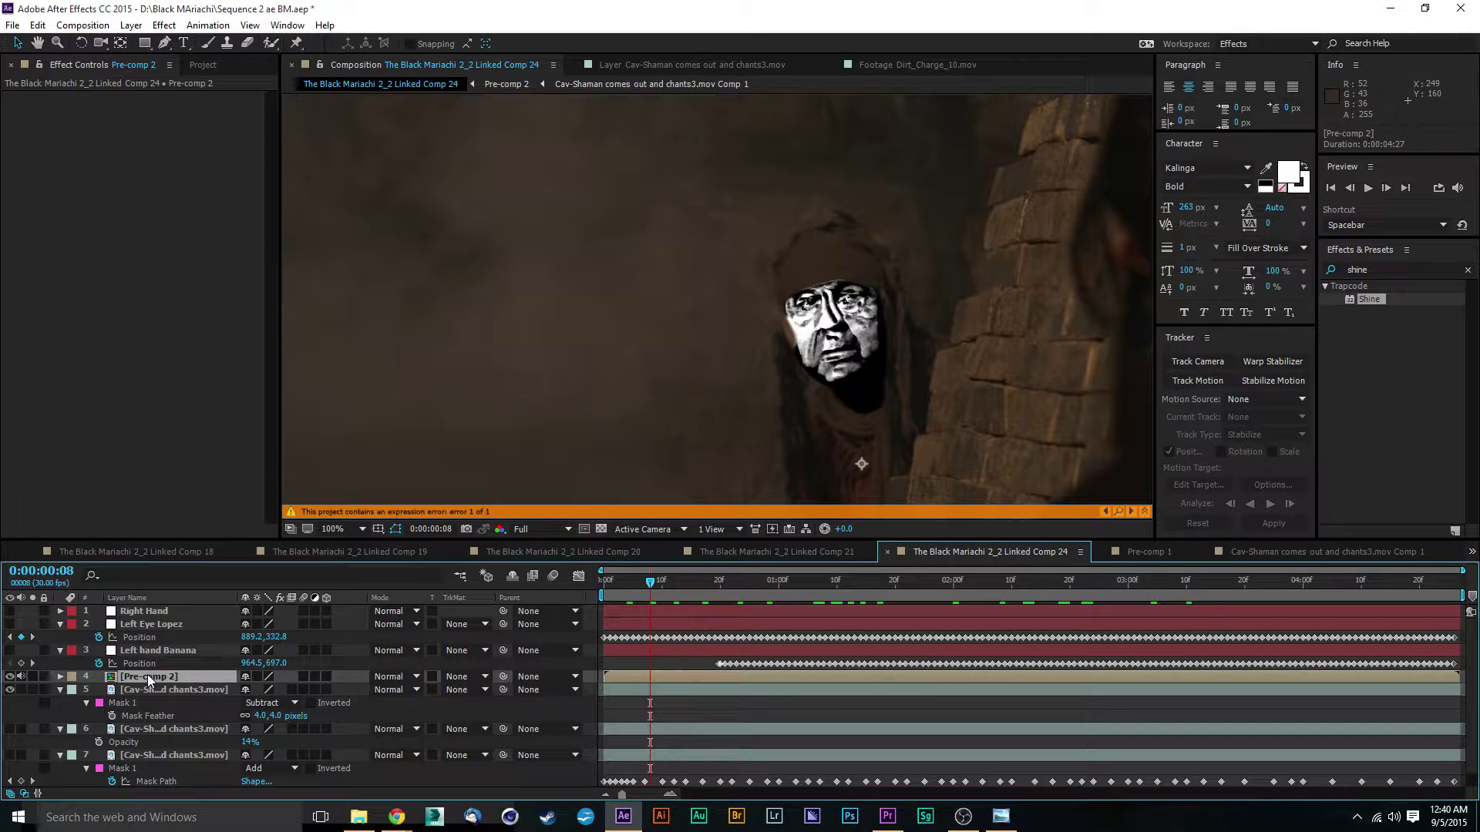
key(ctrl+d)
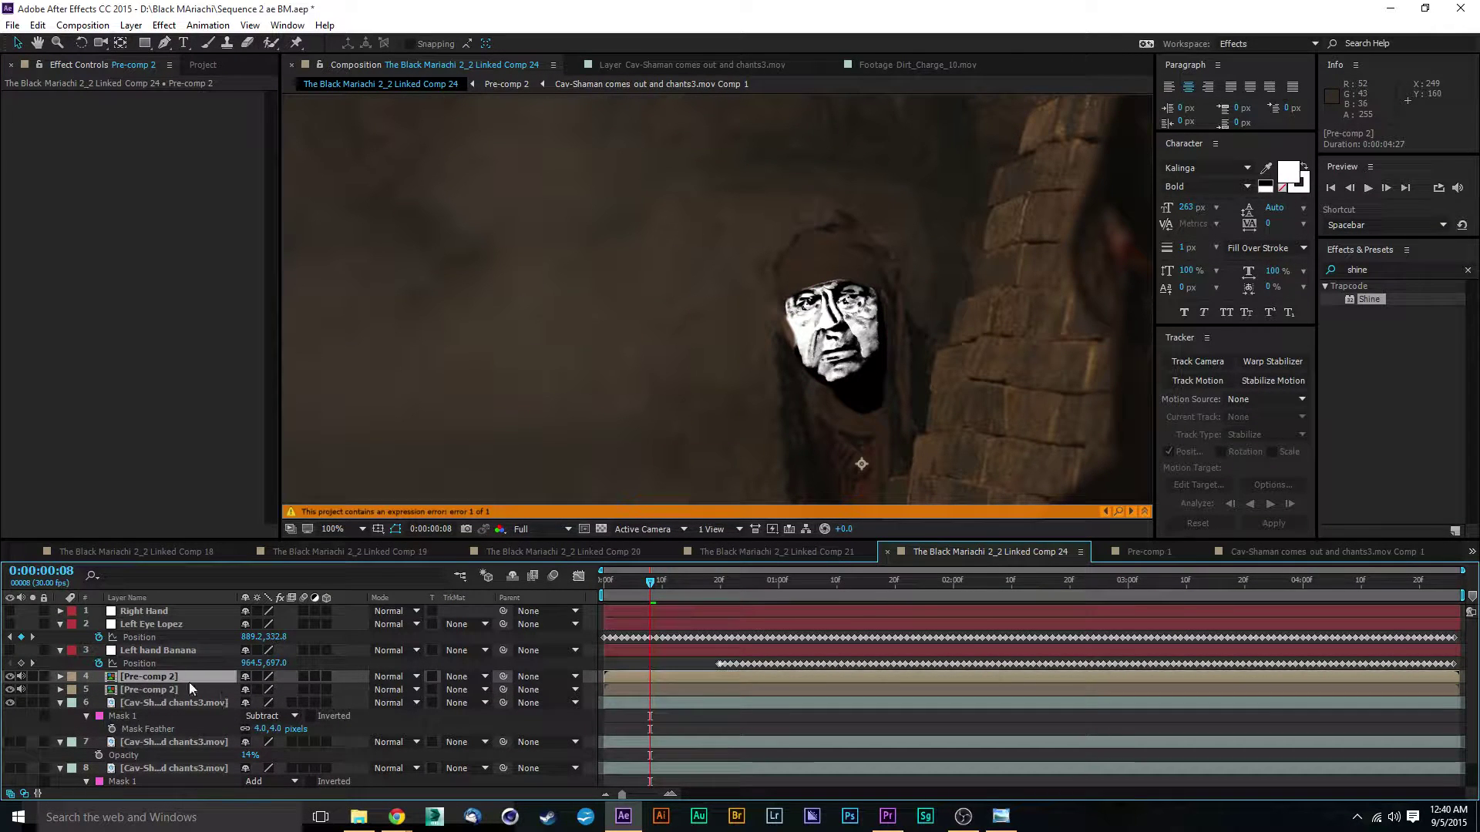
click(150, 690)
click(149, 675)
drag(1347, 297, 183, 678)
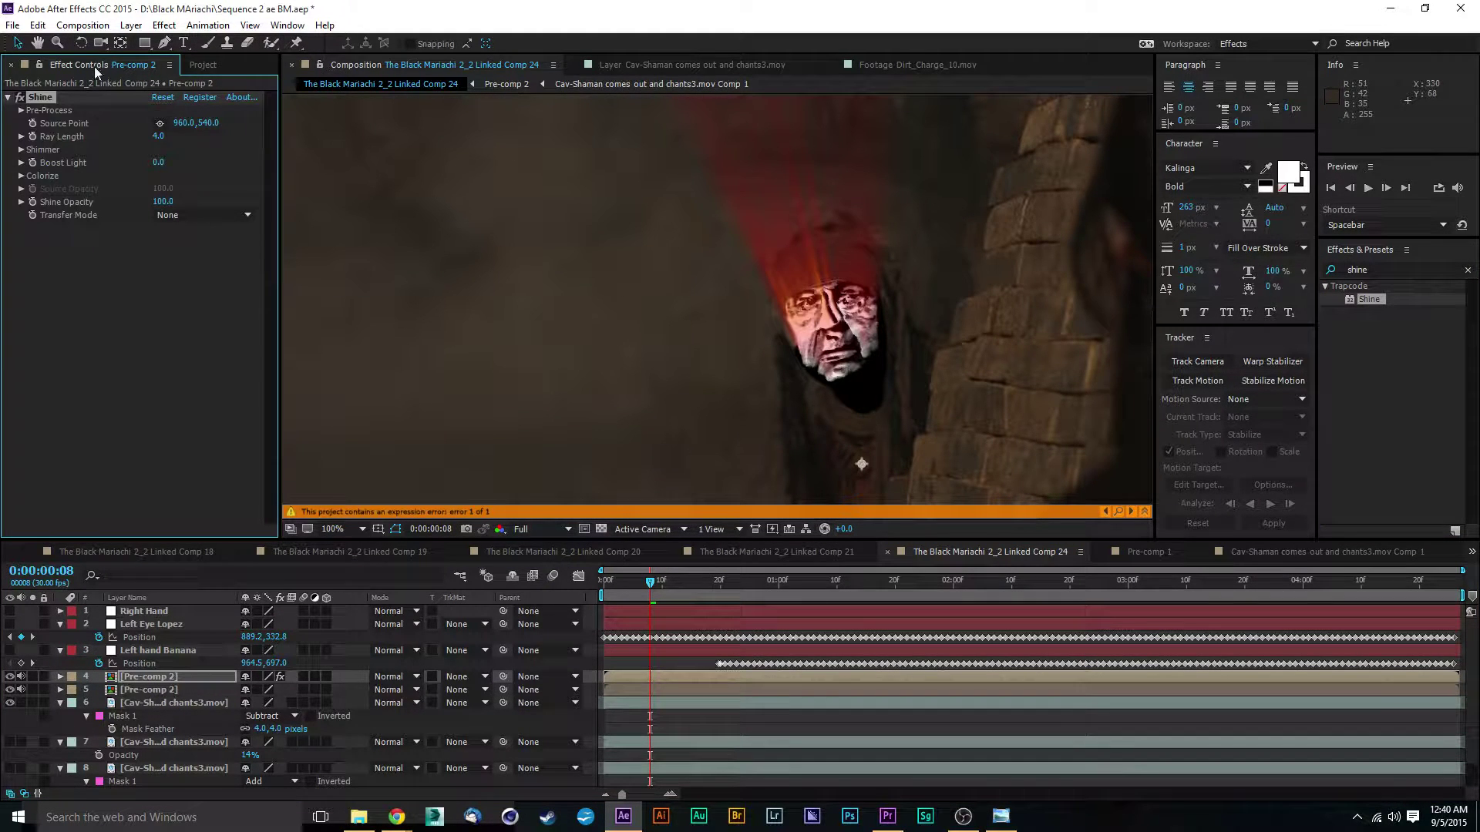
Step: Set the upper Pre-comp 2 to Screen blending and place Shine's Source Point at the face's edge, at 876.0, 399.0
click(159, 122)
click(754, 293)
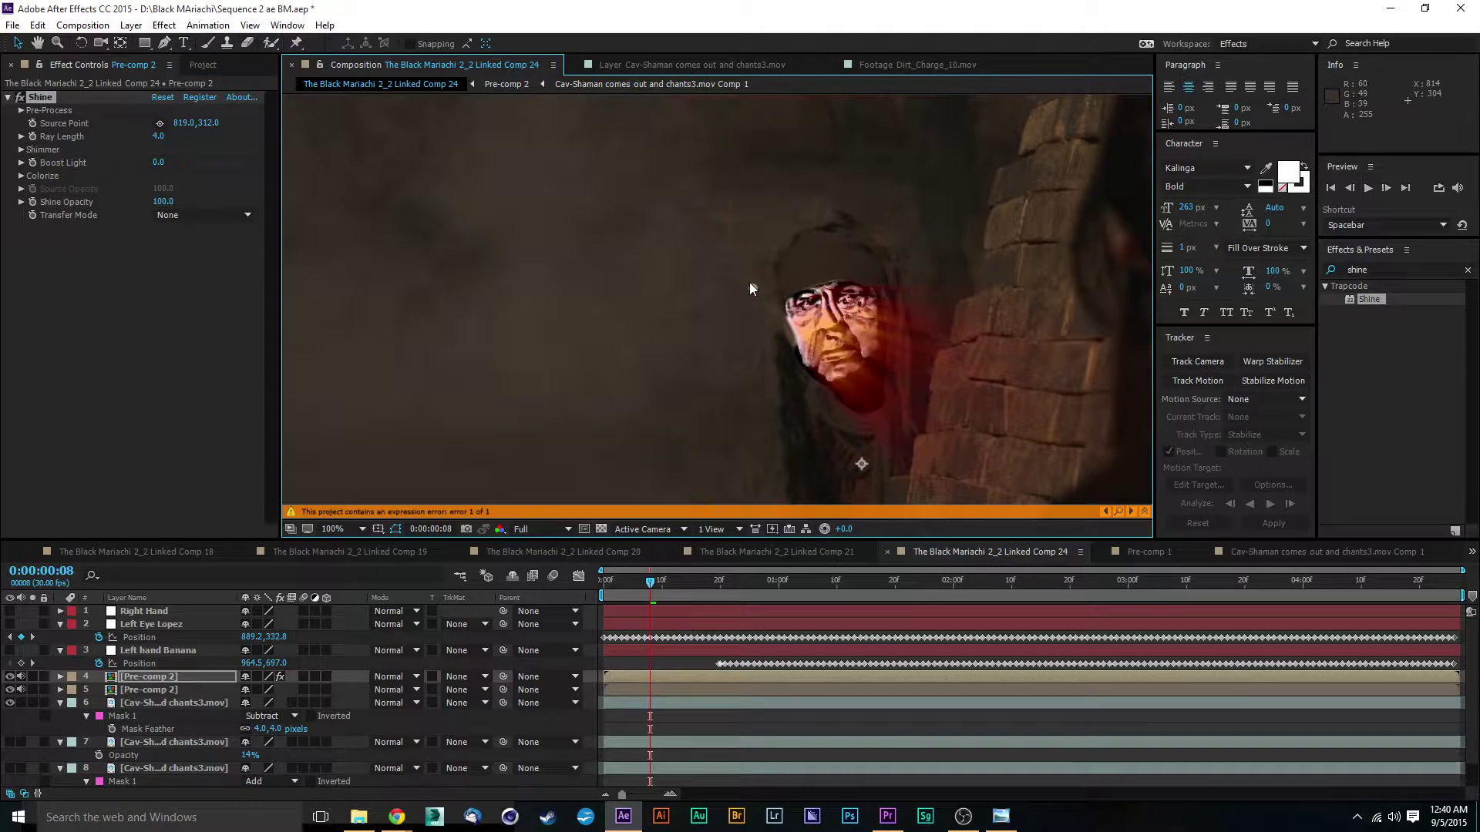
key(ctrl+z)
drag(752, 289, 799, 346)
click(416, 677)
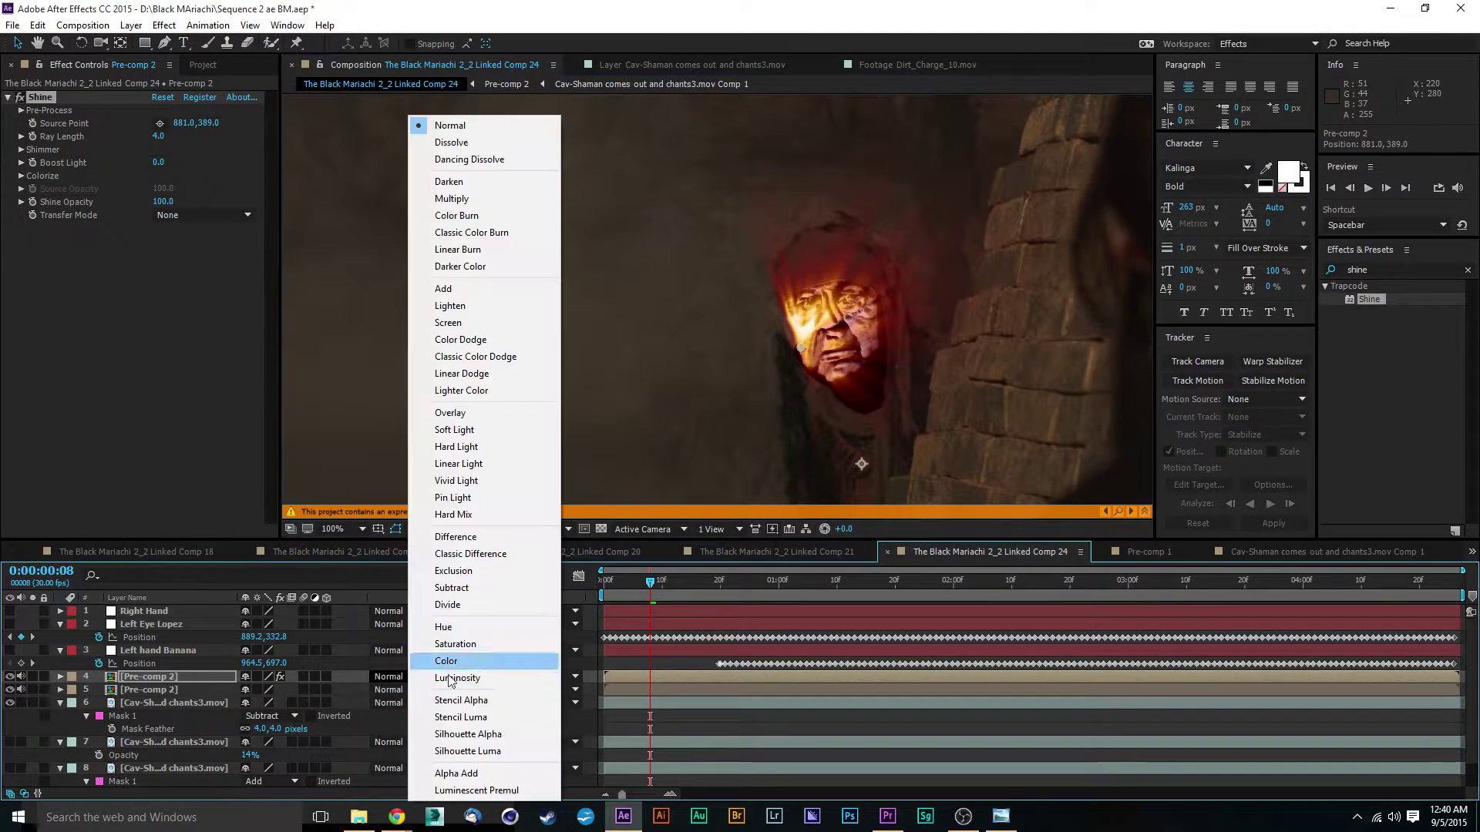
click(451, 322)
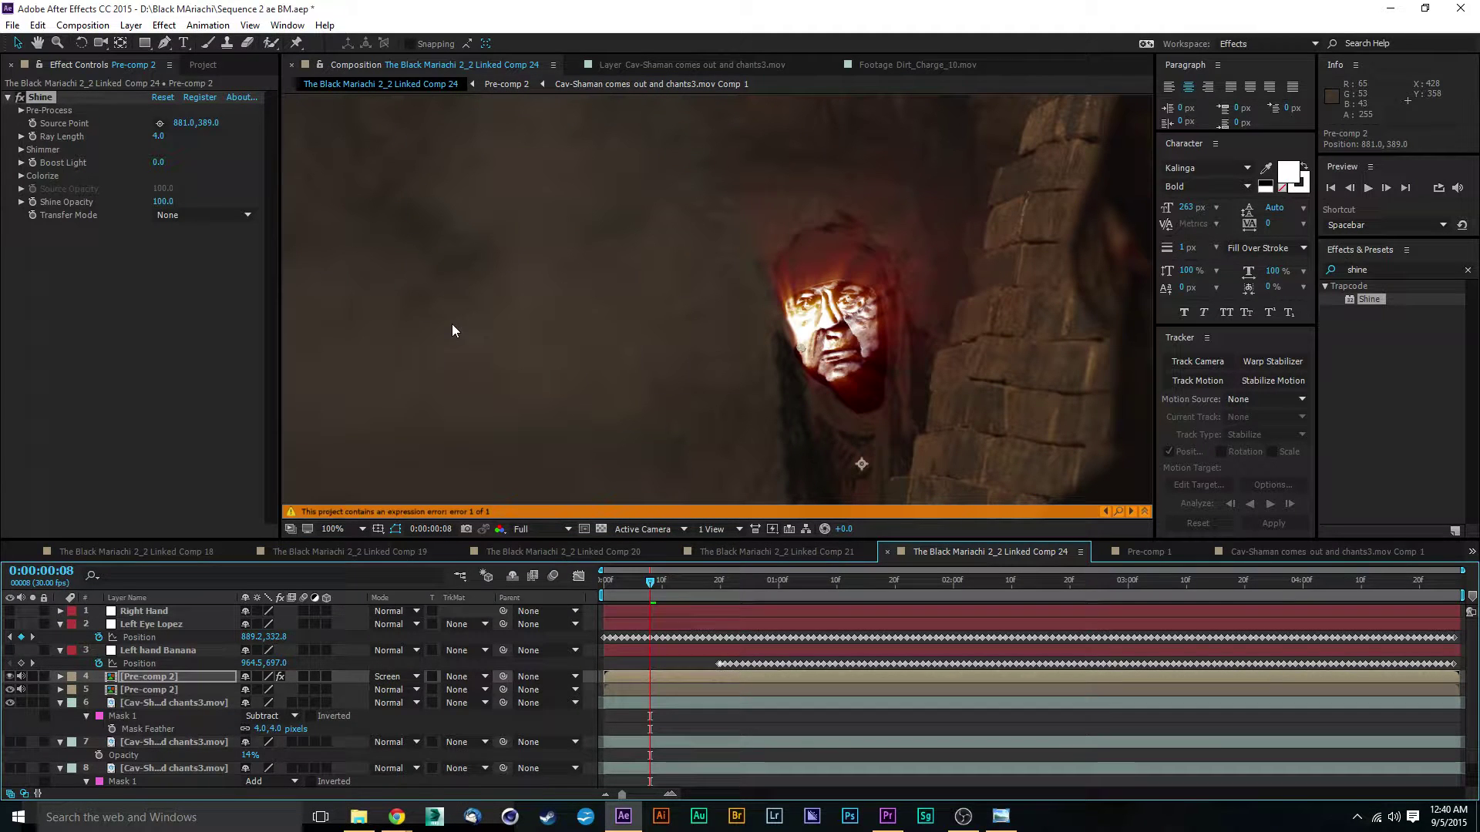
drag(807, 352, 794, 354)
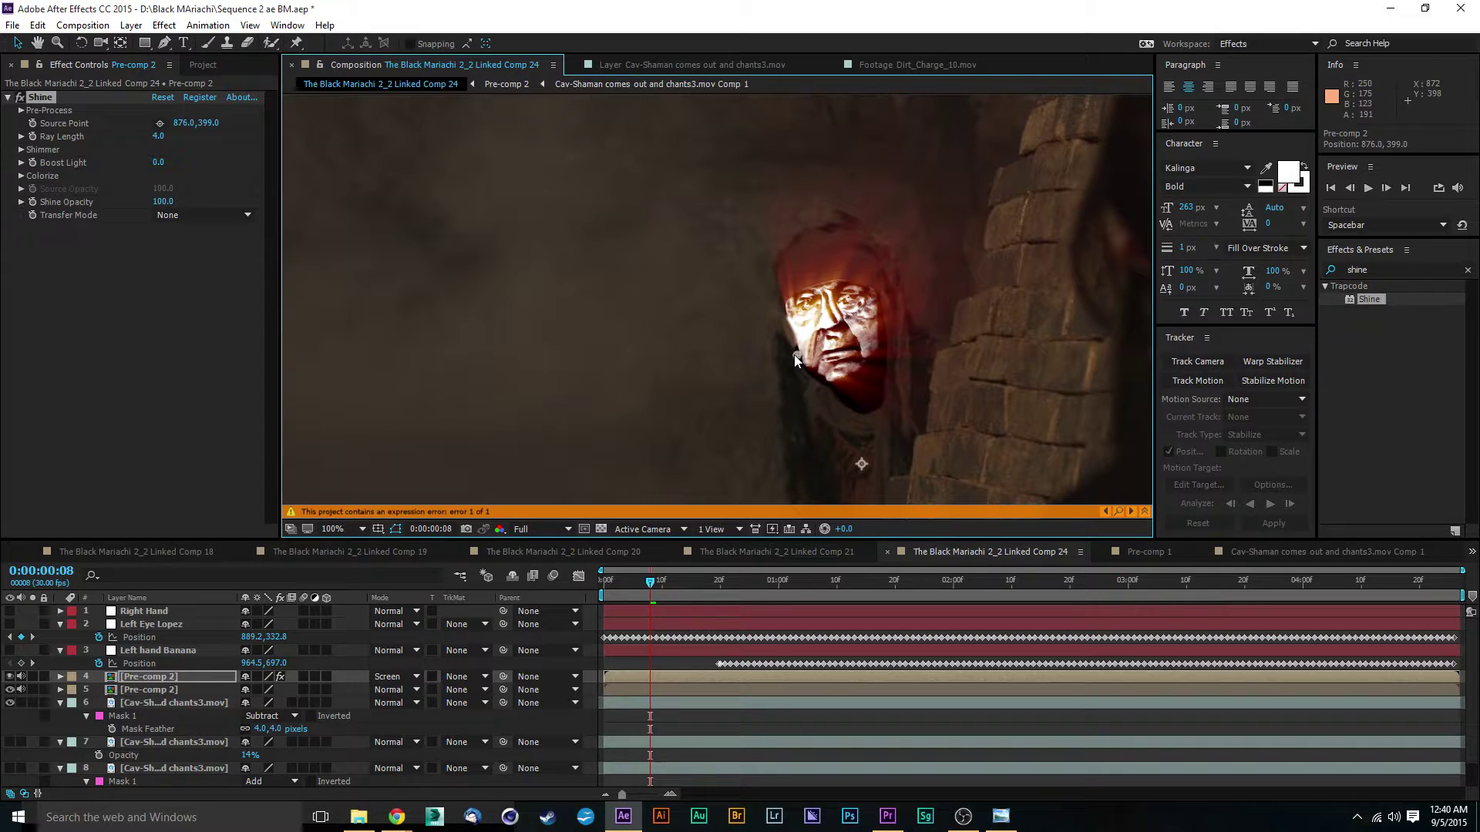
Step: Lower the opacity of the bottom Pre-comp 2 copy to 29%
click(144, 689)
key(t)
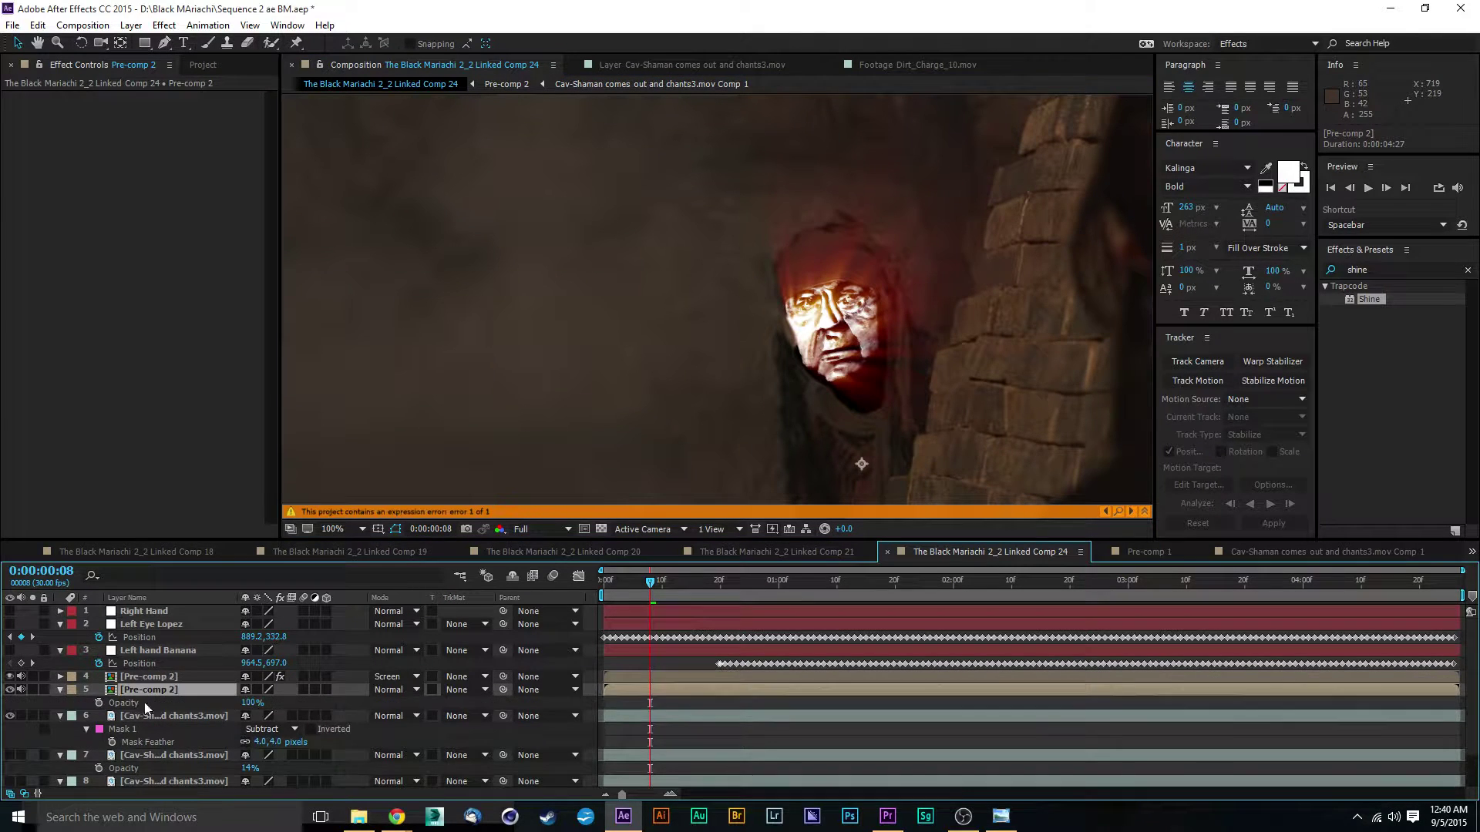
drag(251, 703, 195, 711)
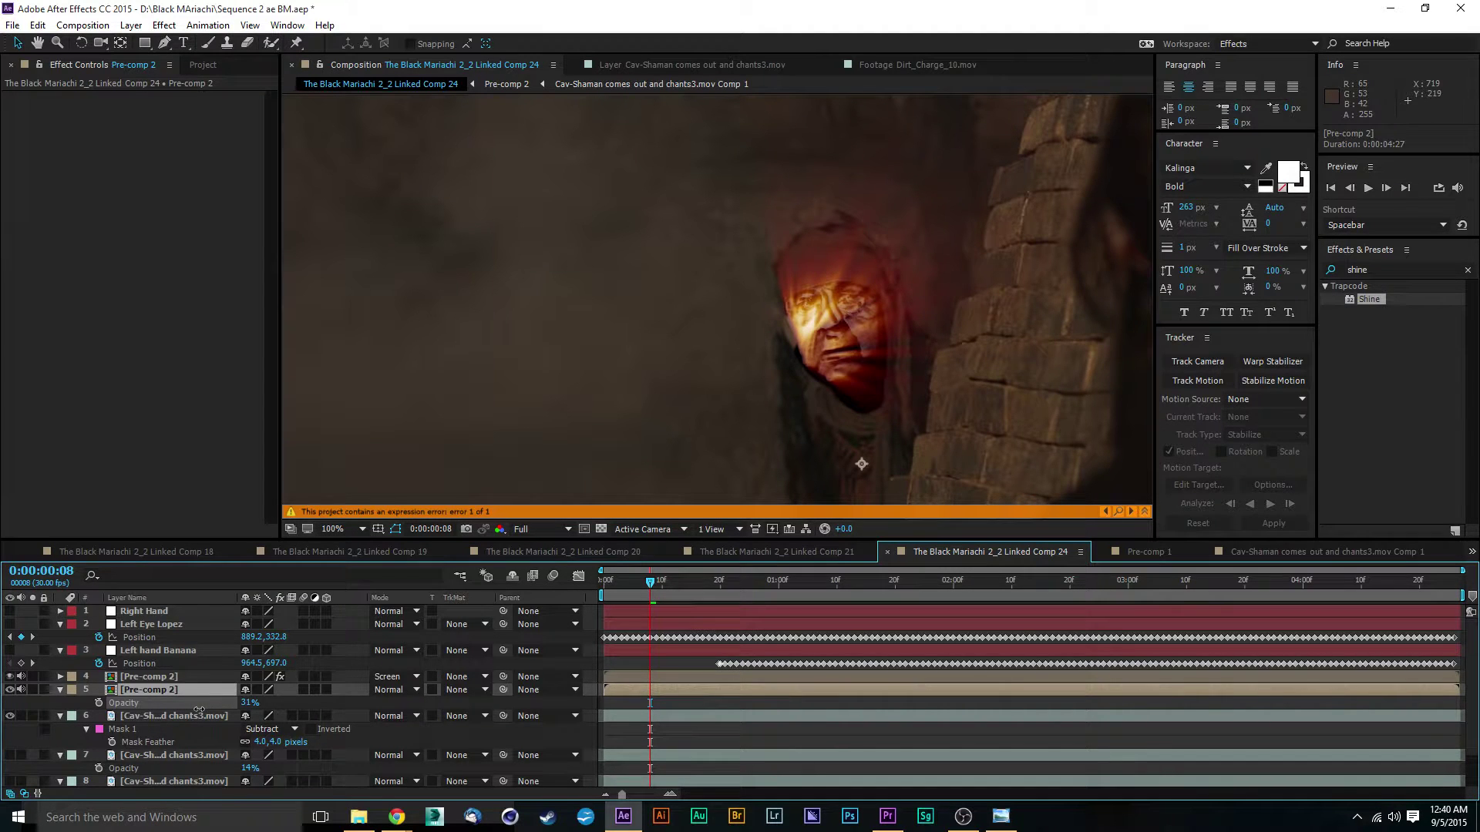
drag(210, 715, 211, 716)
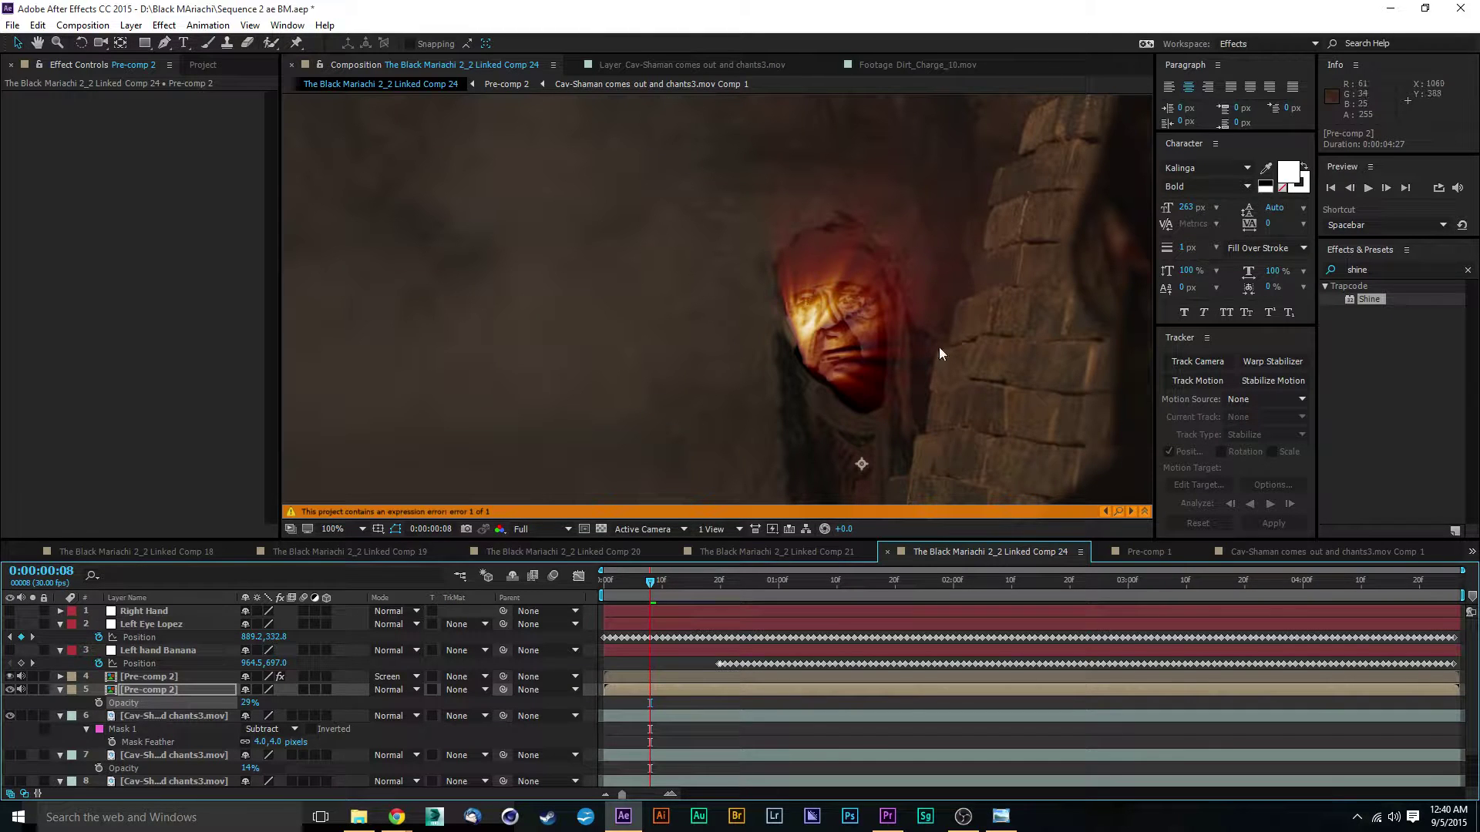
scroll(899, 270, down, 1)
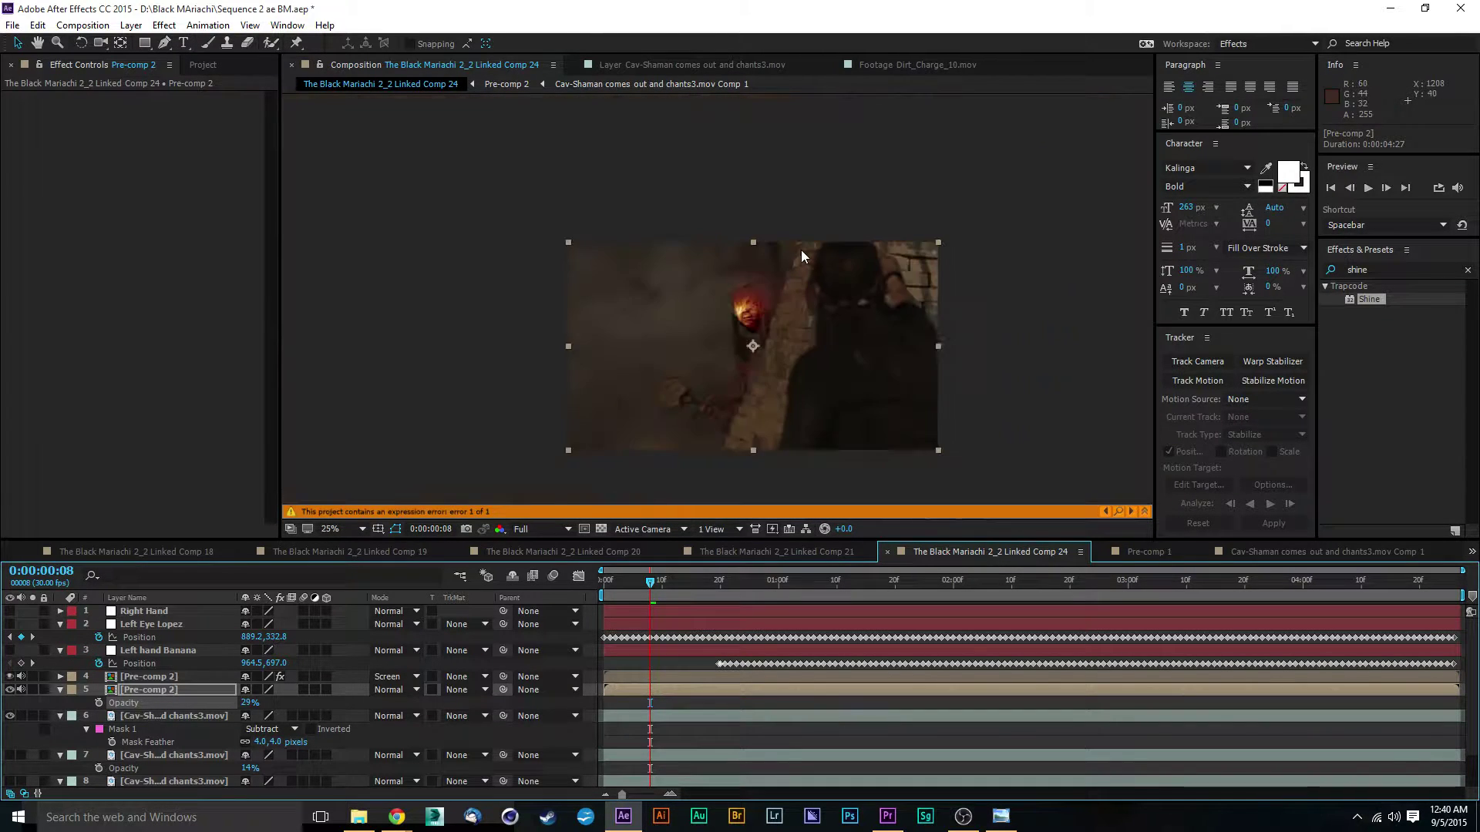
scroll(810, 298, up, 2)
scroll(618, 349, down, 1)
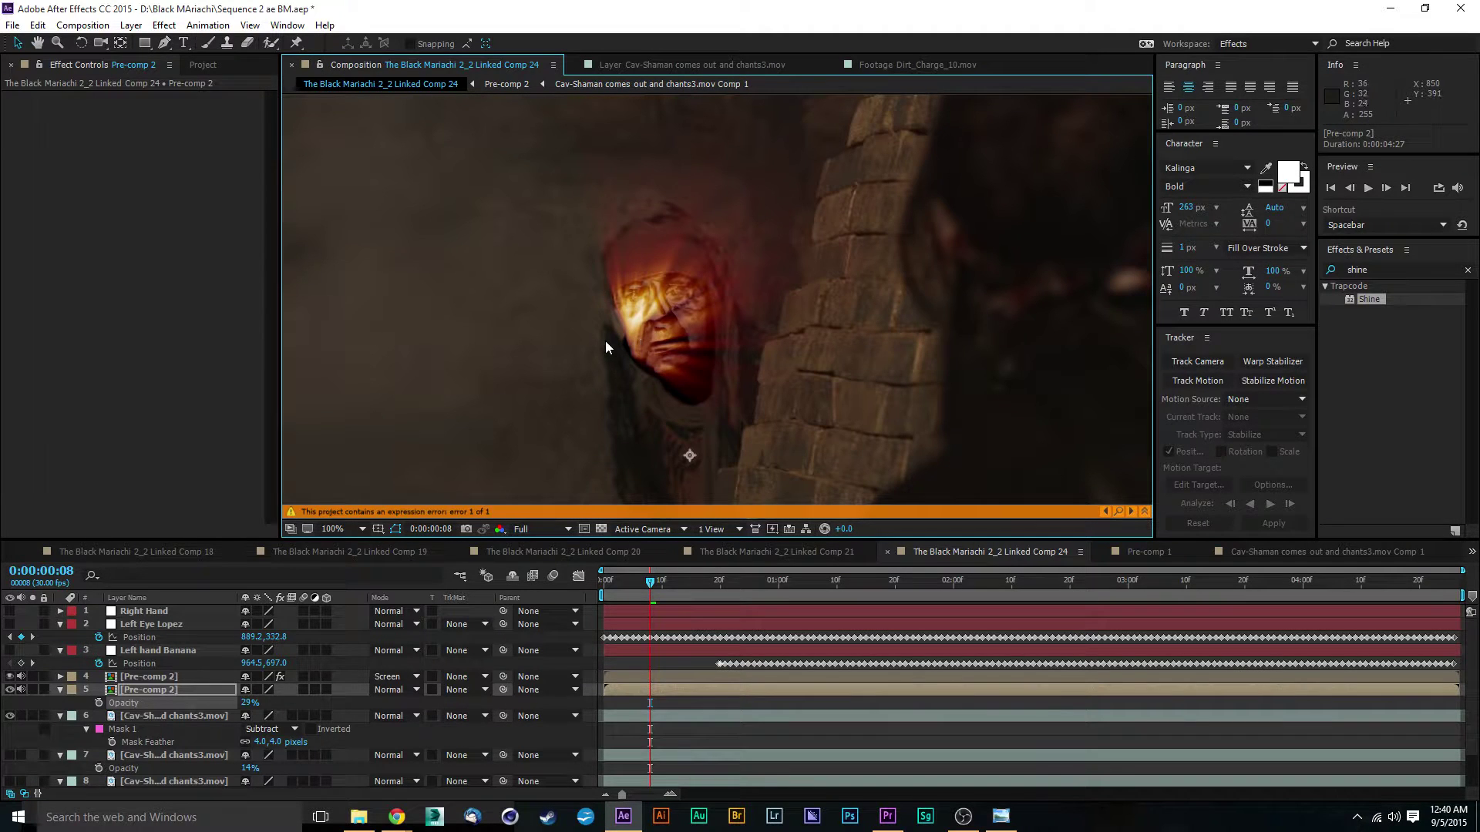
drag(606, 340, 634, 333)
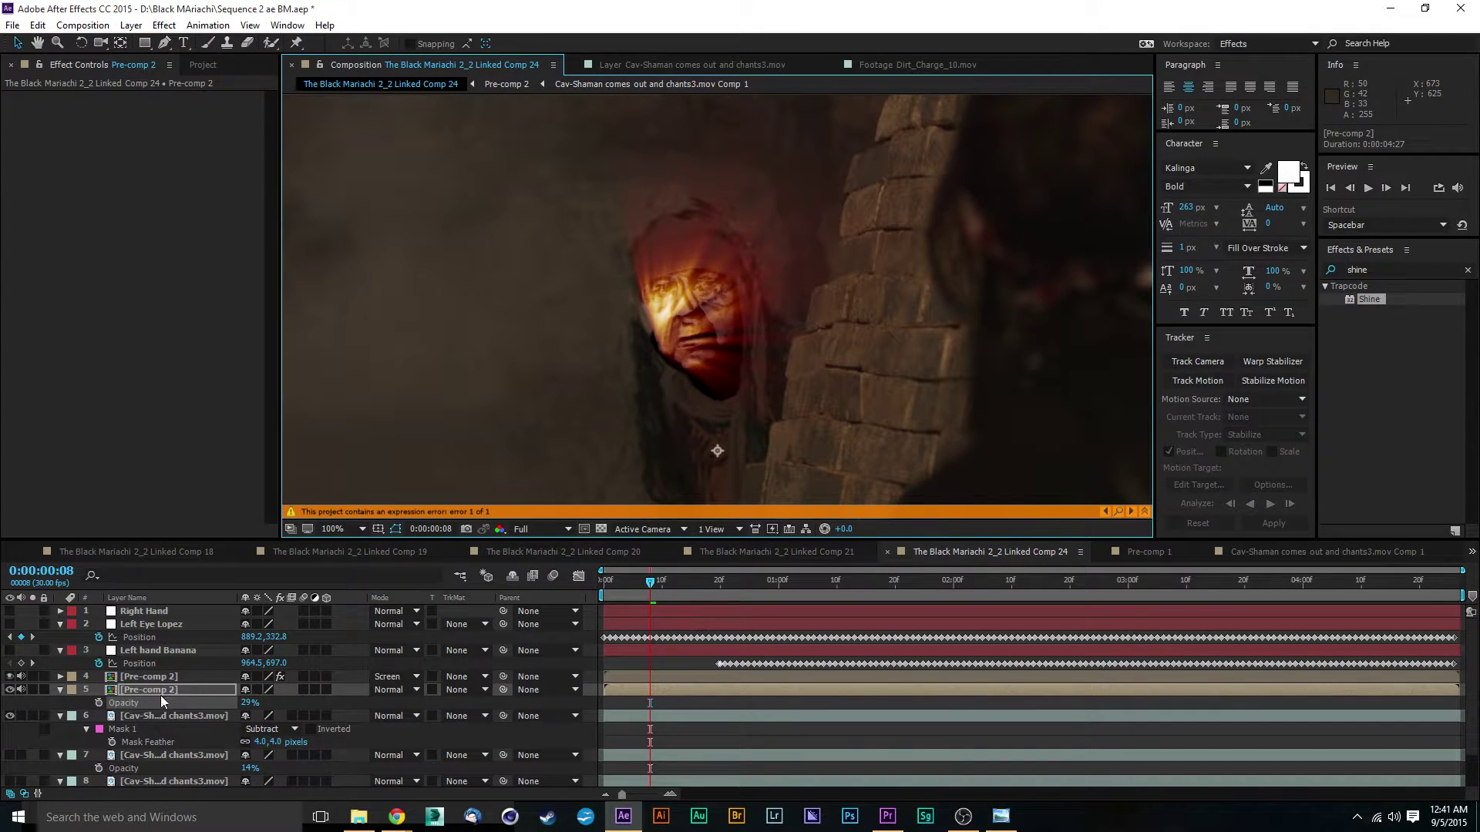
Step: Try Shine's Spirit, Aura and Magic colorize presets on the upper Pre-comp 2, choose Enlightenment, and move the Source Point to 856.0, 385.0
click(151, 676)
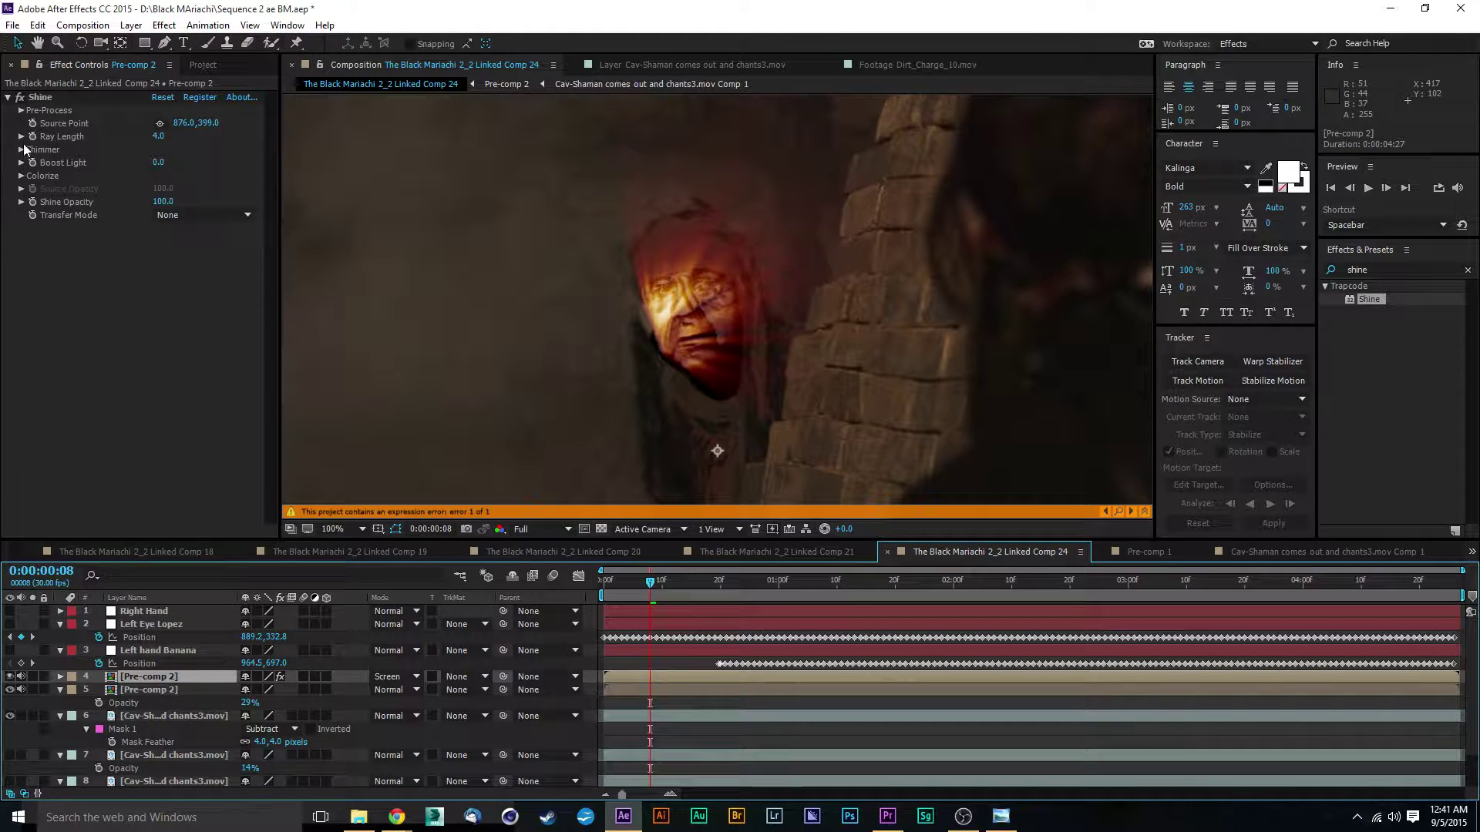
click(21, 175)
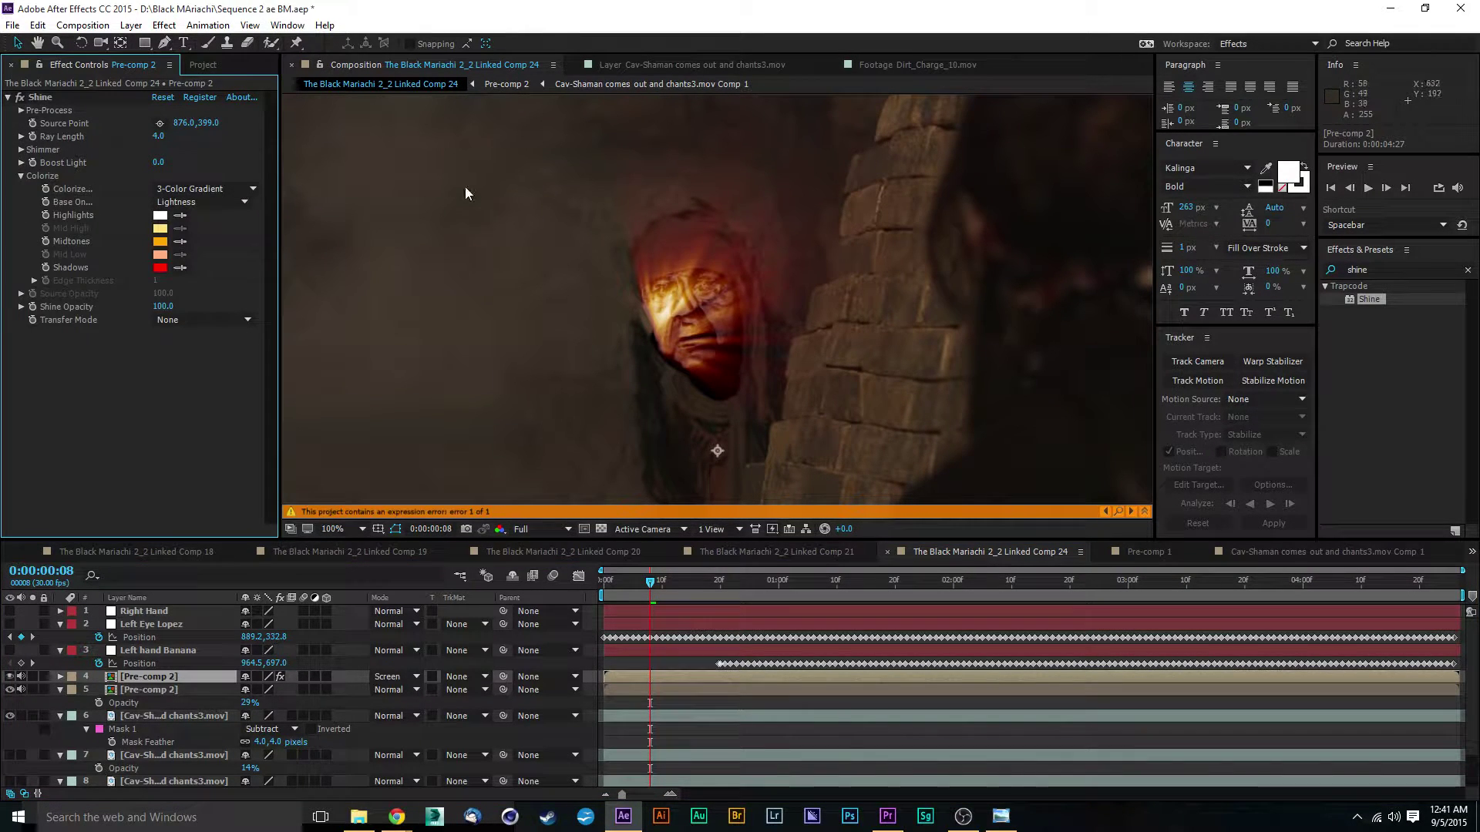
click(242, 188)
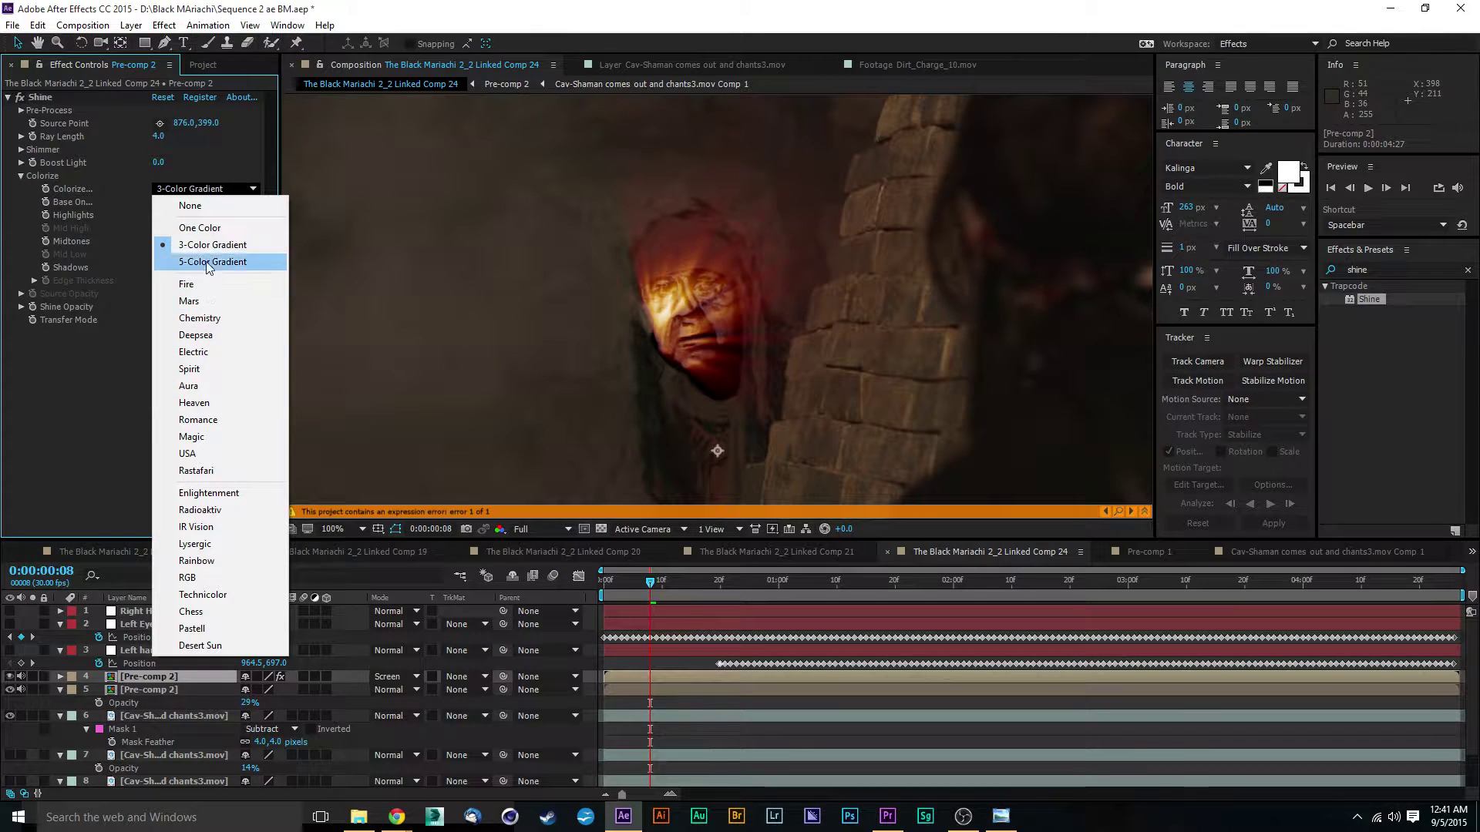
click(206, 368)
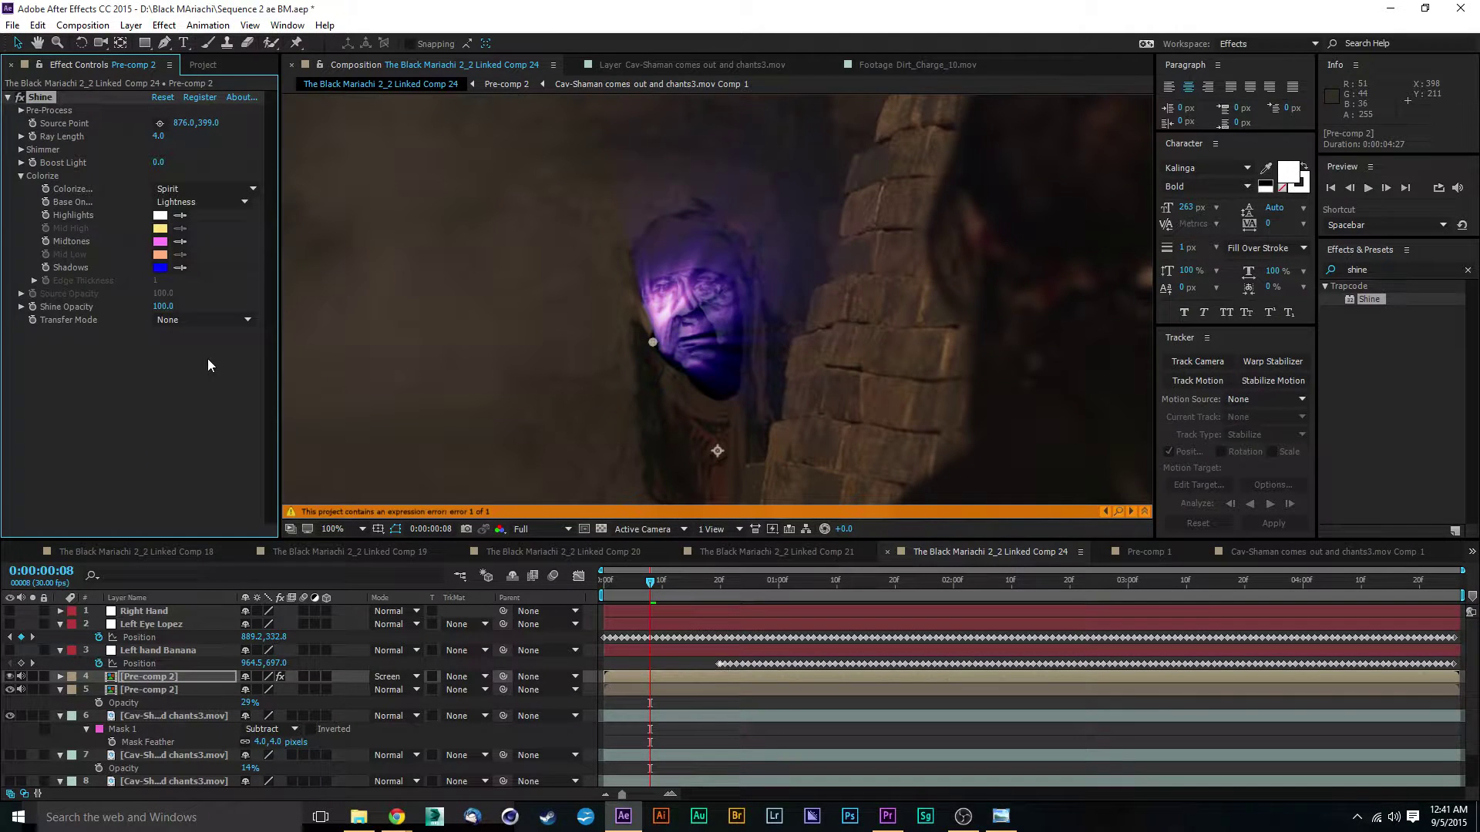
click(188, 188)
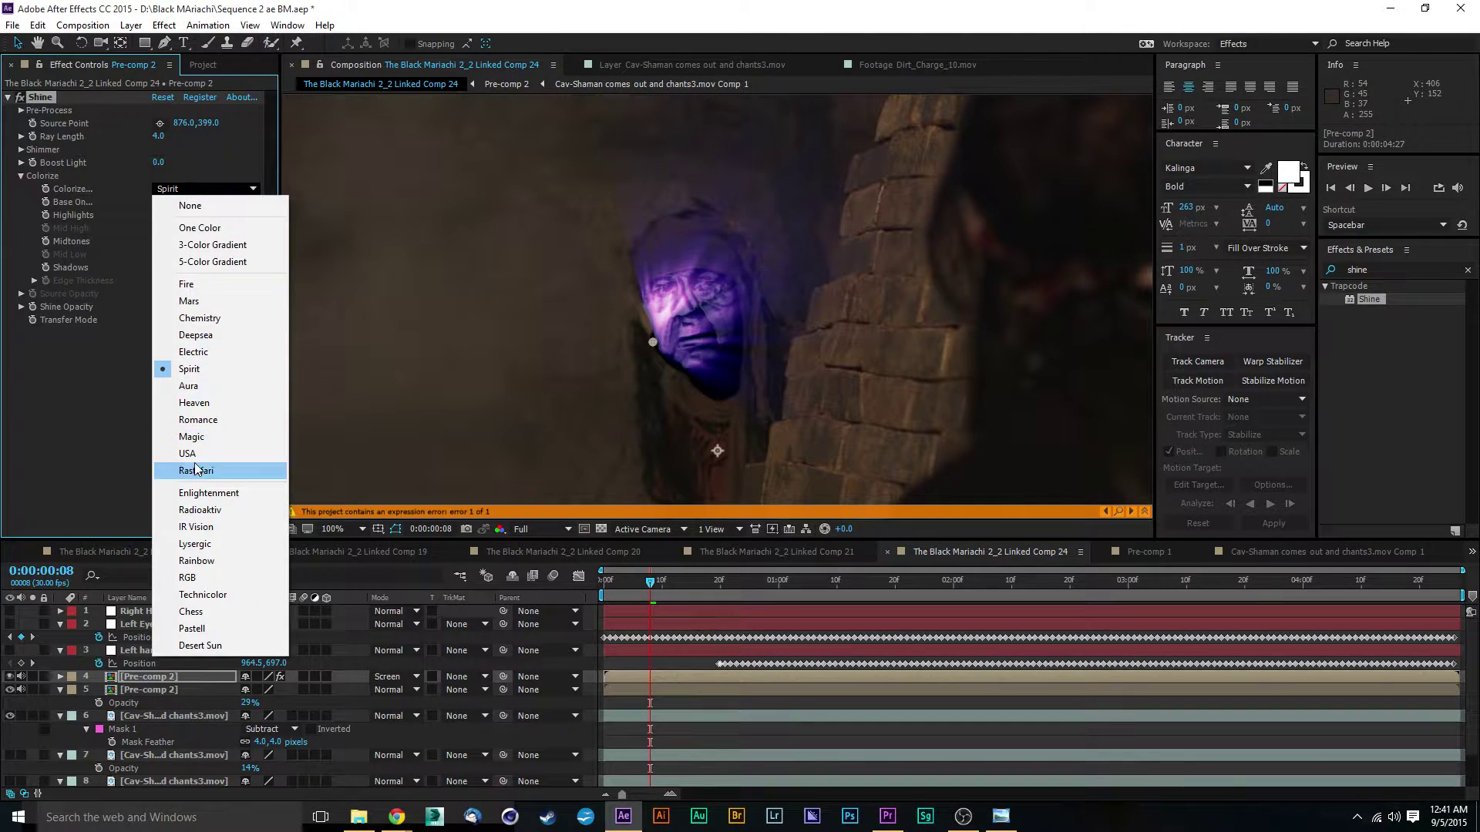
click(207, 395)
click(217, 189)
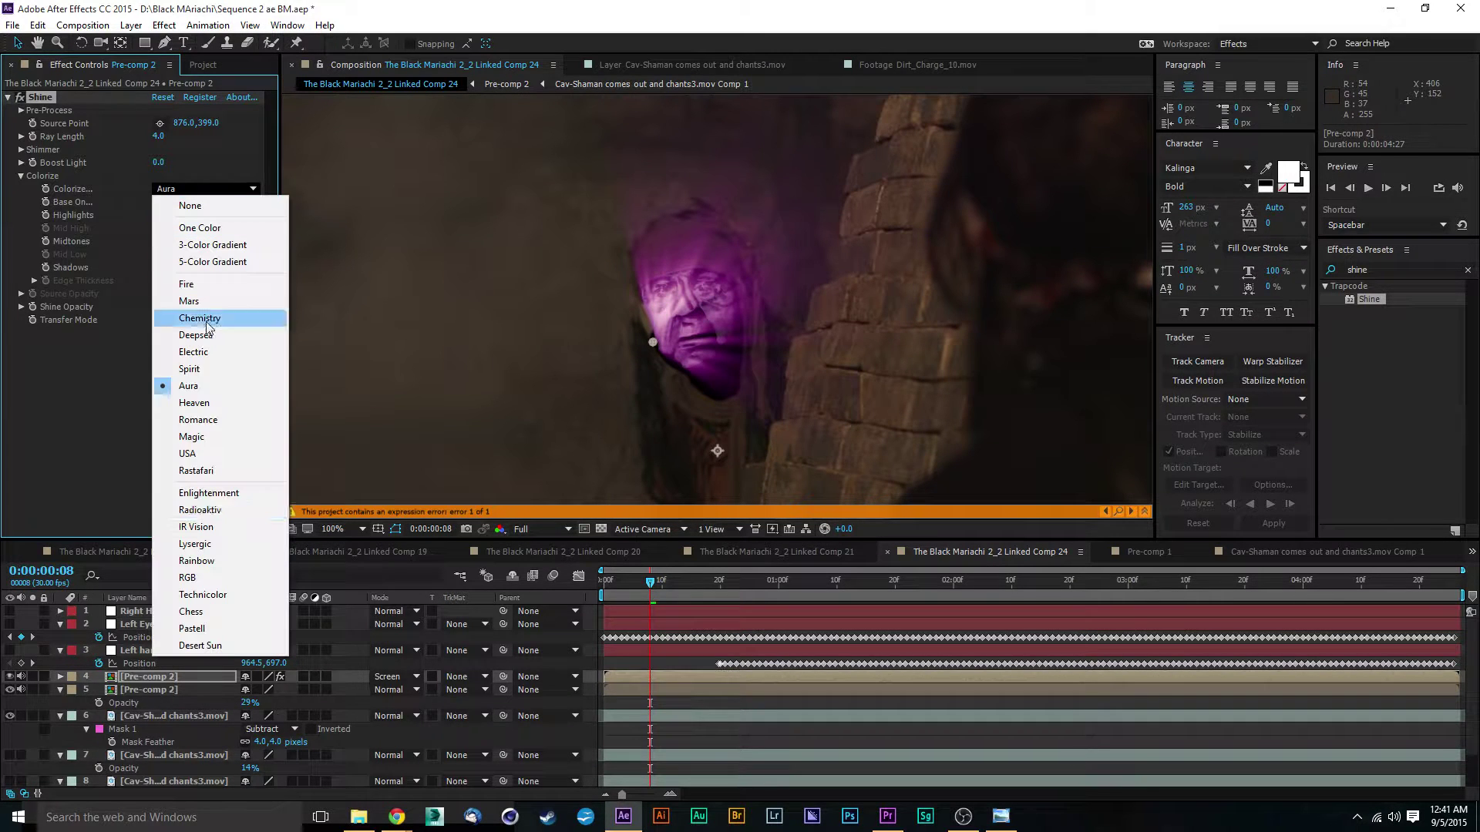
click(194, 437)
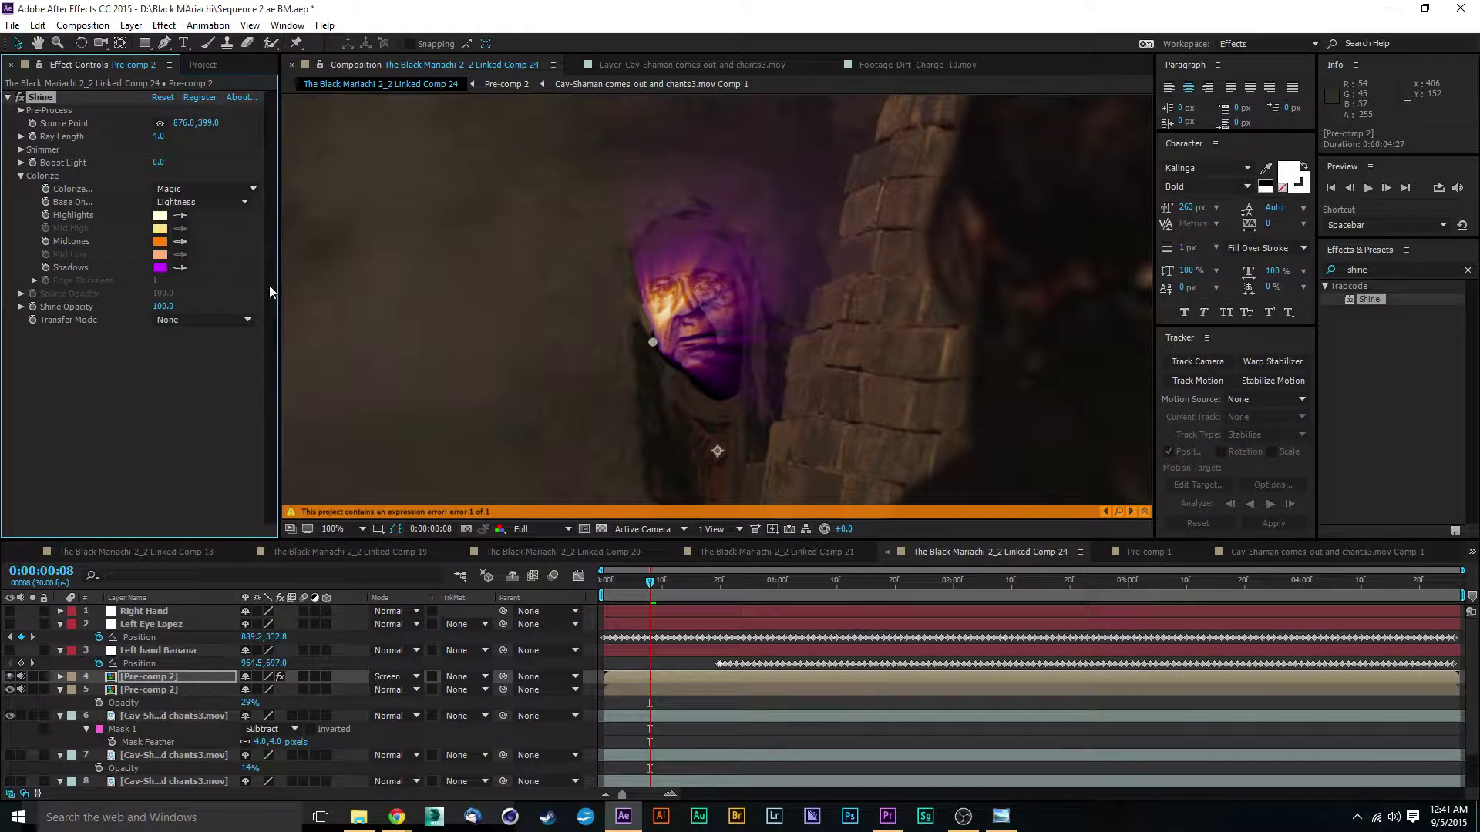
click(200, 188)
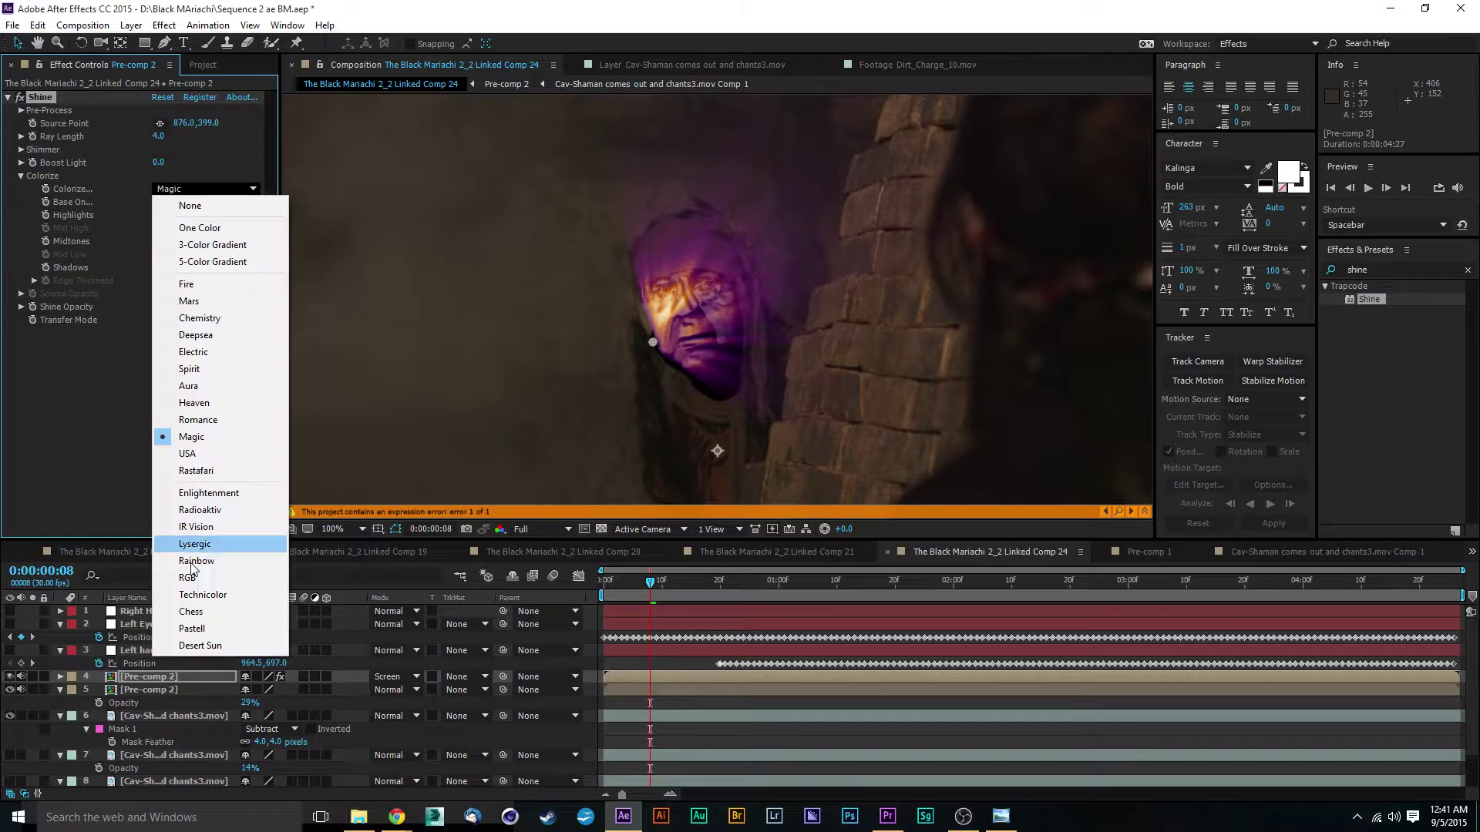
click(200, 497)
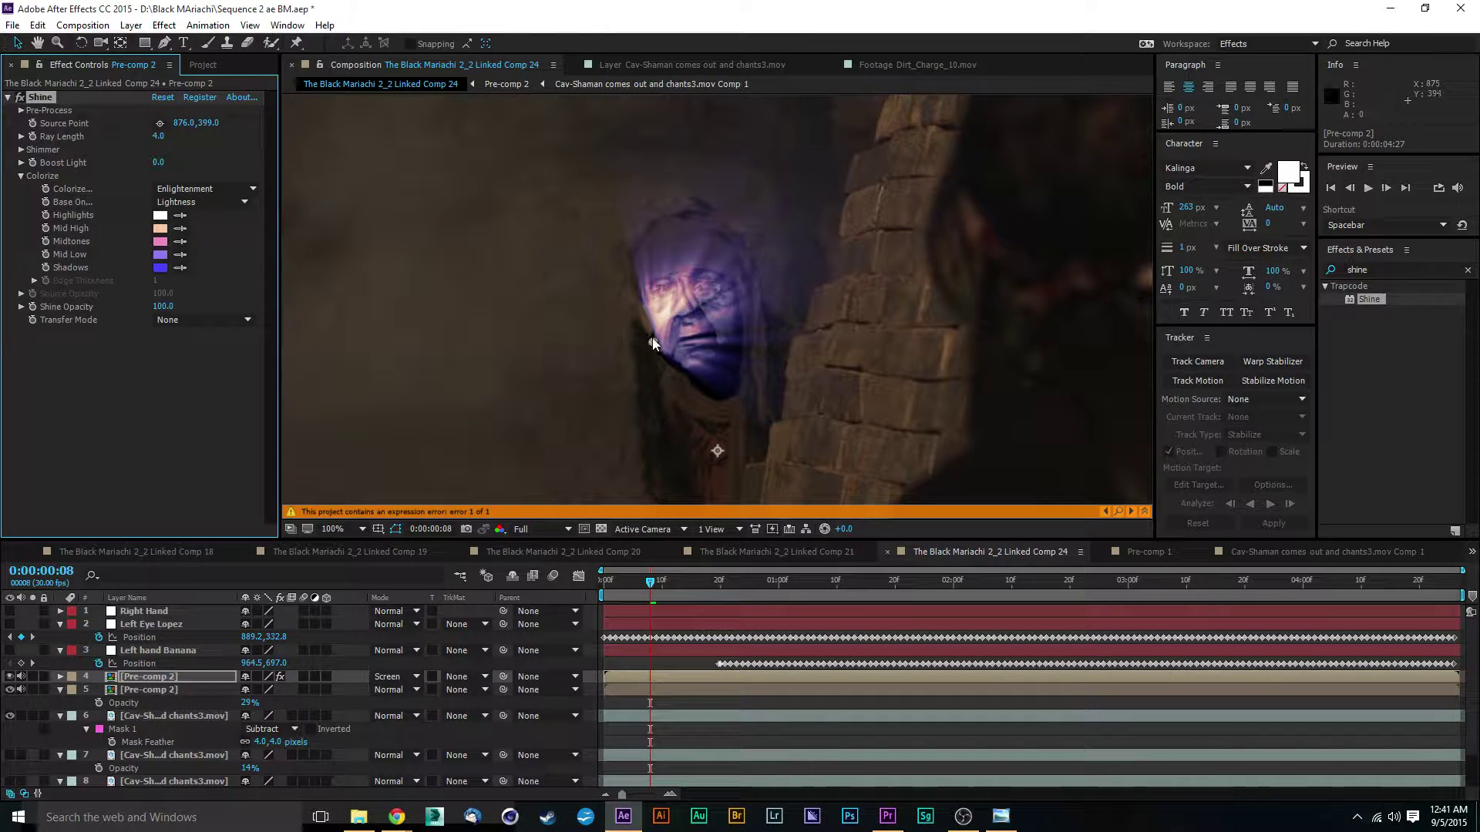
mouse_move(653, 341)
mouse_down()
mouse_move(715, 307)
mouse_move(653, 312)
mouse_move(636, 331)
mouse_up()
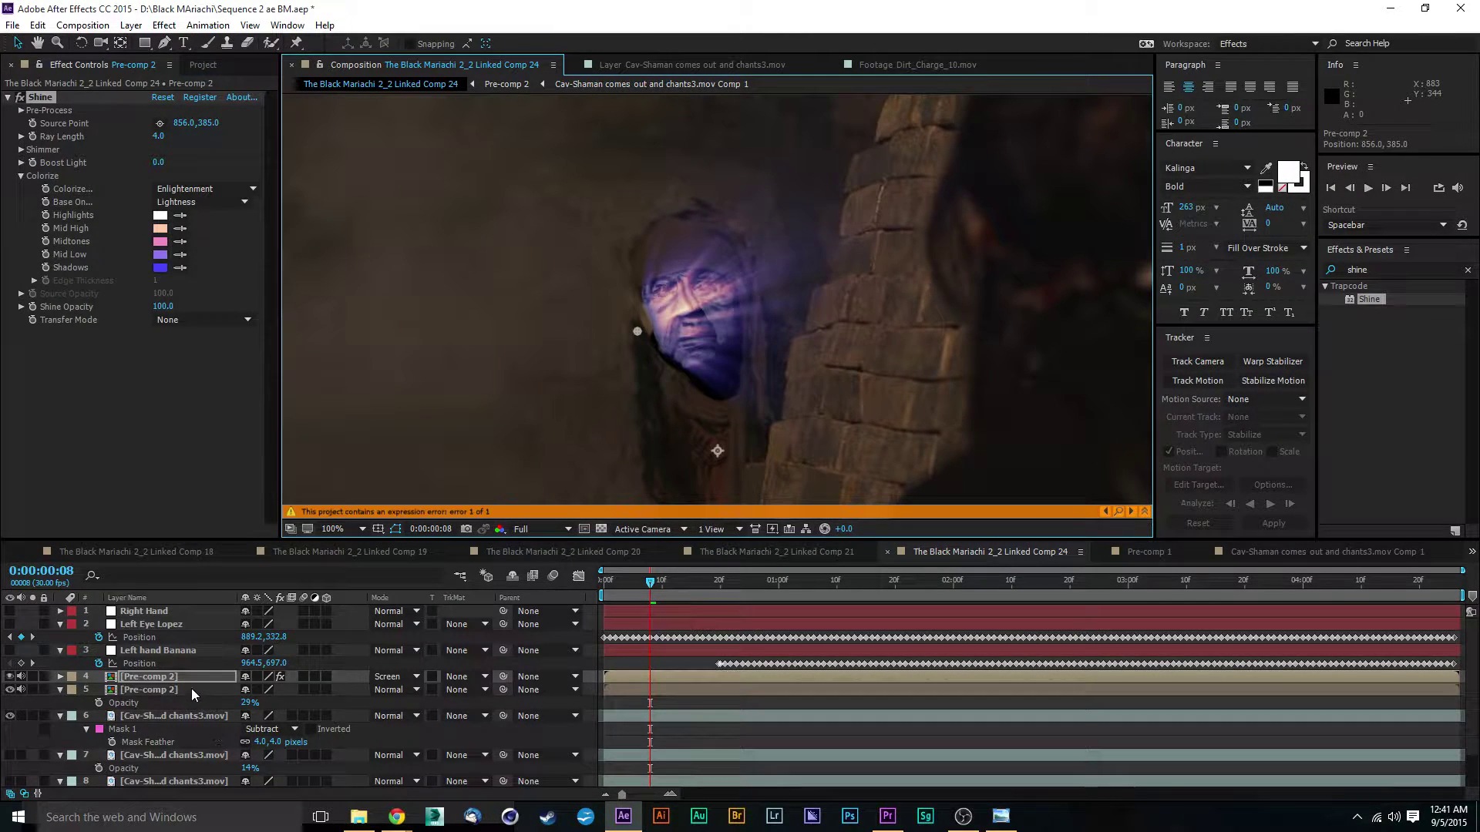
Step: Open Pre-comp 2 and delete the Displacement Map effect from the Cave man Mask layer
double_click(156, 689)
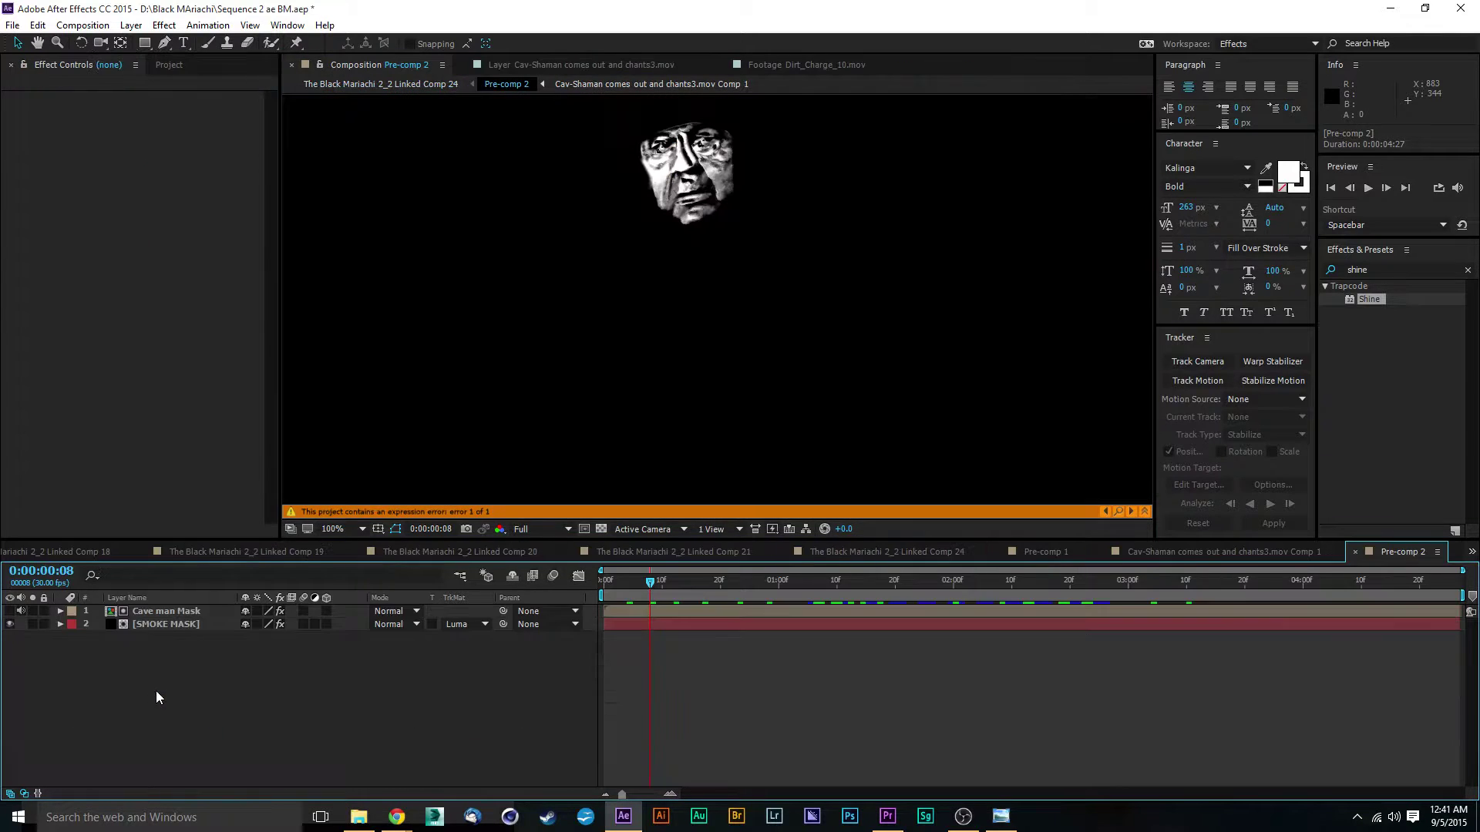
click(177, 610)
click(81, 336)
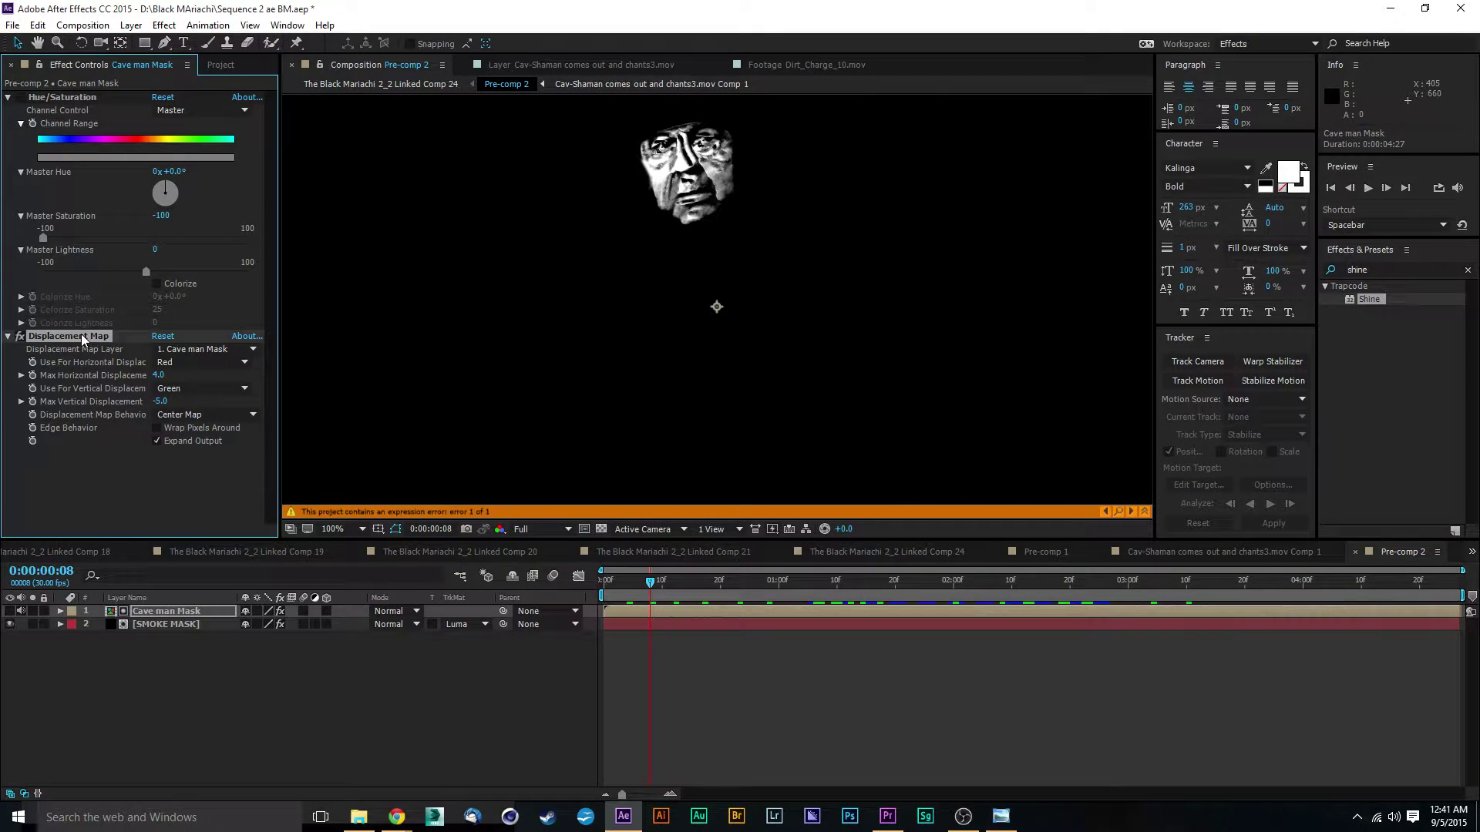
key(Delete)
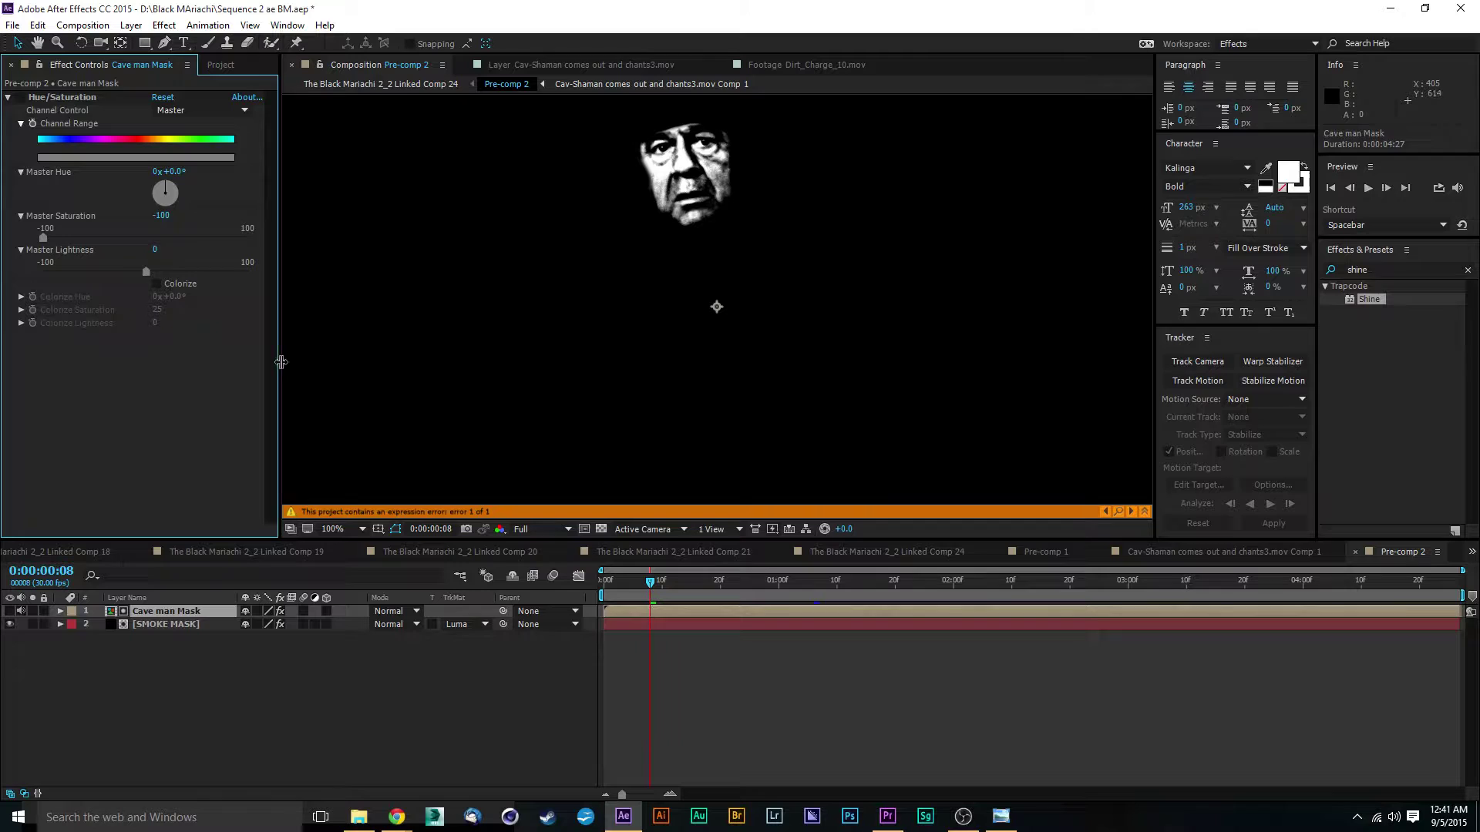
Step: Open Cave man Mask's nested composition and delete the Curves effect from the Cav-Shaman comes out and chants3.mov layer
click(156, 623)
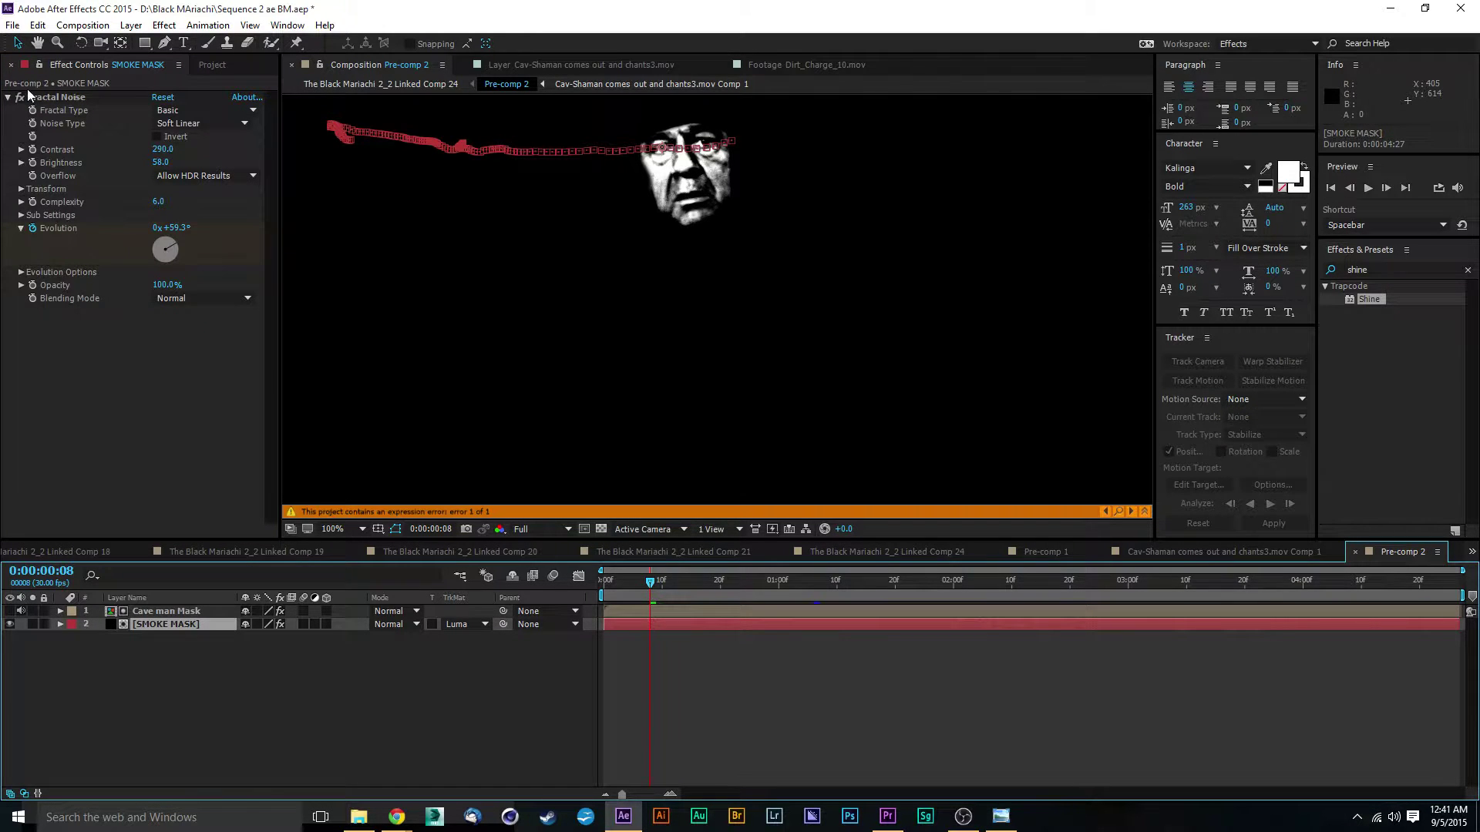
double_click(159, 612)
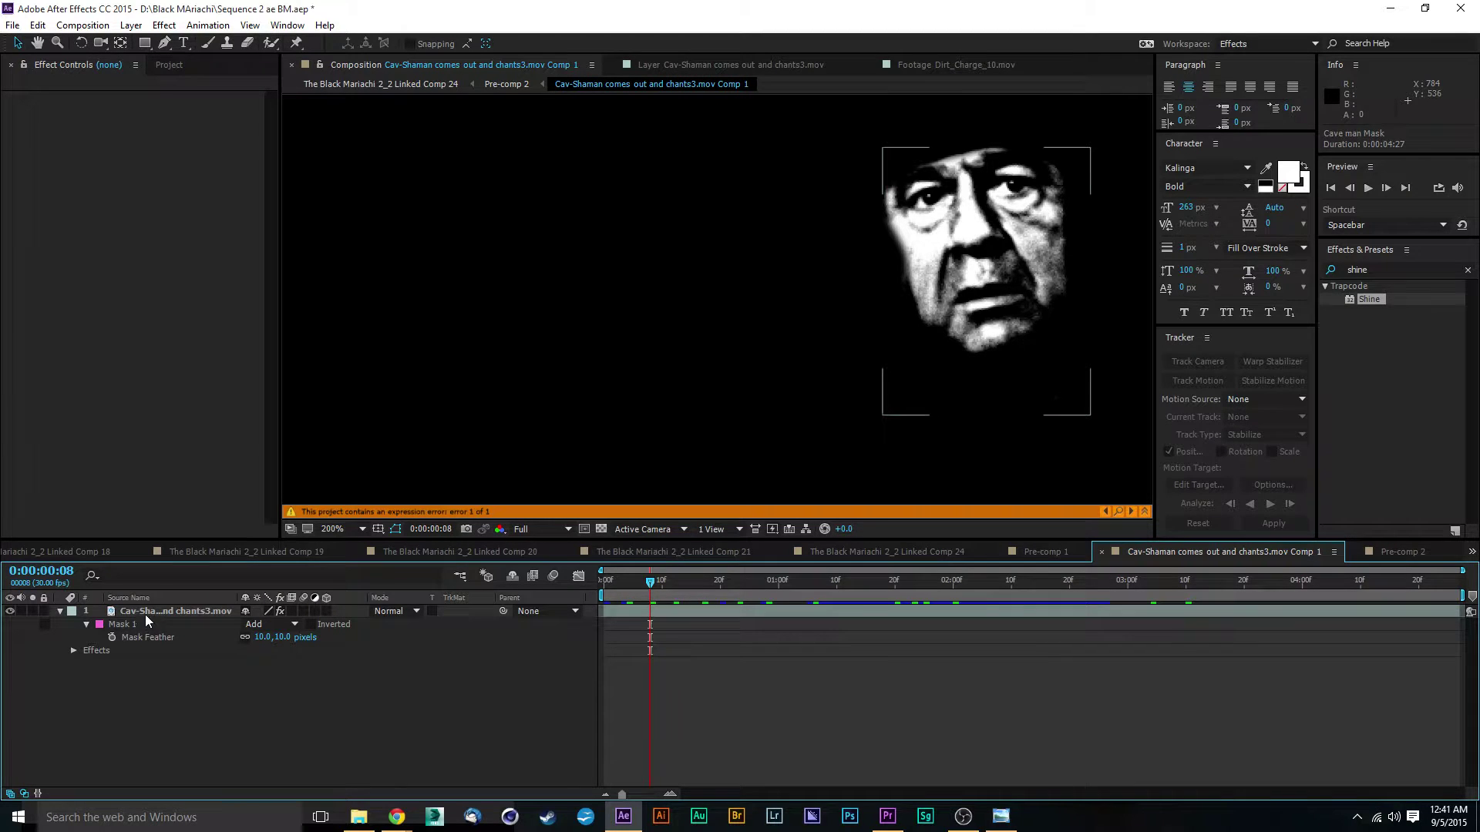
click(145, 614)
click(48, 336)
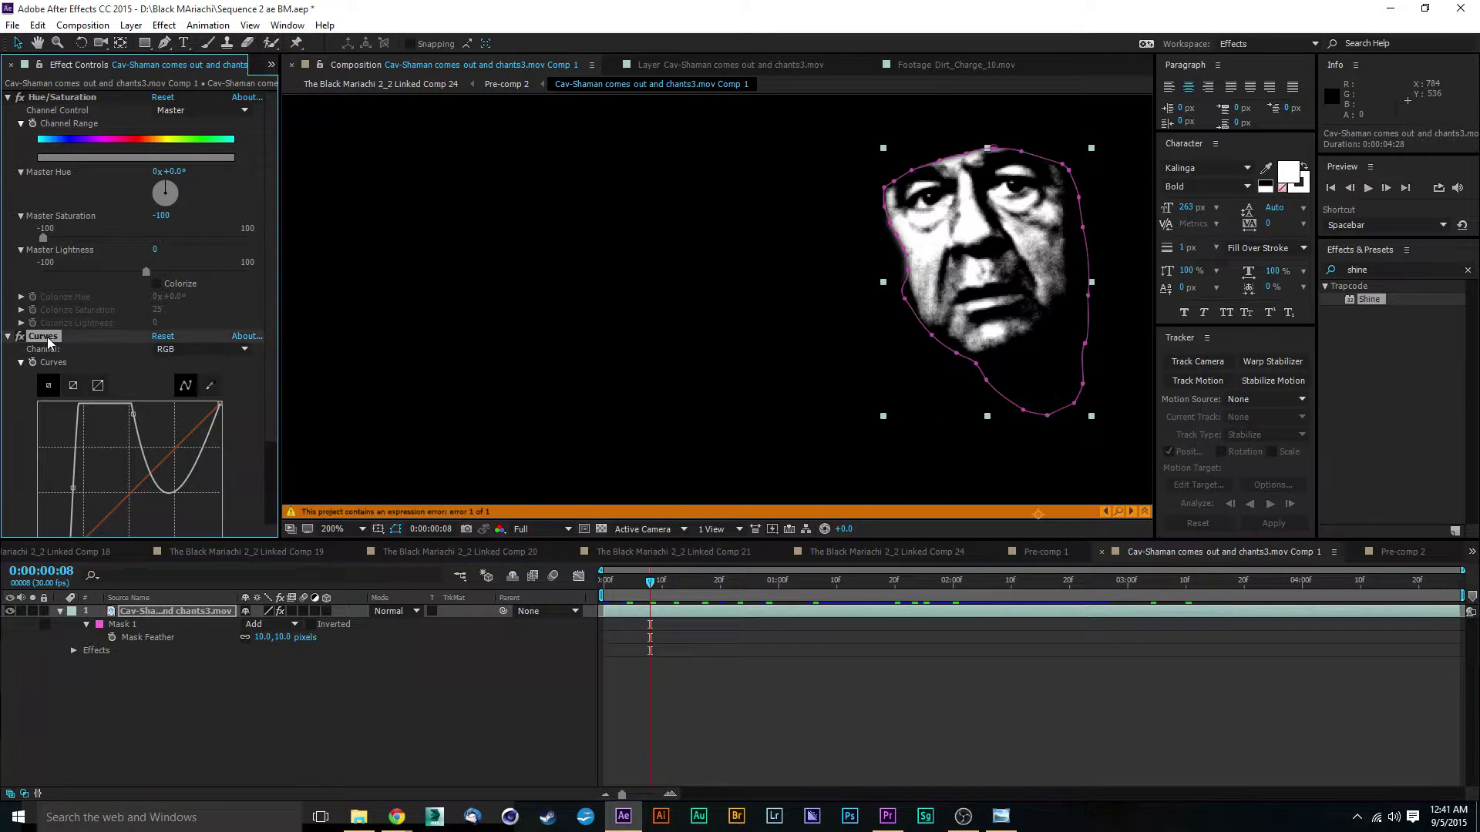
key(Delete)
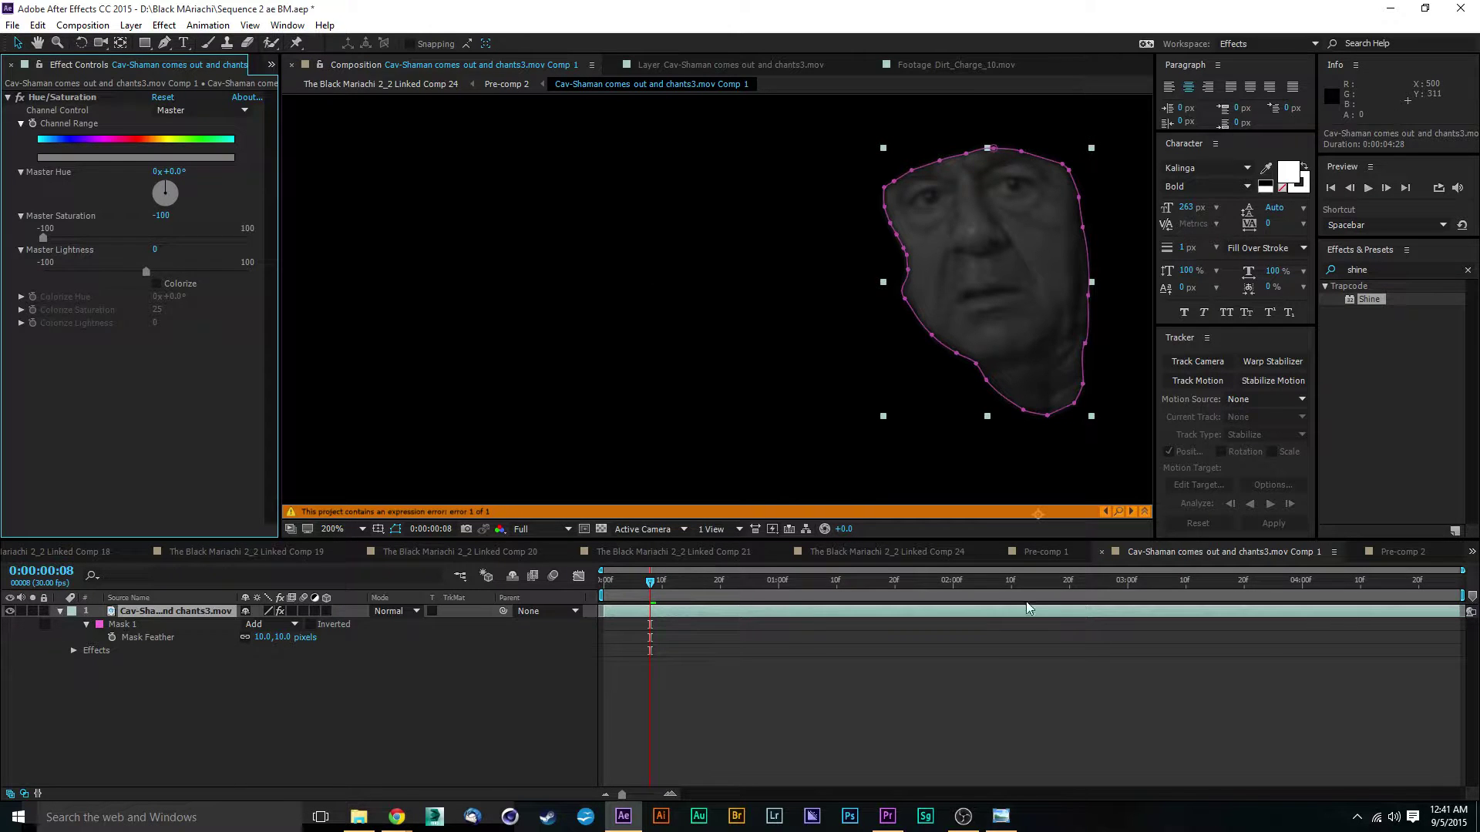
Step: Examine the two Pre-comp 2 layers in The Black Mariachi 2_2 Linked Comp 24 and check the nested face composition and Pre-comp 1
click(881, 552)
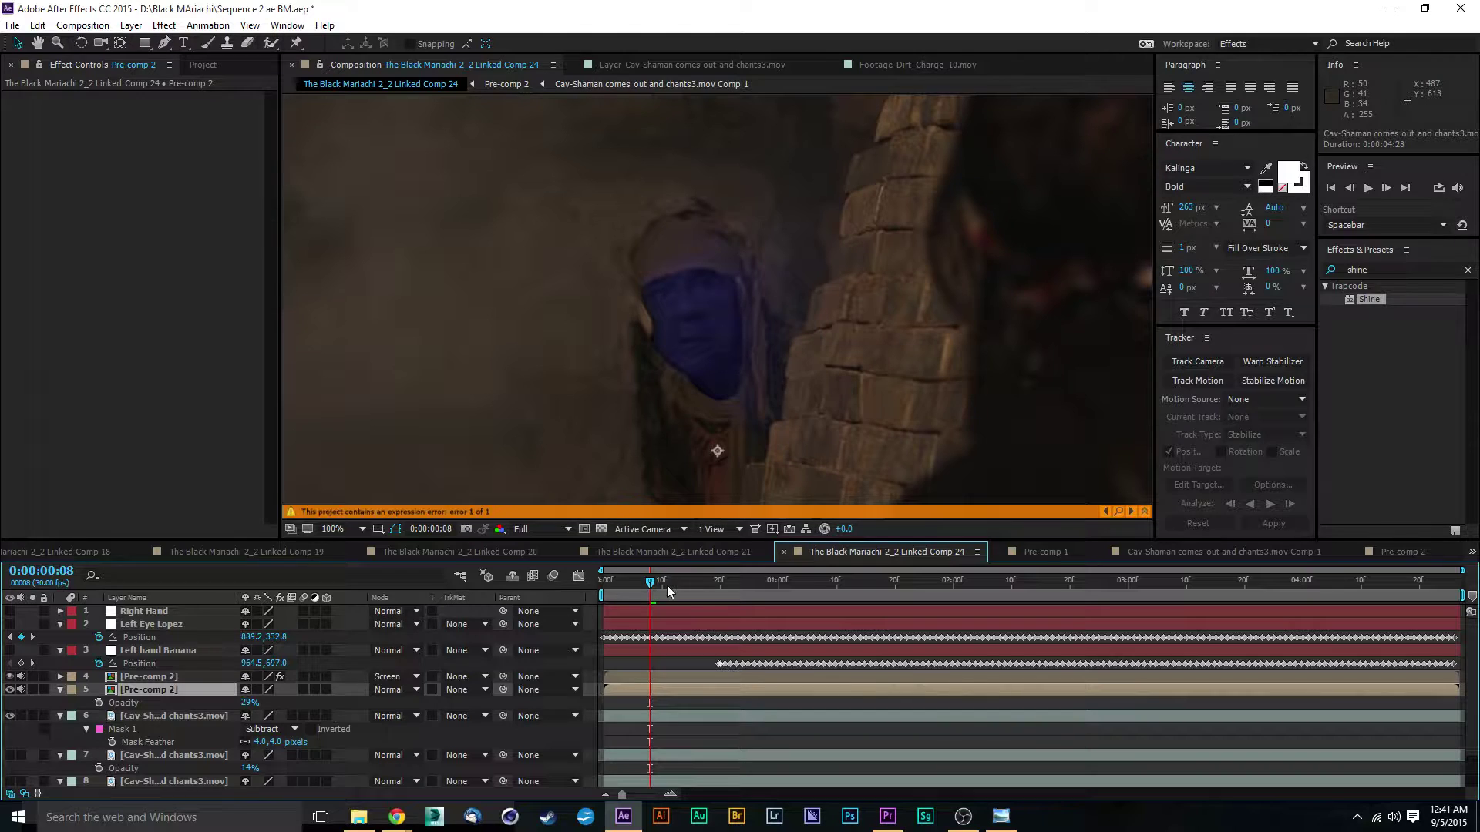
click(157, 676)
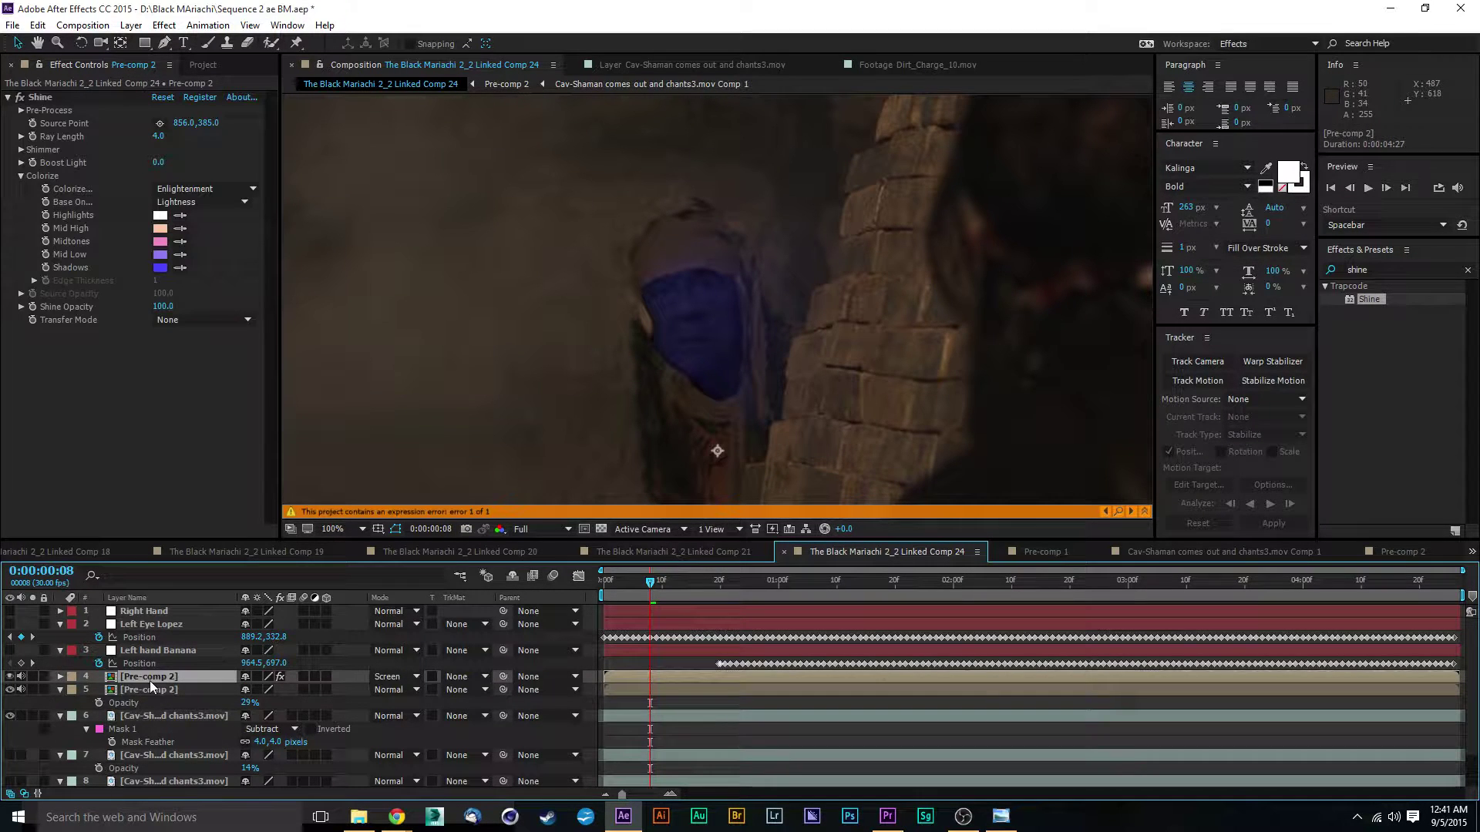
click(149, 689)
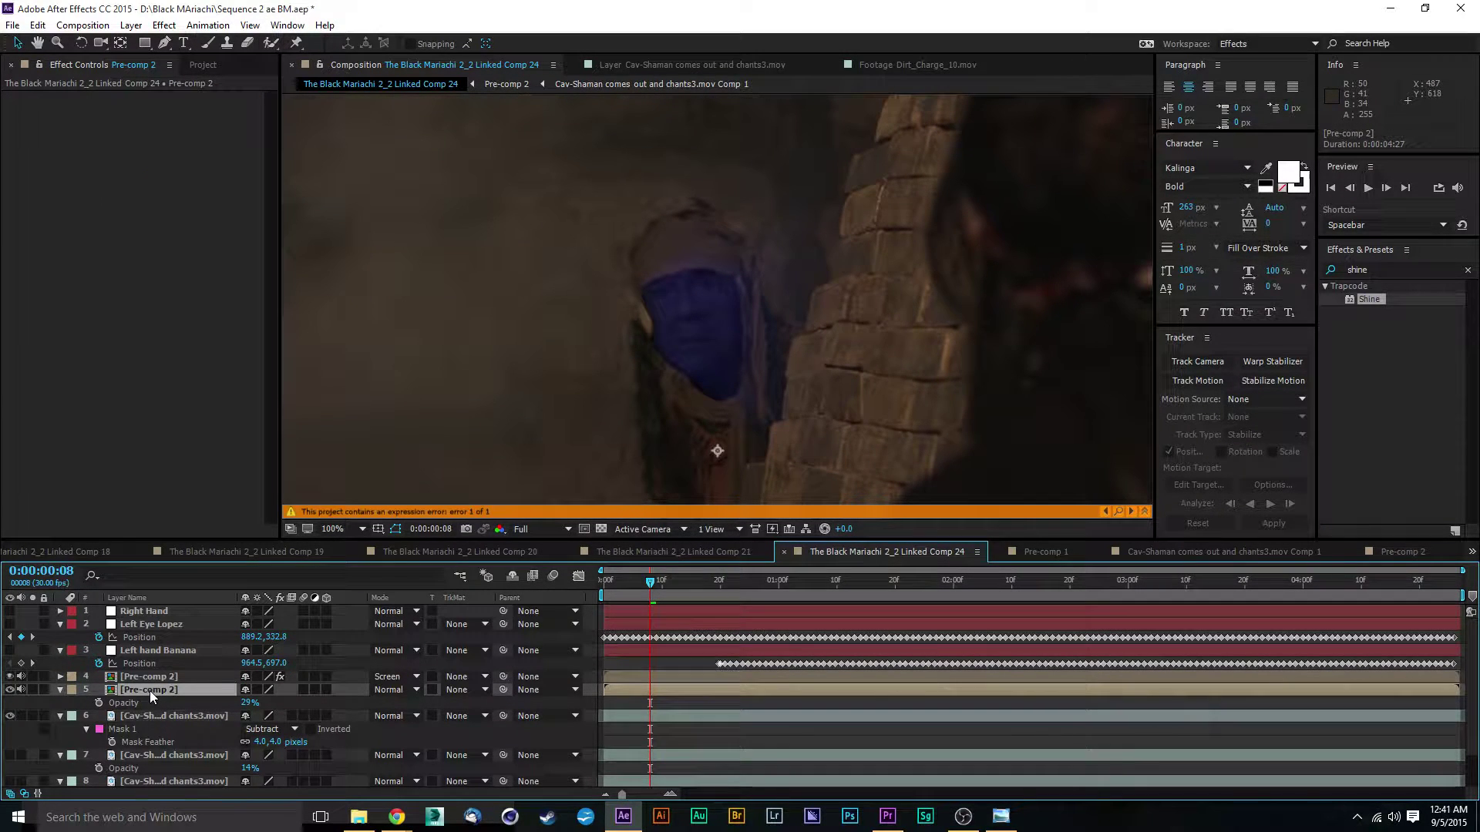
click(1171, 551)
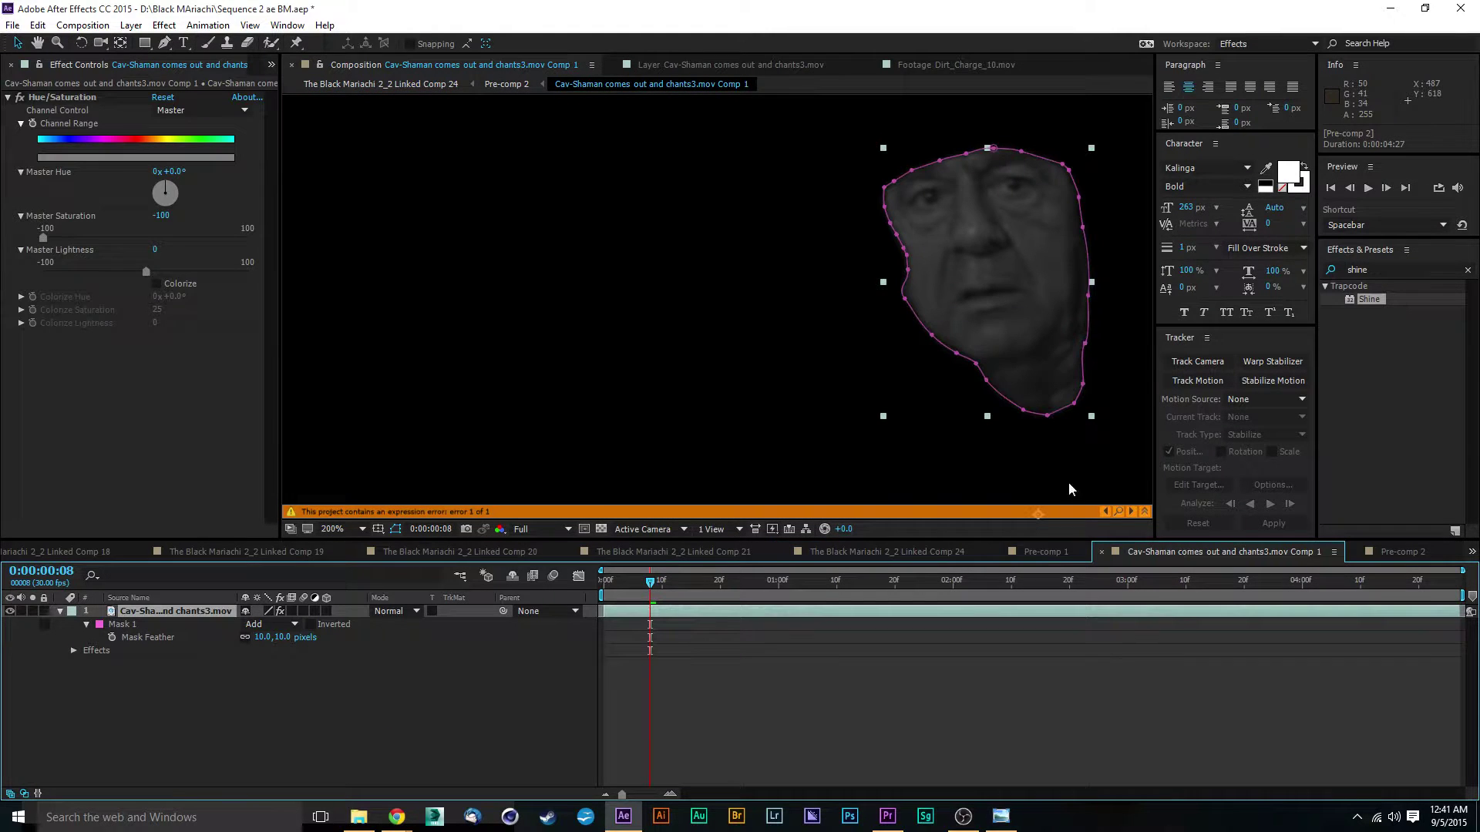
click(1040, 552)
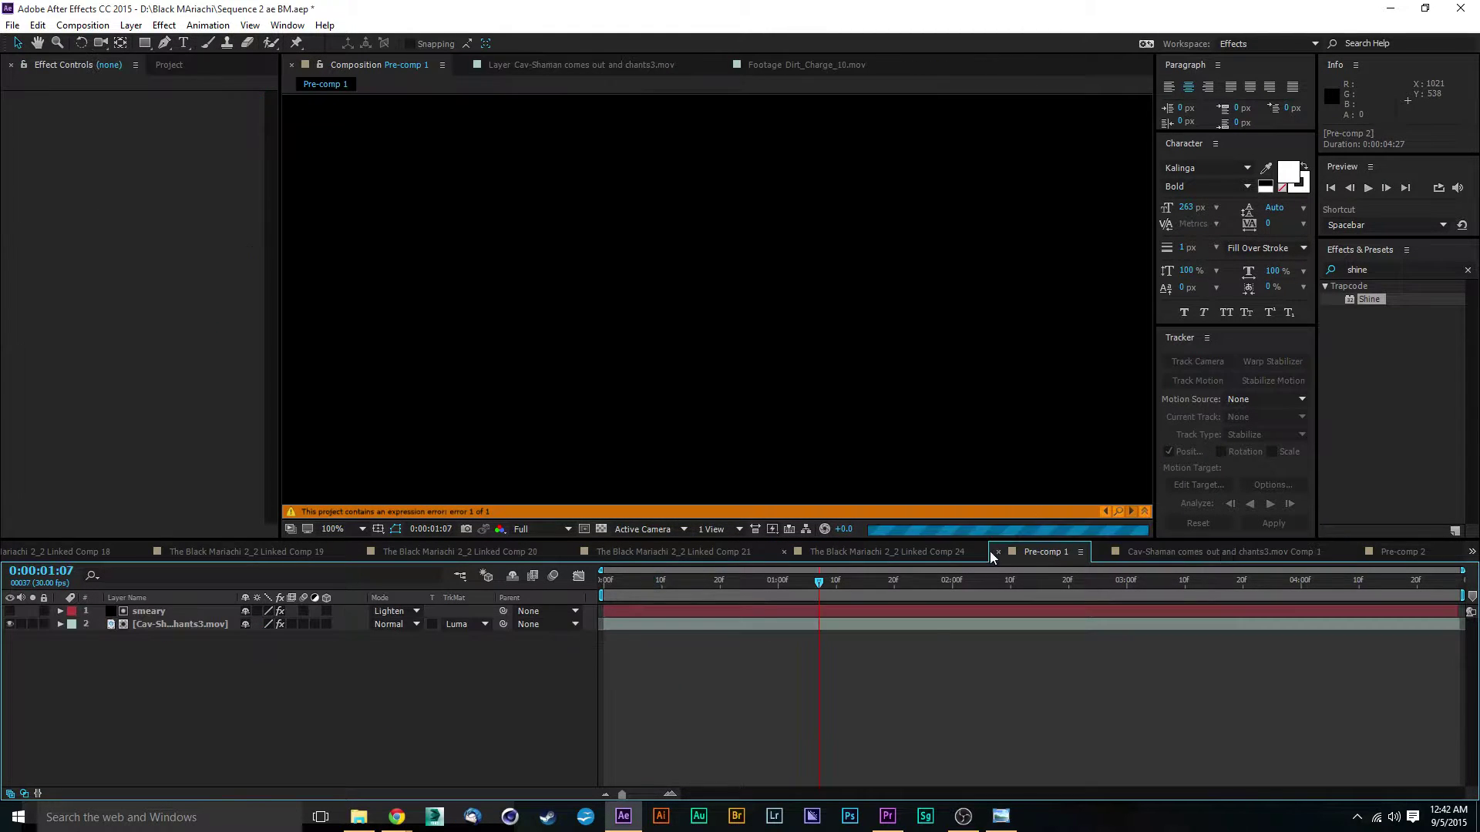
click(922, 553)
click(145, 677)
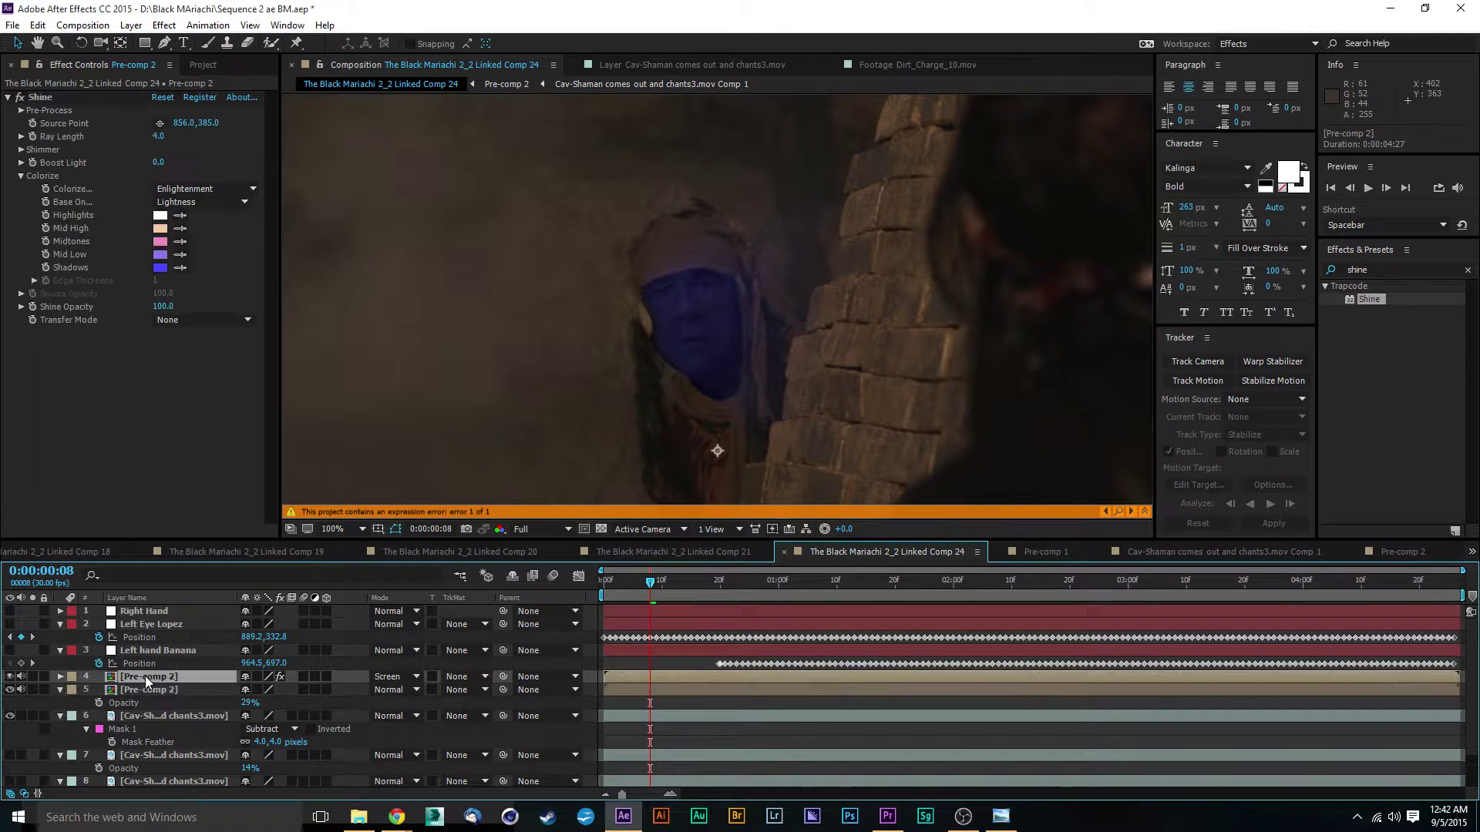
click(150, 687)
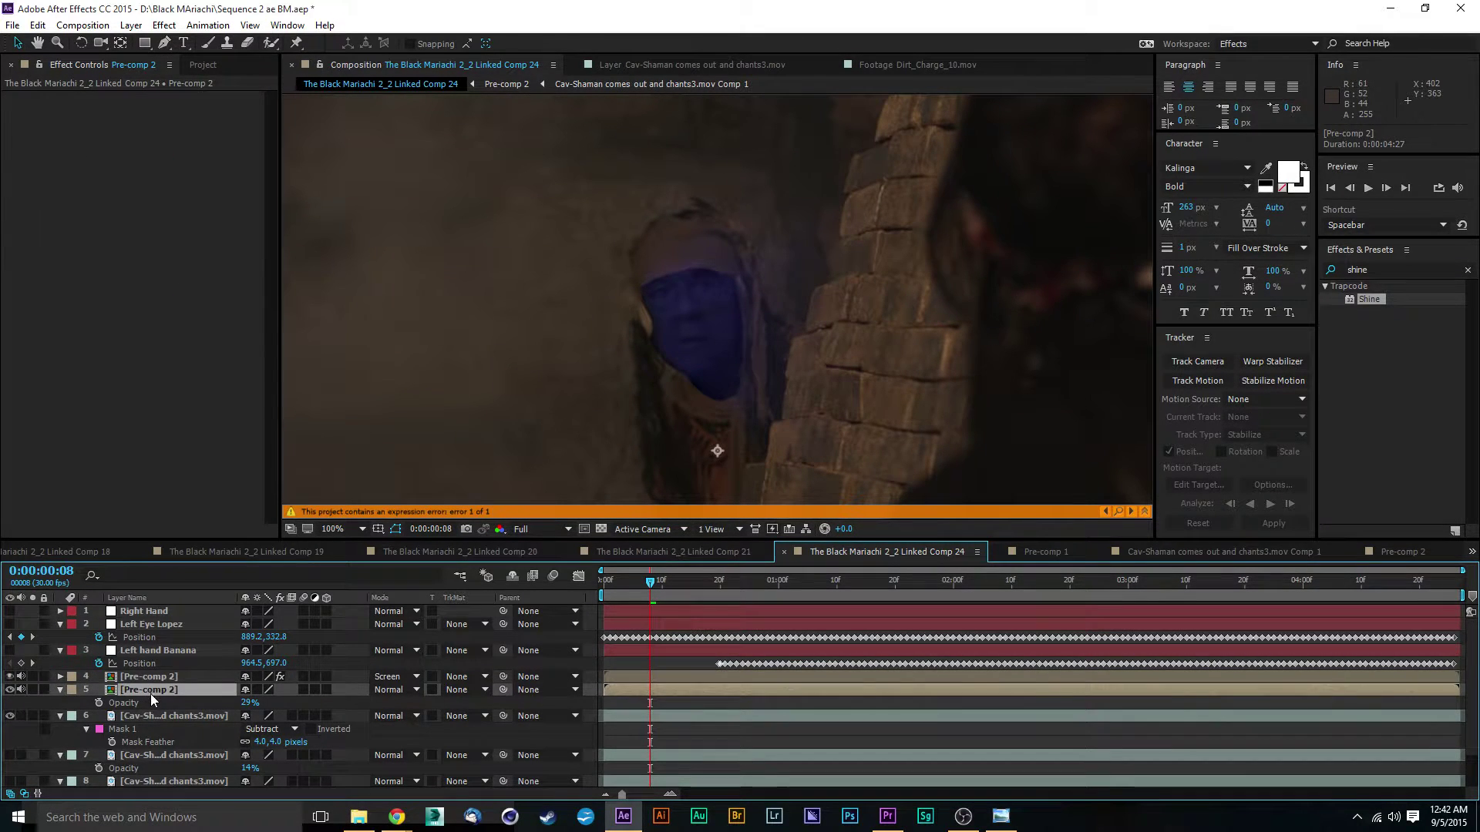
click(160, 718)
click(151, 686)
click(152, 678)
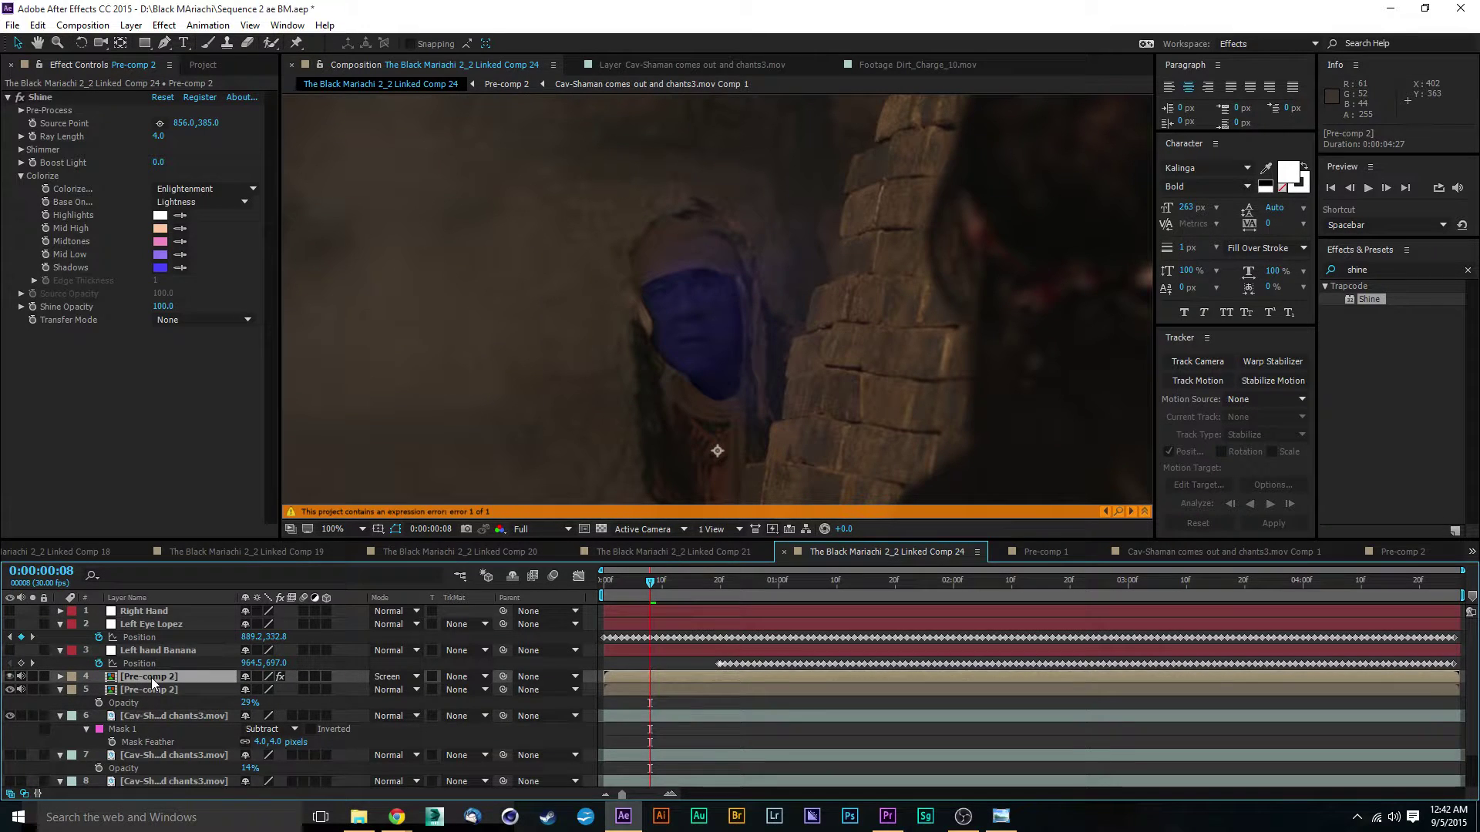
Step: Open Pre-comp 2 and set the SMOKE MASK layer's Fractal Noise contrast to 596 and brightness to -7
double_click(151, 678)
click(165, 646)
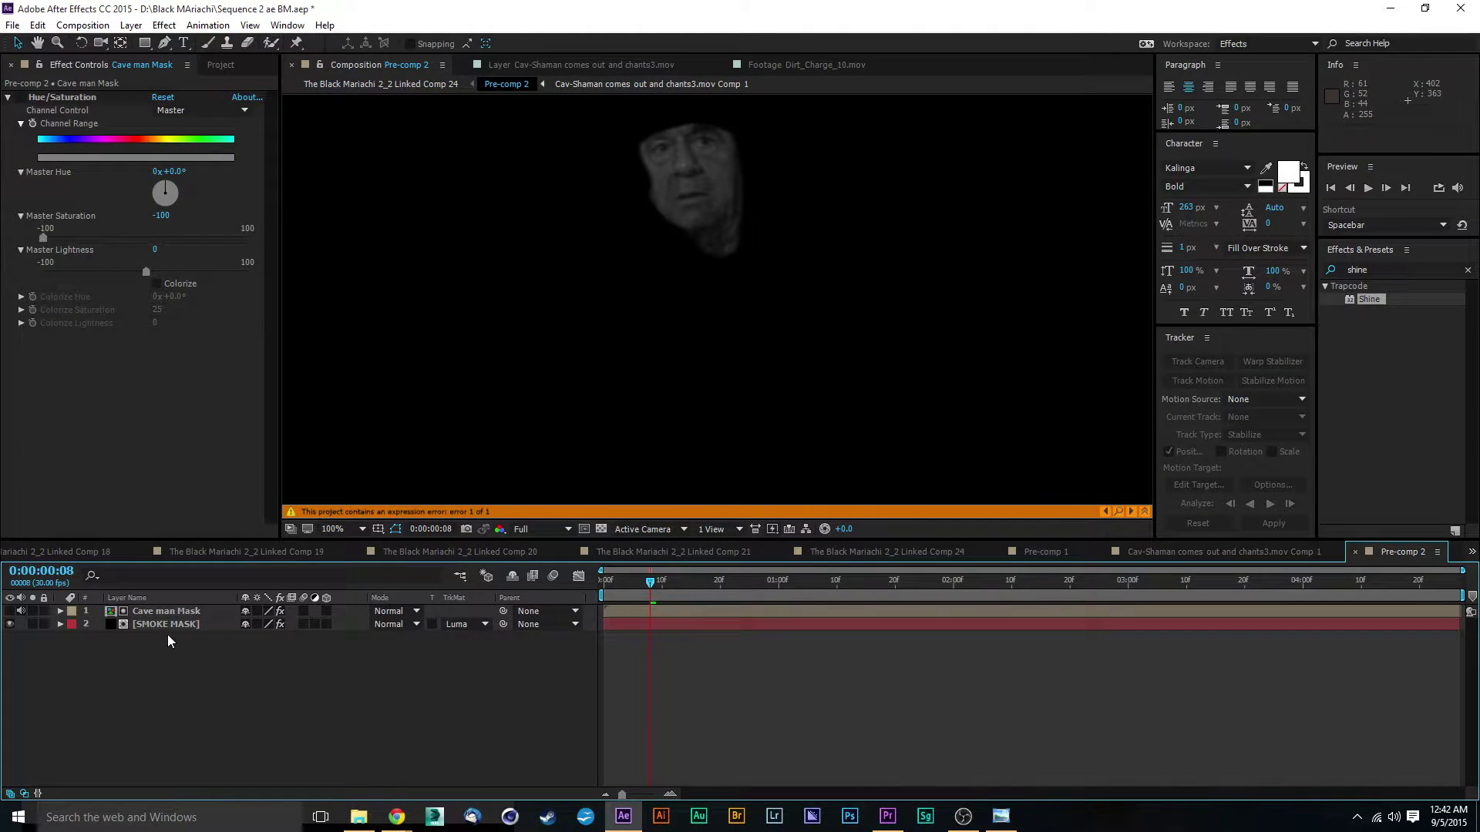
click(165, 622)
click(159, 606)
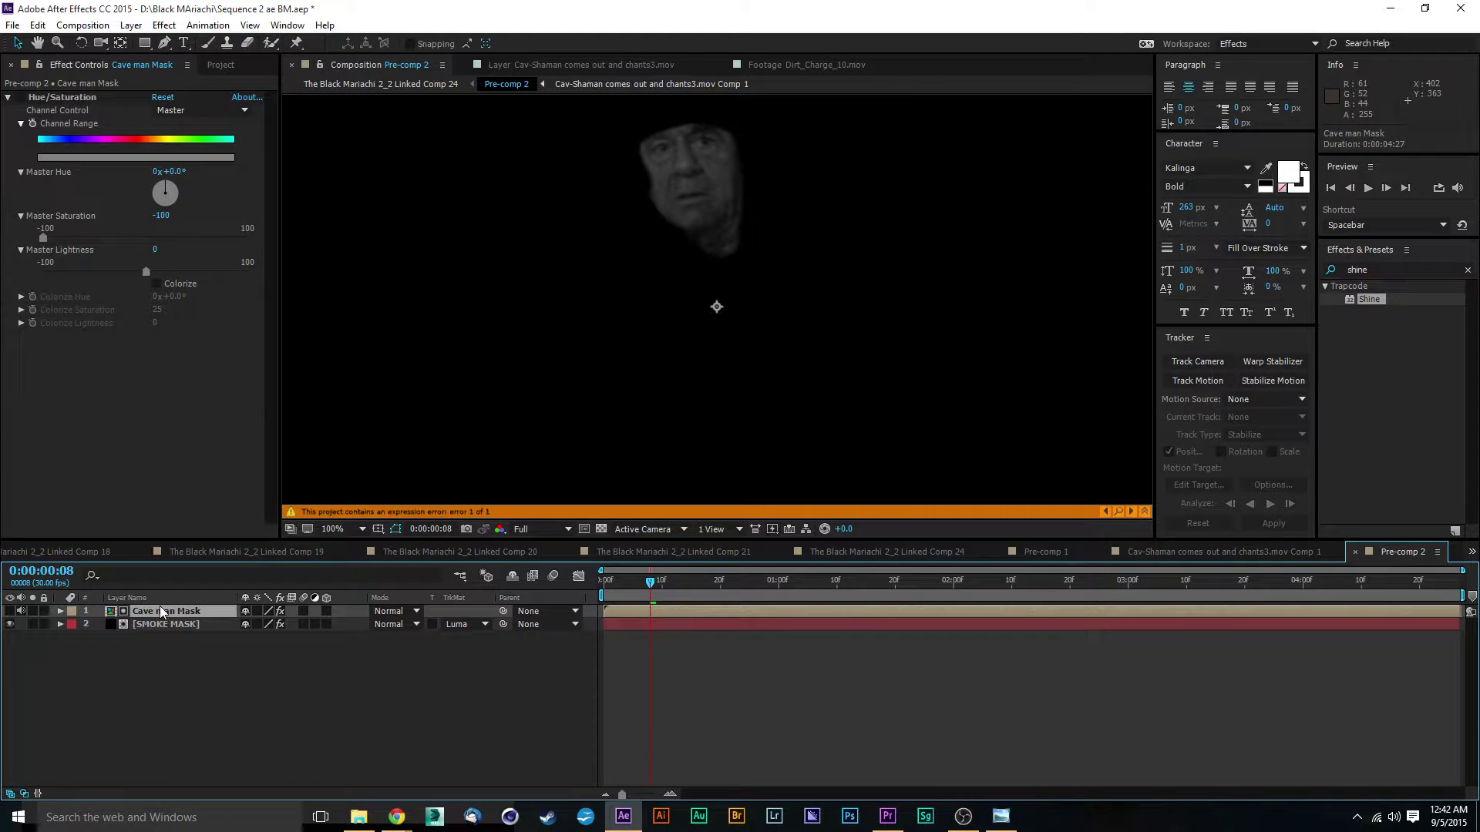
click(154, 624)
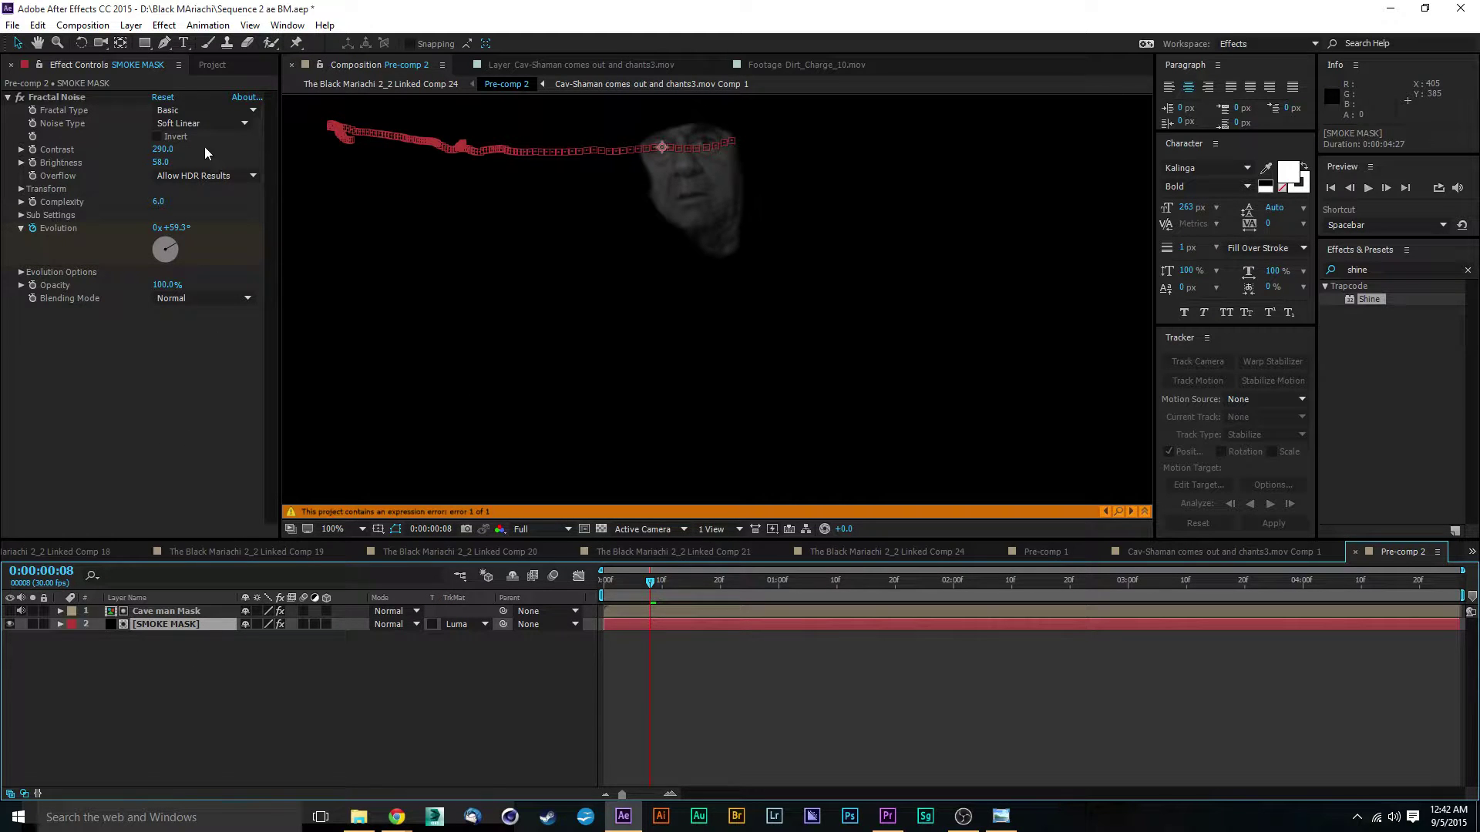
drag(163, 149, 380, 192)
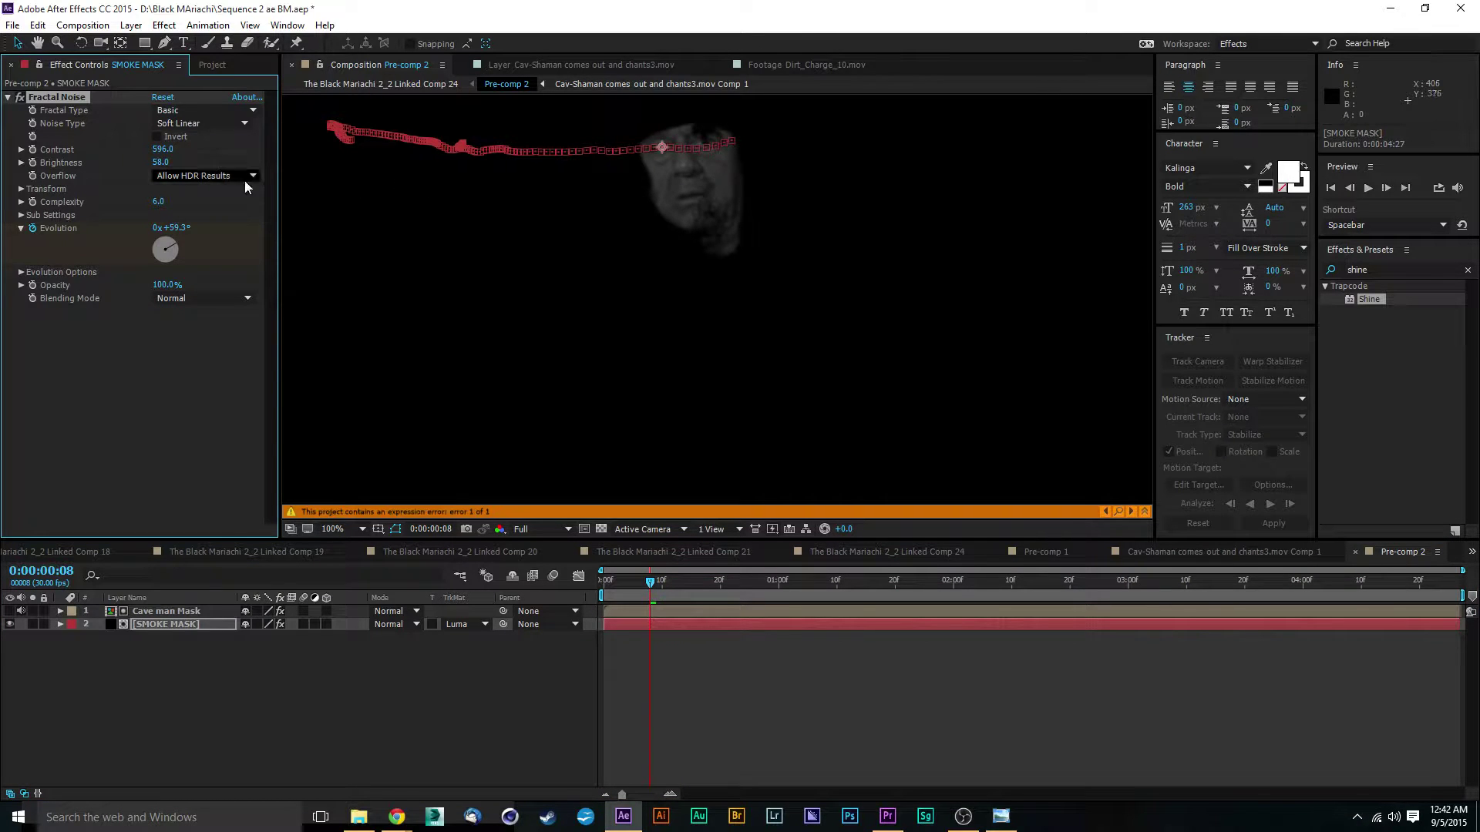
drag(160, 161, 118, 167)
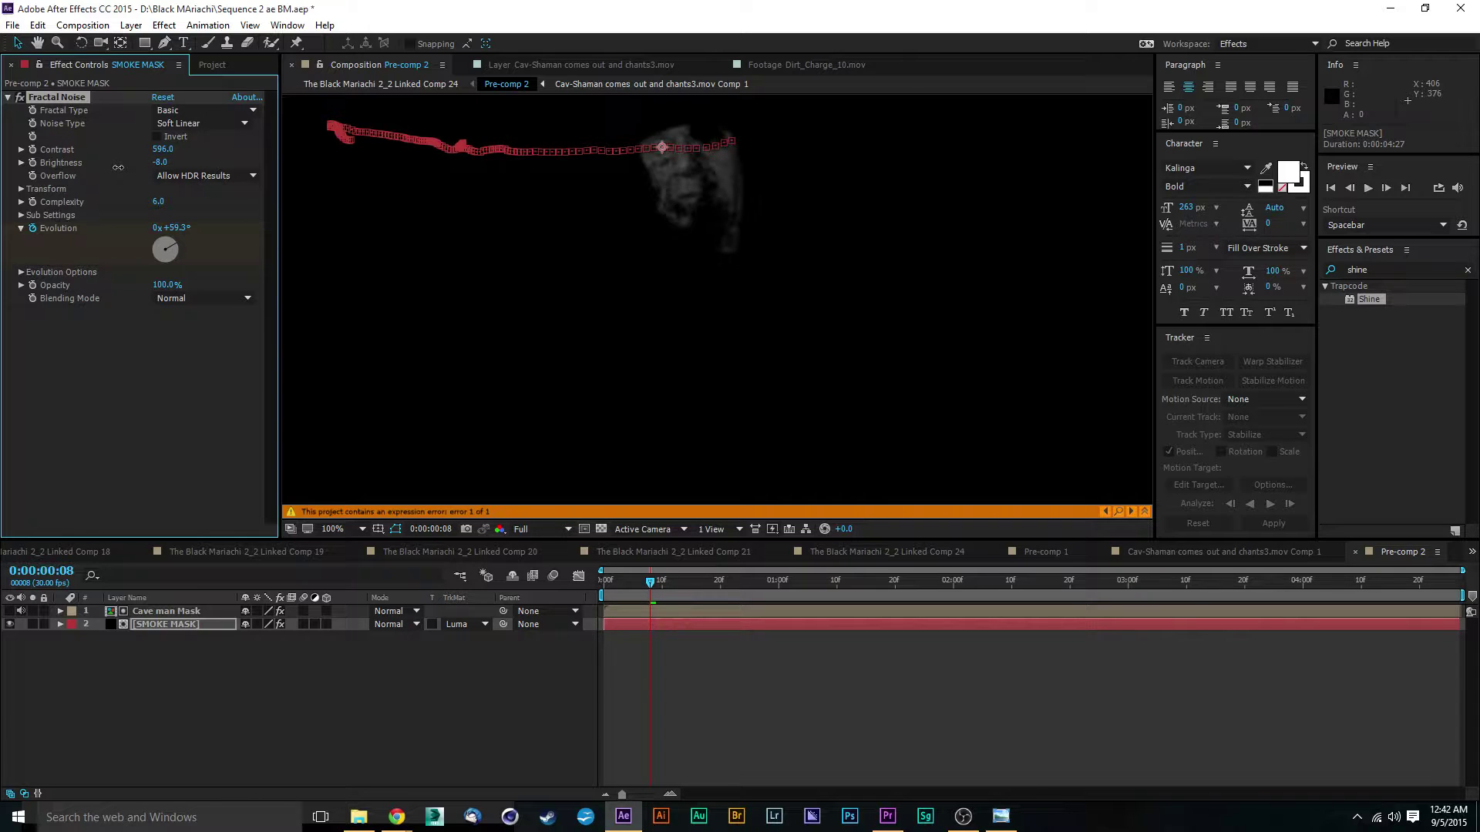
Step: Try a brightening Curves effect on the SMOKE MASK layer, placed behind and in front of Fractal Noise, and delete it
drag(725, 189, 725, 269)
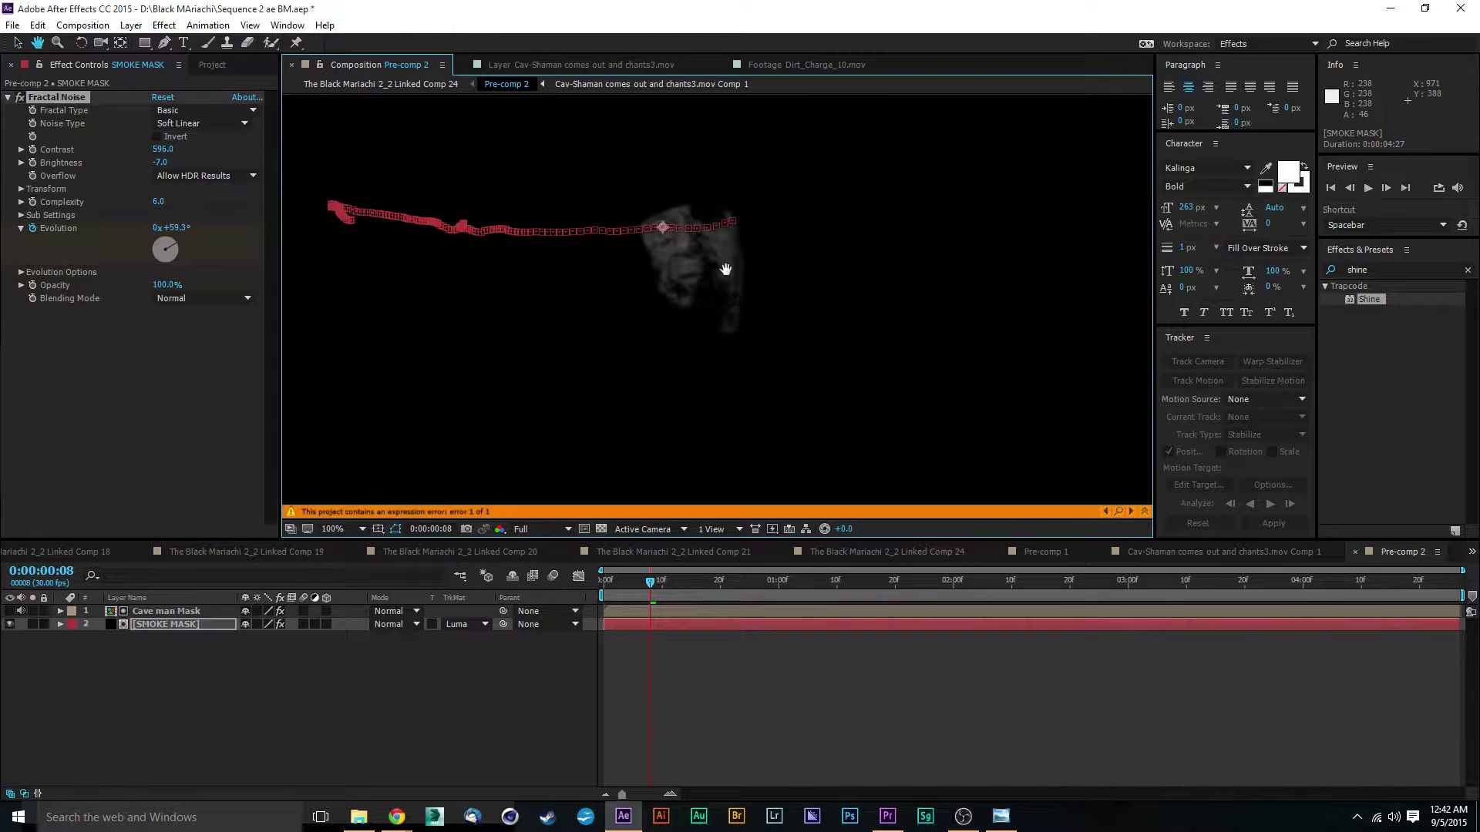
key(v)
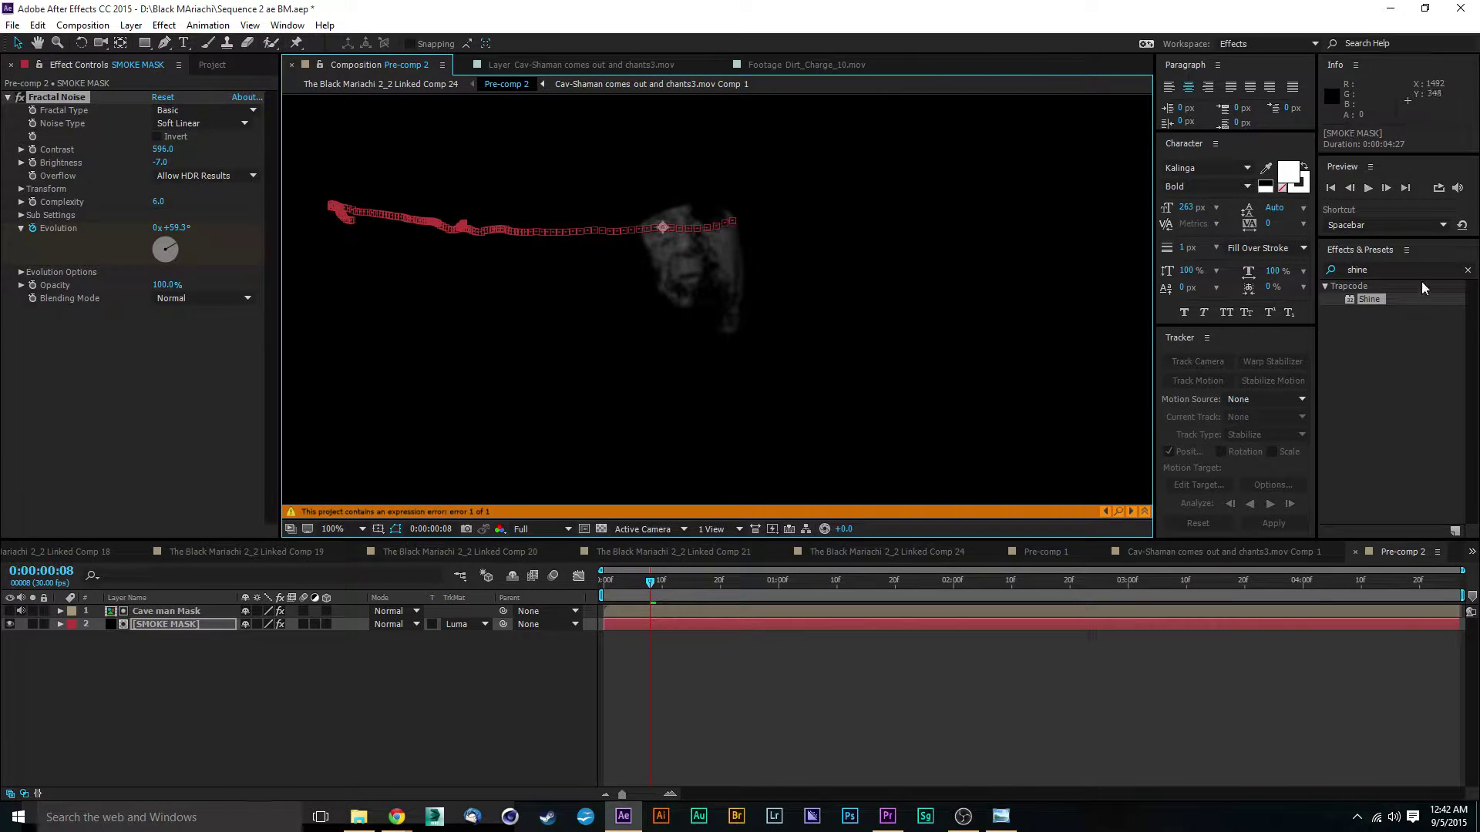
click(1361, 269)
text(curves)
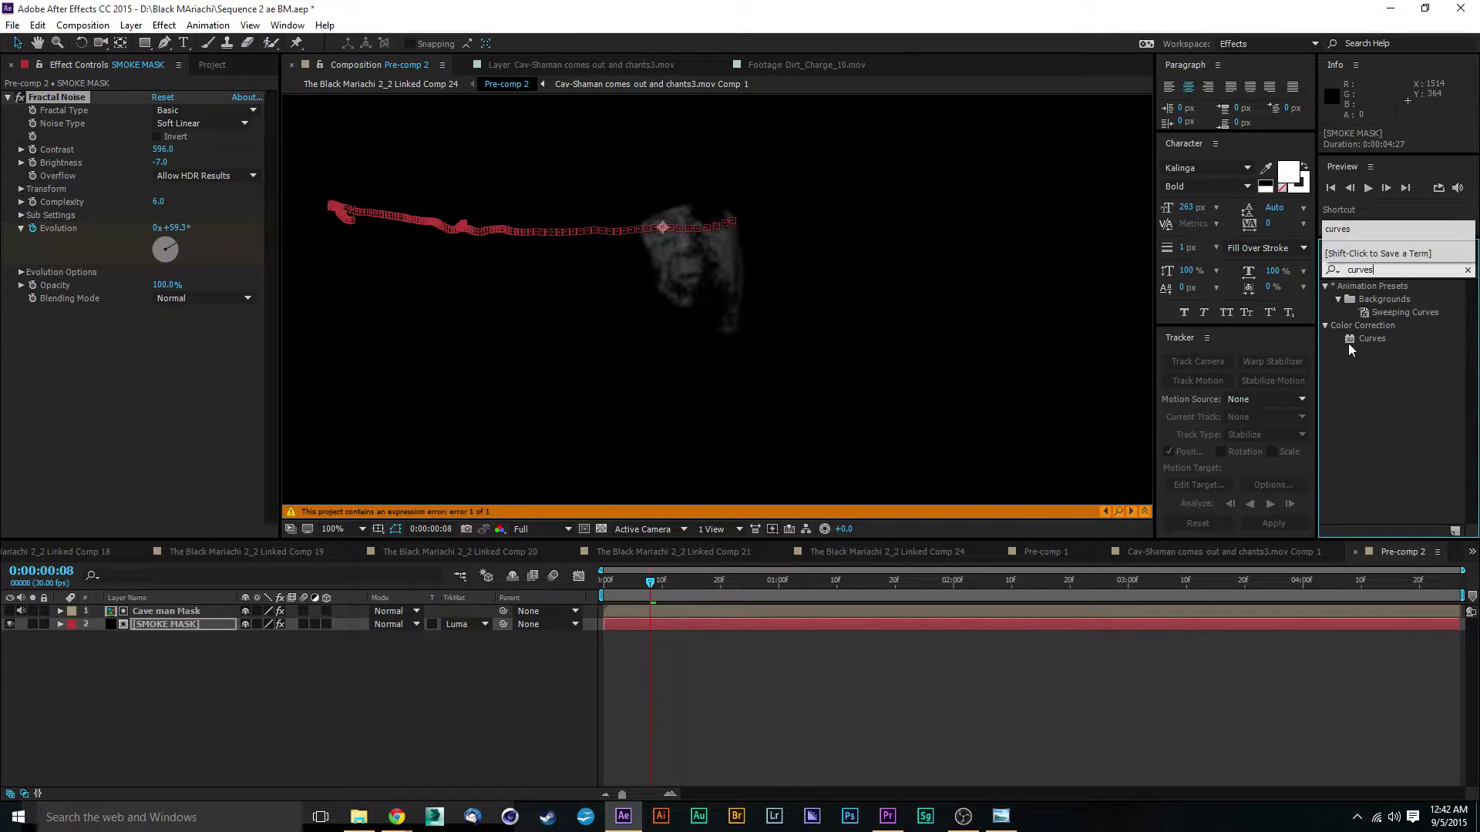
drag(1369, 339, 106, 325)
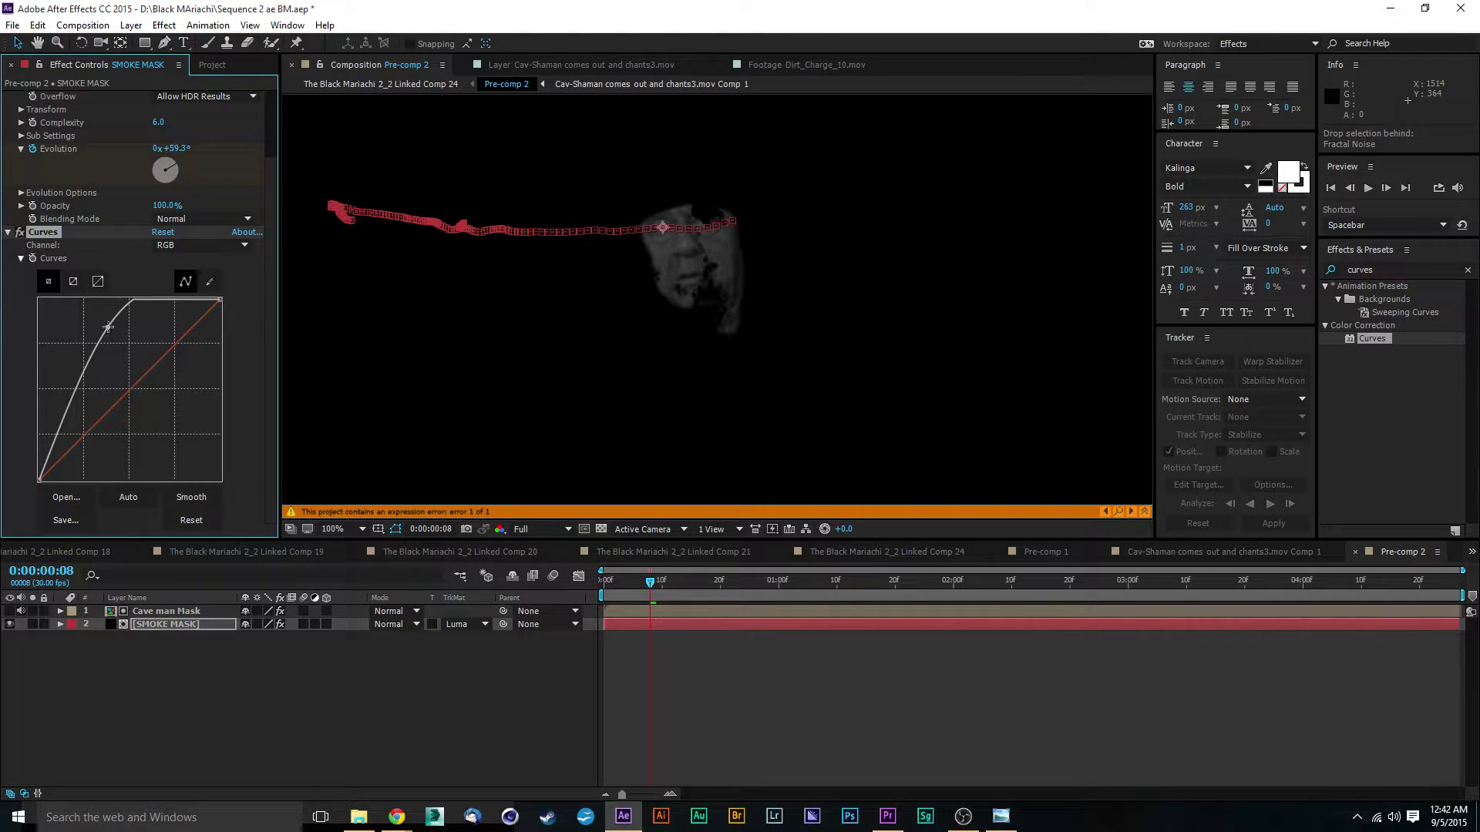
key(ctrl+z)
drag(52, 234, 63, 97)
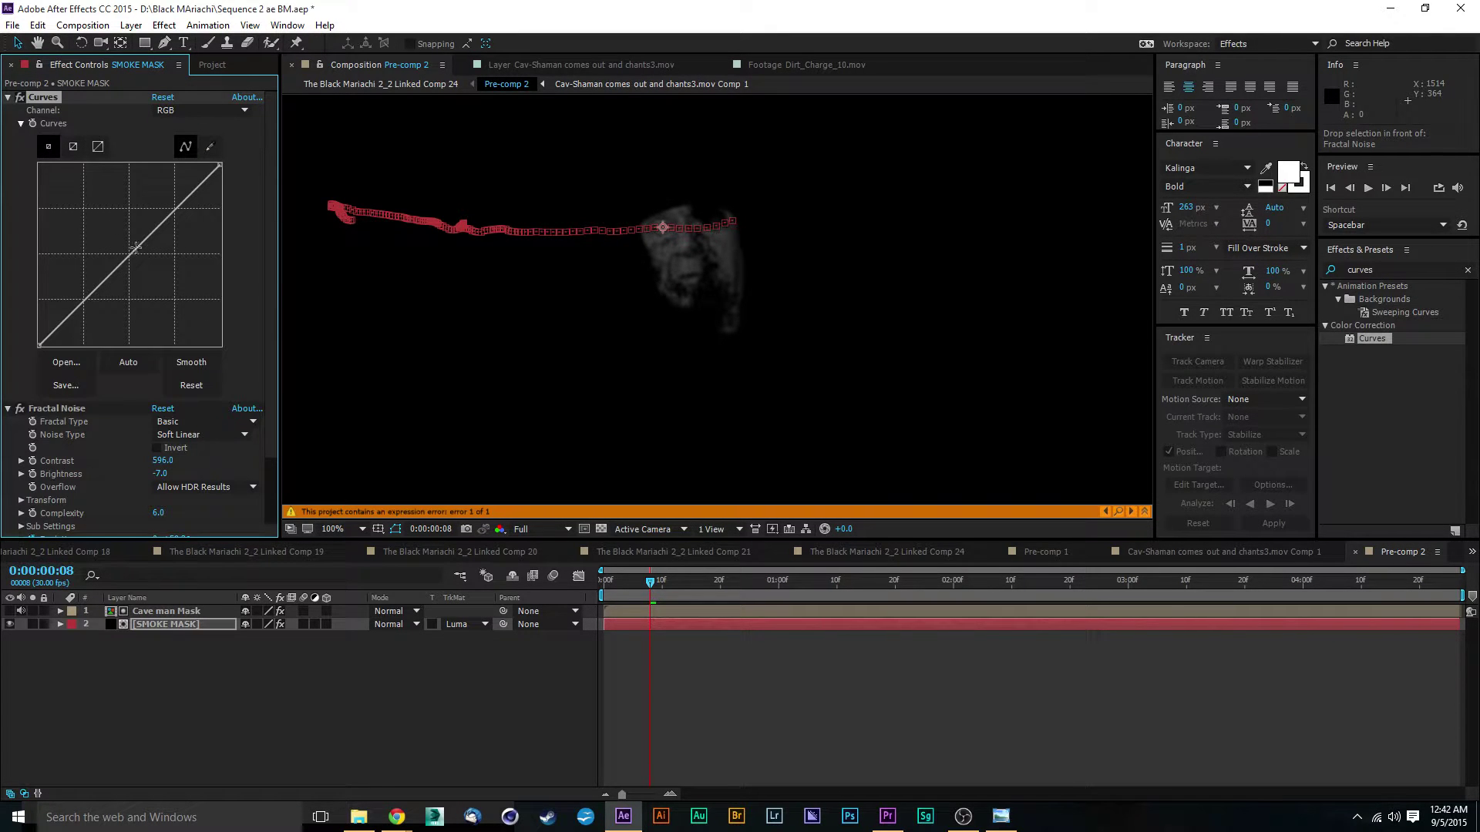
drag(130, 255, 129, 221)
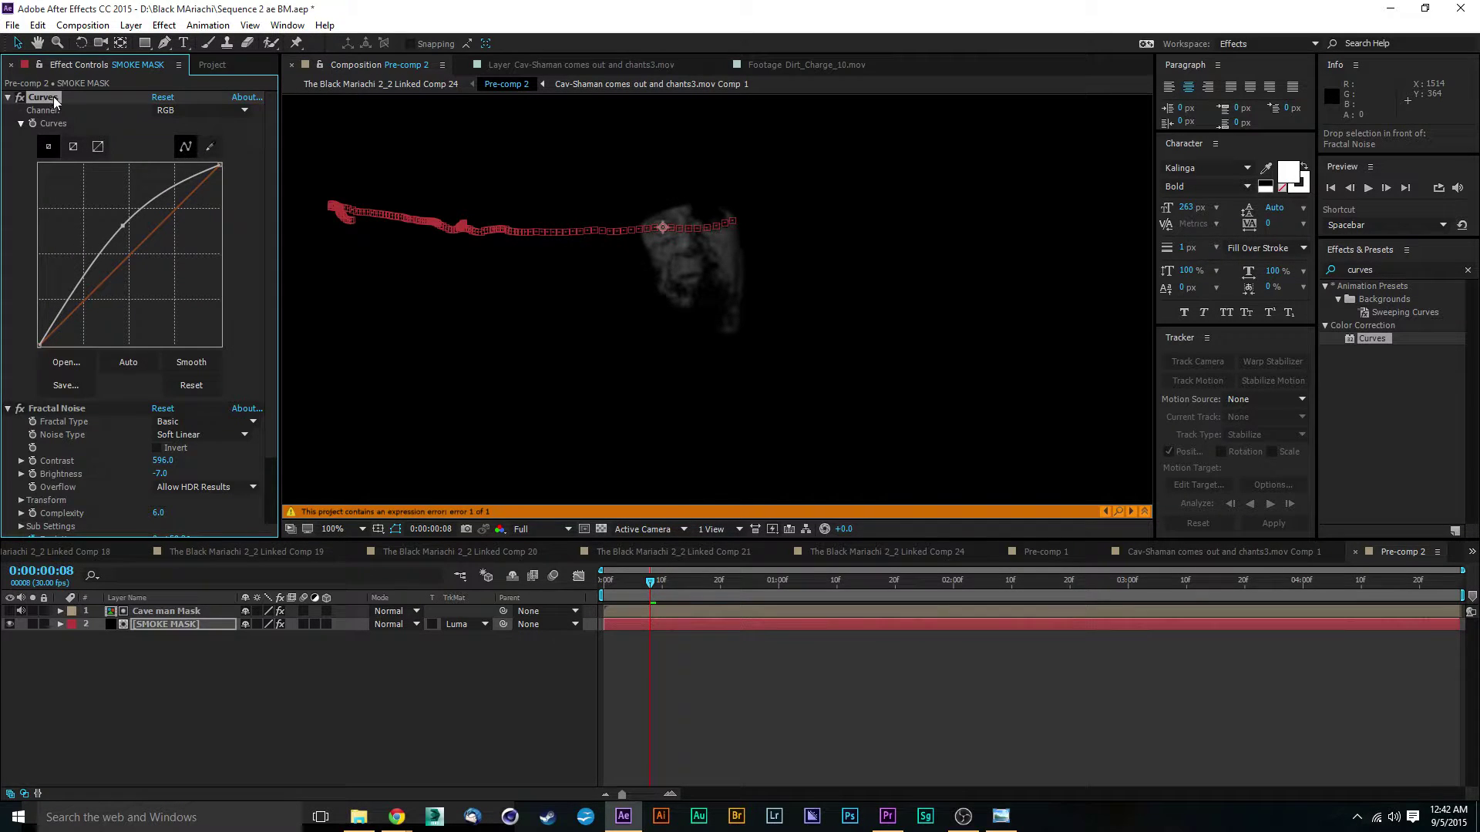
key(Delete)
Step: Add Curves above Hue/Saturation on the Cave man Mask layer and bend the RGB curve upward with two points to brighten the face
click(168, 610)
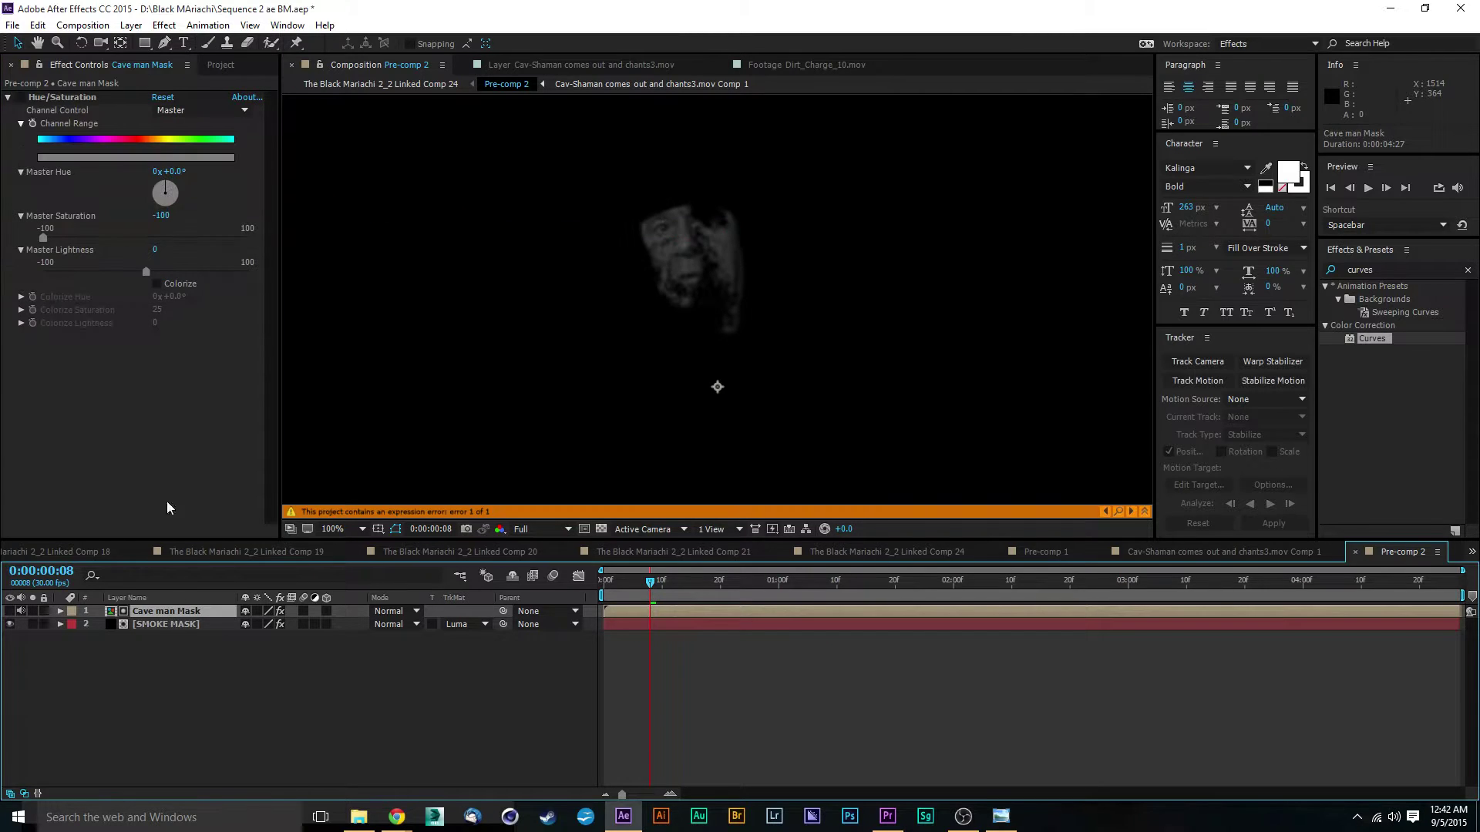
drag(1360, 347, 99, 94)
drag(129, 230, 112, 205)
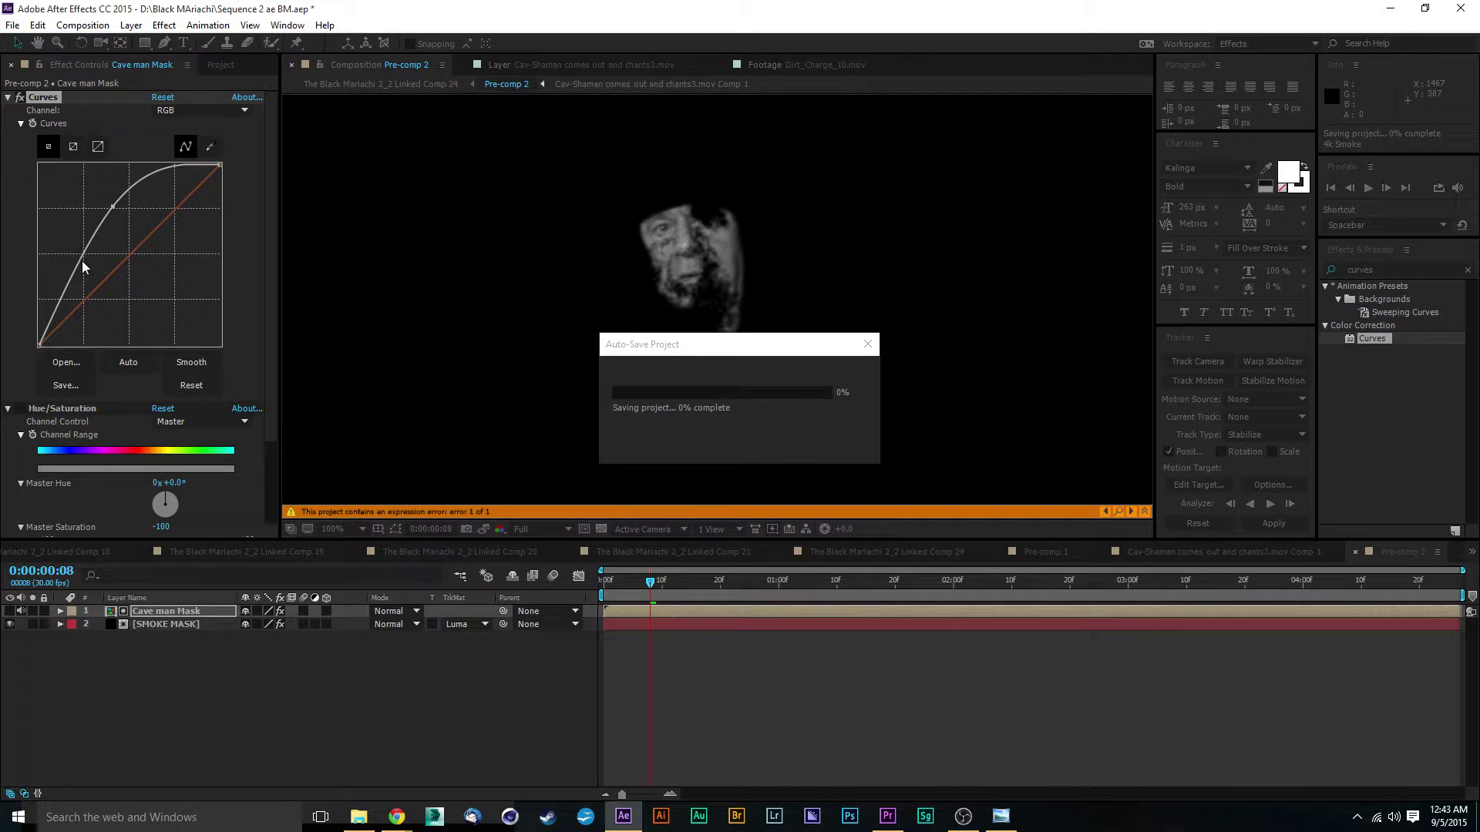
drag(77, 256, 84, 255)
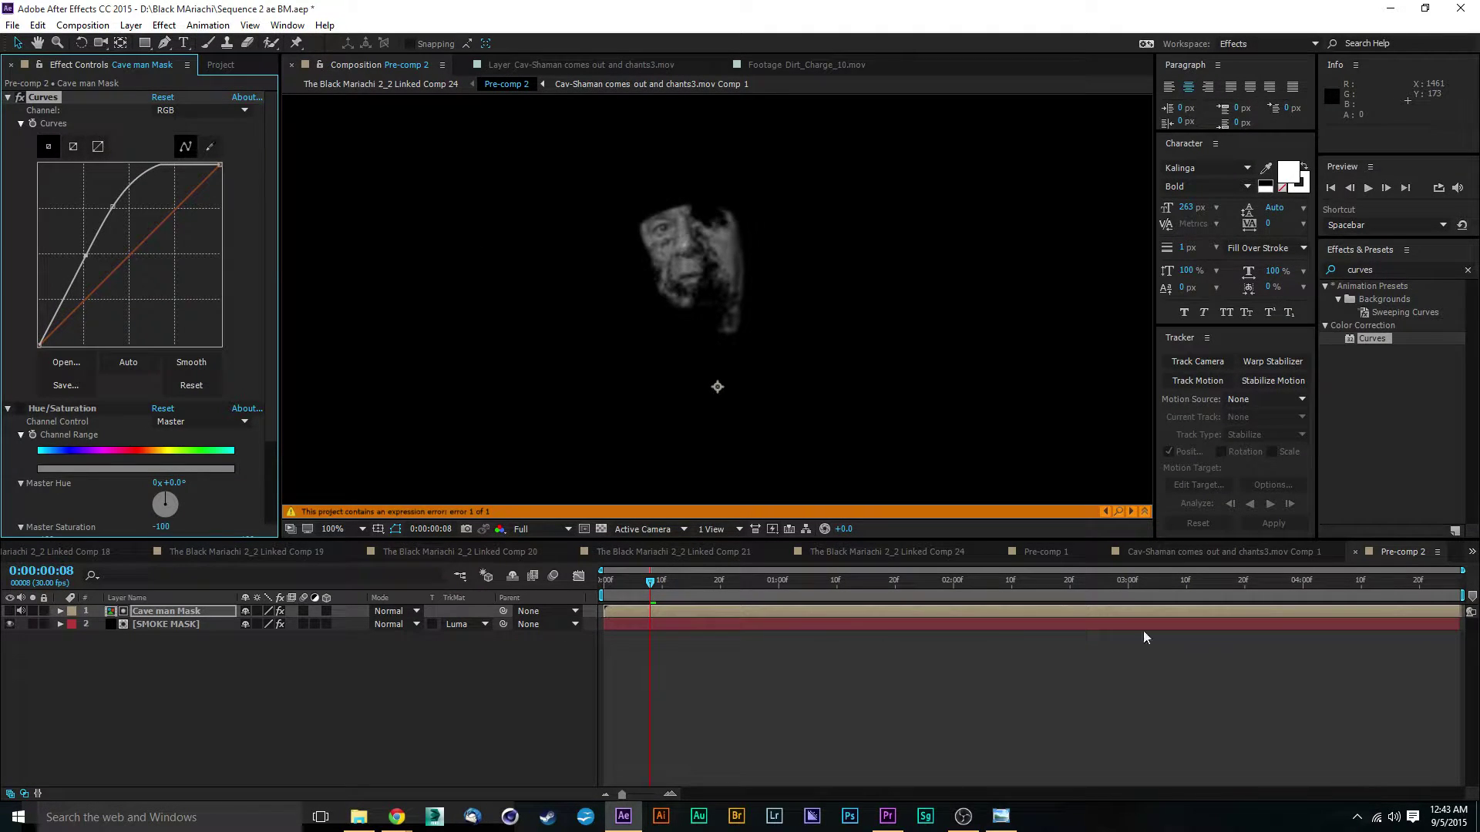
Step: Return to The Black Mariachi 2_2 Linked Comp 24 and raise the bottom Pre-comp 2 copy's opacity to 51%
click(652, 552)
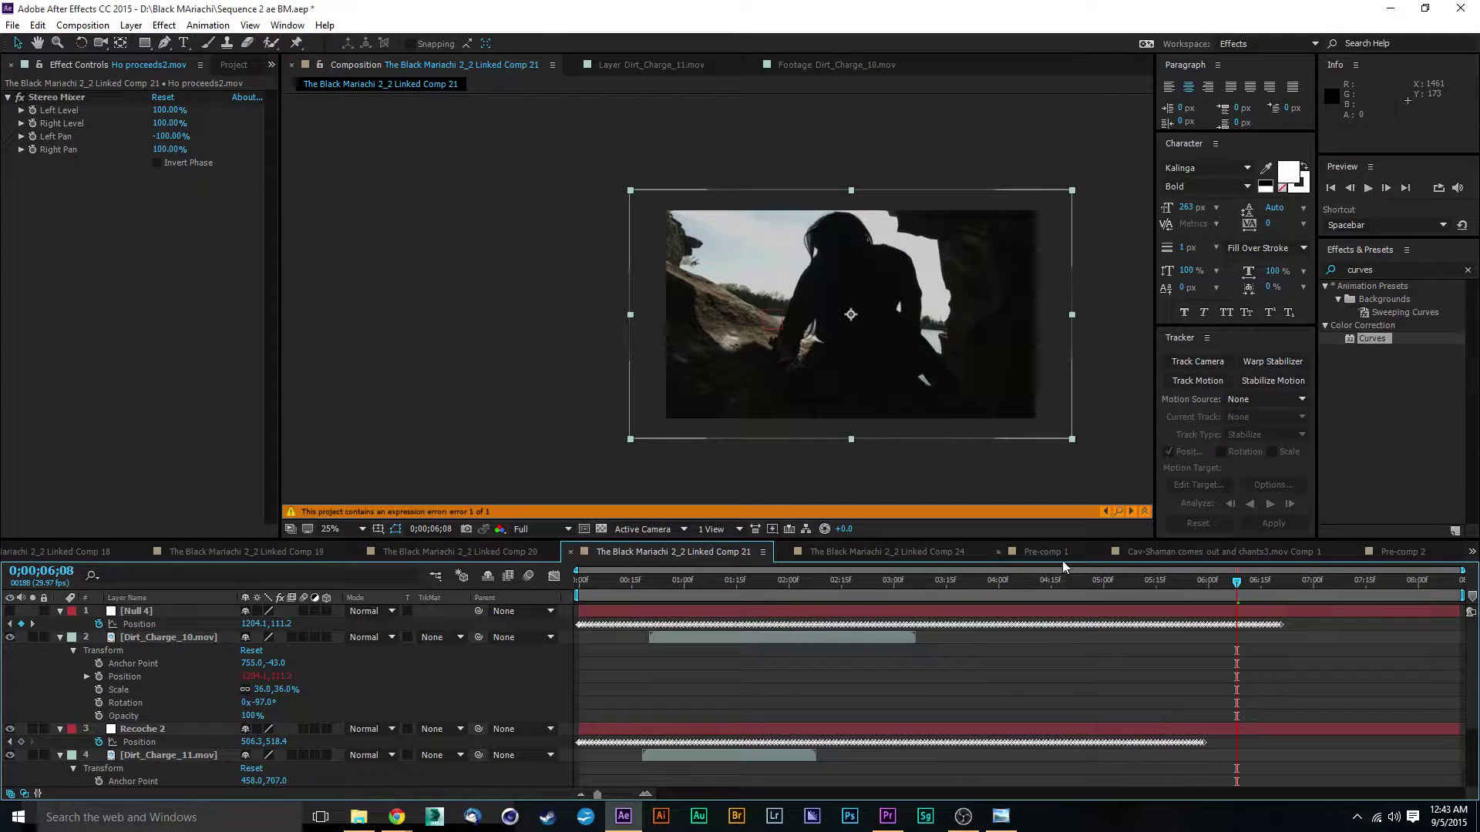
click(1186, 552)
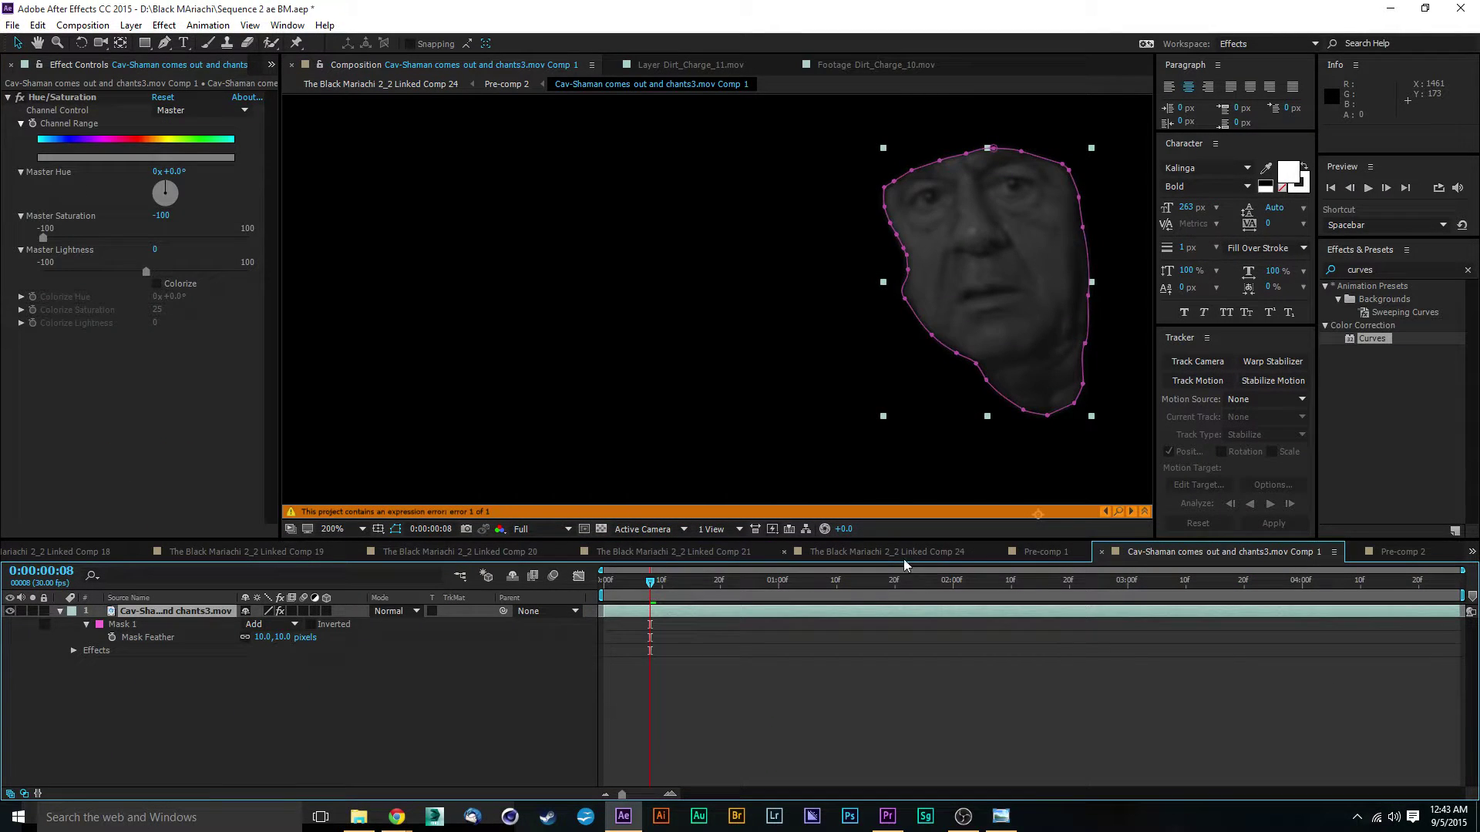
click(894, 551)
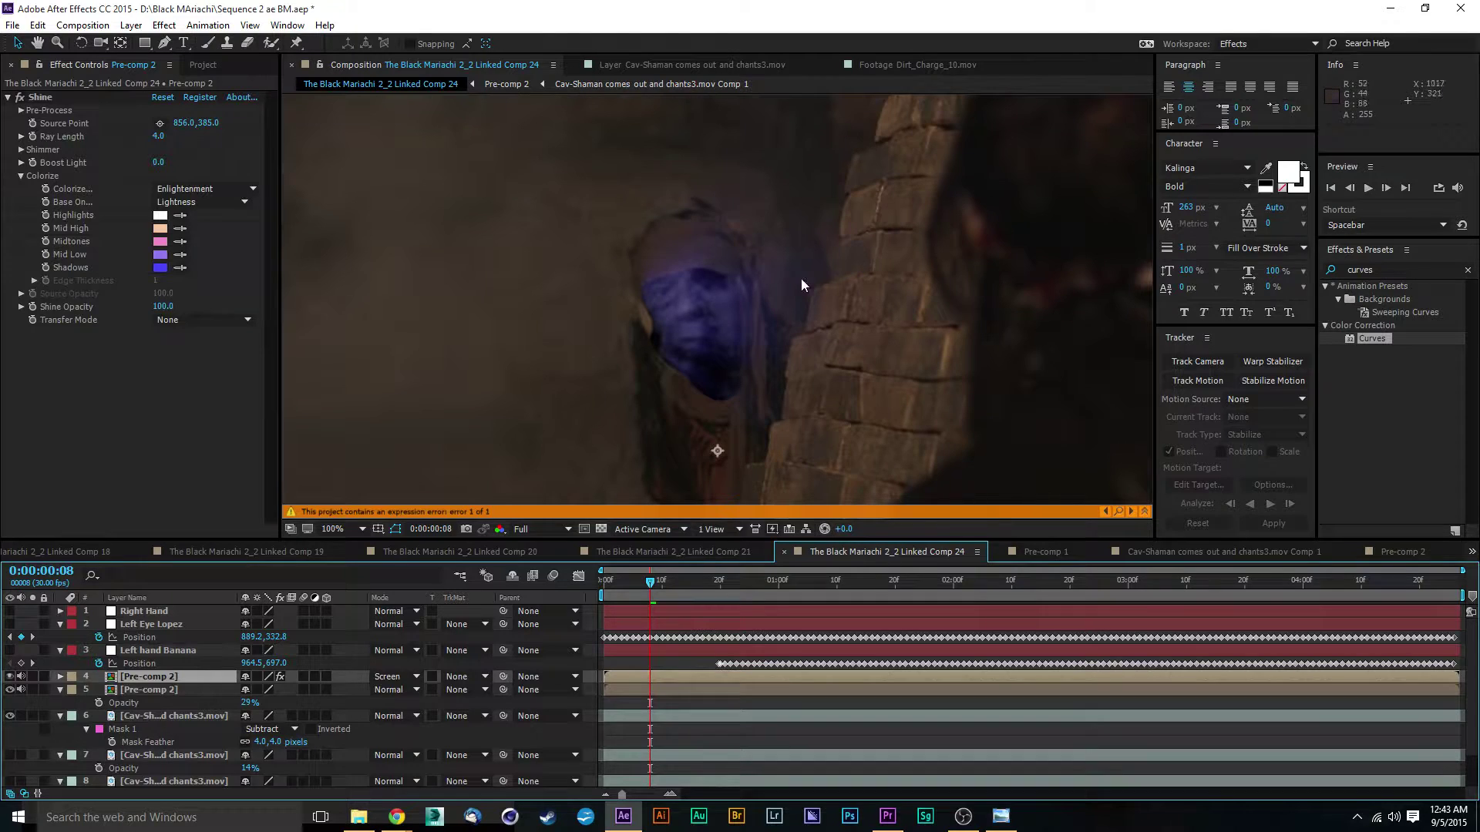
click(164, 690)
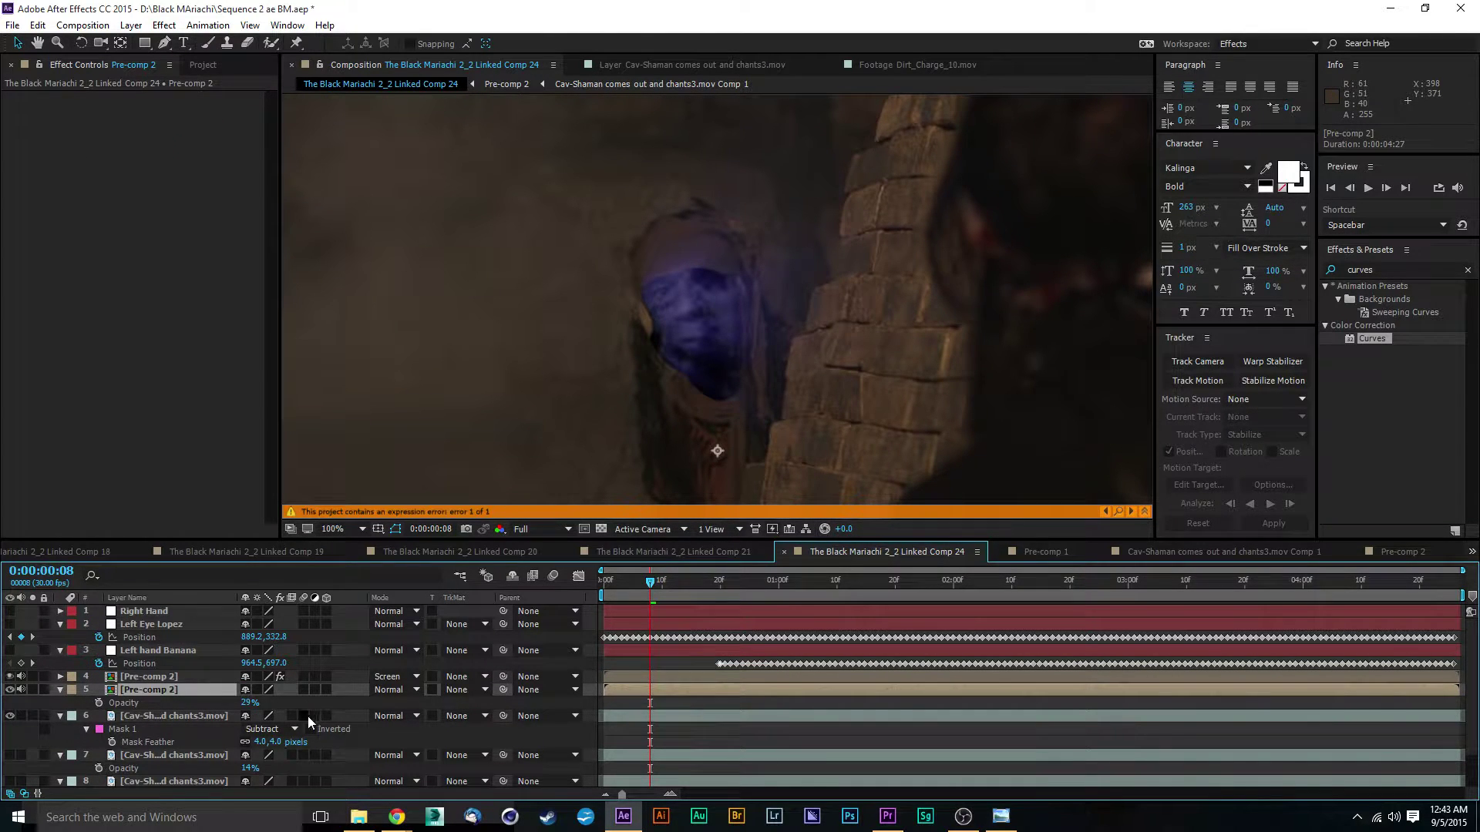
click(145, 678)
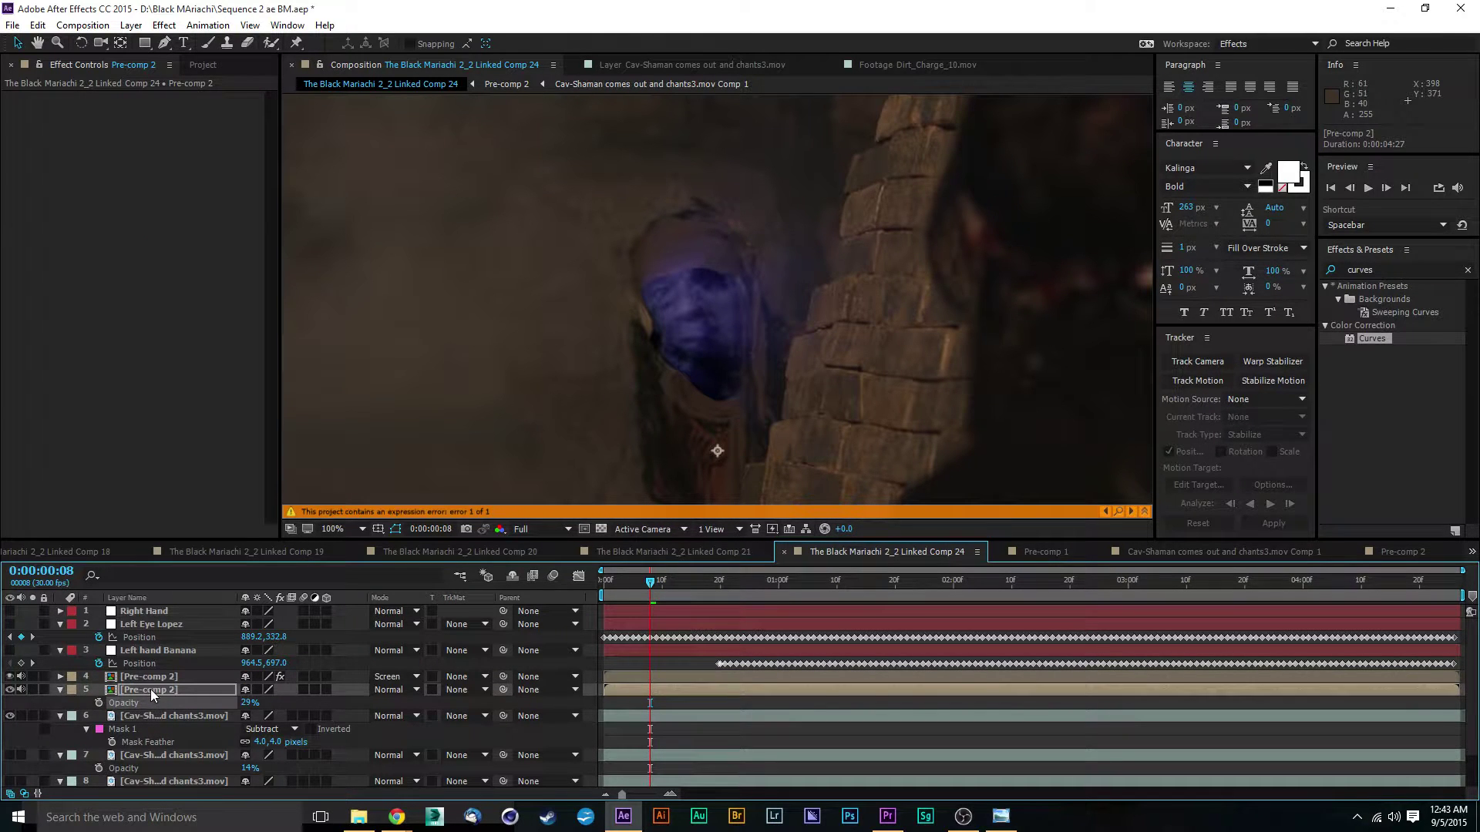
click(151, 681)
click(151, 686)
click(151, 677)
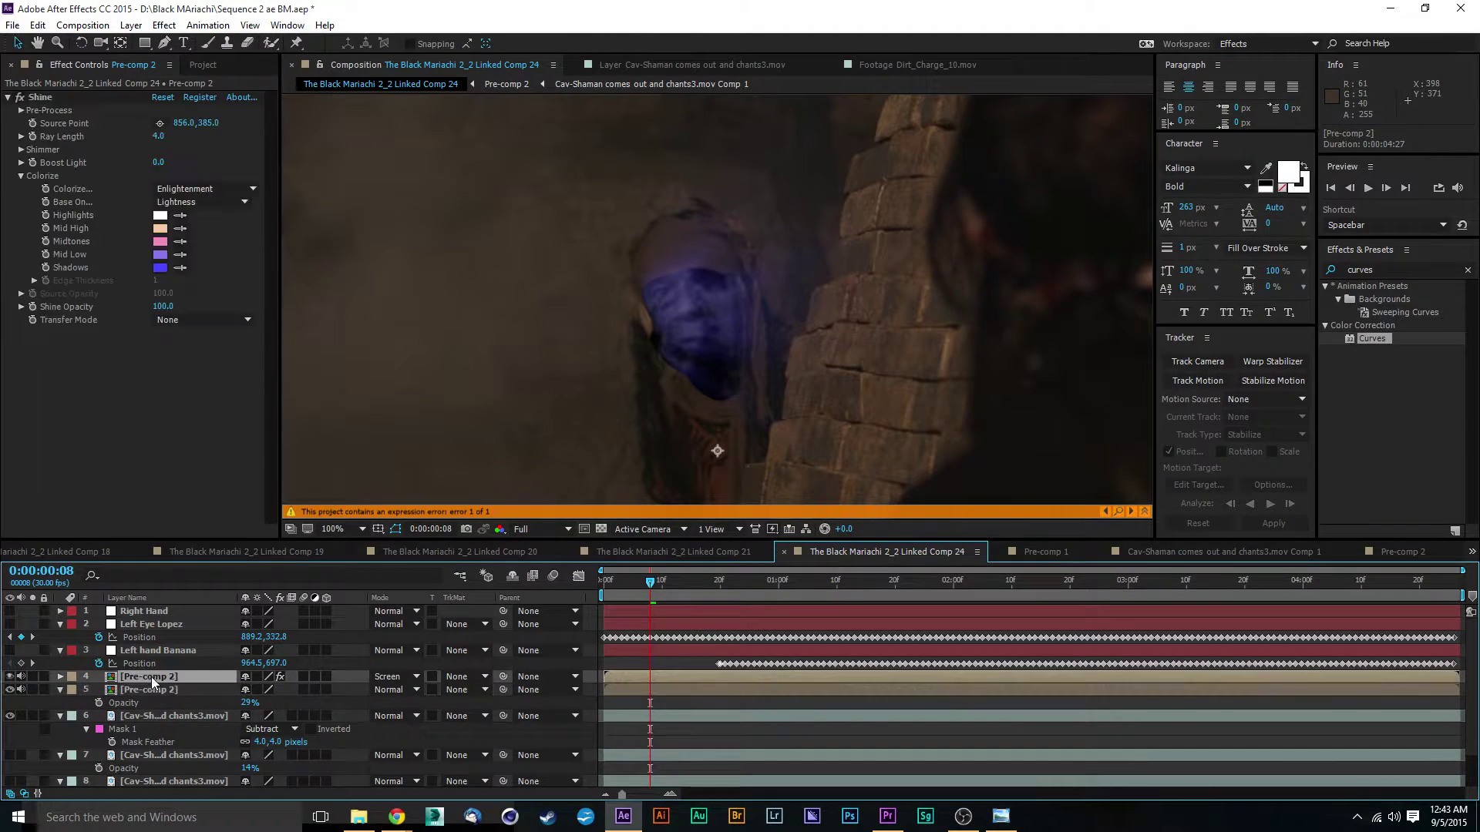
click(154, 691)
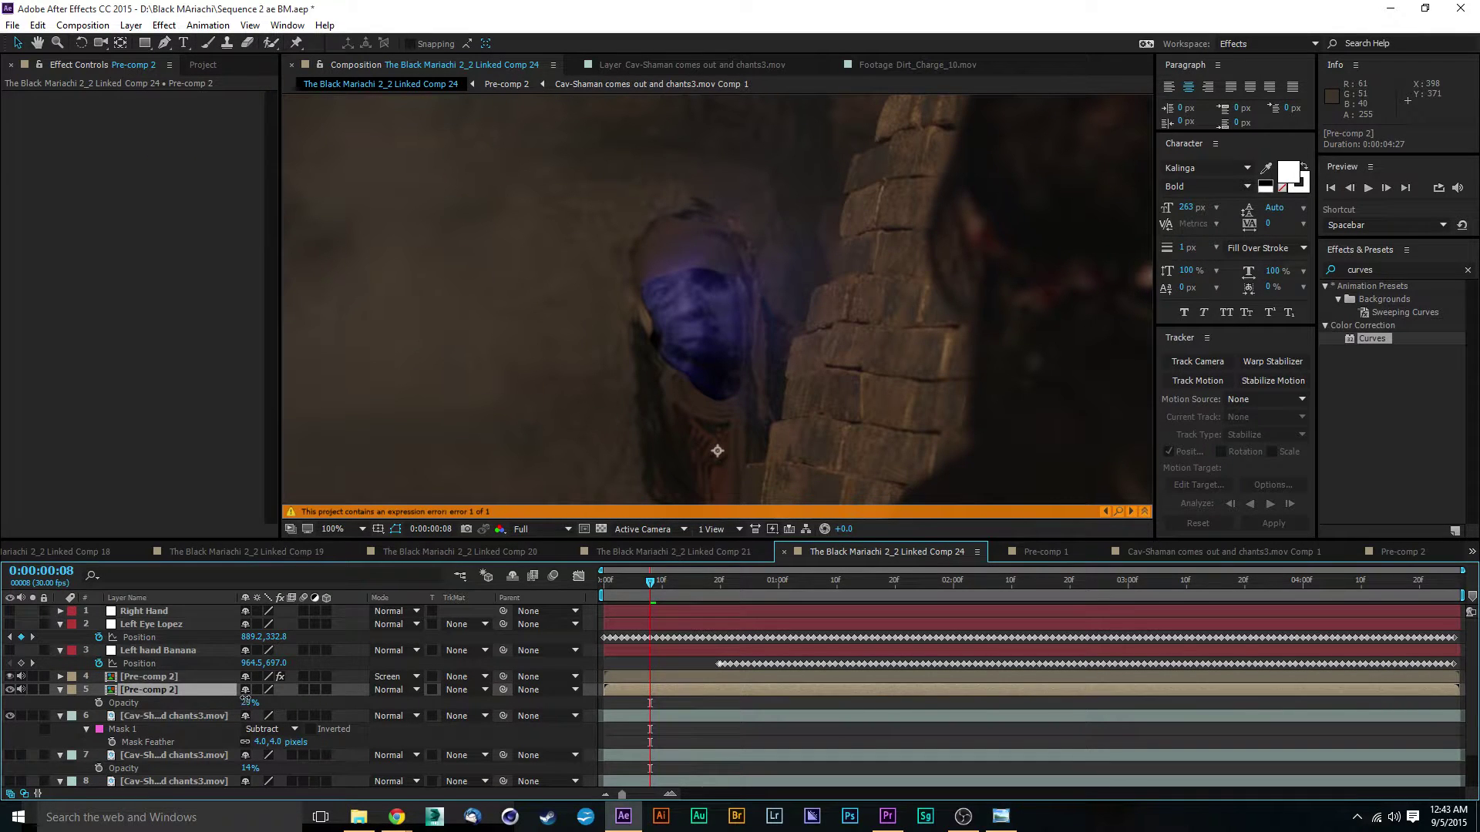
mouse_move(247, 703)
mouse_down()
mouse_move(276, 698)
mouse_move(261, 695)
mouse_up()
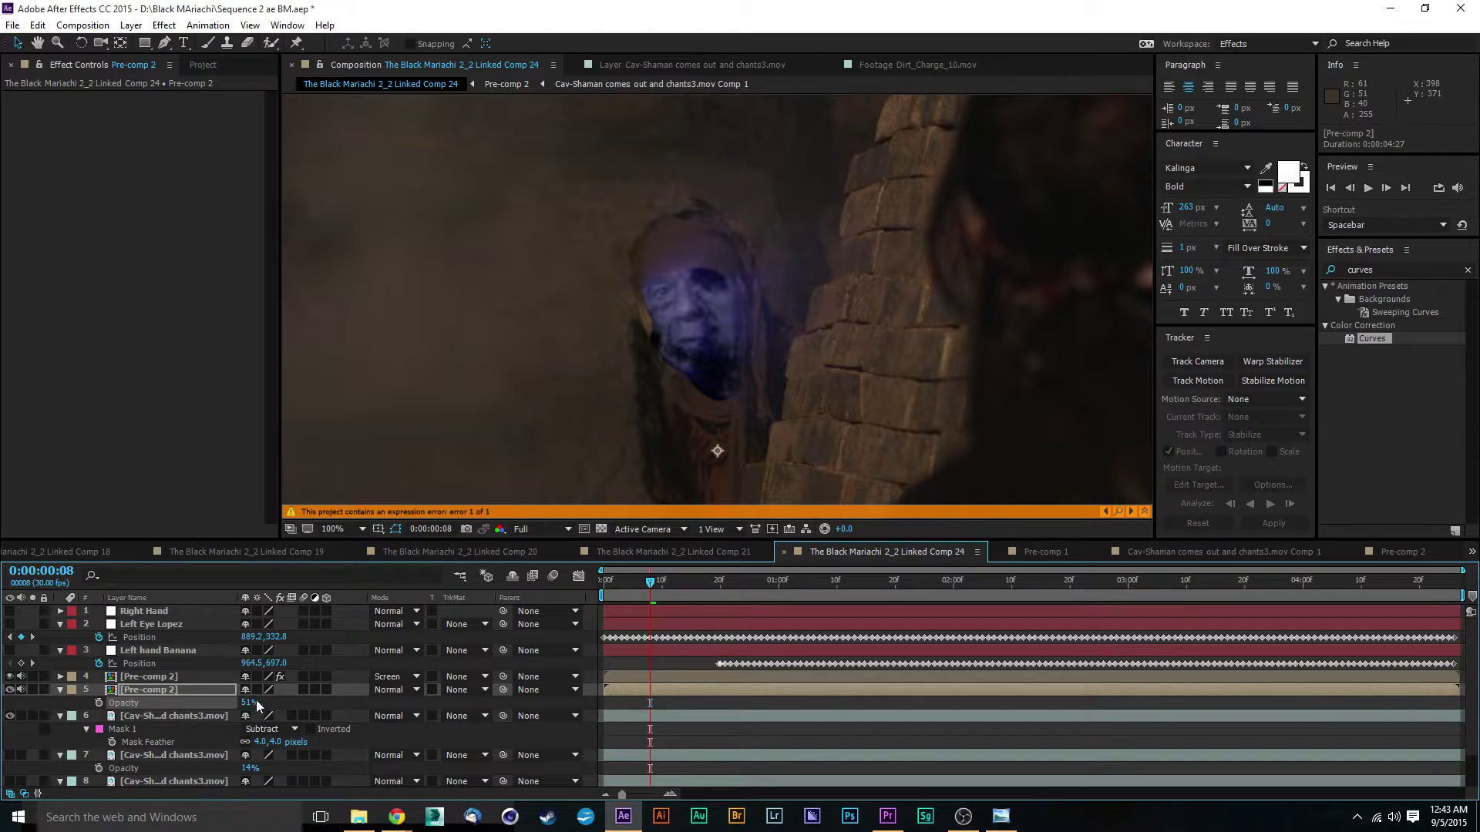
click(250, 703)
Step: Reveal the opacity of the masked Cav-Shaman layer directly below the Pre-comp 2 copies and try adjusting it
click(177, 730)
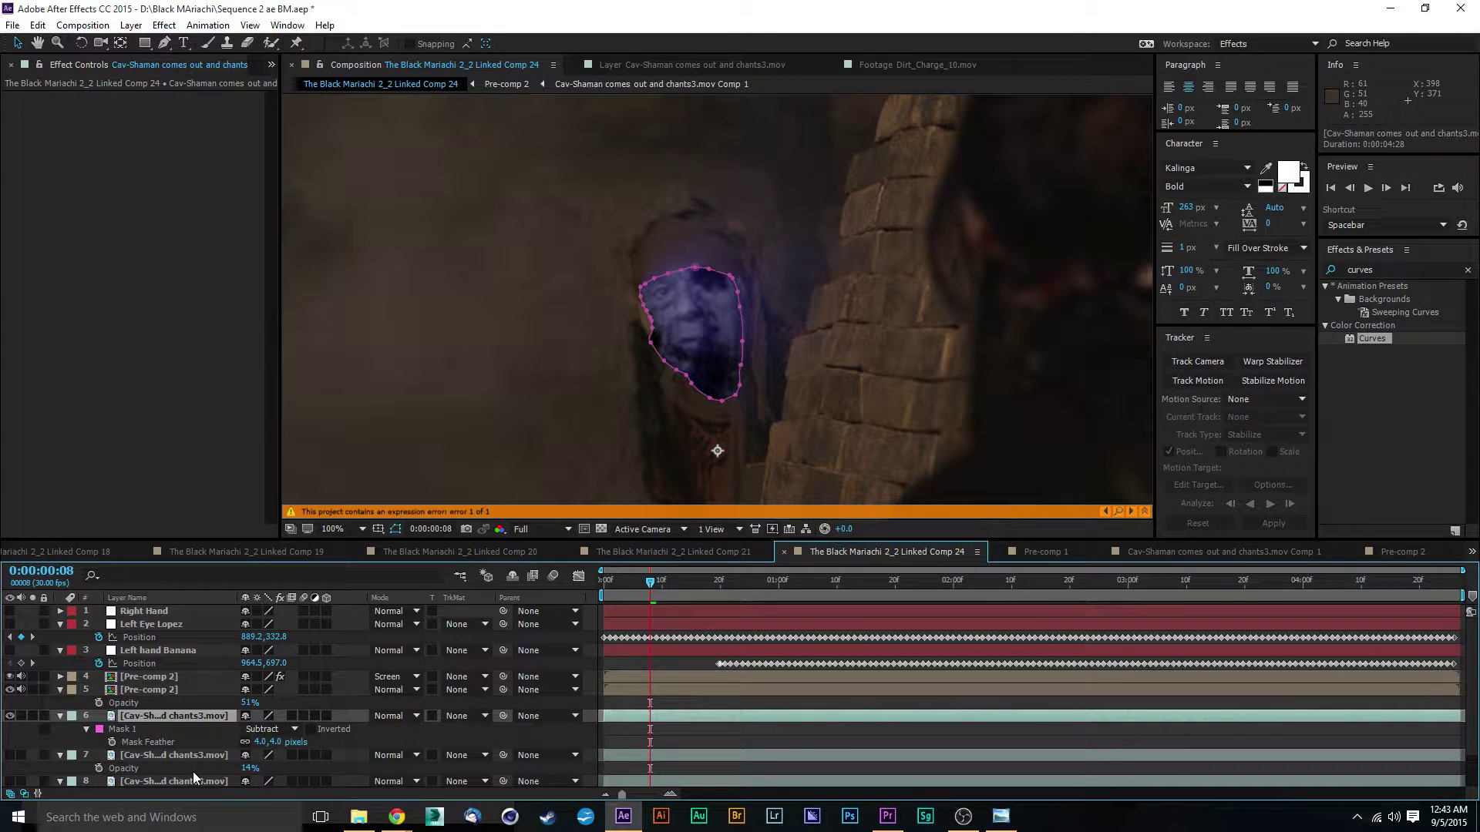
key(t)
drag(250, 730, 290, 737)
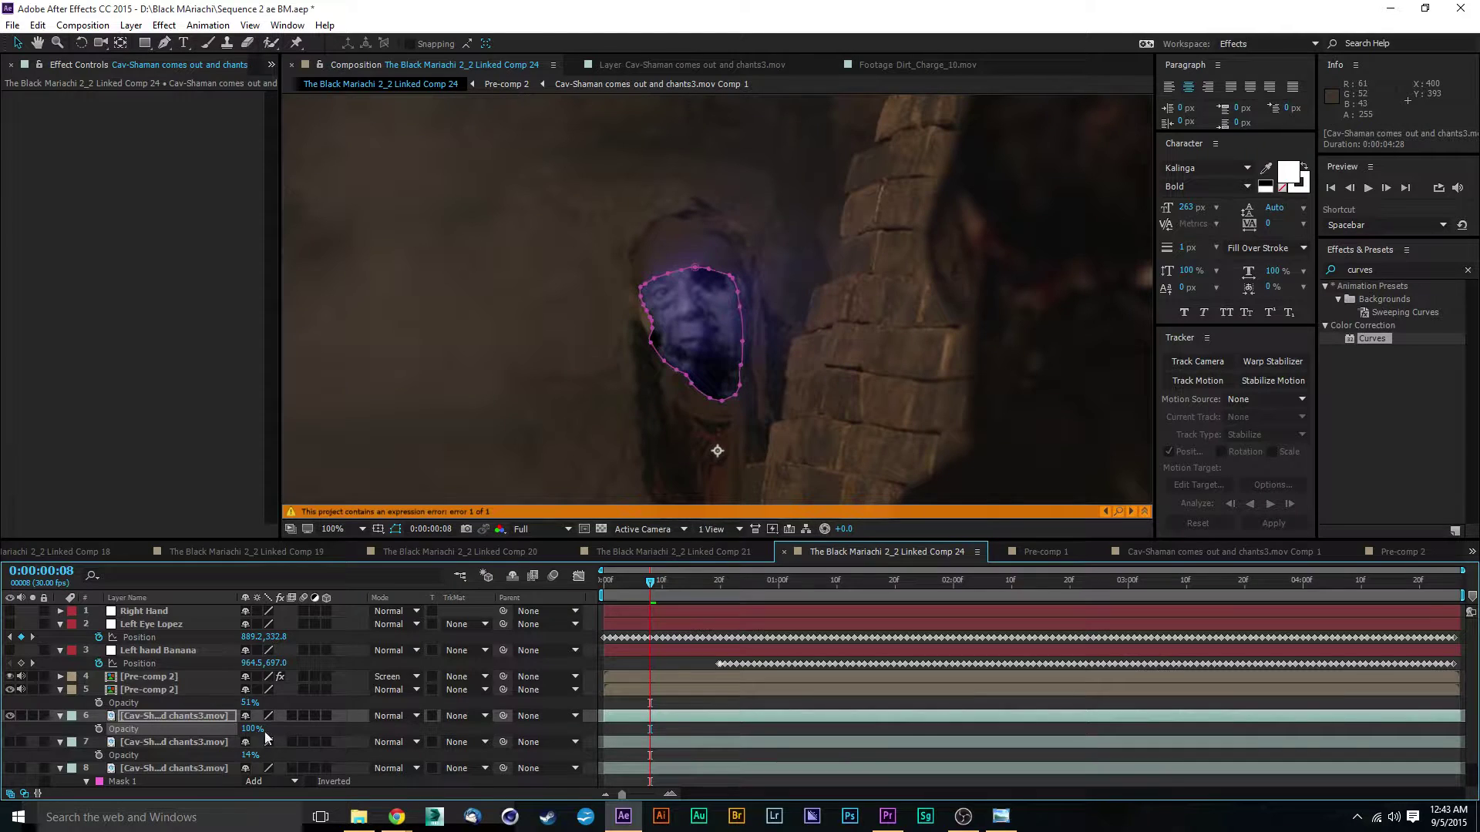
Step: Try the Screen blending mode on the bottom Pre-comp 2 copy and set it to Add
click(199, 691)
click(400, 689)
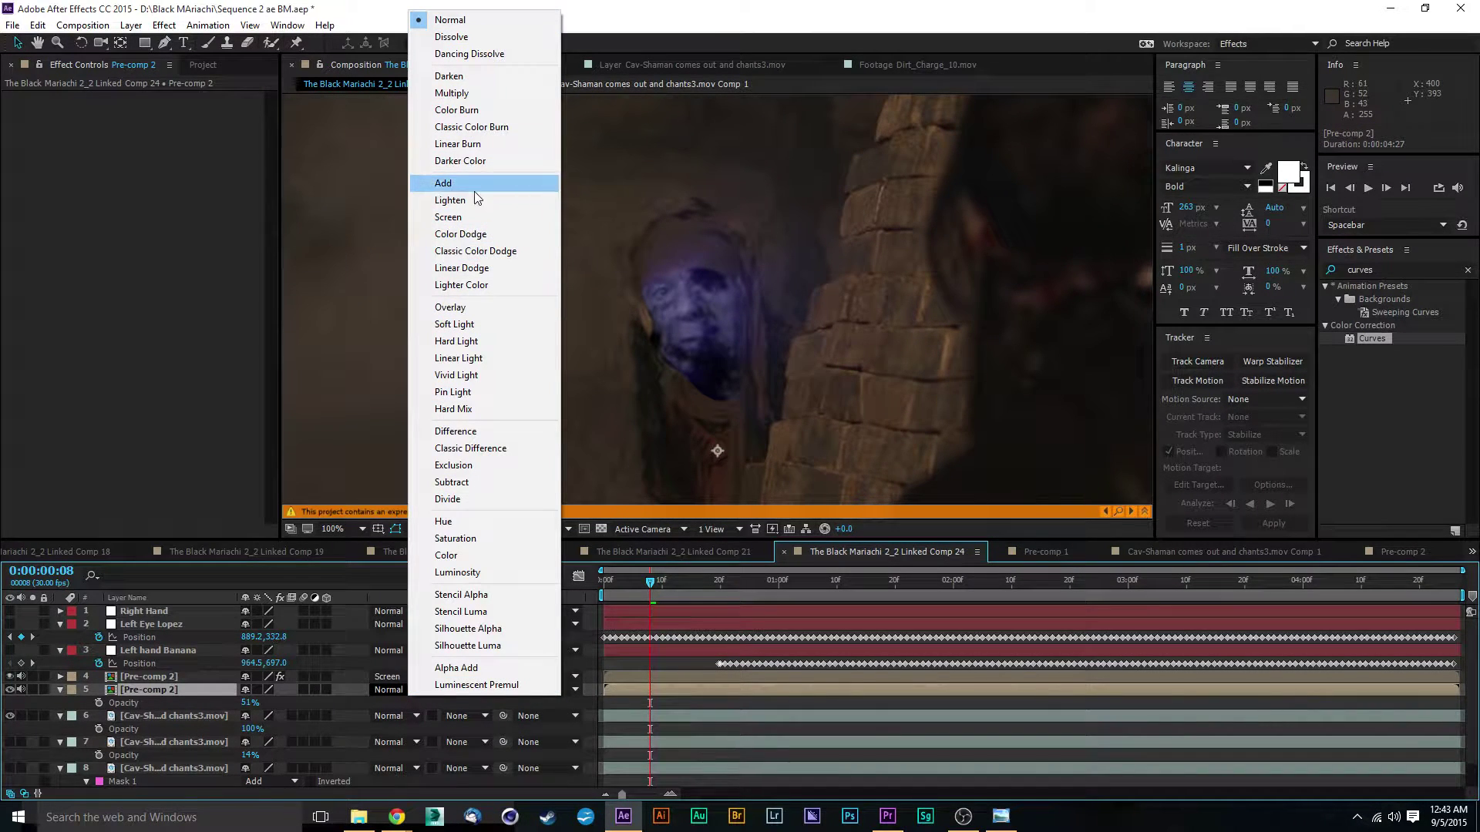
click(467, 218)
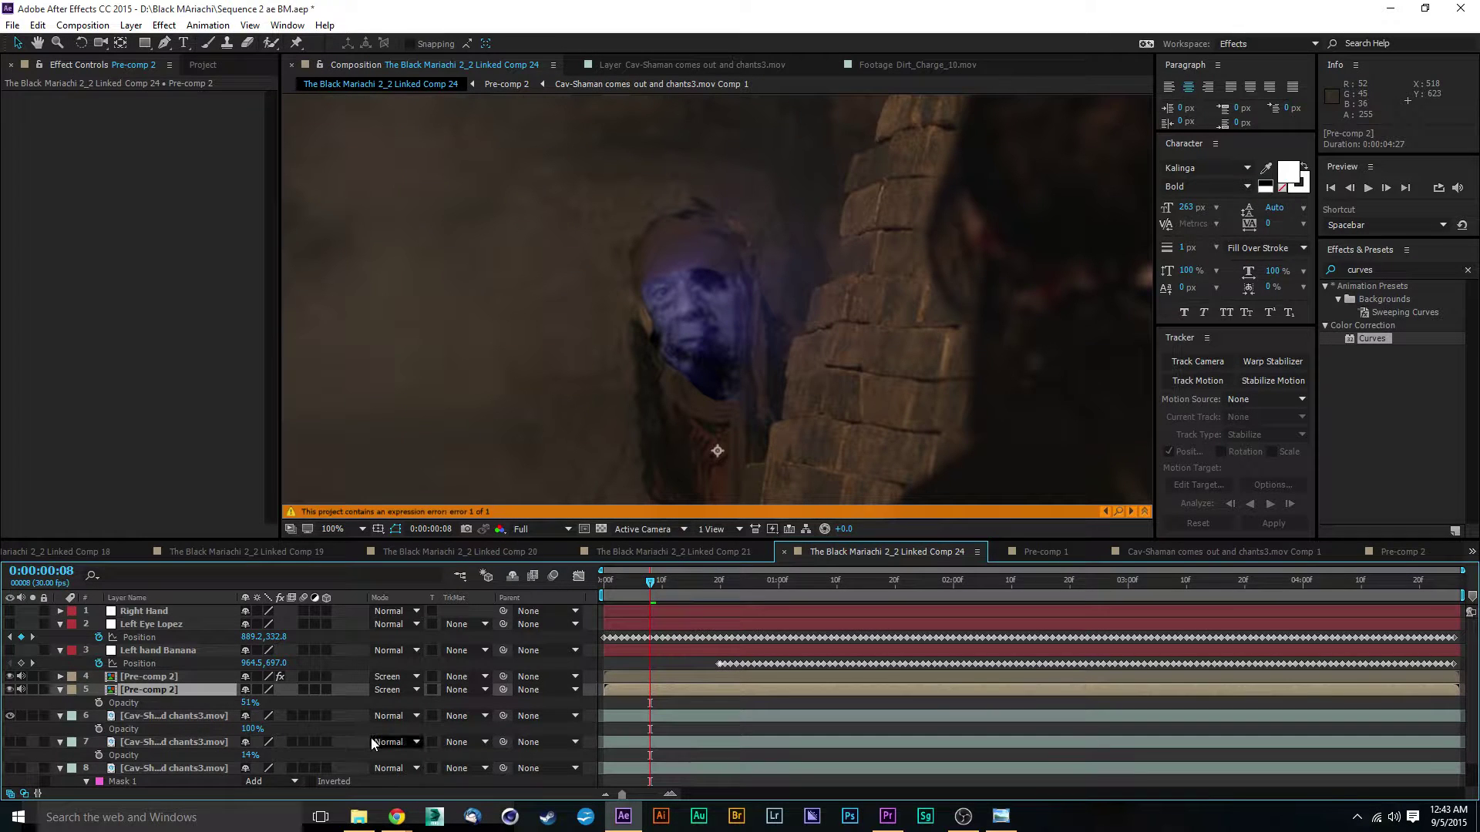
click(397, 689)
click(462, 185)
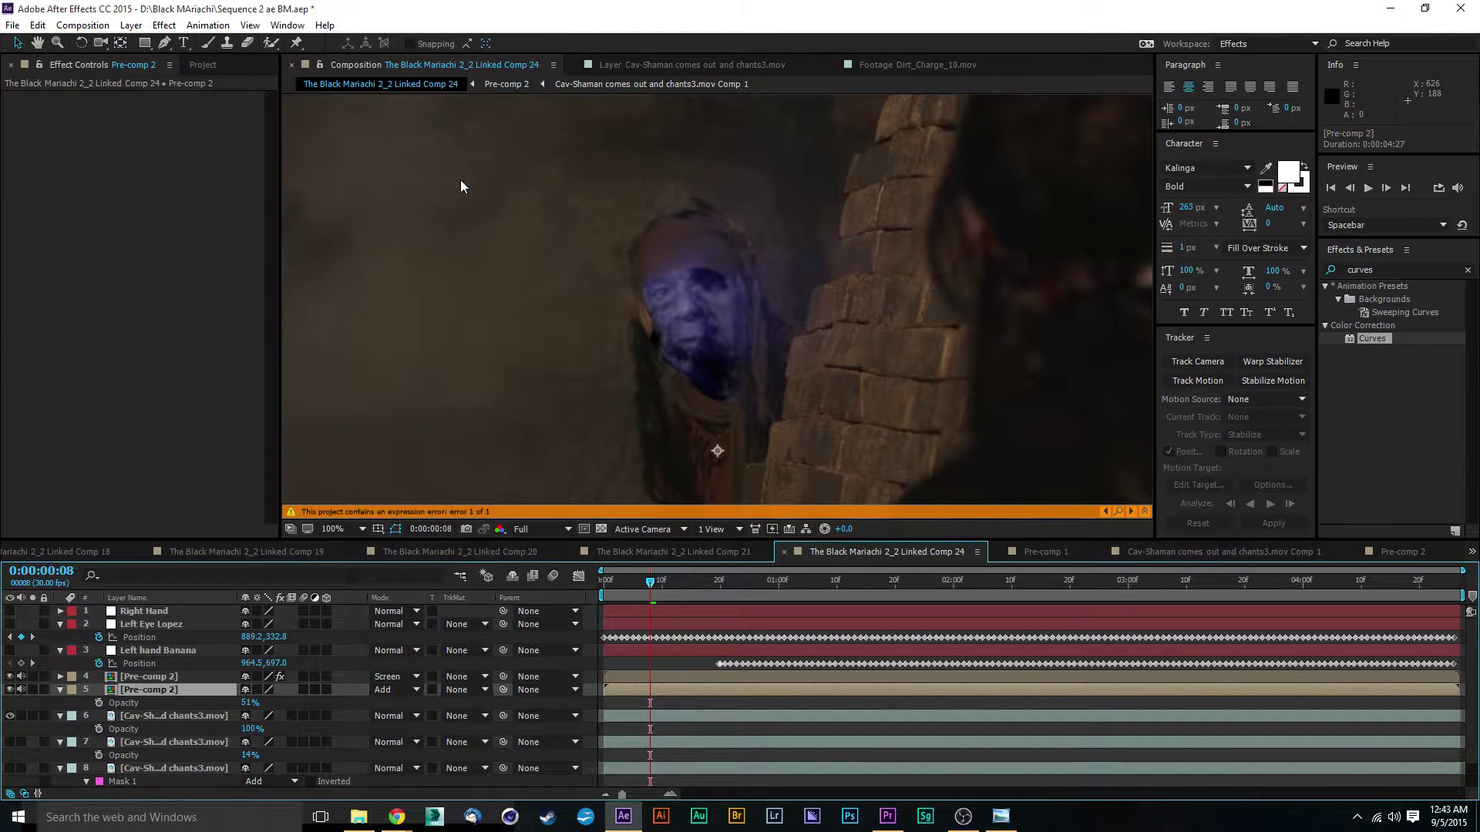
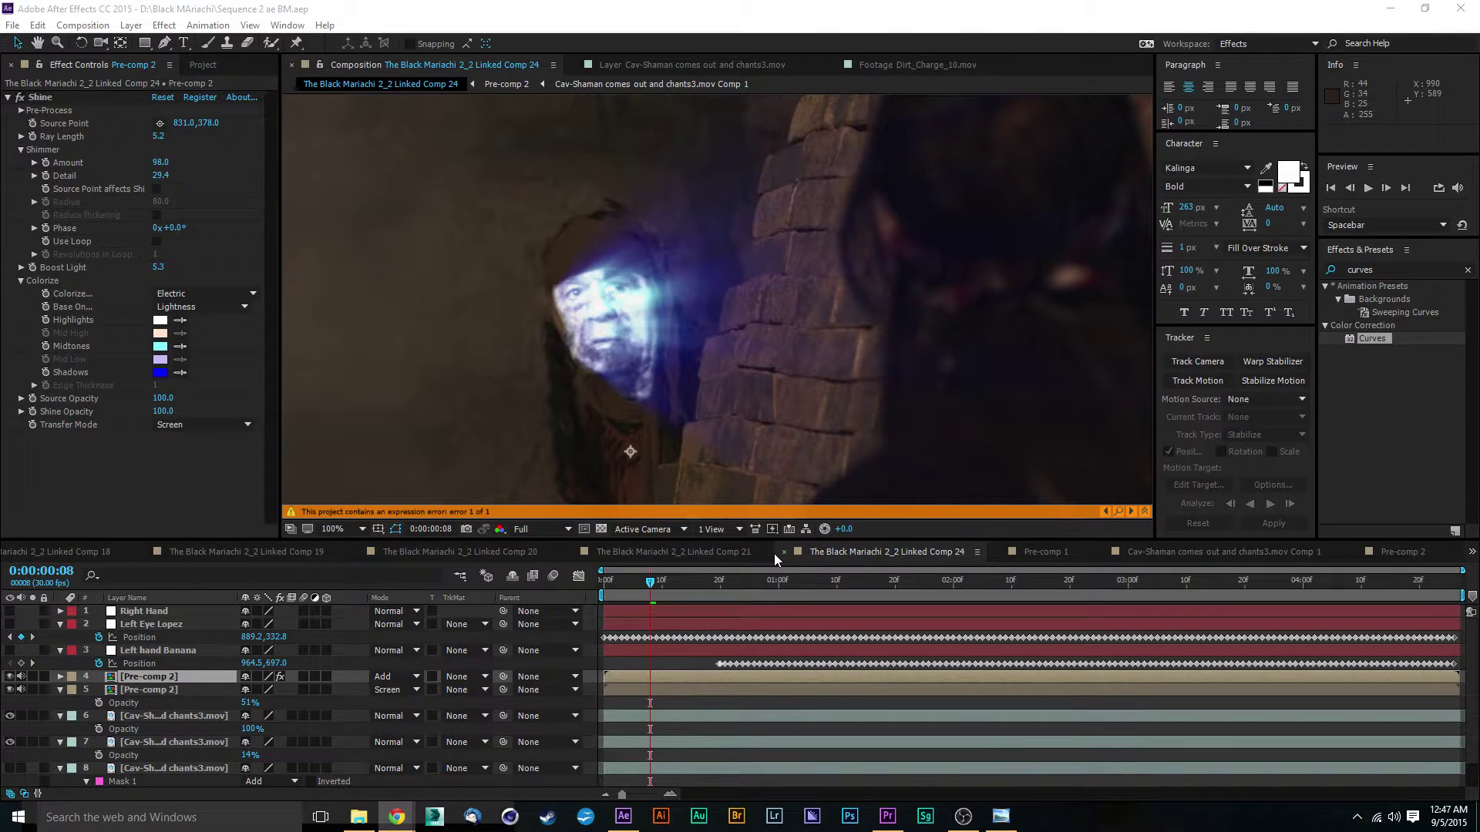
Step: Add Curves to the masked Cav-Shaman layer directly below the Pre-comp 2 copies and bend its RGB curve strongly upward with two points
scroll(631, 424, down, 2)
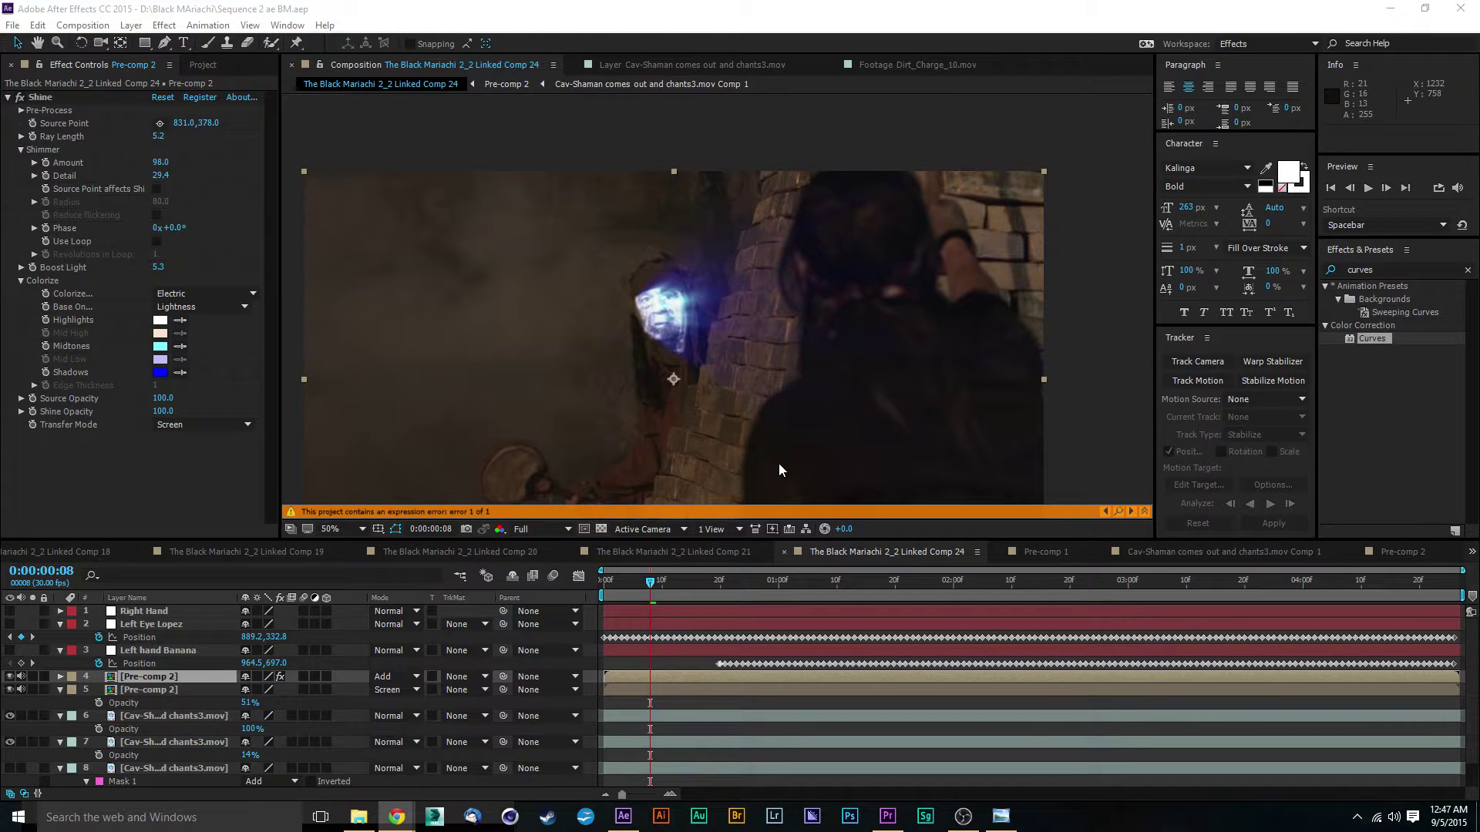
drag(646, 418, 742, 367)
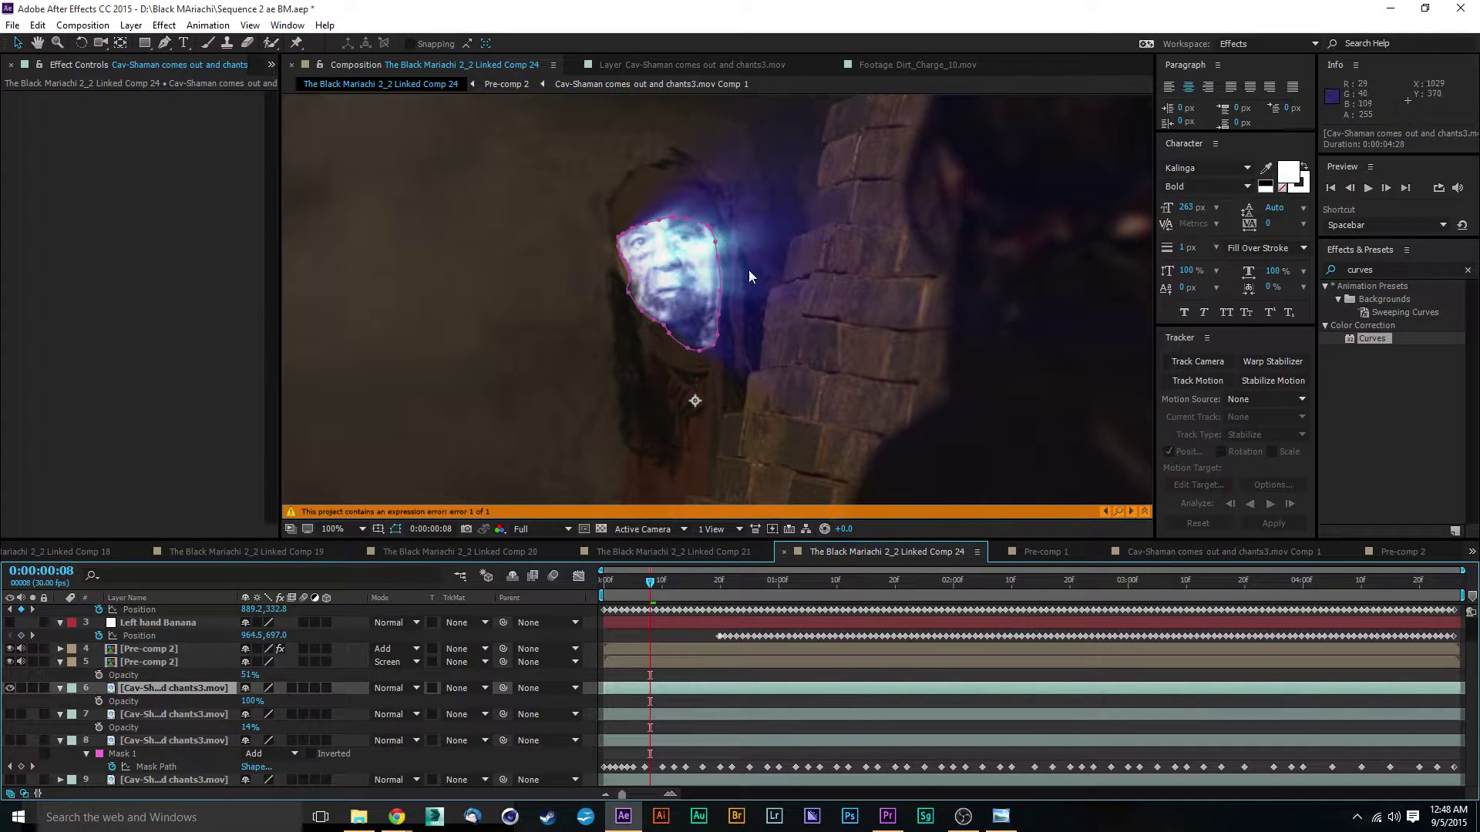
drag(1353, 340, 740, 424)
mouse_move(129, 257)
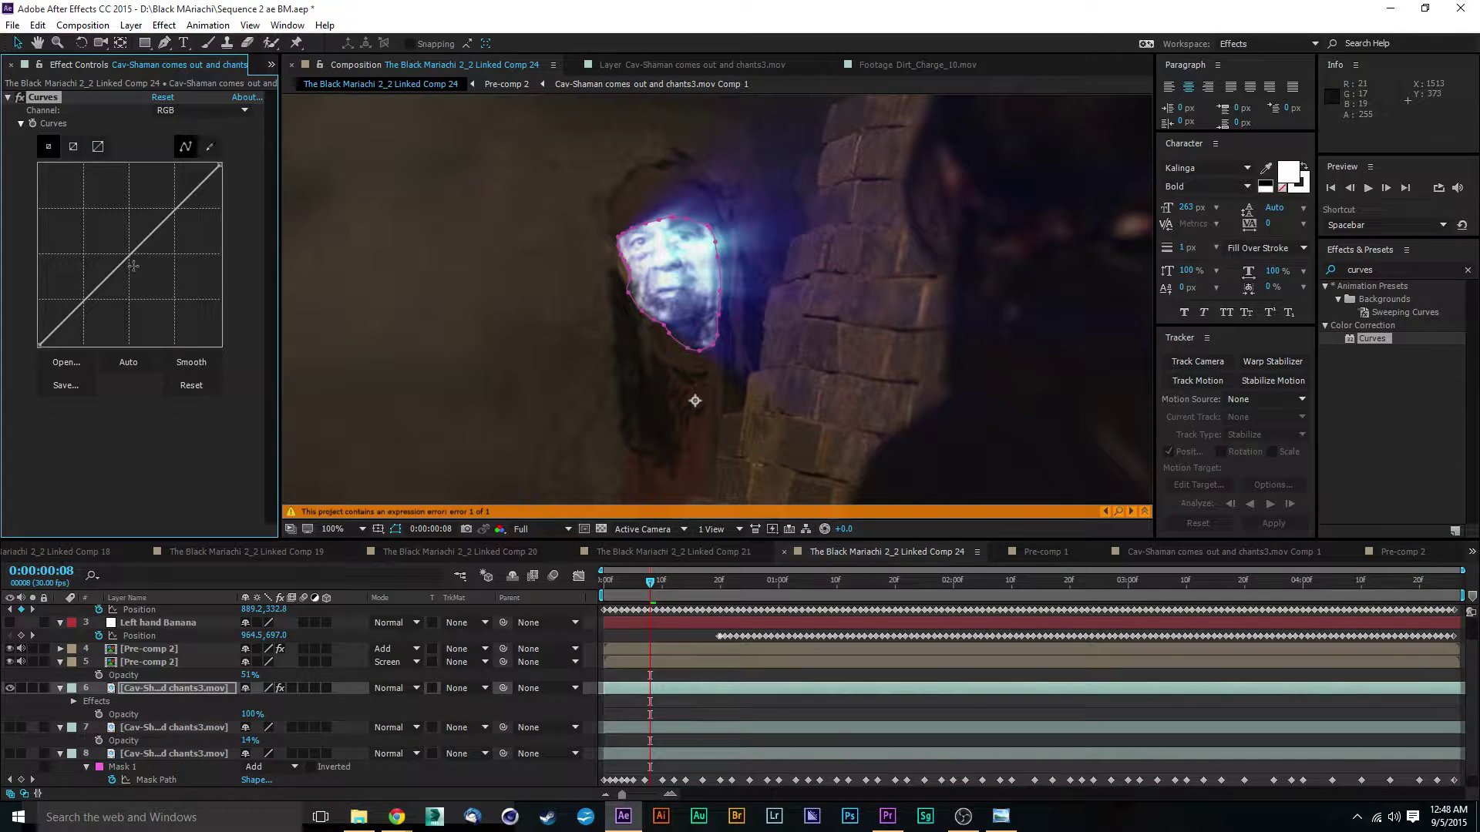
drag(129, 257, 135, 269)
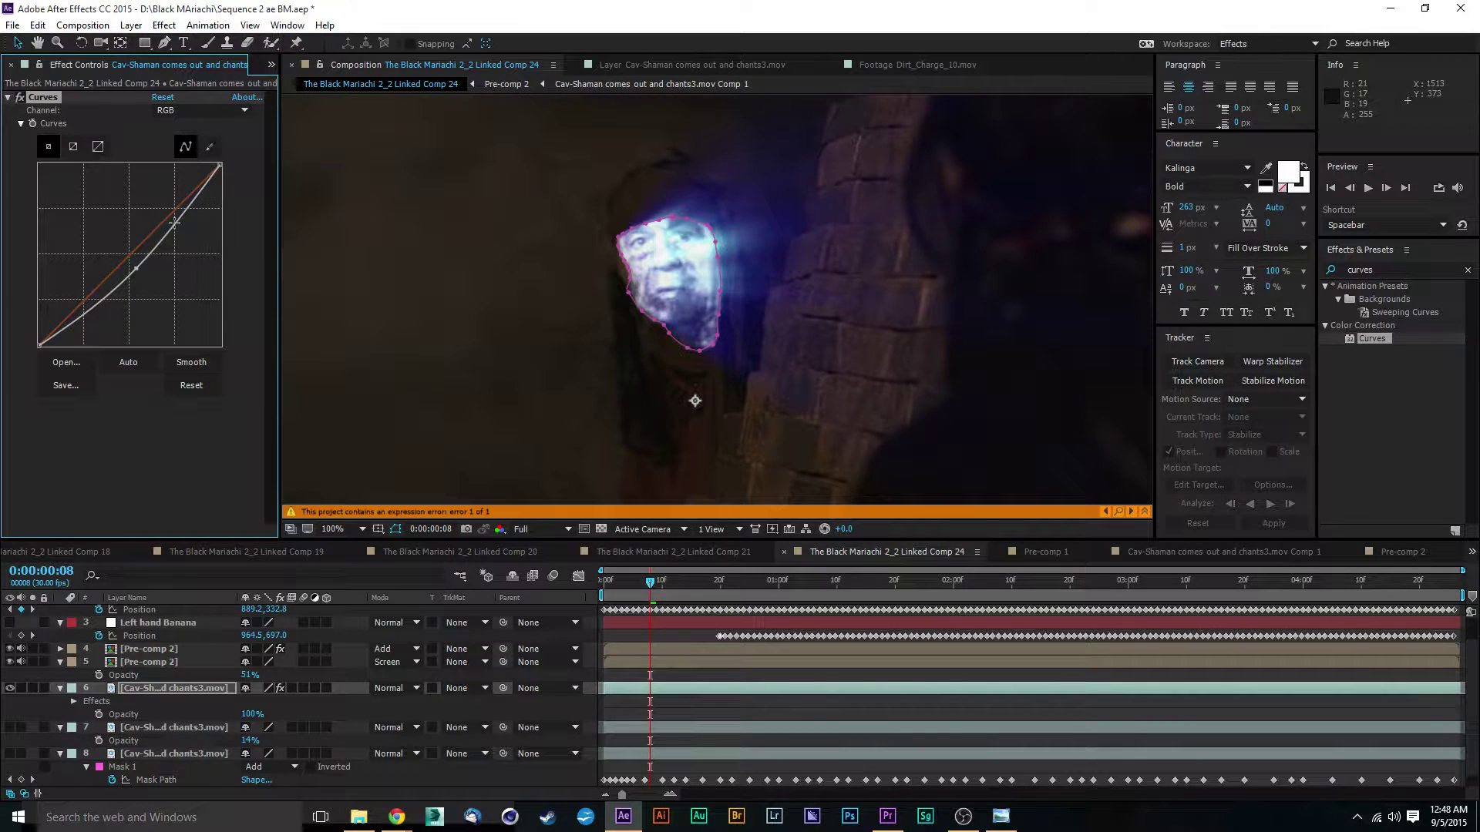
drag(169, 219, 169, 211)
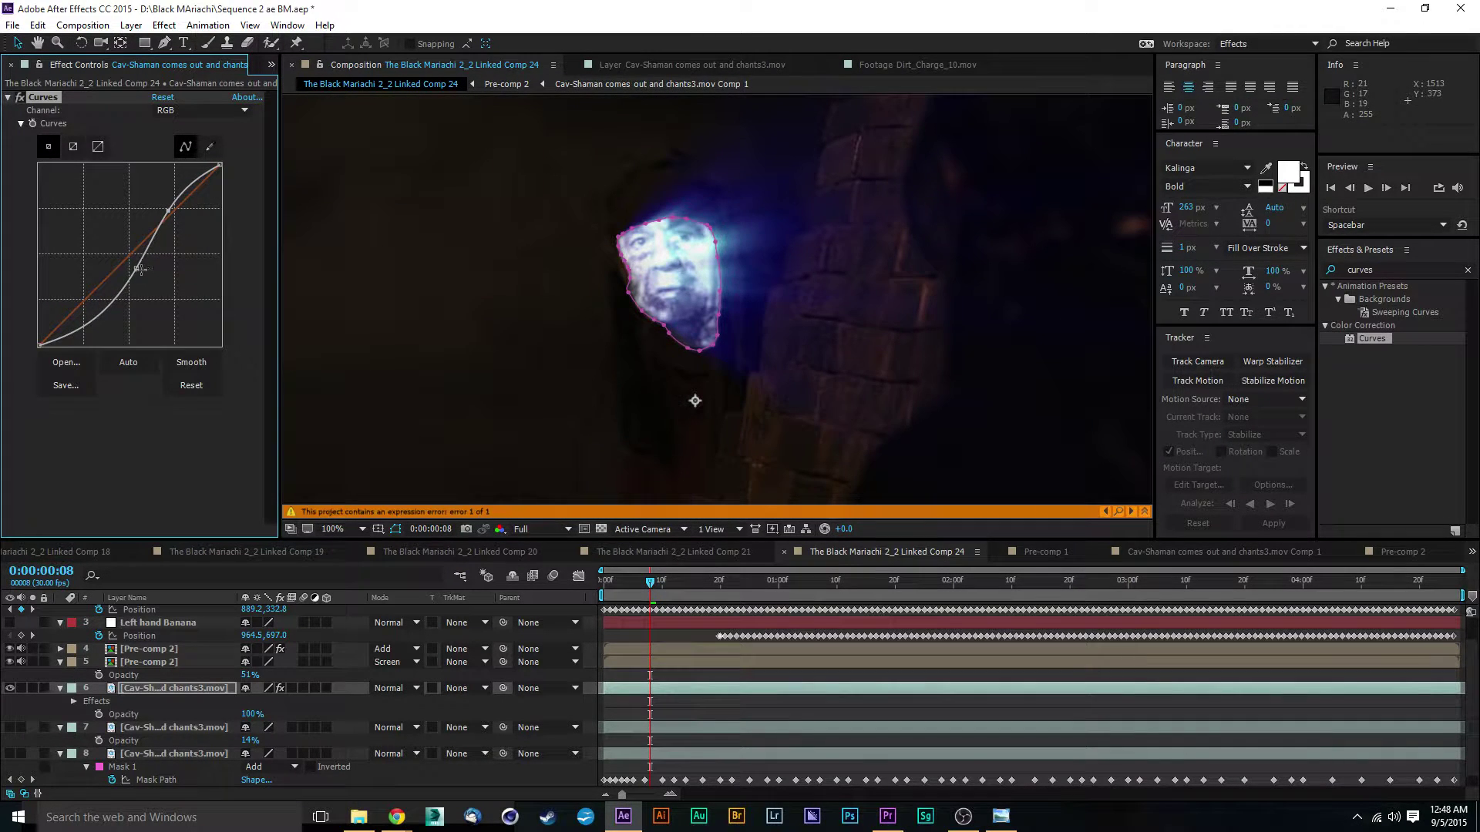
drag(136, 268, 139, 262)
drag(168, 210, 150, 175)
drag(108, 256, 82, 234)
Step: Bend the Blue channel curve upward and the Red channel curve slightly downward in the Cav-Shaman layer's Curves
click(193, 110)
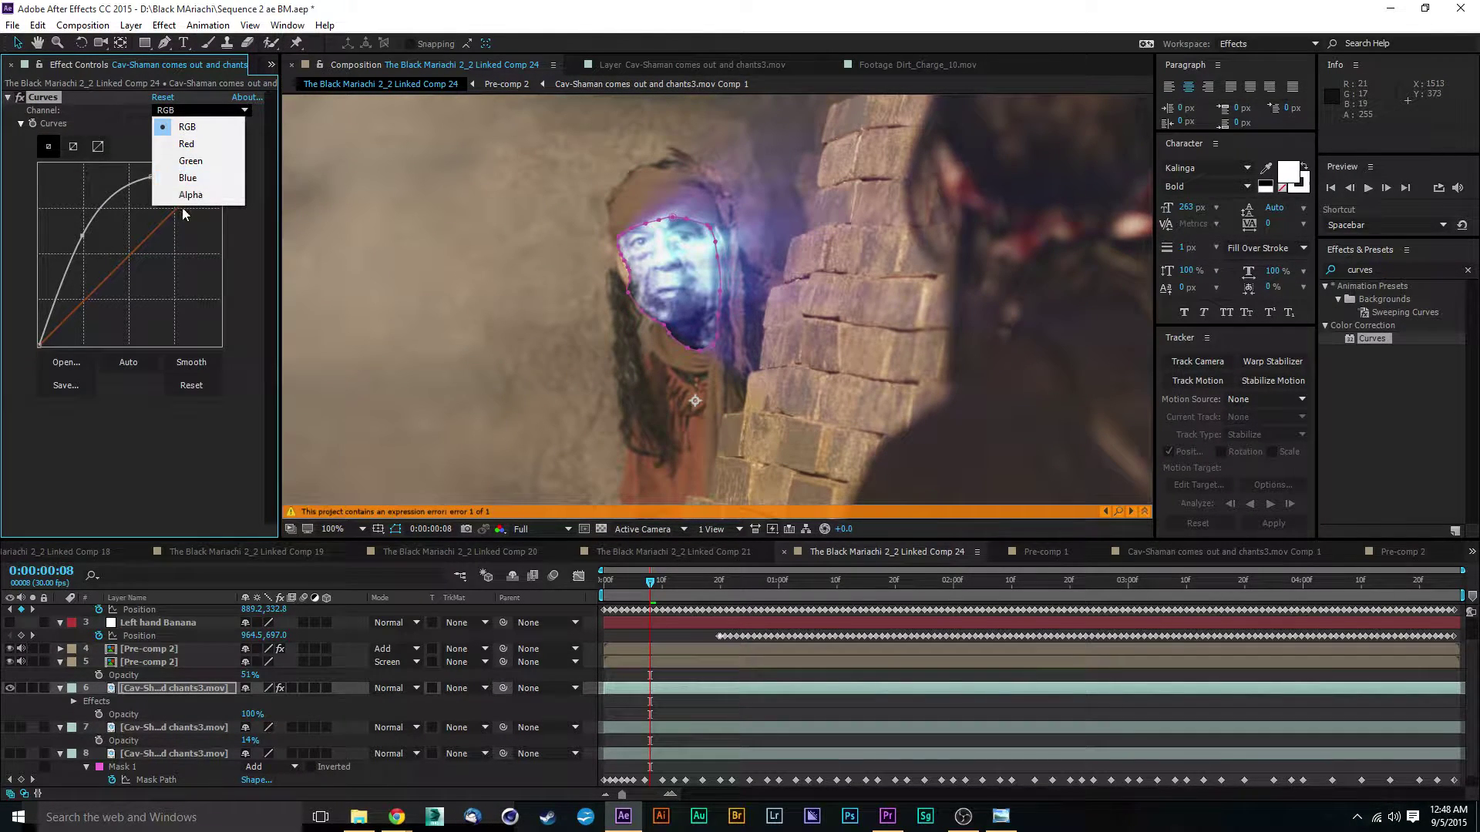
click(190, 184)
drag(126, 256, 118, 224)
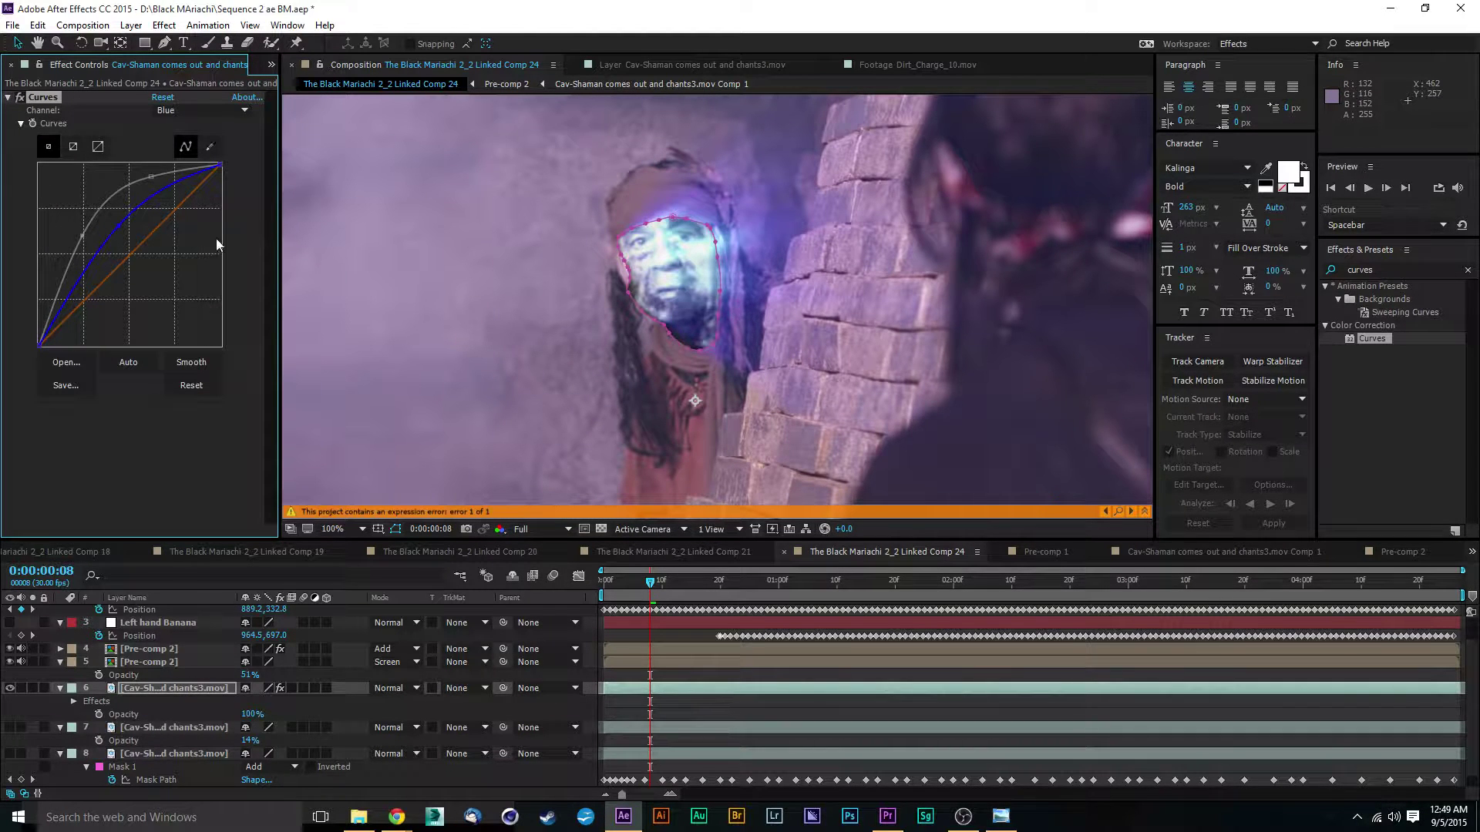
click(196, 109)
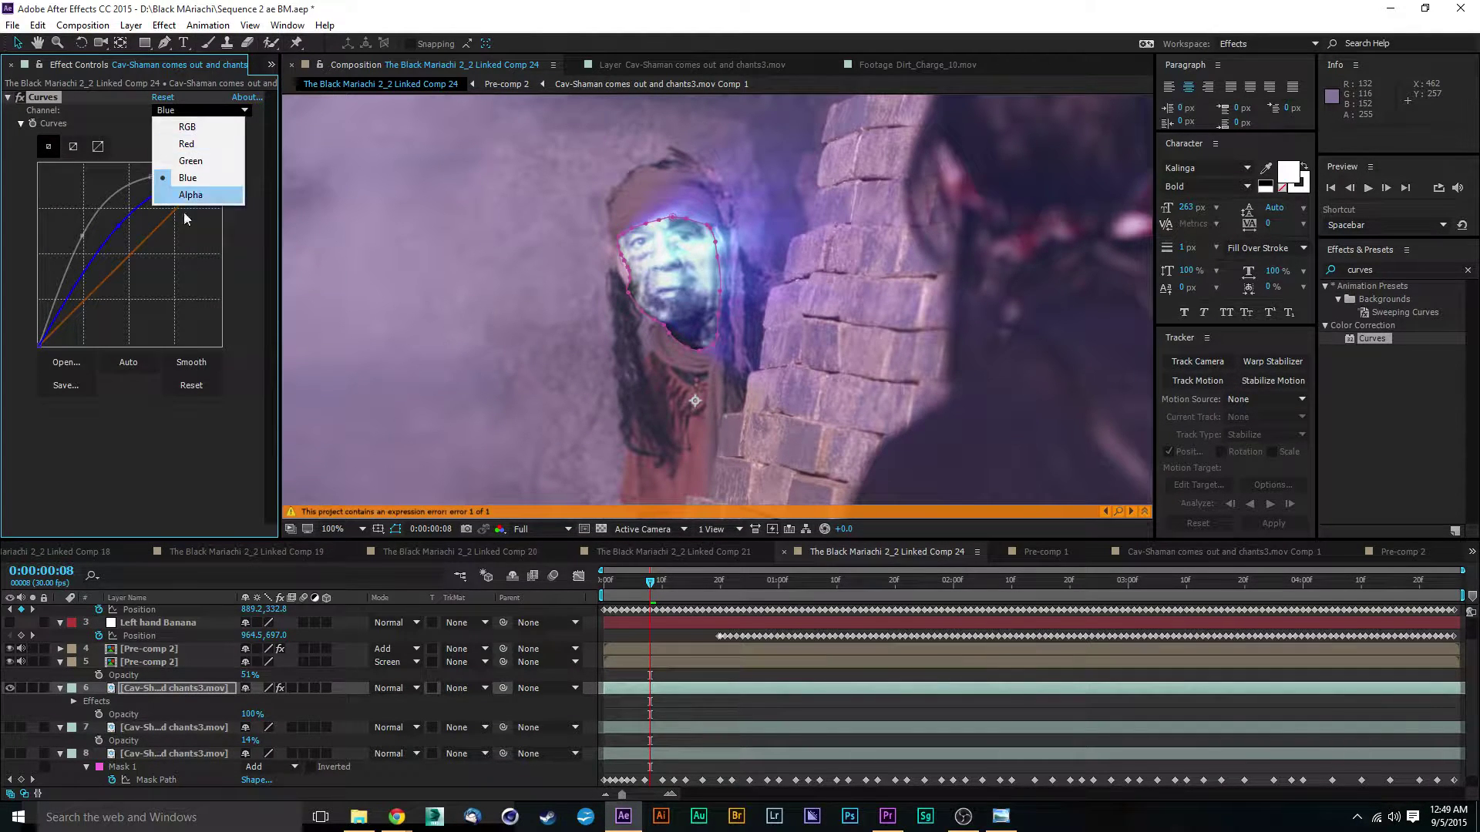
click(182, 142)
drag(132, 254, 136, 261)
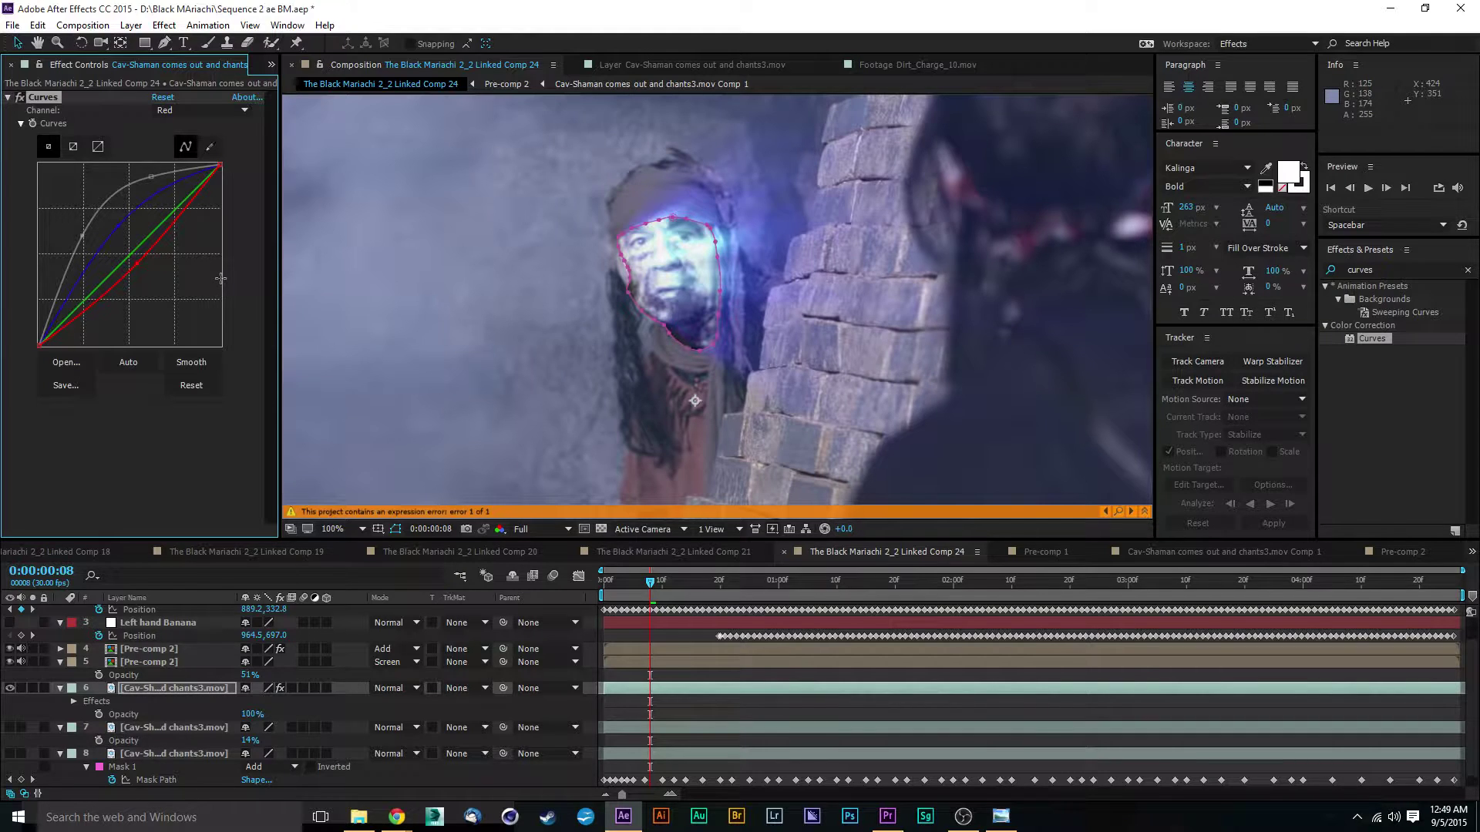
Step: Change the Cav-Shaman layer's Mask 1 mode to Add and raise its feather to 197 pixels
key(m)
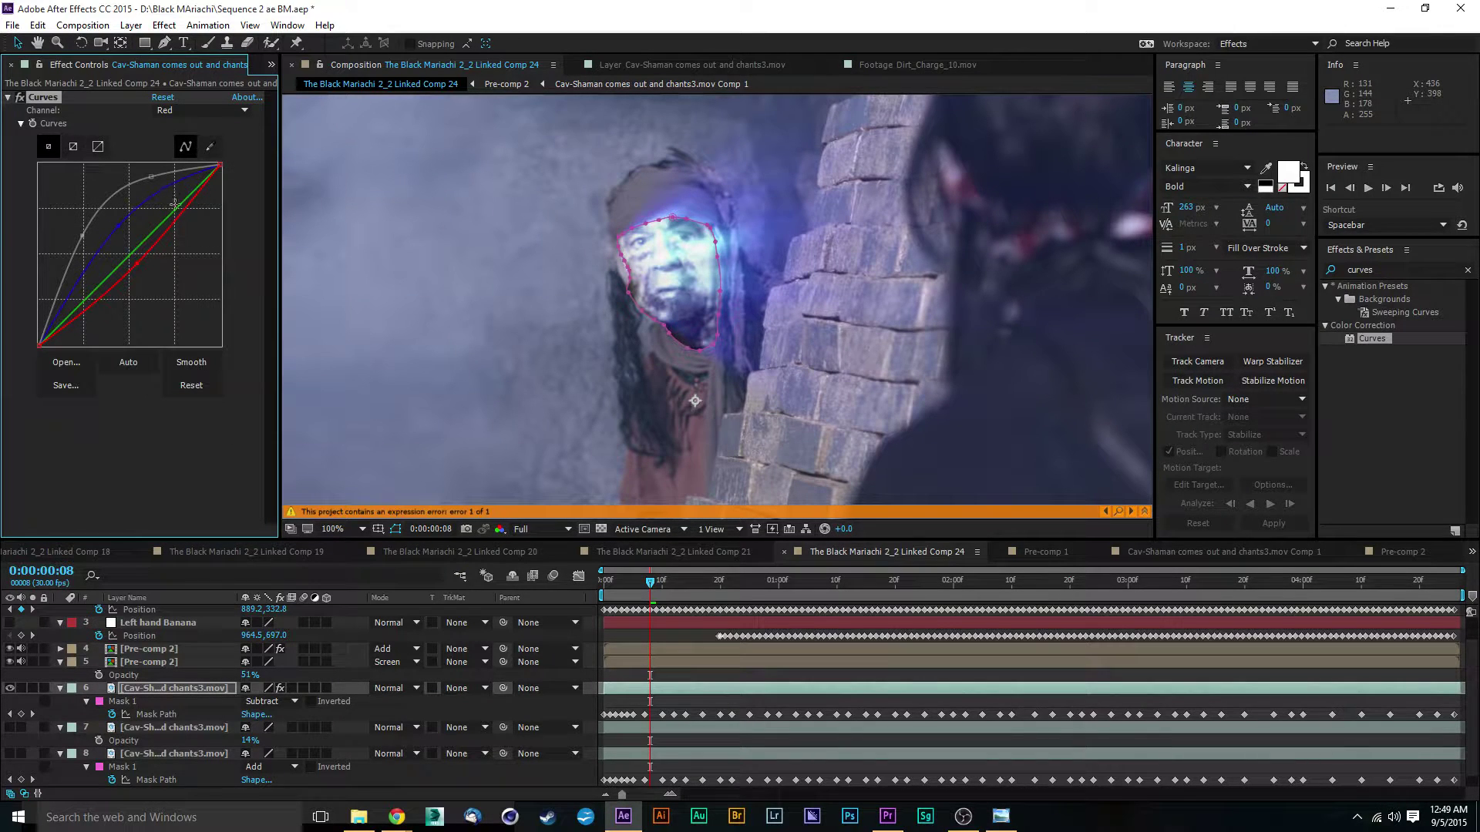
key(f)
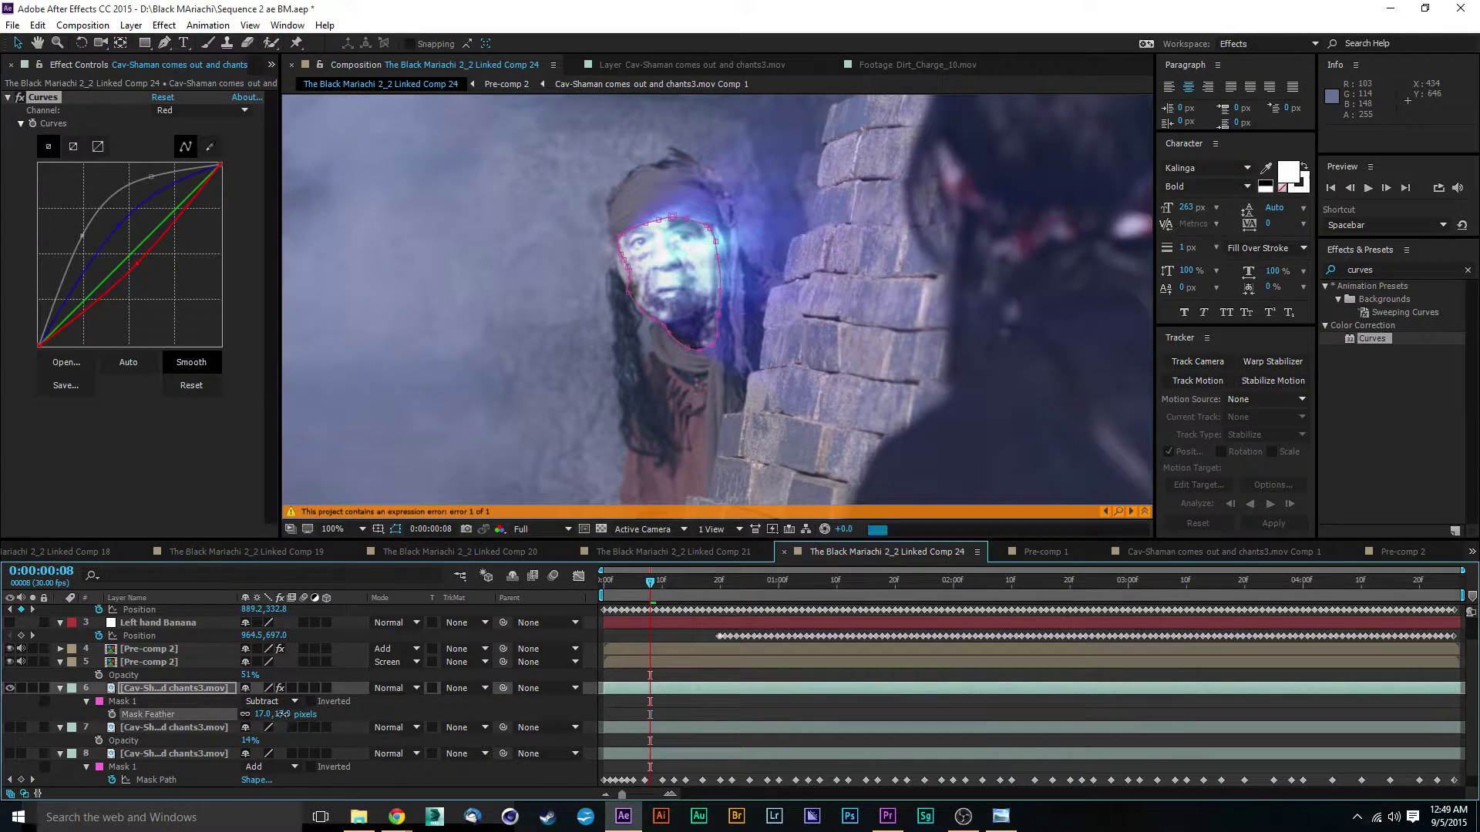
drag(273, 715, 392, 706)
click(392, 704)
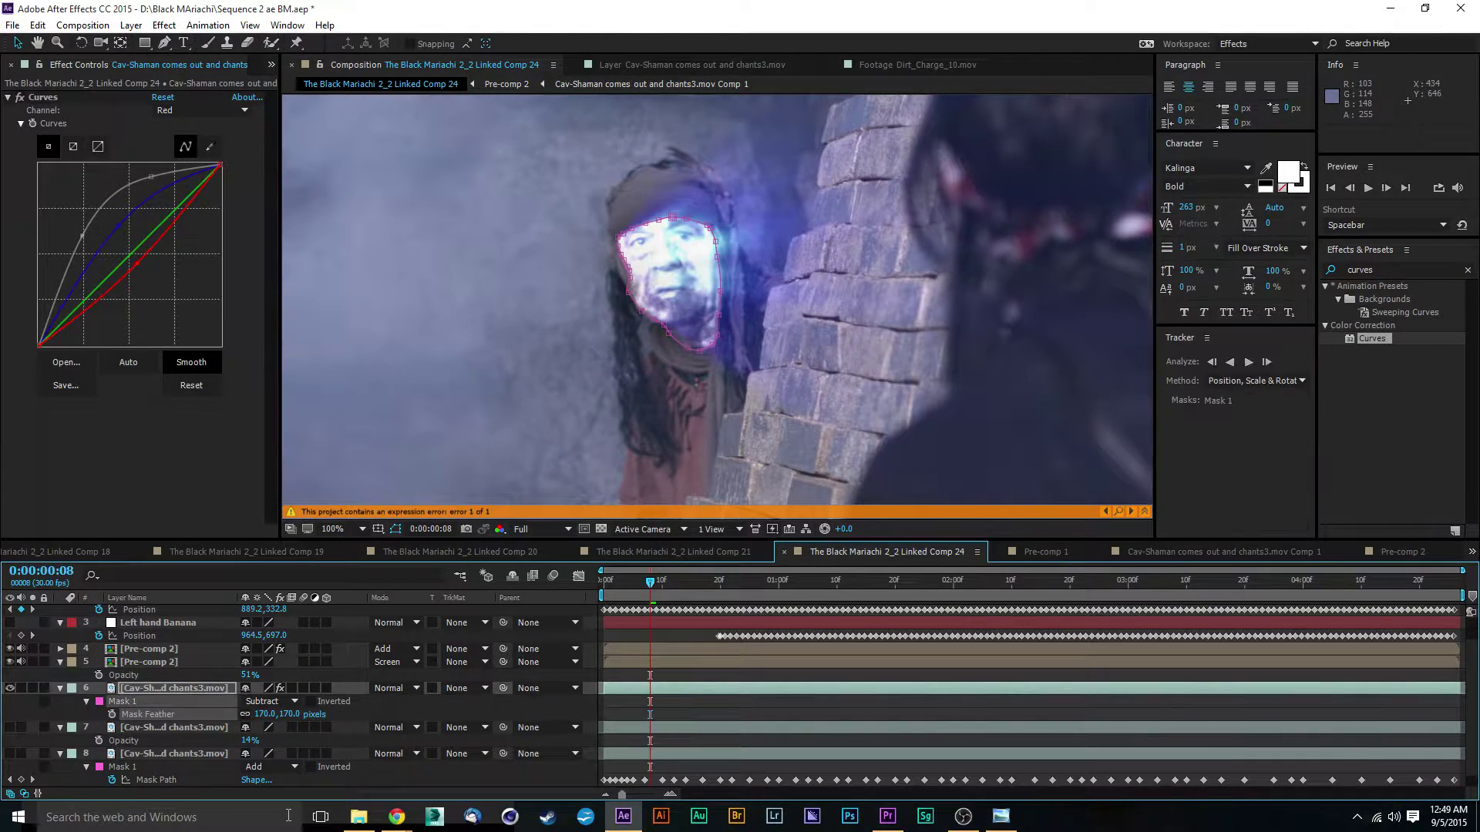
click(282, 702)
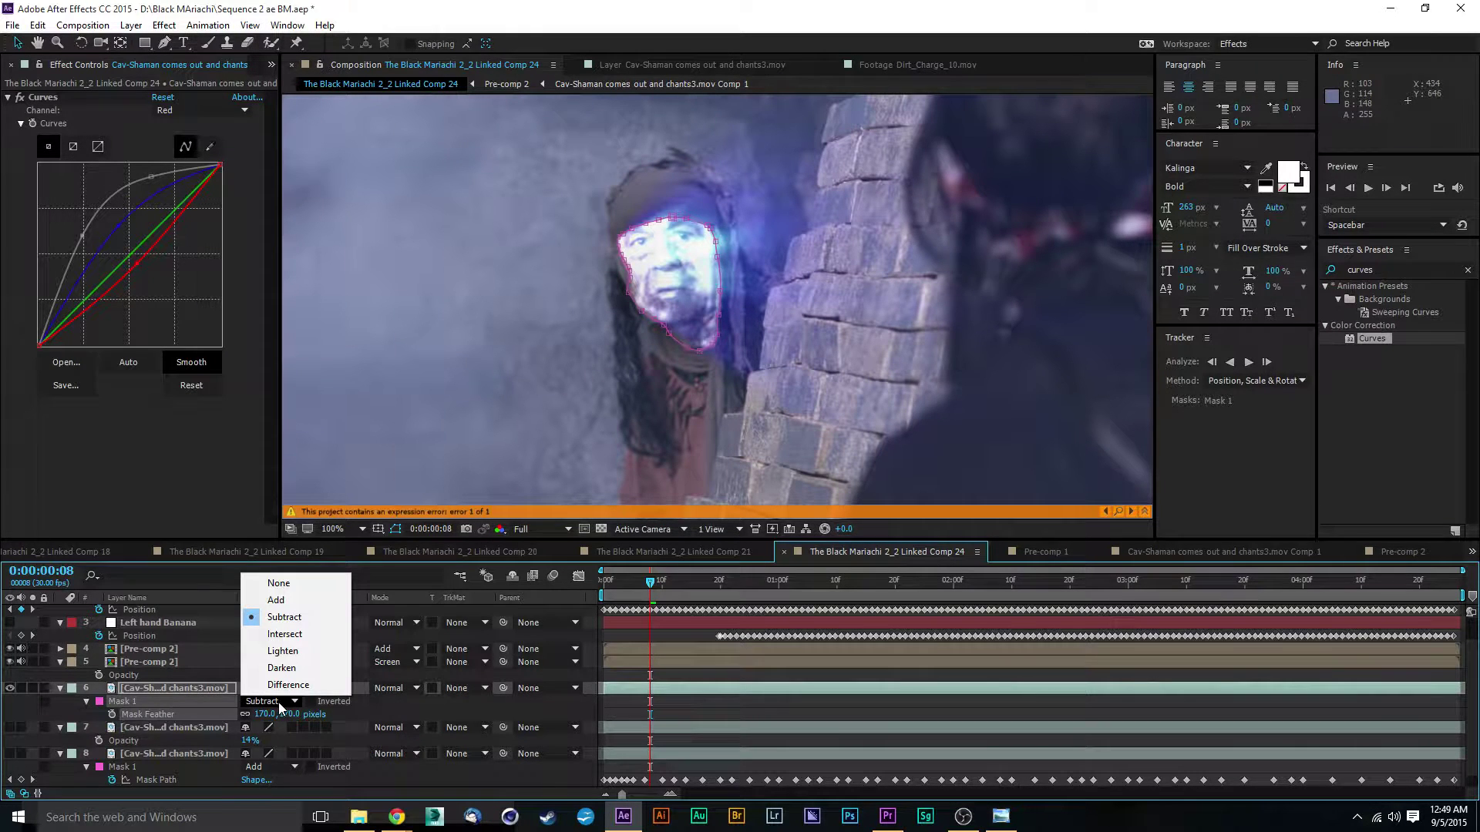
click(298, 605)
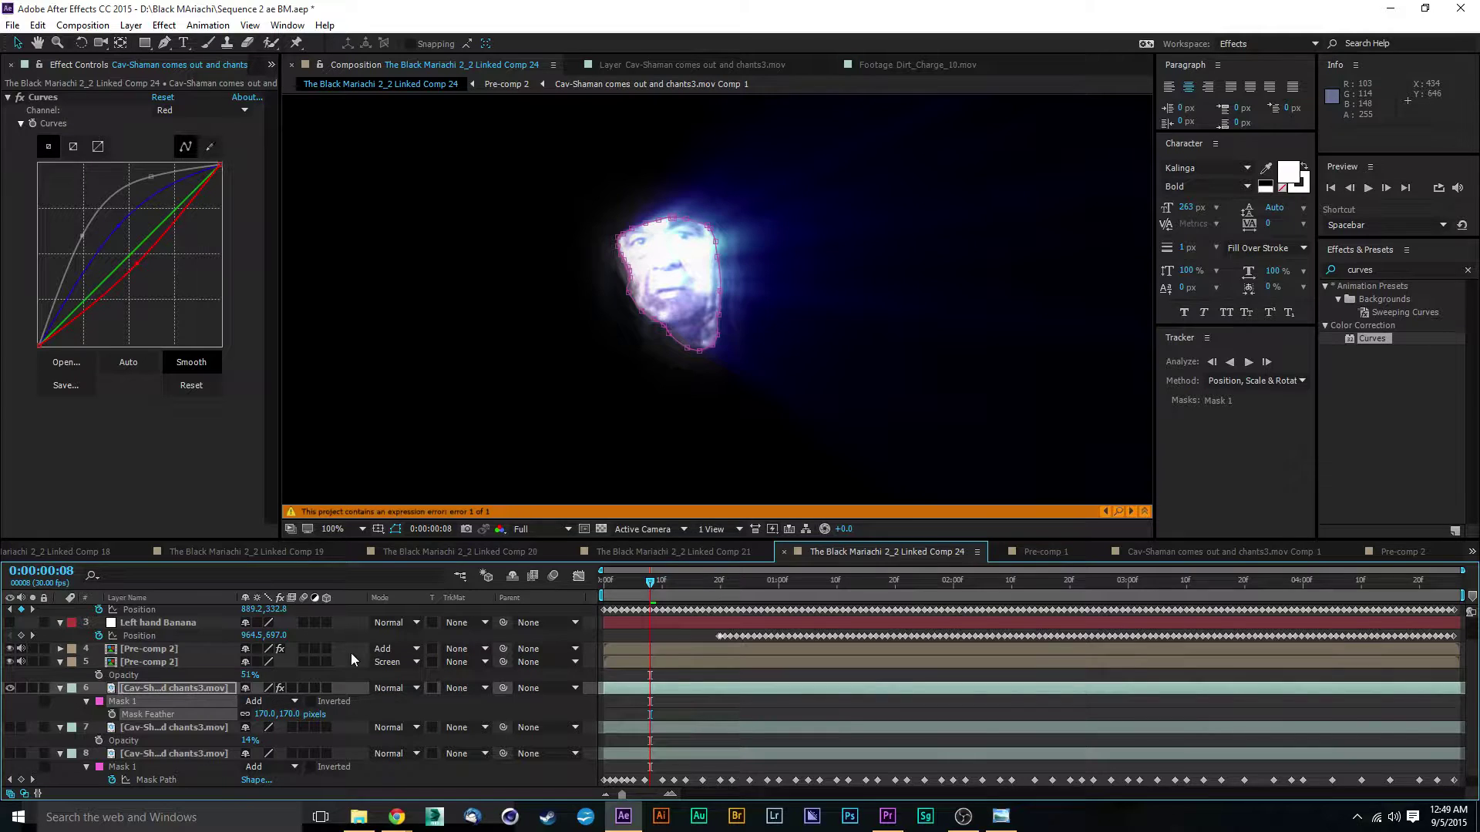
drag(262, 715, 294, 756)
Step: Set the Mask 1 expansion to 146 pixels and bend the layer's Blue channel curve further upward
click(85, 701)
click(85, 701)
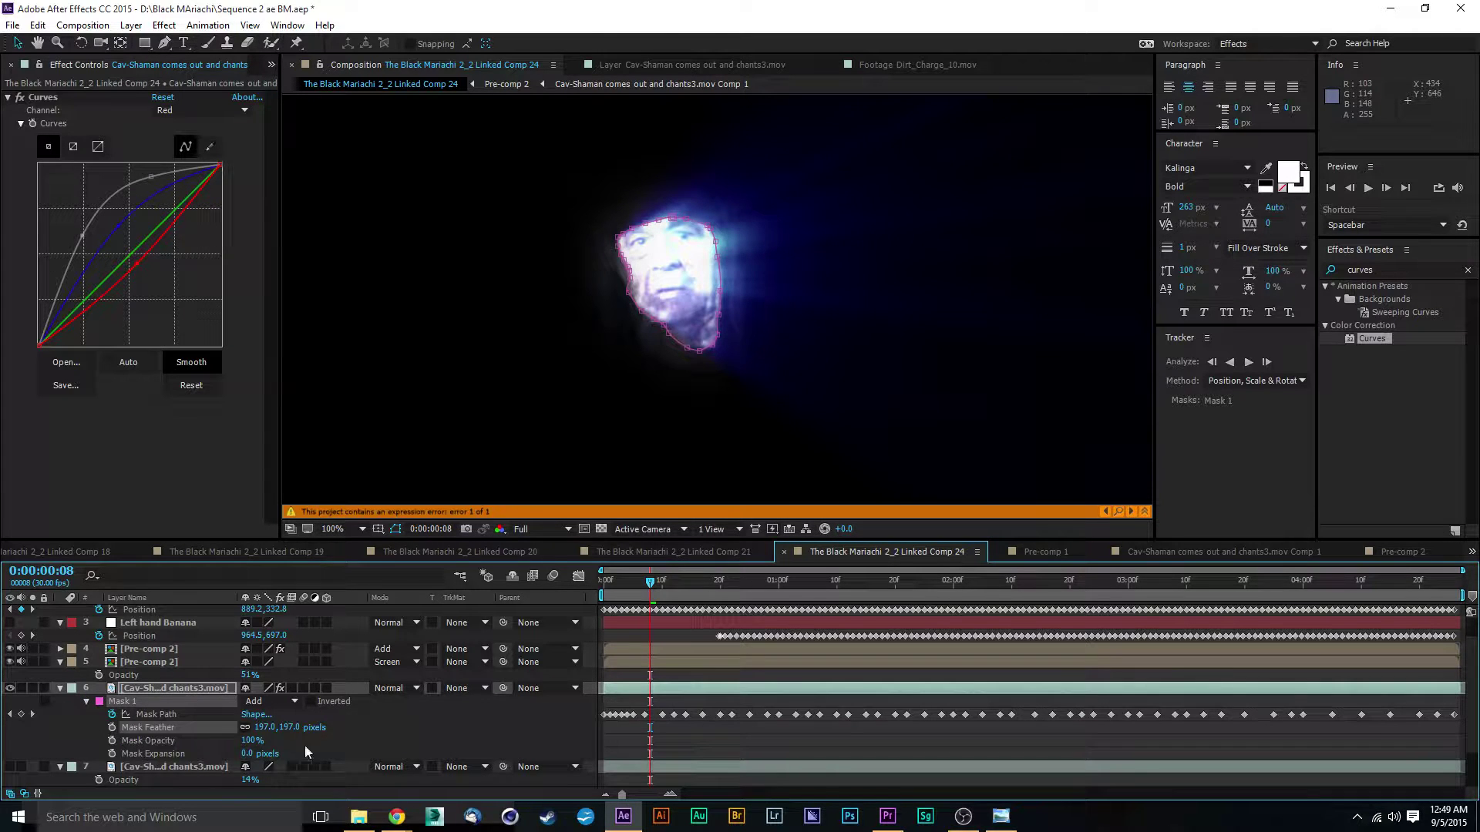
mouse_move(247, 753)
mouse_down()
mouse_move(278, 753)
mouse_move(260, 753)
mouse_up()
drag(258, 754, 347, 753)
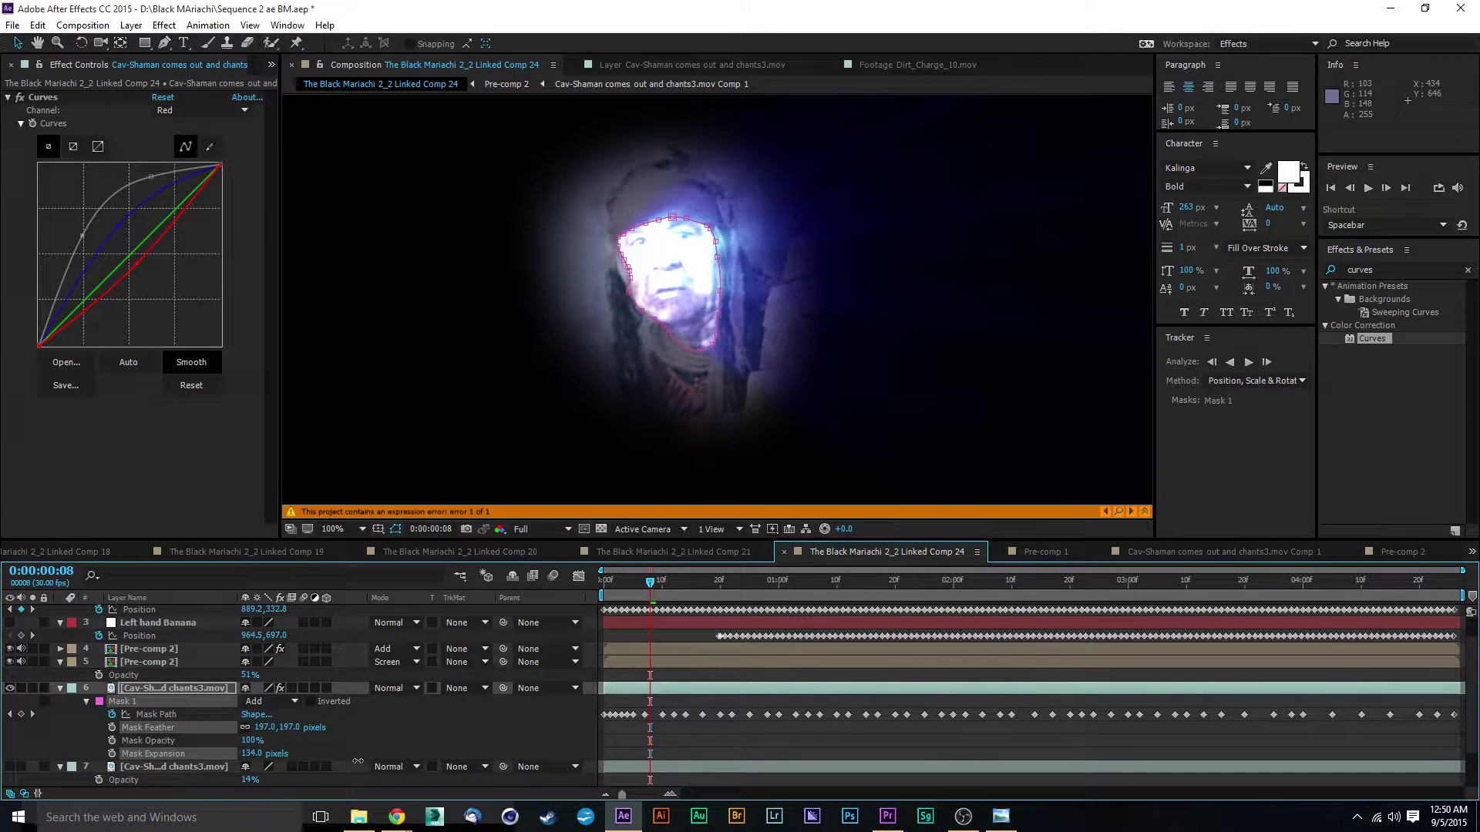
drag(117, 225, 103, 210)
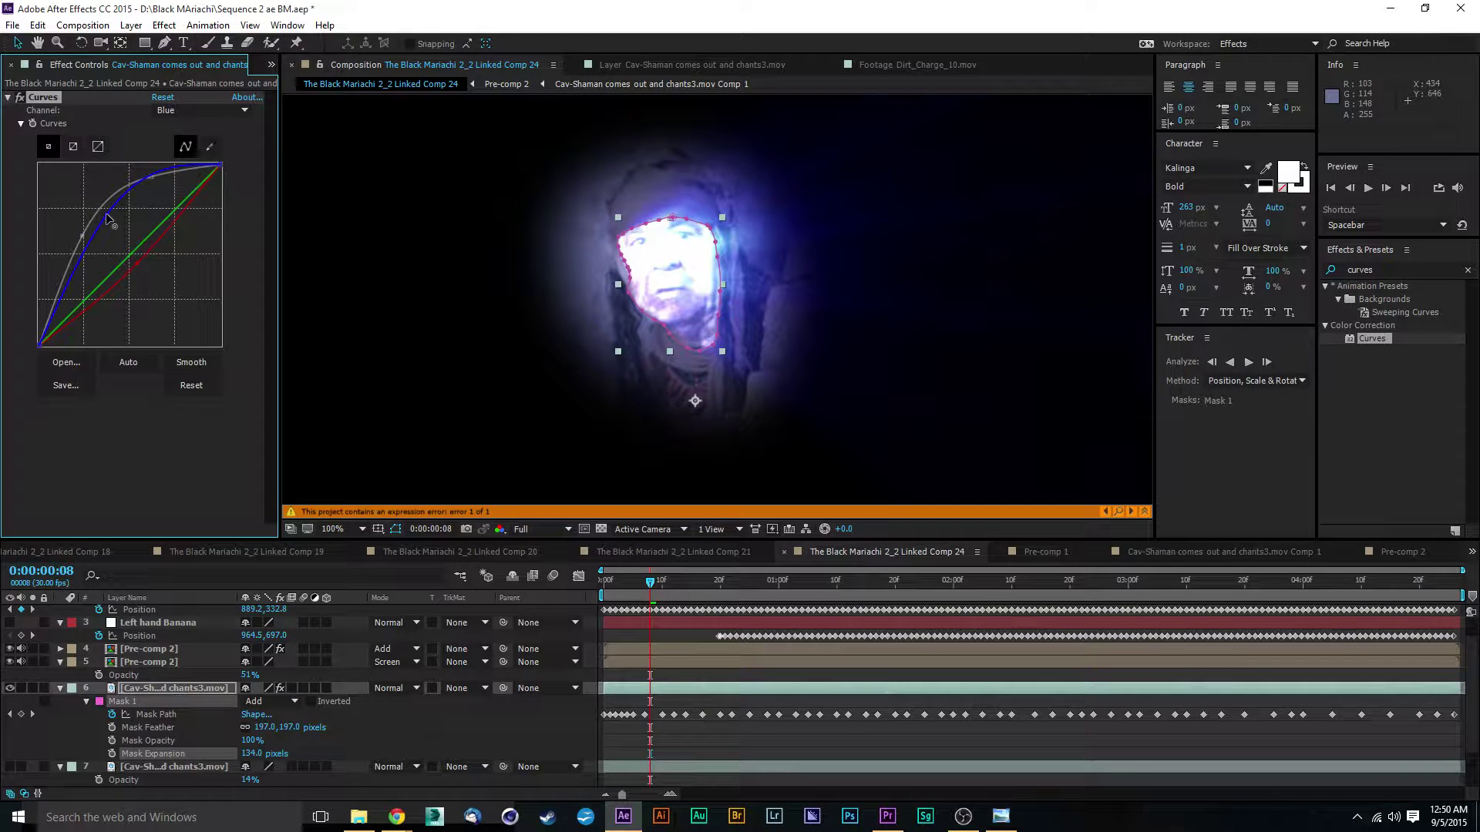
click(279, 765)
drag(250, 751, 287, 776)
click(149, 727)
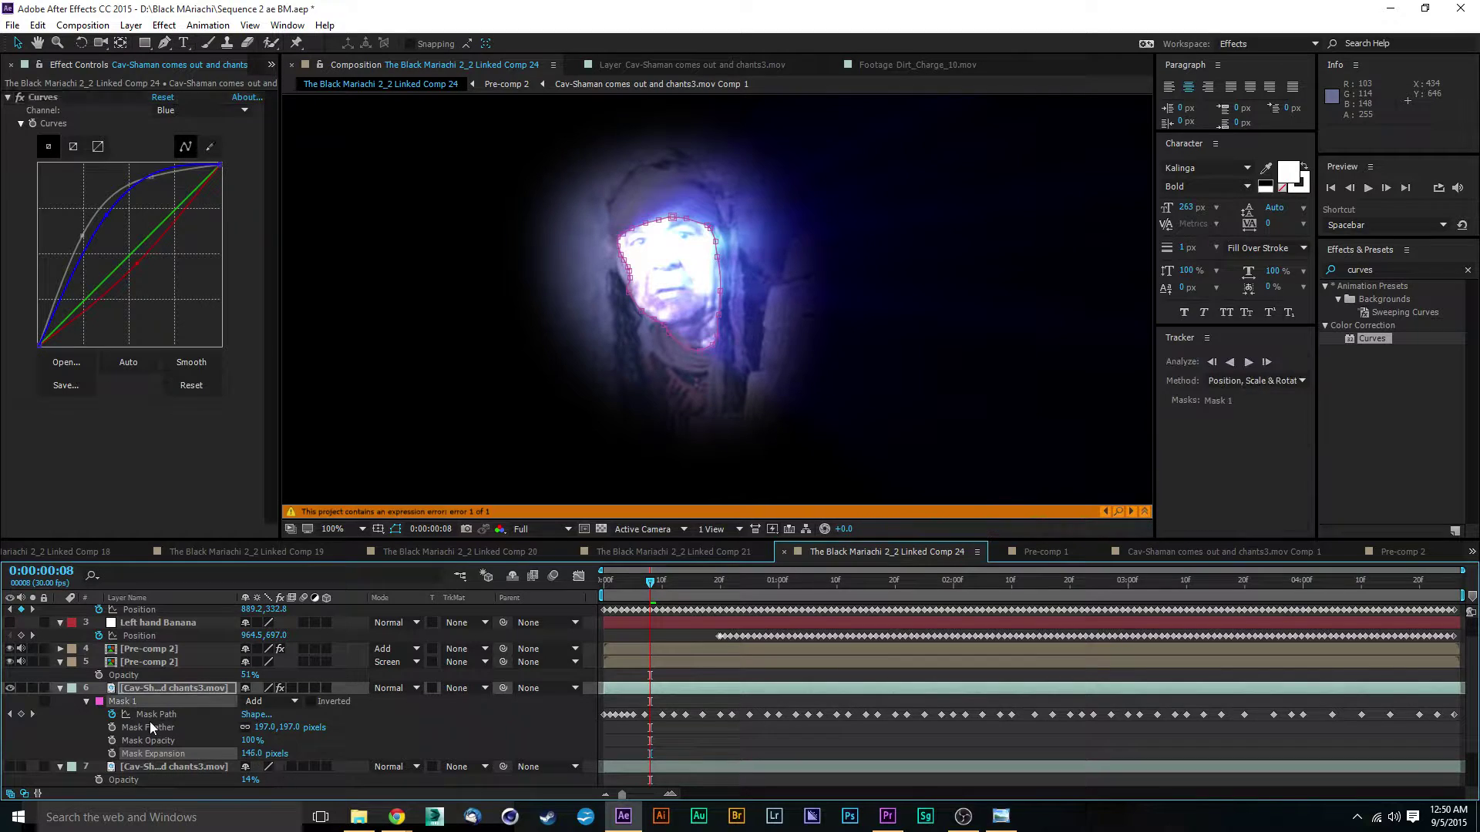
key(ctrl+d)
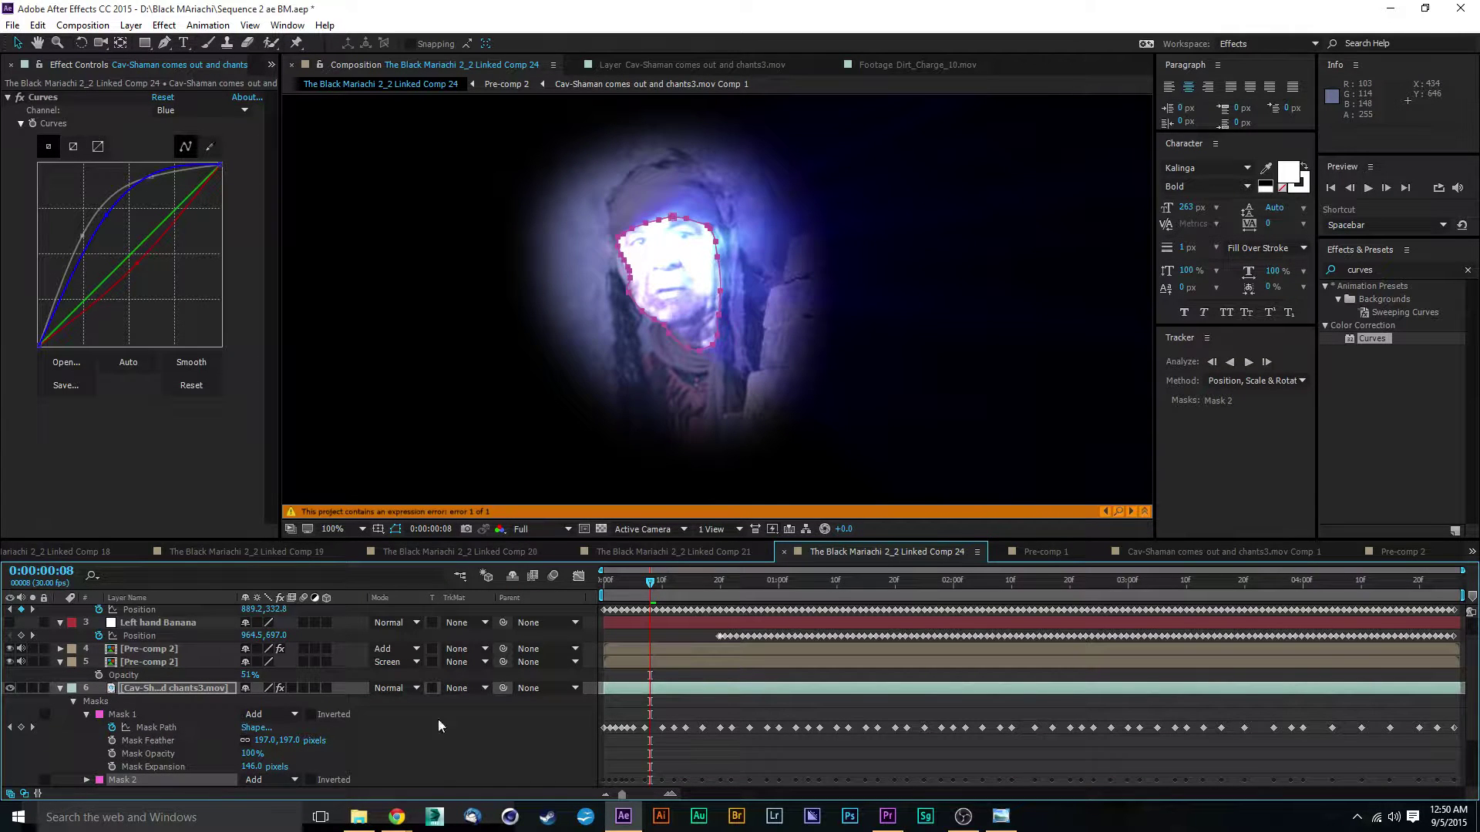
key(Delete)
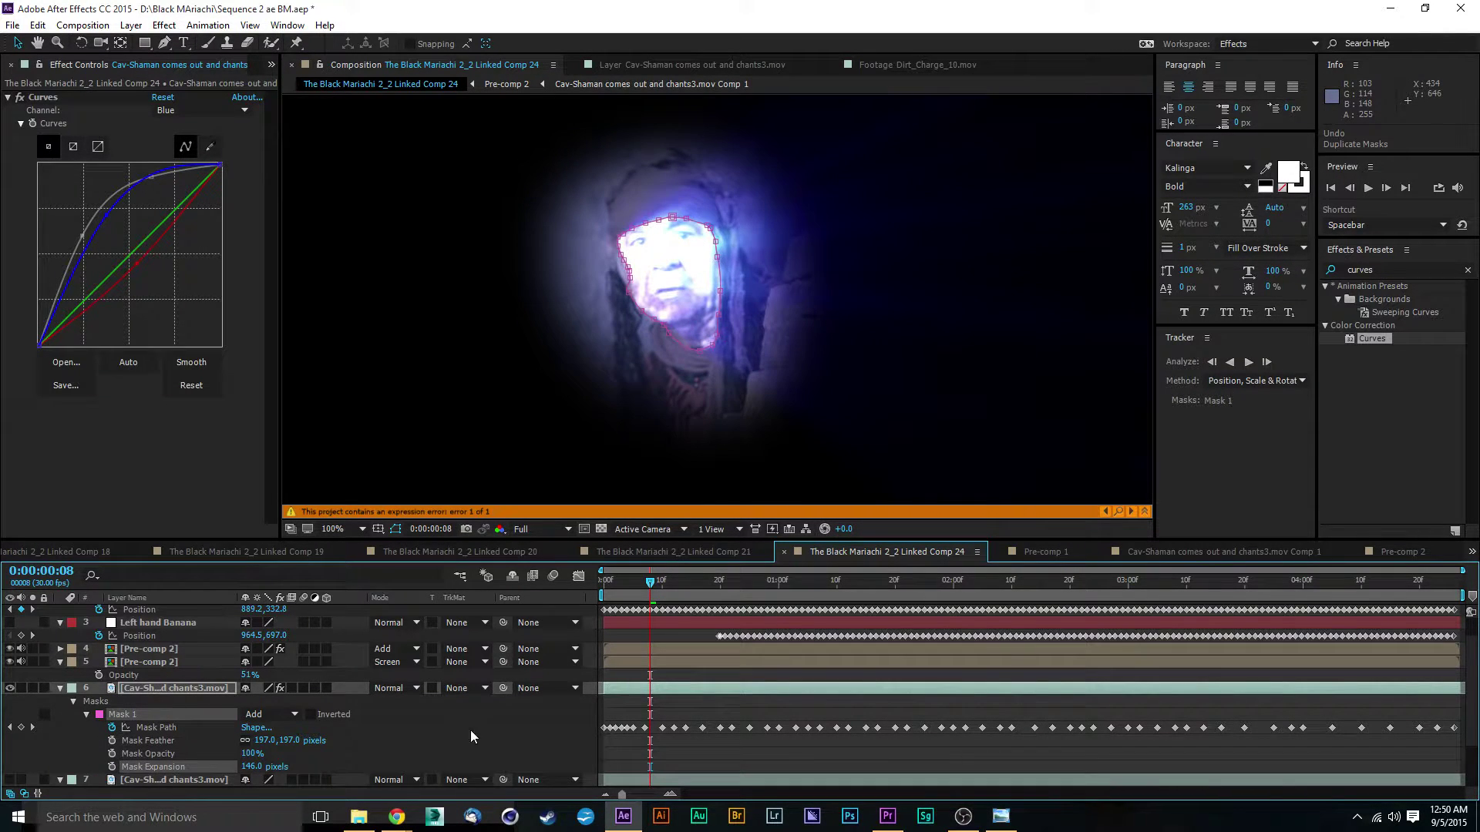
Step: Try a duplicate of the Cav-Shaman layer with its mask set to Subtract and a mask expansion of -235 pixels
click(182, 687)
key(ctrl+d)
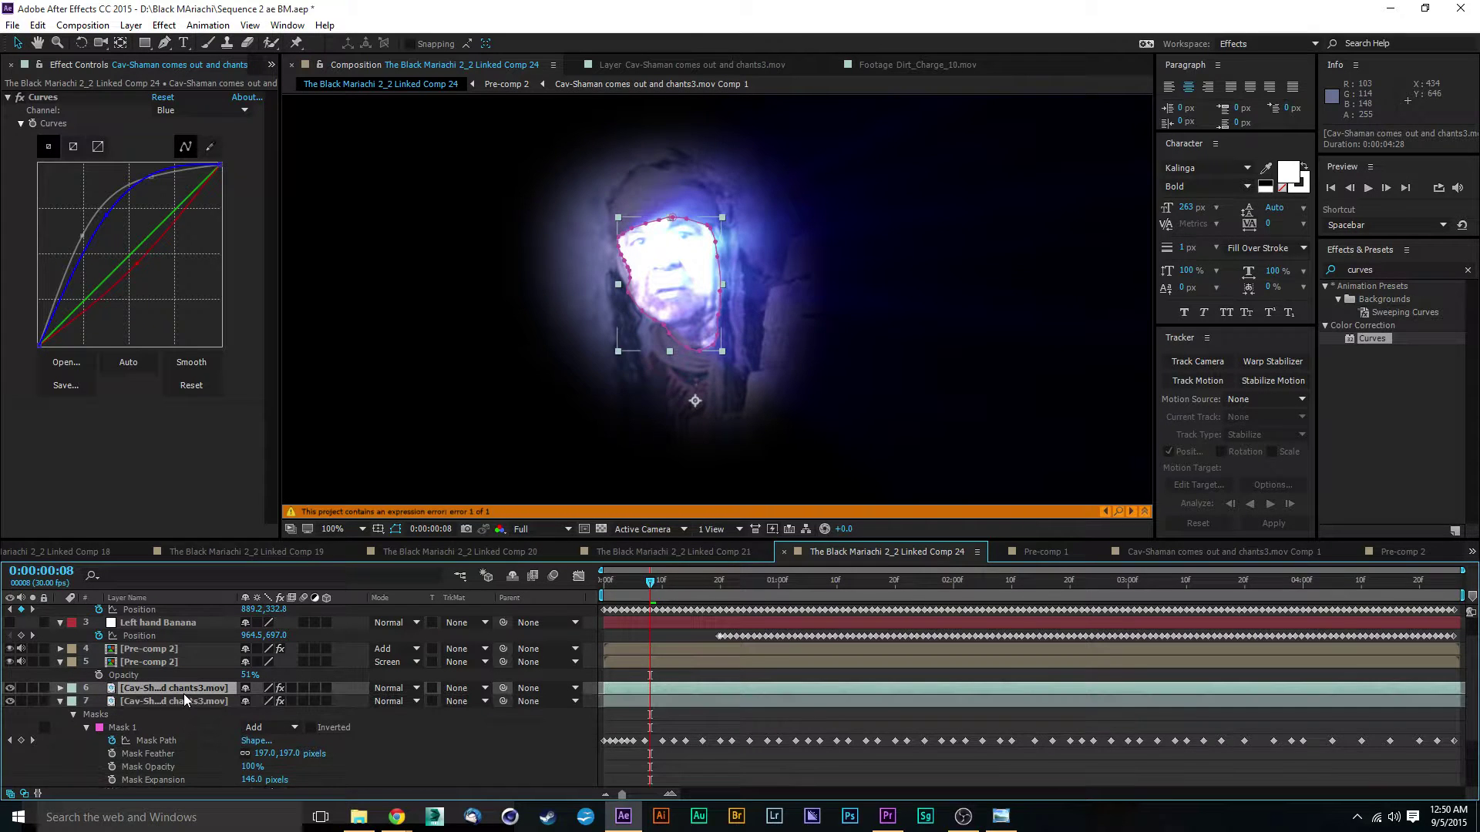
key(m)
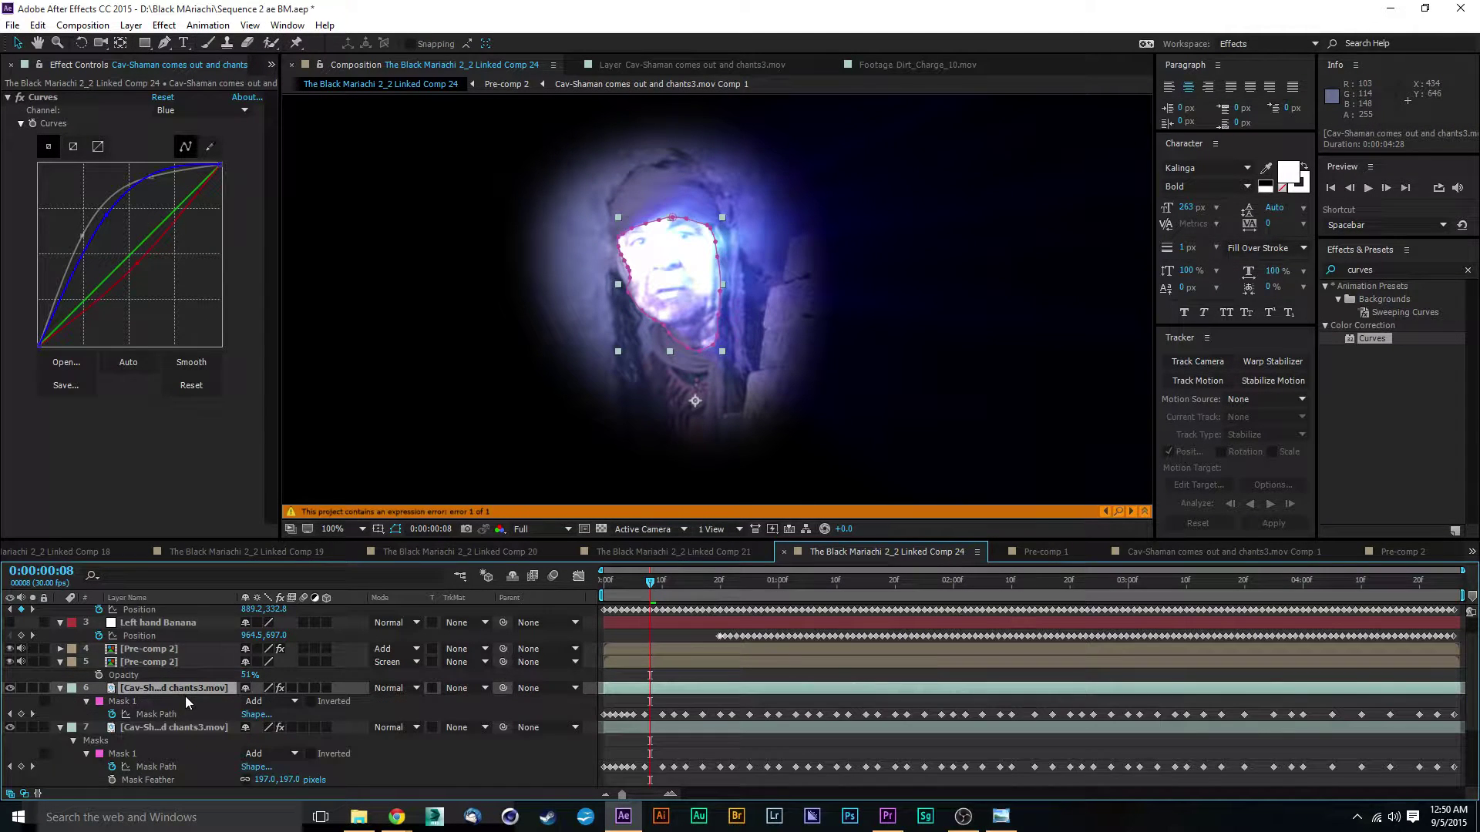
click(285, 702)
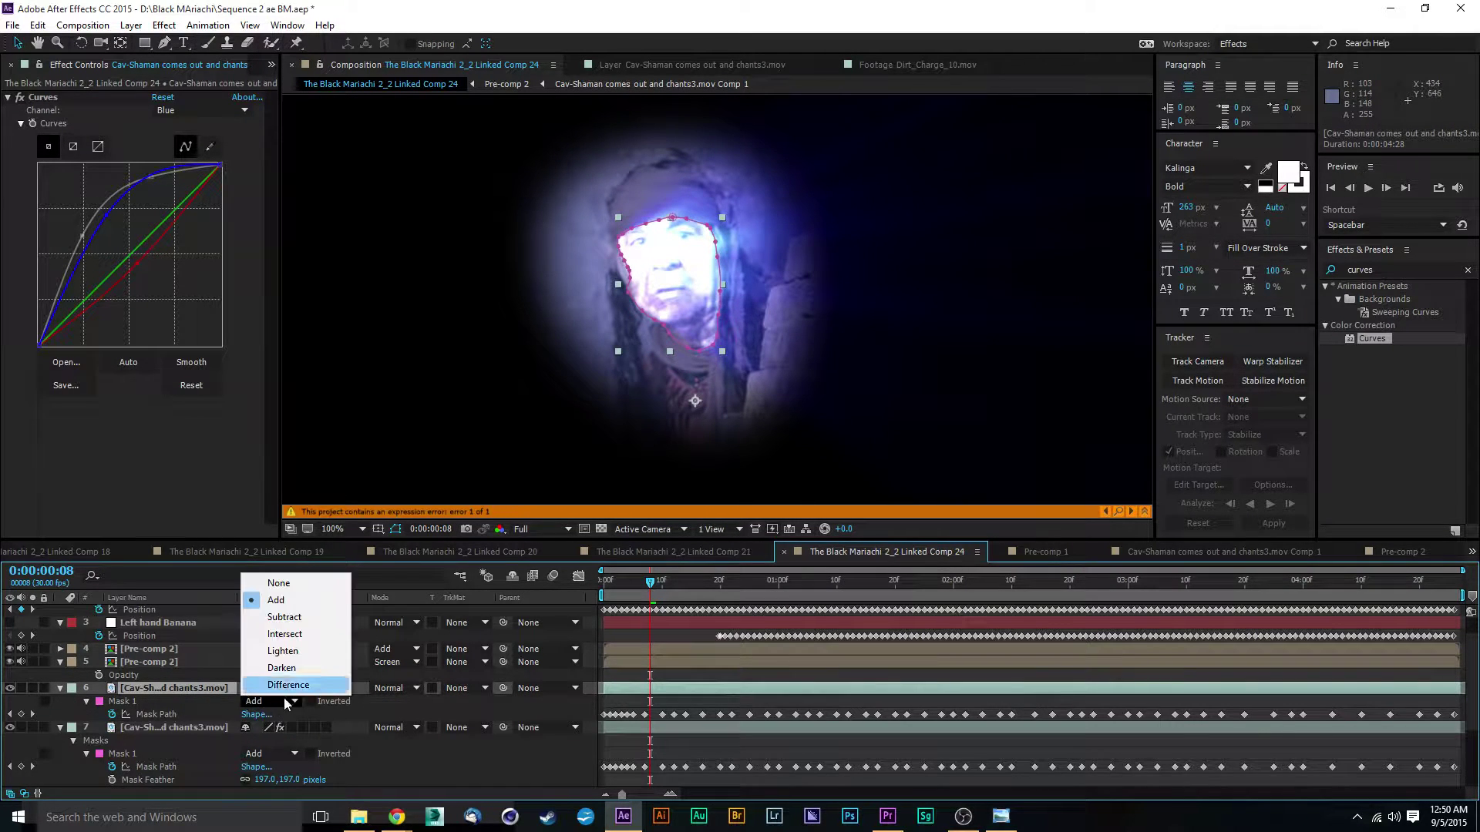
click(281, 618)
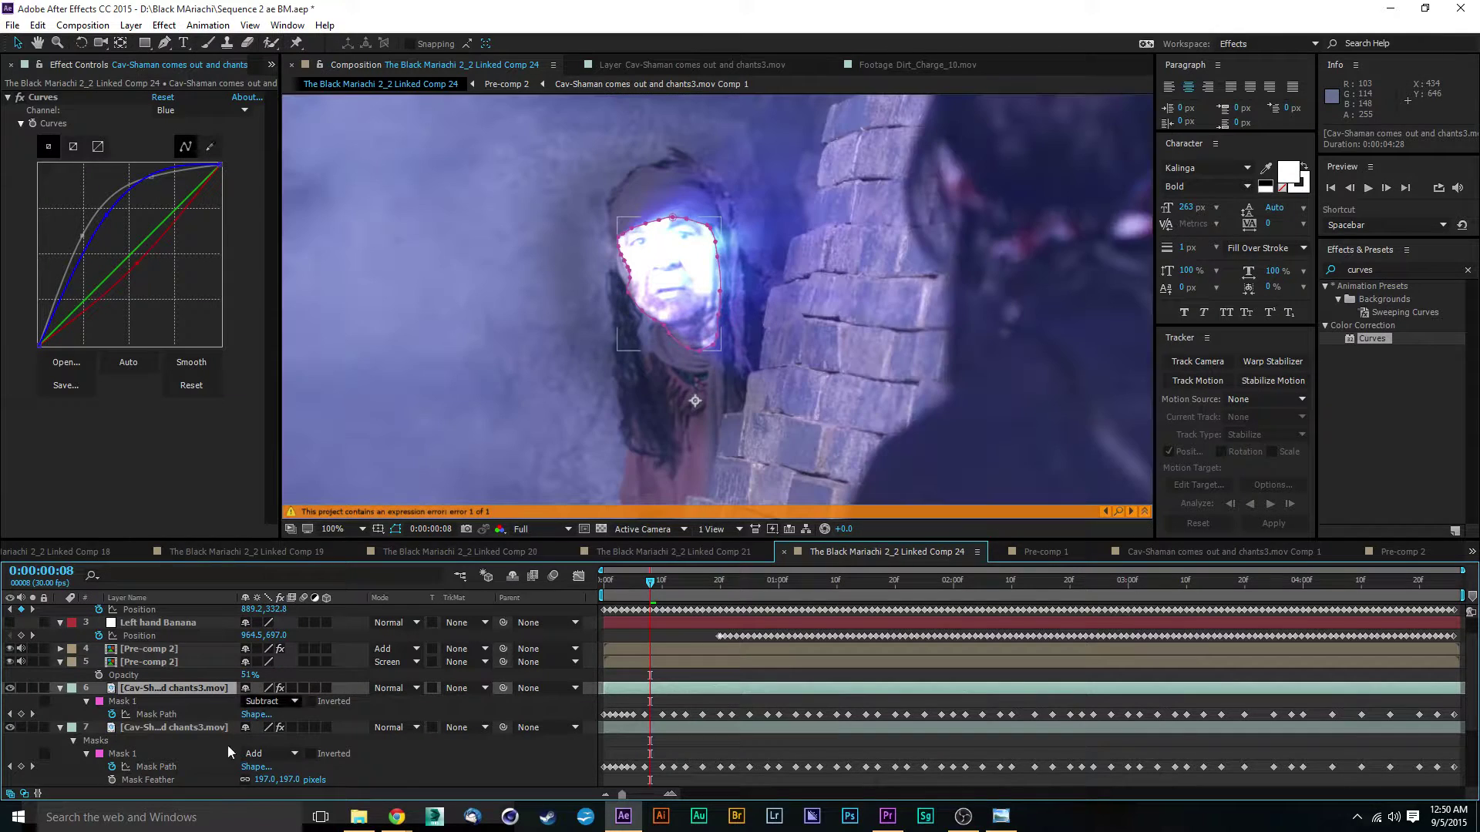
click(87, 702)
click(86, 701)
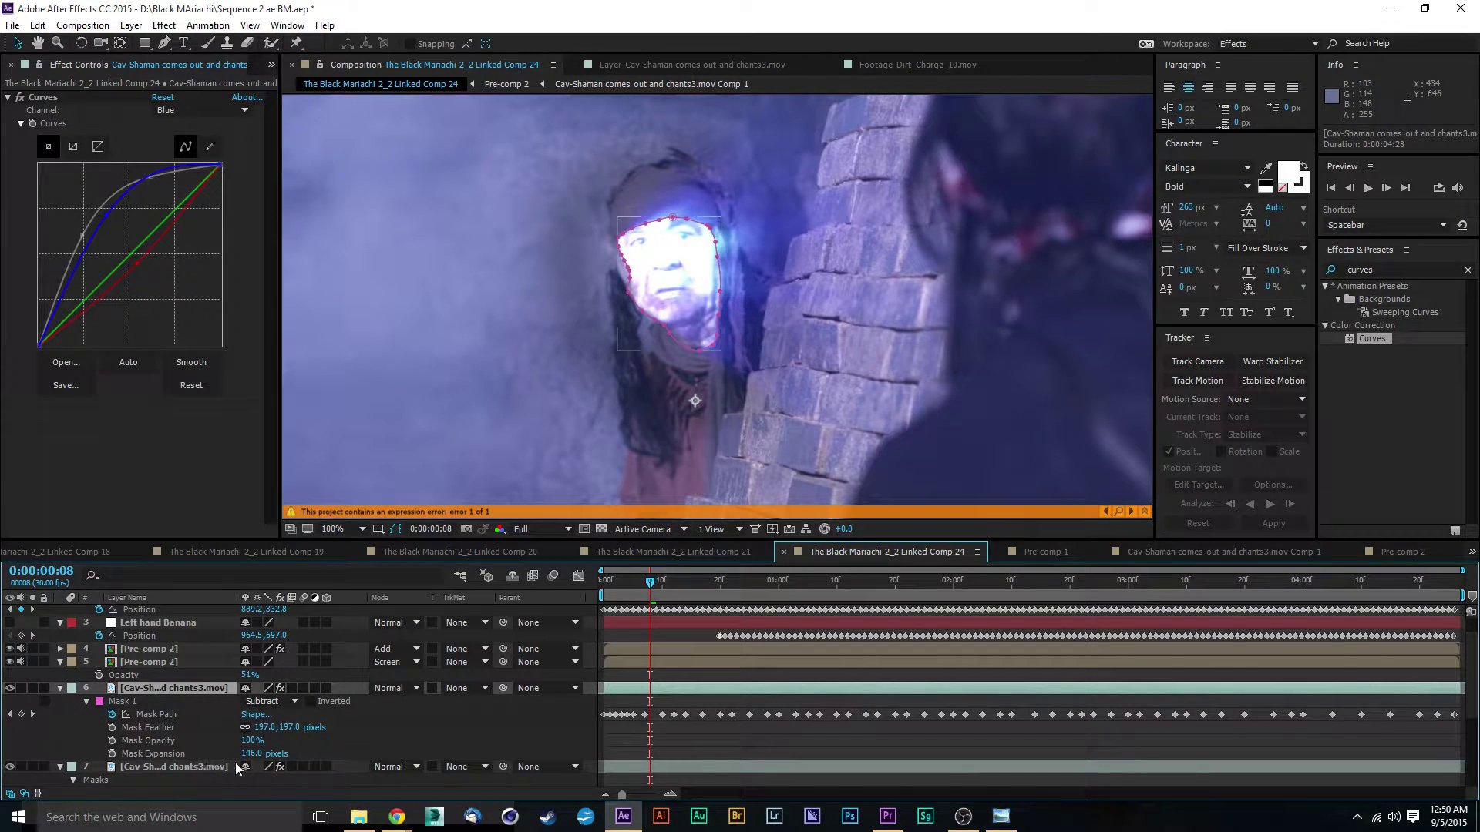
drag(251, 754, 4, 794)
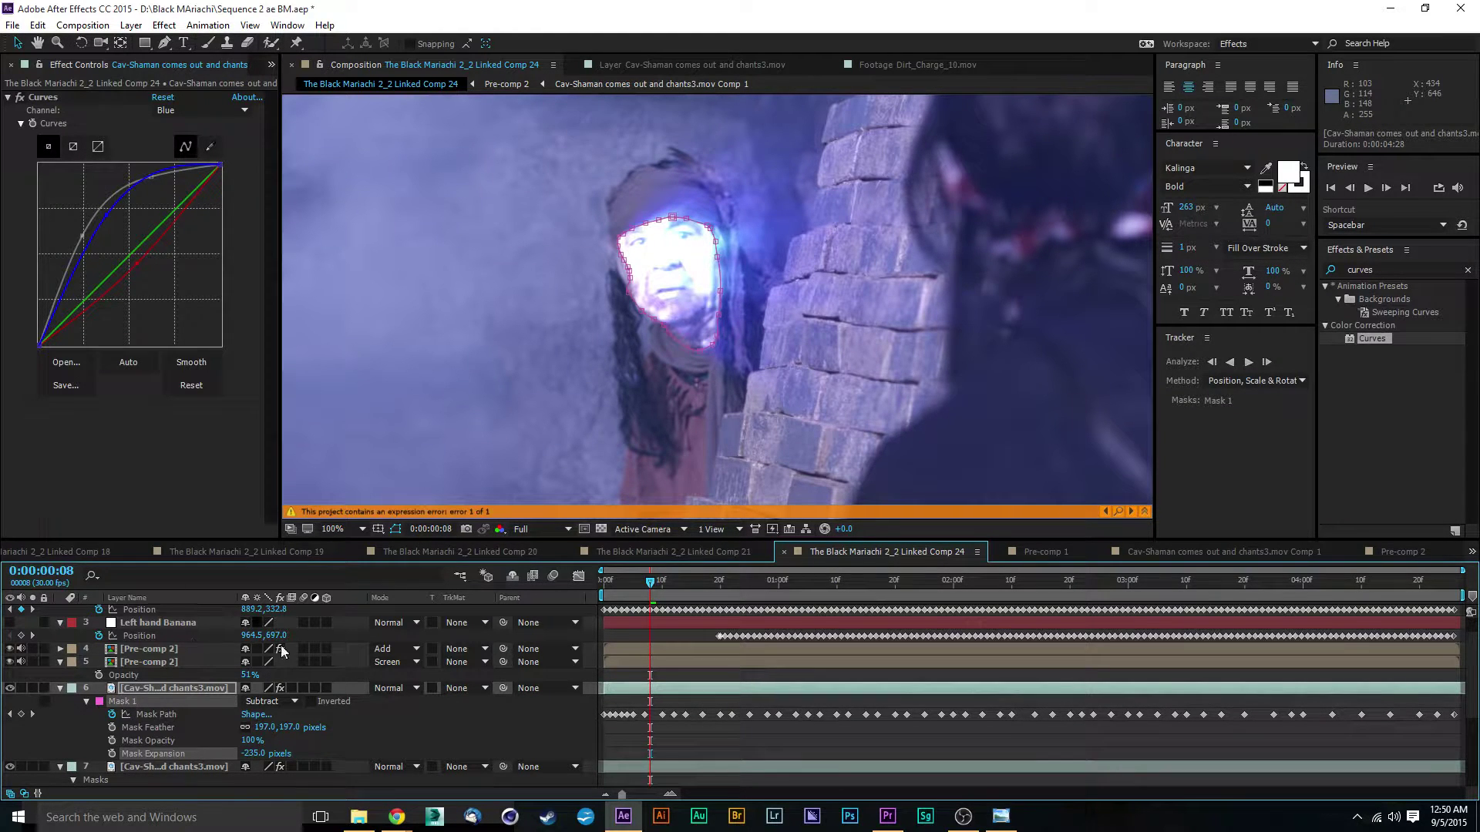
Step: Remove Curves from the duplicate Cav-Shaman layer and delete that duplicate
click(49, 98)
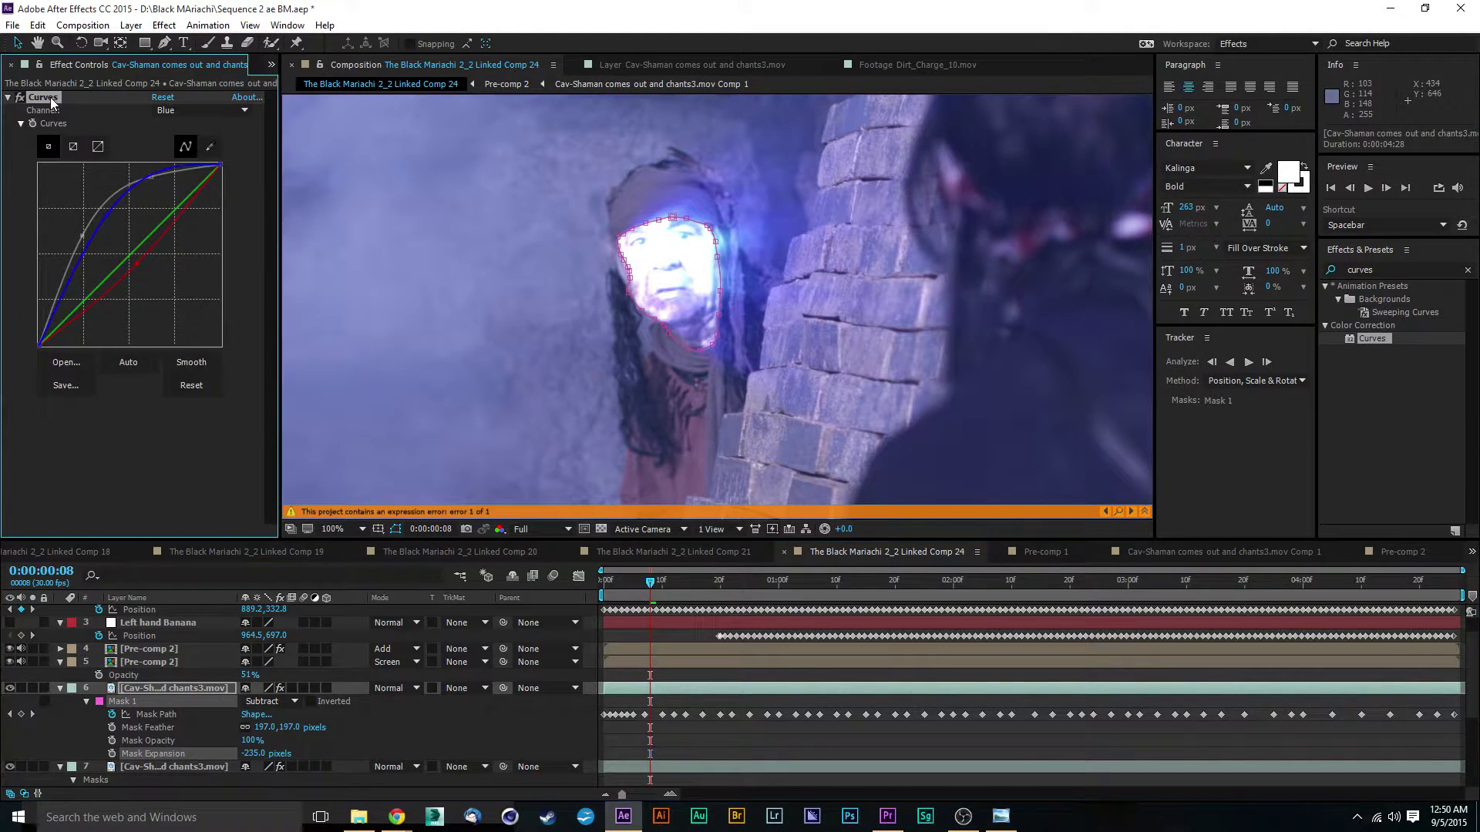
key(Delete)
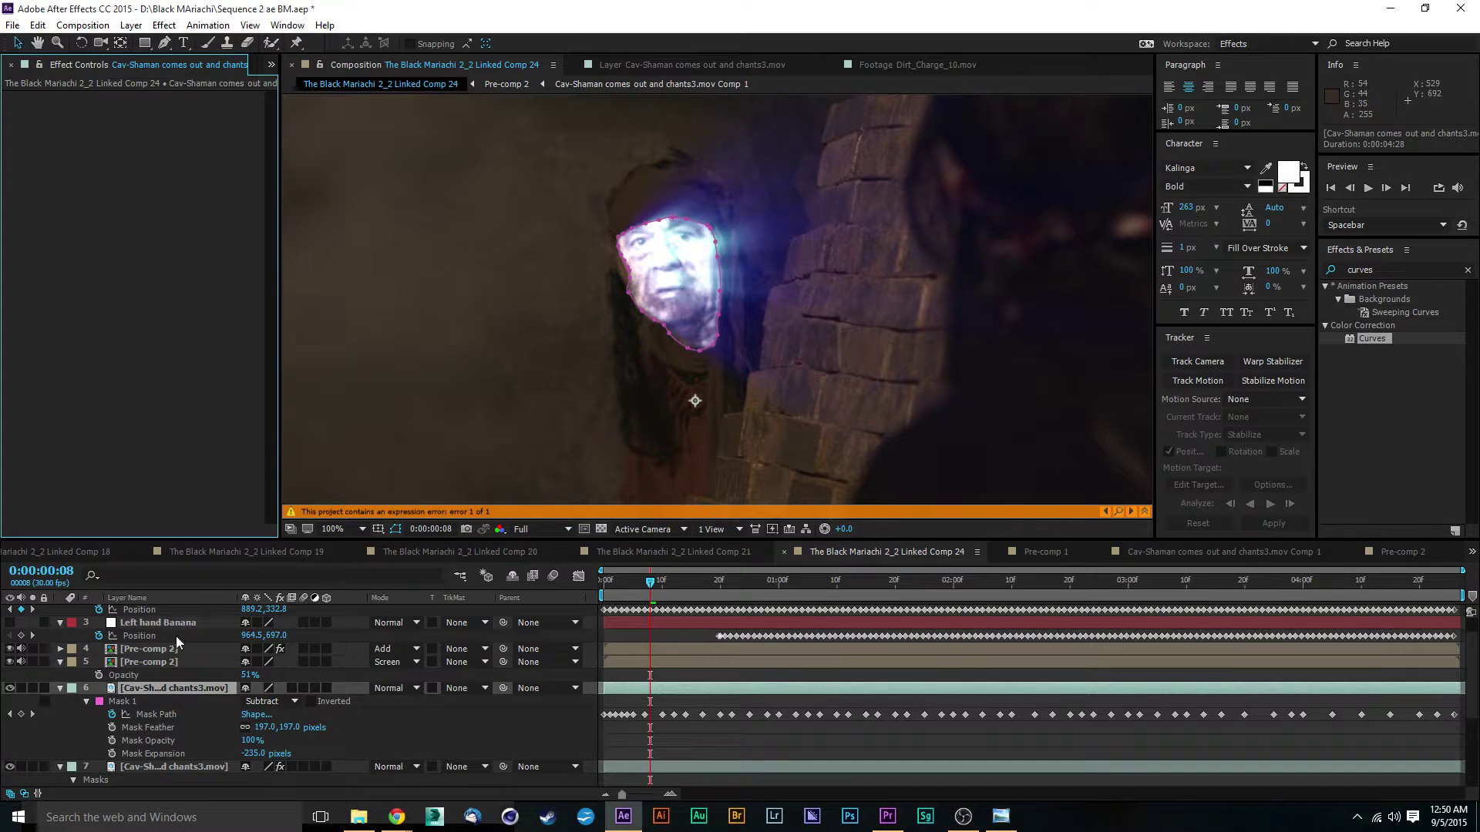
click(133, 687)
key(Delete)
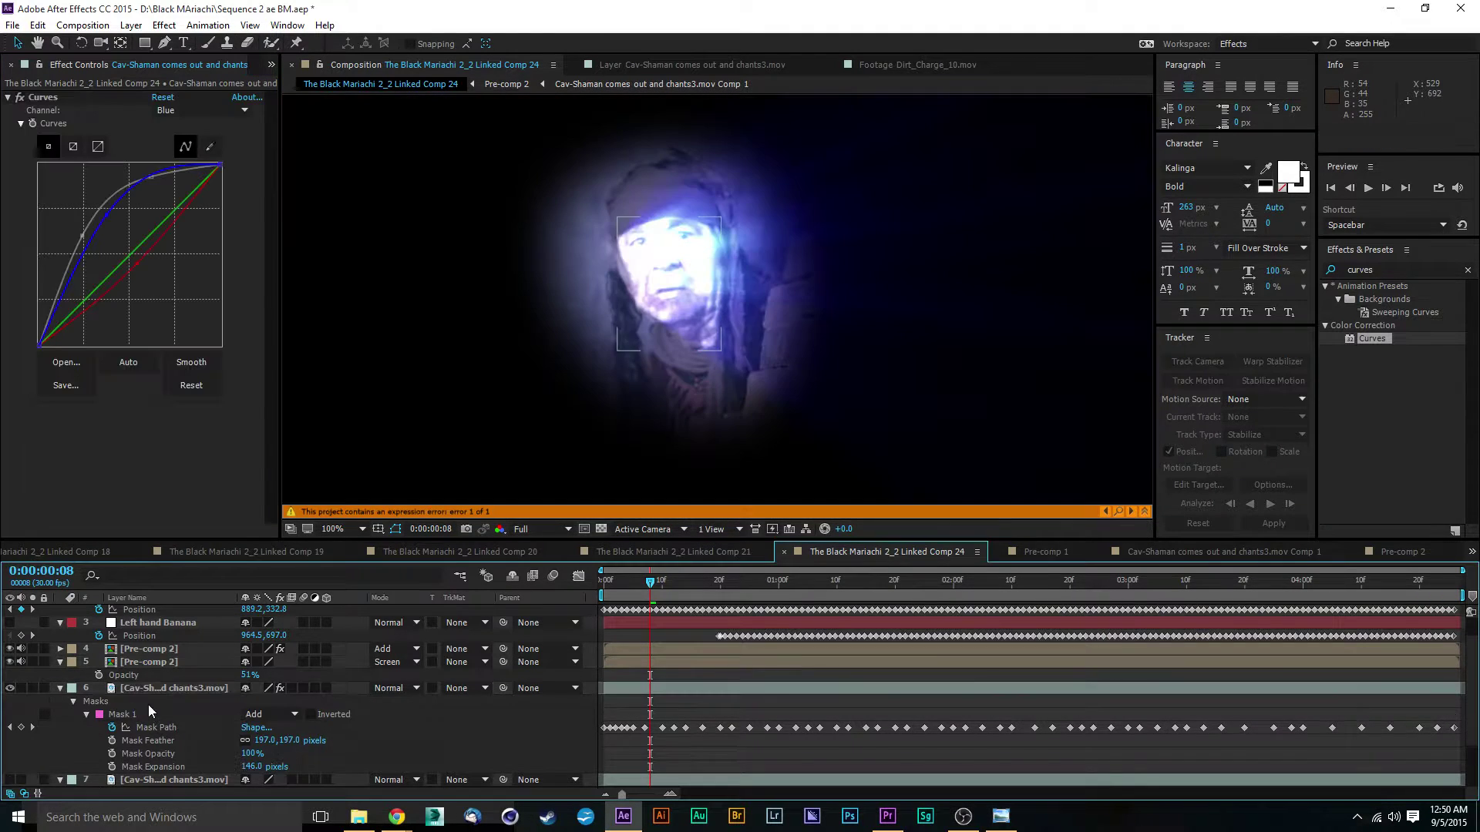
Step: Duplicate Mask 1 on the Curves-adjusted Cav-Shaman layer, set the copy's mode to Subtract and reveal its mask properties
click(162, 690)
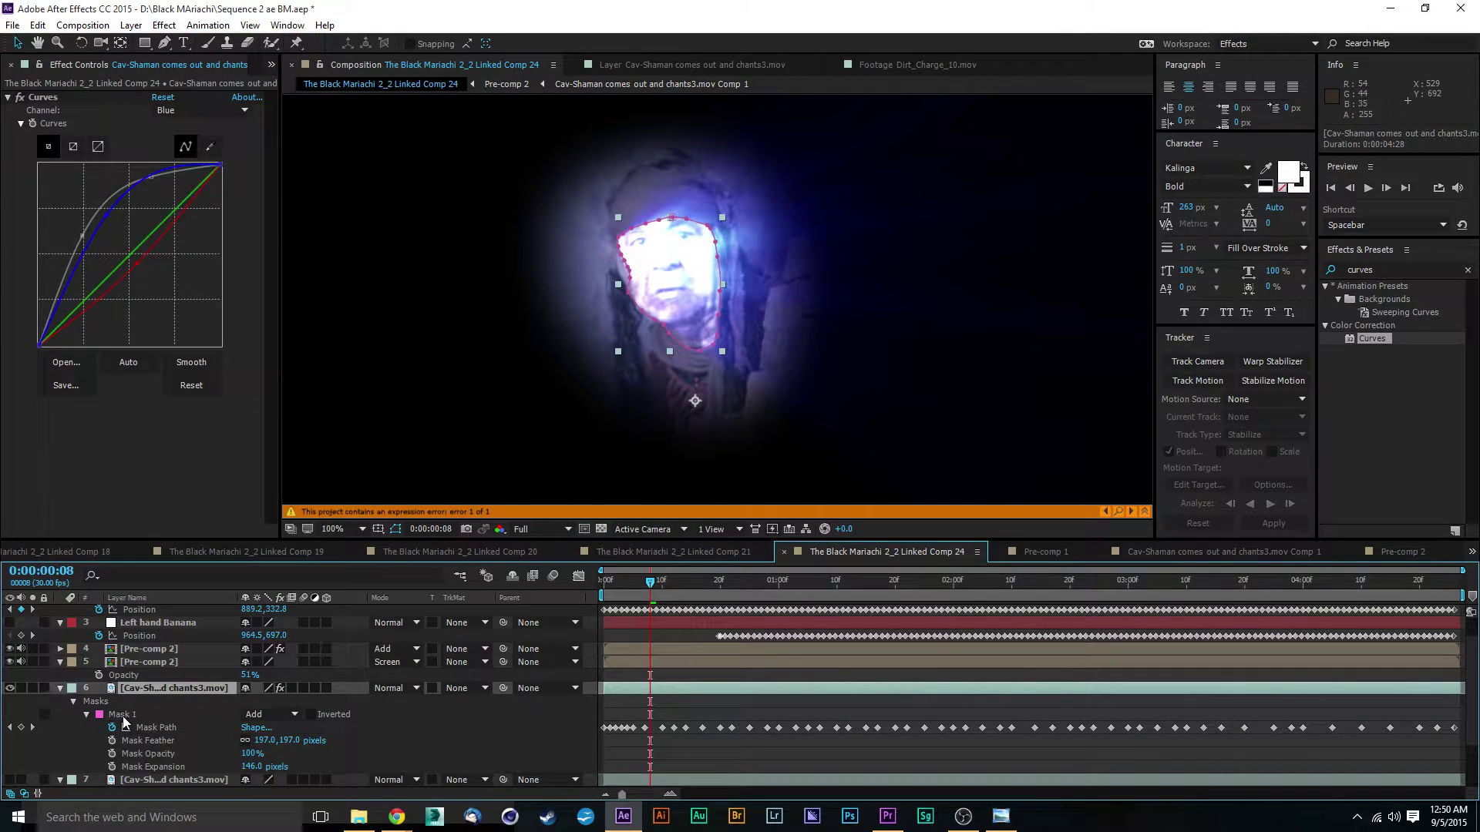
click(123, 716)
key(ctrl+d)
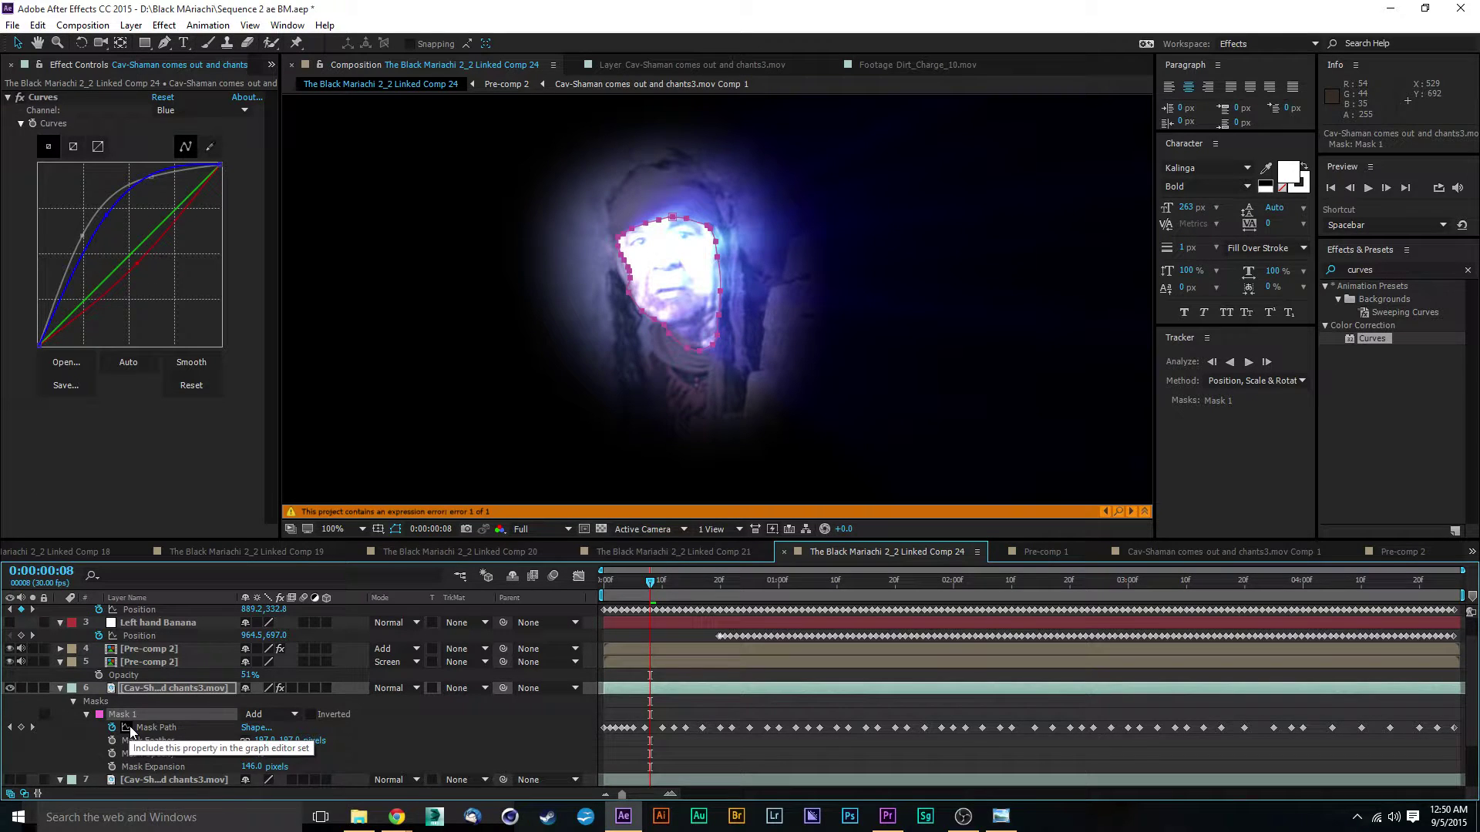
scroll(233, 728, down, 1)
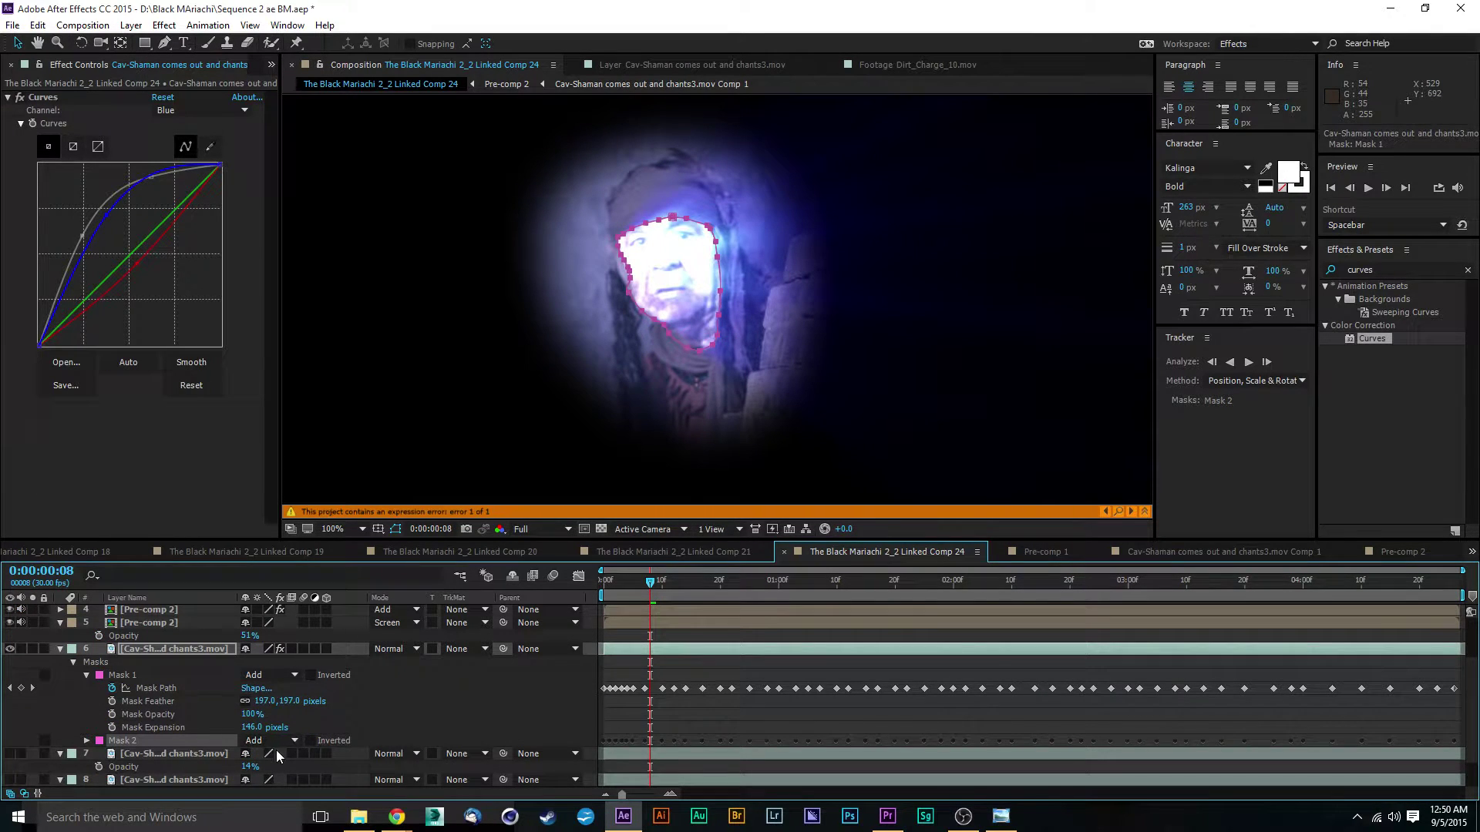
click(279, 742)
click(287, 655)
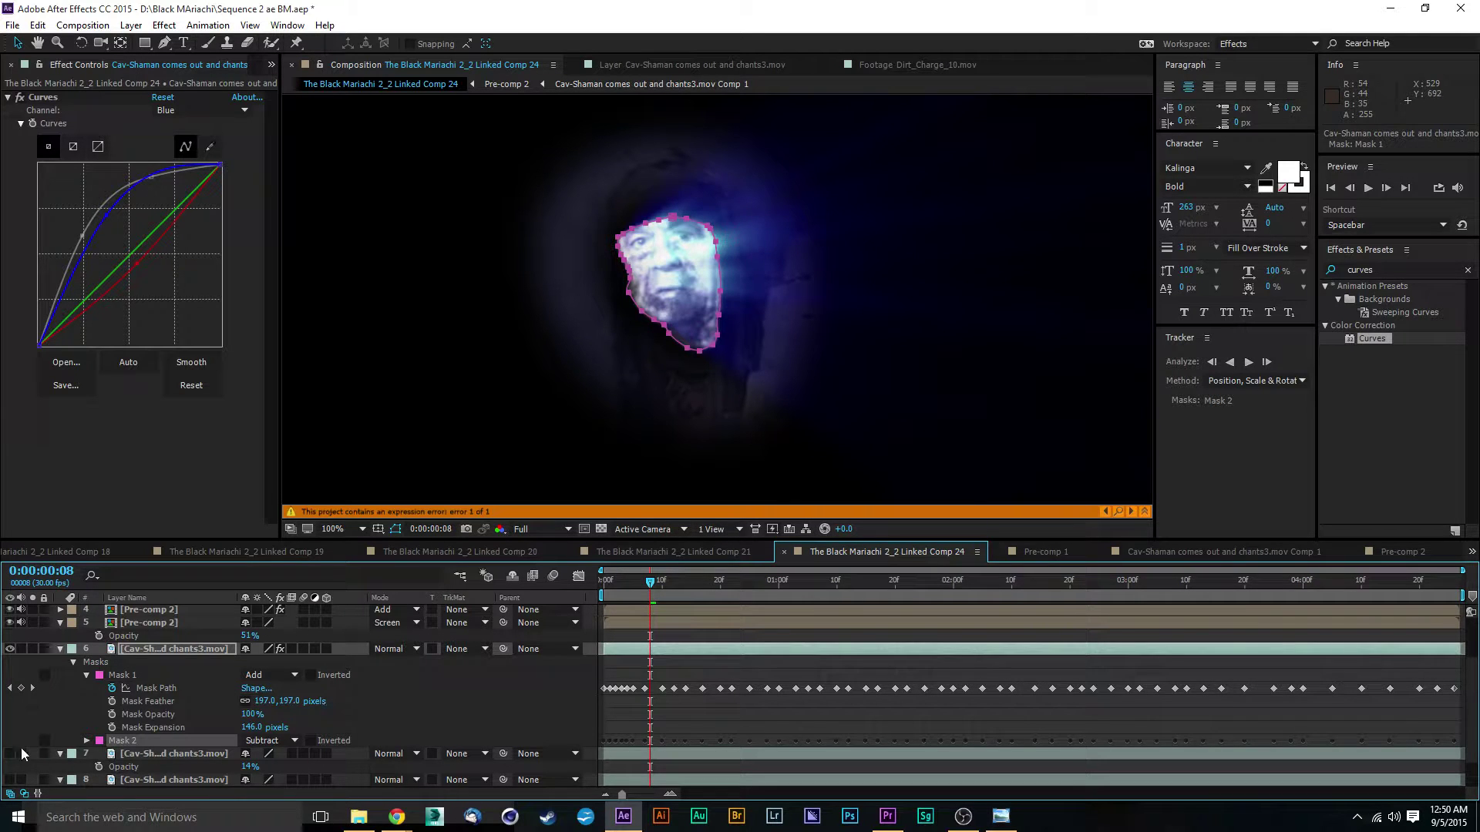
click(87, 741)
scroll(422, 709, down, 2)
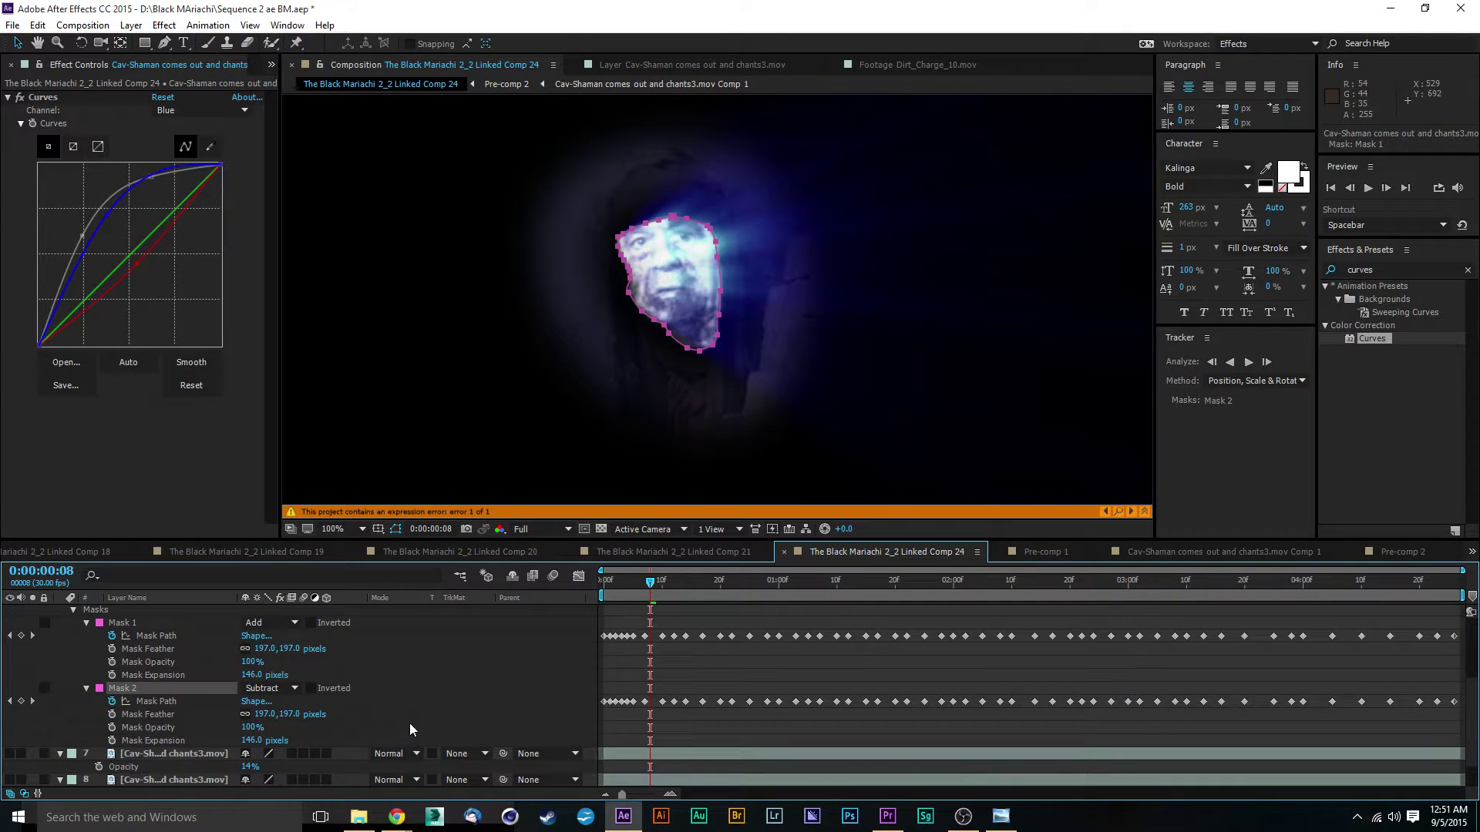
Step: Set the subtracting Mask 2's expansion to 0 pixels and collapse the Curves-adjusted Cav-Shaman layer
drag(252, 740, 96, 748)
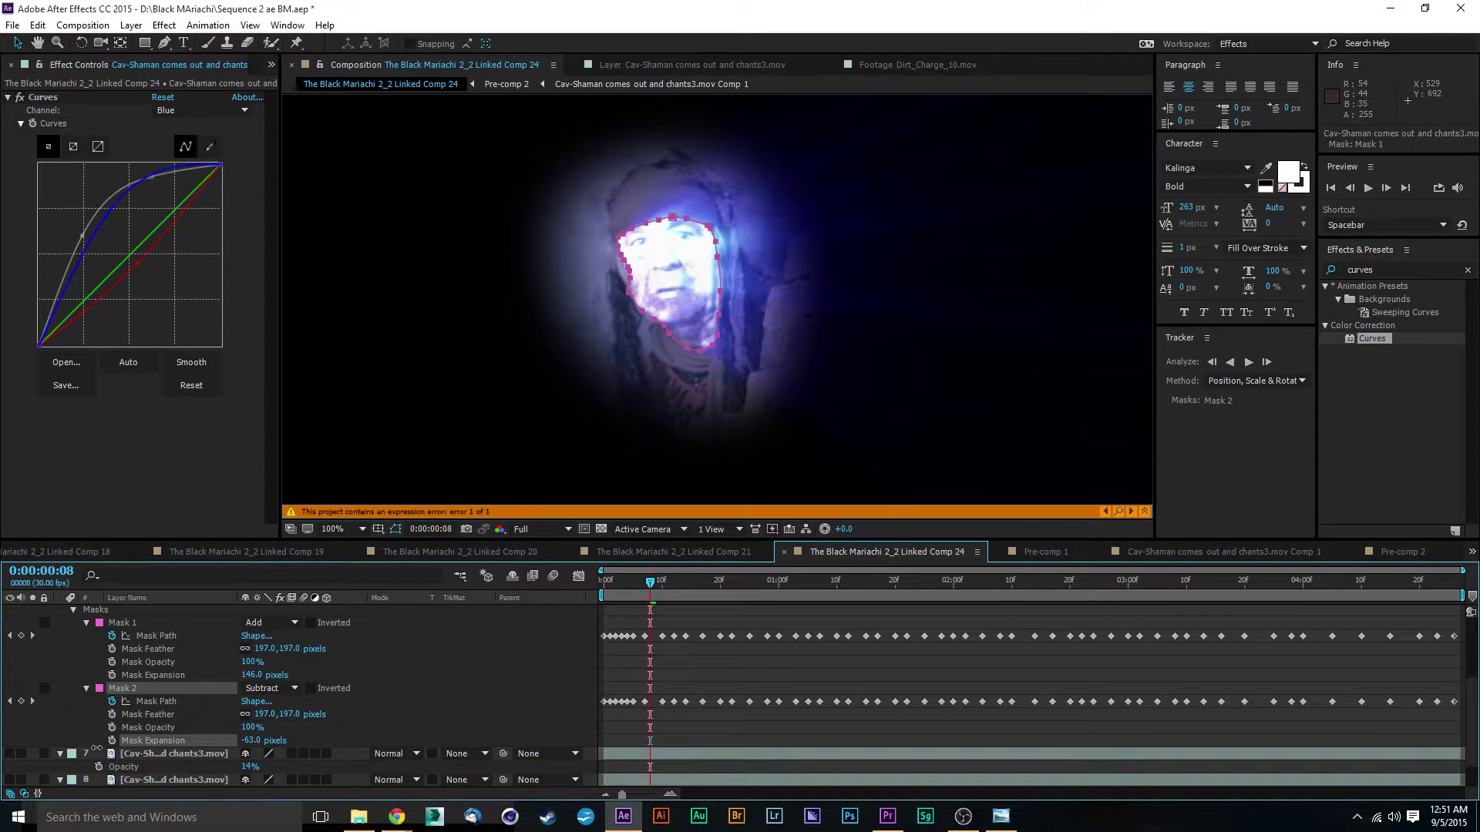
click(262, 740)
text(0)
key(Return)
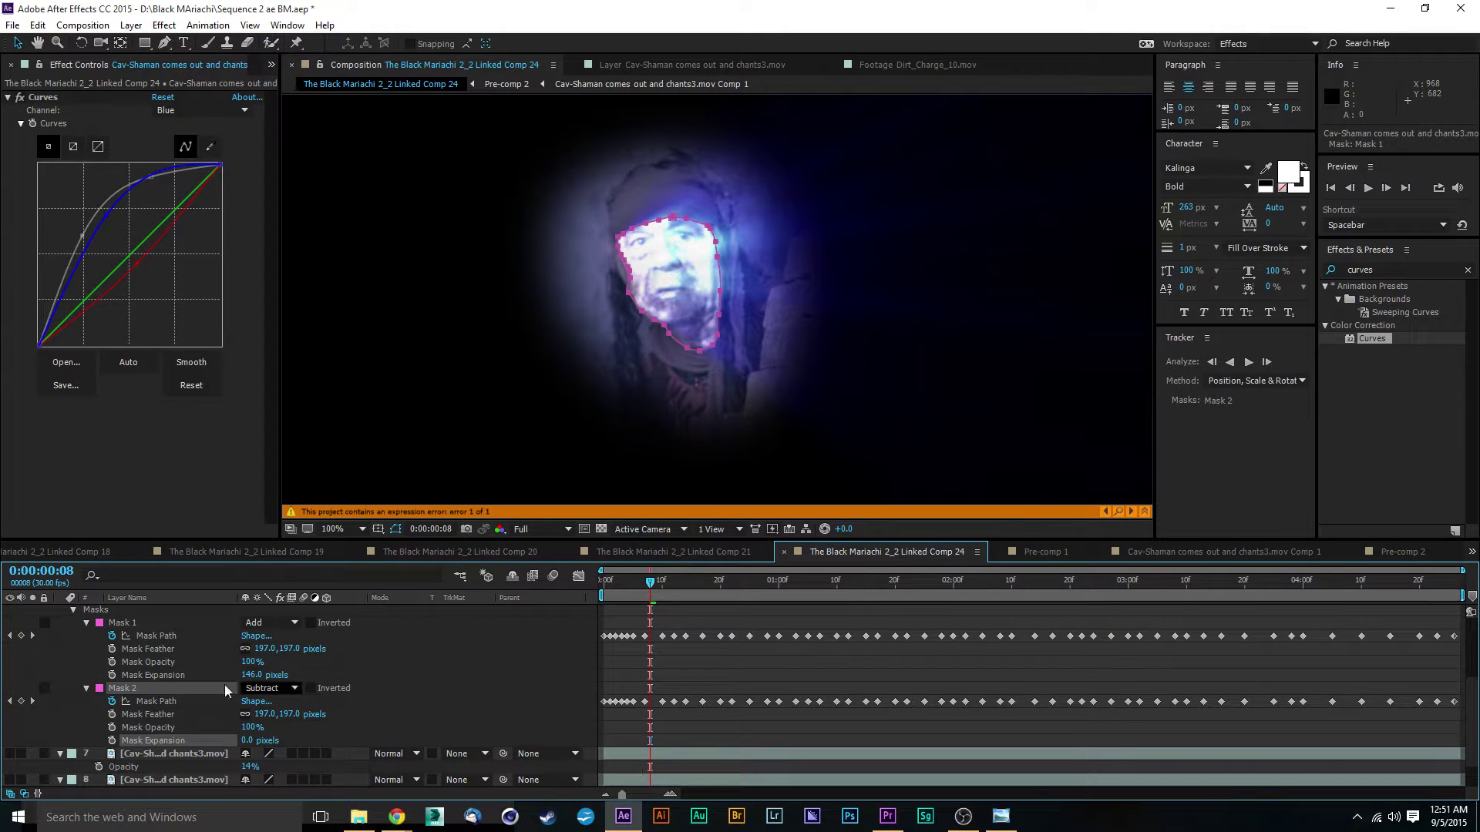
click(390, 680)
scroll(193, 685, up, 1)
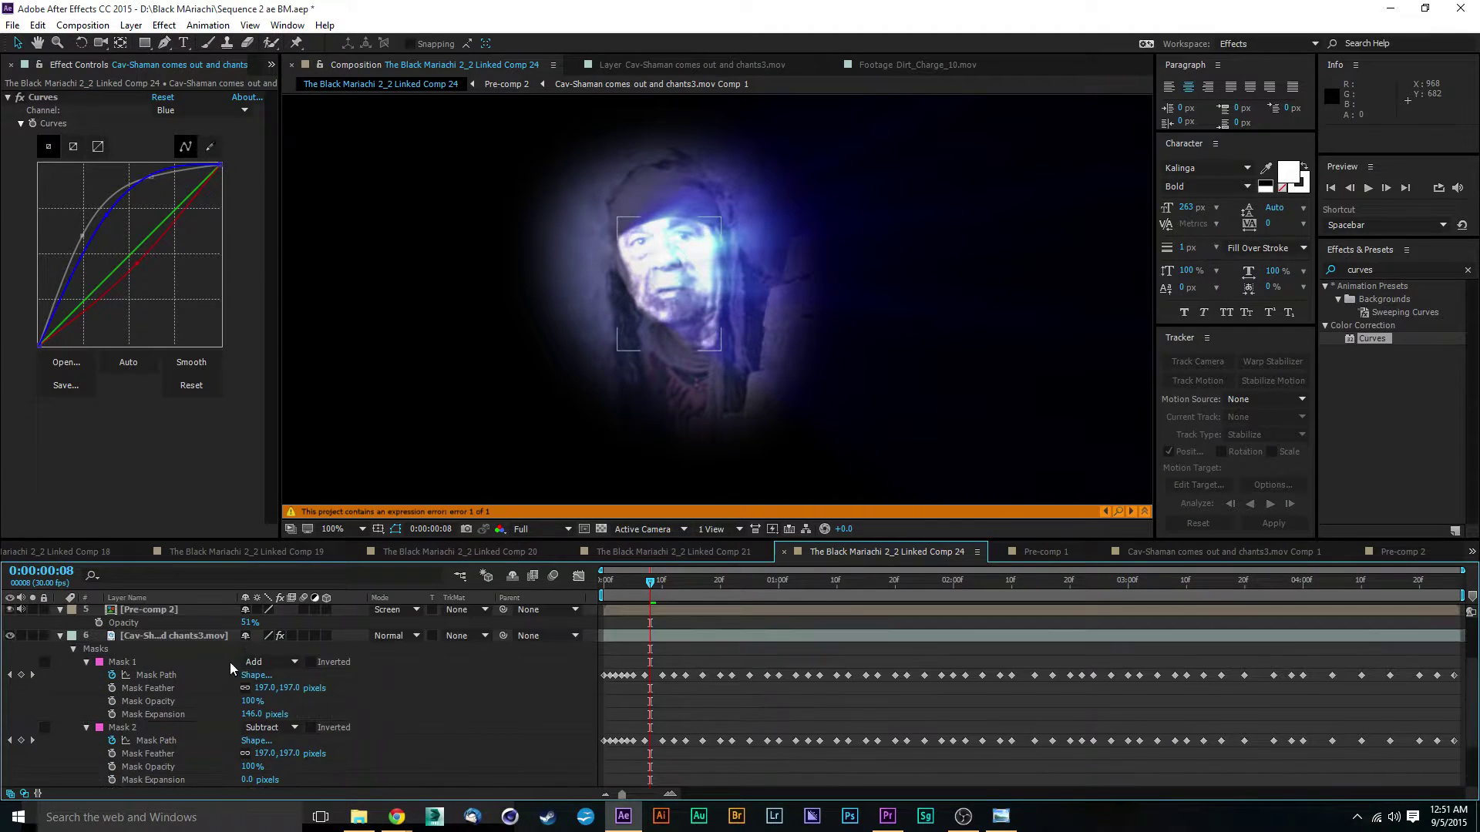
click(60, 636)
scroll(327, 778, up, 2)
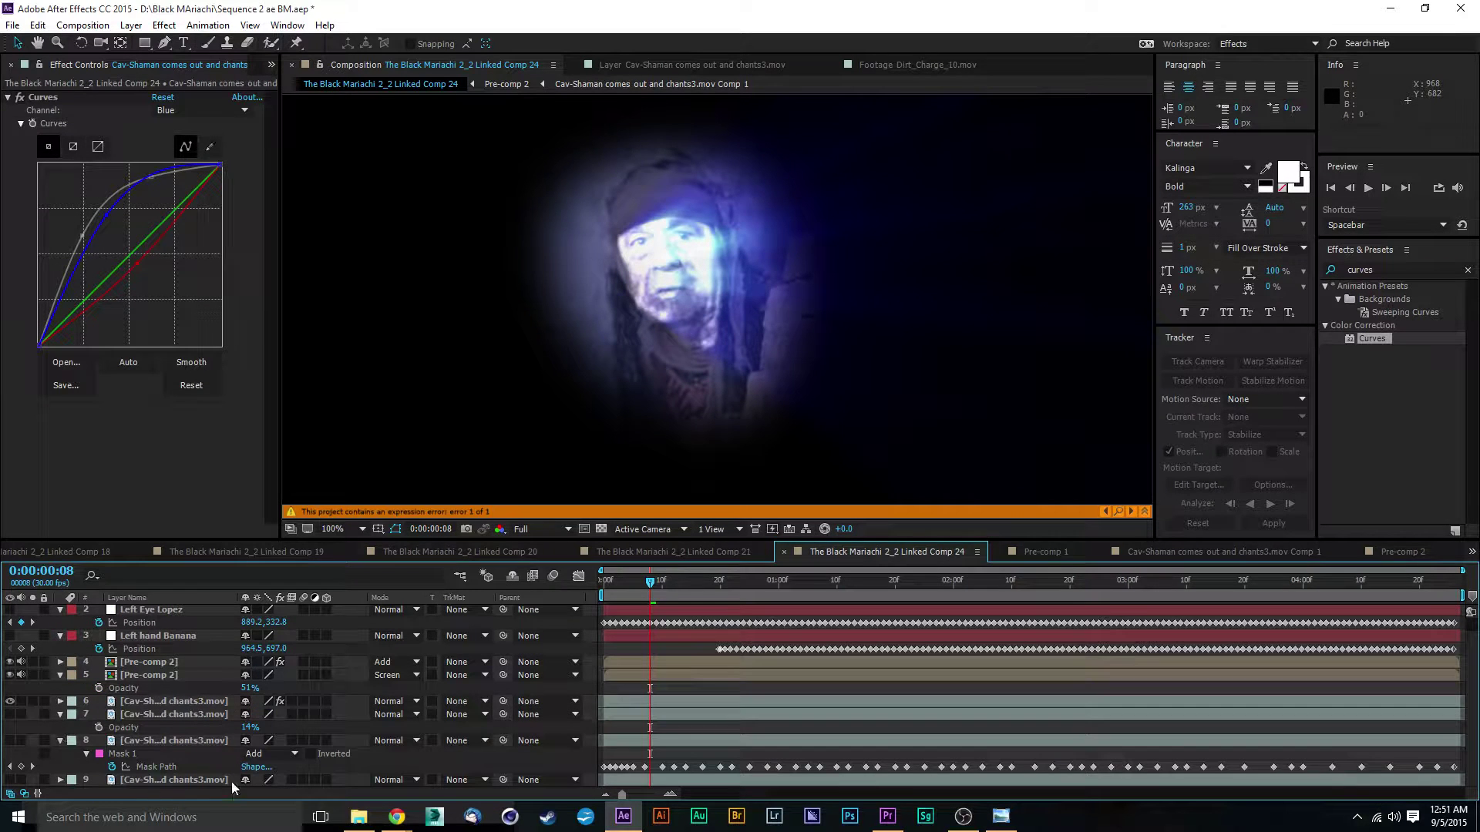
Step: Try showing the low-opacity Cav-Shaman copy in layer 7 beneath the glow, with its properties expanded
click(159, 703)
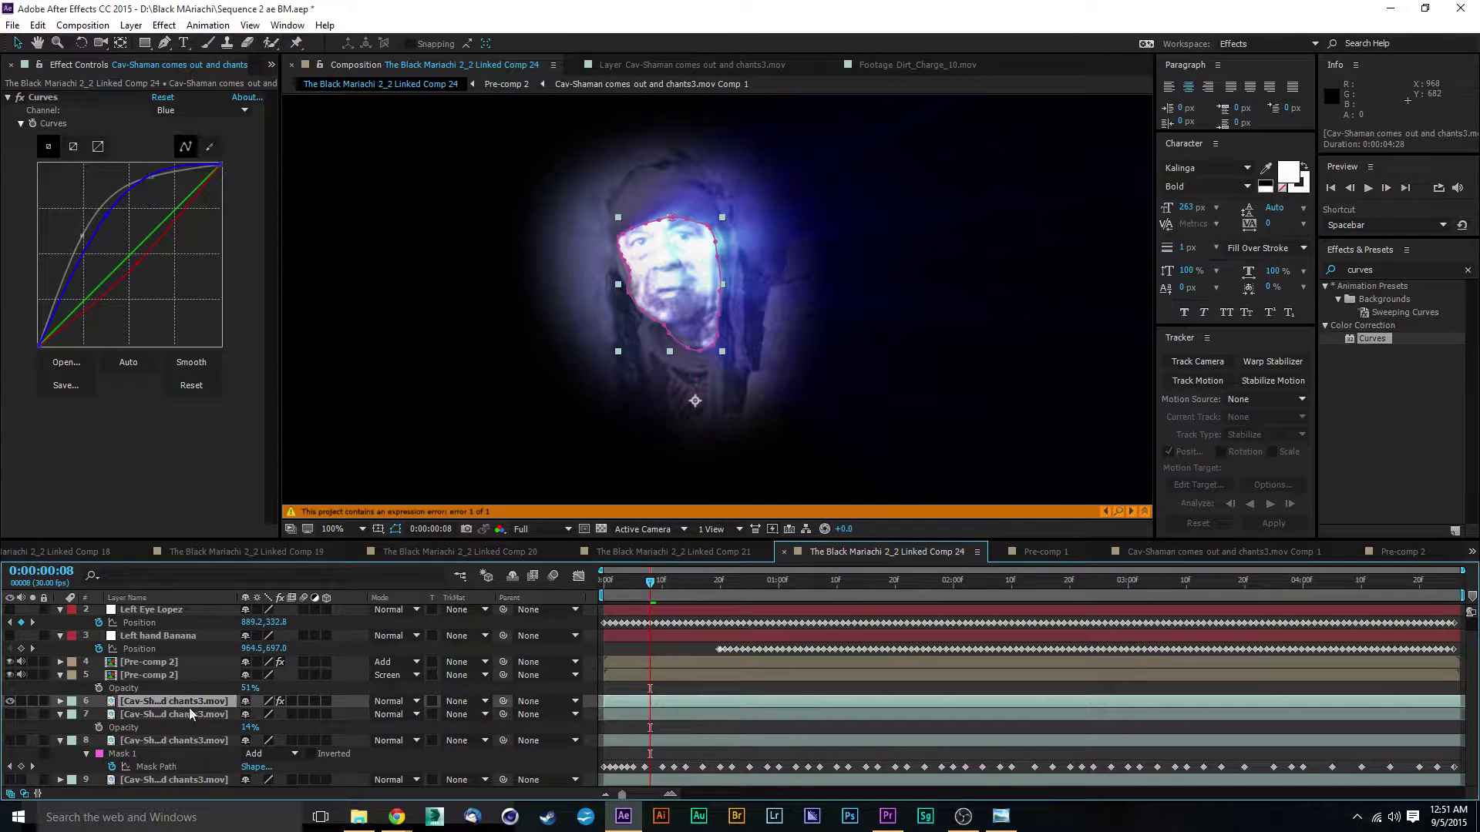
click(176, 716)
click(10, 715)
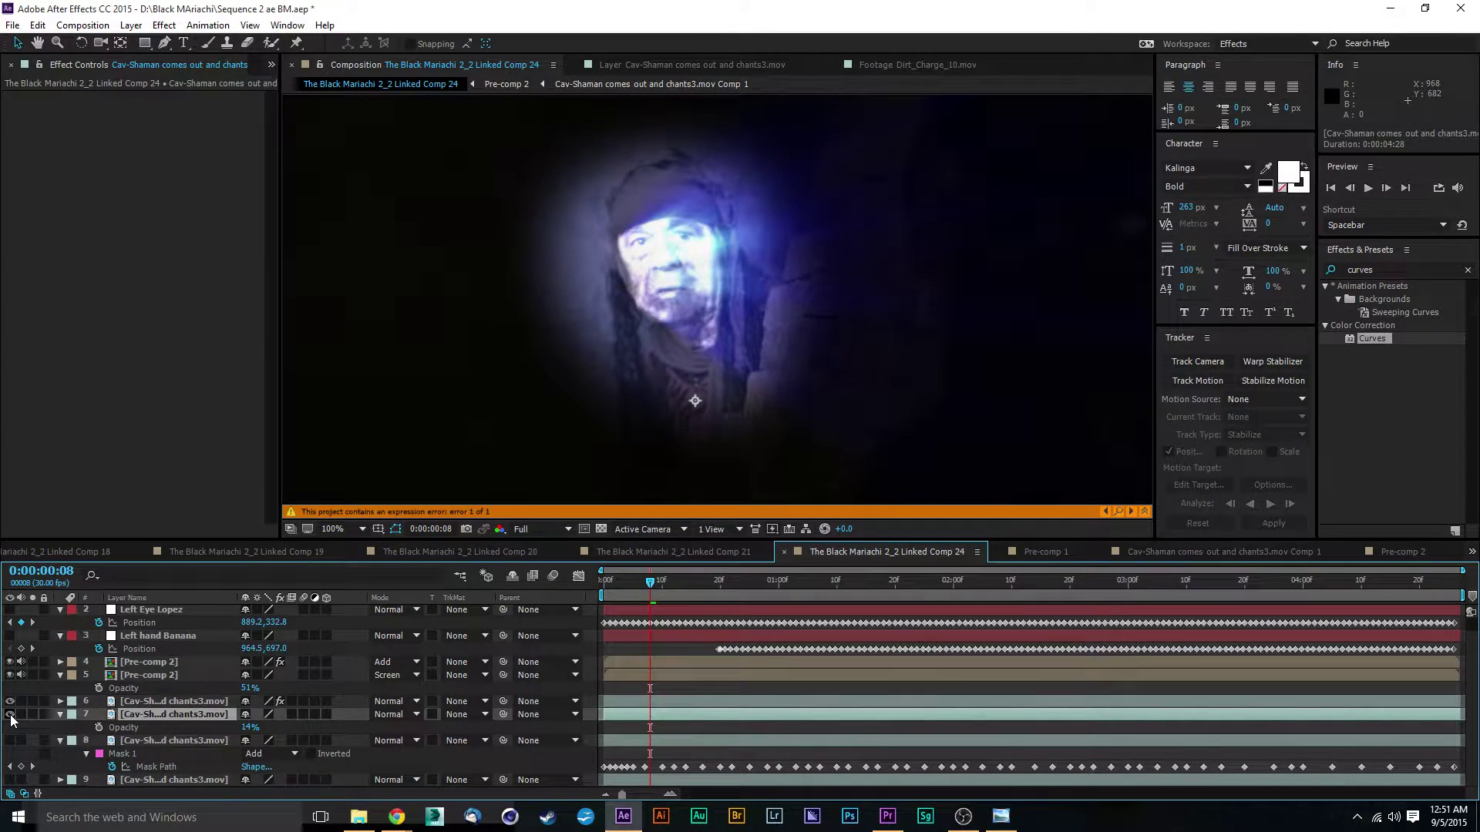
key(t)
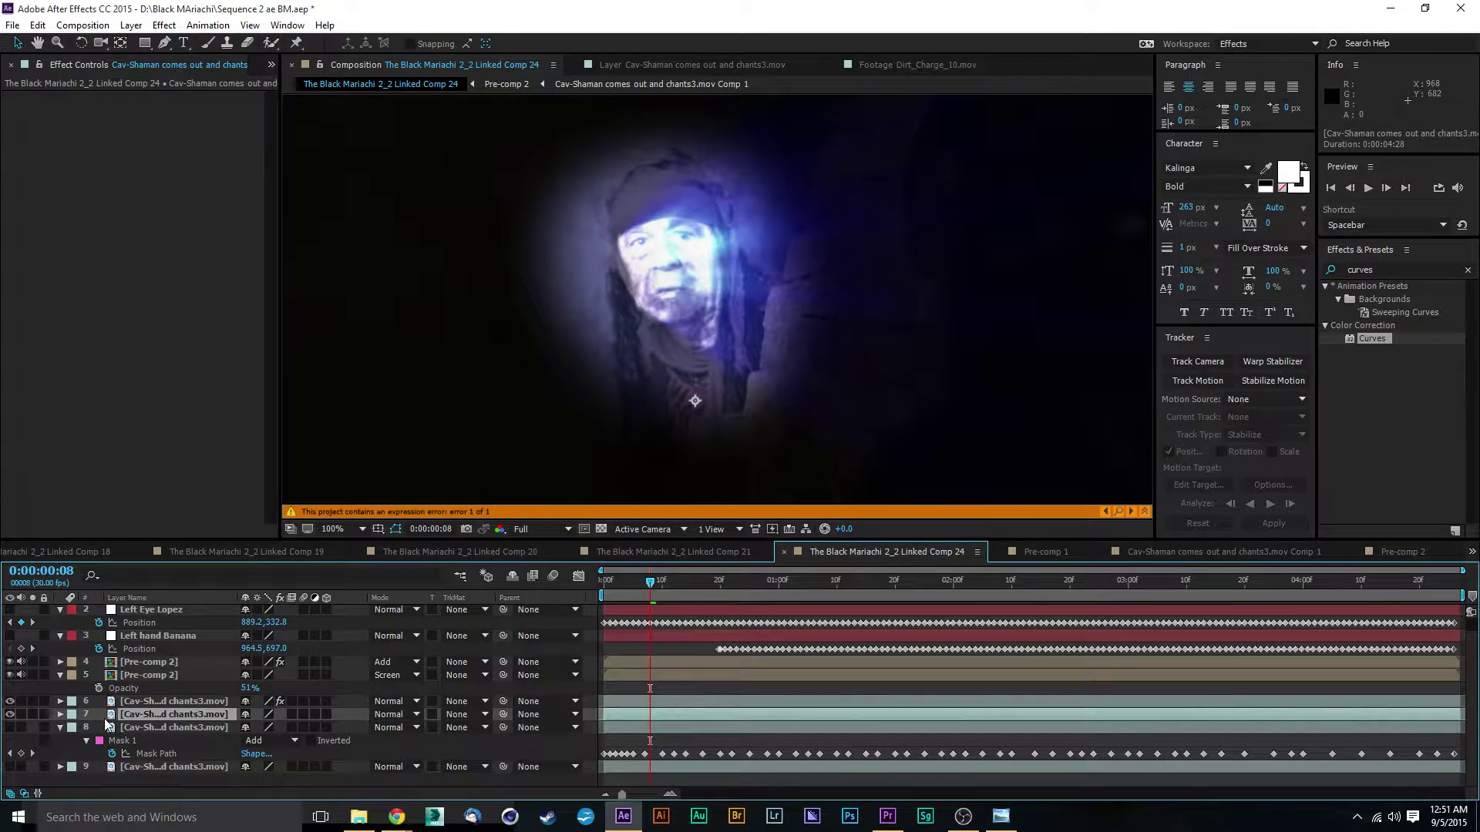
click(61, 715)
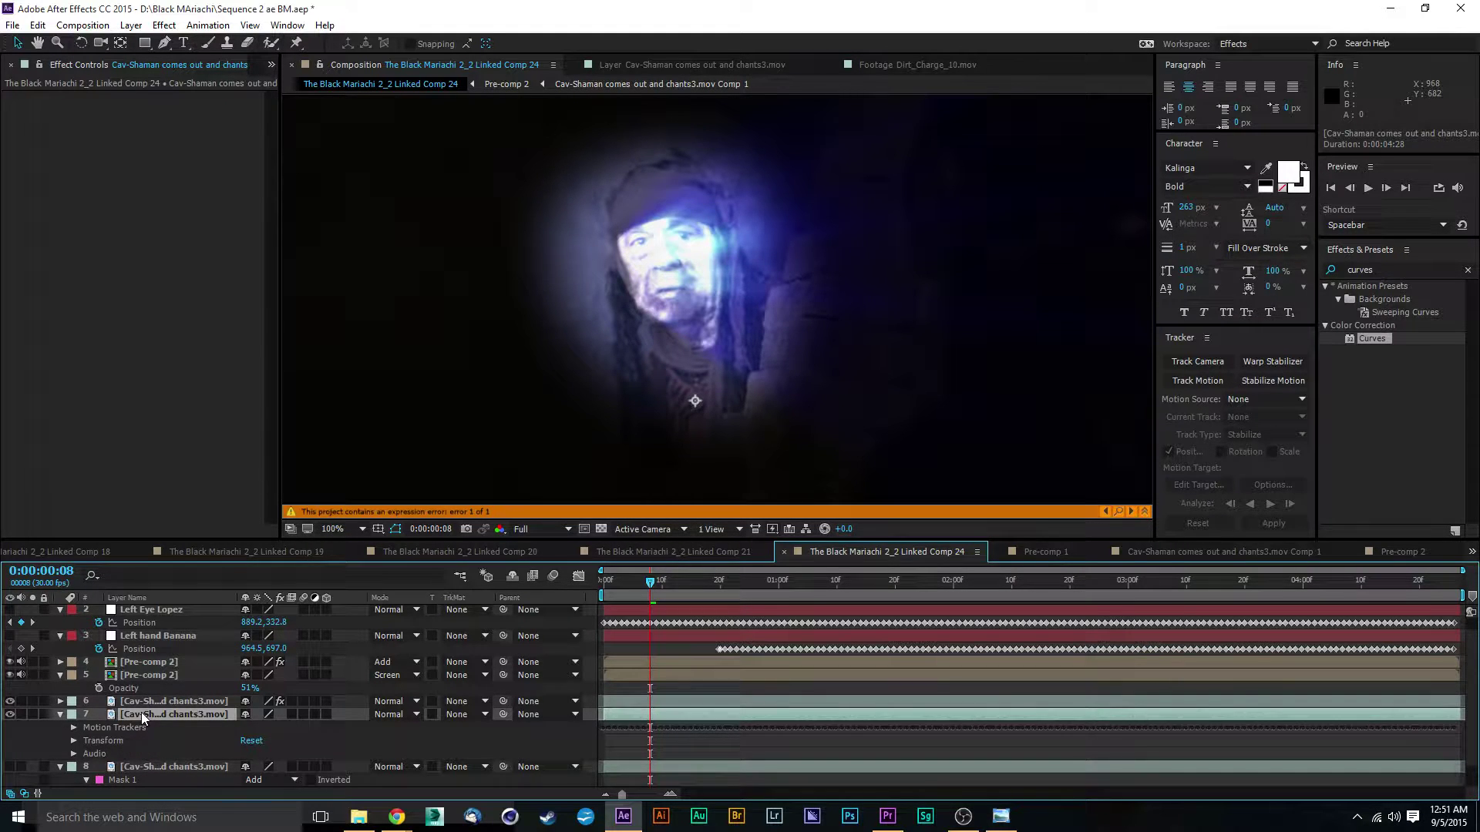
click(61, 714)
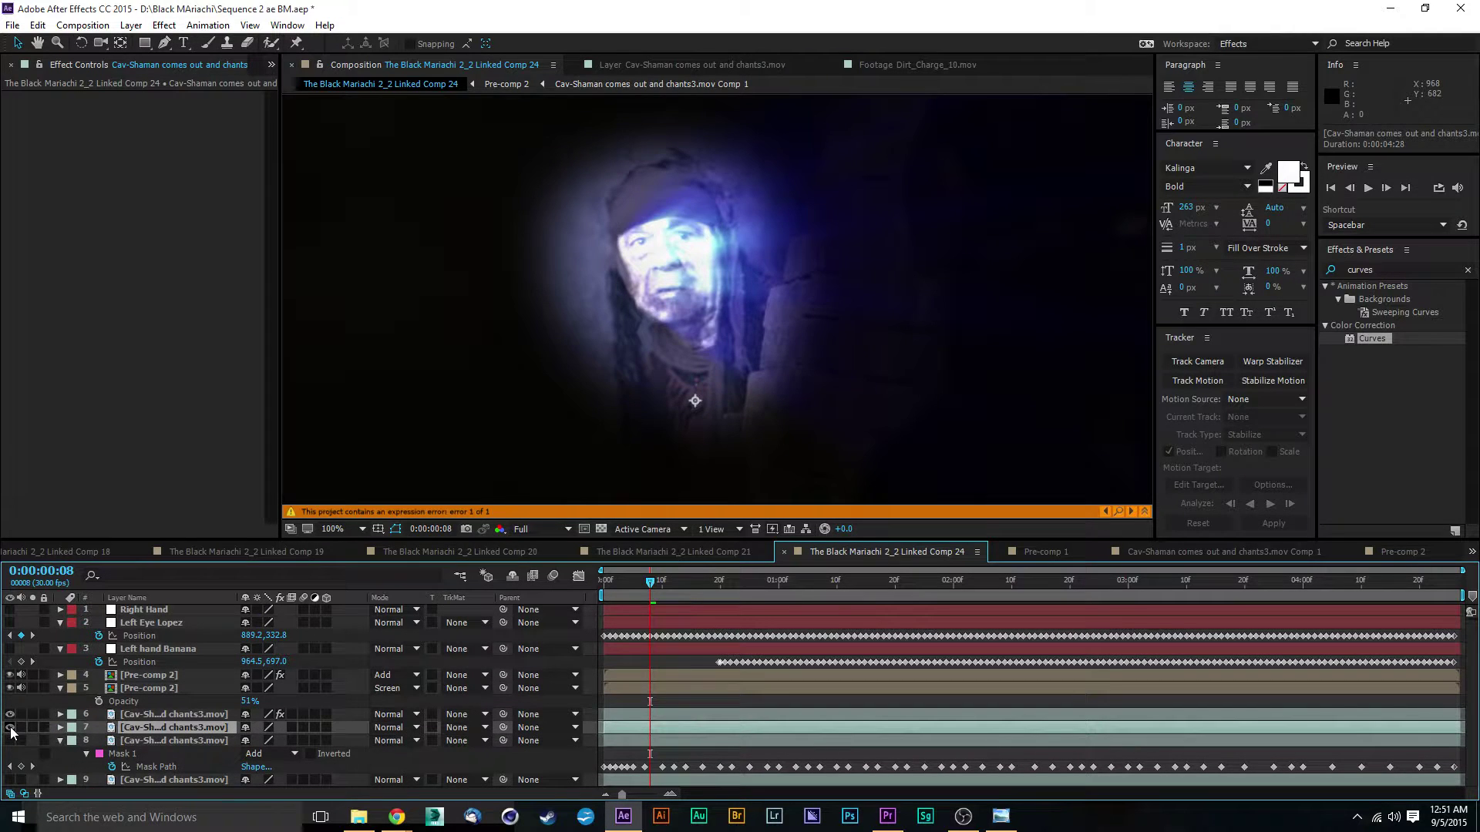
click(11, 727)
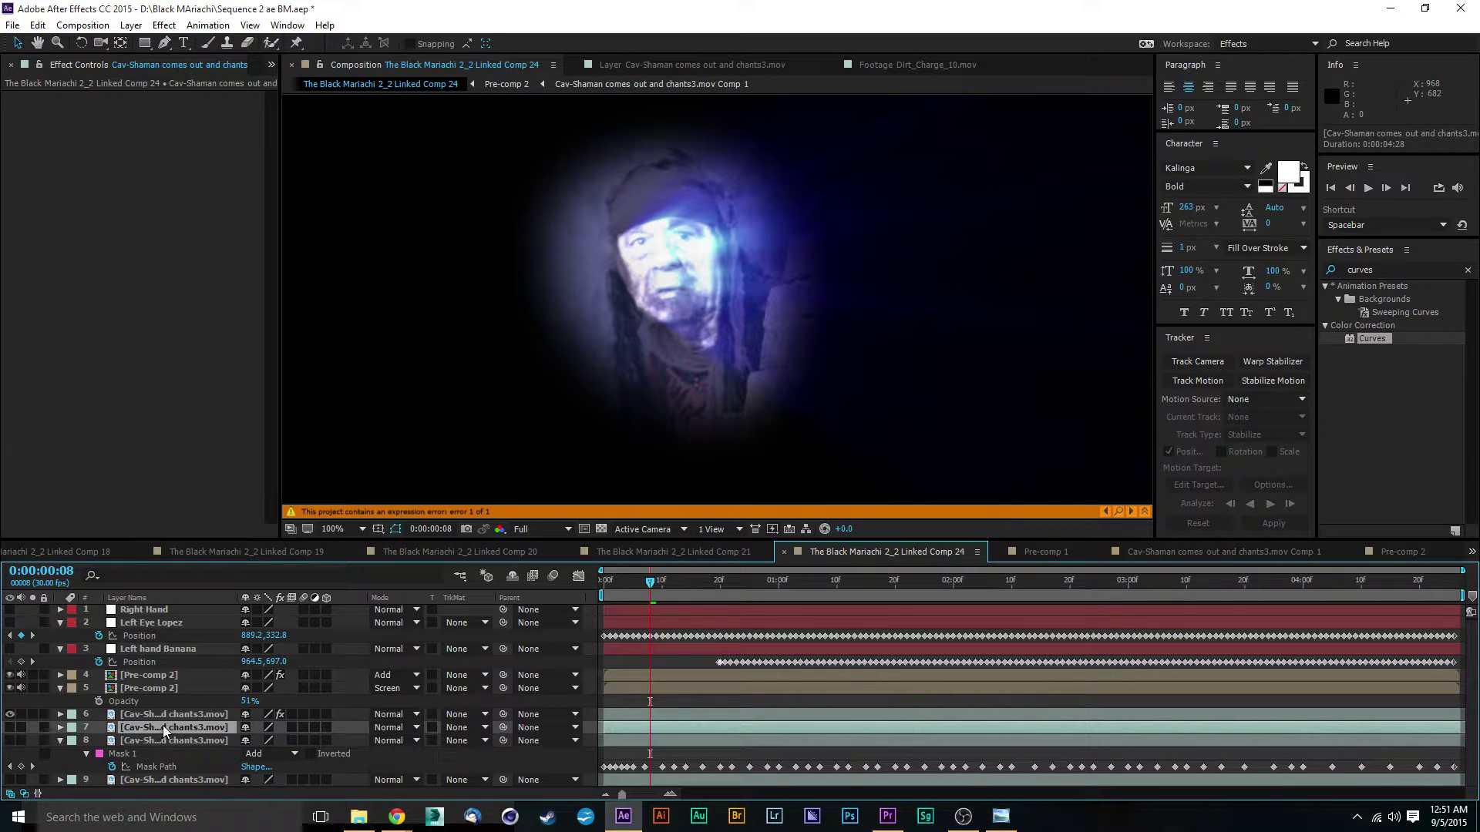
Step: Make the base Cav-Shaman layer 9 visible and check the glow against the full shot
click(146, 780)
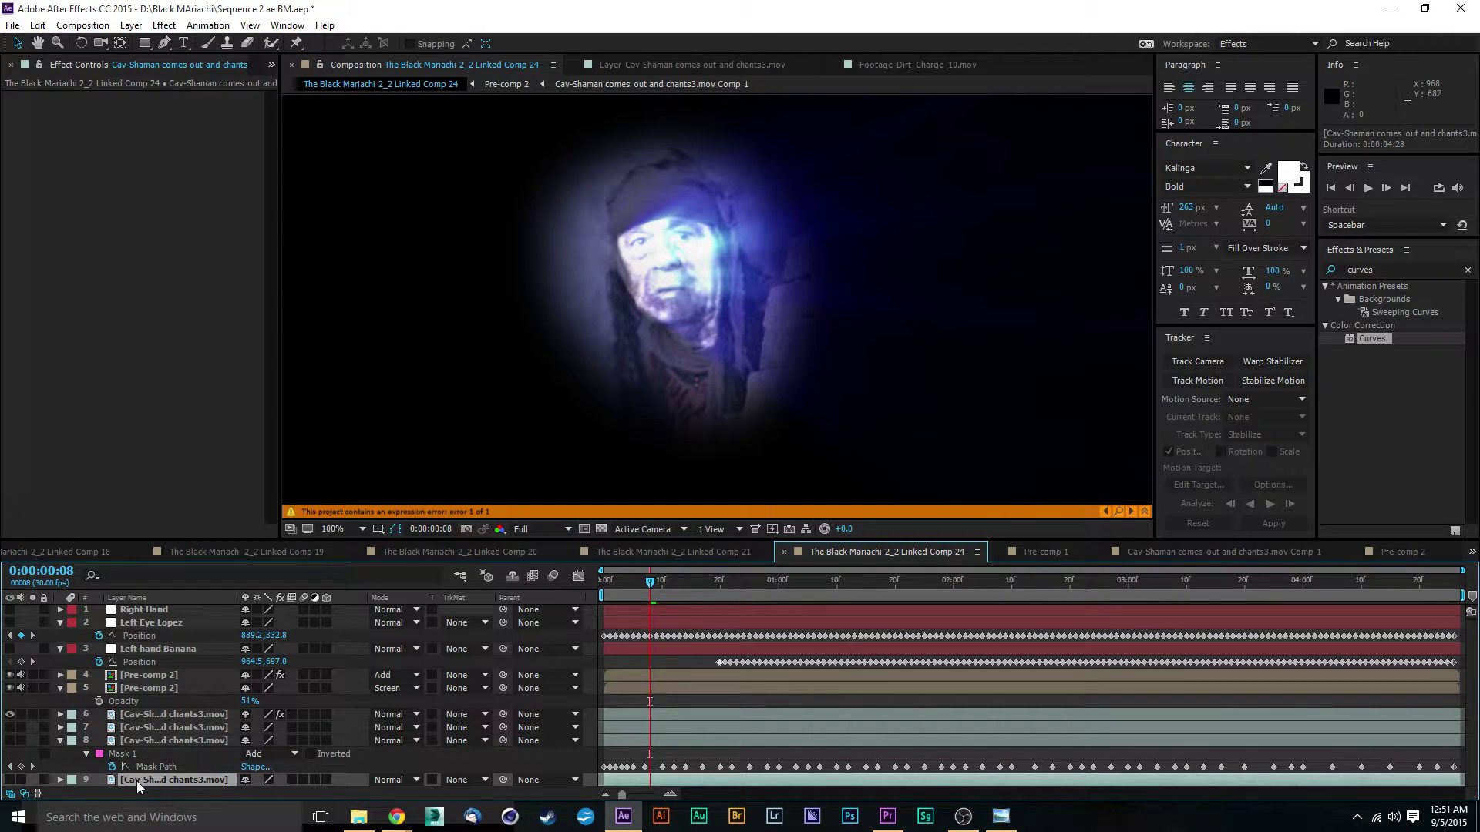
click(10, 780)
scroll(565, 439, down, 3)
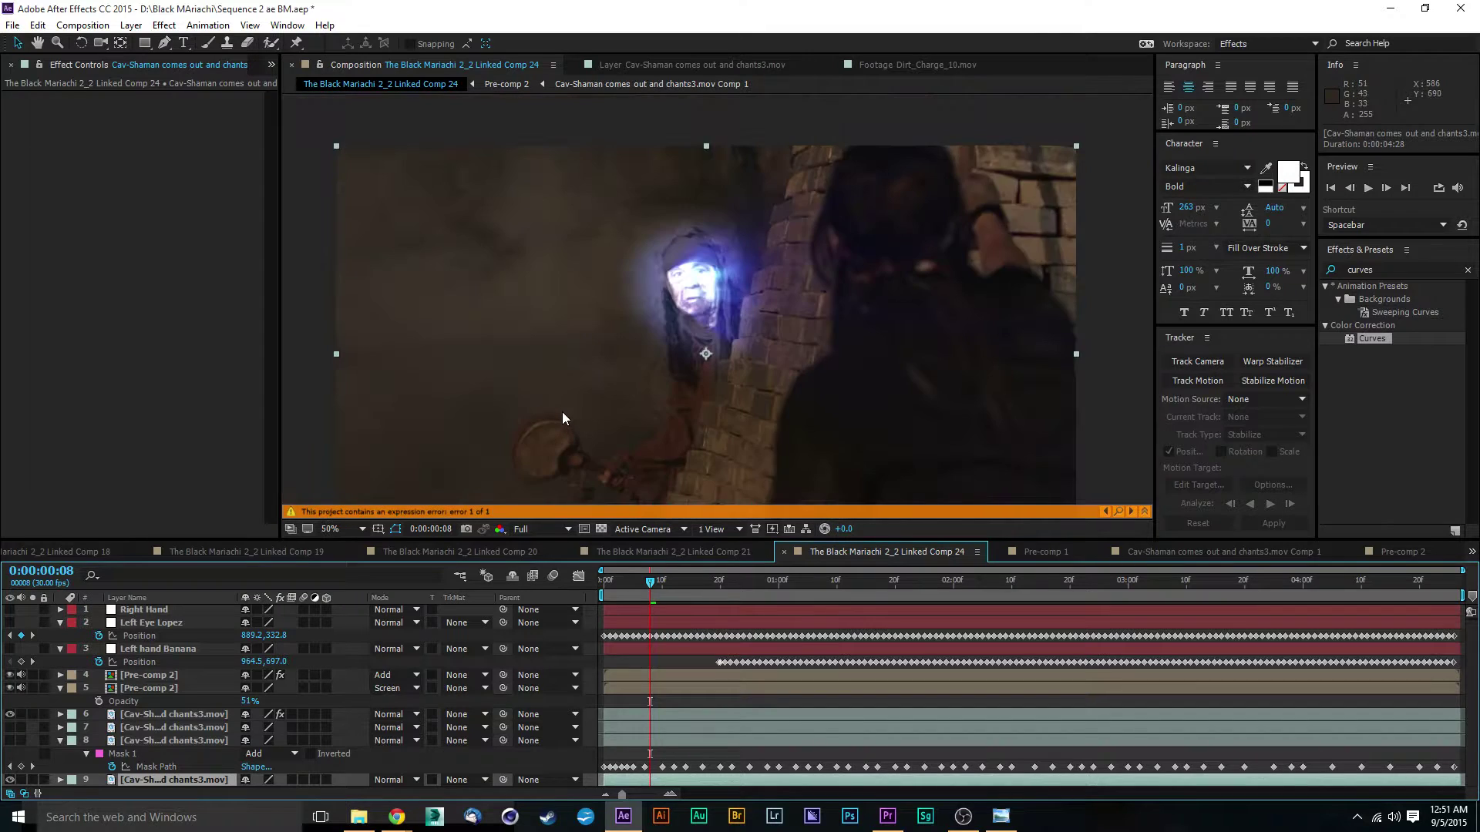
scroll(848, 385, up, 2)
scroll(875, 362, down, 2)
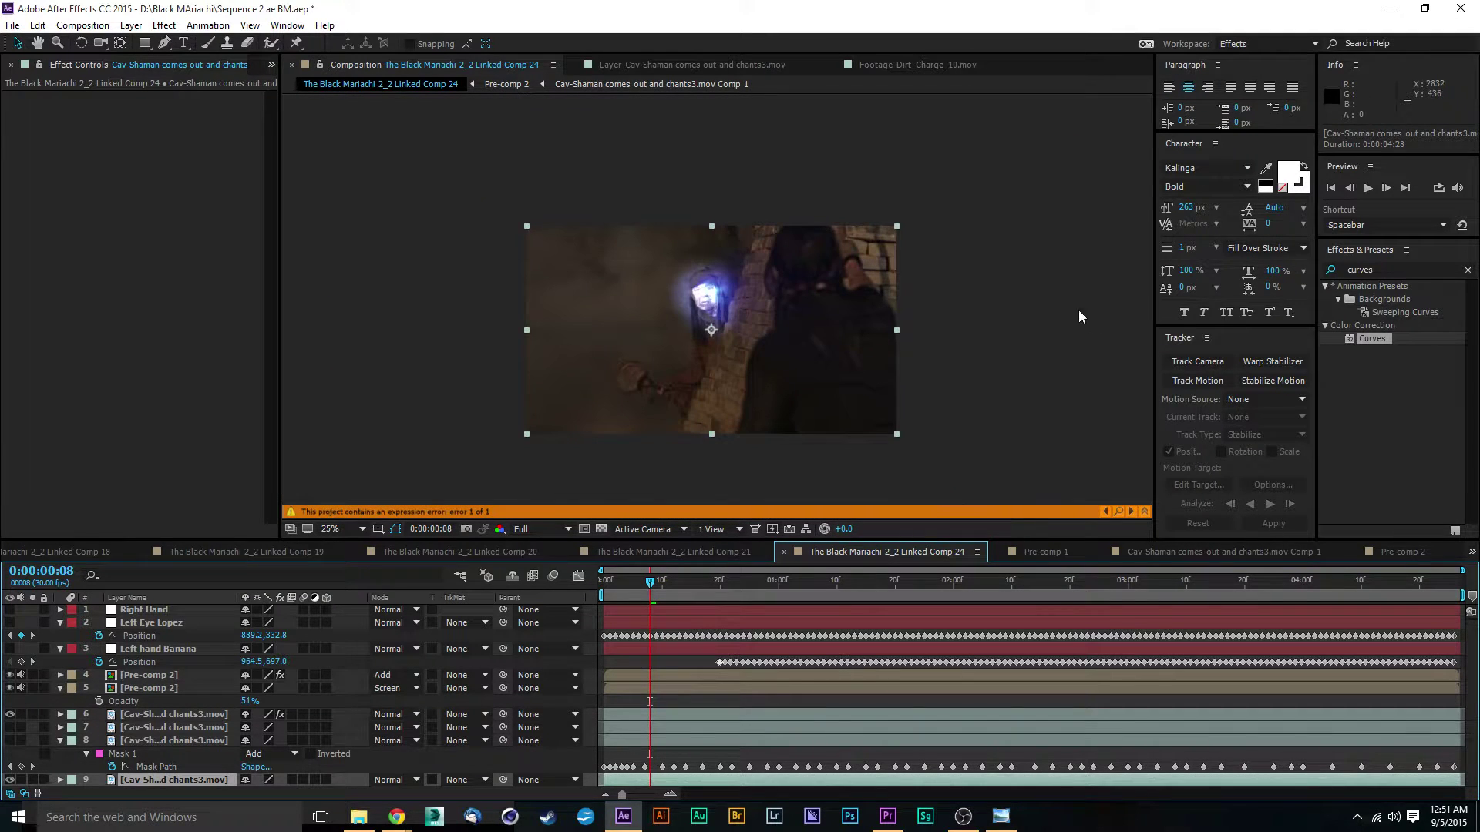
click(1079, 310)
scroll(756, 302, up, 2)
scroll(747, 300, up, 2)
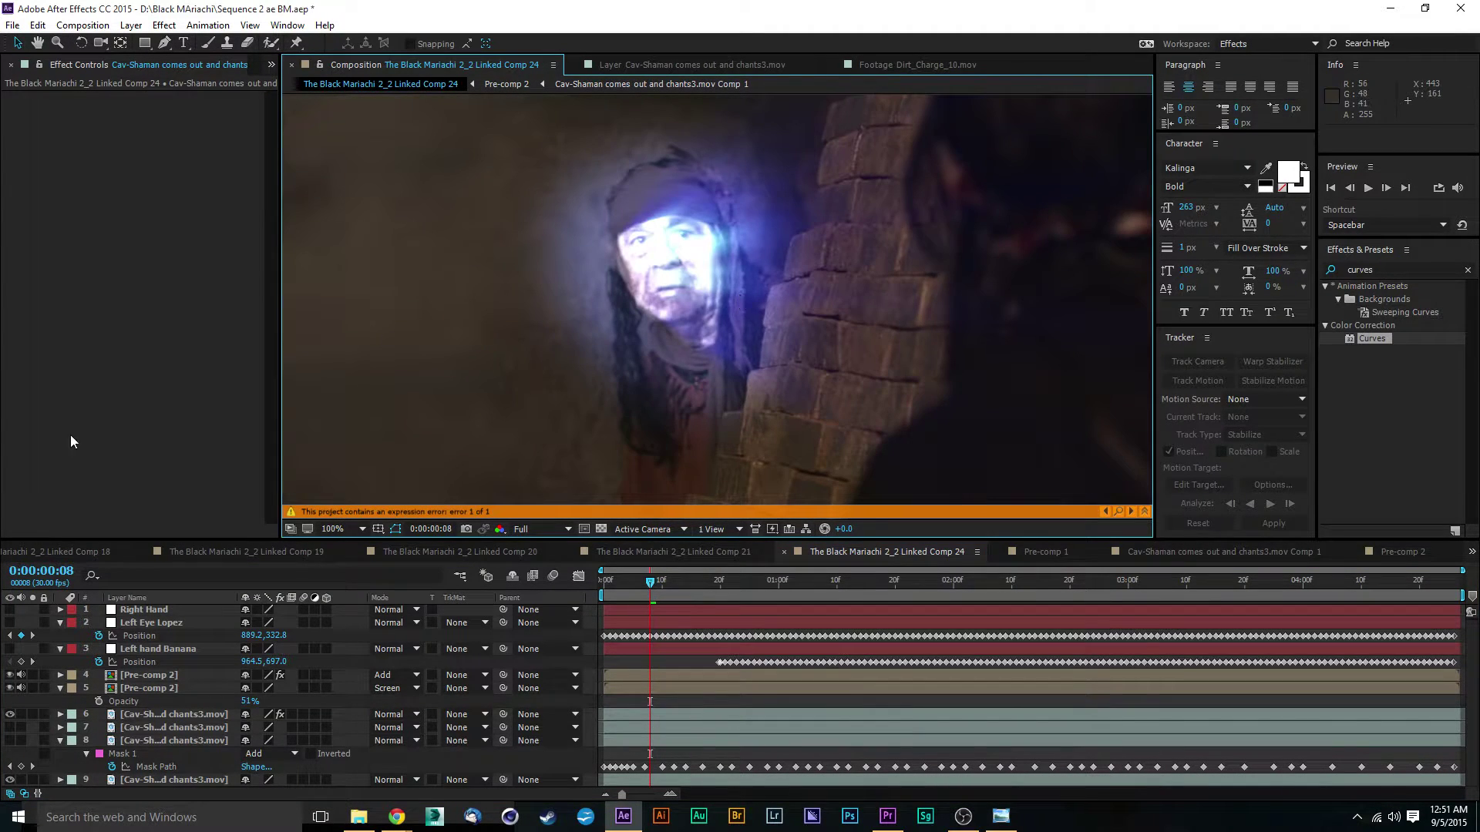
Step: Set the Mask 1 expansion on the Curves-adjusted Cav-Shaman layer 6 to 50 pixels
click(158, 737)
click(166, 728)
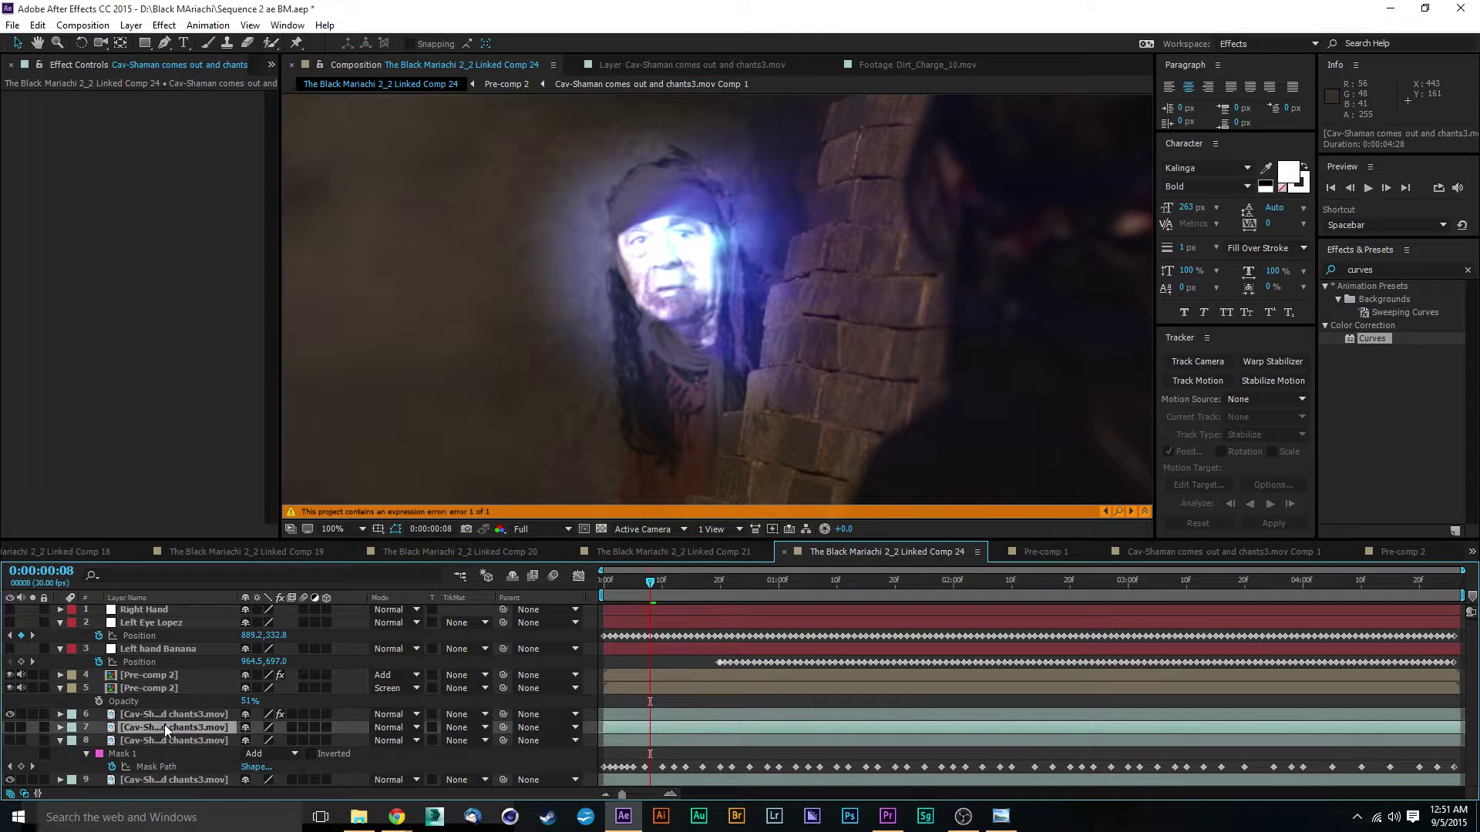
click(162, 714)
key(m)
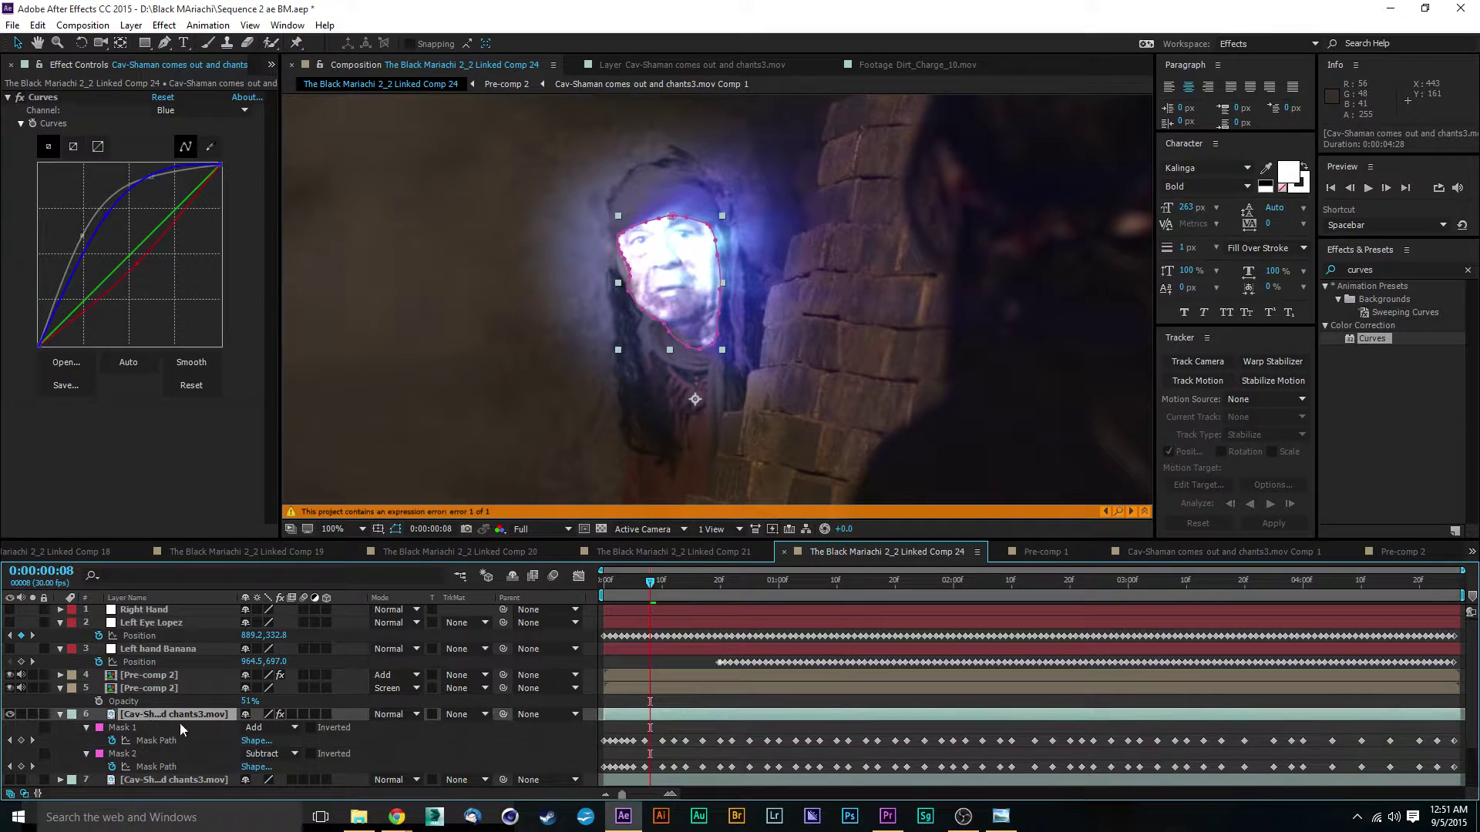
click(151, 726)
click(87, 727)
scroll(210, 723, down, 3)
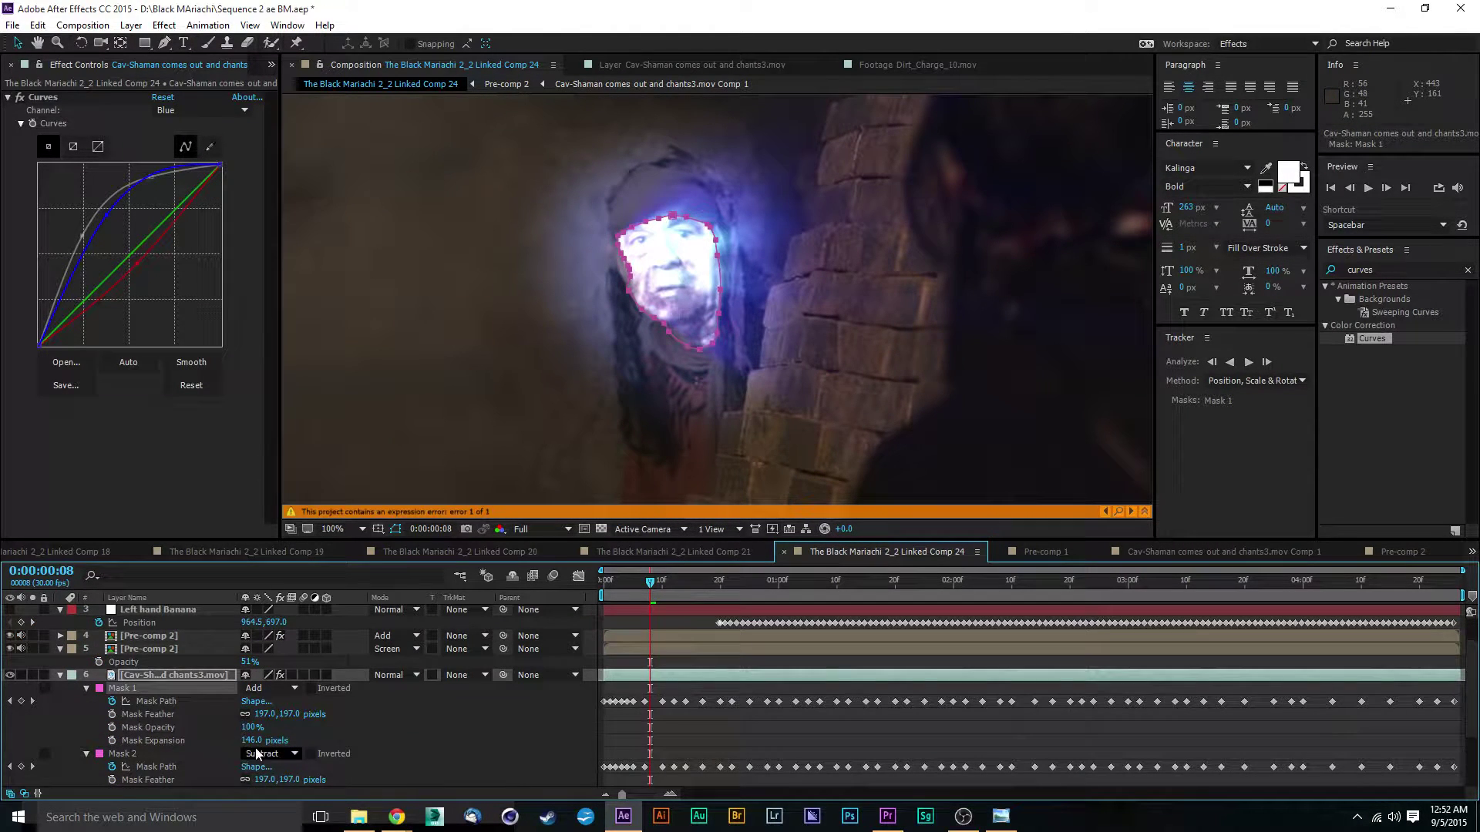
drag(258, 740, 177, 742)
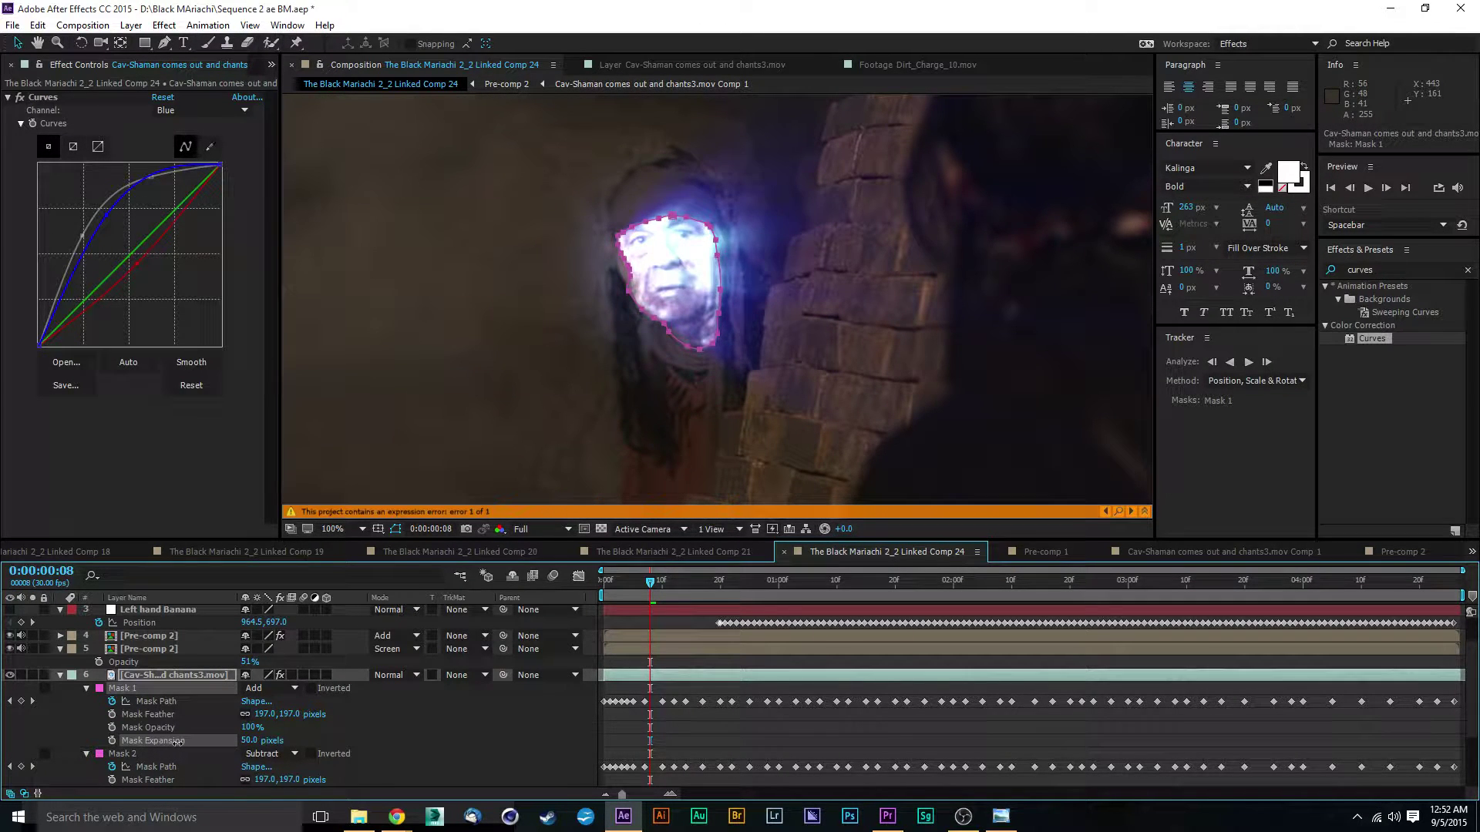
Step: Try the Add blending mode on the Curves-adjusted Cav-Shaman layer 6
click(410, 675)
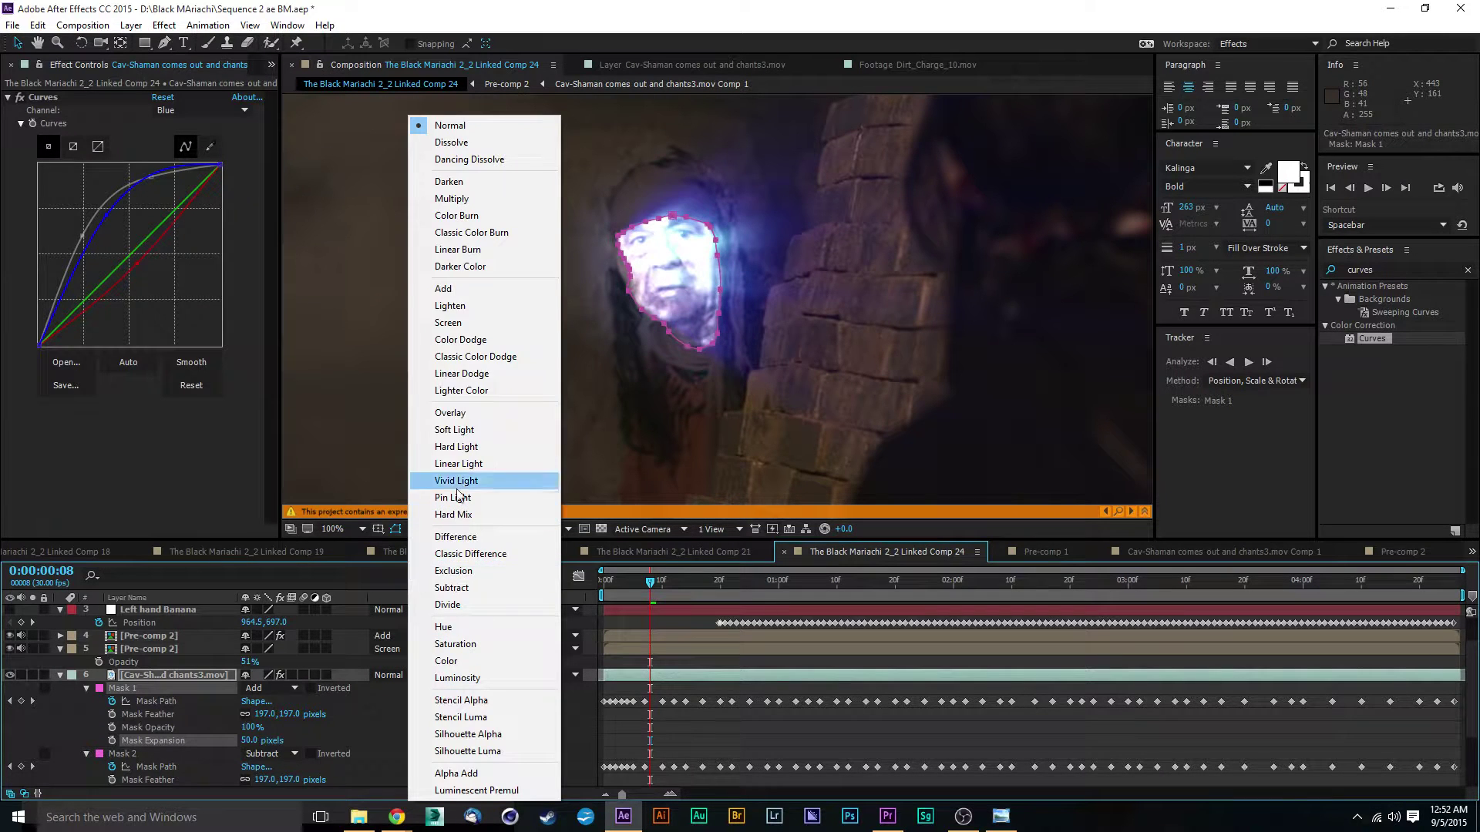
click(451, 295)
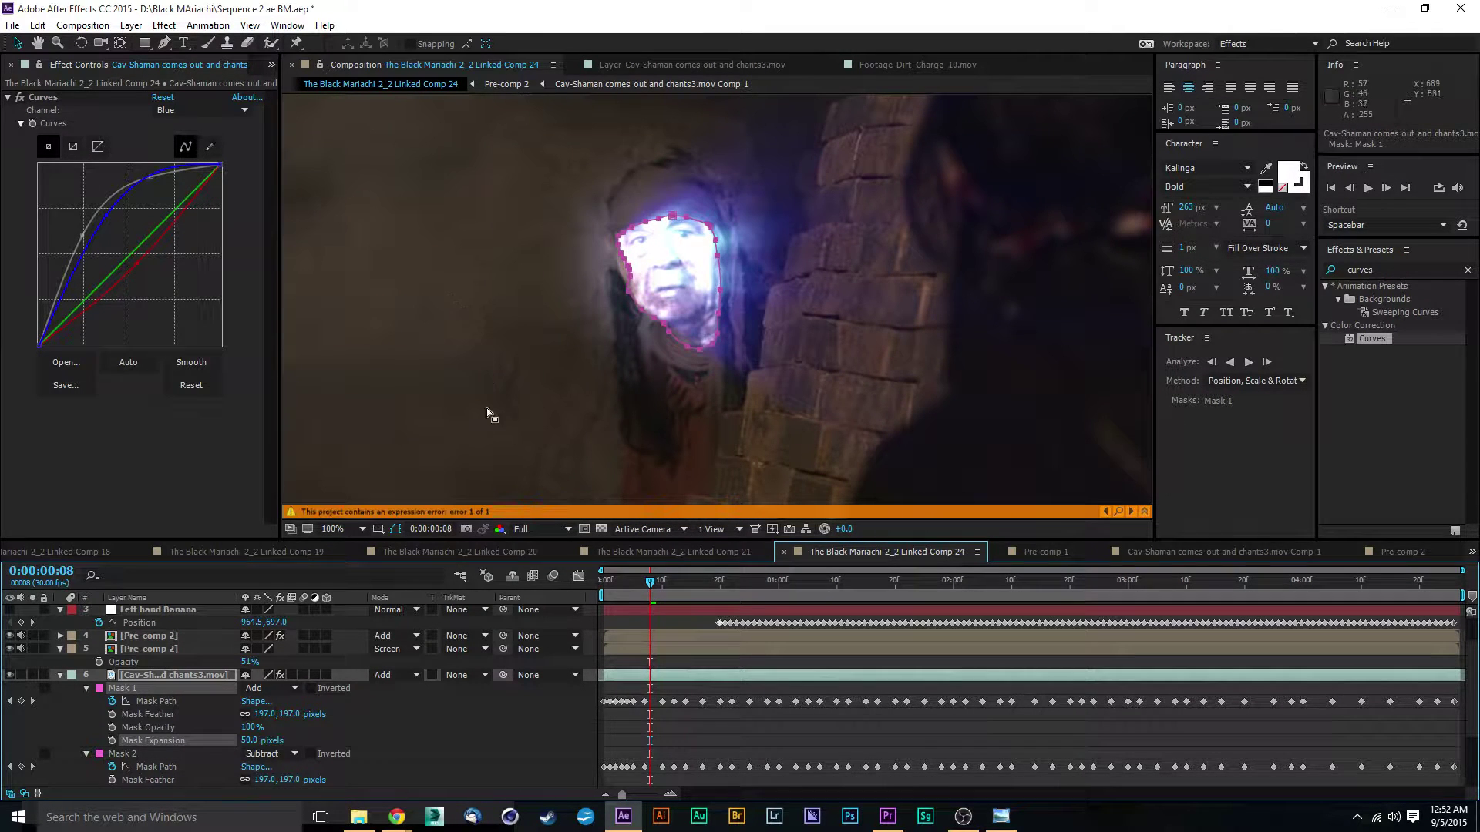
scroll(510, 356, down, 1)
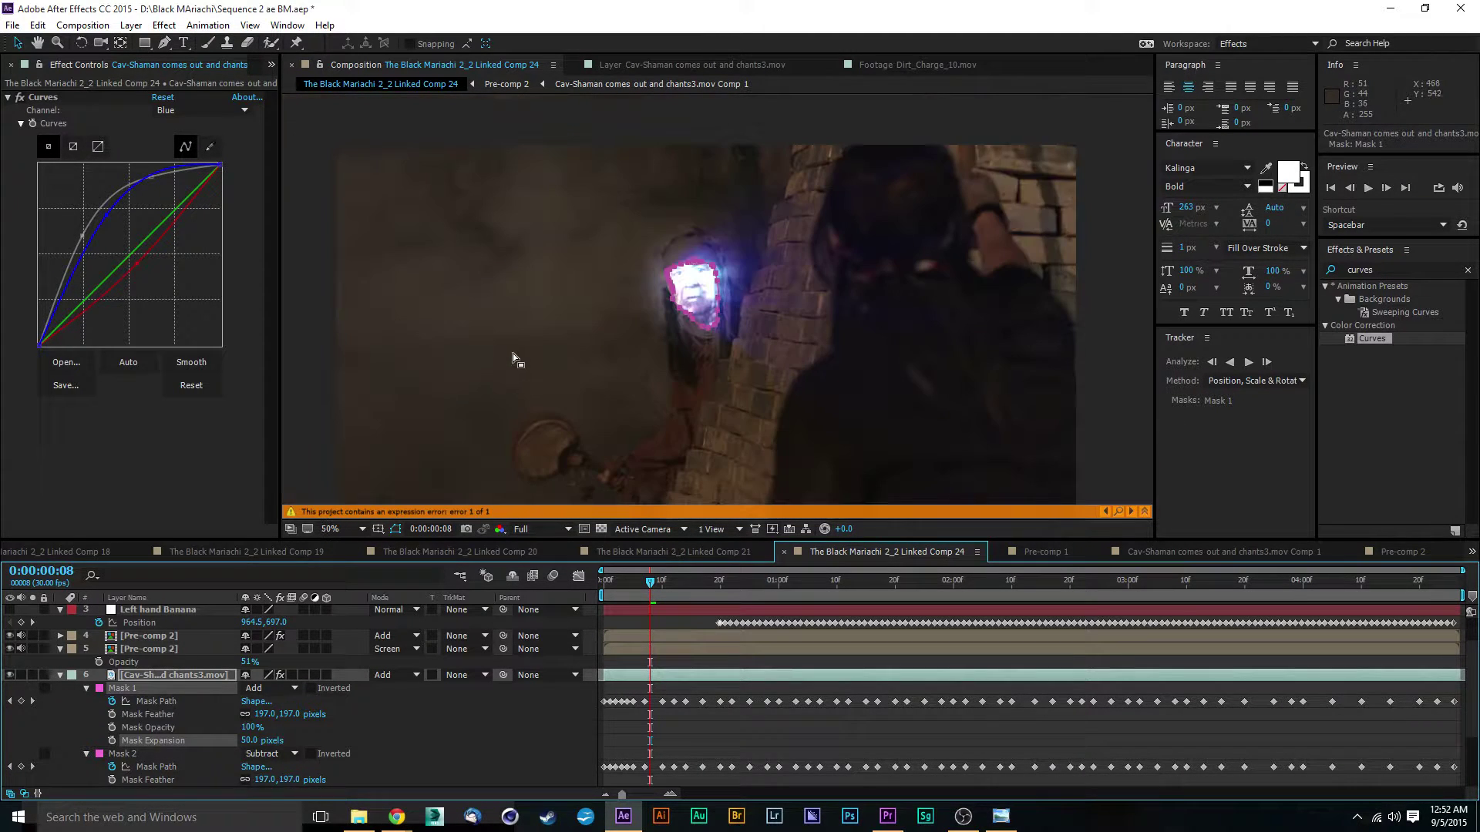
click(310, 222)
Step: Try the Intersect mode for Mask 1 on layer 6 and return the mask to Add
click(287, 689)
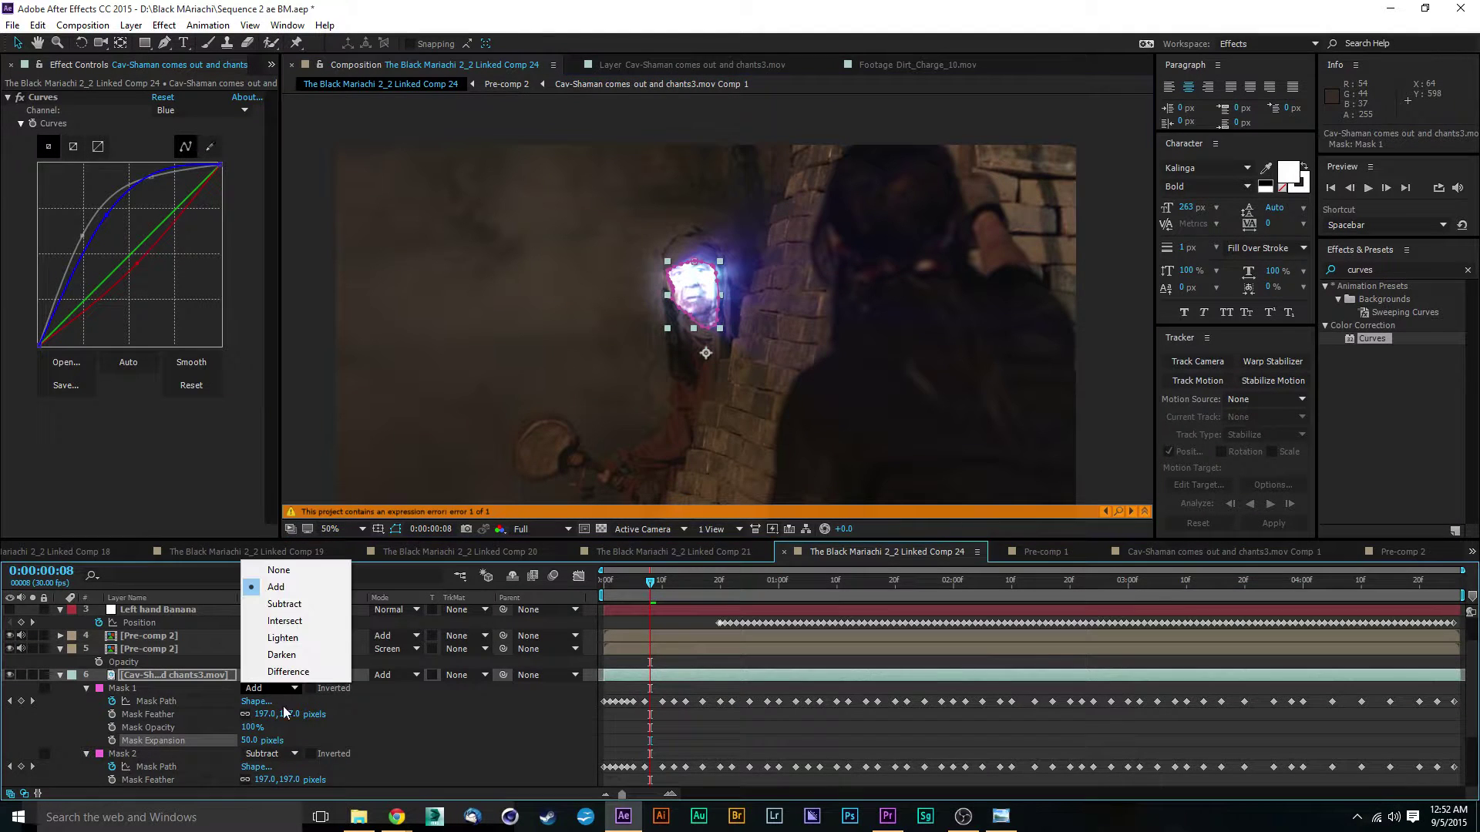
click(282, 622)
click(262, 687)
click(313, 581)
Step: Try the Color blending mode on the Curves-adjusted Cav-Shaman layer 6
click(393, 675)
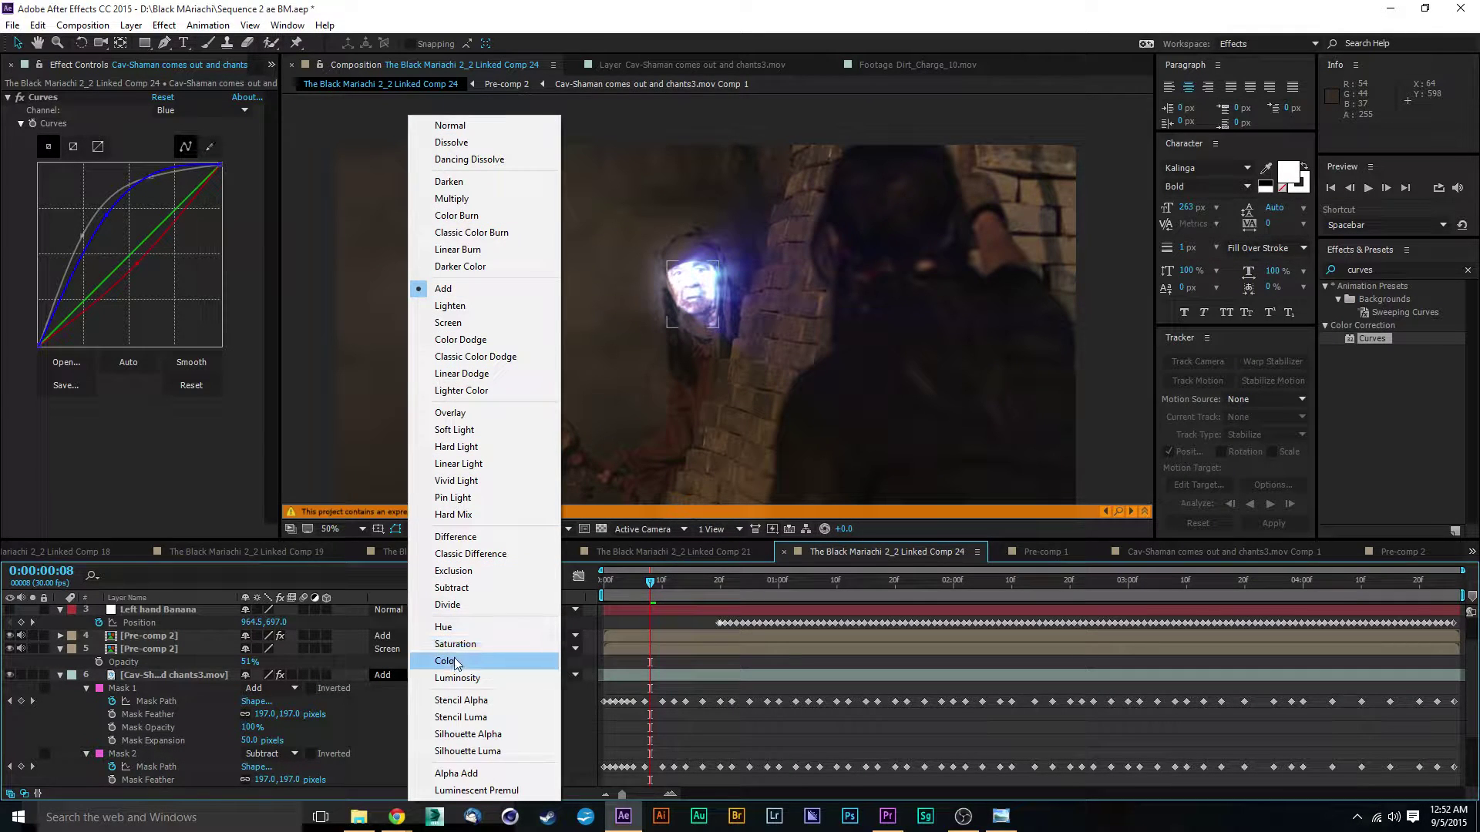
click(453, 660)
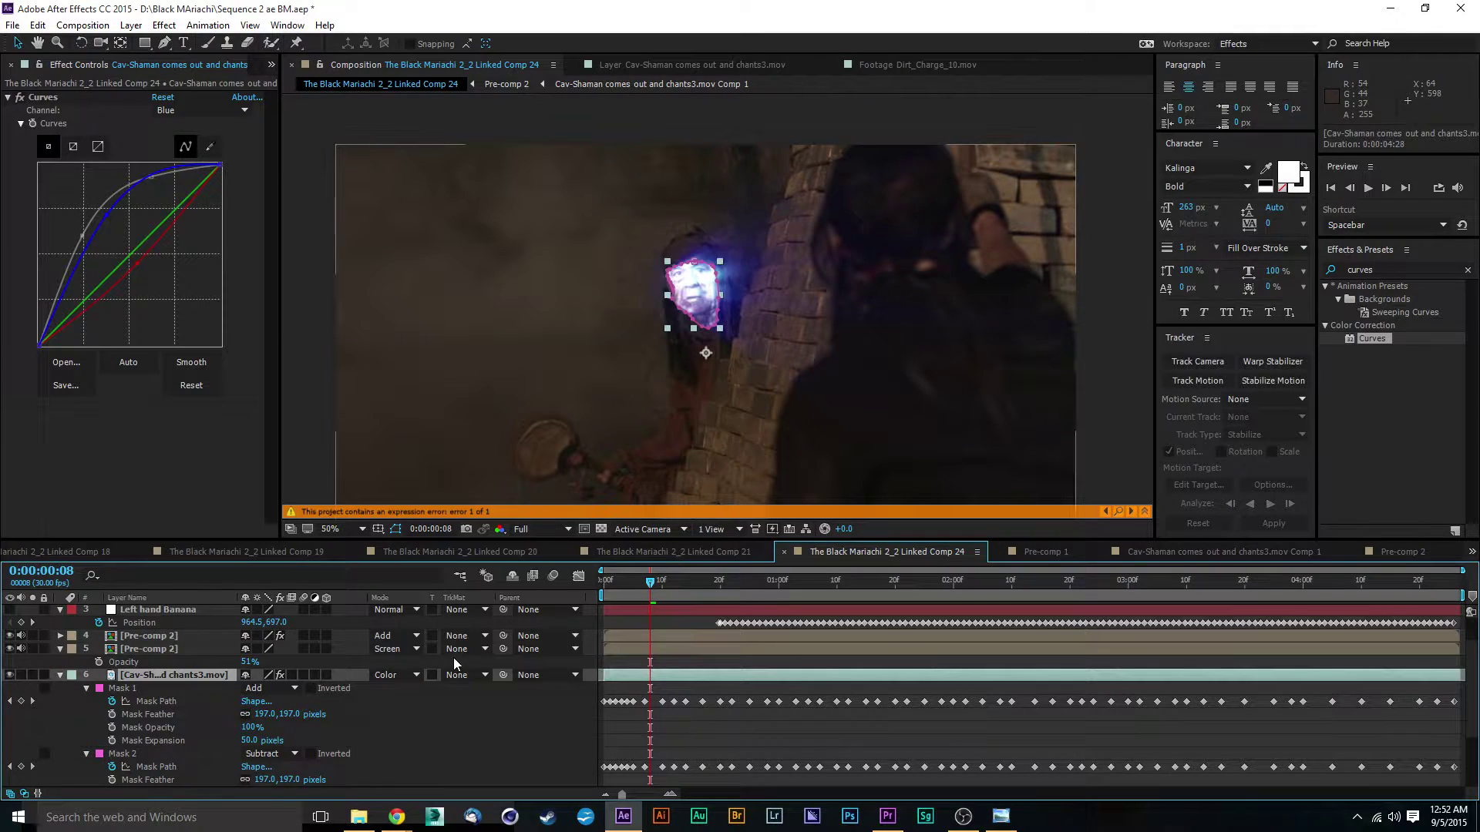
click(314, 442)
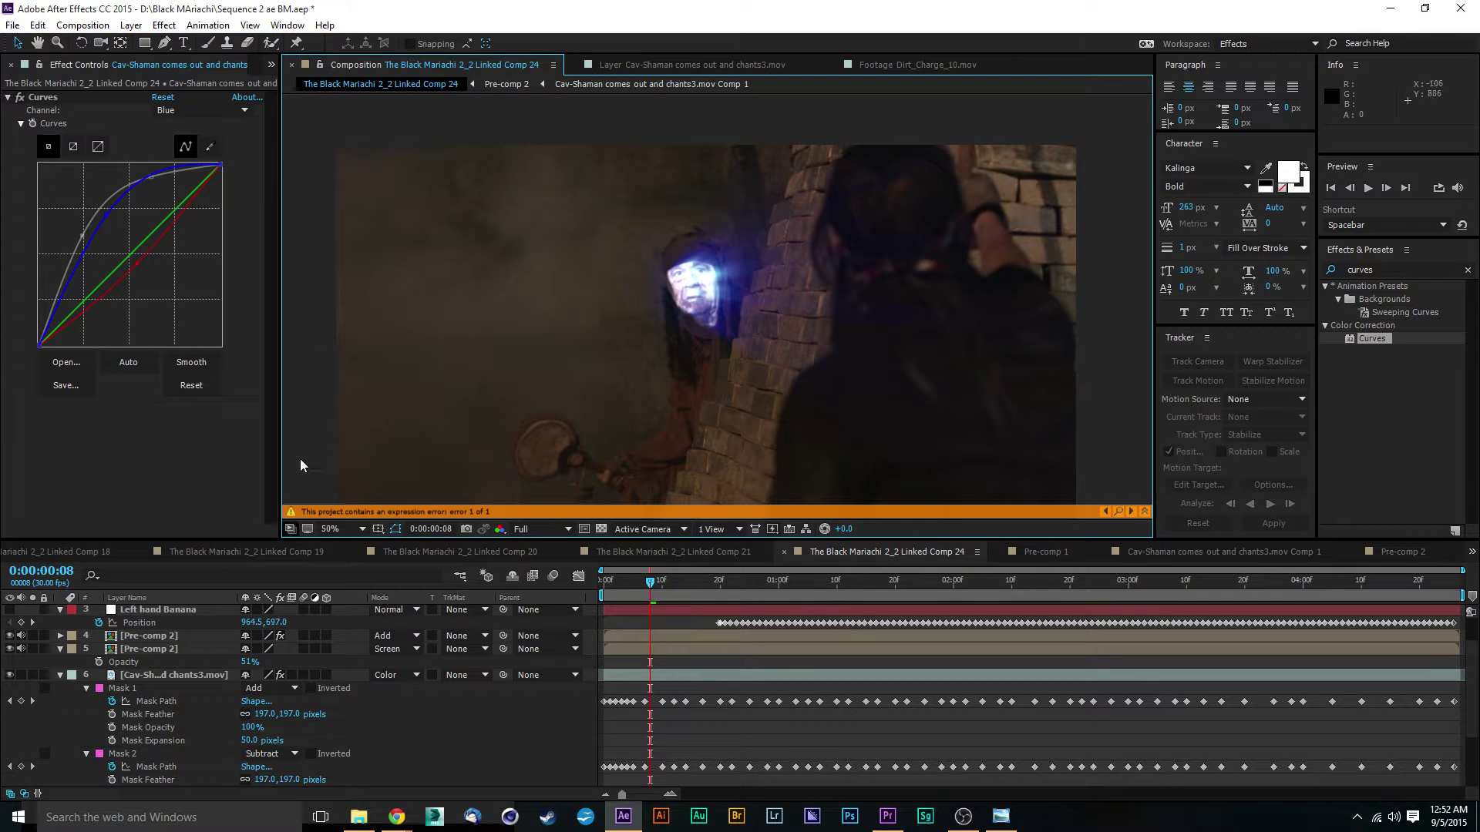
Step: Set the blending mode of the Curves-adjusted Cav-Shaman layer 6 to Screen
click(393, 675)
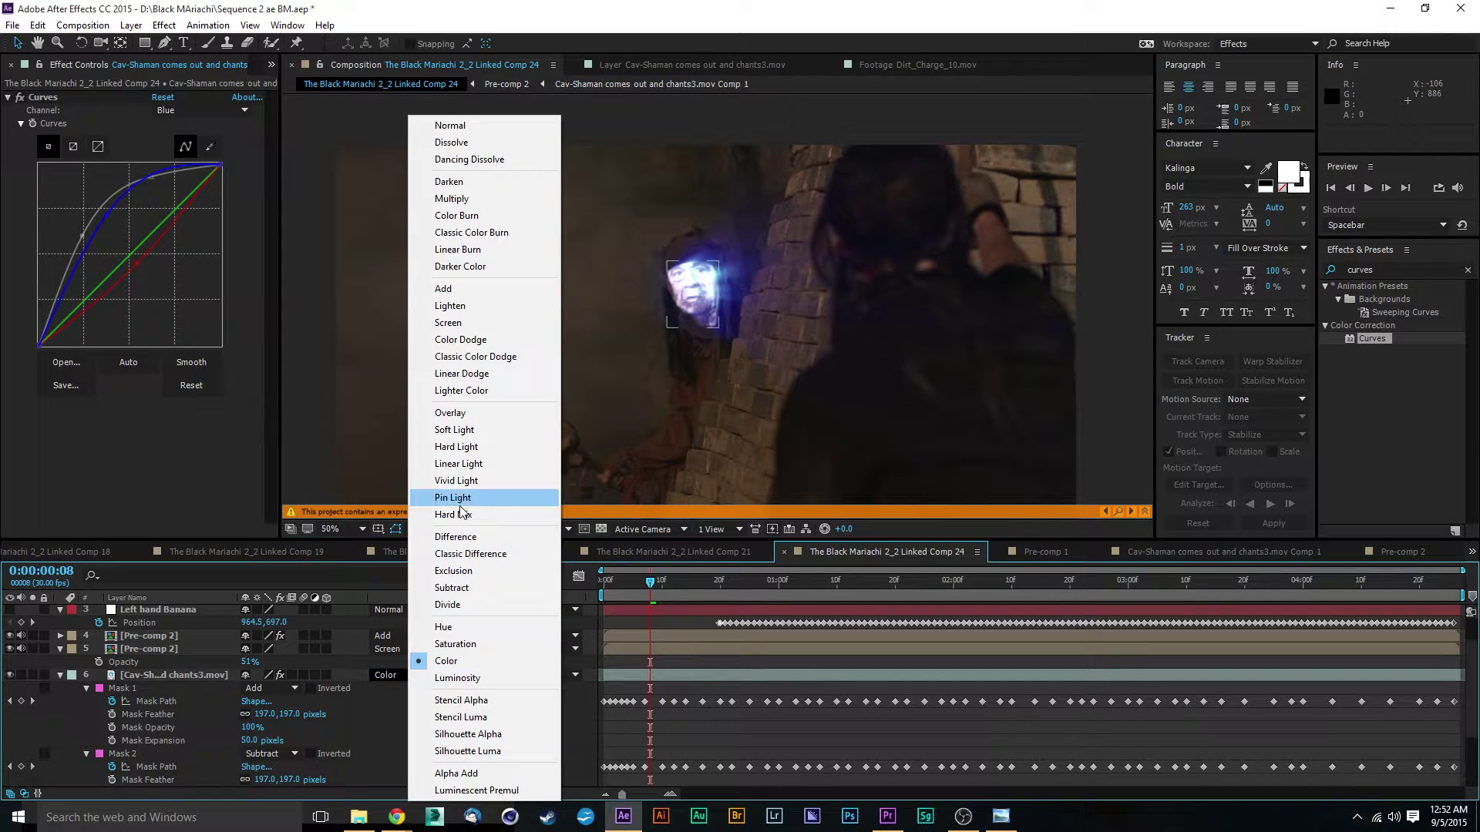
click(464, 324)
click(435, 740)
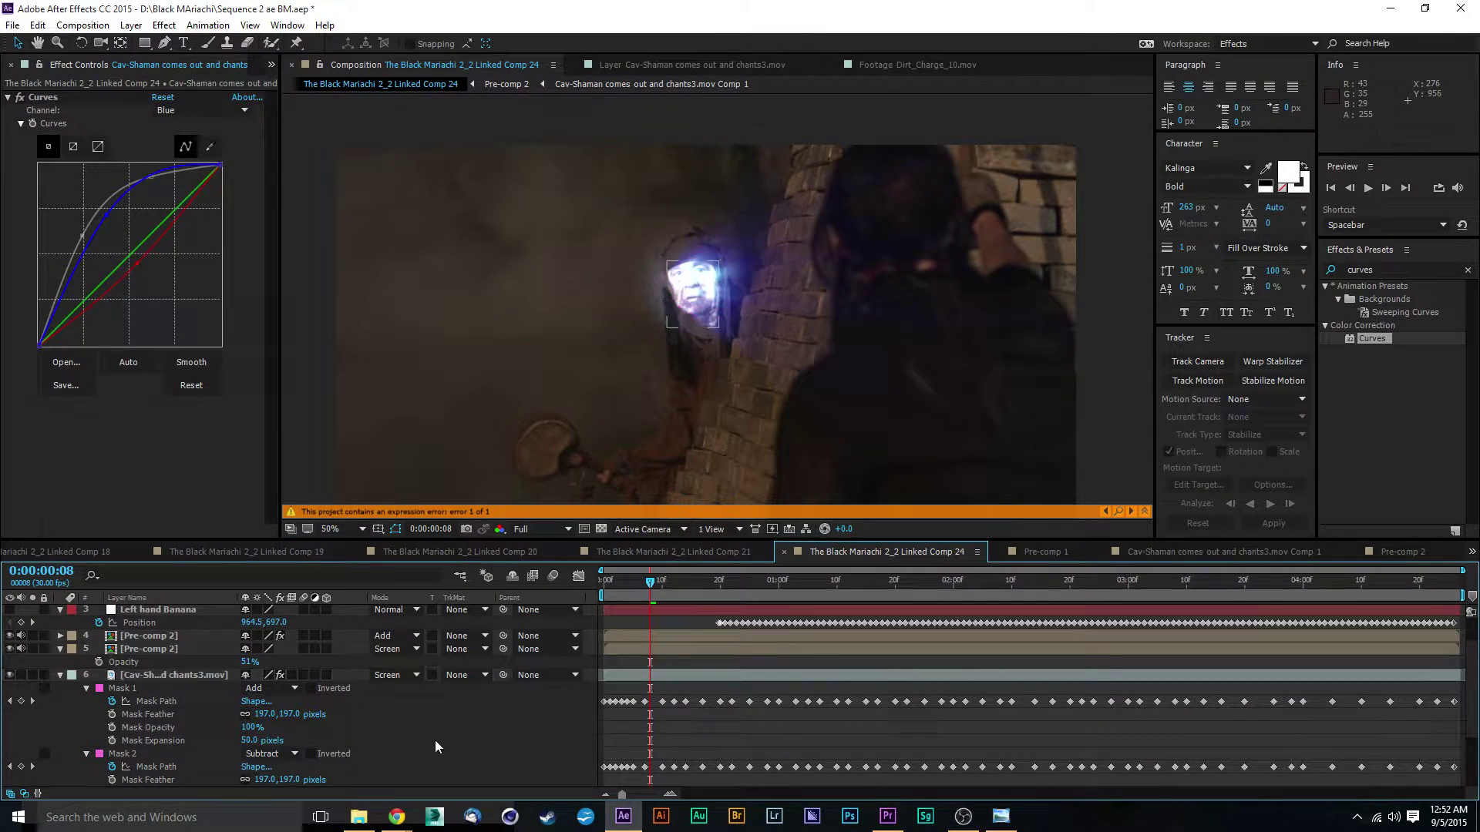
click(414, 326)
click(334, 367)
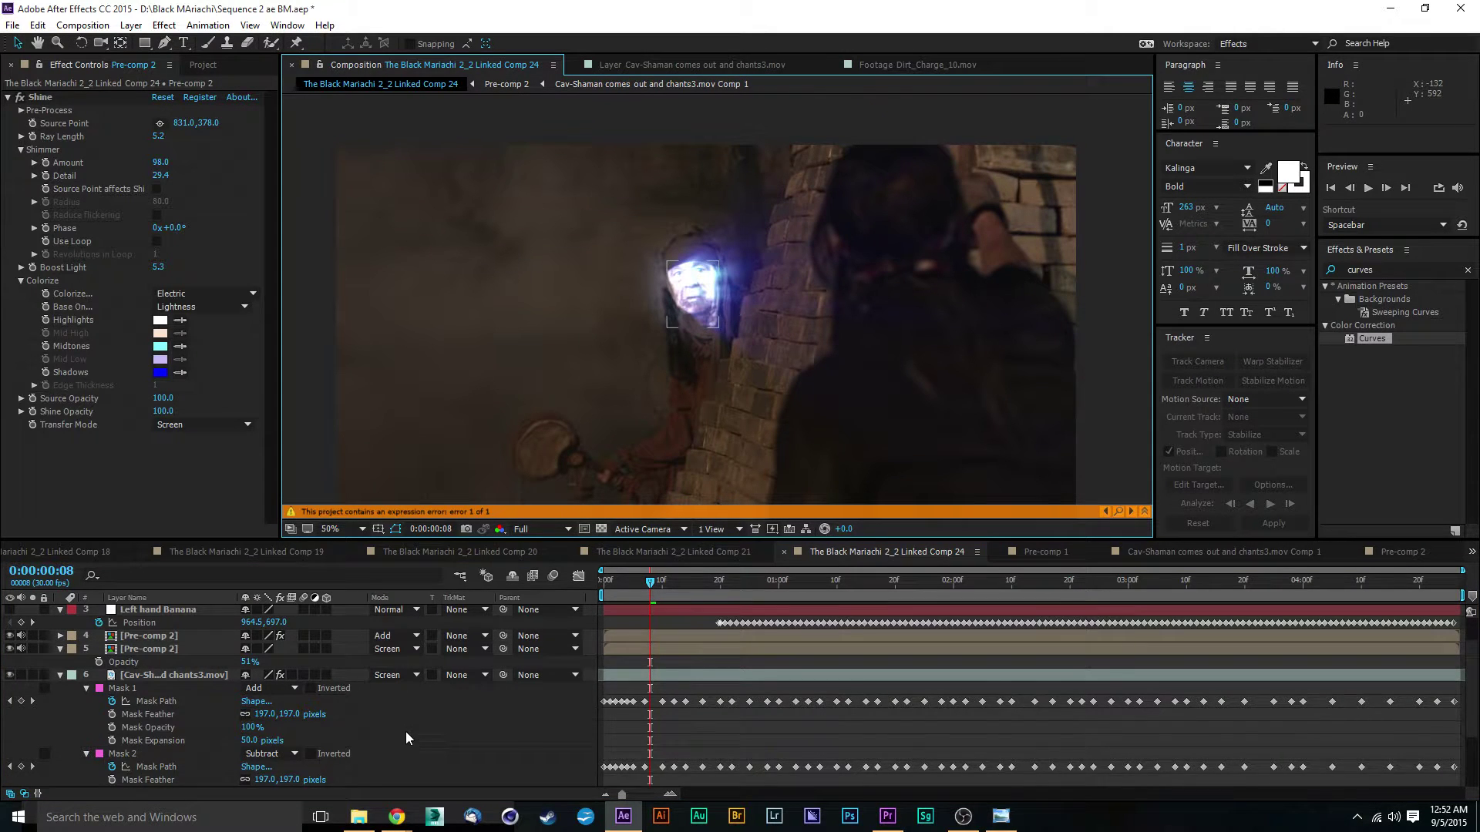
Step: Apply Curves to the base Cav-Shaman layer 9 and shape its RGB curve into an S with darker shadows and brighter highlights
scroll(409, 738, down, 3)
click(155, 779)
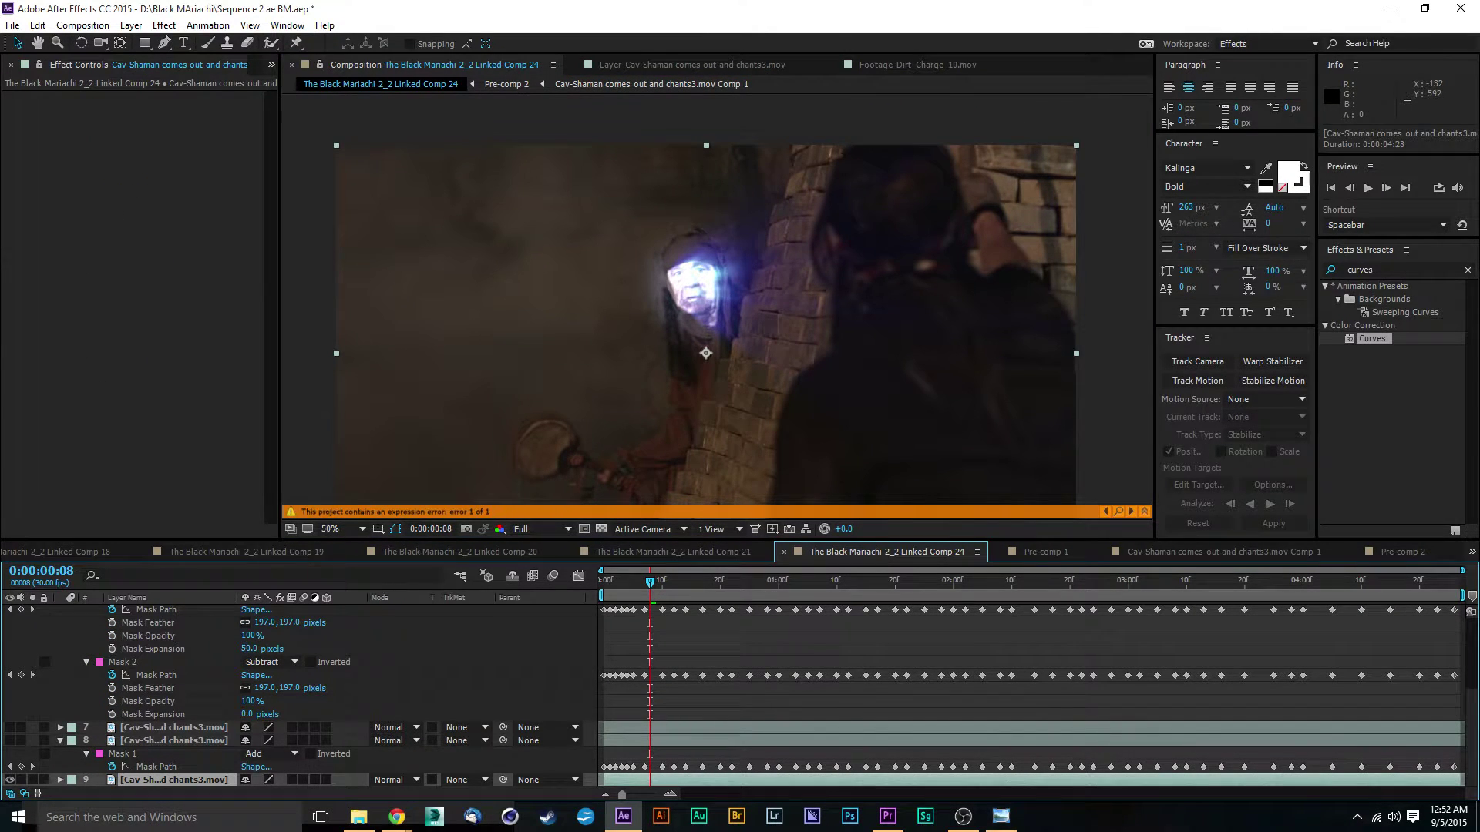
drag(1352, 339, 162, 780)
drag(131, 252, 155, 269)
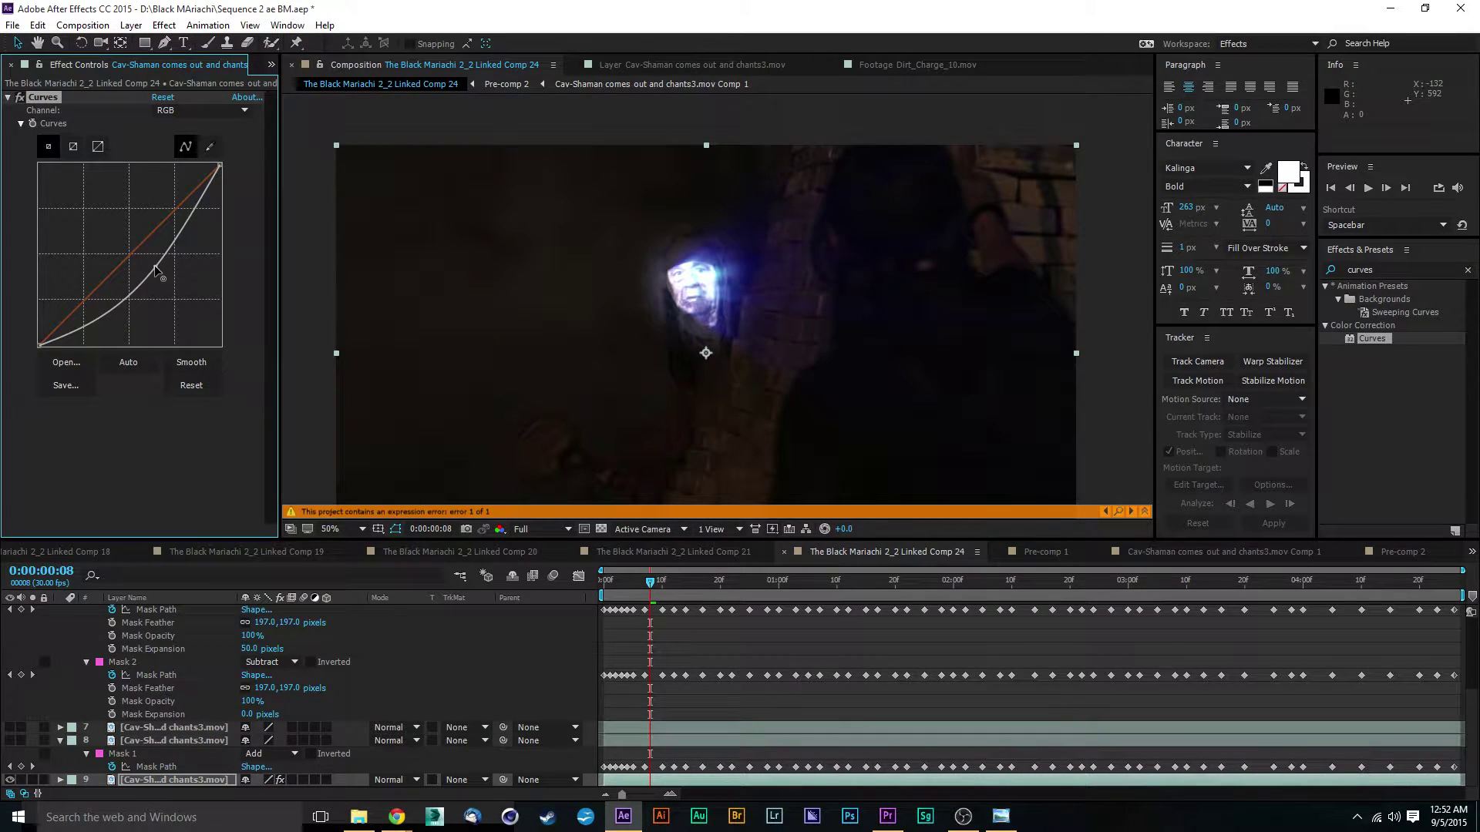
drag(106, 312, 108, 312)
drag(154, 268, 155, 264)
drag(106, 312, 104, 310)
drag(154, 262, 147, 228)
drag(106, 314, 97, 307)
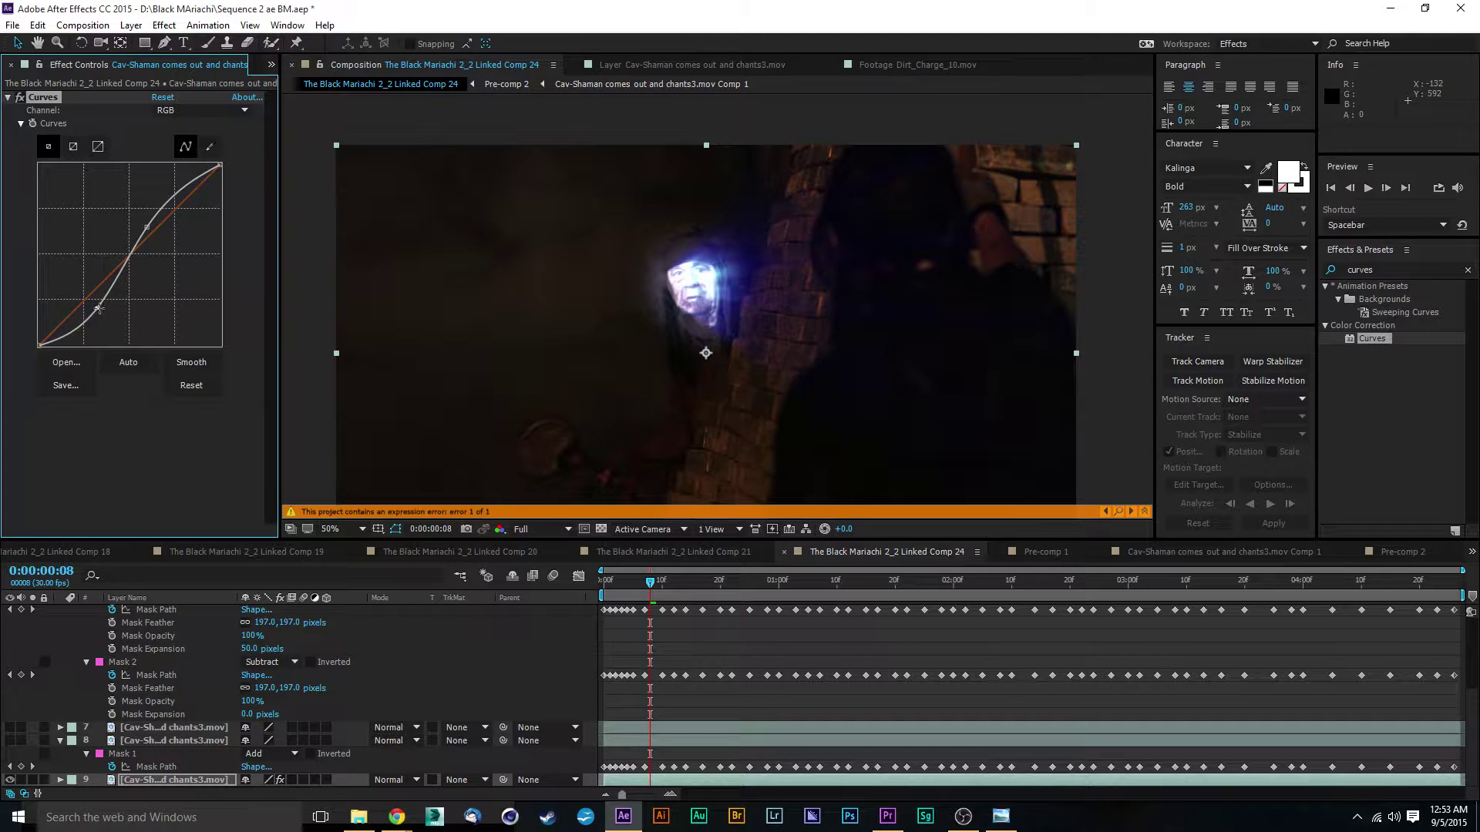
Step: Pull the midtones of the base Cav-Shaman layer's Red channel curve slightly down
click(207, 113)
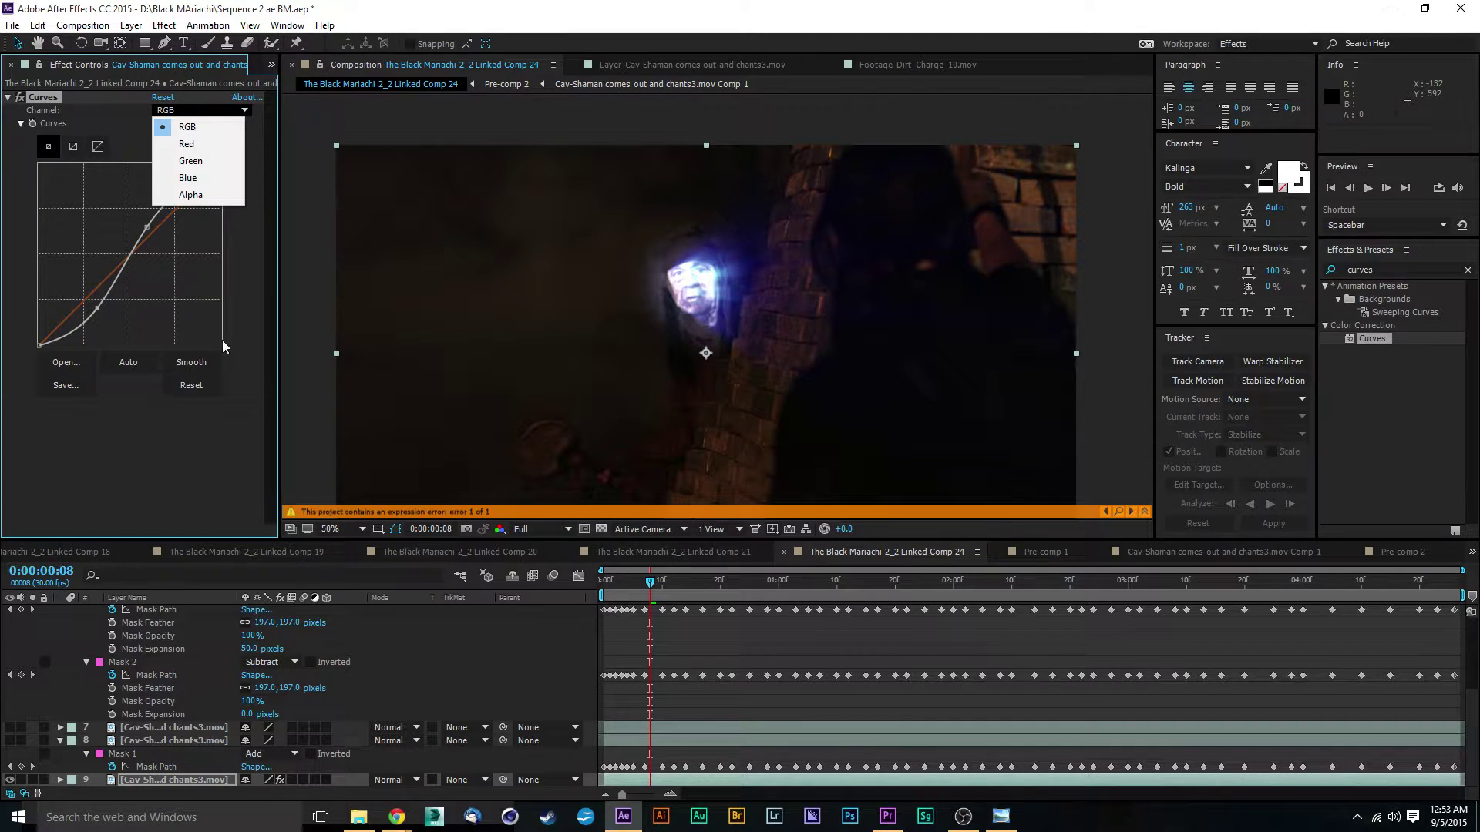
click(198, 151)
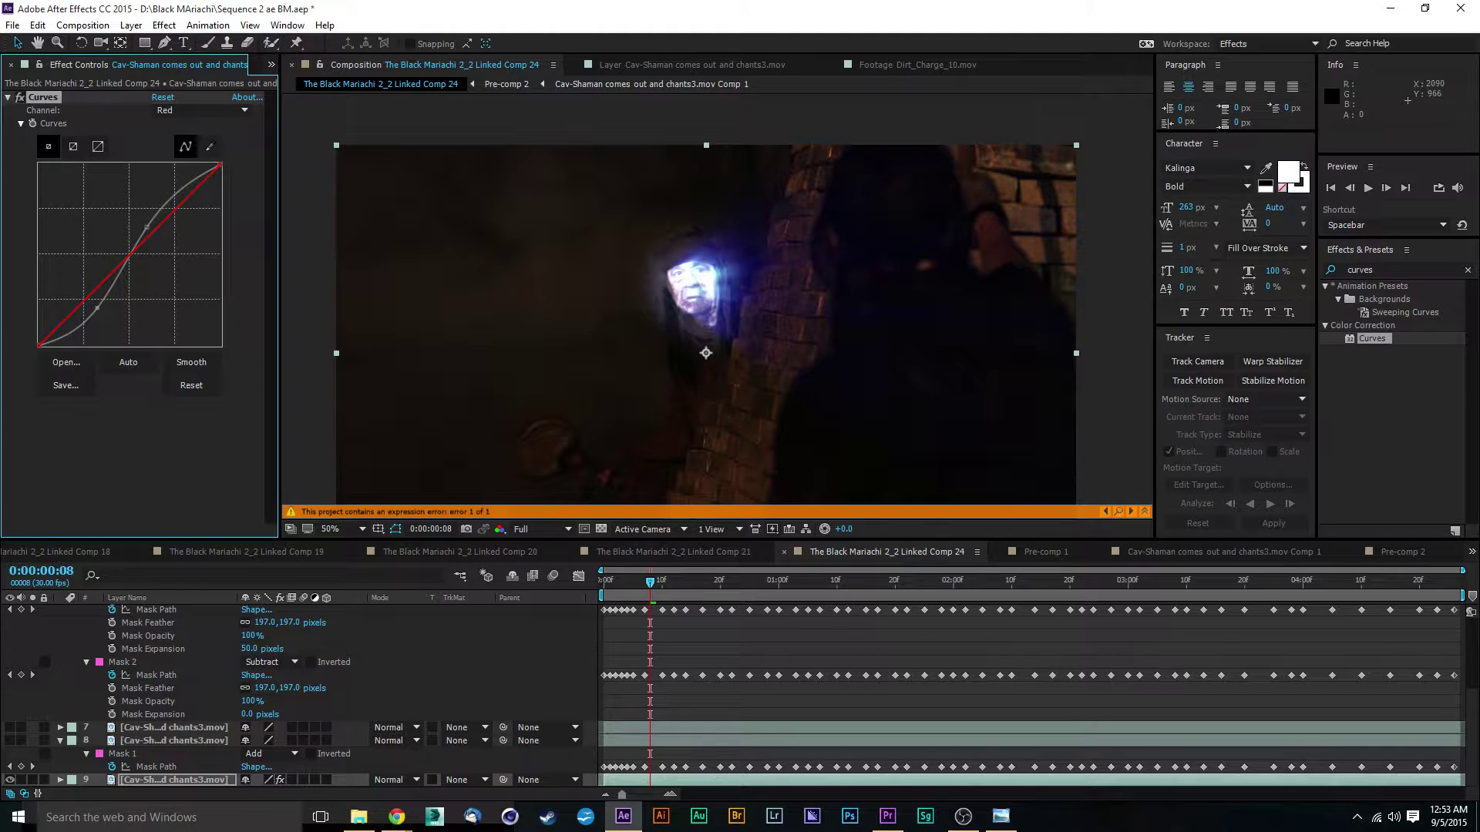
key(alt+Tab)
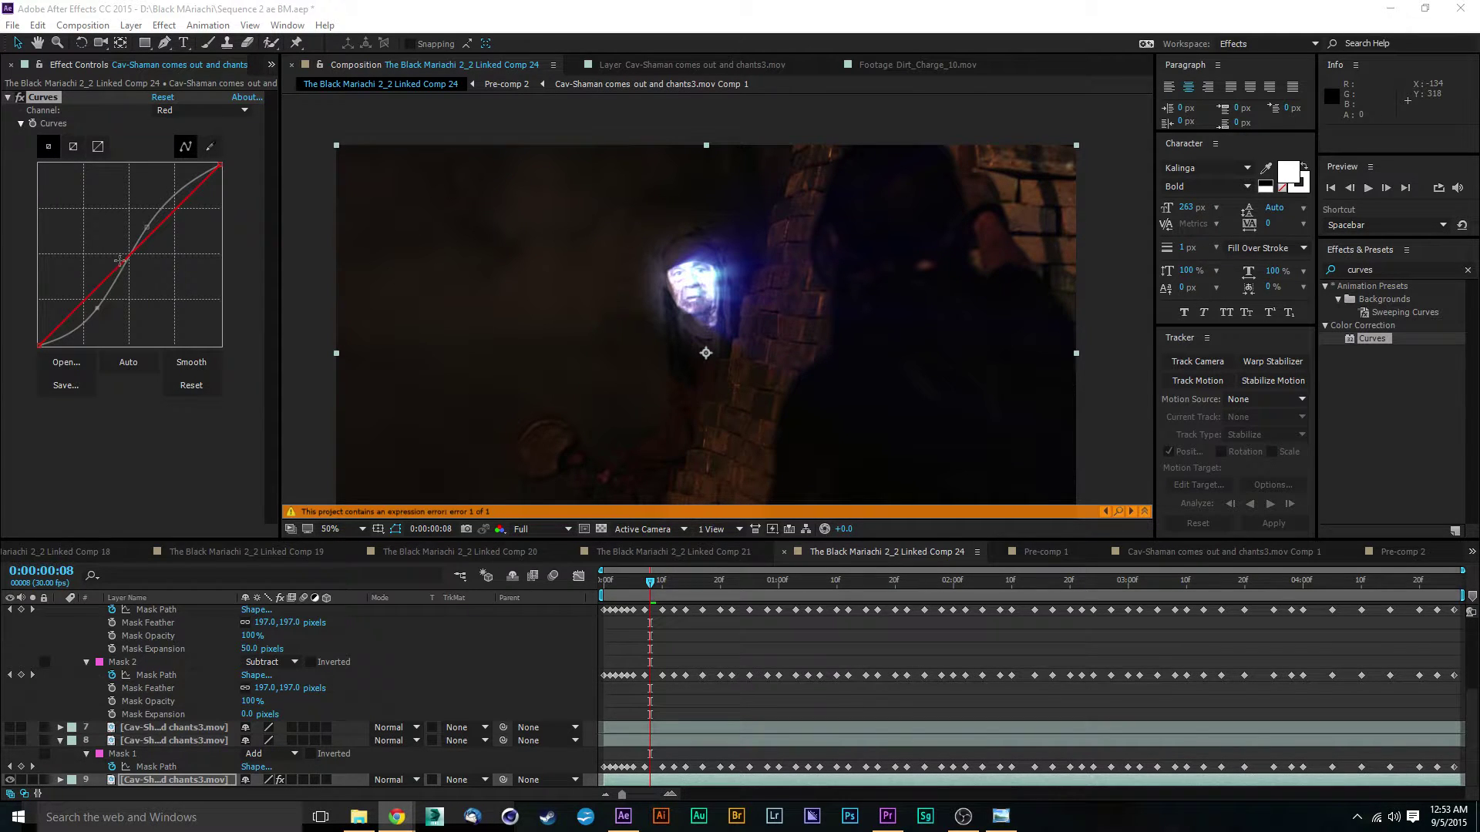
click(126, 269)
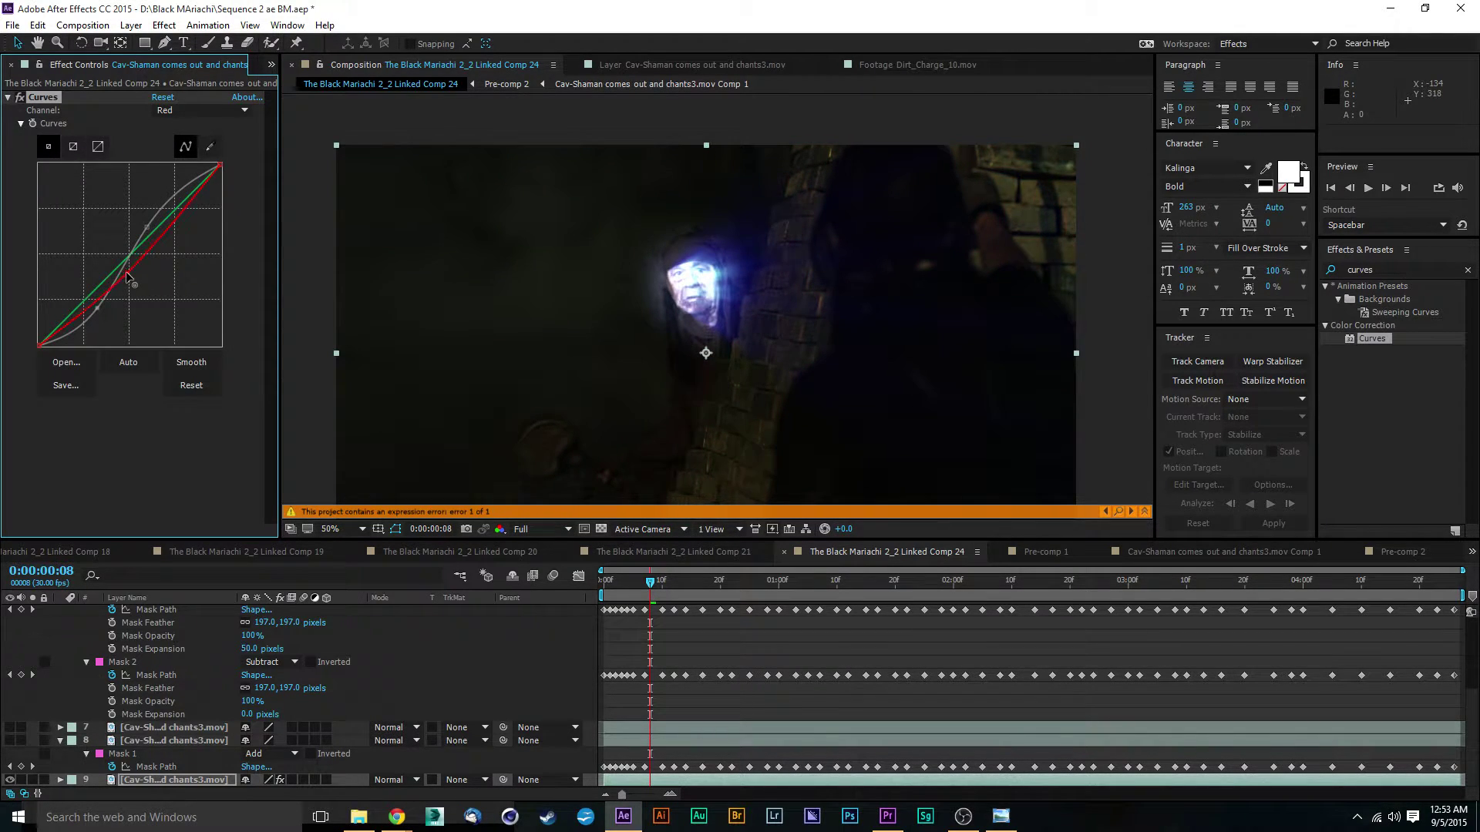
Step: Raise the midtones of the base Cav-Shaman layer's Blue channel curve to give the shot a cooler tint
drag(126, 272, 125, 271)
click(177, 108)
click(185, 183)
drag(127, 260, 120, 245)
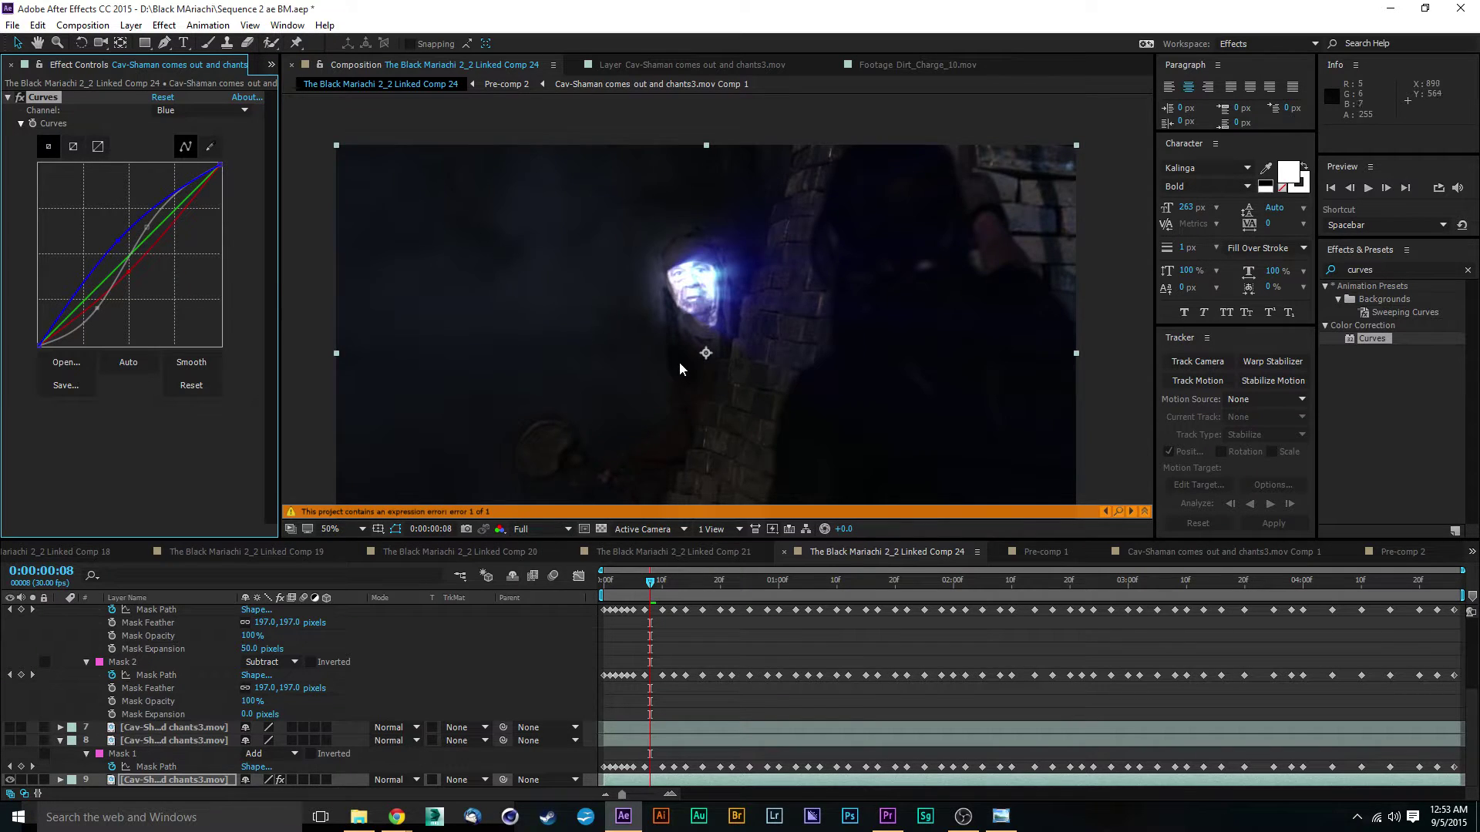
scroll(678, 362, down, 2)
click(1042, 293)
scroll(712, 331, up, 2)
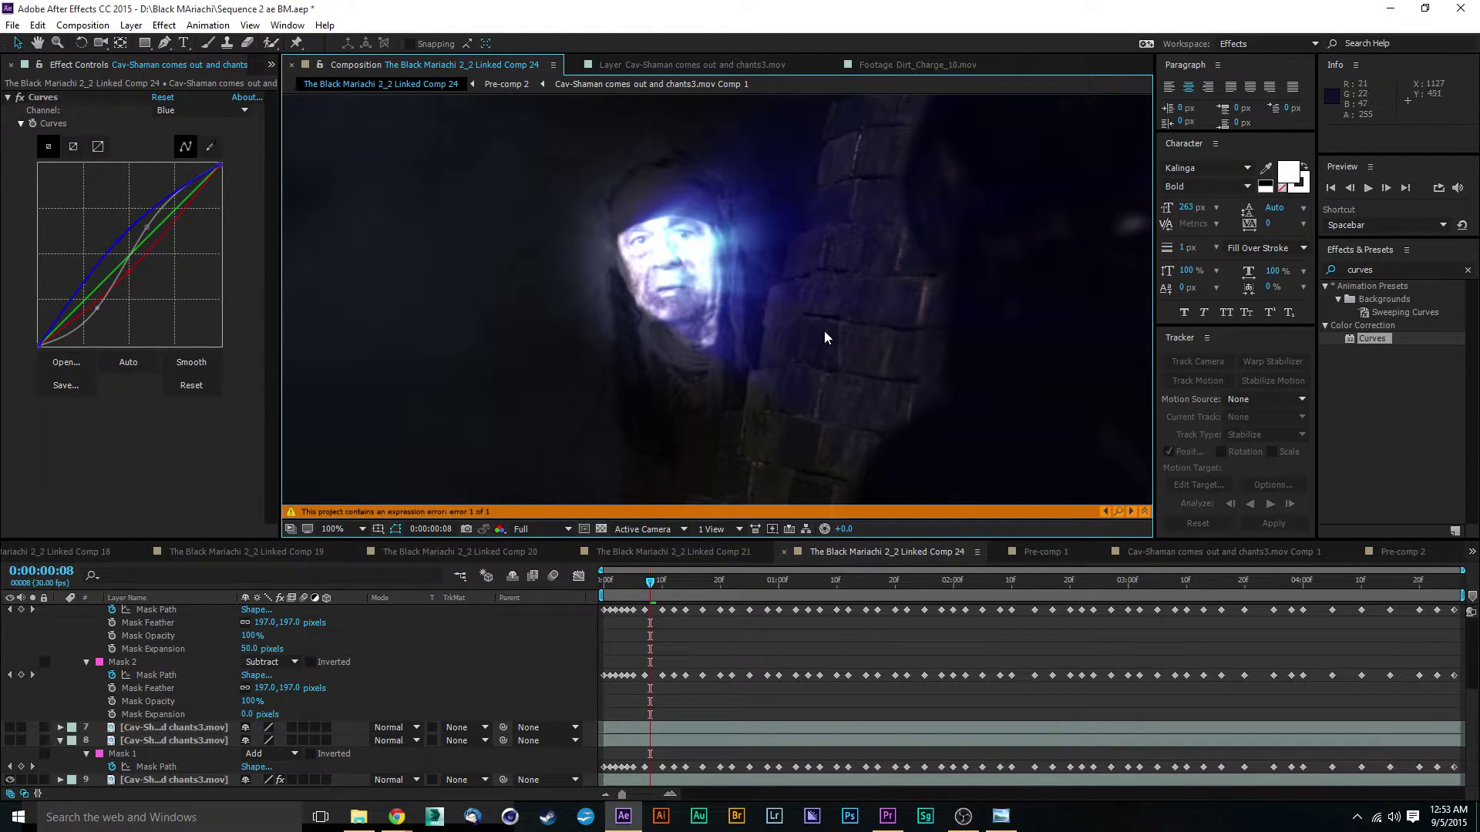
scroll(666, 322, down, 3)
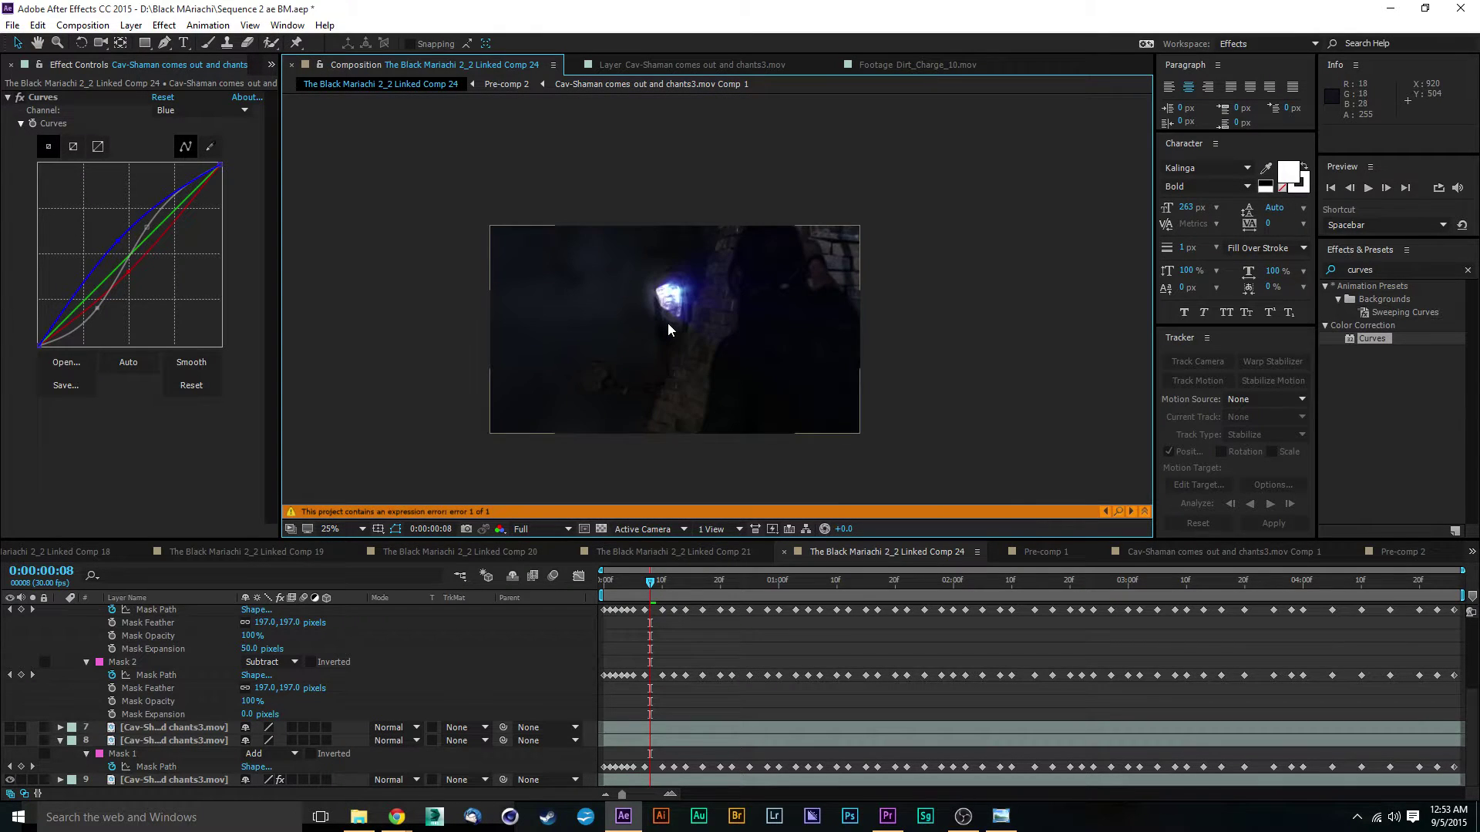
scroll(667, 322, up, 1)
scroll(667, 323, down, 1)
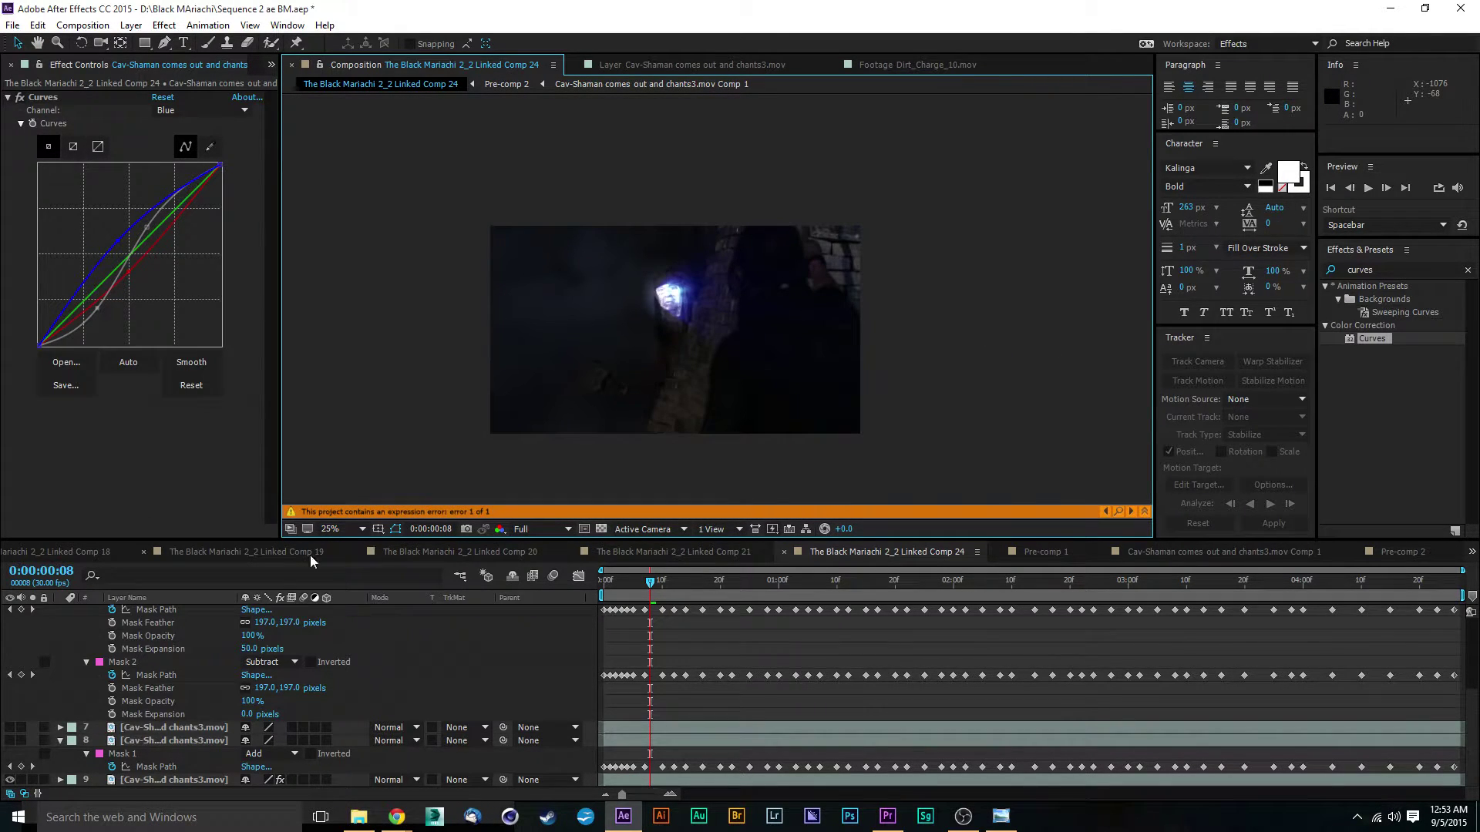
Step: Create a black 1920 x 1080 solid named Optical Flares above the Right Hand layer
scroll(140, 682, up, 4)
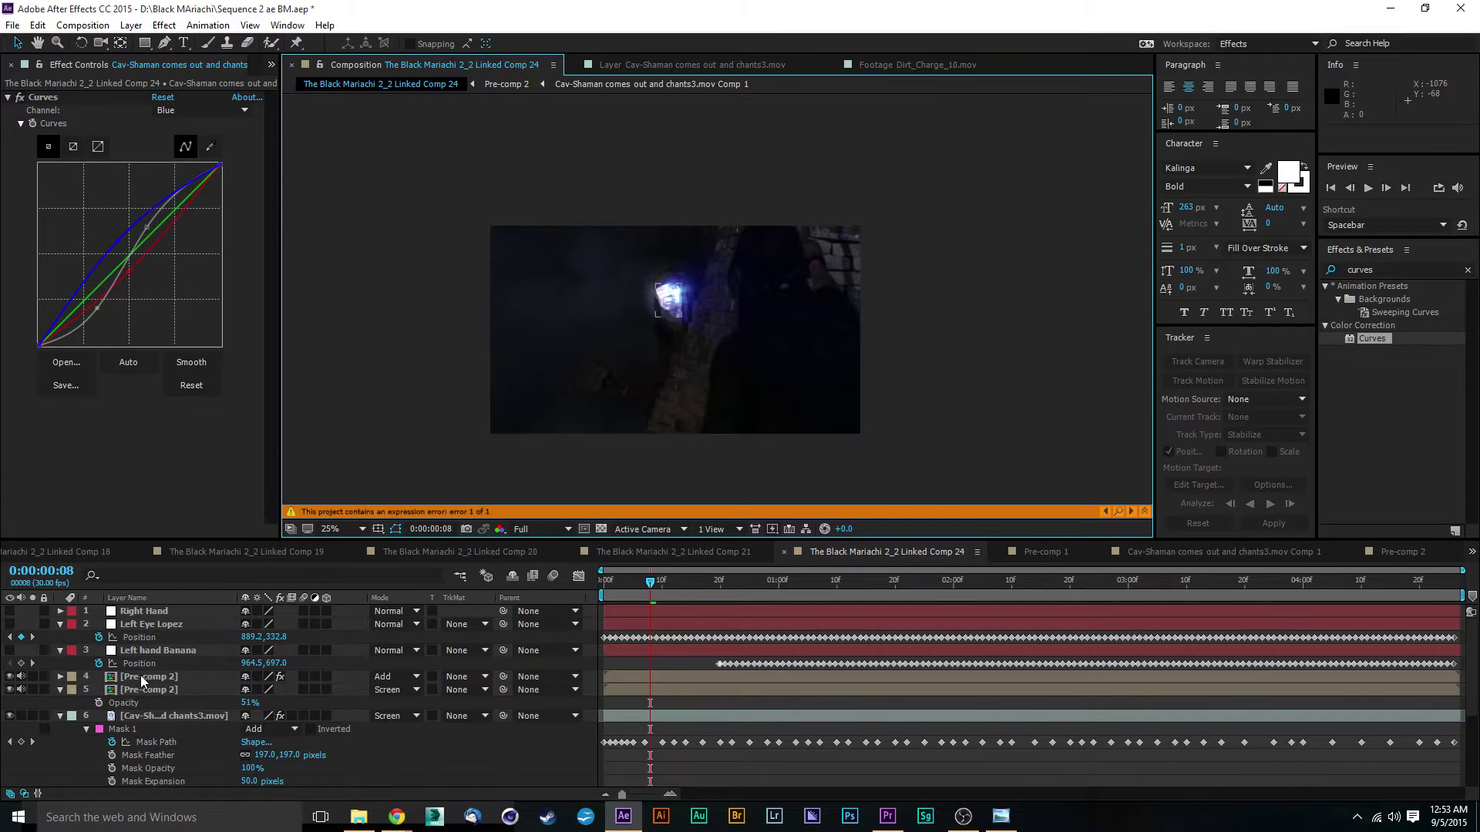
click(158, 611)
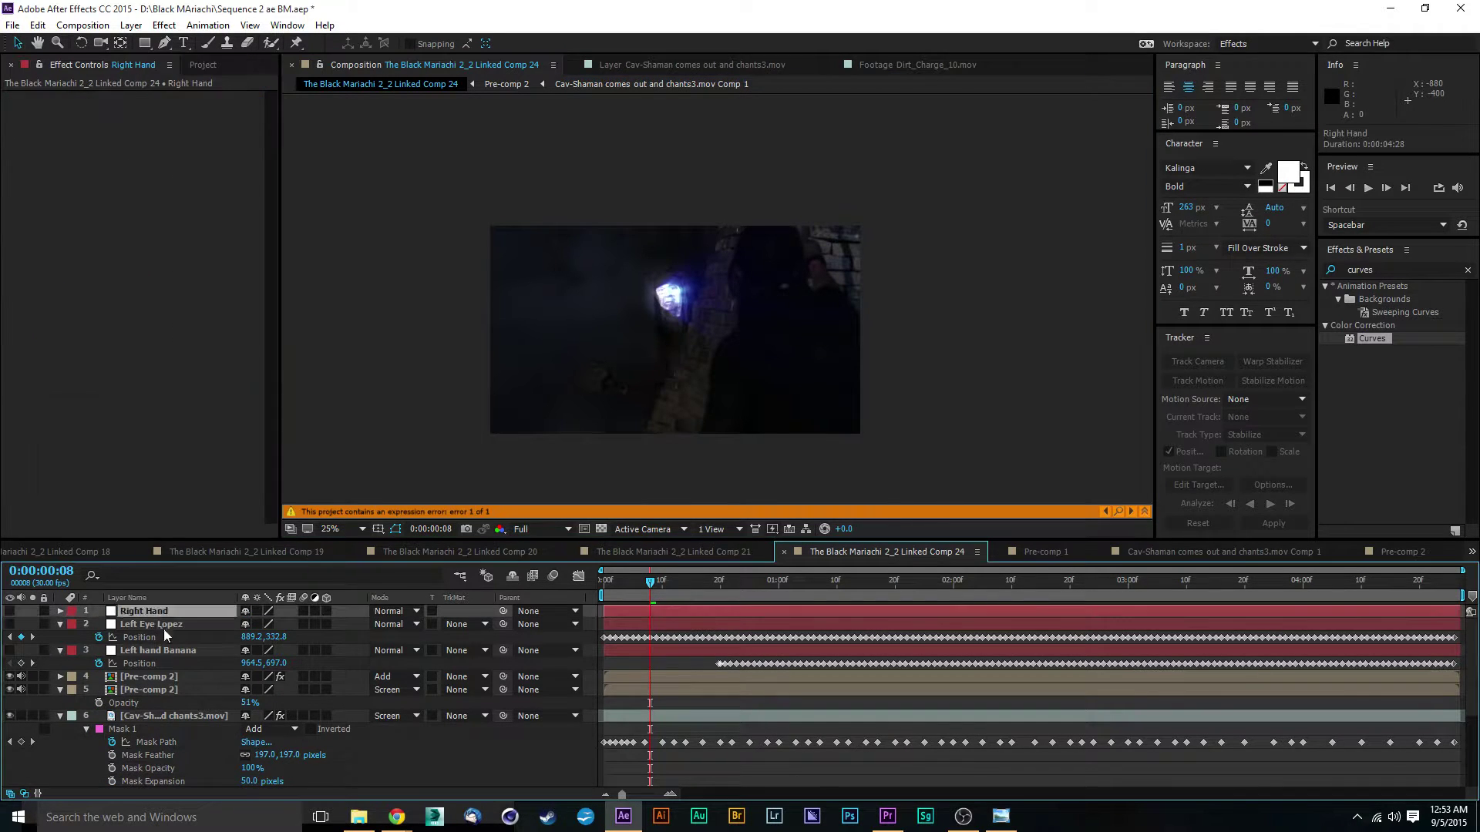
click(131, 25)
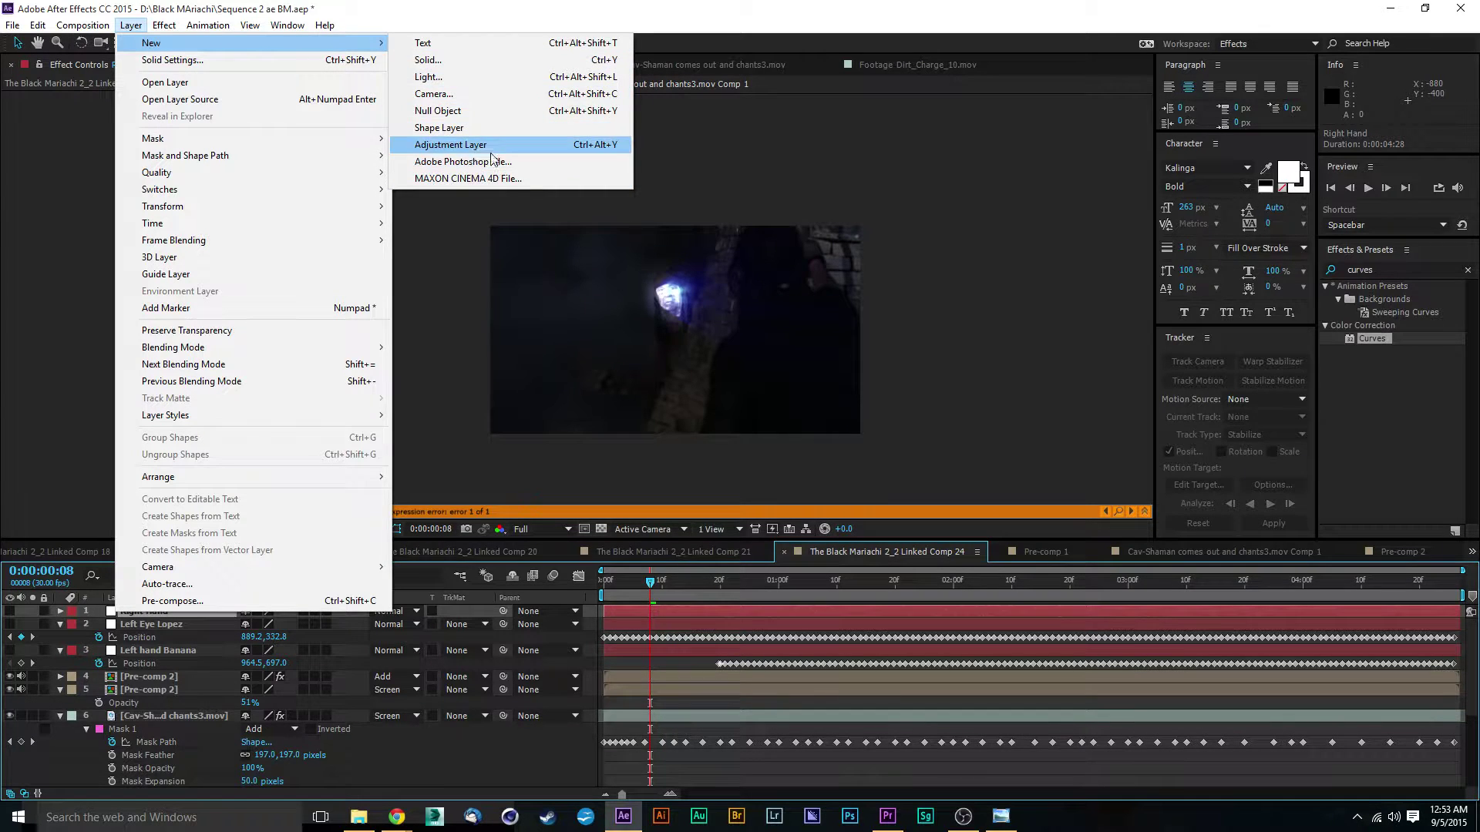
click(466, 58)
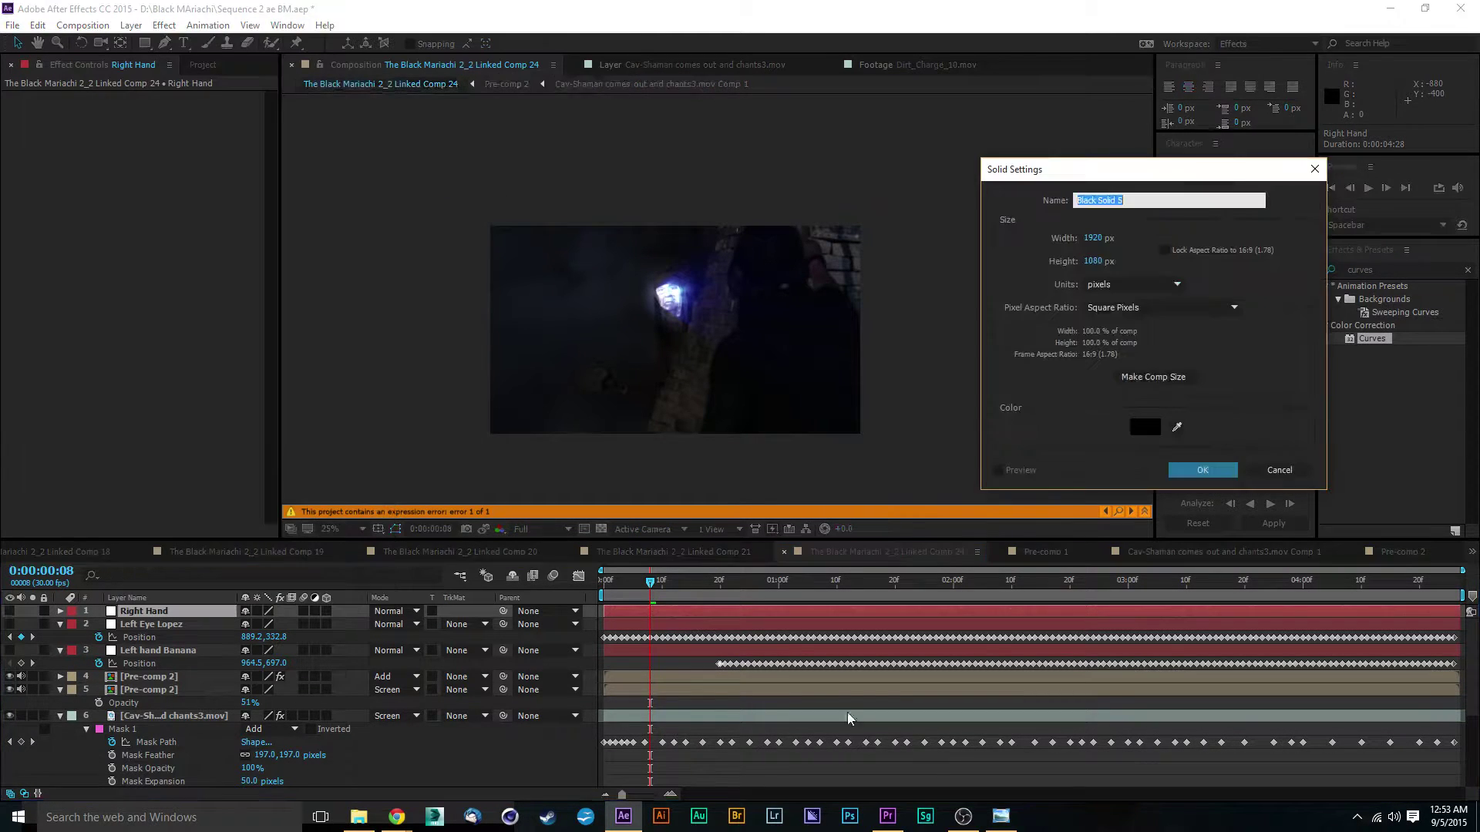
text(Optical Flares)
key(Return)
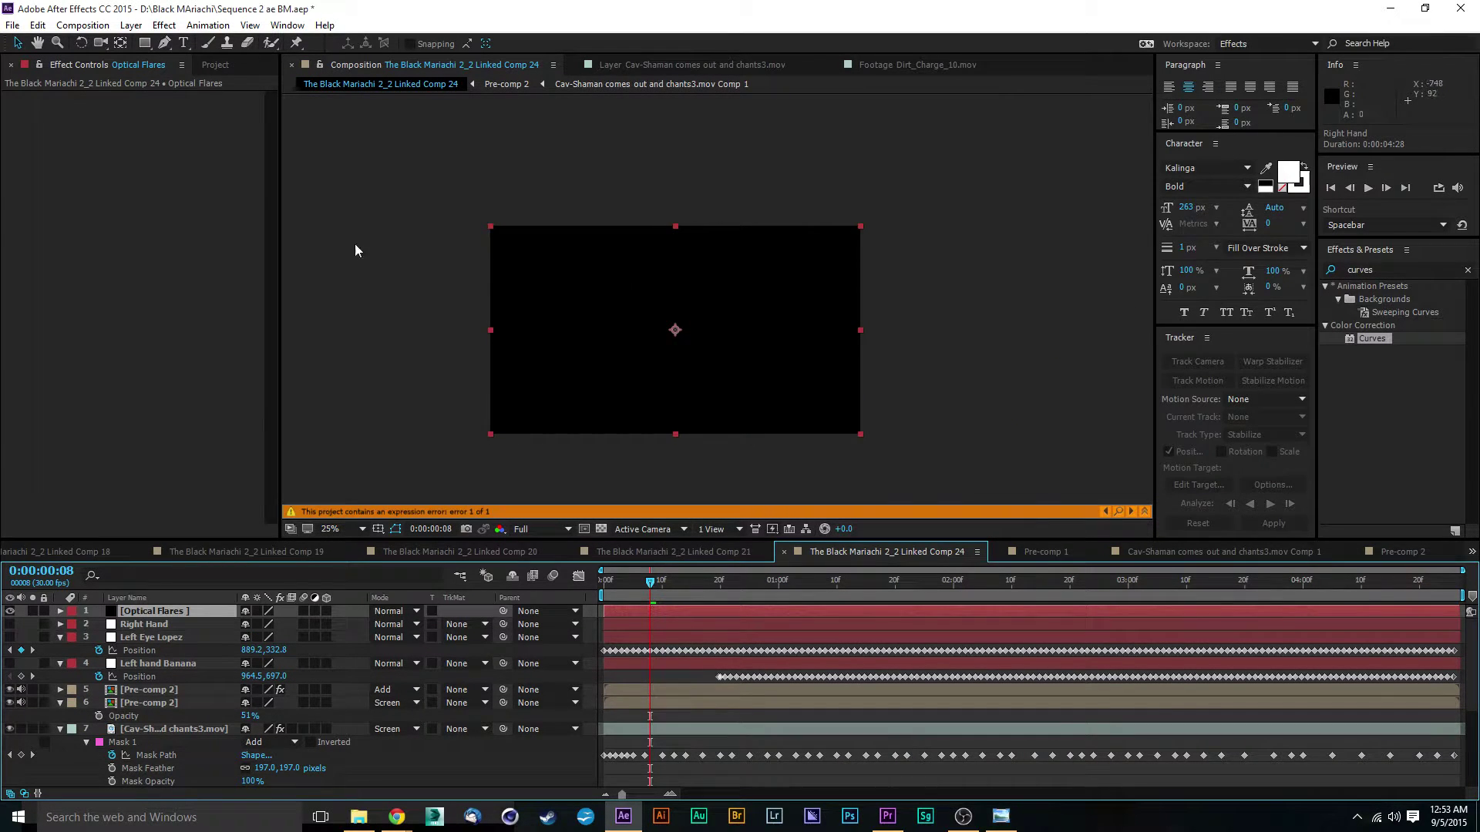
Step: Clear the curves term from the effects search and expand the BCC9 Lights category
click(1413, 270)
key(BackSpace)
key(BackSpace)
key(BackSpace)
key(BackSpace)
key(BackSpace)
key(BackSpace)
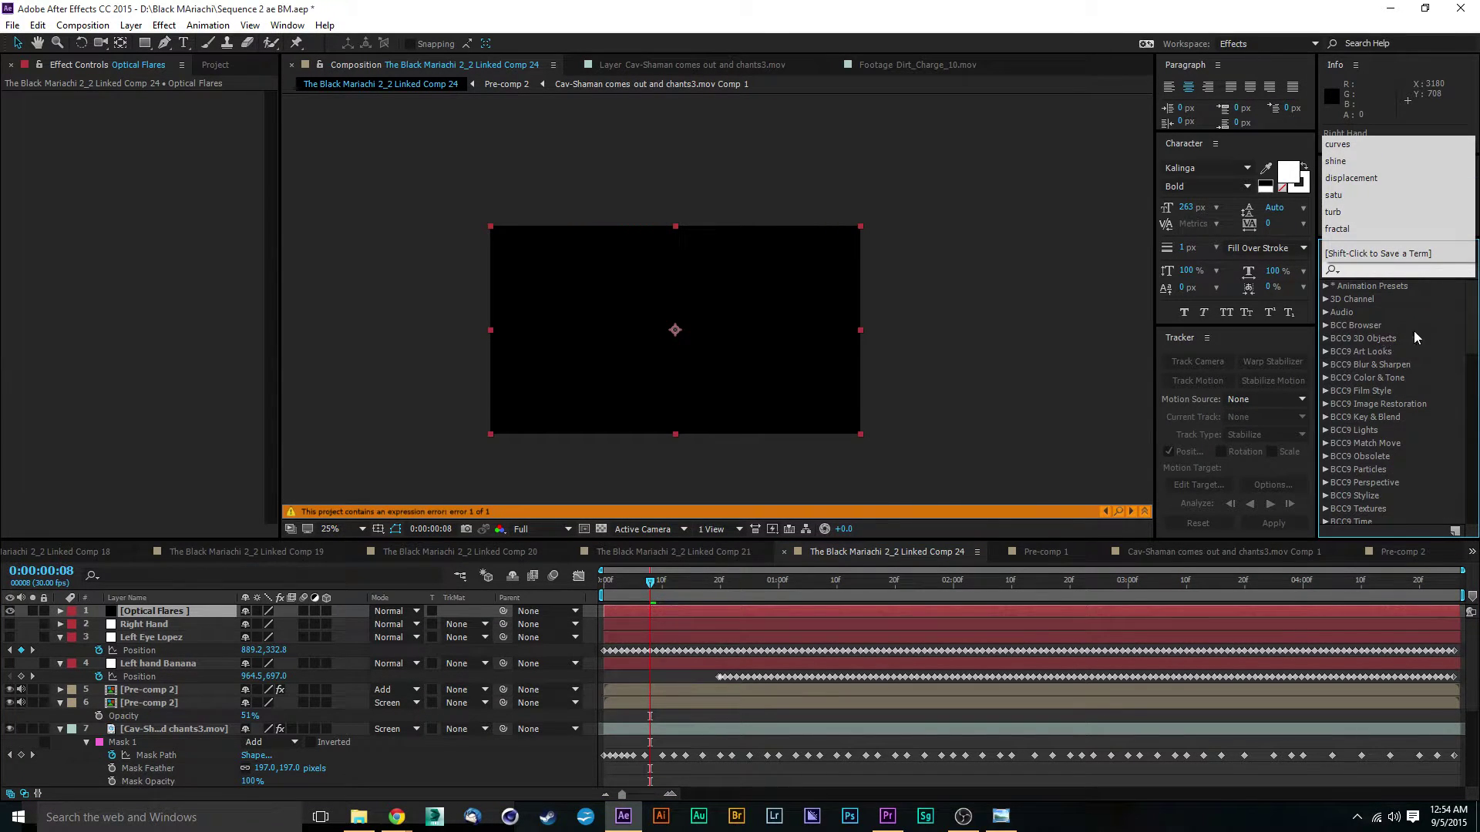
click(1476, 313)
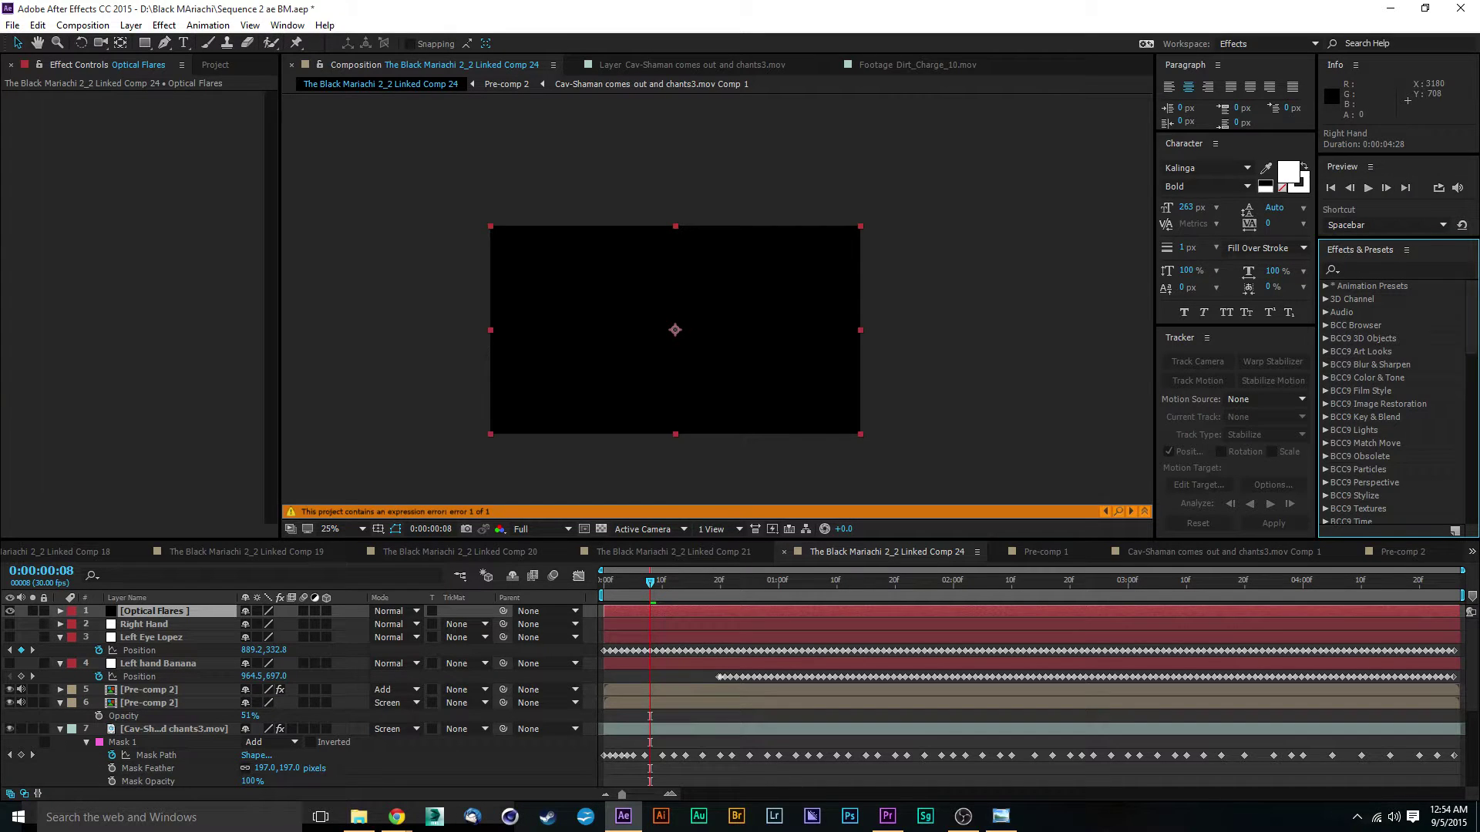
drag(1474, 331, 1472, 338)
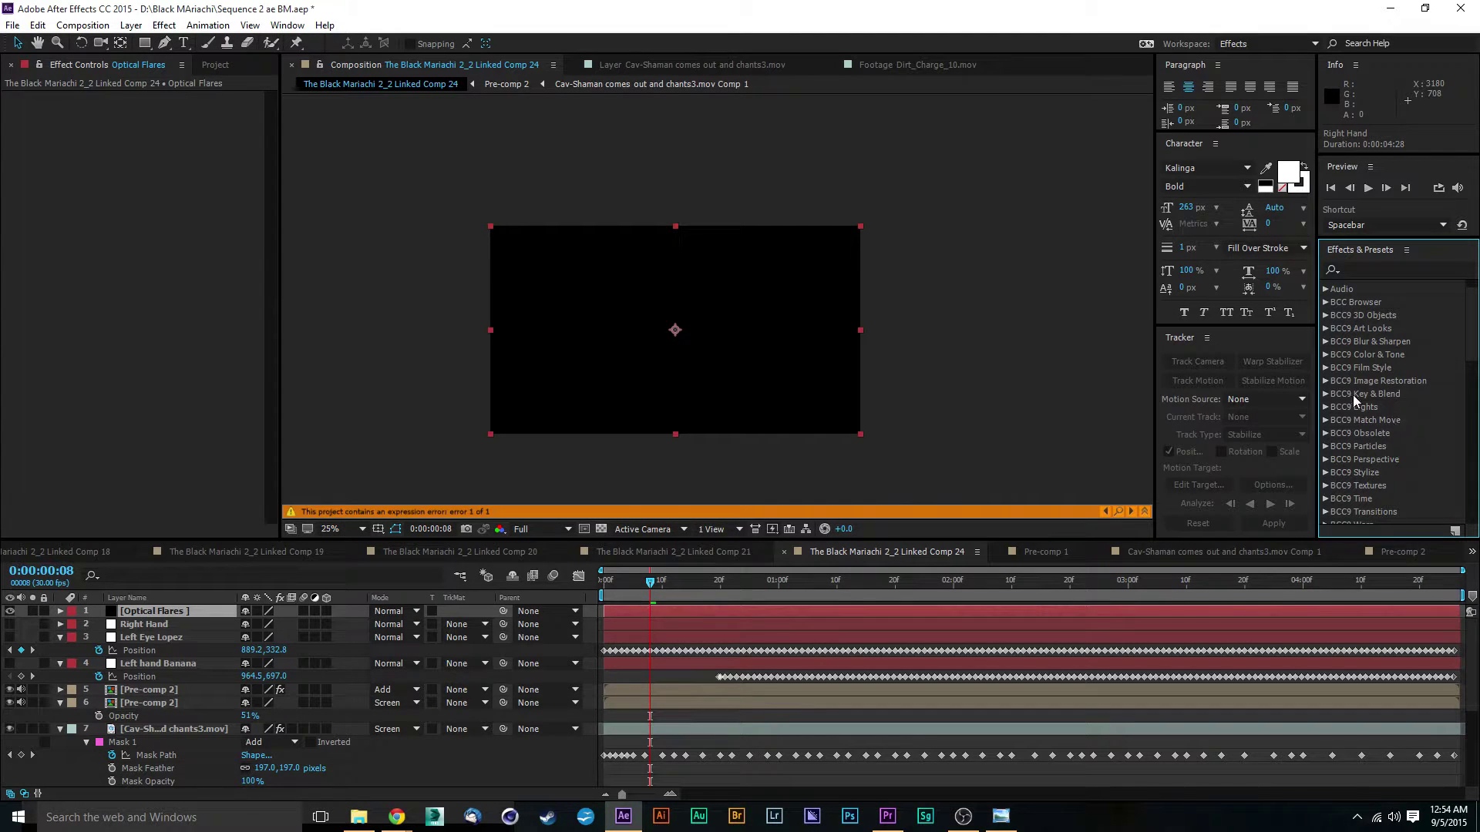
click(1327, 409)
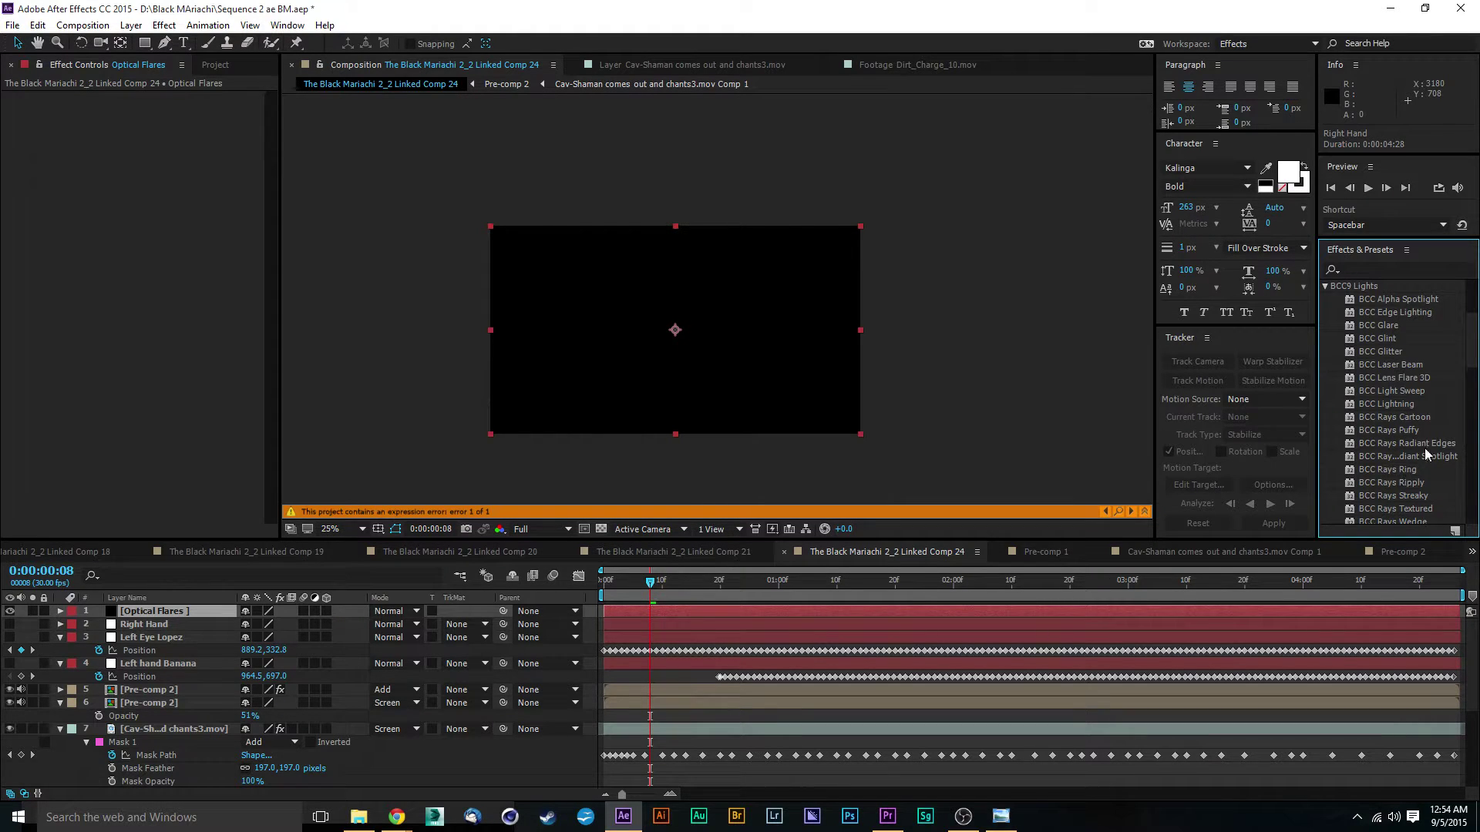
Step: Apply the BCC Lens Flare 3D effect to the Optical Flares solid
scroll(1474, 359, down, 3)
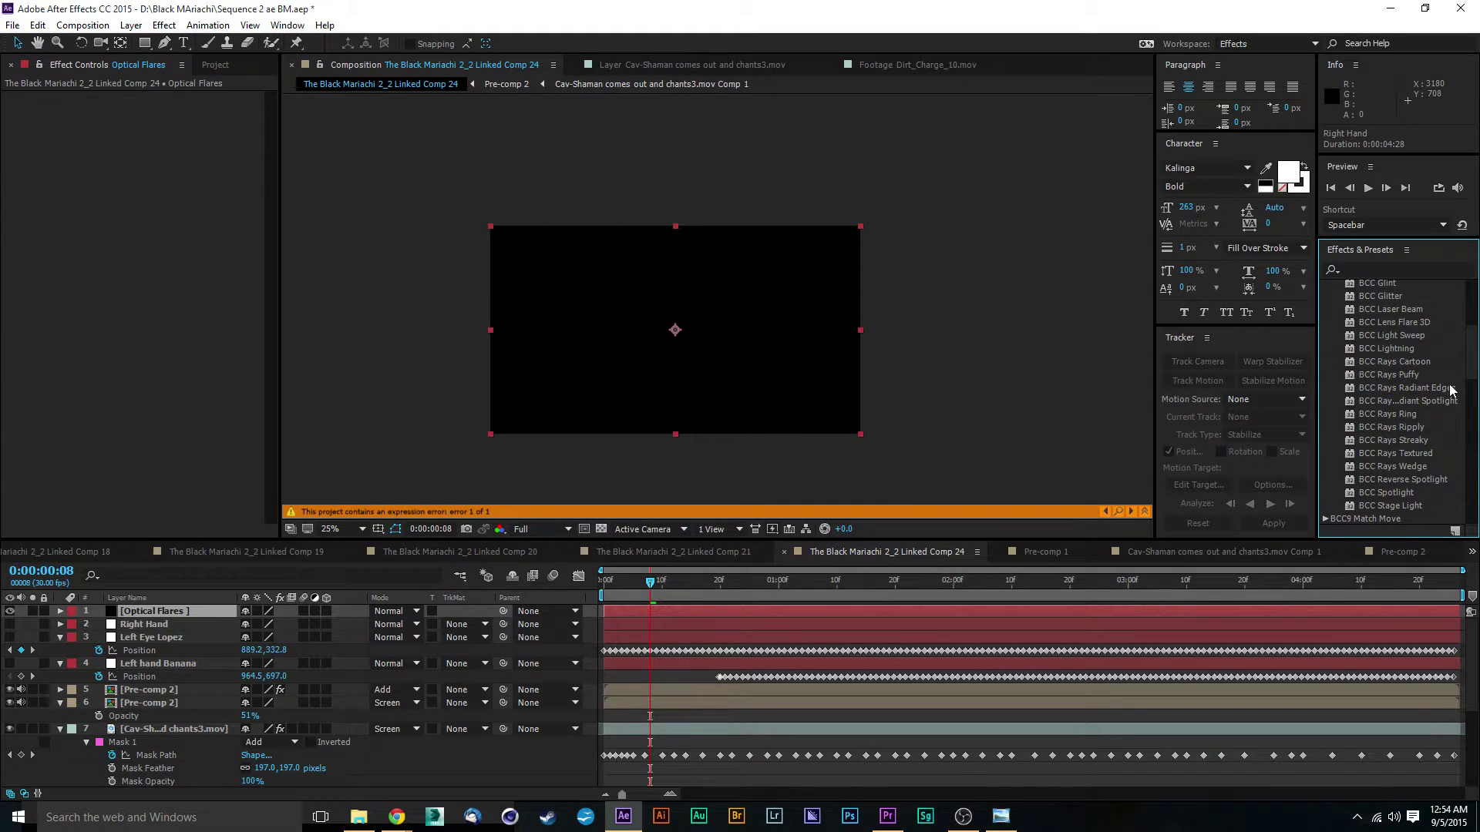
scroll(1472, 370, up, 3)
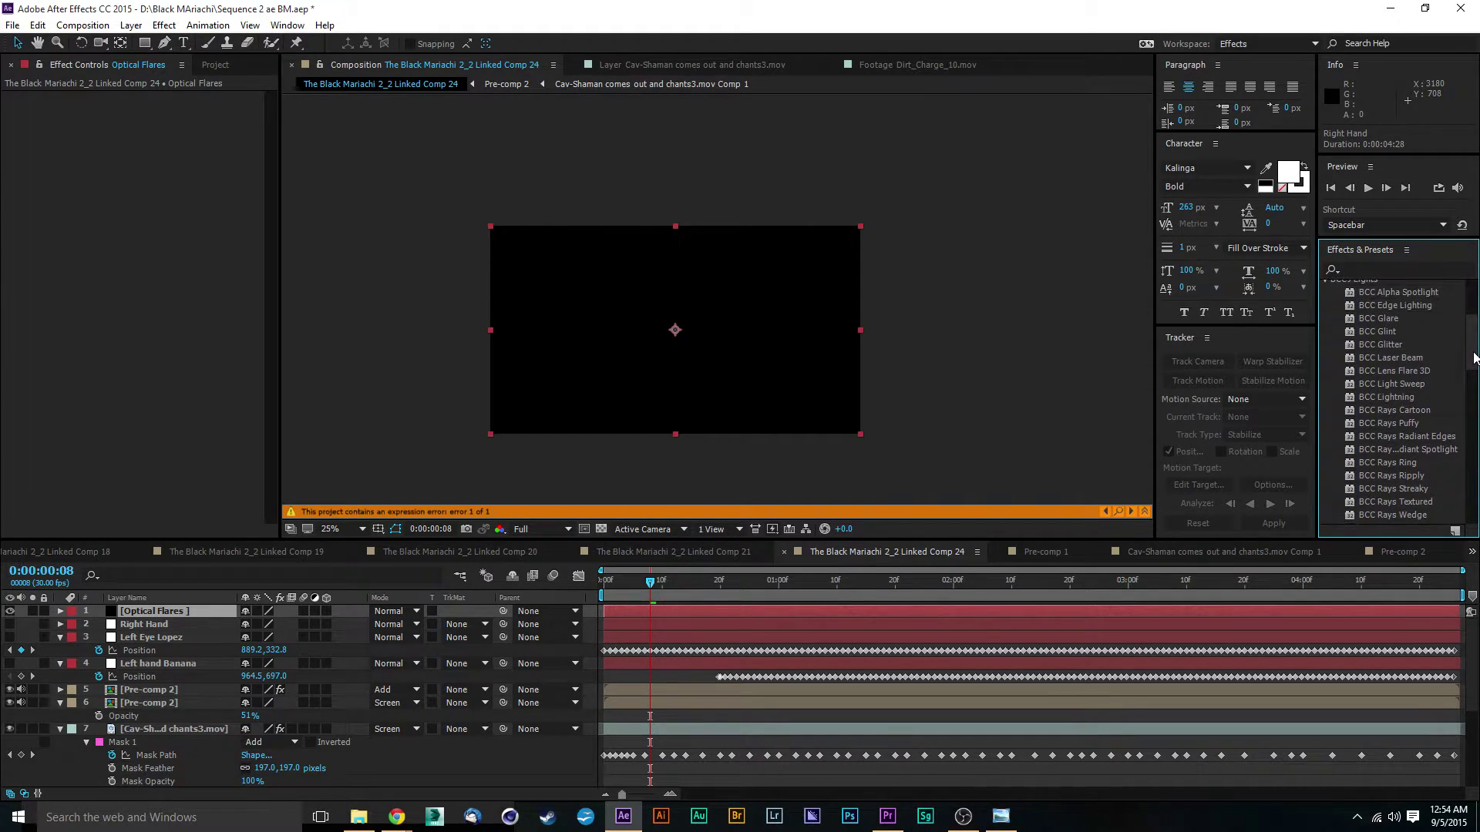
scroll(1474, 358, up, 1)
click(1403, 377)
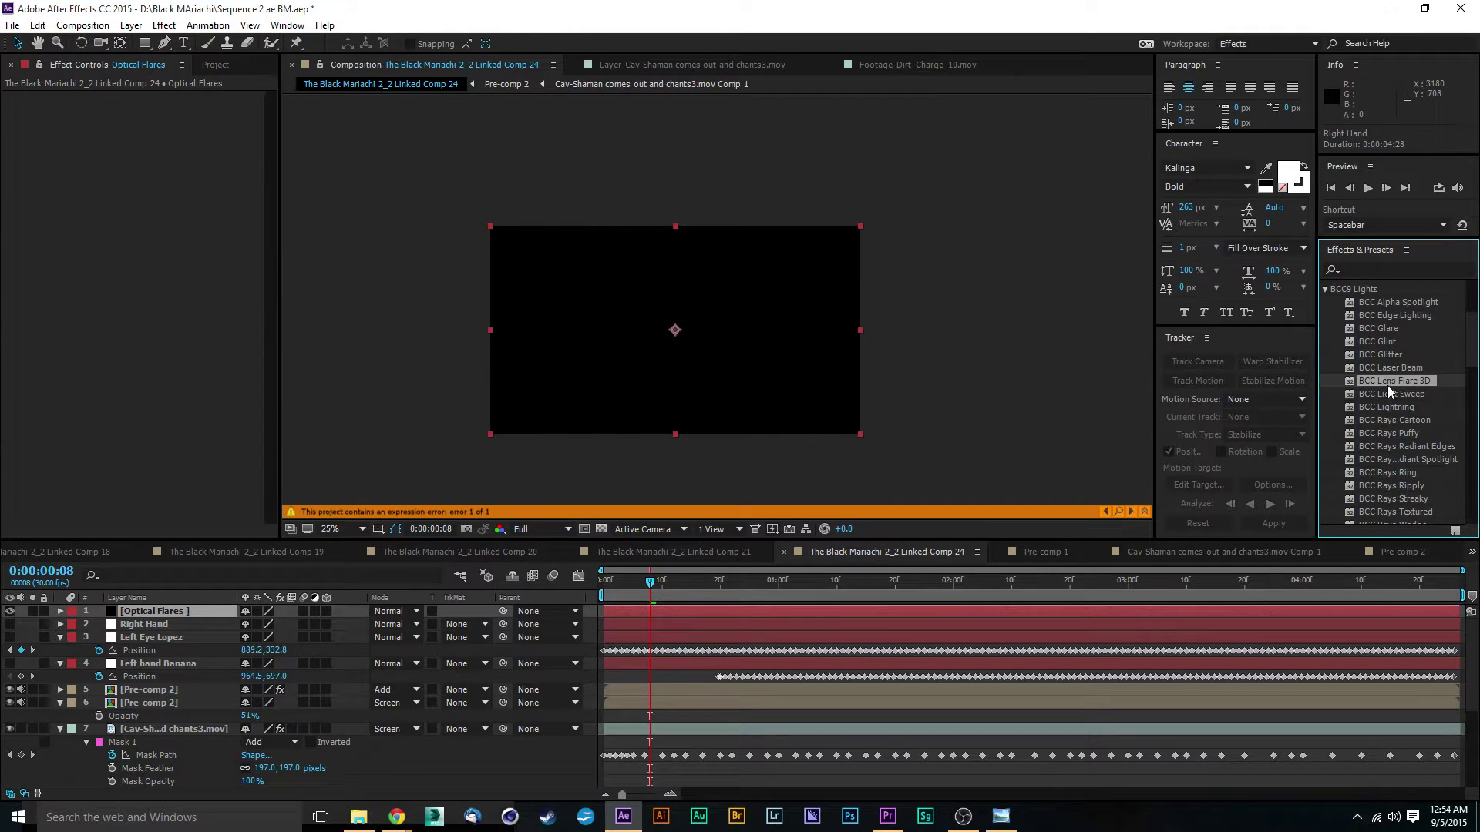
drag(1358, 382, 187, 608)
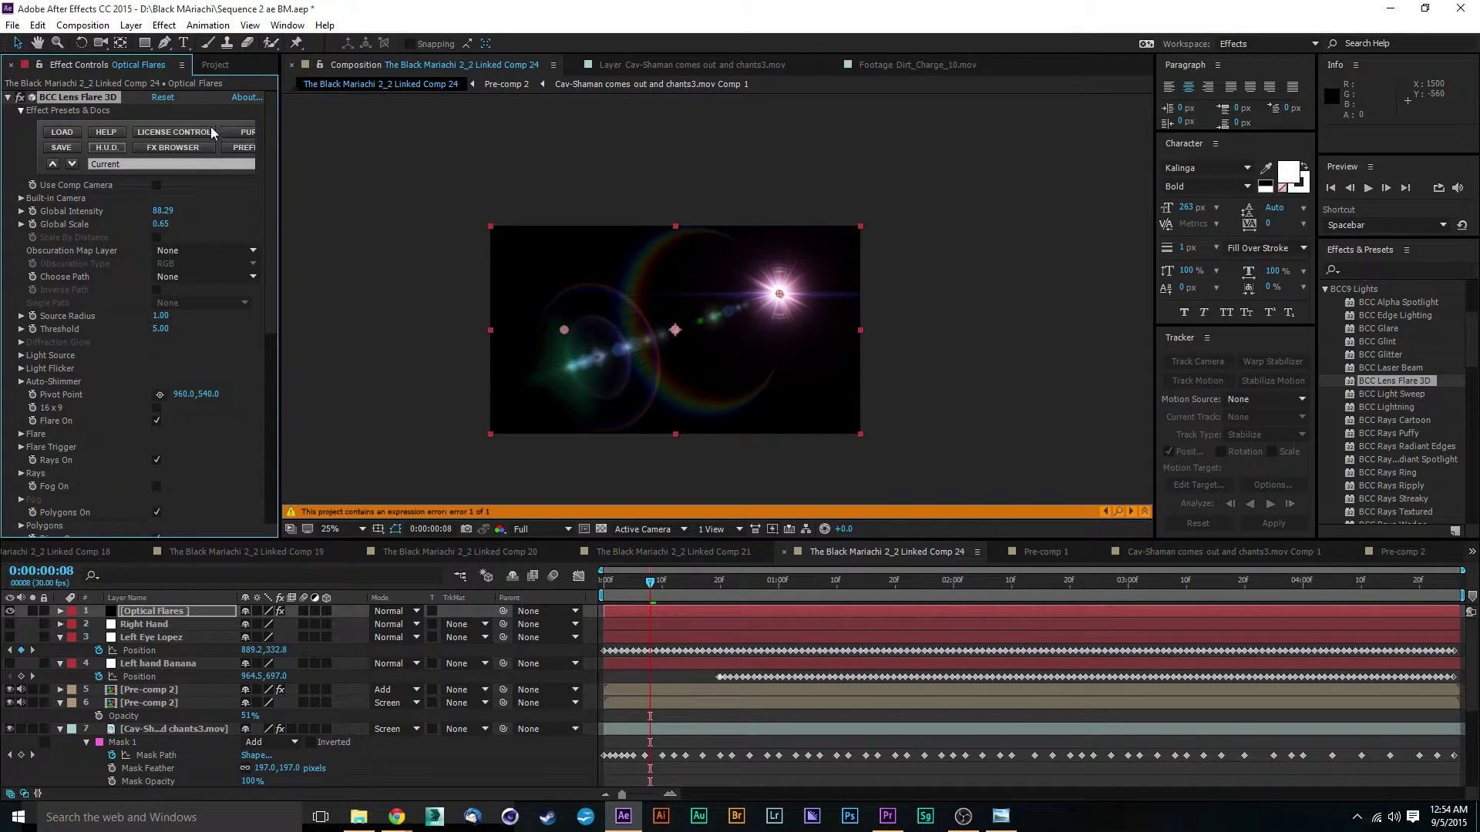
Step: Open the lens flare's FX Browser and preview presets such as CosmicStarFlareWithLightFog, HotFlareWithDiscs, Lighthouse4star, QuickTakeDD and Standard50-300ZoomLens
drag(280, 251, 330, 239)
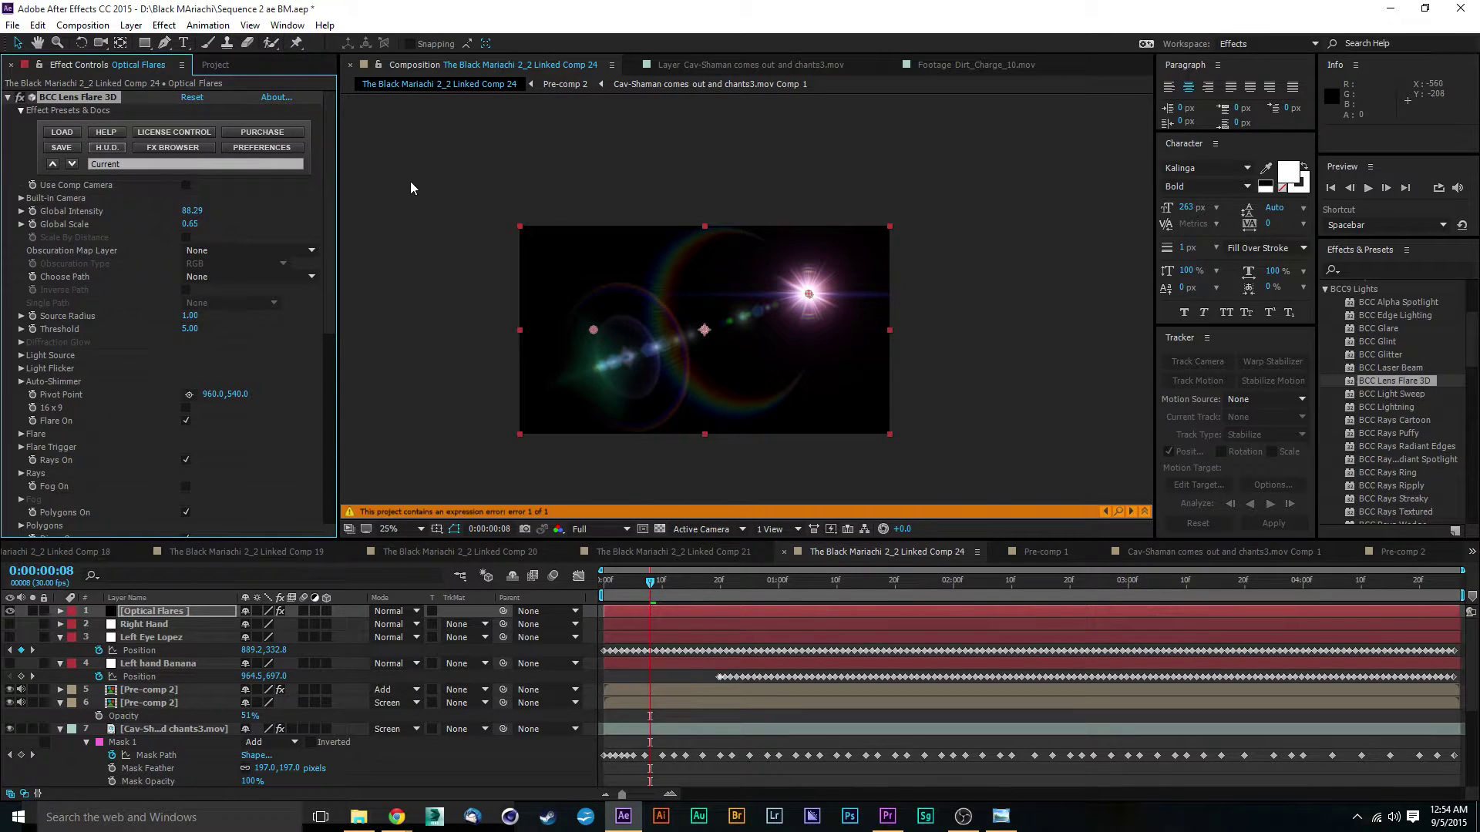
click(178, 146)
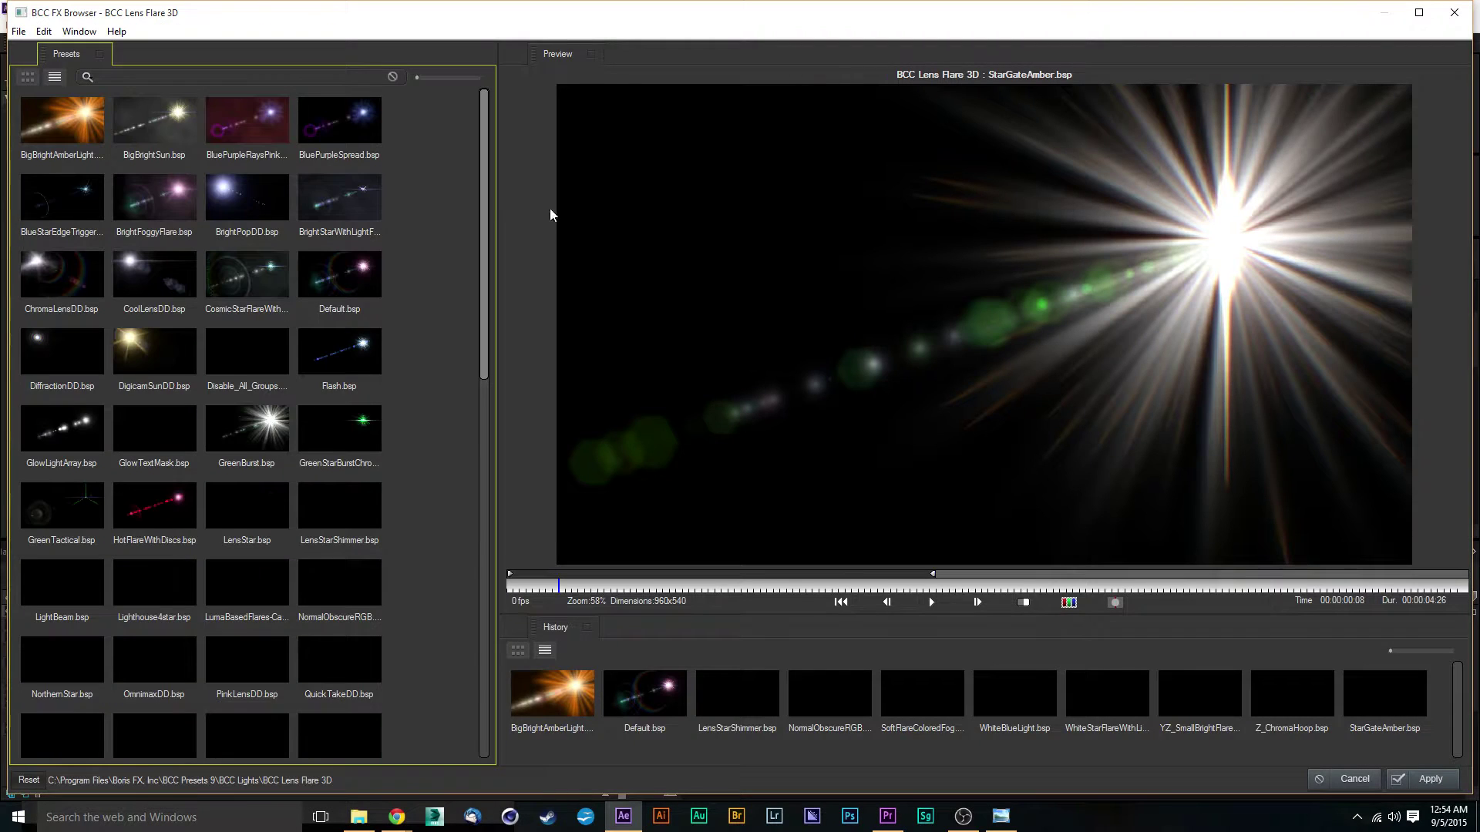
click(269, 300)
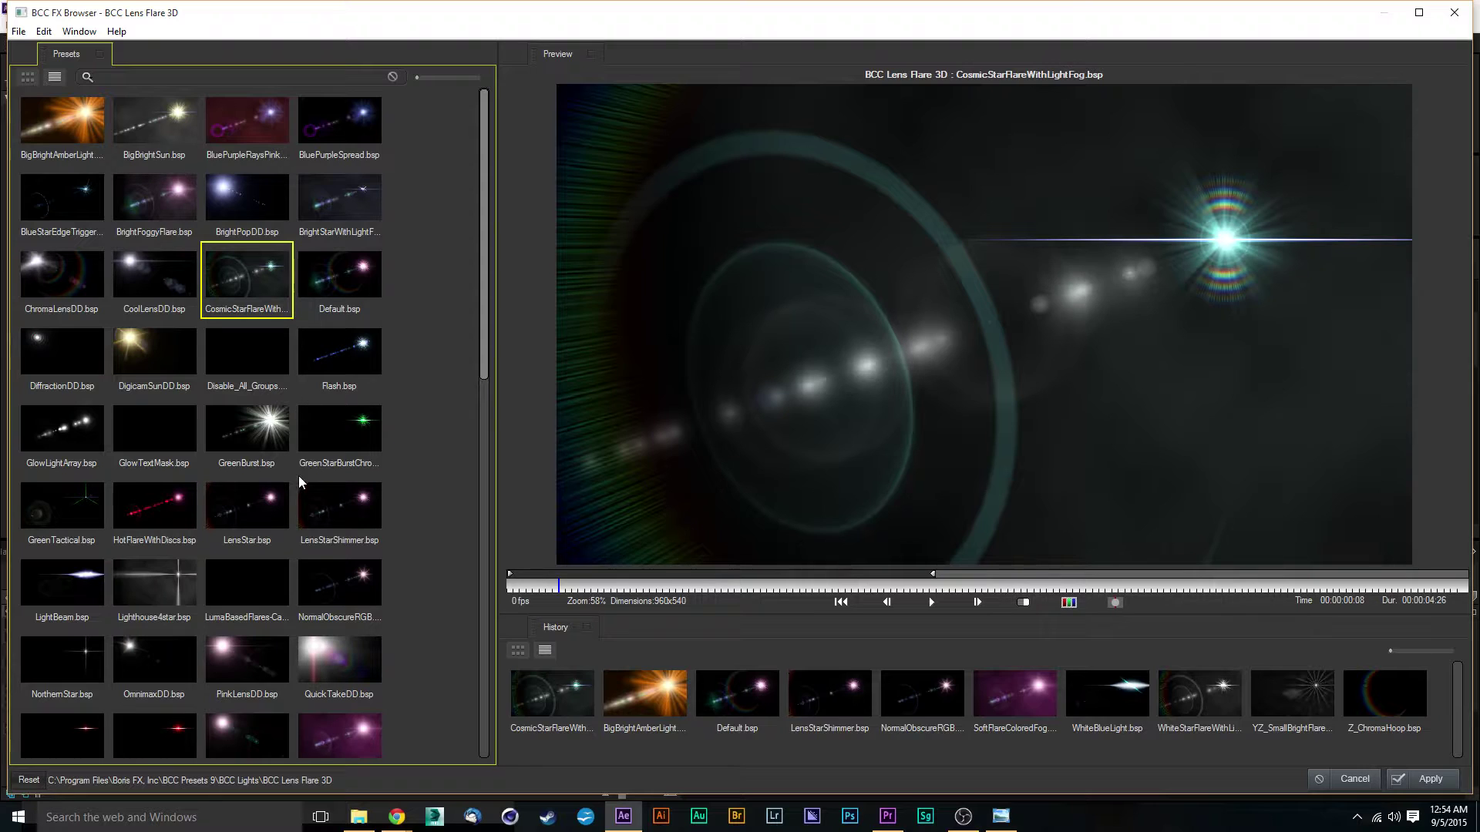
click(344, 459)
click(170, 508)
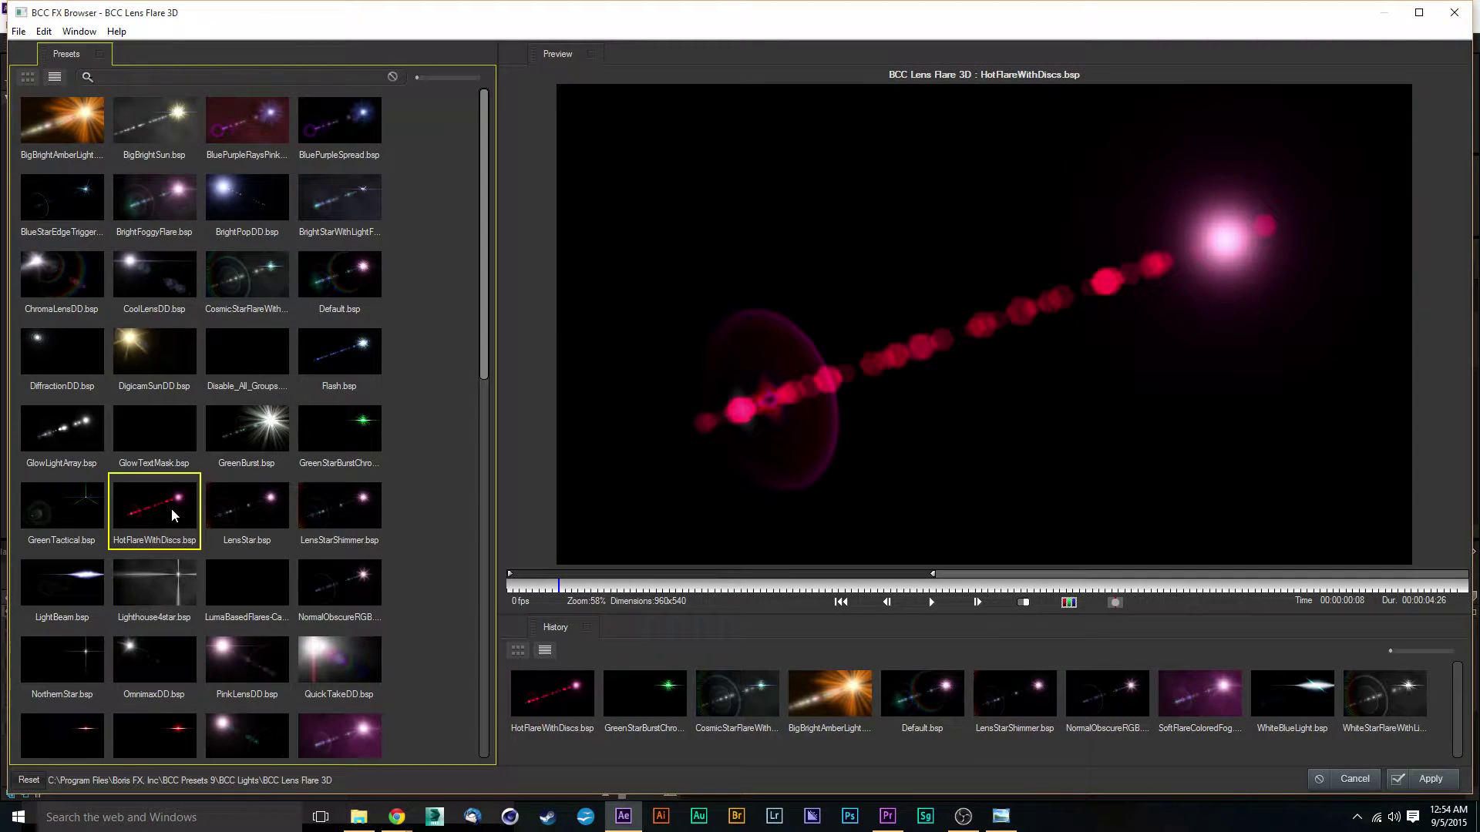
click(177, 595)
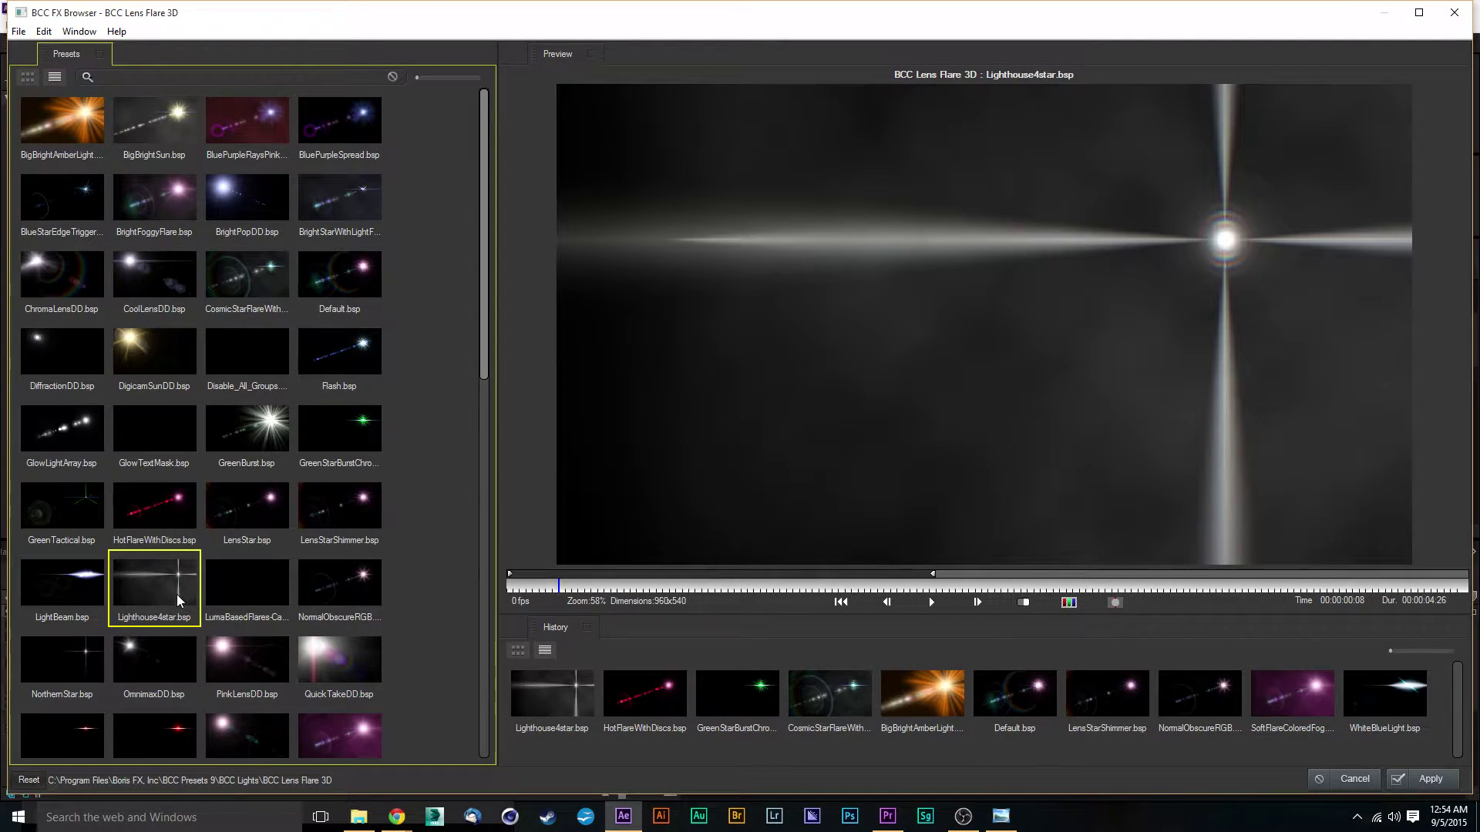
click(323, 672)
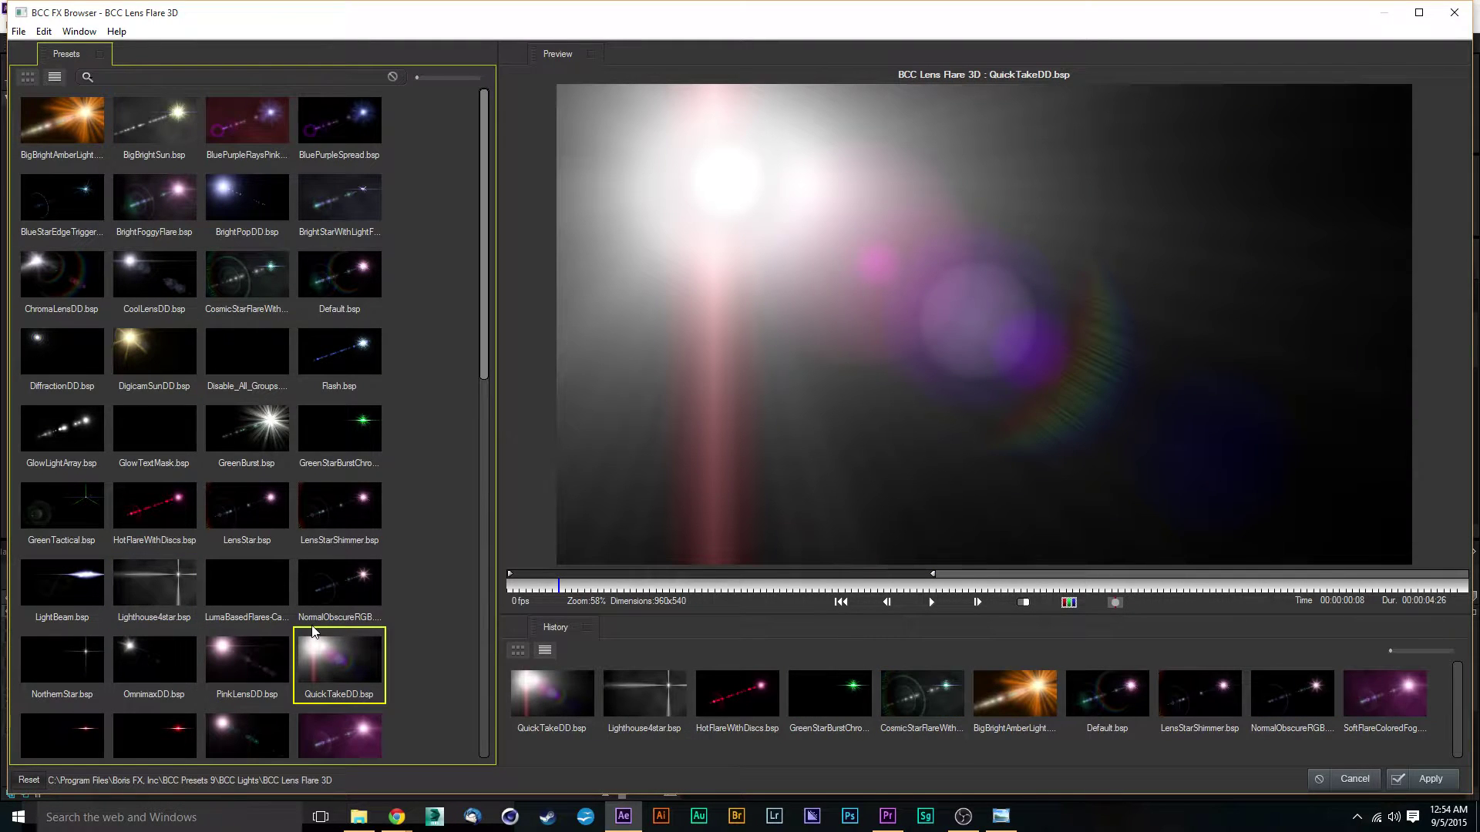
drag(486, 316, 407, 570)
click(279, 397)
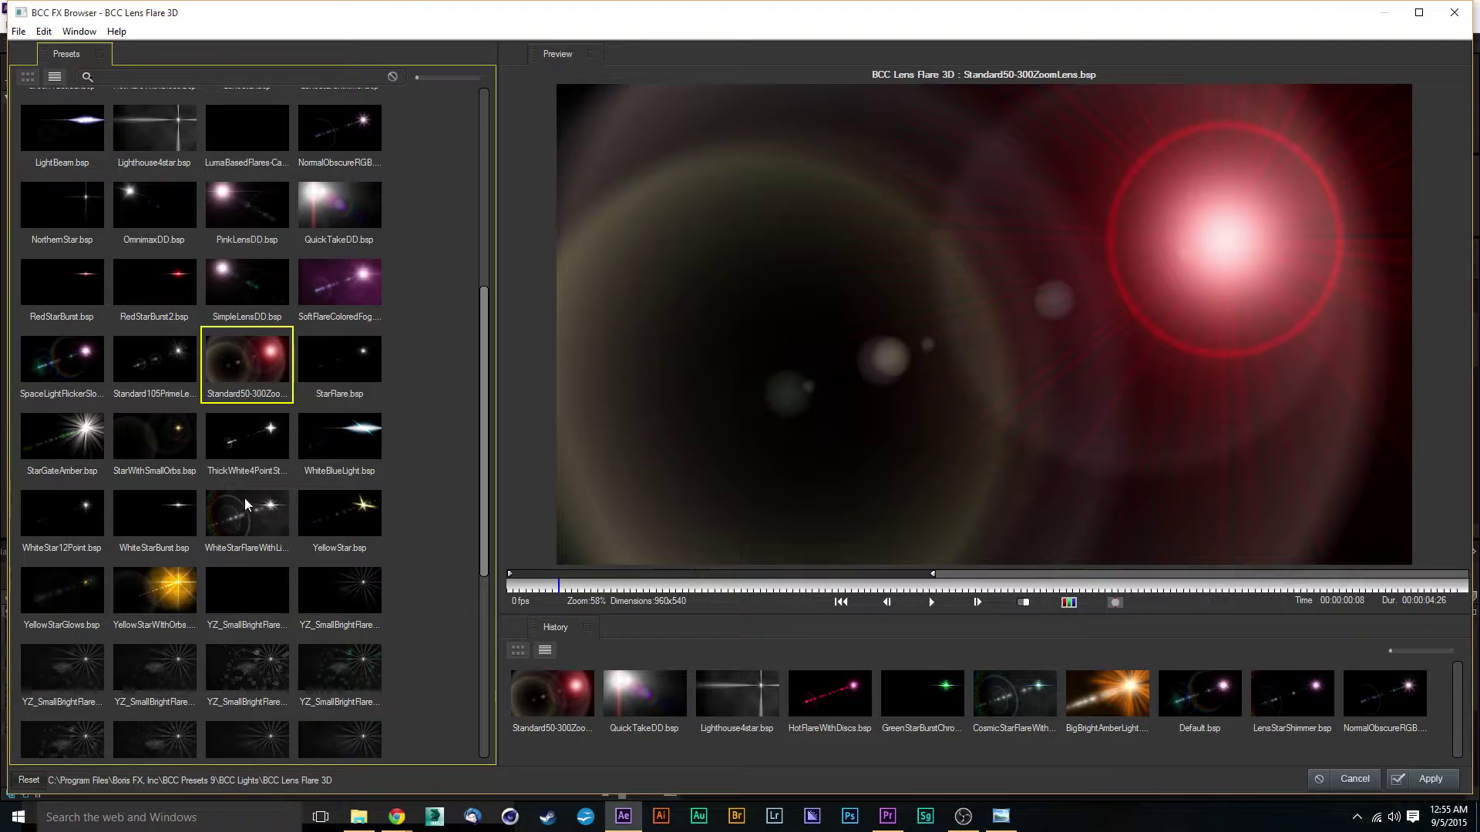
Step: Choose the LightBeam preset and apply it to the Optical Flares layer's lens flare
scroll(128, 303, up, 1)
scroll(128, 303, up, 3)
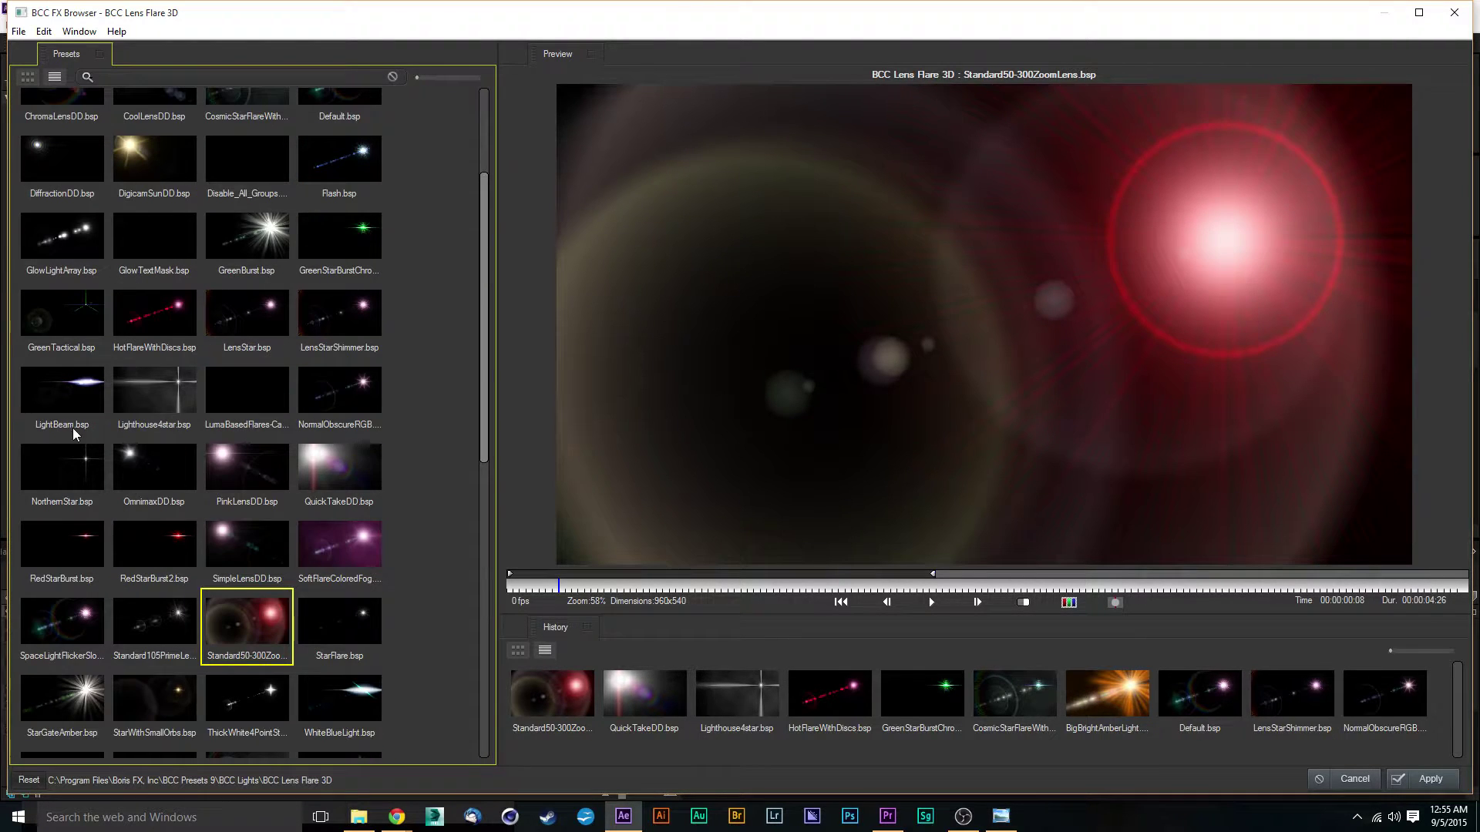
click(67, 402)
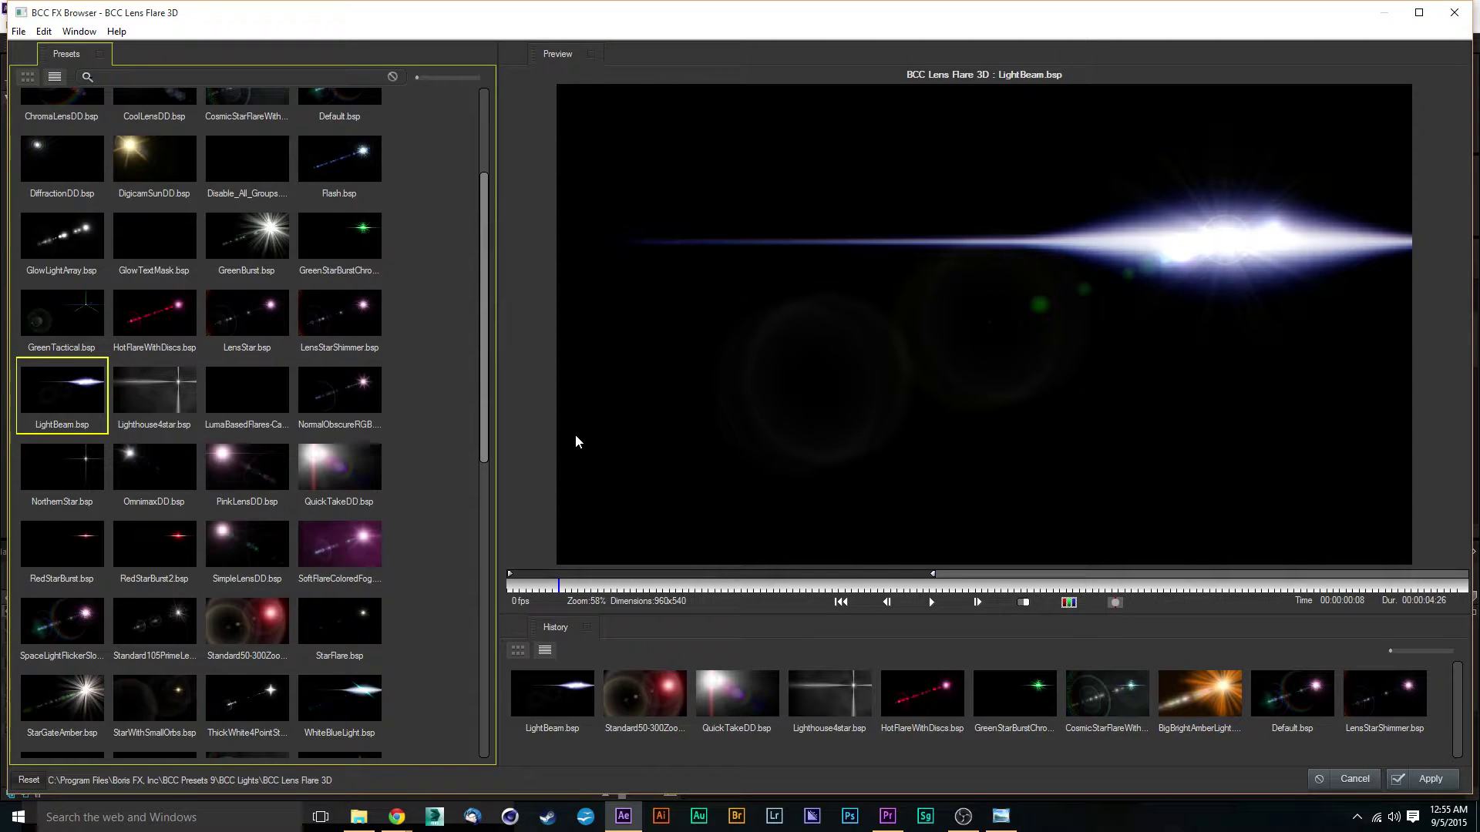
scroll(476, 373, down, 2)
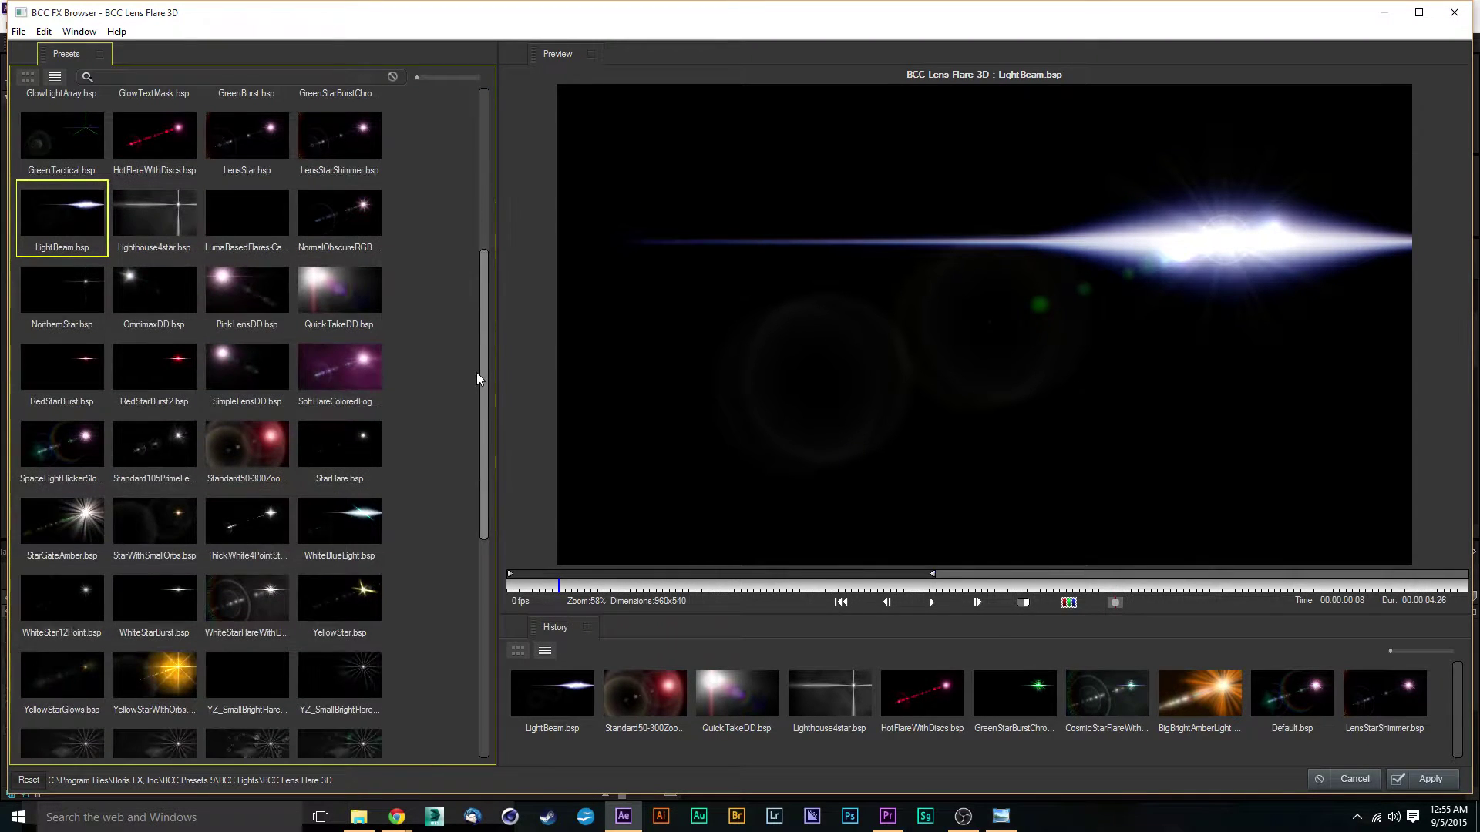
drag(474, 373, 481, 211)
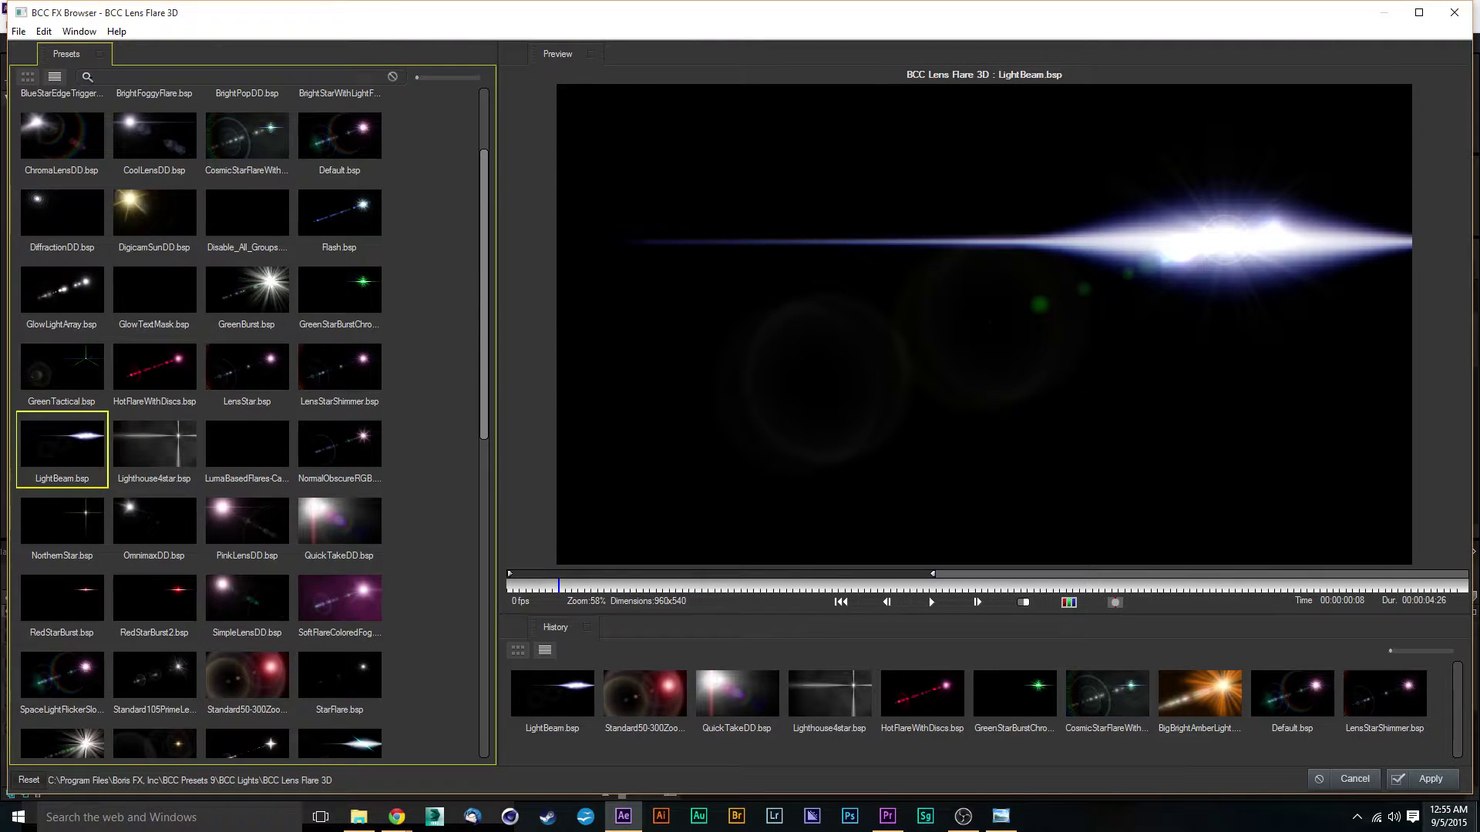
click(1442, 781)
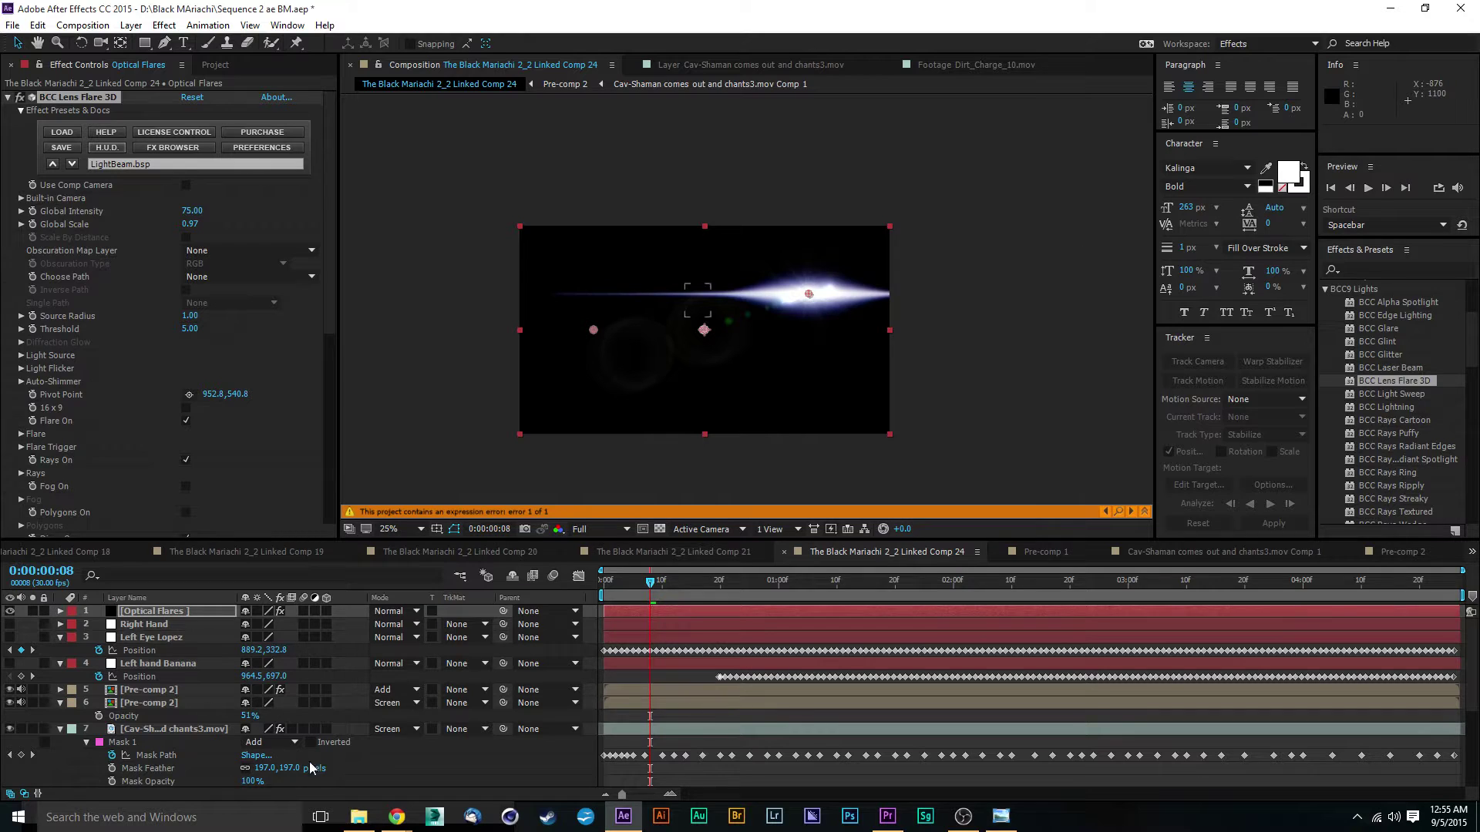
Step: Set the blending mode of the Optical Flares layer to Screen
click(393, 611)
click(484, 322)
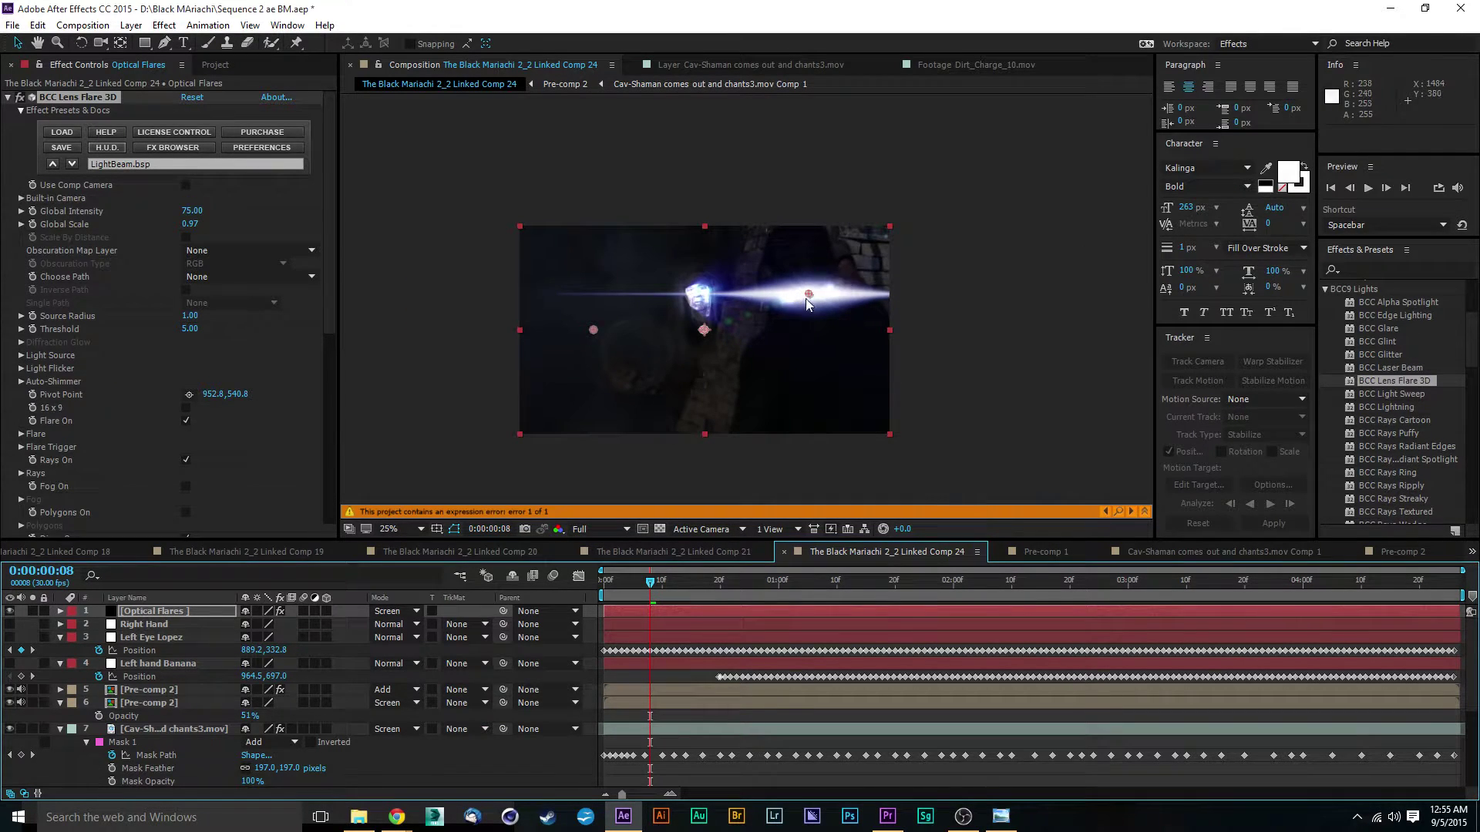
Step: Move the flare's light source above the frame to about 1576, -182 and set its Global Intensity to 104
mouse_move(806, 298)
mouse_down()
mouse_move(816, 251)
mouse_move(855, 204)
mouse_move(876, 187)
mouse_move(908, 208)
mouse_move(853, 165)
mouse_move(822, 191)
mouse_up()
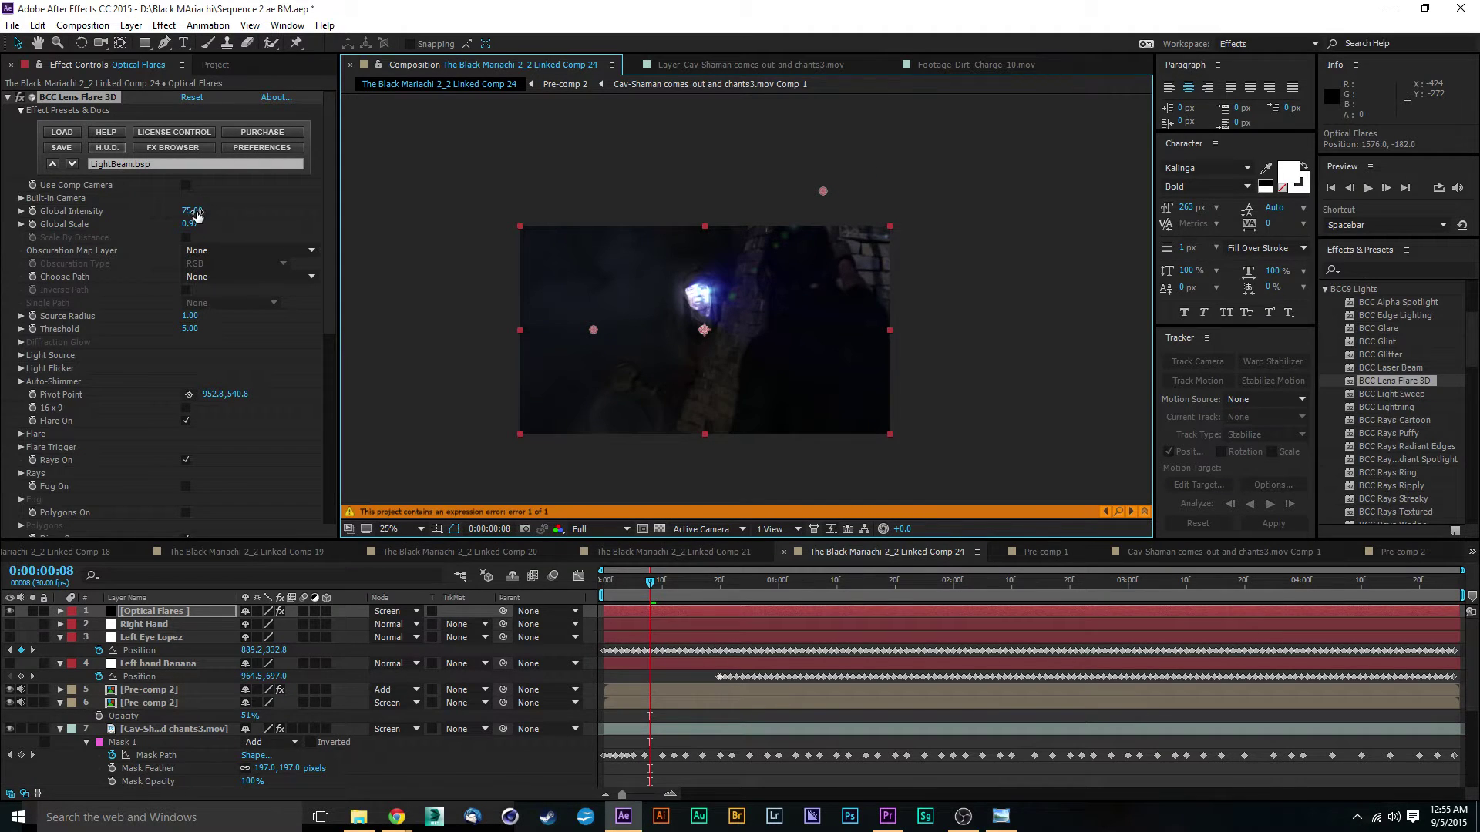
mouse_move(197, 215)
mouse_down()
mouse_move(262, 210)
mouse_move(219, 209)
mouse_up()
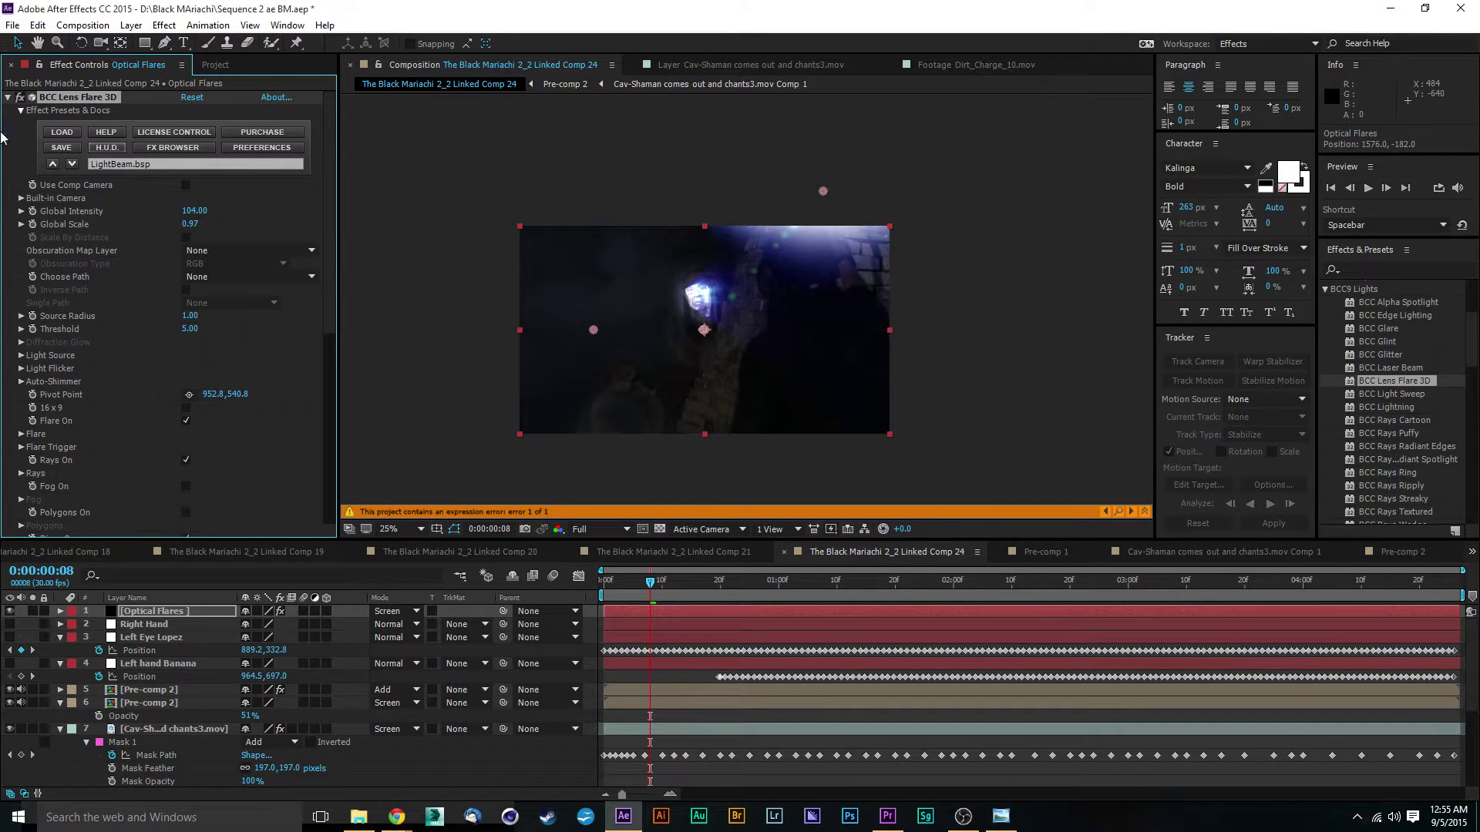
Step: Replace the lens flare's preset with CosmicStarFlareWithLightFog from the FX Browser, previewing PinkLensDD along the way
click(184, 149)
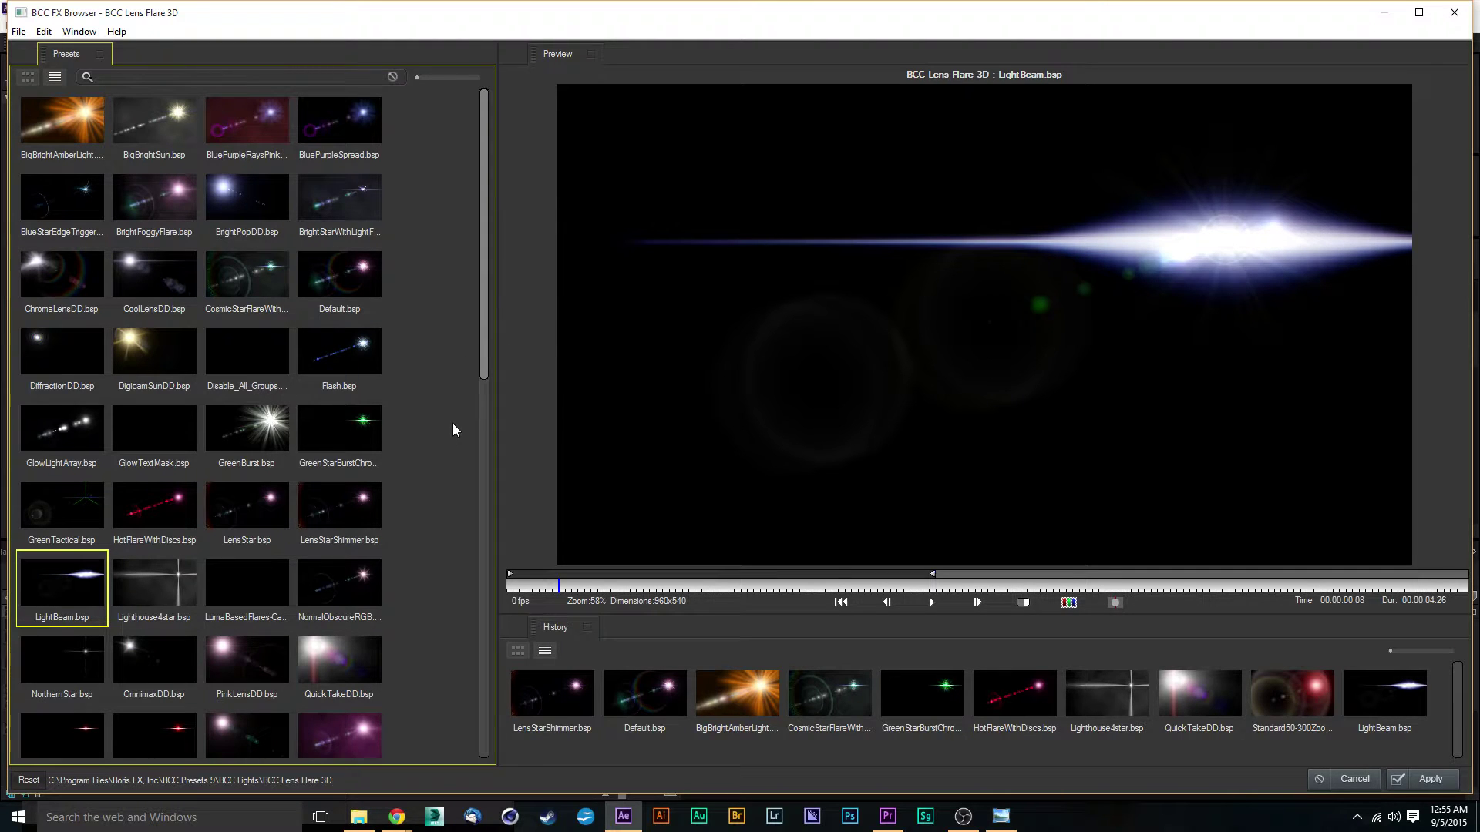
click(242, 656)
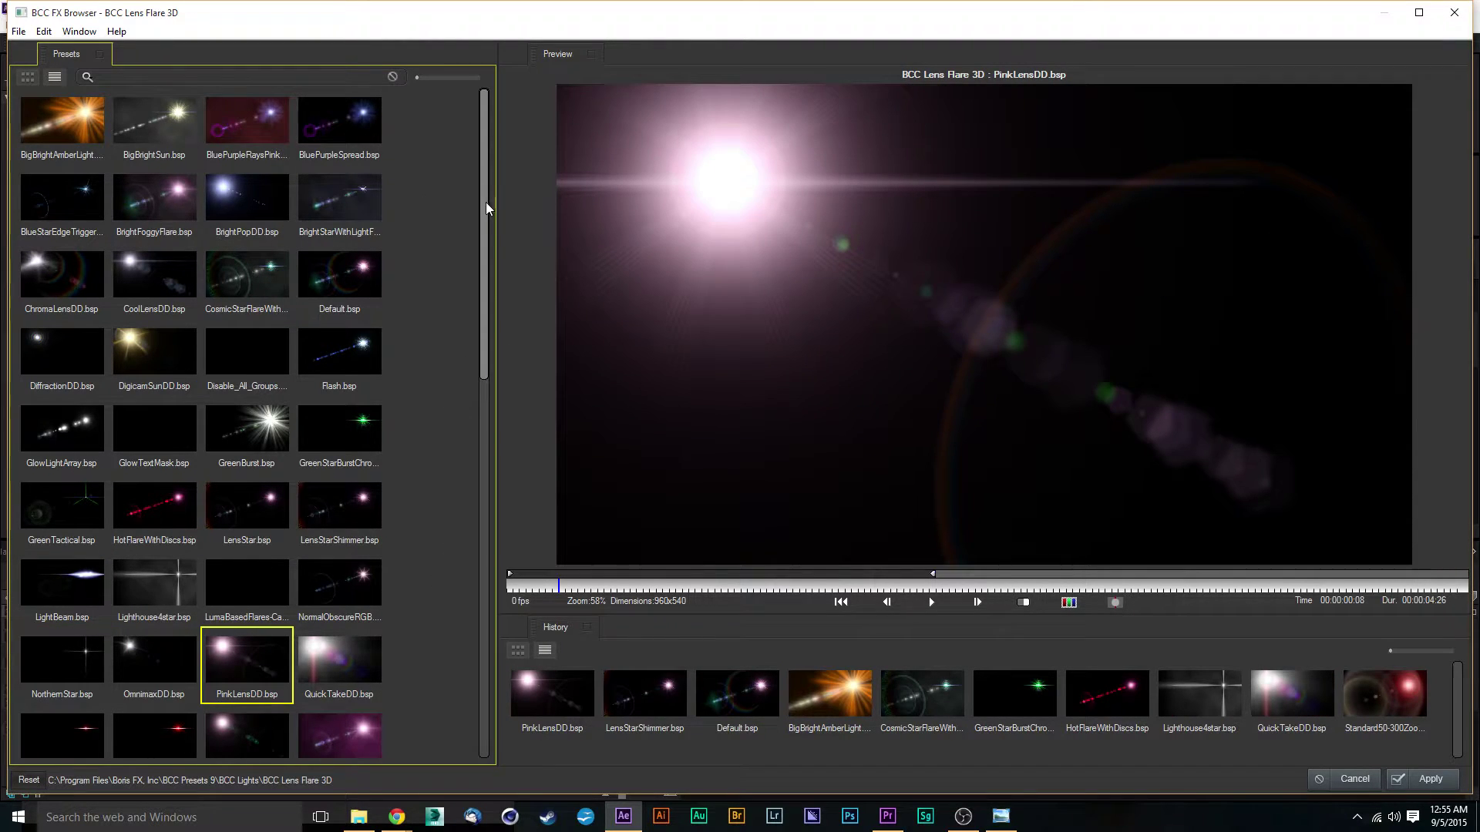
drag(485, 202, 481, 278)
click(223, 146)
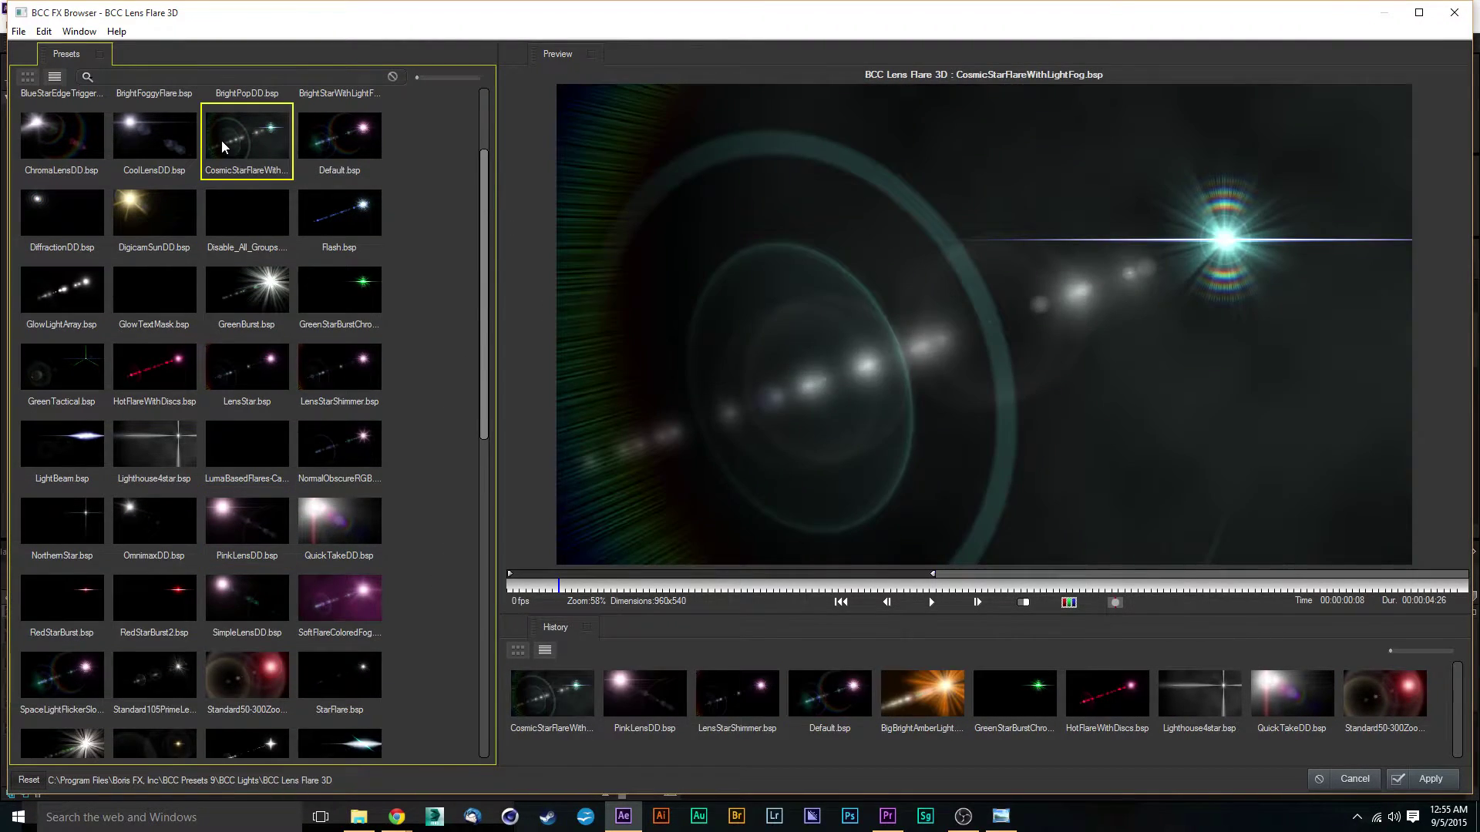
click(1428, 780)
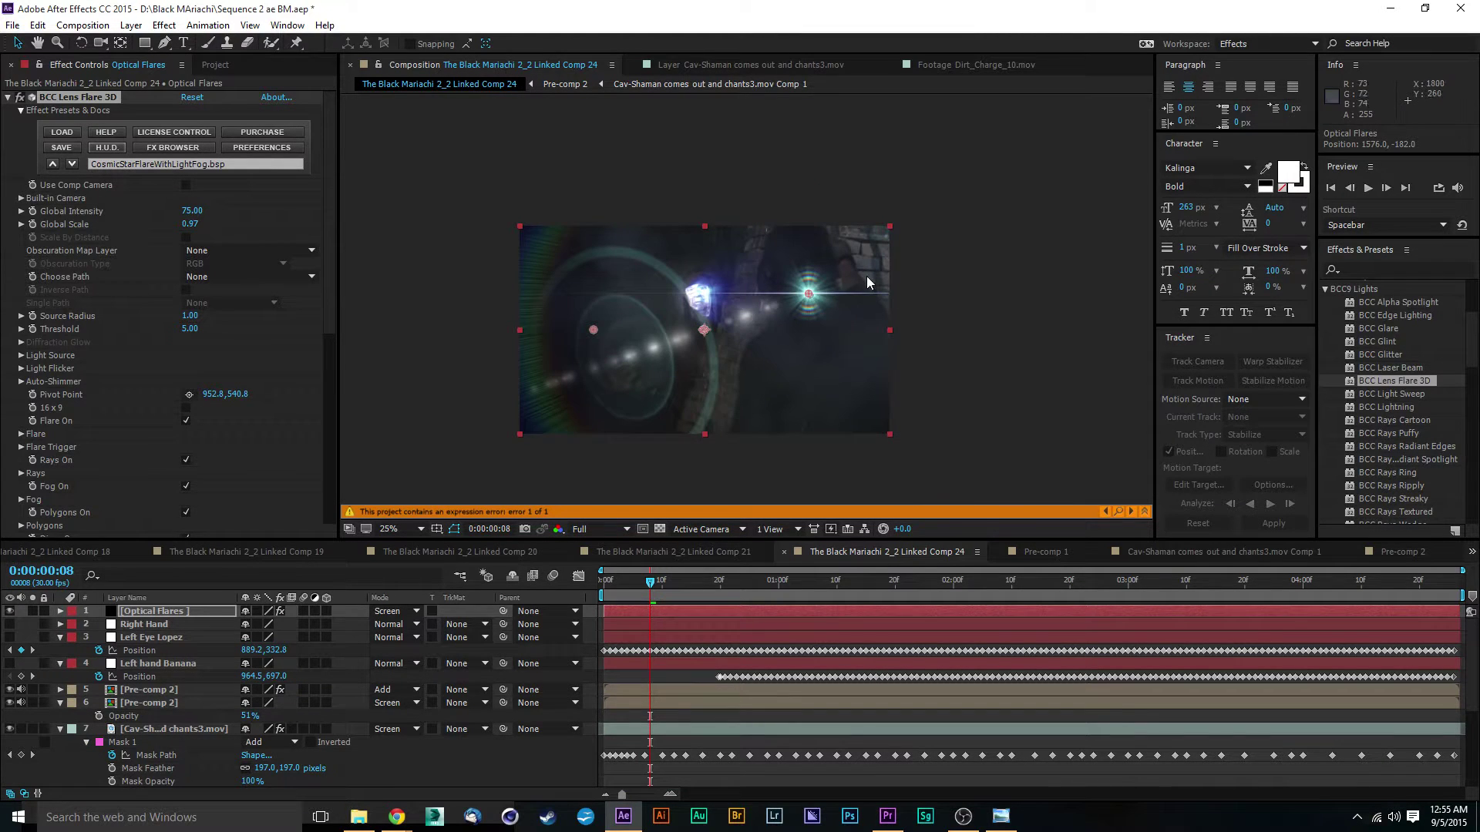
Step: Move the flare's light source above the frame to about 1664, -386, set its Source Radius to 1.70 and check the composite
drag(808, 300, 840, 155)
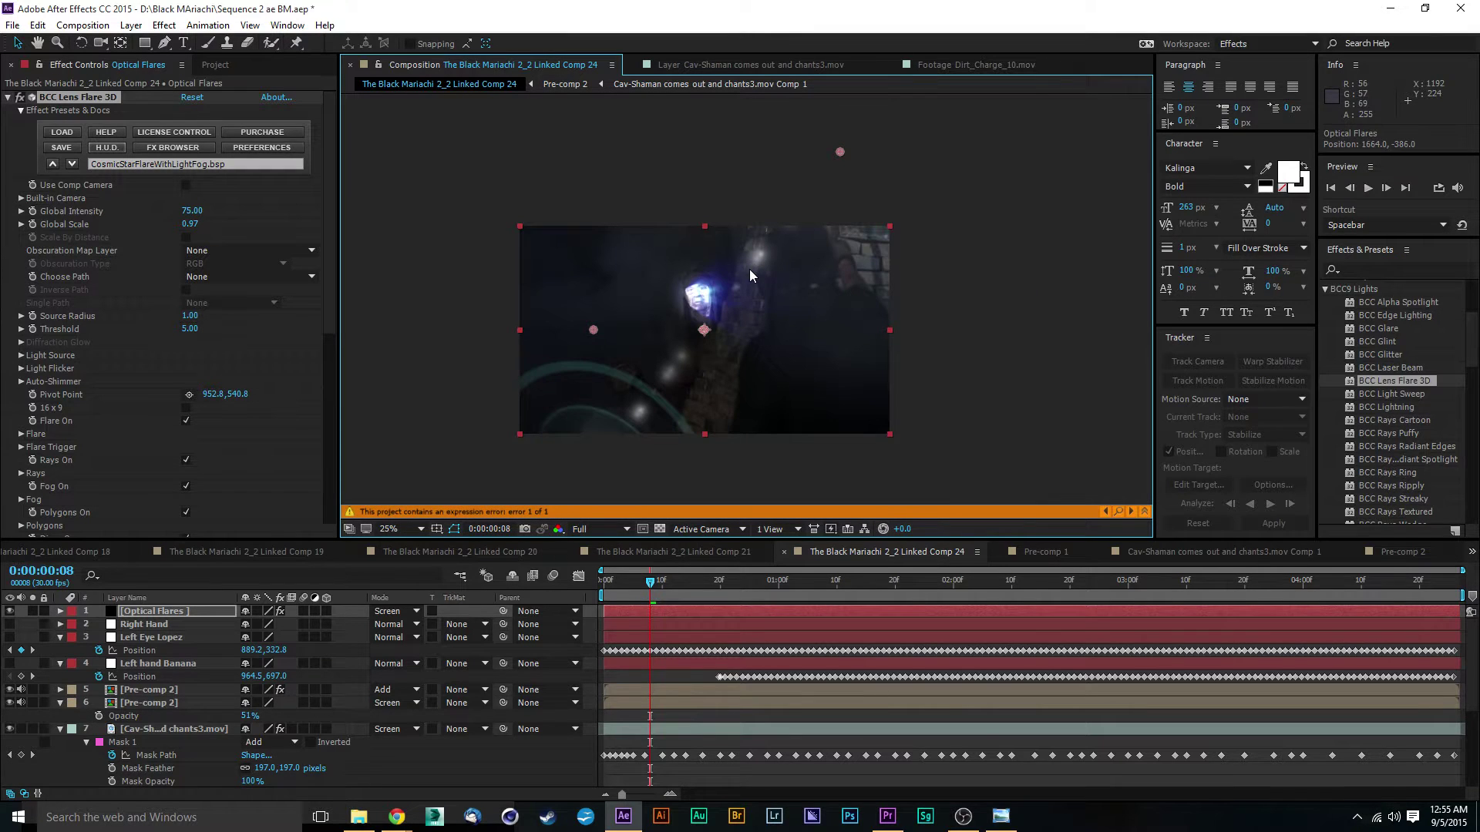
drag(196, 317, 199, 316)
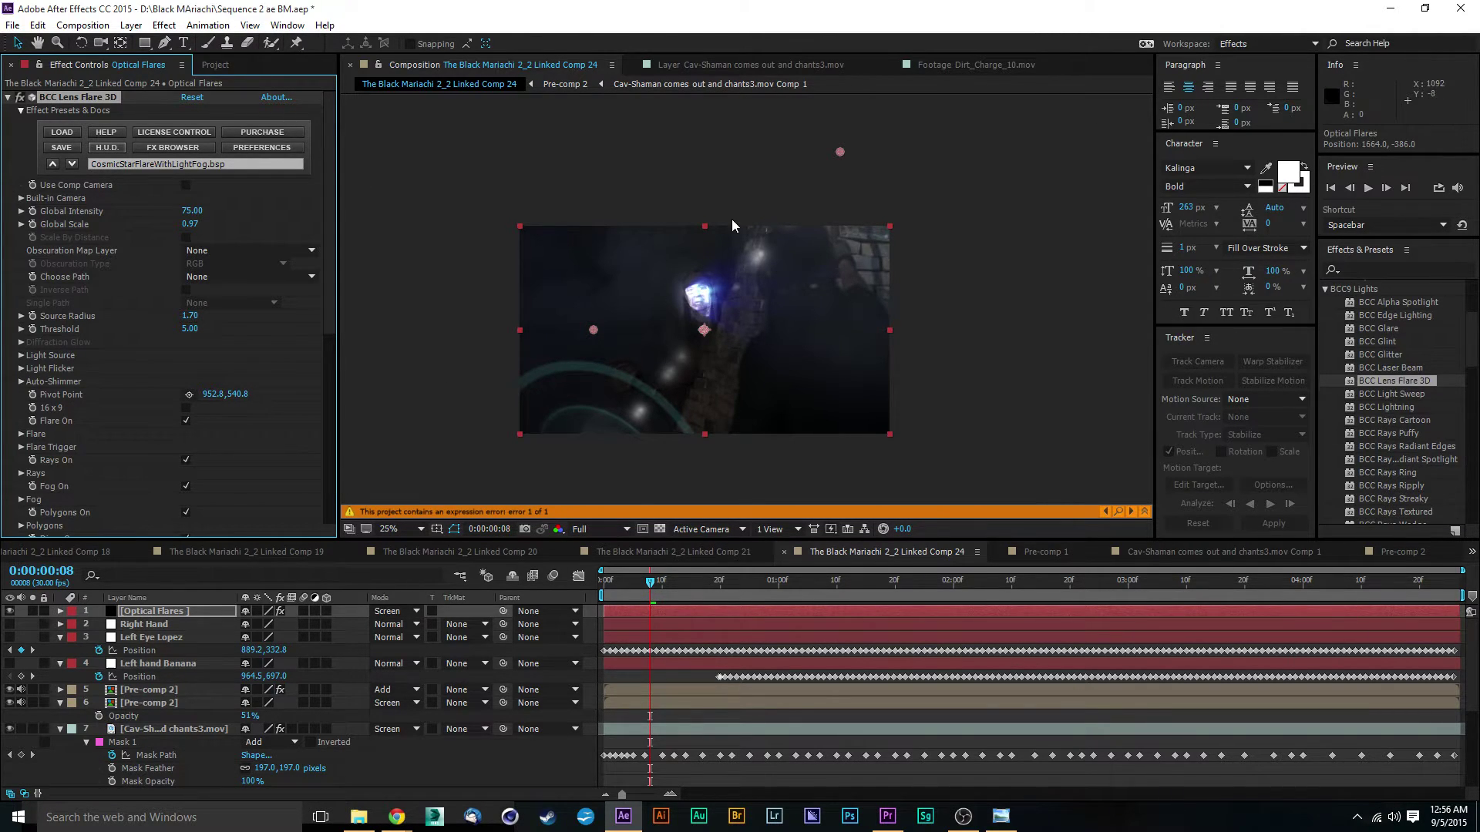
scroll(742, 231, up, 2)
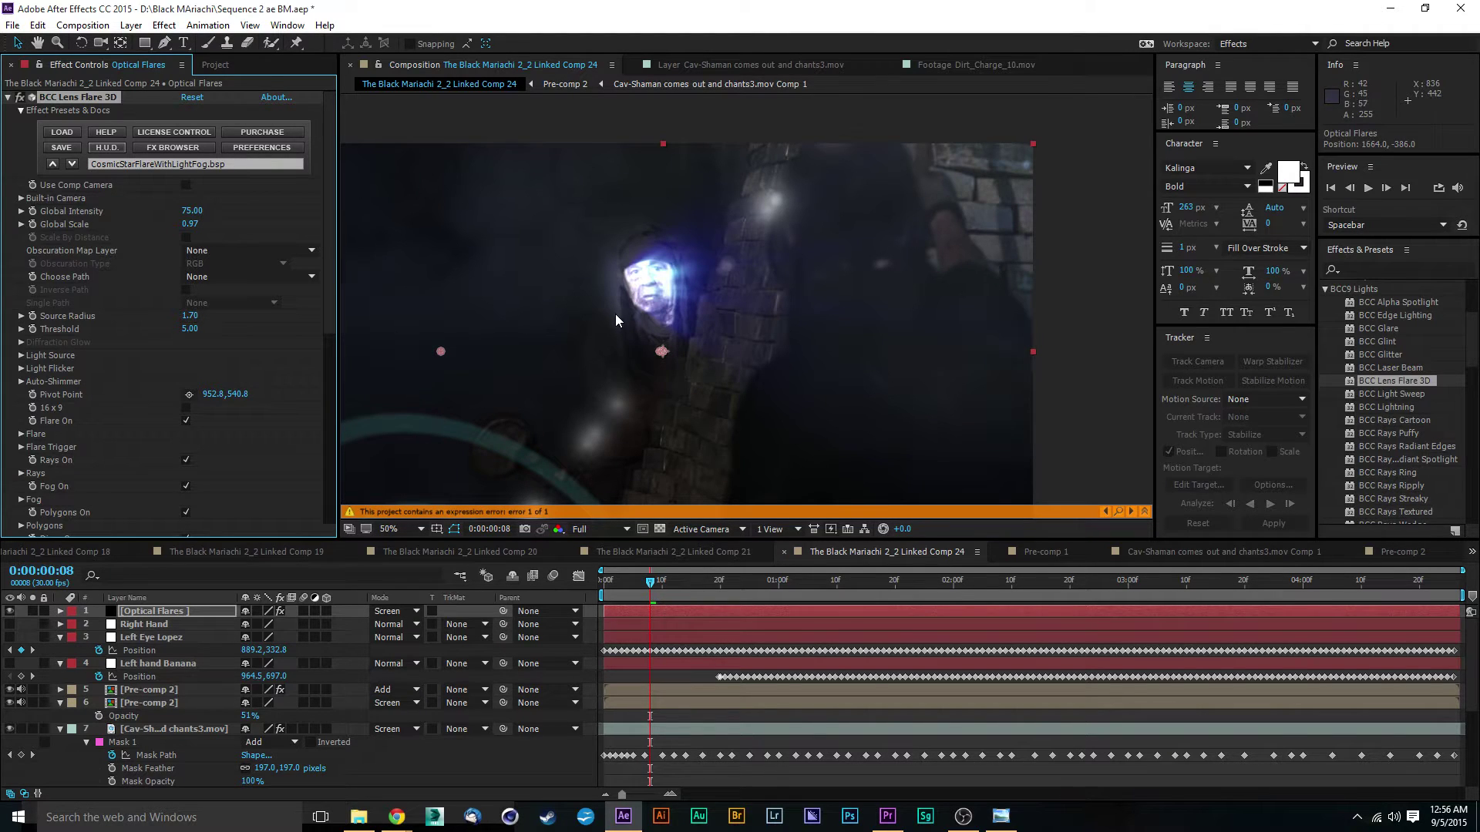
drag(642, 354, 735, 262)
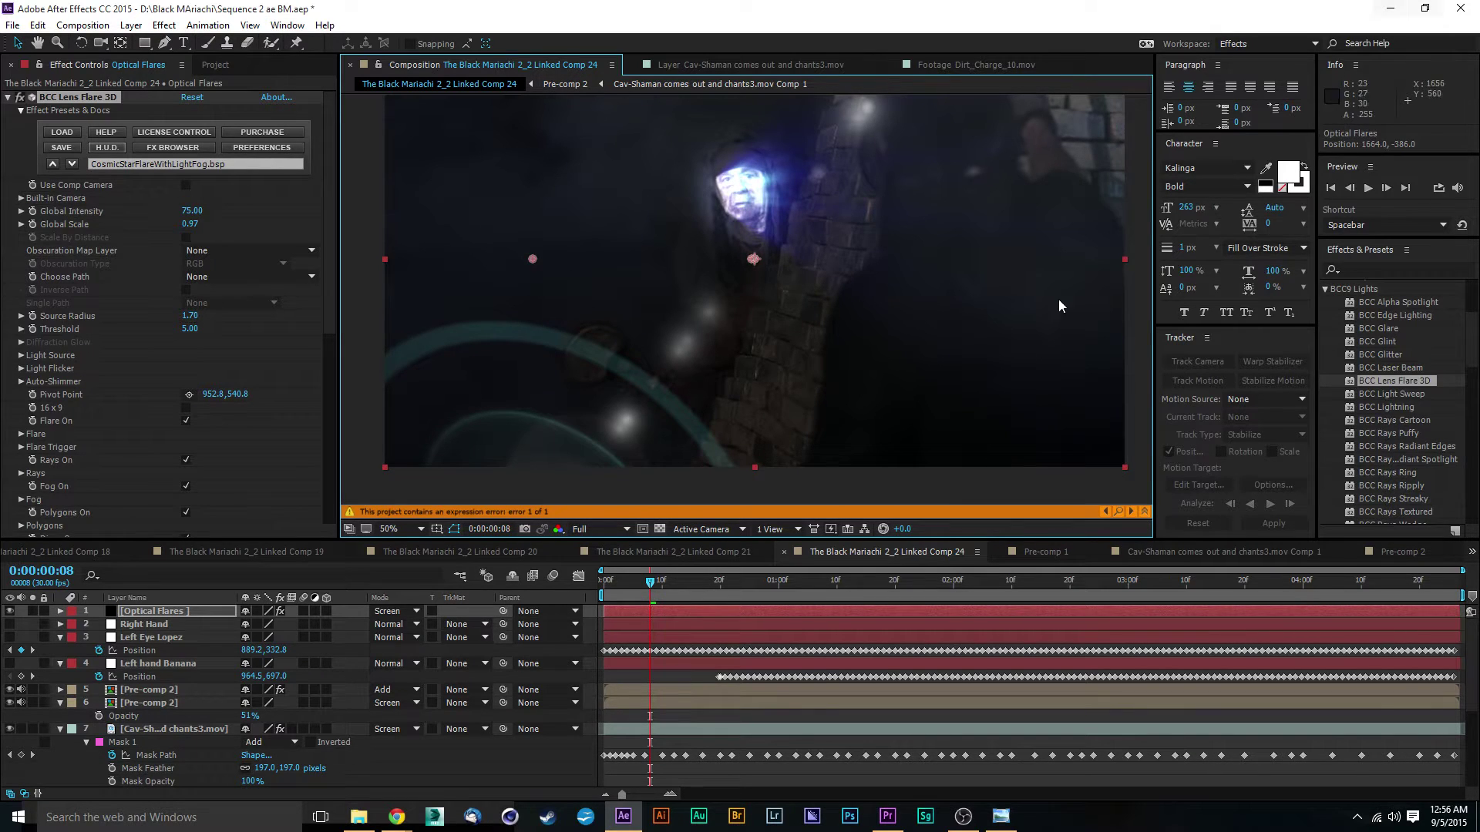
scroll(797, 301, down, 2)
click(1040, 225)
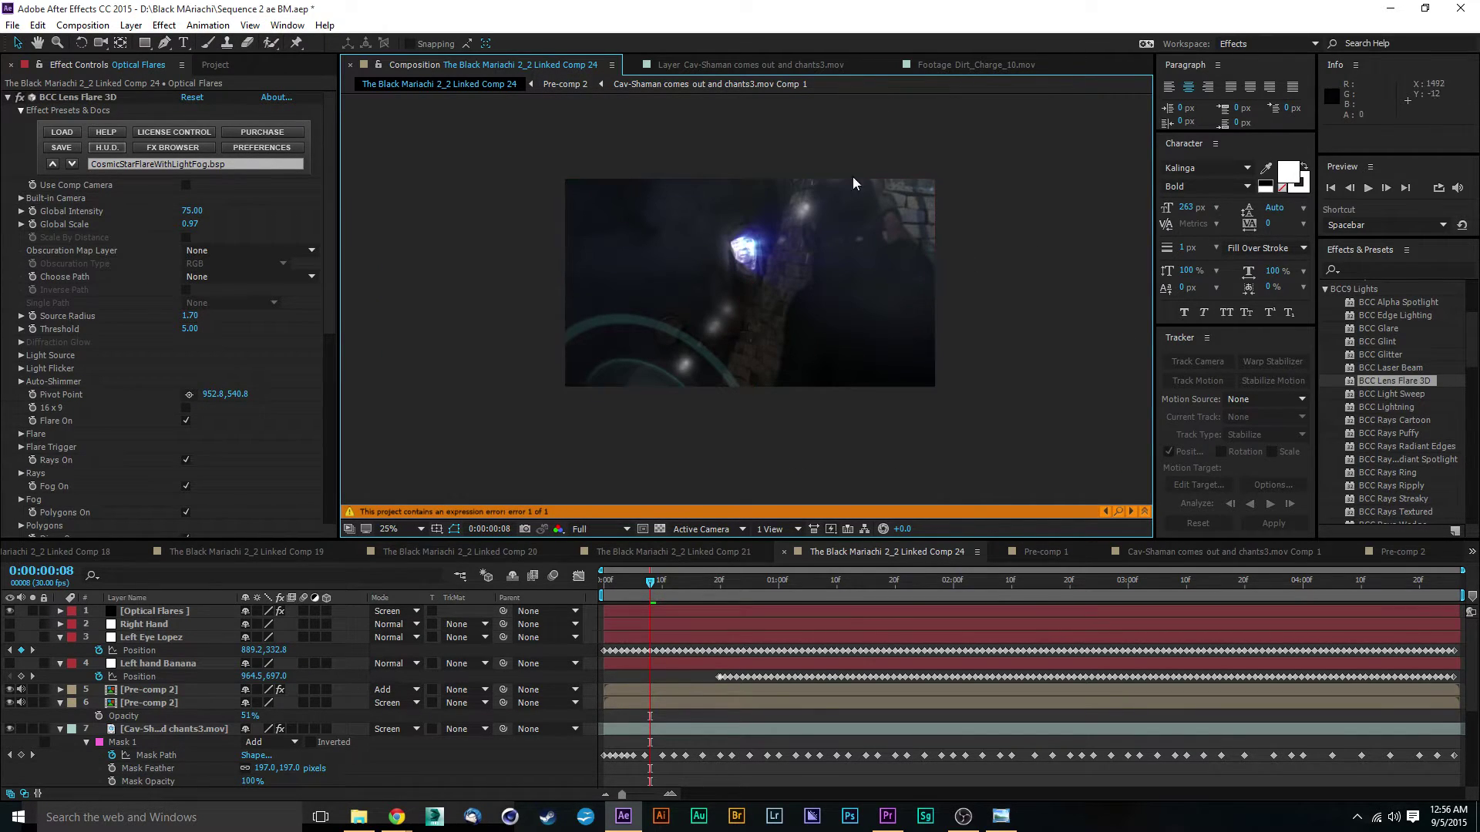
scroll(780, 280, up, 2)
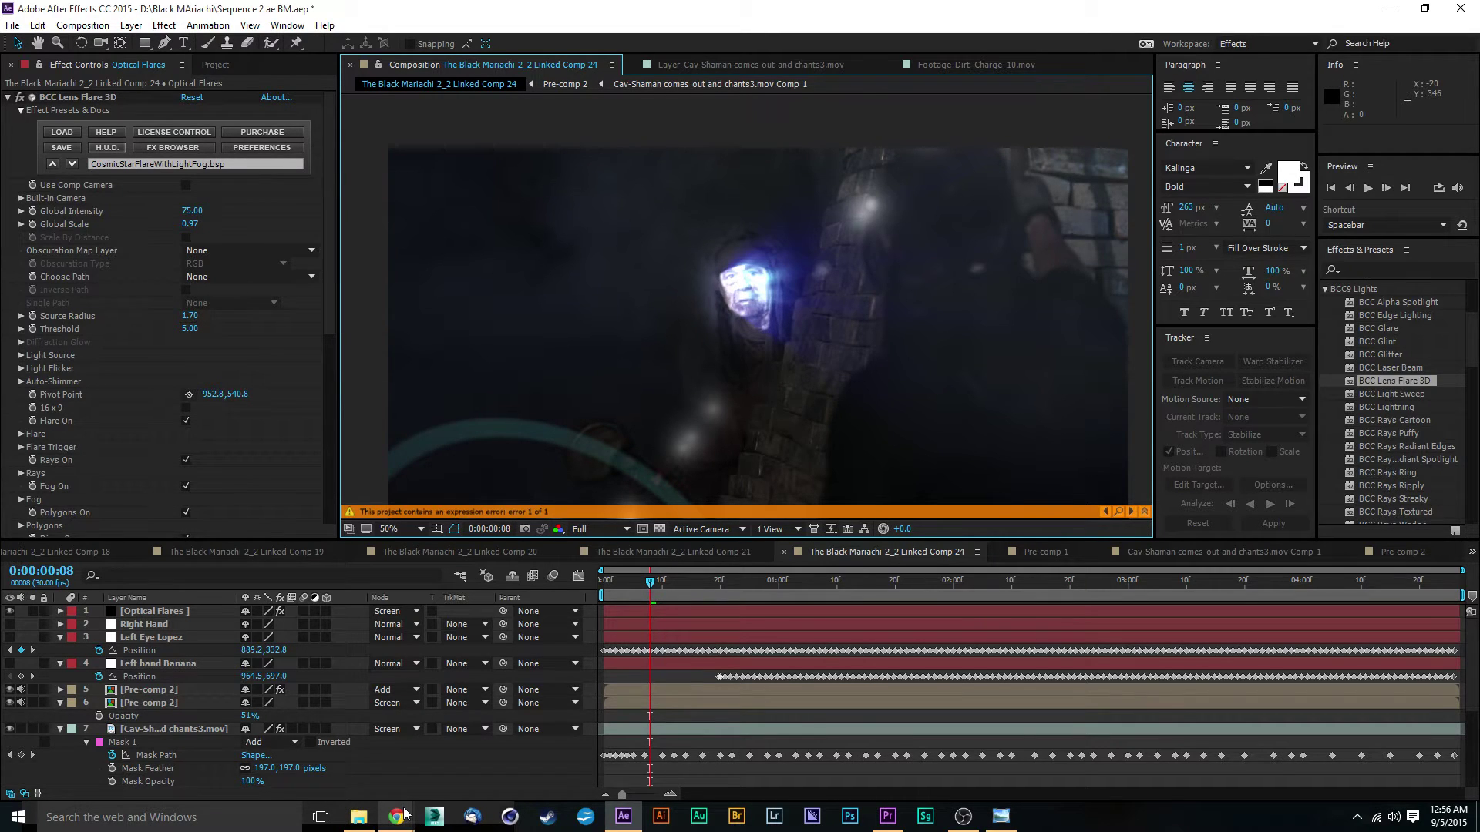
Step: Switch to Windows Photo Viewer and view the cover image The Black Mariachi.jpg
mouse_move(404, 813)
key(alt+Tab)
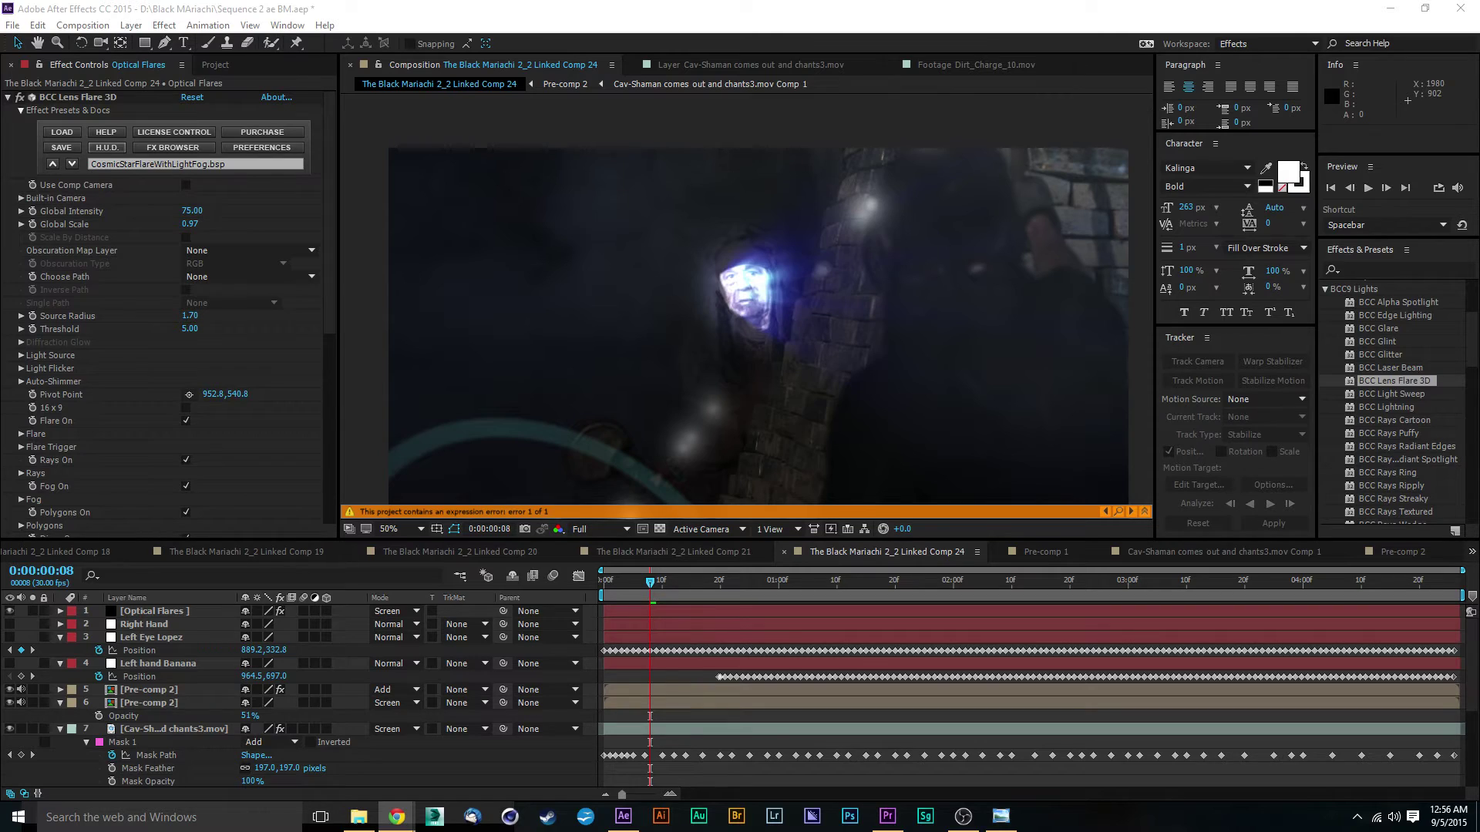
key(alt+Tab)
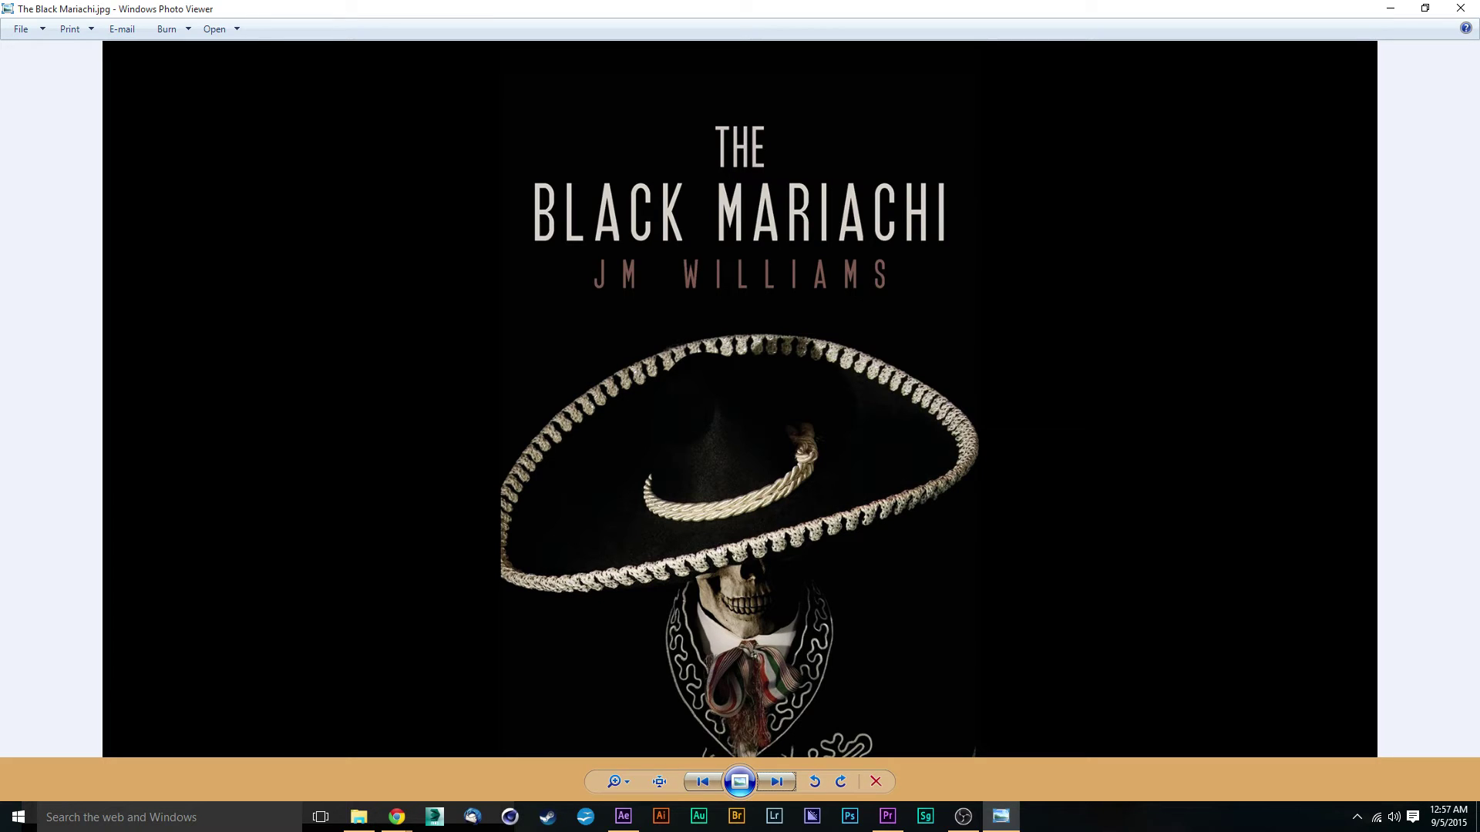
key(alt+Tab)
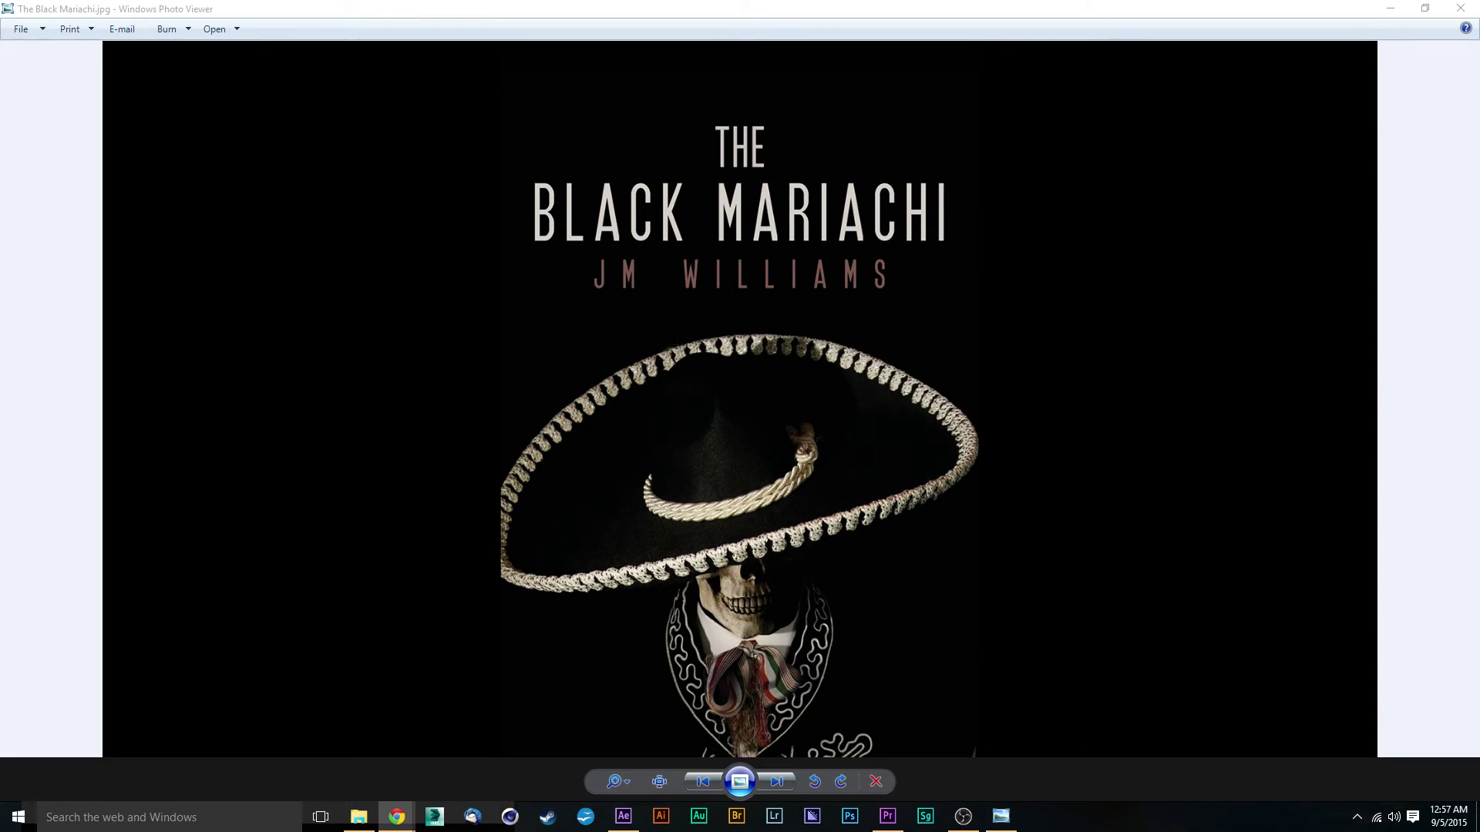